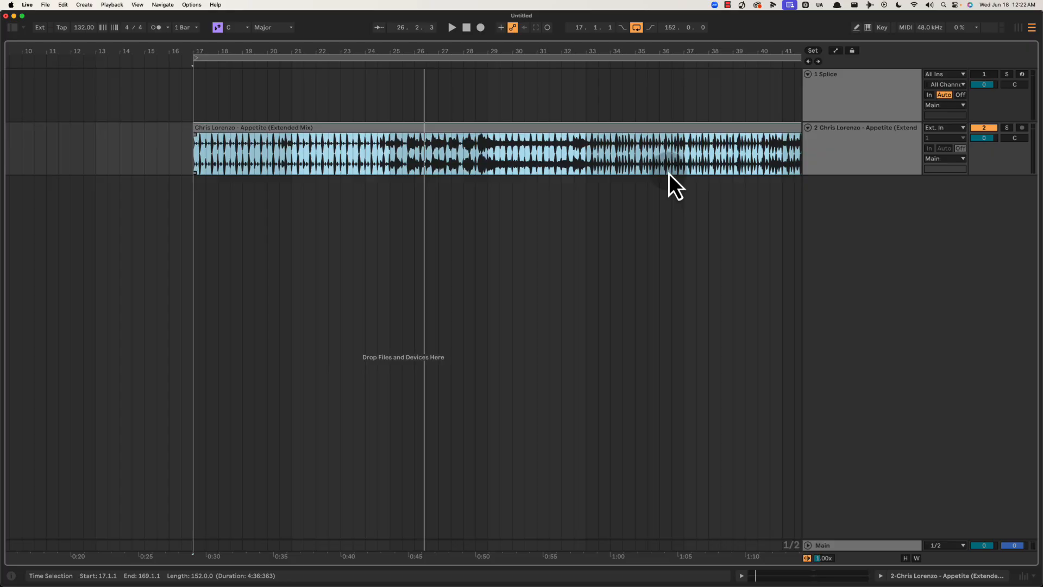
Show the full length of the Appetite (Extended Mix) clip and place the insert marker at its end, then at its start, bar 17.
{"action": "double_click", "coordinate": [712, 52]}
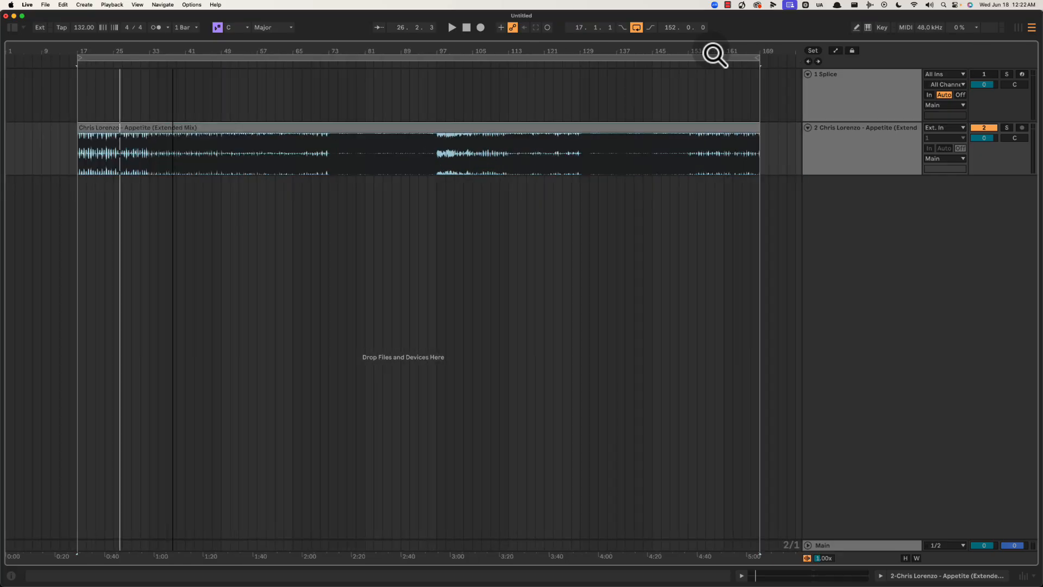
{"action": "left_click", "coordinate": [117, 157]}
{"action": "mouse_move", "coordinate": [78, 155]}
{"action": "left_mouse_down"}
{"action": "mouse_move", "coordinate": [558, 174]}
{"action": "mouse_move", "coordinate": [764, 159]}
{"action": "left_mouse_up"}
{"action": "left_click", "coordinate": [764, 160]}
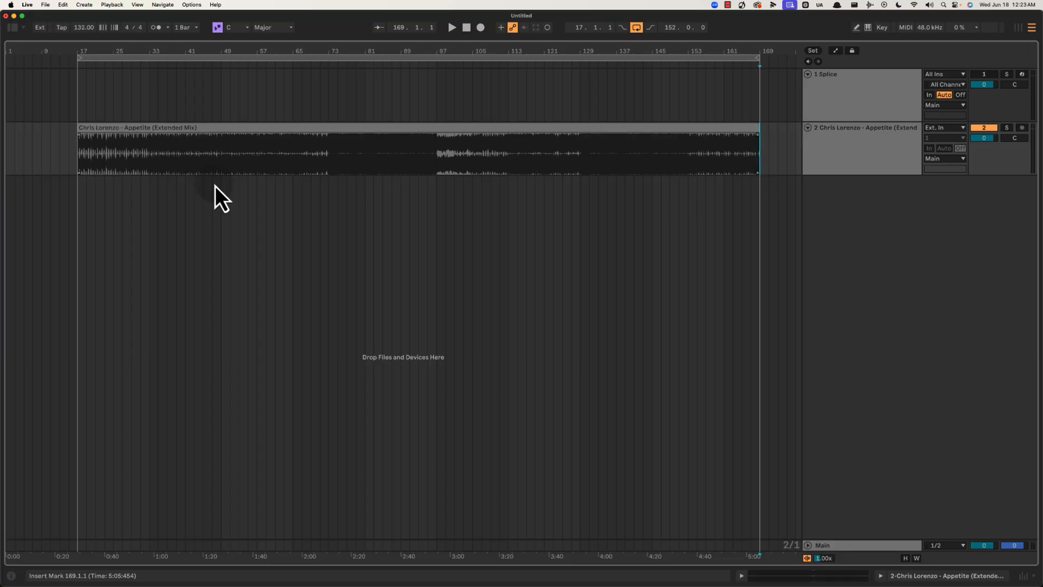
{"action": "left_click", "coordinate": [76, 142]}
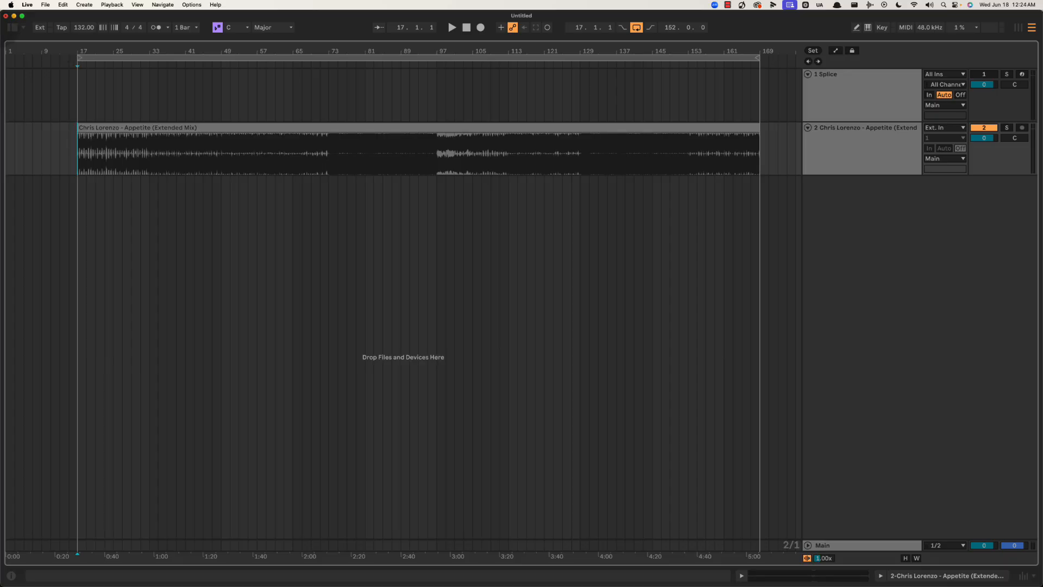
Audition the opening of the reference clip from bar 17.
{"action": "left_click_drag", "start_coordinate": [82, 51], "coordinate": [341, 58]}
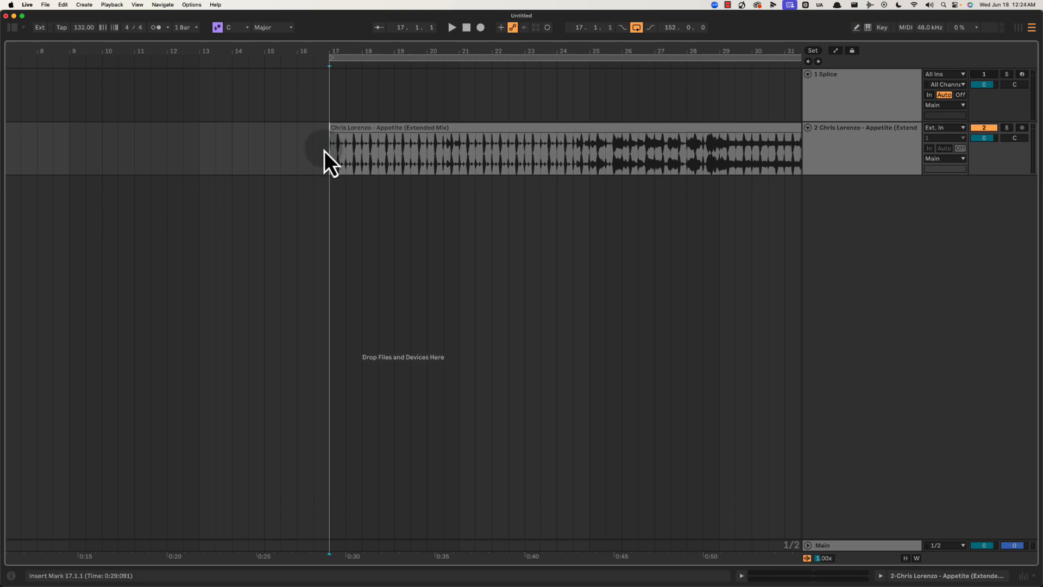
{"action": "key", "text": "space"}
{"action": "left_click", "coordinate": [849, 154]}
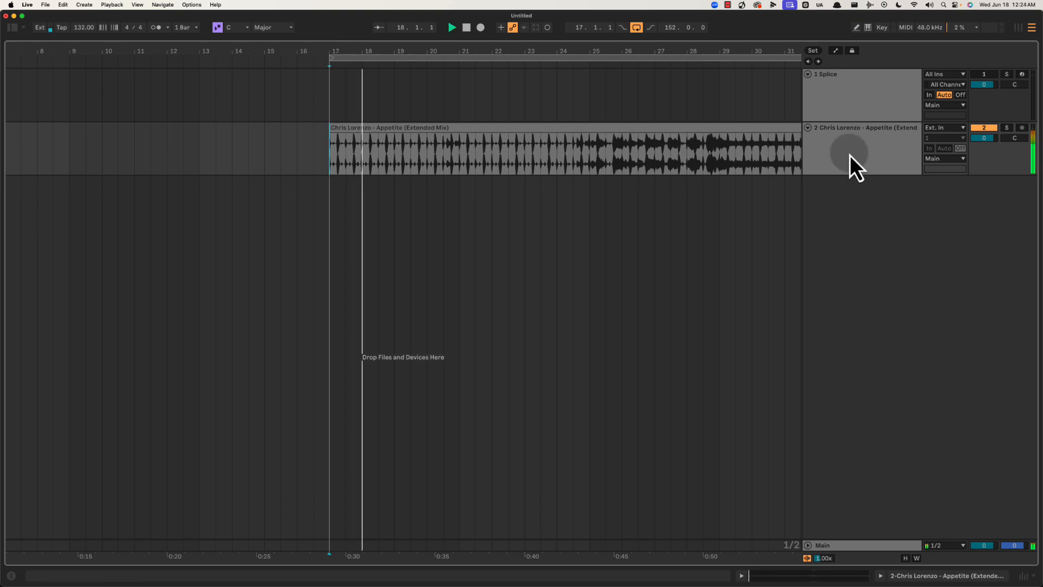
{"action": "key", "text": "space"}
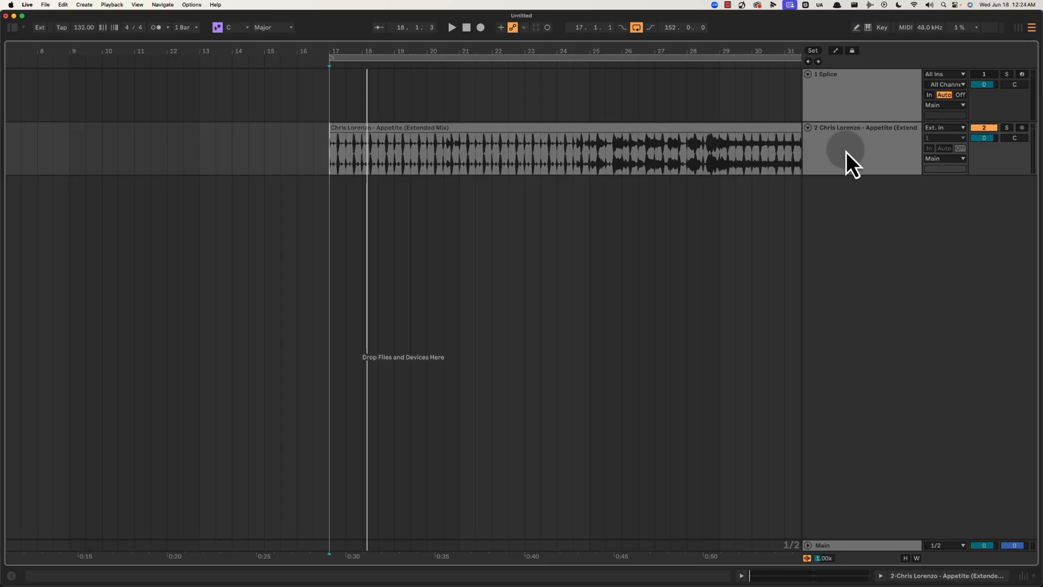
Preview the disco drum-hat, drum-top and OLIVER drum loop samples from the TOPS folder of the ZERMELO Pack.
{"action": "left_click", "coordinate": [11, 28]}
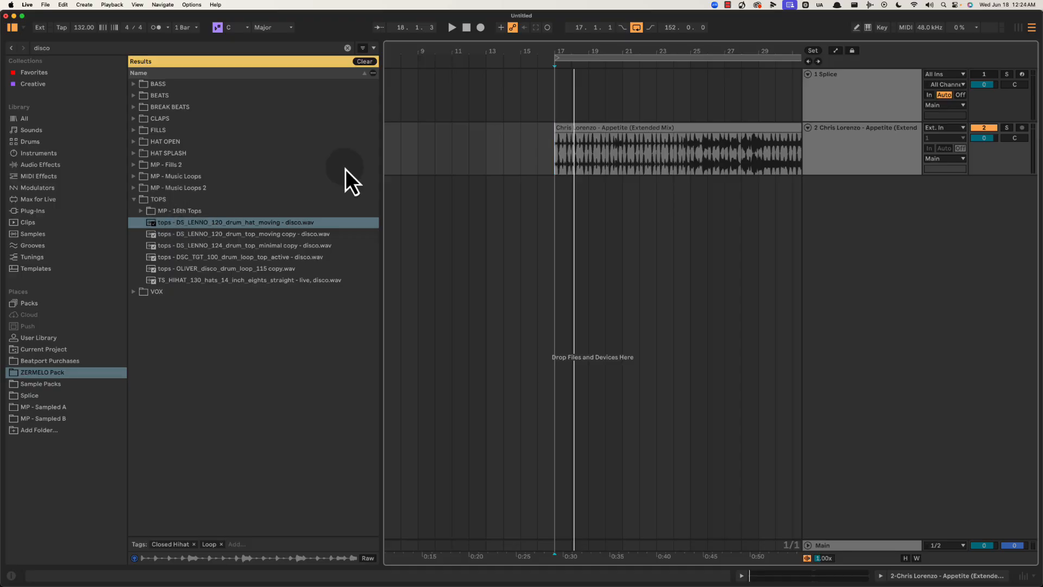
{"action": "left_click", "coordinate": [180, 225]}
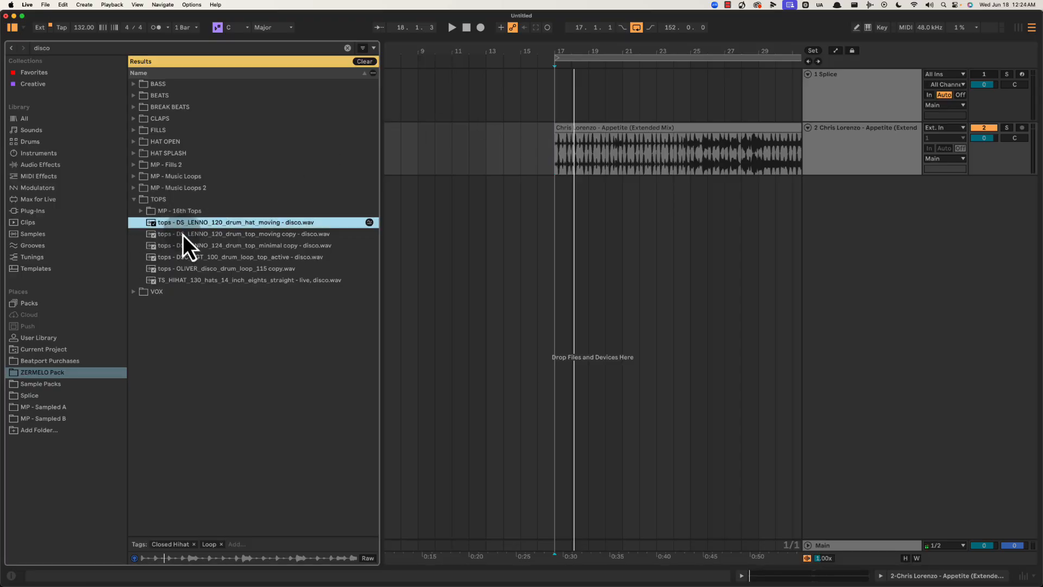
{"action": "left_click", "coordinate": [184, 236]}
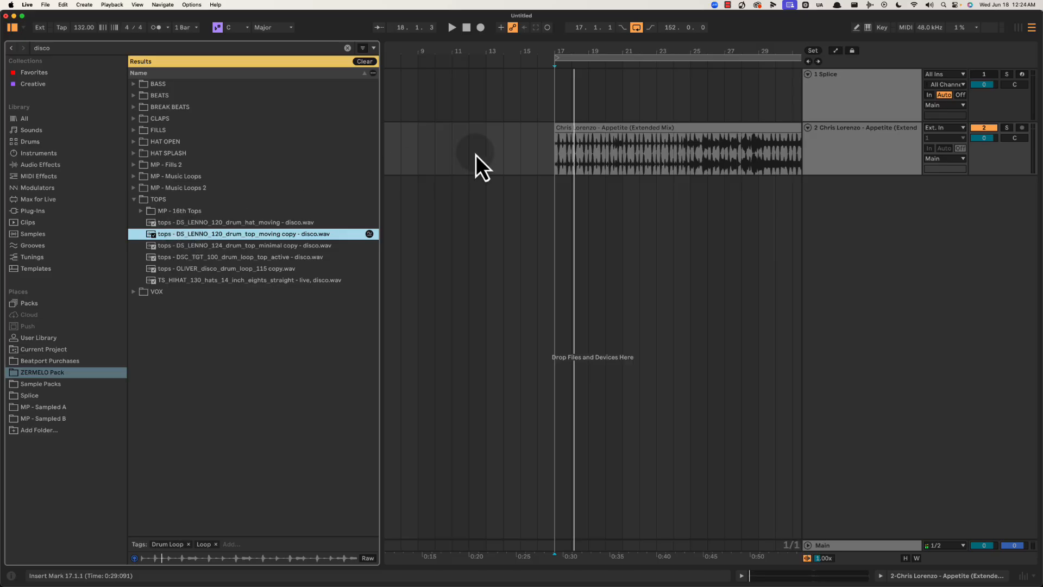
{"action": "left_click", "coordinate": [239, 268]}
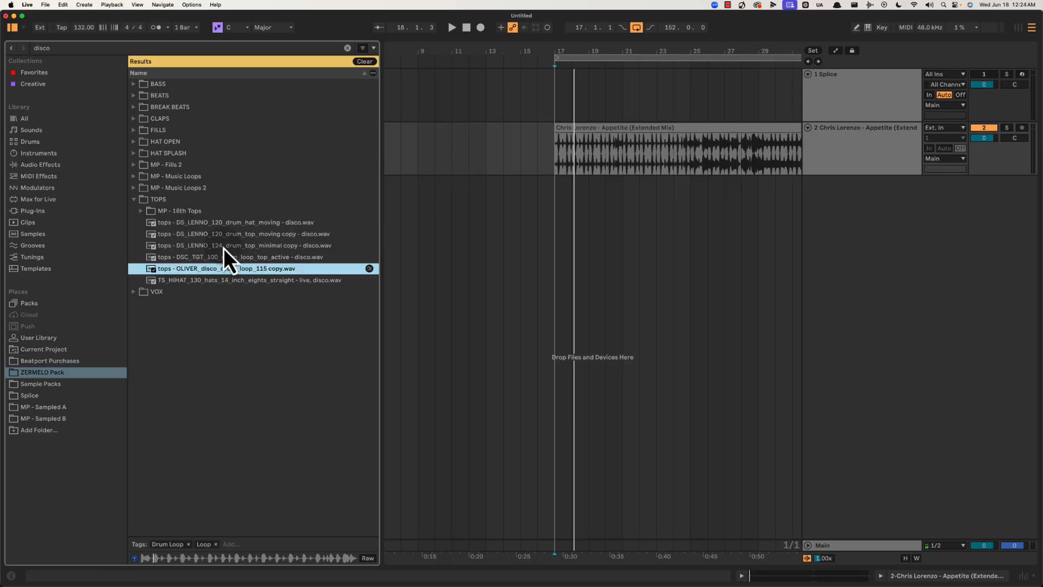
Hide the browser and listen to the reference clip's intro from bar 17 again.
{"action": "left_click", "coordinate": [555, 156]}
{"action": "key", "text": "space"}
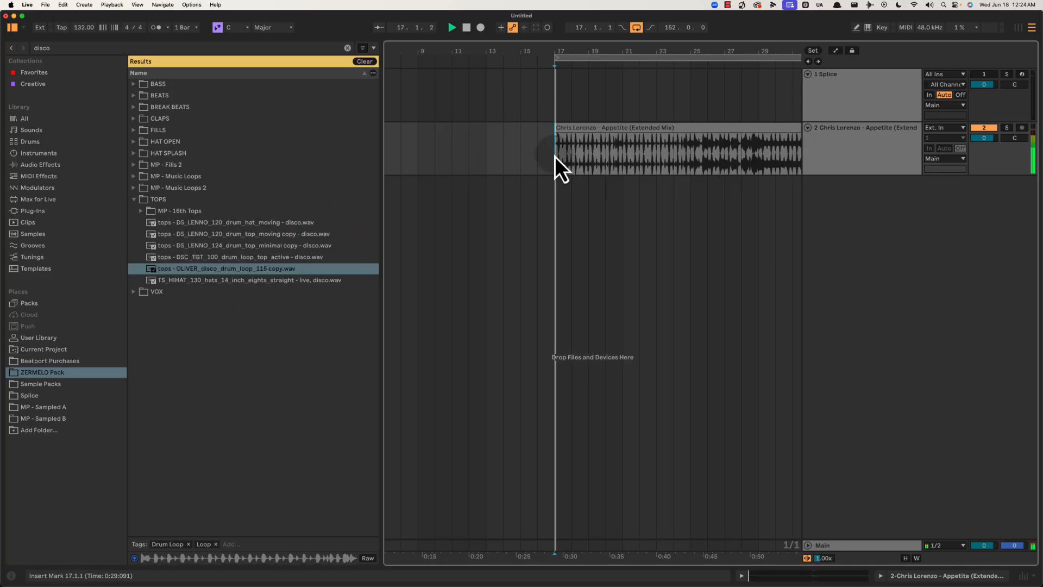
{"action": "key", "text": "super+alt+b"}
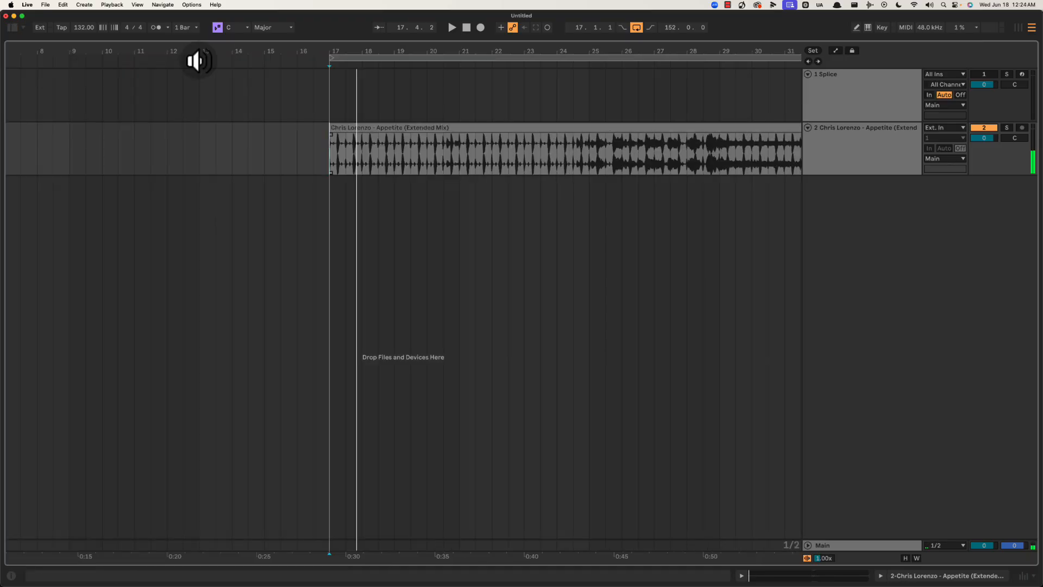
{"action": "left_click_drag", "start_coordinate": [343, 51], "coordinate": [162, 53]}
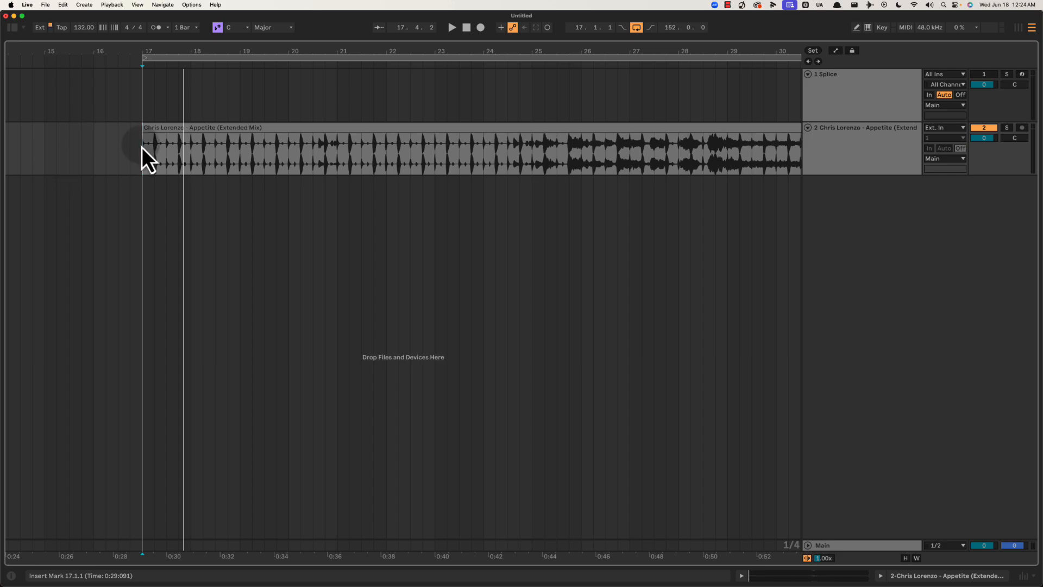
{"action": "key", "text": "space"}
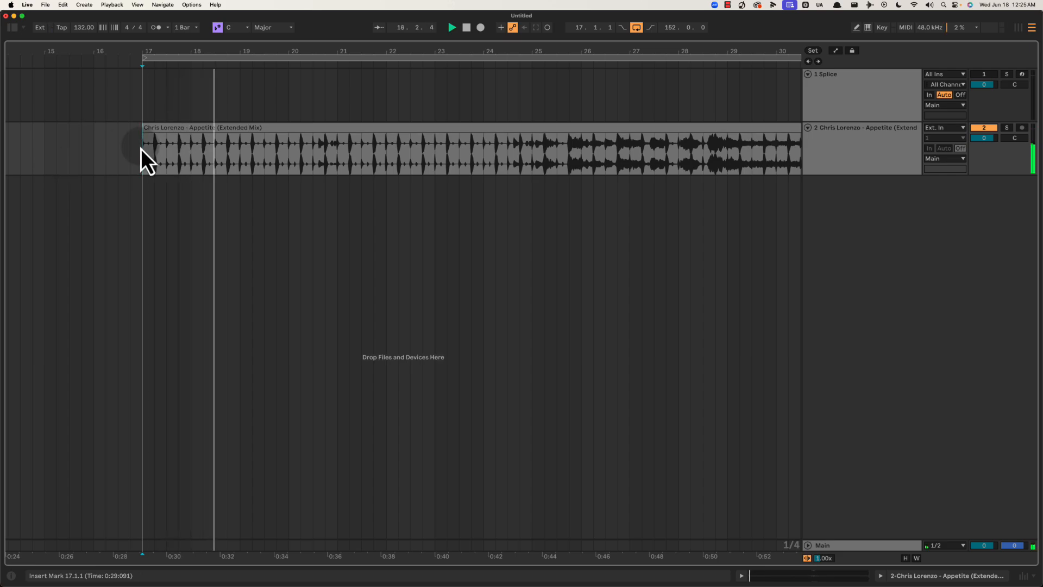
Stop playback and insert a Drum Rack MIDI track below the reference track.
{"action": "key", "text": "space"}
{"action": "left_click", "coordinate": [877, 146]}
{"action": "key", "text": "super+shift+t"}
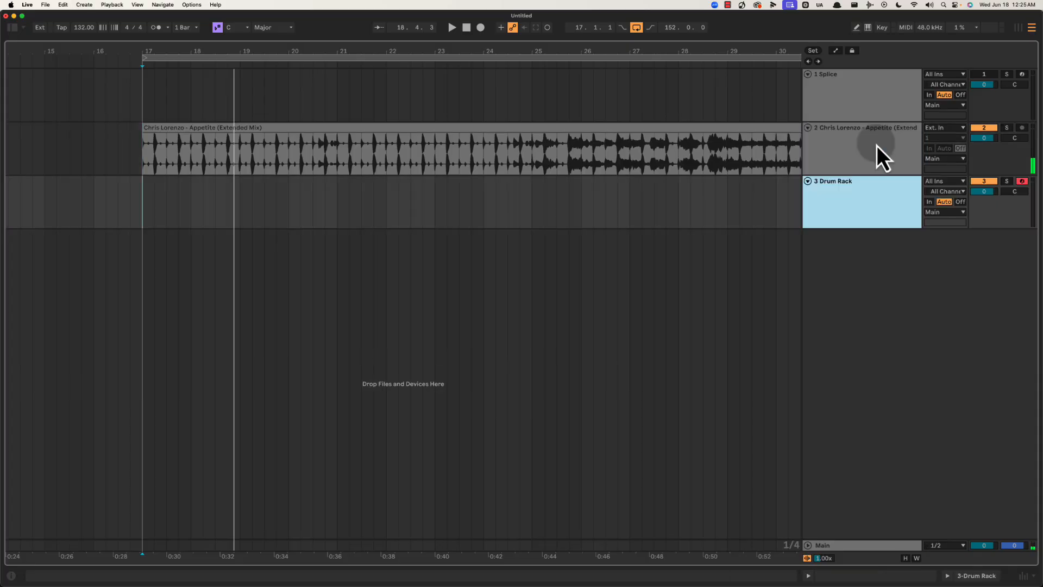
Examine the drum hits in bar 17 of the reference clip, marking 17.1.1, 17.2.1 and the sixteenth from 17.4.1.
{"action": "mouse_move", "coordinate": [170, 50]}
{"action": "left_mouse_down"}
{"action": "mouse_move", "coordinate": [184, 64]}
{"action": "mouse_move", "coordinate": [170, 51]}
{"action": "left_mouse_up"}
{"action": "left_click", "coordinate": [292, 161]}
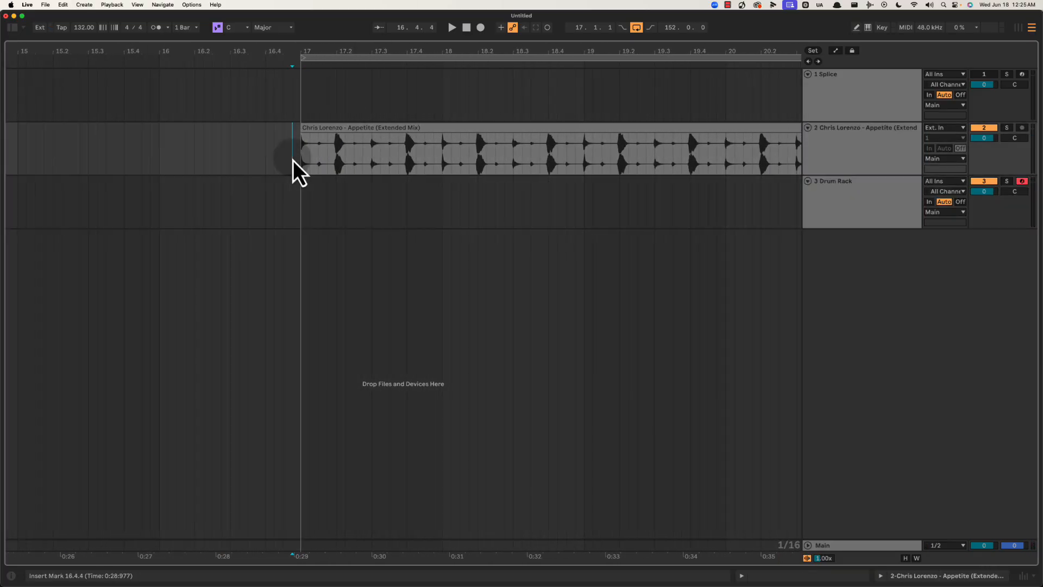
{"action": "left_click", "coordinate": [301, 154]}
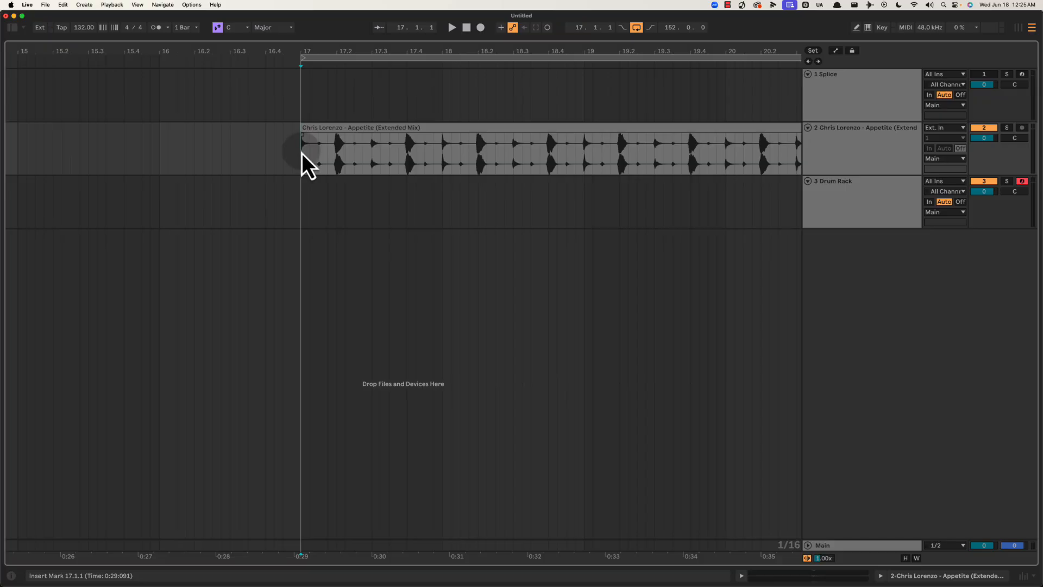
{"action": "left_click_drag", "start_coordinate": [401, 150], "coordinate": [411, 151]}
{"action": "left_click", "coordinate": [338, 158]}
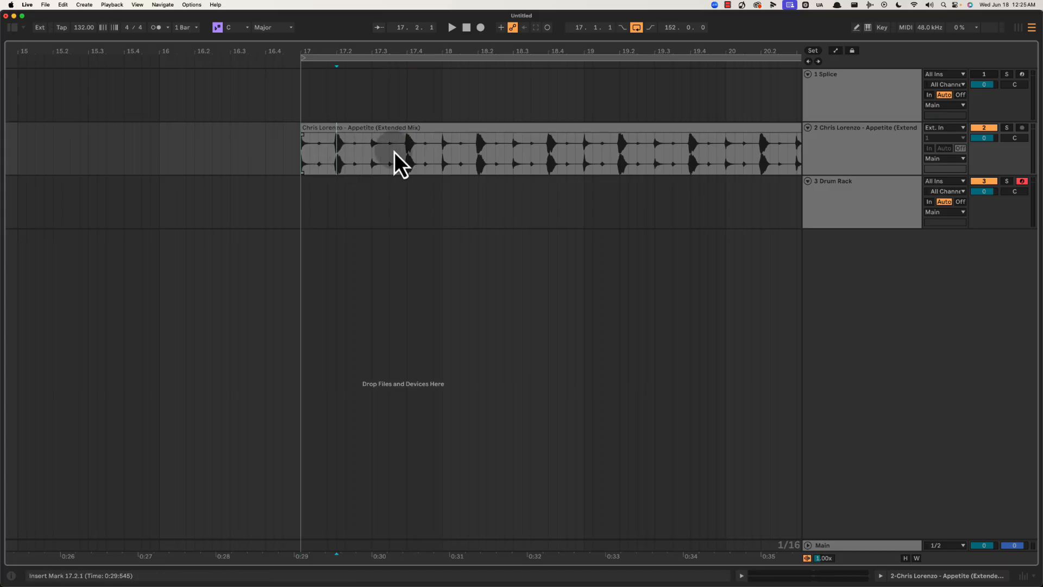
{"action": "left_click", "coordinate": [407, 148]}
{"action": "left_click_drag", "start_coordinate": [408, 147], "coordinate": [419, 155]}
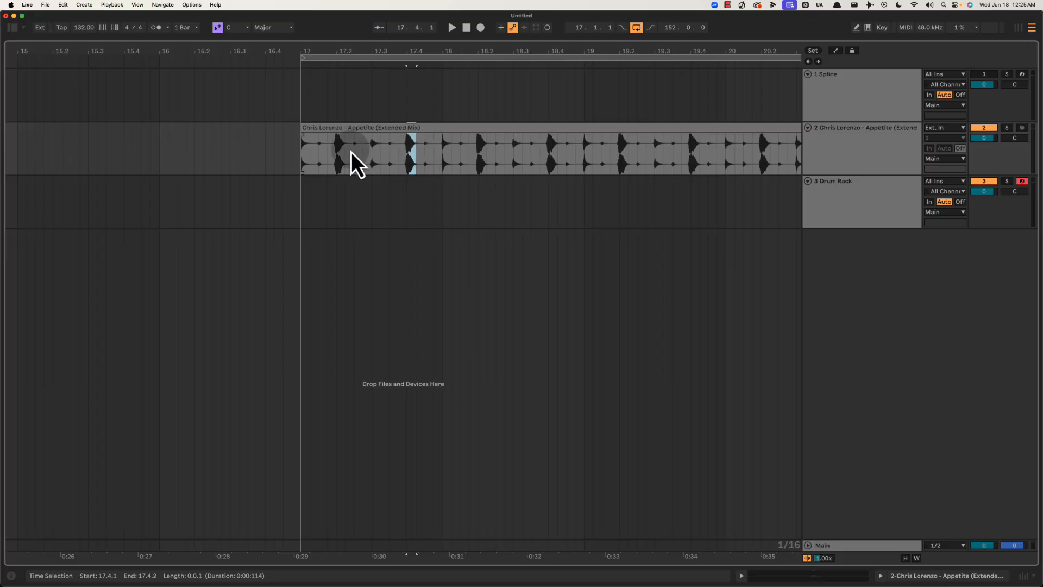
{"action": "left_click_drag", "start_coordinate": [337, 163], "coordinate": [421, 158]}
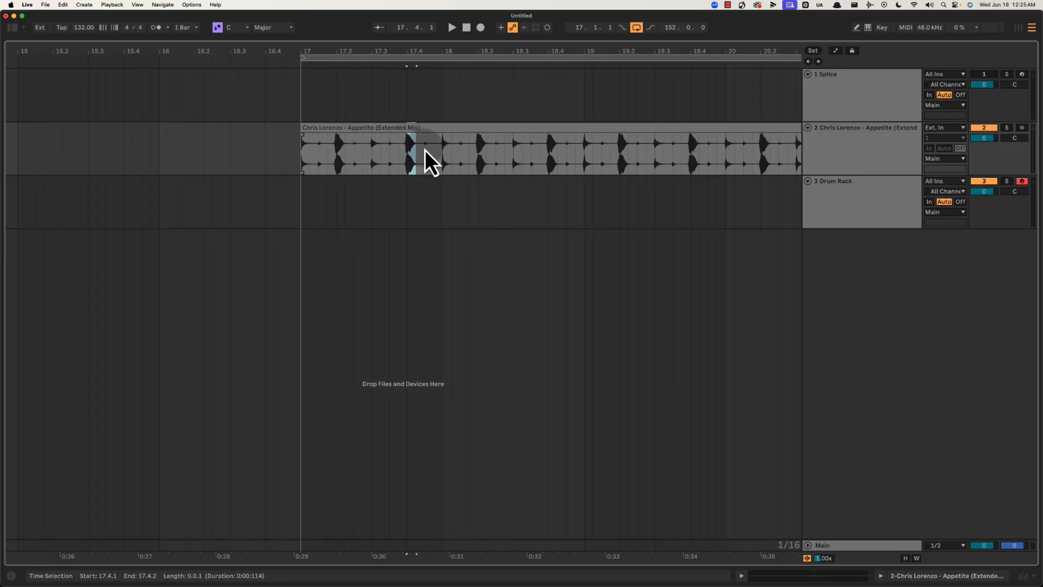
Play the reference clip from bar 17 and examine the repeating hits across its first bars.
{"action": "left_click", "coordinate": [302, 153]}
{"action": "key", "text": "space"}
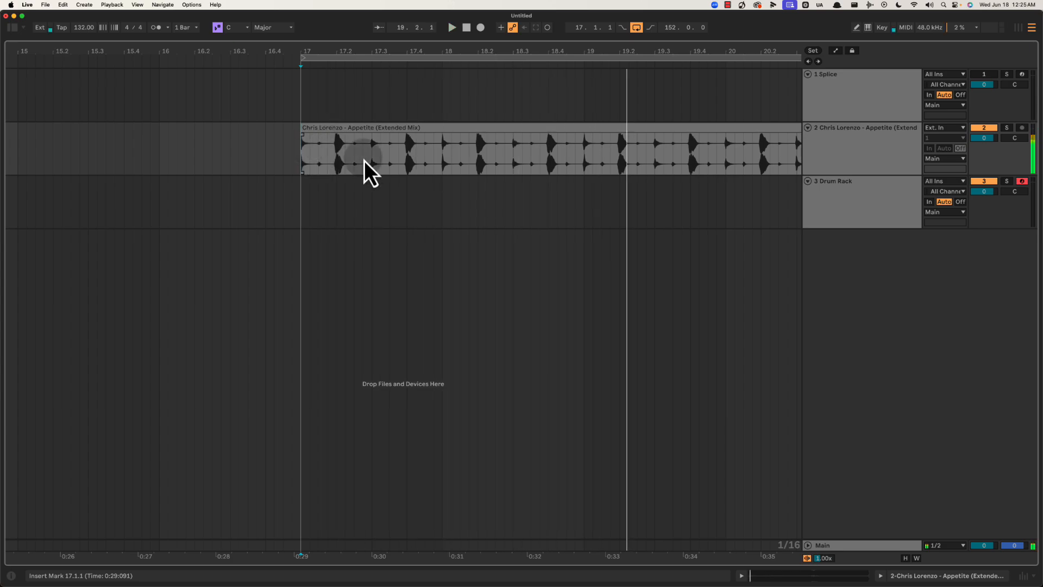
{"action": "left_click_drag", "start_coordinate": [354, 51], "coordinate": [352, 53]}
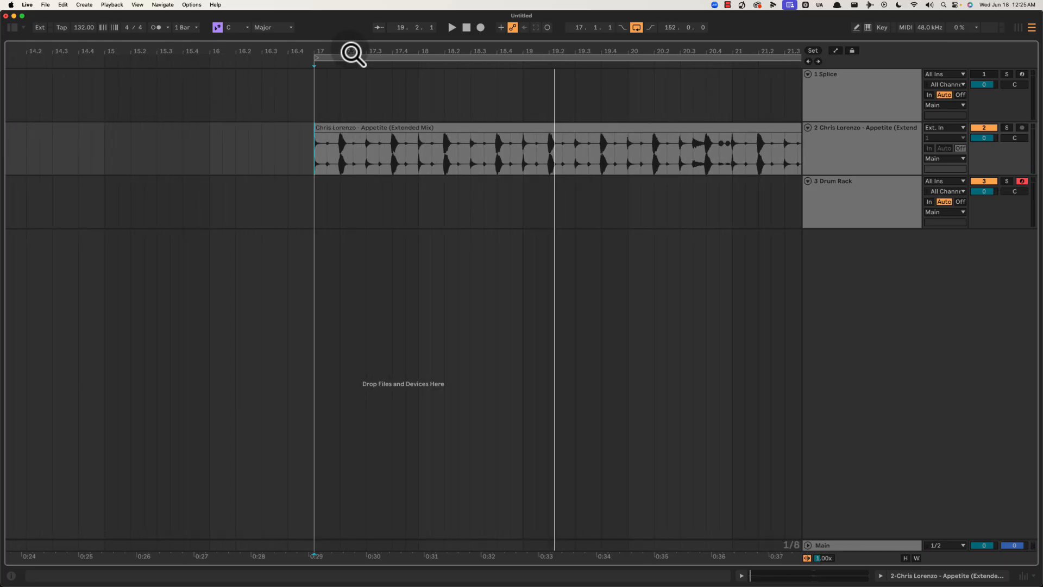
{"action": "left_click", "coordinate": [345, 158]}
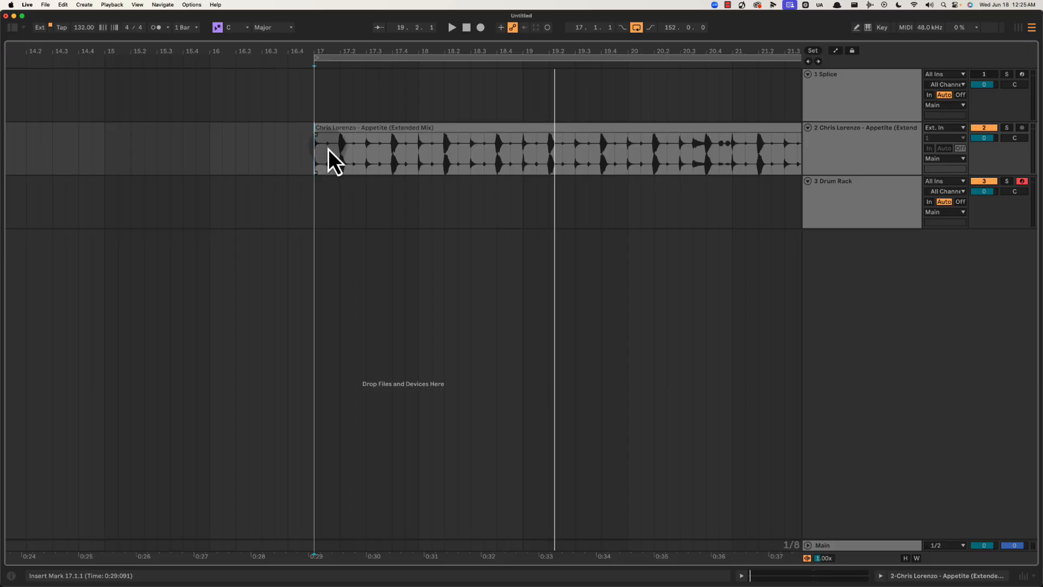
{"action": "left_click_drag", "start_coordinate": [328, 150], "coordinate": [341, 150]}
{"action": "left_click_drag", "start_coordinate": [380, 152], "coordinate": [396, 152]}
{"action": "left_click_drag", "start_coordinate": [420, 151], "coordinate": [612, 159]}
{"action": "left_click", "coordinate": [303, 157]}
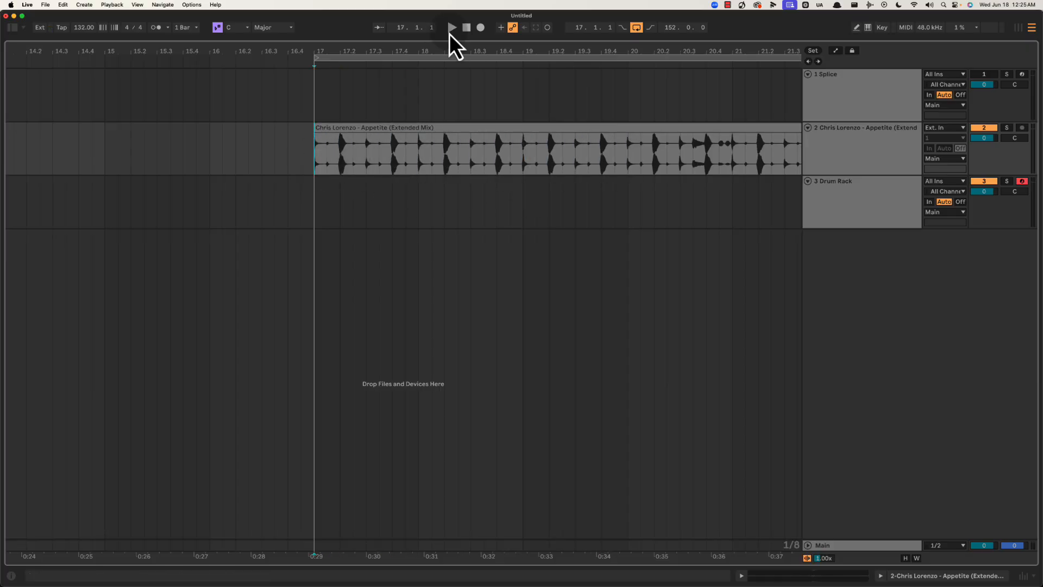
Create an empty 8-bar MIDI clip from bar 17 to bar 25 on the Drum Rack track and hide the clip view.
{"action": "mouse_move", "coordinate": [459, 58]}
{"action": "left_mouse_down"}
{"action": "mouse_move", "coordinate": [462, 50]}
{"action": "mouse_move", "coordinate": [247, 53]}
{"action": "left_mouse_up"}
{"action": "left_click_drag", "start_coordinate": [212, 201], "coordinate": [413, 204]}
{"action": "key", "text": "shift+super+m"}
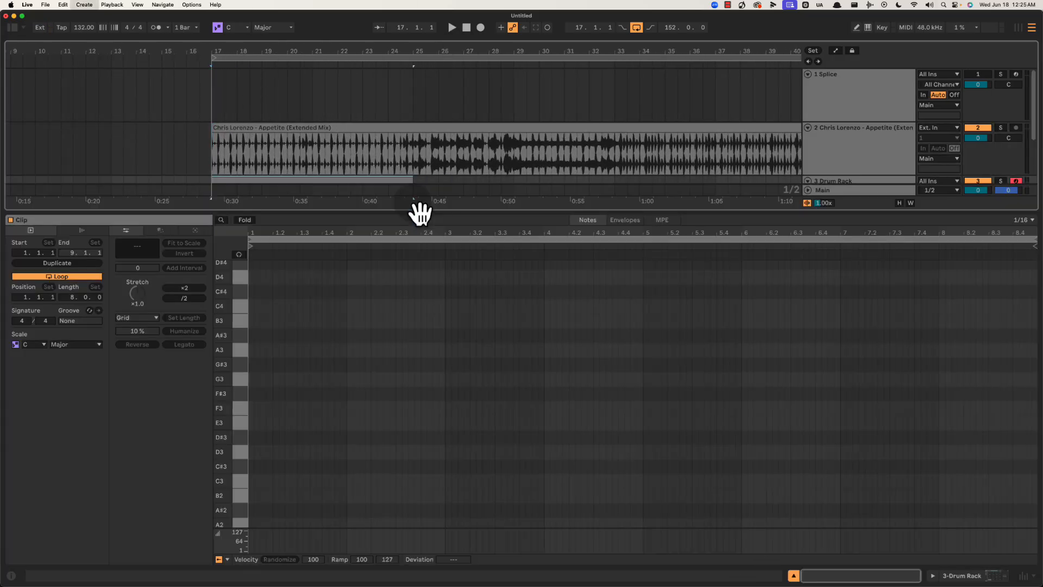
{"action": "key", "text": "alt+super+l"}
Rename the Drum Rack track to BEAT.
{"action": "left_click", "coordinate": [872, 216]}
{"action": "key", "text": "super+r"}
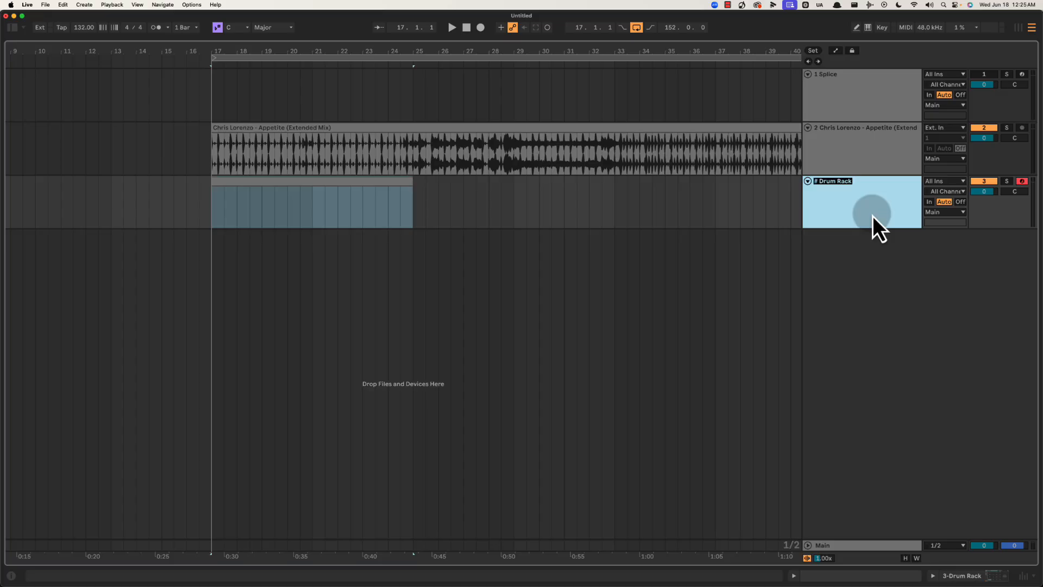
{"action": "type", "text": "BEAT"}
{"action": "key", "text": "Return"}
Color the BEAT track red and assign the track color to its clips.
{"action": "right_click", "coordinate": [872, 216]}
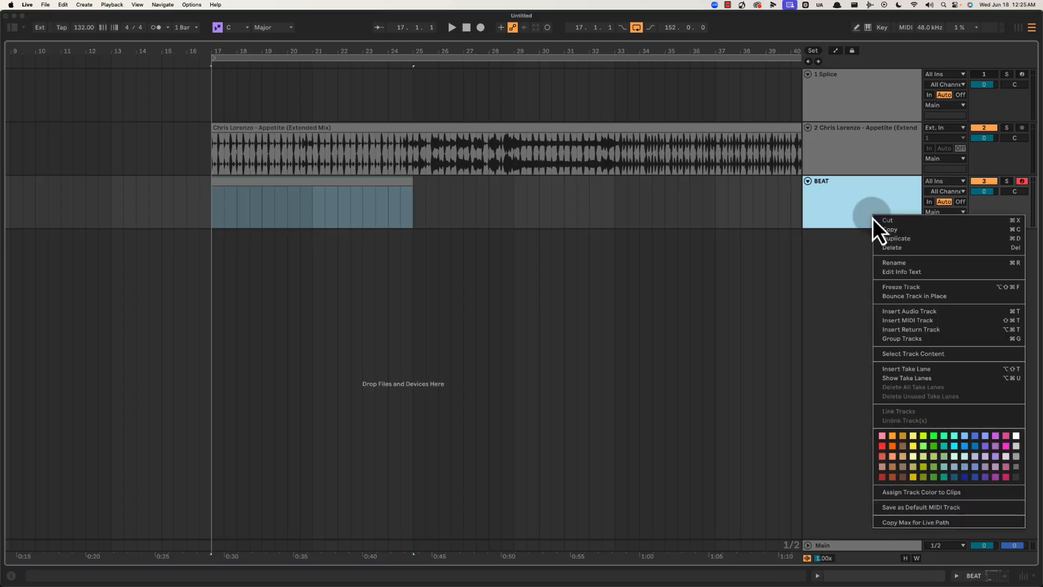
{"action": "left_click", "coordinate": [882, 456]}
{"action": "right_click", "coordinate": [865, 189]}
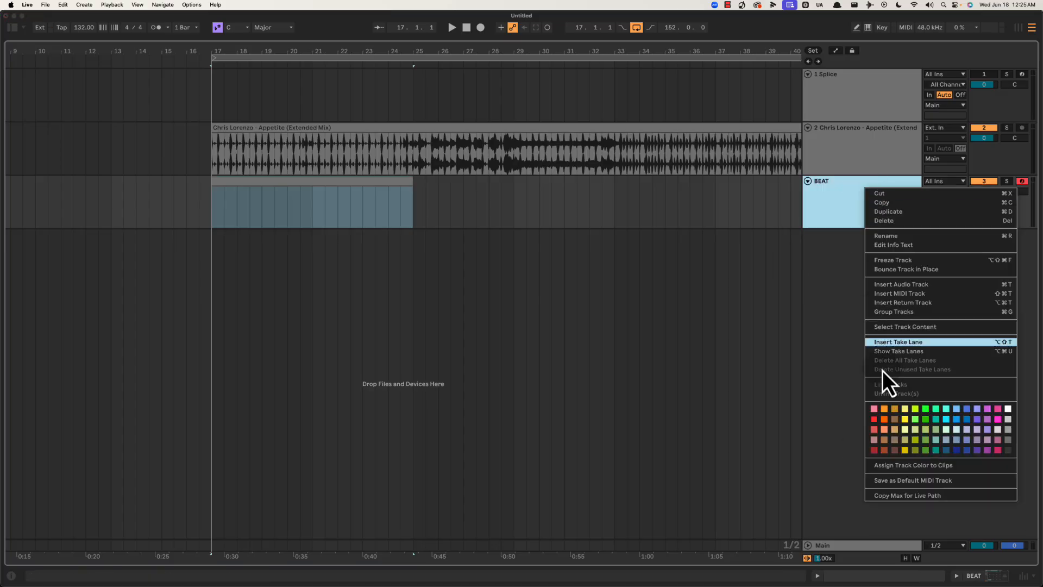
{"action": "left_click", "coordinate": [888, 461]}
{"action": "left_click", "coordinate": [344, 186]}
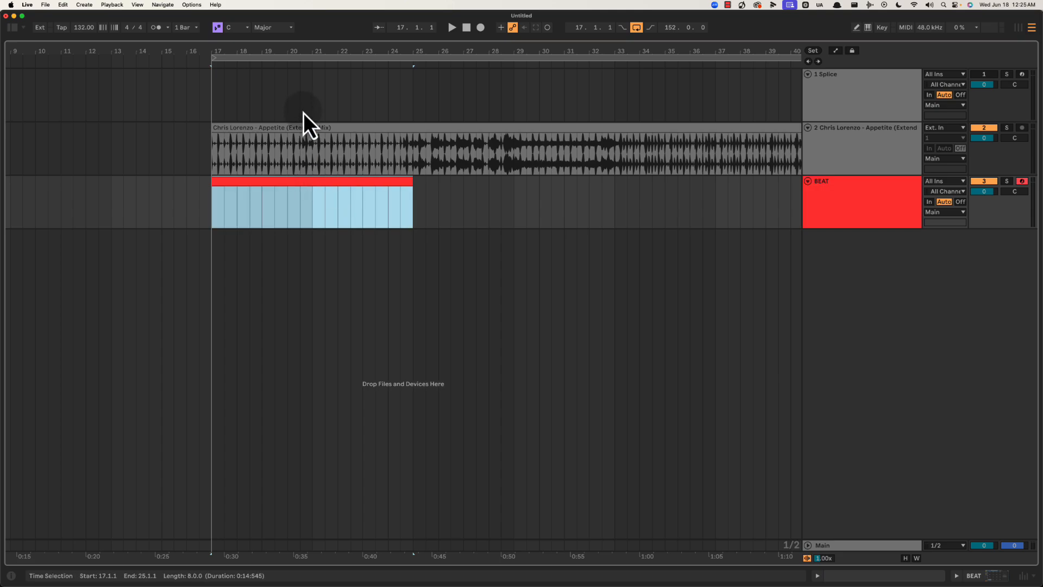
Listen to the reference clip and examine the third beat of bar 20, selecting 20.3.1 to 20.4.1.
{"action": "left_click_drag", "start_coordinate": [293, 50], "coordinate": [353, 163]}
{"action": "key", "text": "space"}
{"action": "left_click_drag", "start_coordinate": [346, 55], "coordinate": [449, 49]}
{"action": "left_click", "coordinate": [481, 157]}
{"action": "left_click_drag", "start_coordinate": [481, 157], "coordinate": [486, 156]}
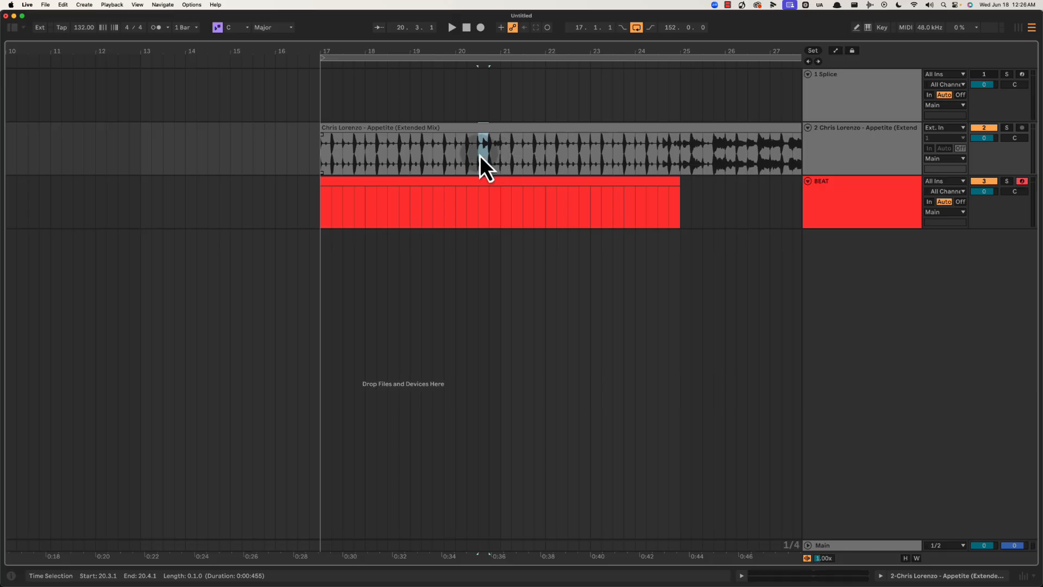
{"action": "left_click_drag", "start_coordinate": [481, 158], "coordinate": [491, 157]}
{"action": "left_click", "coordinate": [467, 157]}
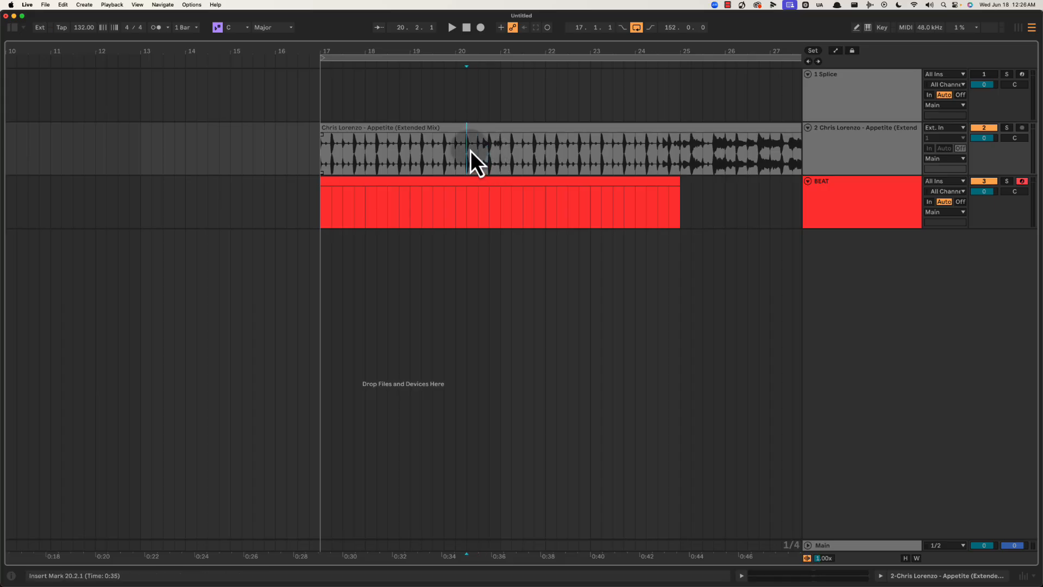
Play the reference clip from bar 20 and select its last beat, 20.4.1 to 21.1.1.
{"action": "key", "text": "space"}
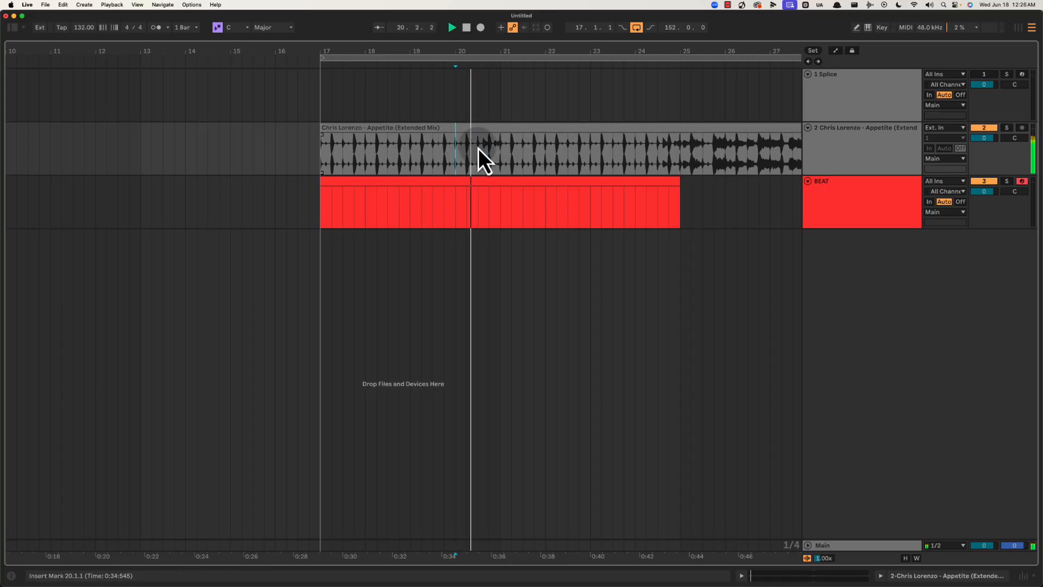
{"action": "left_click_drag", "start_coordinate": [478, 148], "coordinate": [491, 148]}
{"action": "key", "text": "space"}
{"action": "left_click", "coordinate": [501, 147]}
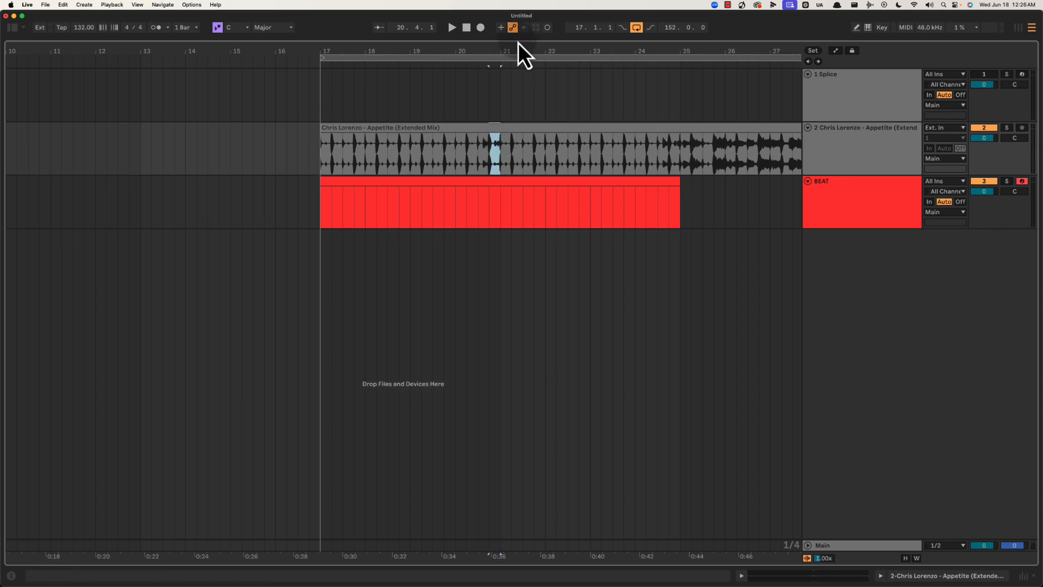
Place the insert marker at bar 21 on the reference track and show the whole arrangement.
{"action": "left_click_drag", "start_coordinate": [512, 50], "coordinate": [378, 47]}
{"action": "left_click", "coordinate": [368, 152]}
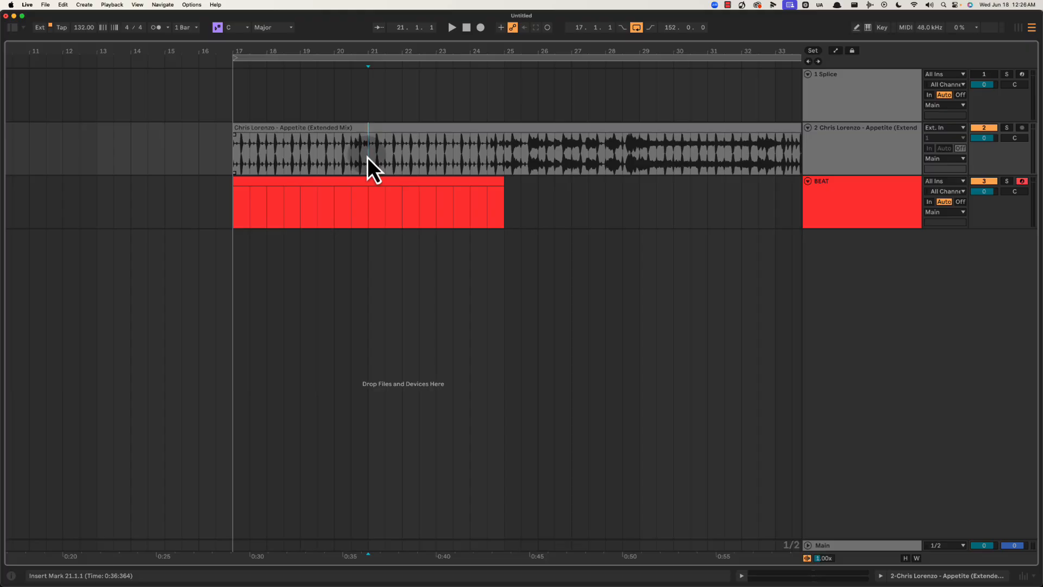
{"action": "double_click", "coordinate": [426, 49]}
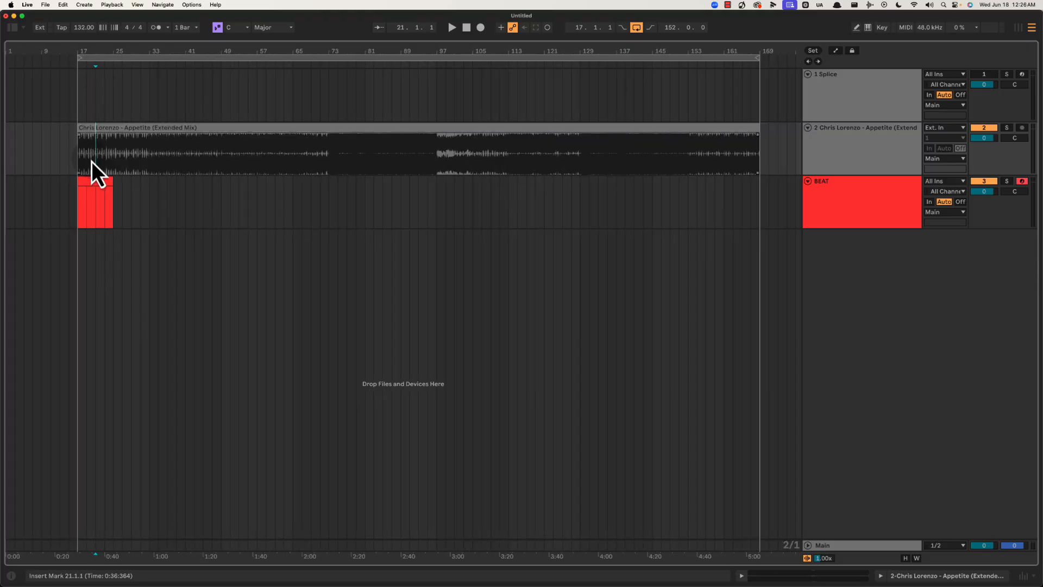
Examine the reference clip's sections, selecting bars 17 to 65 and bars 73 to 113, and play a passage of its intro.
{"action": "left_click_drag", "start_coordinate": [60, 154], "coordinate": [82, 148]}
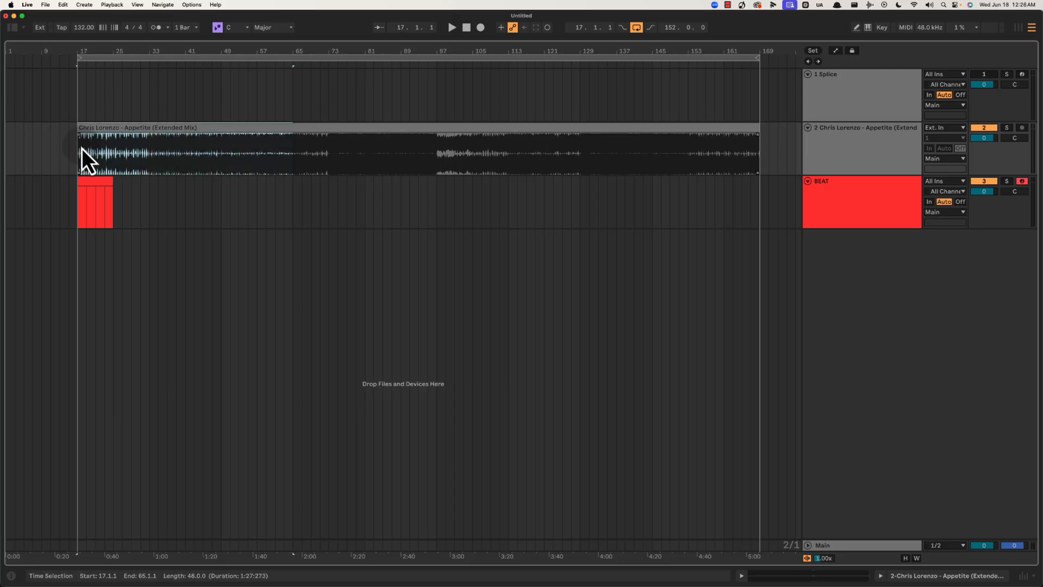
{"action": "left_click", "coordinate": [76, 151]}
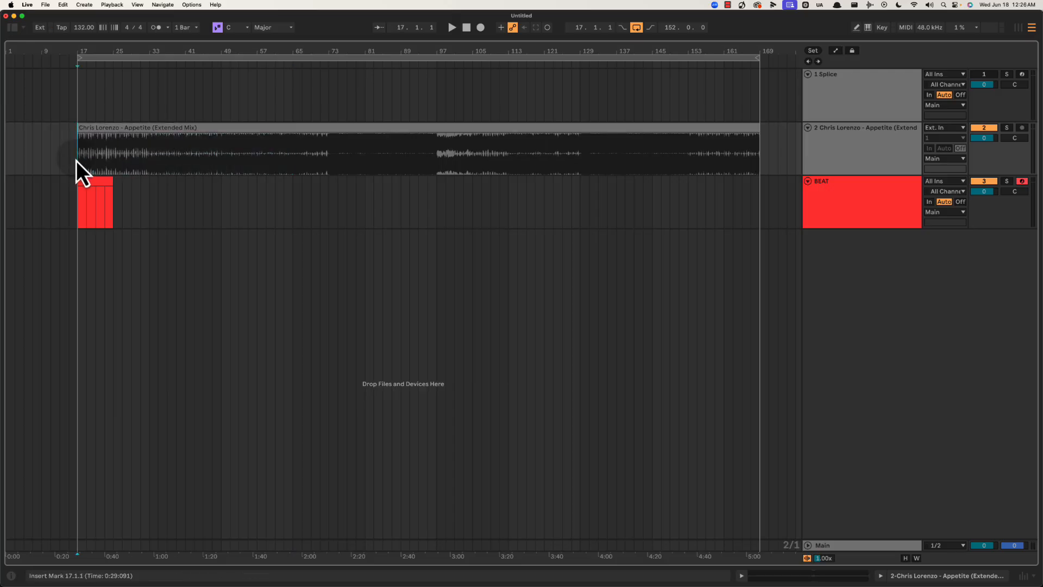
{"action": "left_click_drag", "start_coordinate": [337, 163], "coordinate": [506, 158]}
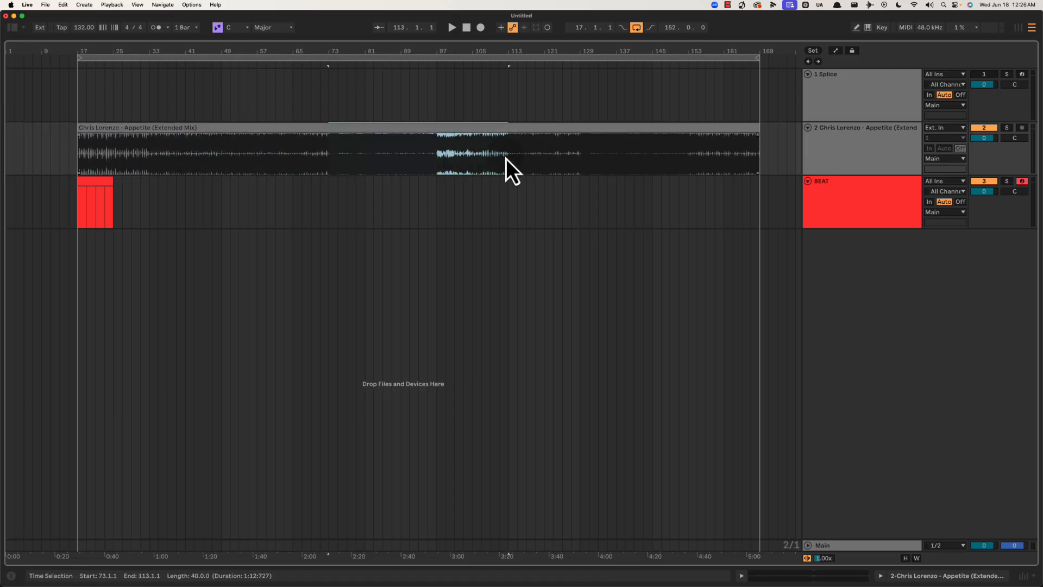
{"action": "left_click", "coordinate": [153, 151]}
{"action": "left_click_drag", "start_coordinate": [93, 51], "coordinate": [458, 50]}
{"action": "left_click", "coordinate": [260, 165]}
{"action": "left_click", "coordinate": [238, 155]}
{"action": "key", "text": "space"}
{"action": "key", "text": "space"}
Name the BEAT clip at bar 17 HP and duplicate it so a second HP clip fills bars 25 to 33.
{"action": "left_click", "coordinate": [209, 190]}
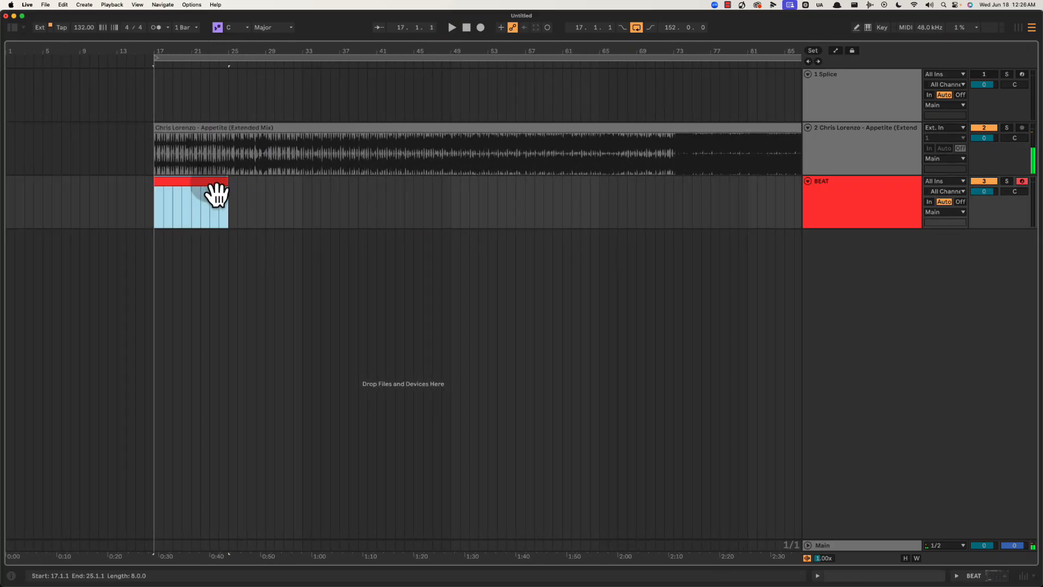
{"action": "key", "text": "super+d"}
{"action": "left_click", "coordinate": [199, 191]}
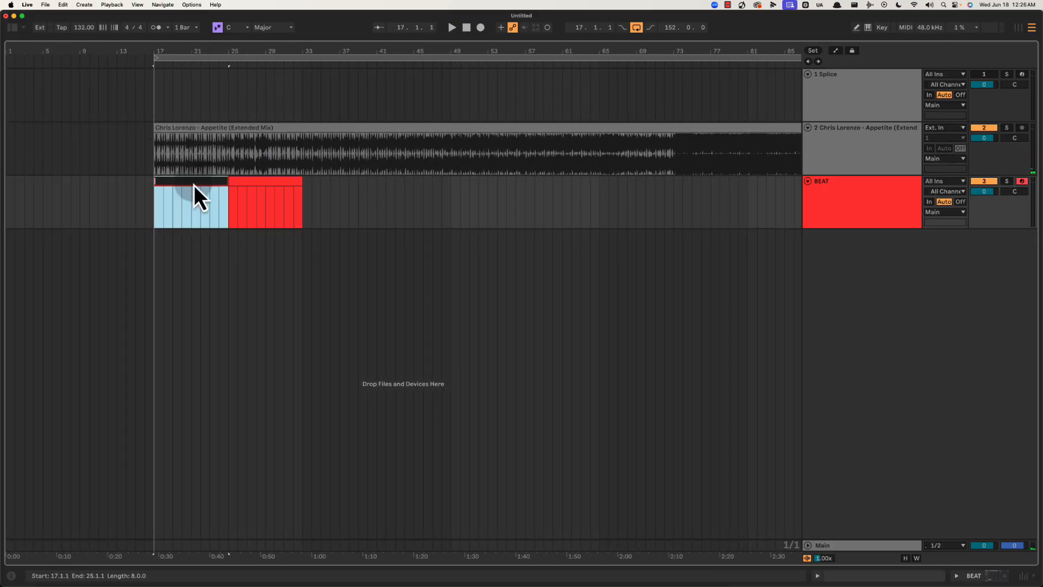
{"action": "type", "text": "HP"}
{"action": "key", "text": "Return"}
{"action": "key", "text": "super+d"}
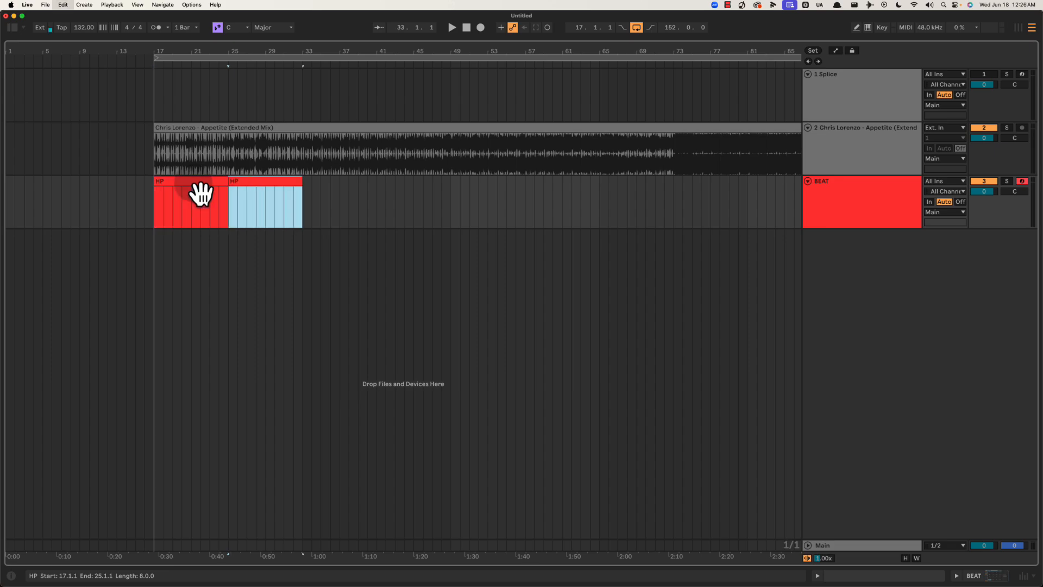
{"action": "left_click_drag", "start_coordinate": [219, 51], "coordinate": [225, 52]}
Insert a MIDI track below BEAT, name it F VOX and color it cyan.
{"action": "left_click", "coordinate": [833, 201]}
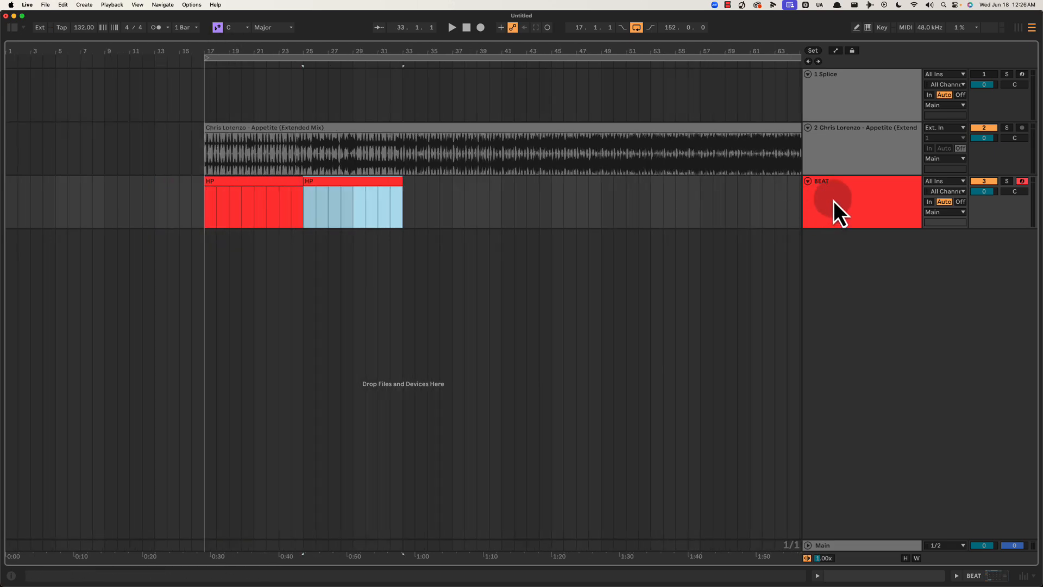
{"action": "key", "text": "super+shift+t"}
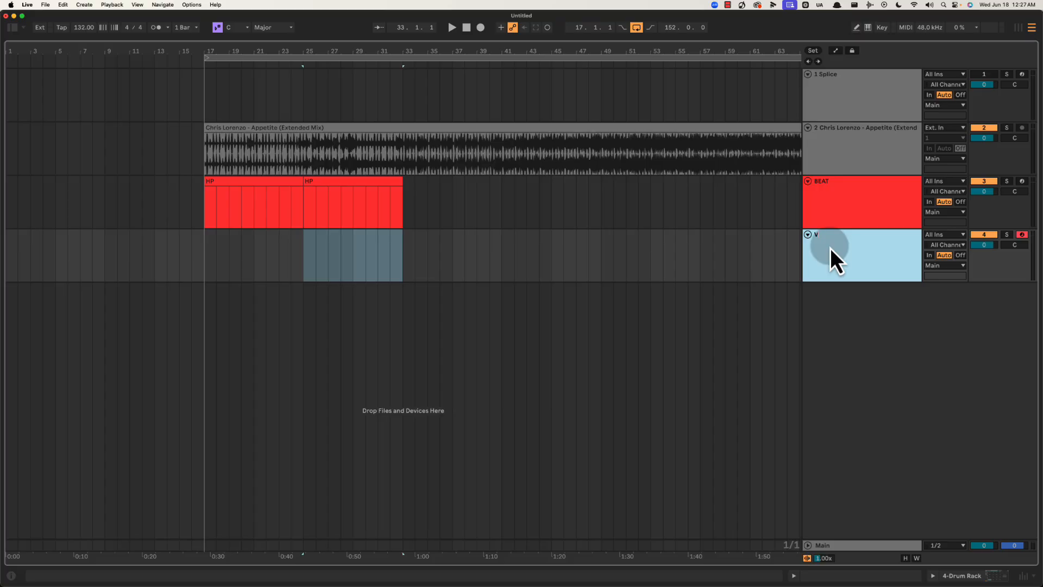
{"action": "left_click", "coordinate": [830, 247]}
{"action": "type", "text": "F VOX"}
{"action": "key", "text": "Return"}
{"action": "right_click", "coordinate": [830, 248]}
{"action": "left_click", "coordinate": [911, 483]}
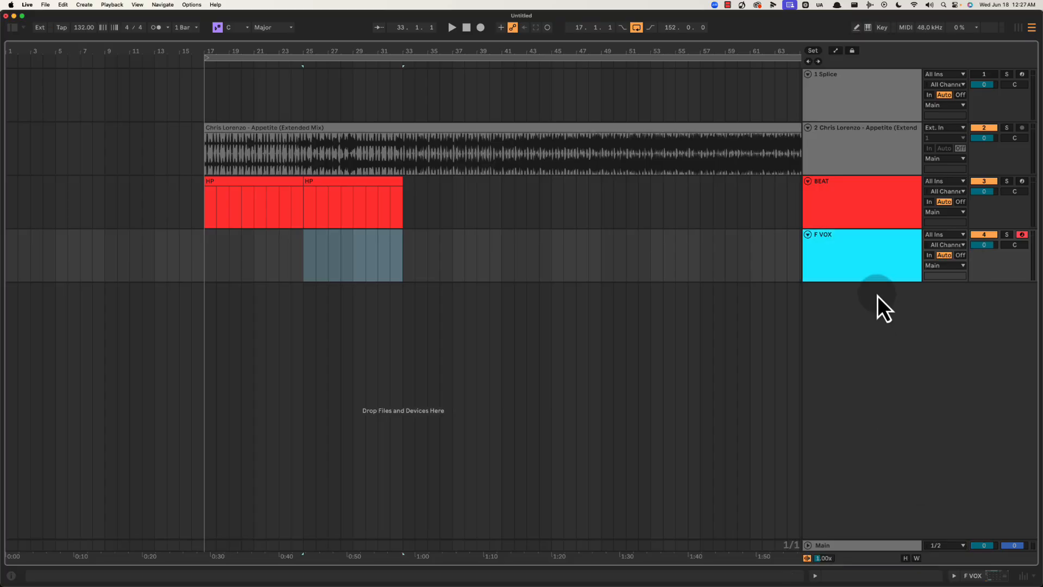
Create an empty MIDI clip on the F VOX track from 25.1.1 to 33.1.1.
{"action": "left_click", "coordinate": [846, 269]}
{"action": "left_click", "coordinate": [286, 242]}
{"action": "left_click_drag", "start_coordinate": [302, 242], "coordinate": [400, 252]}
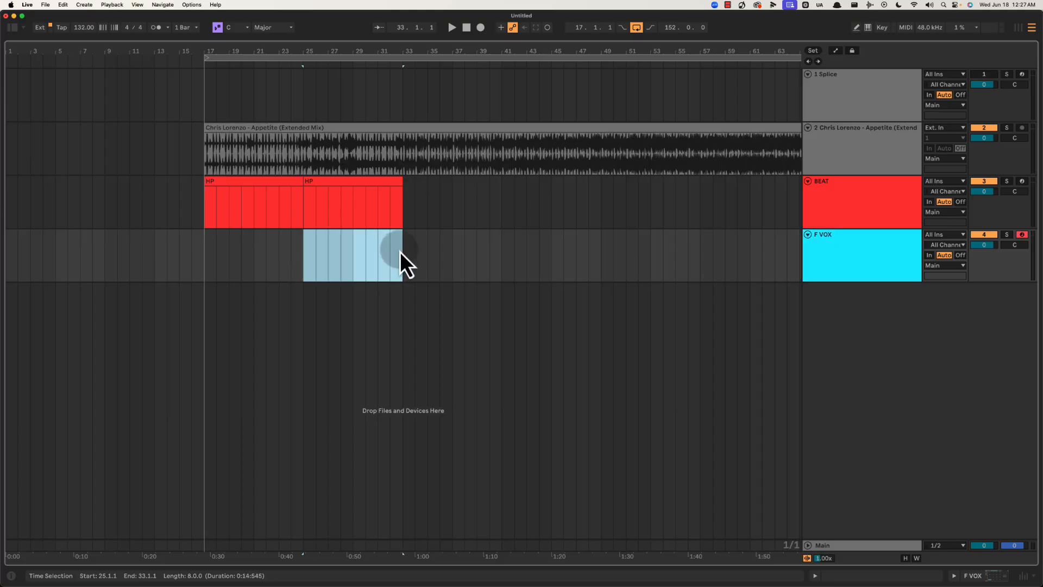
{"action": "key", "text": "super+shift+m"}
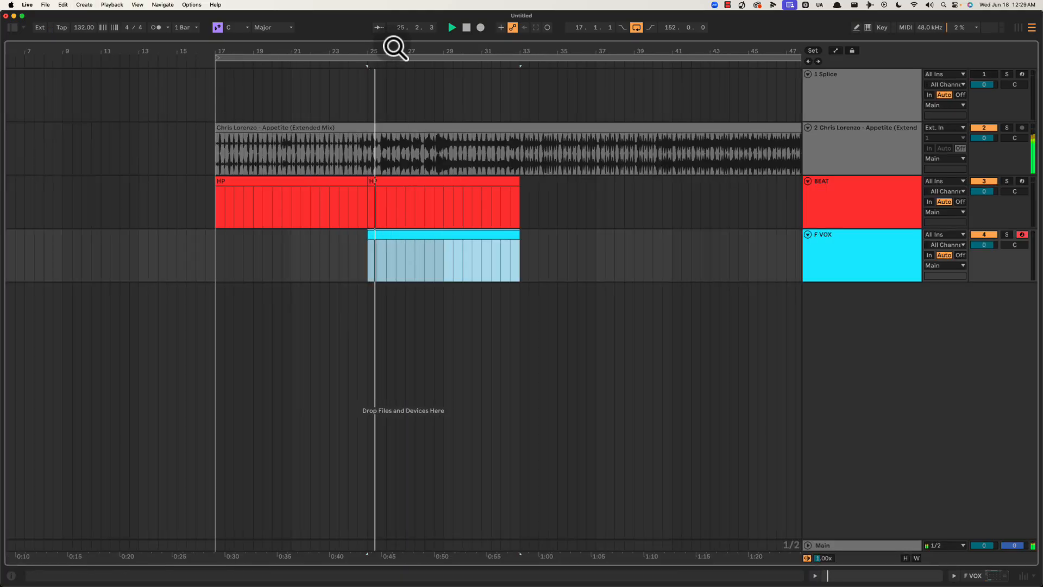
Listen to the reference clip from bar 25 and replay it from 28.3.1 to identify the element entering near bar 29.
{"action": "left_click_drag", "start_coordinate": [396, 47], "coordinate": [386, 54]}
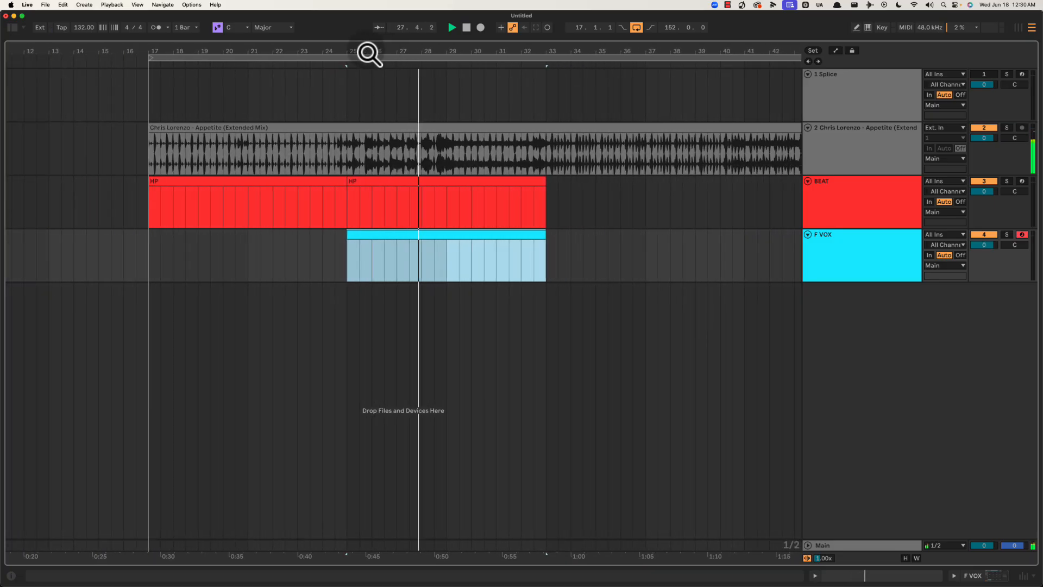
{"action": "left_click", "coordinate": [442, 151]}
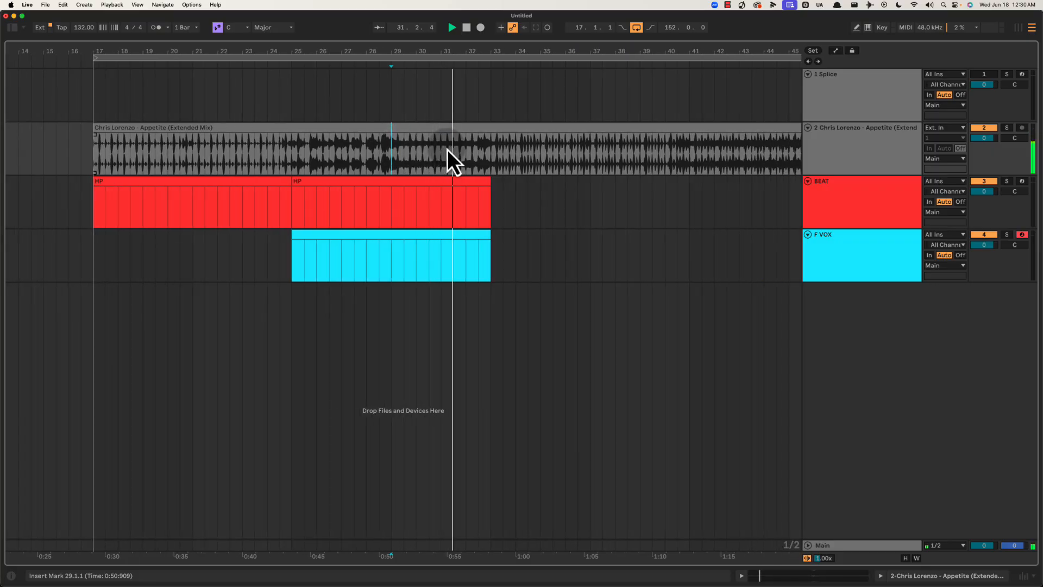
{"action": "left_click", "coordinate": [858, 262]}
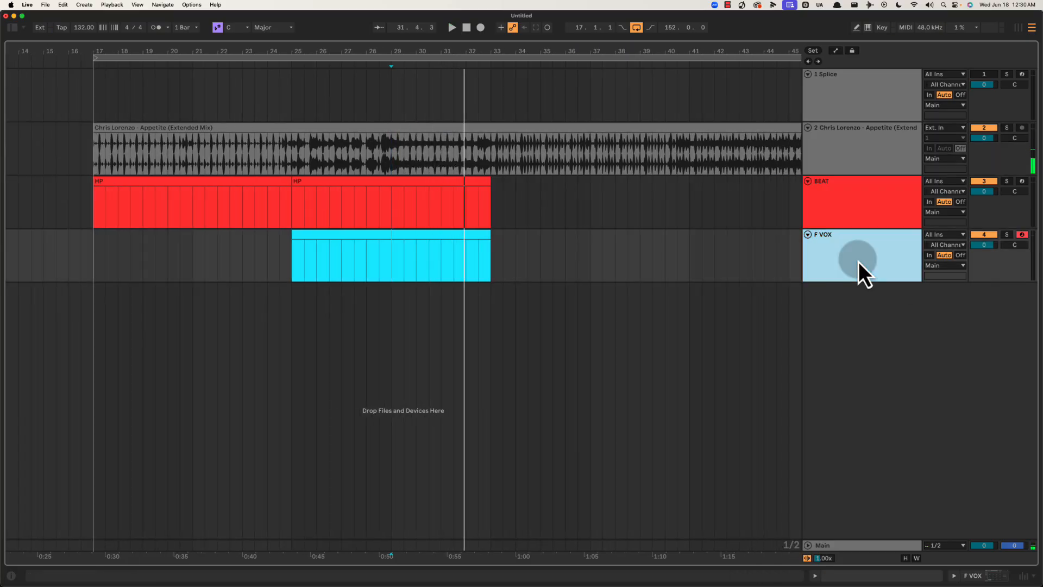
{"action": "left_click", "coordinate": [383, 164]}
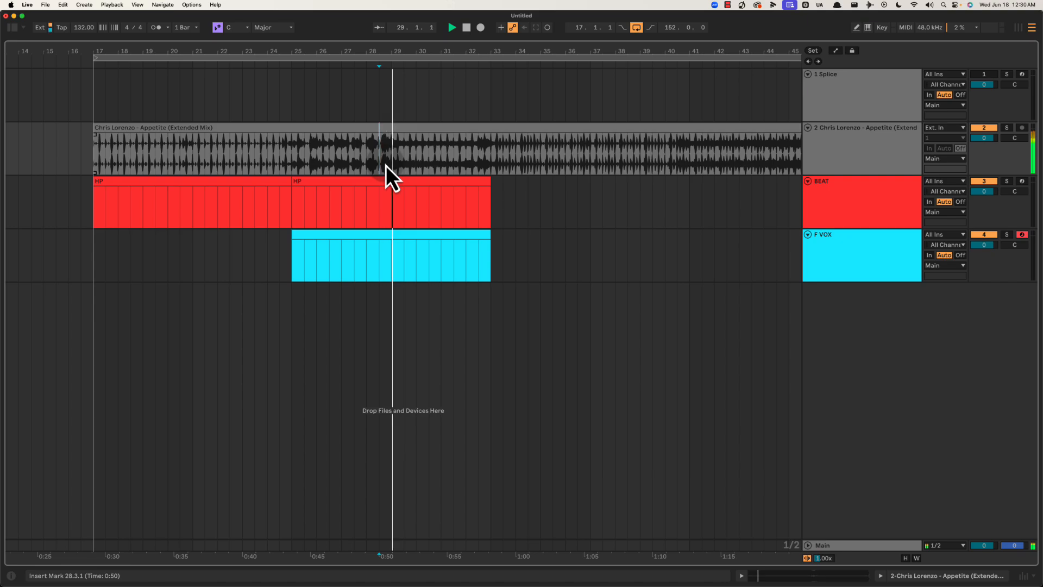
Insert a MIDI track below F VOX, name it SIREN and color it magenta.
{"action": "left_click", "coordinate": [853, 256]}
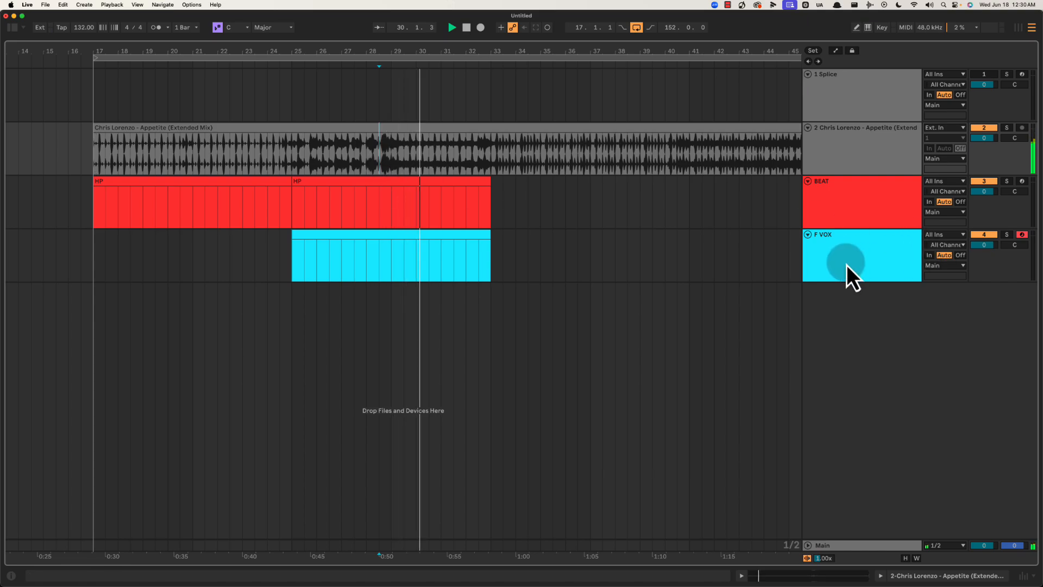
{"action": "left_click", "coordinate": [845, 258]}
{"action": "key", "text": "shift+super+t"}
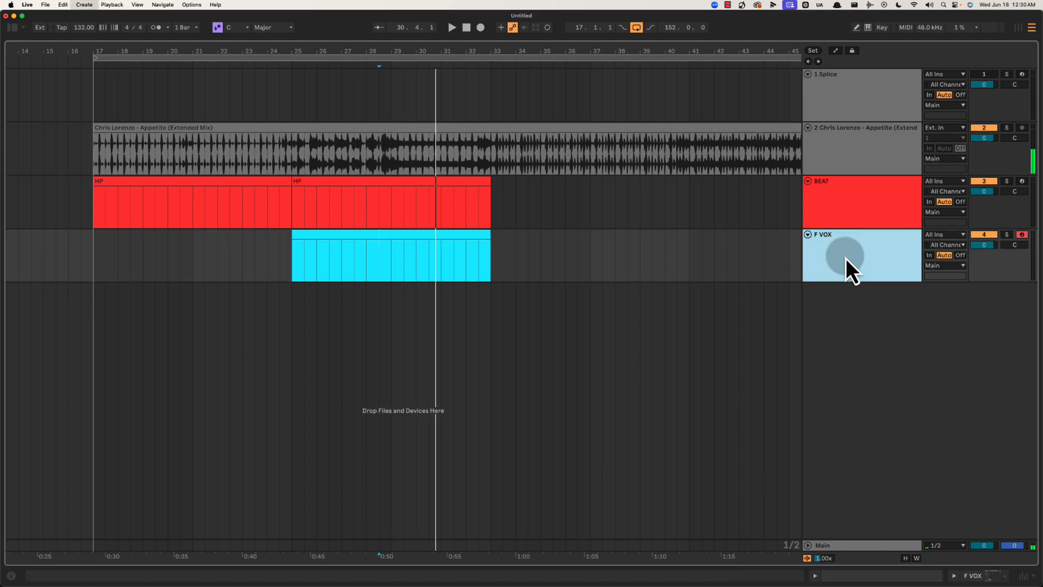
{"action": "key", "text": "super+r"}
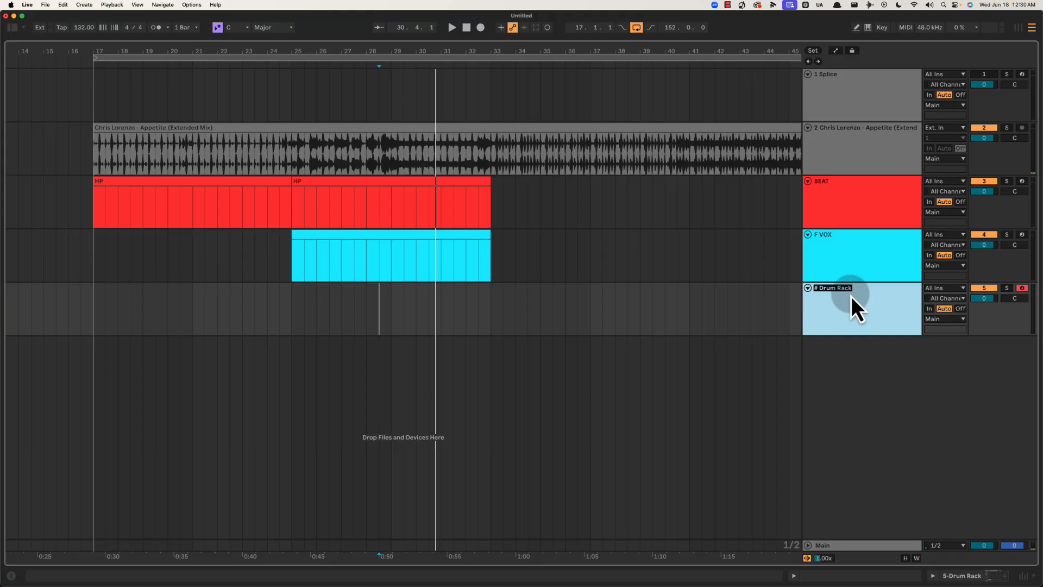
{"action": "type", "text": "SIREN"}
{"action": "key", "text": "Return"}
{"action": "right_click", "coordinate": [863, 297]}
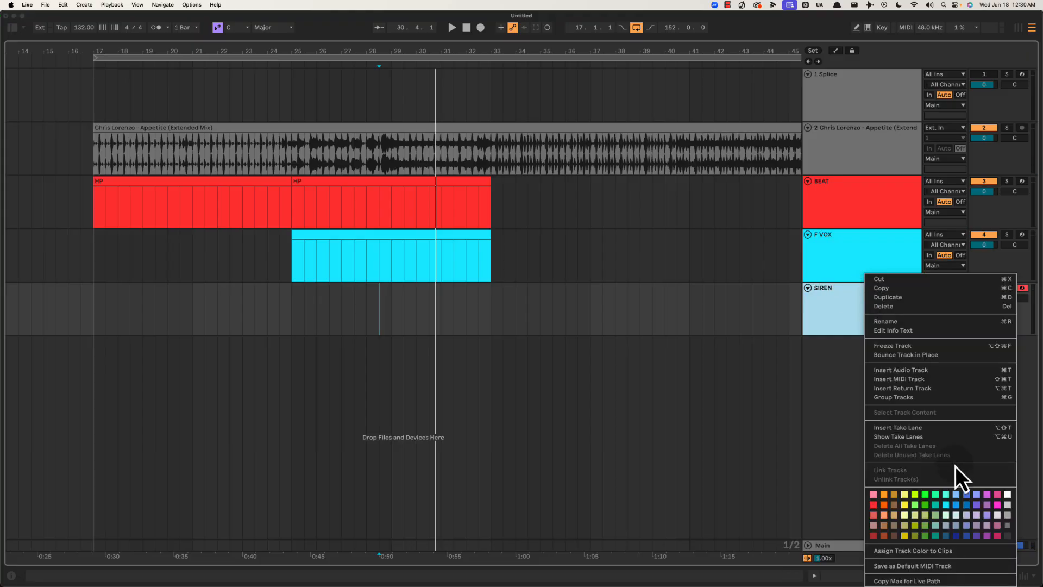
{"action": "left_click", "coordinate": [1009, 514]}
{"action": "left_click", "coordinate": [871, 320]}
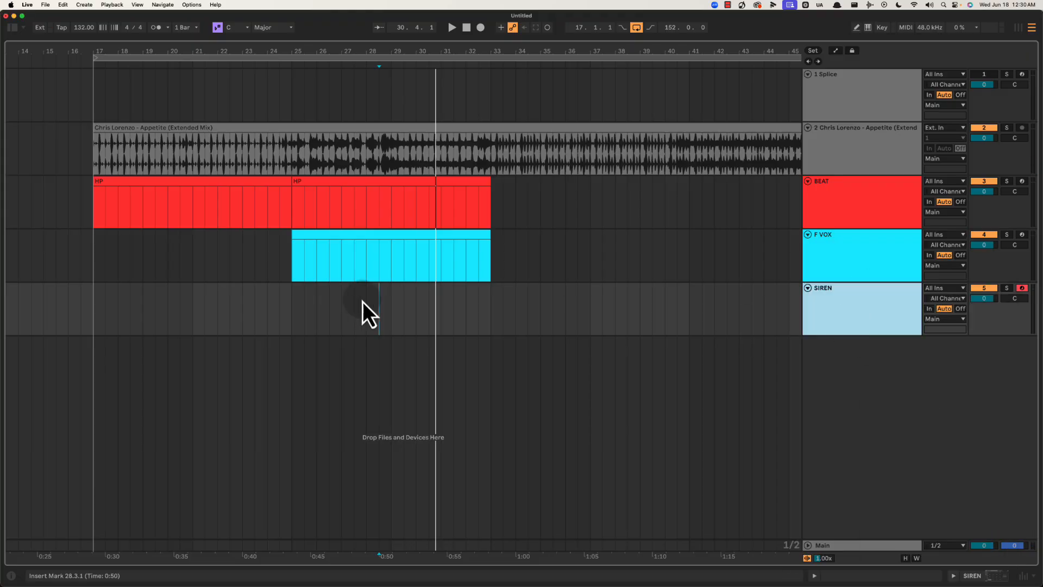
Create an empty MIDI clip on the SIREN track from 29.1.1 to 33.1.1.
{"action": "left_click", "coordinate": [375, 302]}
{"action": "left_click_drag", "start_coordinate": [751, 299], "coordinate": [798, 301]}
{"action": "left_click", "coordinate": [859, 303]}
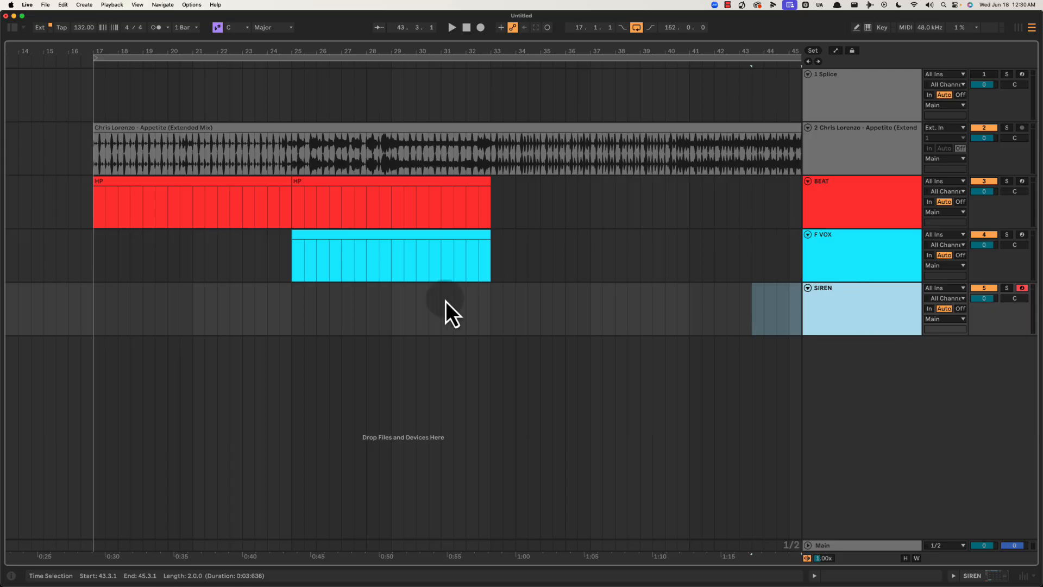
{"action": "left_click_drag", "start_coordinate": [391, 304], "coordinate": [487, 311]}
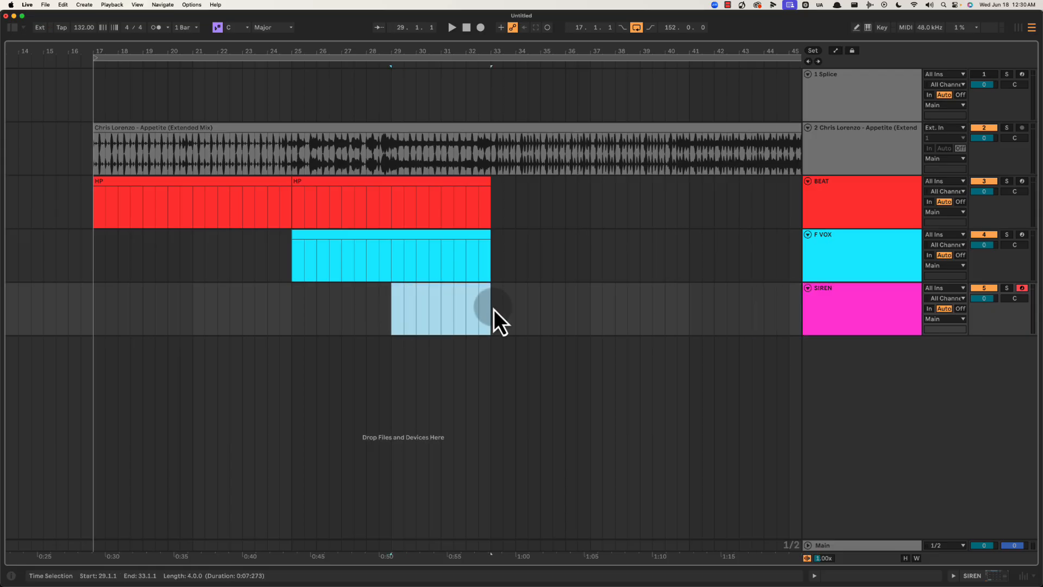
{"action": "key", "text": "super+shift+m"}
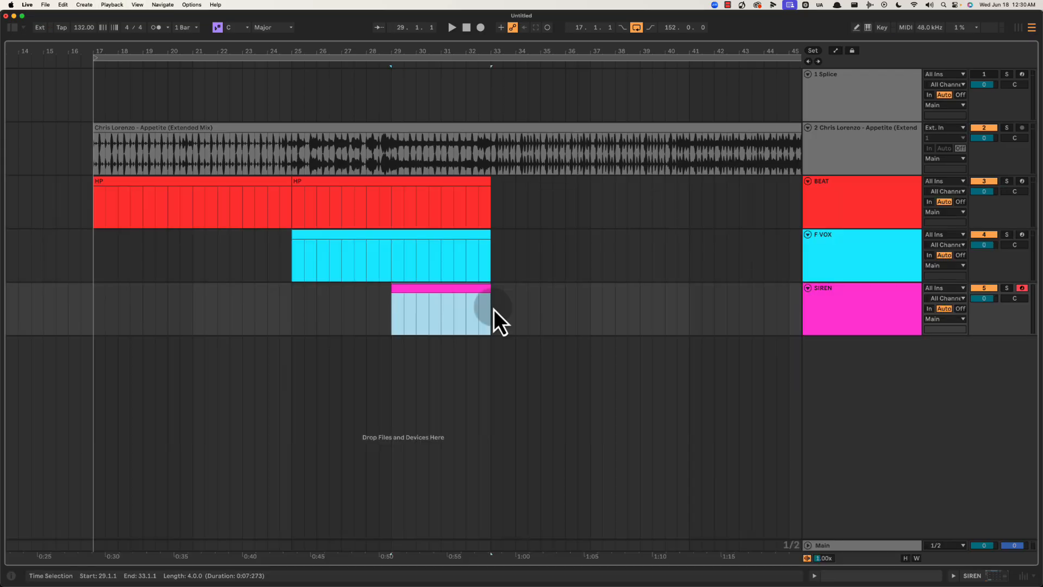
Play the reference from bar 29 to hear the siren section and place the insert marker at bar 30.
{"action": "left_click", "coordinate": [430, 295]}
{"action": "left_click_drag", "start_coordinate": [453, 50], "coordinate": [455, 50]}
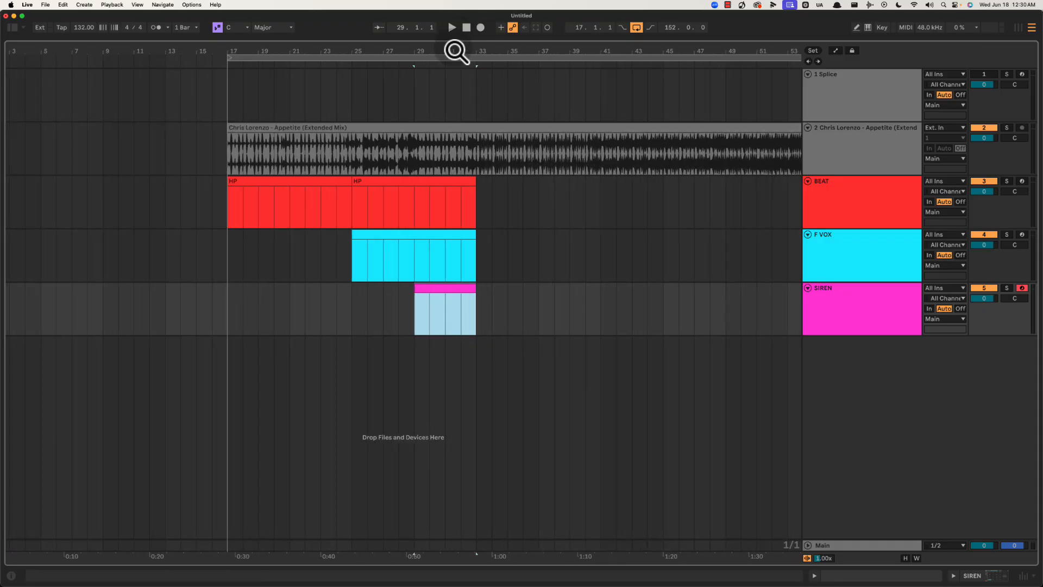
{"action": "key", "text": "space"}
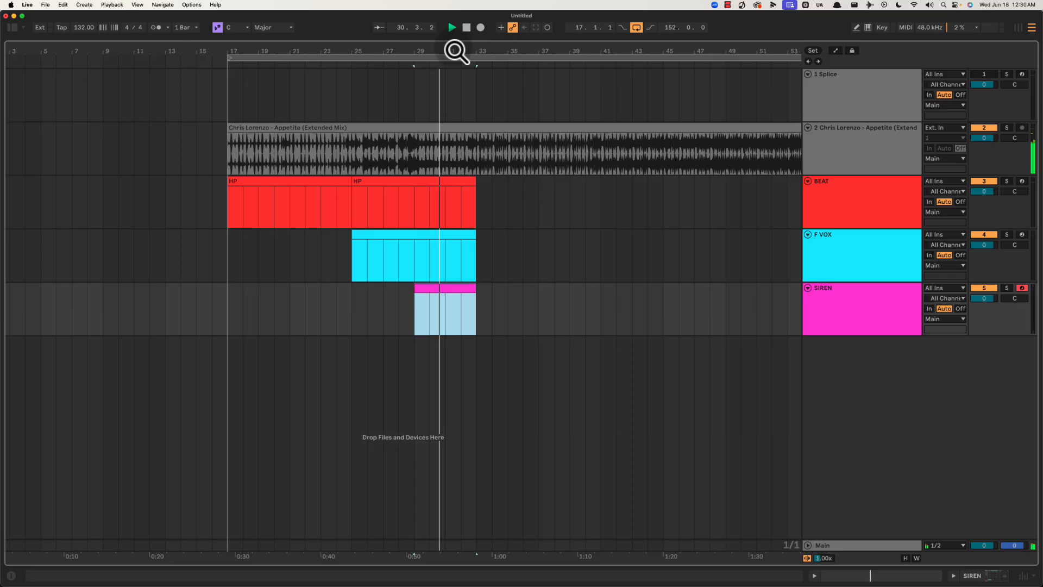
{"action": "left_click", "coordinate": [424, 206]}
{"action": "key", "text": "space"}
Open the VISION 4X analyzer on the Main track and play the reference from bar 30 to examine its spectrogram.
{"action": "left_click_drag", "start_coordinate": [461, 52], "coordinate": [463, 53]}
{"action": "double_click", "coordinate": [864, 545]}
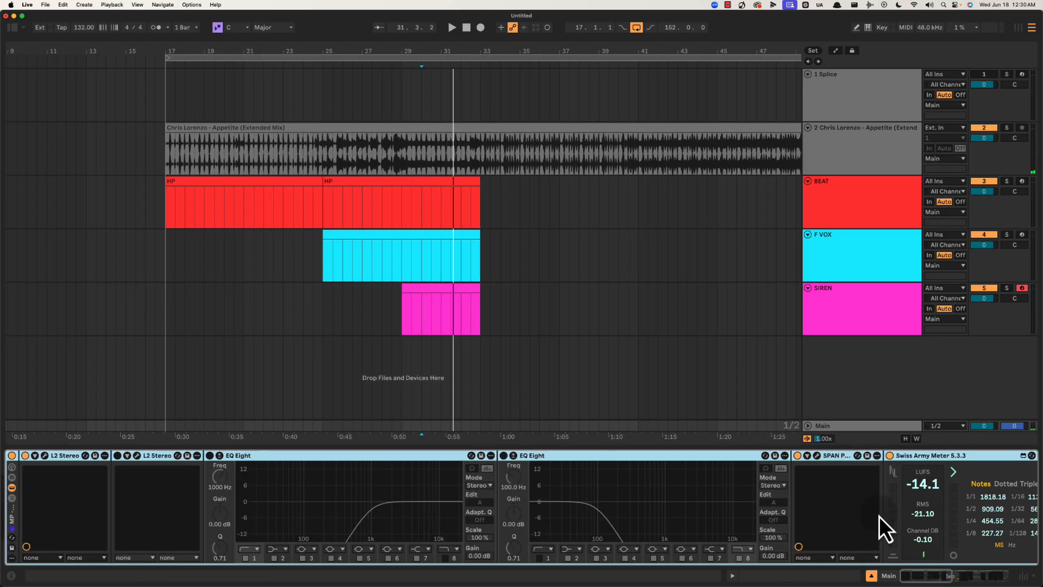
{"action": "scroll", "coordinate": [875, 516], "scroll_direction": "right", "scroll_amount": 15}
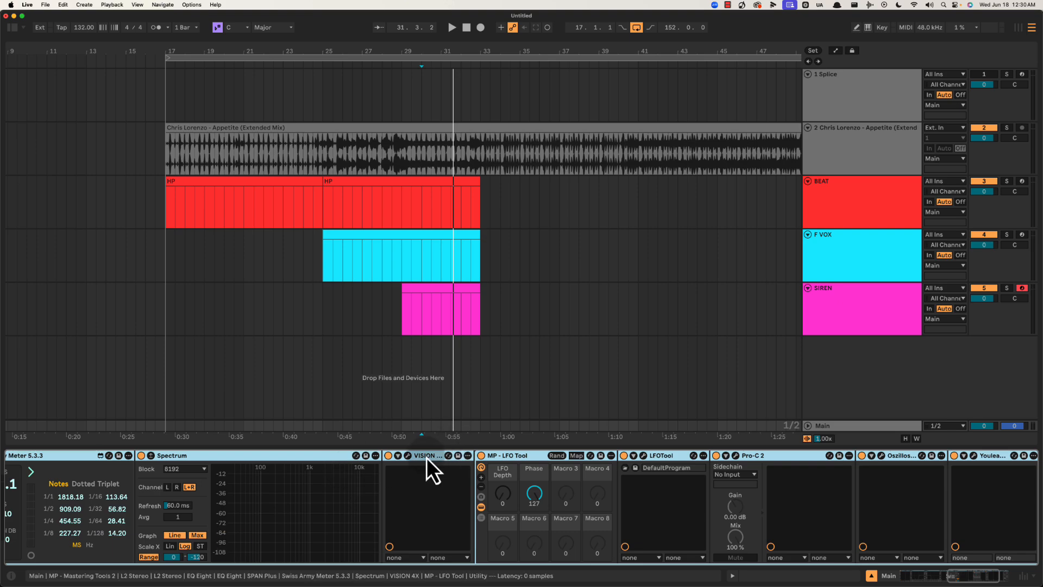
{"action": "left_click", "coordinate": [407, 456]}
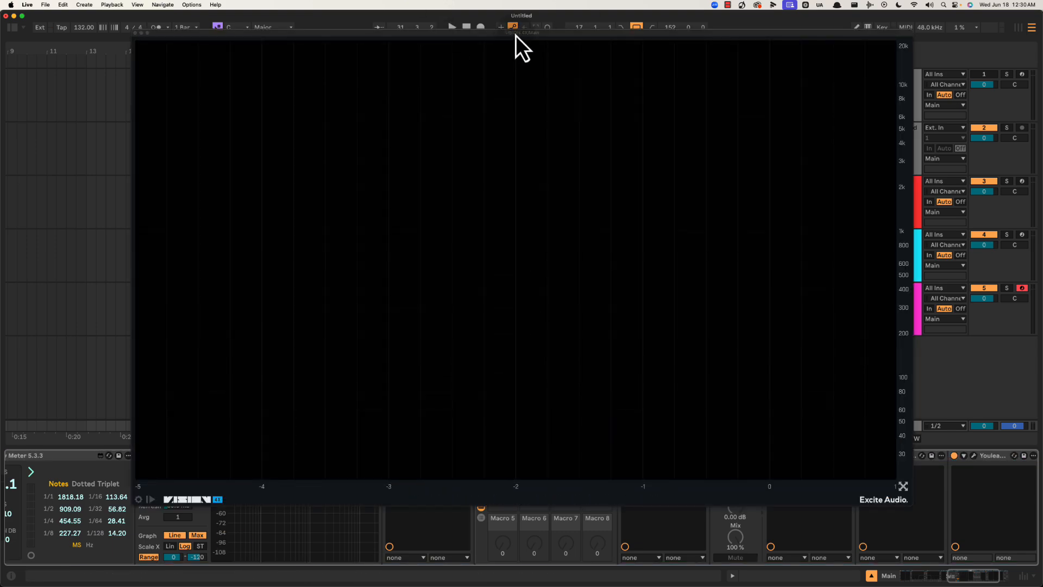
{"action": "left_click_drag", "start_coordinate": [516, 34], "coordinate": [504, 44]}
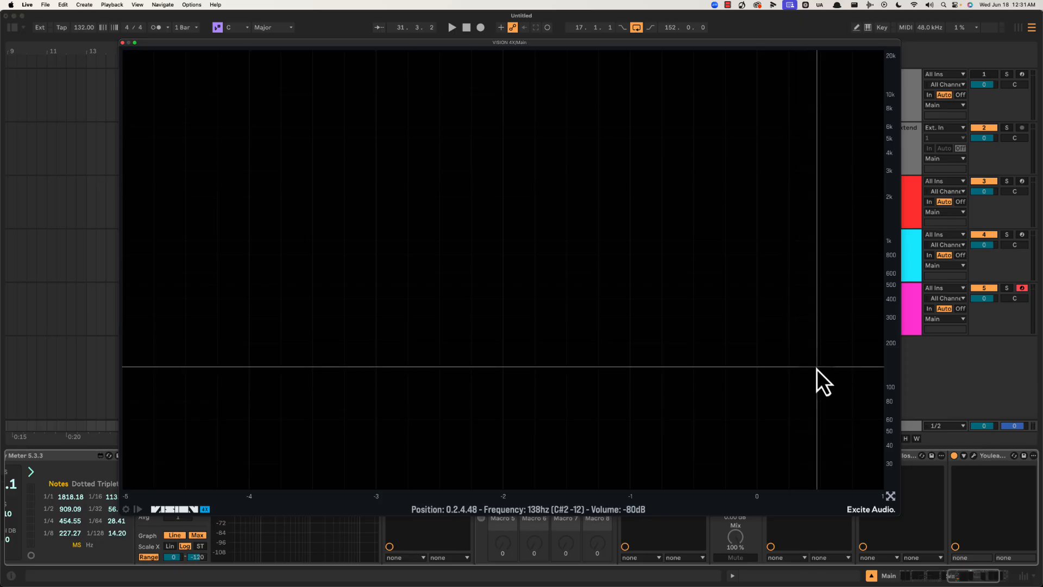
{"action": "key", "text": "space"}
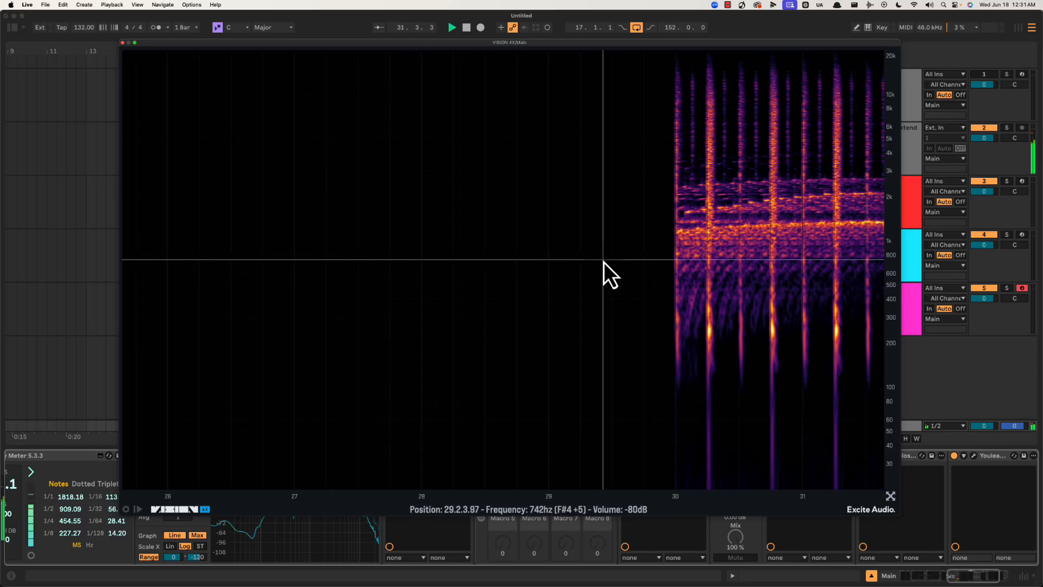
{"action": "key", "text": "space"}
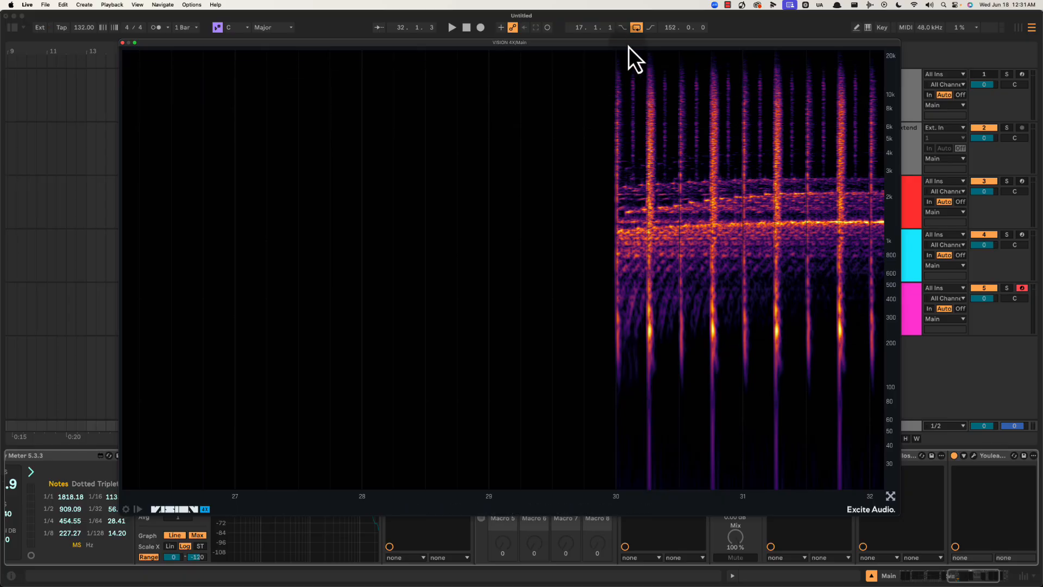
Loop the reference clip from 29.1.1 to 33.1.1, moving the VISION 4X window aside and back over the arrangement.
{"action": "mouse_move", "coordinate": [628, 46]}
{"action": "left_mouse_down"}
{"action": "mouse_move", "coordinate": [690, 194]}
{"action": "mouse_move", "coordinate": [680, 225]}
{"action": "left_mouse_up"}
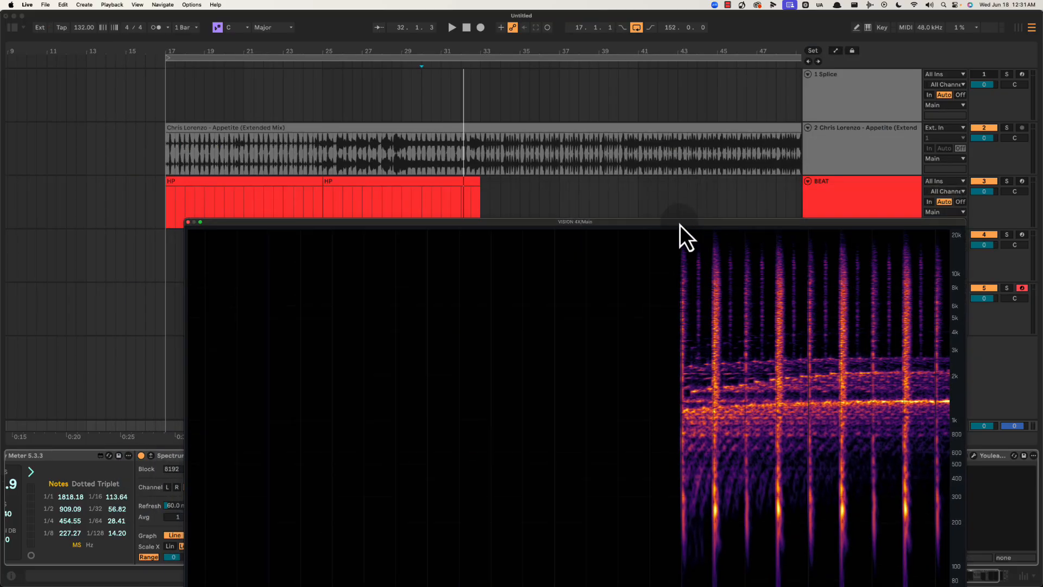
{"action": "left_click", "coordinate": [402, 111]}
{"action": "left_click_drag", "start_coordinate": [401, 165], "coordinate": [478, 158]}
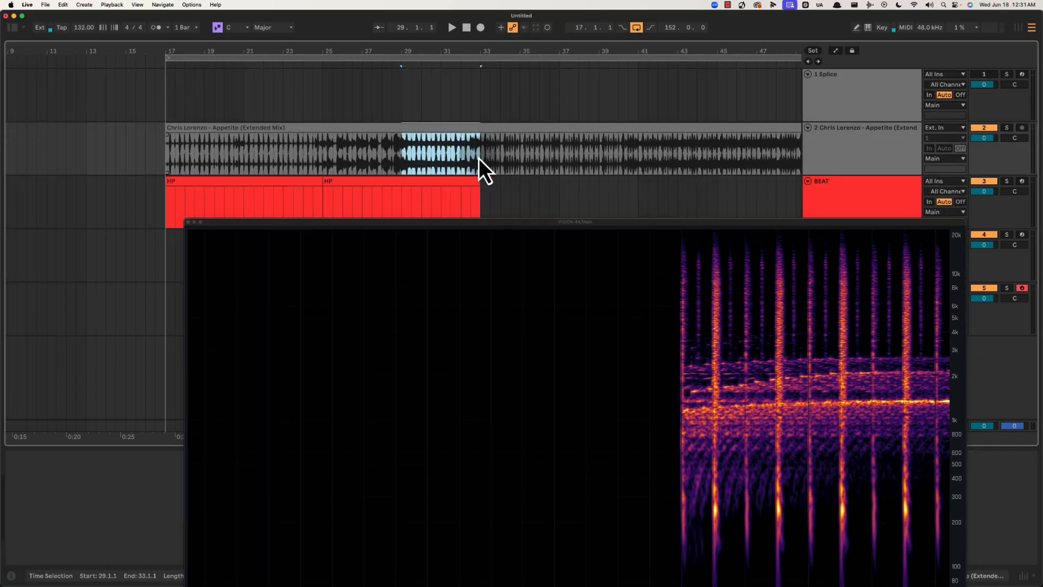
{"action": "key", "text": "super+l"}
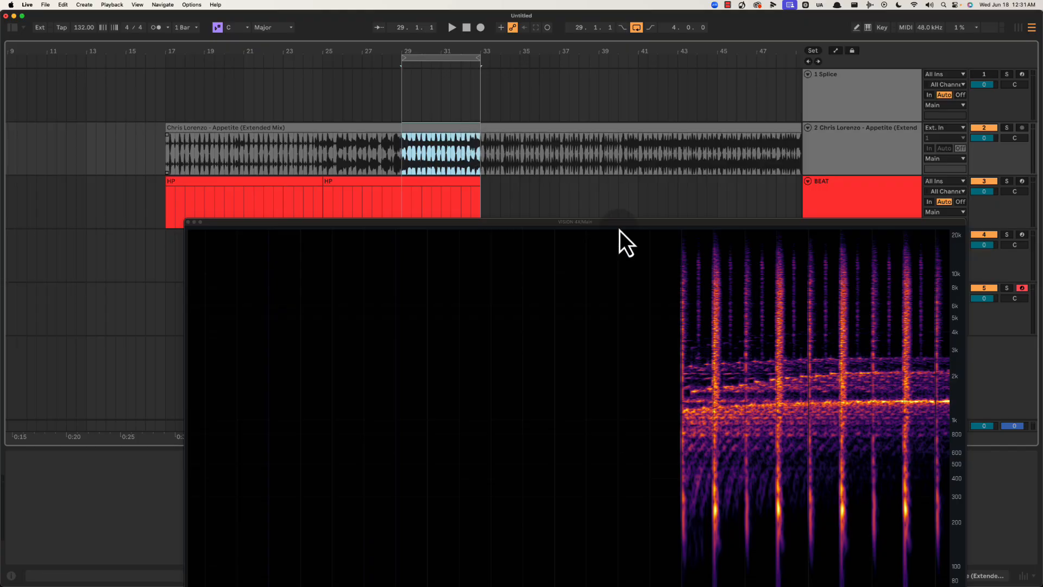
{"action": "left_click_drag", "start_coordinate": [618, 224], "coordinate": [536, 86]}
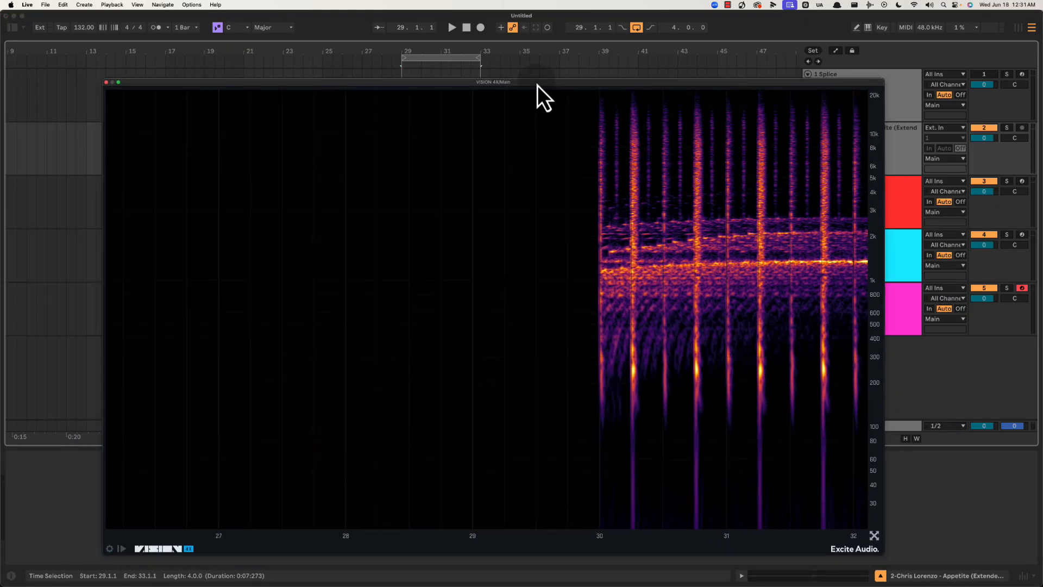
Play the looped reference from bar 29 in short passes and examine the siren's pitch contour in the VISION 4X spectrogram.
{"action": "left_click_drag", "start_coordinate": [570, 87], "coordinate": [537, 83]}
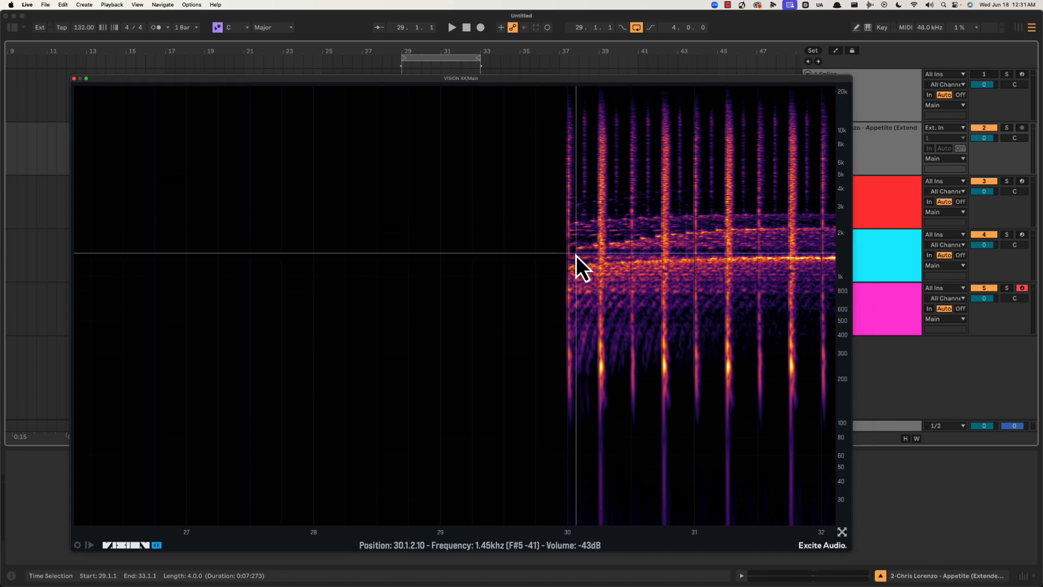
{"action": "key", "text": "space"}
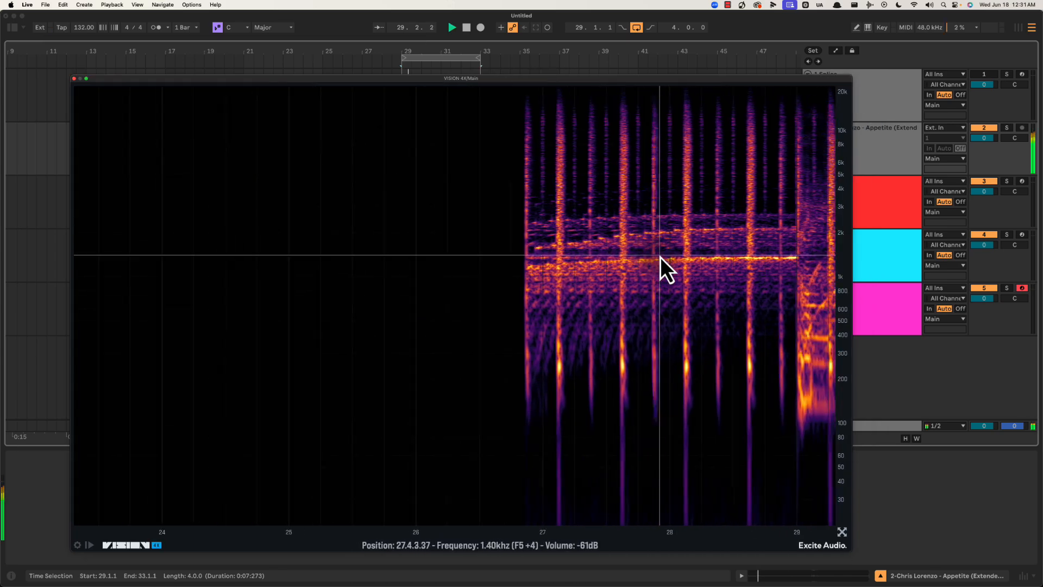
{"action": "key", "text": "space"}
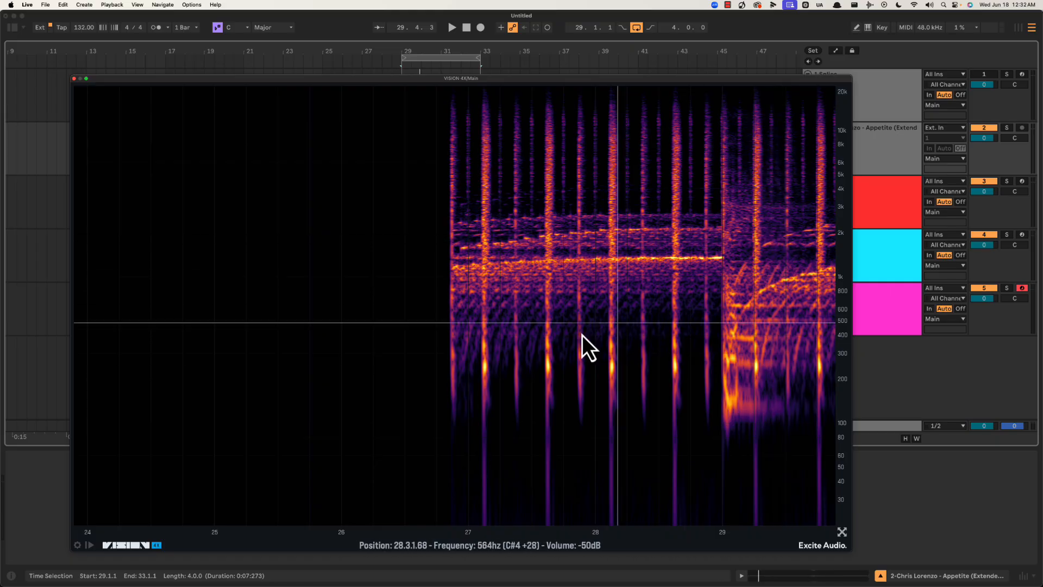
{"action": "key", "text": "space"}
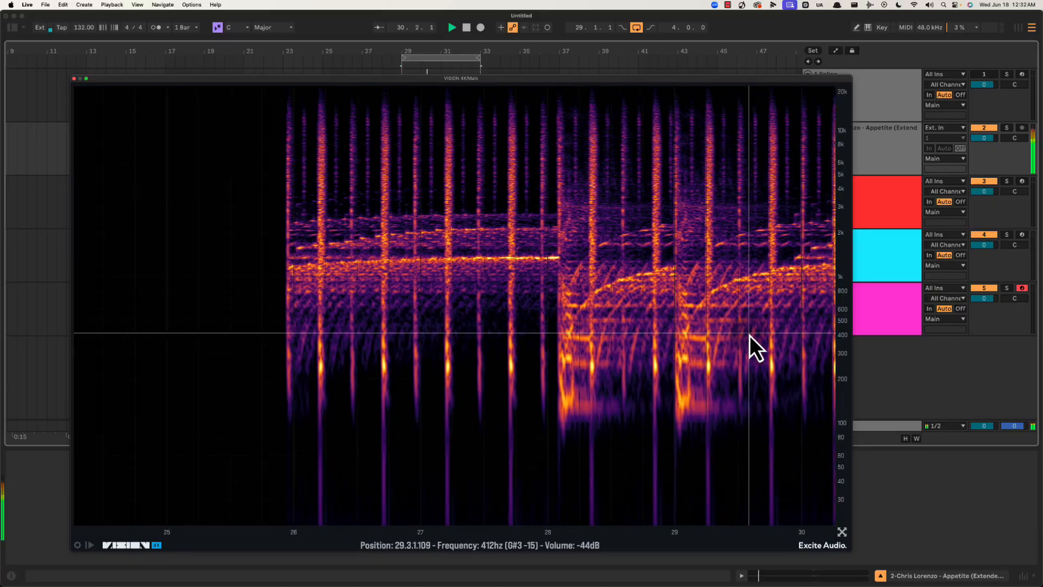
{"action": "key", "text": "space"}
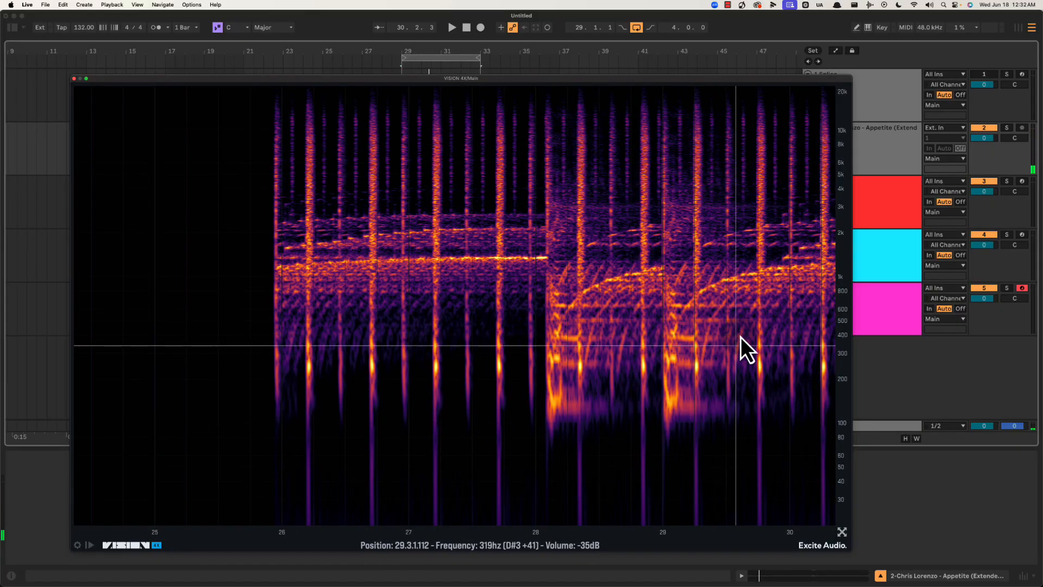
{"action": "key", "text": "space"}
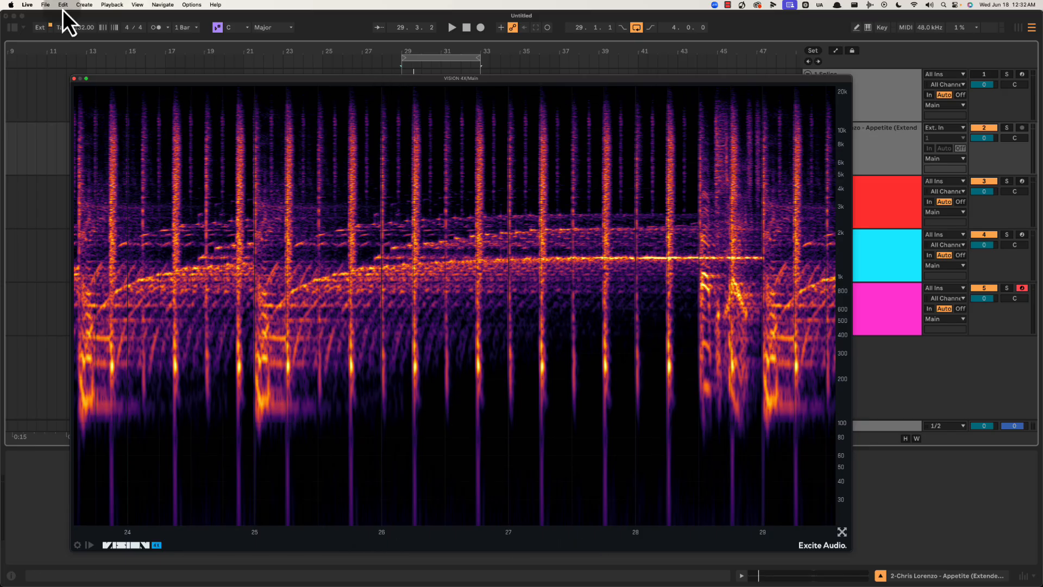
Close the VISION 4X window, place the insert marker at 29.1.1 on the reference, and hide the device view below the arrangement.
{"action": "left_click", "coordinate": [74, 78]}
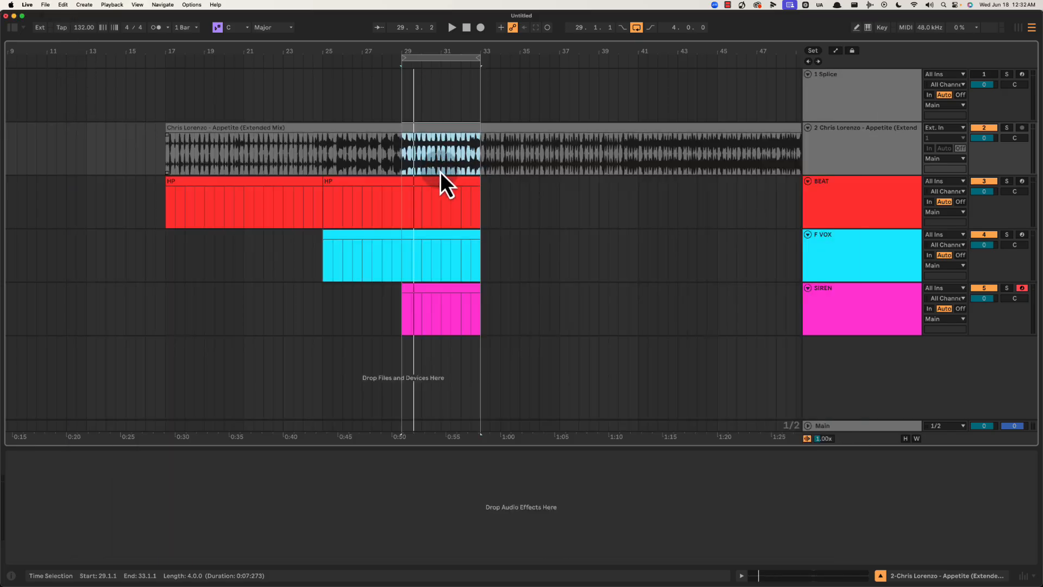
{"action": "left_click", "coordinate": [402, 154]}
{"action": "left_click_drag", "start_coordinate": [439, 53], "coordinate": [354, 43]}
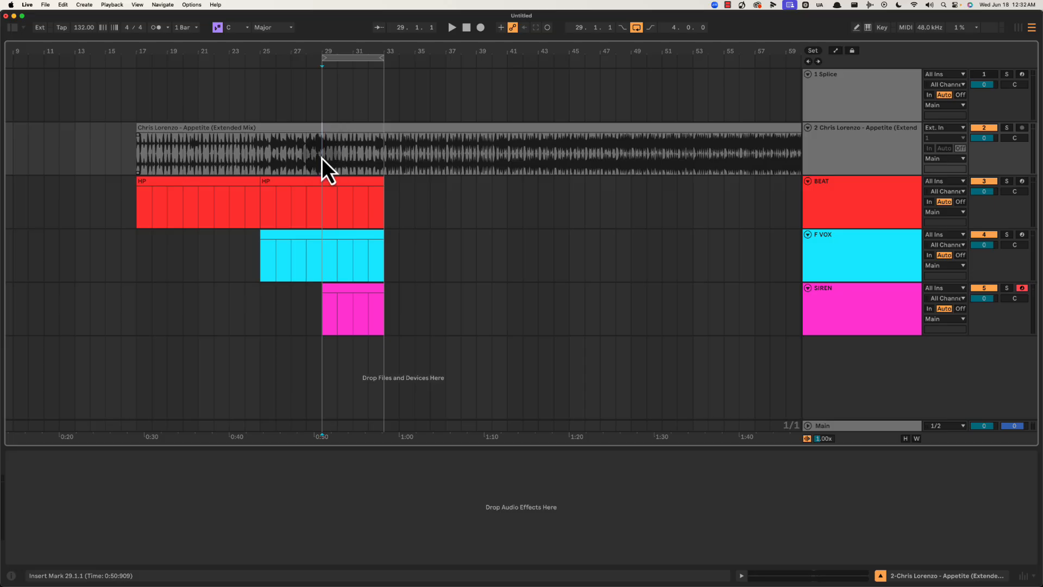
{"action": "key", "text": "super+alt+b"}
{"action": "key", "text": "super+alt+b"}
{"action": "key", "text": "super+alt+l"}
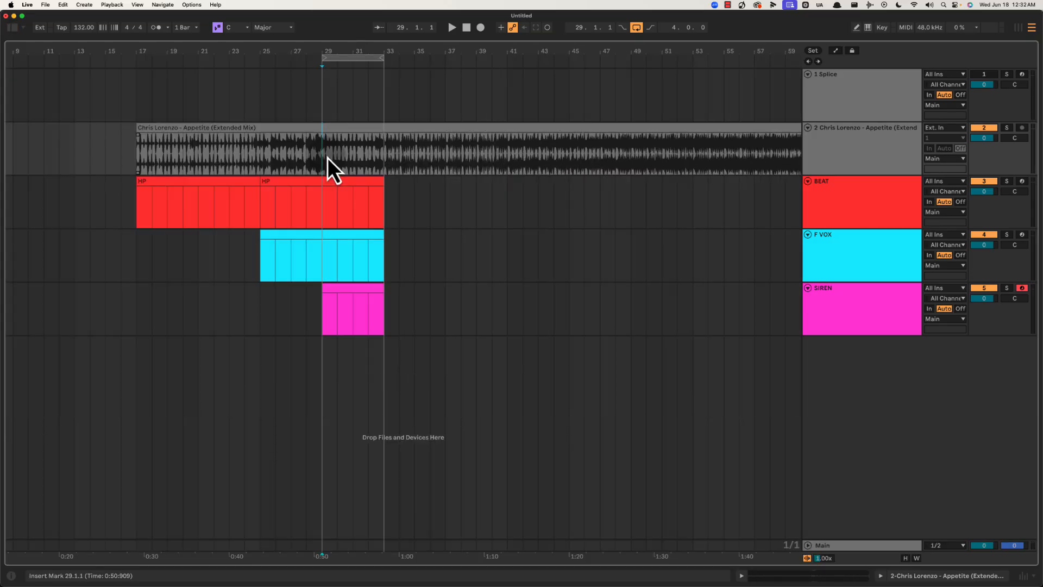
Extend the arrangement loop to span 29.1.1 to 49.1.1 and play the reference into the section starting at bar 33.
{"action": "left_click_drag", "start_coordinate": [348, 52], "coordinate": [543, 58]}
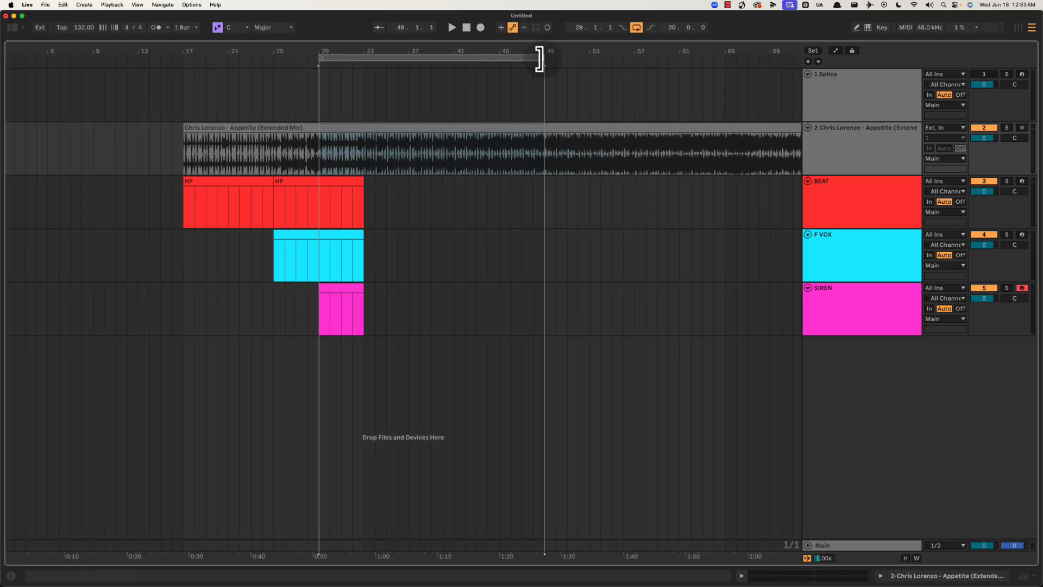
{"action": "left_click", "coordinate": [336, 156]}
{"action": "key", "text": "space"}
{"action": "left_click_drag", "start_coordinate": [353, 50], "coordinate": [336, 52]}
Duplicate the BEAT track's second HP clip so the copy spans 33.1.1 to 41.1.1.
{"action": "left_click", "coordinate": [326, 196]}
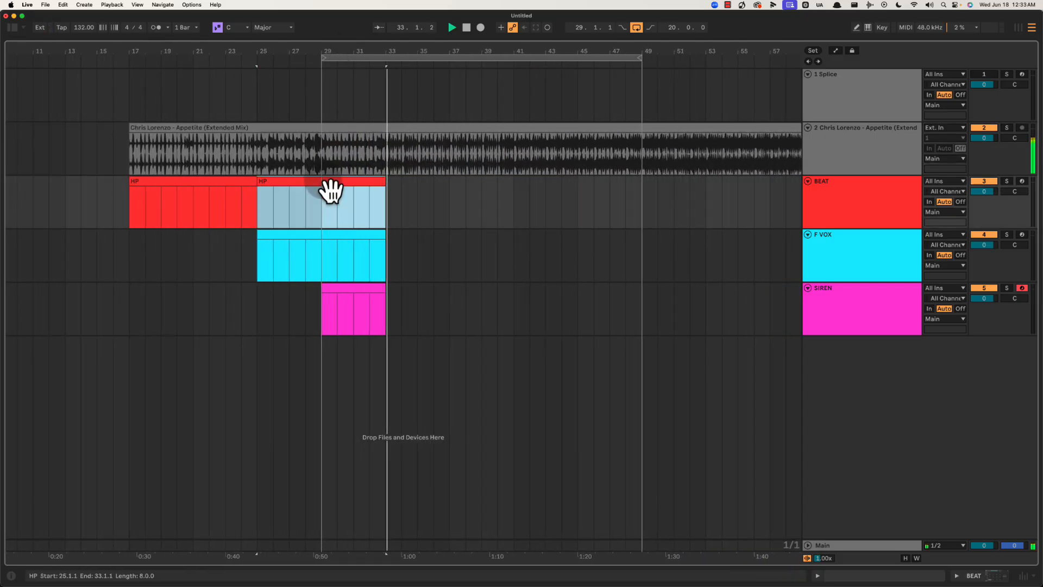
{"action": "key", "text": "super+d"}
Insert a new MIDI track directly below BEAT and name it BASS.
{"action": "left_click", "coordinate": [869, 210]}
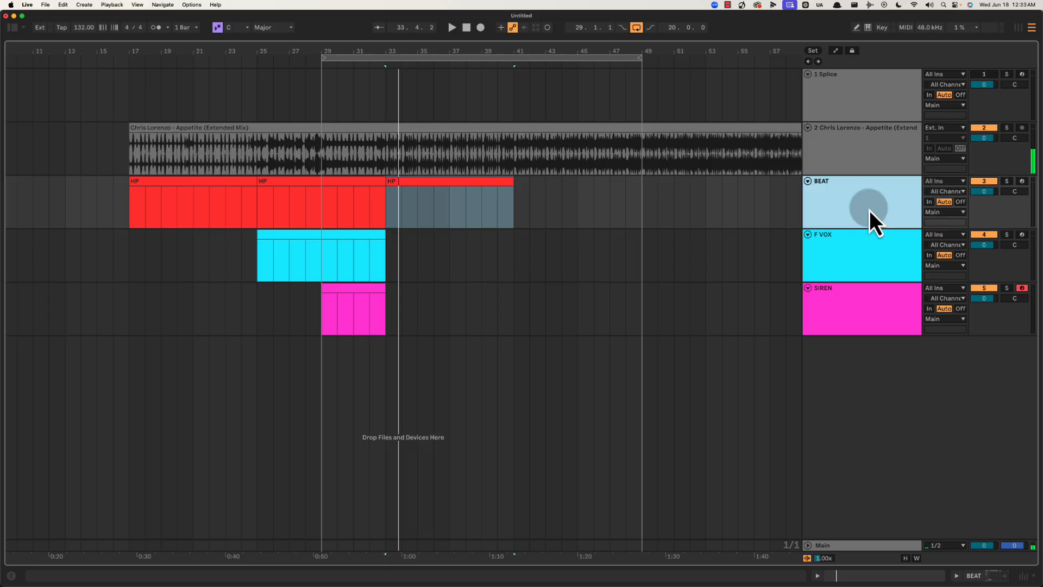
{"action": "key", "text": "super+shift+t"}
{"action": "key", "text": "super+r"}
{"action": "type", "text": "BA"}
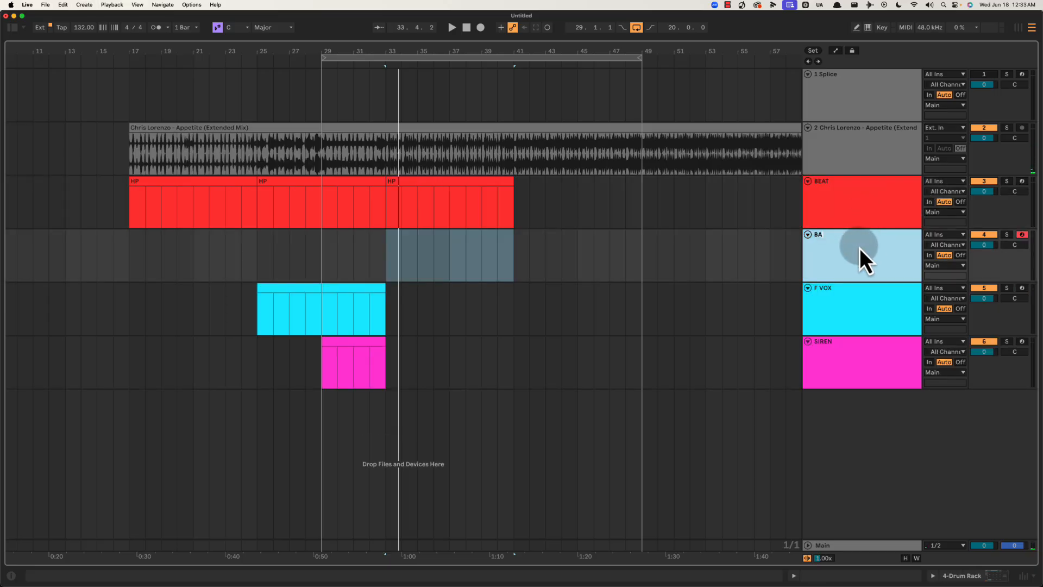
{"action": "type", "text": "SS"}
{"action": "key", "text": "Return"}
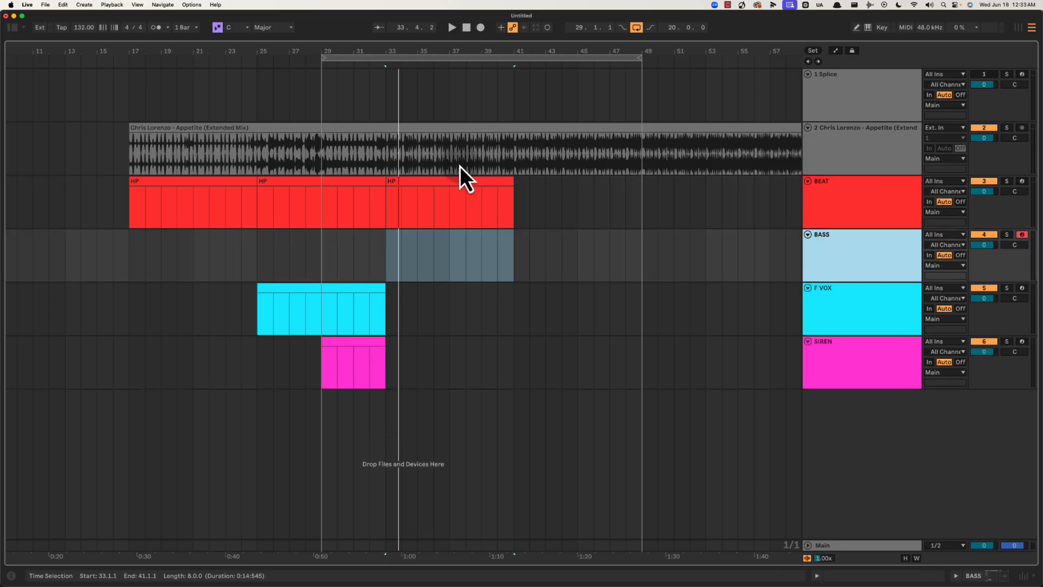
Copy the BEAT clip at 33.1.1 onto the BASS track at the same position and color the BASS track red.
{"action": "left_click_drag", "start_coordinate": [438, 191], "coordinate": [425, 245]}
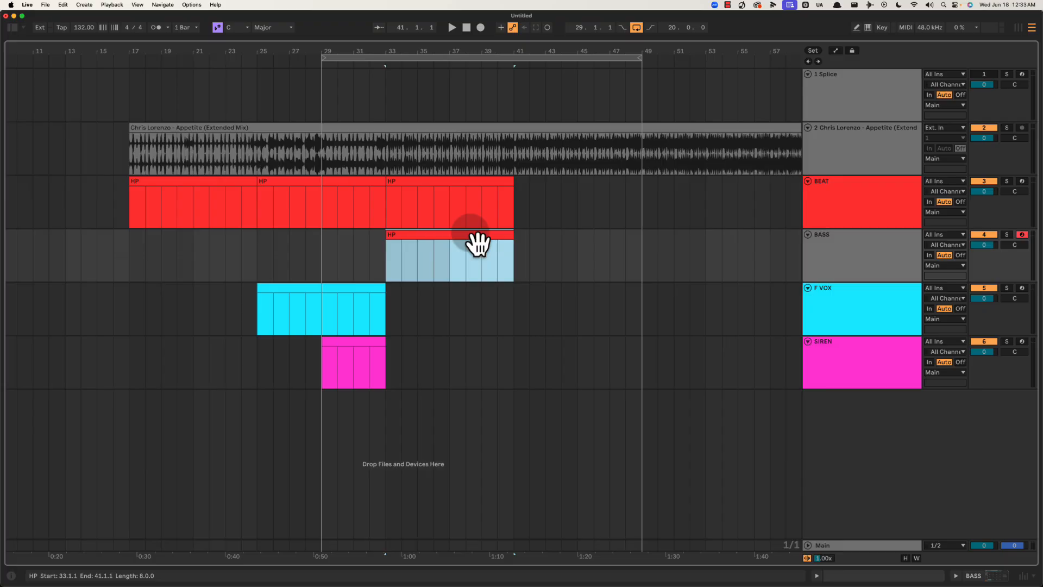
{"action": "left_click", "coordinate": [497, 193]}
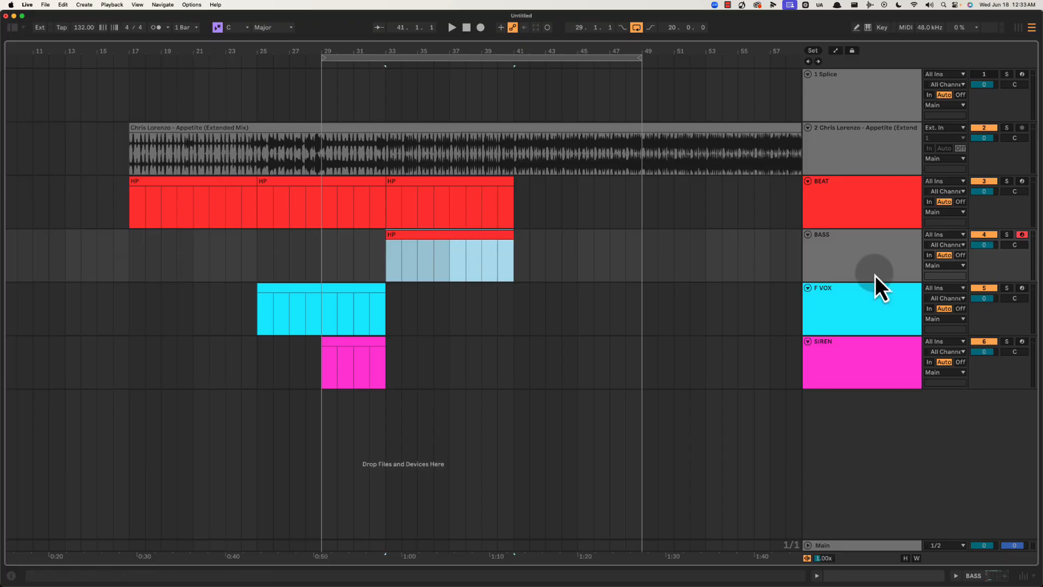
{"action": "right_click", "coordinate": [846, 262]}
{"action": "left_click", "coordinate": [856, 493]}
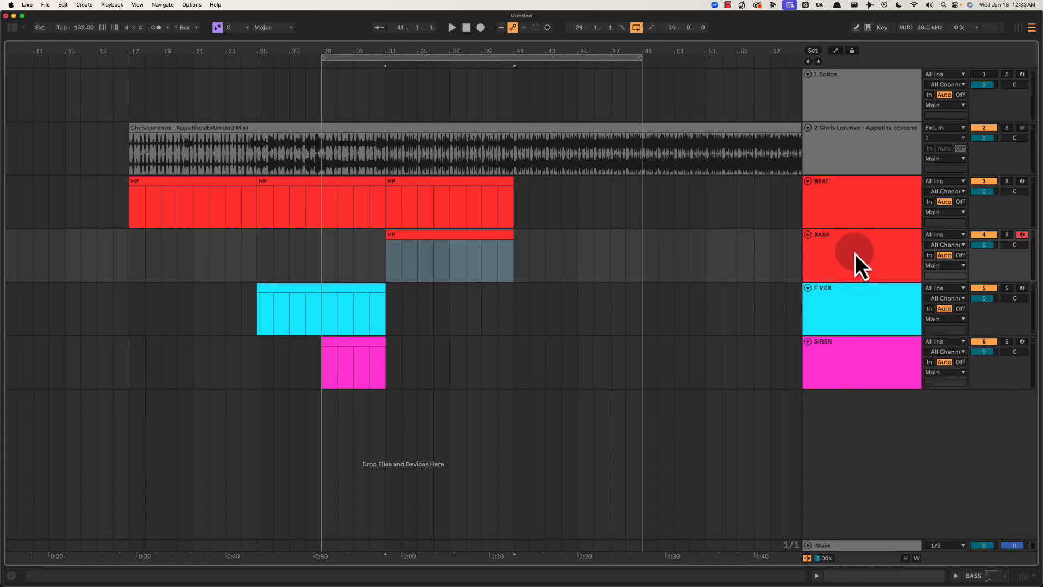
Select the reference's 17.1.1 to 33.1.1 and 33.1.1 to 49.1.1 ranges to examine the lengths of its first two sections.
{"action": "left_click_drag", "start_coordinate": [407, 53], "coordinate": [409, 52]}
{"action": "left_click_drag", "start_coordinate": [99, 159], "coordinate": [201, 154]}
{"action": "left_click", "coordinate": [207, 152]}
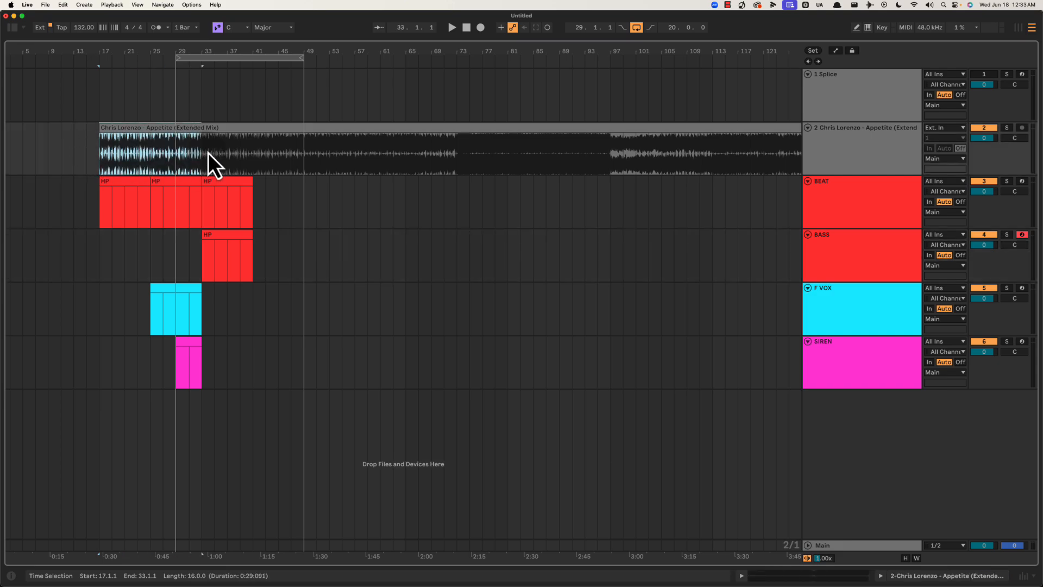
{"action": "left_click", "coordinate": [199, 151]}
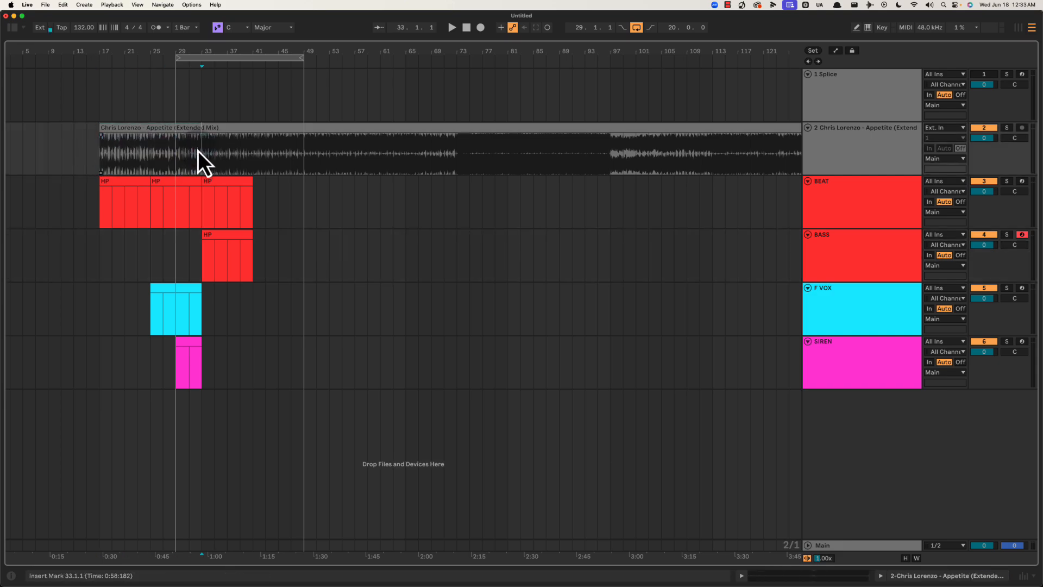
{"action": "left_click_drag", "start_coordinate": [201, 151], "coordinate": [298, 154]}
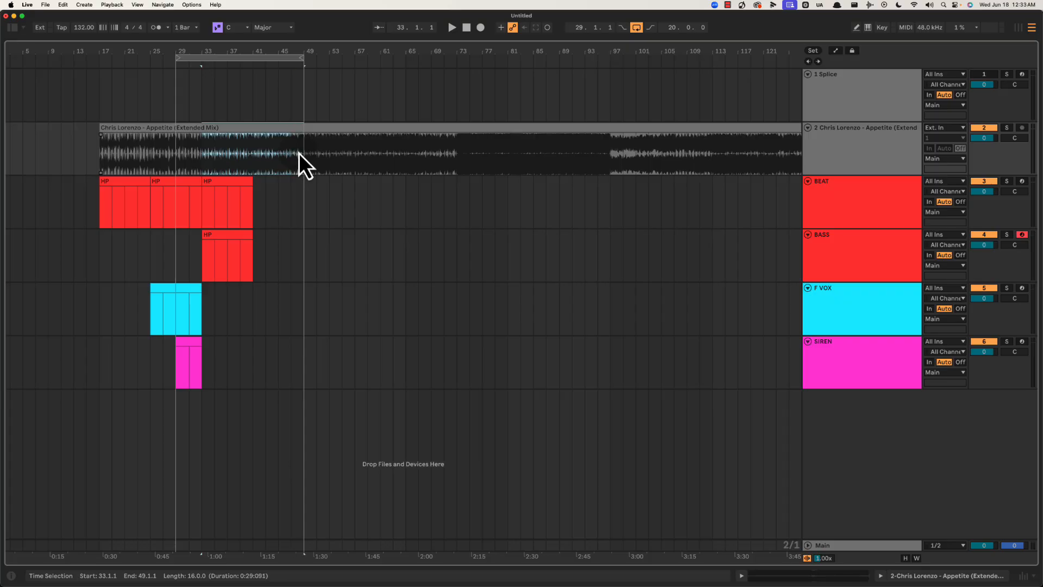
{"action": "left_click", "coordinate": [201, 154]}
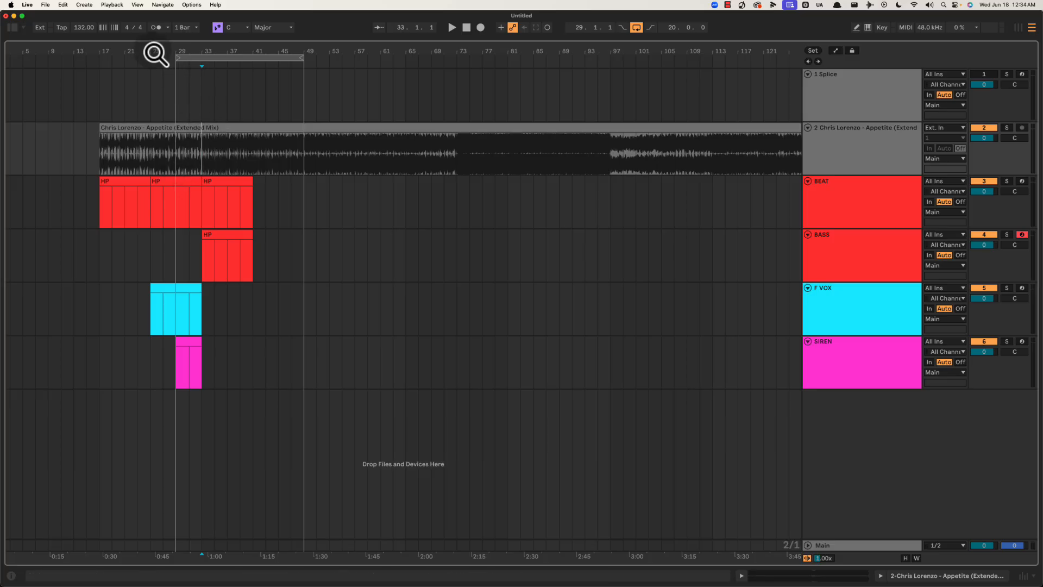
Examine the reference waveform from the intro at bar 17 through the section after bar 33, selecting ranges up to bar 67.
{"action": "left_click_drag", "start_coordinate": [153, 51], "coordinate": [212, 52]}
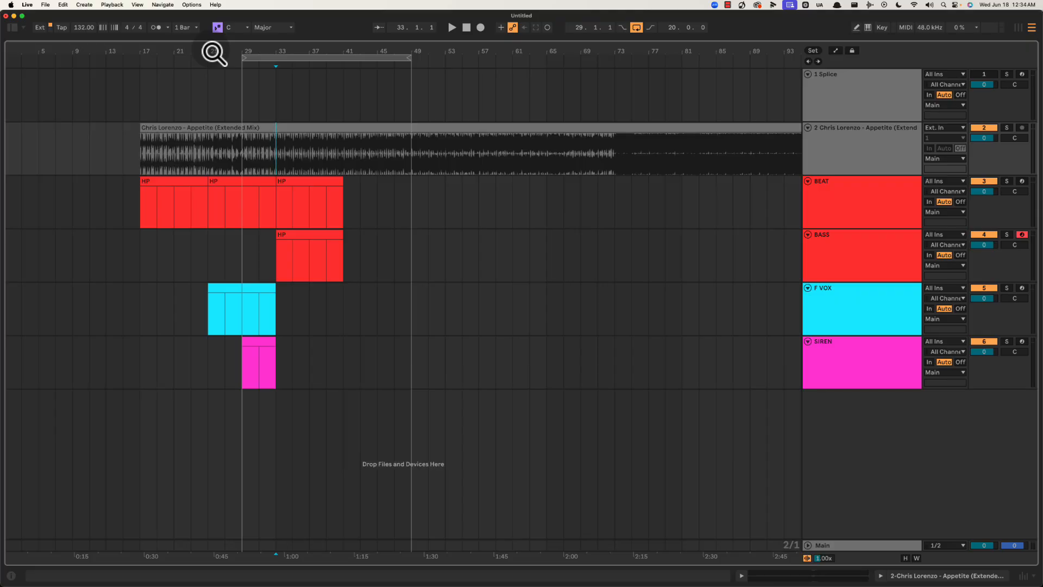
{"action": "left_click_drag", "start_coordinate": [133, 173], "coordinate": [310, 158]}
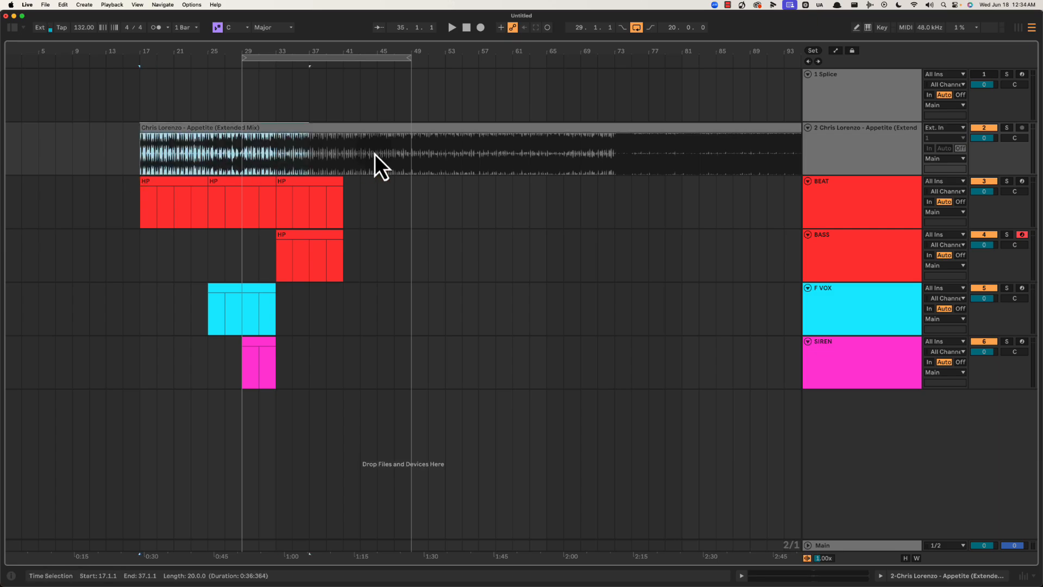
{"action": "left_click_drag", "start_coordinate": [375, 155], "coordinate": [395, 156]}
{"action": "left_click", "coordinate": [276, 153]}
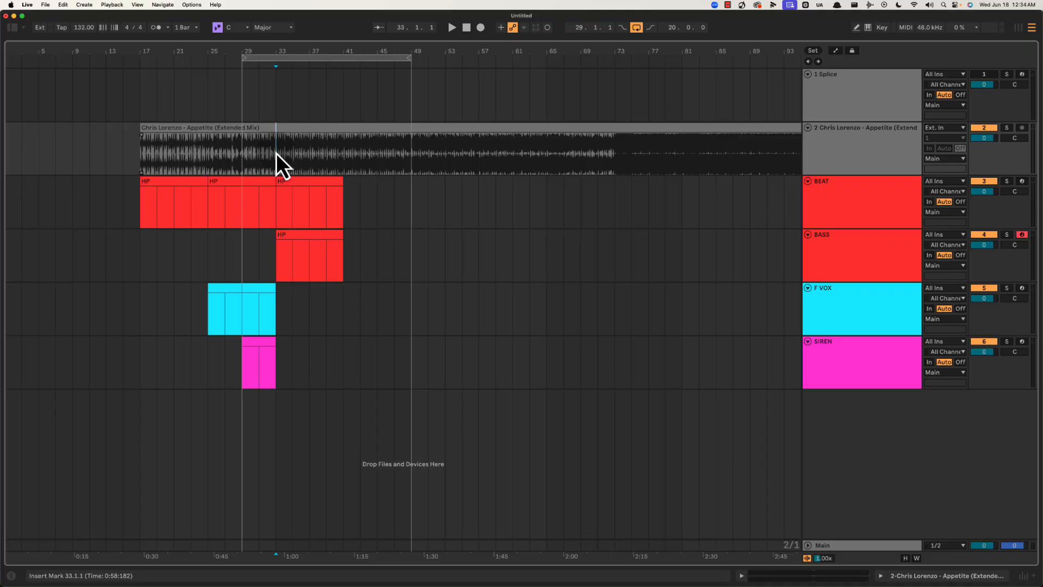
{"action": "left_click_drag", "start_coordinate": [276, 153], "coordinate": [533, 161]}
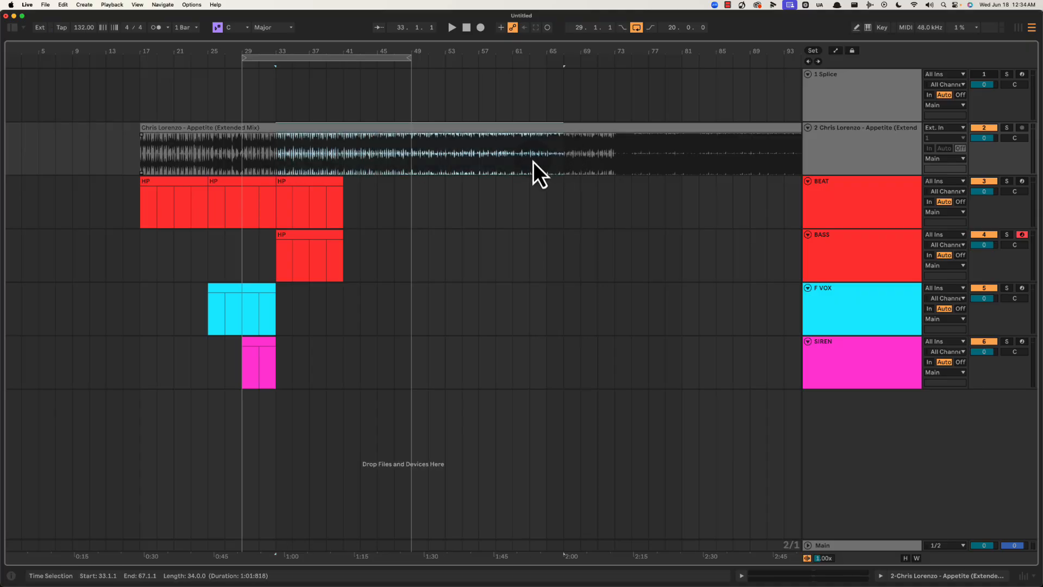
{"action": "left_click_drag", "start_coordinate": [378, 155], "coordinate": [572, 119]}
{"action": "left_click_drag", "start_coordinate": [586, 51], "coordinate": [586, 34]}
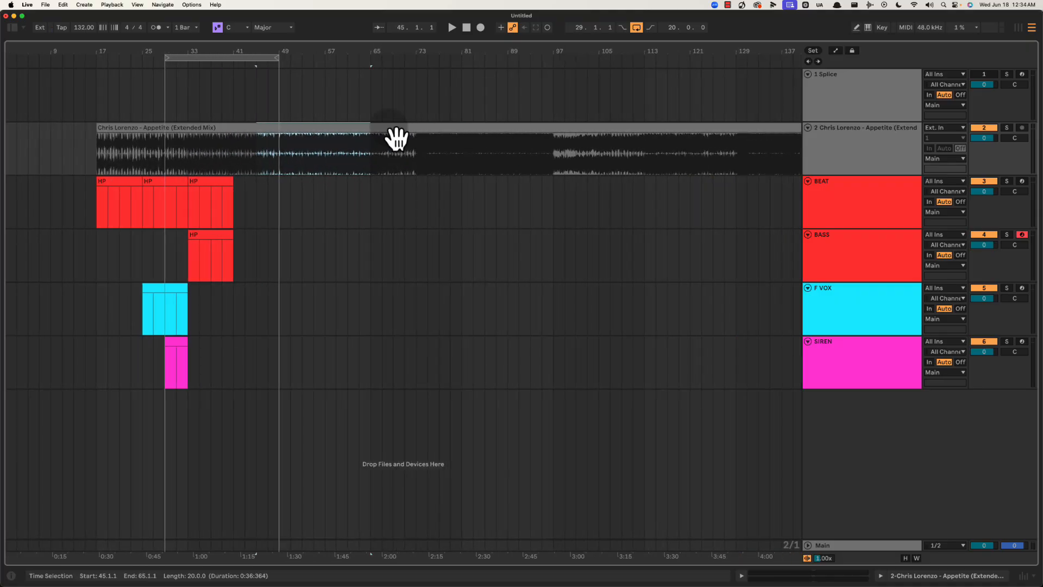
Select the reference's quiet passage from 73.1.1 to 97.1.1 to examine it, and return the insert marker to 33.1.1.
{"action": "left_click_drag", "start_coordinate": [415, 152], "coordinate": [549, 154]}
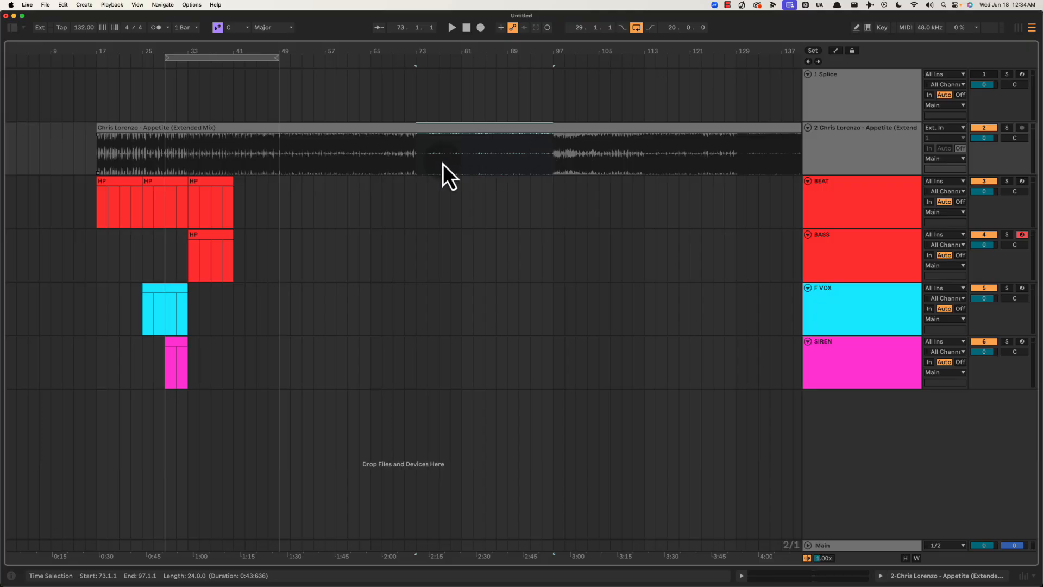
{"action": "left_click_drag", "start_coordinate": [415, 151], "coordinate": [549, 148]}
{"action": "left_click_drag", "start_coordinate": [107, 51], "coordinate": [133, 51]}
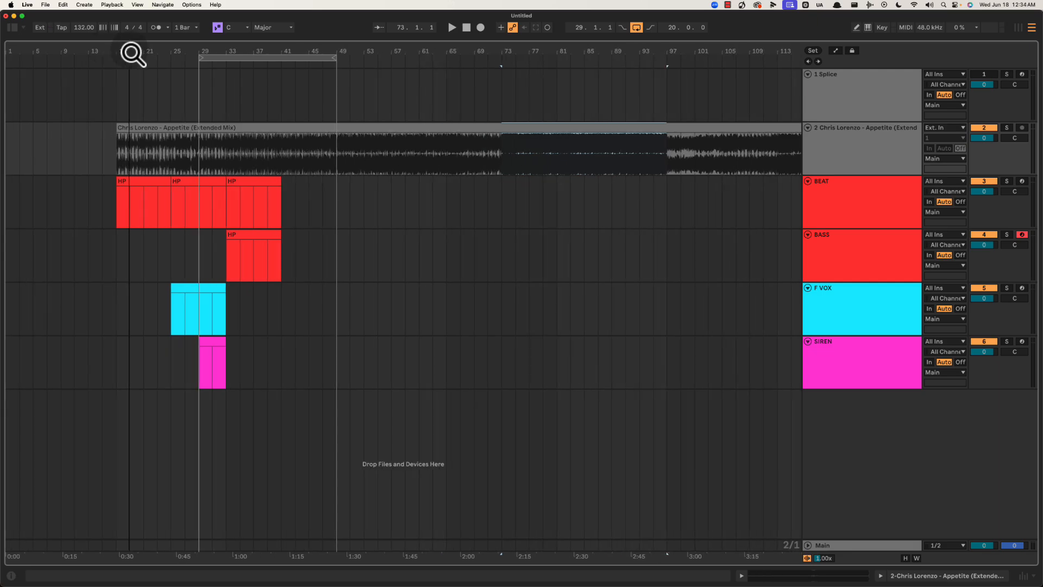
{"action": "left_click_drag", "start_coordinate": [117, 157], "coordinate": [298, 165]}
{"action": "left_click", "coordinate": [226, 161]}
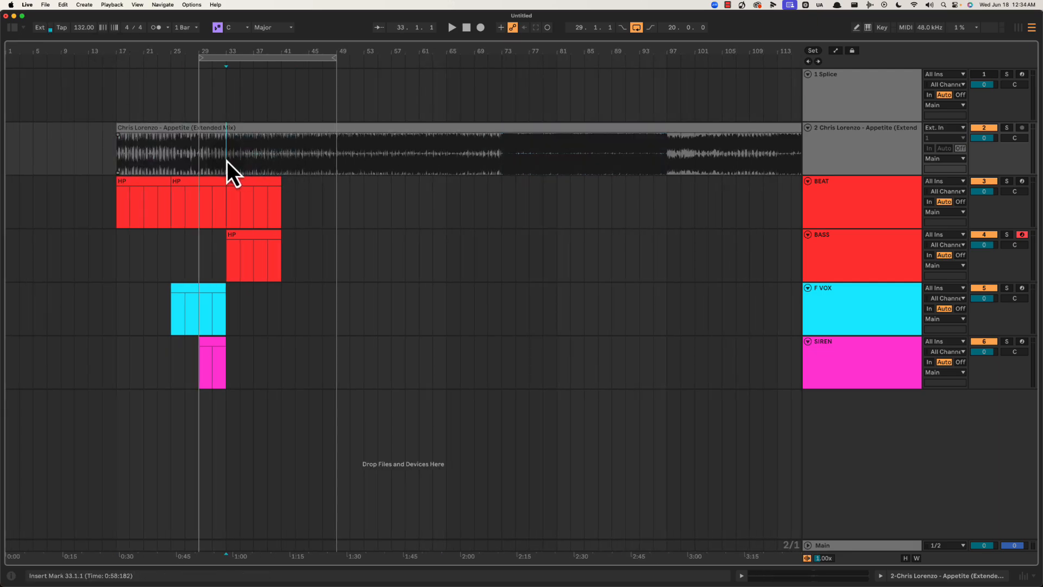
Insert a MIDI track directly below the reference track and create an empty clip on it from 17.1.1 to 33.1.1.
{"action": "left_click", "coordinate": [834, 152]}
{"action": "key", "text": "super+shift+t"}
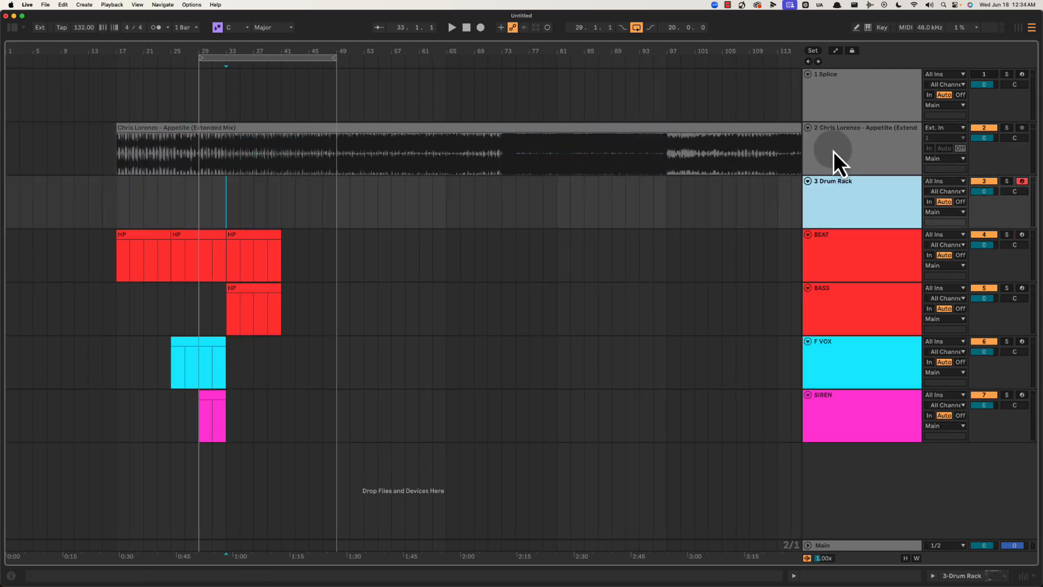
{"action": "left_click_drag", "start_coordinate": [113, 200], "coordinate": [213, 197]}
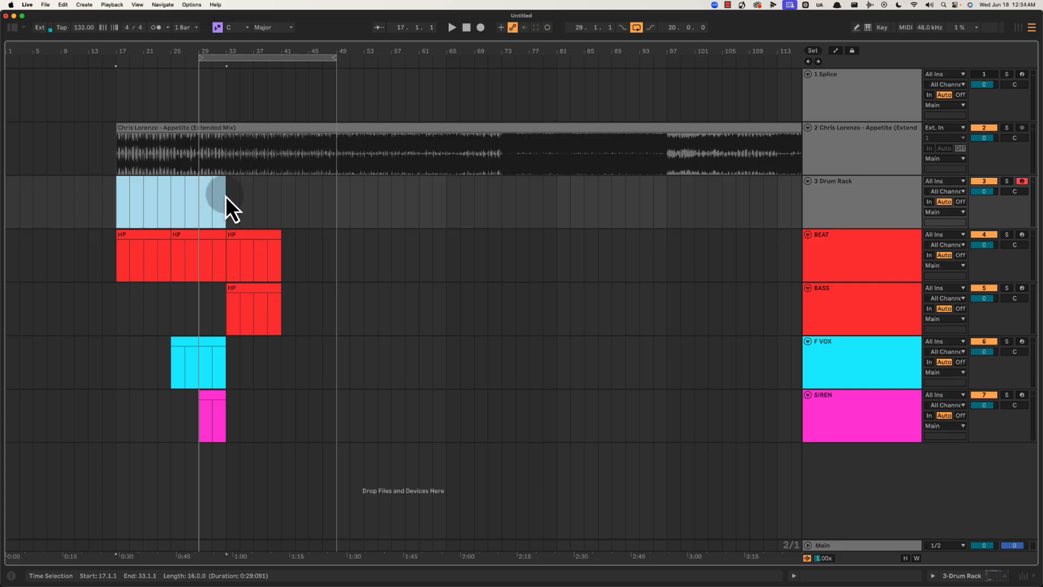
{"action": "key", "text": "super+shift+m"}
{"action": "key", "text": "super+alt+l"}
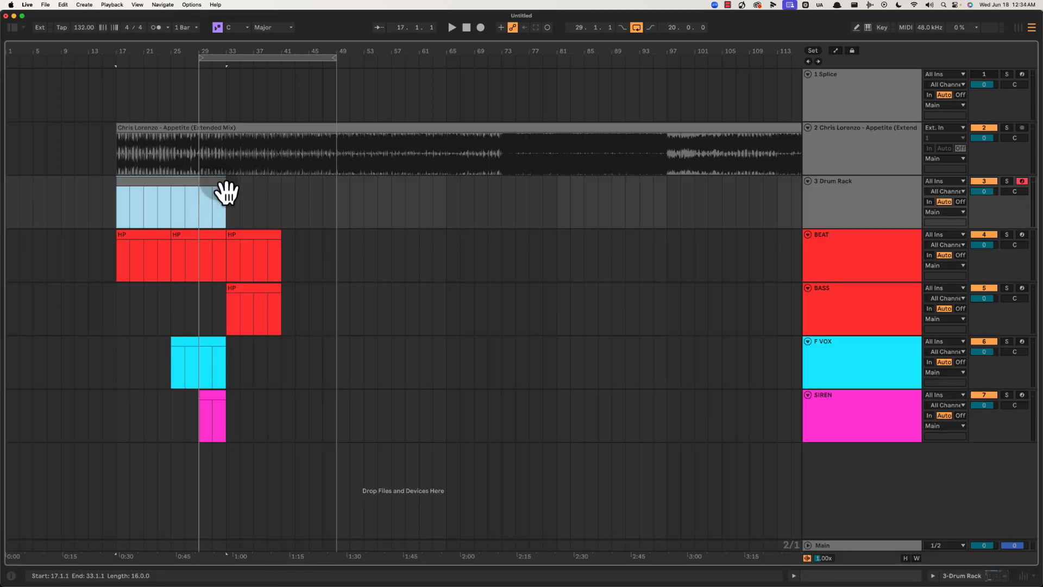
Duplicate the new section clip to 33.1.1–49.1.1, naming the copy BD and the original clip IN.
{"action": "key", "text": "super+d"}
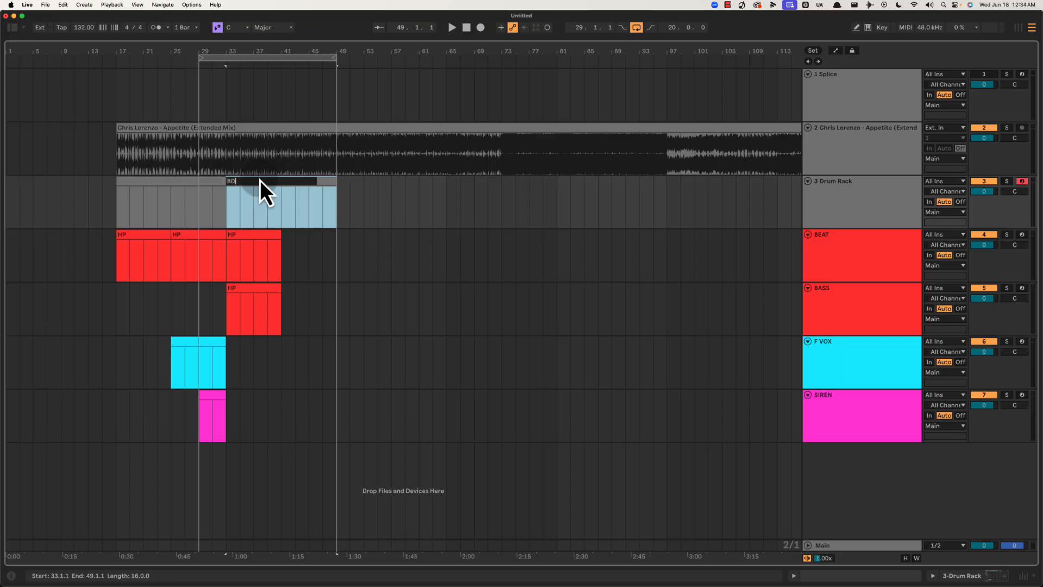
{"action": "left_click", "coordinate": [214, 190]}
{"action": "key", "text": "super+r"}
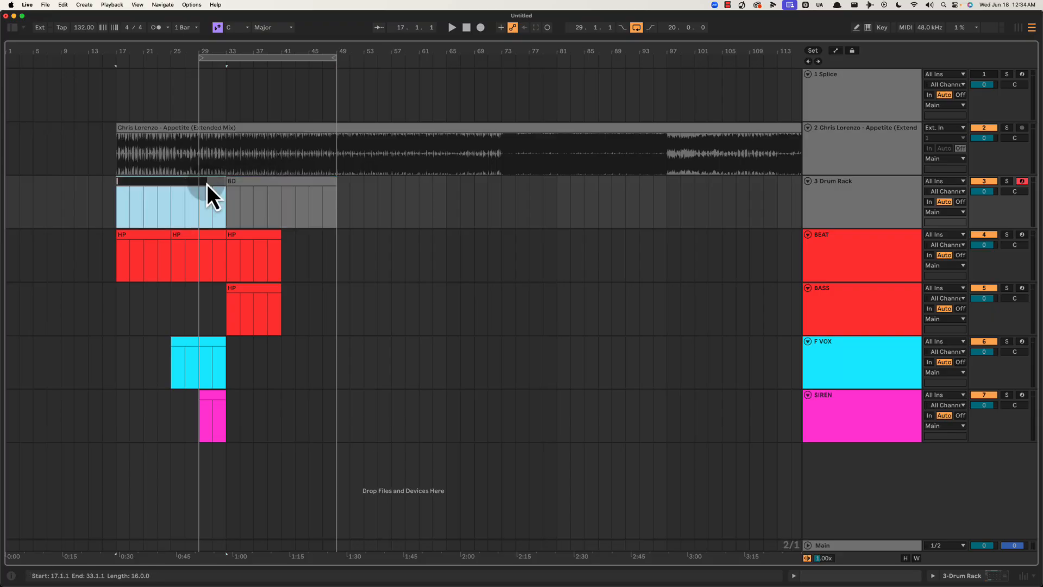
{"action": "type", "text": "IN"}
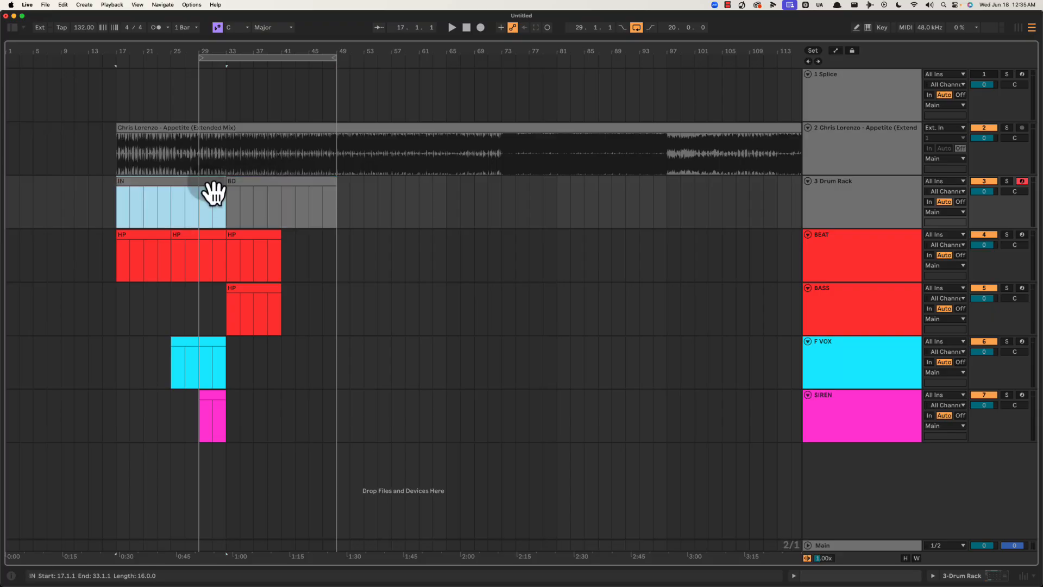
Color the IN section clip brown and the BD section clip red.
{"action": "right_click", "coordinate": [207, 184]}
{"action": "left_click", "coordinate": [152, 214]}
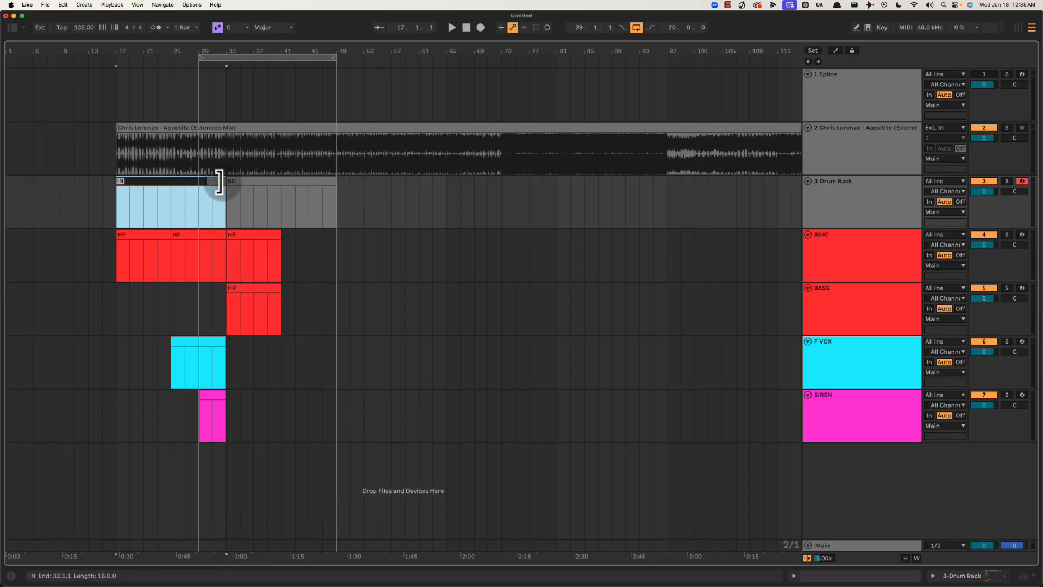
{"action": "right_click", "coordinate": [219, 184]}
{"action": "left_click", "coordinate": [248, 416]}
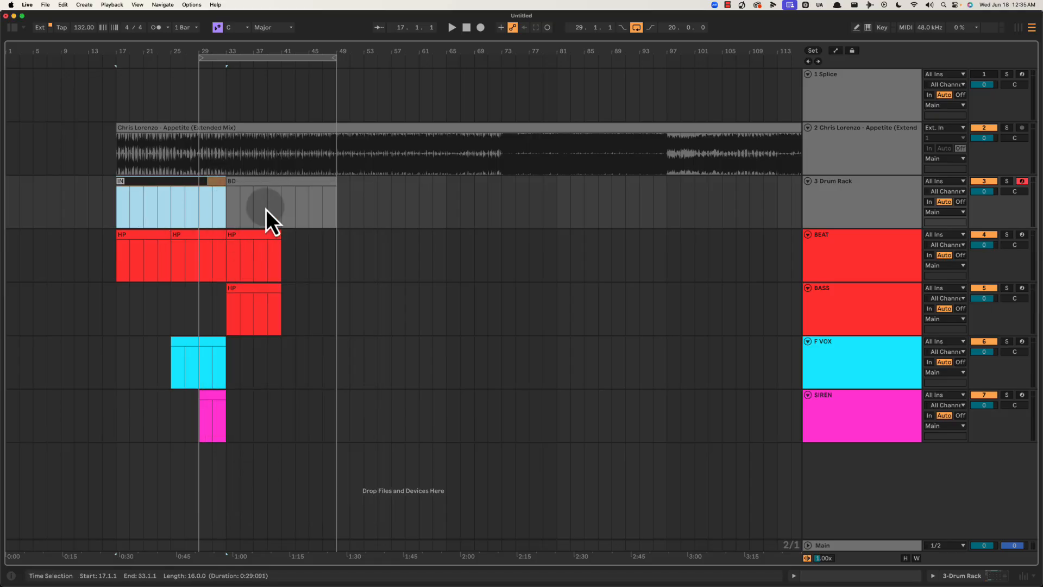
{"action": "left_click", "coordinate": [334, 193]}
{"action": "right_click", "coordinate": [334, 190]}
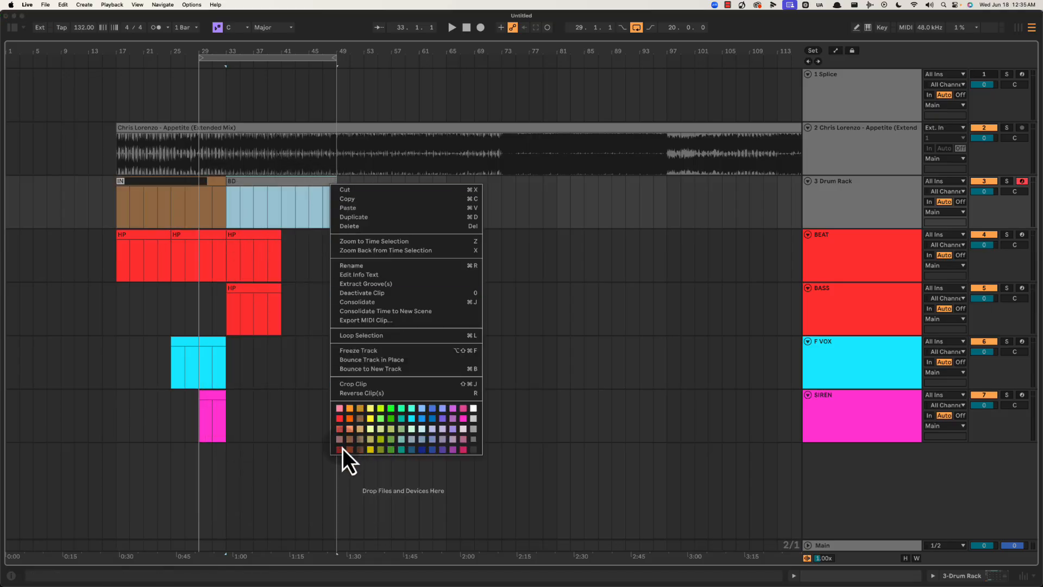
{"action": "left_click", "coordinate": [344, 420]}
{"action": "left_click", "coordinate": [239, 209]}
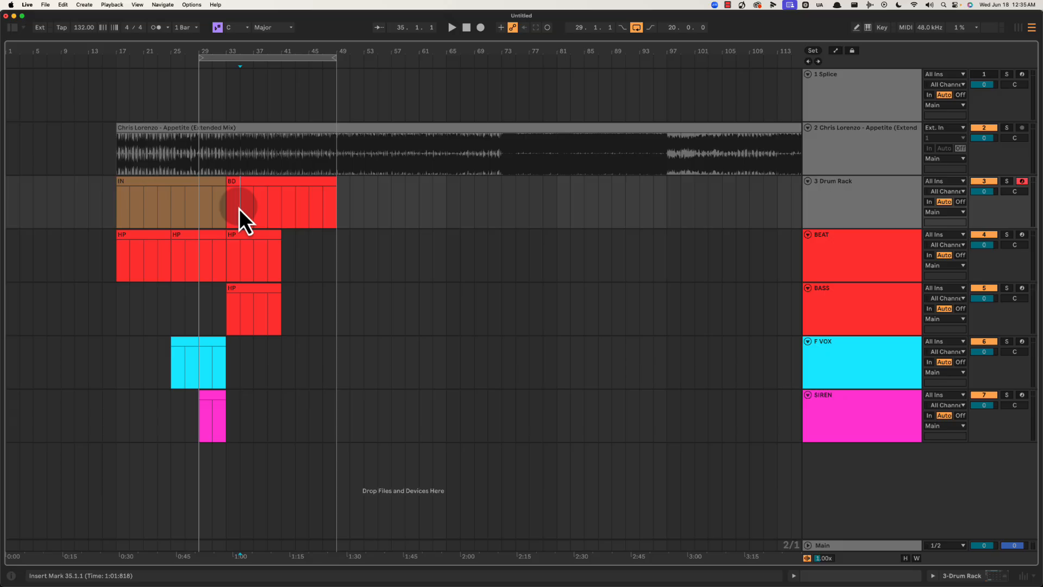
Create an empty MIDI clip from 49.1.1 to 65.1.1 after the BD clip and name it BREAK.
{"action": "left_click", "coordinate": [102, 196]}
{"action": "mouse_move", "coordinate": [224, 201]}
{"action": "left_mouse_down"}
{"action": "mouse_move", "coordinate": [339, 202]}
{"action": "mouse_move", "coordinate": [445, 186]}
{"action": "left_mouse_up"}
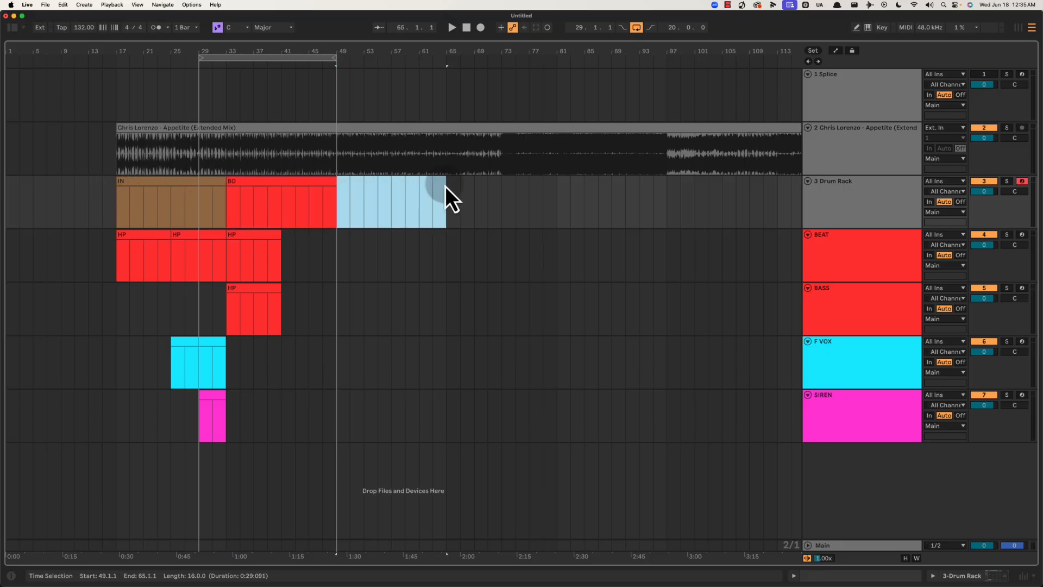
{"action": "double_click", "coordinate": [445, 186]}
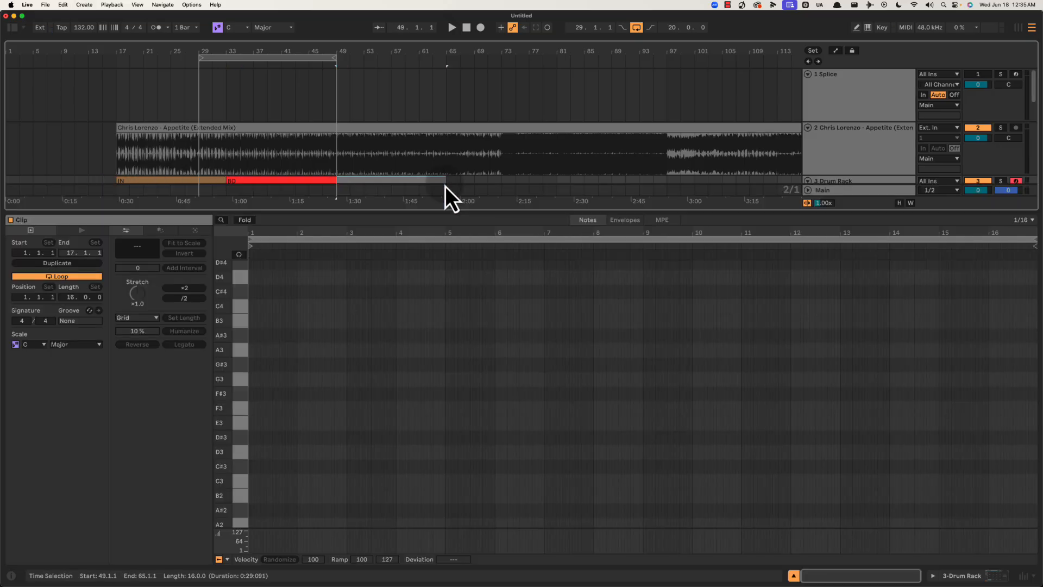
{"action": "double_click", "coordinate": [438, 213]}
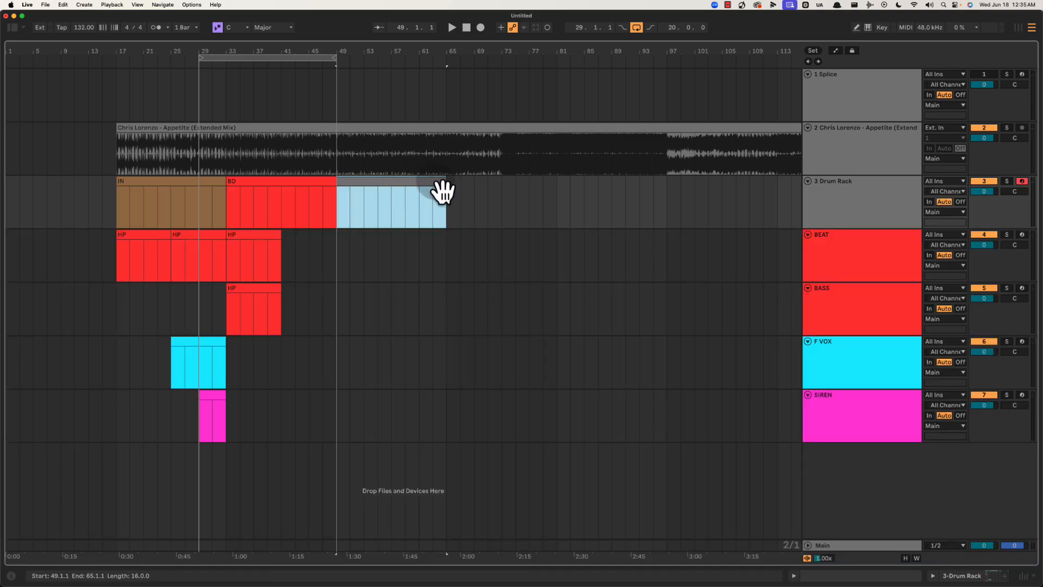
{"action": "key", "text": "super+r"}
{"action": "type", "text": "BREAK"}
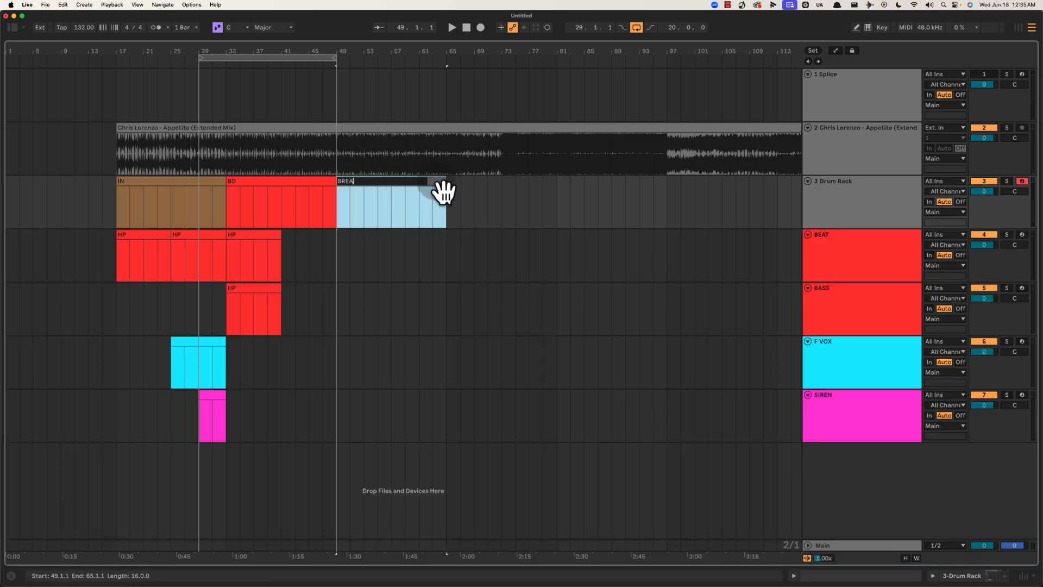
{"action": "key", "text": "Return"}
{"action": "right_click", "coordinate": [439, 186]}
{"action": "left_click", "coordinate": [472, 193]}
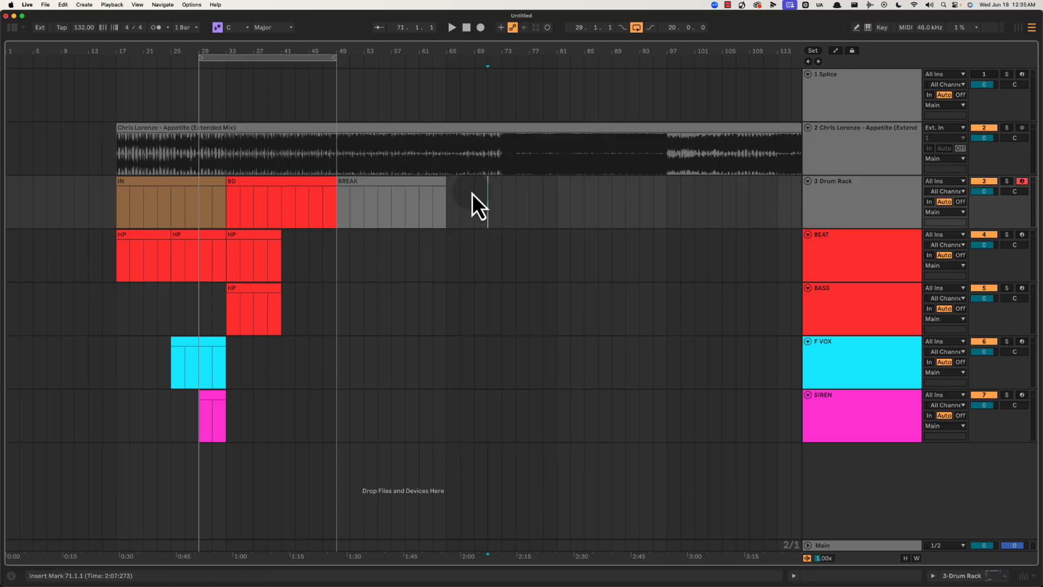
Copy the BD clip to 65.1.1–81.1.1 and rename the copy DROP 1.
{"action": "left_click_drag", "start_coordinate": [256, 190], "coordinate": [490, 189]}
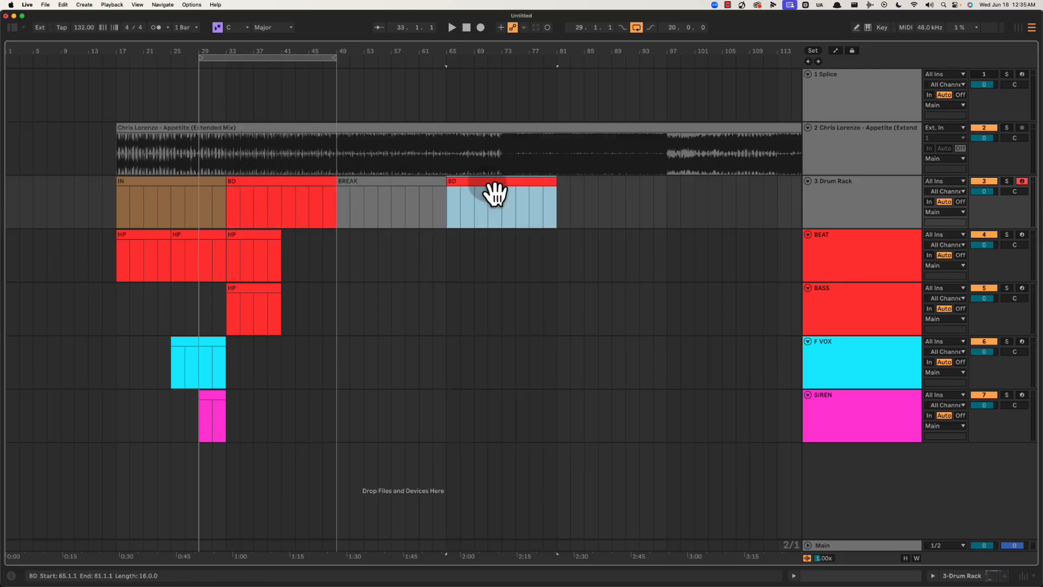
{"action": "key", "text": "super+r"}
{"action": "type", "text": "DROP 1"}
{"action": "key", "text": "Return"}
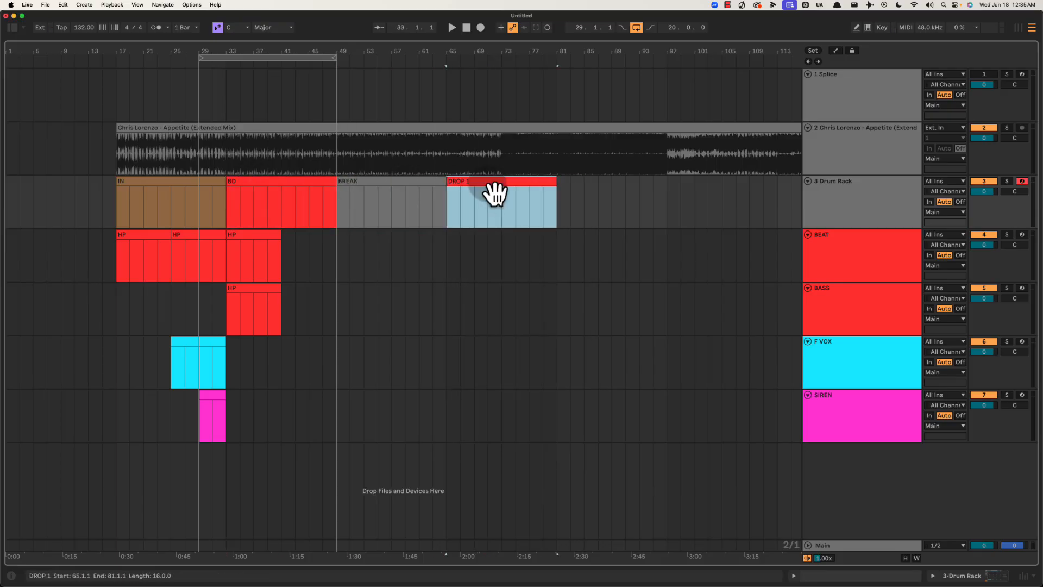
Color the BREAK clip cyan.
{"action": "left_click", "coordinate": [433, 193]}
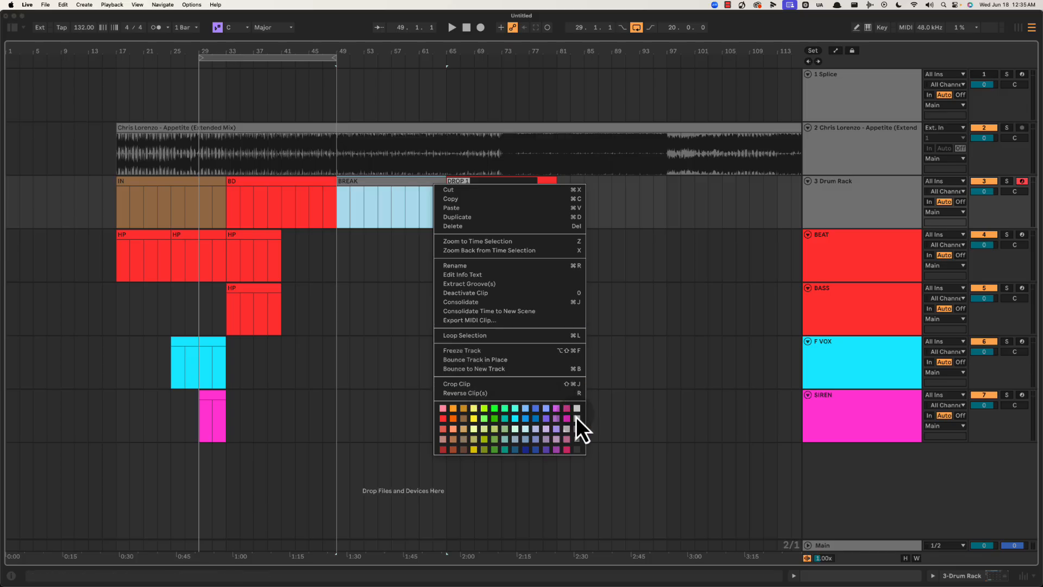
{"action": "left_click", "coordinate": [516, 419]}
{"action": "left_click", "coordinate": [377, 195]}
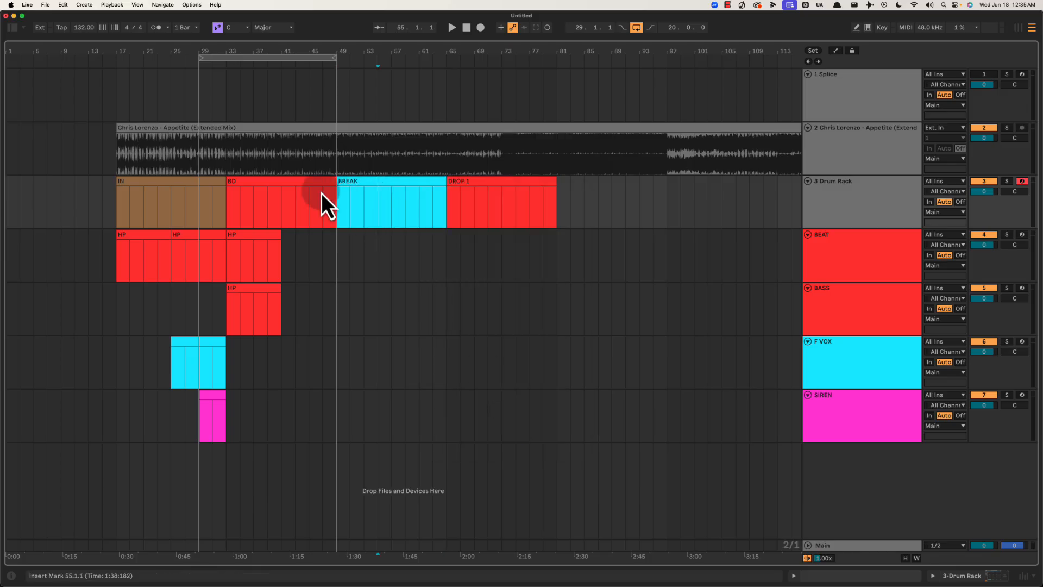
Review the section layout by selecting the BD, BREAK and DROP 1 clips in turn.
{"action": "left_click_drag", "start_coordinate": [230, 201], "coordinate": [326, 197]}
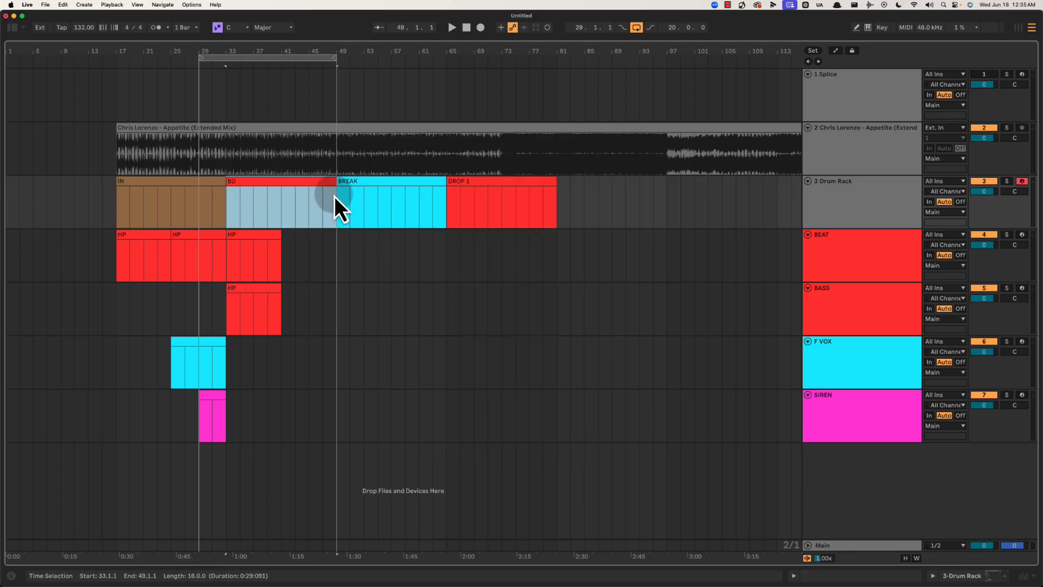
{"action": "left_click_drag", "start_coordinate": [223, 200], "coordinate": [451, 197]}
{"action": "left_click", "coordinate": [397, 188]}
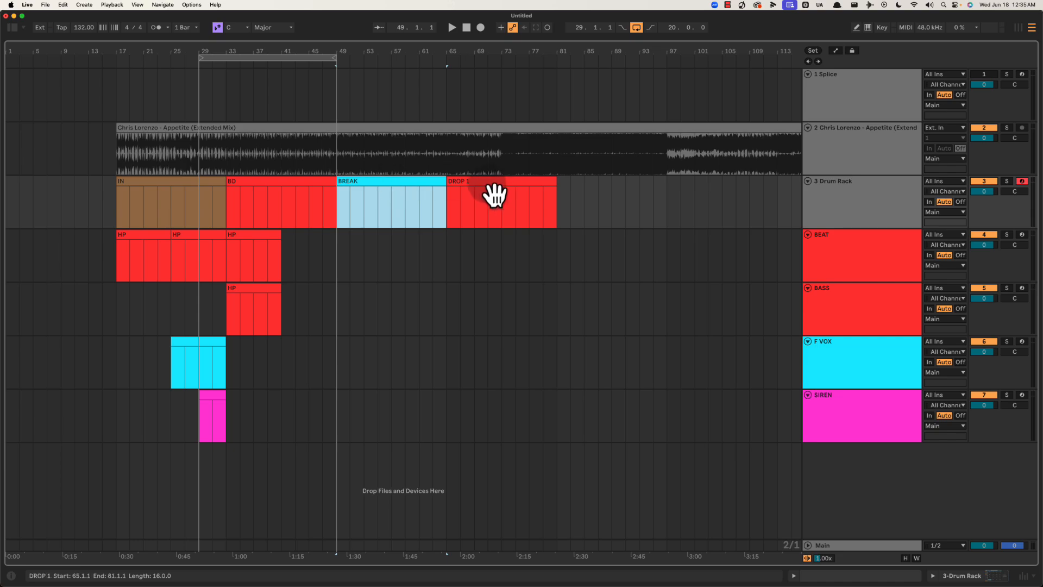
{"action": "left_click", "coordinate": [258, 184]}
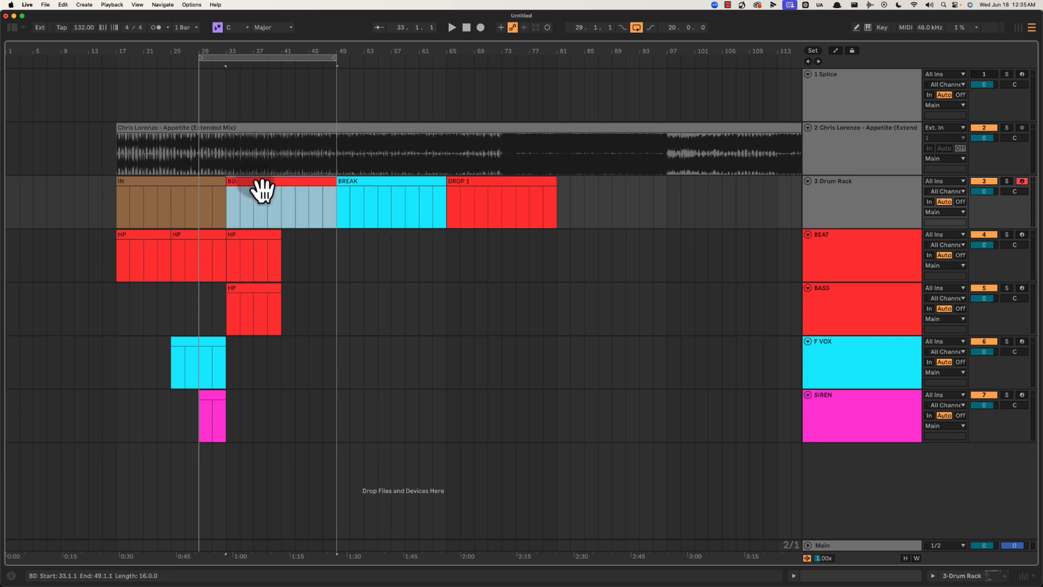
{"action": "left_click", "coordinate": [431, 184]}
{"action": "left_click", "coordinate": [497, 194]}
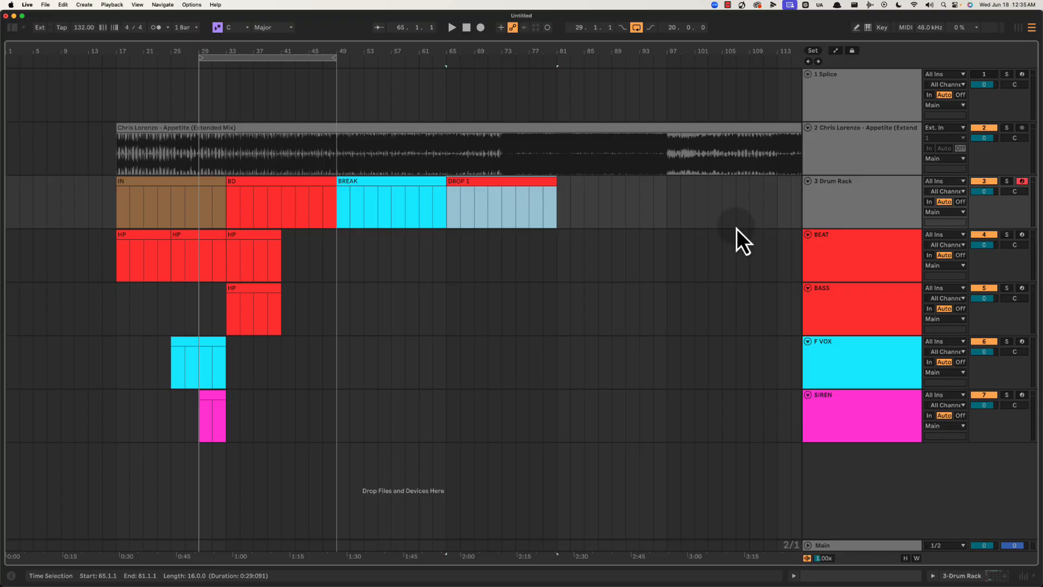
Insert a second MIDI track directly below the reference track and copy the IN clip onto it at 17.1.1.
{"action": "left_click", "coordinate": [852, 159]}
{"action": "key", "text": "super+shift+t"}
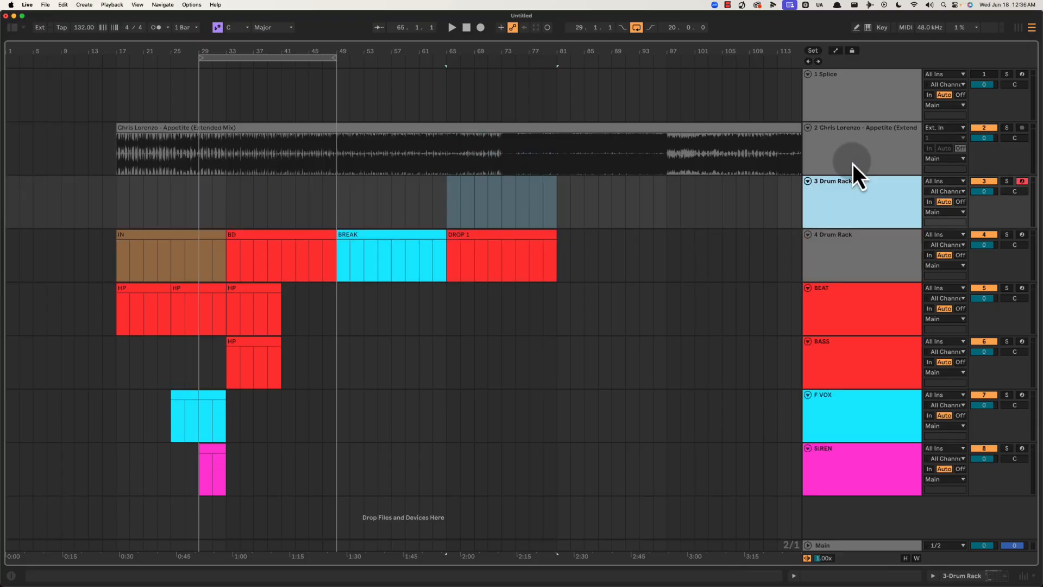
{"action": "left_click_drag", "start_coordinate": [156, 243], "coordinate": [149, 199]}
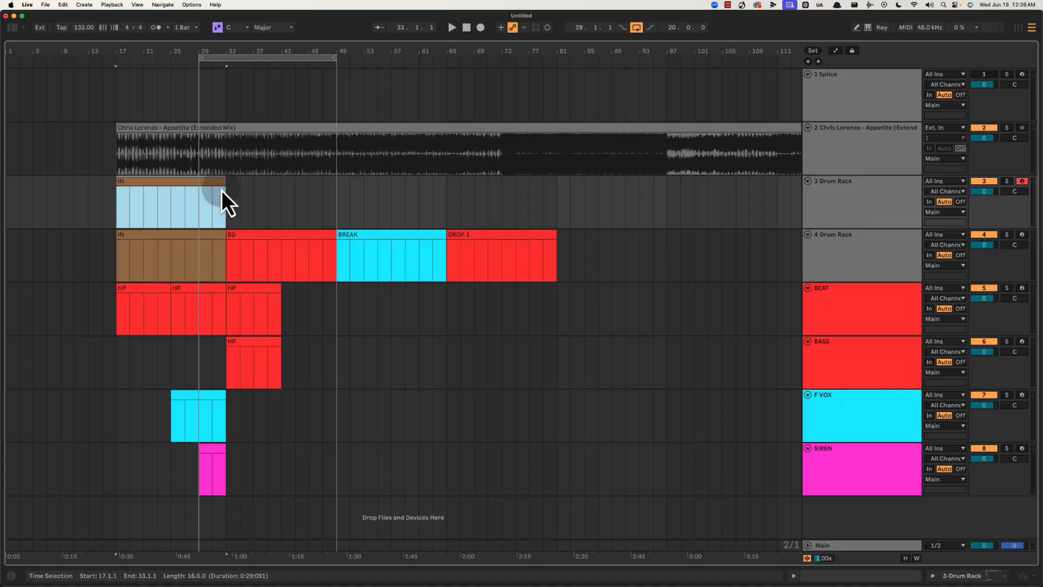
Rename the copied IN clip on the new track to IN - HP BEATS.
{"action": "left_click", "coordinate": [172, 199]}
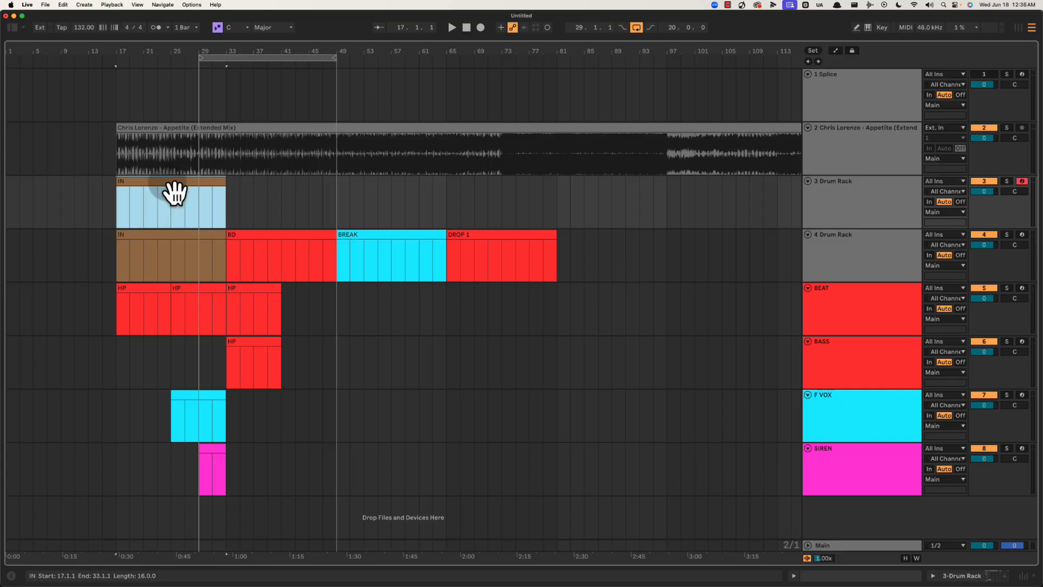
{"action": "key", "text": "cmd+r"}
{"action": "key", "text": "Right"}
{"action": "type", "text": "- HP BEATS"}
{"action": "key", "text": "Return"}
Duplicate the IN - HP BEATS clip to 33.1.1–49.1.1 and name the copy IN - HP BEATS + BASS.
{"action": "key", "text": "cmd+d"}
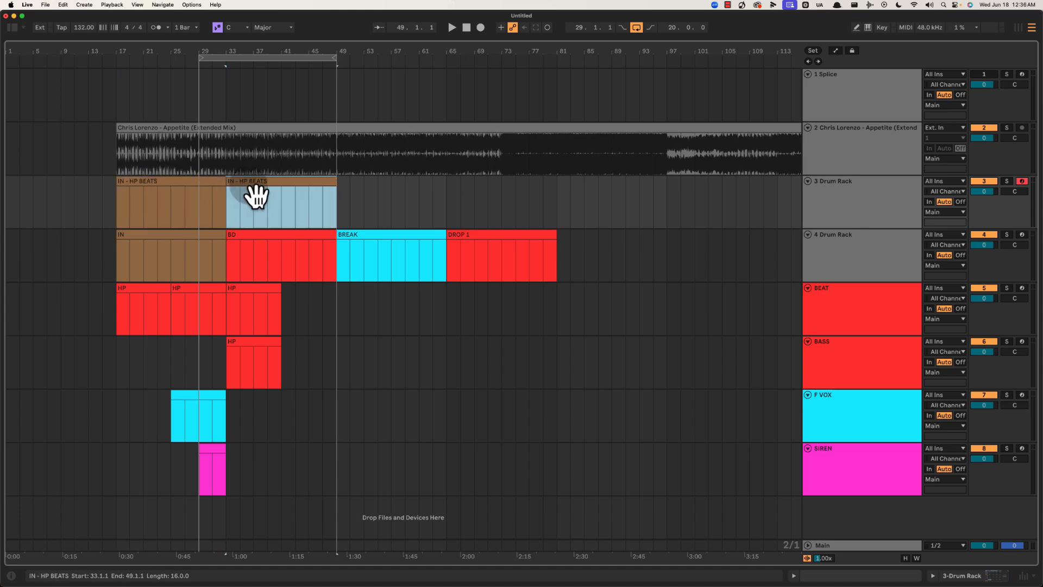
{"action": "key", "text": "cmd+r"}
{"action": "key", "text": "BackSpace"}
{"action": "key", "text": "BackSpace"}
{"action": "key", "text": "BackSpace"}
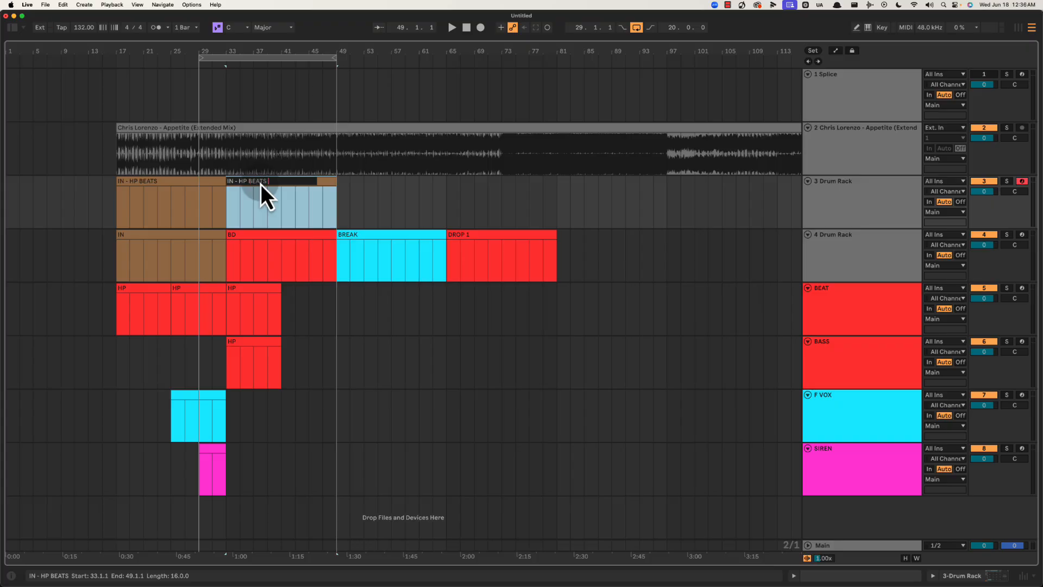
{"action": "type", "text": "ATS + BASSW"}
{"action": "key", "text": "Return"}
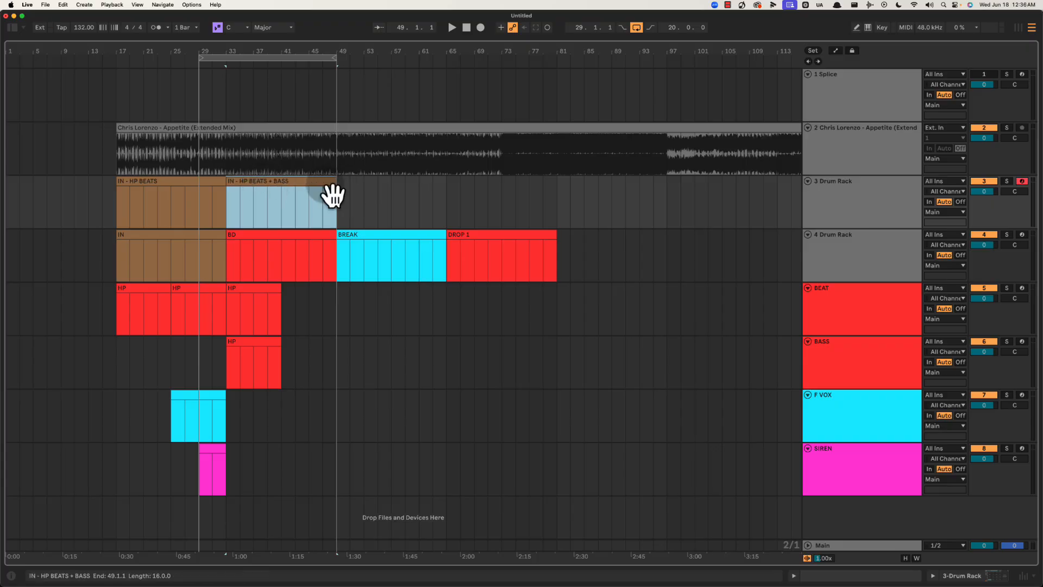
Duplicate the IN - HP BEATS + BASS clip to 49.1.1–65.1.1 and name the copy IN - HP BEATS + BASS + HOOK.
{"action": "key", "text": "super+d"}
{"action": "key", "text": "super+r"}
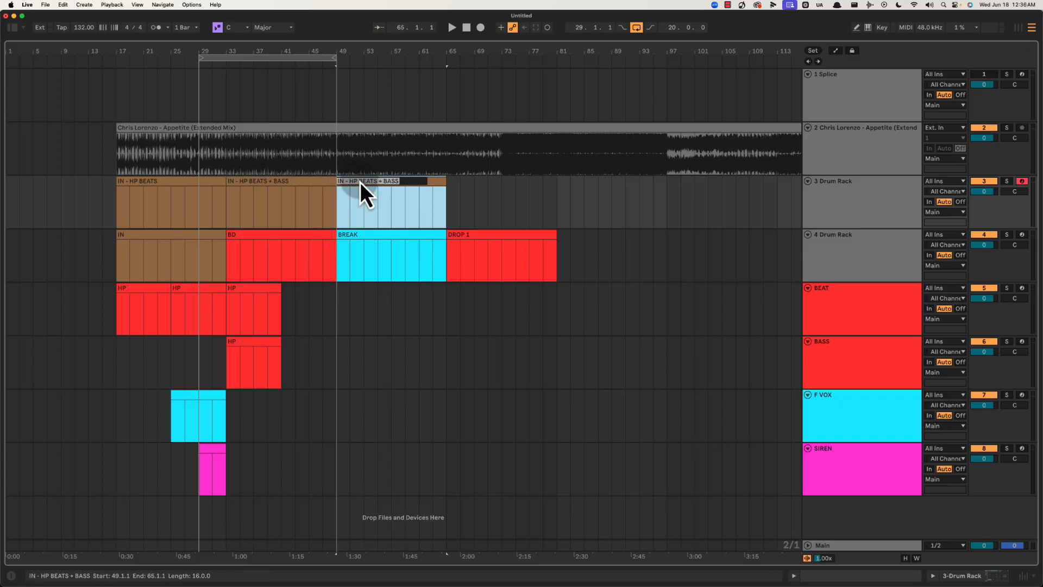
{"action": "type", "text": "+ HOOK"}
{"action": "key", "text": "Return"}
Color the IN - HP BEATS + BASS + HOOK clip cyan.
{"action": "right_click", "coordinate": [371, 182]}
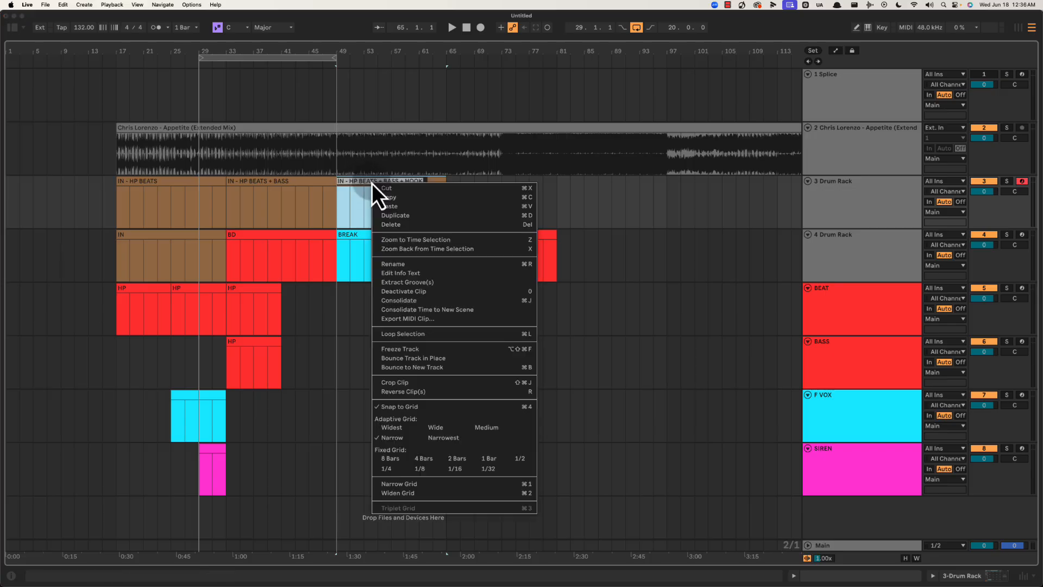
{"action": "left_click", "coordinate": [440, 182]}
{"action": "right_click", "coordinate": [440, 185]}
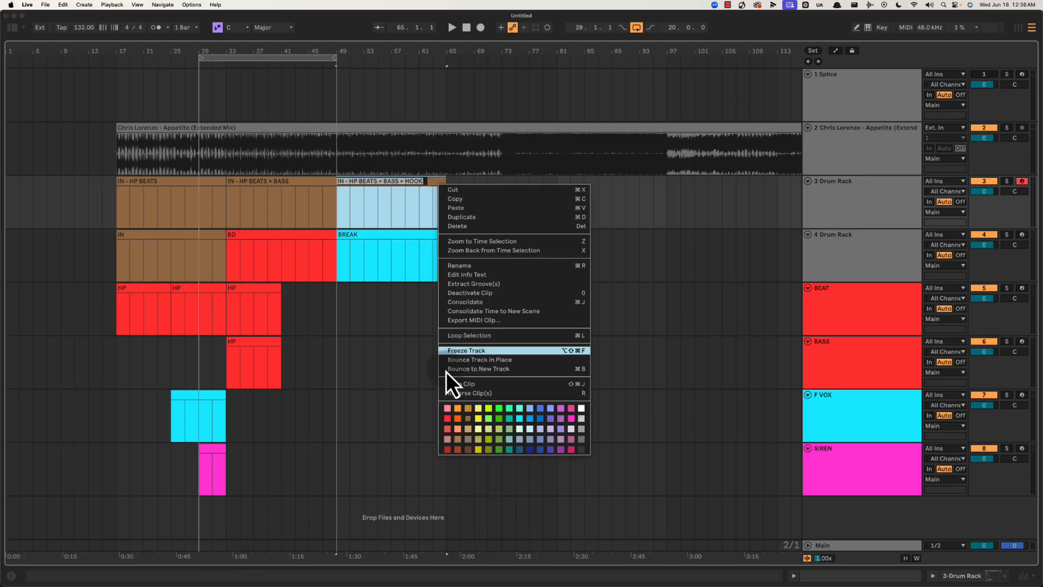
{"action": "left_click", "coordinate": [520, 424]}
{"action": "left_click", "coordinate": [474, 191]}
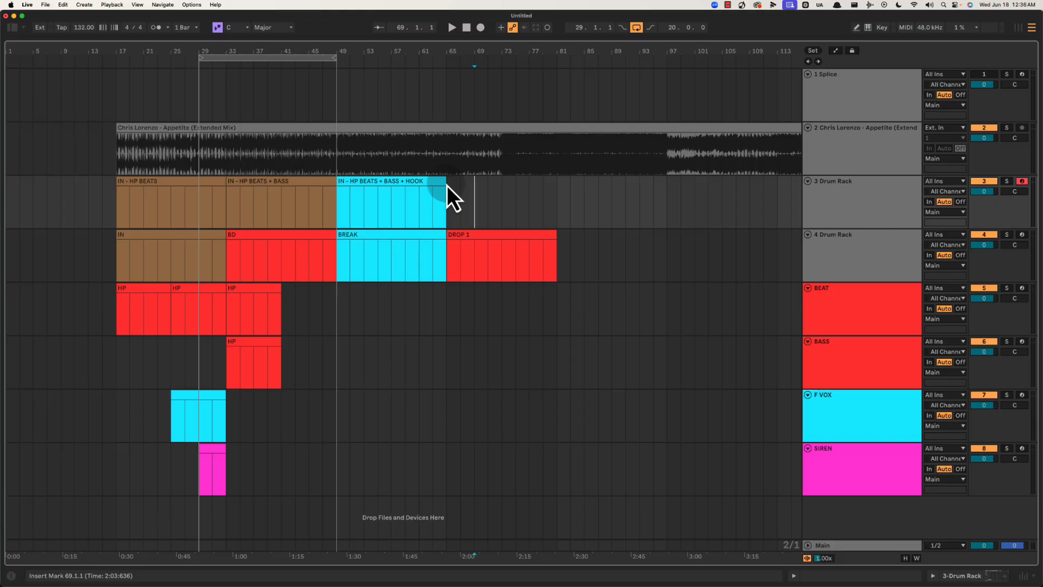
Duplicate the hook section clip to 65.1.1–81.1.1 and name the copy DR - HOOK OVER FULL GROOVE.
{"action": "left_click_drag", "start_coordinate": [446, 185], "coordinate": [562, 191]}
{"action": "left_click", "coordinate": [377, 190]}
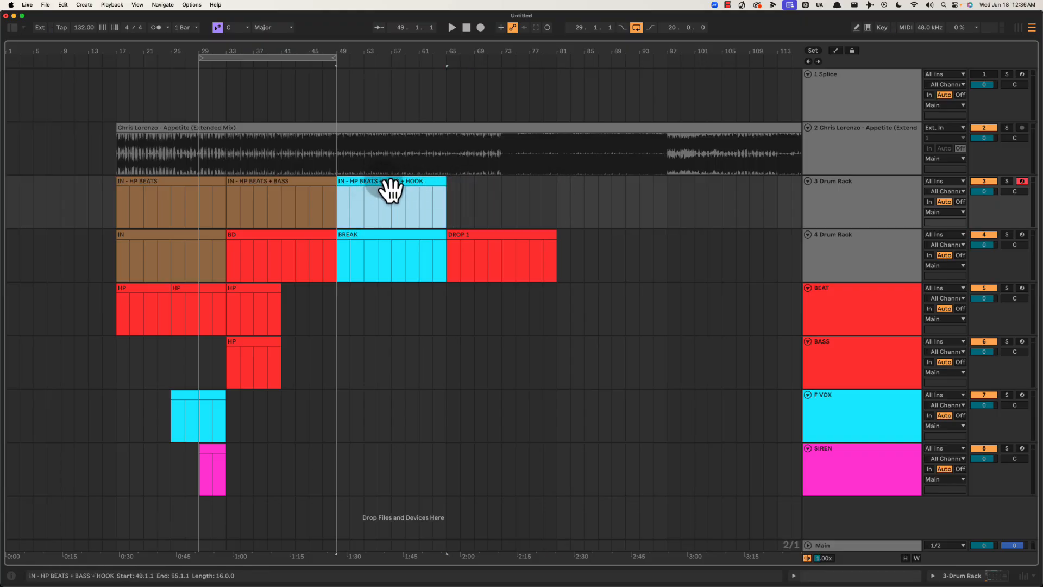
{"action": "key", "text": "super+d"}
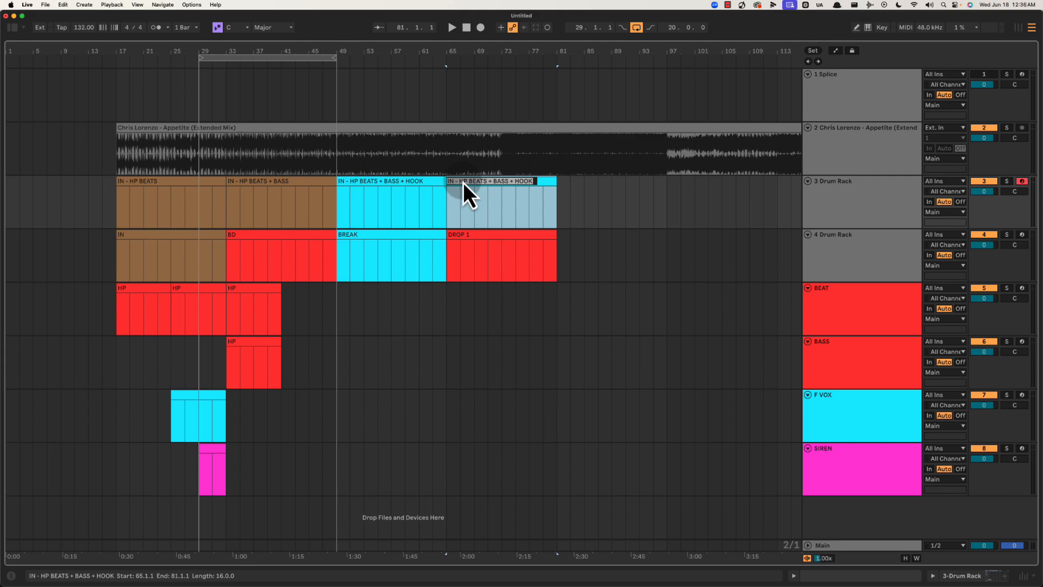
{"action": "type", "text": "DR - HOOK OVER FULL GROOVE"}
{"action": "key", "text": "Return"}
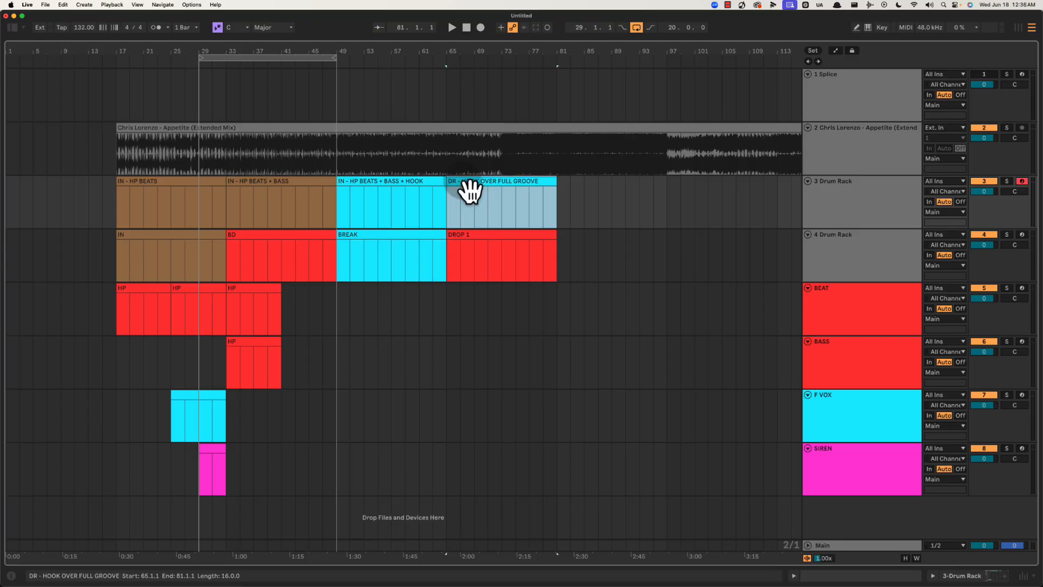
Color the DR - HOOK OVER FULL GROOVE clip red.
{"action": "right_click", "coordinate": [552, 184]}
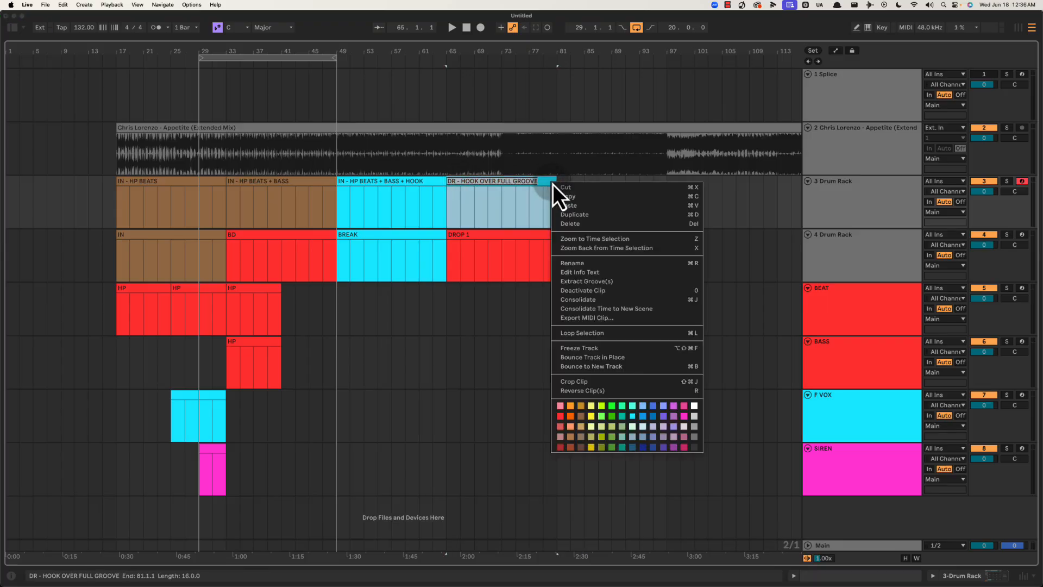
{"action": "left_click", "coordinate": [559, 416]}
{"action": "left_click", "coordinate": [588, 200]}
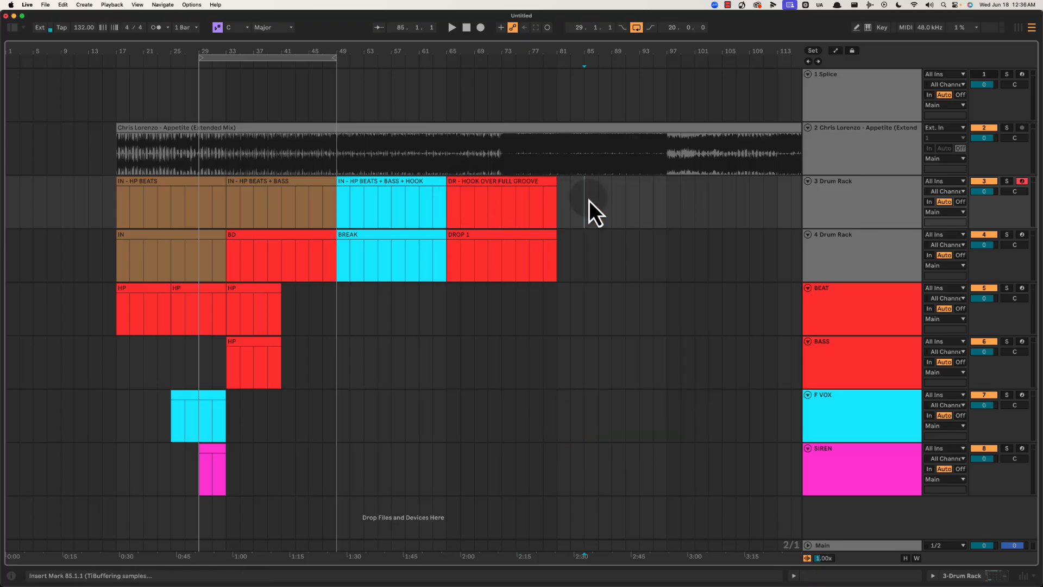
Extend the arrangement loop to span all mapped sections, from 17.1.1 to 81.1.1.
{"action": "left_click_drag", "start_coordinate": [336, 57], "coordinate": [551, 59]}
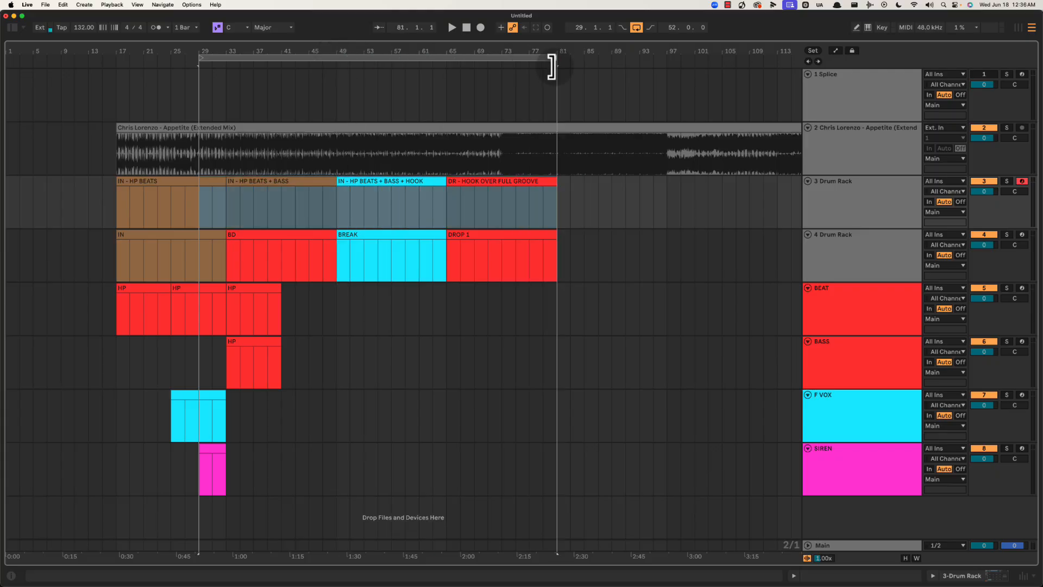
{"action": "left_click", "coordinate": [60, 165]}
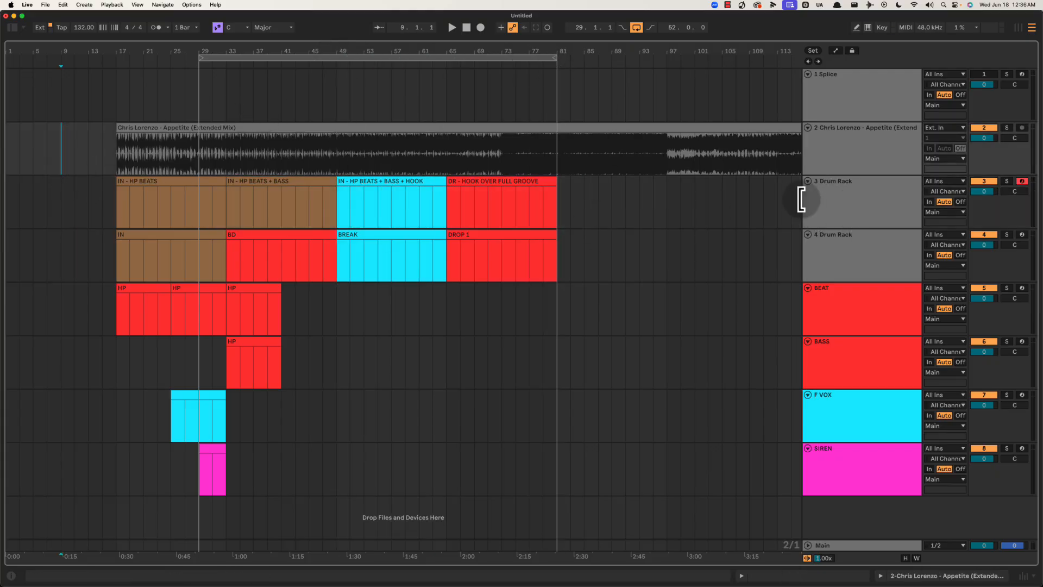
{"action": "left_click_drag", "start_coordinate": [199, 57], "coordinate": [117, 60]}
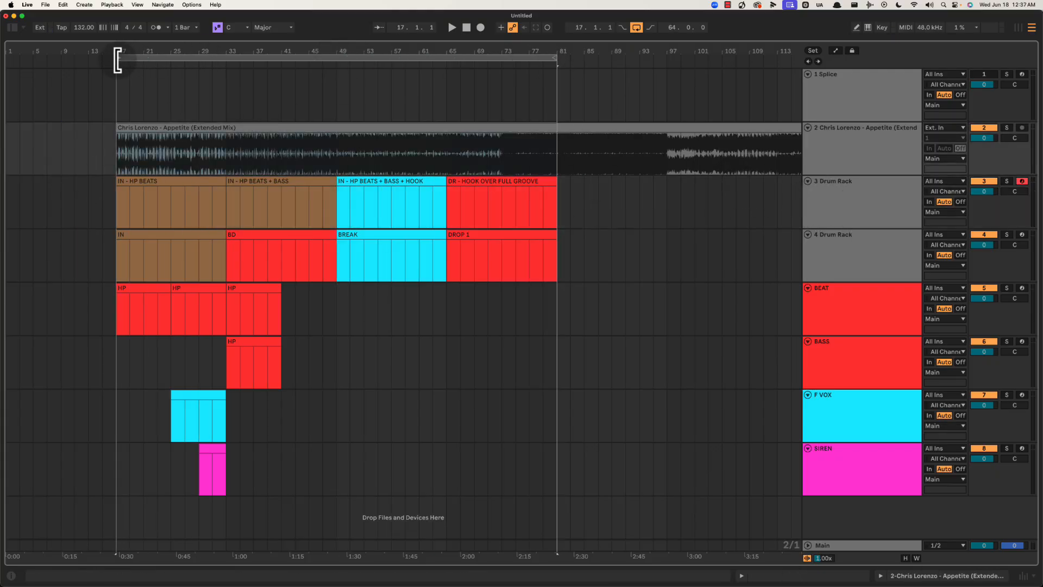
Review the mapped sections on the upper drum rack lane one by one, from IN - HP BEATS to DR - HOOK OVER FULL GROOVE.
{"action": "left_click_drag", "start_coordinate": [89, 223], "coordinate": [605, 228]}
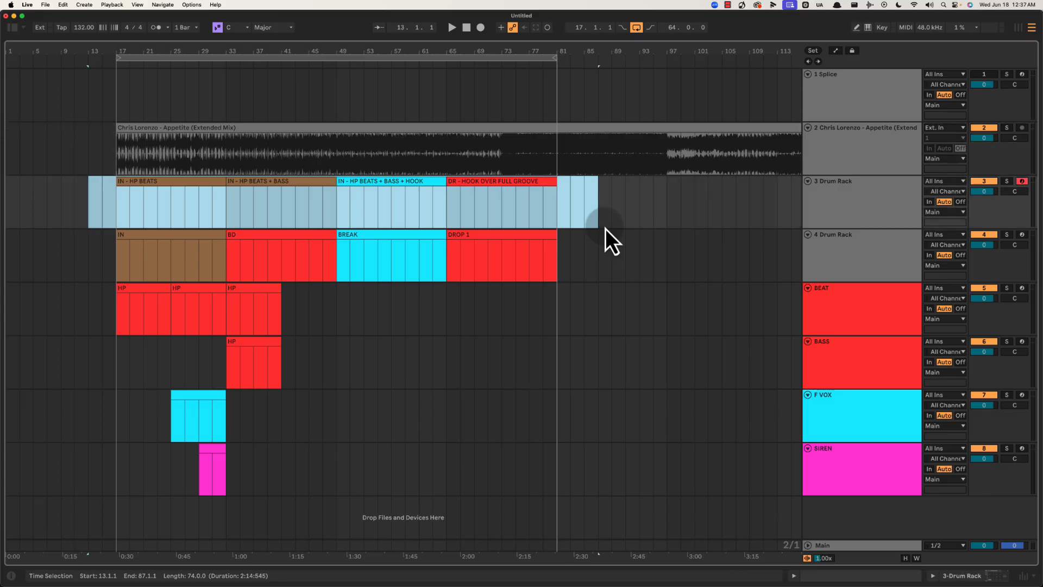
{"action": "left_click", "coordinate": [107, 210]}
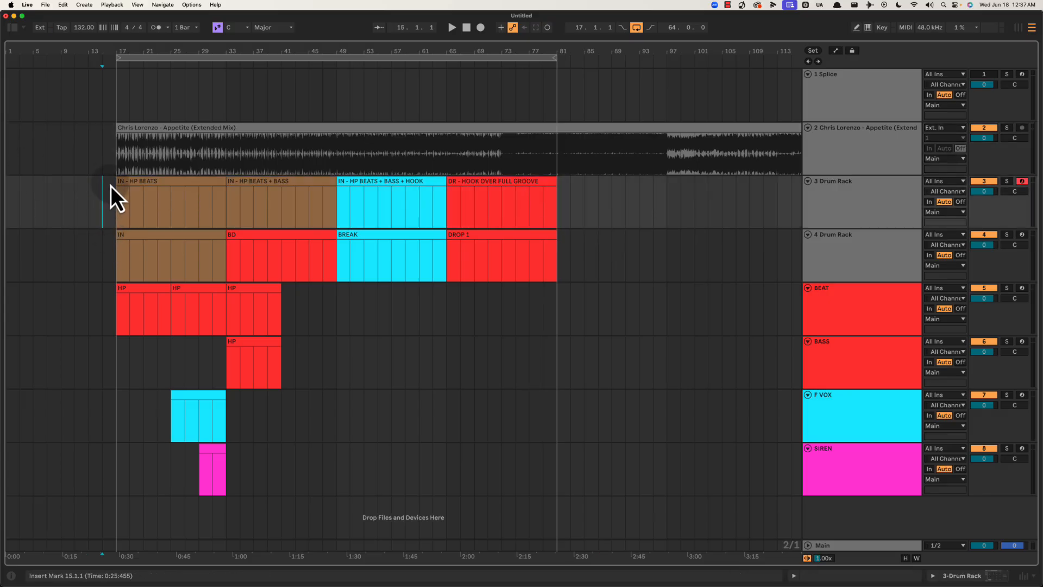
{"action": "left_click_drag", "start_coordinate": [110, 194], "coordinate": [635, 195]}
{"action": "left_click", "coordinate": [634, 196]}
{"action": "left_click_drag", "start_coordinate": [90, 195], "coordinate": [606, 200]}
{"action": "left_click", "coordinate": [606, 201]}
{"action": "left_click_drag", "start_coordinate": [91, 187], "coordinate": [337, 198]}
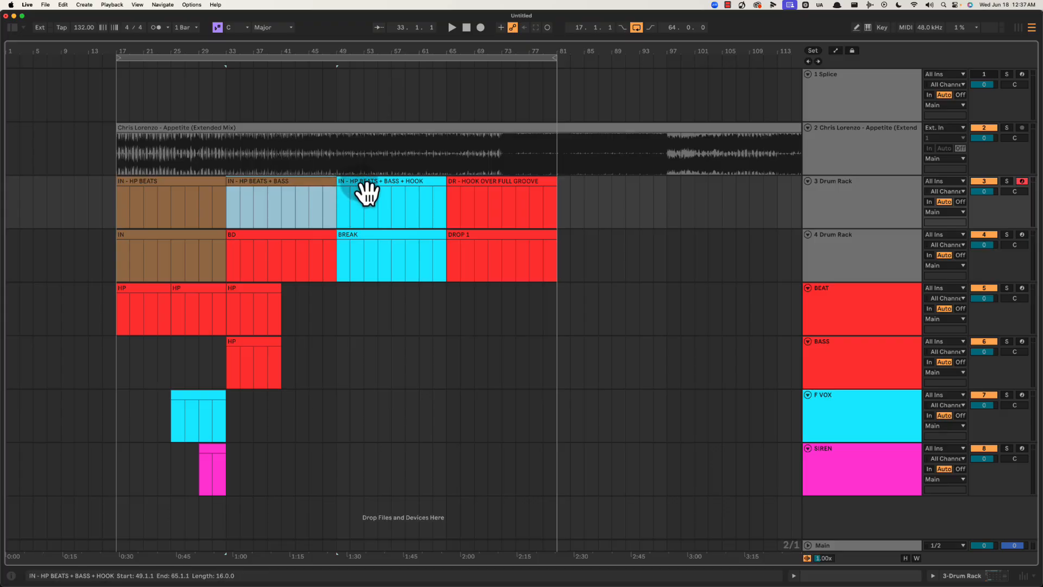
{"action": "left_click", "coordinate": [227, 202]}
{"action": "left_click_drag", "start_coordinate": [340, 204], "coordinate": [619, 212]}
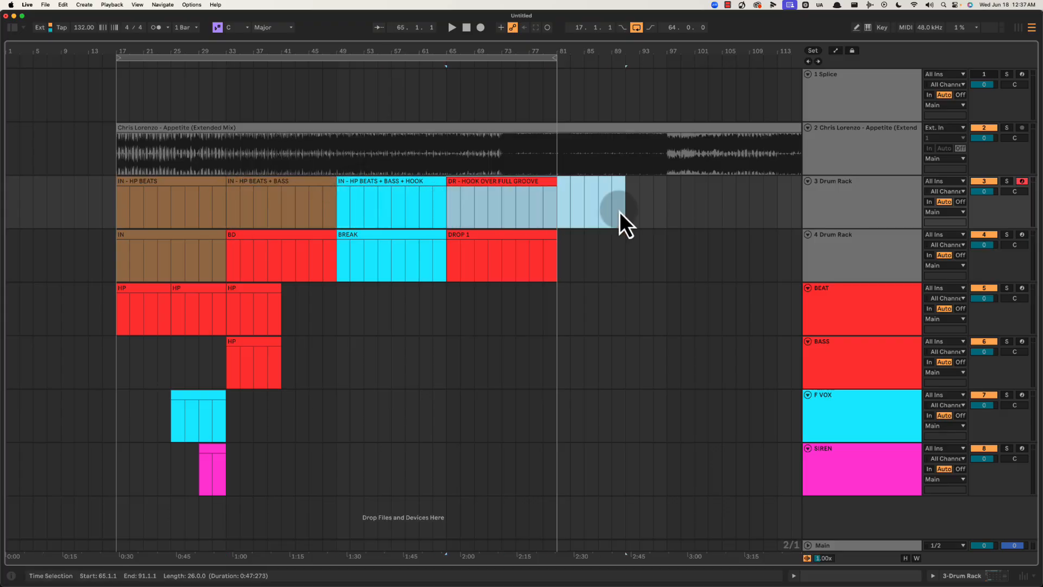
{"action": "left_click", "coordinate": [478, 188]}
Examine the IN, BD, BREAK and DROP 1 sections on the lower lane and compare them with the upper lane's sections.
{"action": "left_click_drag", "start_coordinate": [104, 239], "coordinate": [338, 259]}
{"action": "left_click", "coordinate": [213, 263]}
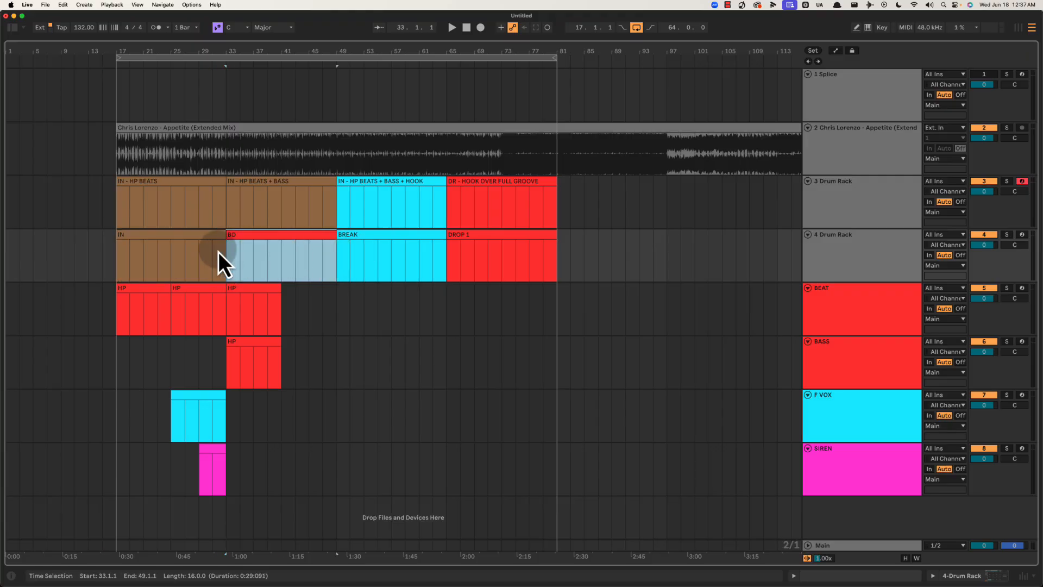
{"action": "left_click_drag", "start_coordinate": [218, 252], "coordinate": [316, 250]}
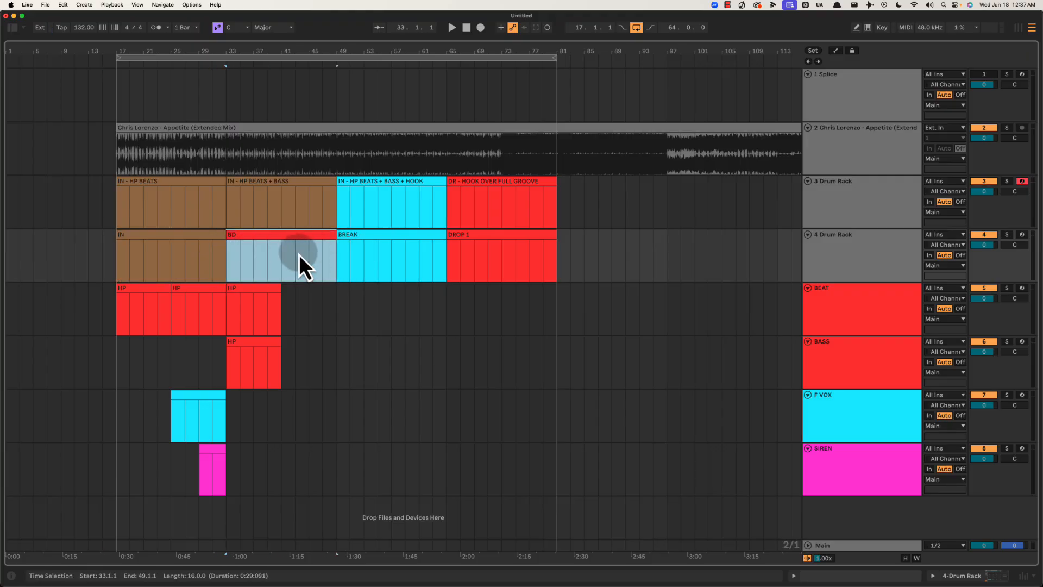
{"action": "left_click_drag", "start_coordinate": [339, 259], "coordinate": [585, 259]}
{"action": "left_click_drag", "start_coordinate": [446, 256], "coordinate": [640, 253]}
{"action": "left_click", "coordinate": [495, 235]}
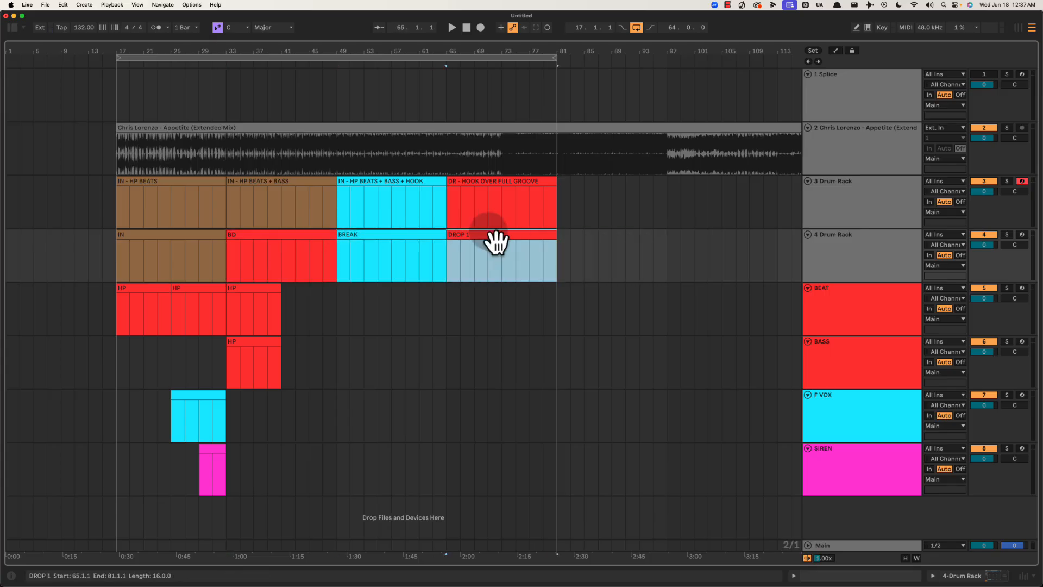
{"action": "left_click_drag", "start_coordinate": [80, 191], "coordinate": [597, 230]}
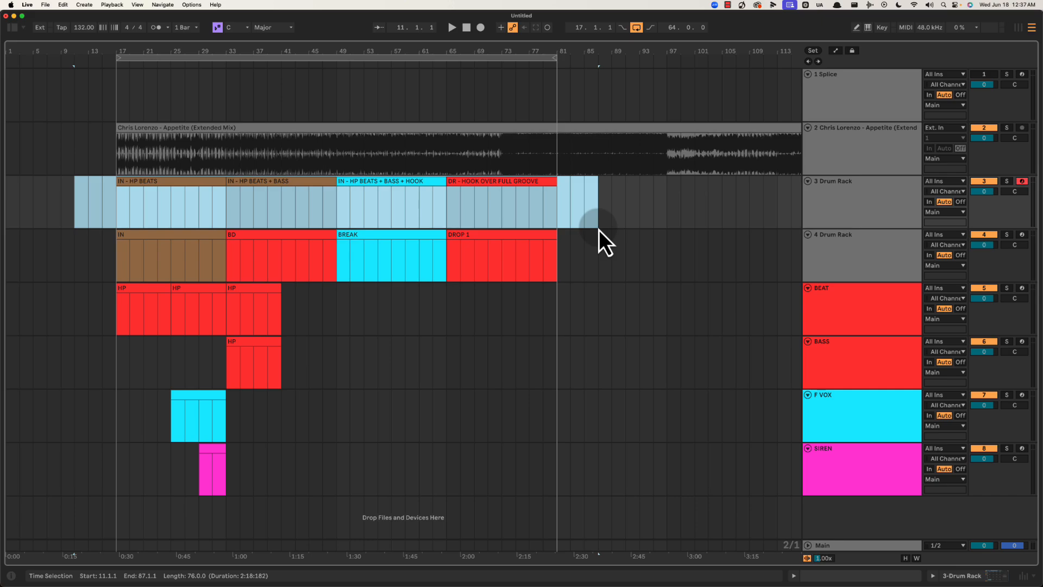
{"action": "left_click_drag", "start_coordinate": [80, 191], "coordinate": [716, 261]}
{"action": "left_click", "coordinate": [611, 241]}
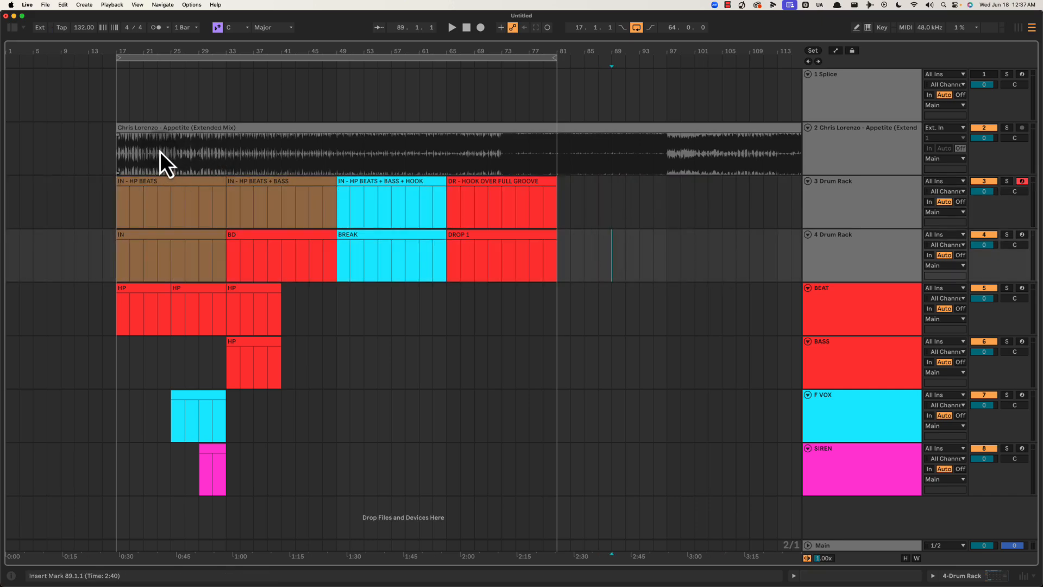
Compare the reference track's waveform with the four descriptive section clips, including the quiet passage following the hook.
{"action": "left_click_drag", "start_coordinate": [79, 147], "coordinate": [554, 149]}
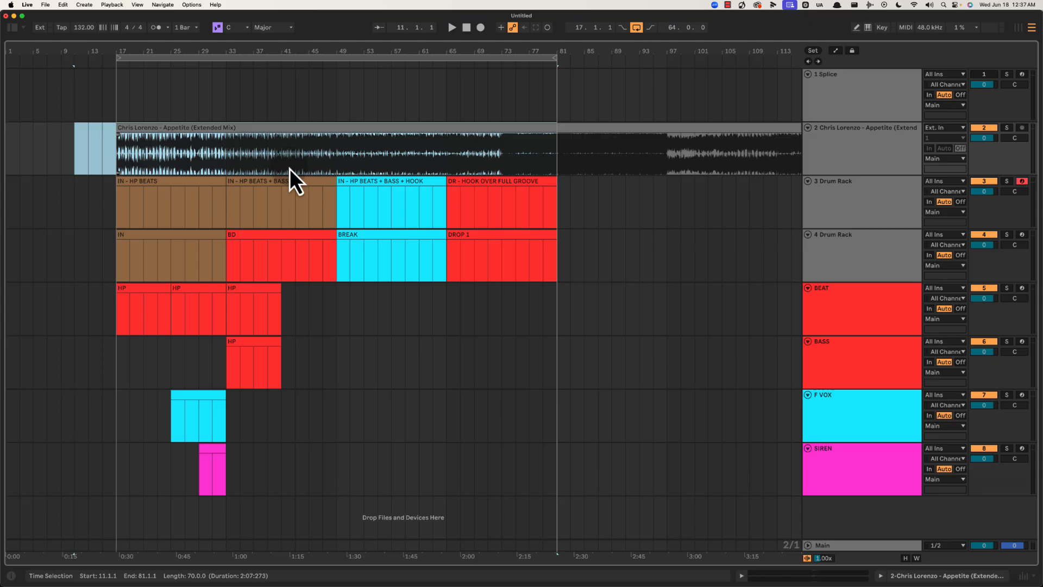
{"action": "left_click", "coordinate": [97, 146]}
{"action": "left_click", "coordinate": [867, 145]}
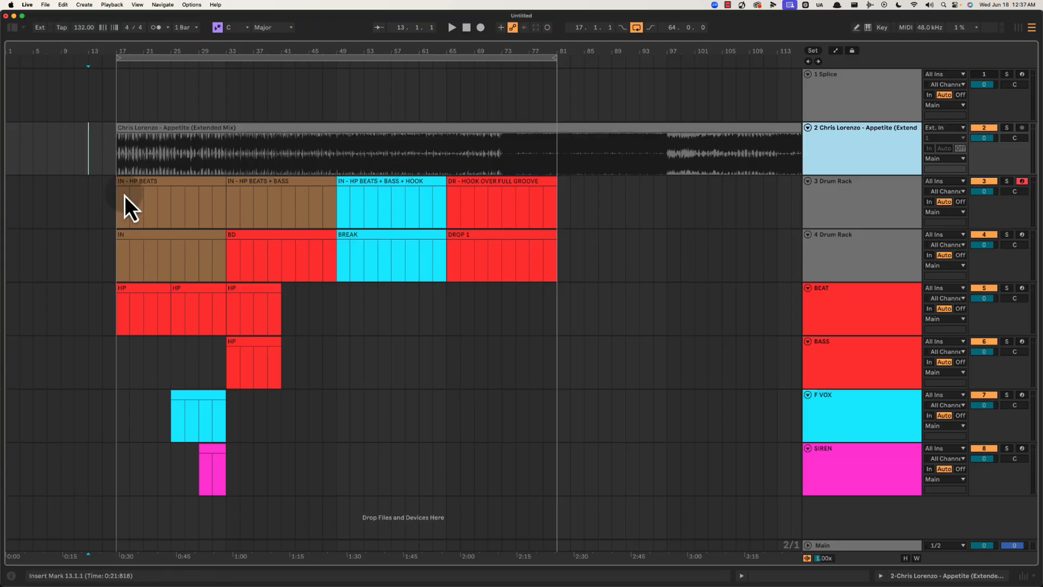
{"action": "left_click", "coordinate": [218, 186]}
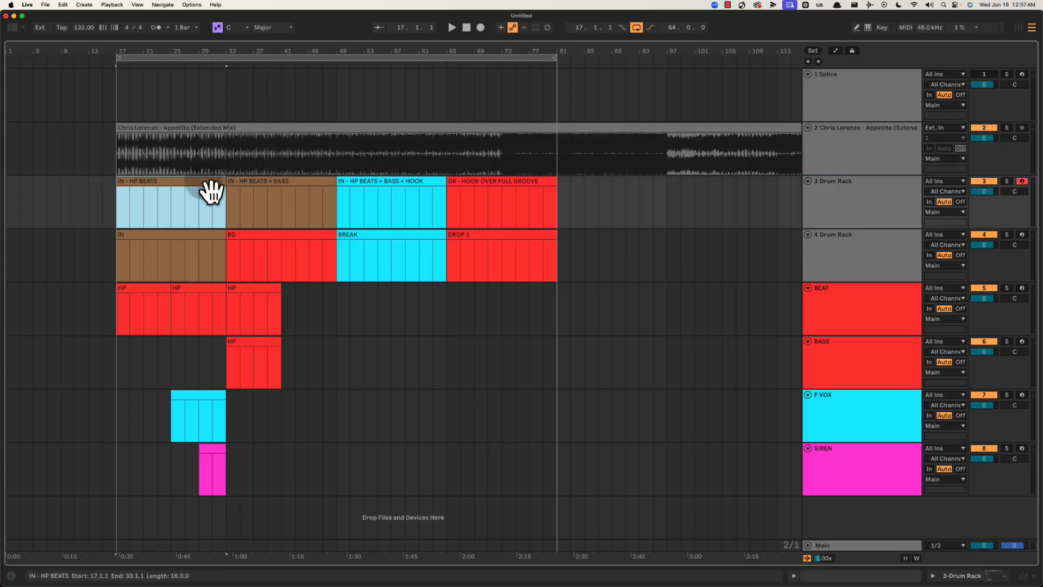
{"action": "left_click", "coordinate": [307, 191]}
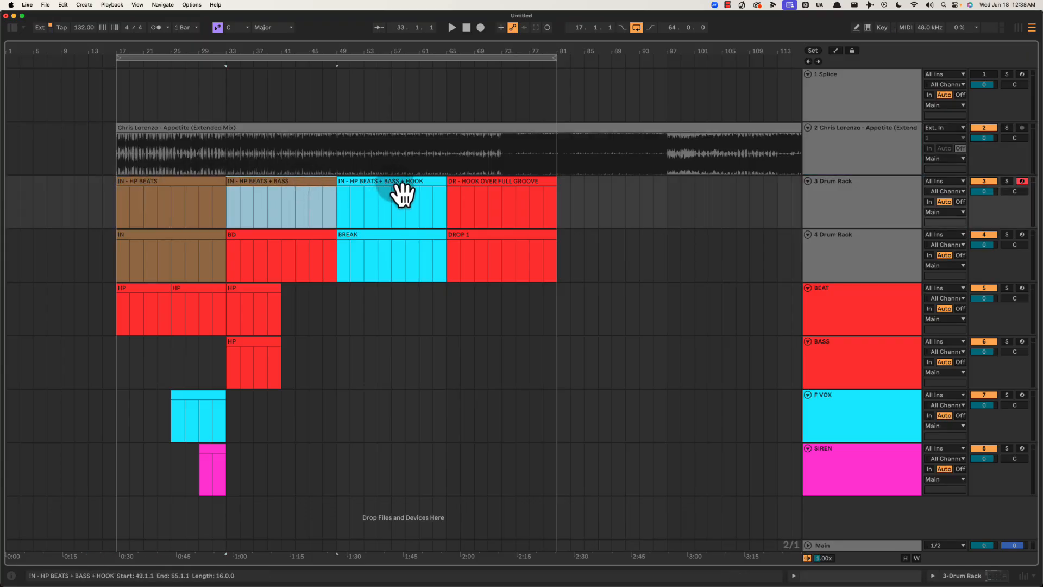
{"action": "left_click", "coordinate": [433, 192]}
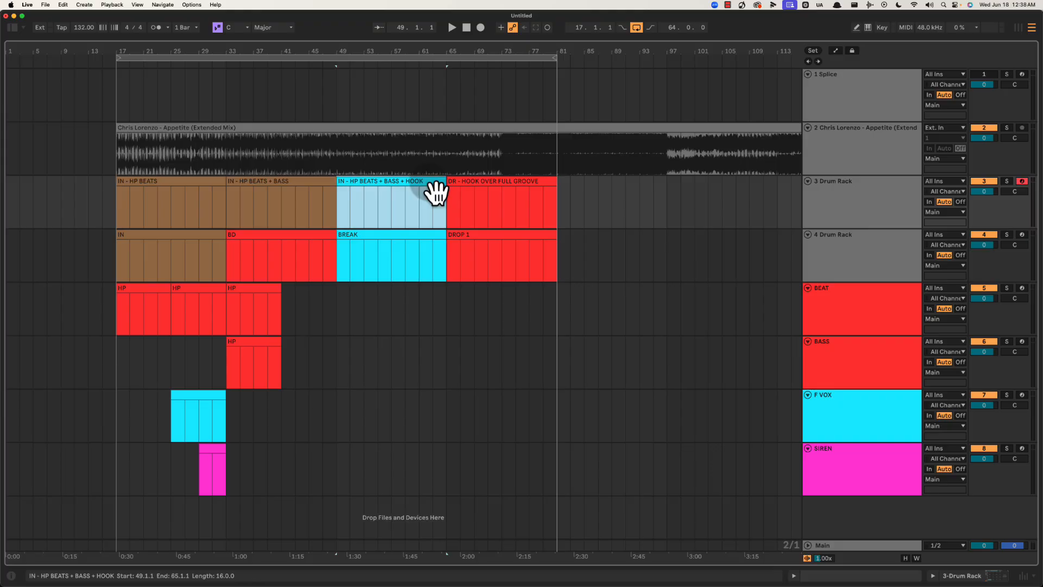
{"action": "left_click", "coordinate": [554, 193]}
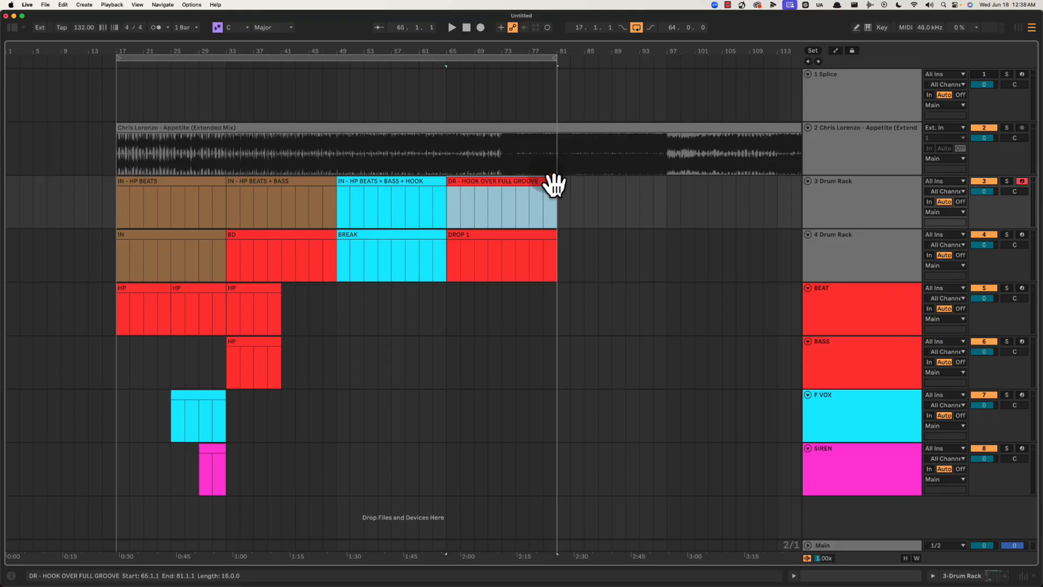
{"action": "left_click_drag", "start_coordinate": [502, 155], "coordinate": [694, 154]}
Rename track 3 as THE CHRIS INTRO and track 4 as TRADITION INTRO.
{"action": "left_click_drag", "start_coordinate": [75, 200], "coordinate": [627, 191]}
{"action": "left_click", "coordinate": [855, 204]}
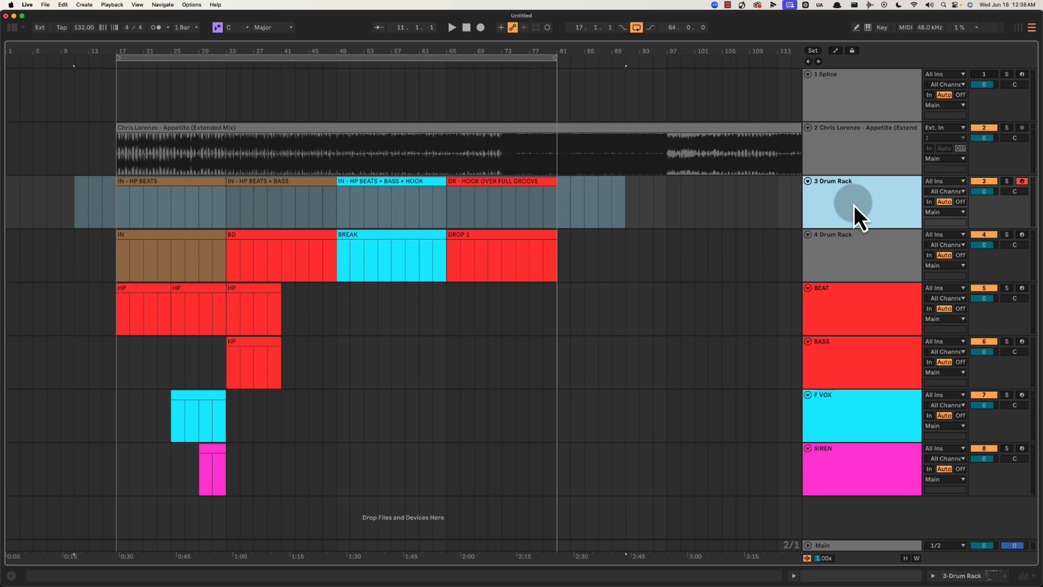
{"action": "key", "text": "super+r"}
{"action": "type", "text": "THE CHRIO"}
{"action": "key", "text": "BackSpace"}
{"action": "key", "text": "BackSpace"}
{"action": "type", "text": "S"}
{"action": "left_click", "coordinate": [841, 263]}
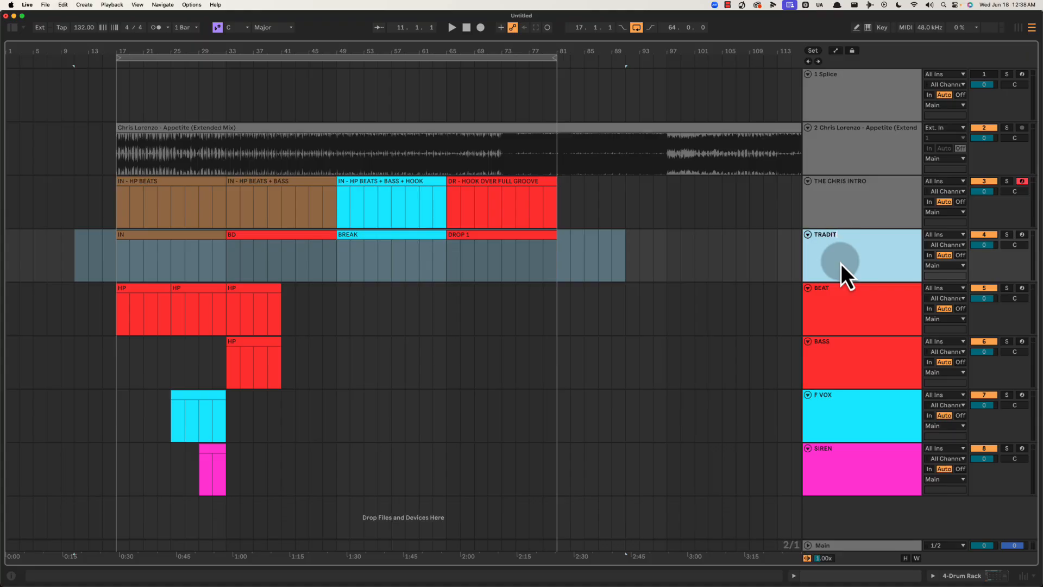
Rename the THE CHRIS INTRO track as CHRIS (2x) INTRO.
{"action": "left_click", "coordinate": [882, 197]}
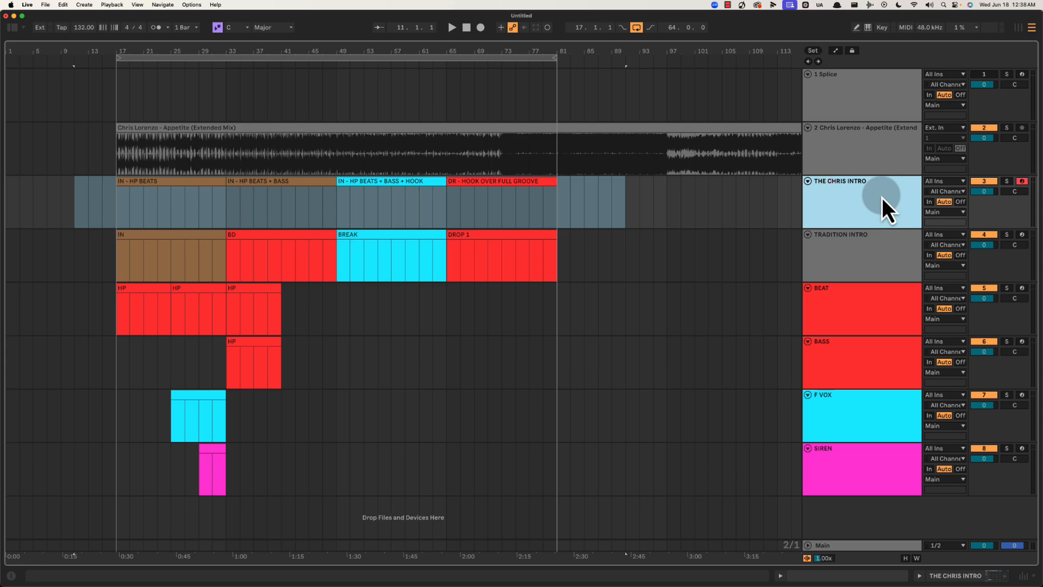
{"action": "key", "text": "BackSpace"}
{"action": "key", "text": "BackSpace"}
{"action": "key", "text": "BackSpace"}
{"action": "key", "text": "BackSpace"}
{"action": "type", "text": "(2x"}
{"action": "key", "text": "Return"}
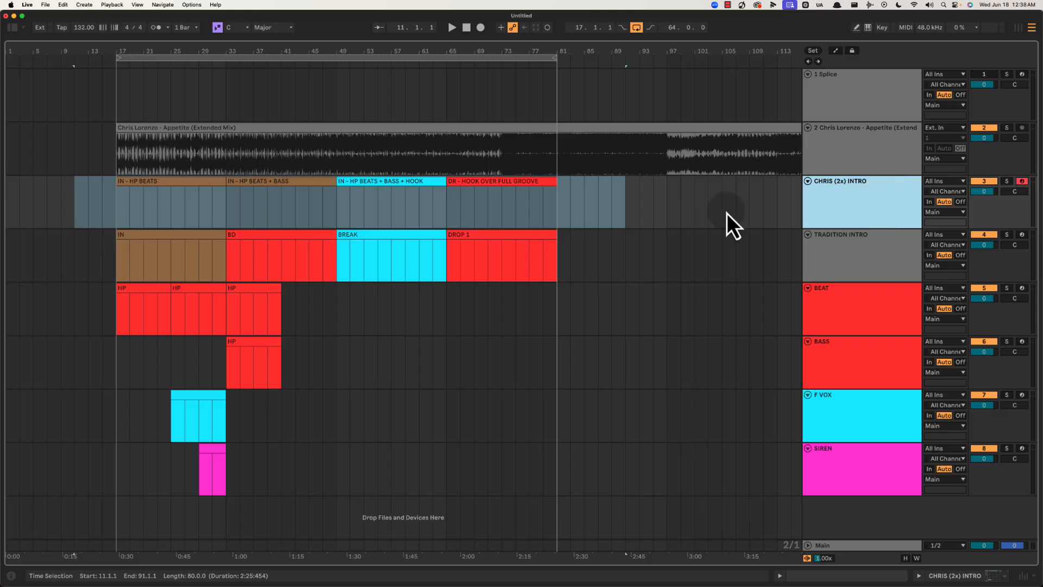
Color the reference audio track, CHRIS (2x) INTRO and TRADITION INTRO green.
{"action": "left_click", "coordinate": [749, 207]}
{"action": "left_click", "coordinate": [857, 149]}
{"action": "left_click", "coordinate": [859, 254], "text": "shift"}
{"action": "right_click", "coordinate": [858, 254]}
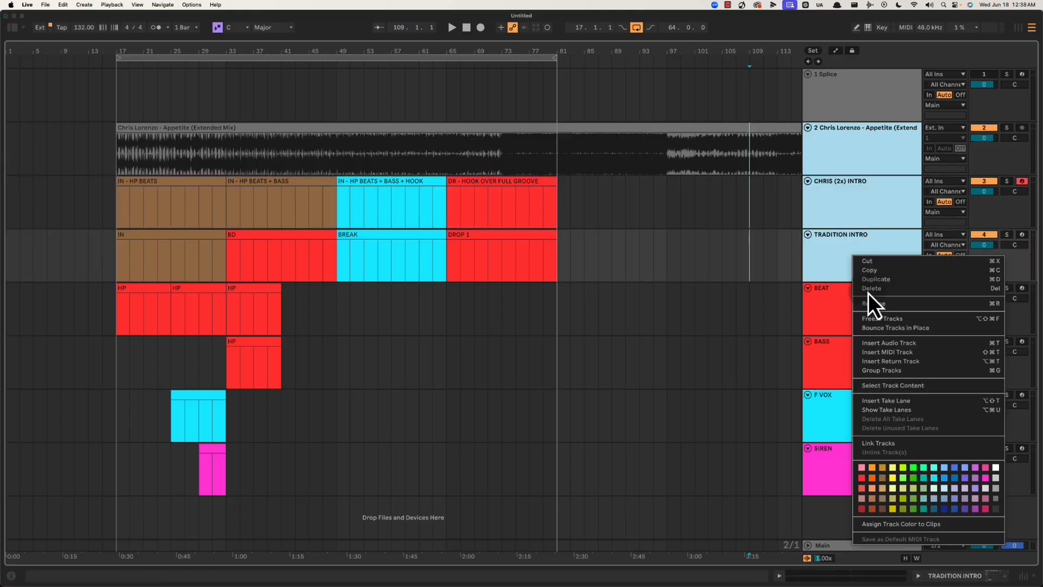
{"action": "left_click", "coordinate": [913, 478]}
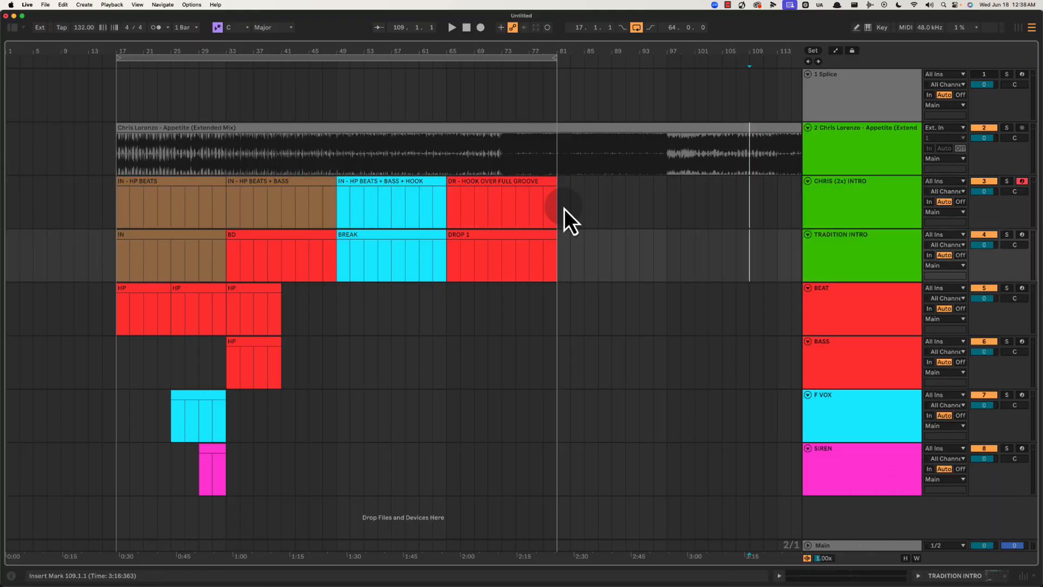
Compare the section layouts of the CHRIS (2x) INTRO and TRADITION INTRO tracks against the reference waveform.
{"action": "left_click", "coordinate": [598, 207]}
{"action": "left_click_drag", "start_coordinate": [493, 51], "coordinate": [497, 49]}
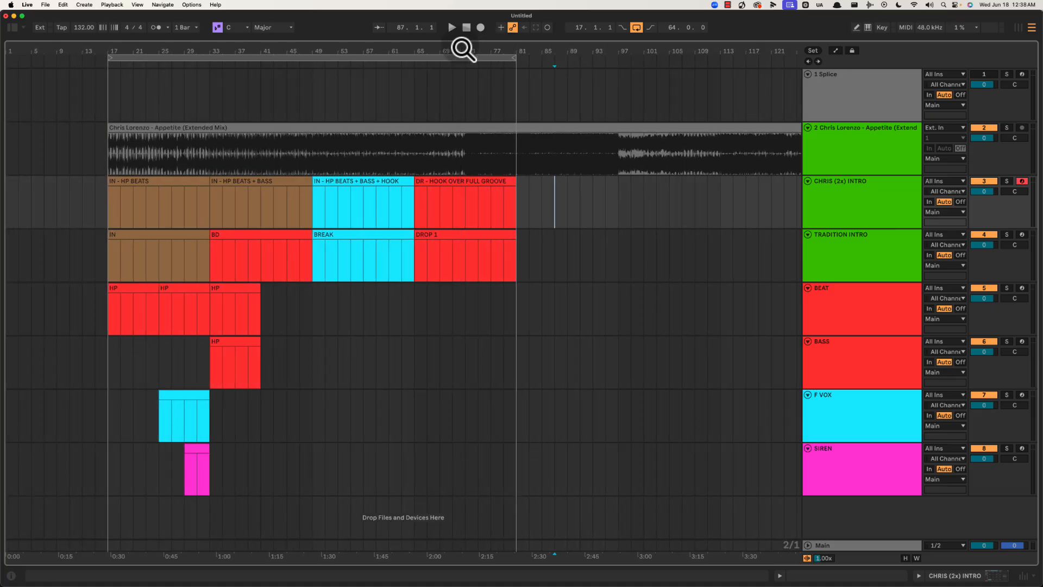
{"action": "left_click_drag", "start_coordinate": [58, 204], "coordinate": [568, 235]}
{"action": "left_click", "coordinate": [530, 218]}
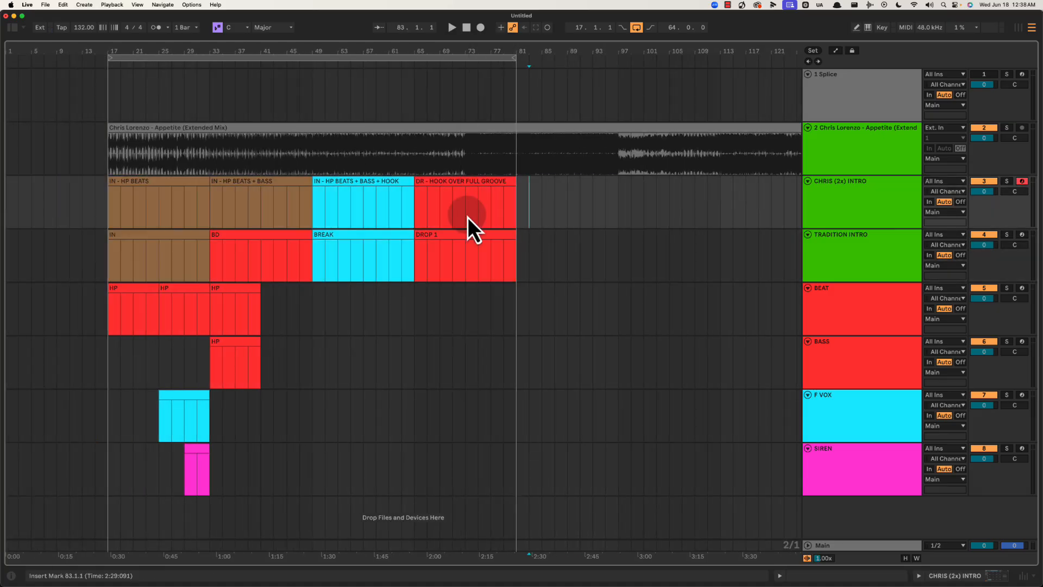
{"action": "left_click_drag", "start_coordinate": [86, 200], "coordinate": [534, 208]}
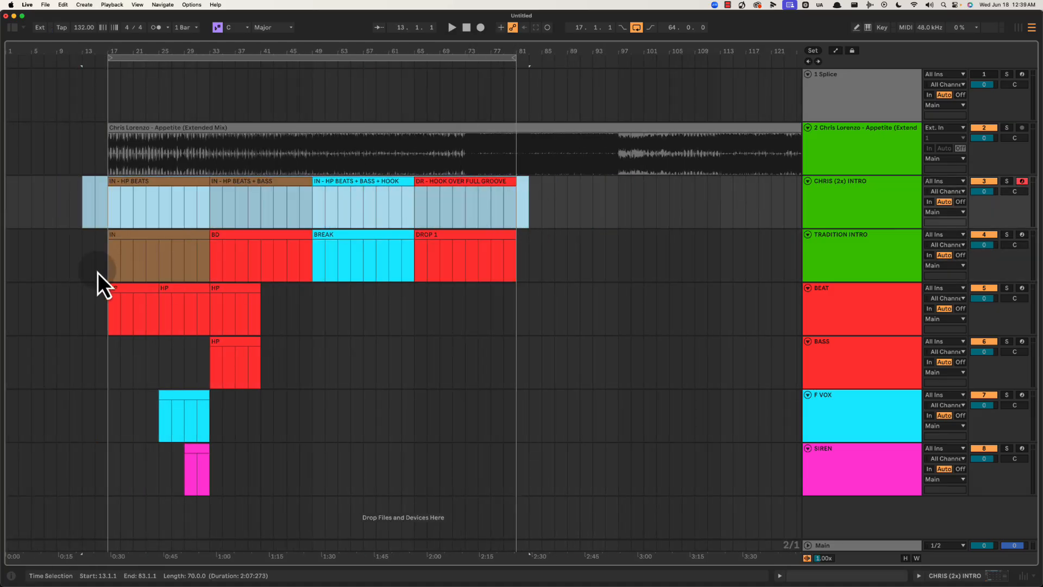
{"action": "mouse_move", "coordinate": [98, 273]}
{"action": "left_mouse_down"}
{"action": "mouse_move", "coordinate": [429, 242]}
{"action": "mouse_move", "coordinate": [573, 243]}
{"action": "left_mouse_up"}
{"action": "left_click", "coordinate": [568, 249]}
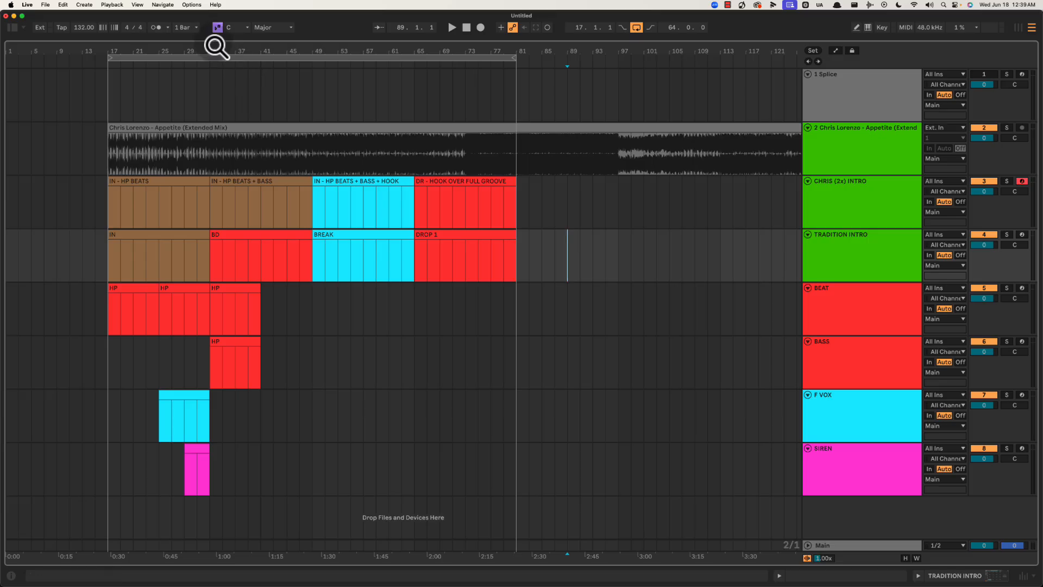
{"action": "left_click_drag", "start_coordinate": [216, 47], "coordinate": [217, 48]}
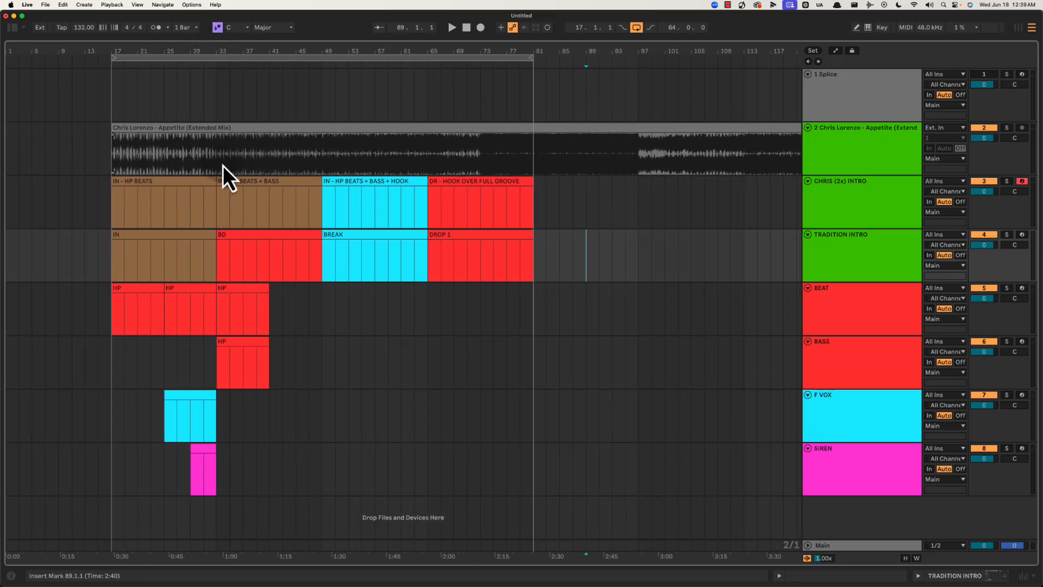
{"action": "left_click", "coordinate": [466, 150]}
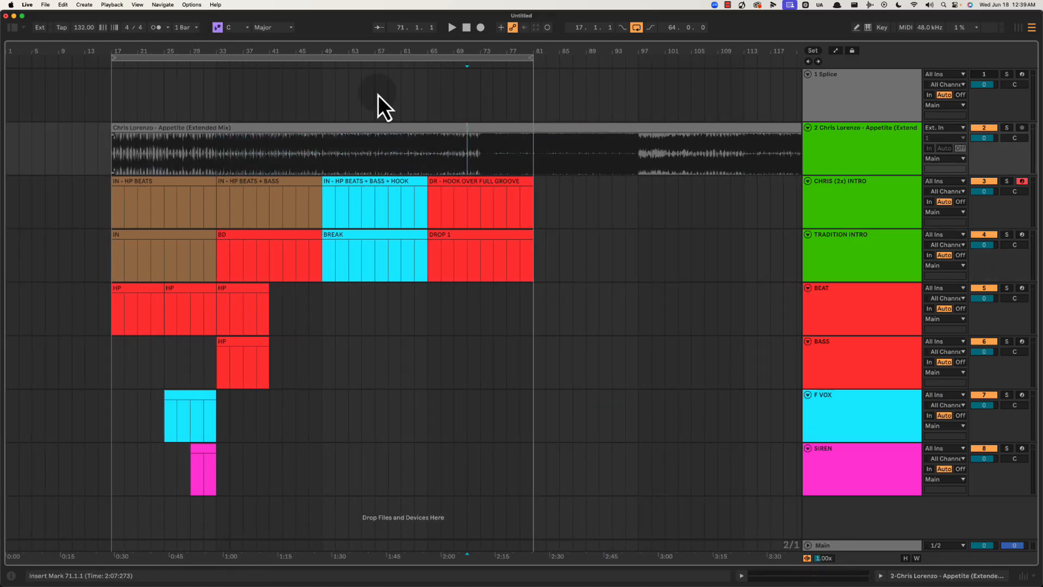
{"action": "mouse_move", "coordinate": [63, 212]}
{"action": "left_mouse_down"}
{"action": "mouse_move", "coordinate": [649, 256]}
{"action": "mouse_move", "coordinate": [622, 252]}
{"action": "mouse_move", "coordinate": [70, 202]}
{"action": "mouse_move", "coordinate": [668, 275]}
{"action": "left_mouse_up"}
{"action": "left_click", "coordinate": [624, 257]}
{"action": "left_click", "coordinate": [84, 201]}
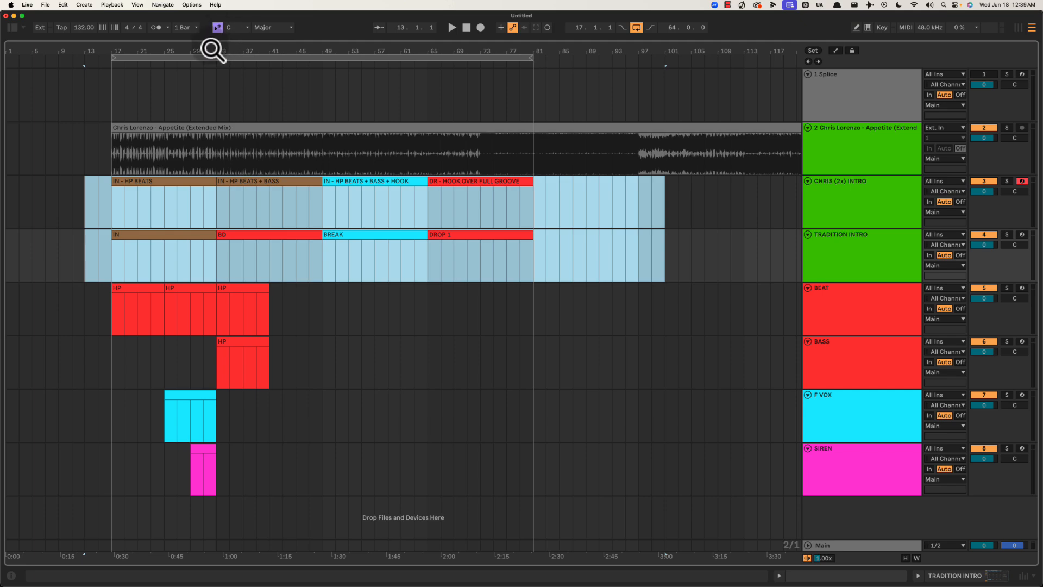
Solo the Appetite reference track and play it from bar 33, where the IN - HP BEATS + BASS section begins.
{"action": "left_click_drag", "start_coordinate": [212, 51], "coordinate": [261, 35]}
{"action": "left_click", "coordinate": [268, 154]}
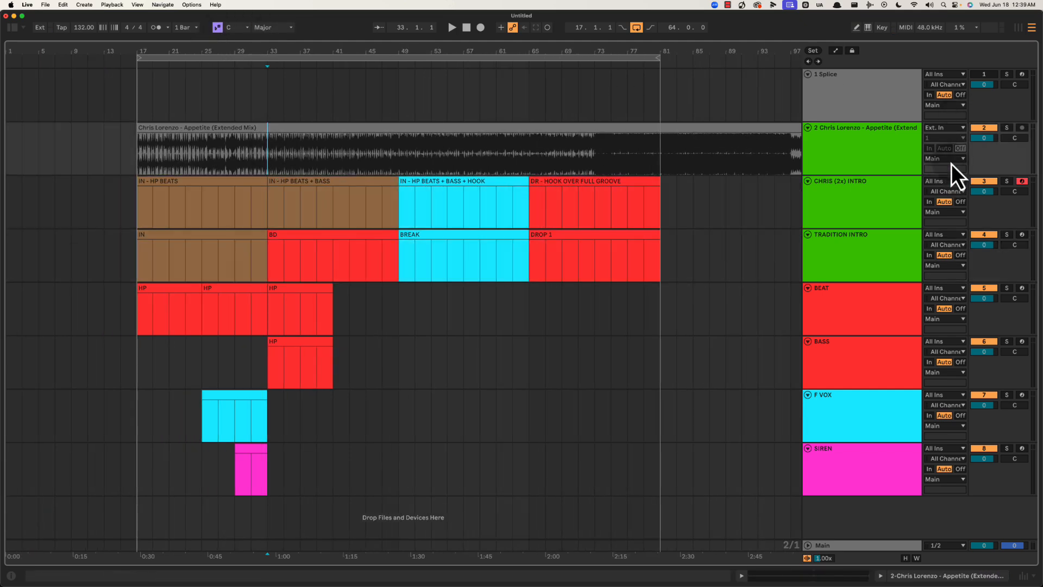
{"action": "left_click", "coordinate": [1007, 127]}
{"action": "key", "text": "space"}
{"action": "left_click", "coordinate": [344, 269]}
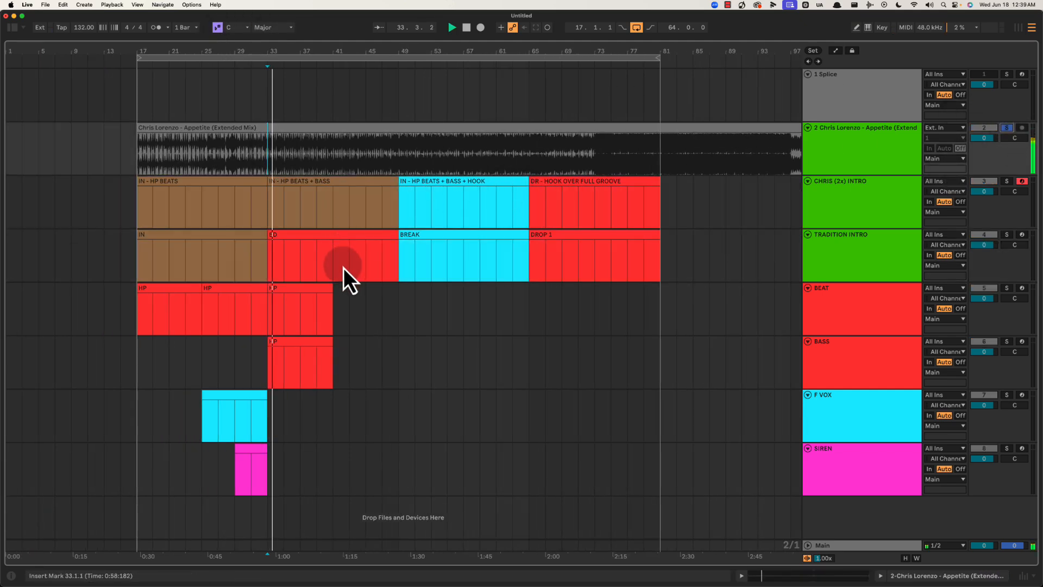
{"action": "left_click_drag", "start_coordinate": [273, 50], "coordinate": [274, 59]}
Open the HP clip on the BASS track in the note editor and briefly play the reference from its start.
{"action": "left_click", "coordinate": [433, 343]}
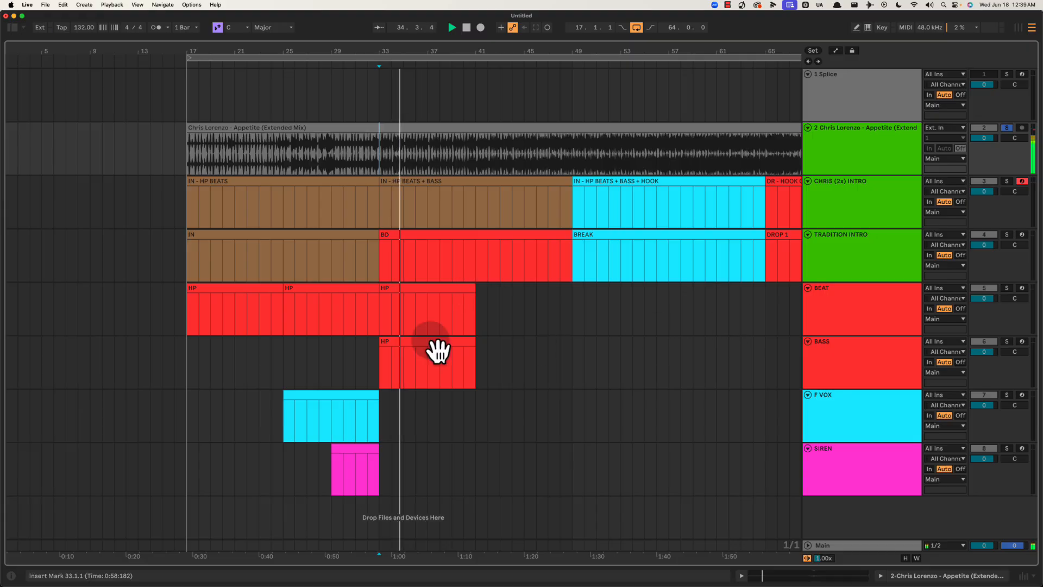
{"action": "left_click", "coordinate": [421, 352]}
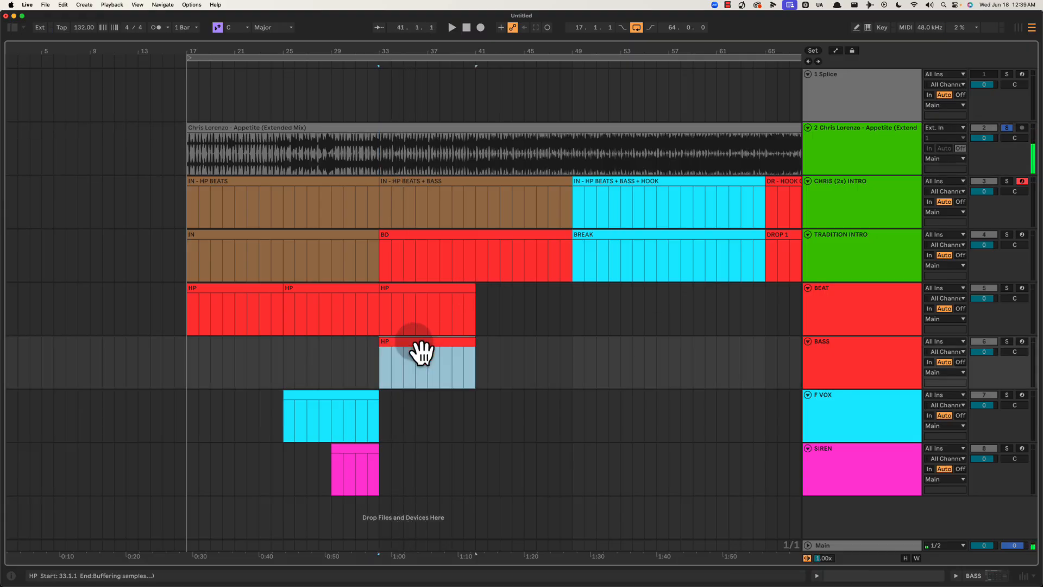
{"action": "double_click", "coordinate": [421, 352]}
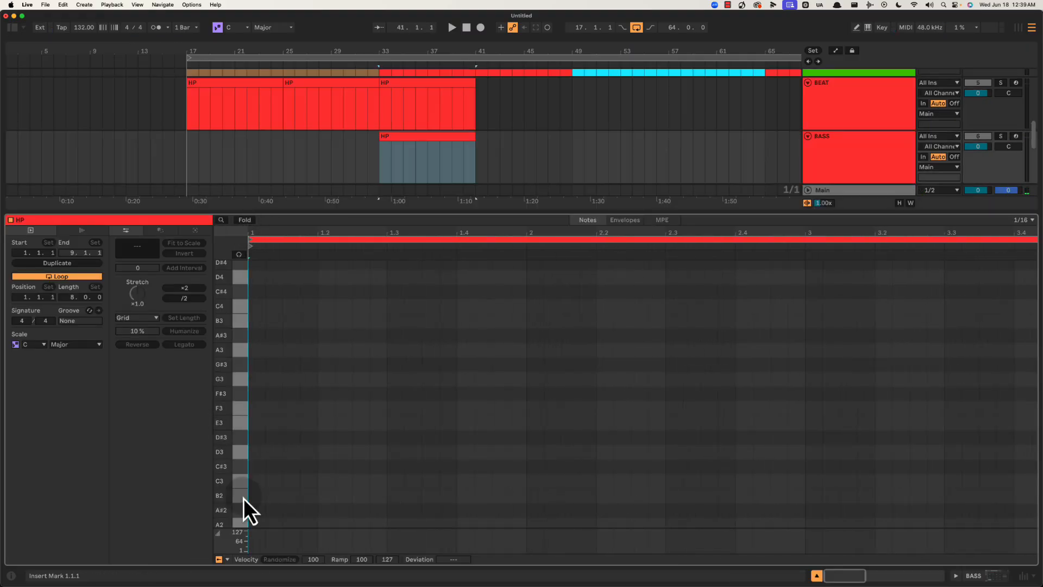
{"action": "key", "text": "space"}
{"action": "key", "text": "space"}
Set the bass clip's fixed grid to 1/16, insert a sixteenth-length C3 note at 1.1.1 and play along.
{"action": "right_click", "coordinate": [348, 465]}
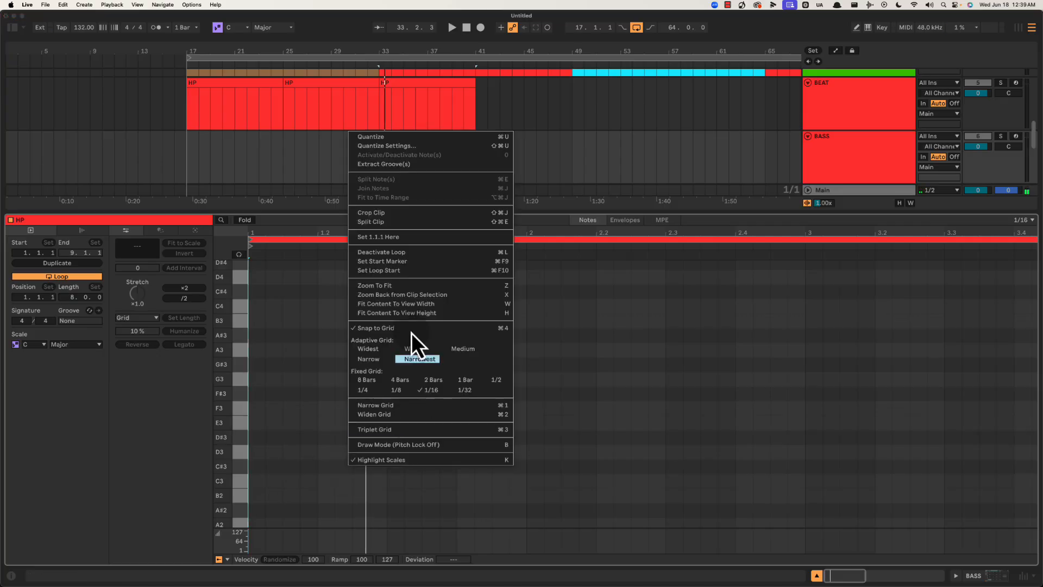
{"action": "left_click", "coordinate": [431, 389]}
{"action": "double_click", "coordinate": [255, 482]}
{"action": "key", "text": "space"}
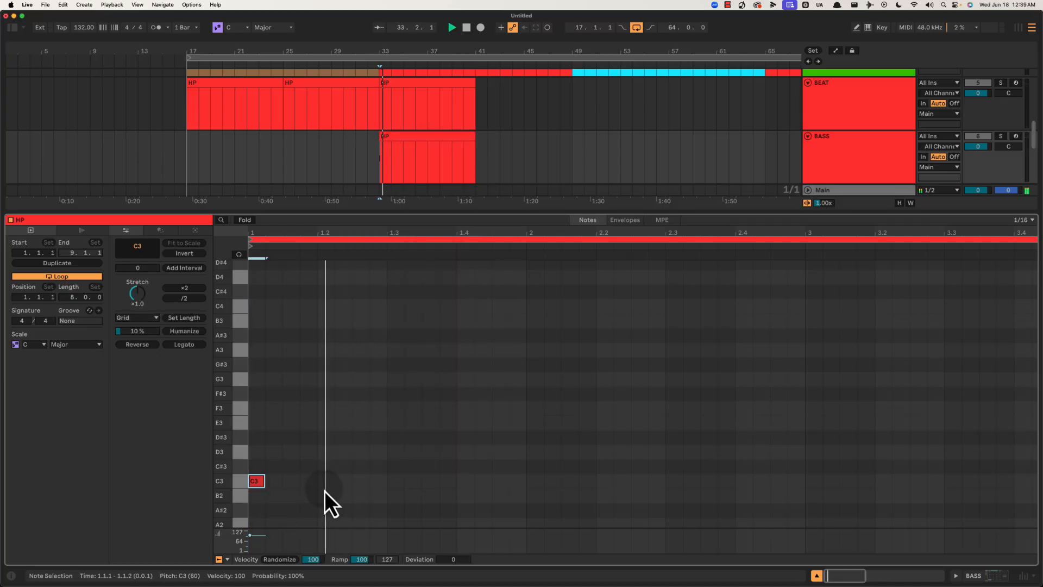
Add sixteenth-length C3 notes at 1.1.4 and 1.2.3 in the bass clip and replay the reference from the clip's start.
{"action": "double_click", "coordinate": [308, 481]}
{"action": "double_click", "coordinate": [361, 481]}
{"action": "key", "text": "space"}
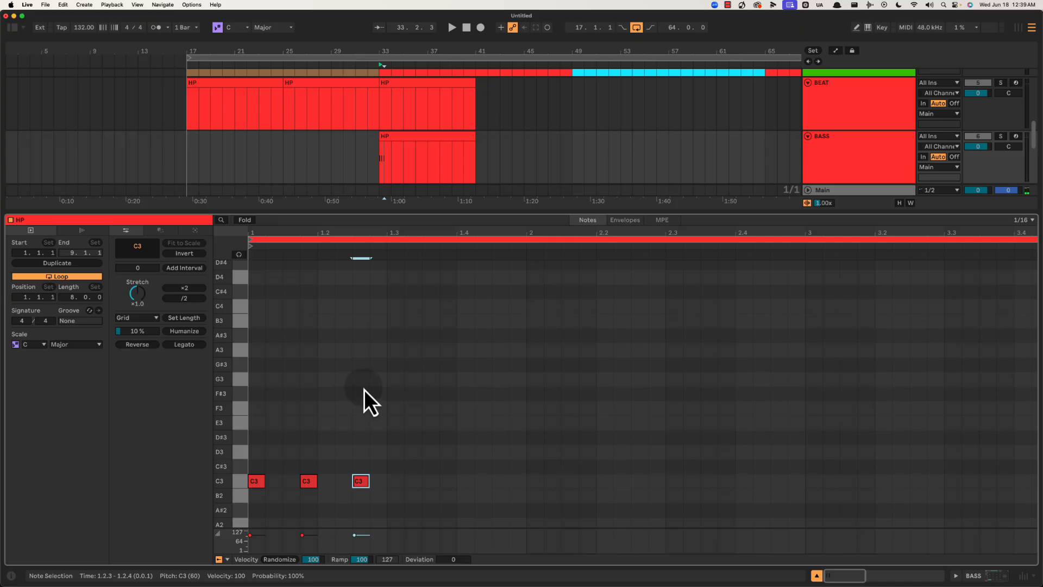
{"action": "key", "text": "space"}
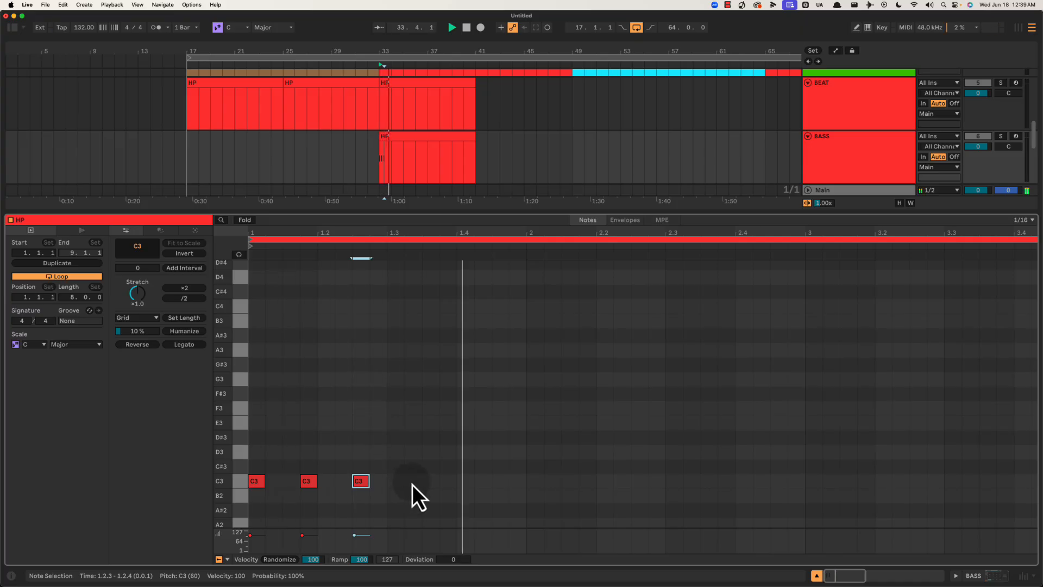
{"action": "left_click", "coordinate": [395, 144]}
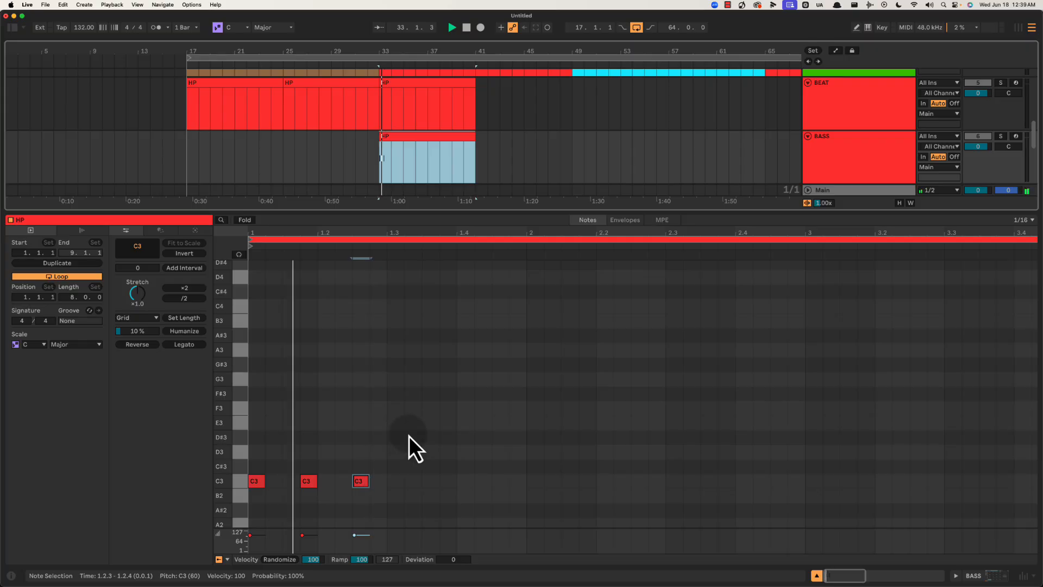
Add sixteenth-length C3 notes at 1.3.3 and 1.4.3 in the bass clip and play it against the reference.
{"action": "double_click", "coordinate": [431, 481]}
{"action": "left_click", "coordinate": [492, 483]}
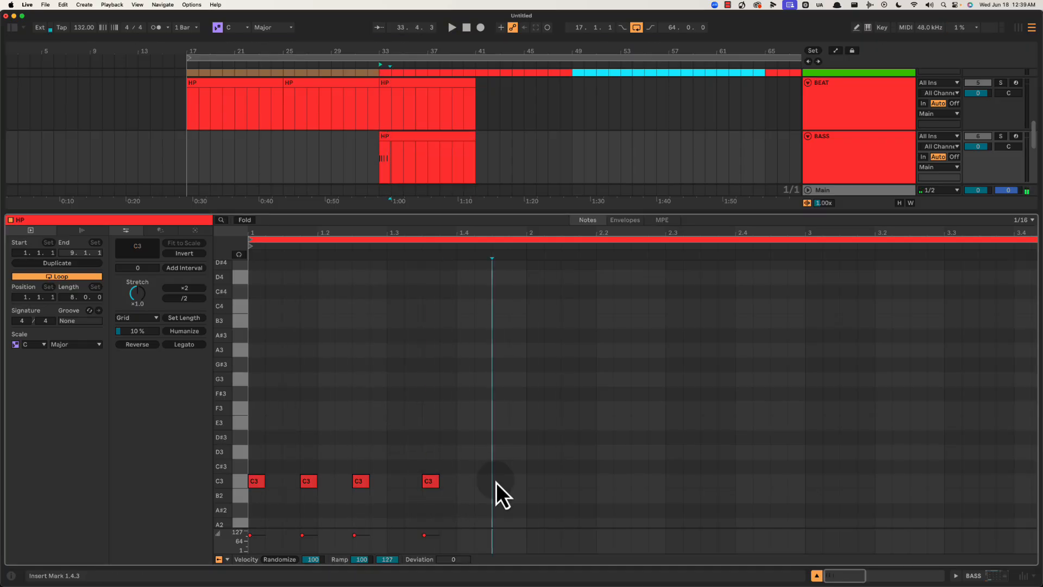
{"action": "double_click", "coordinate": [497, 483]}
{"action": "key", "text": "space"}
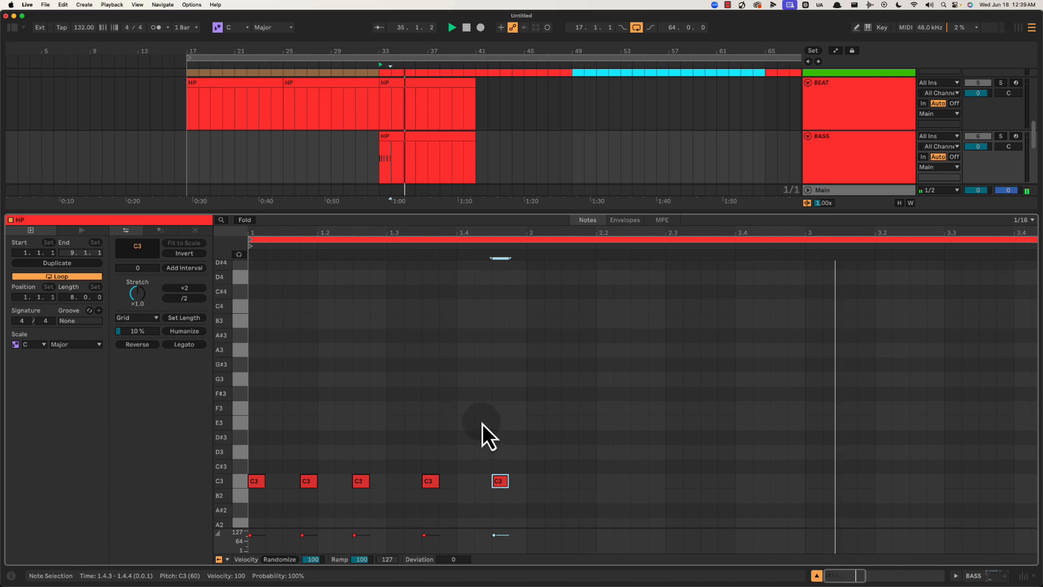
{"action": "left_click_drag", "start_coordinate": [471, 236], "coordinate": [471, 236]}
{"action": "key", "text": "space"}
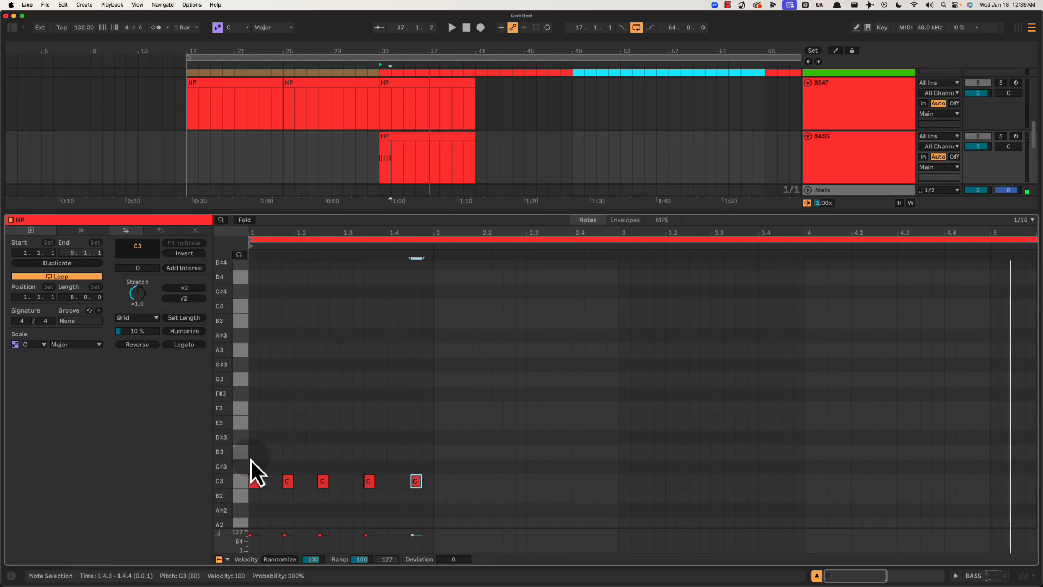
Loop the bass clip over its first bar, from 1.1.1 to 2.1.1, and close the note editor.
{"action": "left_click_drag", "start_coordinate": [251, 461], "coordinate": [433, 465]}
{"action": "key", "text": "super+l"}
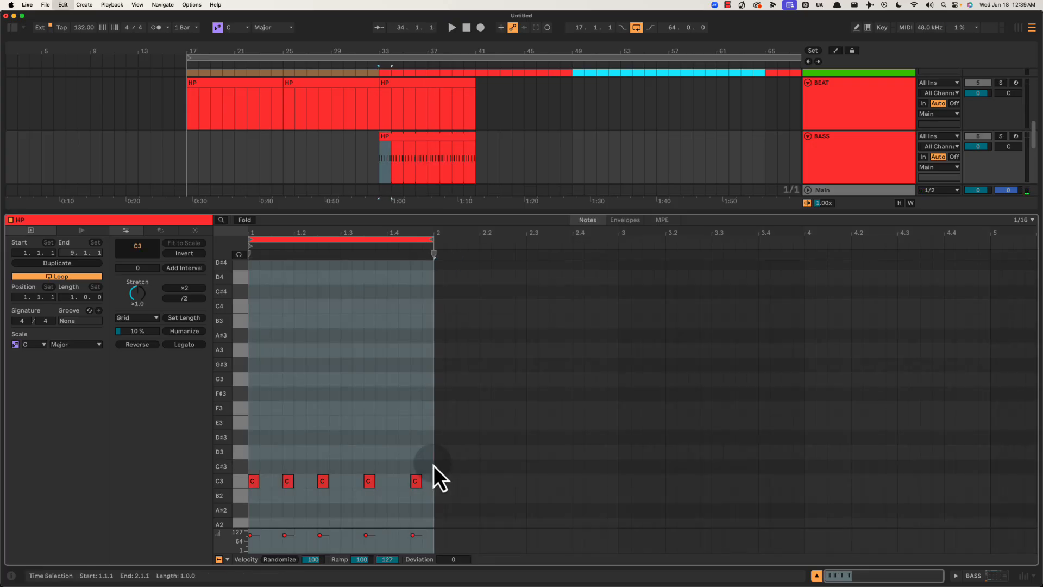
{"action": "left_click", "coordinate": [266, 448]}
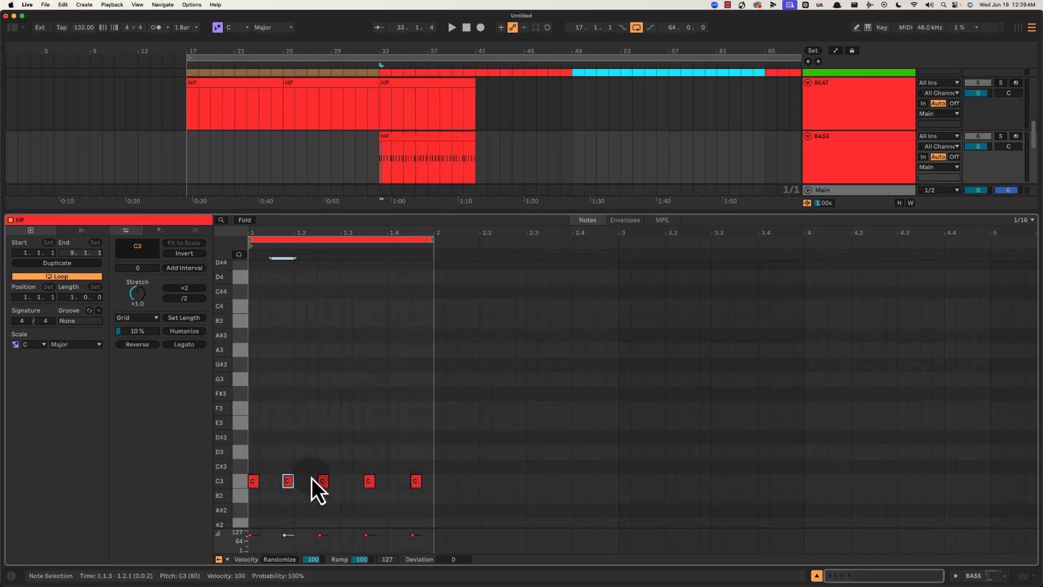
{"action": "left_click", "coordinate": [373, 442]}
{"action": "double_click", "coordinate": [468, 209]}
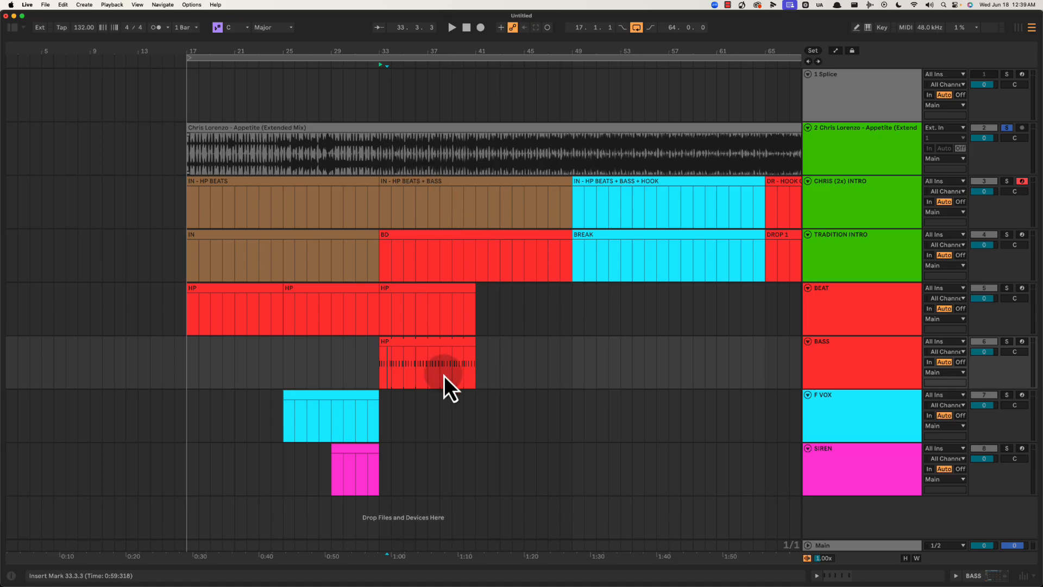
Reopen the bass clip, examine the spacing of its C3 notes, and close the note editor.
{"action": "double_click", "coordinate": [442, 351]}
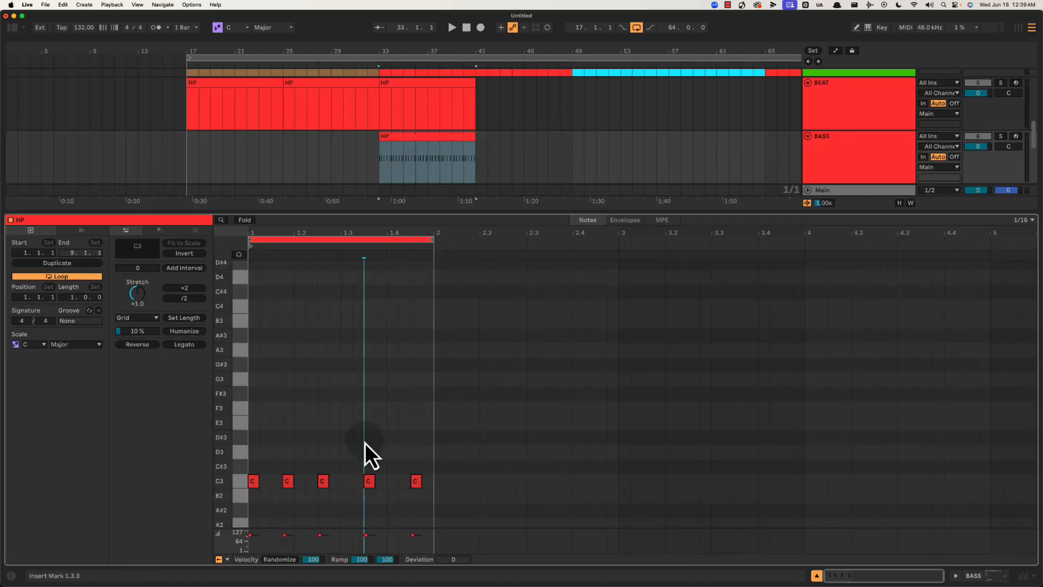
{"action": "left_click", "coordinate": [373, 333]}
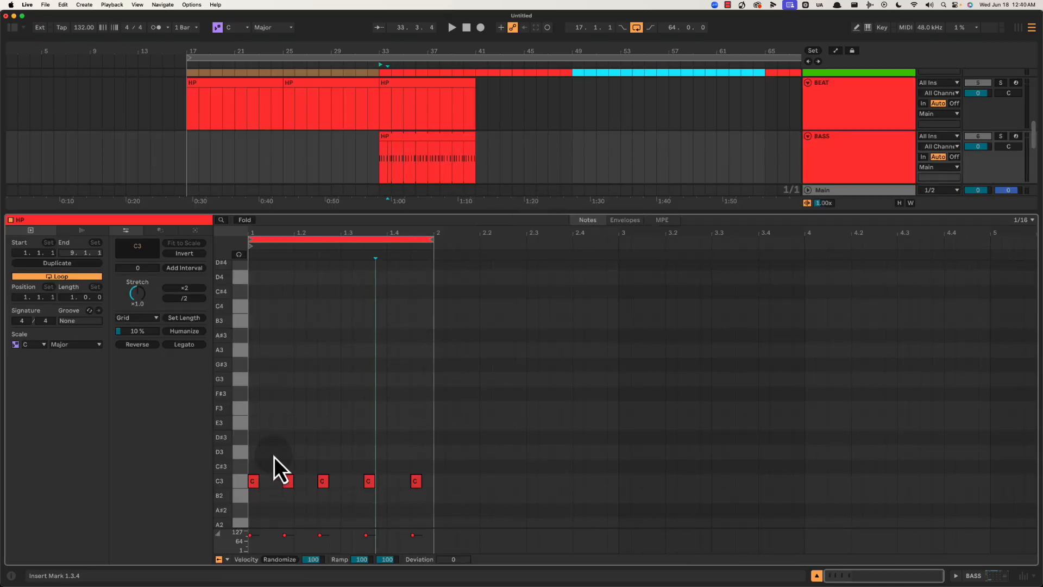
{"action": "left_click_drag", "start_coordinate": [274, 457], "coordinate": [303, 501]}
{"action": "left_click", "coordinate": [290, 455]}
{"action": "left_click_drag", "start_coordinate": [276, 451], "coordinate": [311, 501]}
{"action": "left_click", "coordinate": [330, 448]}
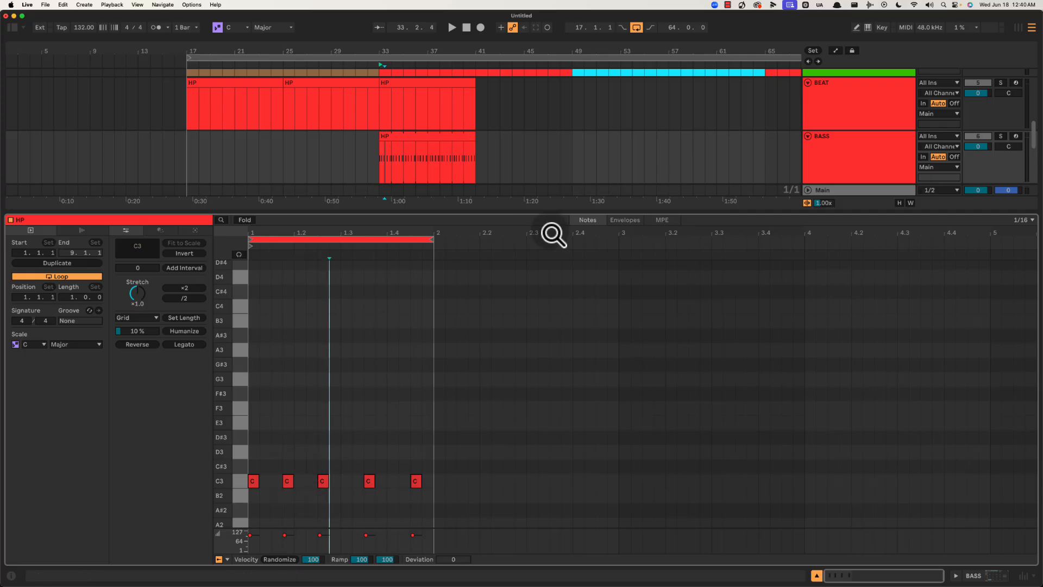
{"action": "key", "text": "super+alt+l"}
Set the arrangement loop to the BASS clip, bars 33 to 41, and play it with the reference.
{"action": "left_click", "coordinate": [423, 341]}
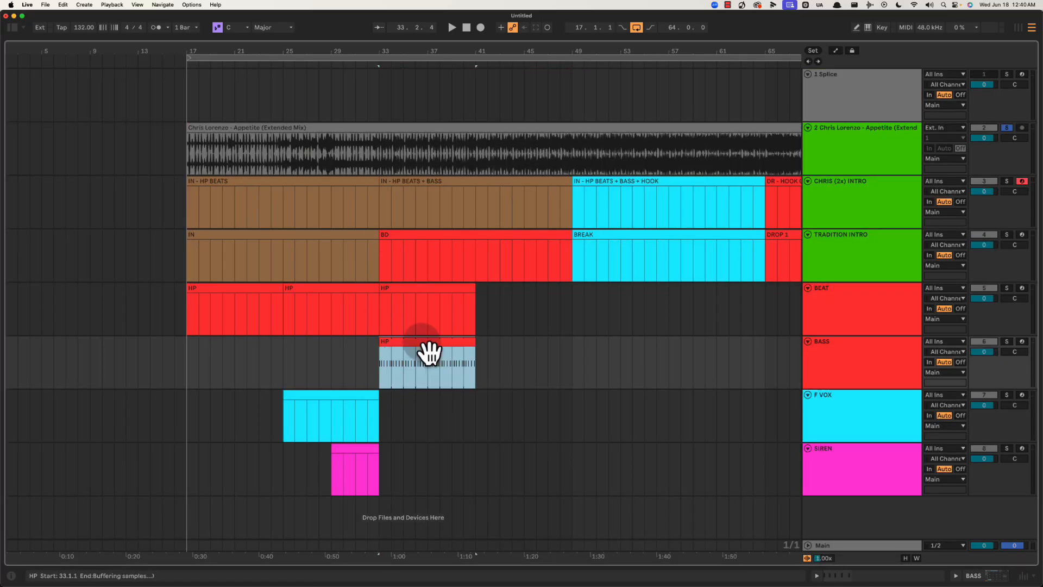
{"action": "key", "text": "super+l"}
{"action": "key", "text": "space"}
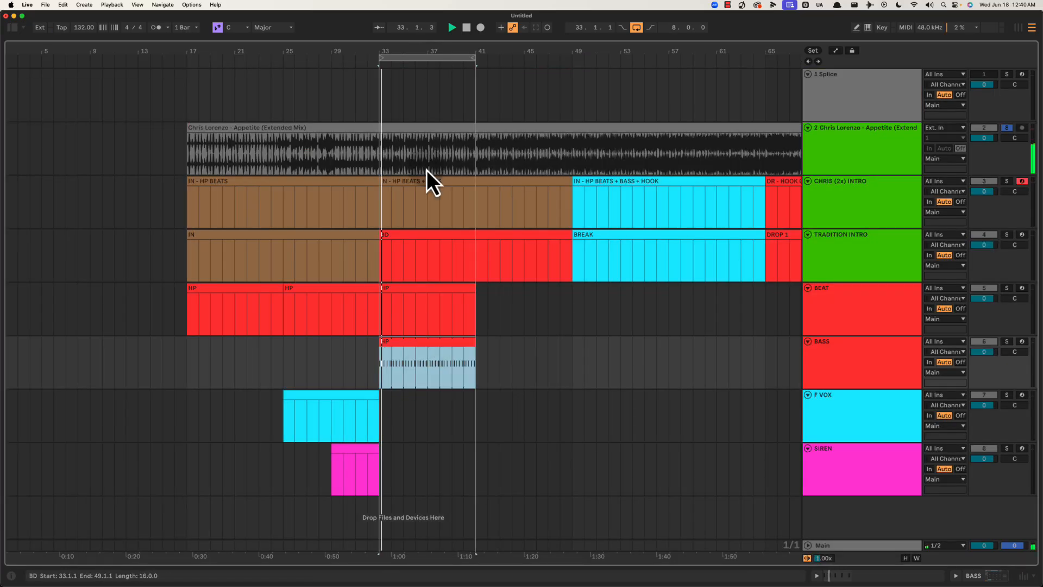
{"action": "left_click_drag", "start_coordinate": [426, 49], "coordinate": [426, 50]}
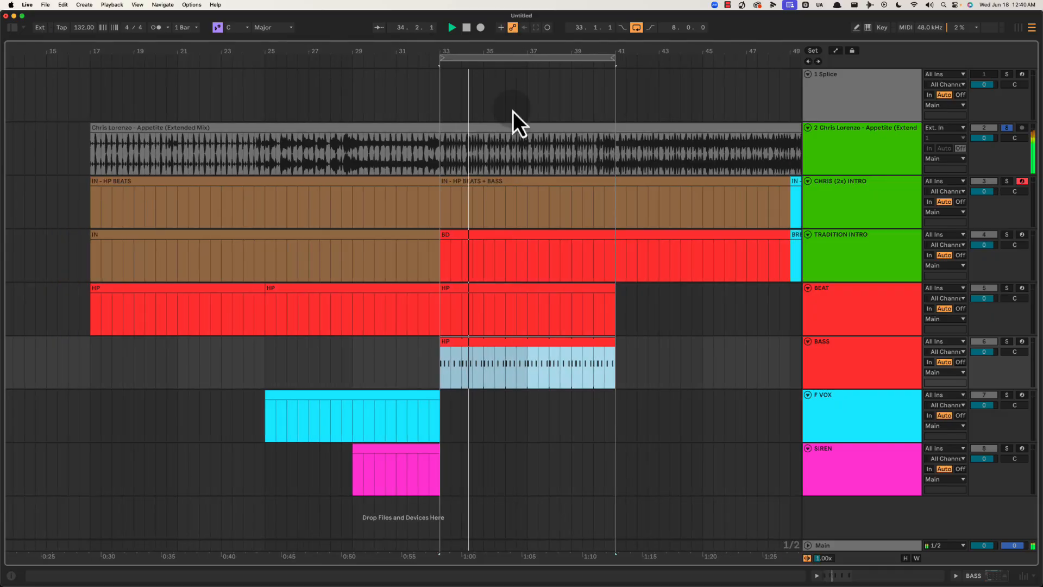
{"action": "key", "text": "space"}
Add a four-bar clip on the SIREN track from bar 33 to 37 and name it SPILLS OUT.
{"action": "left_click_drag", "start_coordinate": [446, 461], "coordinate": [523, 458]}
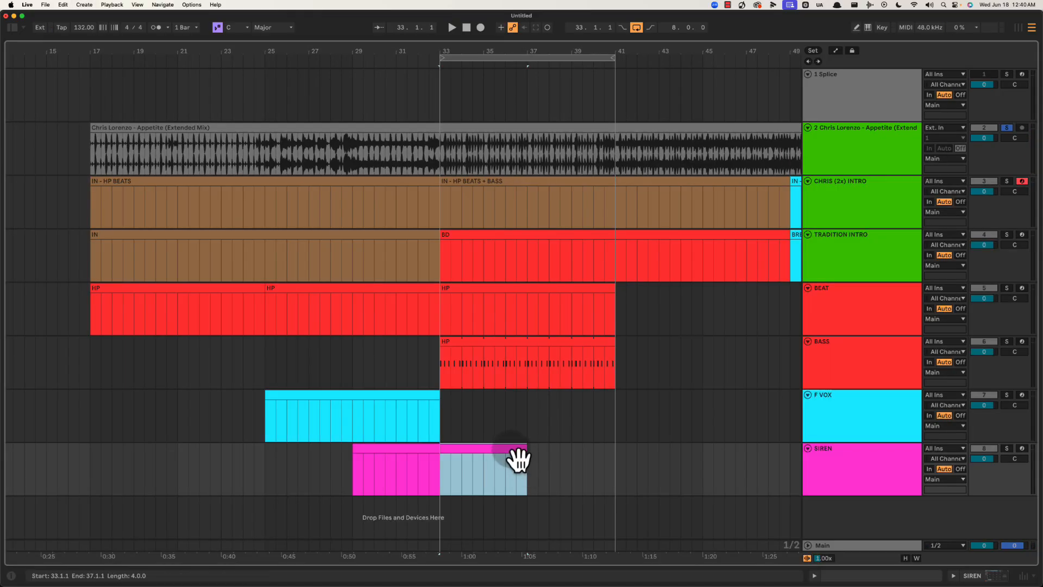
{"action": "key", "text": "super+r"}
{"action": "type", "text": "SPILLS OUT"}
{"action": "key", "text": "Return"}
Play the reference from bar 33 and extend the arrangement loop to bar 49.
{"action": "key", "text": "space"}
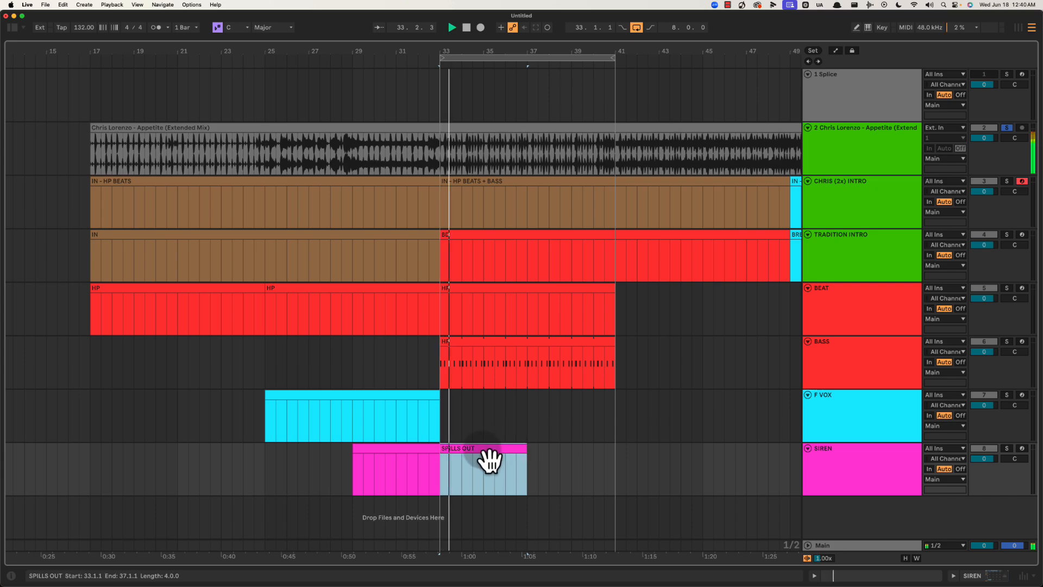
{"action": "scroll", "coordinate": [543, 428], "scroll_direction": "right", "scroll_amount": 3}
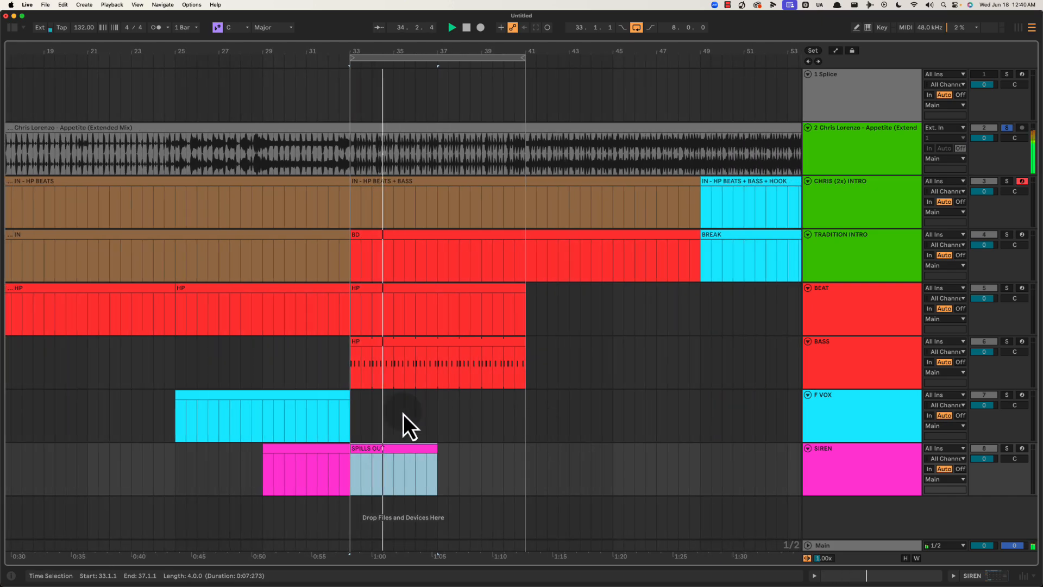
{"action": "left_click_drag", "start_coordinate": [429, 55], "coordinate": [365, 51]}
{"action": "left_click_drag", "start_coordinate": [451, 56], "coordinate": [603, 57]}
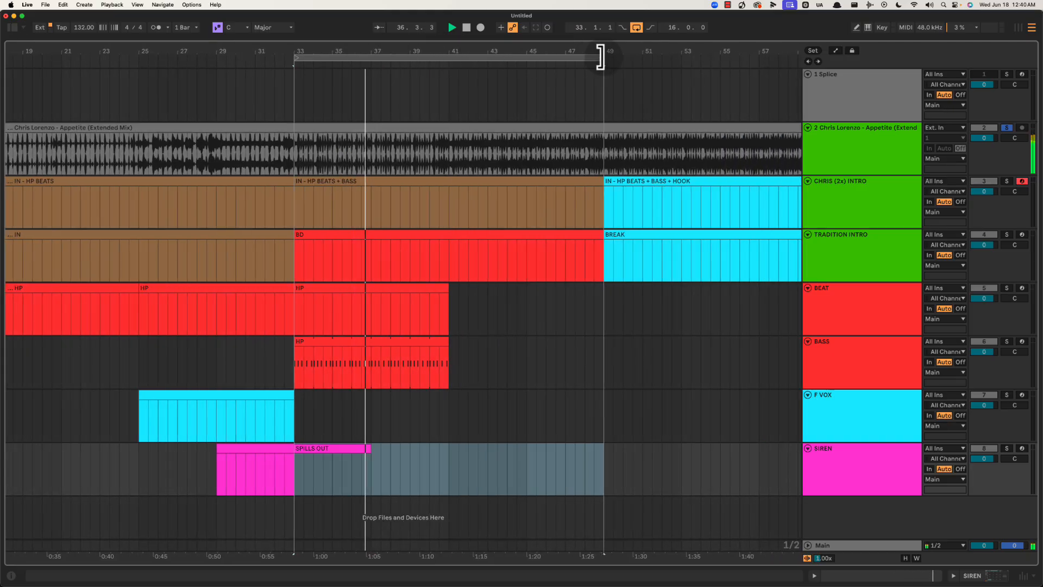
{"action": "key", "text": "space"}
Examine the Appetite waveform's transient around beat 17.2, marking the part that lies just ahead of the grid line.
{"action": "left_click_drag", "start_coordinate": [223, 51], "coordinate": [497, 64]}
{"action": "left_click_drag", "start_coordinate": [181, 46], "coordinate": [426, 48]}
{"action": "left_click_drag", "start_coordinate": [427, 145], "coordinate": [414, 145]}
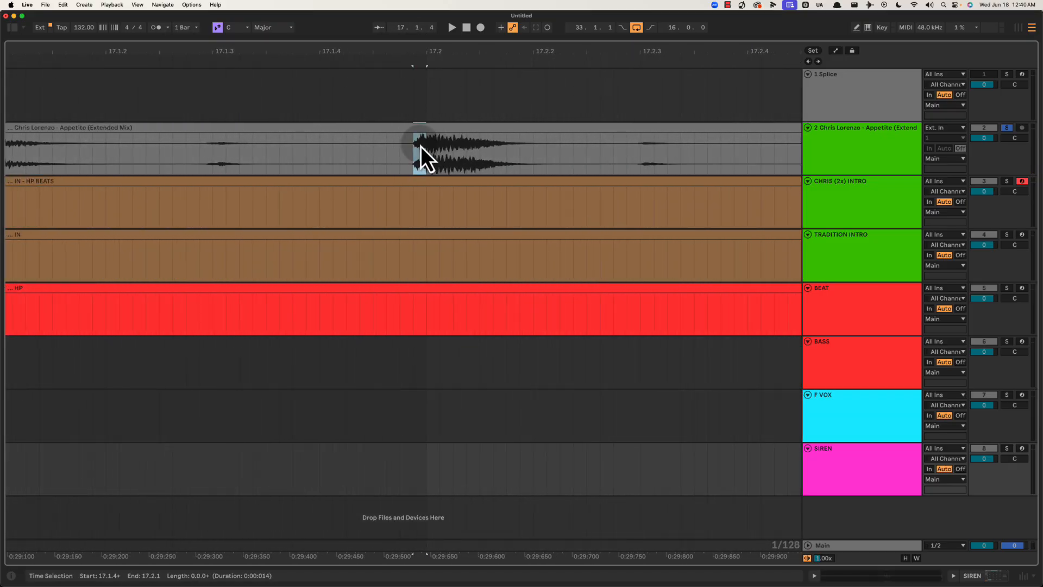
{"action": "left_click", "coordinate": [427, 147]}
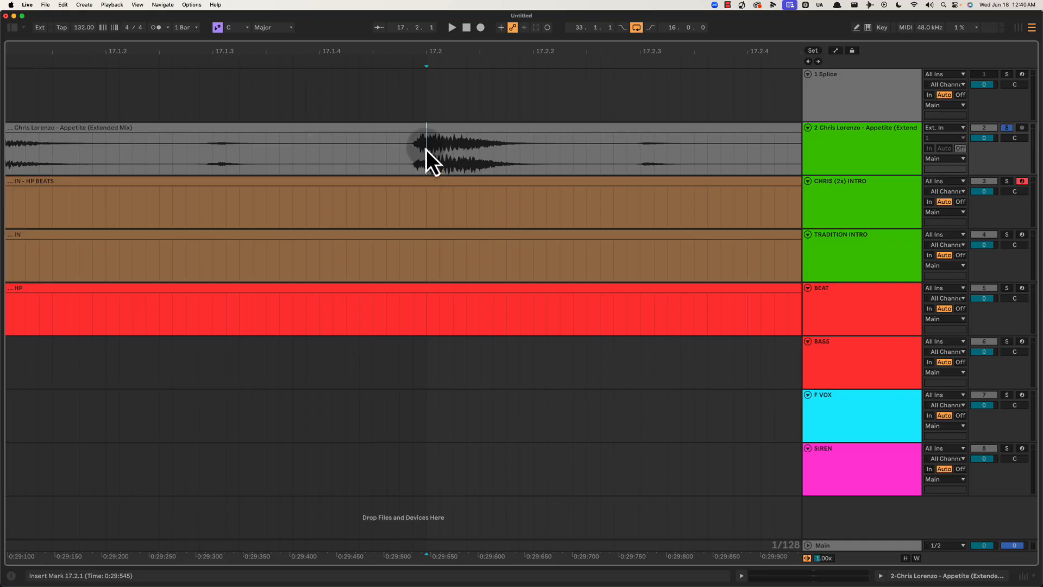
{"action": "left_click_drag", "start_coordinate": [426, 148], "coordinate": [414, 148]}
{"action": "left_click", "coordinate": [427, 148]}
{"action": "left_click_drag", "start_coordinate": [421, 153], "coordinate": [424, 156]}
{"action": "left_click", "coordinate": [401, 153]}
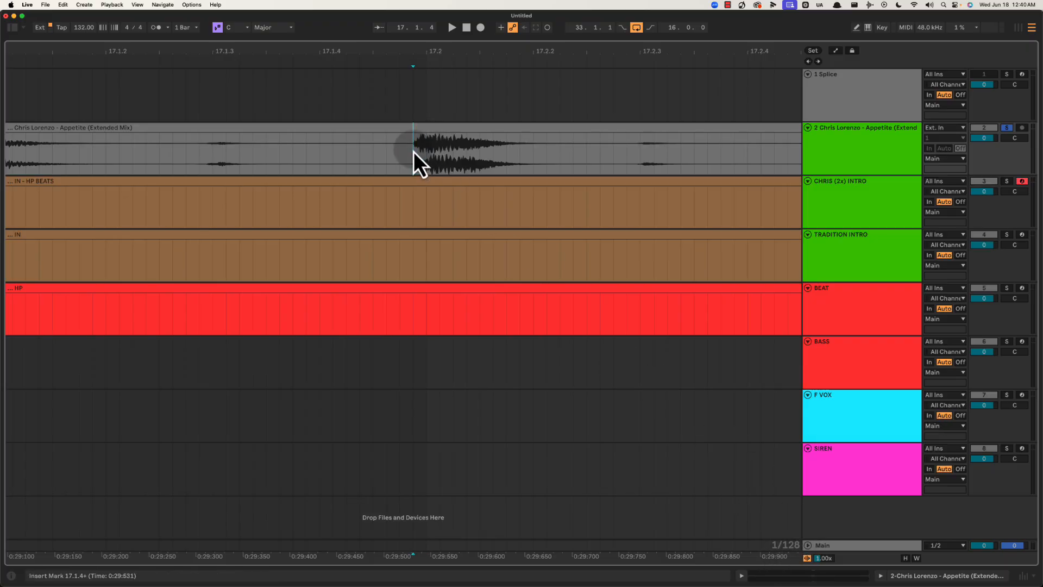
{"action": "left_click_drag", "start_coordinate": [412, 152], "coordinate": [426, 151]}
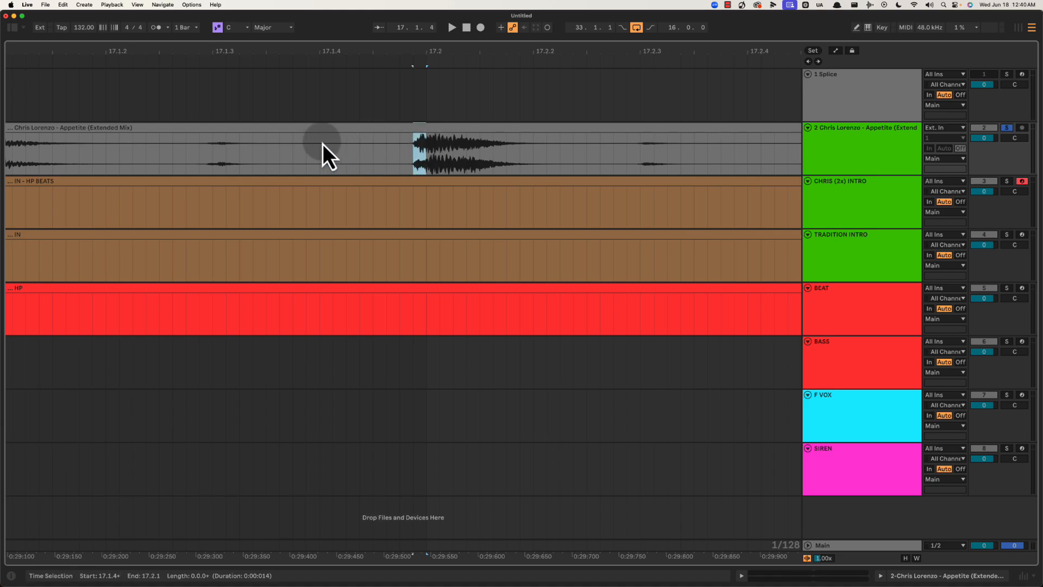
Try to cut away the early part of the transient before 17.2 in the Appetite clip and play the cut.
{"action": "left_click_drag", "start_coordinate": [322, 145], "coordinate": [426, 148]}
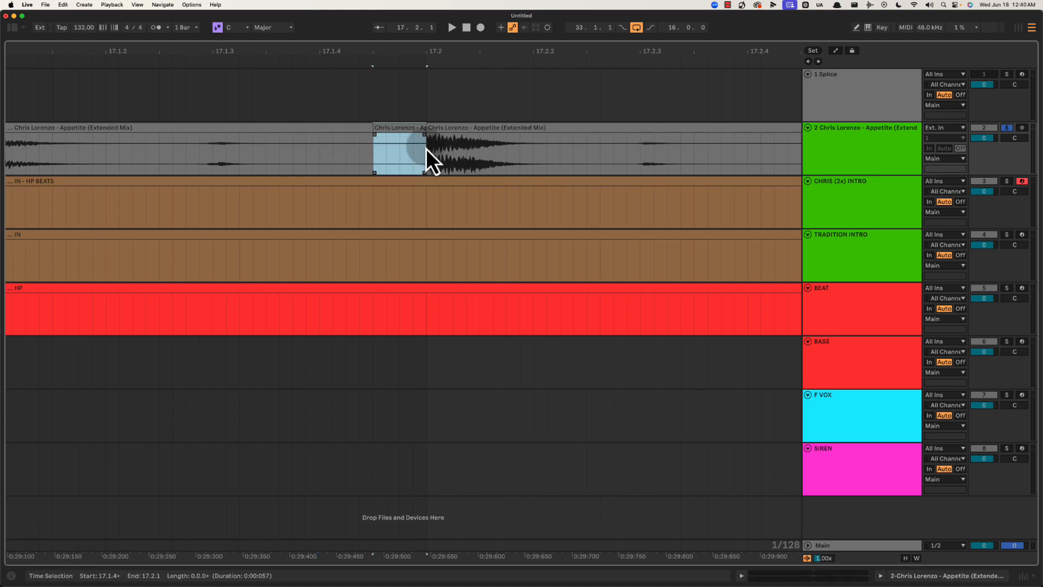
{"action": "left_click_drag", "start_coordinate": [295, 54], "coordinate": [298, 44]}
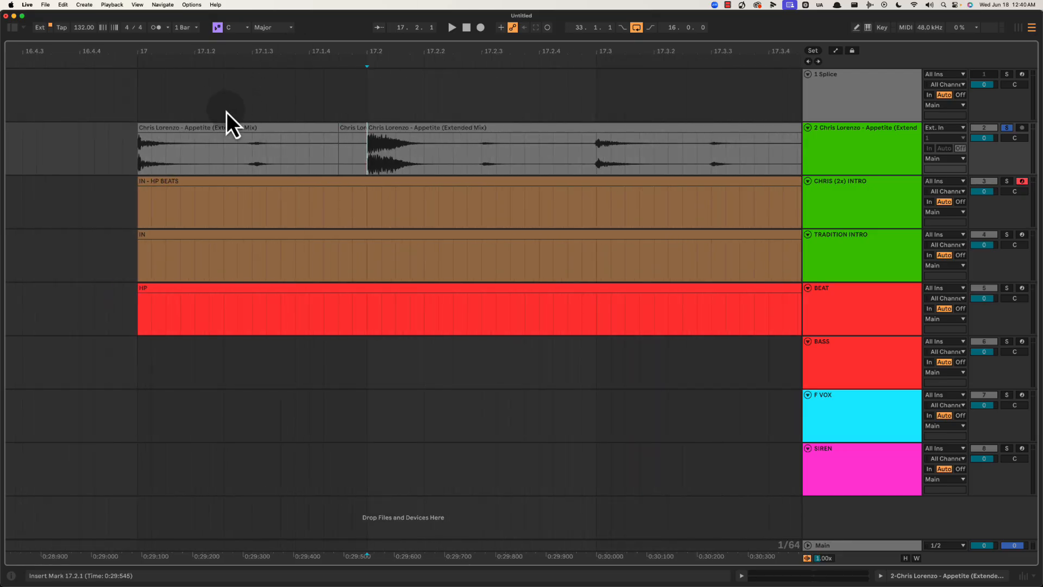
{"action": "left_click", "coordinate": [224, 129]}
{"action": "key", "text": "space"}
{"action": "key", "text": "space"}
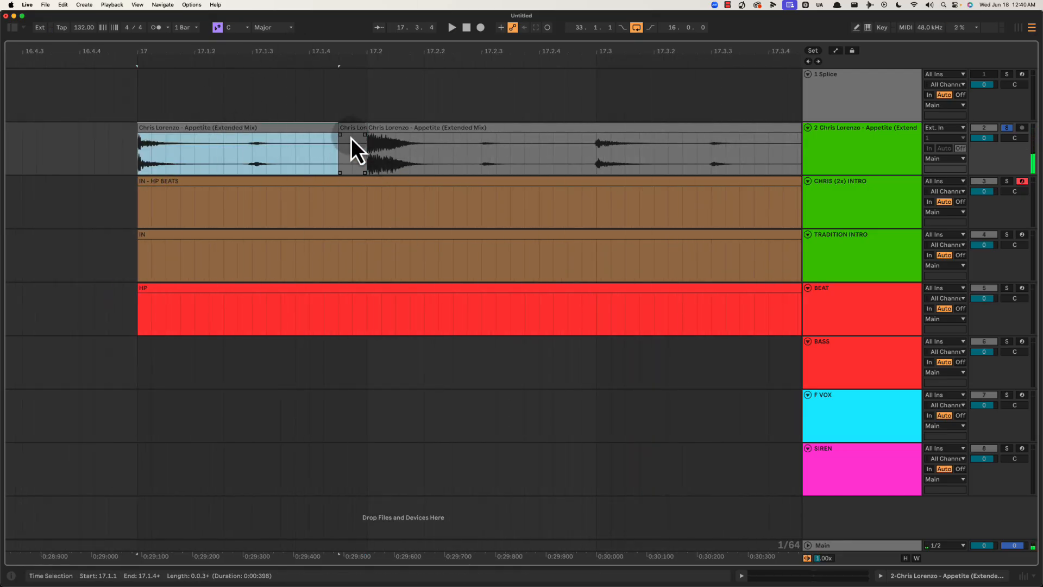
Restore the Appetite clip as one piece starting at 17.1.1 and play it from there.
{"action": "left_click", "coordinate": [371, 129]}
{"action": "left_click_drag", "start_coordinate": [371, 128], "coordinate": [136, 136]}
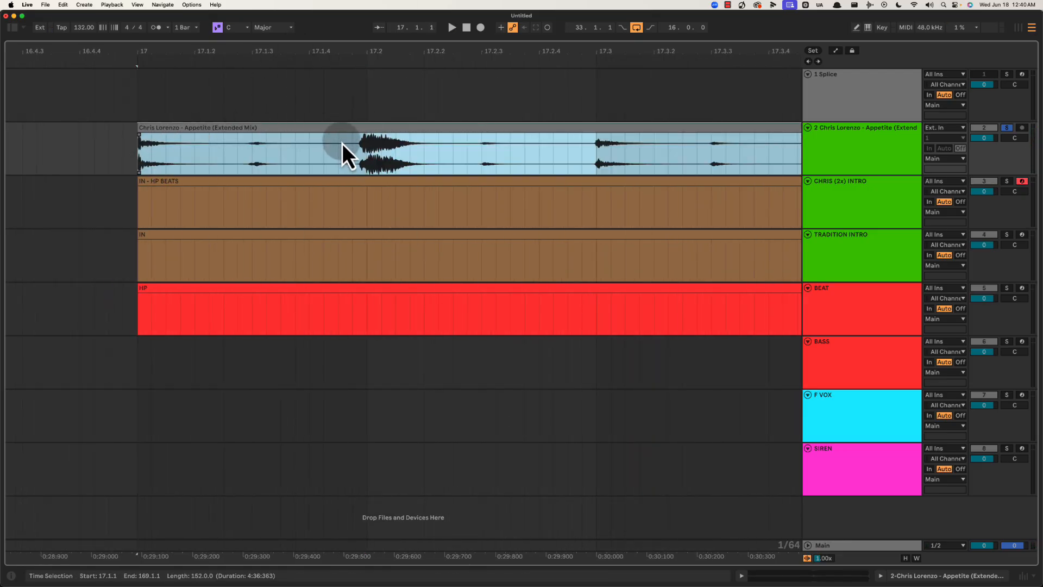
{"action": "left_click_drag", "start_coordinate": [369, 148], "coordinate": [354, 150]}
{"action": "left_click", "coordinate": [208, 129]}
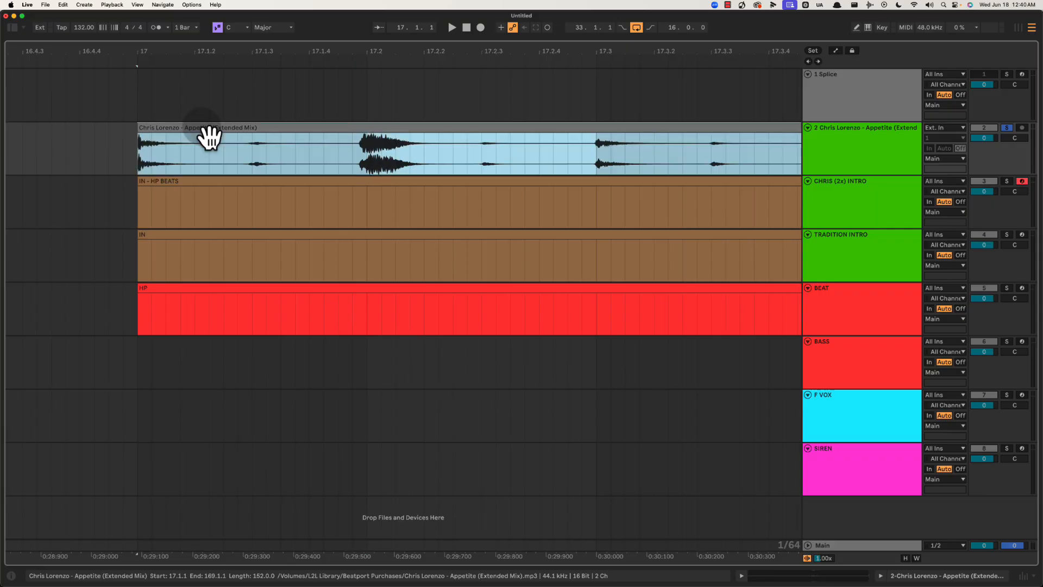
{"action": "key", "text": "space"}
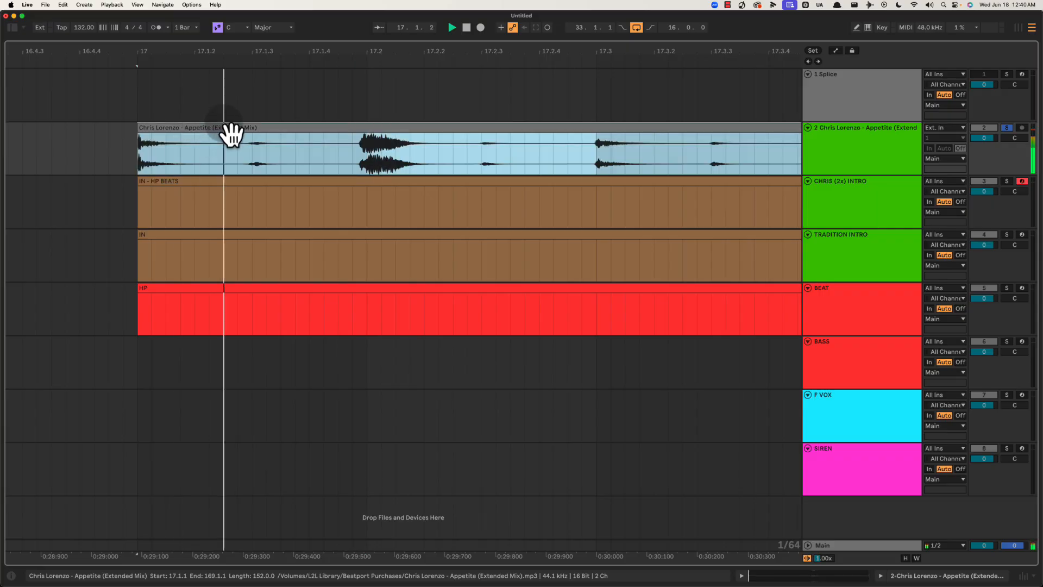
Compare the Appetite waveform around its opening bars with the stretch from bar 41 to 47.
{"action": "left_click_drag", "start_coordinate": [401, 51], "coordinate": [239, 50]}
{"action": "left_click_drag", "start_coordinate": [208, 148], "coordinate": [262, 140]}
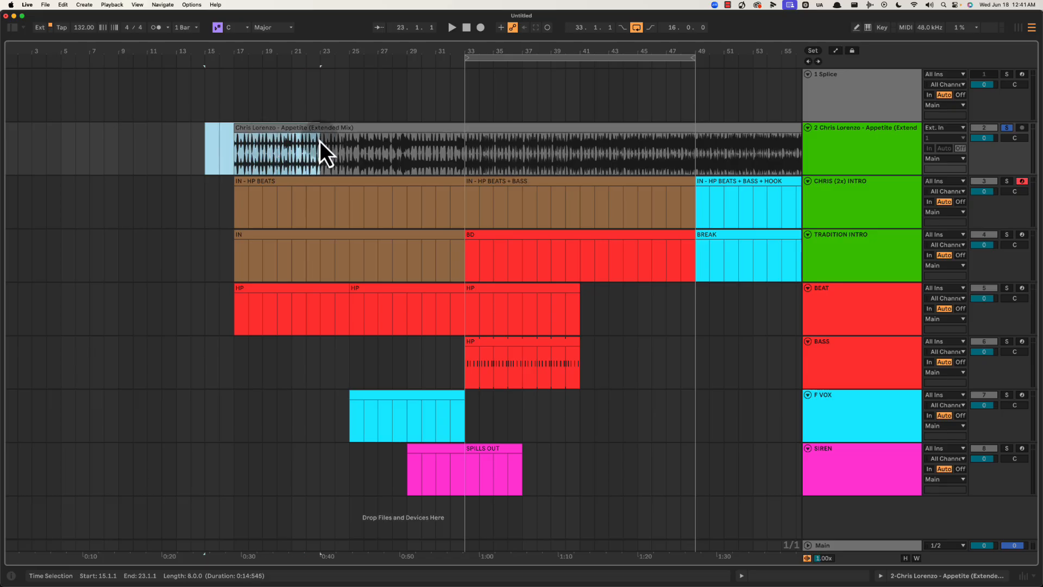
{"action": "left_click_drag", "start_coordinate": [581, 143], "coordinate": [673, 151]}
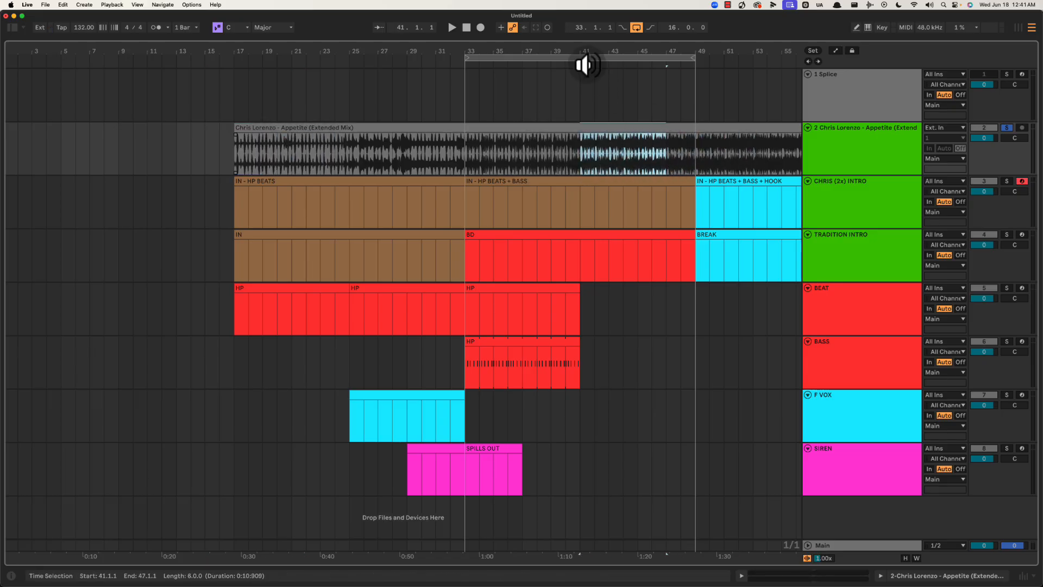
{"action": "left_click_drag", "start_coordinate": [551, 51], "coordinate": [552, 54]}
Select the BASS clip and play from bar 33 to compare its note pattern with the reference waveform.
{"action": "left_click", "coordinate": [410, 350]}
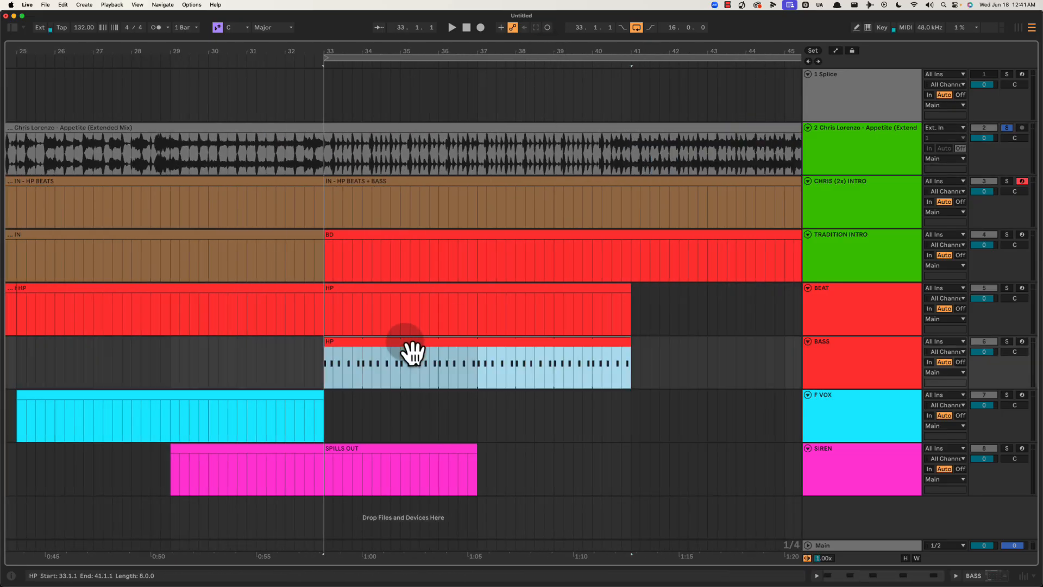
{"action": "left_click", "coordinate": [407, 374]}
{"action": "left_click_drag", "start_coordinate": [474, 51], "coordinate": [474, 54]}
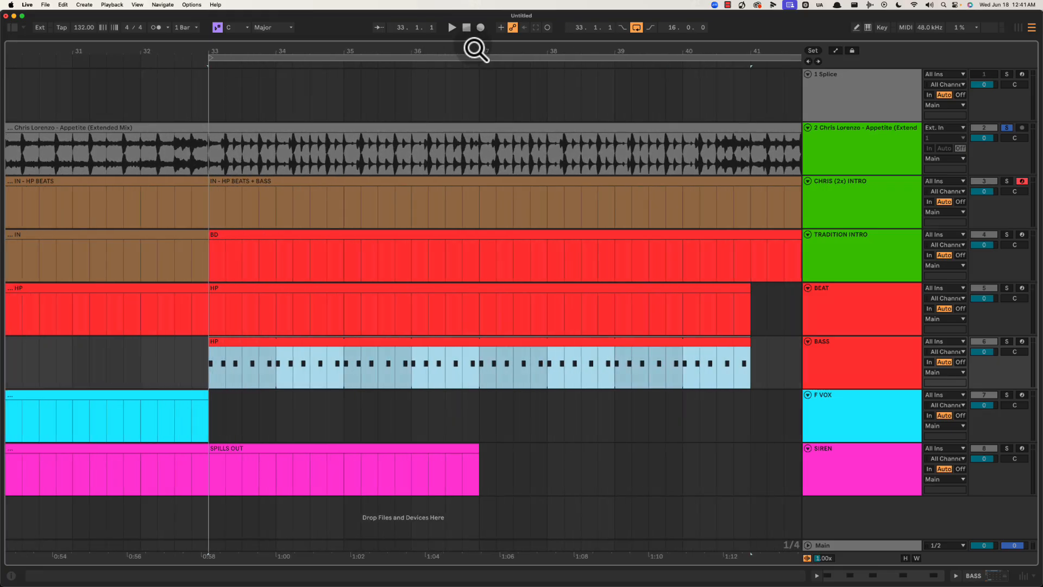
{"action": "key", "text": "space"}
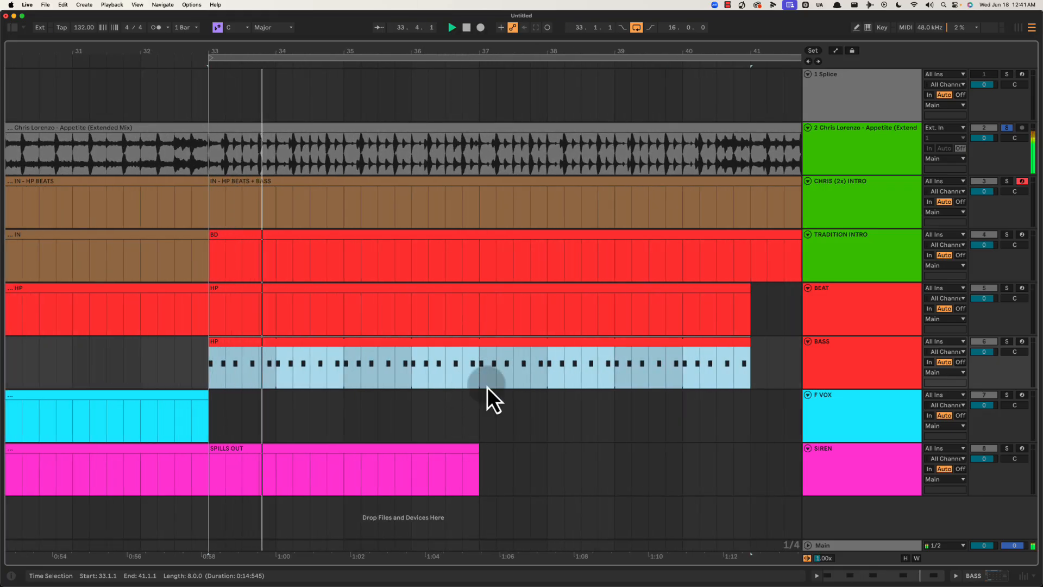
{"action": "left_click_drag", "start_coordinate": [554, 51], "coordinate": [435, 56]}
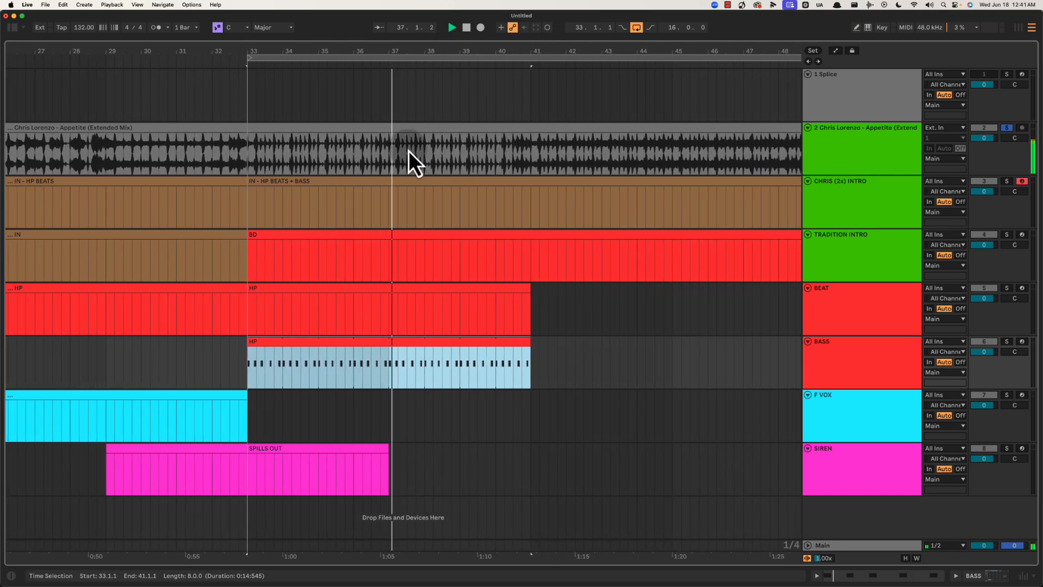
Stop playback and add a new audio track directly below the BASS track.
{"action": "left_click", "coordinate": [372, 254]}
{"action": "key", "text": "space"}
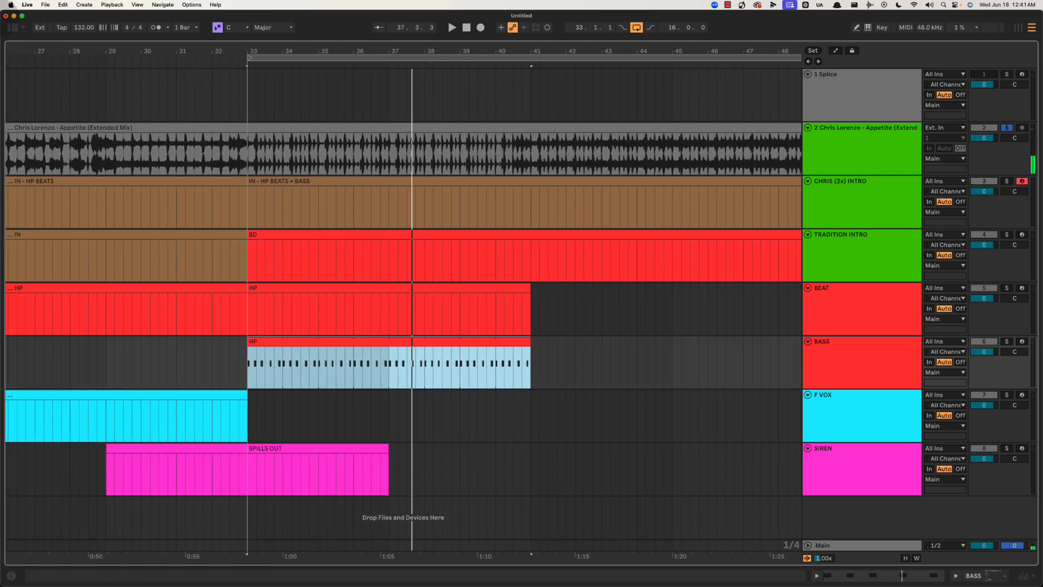
{"action": "left_click", "coordinate": [12, 28]}
{"action": "left_click_drag", "start_coordinate": [632, 196], "coordinate": [862, 361]}
{"action": "left_click", "coordinate": [539, 374]}
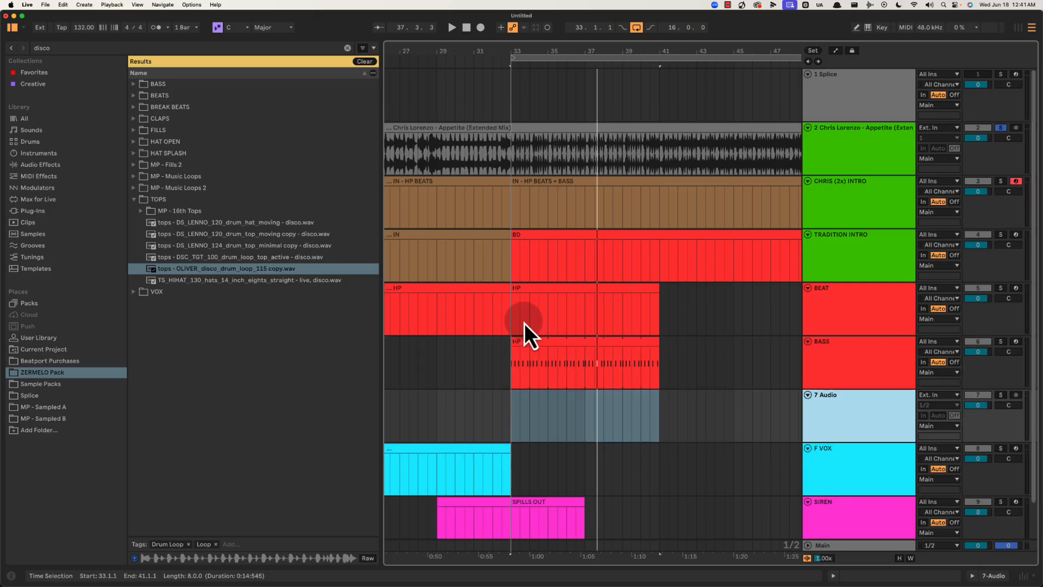
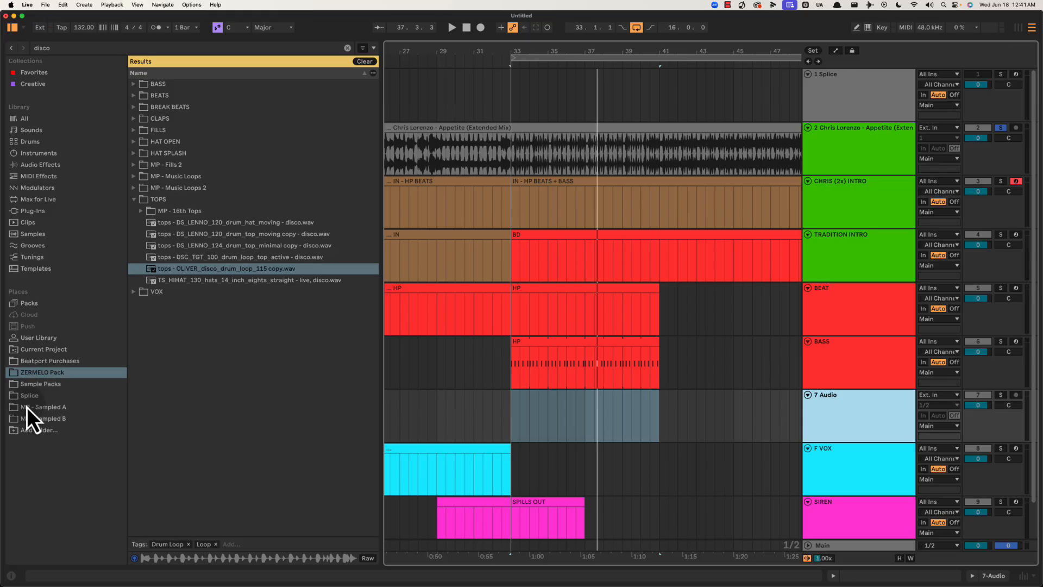
Replay Appetite briefly from bar 33 and search the Sample Packs folder for "Em bass".
{"action": "left_click", "coordinate": [45, 386]}
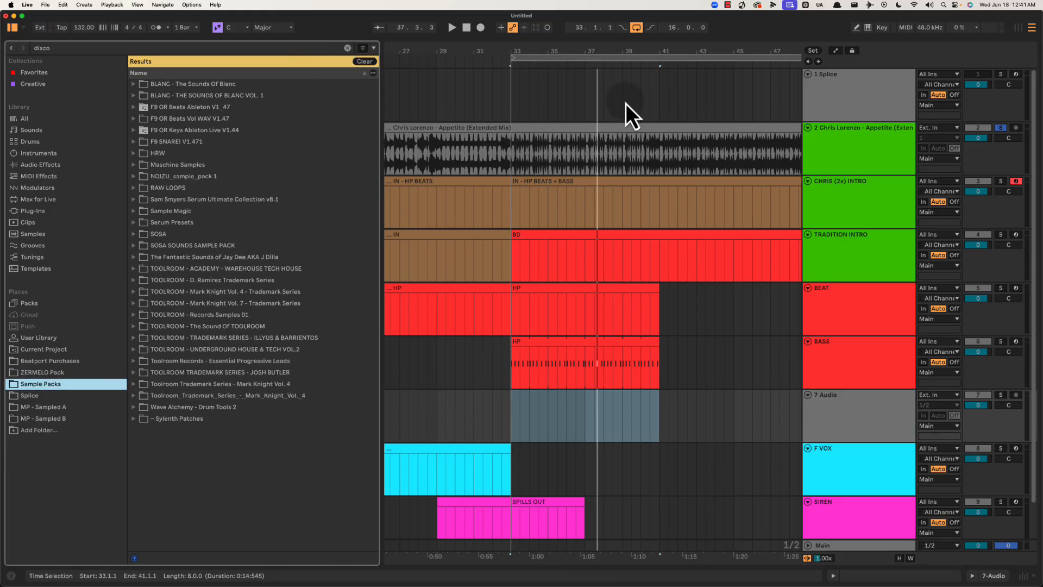
{"action": "left_click", "coordinate": [512, 152]}
{"action": "key", "text": "space"}
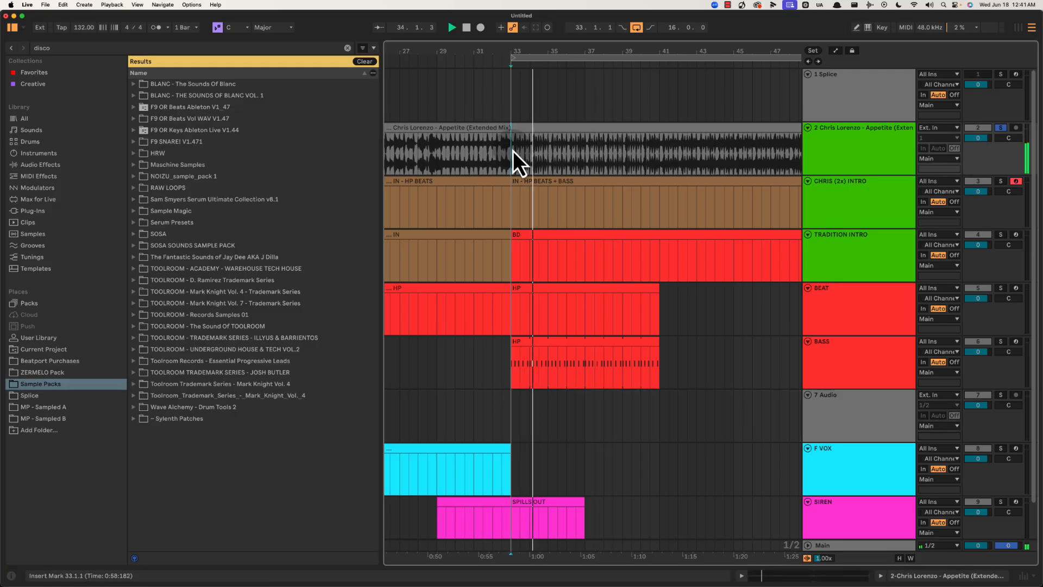
{"action": "key", "text": "space"}
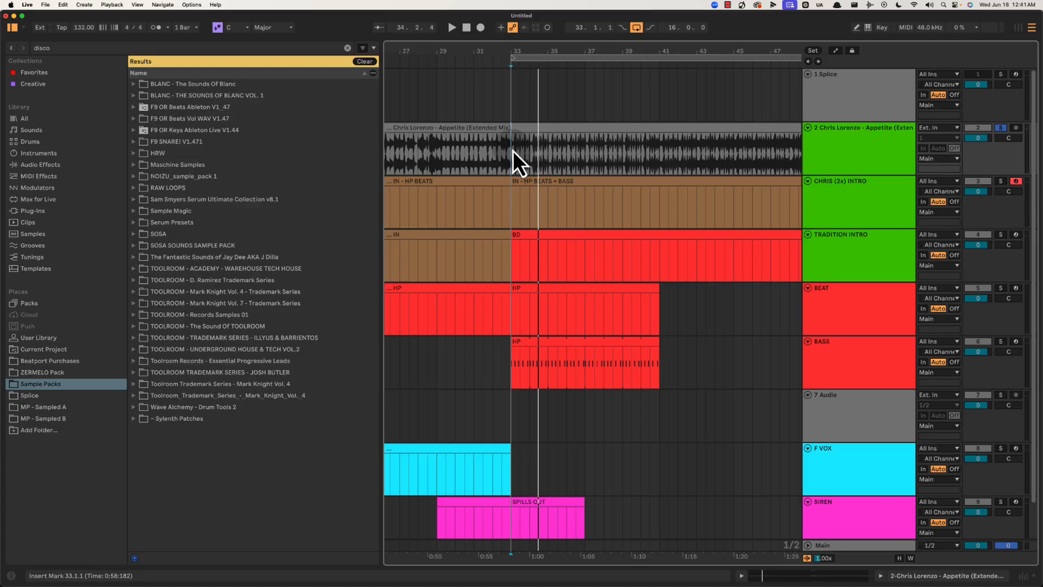
{"action": "left_click", "coordinate": [140, 48]}
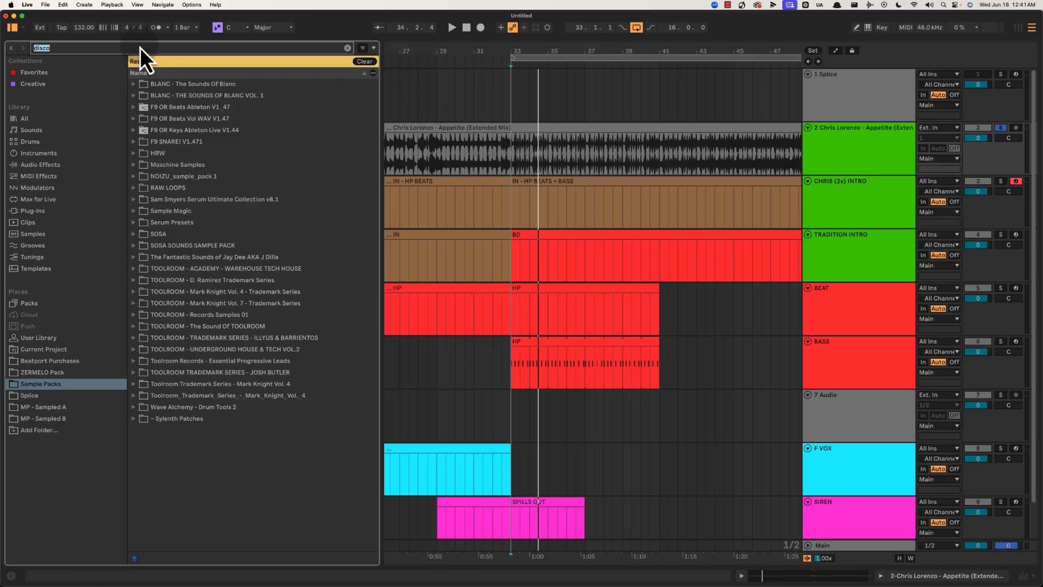
{"action": "type", "text": "Em"}
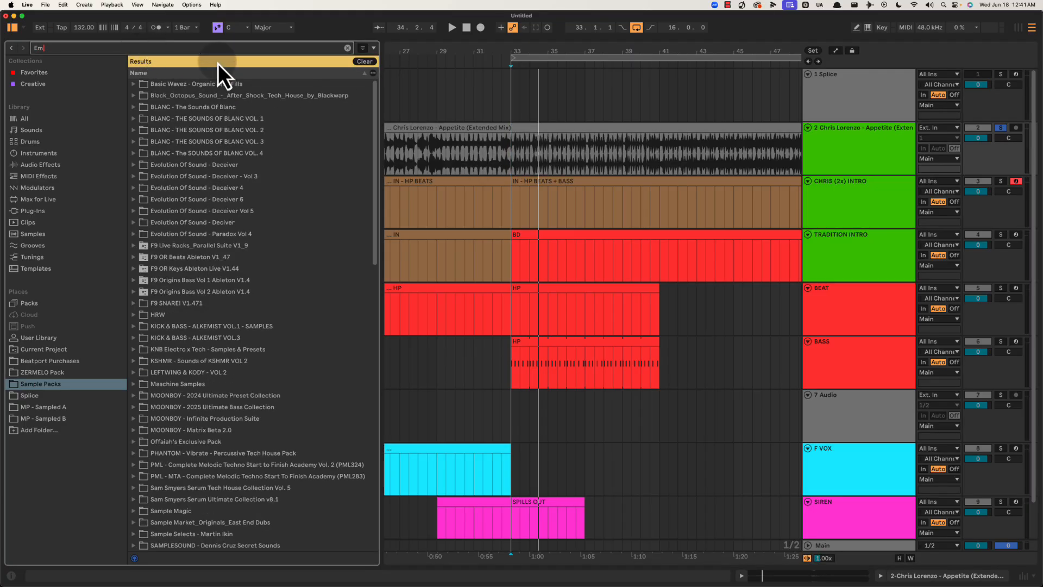
{"action": "type", "text": " bass"}
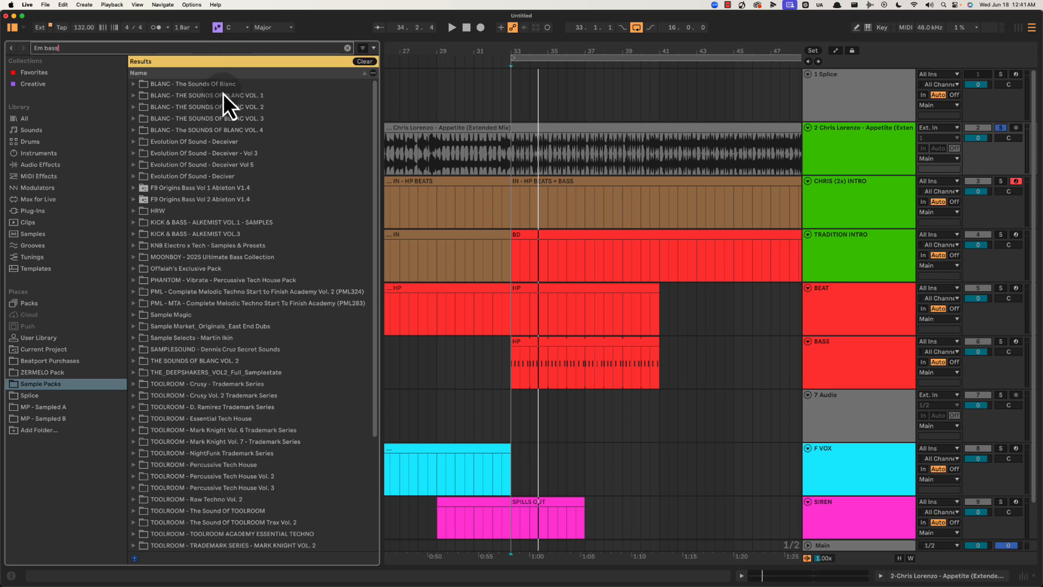
Audition the E minor bass loops in BLANC - THE SOUNDS OF BLANC VOL. 1, from amnesia through boo_bass to drill.
{"action": "left_click", "coordinate": [242, 96]}
{"action": "key", "text": "Right"}
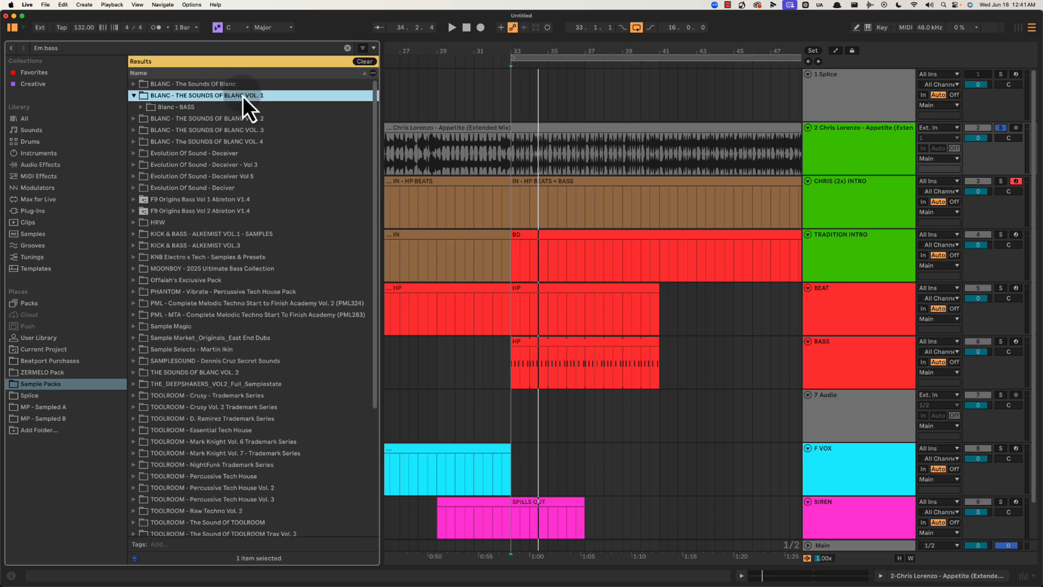
{"action": "key", "text": "Down"}
{"action": "key", "text": "Right"}
{"action": "key", "text": "Down"}
{"action": "key", "text": "Right"}
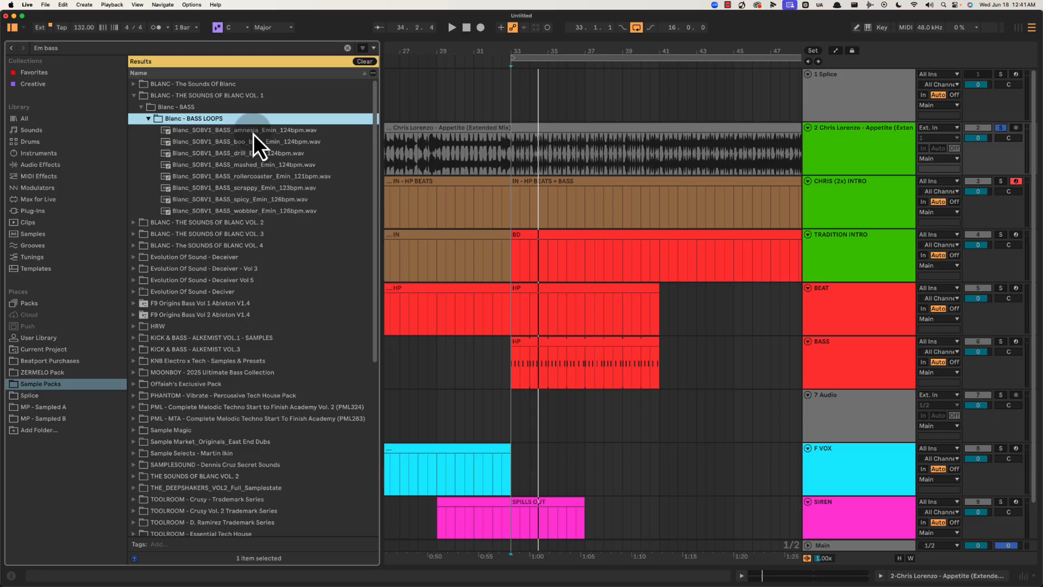
{"action": "key", "text": "Down"}
{"action": "key", "text": "Down"}
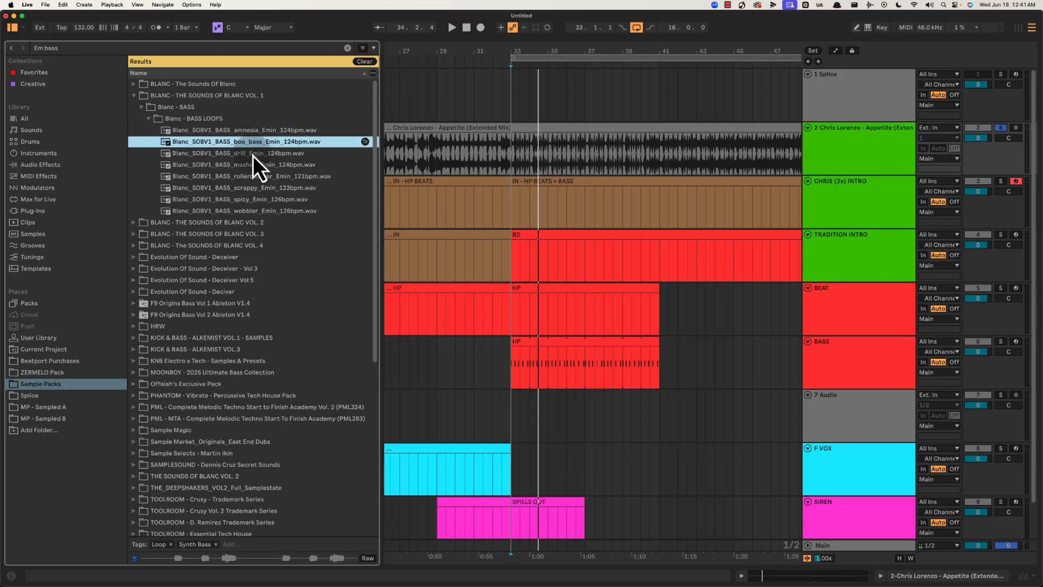
{"action": "key", "text": "Down"}
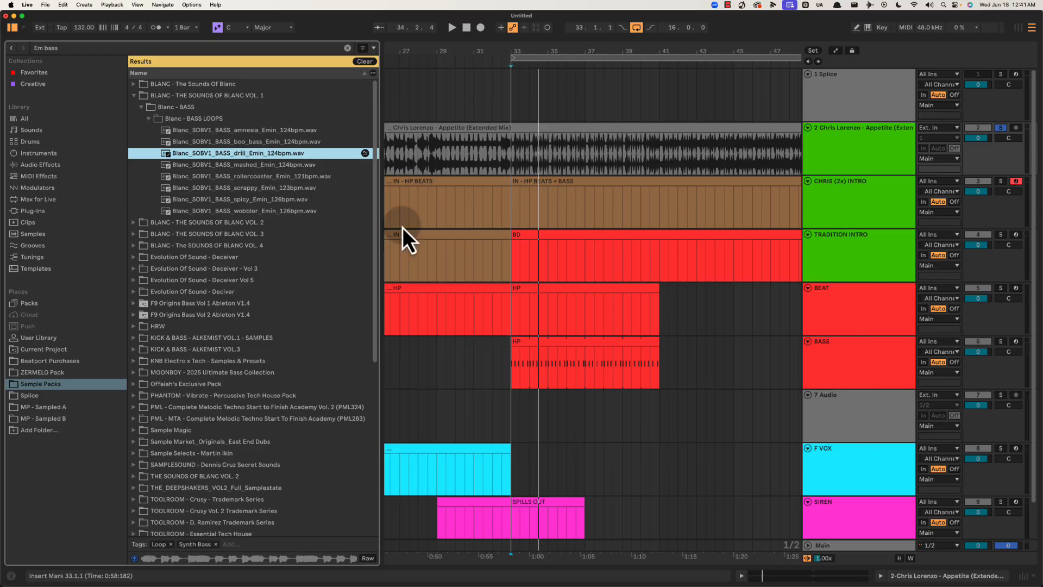
Place the Blanc_SOBV1_BASS_drill_Emin_124bpm loop on the new track at 33.1.1, loop its four bars, and play it soloed.
{"action": "left_click_drag", "start_coordinate": [233, 154], "coordinate": [511, 411]}
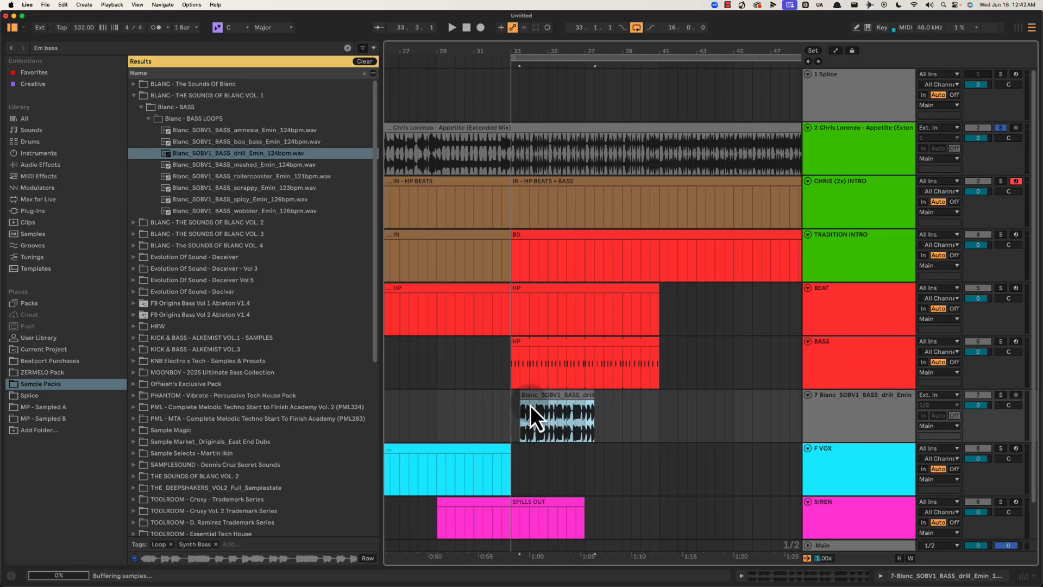
{"action": "key", "text": "super+l"}
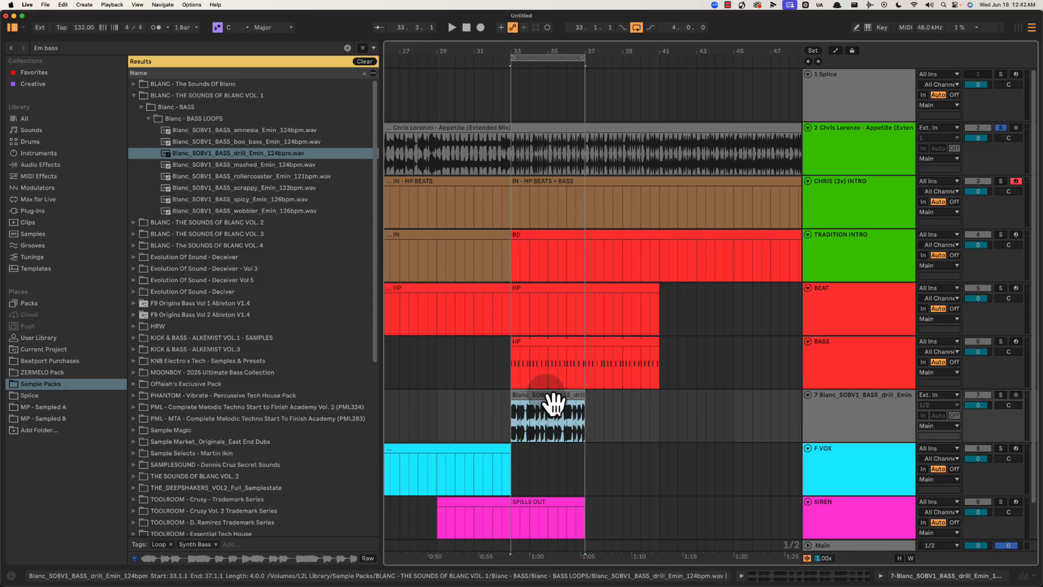
{"action": "left_click", "coordinate": [1000, 394]}
{"action": "key", "text": "space"}
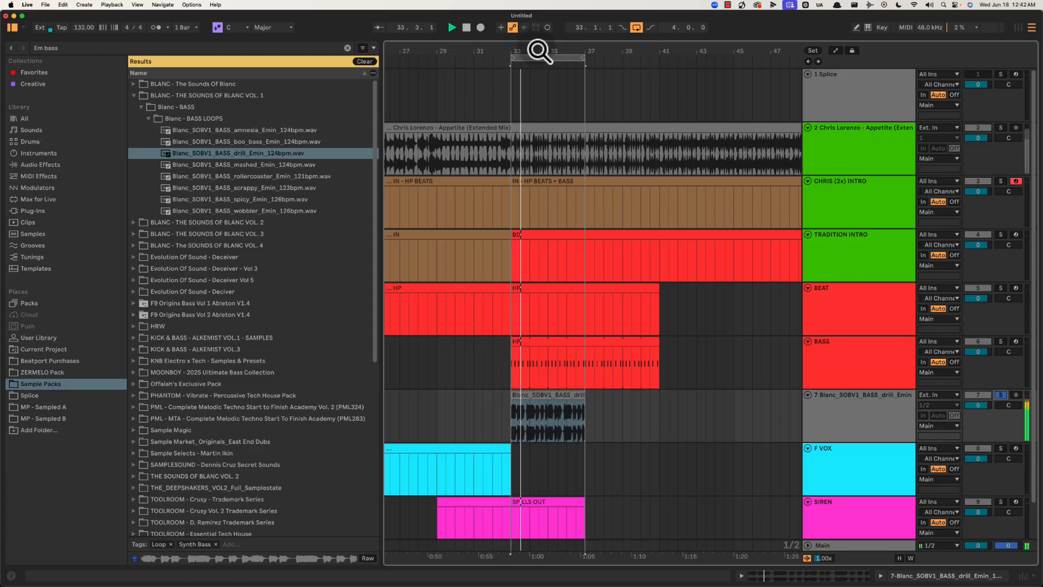
Compare the drill loop's waveform with the BASS note pattern from bar 33 during playback, with the browser hidden.
{"action": "left_click_drag", "start_coordinate": [540, 50], "coordinate": [539, 103]}
{"action": "key", "text": "super+alt+b"}
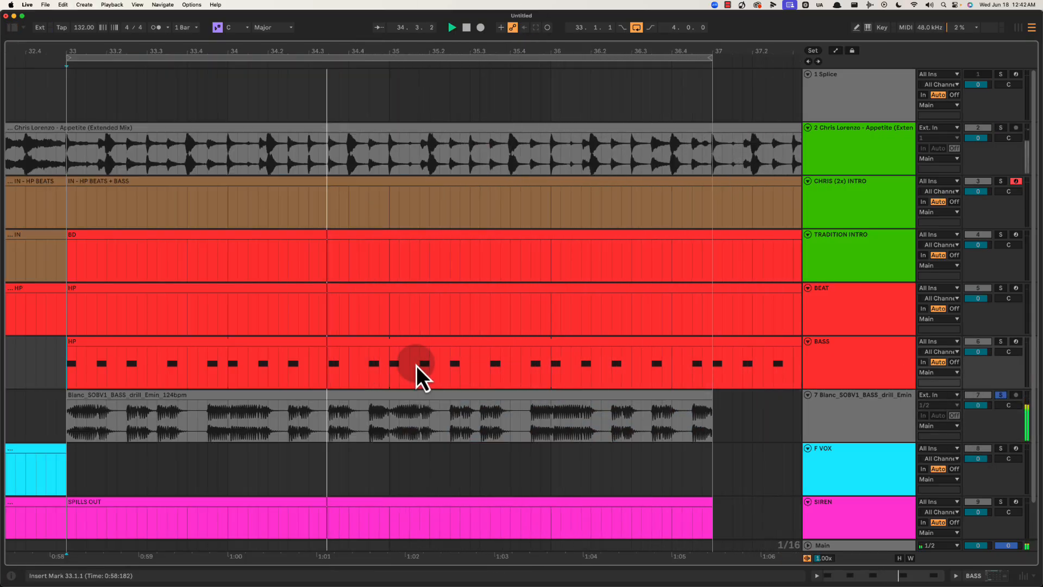
{"action": "left_click_drag", "start_coordinate": [341, 51], "coordinate": [450, 43]}
{"action": "key", "text": "space"}
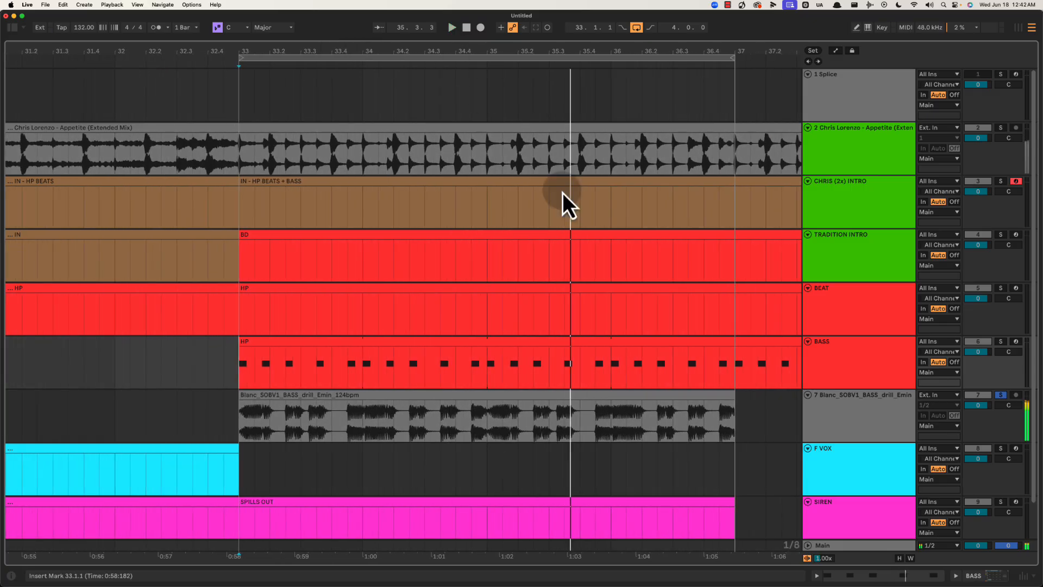
Try to rebuild the BASS rhythm on another audio track with copies of the drill loop's hit at the first five note positions.
{"action": "left_click", "coordinate": [855, 407]}
{"action": "key", "text": "super+t"}
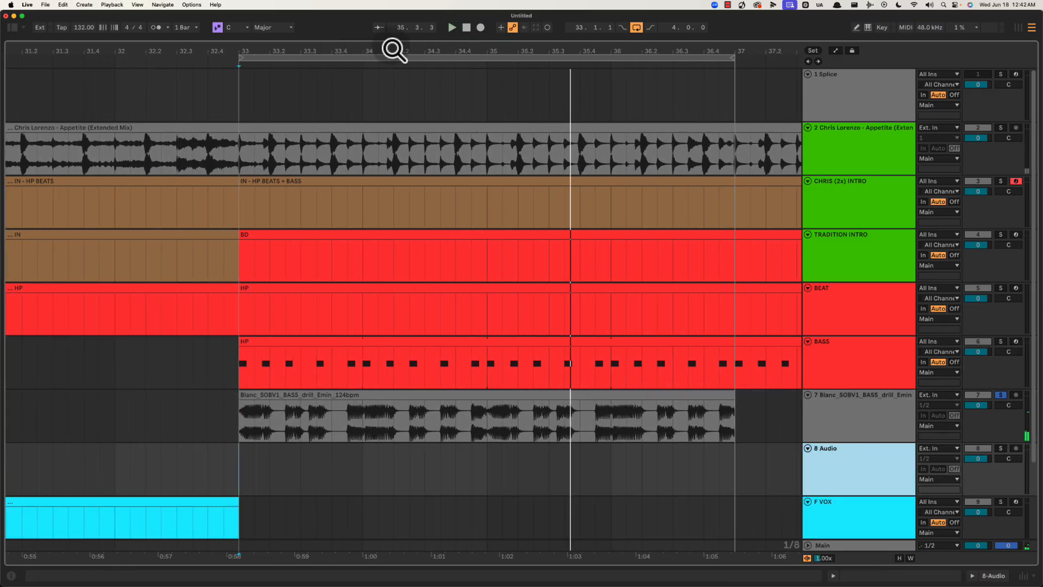
{"action": "left_click_drag", "start_coordinate": [358, 51], "coordinate": [359, 87]}
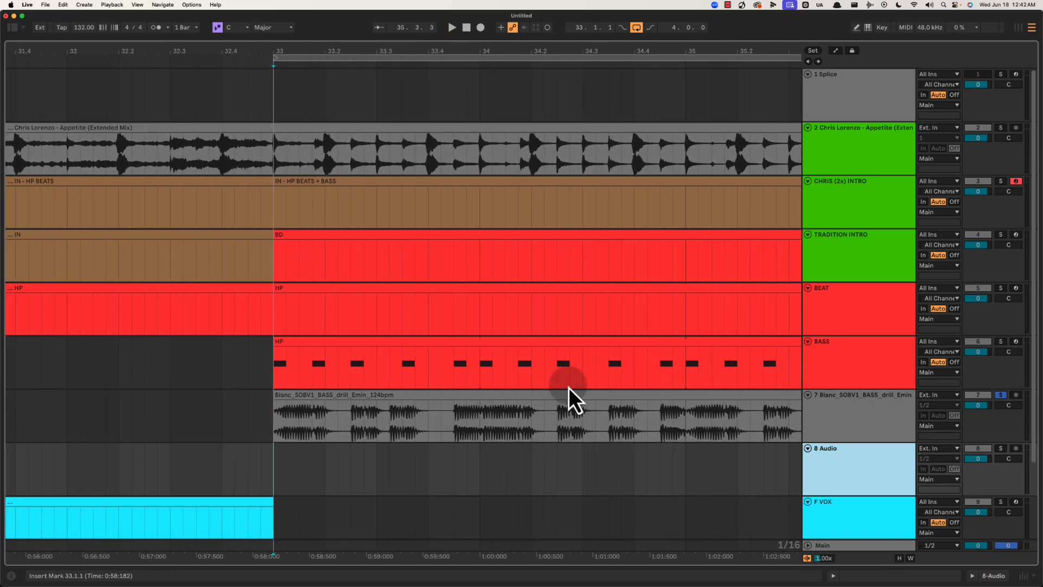
{"action": "left_click_drag", "start_coordinate": [559, 418], "coordinate": [337, 452]}
{"action": "left_click_drag", "start_coordinate": [339, 452], "coordinate": [379, 451]}
{"action": "left_click_drag", "start_coordinate": [380, 451], "coordinate": [424, 452]}
{"action": "left_click_drag", "start_coordinate": [425, 452], "coordinate": [471, 455]}
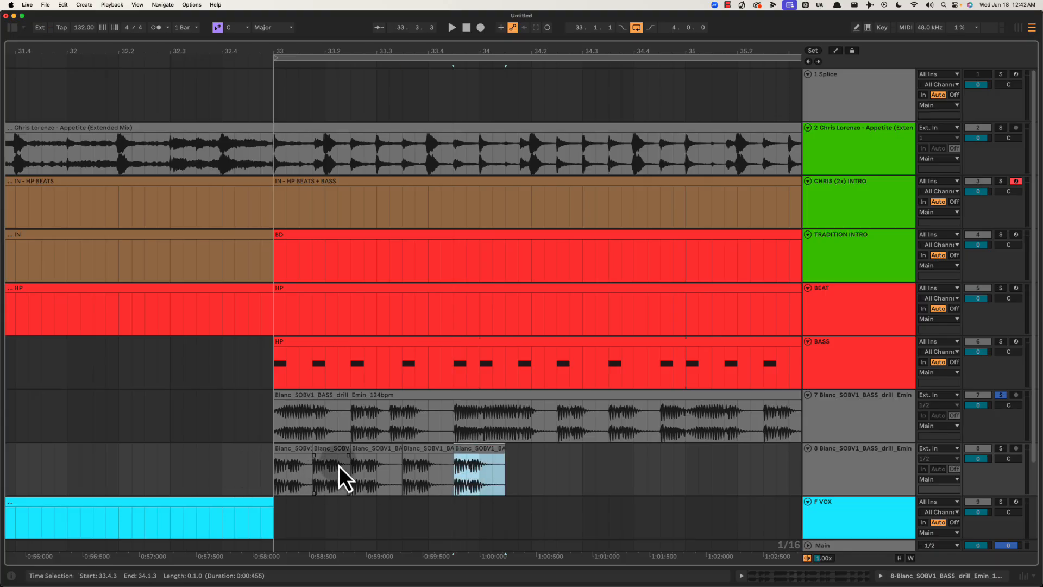
Loop bar 33 over the copied bass hits and play them with their track soloed.
{"action": "left_click_drag", "start_coordinate": [481, 466], "coordinate": [269, 464]}
{"action": "key", "text": "super+l"}
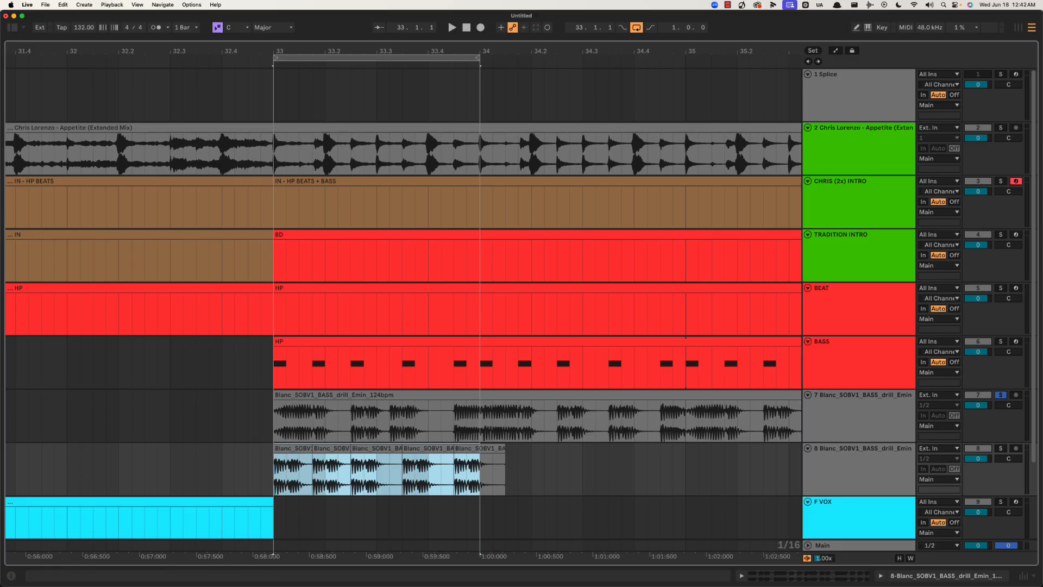
{"action": "left_click", "coordinate": [1001, 448]}
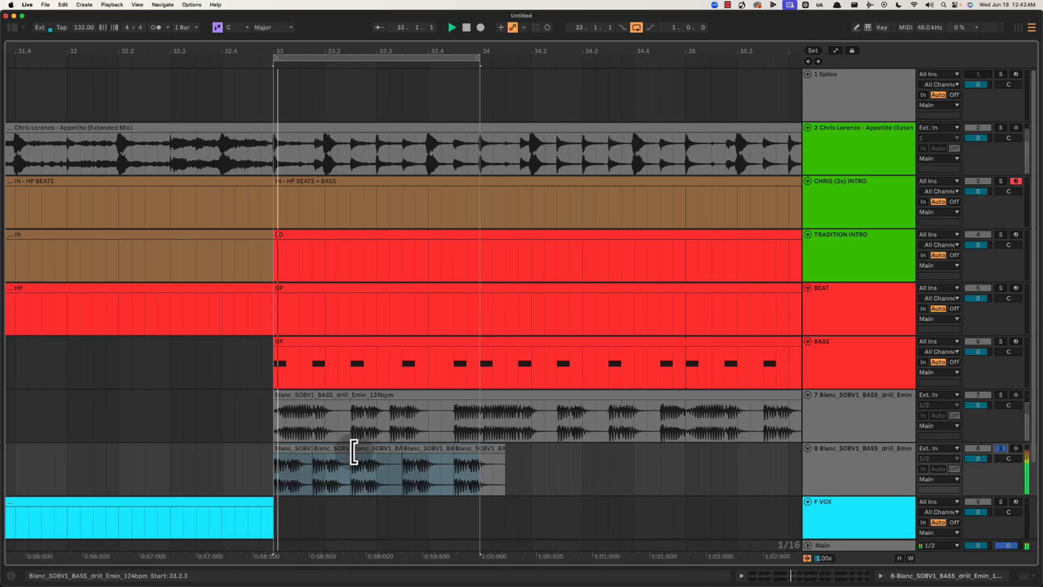
{"action": "key", "text": "space"}
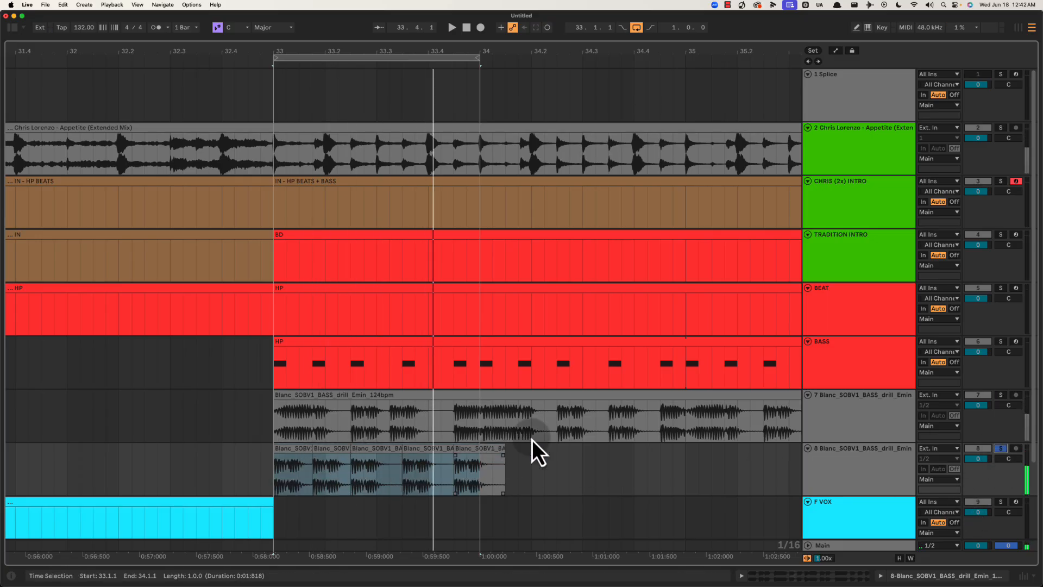
Delete the copied bass hits and remove their audio track.
{"action": "left_click", "coordinate": [307, 466]}
{"action": "left_click_drag", "start_coordinate": [518, 469], "coordinate": [175, 453]}
{"action": "key", "text": "Delete"}
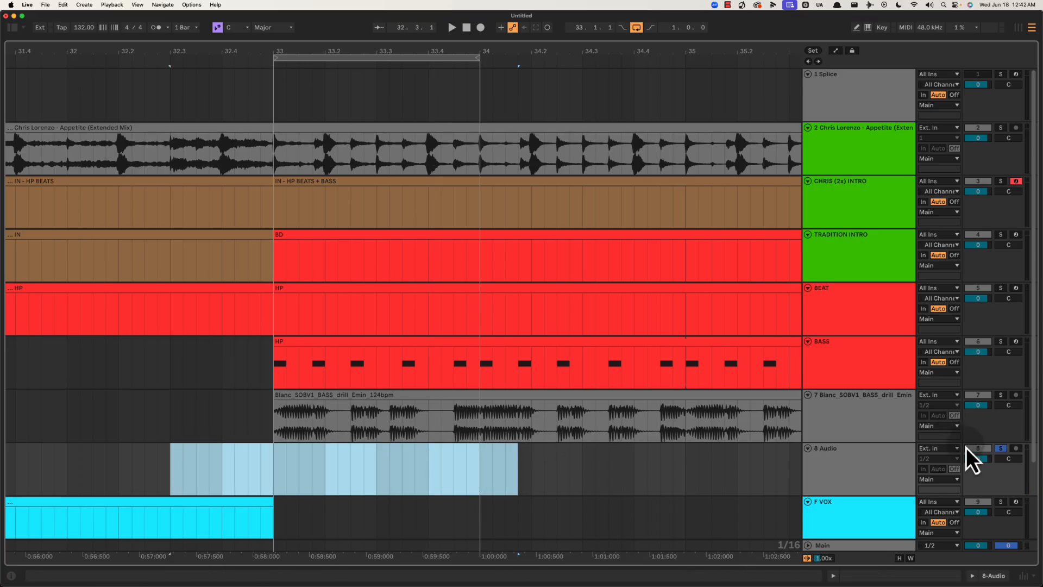
{"action": "left_click", "coordinate": [849, 481]}
{"action": "key", "text": "Delete"}
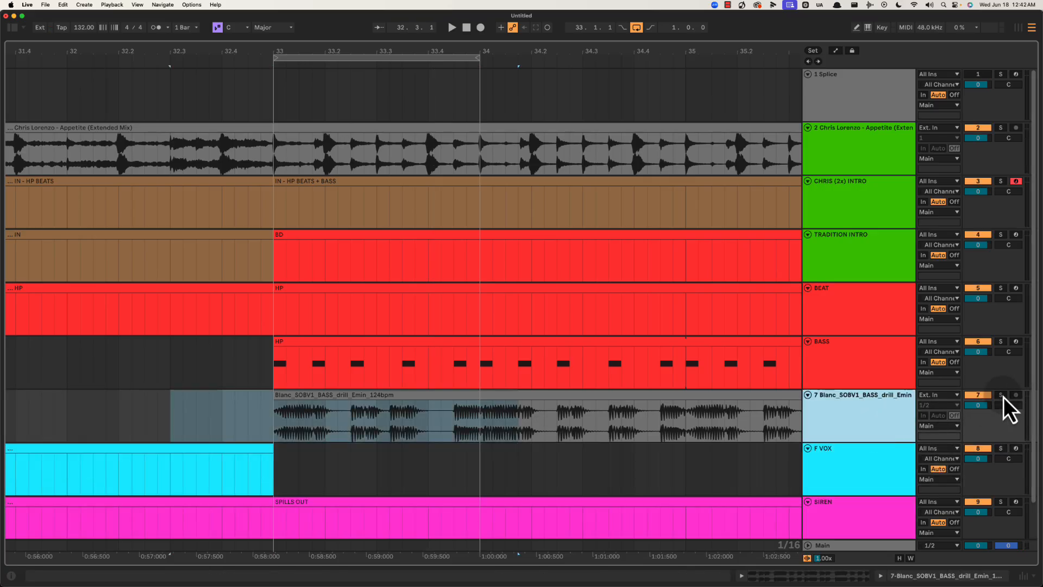
Solo the drill bass track and loop the full four-bar clip from 33.1.1.
{"action": "left_click_drag", "start_coordinate": [591, 51], "coordinate": [564, 22]}
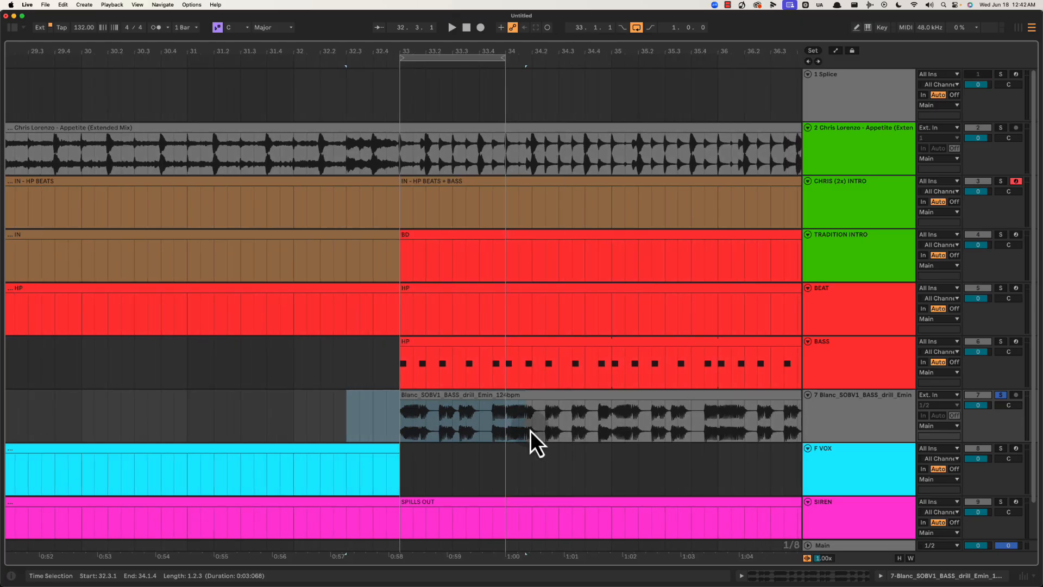
{"action": "left_click", "coordinate": [510, 394]}
{"action": "left_click", "coordinate": [515, 397]}
{"action": "key", "text": "super+l"}
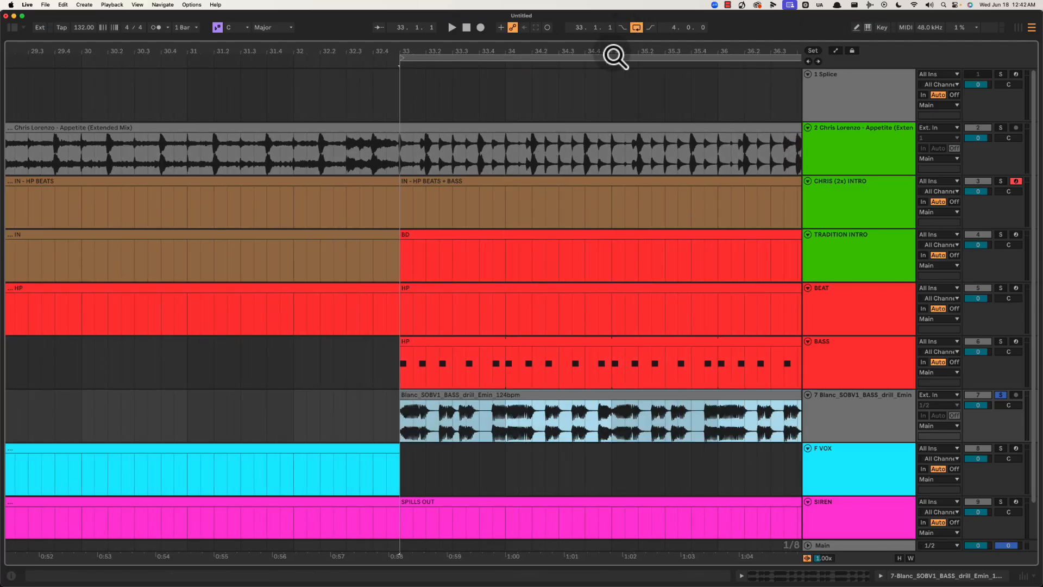
{"action": "left_click_drag", "start_coordinate": [616, 56], "coordinate": [556, 55]}
Find Erosion among the Favorites and add it to the drill bass track.
{"action": "left_click", "coordinate": [807, 402]}
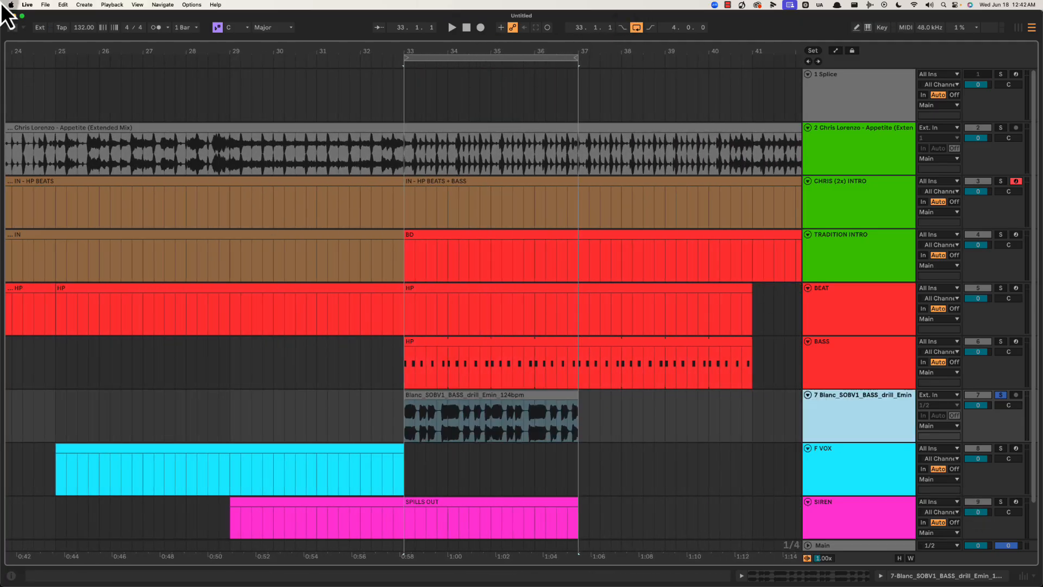
{"action": "left_click", "coordinate": [15, 31]}
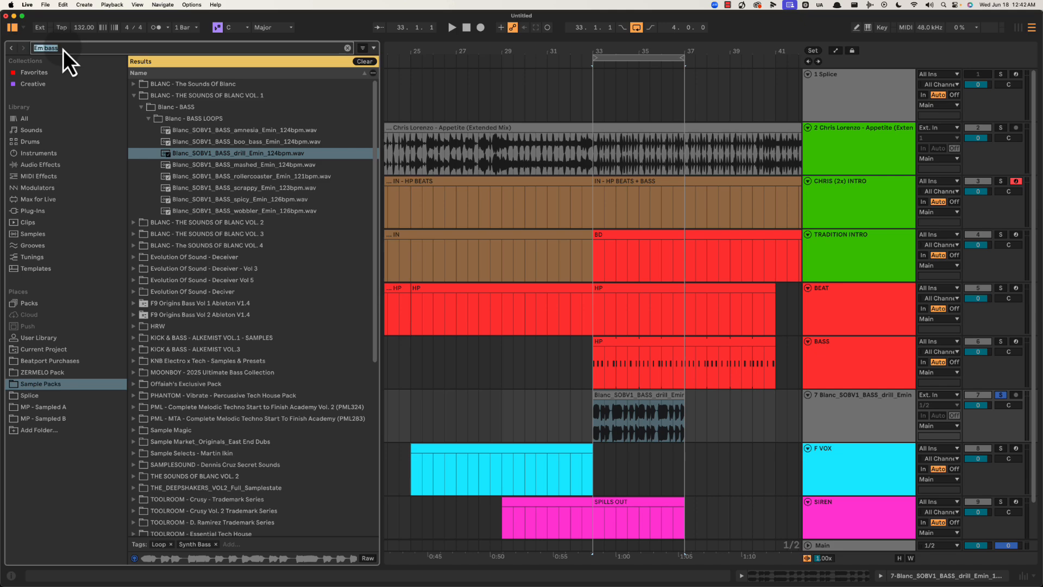
{"action": "type", "text": "erosion"}
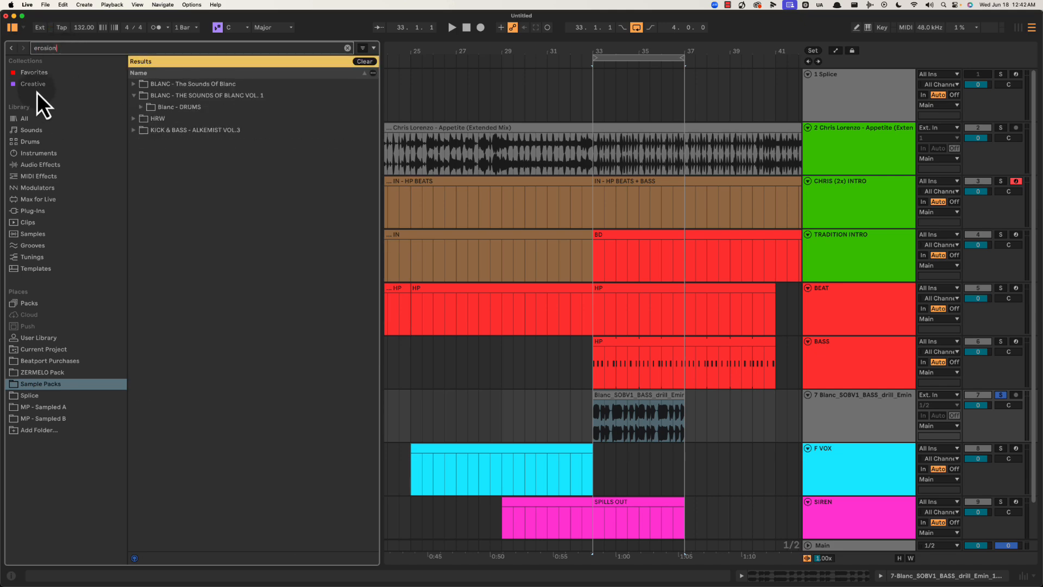
{"action": "left_click", "coordinate": [53, 74]}
{"action": "left_click_drag", "start_coordinate": [682, 428], "coordinate": [657, 416]}
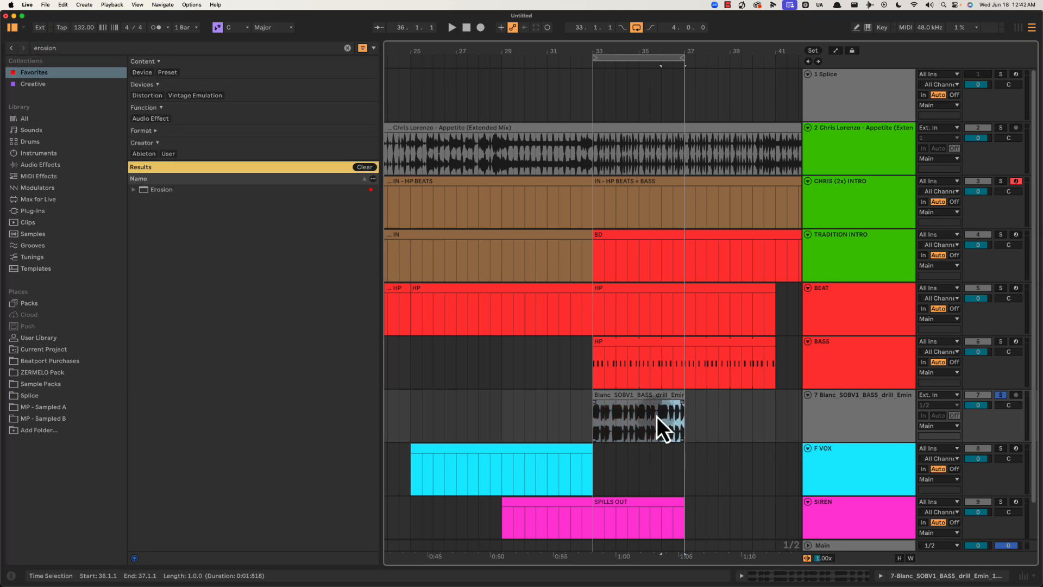
{"action": "left_click_drag", "start_coordinate": [159, 189], "coordinate": [771, 423]}
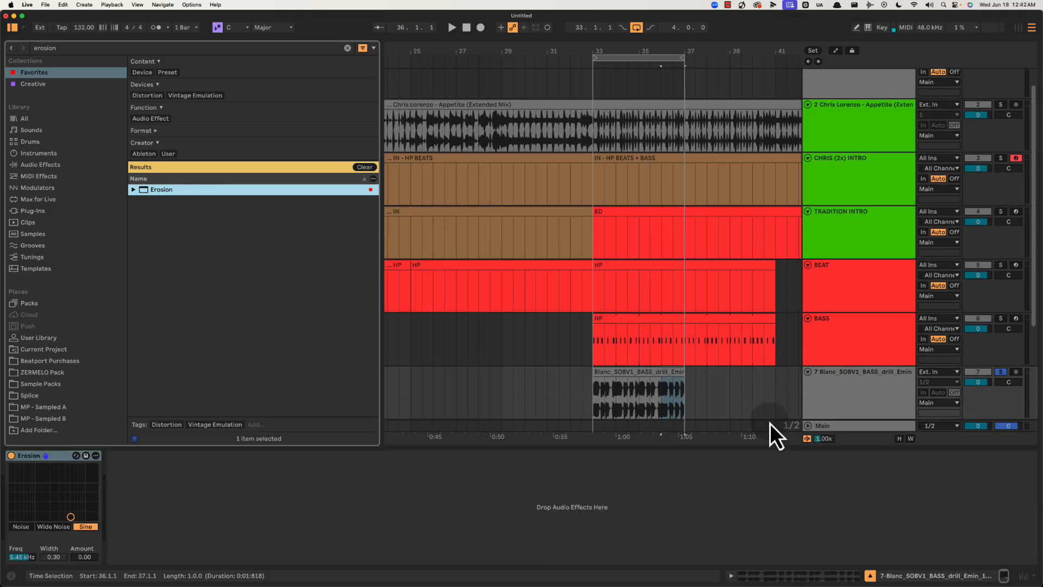
Play the loop and compare the sound of the original Appetite track with the drill bass track by soloing each in turn.
{"action": "key", "text": "space"}
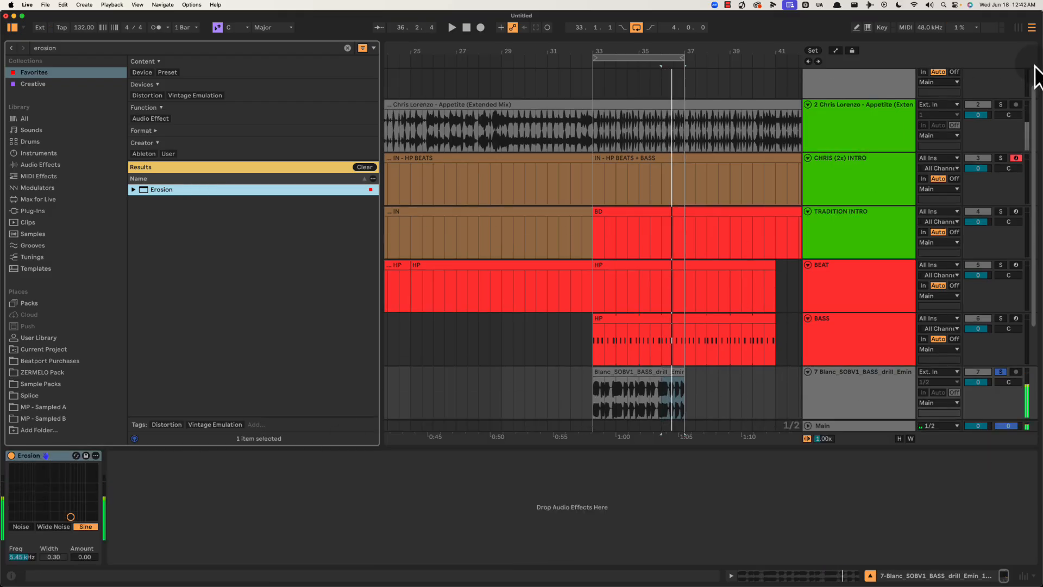
{"action": "left_click", "coordinate": [1001, 104]}
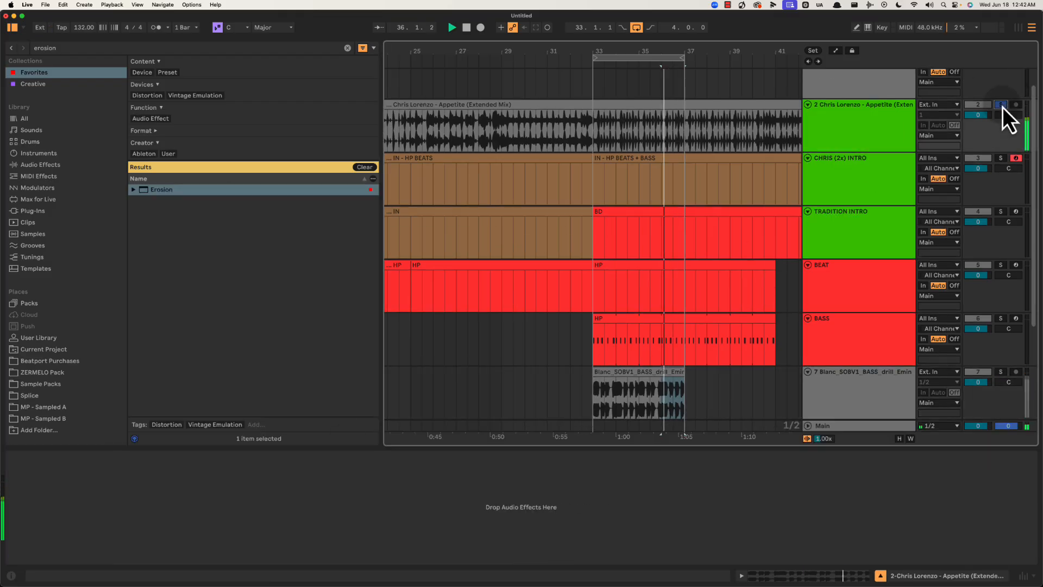
{"action": "left_click", "coordinate": [879, 384]}
{"action": "left_click", "coordinate": [1004, 372]}
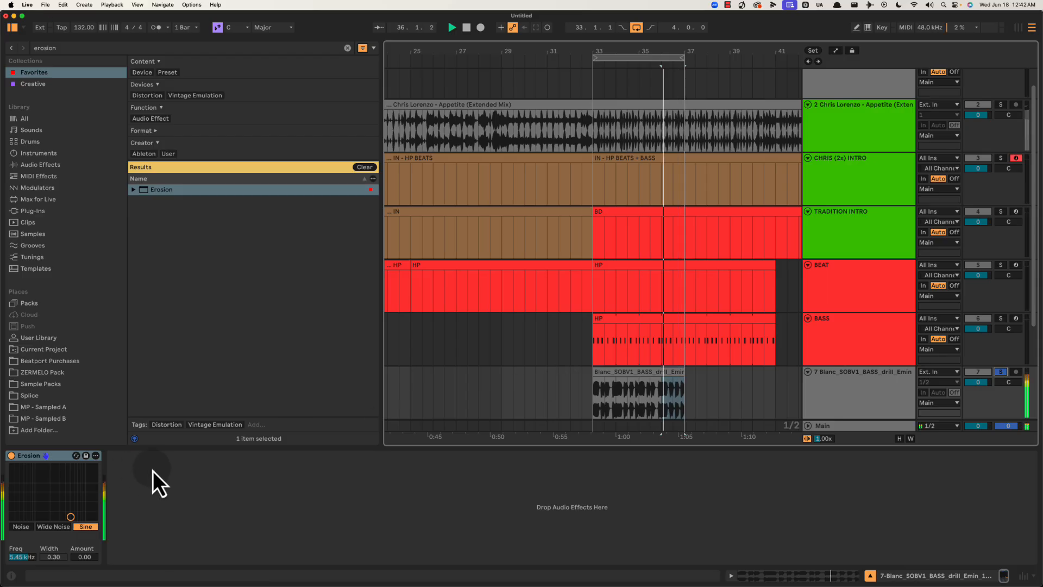
Set Erosion to 7.03 kHz with an Amount of 50 and audition its Wide Noise, Noise and Sine modes on the bass.
{"action": "left_click_drag", "start_coordinate": [60, 520], "coordinate": [76, 492]}
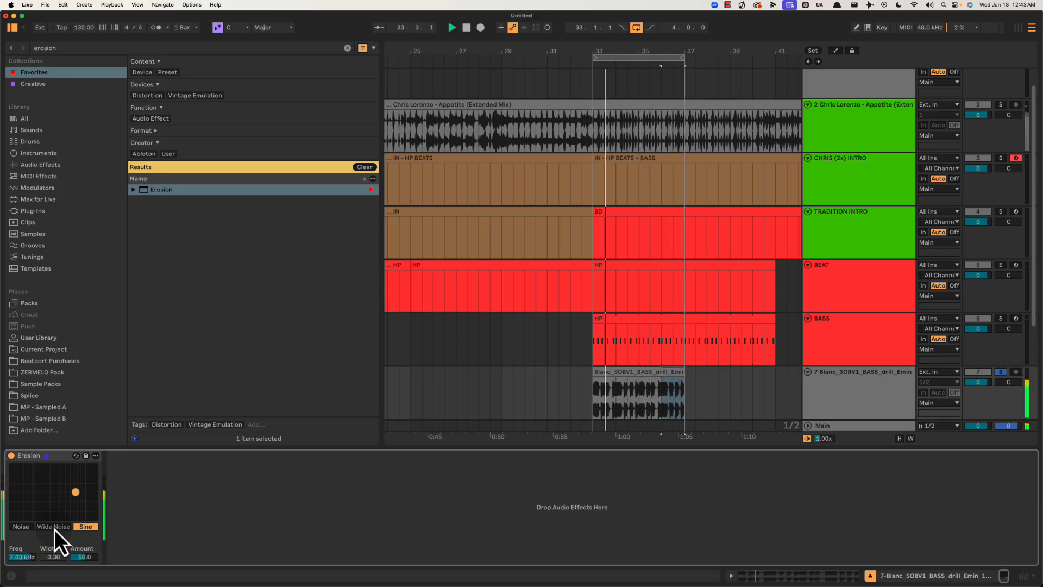
{"action": "left_click", "coordinate": [45, 457]}
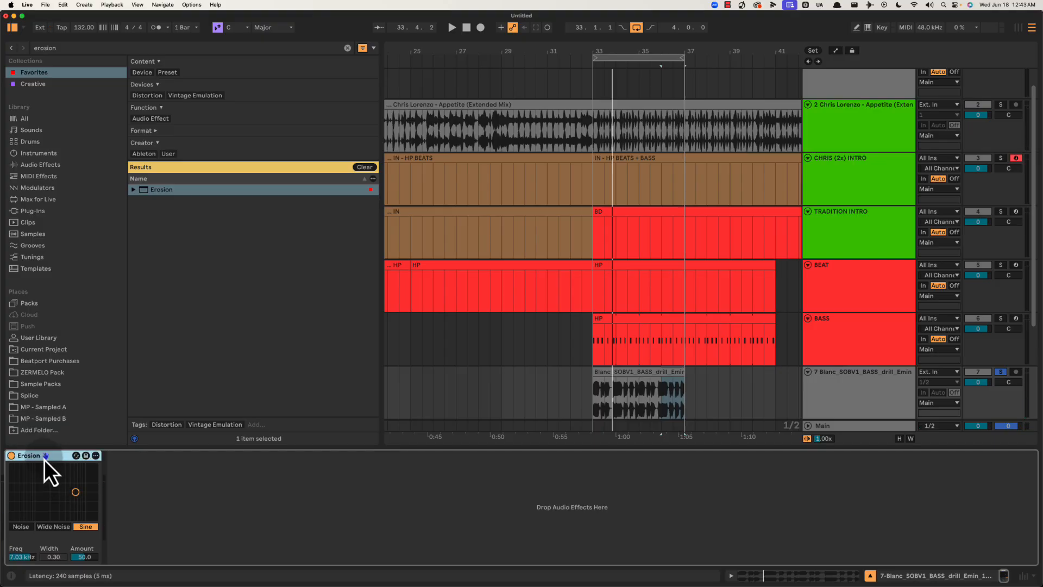
{"action": "left_click", "coordinate": [47, 527]}
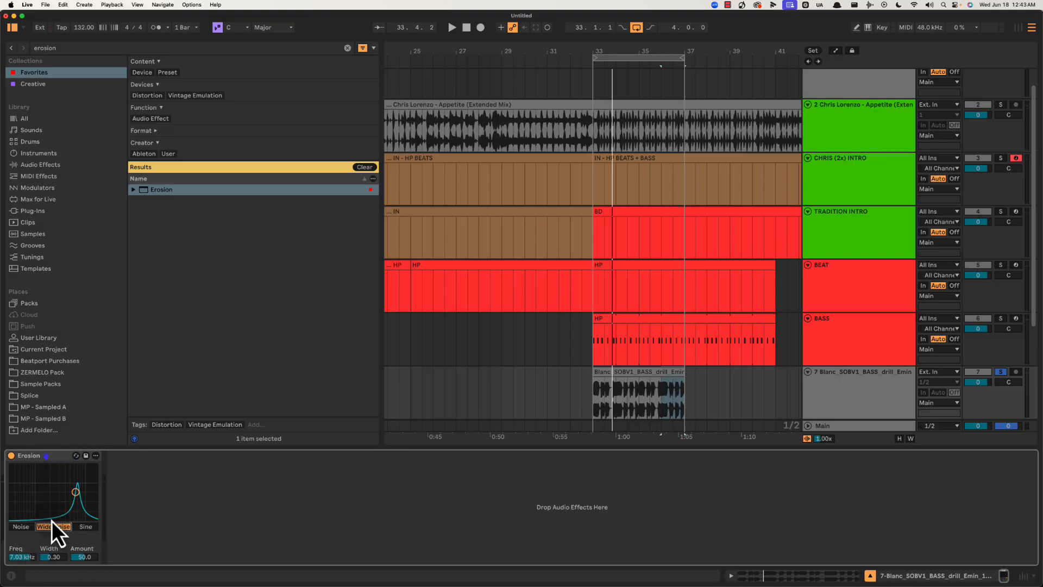
{"action": "key", "text": "space"}
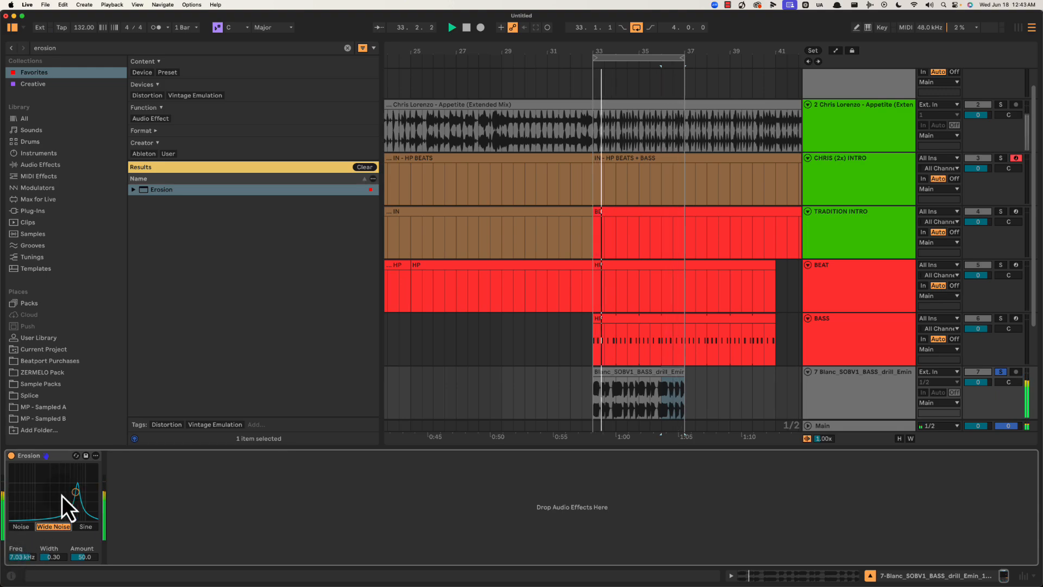
{"action": "left_click", "coordinate": [23, 531]}
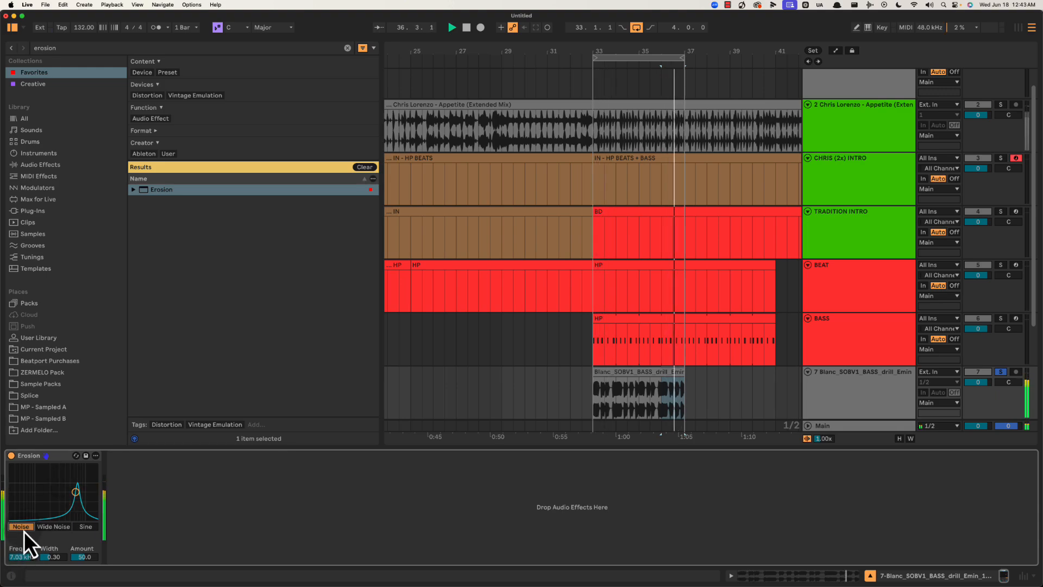
{"action": "left_click", "coordinate": [84, 527]}
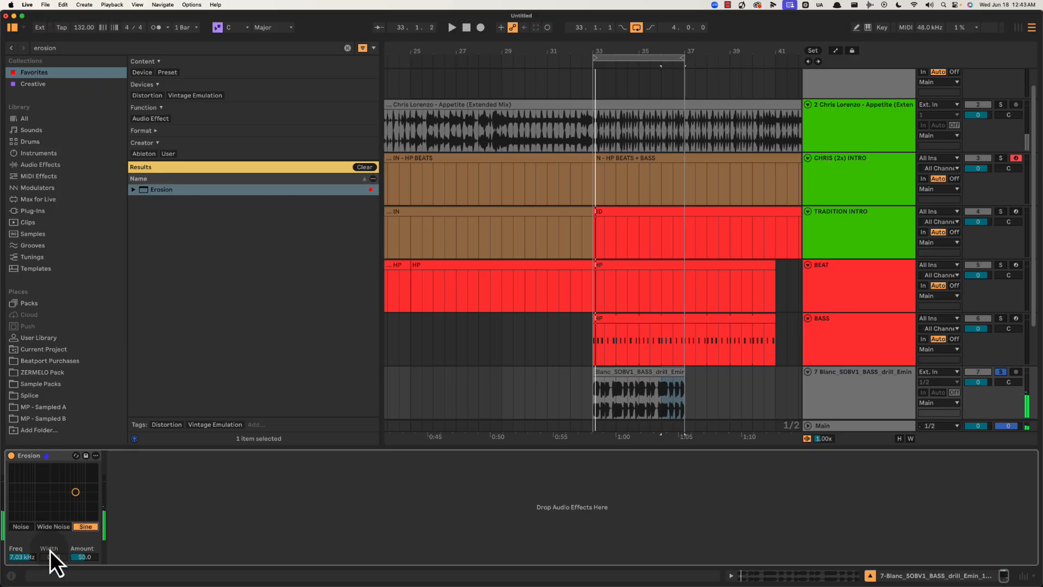
Try a higher Erosion frequency, undo that change, and lower the Amount to 12.5 while listening to the bass.
{"action": "left_click_drag", "start_coordinate": [37, 555], "coordinate": [21, 568]}
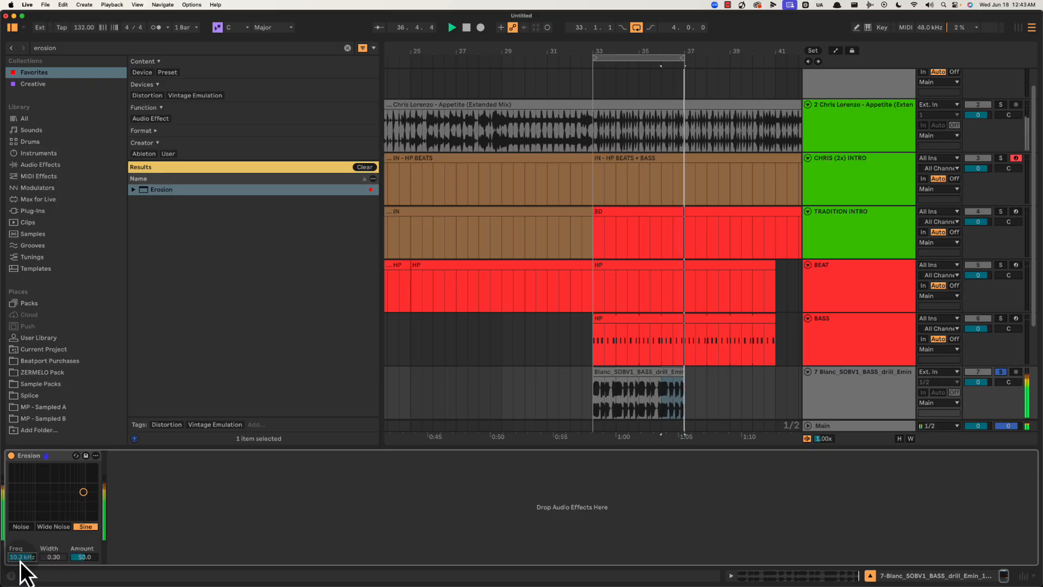
{"action": "key", "text": "super+z"}
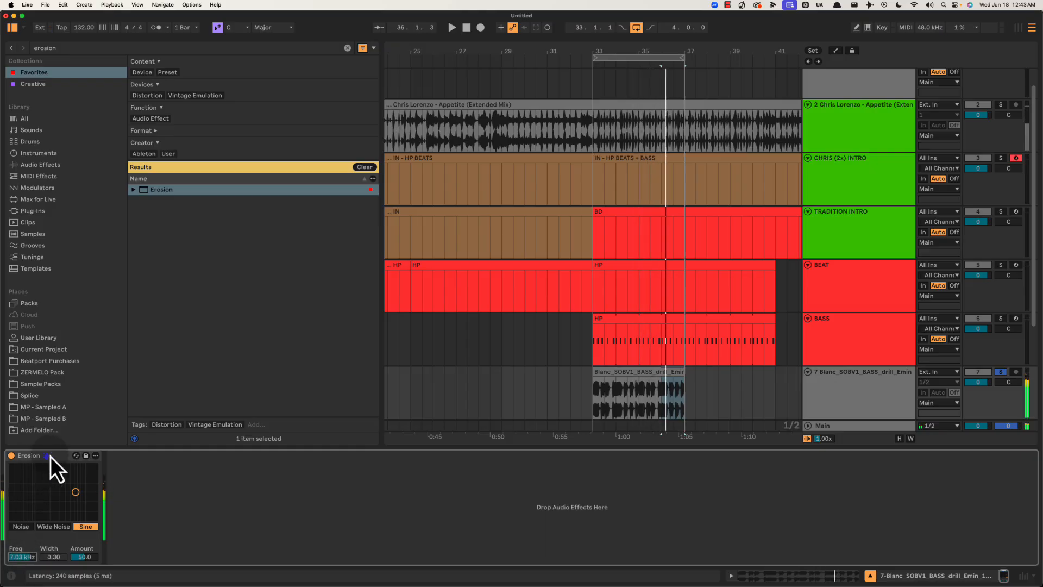
{"action": "scroll", "coordinate": [87, 557], "scroll_direction": "down", "scroll_amount": 10}
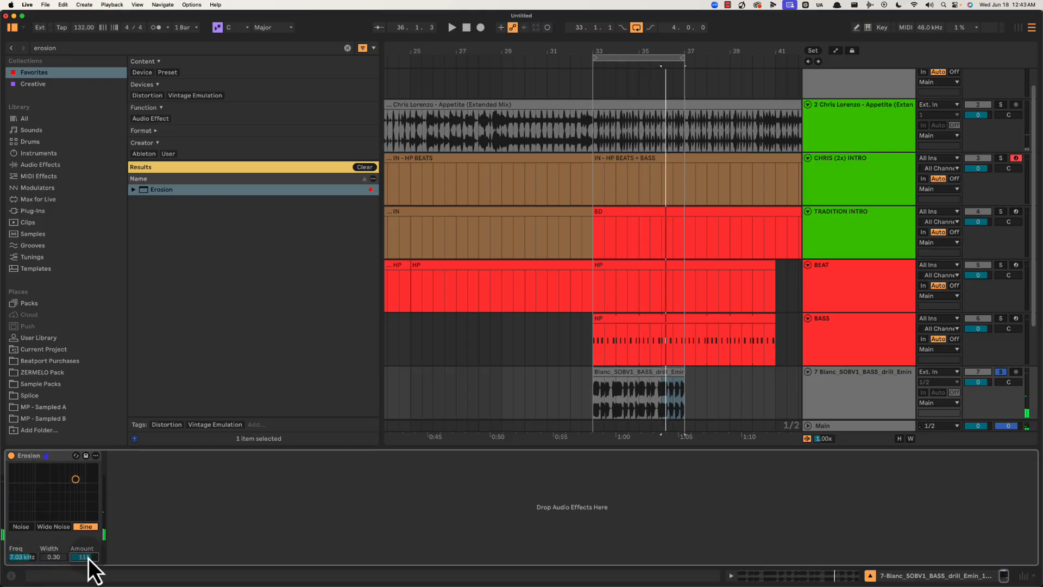
{"action": "scroll", "coordinate": [87, 558], "scroll_direction": "down", "scroll_amount": 15}
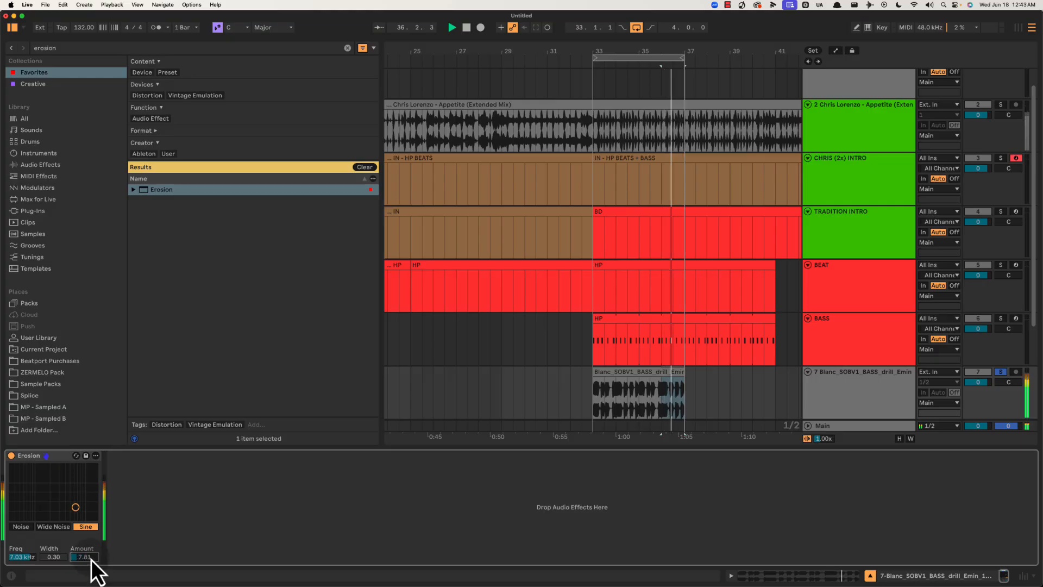
{"action": "left_click_drag", "start_coordinate": [89, 560], "coordinate": [89, 561]}
{"action": "key", "text": "space"}
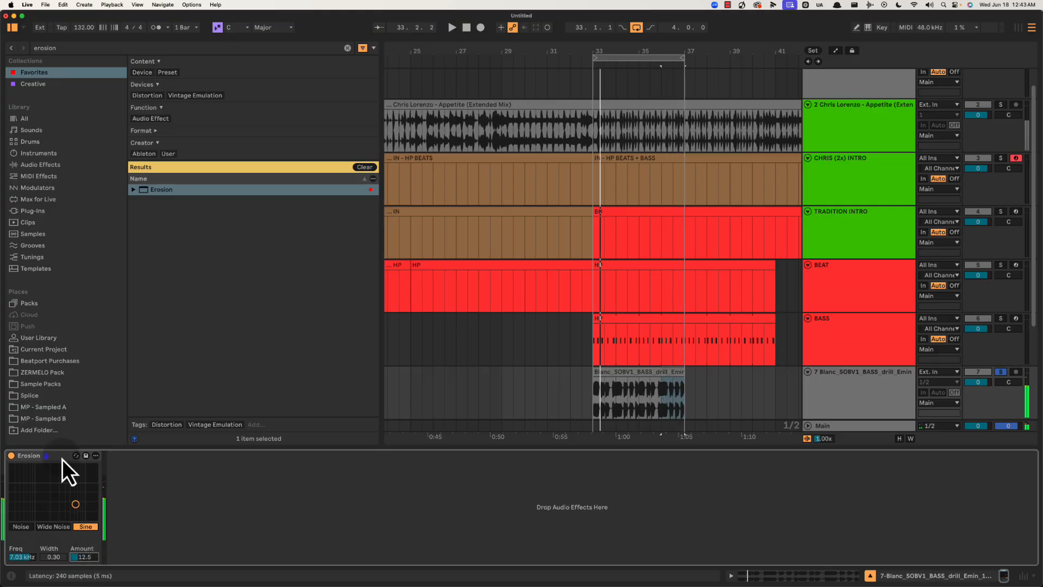
{"action": "left_click", "coordinate": [62, 457]}
Unsolo the drill bass track and delete it.
{"action": "double_click", "coordinate": [860, 396]}
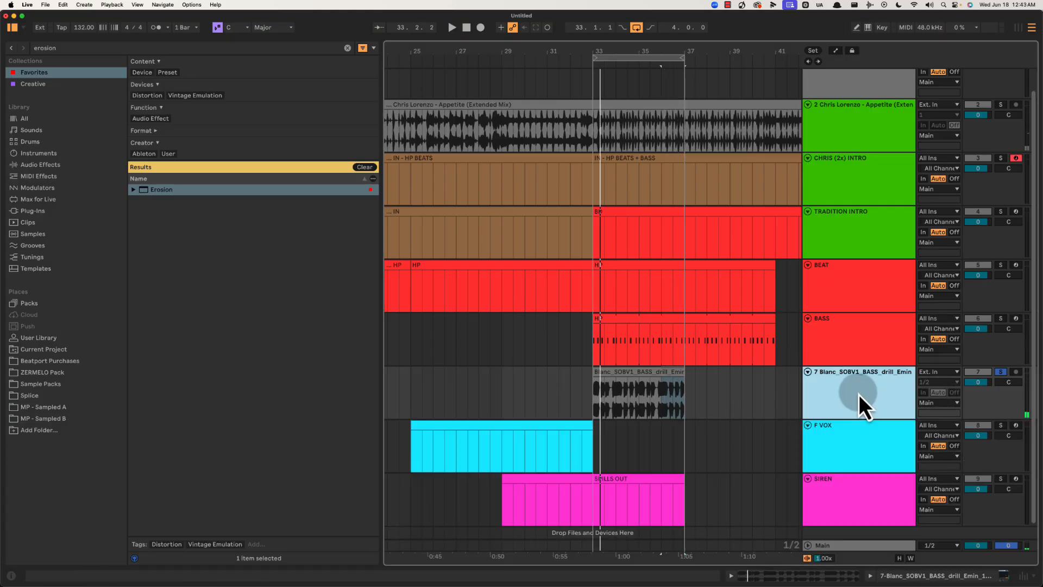
{"action": "left_click", "coordinate": [1001, 373]}
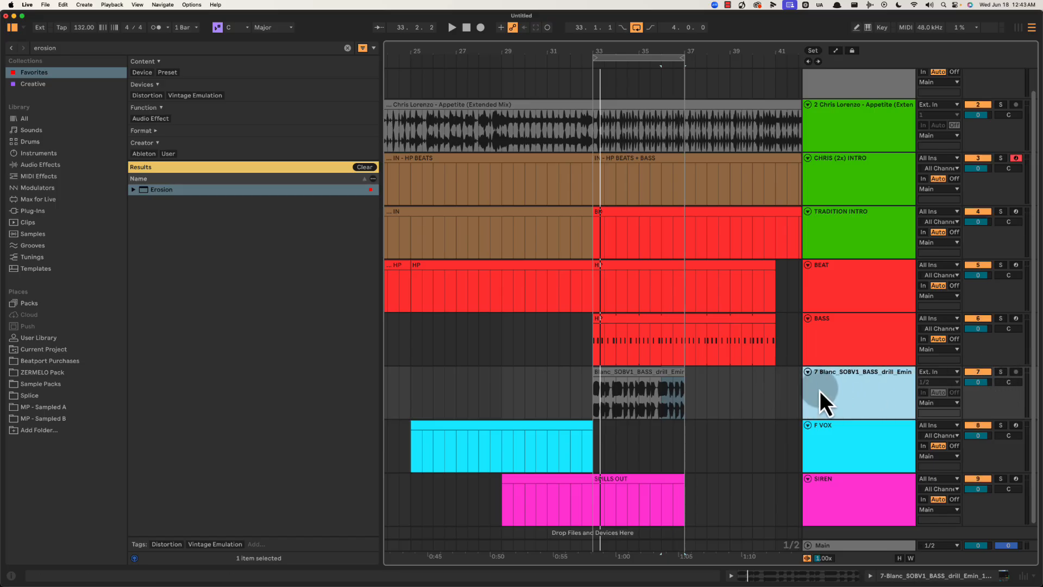
{"action": "key", "text": "Delete"}
Play the original track from 33.1.1, extend the loop to eight bars and hide the browser.
{"action": "left_click_drag", "start_coordinate": [643, 53], "coordinate": [610, 50]}
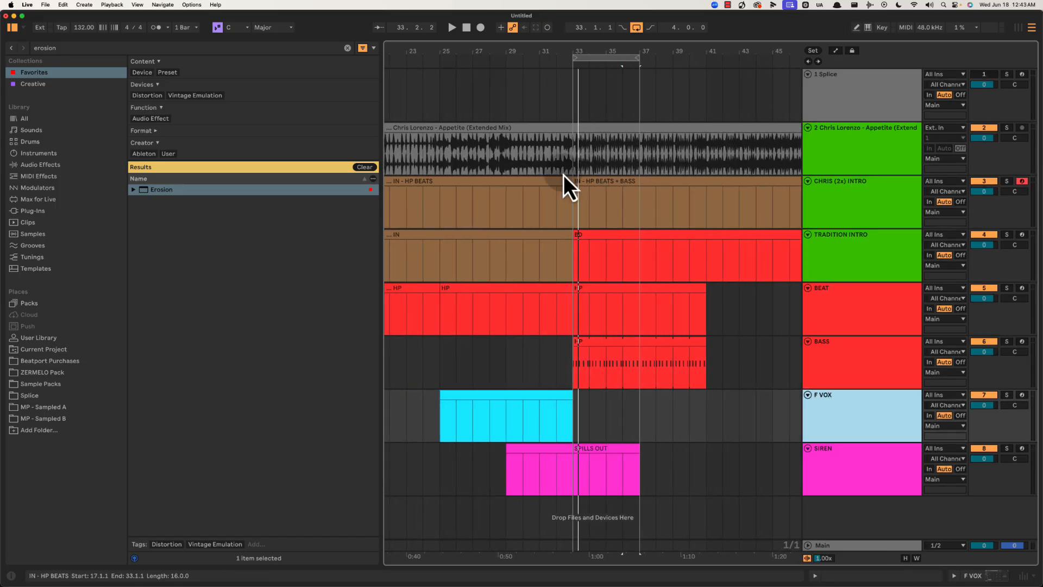
{"action": "left_click", "coordinate": [578, 159]}
{"action": "key", "text": "space"}
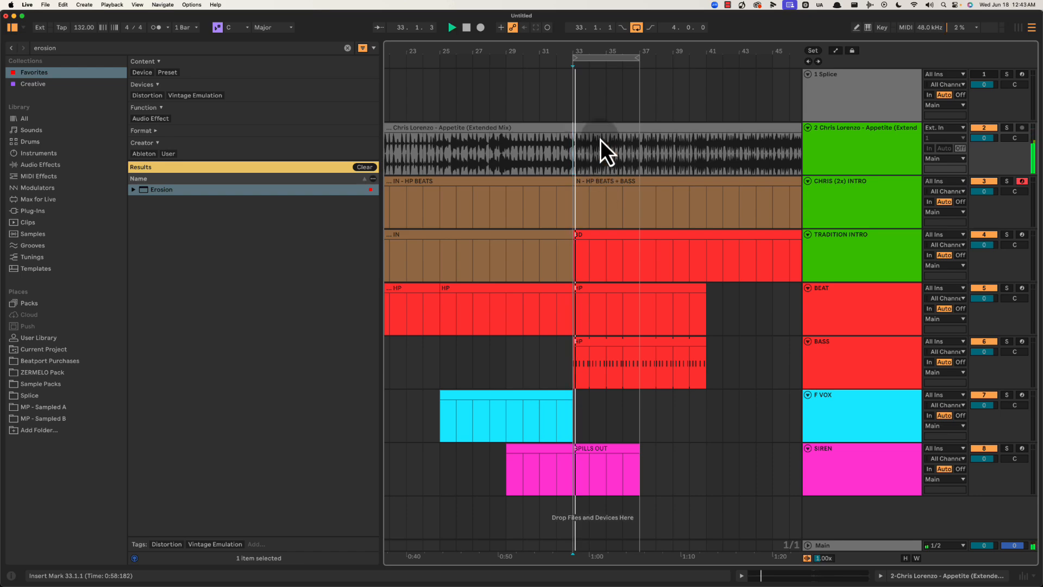
{"action": "mouse_move", "coordinate": [617, 58]}
{"action": "left_mouse_down"}
{"action": "mouse_move", "coordinate": [586, 53]}
{"action": "mouse_move", "coordinate": [697, 62]}
{"action": "mouse_move", "coordinate": [622, 50]}
{"action": "left_mouse_up"}
{"action": "key", "text": "super+alt+b"}
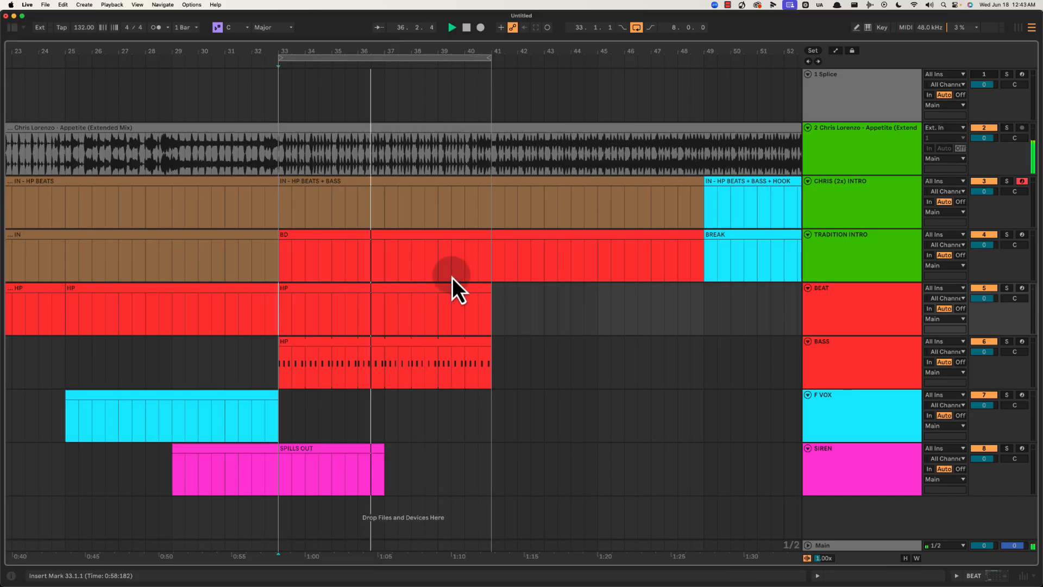
{"action": "key", "text": "space"}
Play the original track around bars 36 to 38 to hear the section where the siren spills out and ends.
{"action": "left_click_drag", "start_coordinate": [365, 50], "coordinate": [366, 51]}
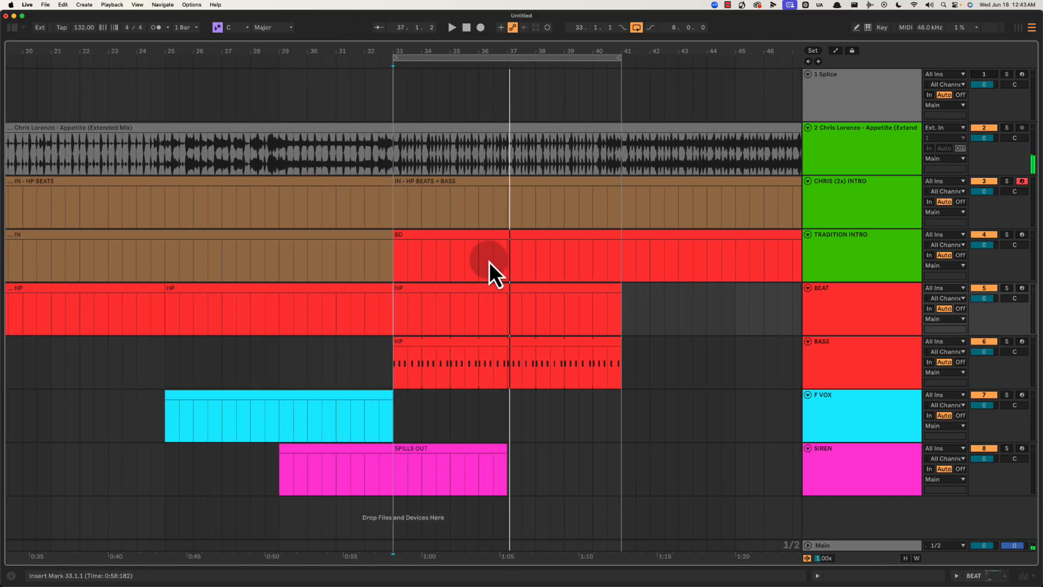
{"action": "left_click", "coordinate": [509, 321]}
{"action": "left_click_drag", "start_coordinate": [520, 53], "coordinate": [519, 48]}
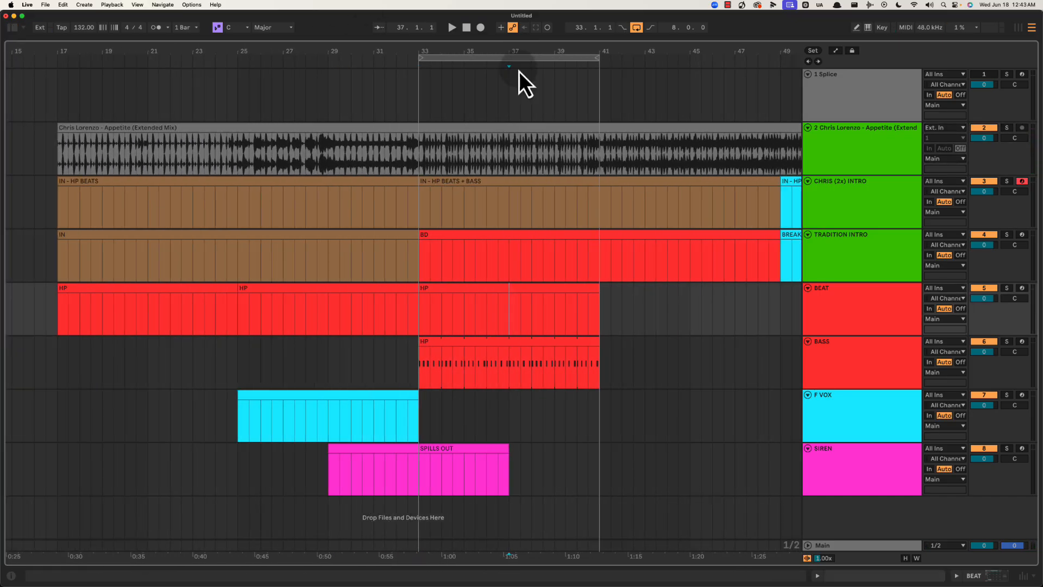
{"action": "key", "text": "space"}
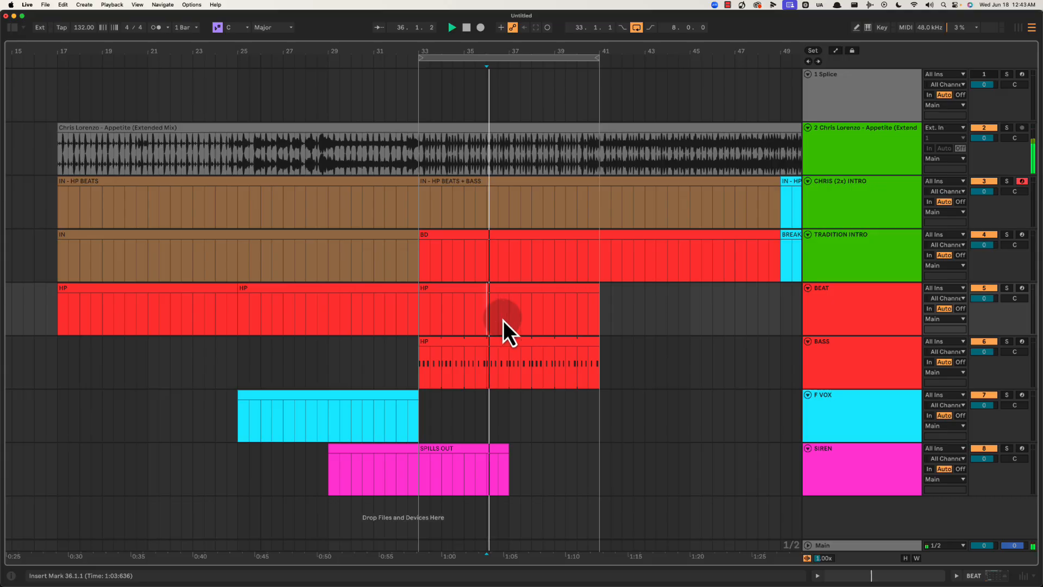
{"action": "left_click", "coordinate": [504, 57]}
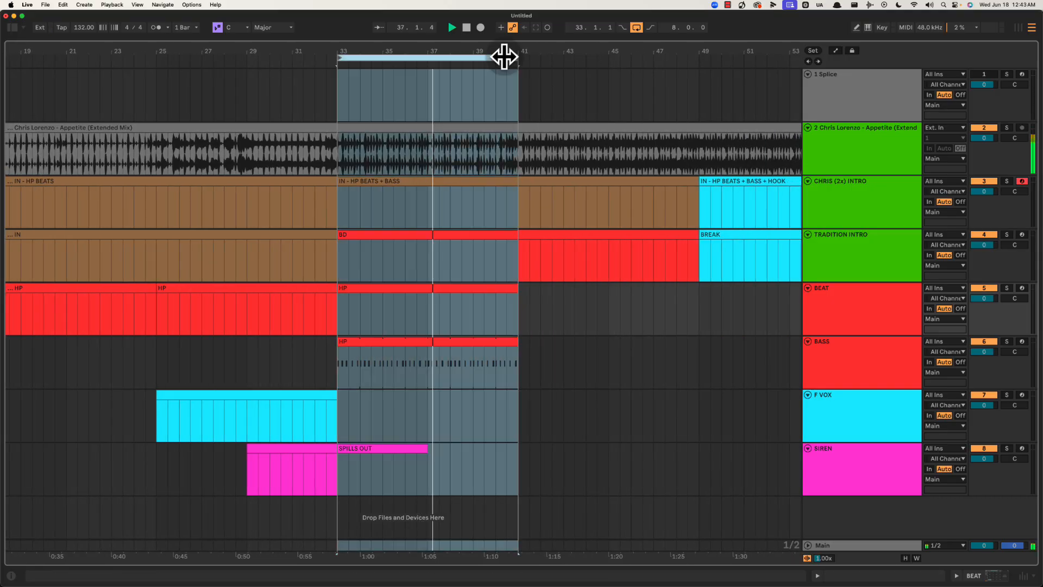
{"action": "left_click_drag", "start_coordinate": [504, 55], "coordinate": [504, 53]}
{"action": "left_click", "coordinate": [441, 161]}
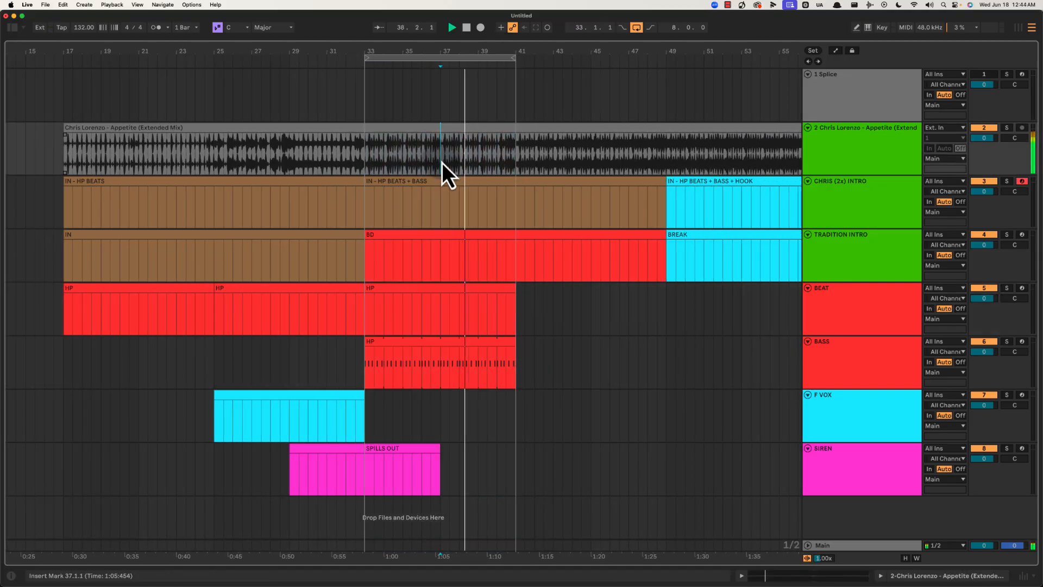
Move the eight-bar loop to 41.1.1 and duplicate the BEAT track's bar 33 HP clip into that range.
{"action": "left_click", "coordinate": [493, 56]}
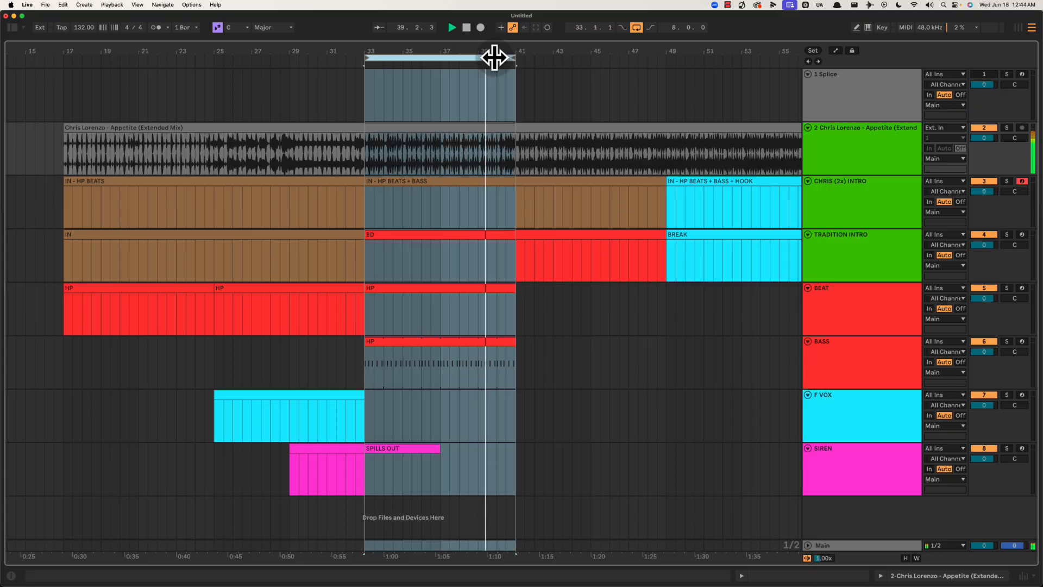
{"action": "key", "text": "Up"}
{"action": "left_click", "coordinate": [339, 292]}
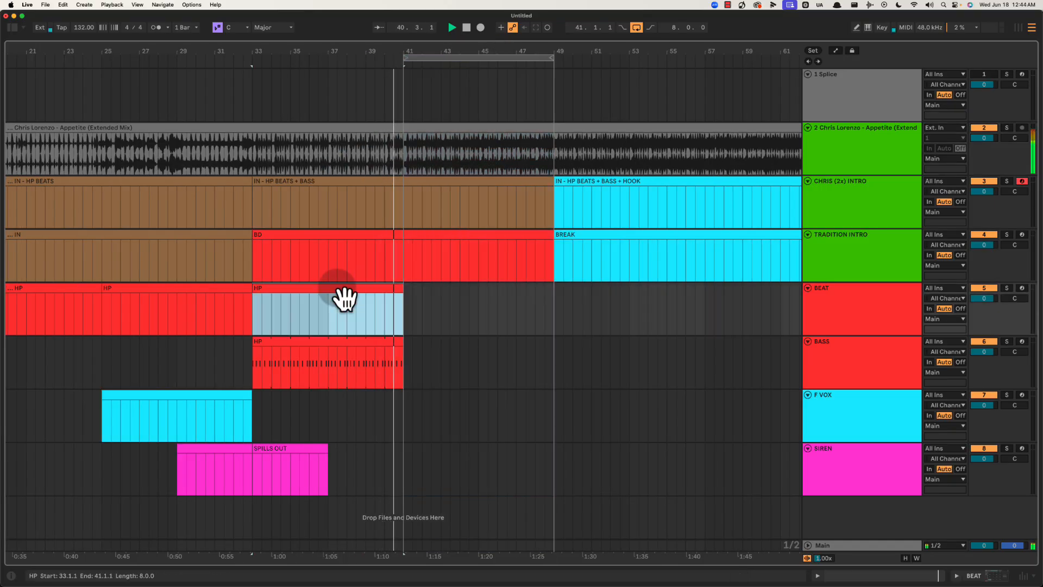
{"action": "key", "text": "super+d"}
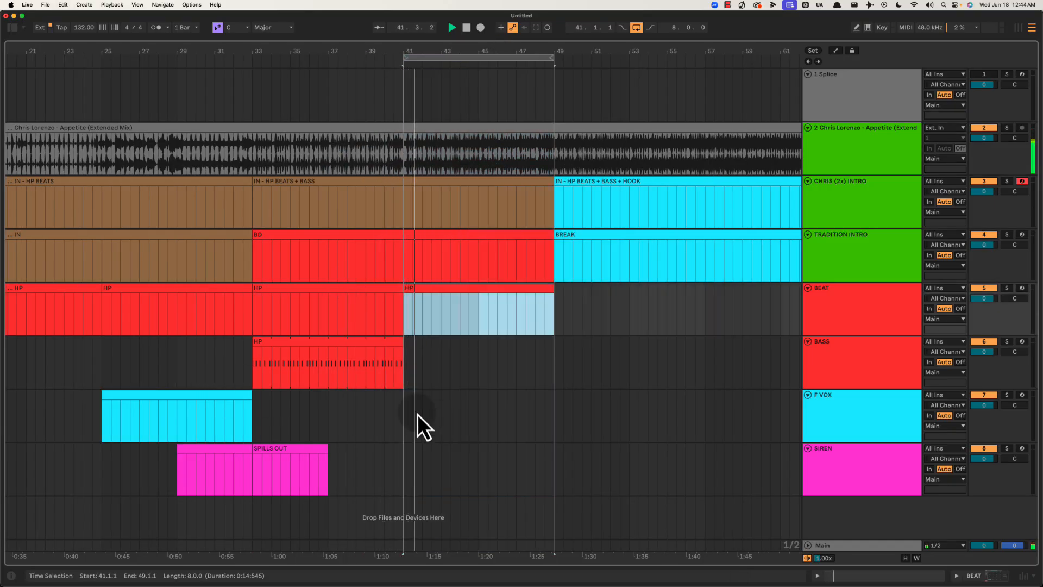
Create a two-bar empty MIDI clip on the F VOX track from 41.1.1 to 43.1.1 and play from there.
{"action": "left_click_drag", "start_coordinate": [416, 411], "coordinate": [441, 407]}
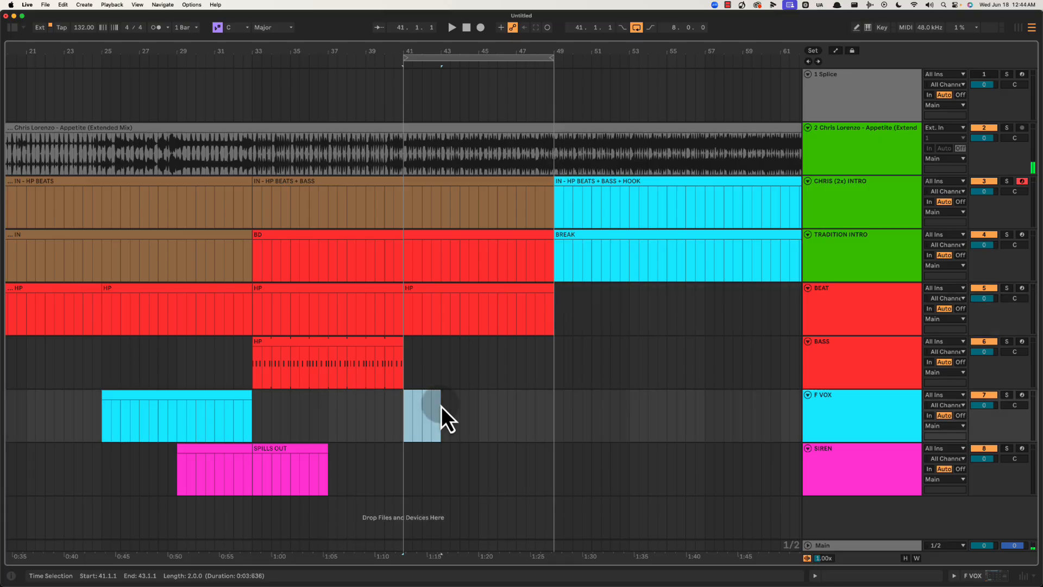
{"action": "key", "text": "super+shift+m"}
{"action": "key", "text": "super+alt+3"}
{"action": "key", "text": "space"}
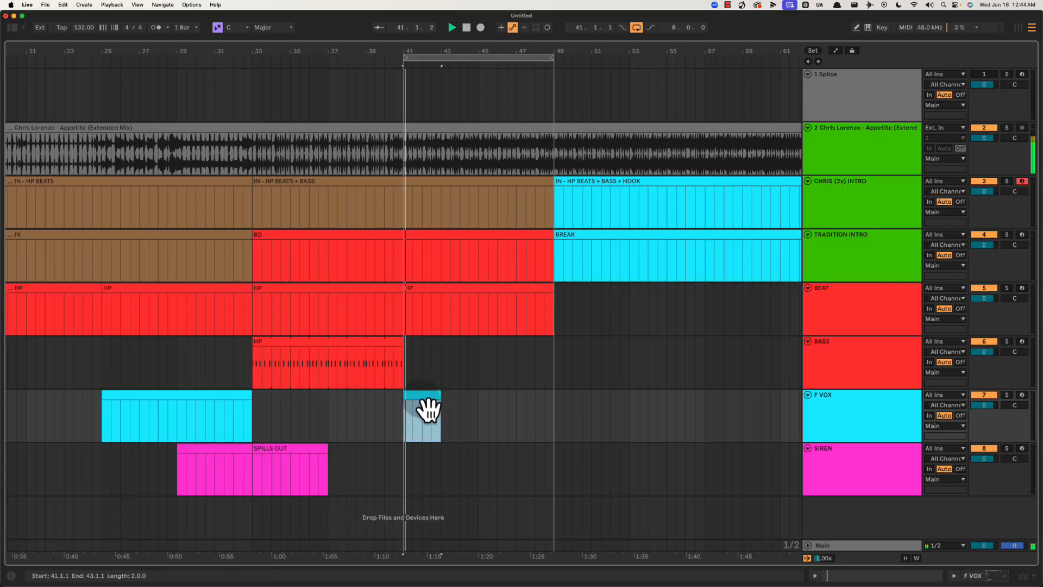
Rename the SIREN track as SIREN 1.
{"action": "left_click", "coordinate": [867, 466]}
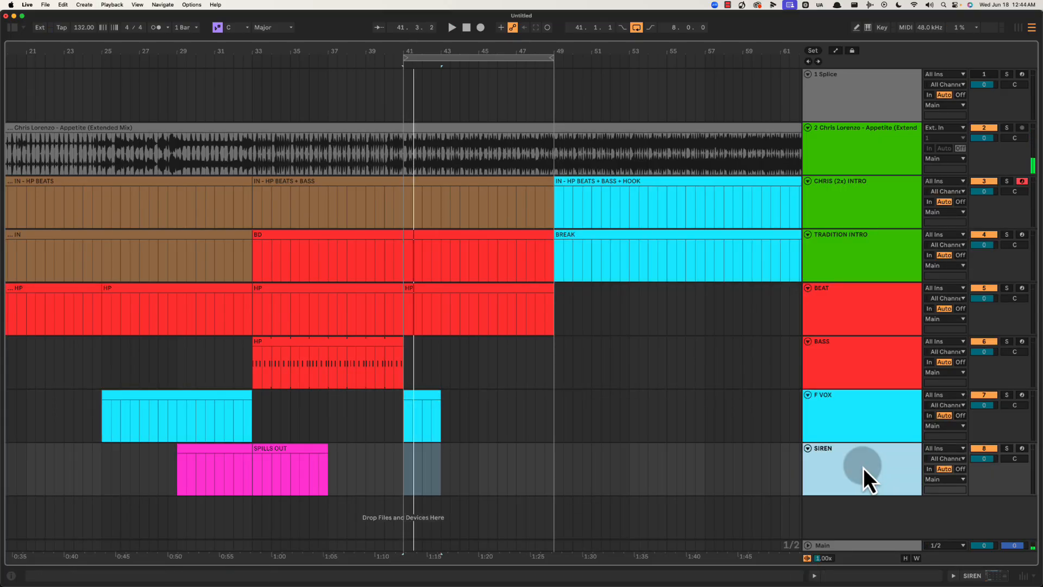
{"action": "type", "text": "1"}
{"action": "key", "text": "Return"}
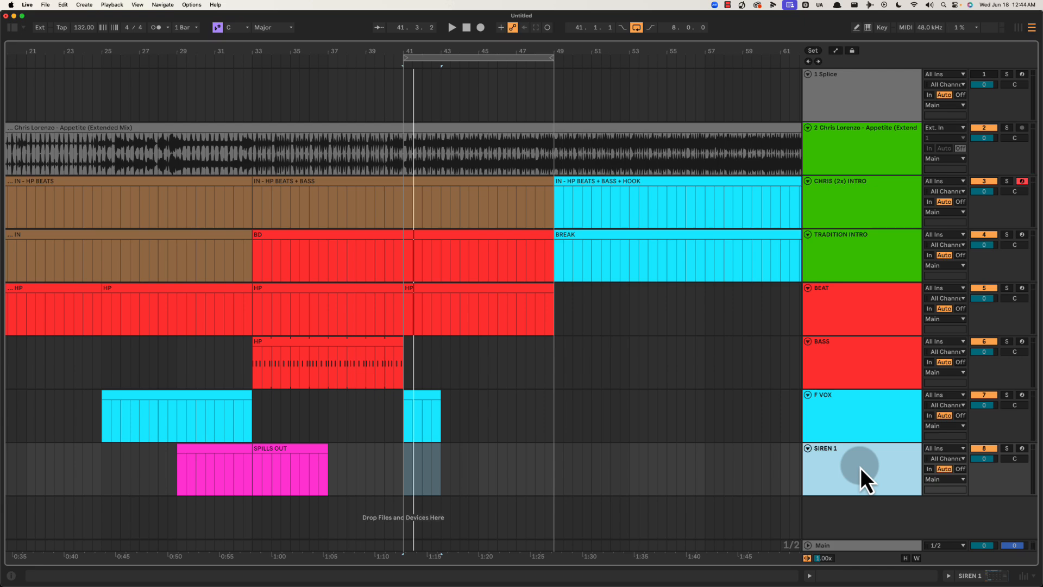
Add a MIDI track below SIREN 1, name it SIREN HUGE and give it the same magenta colour.
{"action": "key", "text": "super+shift+t"}
{"action": "key", "text": "super+r"}
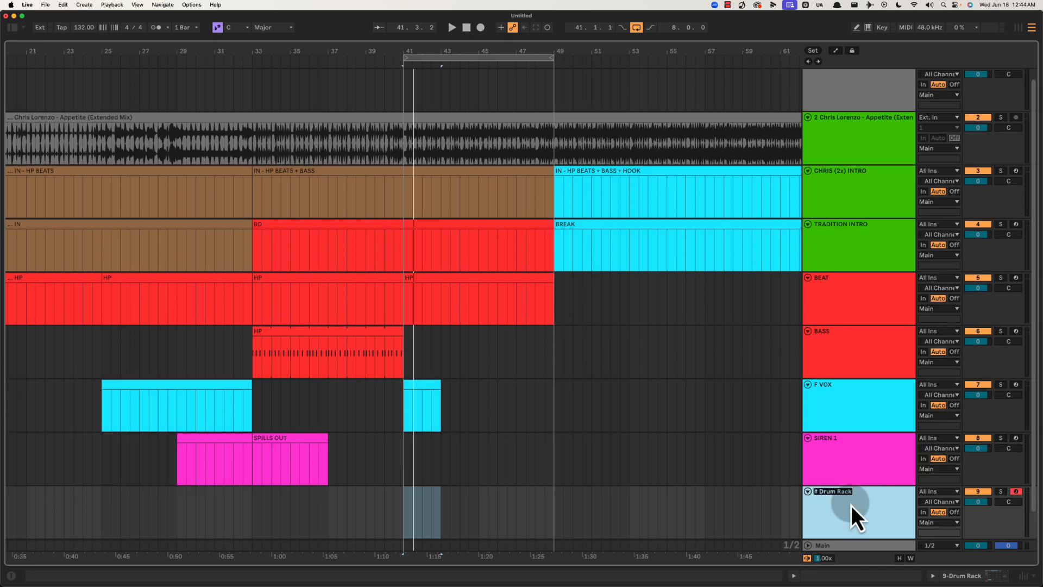
{"action": "type", "text": "SIREN HUGE"}
{"action": "key", "text": "Return"}
{"action": "right_click", "coordinate": [852, 507]}
{"action": "left_click", "coordinate": [985, 424]}
Play from 41.1.1 and create an eight-bar empty MIDI clip on the SIREN HUGE track from 41.1.1 to 49.1.1.
{"action": "key", "text": "space"}
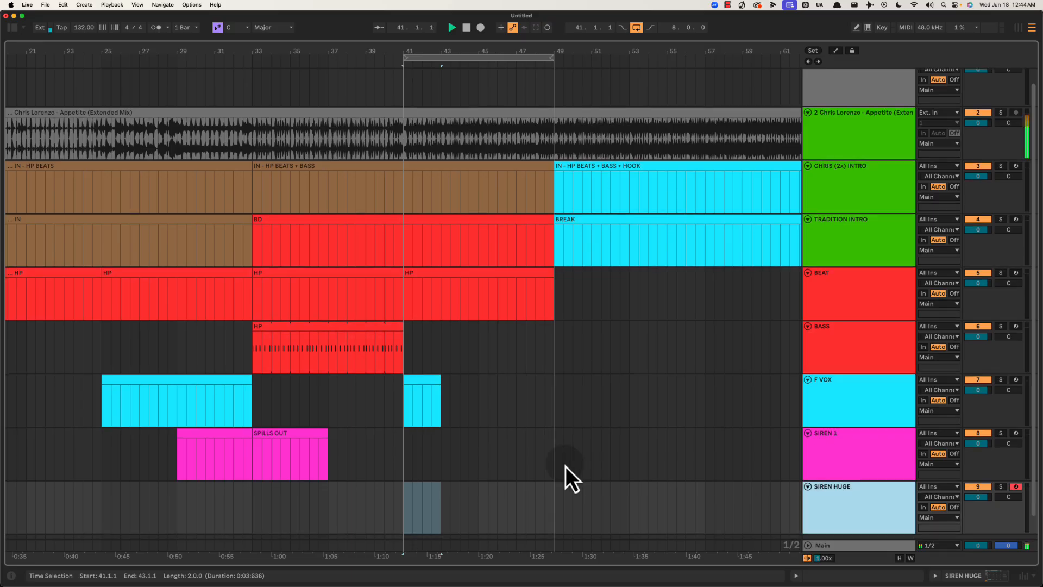
{"action": "right_click", "coordinate": [566, 466]}
{"action": "left_click", "coordinate": [406, 440]}
{"action": "scroll", "coordinate": [552, 467], "scroll_direction": "down", "scroll_amount": 1}
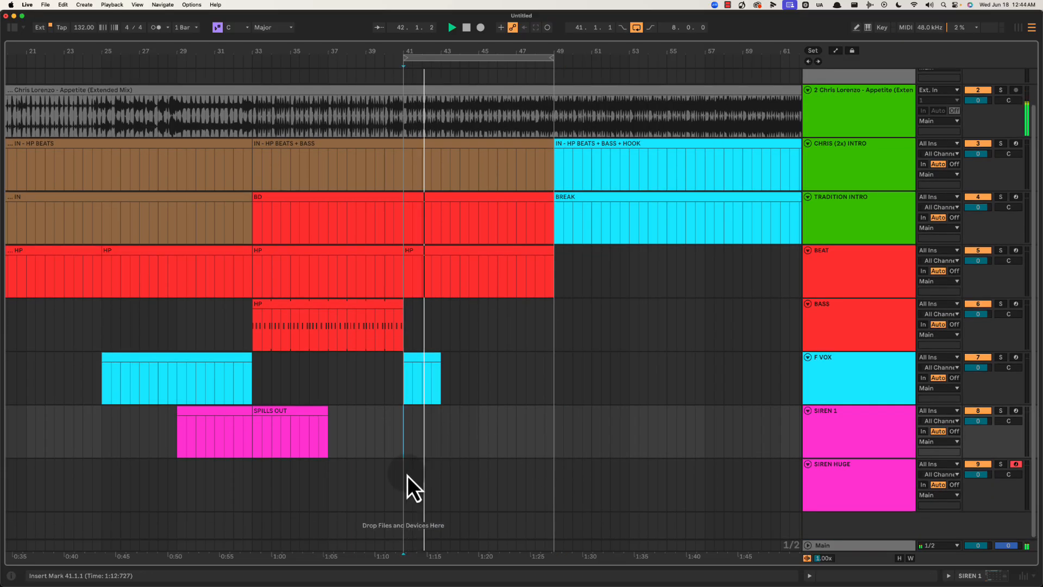
{"action": "left_click_drag", "start_coordinate": [407, 486], "coordinate": [553, 469]}
{"action": "key", "text": "super+shift+m"}
{"action": "key", "text": "super+alt+l"}
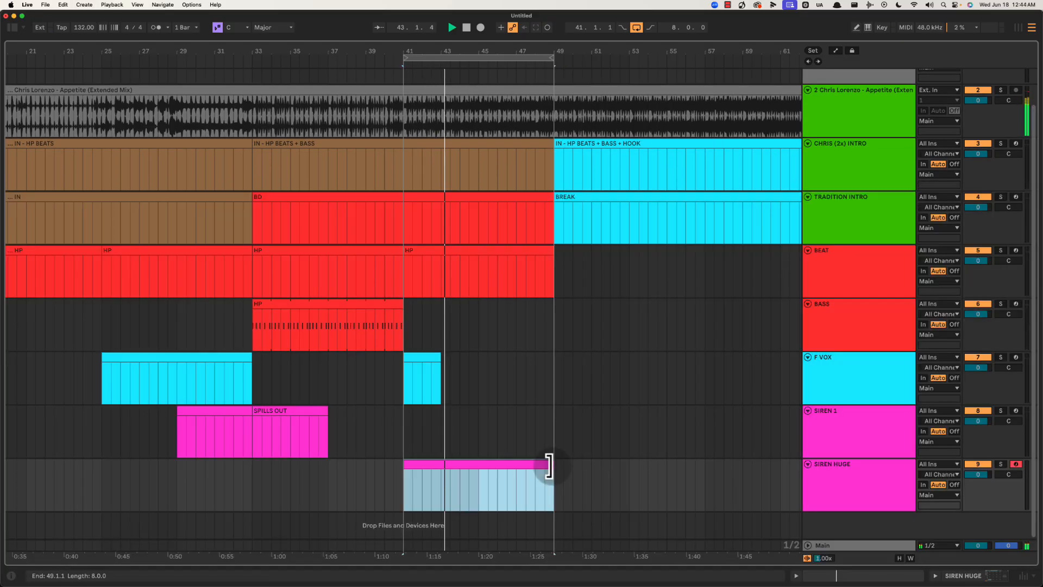
Loop 49.1.1 to 57.1.1 and duplicate the BEAT and SIREN HUGE clips from bar 41 into that range.
{"action": "left_click", "coordinate": [474, 251]}
{"action": "left_click_drag", "start_coordinate": [512, 51], "coordinate": [557, 58]}
{"action": "left_click", "coordinate": [433, 251]}
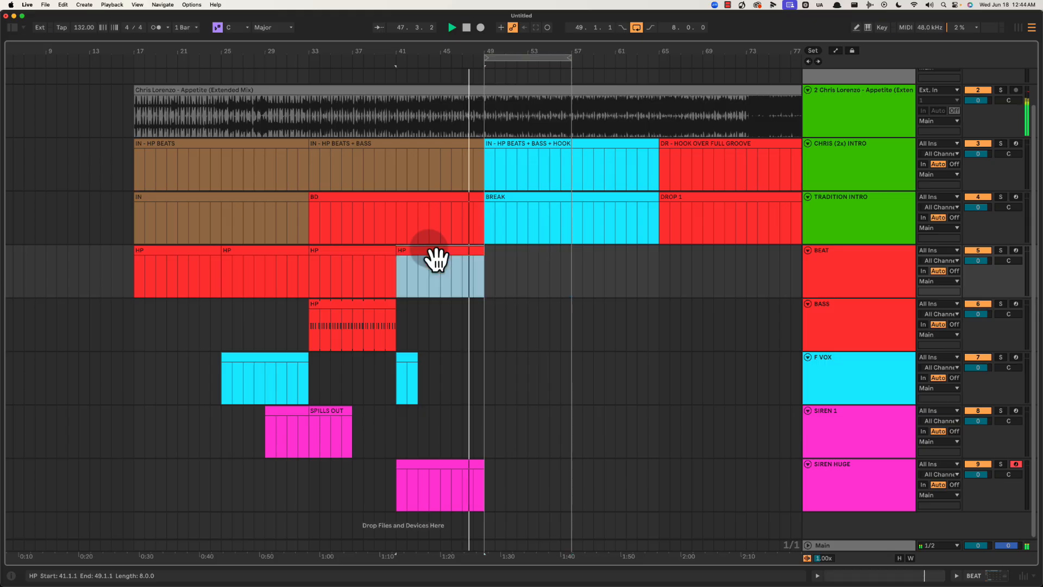
{"action": "key", "text": "super+d"}
{"action": "left_click", "coordinate": [428, 463]}
{"action": "key", "text": "super+d"}
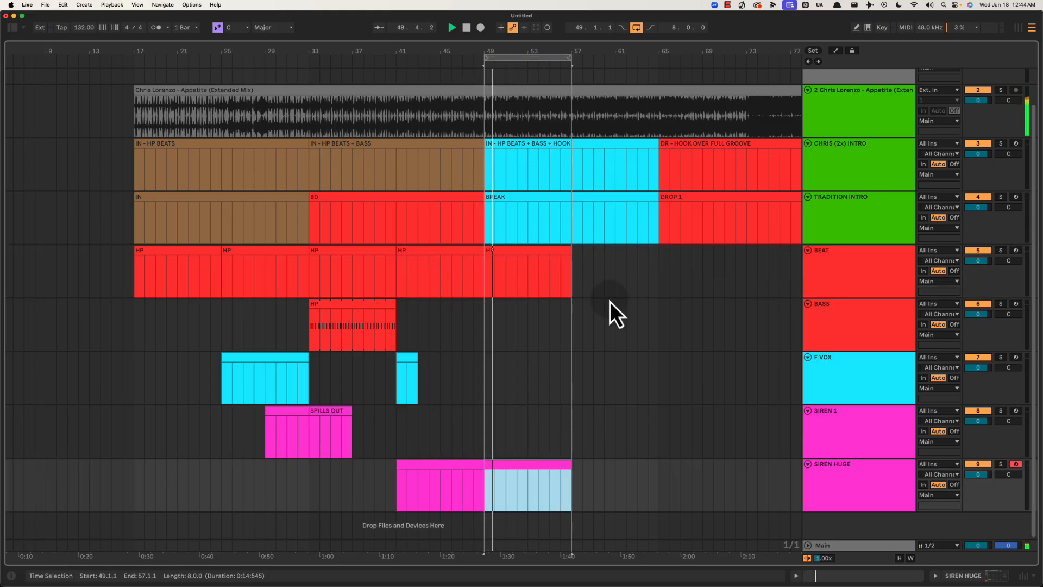
Stop playback, add a MIDI track below BEAT, name it HAT and colour it orange.
{"action": "left_click", "coordinate": [830, 280]}
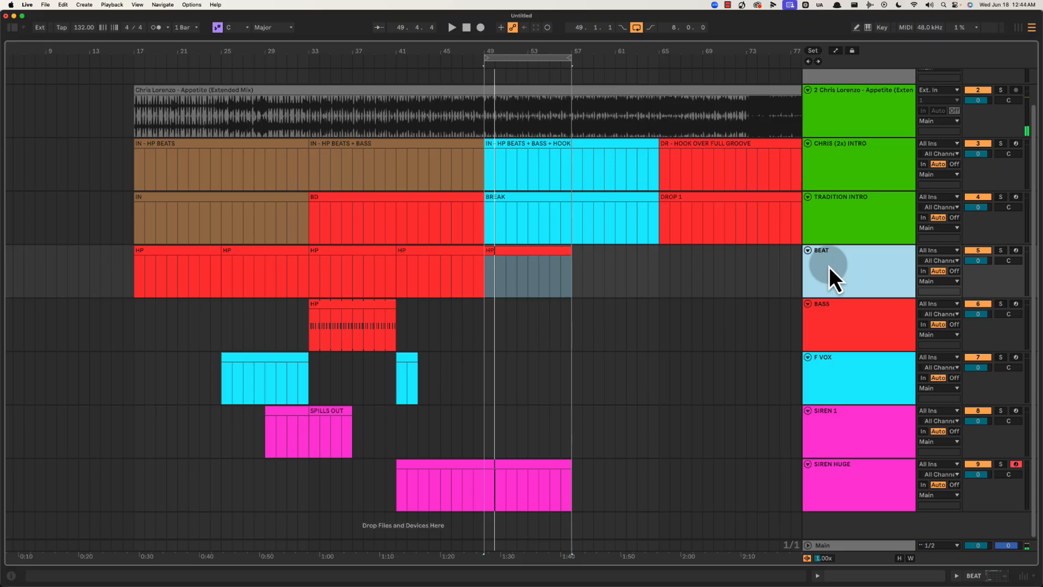
{"action": "key", "text": "super+shift+t"}
{"action": "key", "text": "super+r"}
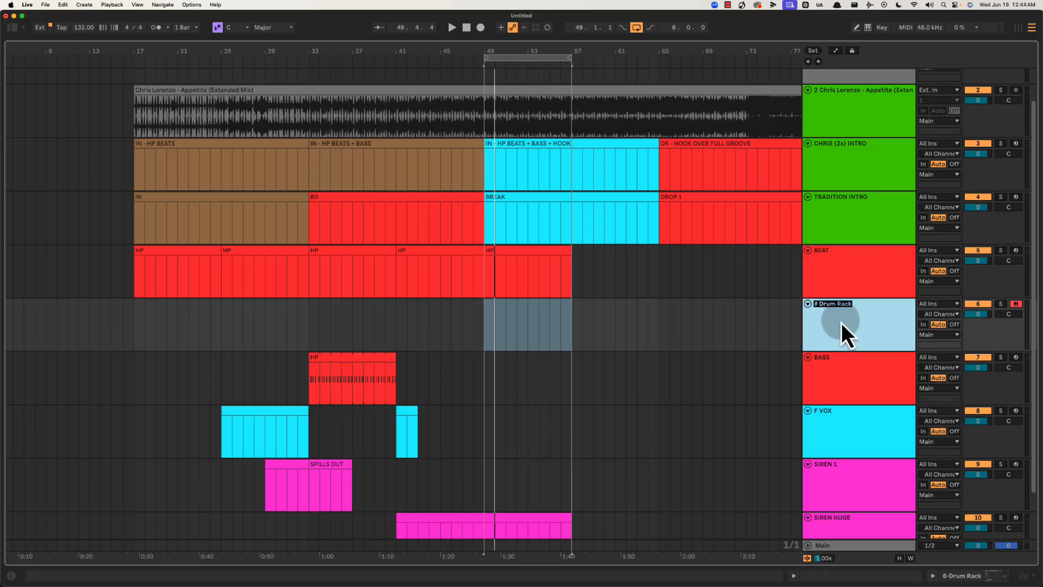
{"action": "key", "text": "Return"}
{"action": "right_click", "coordinate": [841, 323]}
{"action": "left_click", "coordinate": [862, 495]}
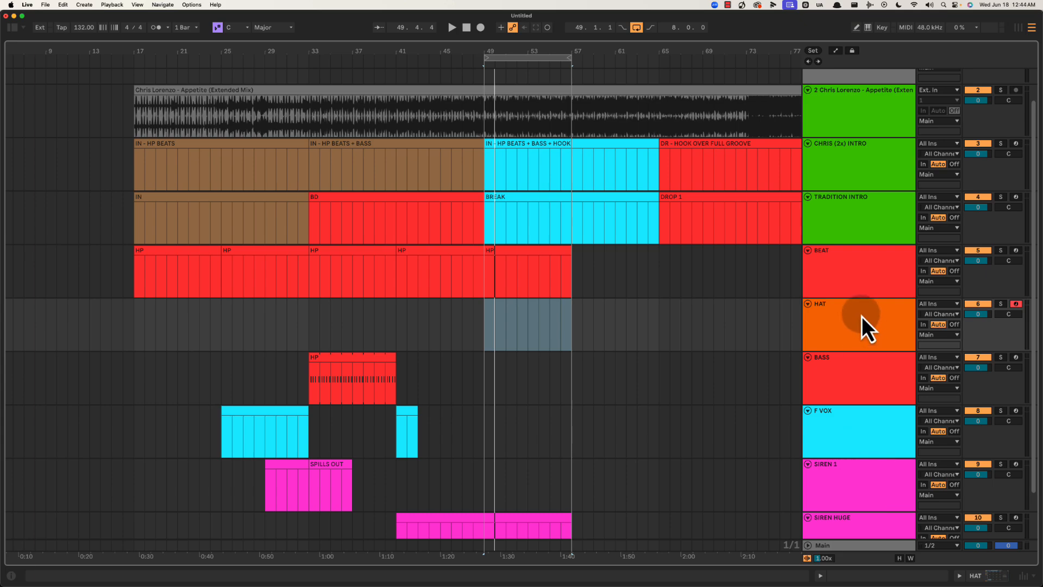
Listen to the opening beat of the reference track from 19.1.1 and again from 17.1.2.
{"action": "left_click", "coordinate": [160, 275]}
{"action": "key", "text": "space"}
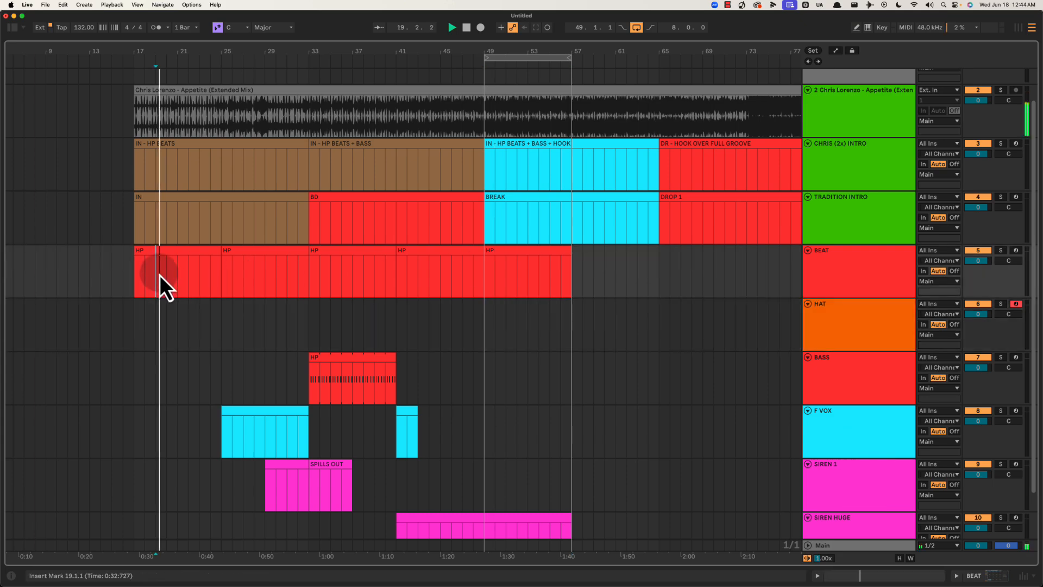
{"action": "mouse_move", "coordinate": [135, 51]}
{"action": "left_mouse_down"}
{"action": "mouse_move", "coordinate": [217, 137]}
{"action": "mouse_move", "coordinate": [260, 117]}
{"action": "left_mouse_up"}
{"action": "left_click", "coordinate": [248, 116]}
{"action": "left_click", "coordinate": [234, 119]}
{"action": "key", "text": "space"}
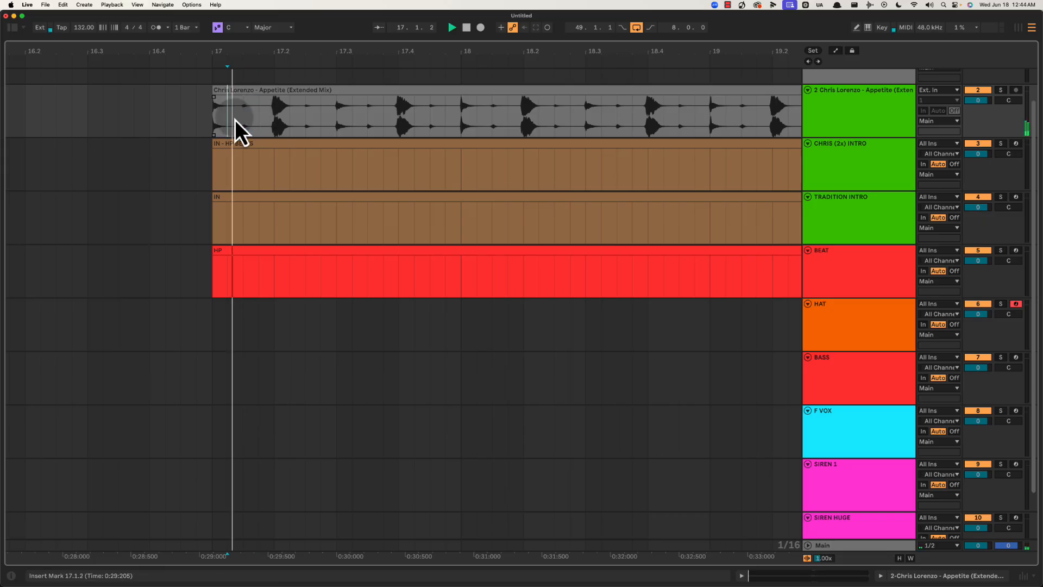
{"action": "key", "text": "space"}
{"action": "left_click_drag", "start_coordinate": [441, 52], "coordinate": [439, 51]}
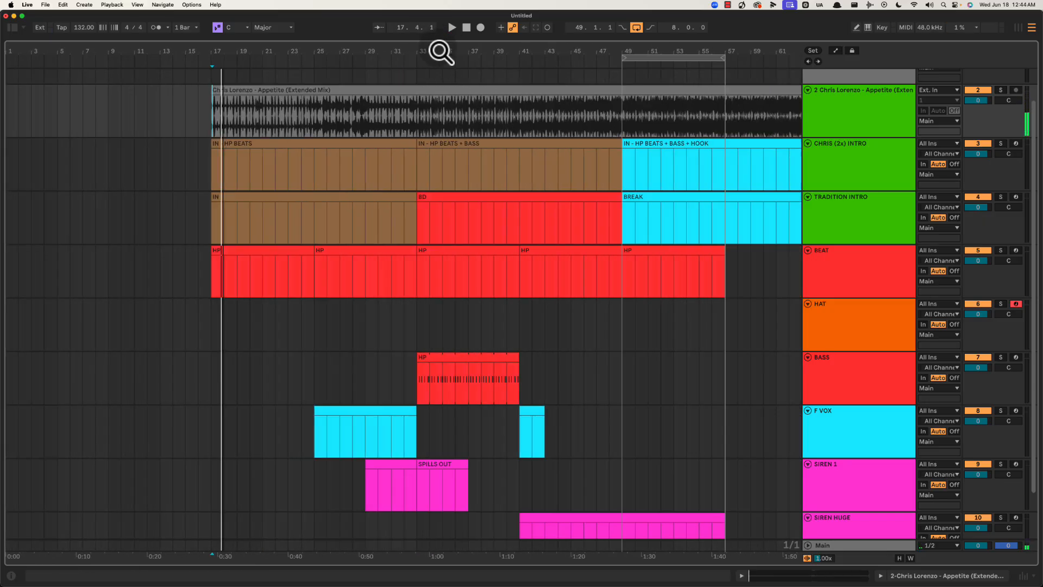
Play the reference track from 49.1.1, 45.3.1 and 50.3.1 to compare the beat on both sides of bar 49.
{"action": "scroll", "coordinate": [587, 152], "scroll_direction": "right", "scroll_amount": 5}
{"action": "left_click", "coordinate": [493, 116]}
{"action": "left_click_drag", "start_coordinate": [529, 51], "coordinate": [531, 51]}
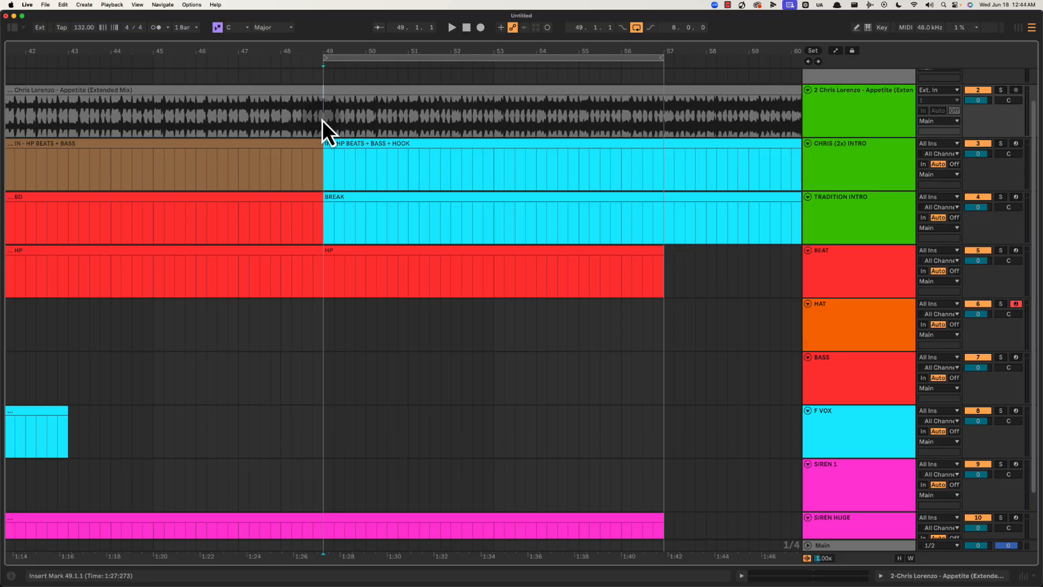
{"action": "key", "text": "space"}
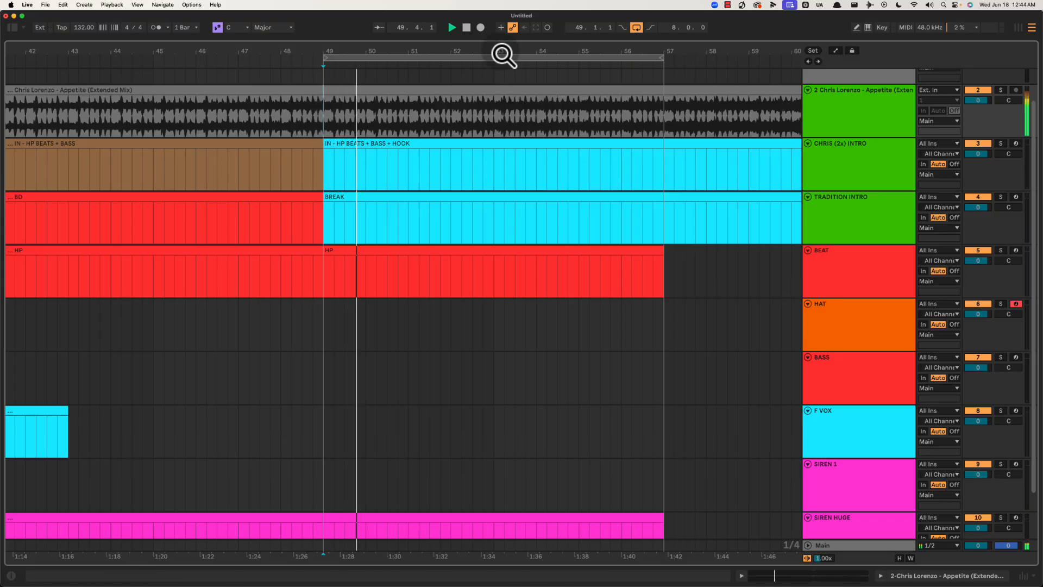
{"action": "left_click_drag", "start_coordinate": [503, 55], "coordinate": [500, 49]}
{"action": "left_click", "coordinate": [341, 108]}
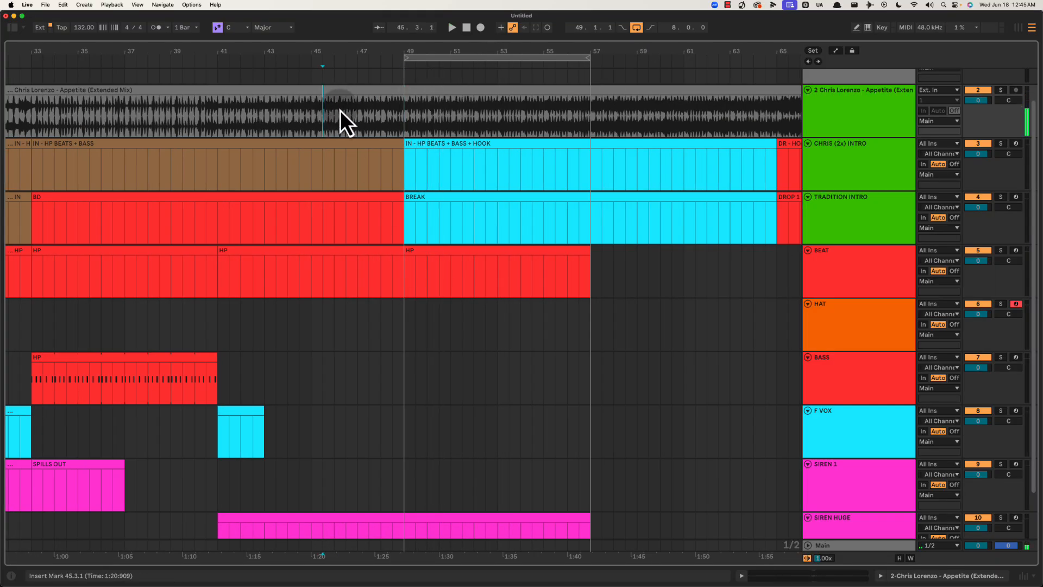
{"action": "key", "text": "space"}
{"action": "left_click", "coordinate": [439, 110]}
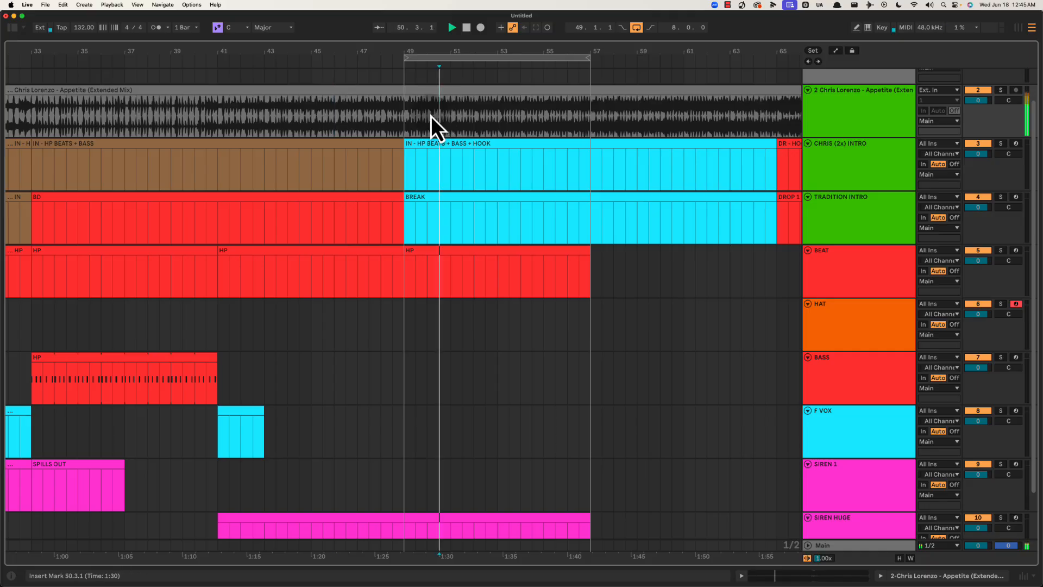
Compare the reference track's sound from 42.1.1 with its sound around 50.1.1.
{"action": "left_click", "coordinate": [241, 108]}
{"action": "key", "text": "space"}
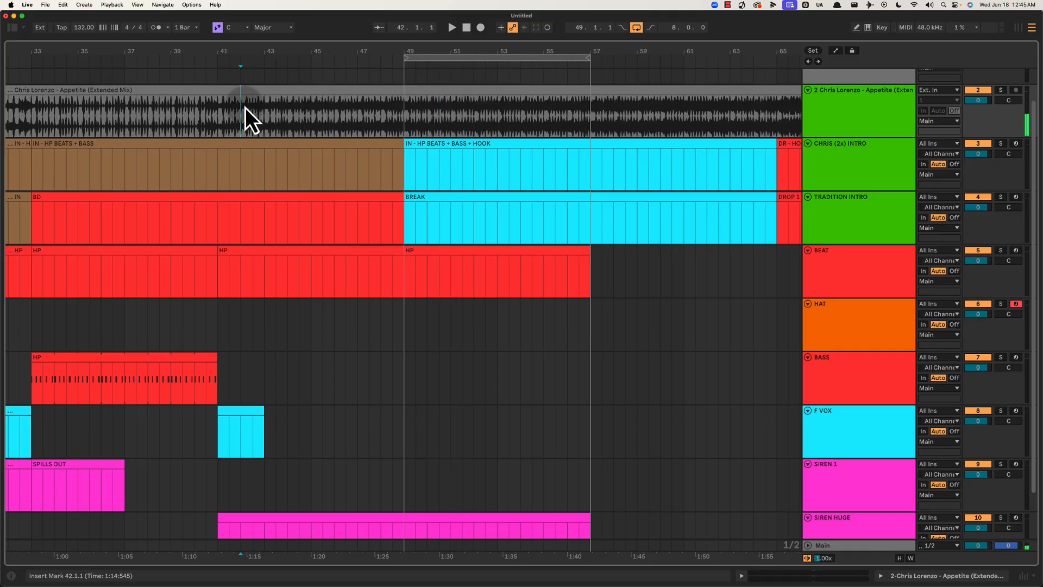
{"action": "key", "text": "space"}
{"action": "left_click", "coordinate": [428, 111]}
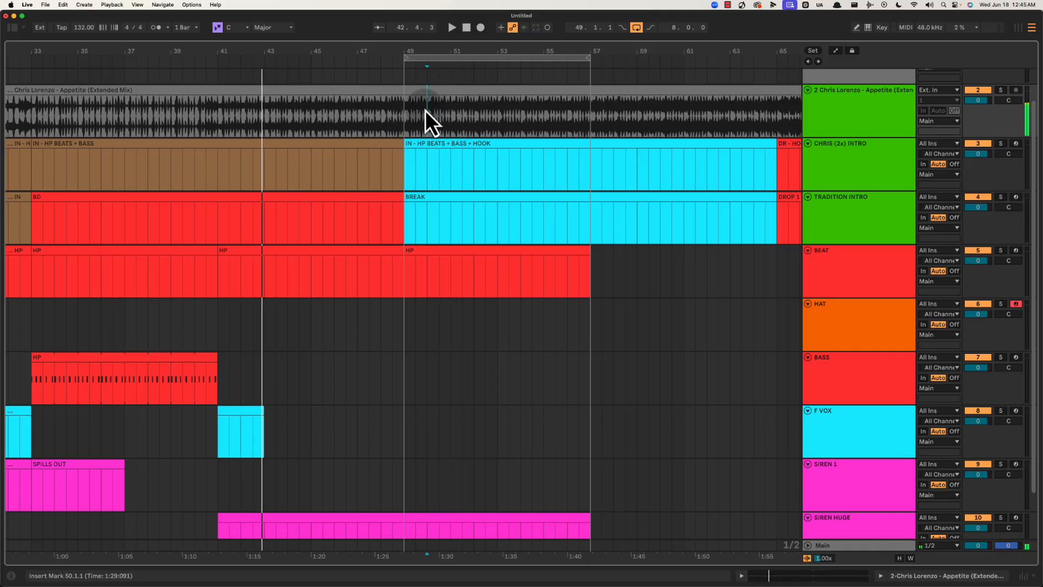
{"action": "left_click", "coordinate": [240, 110]}
{"action": "key", "text": "space"}
{"action": "key", "text": "space"}
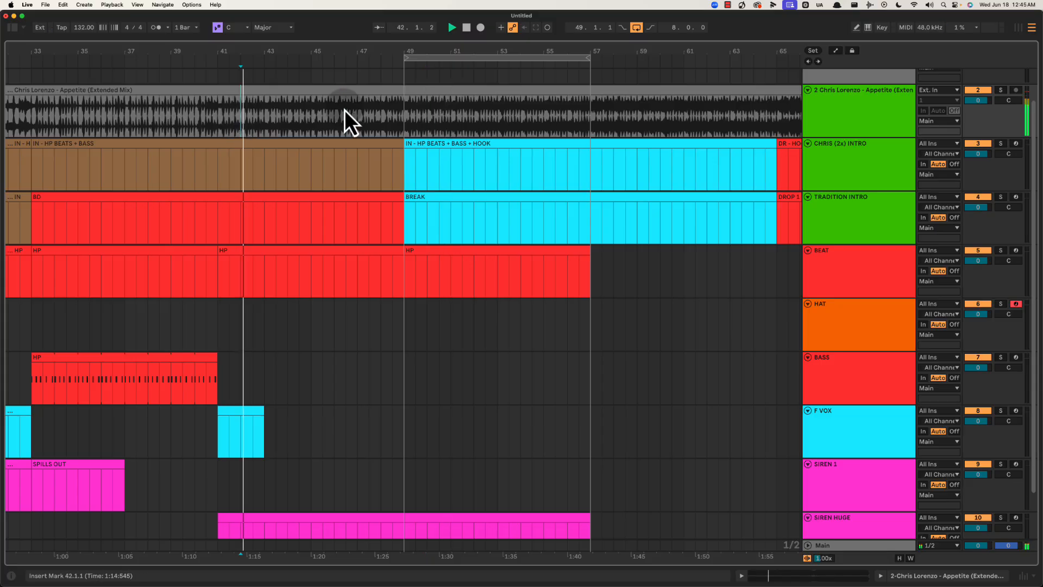
{"action": "left_click", "coordinate": [426, 110]}
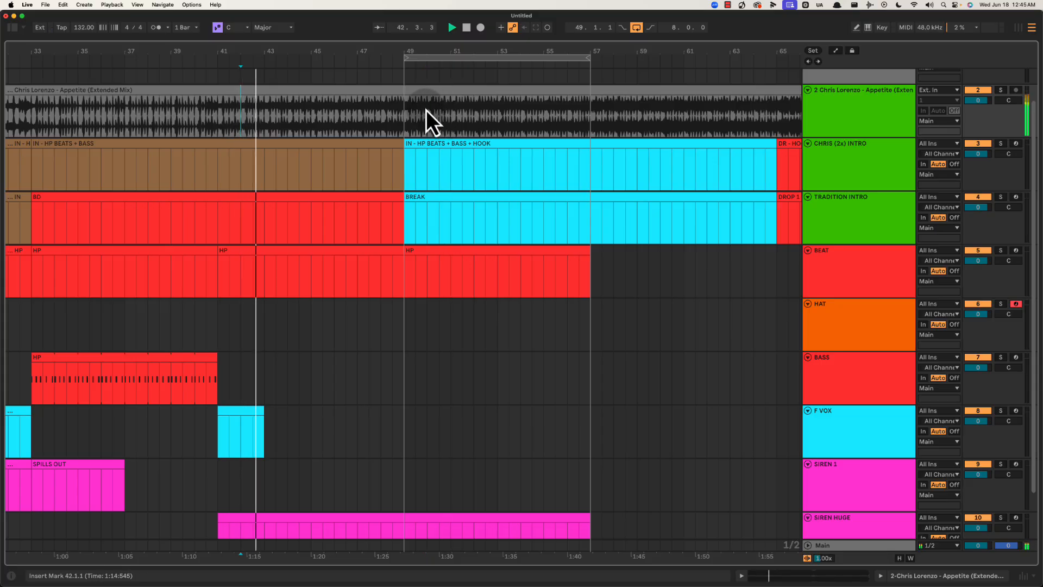
Create an eight-bar empty MIDI clip on the HAT track from 49.1.1 to 57.1.1 and play from there.
{"action": "left_click", "coordinate": [446, 252]}
{"action": "key", "text": "space"}
{"action": "left_click_drag", "start_coordinate": [407, 320], "coordinate": [592, 327]}
{"action": "key", "text": "super+shift+m"}
{"action": "key", "text": "super+alt+l"}
{"action": "key", "text": "space"}
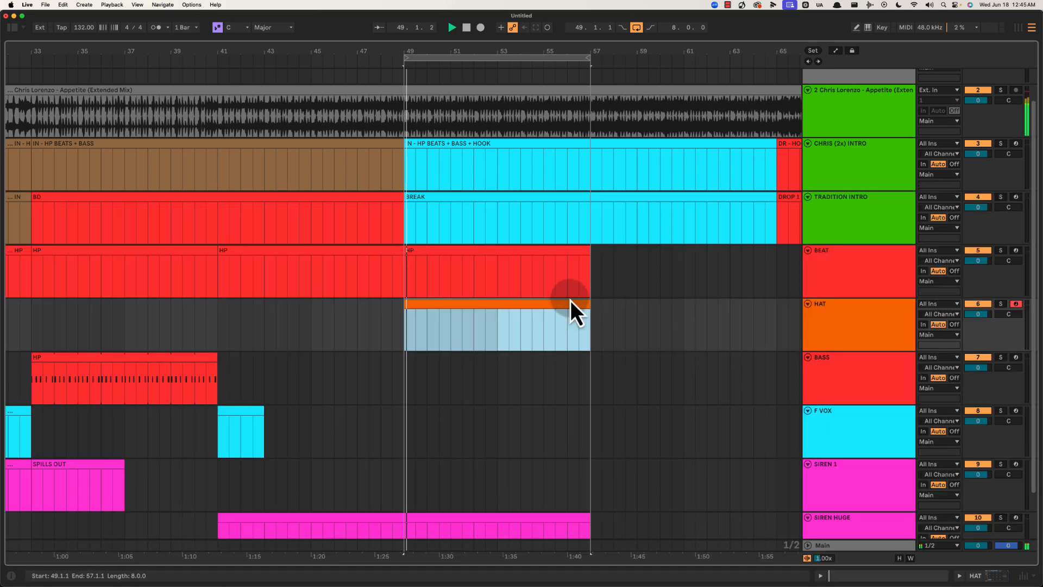
{"action": "key", "text": "a"}
{"action": "key", "text": "a"}
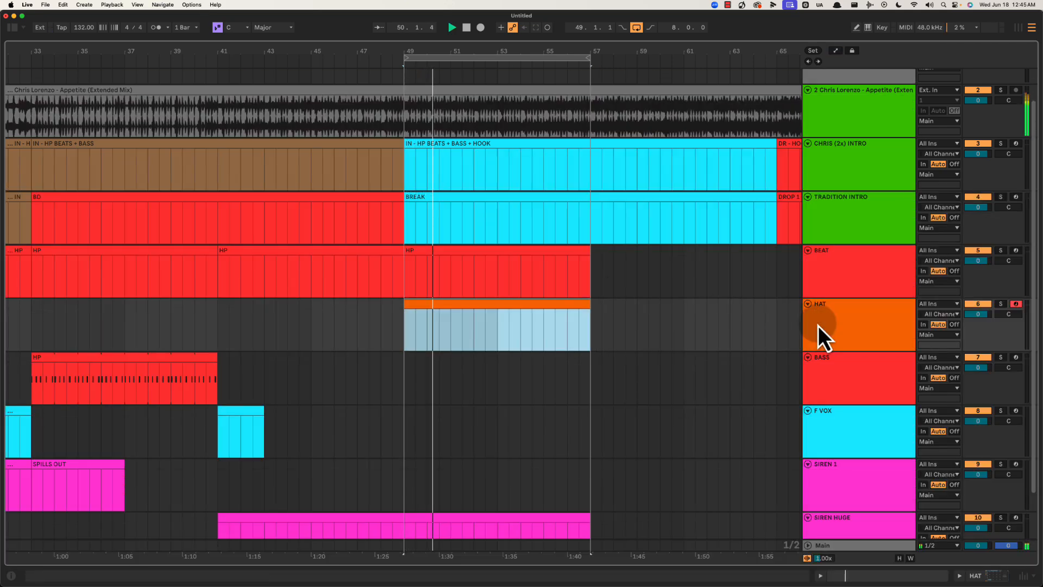
{"action": "left_click", "coordinate": [486, 332]}
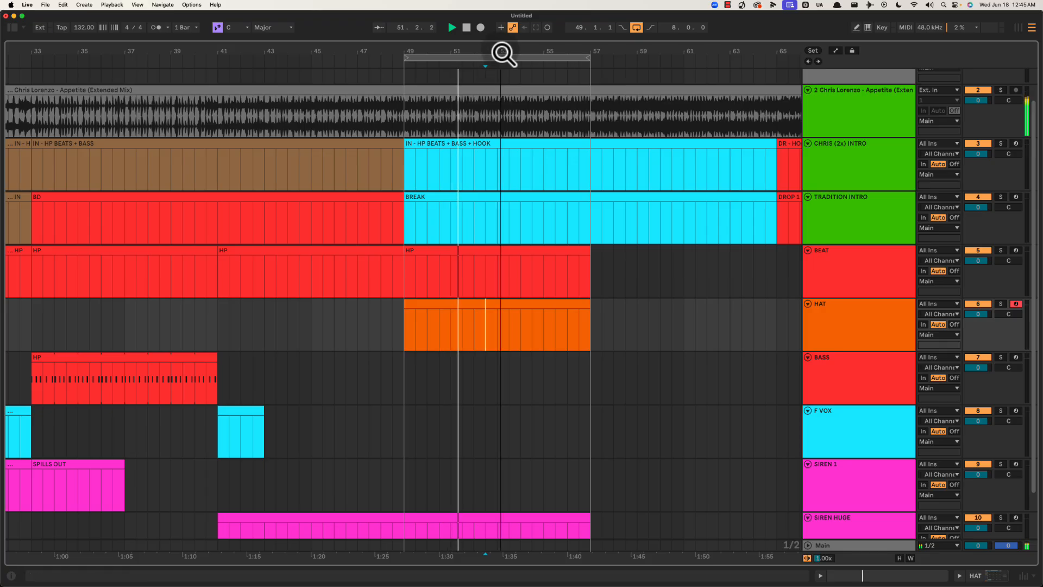
Name the SIREN HUGE clip at 41.1.1 PITCH UP and duplicate it over the clip at 49.1.1.
{"action": "left_click_drag", "start_coordinate": [499, 53], "coordinate": [499, 45]}
{"action": "scroll", "coordinate": [490, 249], "scroll_direction": "down", "scroll_amount": 3}
{"action": "left_click", "coordinate": [432, 485]}
{"action": "key", "text": "space"}
{"action": "left_click_drag", "start_coordinate": [425, 490], "coordinate": [559, 493]}
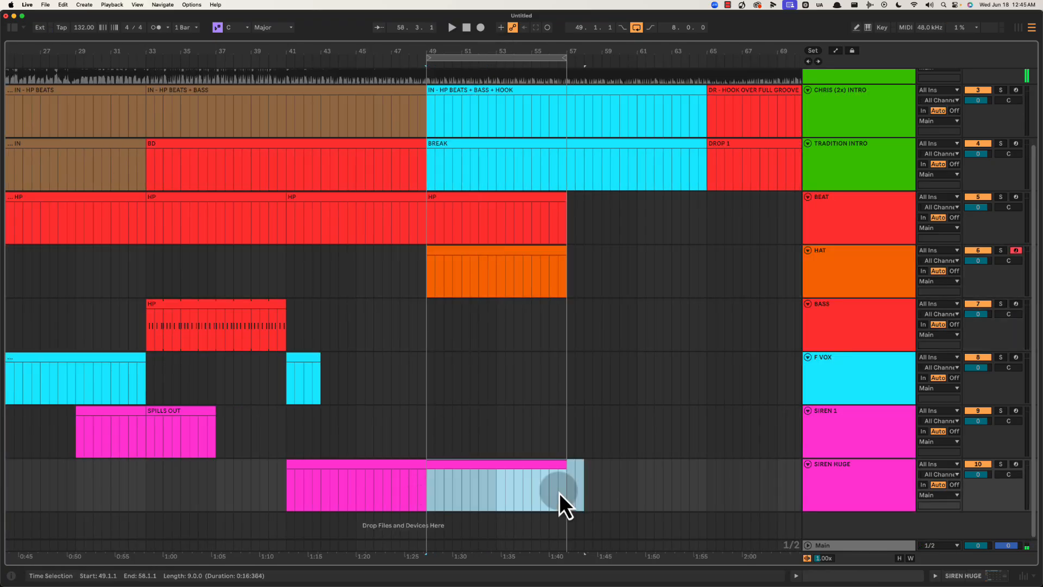
{"action": "left_click", "coordinate": [379, 470]}
{"action": "double_click", "coordinate": [383, 473]}
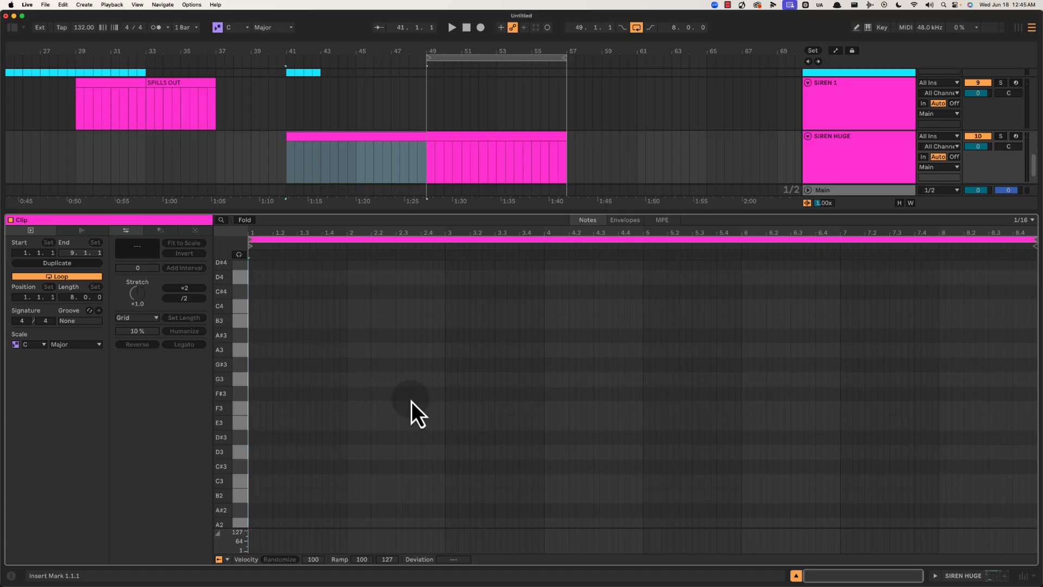
{"action": "key", "text": "alt+super+l"}
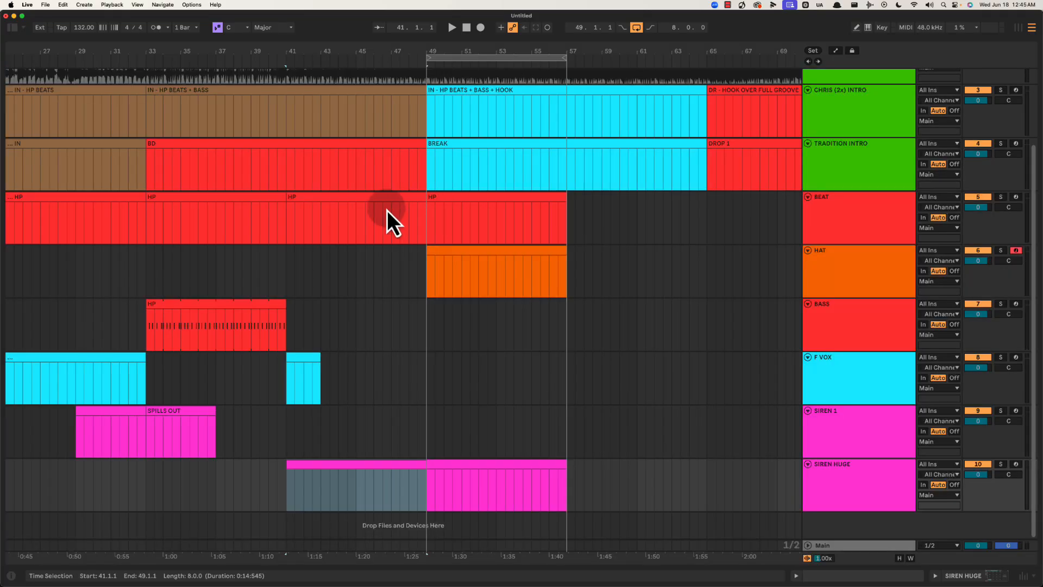
{"action": "left_click", "coordinate": [369, 466]}
{"action": "type", "text": "PITCH UP"}
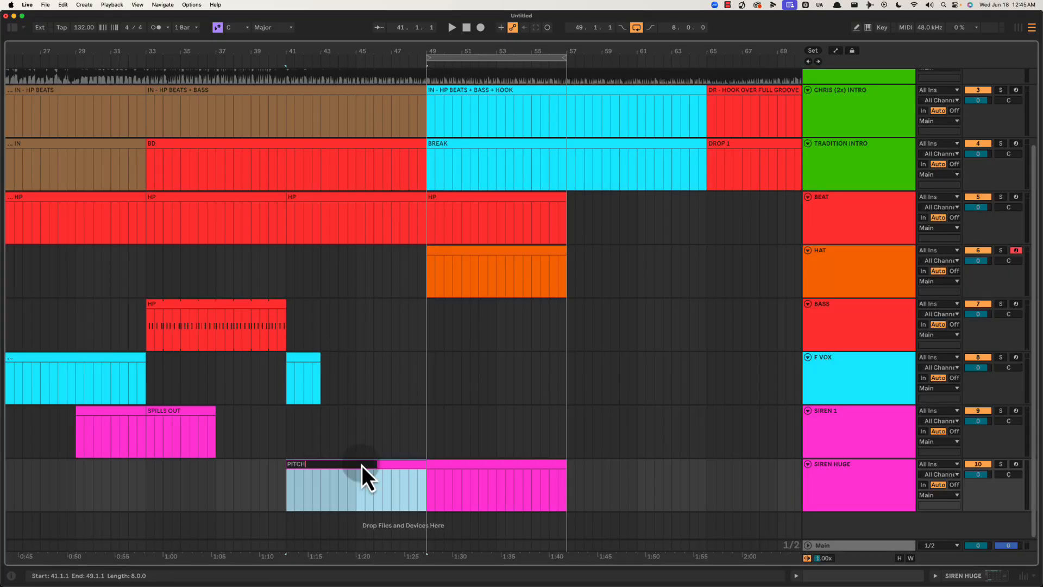
{"action": "key", "text": "Return"}
{"action": "key", "text": "super+d"}
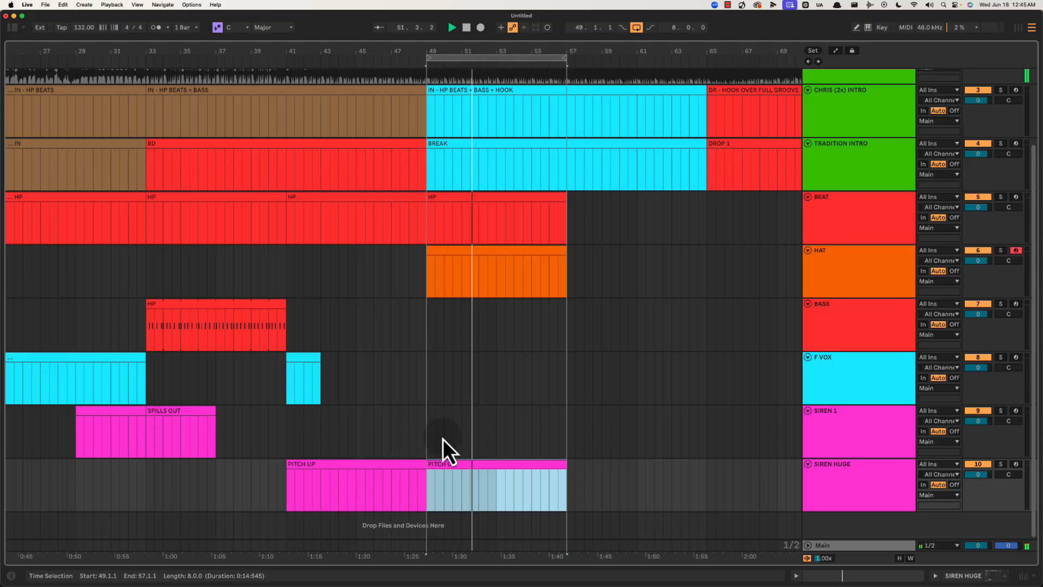
Extend the loop to 16 bars, from 49.1.1 to 65.1.1, covering the whole BREAK section.
{"action": "scroll", "coordinate": [442, 438], "scroll_direction": "right", "scroll_amount": 2}
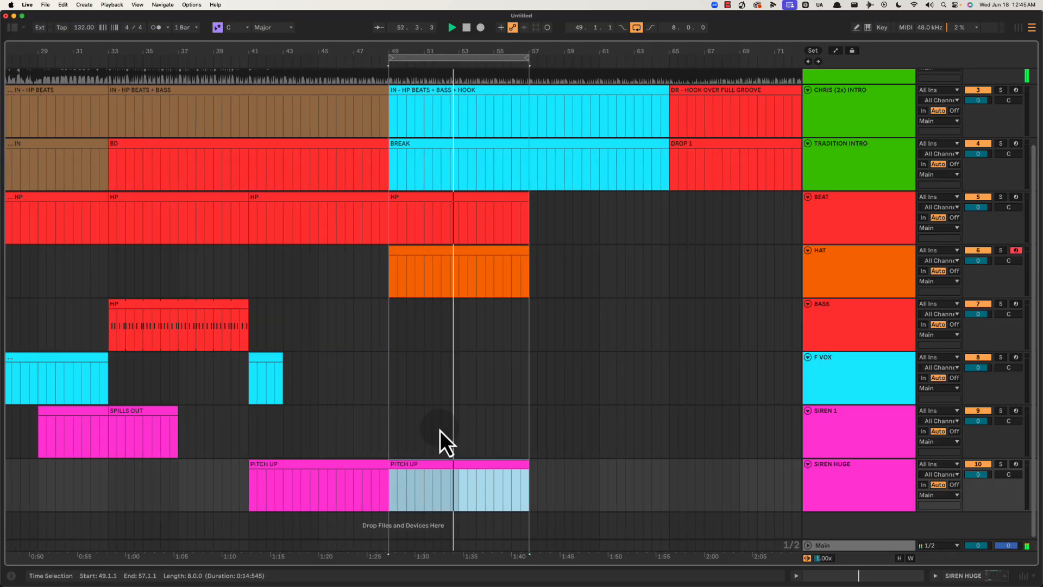
{"action": "scroll", "coordinate": [440, 431], "scroll_direction": "right", "scroll_amount": 4}
{"action": "scroll", "coordinate": [435, 429], "scroll_direction": "left", "scroll_amount": 2}
{"action": "scroll", "coordinate": [439, 431], "scroll_direction": "left", "scroll_amount": 2}
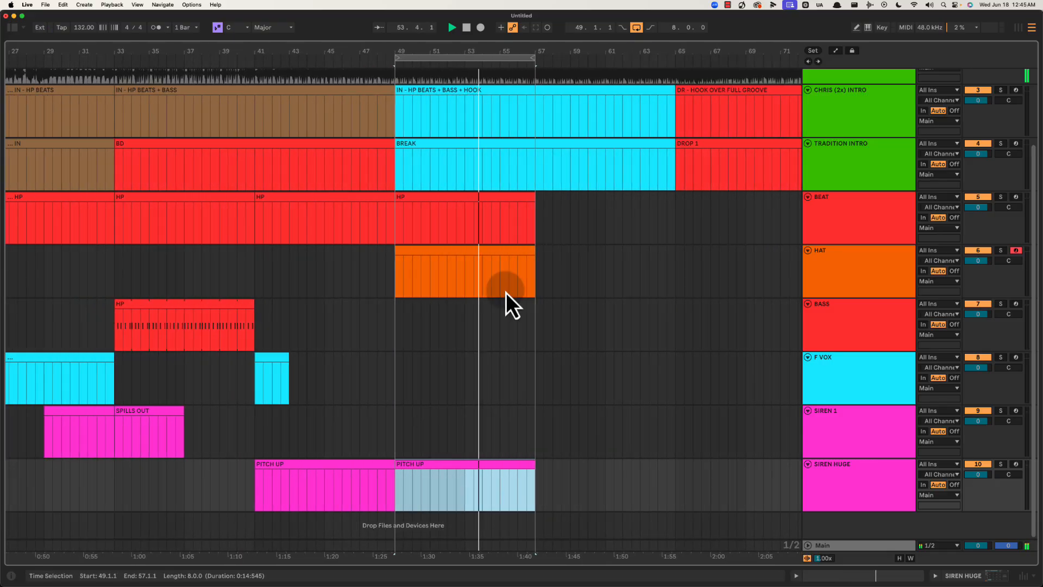
{"action": "left_click_drag", "start_coordinate": [534, 53], "coordinate": [676, 51]}
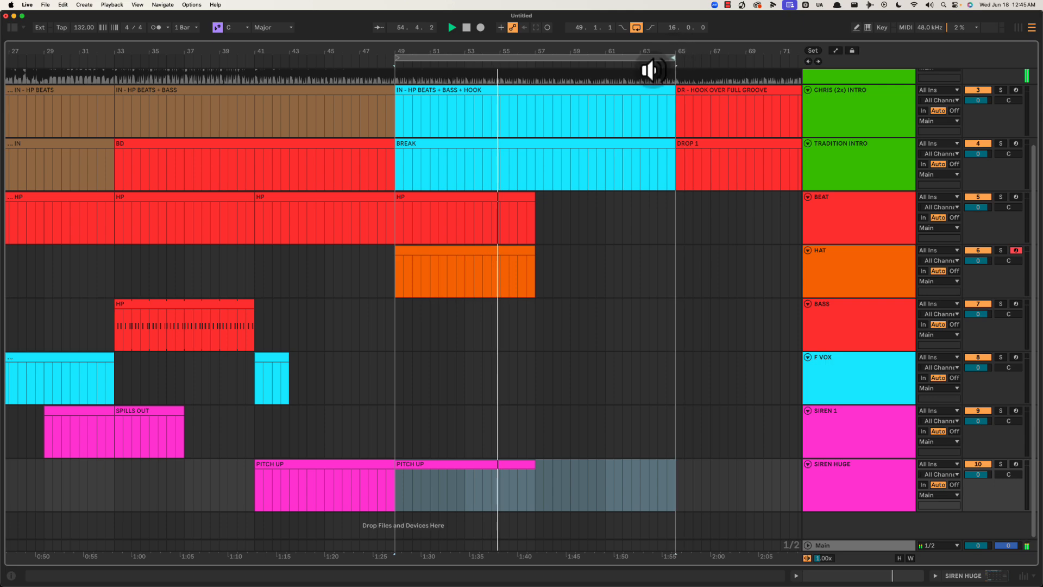
Duplicate the BEAT, HAT and SIREN HUGE clips from bar 49 into bars 57.1.1 to 65.1.1 and stop playback.
{"action": "scroll", "coordinate": [614, 135], "scroll_direction": "right", "scroll_amount": 2}
{"action": "left_click", "coordinate": [443, 208]}
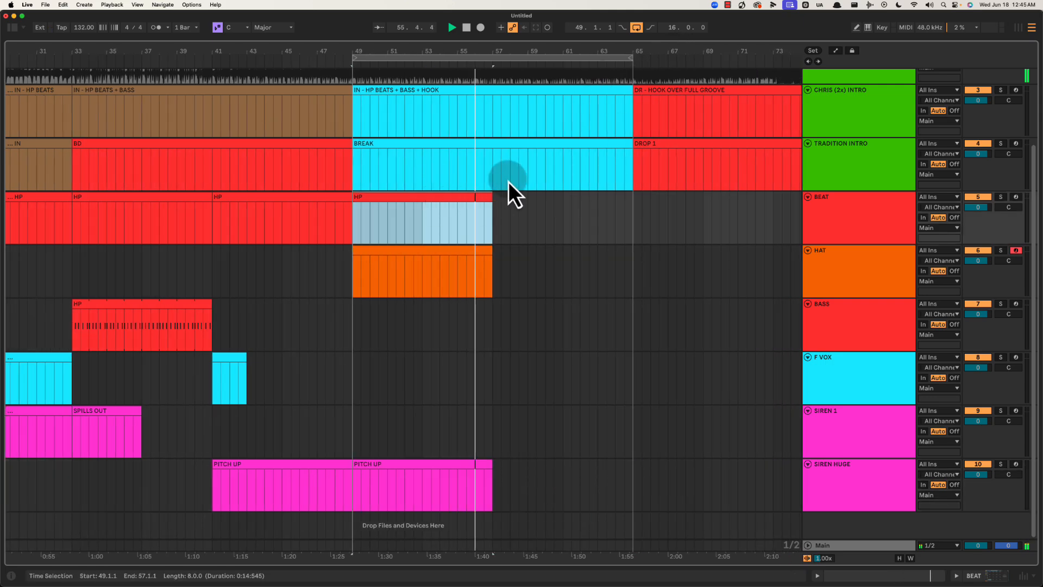
{"action": "key", "text": "ctrl+d"}
{"action": "left_click", "coordinate": [458, 259]}
{"action": "key", "text": "ctrl+d"}
{"action": "left_click", "coordinate": [465, 475]}
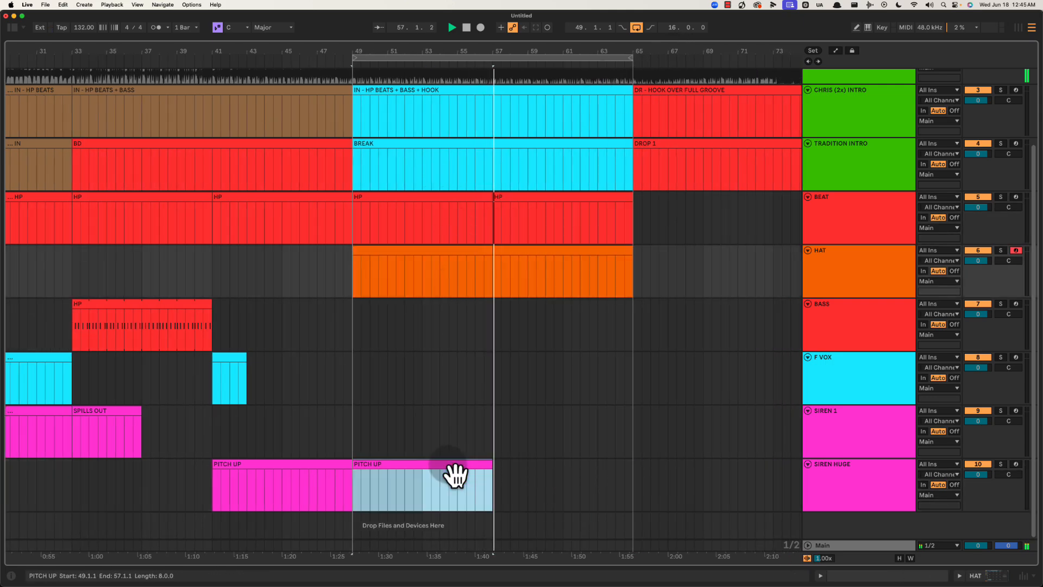
{"action": "key", "text": "ctrl+d"}
{"action": "key", "text": "space"}
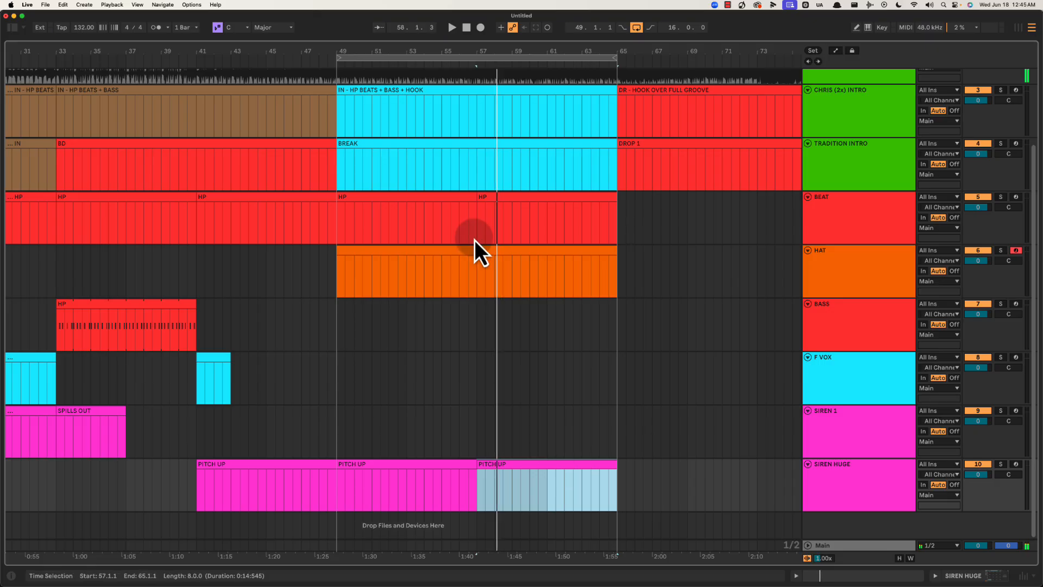
Copy the two adjacent SIREN 1 clips from 29.1.1 to 57.1.1 and compare playback at the original and the copy.
{"action": "left_click_drag", "start_coordinate": [496, 49], "coordinate": [496, 33]}
{"action": "left_click", "coordinate": [197, 420]}
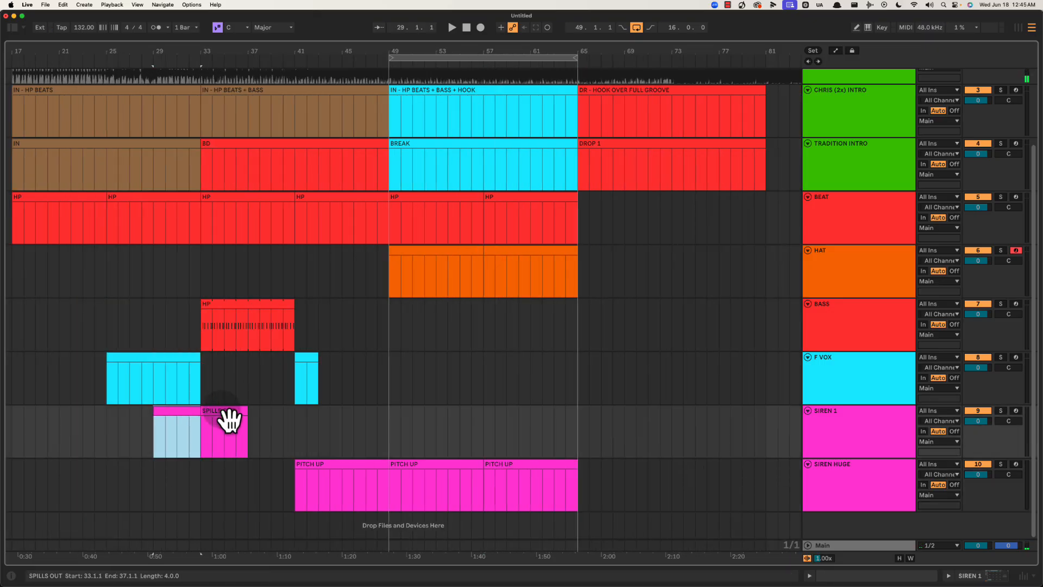
{"action": "left_click_drag", "start_coordinate": [186, 419], "coordinate": [510, 425]}
{"action": "left_click", "coordinate": [507, 426]}
{"action": "key", "text": "space"}
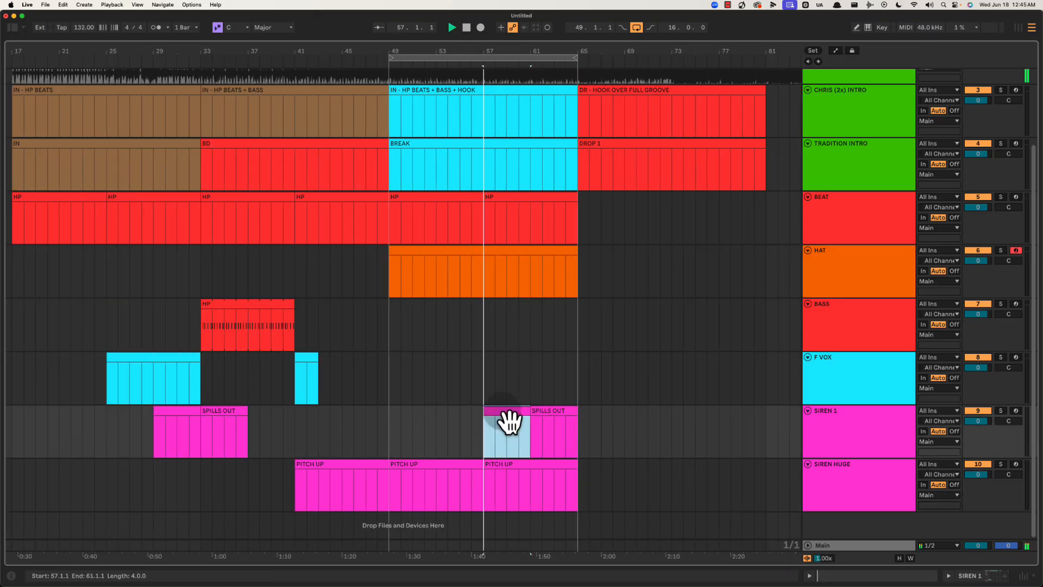
{"action": "left_click", "coordinate": [185, 417]}
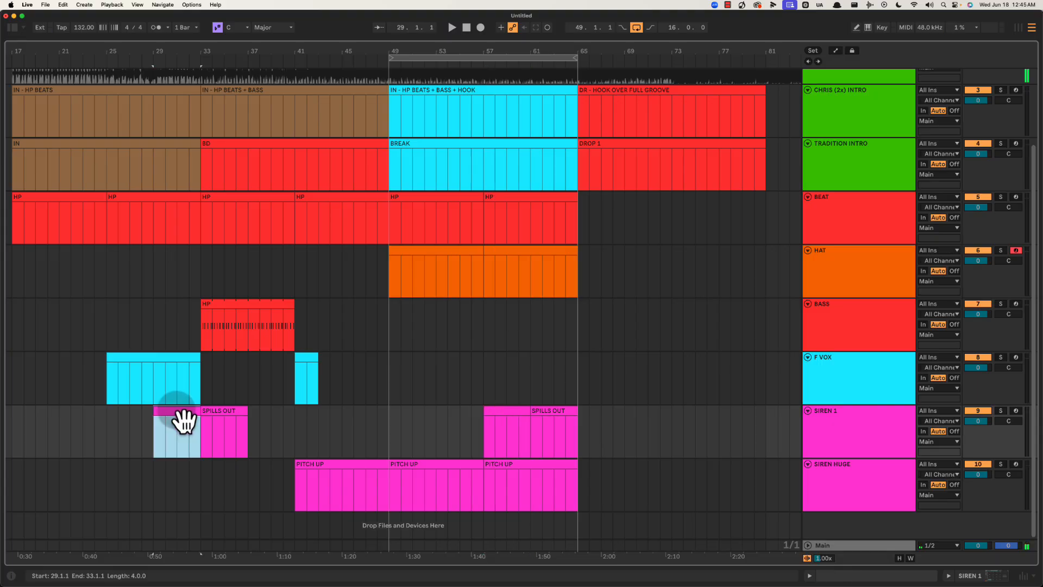
{"action": "left_click", "coordinate": [515, 421]}
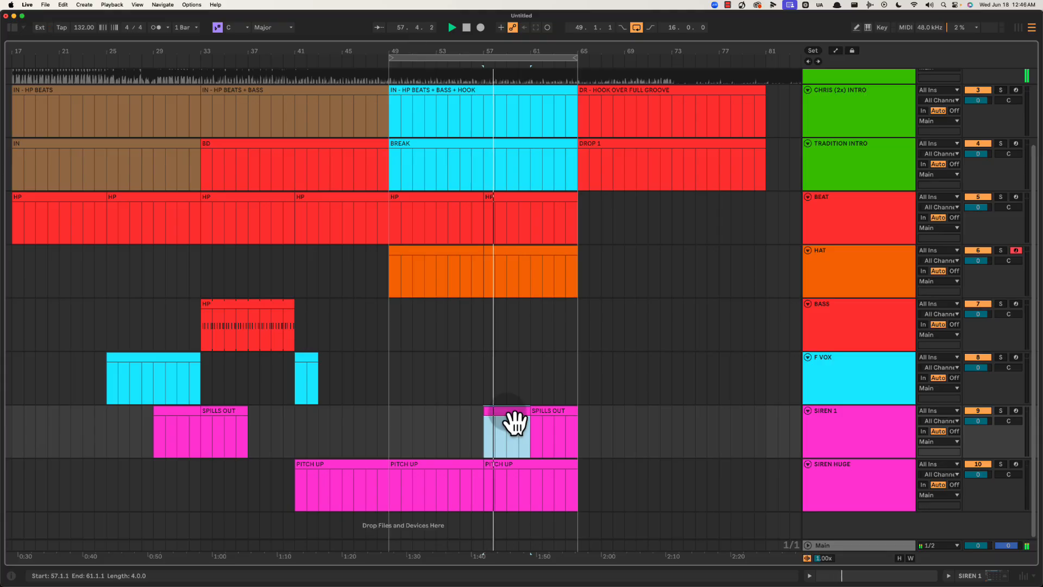
{"action": "key", "text": "space"}
Rename the SIREN 1 track to SIREN HUSKY.
{"action": "left_click", "coordinate": [862, 425]}
{"action": "key", "text": "super+r"}
{"action": "key", "text": "Right"}
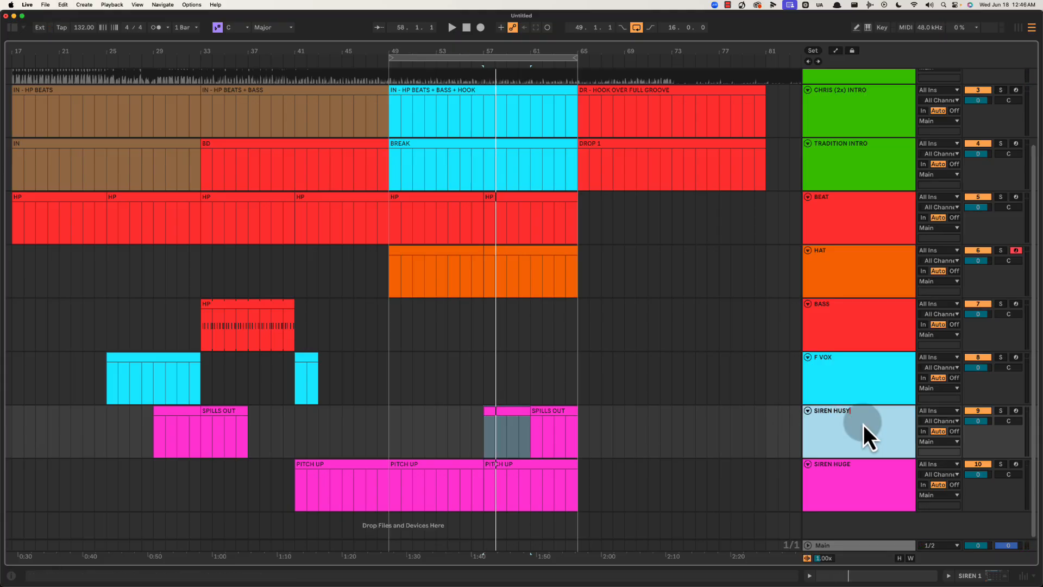
{"action": "type", "text": "HUSKY"}
{"action": "key", "text": "Return"}
Turn off looping and play the second half of the BREAK section from 57.1.1 and from 59.1.1.
{"action": "left_click", "coordinate": [489, 413]}
{"action": "key", "text": "space"}
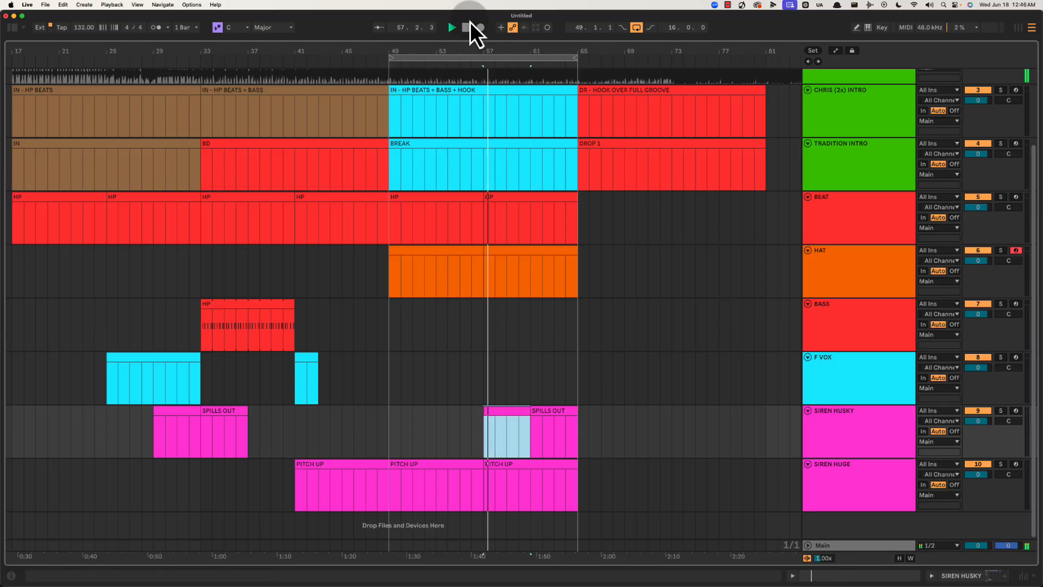
{"action": "left_click_drag", "start_coordinate": [528, 52], "coordinate": [527, 52]}
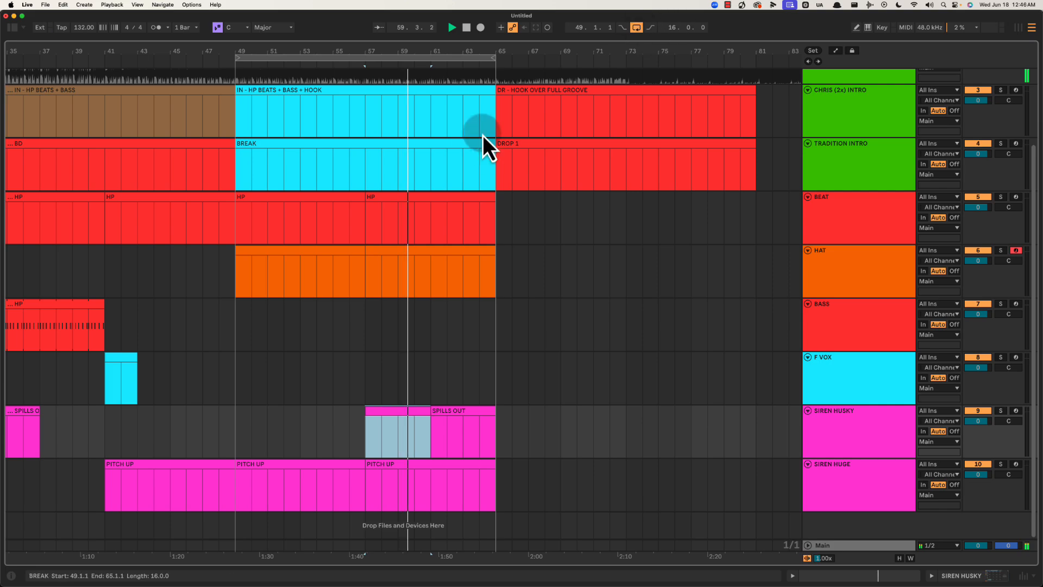
{"action": "left_click", "coordinate": [639, 28]}
{"action": "left_click", "coordinate": [370, 268]}
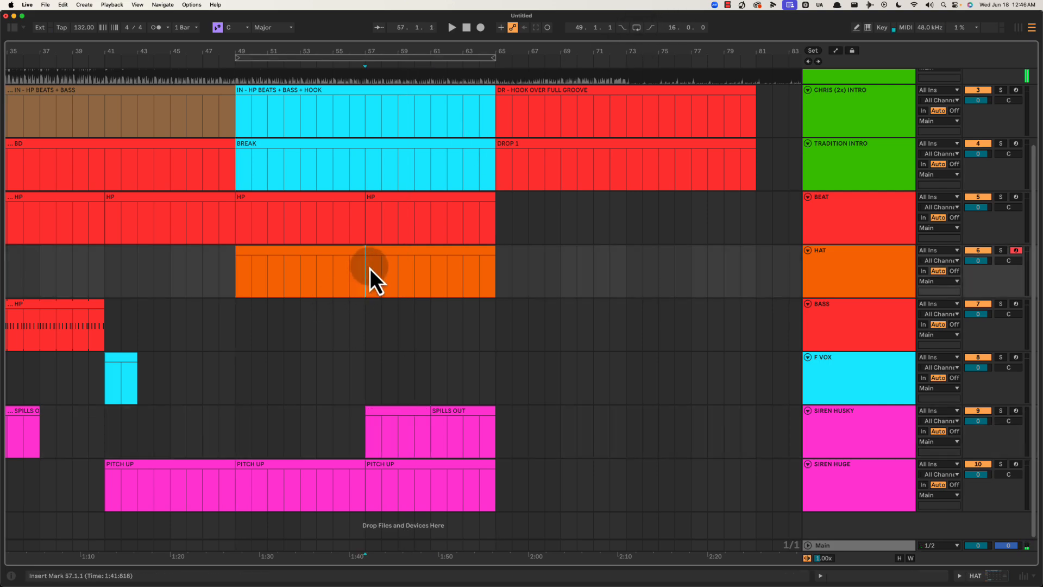
{"action": "left_click", "coordinate": [396, 273]}
{"action": "key", "text": "space"}
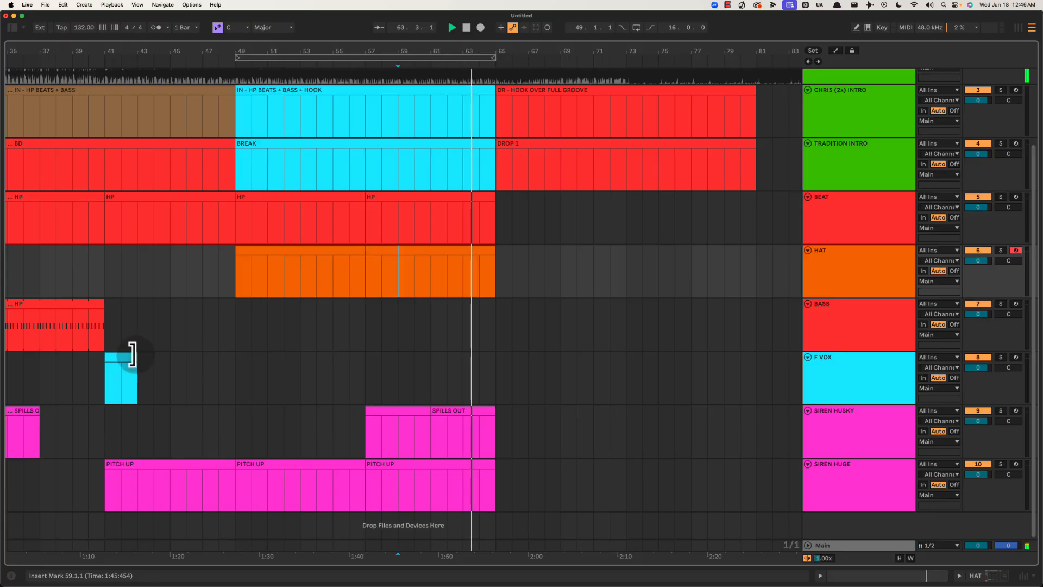
Copy the two-bar F VOX clip from 41.1.1 to 63.1.1 and check its placement in playback.
{"action": "left_click", "coordinate": [133, 357]}
{"action": "left_click_drag", "start_coordinate": [142, 368], "coordinate": [545, 366]}
{"action": "key", "text": "space"}
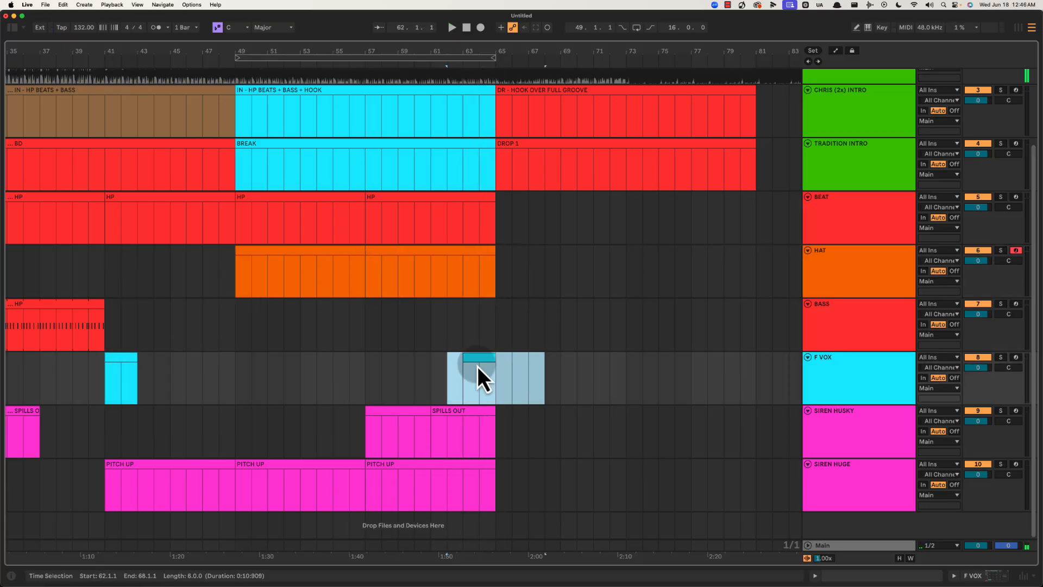
{"action": "left_click", "coordinate": [478, 357]}
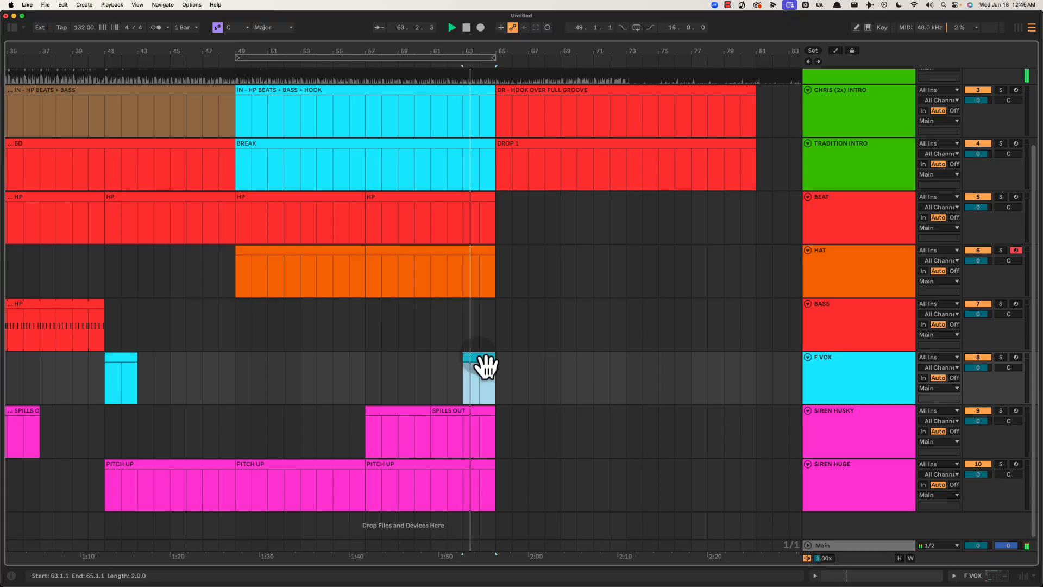
Move the copied F VOX clip to 62.1.1 and delete its part after 63.1.1, leaving one bar.
{"action": "left_click", "coordinate": [447, 364]}
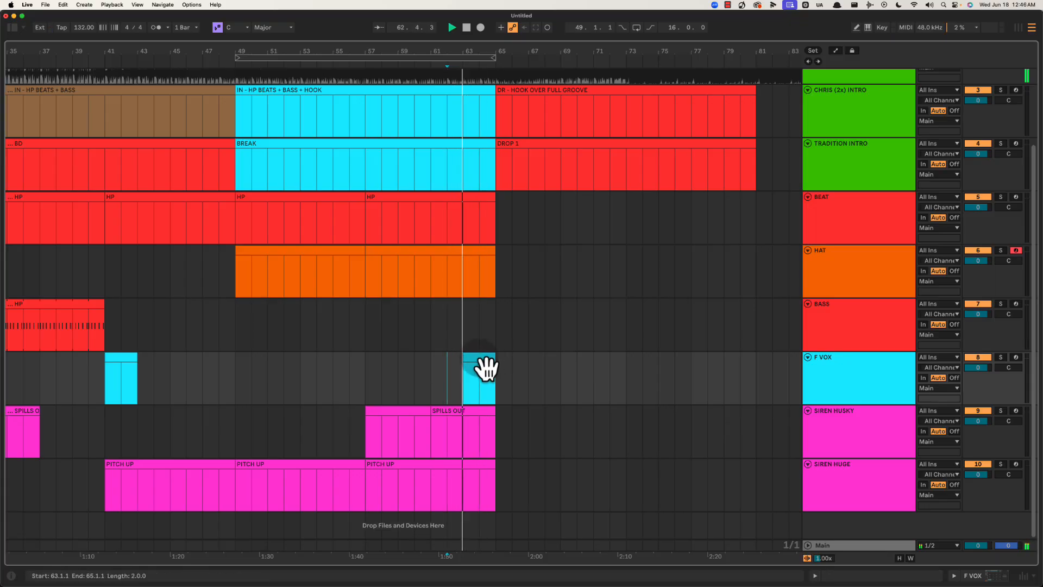
{"action": "left_click_drag", "start_coordinate": [486, 369], "coordinate": [508, 360]}
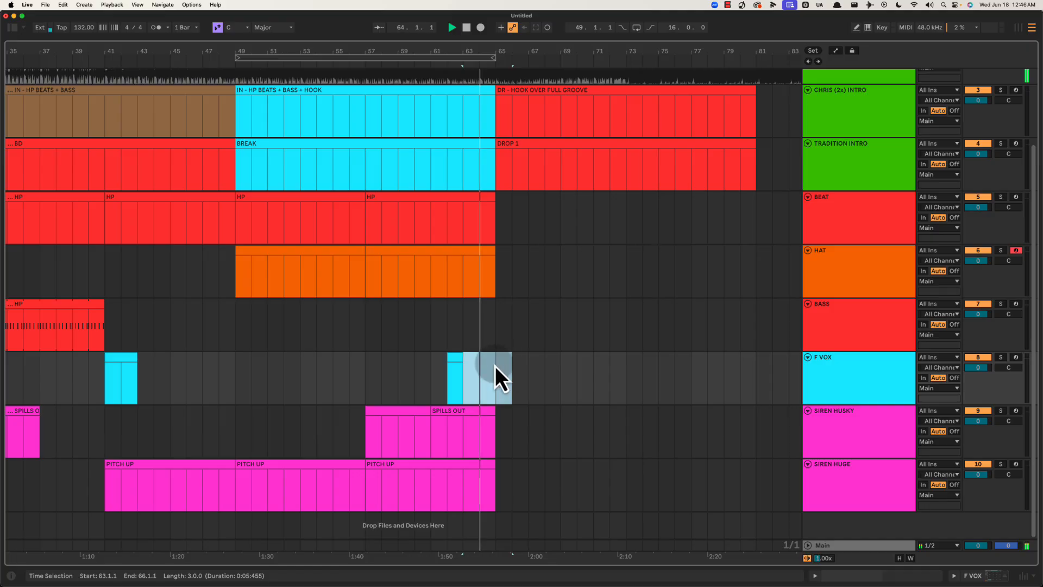
{"action": "left_click", "coordinate": [495, 367]}
{"action": "left_click_drag", "start_coordinate": [515, 51], "coordinate": [514, 51]}
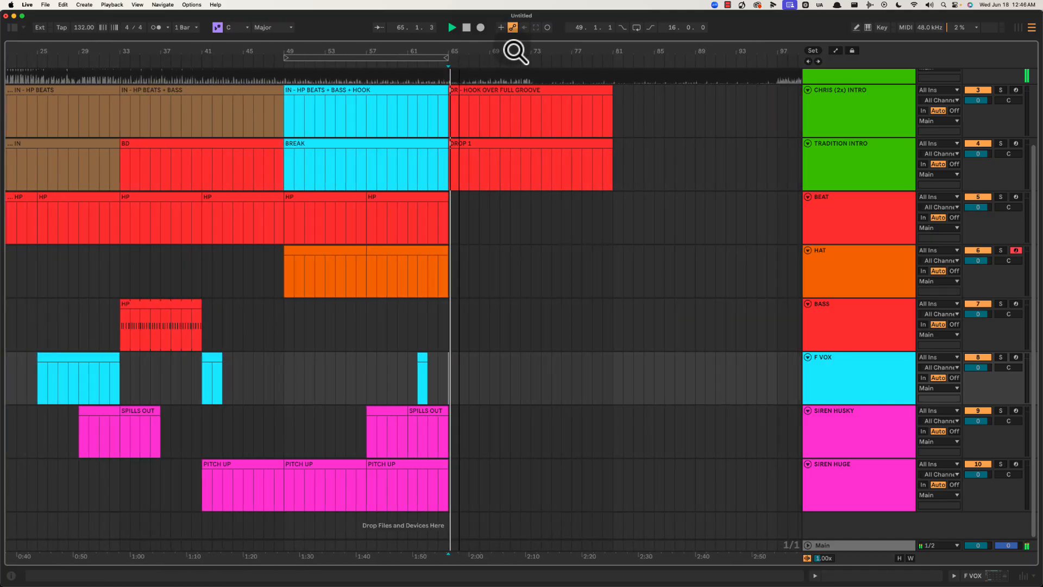
Stop playback, insert a new MIDI track below BASS, name it BASS HOOK 1 and colour it red.
{"action": "left_click", "coordinate": [439, 468]}
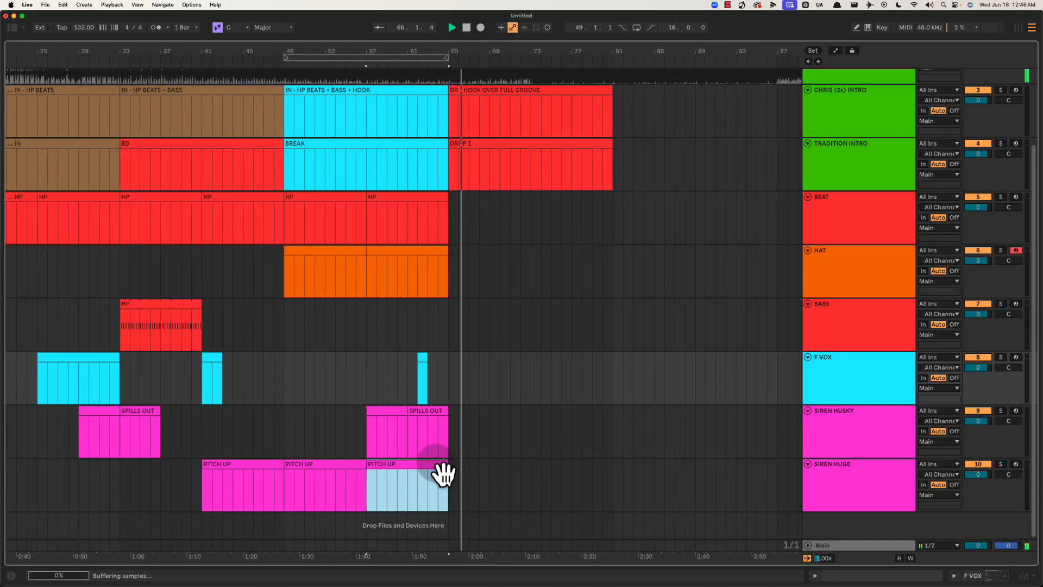
{"action": "key", "text": "space"}
{"action": "left_click", "coordinate": [862, 326]}
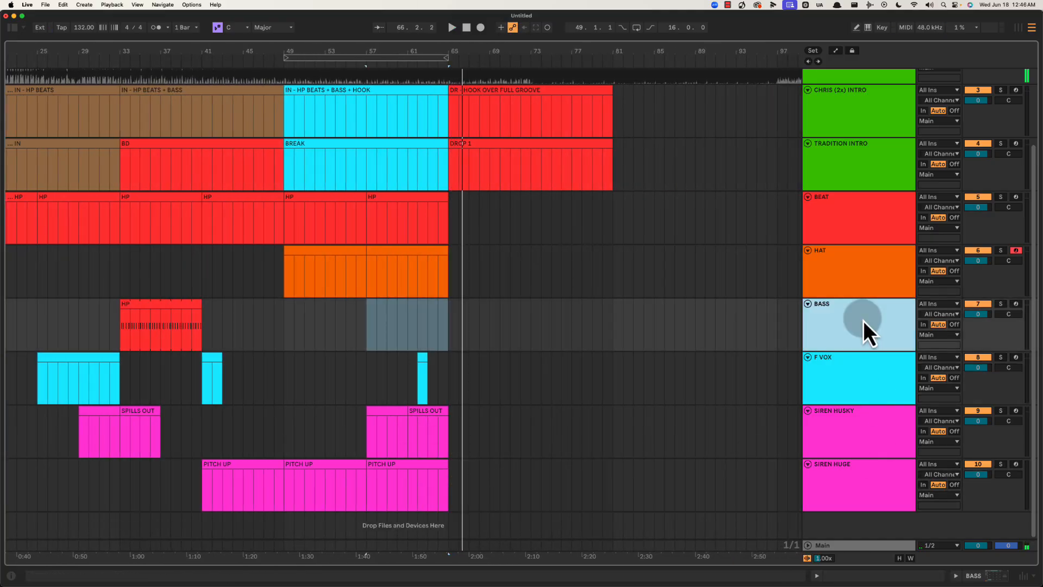
{"action": "left_click", "coordinate": [844, 275]}
{"action": "left_click", "coordinate": [838, 231]}
{"action": "left_click", "coordinate": [841, 276]}
{"action": "left_click_drag", "start_coordinate": [839, 324], "coordinate": [853, 340]}
{"action": "key", "text": "super+shift+t"}
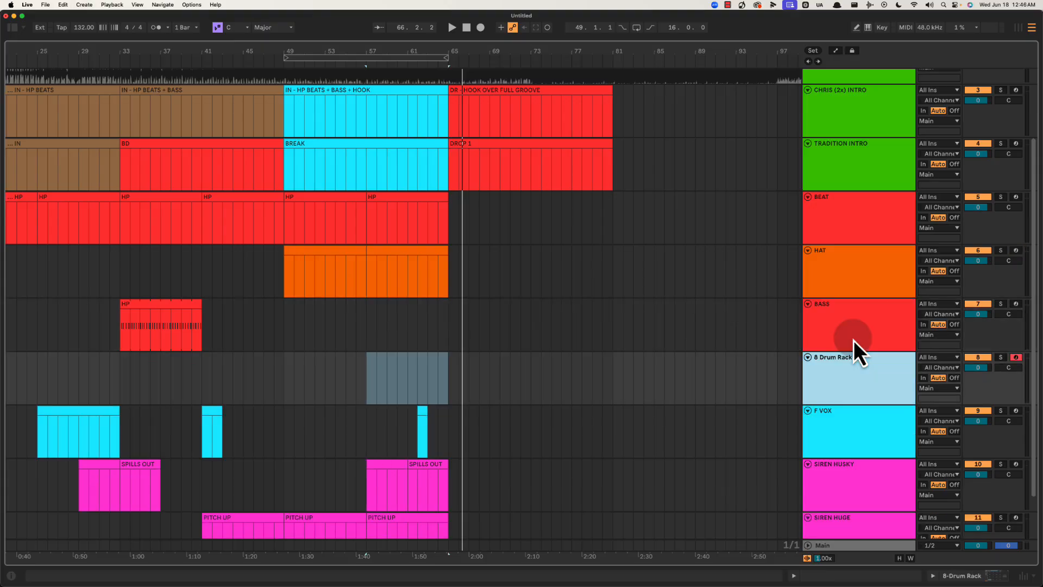
{"action": "right_click", "coordinate": [845, 374]}
{"action": "left_click", "coordinate": [851, 285]}
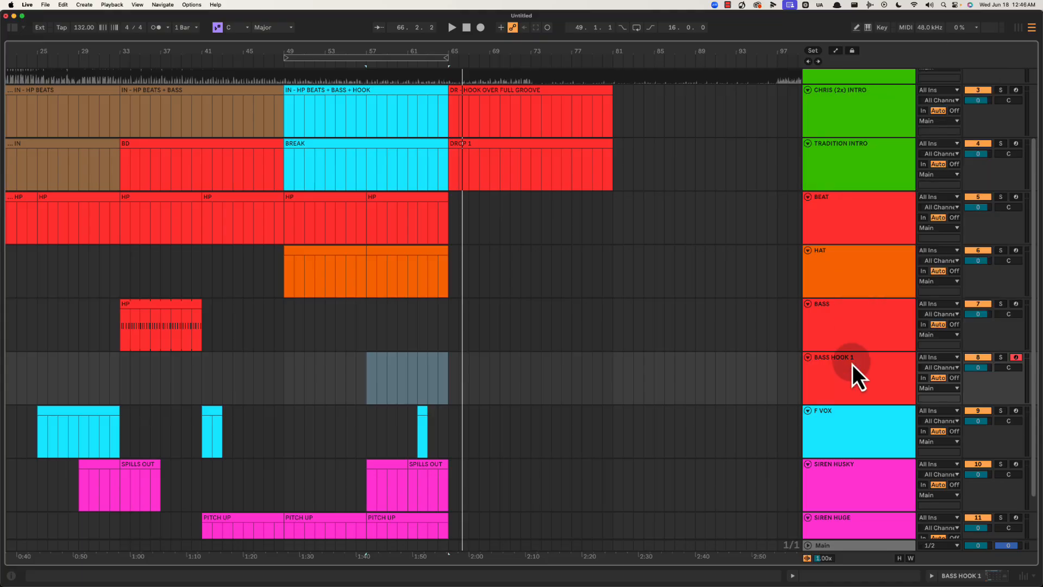
Play from 58.1.1 and extend the BASS track's HP clip from 41.1.1 to the end of the BREAK at 65.1.1.
{"action": "left_click", "coordinate": [378, 332]}
{"action": "key", "text": "space"}
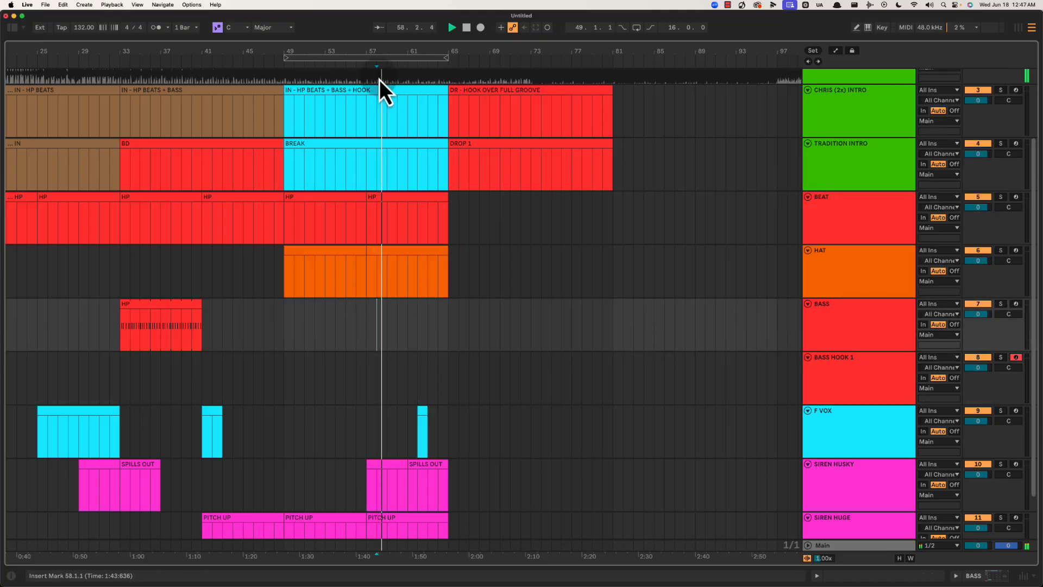
{"action": "left_click", "coordinate": [141, 316]}
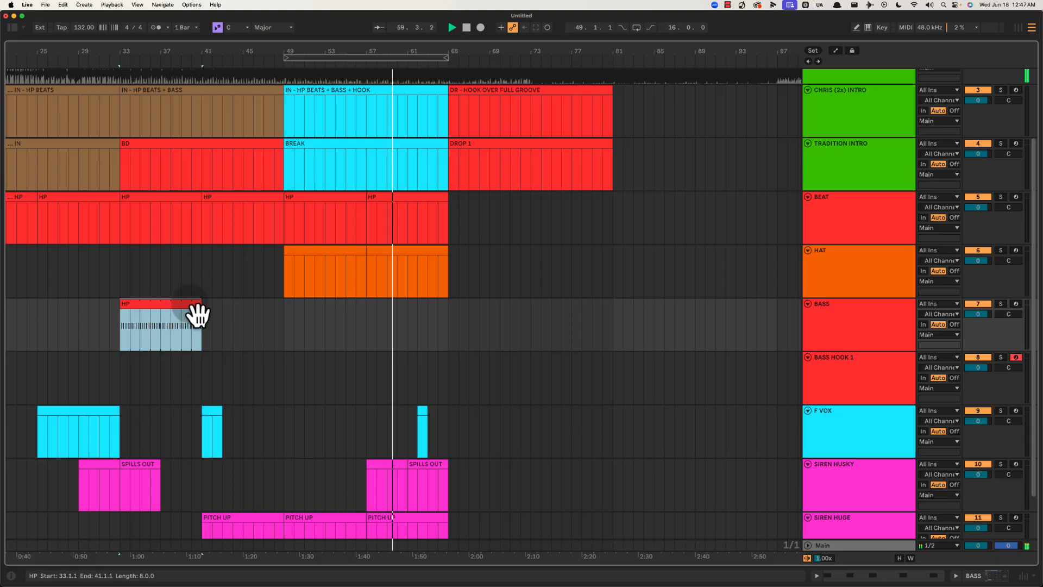
{"action": "left_click_drag", "start_coordinate": [201, 302], "coordinate": [449, 303]}
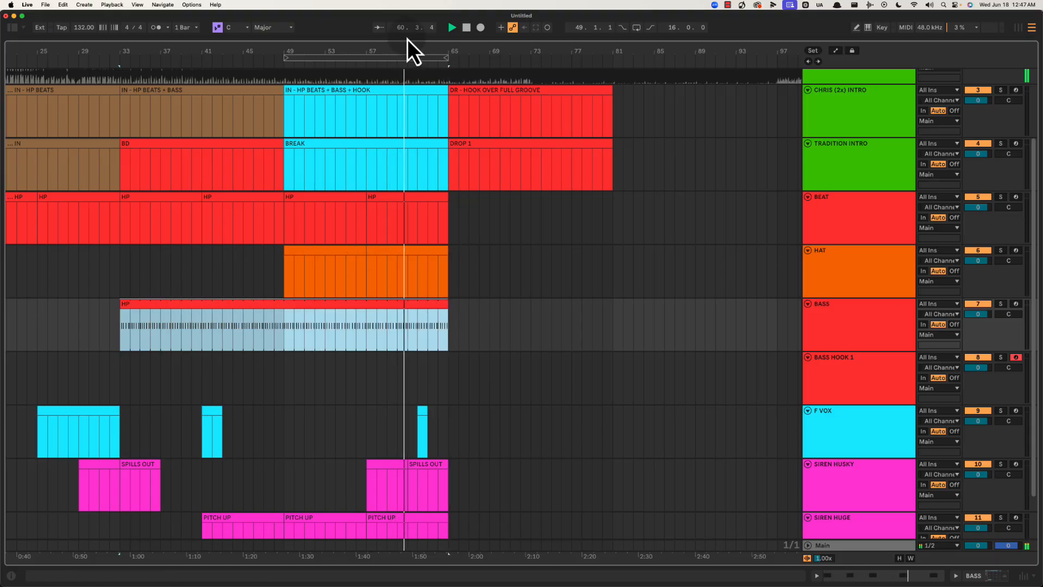
Create an empty eight-bar MIDI clip on the BASS HOOK 1 track from 65.1.1 to 73.1.1.
{"action": "left_click_drag", "start_coordinate": [391, 48], "coordinate": [396, 126]}
{"action": "left_click_drag", "start_coordinate": [485, 385], "coordinate": [630, 383]}
{"action": "key", "text": "super+shift+m"}
{"action": "key", "text": "alt+super+l"}
{"action": "left_click", "coordinate": [586, 382]}
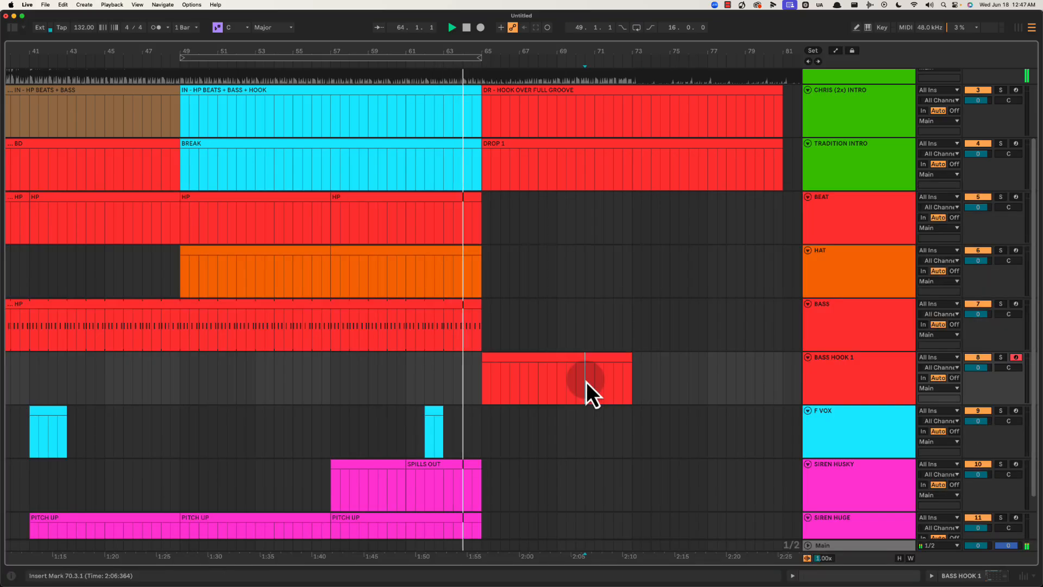
Stop playback and name the one-bar F VOX clip at 62.1.1 APPETITE.
{"action": "key", "text": "space"}
{"action": "left_click_drag", "start_coordinate": [407, 416], "coordinate": [463, 416]}
{"action": "left_click", "coordinate": [439, 411]}
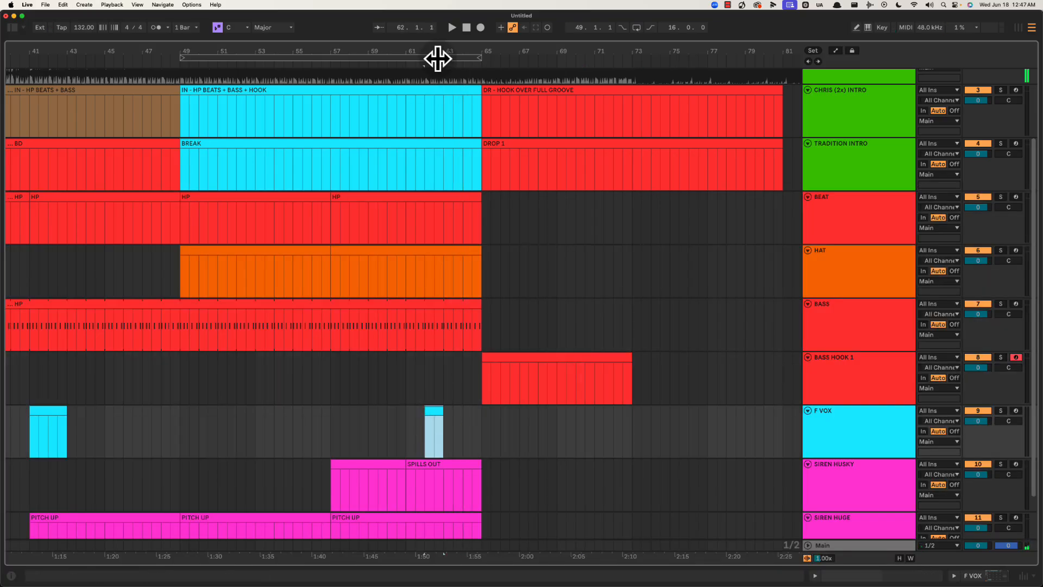
{"action": "left_click_drag", "start_coordinate": [442, 48], "coordinate": [445, 76]}
{"action": "left_click", "coordinate": [408, 422]}
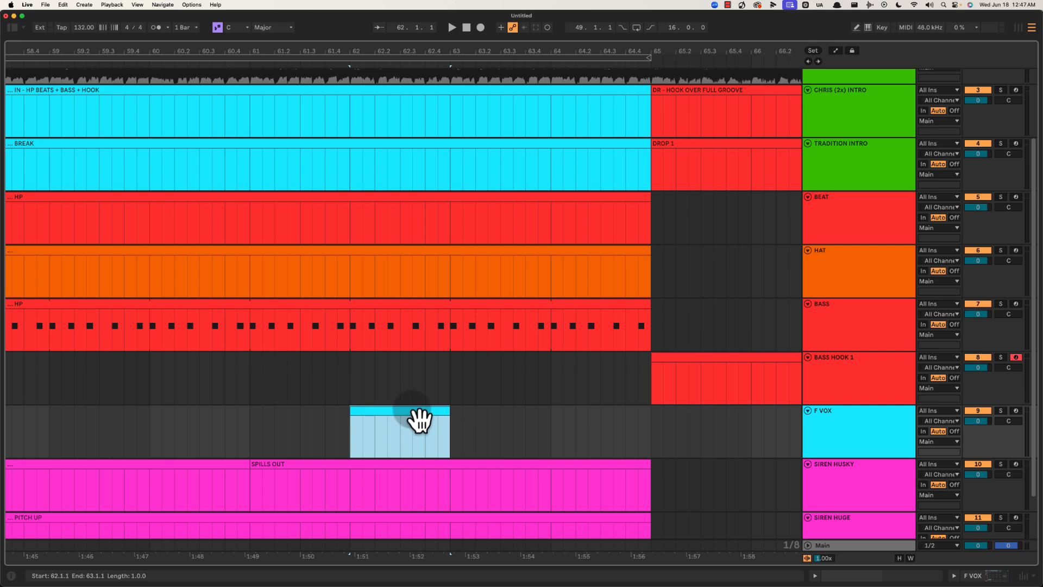
{"action": "type", "text": "APPETITE"}
{"action": "key", "text": "Return"}
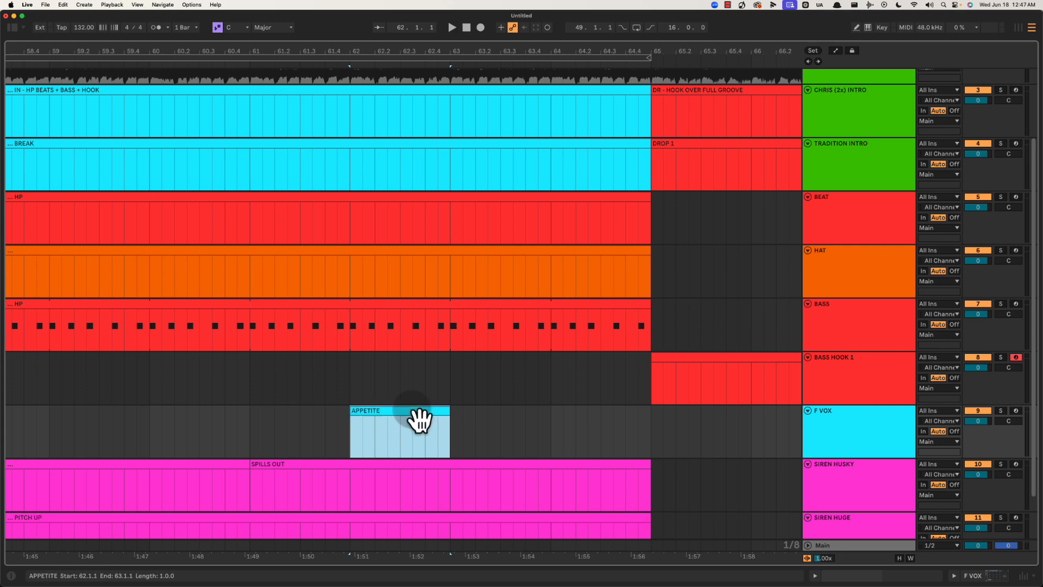
Play from 62.1.1 and duplicate the SIREN HUGE clip at 57.1.1 into bars 65.1.1 to 73.1.1.
{"action": "key", "text": "space"}
{"action": "left_click_drag", "start_coordinate": [592, 55], "coordinate": [593, 55]}
{"action": "scroll", "coordinate": [484, 366], "scroll_direction": "down", "scroll_amount": 2}
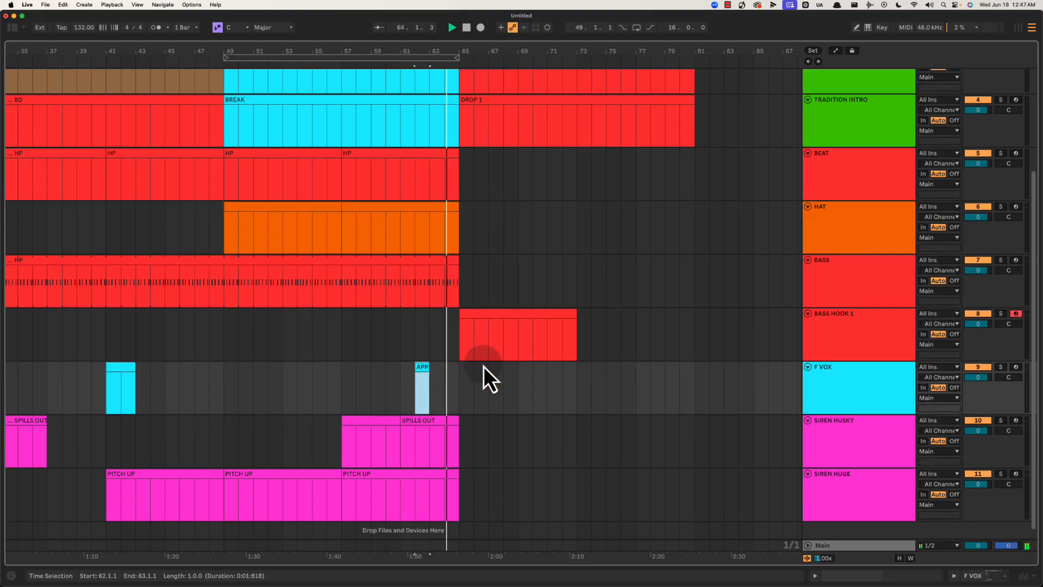
{"action": "scroll", "coordinate": [486, 363], "scroll_direction": "right", "scroll_amount": 3}
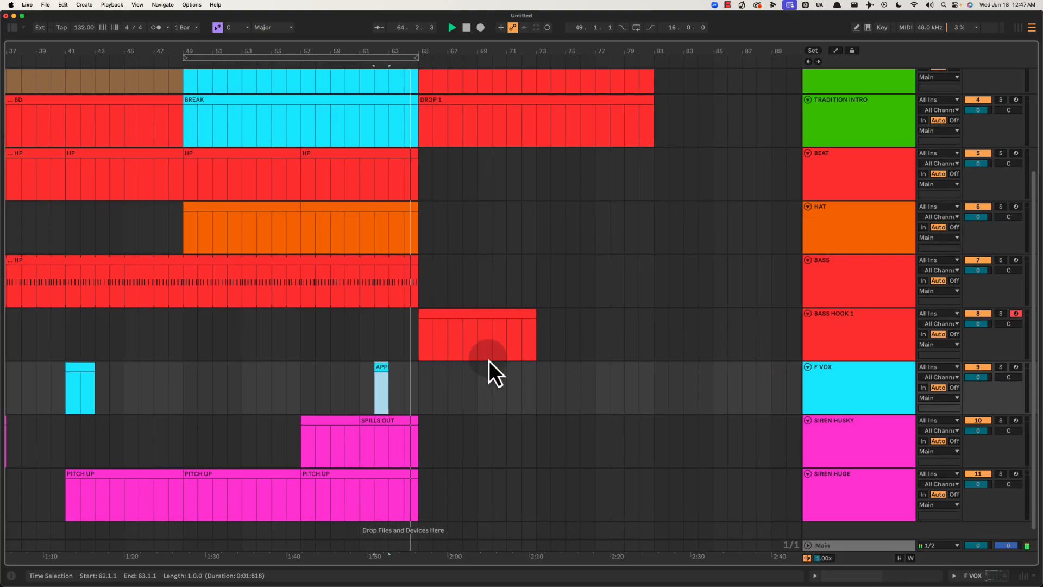
{"action": "left_click", "coordinate": [391, 476]}
{"action": "key", "text": "super+d"}
Shorten the BASS HOOK 1 clip to two bars by deleting everything after 67.1.1, and replay it from 65.1.1.
{"action": "left_click", "coordinate": [464, 325]}
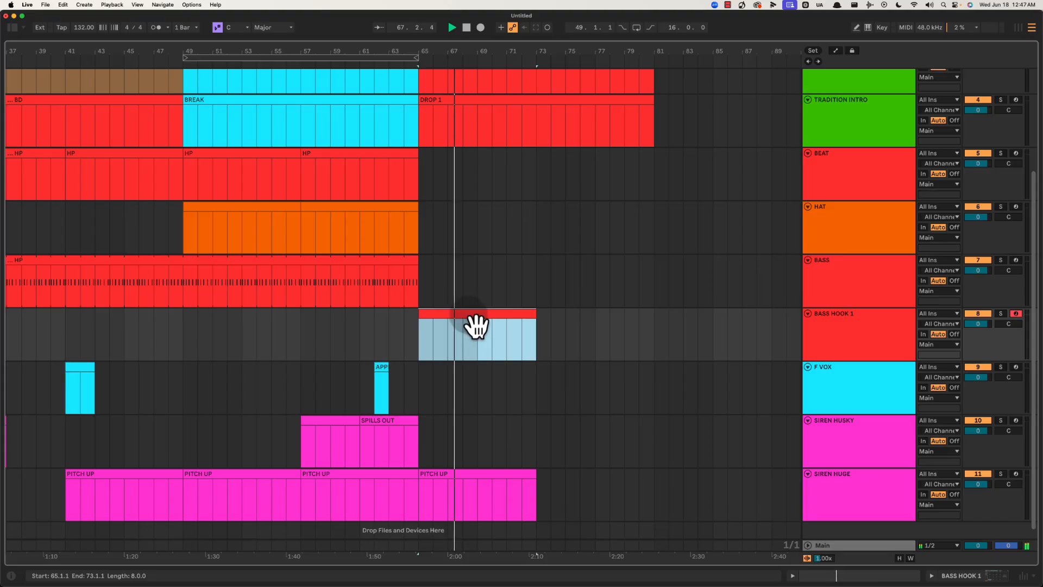
{"action": "left_click", "coordinate": [453, 329]}
{"action": "left_click_drag", "start_coordinate": [453, 329], "coordinate": [586, 328]}
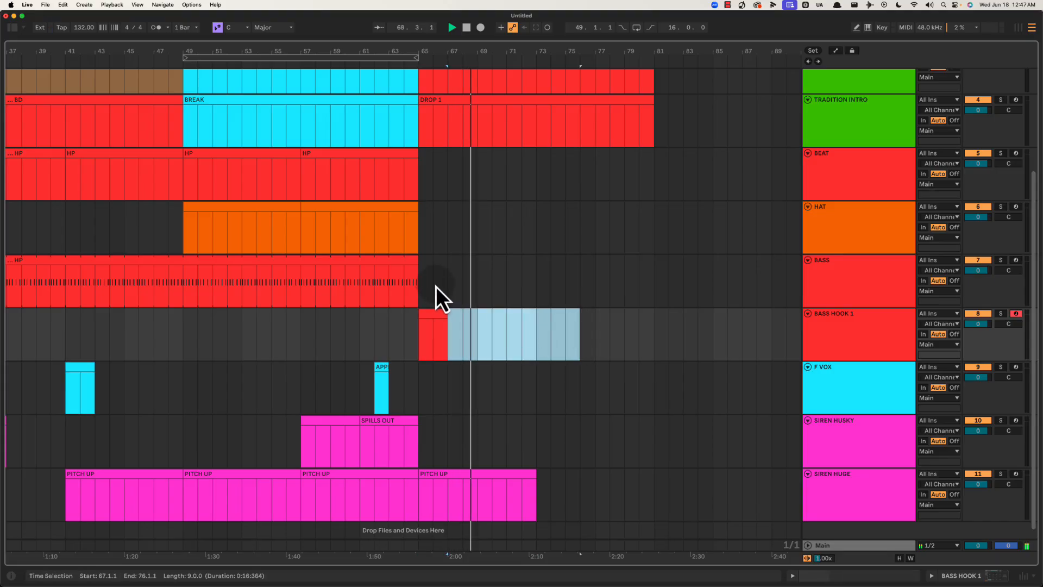
{"action": "left_click", "coordinate": [472, 279]}
{"action": "key", "text": "space"}
{"action": "left_click_drag", "start_coordinate": [421, 319], "coordinate": [465, 318]}
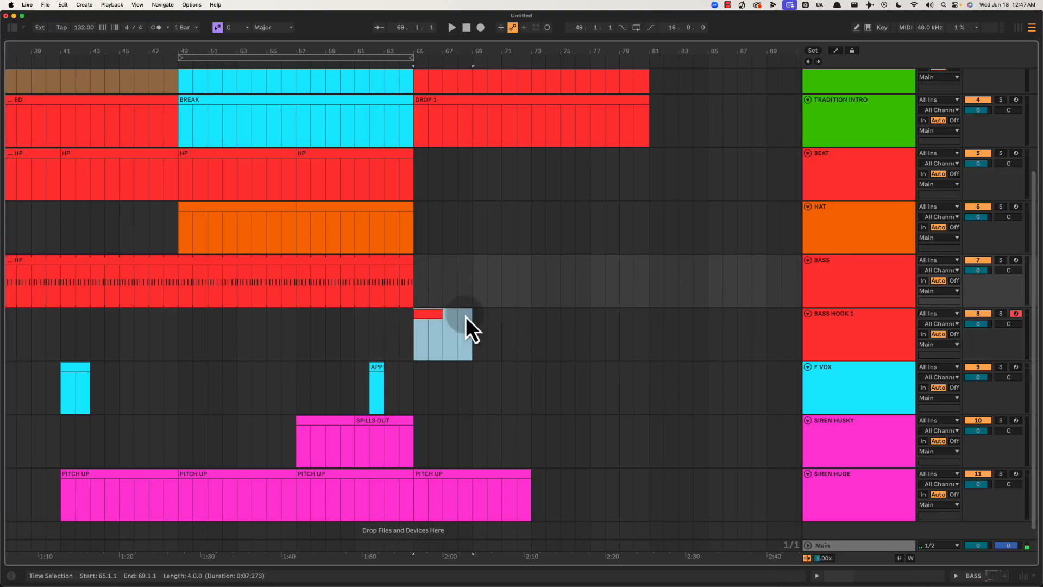
{"action": "left_click", "coordinate": [433, 313]}
{"action": "key", "text": "space"}
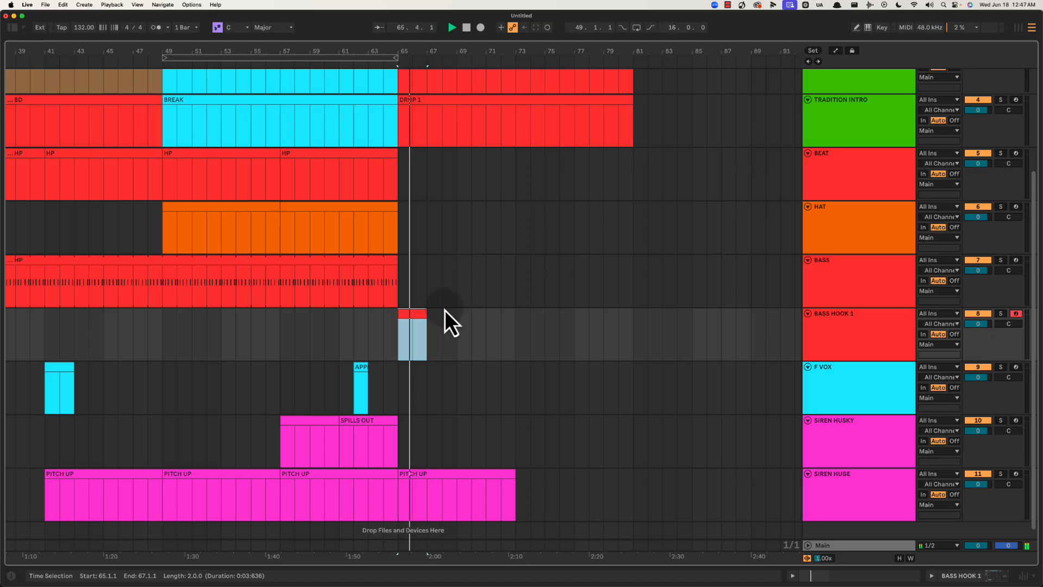
Duplicate the BEAT, HAT and BASS content of bars 57.1.1 to 65.1.1 into the first eight bars of DROP 1.
{"action": "left_click", "coordinate": [360, 265]}
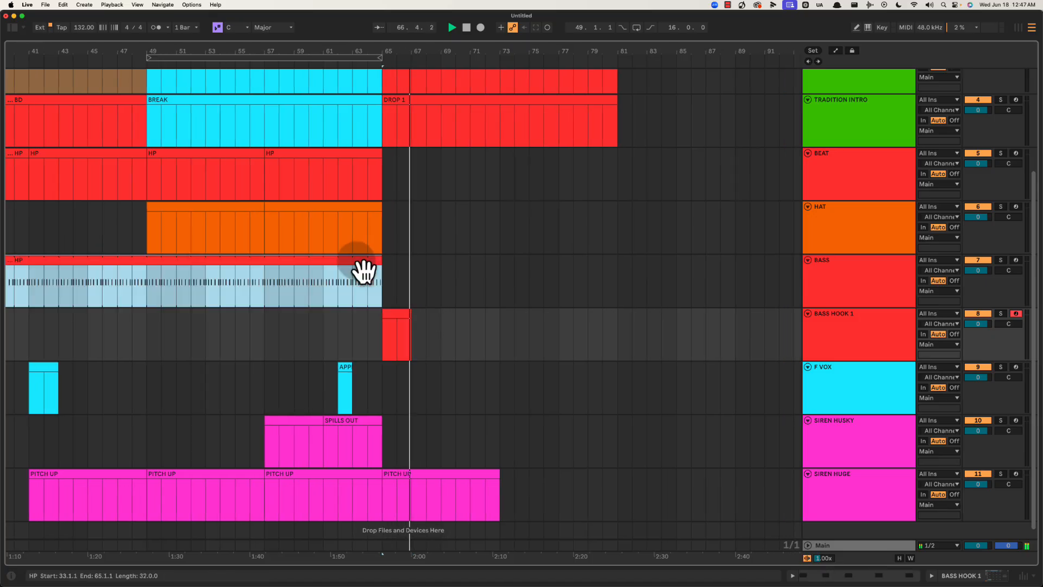
{"action": "left_click_drag", "start_coordinate": [266, 285], "coordinate": [386, 167]}
{"action": "key", "text": "super+d"}
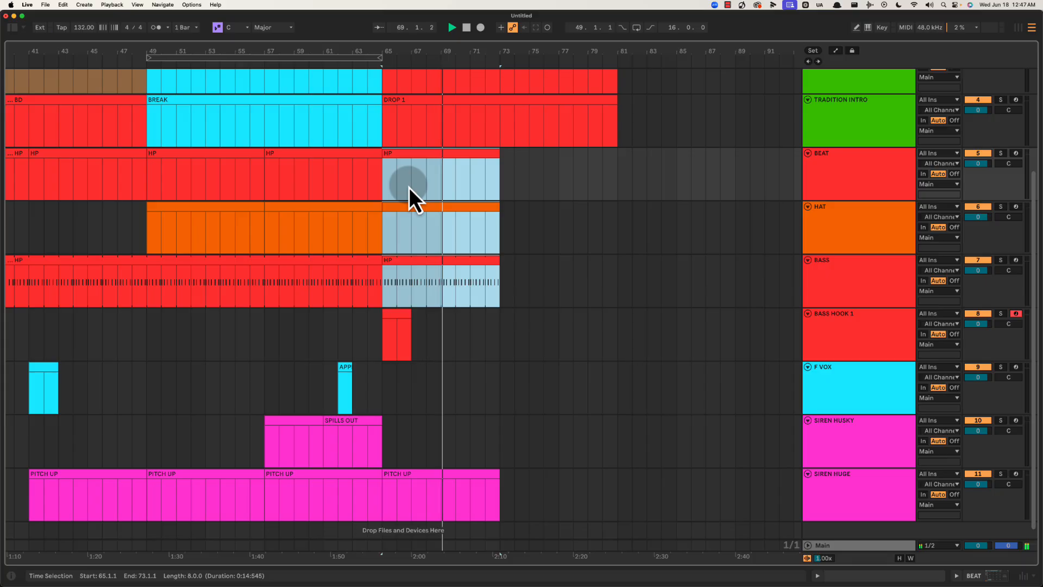
{"action": "left_click", "coordinate": [416, 261]}
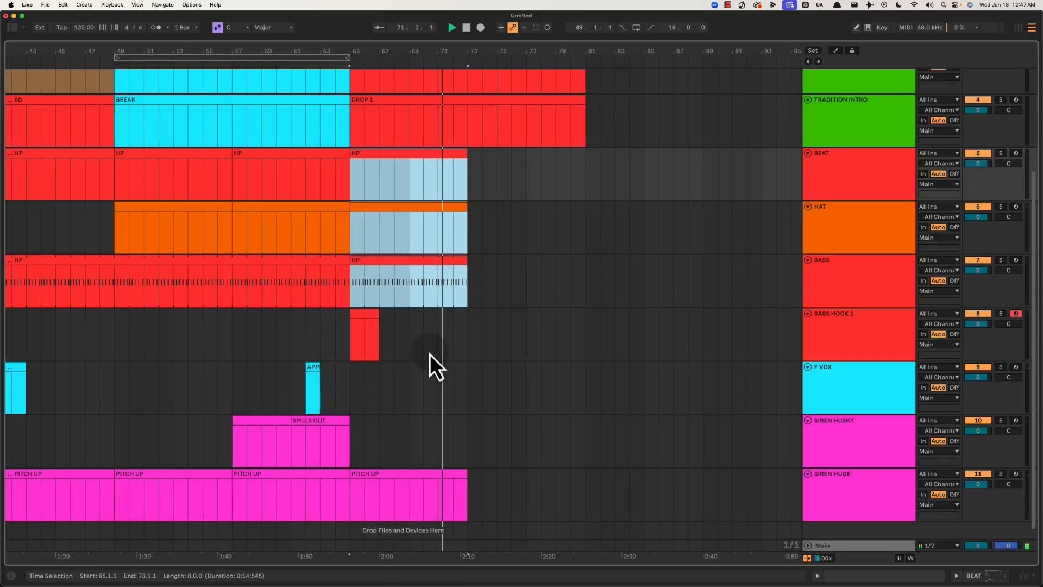
Stop playback and rename the SIREN HUGE clip at 65.1.1 PITCH UP // HP UP.
{"action": "scroll", "coordinate": [432, 355], "scroll_direction": "right", "scroll_amount": 1}
{"action": "scroll", "coordinate": [434, 355], "scroll_direction": "left", "scroll_amount": 3}
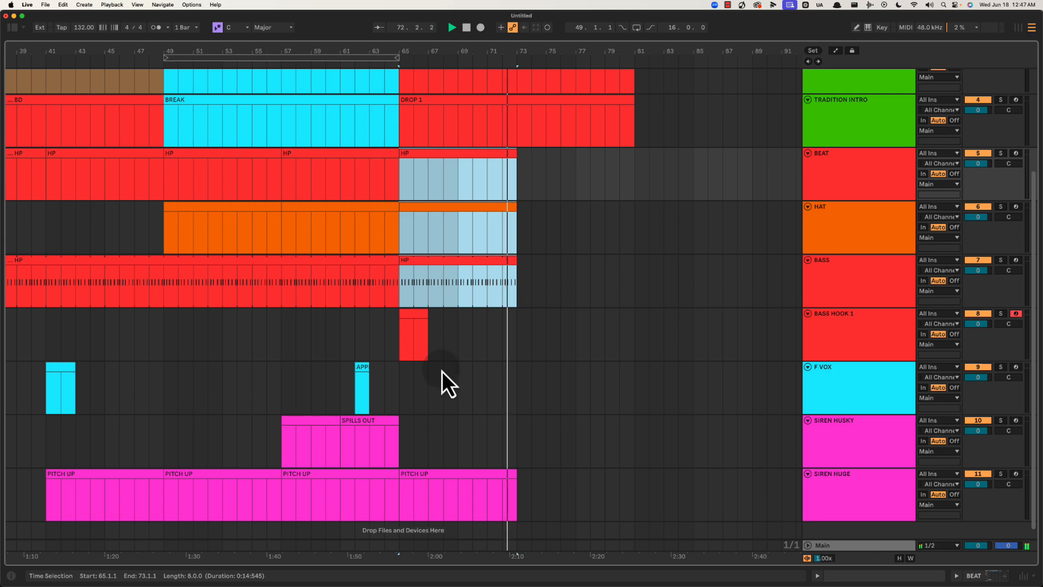
{"action": "left_click", "coordinate": [404, 401]}
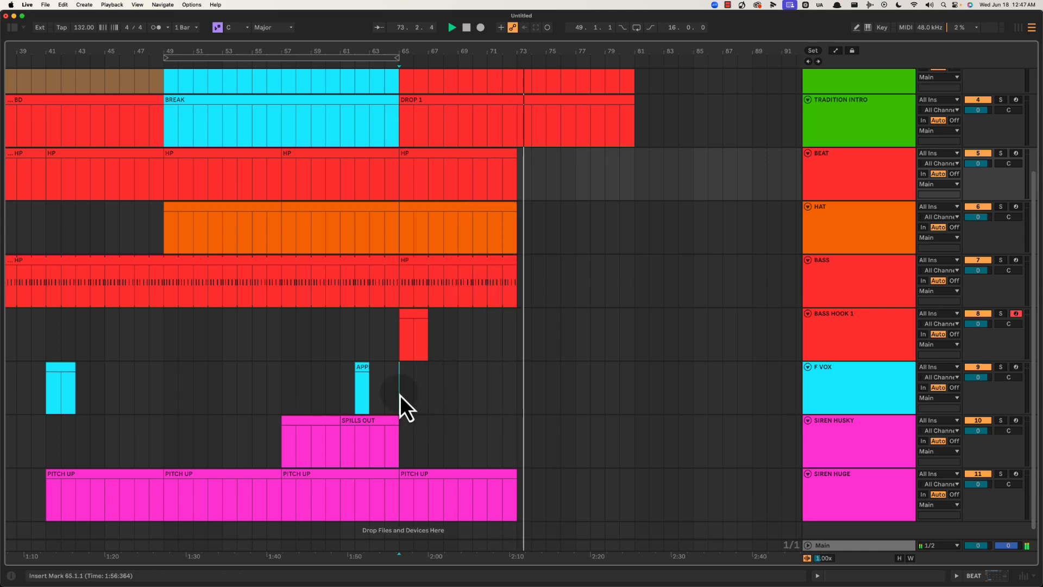
{"action": "key", "text": "space"}
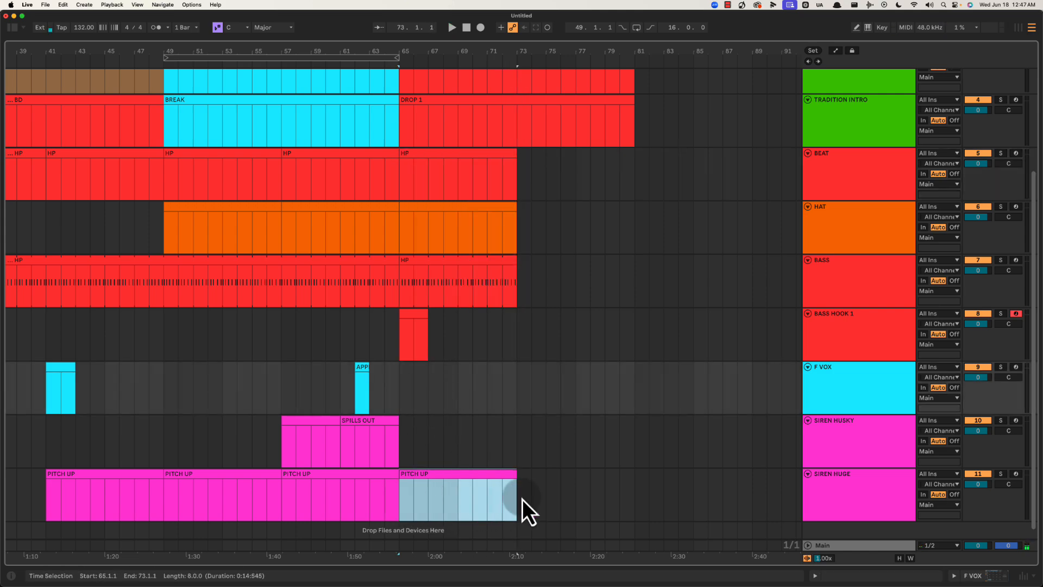
{"action": "left_click", "coordinate": [456, 456]}
{"action": "left_click", "coordinate": [466, 482]}
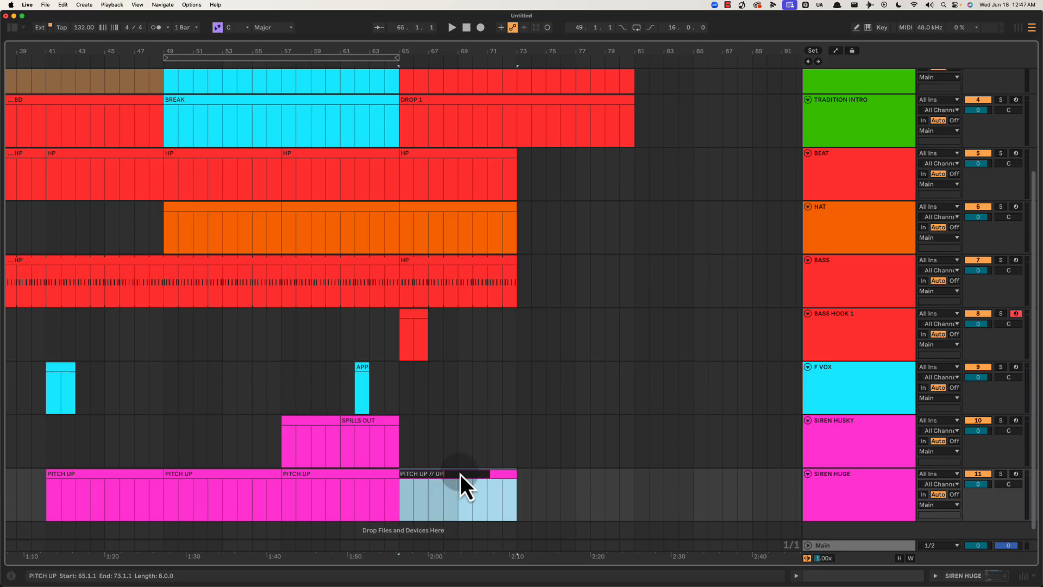
{"action": "type", "text": "UP"}
{"action": "key", "text": "Return"}
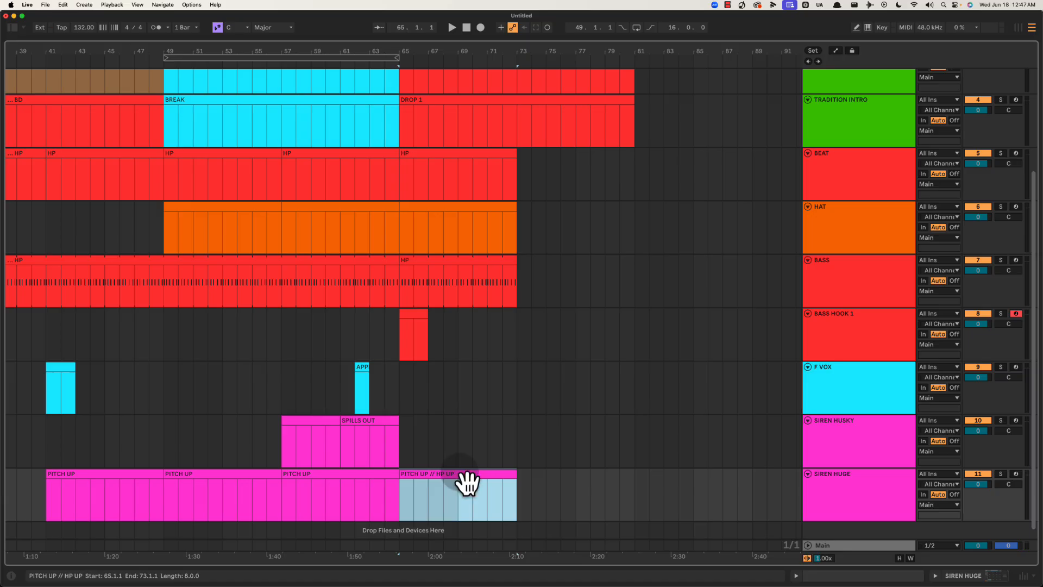
Audition short passages from 69.1.1, 63.1.1 and 71.1.1 to compare the siren's pitch before and during the drop.
{"action": "left_click_drag", "start_coordinate": [461, 444], "coordinate": [531, 439]}
{"action": "left_click", "coordinate": [458, 445]}
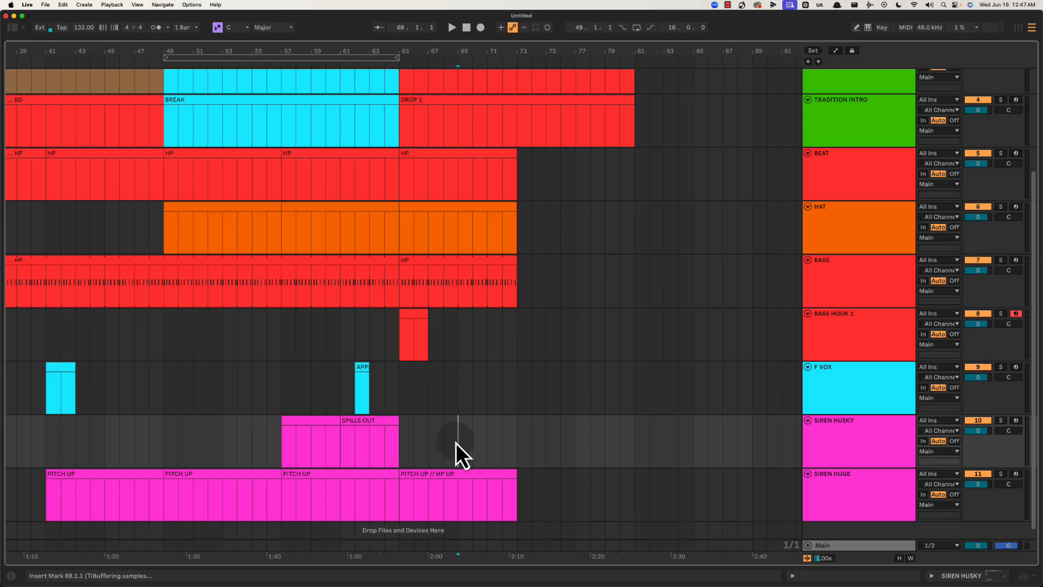
{"action": "scroll", "coordinate": [473, 440], "scroll_direction": "down", "scroll_amount": 1}
{"action": "key", "text": "space"}
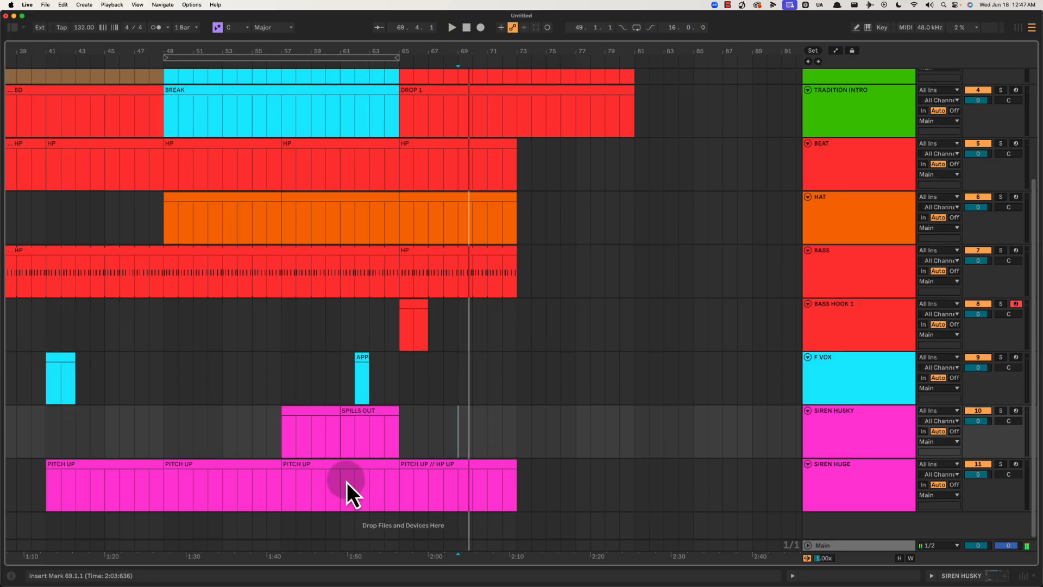
{"action": "left_click", "coordinate": [367, 479]}
{"action": "key", "text": "space"}
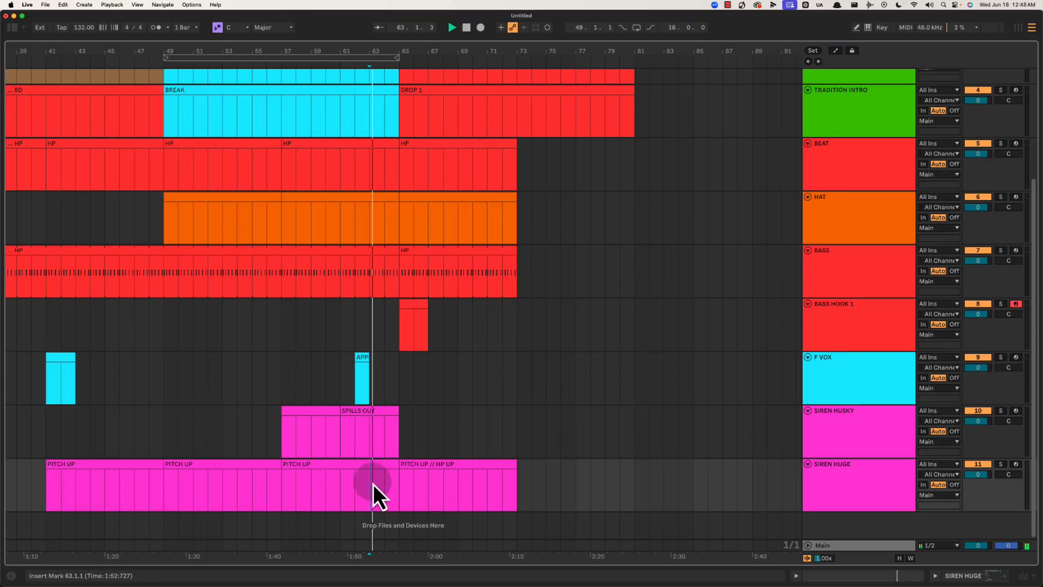
{"action": "left_click", "coordinate": [488, 483]}
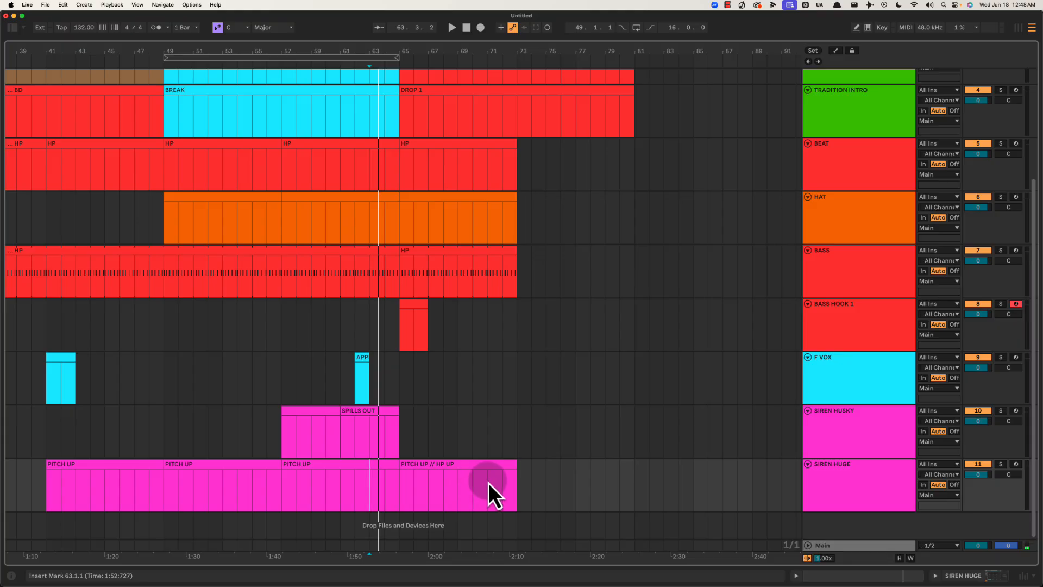
{"action": "key", "text": "space"}
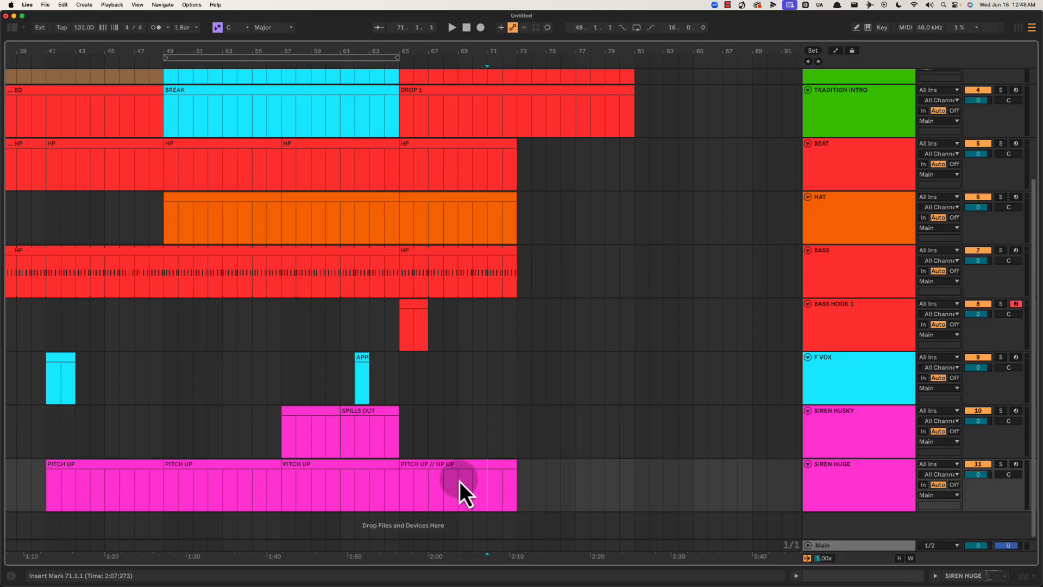
{"action": "key", "text": "space"}
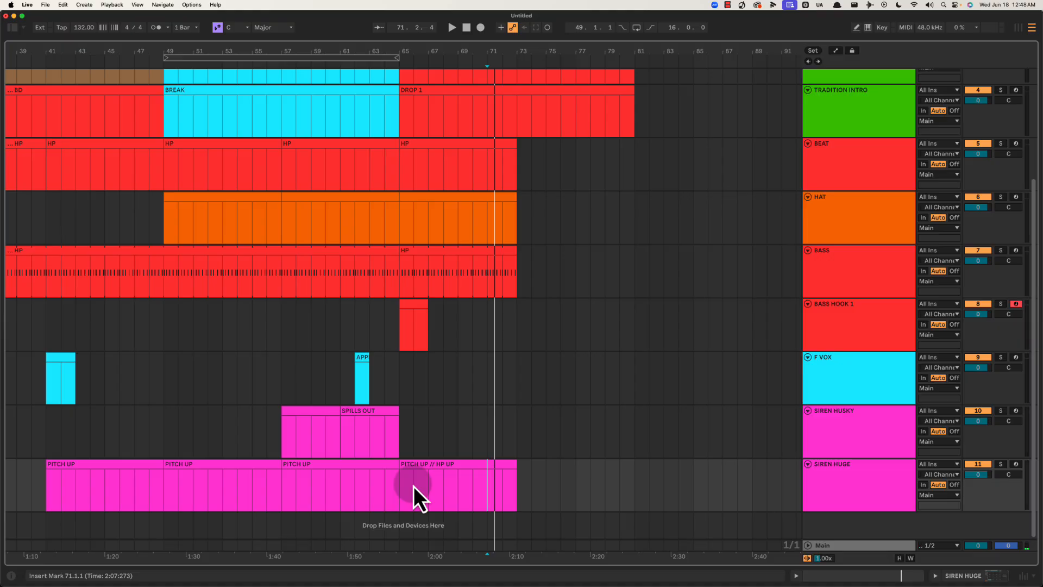
Replay the siren briefly from 63.1.1 and again from 71.1.1 for a direct comparison.
{"action": "left_click", "coordinate": [366, 490]}
{"action": "key", "text": "space"}
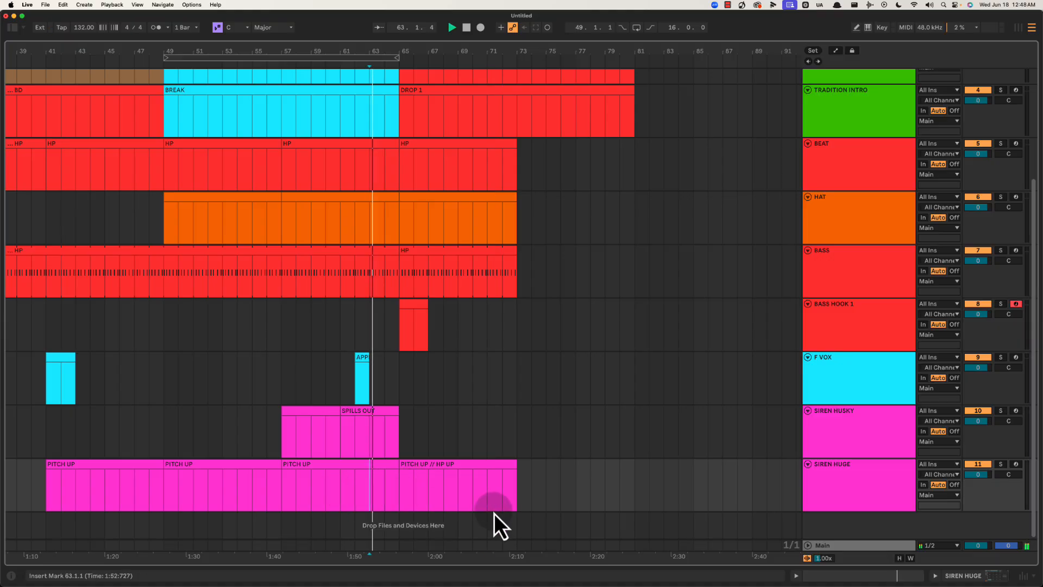
{"action": "key", "text": "space"}
{"action": "left_click", "coordinate": [488, 490]}
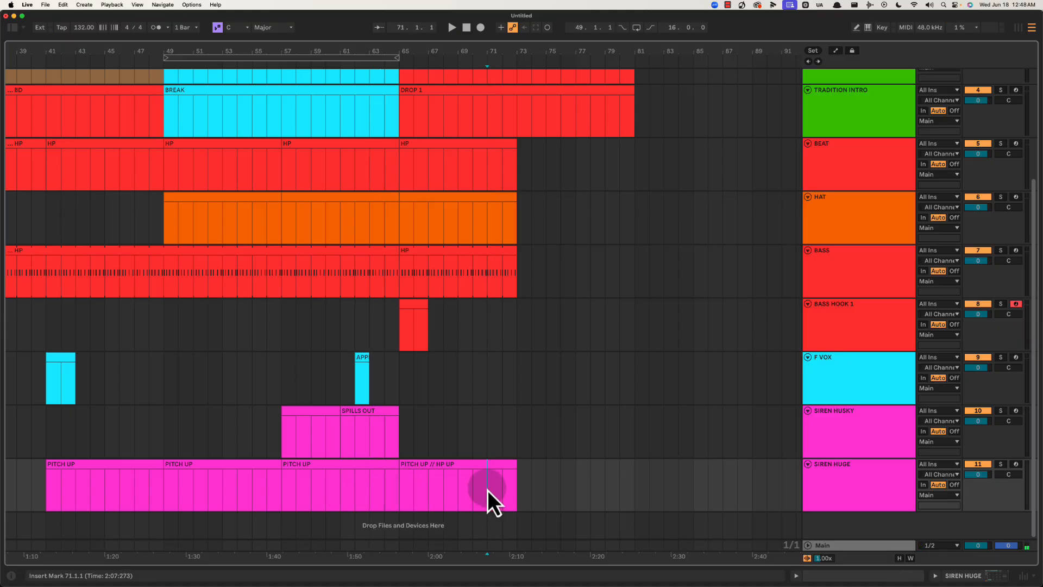
{"action": "key", "text": "space"}
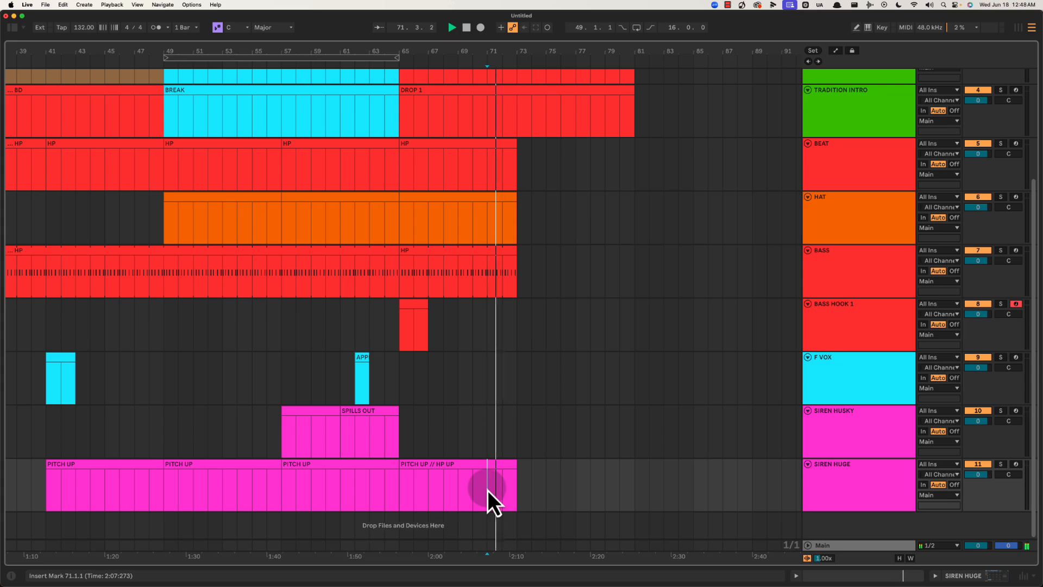
{"action": "key", "text": "space"}
Play the arrangement again from 69.1.1, halfway through the PITCH UP // HP UP clip.
{"action": "left_click", "coordinate": [462, 433]}
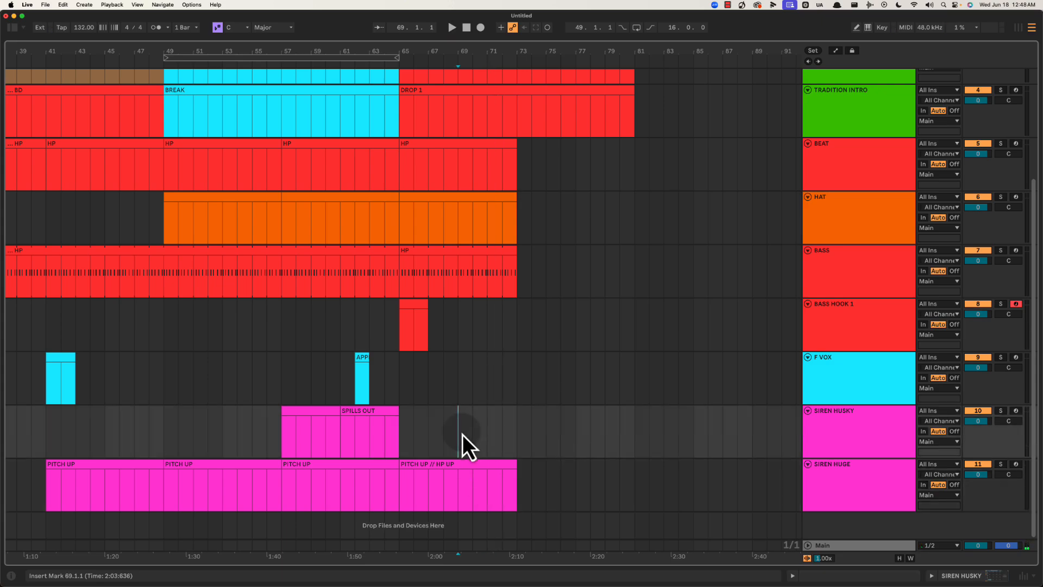
{"action": "left_click", "coordinate": [475, 477]}
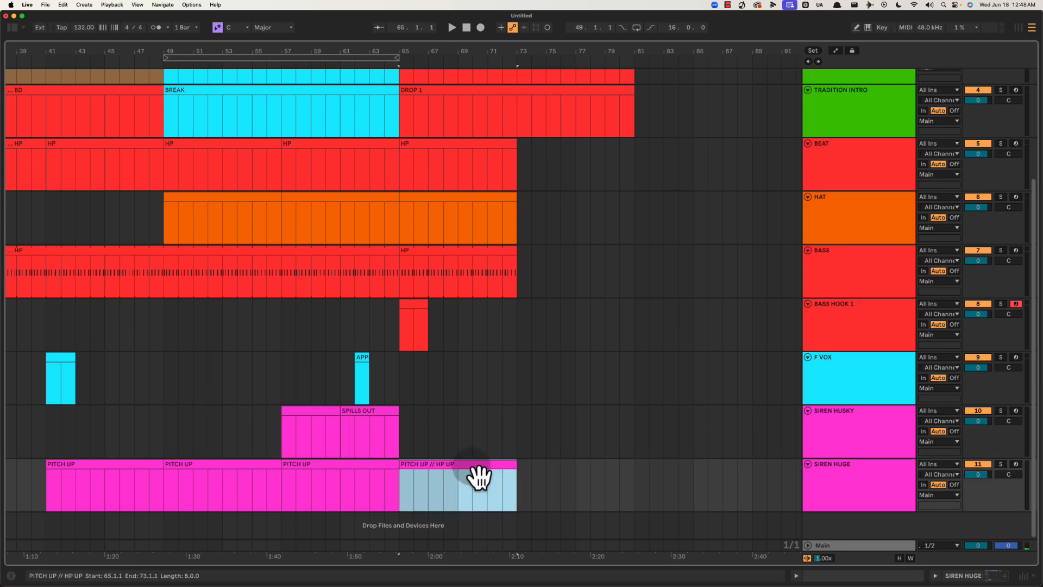
{"action": "left_click", "coordinate": [472, 436]}
{"action": "key", "text": "space"}
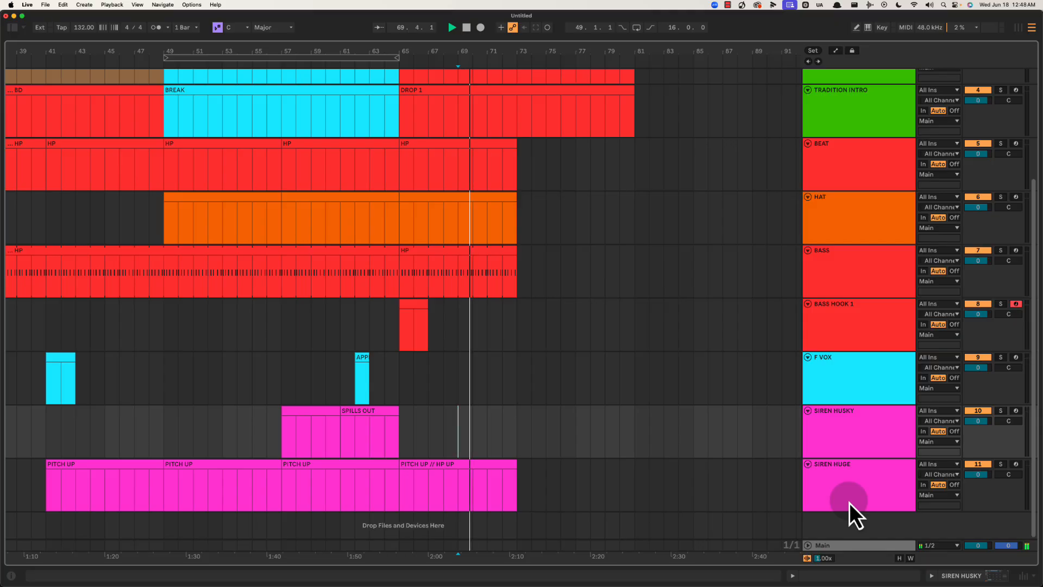
Examine bars 65.1.1 to 73.1.1 in the Main track's VISION 4X spectrogram during playback, and close its window.
{"action": "double_click", "coordinate": [846, 548]}
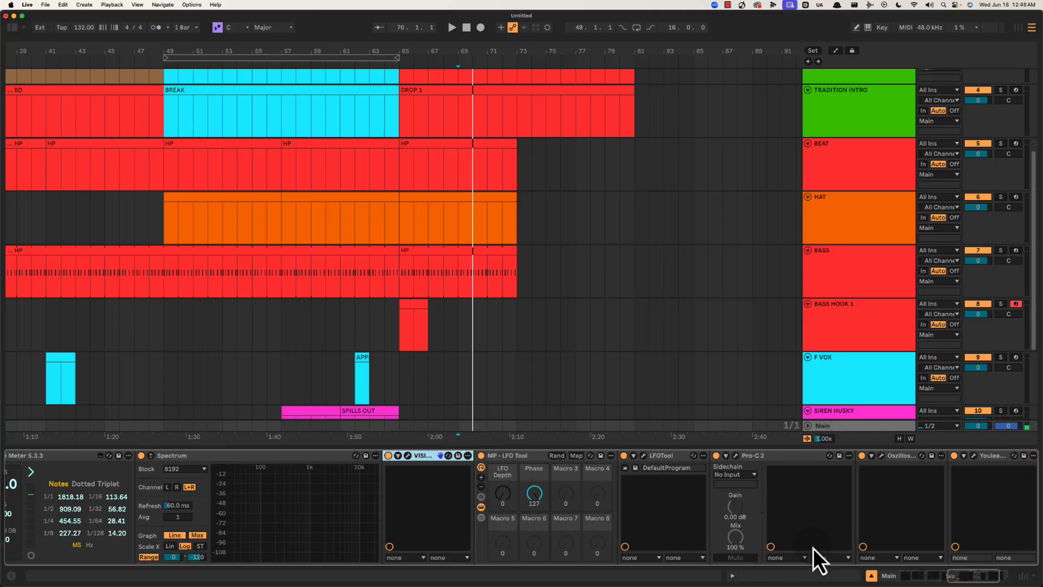
{"action": "left_click", "coordinate": [408, 457]}
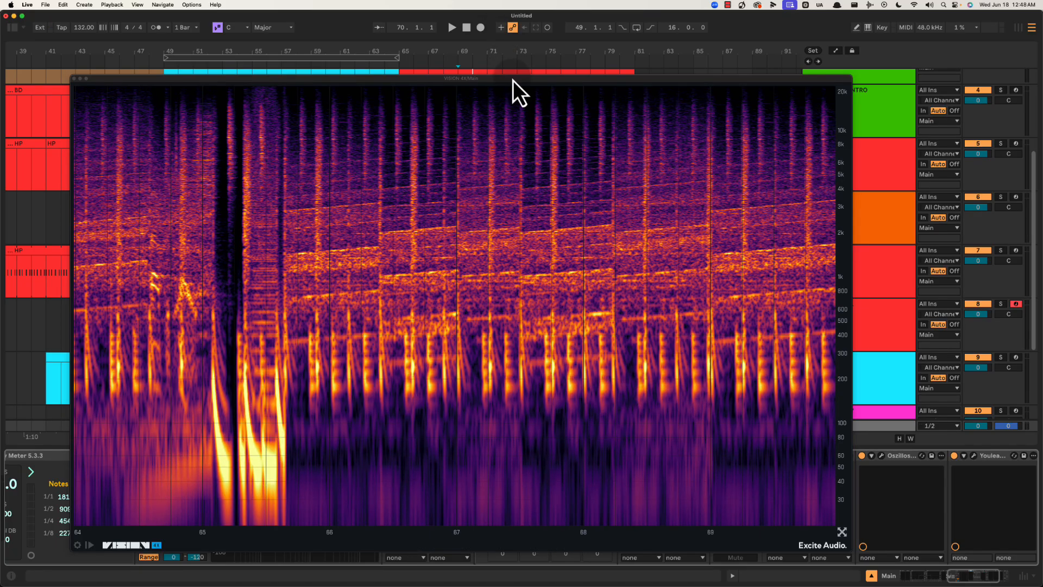
{"action": "left_click_drag", "start_coordinate": [513, 81], "coordinate": [700, 463]}
{"action": "scroll", "coordinate": [520, 291], "scroll_direction": "down", "scroll_amount": 3}
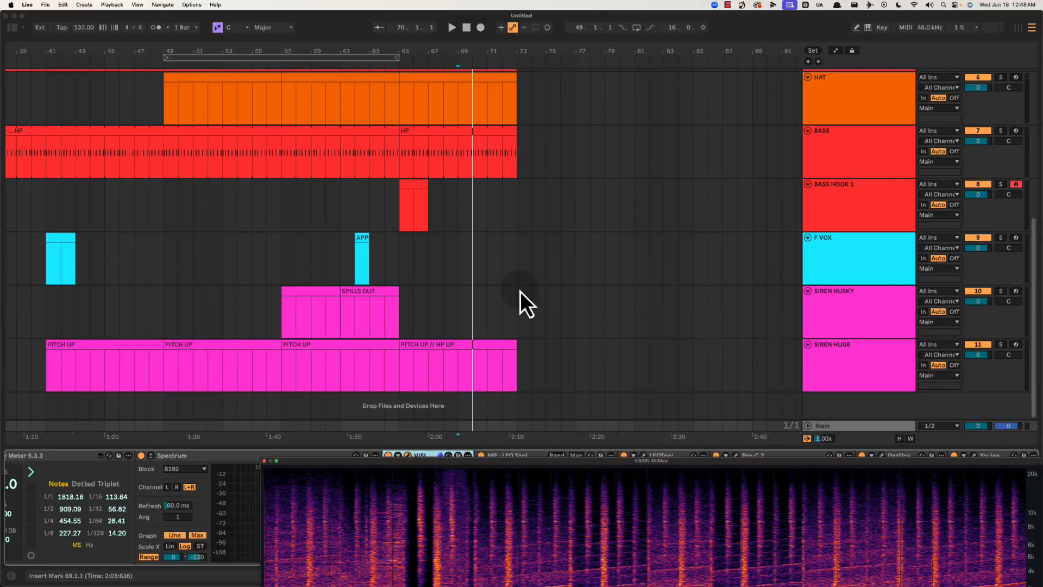
{"action": "left_click", "coordinate": [452, 321]}
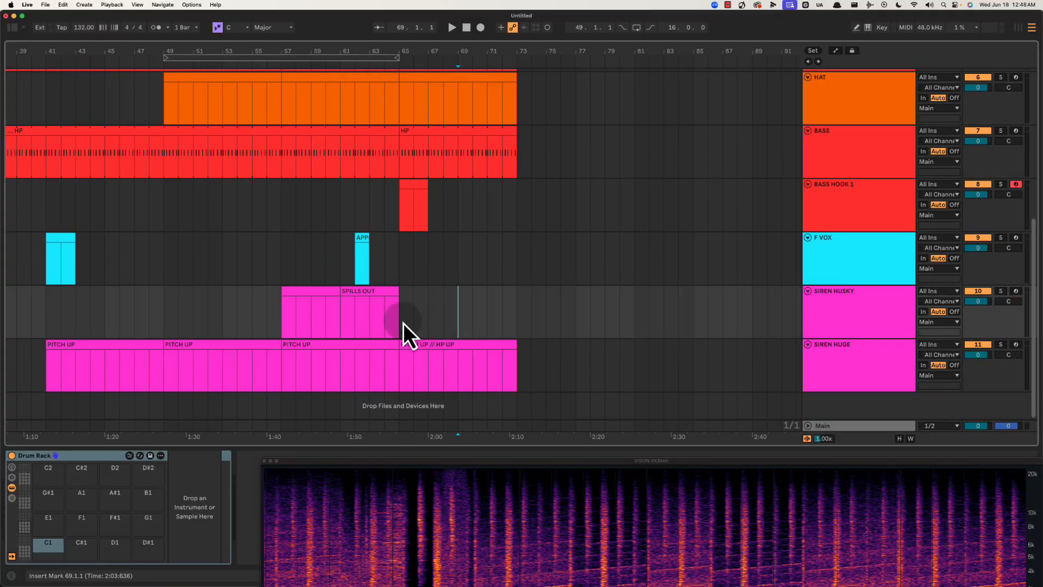
{"action": "left_click", "coordinate": [421, 351]}
{"action": "left_click_drag", "start_coordinate": [598, 461], "coordinate": [486, 57]}
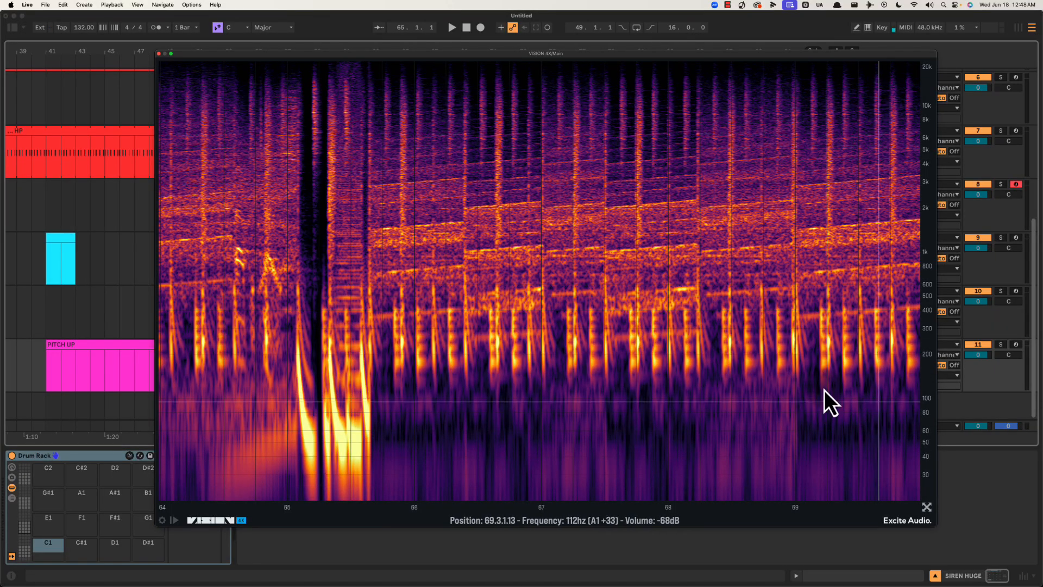
{"action": "key", "text": "space"}
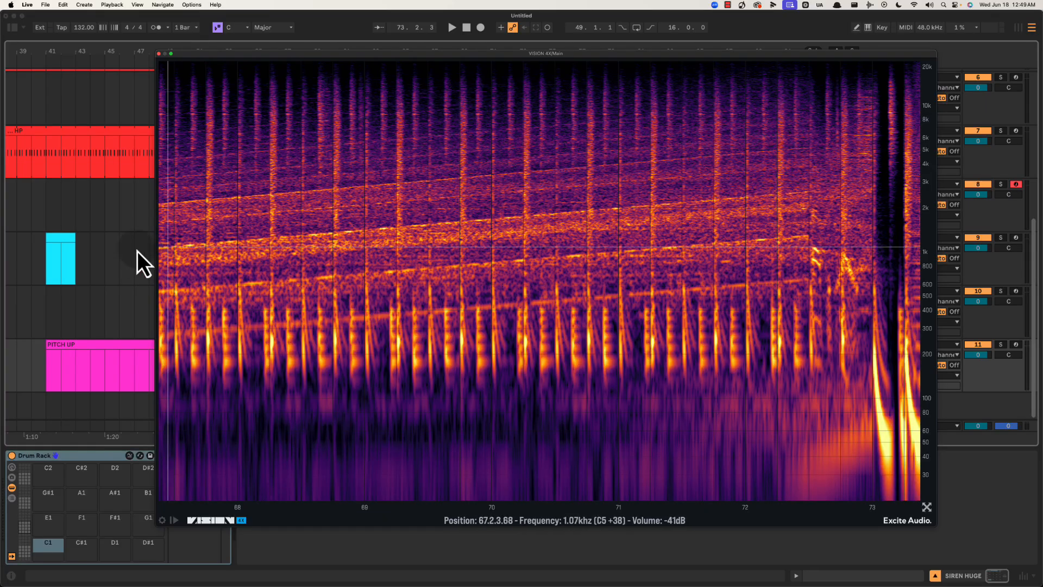
{"action": "left_click", "coordinate": [158, 53]}
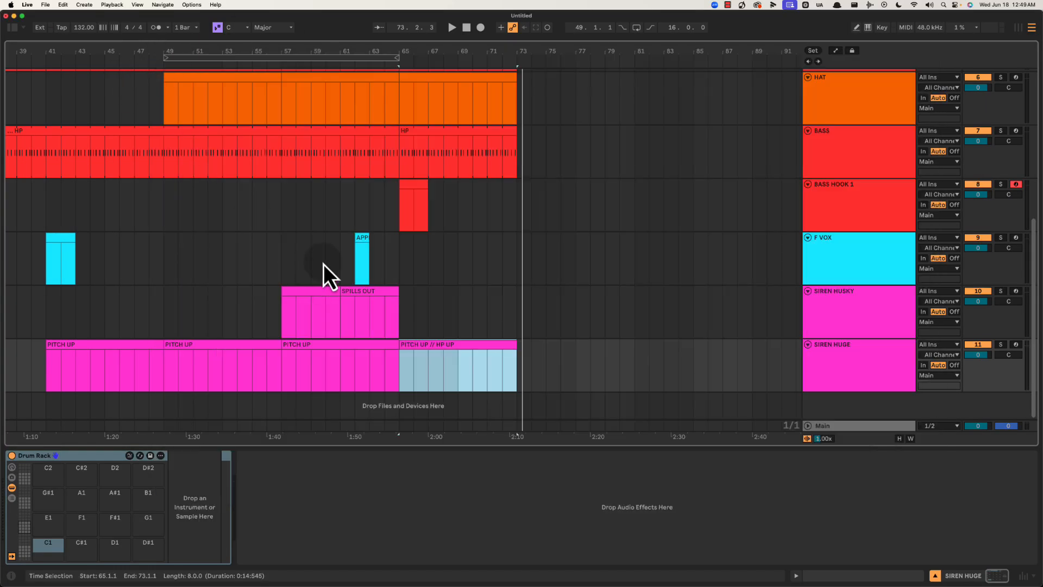
Play from 57.1.1 and show the Main track's Spectrum device in the enlarged view.
{"action": "left_click", "coordinate": [325, 264]}
{"action": "left_click_drag", "start_coordinate": [318, 54], "coordinate": [319, 47]}
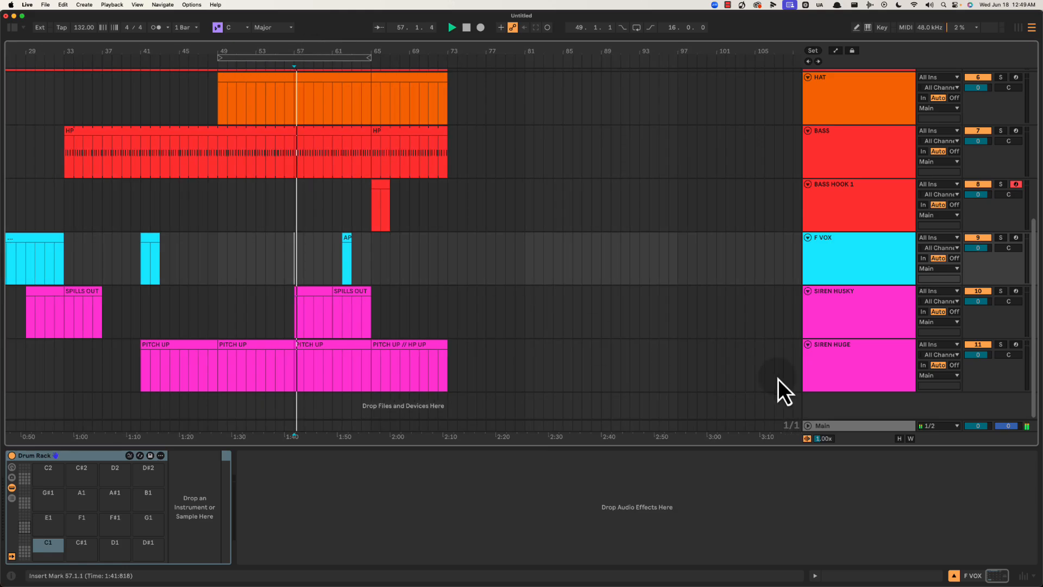
{"action": "left_click", "coordinate": [852, 429]}
{"action": "double_click", "coordinate": [318, 487]}
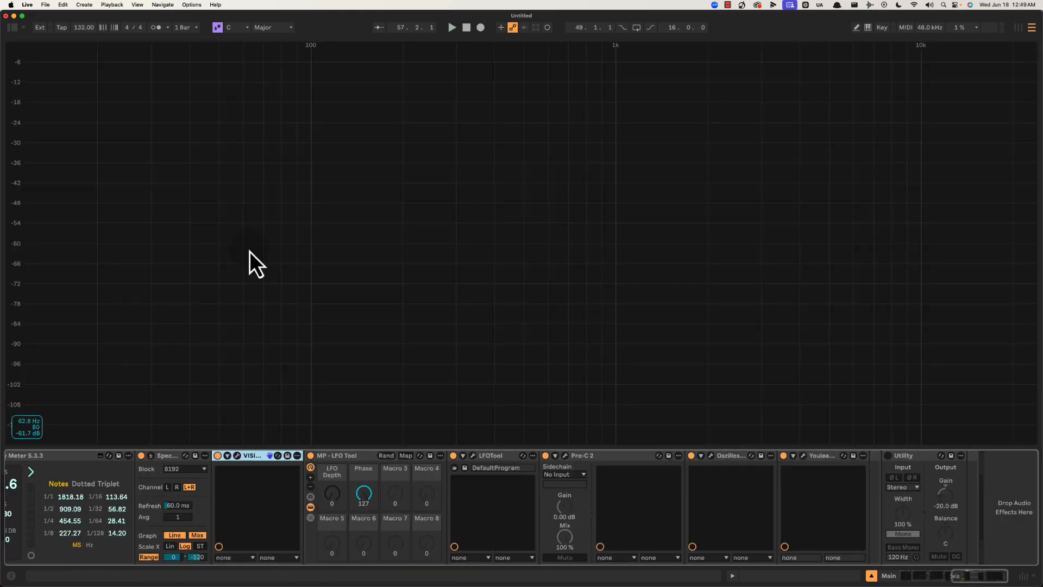
Play short bursts from 57.1.1 repeatedly and examine the siren's frequency peaks in the enlarged spectrum.
{"action": "key", "text": "space"}
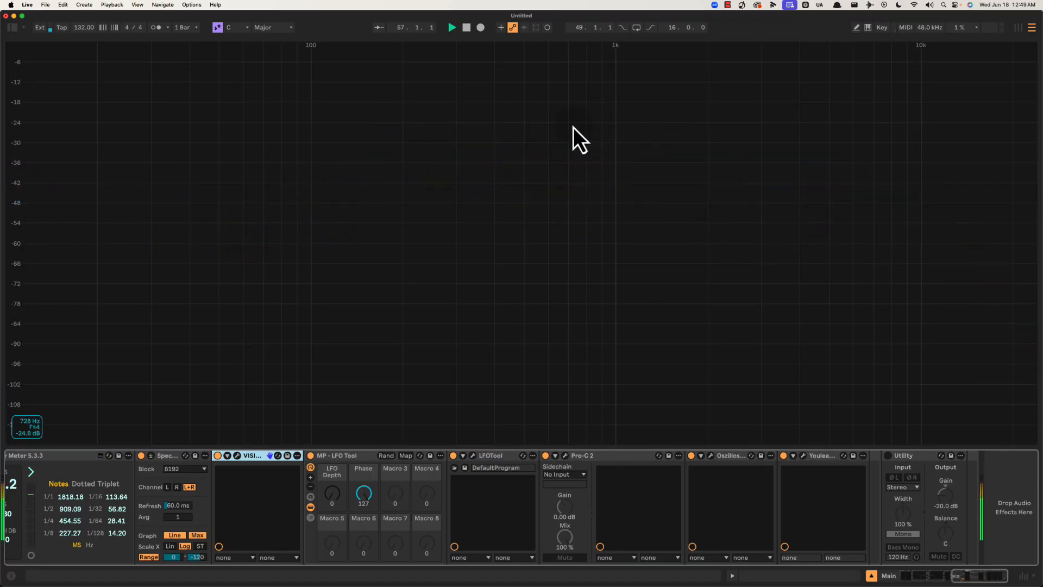
{"action": "key", "text": "space"}
{"action": "key", "text": "space"}
{"action": "key", "text": "space"}
{"action": "key", "text": "space"}
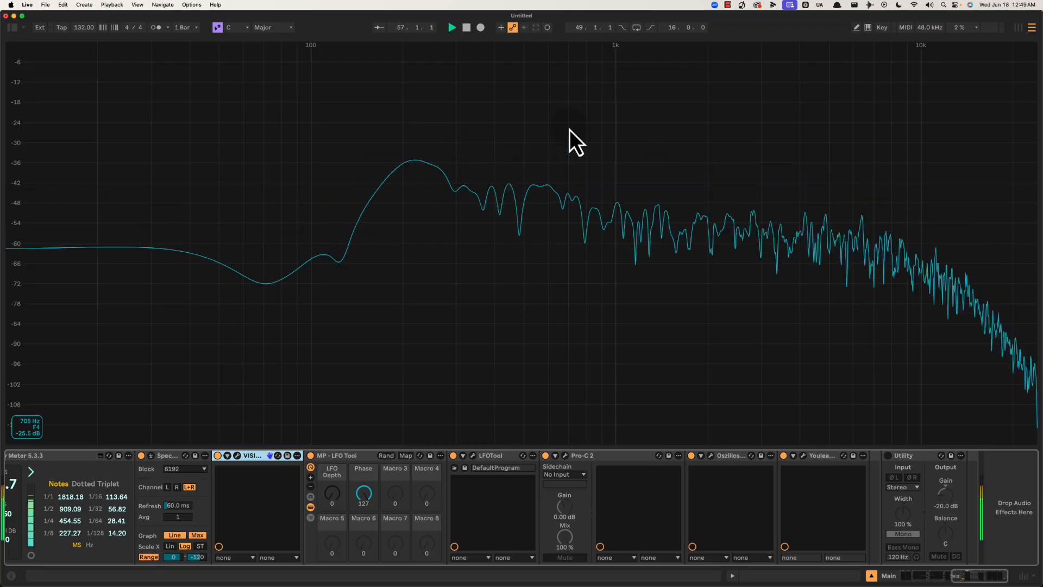
{"action": "key", "text": "space"}
{"action": "key", "text": "space"}
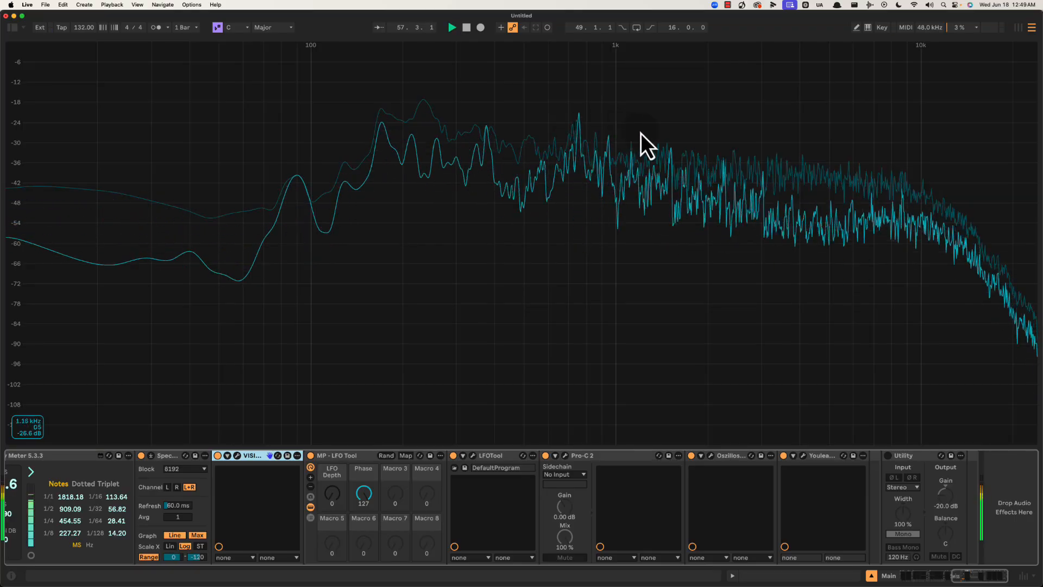
{"action": "key", "text": "space"}
{"action": "key", "text": "space"}
{"action": "key", "text": "space"}
{"action": "key", "text": "space"}
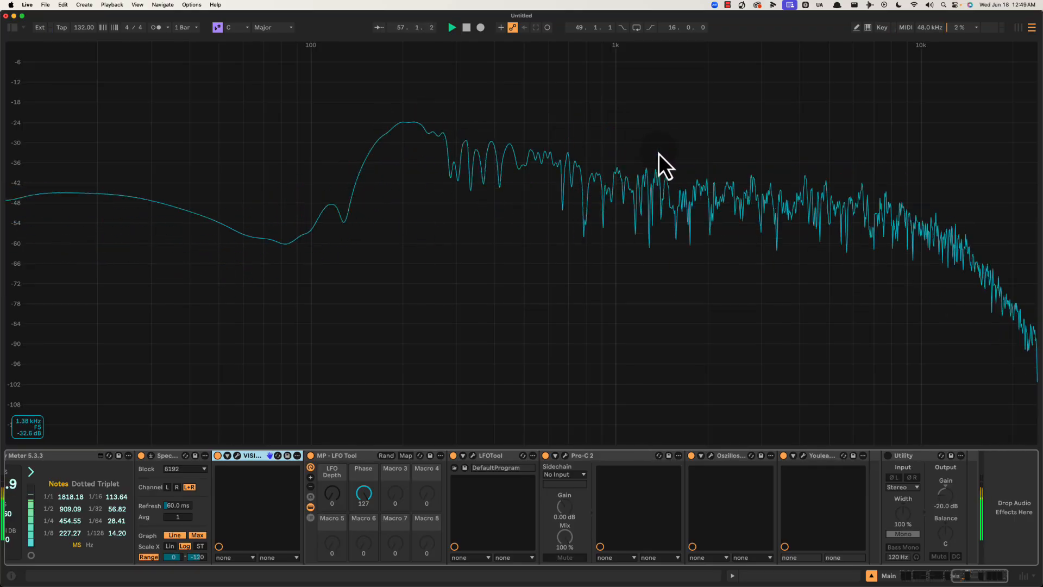
{"action": "key", "text": "space"}
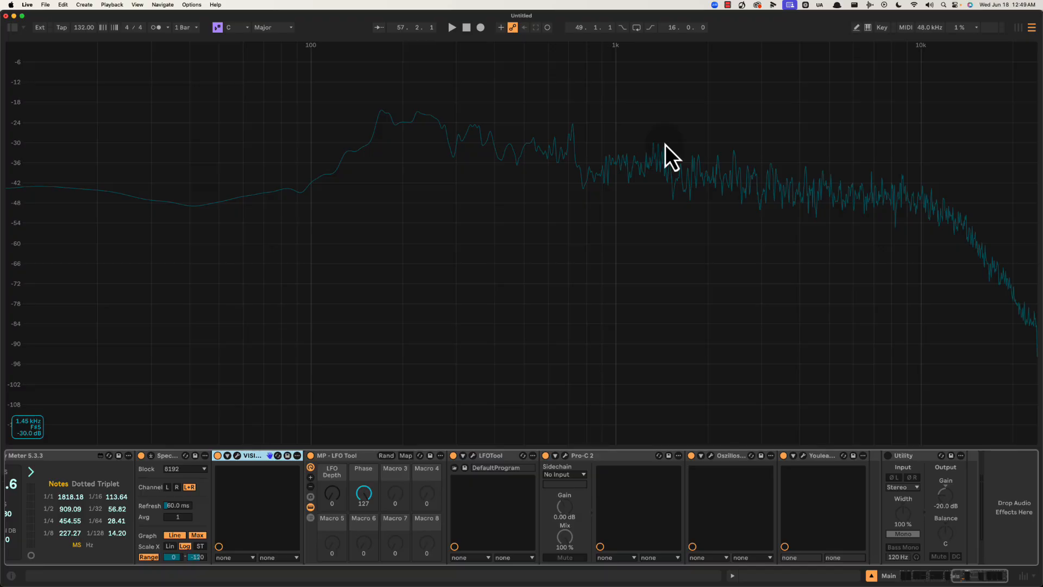
{"action": "key", "text": "space"}
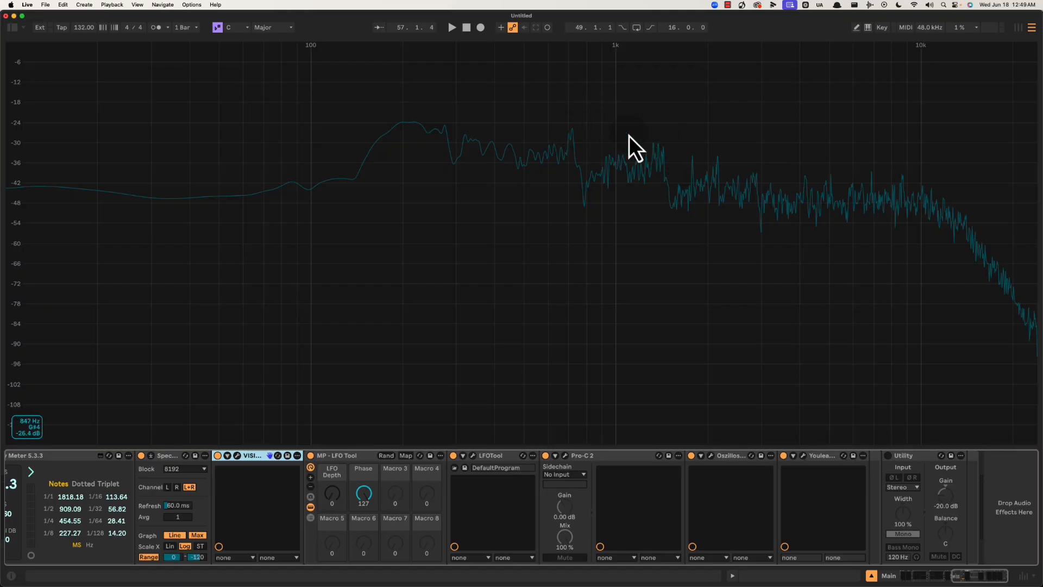
{"action": "key", "text": "space"}
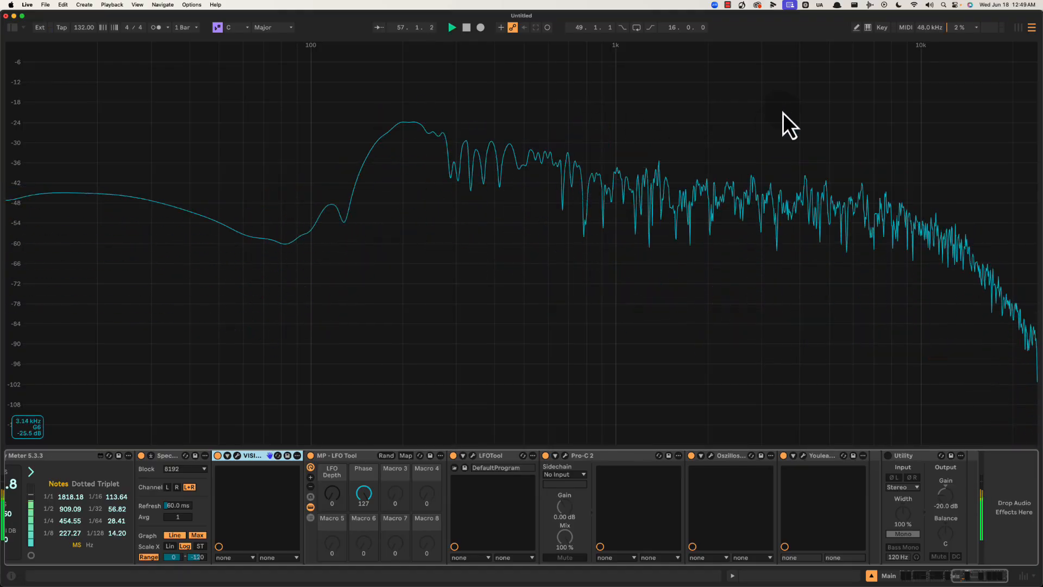
{"action": "key", "text": "space"}
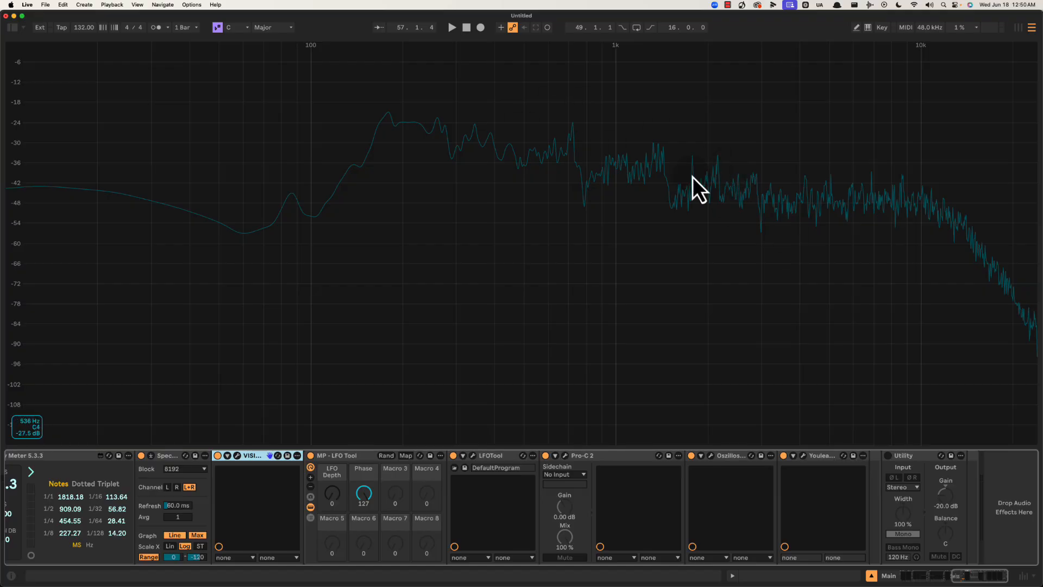
{"action": "key", "text": "space"}
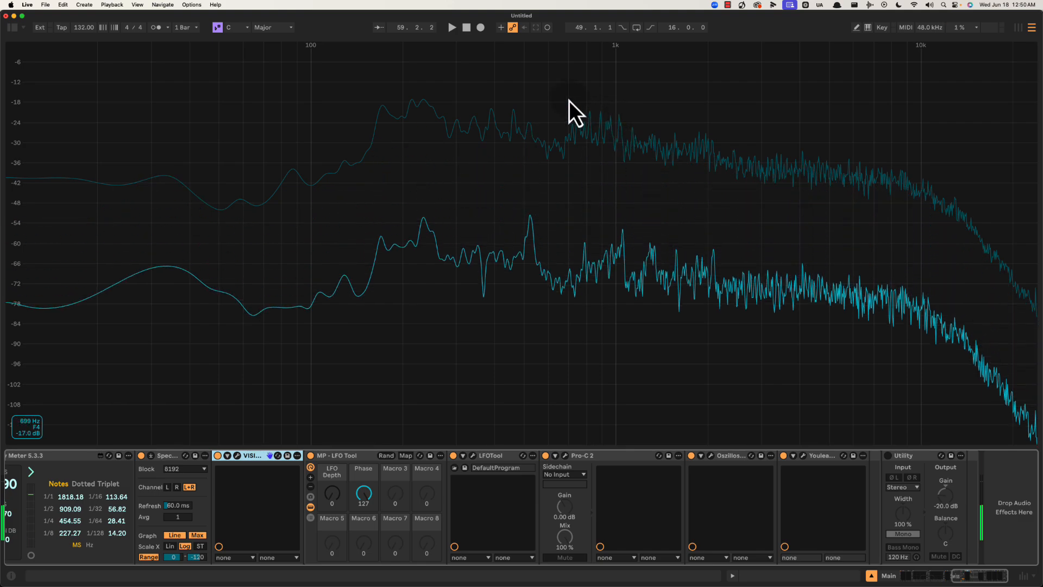
{"action": "key", "text": "space"}
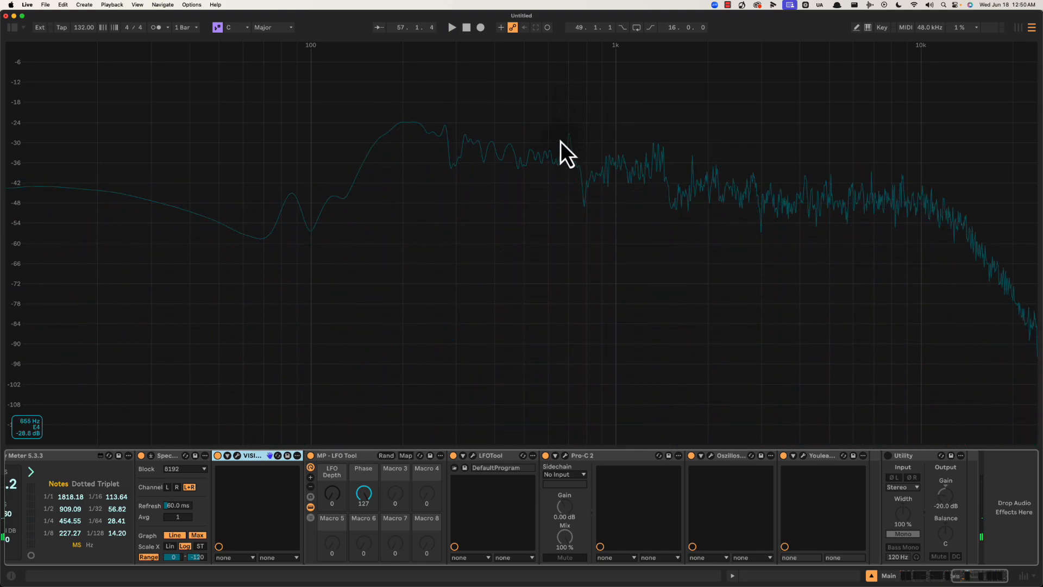
Collapse the enlarged spectrum, examine playback from 57.1.1 in the VISION 4X spectrogram, and hide the plug-in window.
{"action": "double_click", "coordinate": [590, 133]}
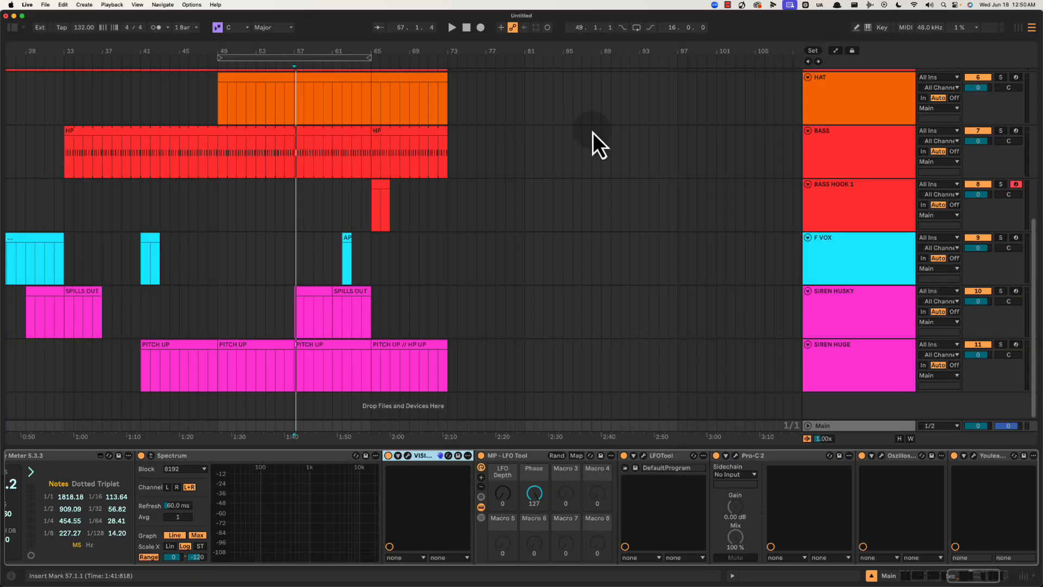
{"action": "left_click", "coordinate": [413, 465]}
{"action": "key", "text": "space"}
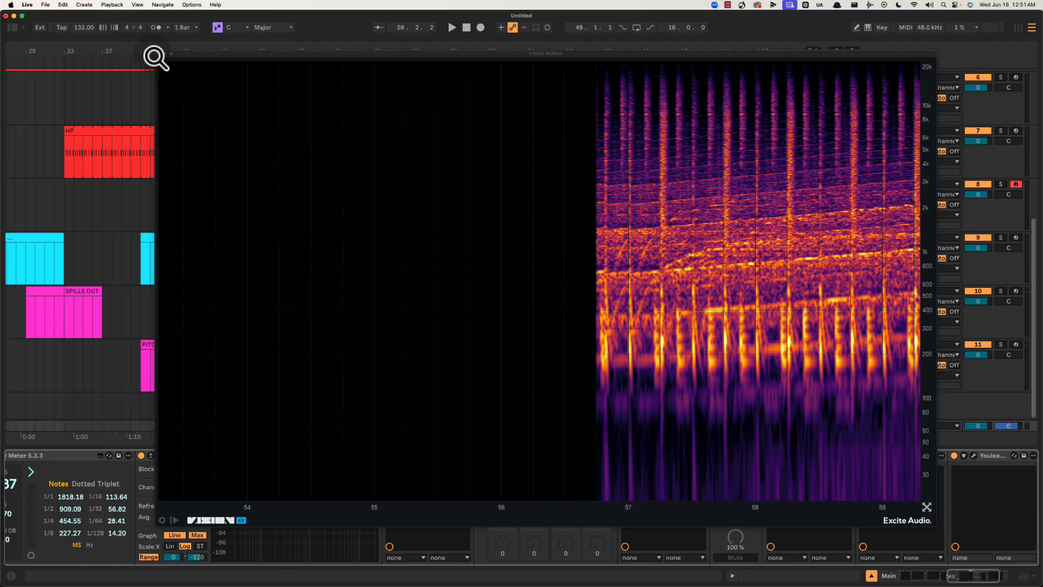
{"action": "key", "text": "super+alt+p"}
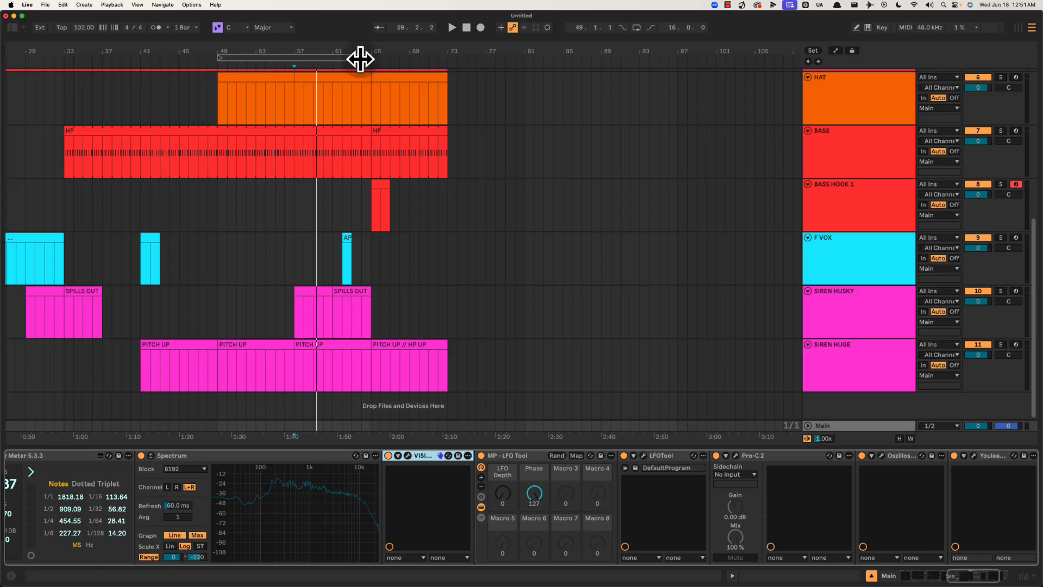
Select the BASS HOOK 1 clip at the start of DROP 1 and play the reference from 65.1.1.
{"action": "left_click_drag", "start_coordinate": [361, 58], "coordinate": [337, 48]}
{"action": "left_click", "coordinate": [496, 286]}
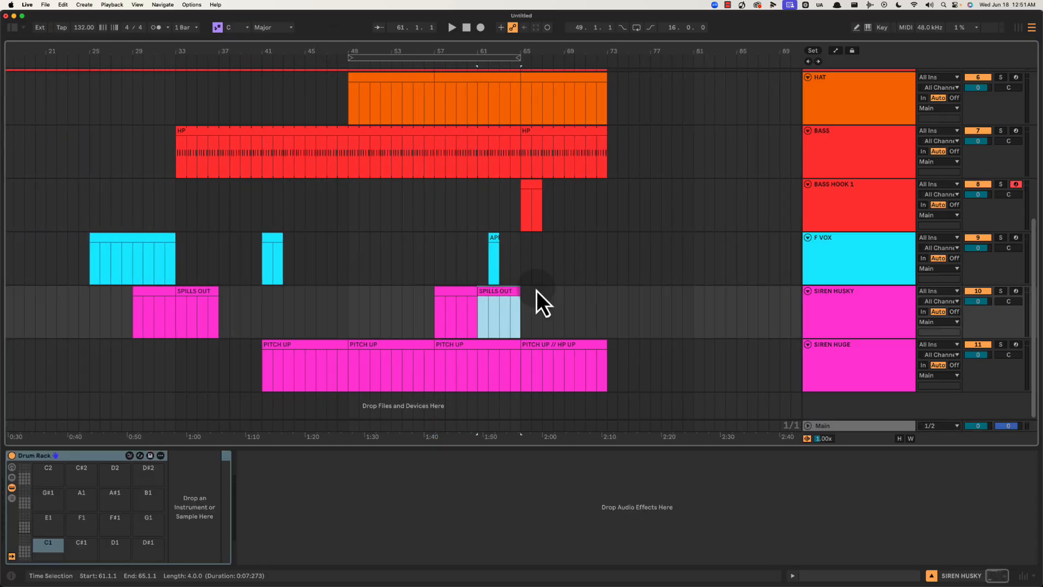
{"action": "left_click", "coordinate": [522, 266]}
{"action": "scroll", "coordinate": [523, 266], "scroll_direction": "up", "scroll_amount": 4}
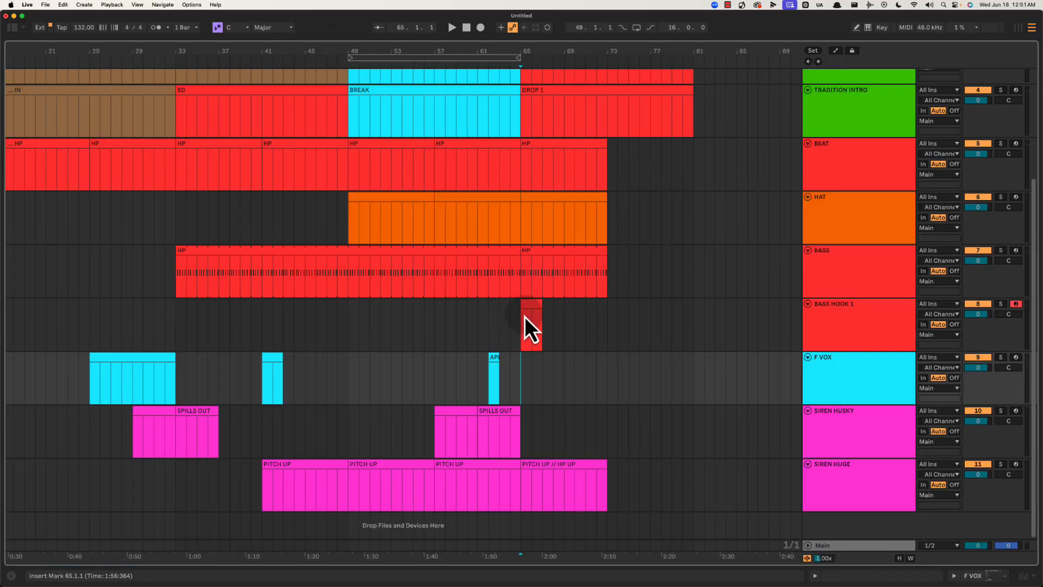
{"action": "left_click", "coordinate": [537, 305]}
{"action": "key", "text": "space"}
{"action": "left_click_drag", "start_coordinate": [565, 51], "coordinate": [566, 50]}
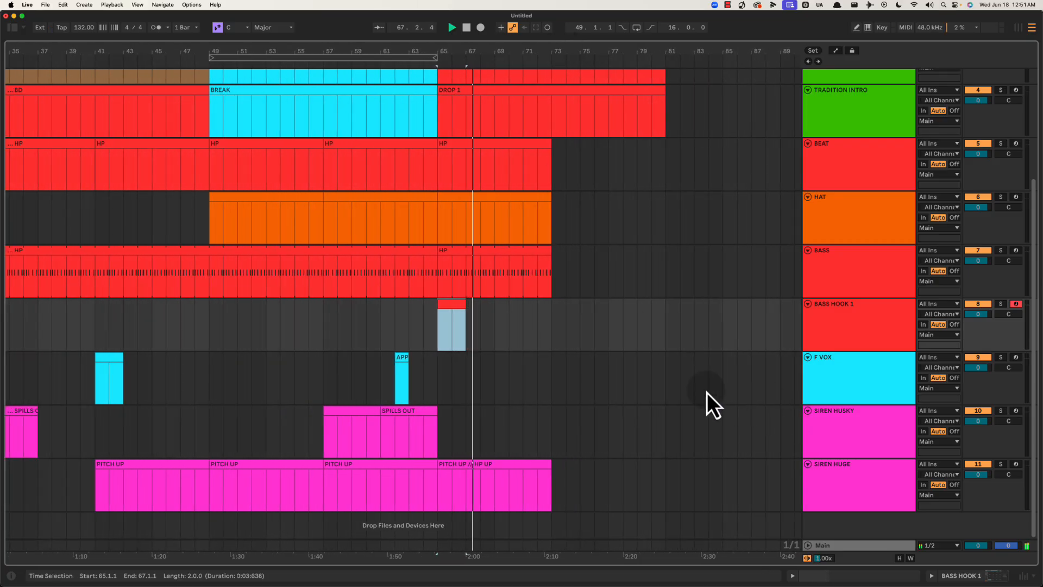
{"action": "scroll", "coordinate": [596, 378], "scroll_direction": "right", "scroll_amount": 1}
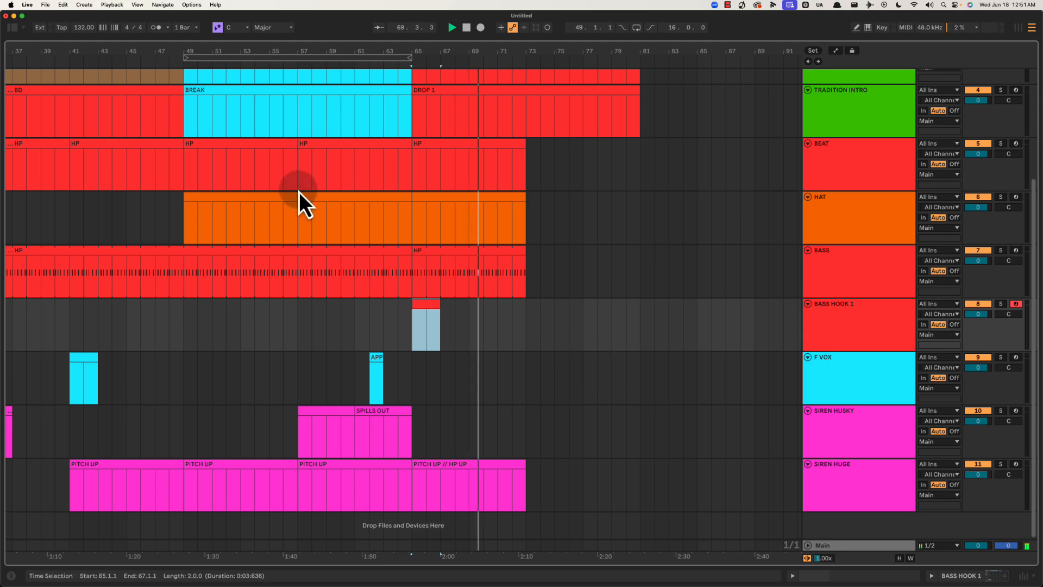
Compare the bass in the break and drop by playing from 50.1.1, and select bars 68.1.1 to 73.1.1 on the BASS track.
{"action": "left_click", "coordinate": [318, 259]}
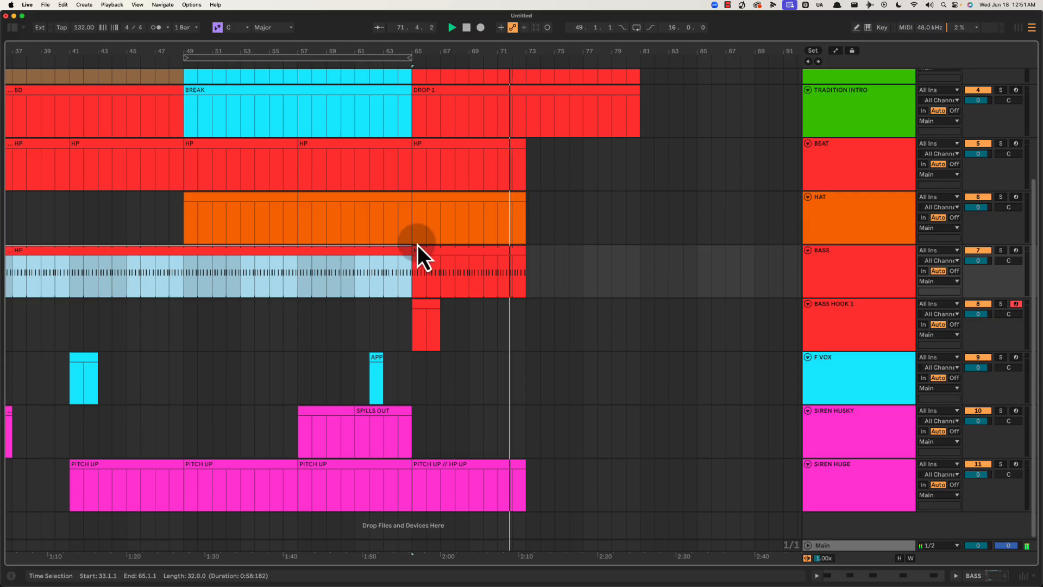
{"action": "left_click", "coordinate": [214, 277]}
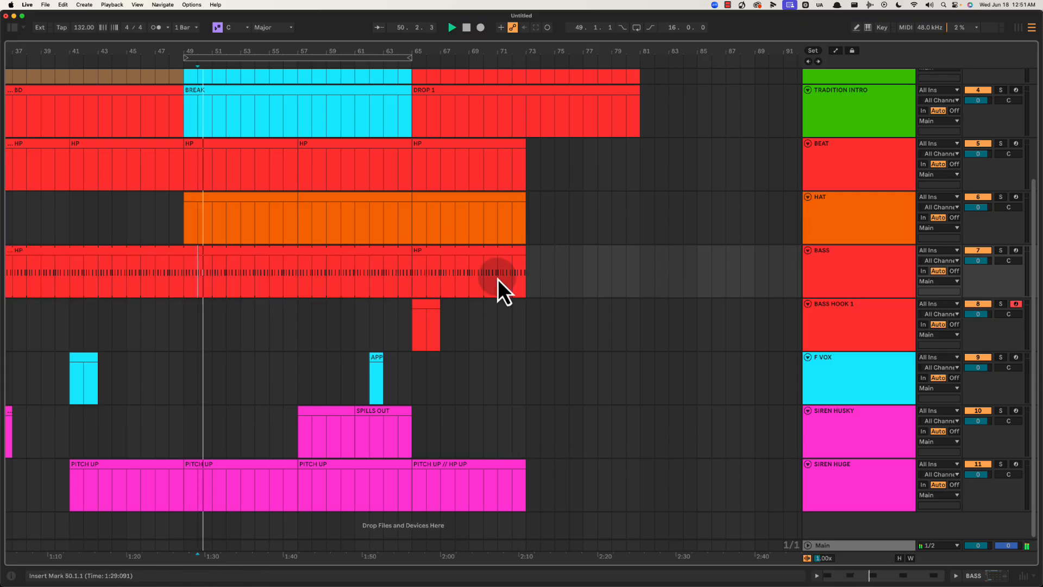
{"action": "left_click", "coordinate": [490, 276]}
{"action": "left_click", "coordinate": [453, 284], "text": "shift"}
{"action": "key", "text": "space"}
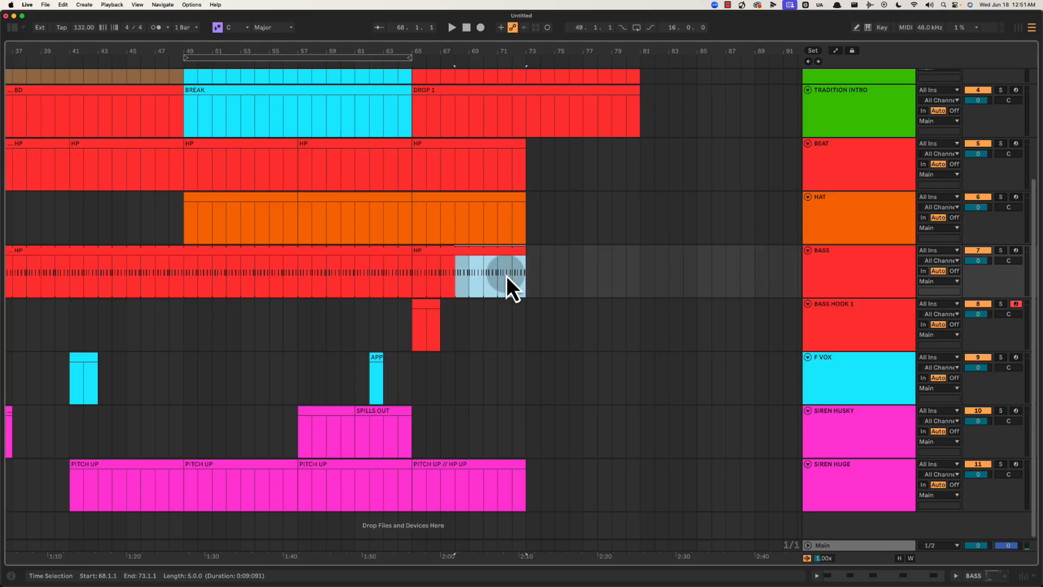
Examine the BASS track's drop section by selecting 65.1.1 to 79.1.1 and playing from 69.1.1.
{"action": "left_click_drag", "start_coordinate": [472, 280], "coordinate": [509, 266]}
{"action": "left_click", "coordinate": [481, 251]}
{"action": "left_click_drag", "start_coordinate": [415, 270], "coordinate": [606, 269]}
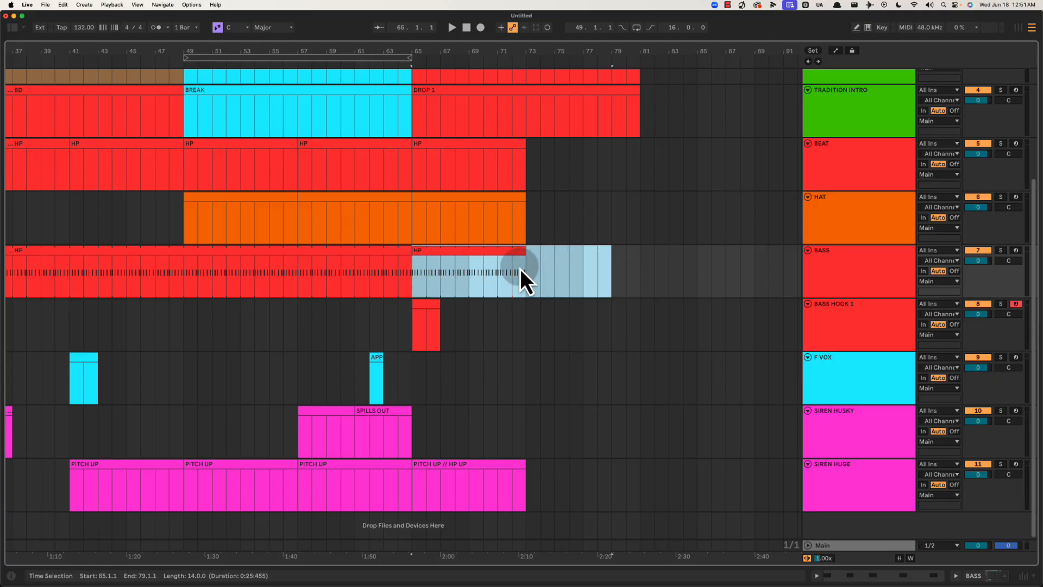
{"action": "left_click", "coordinate": [490, 269]}
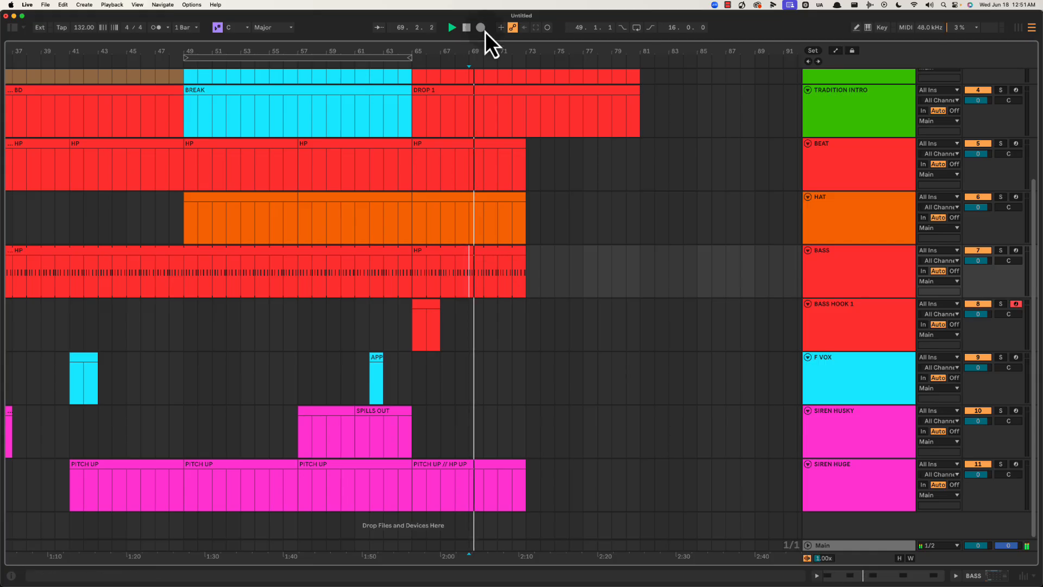
{"action": "left_click_drag", "start_coordinate": [486, 49], "coordinate": [488, 47]}
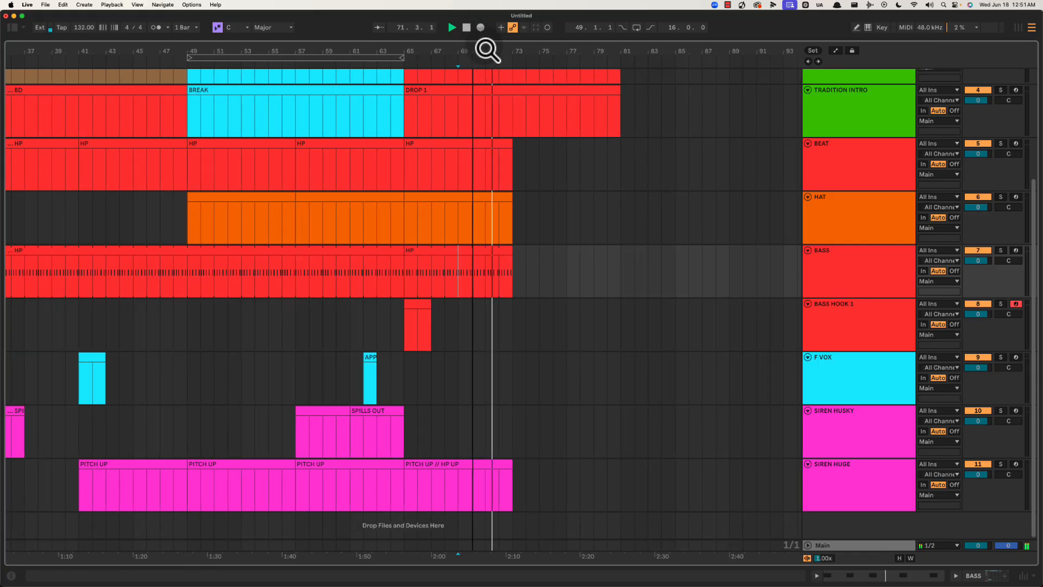
Insert a new MIDI track below SIREN HUGE and open its name for editing.
{"action": "left_click", "coordinate": [863, 491]}
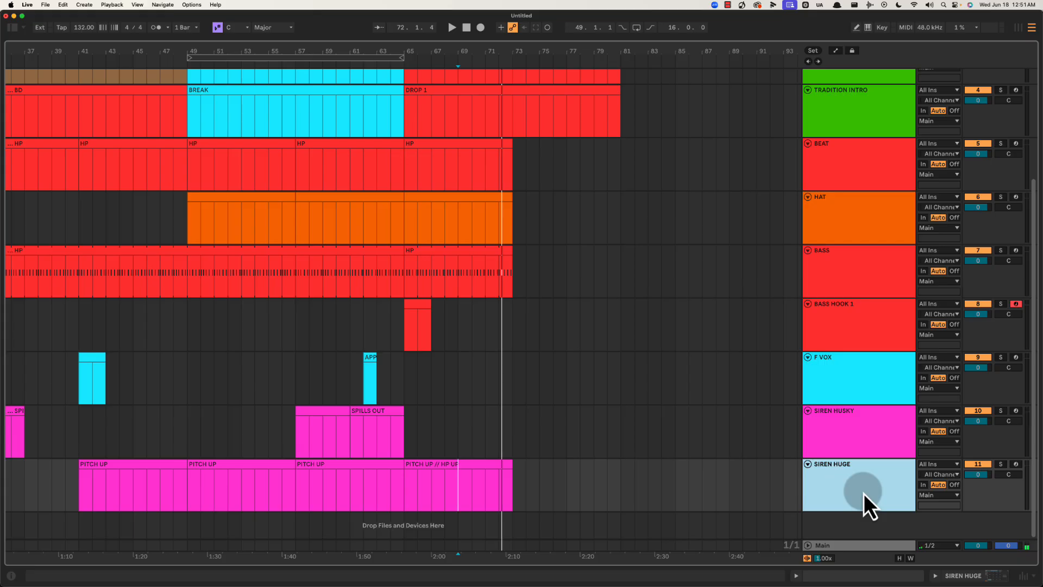
{"action": "key", "text": "super+shift+t"}
{"action": "key", "text": "super+r"}
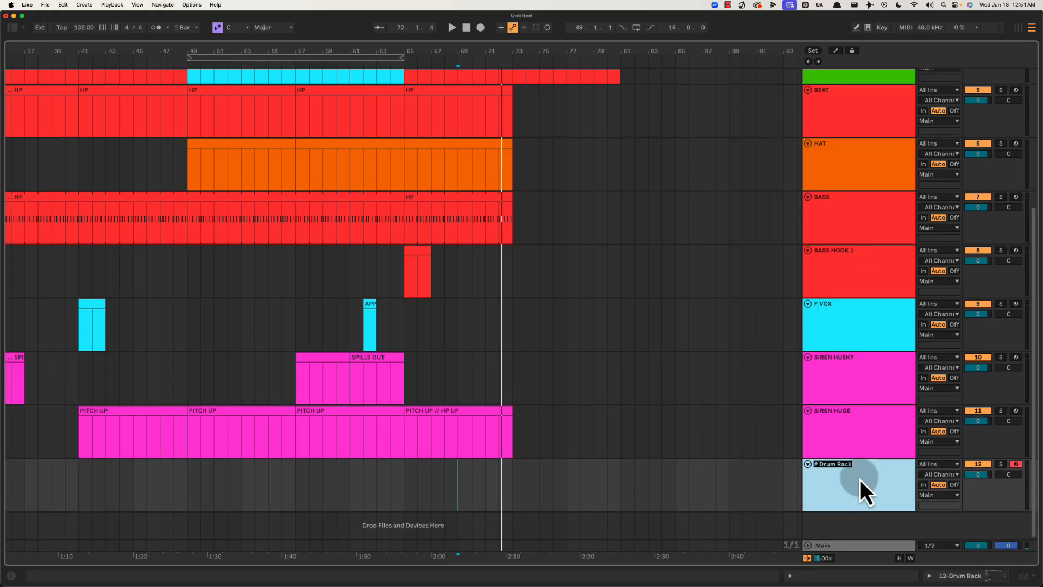
Rename the selected Drum Rack track as FX UP and insert two MIDI tracks below it.
{"action": "type", "text": "FX UP"}
{"action": "key", "text": "Return"}
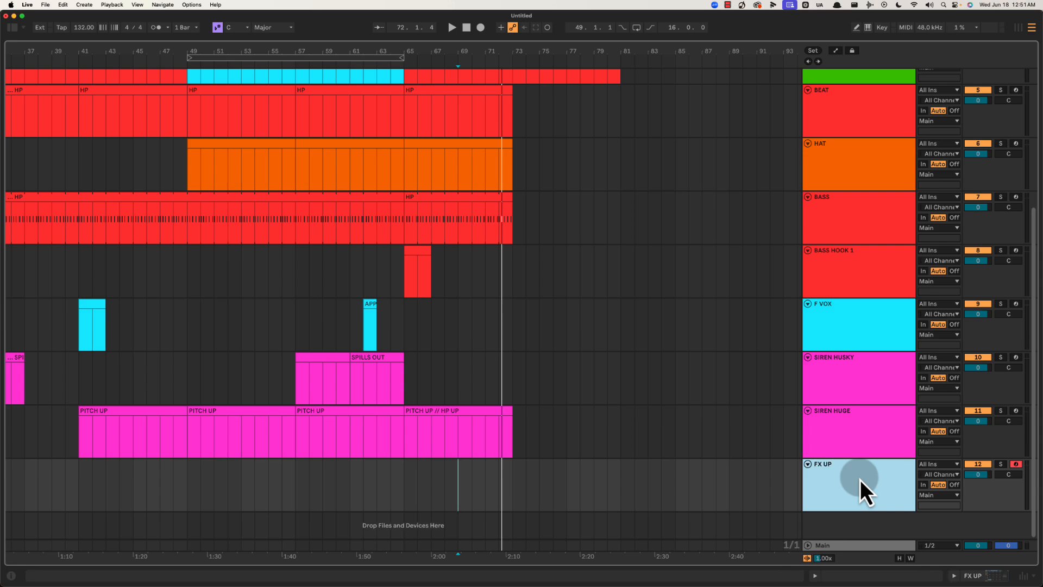
{"action": "key", "text": "super+shift+t"}
{"action": "key", "text": "super+shift+t"}
Name the two new MIDI tracks FX DOWN and FX ACCENT.
{"action": "left_click", "coordinate": [861, 467]}
{"action": "key", "text": "super+r"}
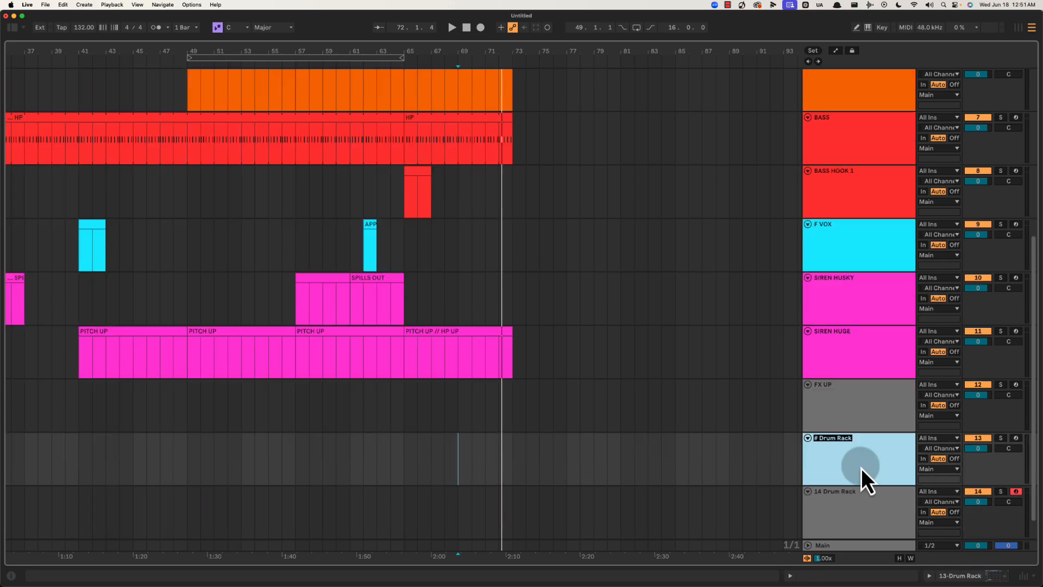
{"action": "type", "text": "FX DOWN"}
{"action": "key", "text": "Return"}
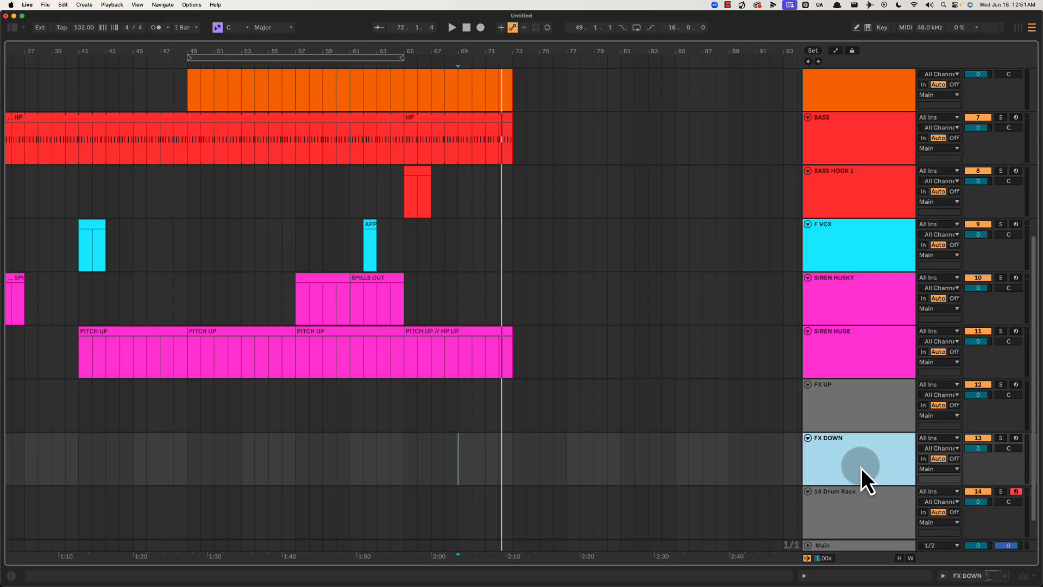
{"action": "left_click", "coordinate": [859, 507]}
{"action": "key", "text": "super+r"}
{"action": "type", "text": "FX ACCEN"}
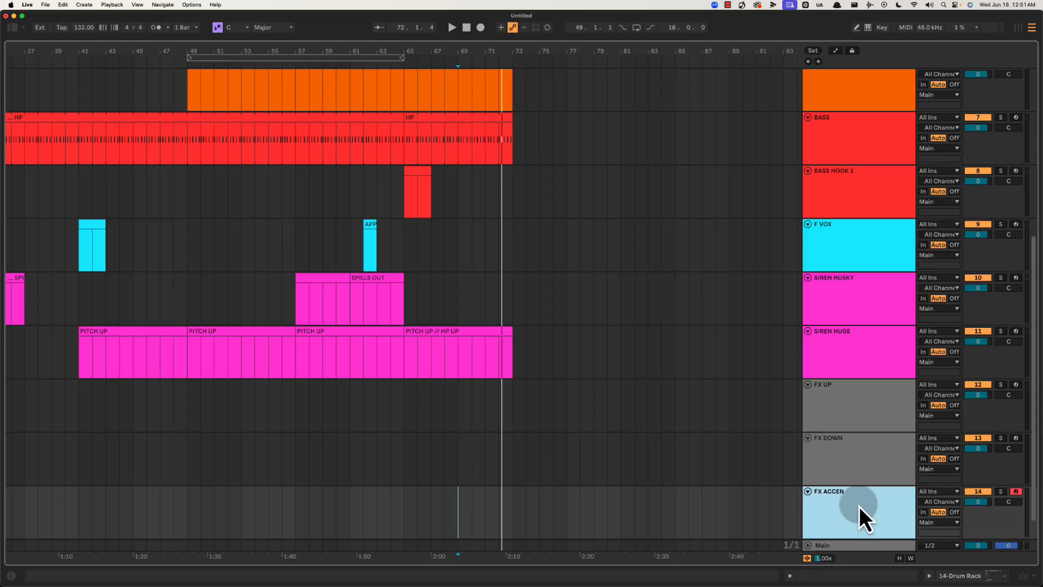
{"action": "type", "text": "T"}
{"action": "key", "text": "Return"}
Color the FX UP, FX DOWN and FX ACCENT tracks brown.
{"action": "left_click", "coordinate": [872, 416]}
{"action": "left_click", "coordinate": [866, 503], "text": "shift"}
{"action": "right_click", "coordinate": [864, 504]}
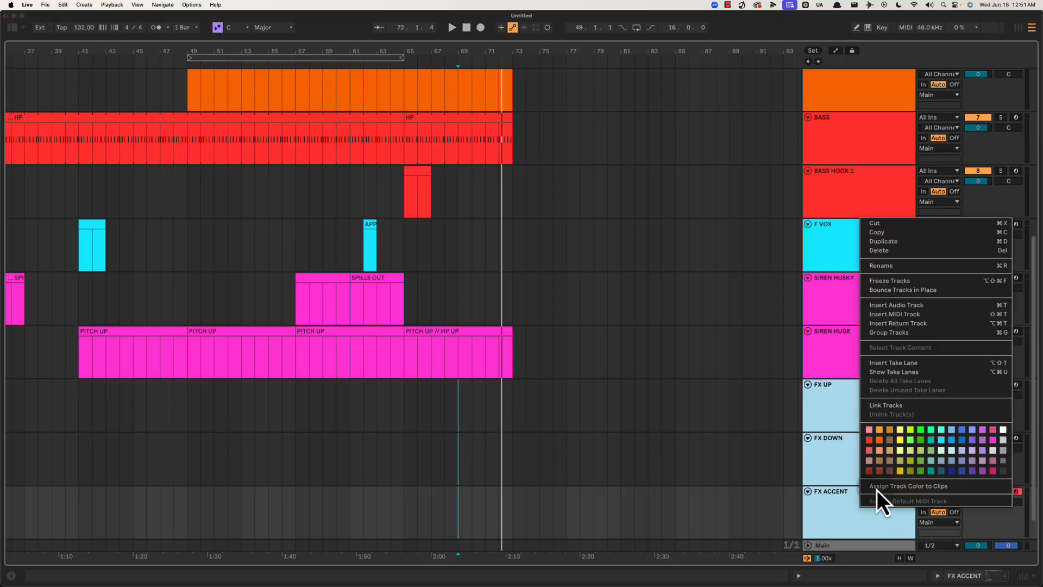
{"action": "left_click", "coordinate": [891, 439]}
{"action": "left_click", "coordinate": [783, 405]}
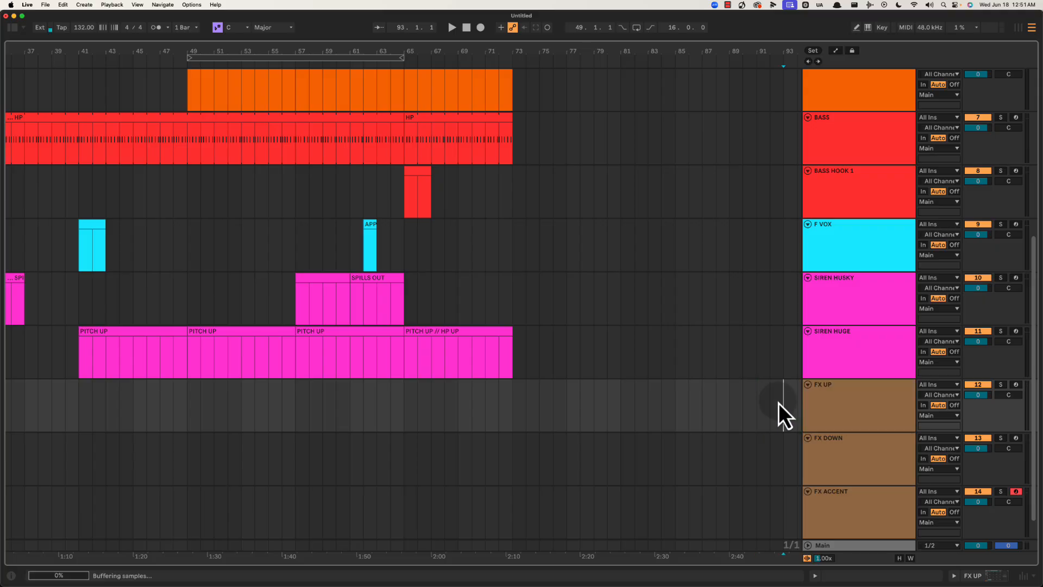
Review the bass, vocal and siren clips between bars 41 and 73 of the arrangement.
{"action": "left_click", "coordinate": [868, 412]}
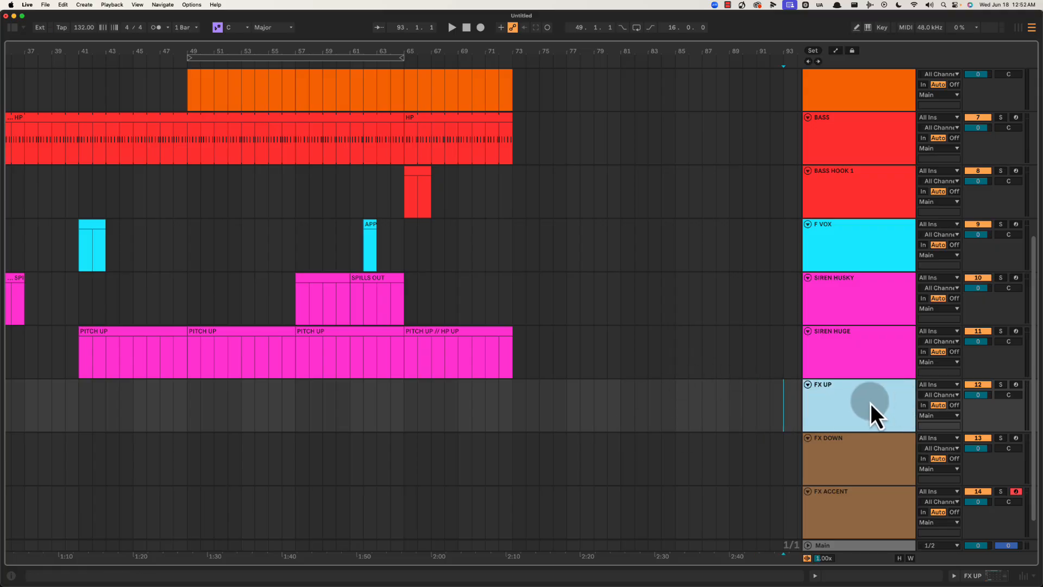
{"action": "left_click_drag", "start_coordinate": [243, 51], "coordinate": [242, 38]}
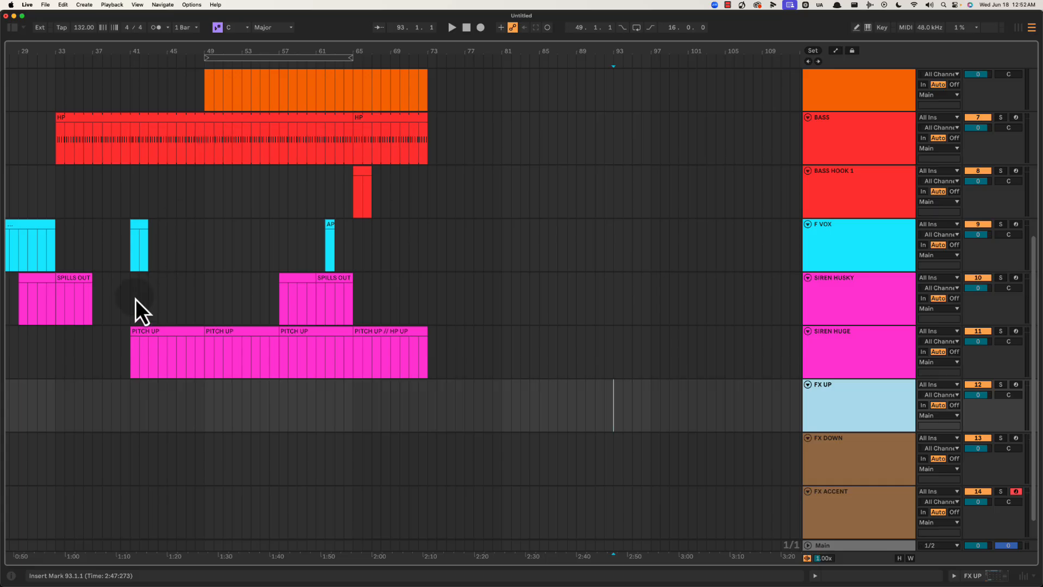
{"action": "left_click_drag", "start_coordinate": [135, 299], "coordinate": [124, 158]}
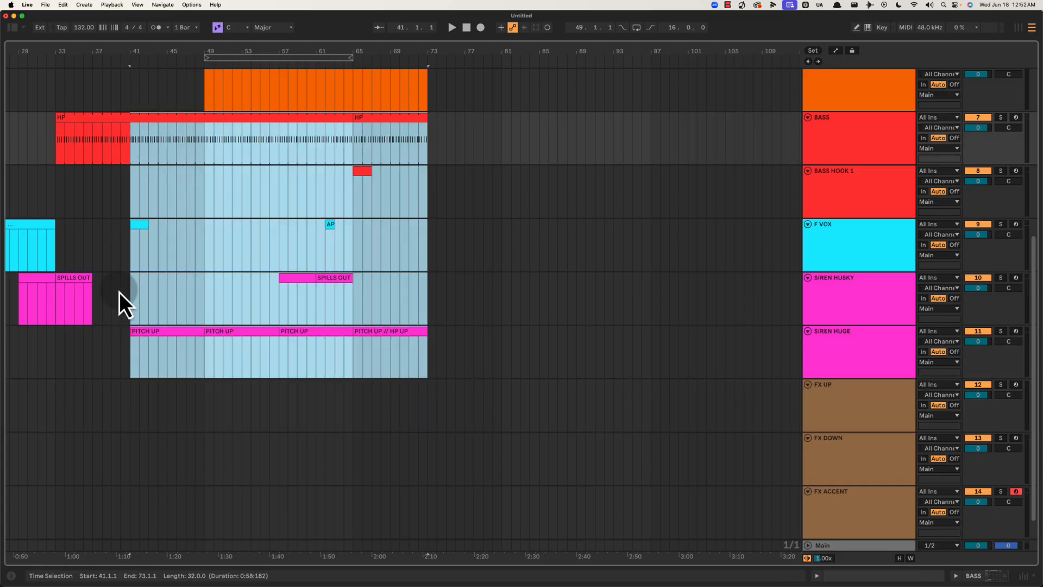
{"action": "left_click", "coordinate": [129, 304]}
{"action": "left_click_drag", "start_coordinate": [124, 364], "coordinate": [443, 334]}
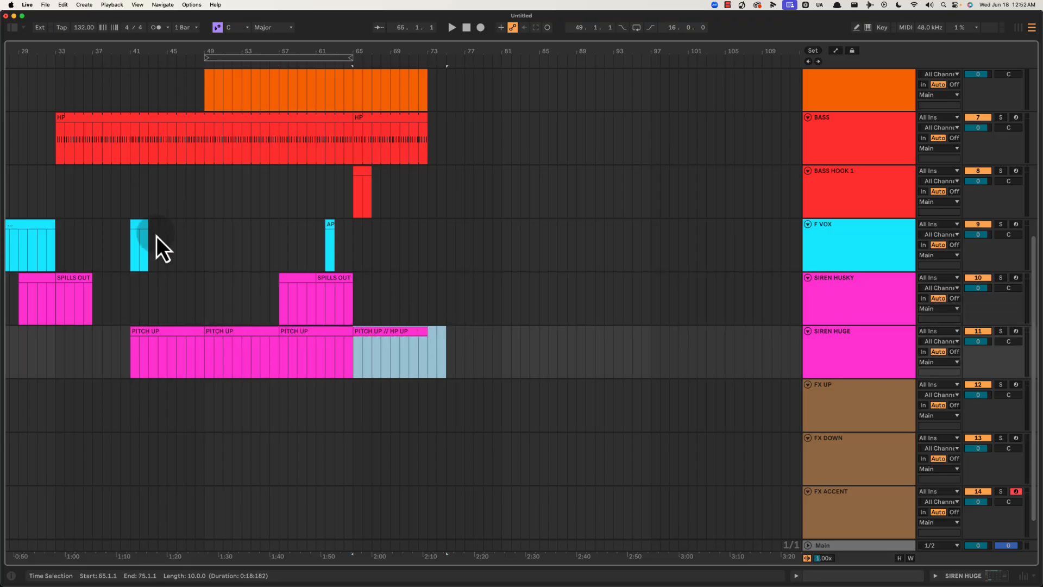
{"action": "left_click_drag", "start_coordinate": [152, 294], "coordinate": [540, 380]}
{"action": "left_click", "coordinate": [430, 299]}
{"action": "left_click", "coordinate": [439, 304]}
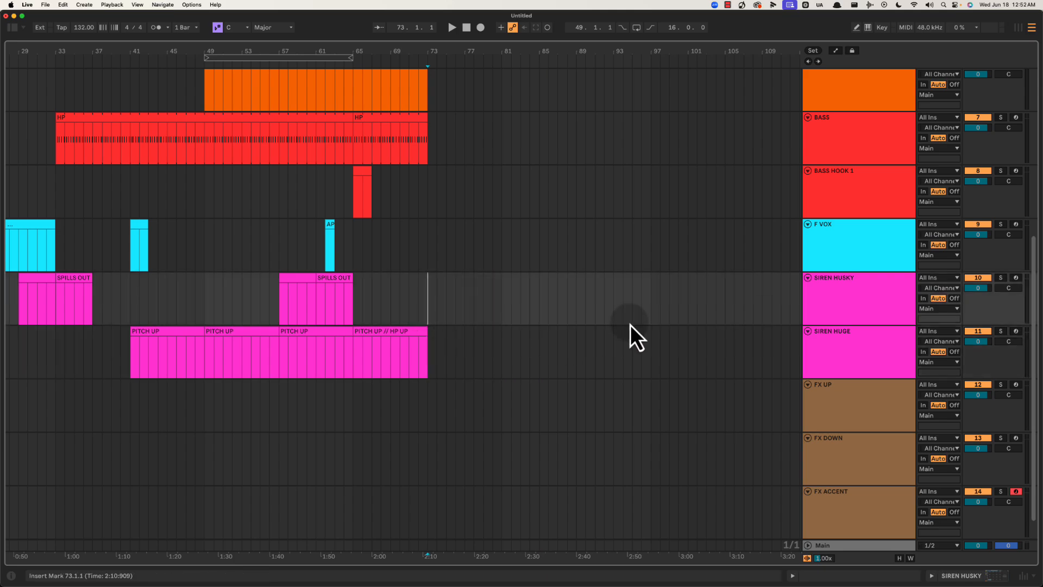
{"action": "left_click_drag", "start_coordinate": [495, 348], "coordinate": [10, 363]}
{"action": "left_click", "coordinate": [604, 363]}
Create an empty 8-bar MIDI clip on the FX UP track from bar 65 to bar 73.
{"action": "left_click", "coordinate": [847, 410]}
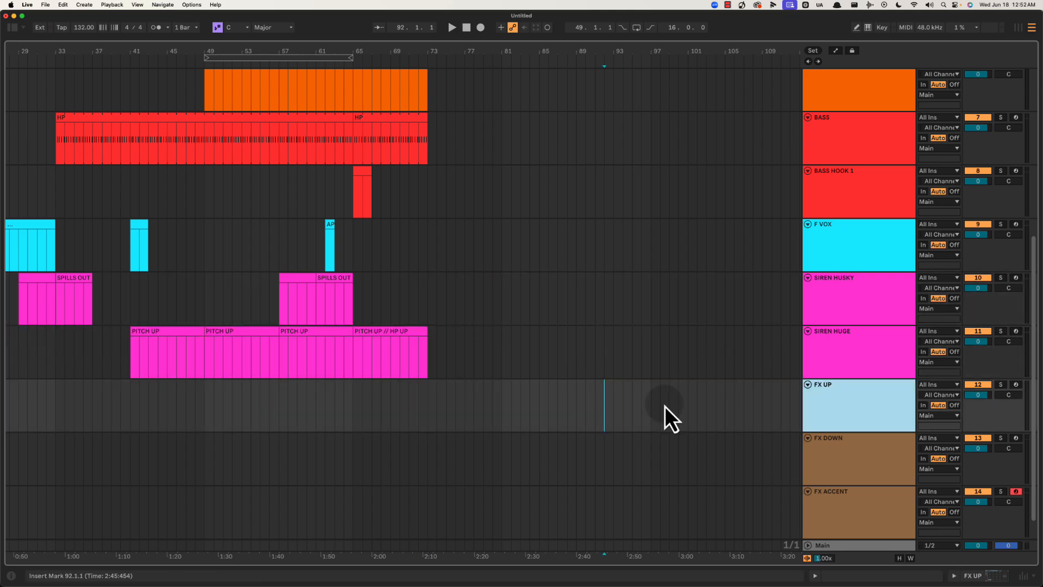
{"action": "left_click_drag", "start_coordinate": [354, 395], "coordinate": [427, 399]}
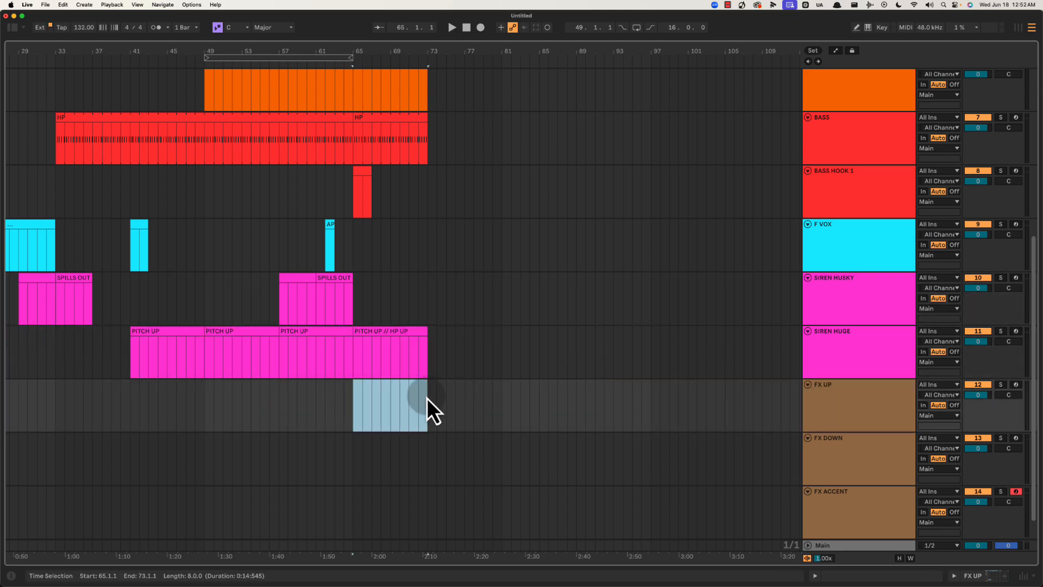
{"action": "key", "text": "super+shift+m"}
Play the reference song from bar 71 to listen to the rising effect before bar 73.
{"action": "left_click_drag", "start_coordinate": [396, 46], "coordinate": [449, 55]}
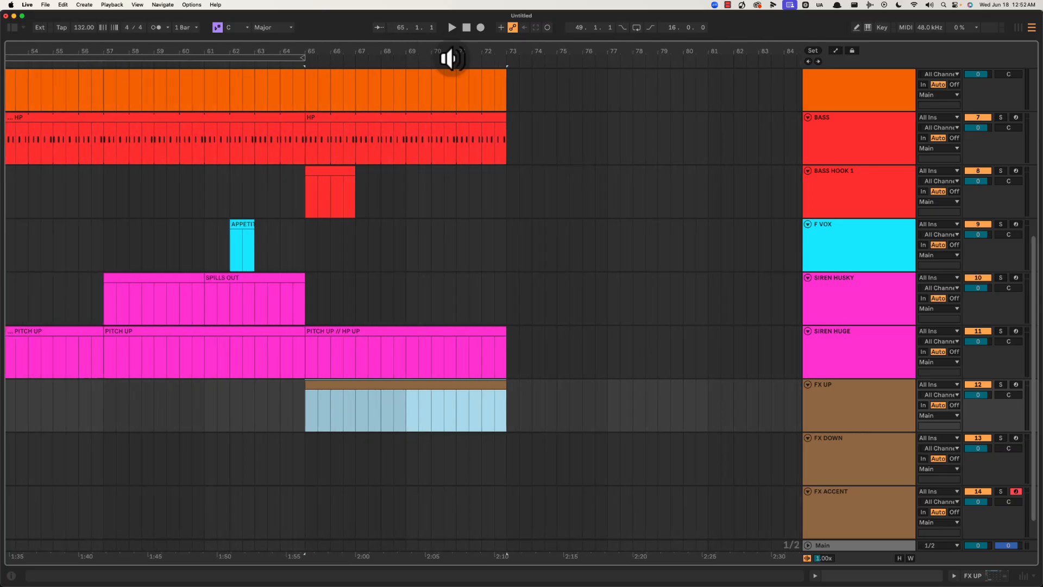
{"action": "left_click", "coordinate": [459, 253]}
{"action": "key", "text": "space"}
{"action": "scroll", "coordinate": [465, 286], "scroll_direction": "up", "scroll_amount": 3}
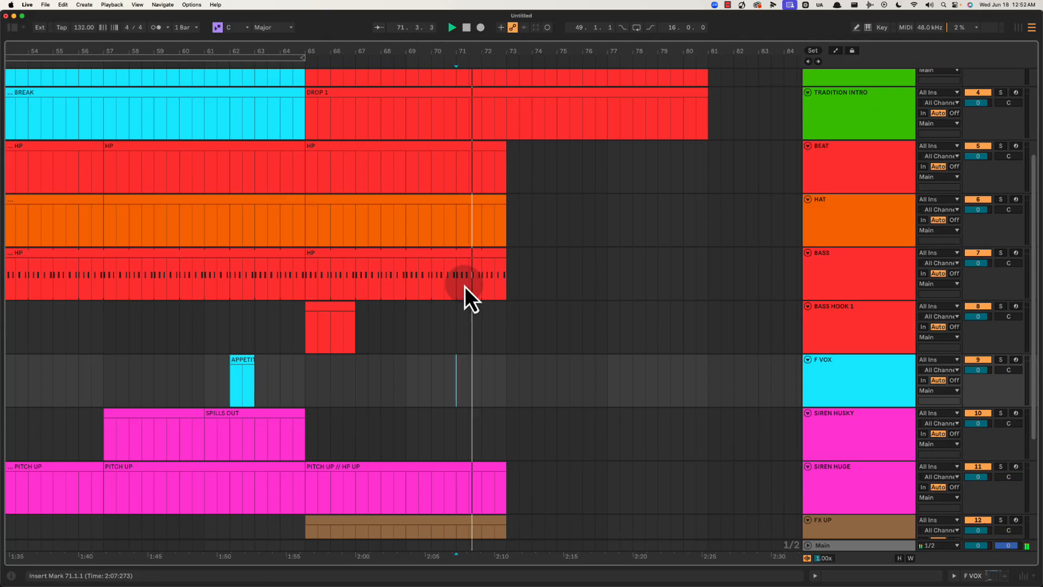
{"action": "scroll", "coordinate": [464, 294], "scroll_direction": "down", "scroll_amount": 2}
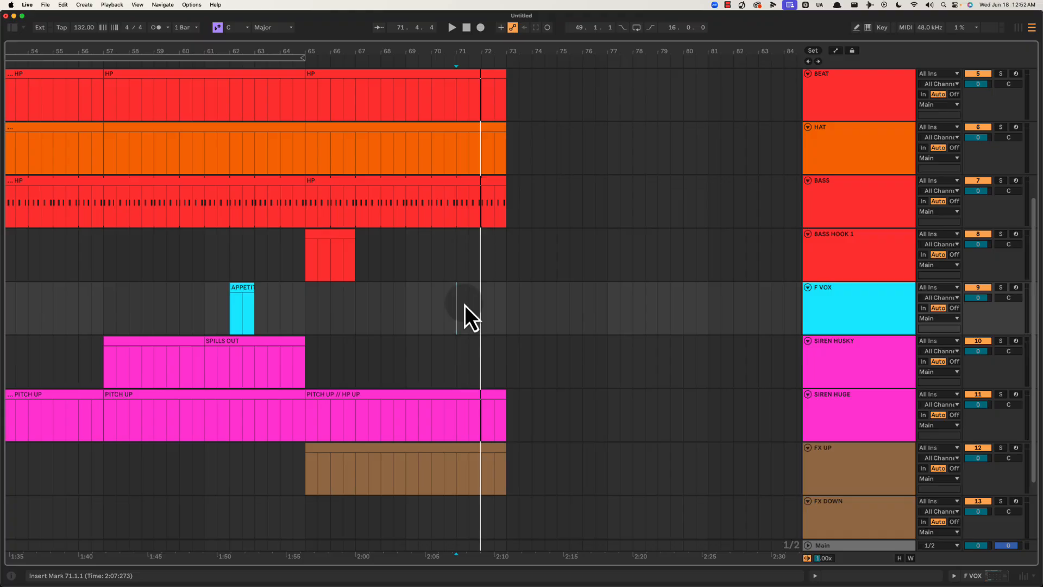
Rename the new FX UP clip as WN + RUMBLE.
{"action": "left_click", "coordinate": [429, 475]}
{"action": "key", "text": "space"}
{"action": "type", "text": "WN +"}
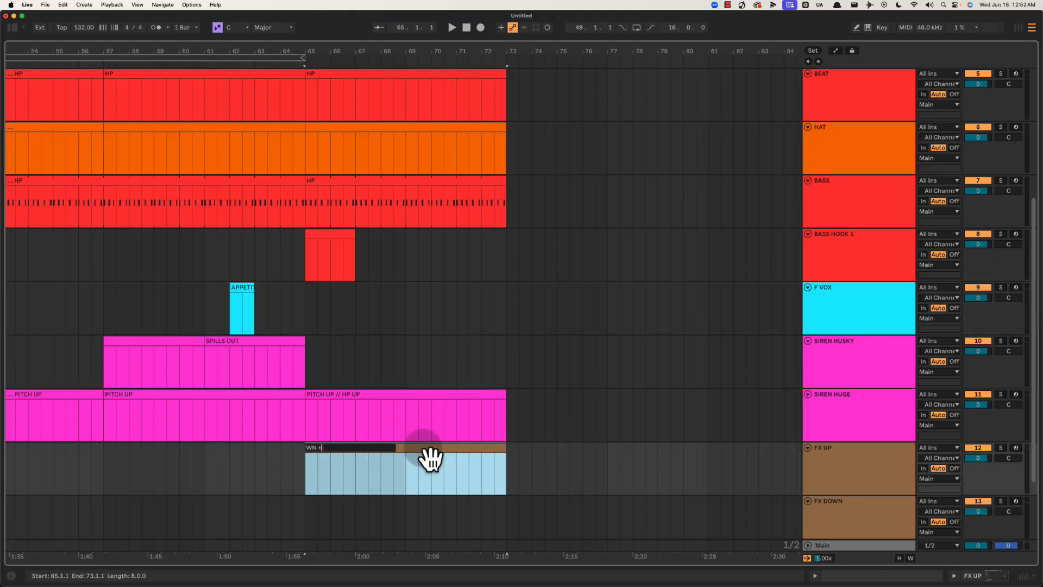
{"action": "type", "text": " RUMBLE"}
{"action": "key", "text": "Return"}
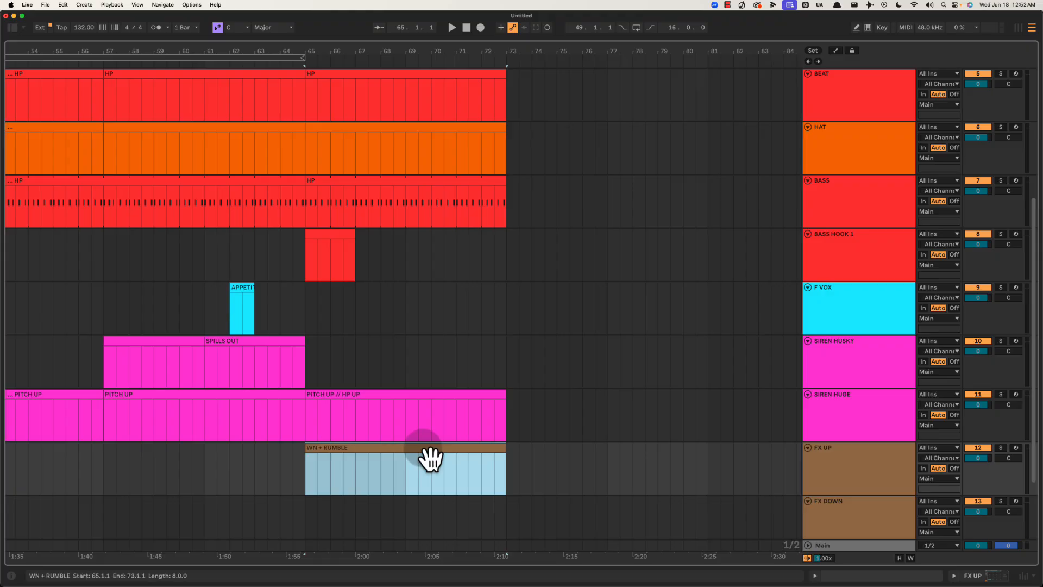
Replay the song from bar 71 while viewing the reference waveform across the transition at bar 73.
{"action": "left_click", "coordinate": [456, 348]}
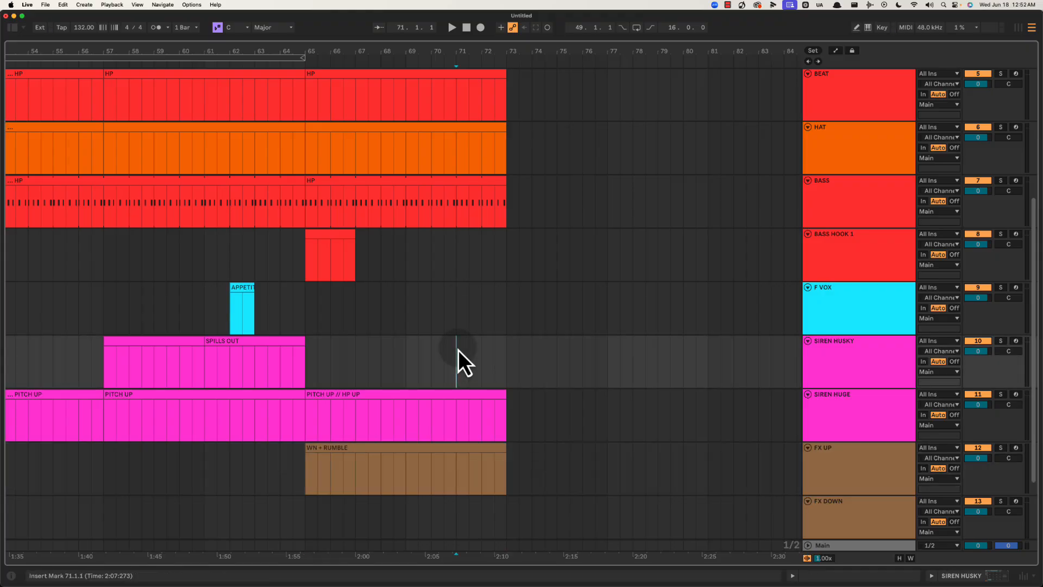
{"action": "scroll", "coordinate": [554, 253], "scroll_direction": "up", "scroll_amount": 5}
{"action": "key", "text": "space"}
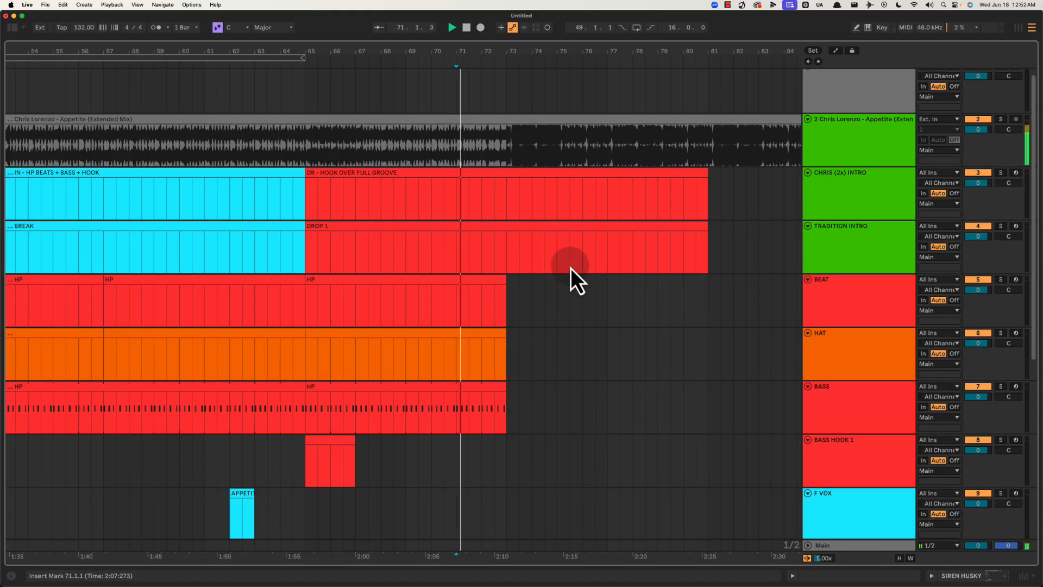
{"action": "scroll", "coordinate": [546, 246], "scroll_direction": "down", "scroll_amount": 1}
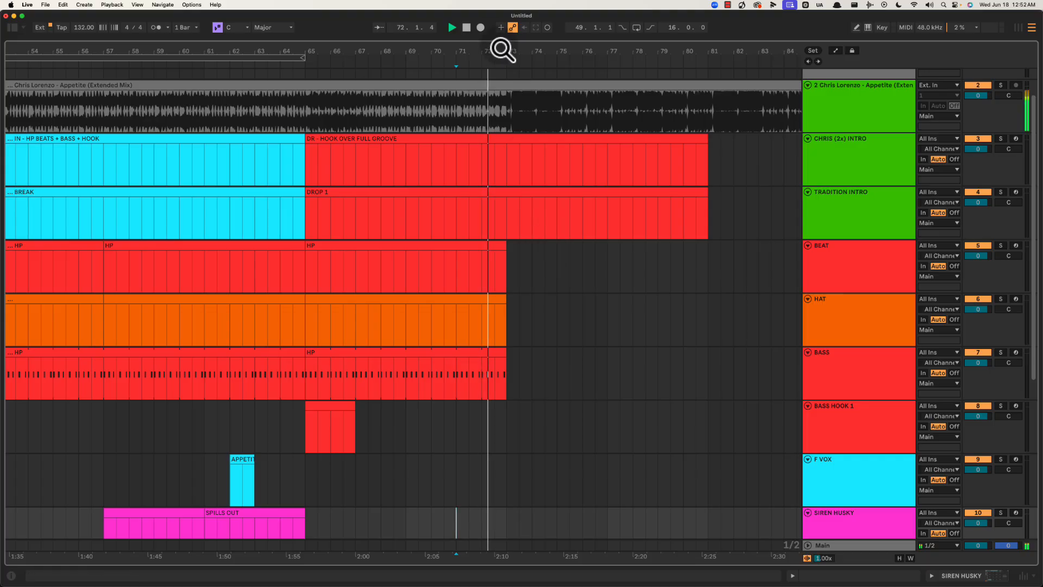
Examine the end of bar 72 in the reference waveform at close range and mark the short gap before bar 73.
{"action": "left_click_drag", "start_coordinate": [503, 49], "coordinate": [507, 53]}
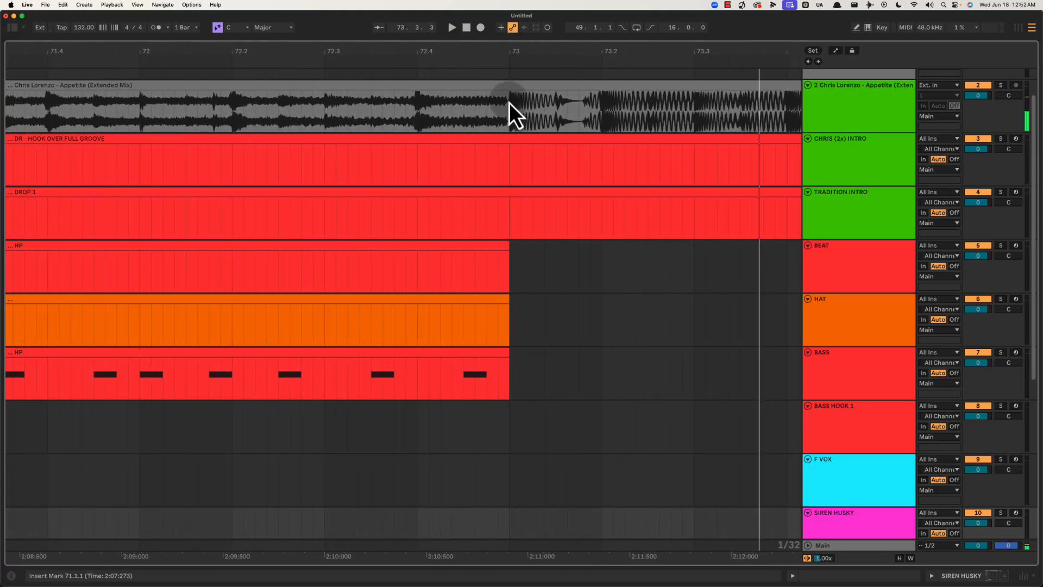
{"action": "left_click_drag", "start_coordinate": [509, 103], "coordinate": [453, 104]}
{"action": "left_click_drag", "start_coordinate": [494, 47], "coordinate": [501, 36]}
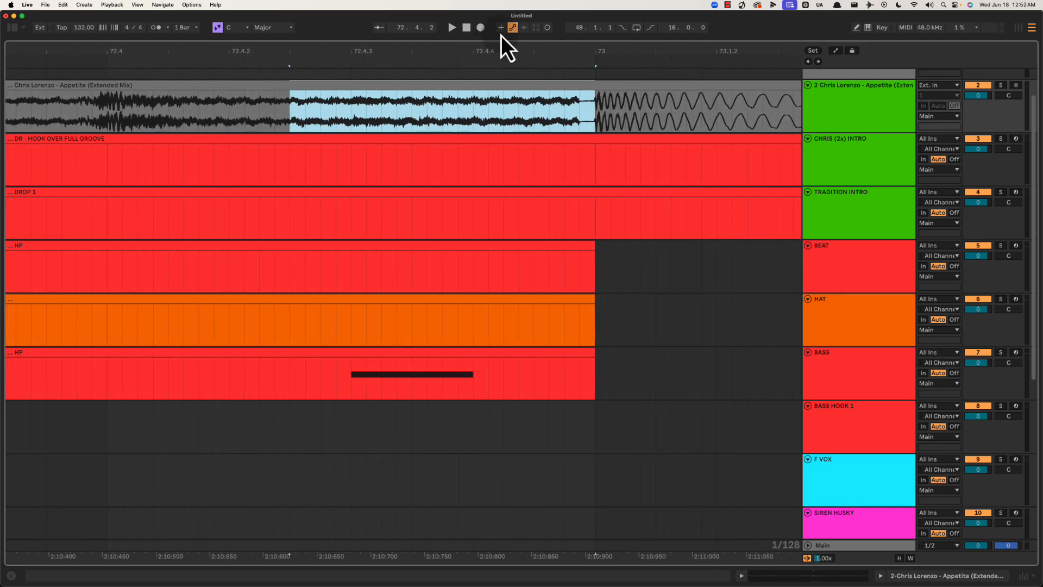
{"action": "left_click", "coordinate": [595, 115]}
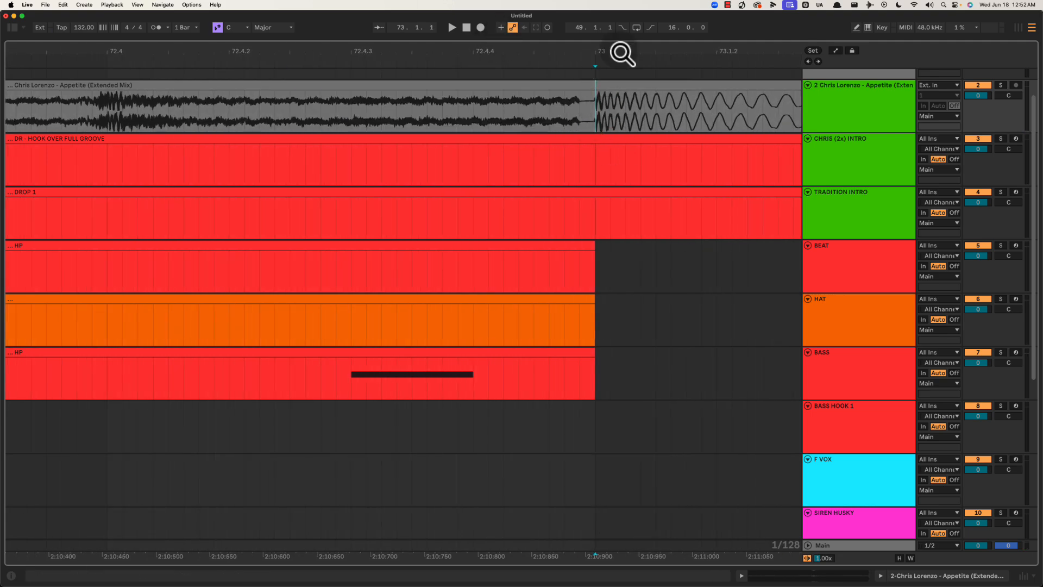
{"action": "left_click_drag", "start_coordinate": [619, 54], "coordinate": [618, 52]}
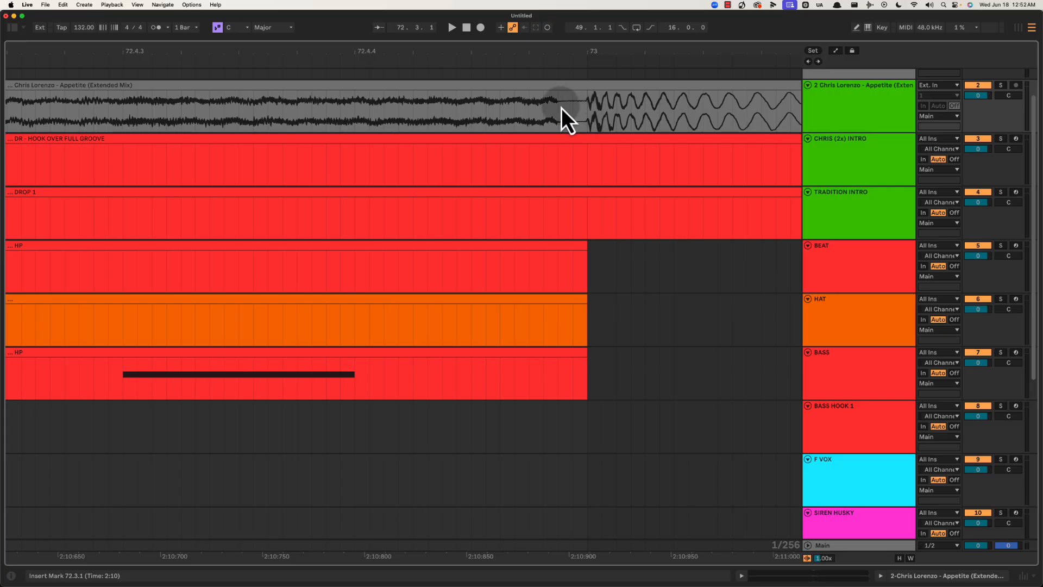
{"action": "left_click_drag", "start_coordinate": [560, 108], "coordinate": [588, 105]}
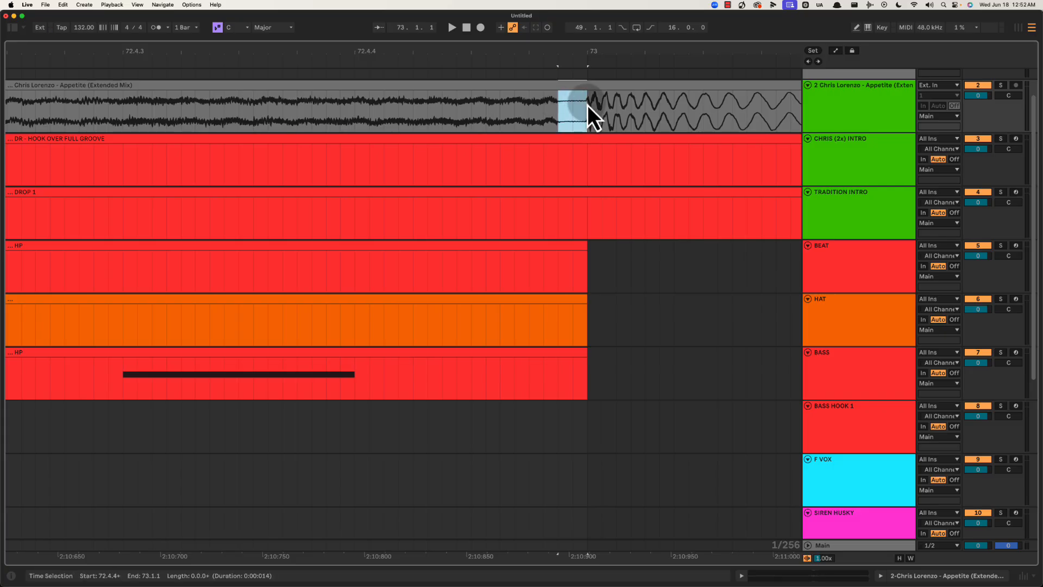
Increase the height of the Chris Lorenzo - Appetite audio track to enlarge its waveform.
{"action": "left_click_drag", "start_coordinate": [582, 51], "coordinate": [587, 45]}
{"action": "left_click", "coordinate": [865, 167]}
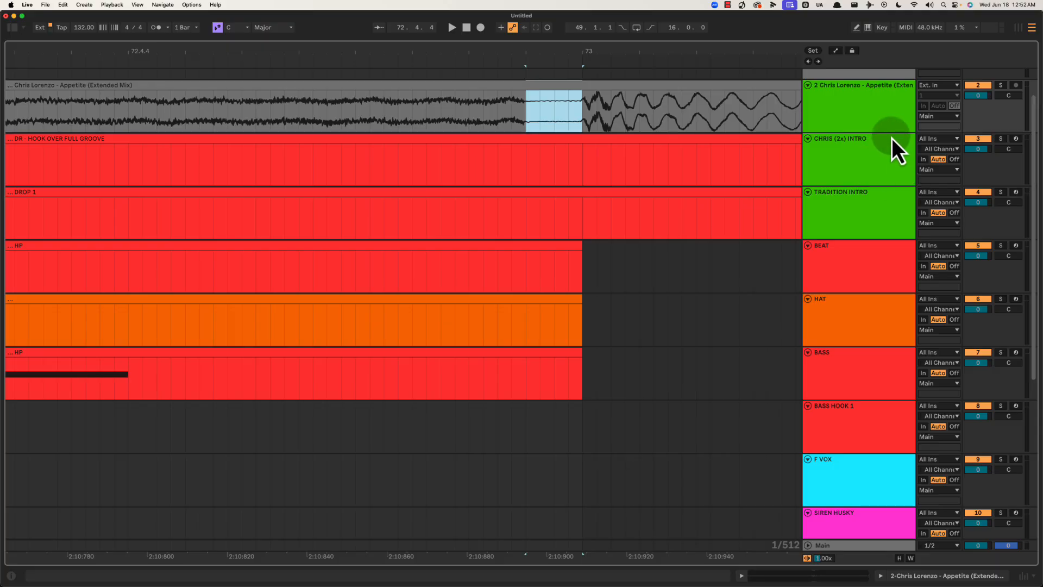
{"action": "left_click_drag", "start_coordinate": [894, 133], "coordinate": [928, 432]}
{"action": "left_click", "coordinate": [572, 214]}
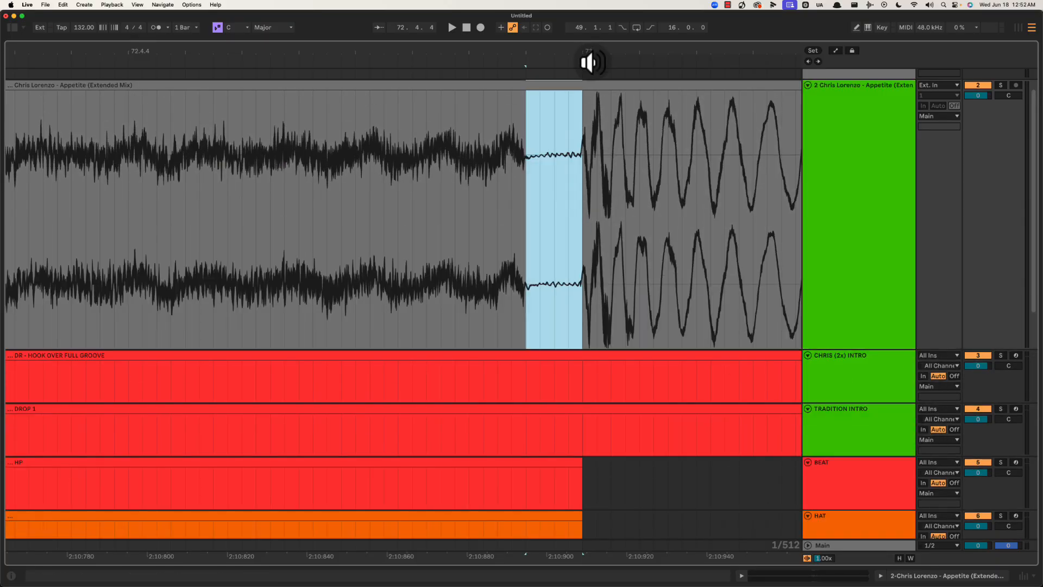
Compare the reference waveform sections just before and after bar 73 by highlighting each one.
{"action": "left_click_drag", "start_coordinate": [588, 54], "coordinate": [596, 64]}
{"action": "left_click", "coordinate": [547, 156]}
{"action": "left_click_drag", "start_coordinate": [313, 162], "coordinate": [660, 135]}
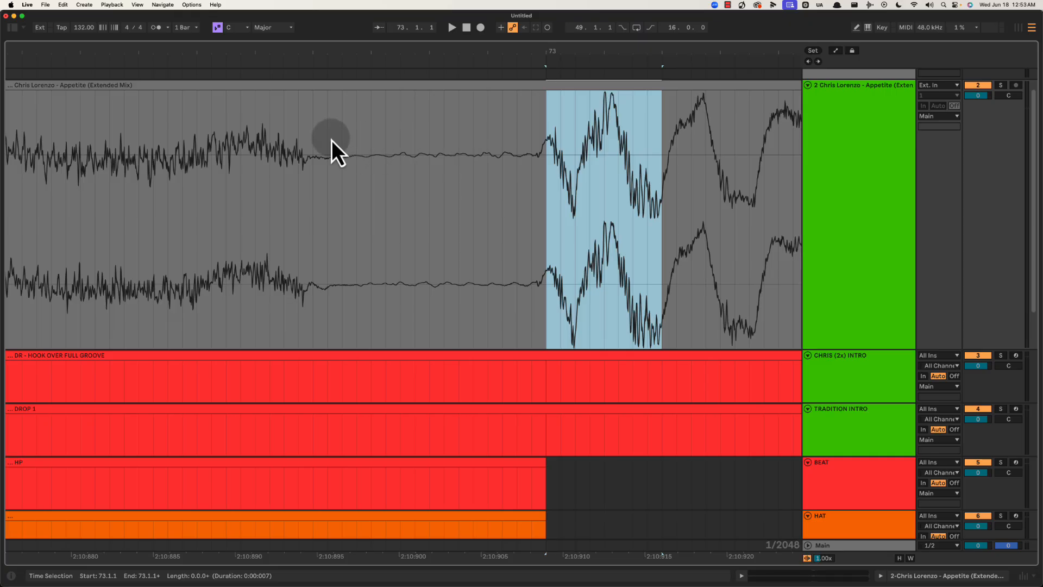
{"action": "left_click_drag", "start_coordinate": [384, 58], "coordinate": [390, 42]}
{"action": "key", "text": "space"}
{"action": "left_click", "coordinate": [483, 152]}
{"action": "left_click_drag", "start_coordinate": [512, 147], "coordinate": [762, 147]}
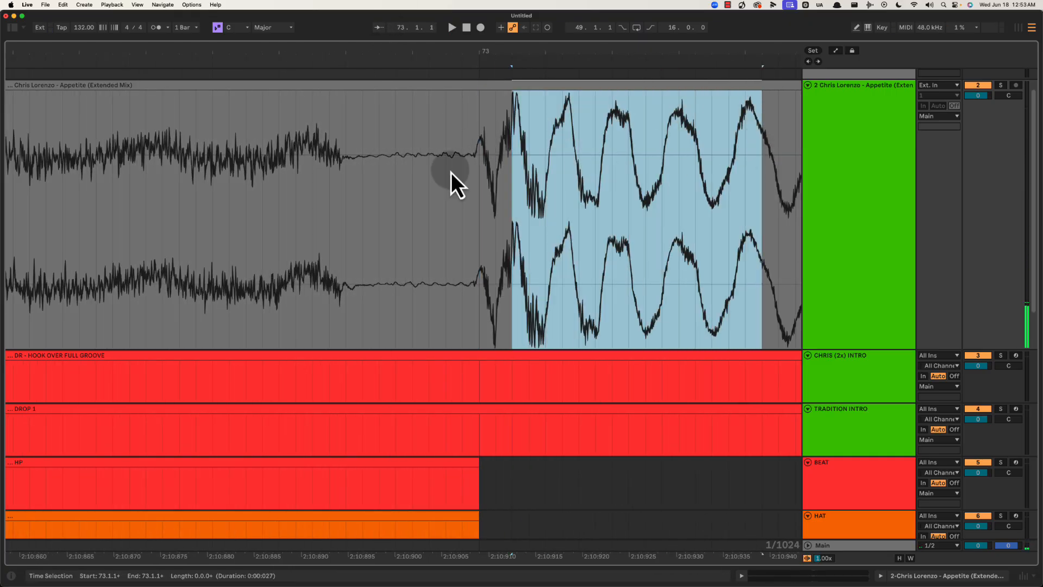
{"action": "left_click_drag", "start_coordinate": [145, 160], "coordinate": [312, 158]}
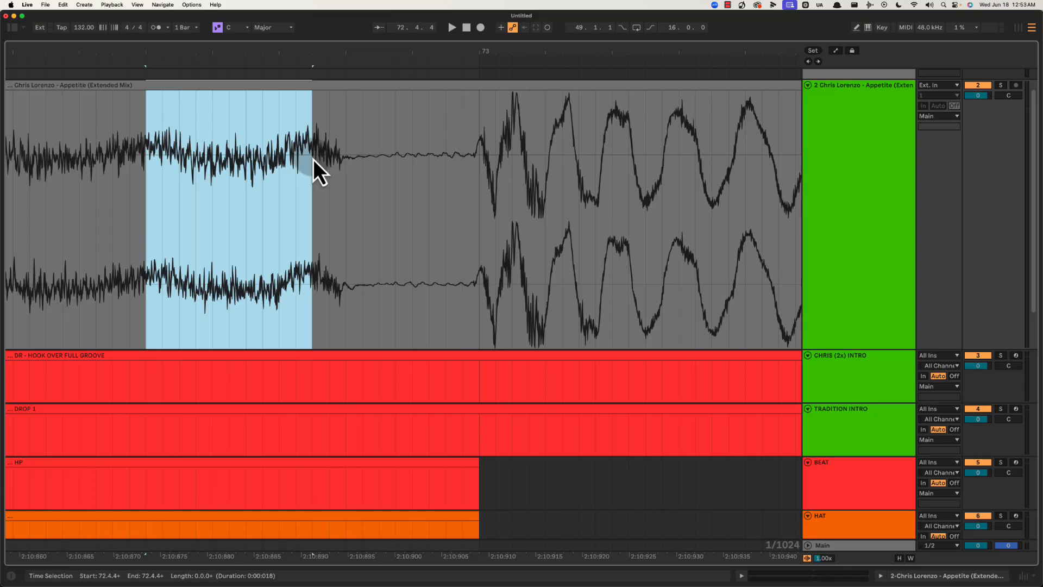
Select the near-silent gap in the reference waveform immediately before bar 73.
{"action": "left_click", "coordinate": [474, 156]}
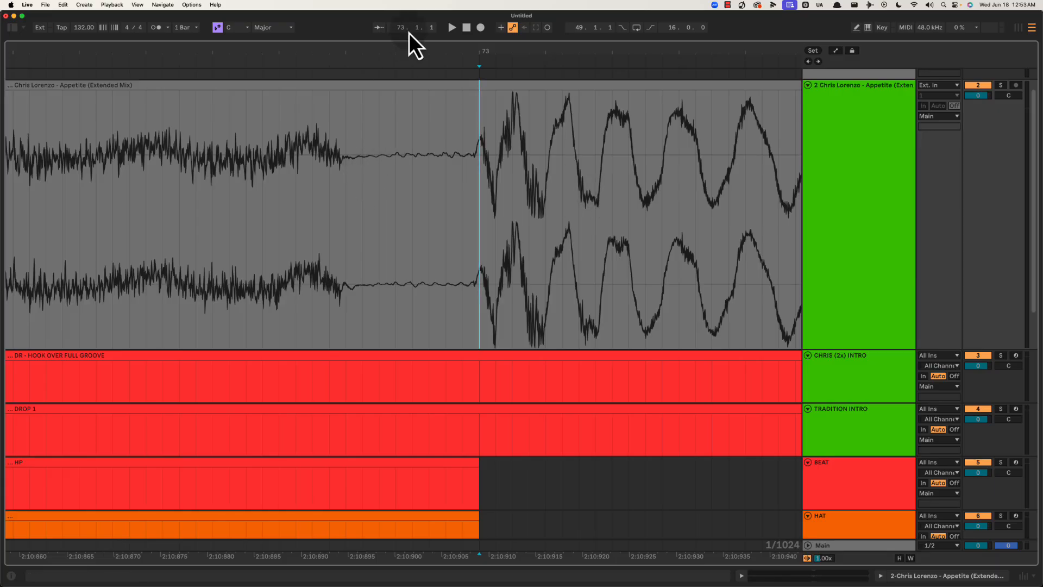
{"action": "left_click_drag", "start_coordinate": [406, 53], "coordinate": [407, 51]}
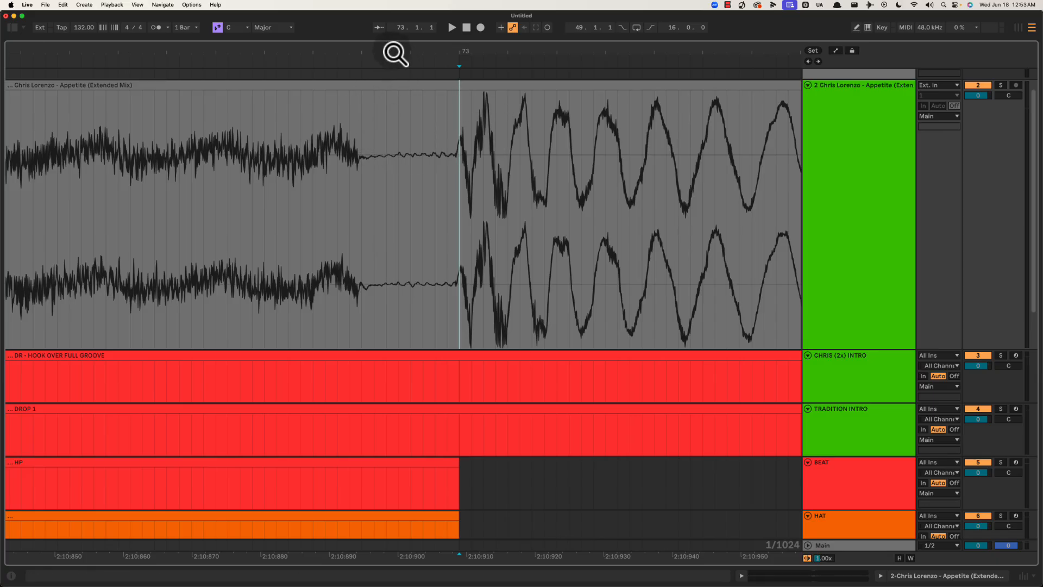
{"action": "left_click_drag", "start_coordinate": [394, 53], "coordinate": [395, 50]}
{"action": "left_click_drag", "start_coordinate": [370, 134], "coordinate": [441, 133]}
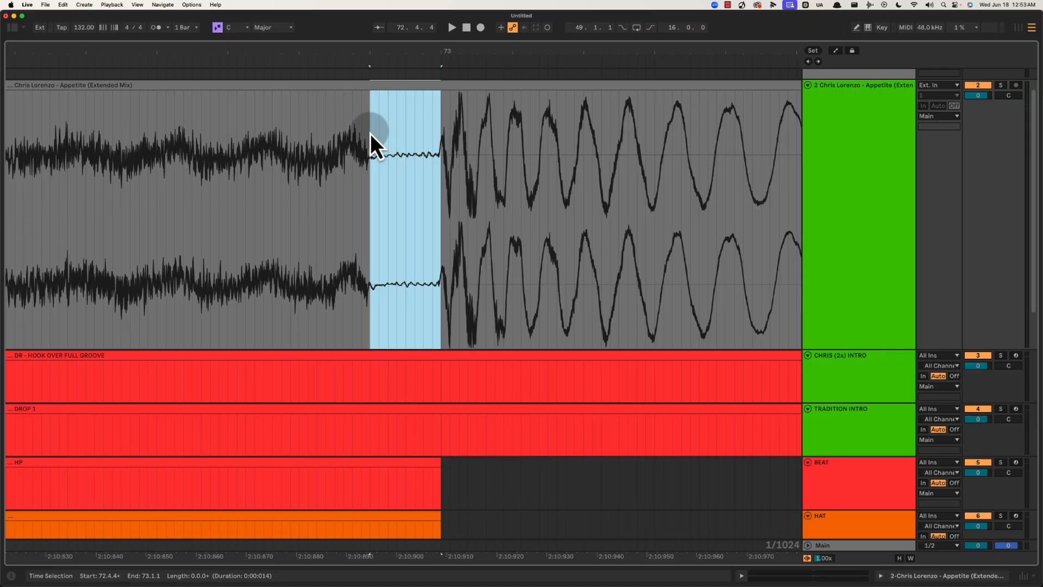
{"action": "left_click_drag", "start_coordinate": [370, 134], "coordinate": [441, 131]}
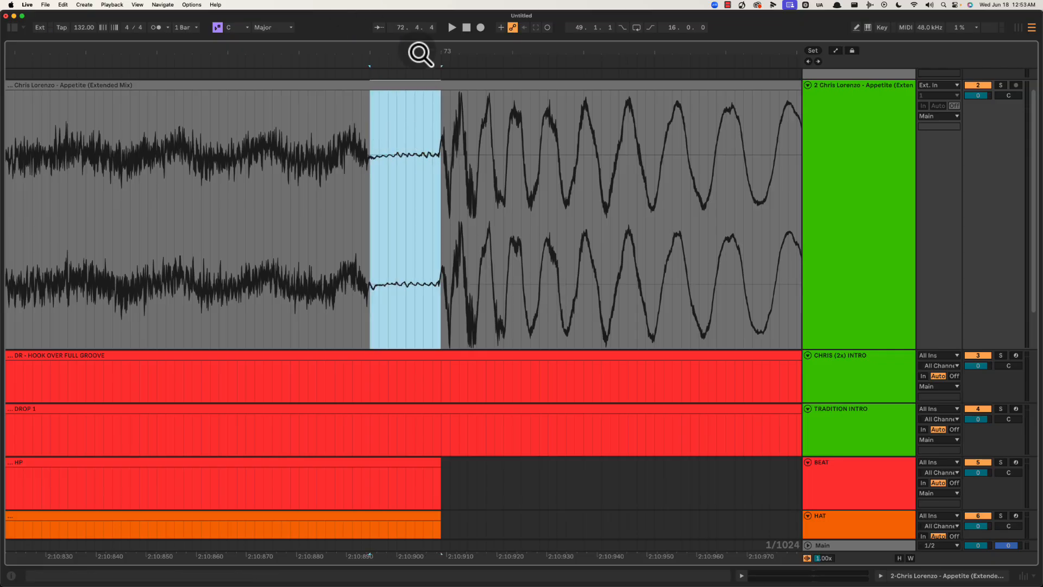
Compare the short gap before bar 73 in the reference waveform with the low-frequency hit that follows, highlighting each in turn.
{"action": "left_click_drag", "start_coordinate": [421, 50], "coordinate": [425, 50]}
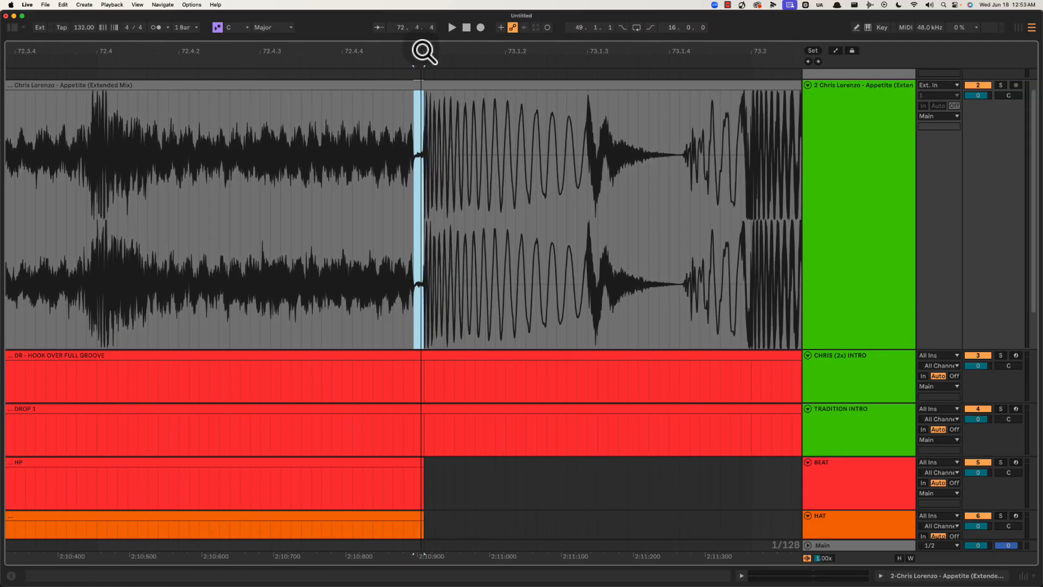
{"action": "left_click_drag", "start_coordinate": [412, 160], "coordinate": [424, 136]}
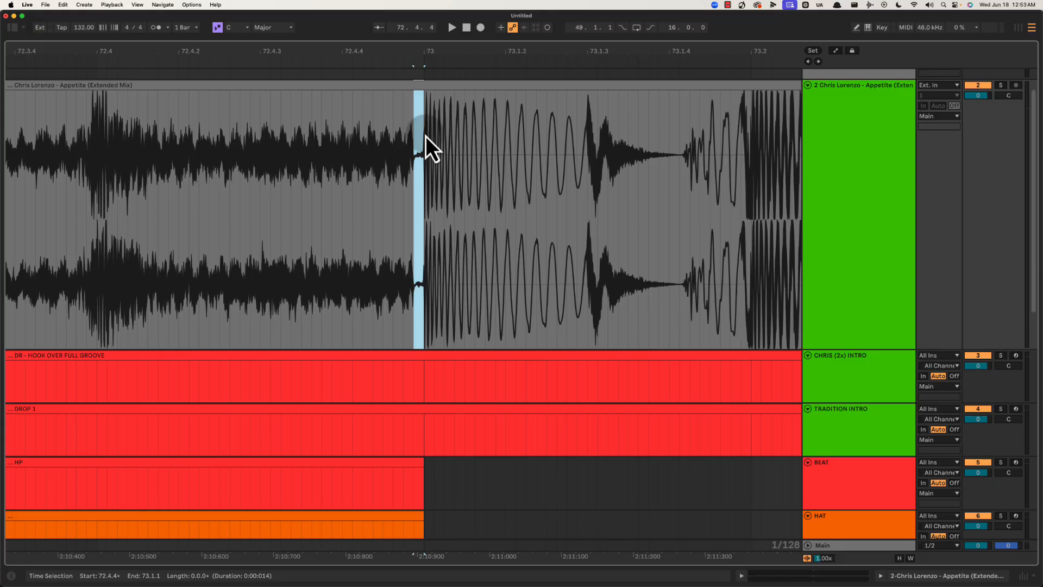
{"action": "left_click_drag", "start_coordinate": [425, 136], "coordinate": [629, 147]}
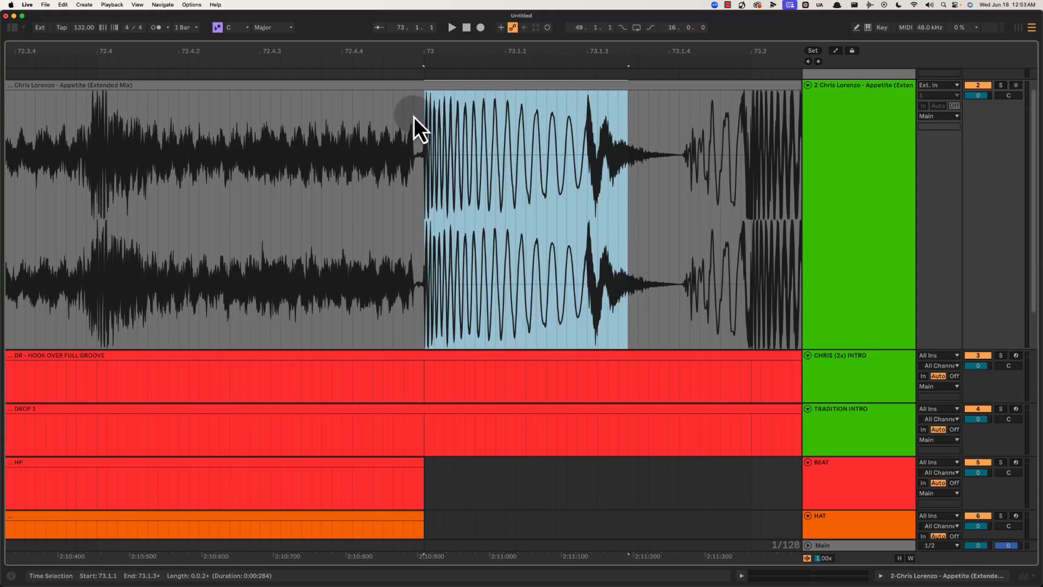
{"action": "left_click_drag", "start_coordinate": [414, 116], "coordinate": [424, 112]}
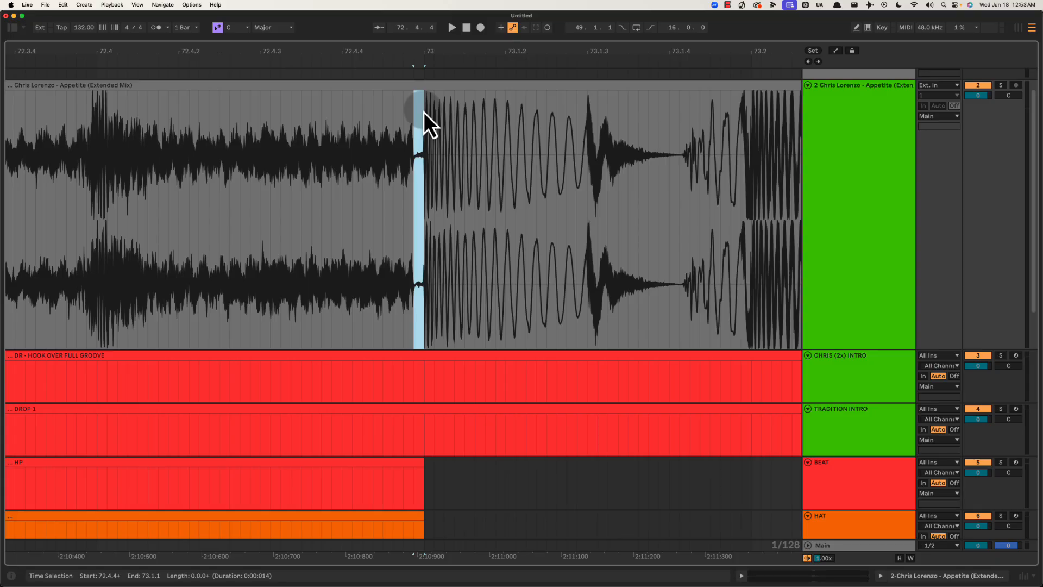
{"action": "left_click", "coordinate": [425, 113]}
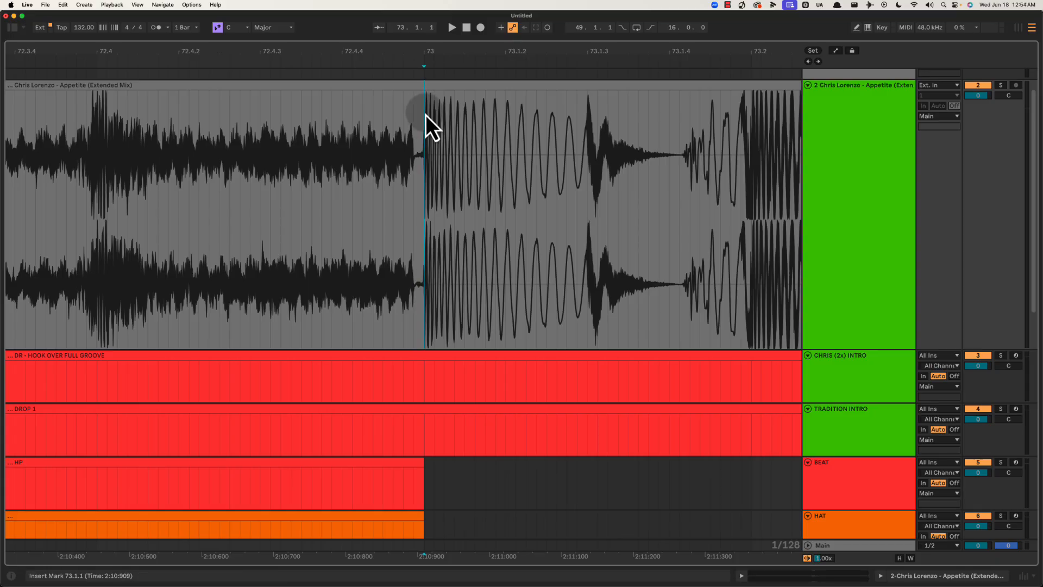
{"action": "left_click_drag", "start_coordinate": [425, 114], "coordinate": [589, 128]}
{"action": "left_click_drag", "start_coordinate": [508, 52], "coordinate": [507, 52]}
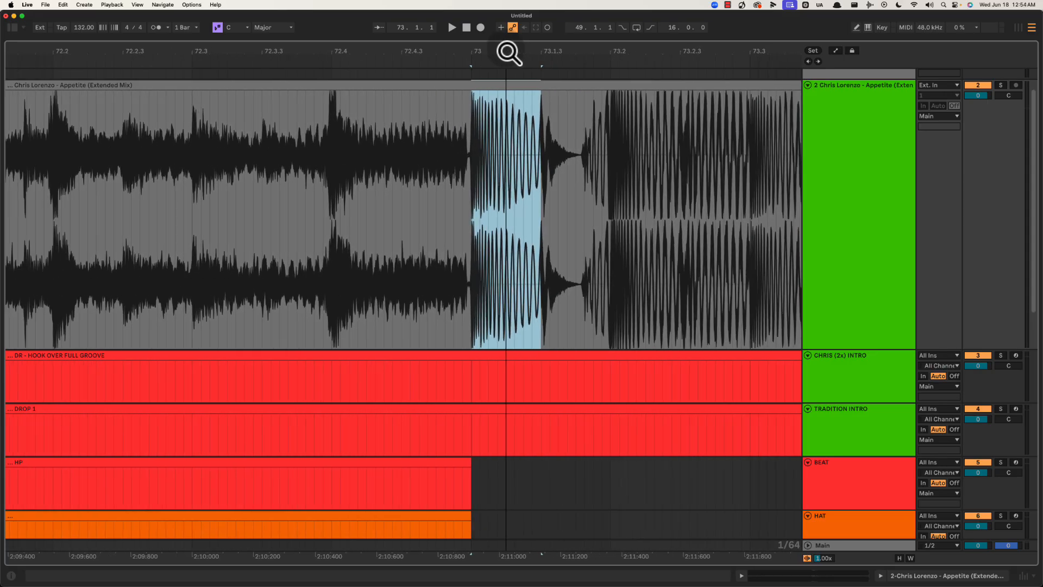
Split the reference clip from 72.4.3 to bar 73 into its own clip and color it yellow.
{"action": "left_click_drag", "start_coordinate": [470, 113], "coordinate": [401, 112]}
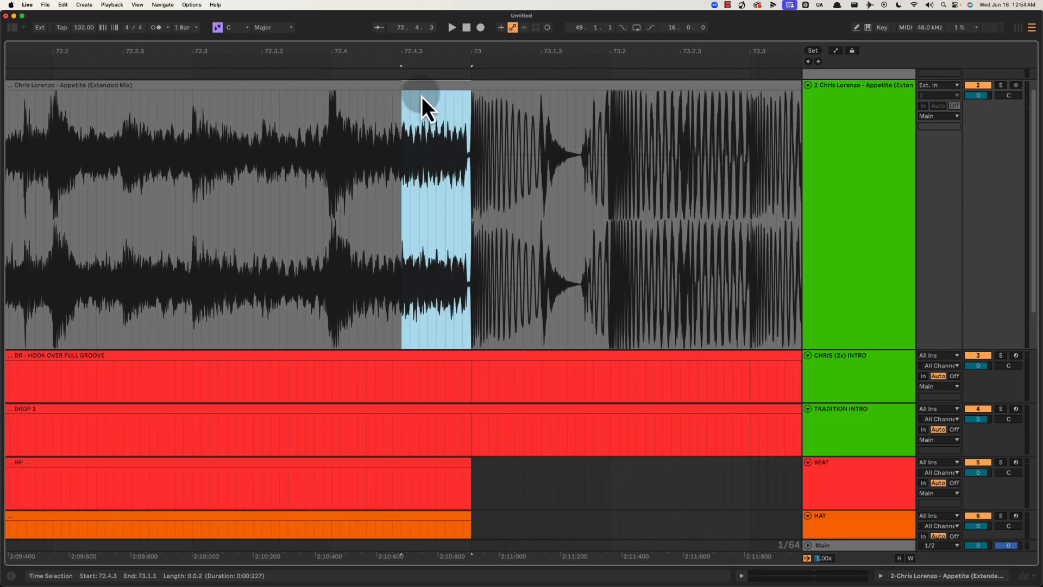
{"action": "key", "text": "super+e"}
{"action": "right_click", "coordinate": [433, 88]}
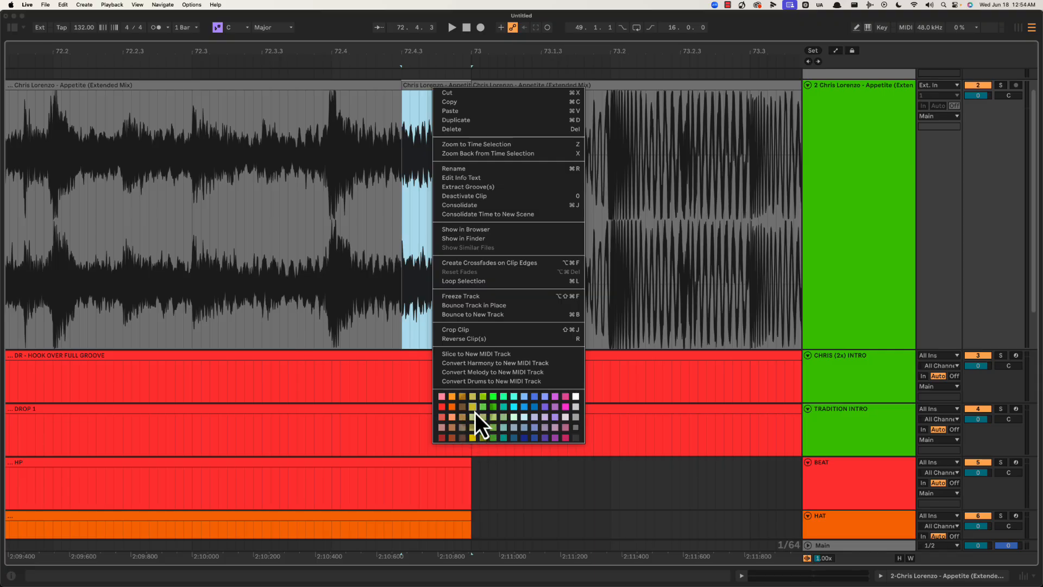
{"action": "left_click", "coordinate": [473, 408]}
{"action": "left_click", "coordinate": [437, 196]}
Check the mapped tracks around bar 73 and listen to the reference from 72.3 through the yellow clip into bar 73.
{"action": "left_click_drag", "start_coordinate": [491, 46], "coordinate": [491, 46]}
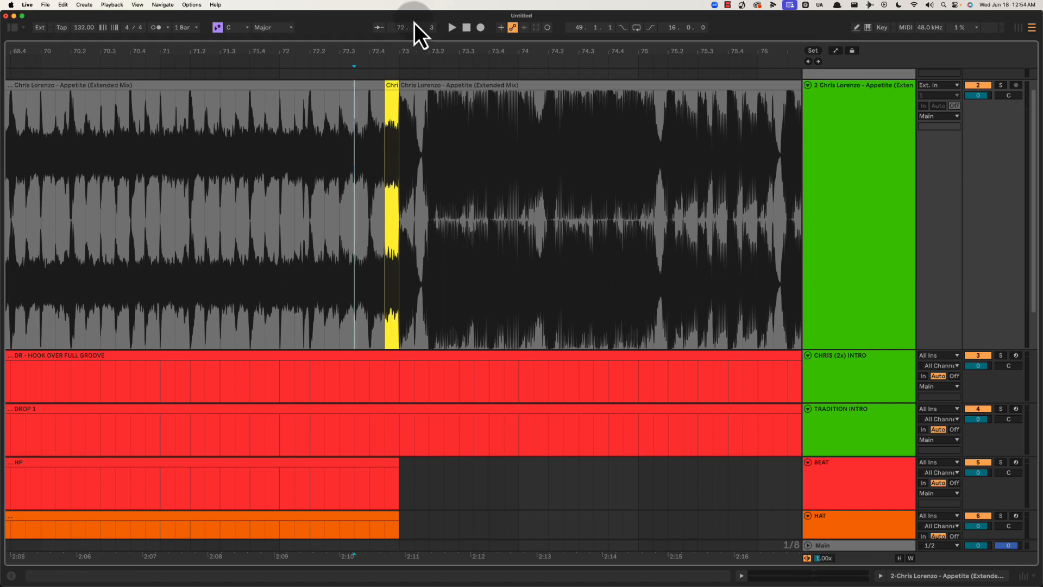
{"action": "left_click_drag", "start_coordinate": [411, 51], "coordinate": [408, 48]}
{"action": "scroll", "coordinate": [374, 259], "scroll_direction": "down", "scroll_amount": 8}
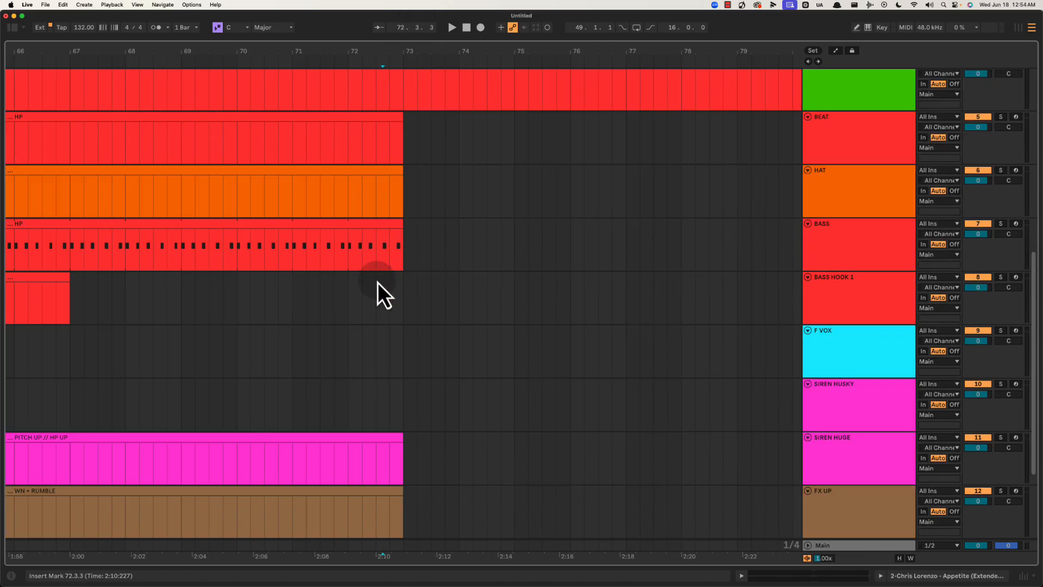
{"action": "scroll", "coordinate": [370, 277], "scroll_direction": "up", "scroll_amount": 3}
{"action": "left_click", "coordinate": [381, 238]}
{"action": "scroll", "coordinate": [359, 331], "scroll_direction": "up", "scroll_amount": 6}
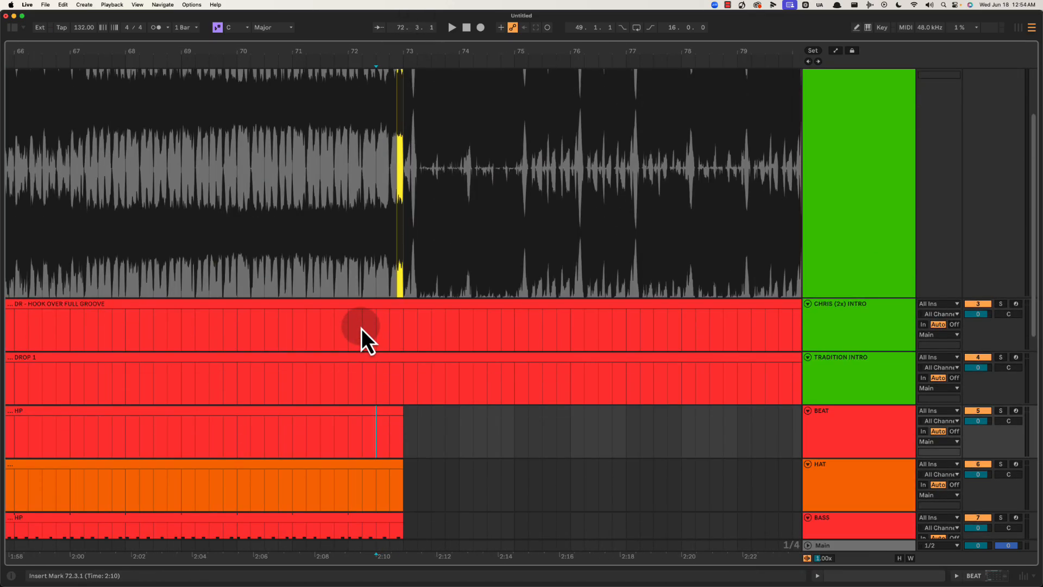
{"action": "left_click", "coordinate": [387, 230]}
{"action": "key", "text": "space"}
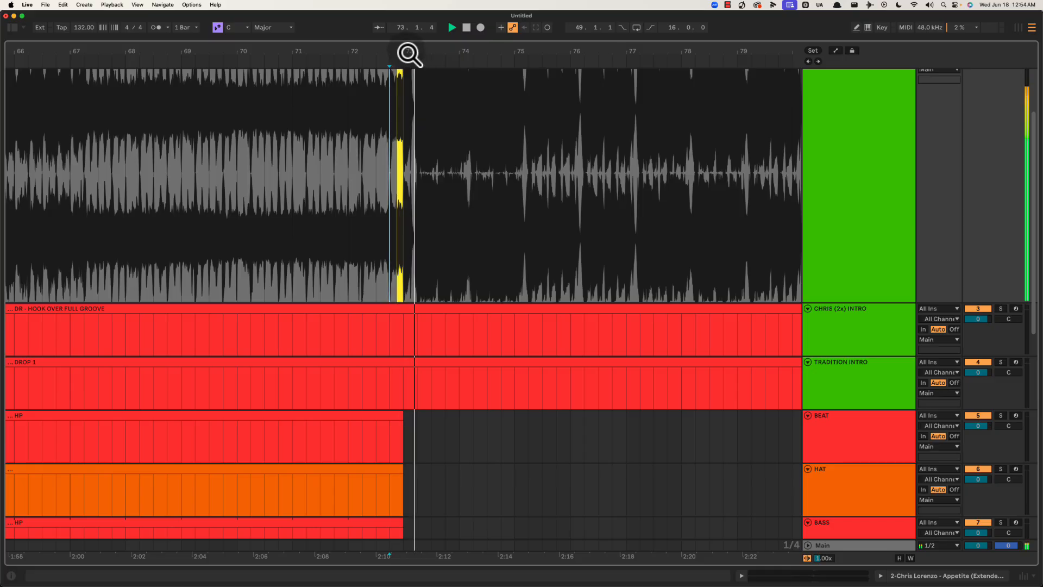
{"action": "left_click_drag", "start_coordinate": [407, 53], "coordinate": [511, 53]}
{"action": "key", "text": "space"}
{"action": "left_click", "coordinate": [419, 197]}
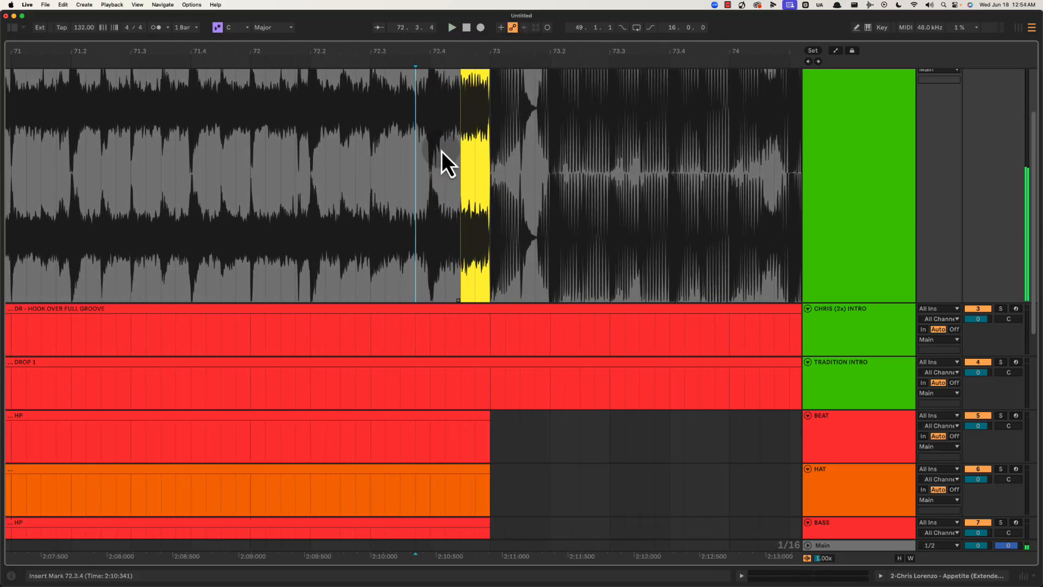
{"action": "key", "text": "space"}
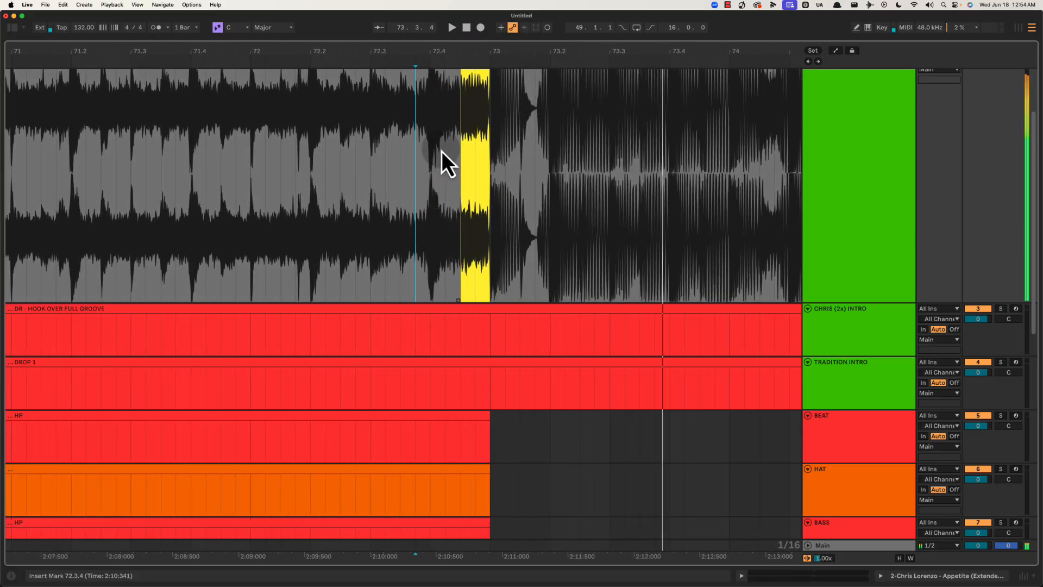
{"action": "key", "text": "space"}
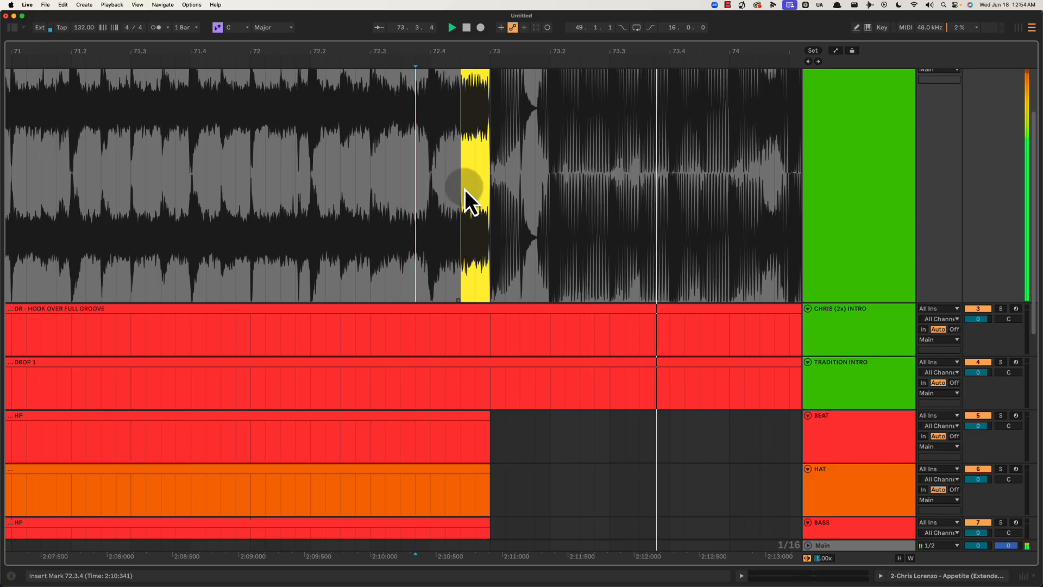
Stop playback, collapse all tracks and unfold only the Chris Lorenzo - Appetite reference track.
{"action": "scroll", "coordinate": [473, 228], "scroll_direction": "down", "scroll_amount": 10}
{"action": "key", "text": "space"}
{"action": "left_click", "coordinate": [425, 211]}
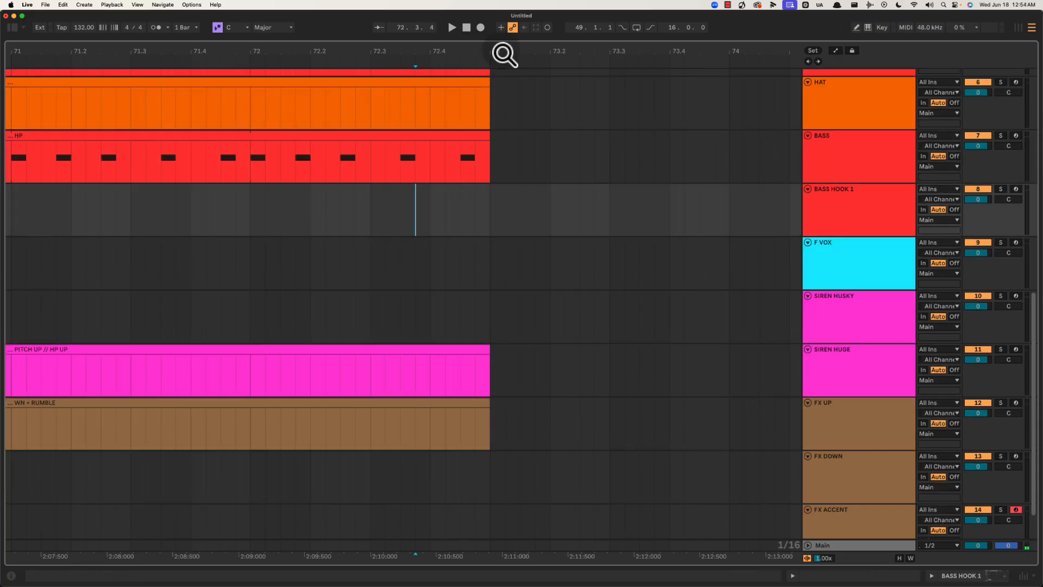
{"action": "left_click_drag", "start_coordinate": [505, 54], "coordinate": [505, 50]}
{"action": "left_click", "coordinate": [469, 220]}
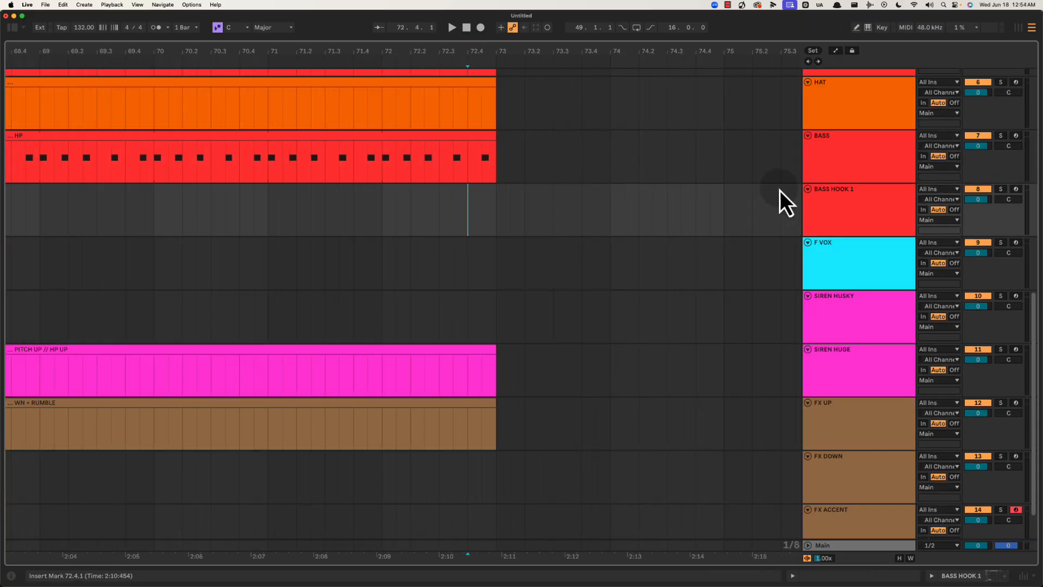
{"action": "left_click", "coordinate": [809, 191], "text": "alt"}
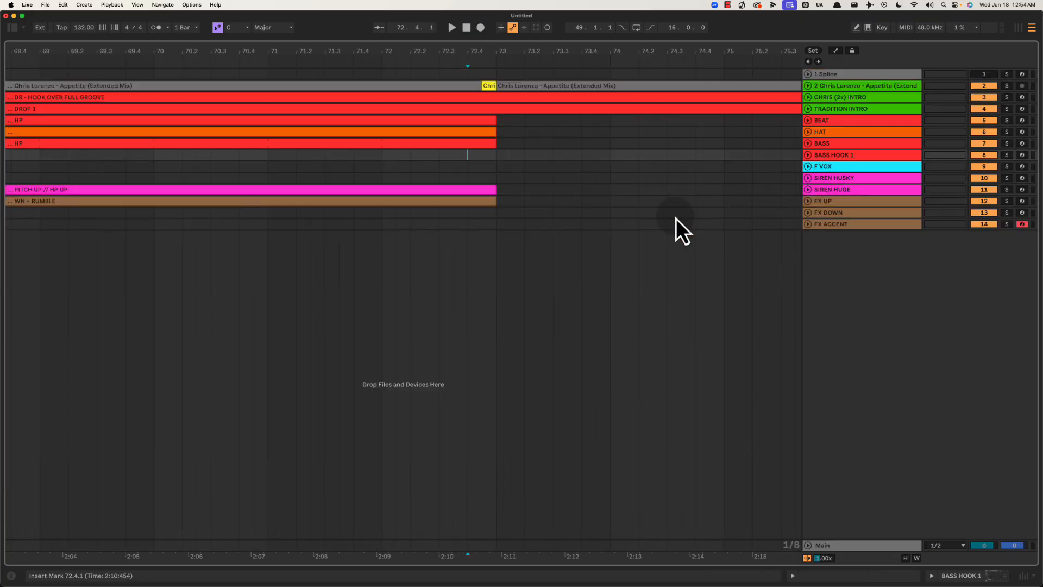
{"action": "left_click", "coordinate": [808, 86]}
Replay the reference from bars 71 and 72 across the bar 73 transition and highlight 72.1.1 to 74.3.1.
{"action": "left_click", "coordinate": [411, 146]}
{"action": "key", "text": "space"}
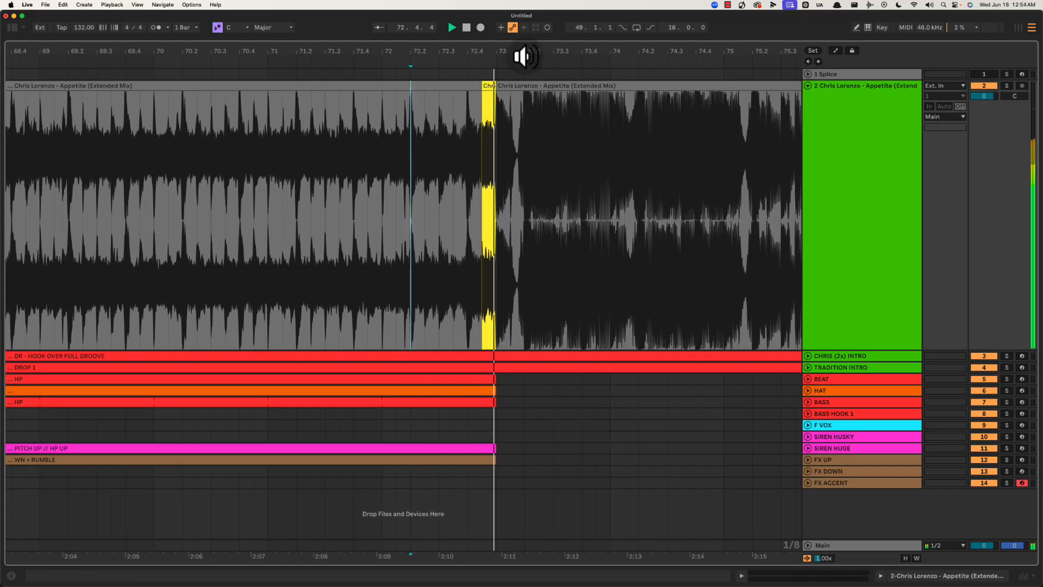
{"action": "left_click_drag", "start_coordinate": [523, 56], "coordinate": [530, 49]}
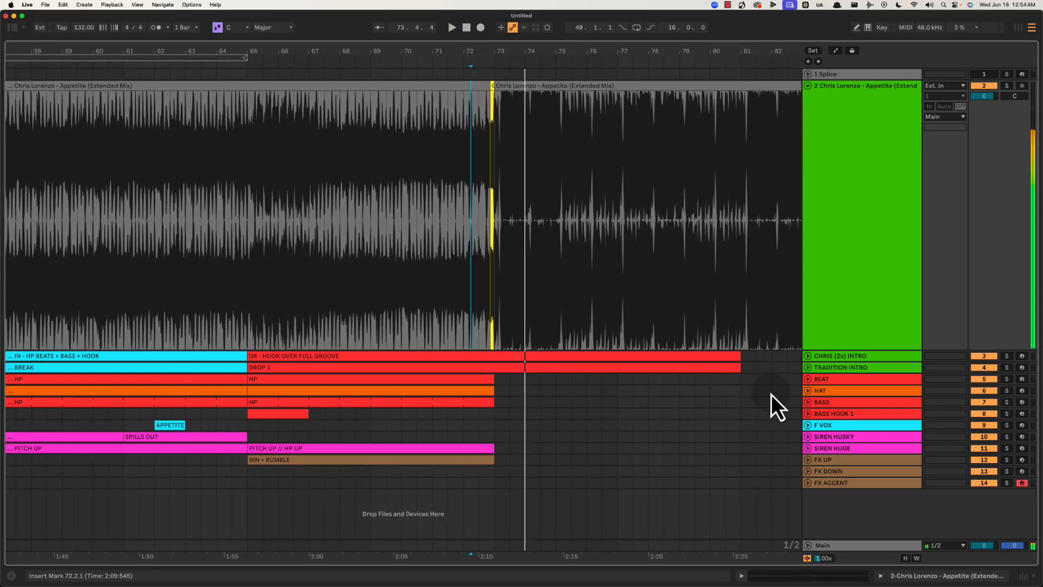
{"action": "left_click", "coordinate": [808, 379]}
{"action": "left_click", "coordinate": [808, 379]}
{"action": "left_click", "coordinate": [446, 317]}
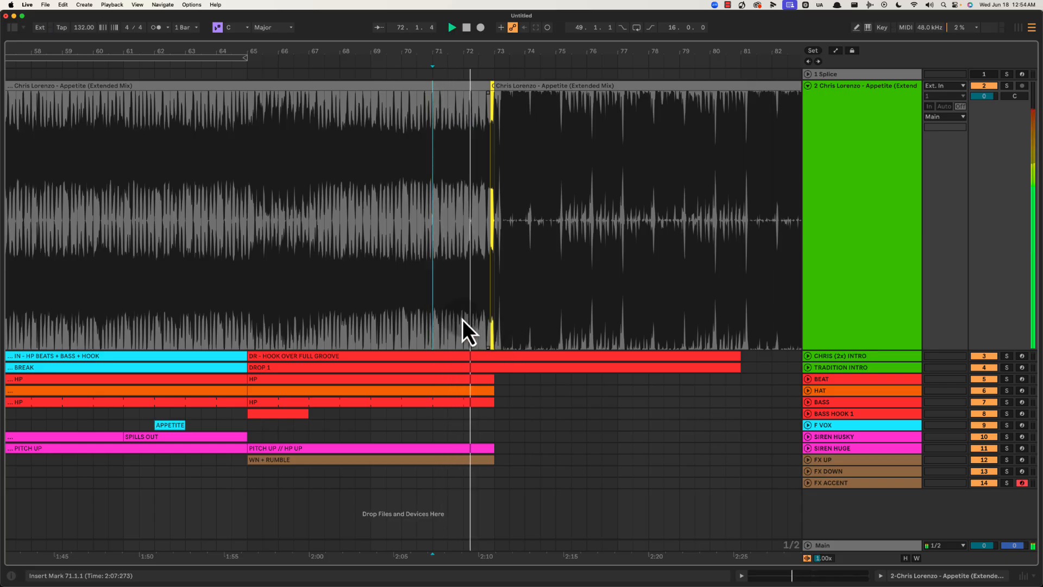
{"action": "left_click", "coordinate": [469, 317]}
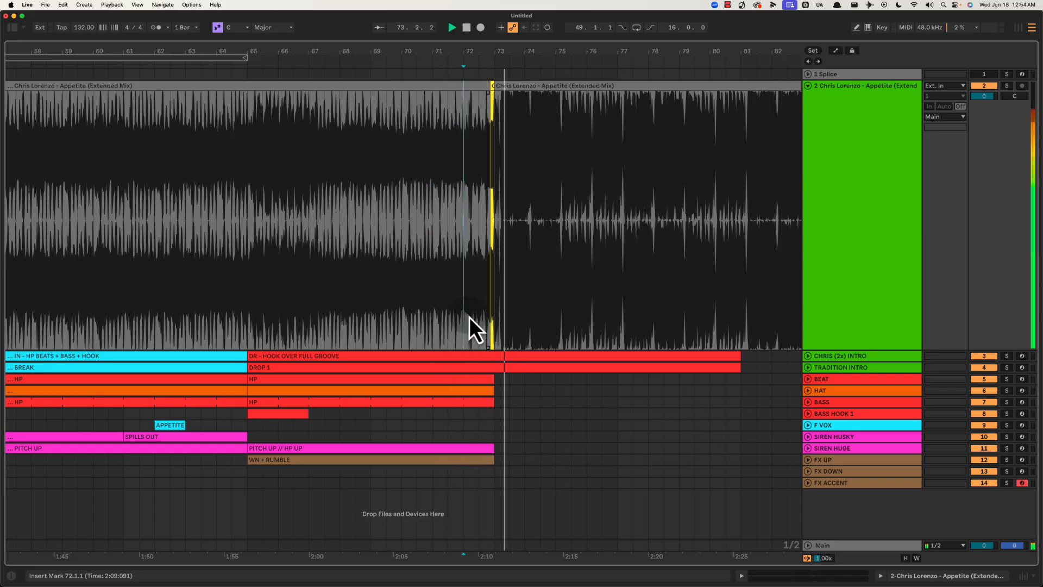
{"action": "left_click_drag", "start_coordinate": [470, 294], "coordinate": [548, 283]}
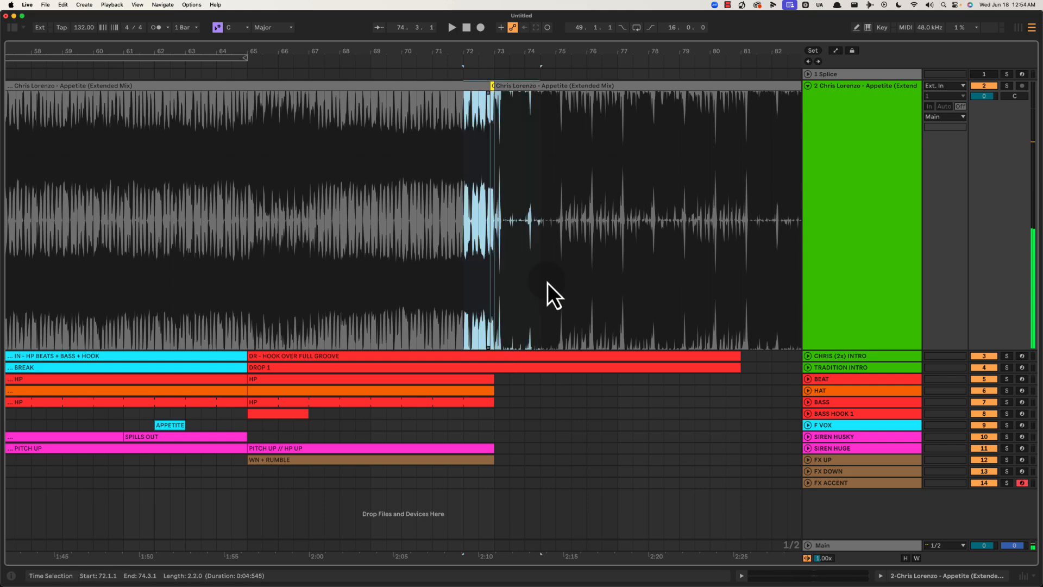
{"action": "scroll", "coordinate": [440, 294], "scroll_direction": "left", "scroll_amount": 6}
{"action": "scroll", "coordinate": [441, 295], "scroll_direction": "right", "scroll_amount": 4}
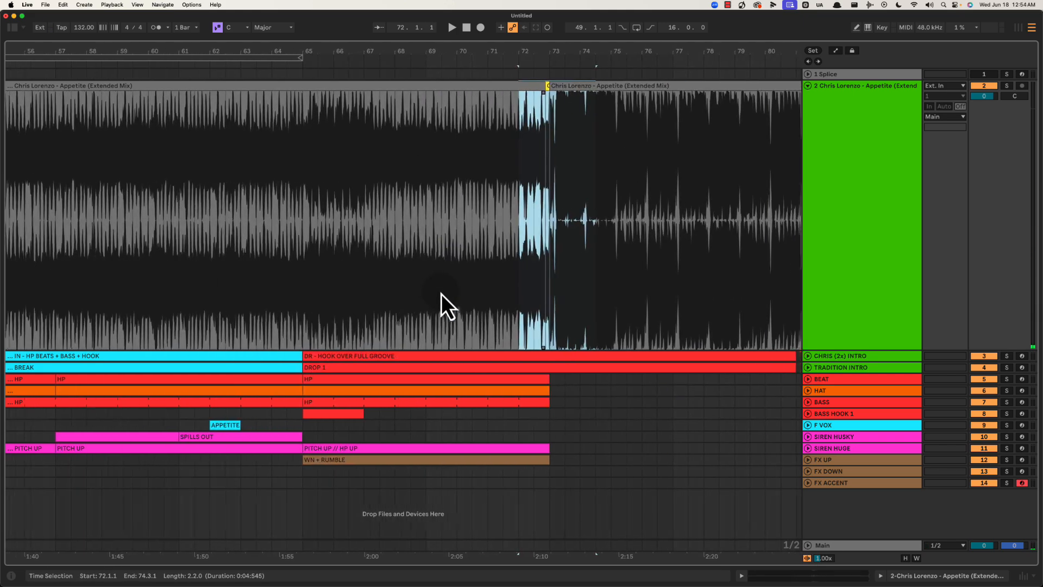
{"action": "scroll", "coordinate": [441, 294], "scroll_direction": "right", "scroll_amount": 1}
{"action": "left_click", "coordinate": [441, 295]}
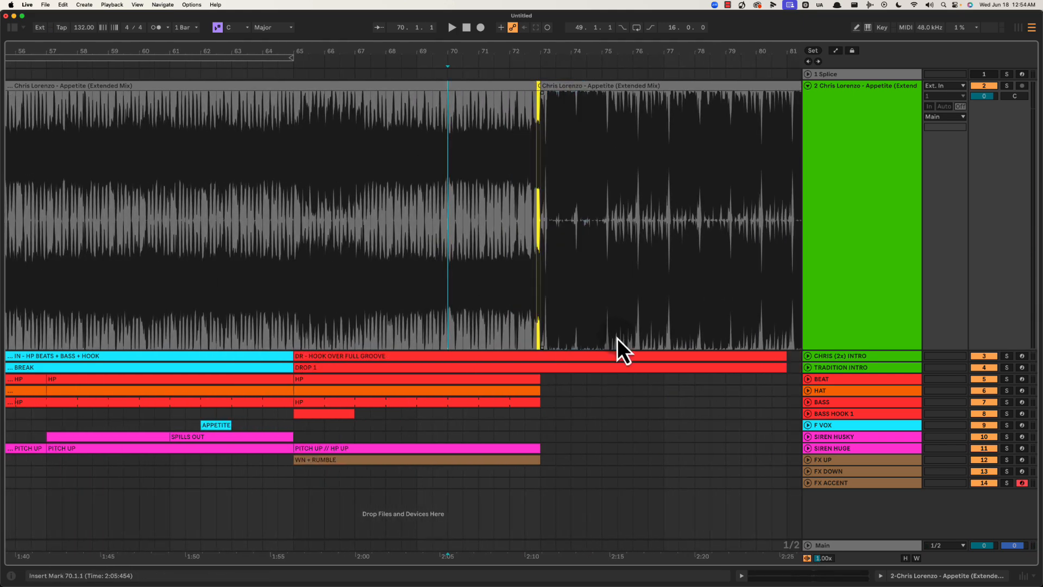
Set the insert mark at bar 65 in the reference and unfold the BASS HOOK 1 track.
{"action": "left_click", "coordinate": [292, 250]}
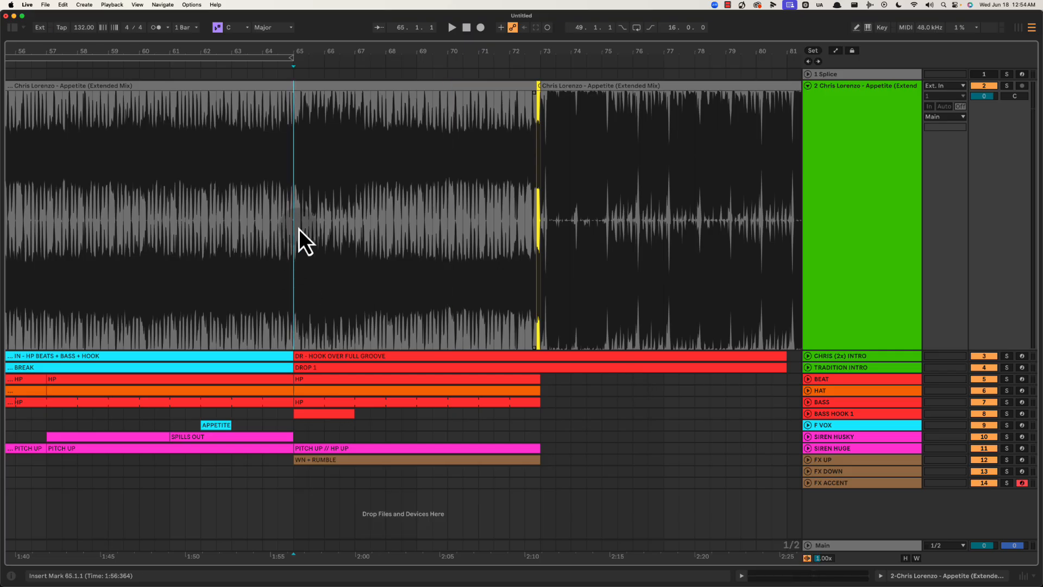
{"action": "left_click_drag", "start_coordinate": [300, 57], "coordinate": [304, 70]}
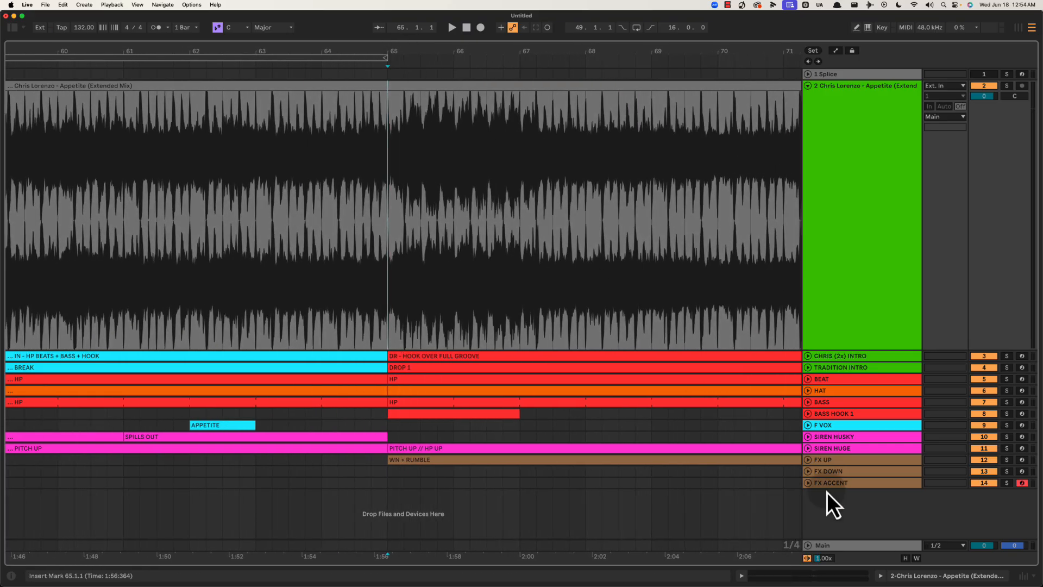
{"action": "left_click", "coordinate": [823, 416]}
{"action": "left_click", "coordinate": [808, 413]}
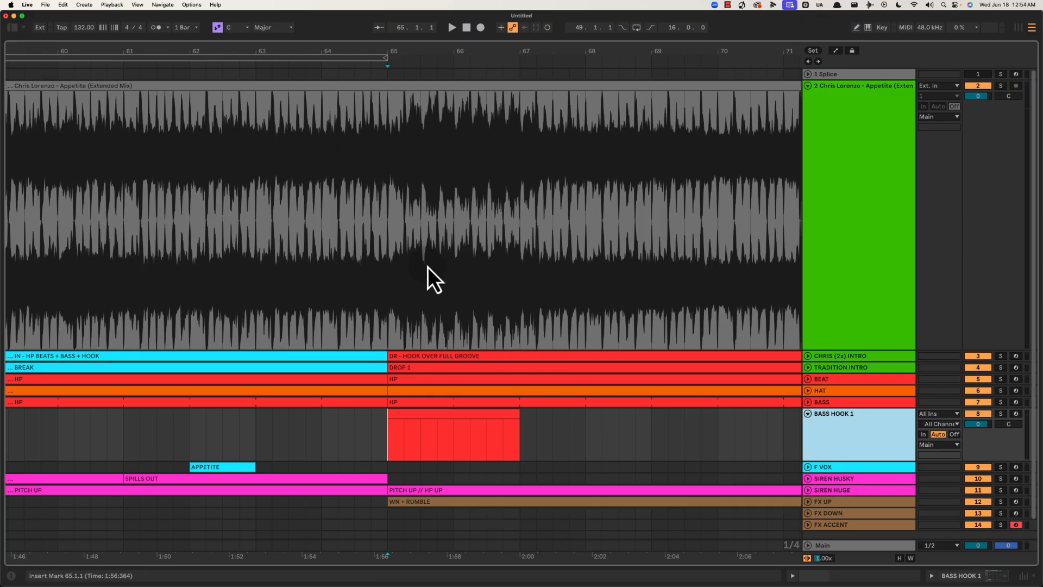
Listen to the reference before and after the bar 65 drop and highlight the first two beats of bar 65.
{"action": "left_click_drag", "start_coordinate": [389, 247], "coordinate": [533, 252]}
{"action": "left_click", "coordinate": [387, 207]}
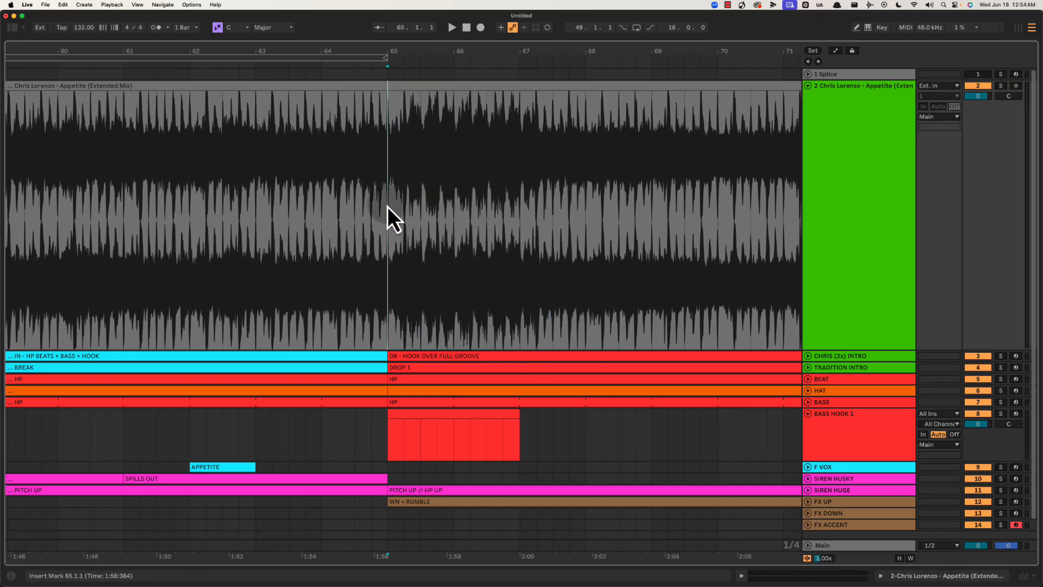
{"action": "key", "text": "space"}
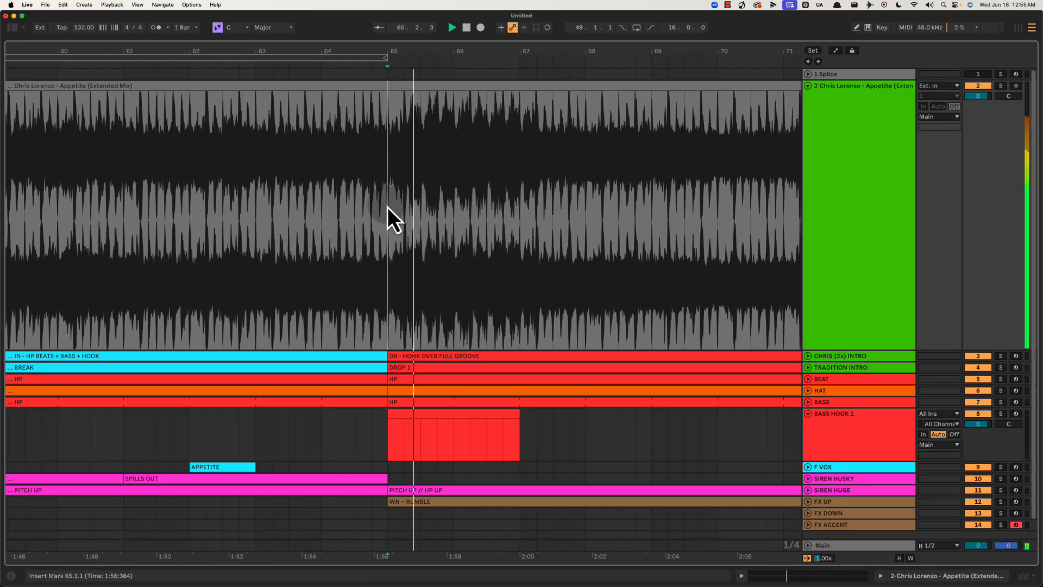
{"action": "left_click", "coordinate": [305, 168]}
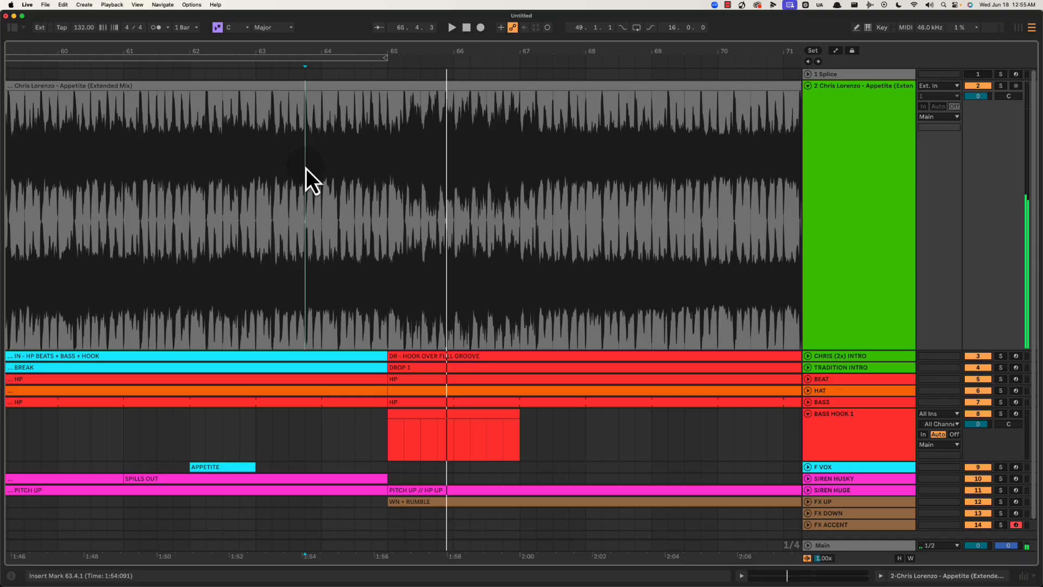
{"action": "left_click", "coordinate": [259, 171]}
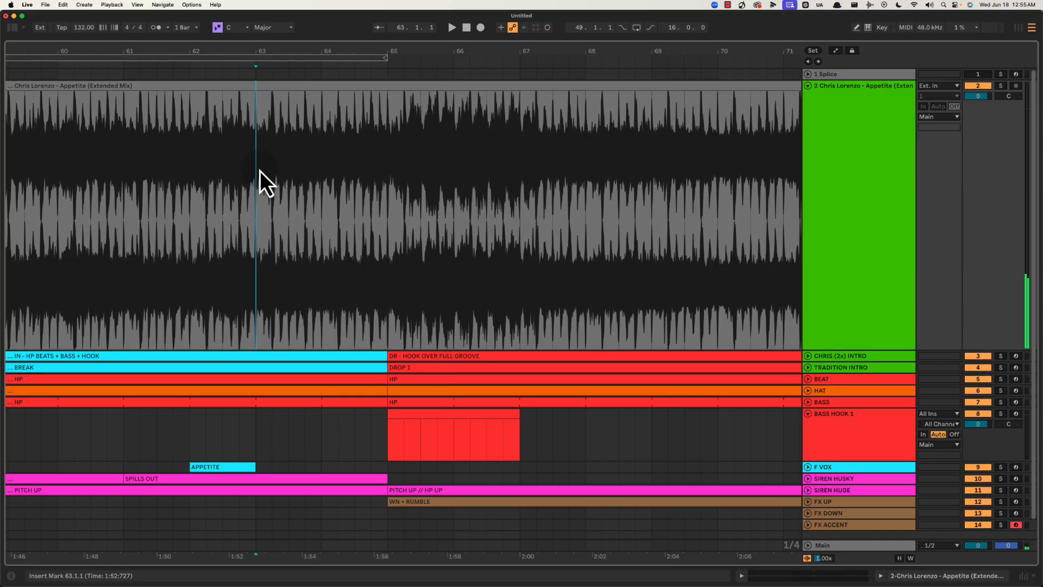
{"action": "left_click", "coordinate": [389, 123]}
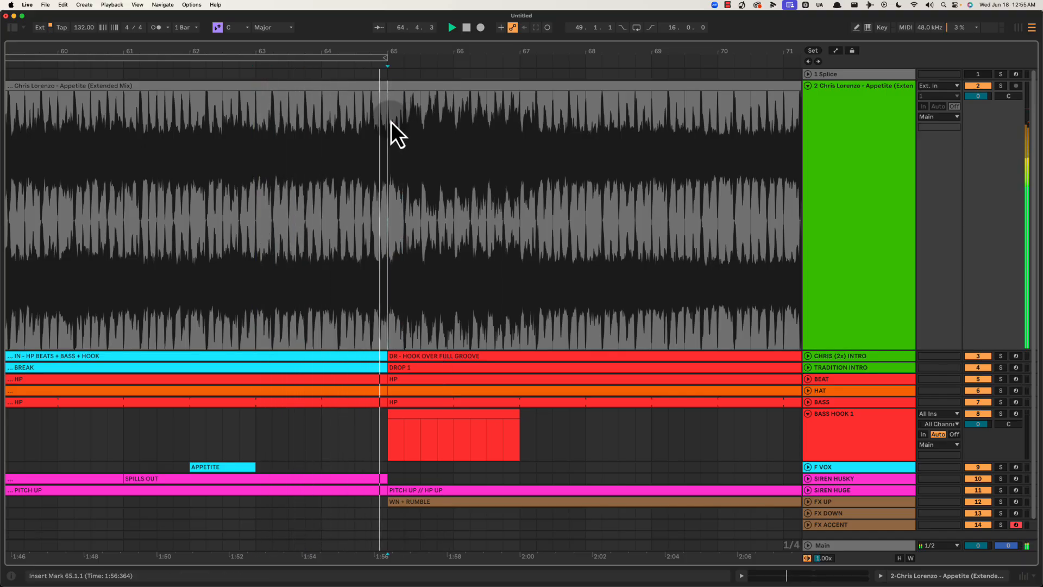
{"action": "key", "text": "space"}
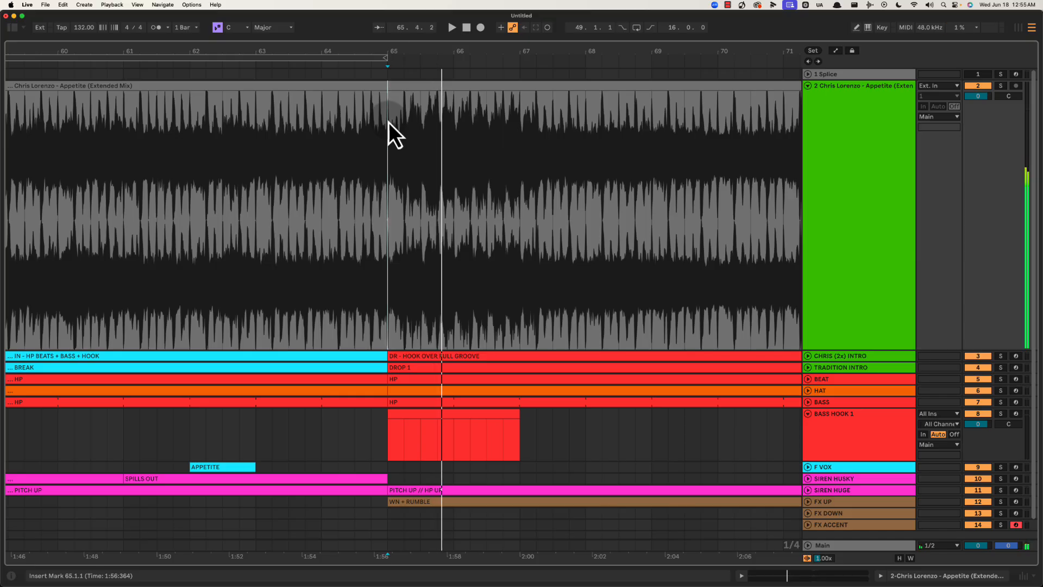
{"action": "left_click_drag", "start_coordinate": [413, 110], "coordinate": [417, 113]}
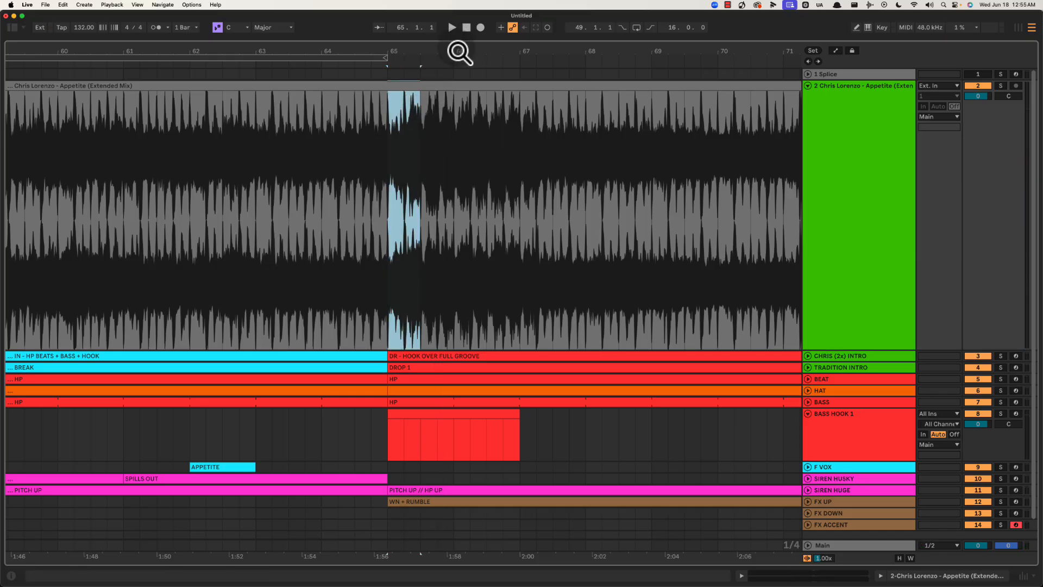
Examine the bar 73 transition in the reference waveform, highlighting 73.1.1 to 73.2.1 and 73.2.1 to 74.1.4.
{"action": "left_click_drag", "start_coordinate": [462, 47], "coordinate": [457, 53]}
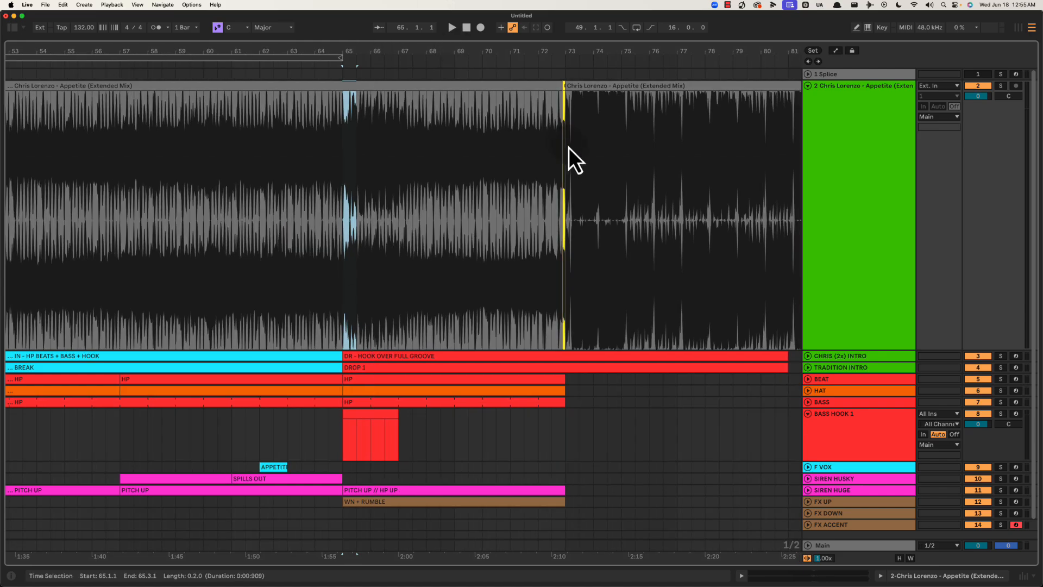
{"action": "left_click_drag", "start_coordinate": [560, 150], "coordinate": [637, 151]}
{"action": "left_click_drag", "start_coordinate": [584, 50], "coordinate": [585, 51]}
{"action": "left_click_drag", "start_coordinate": [459, 126], "coordinate": [507, 134]}
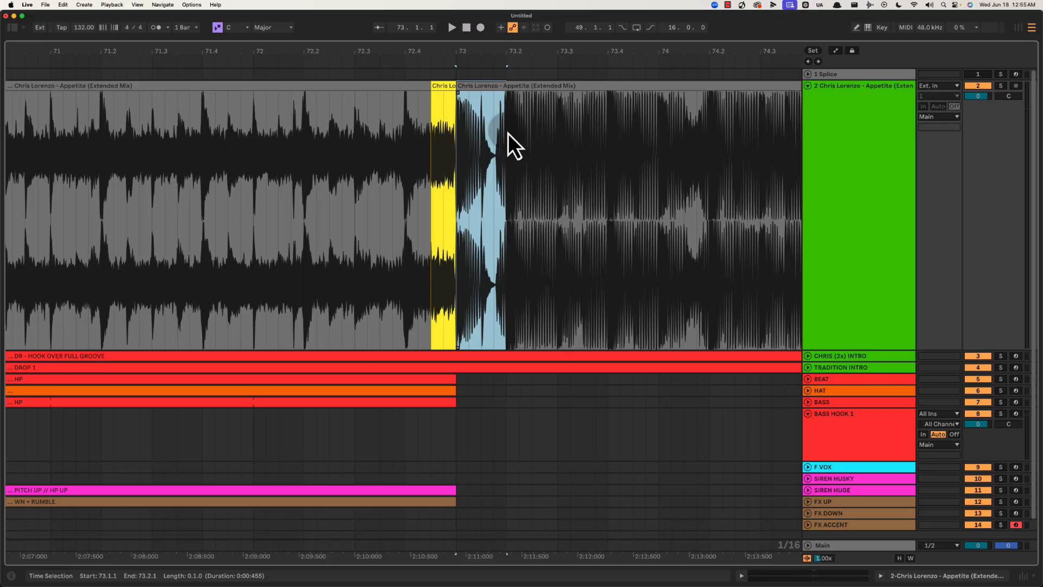
{"action": "left_click_drag", "start_coordinate": [508, 132], "coordinate": [698, 145]}
{"action": "mouse_move", "coordinate": [596, 56]}
{"action": "left_mouse_down"}
{"action": "mouse_move", "coordinate": [609, 53]}
{"action": "mouse_move", "coordinate": [562, 53]}
{"action": "left_mouse_up"}
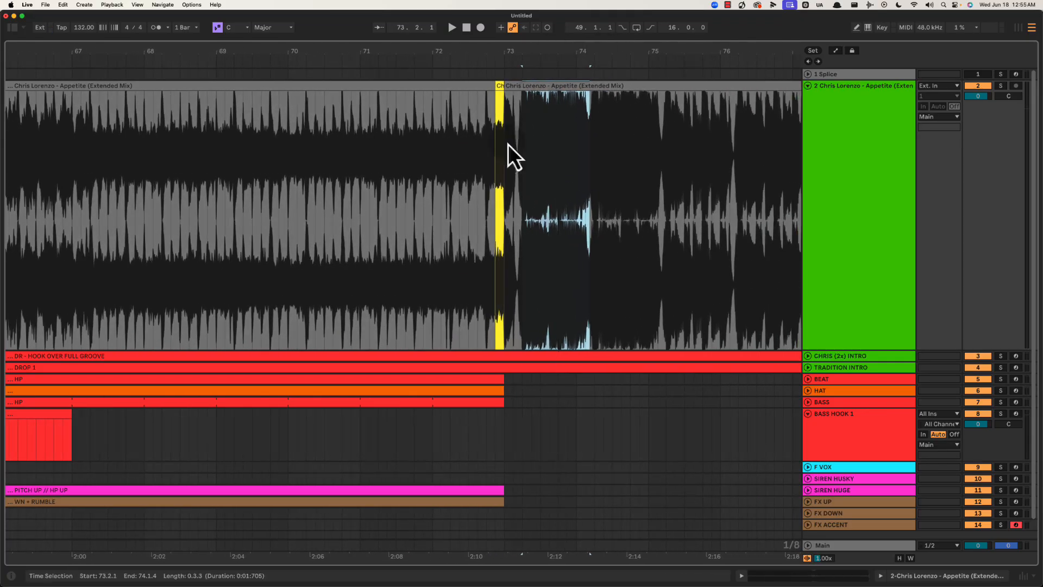
Set the insert mark at 72.1.1 and examine the first beat of bar 73 up close by highlighting 73.1.1 to 73.2.1.
{"action": "left_click", "coordinate": [451, 141]}
{"action": "left_click", "coordinate": [432, 133]}
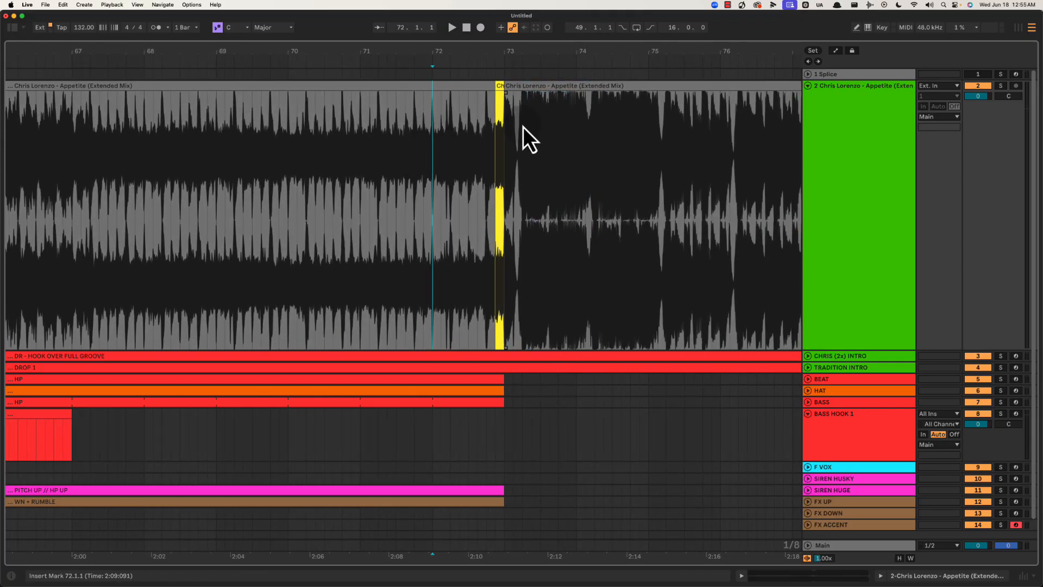
{"action": "left_click_drag", "start_coordinate": [523, 126], "coordinate": [506, 126]}
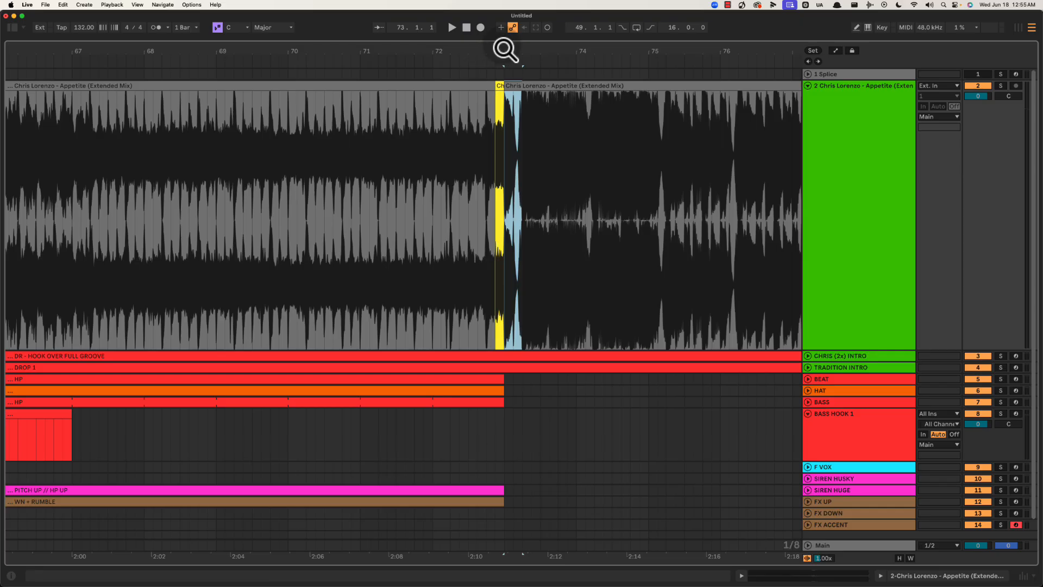
{"action": "left_click_drag", "start_coordinate": [505, 49], "coordinate": [537, 153]}
{"action": "left_click", "coordinate": [575, 142]}
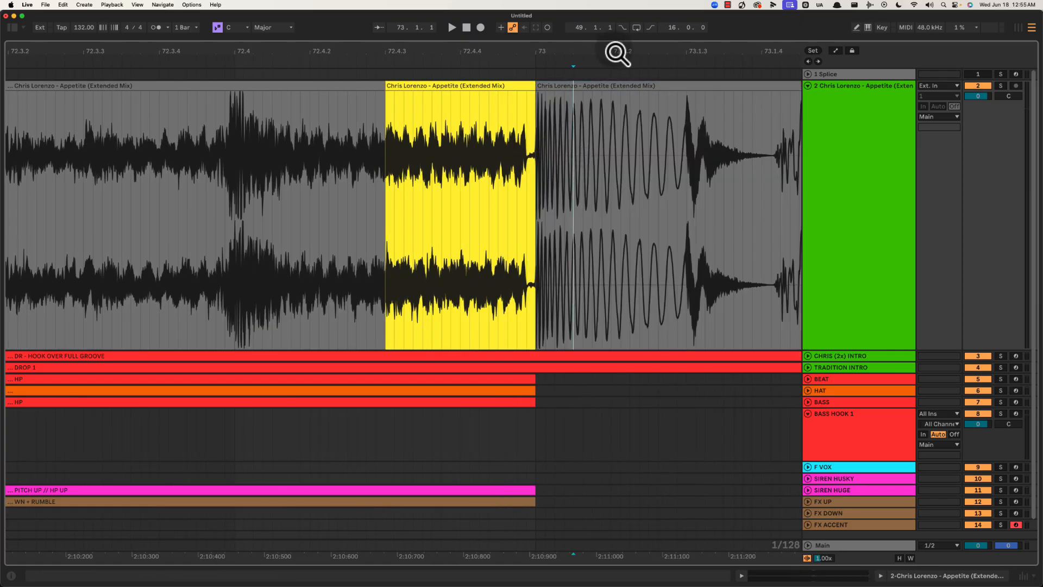
{"action": "left_click_drag", "start_coordinate": [616, 52], "coordinate": [617, 49]}
{"action": "left_click_drag", "start_coordinate": [610, 145], "coordinate": [660, 132]}
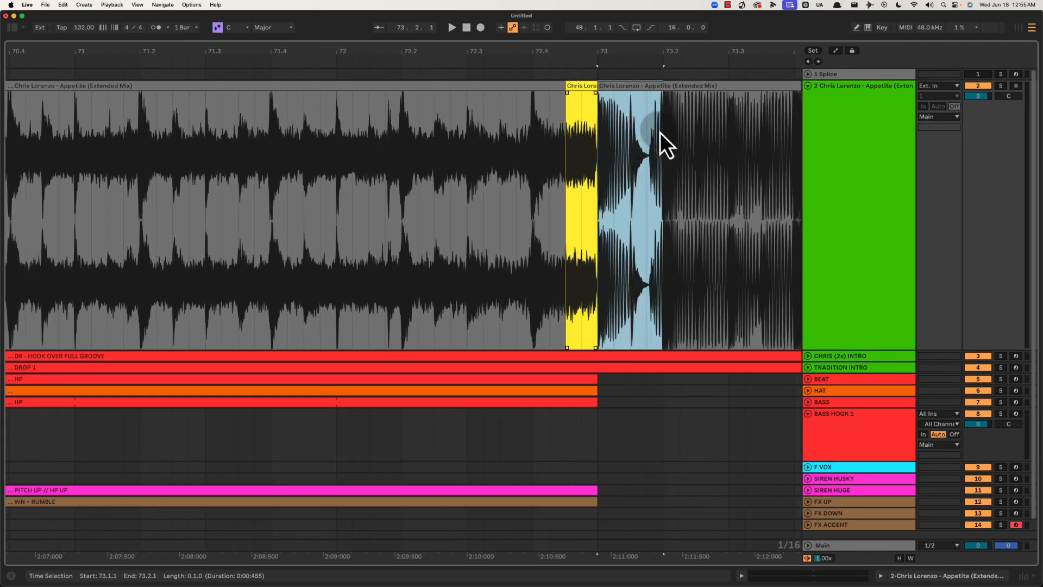
Highlight 73.2.1 to 73.3.3 in the reference and play from bar 72 across the bar 73 transition.
{"action": "left_click_drag", "start_coordinate": [677, 55], "coordinate": [677, 51]}
{"action": "left_click", "coordinate": [675, 138]}
{"action": "left_click_drag", "start_coordinate": [699, 141], "coordinate": [716, 135]}
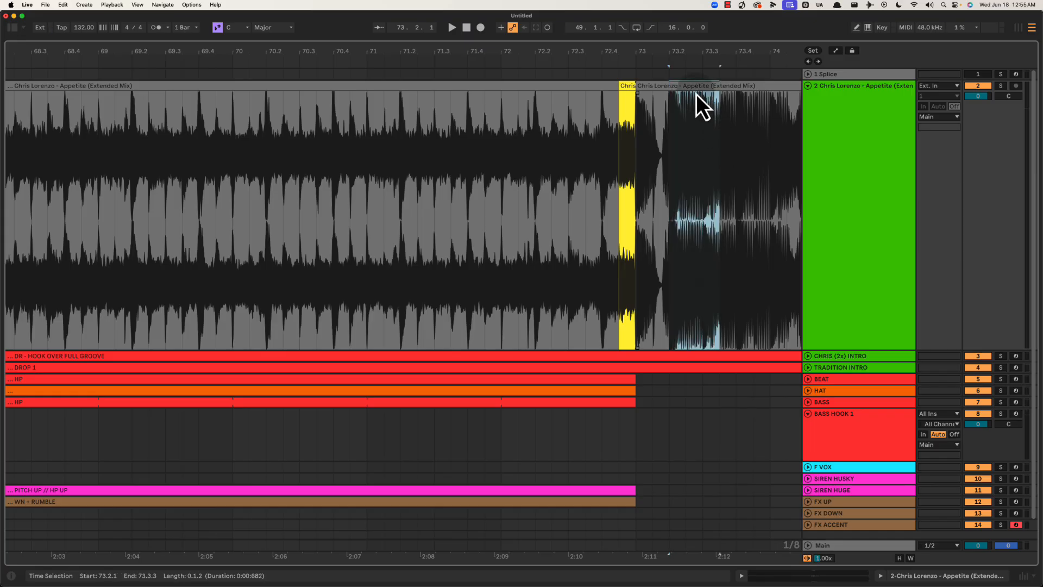
{"action": "left_click_drag", "start_coordinate": [705, 52], "coordinate": [702, 48]}
{"action": "left_click", "coordinate": [455, 126]}
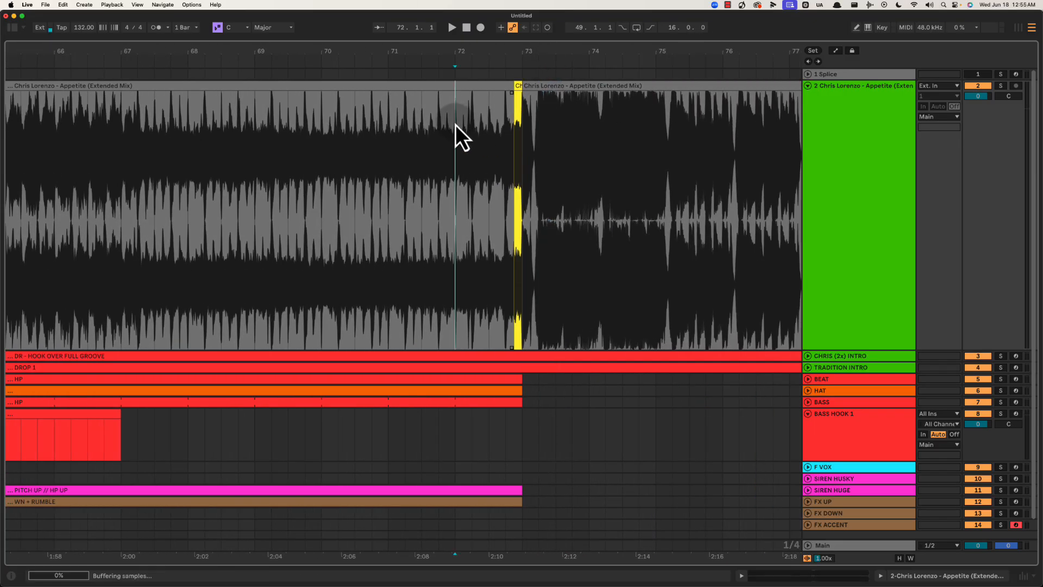
{"action": "left_click_drag", "start_coordinate": [498, 54], "coordinate": [480, 49]}
{"action": "key", "text": "space"}
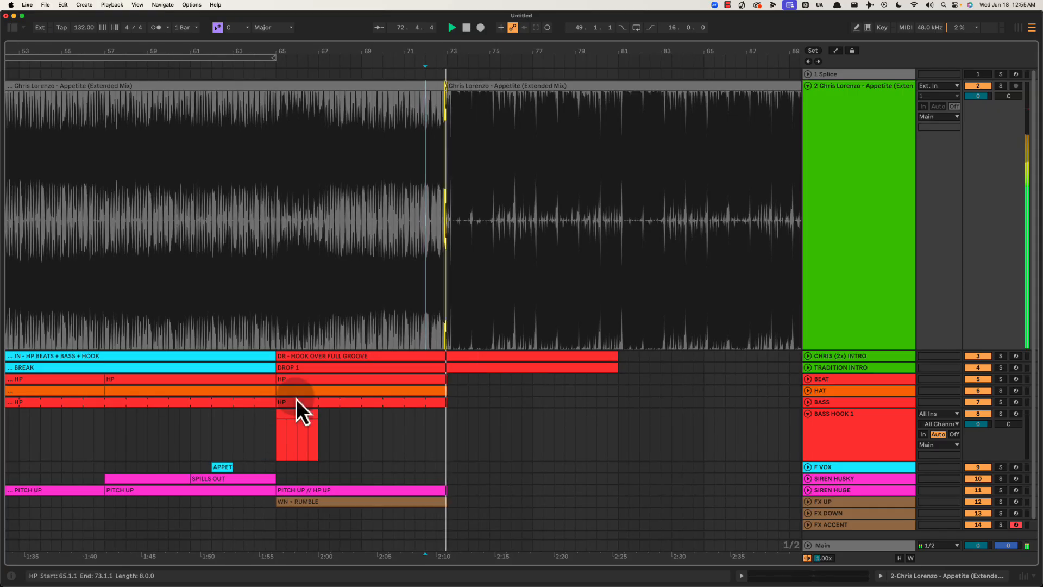
Copy the BASS HOOK 1 clip from bar 65 to bar 73 and trim the original clip's start to 65.2.1, checking it by ear.
{"action": "left_click_drag", "start_coordinate": [293, 423], "coordinate": [464, 428]}
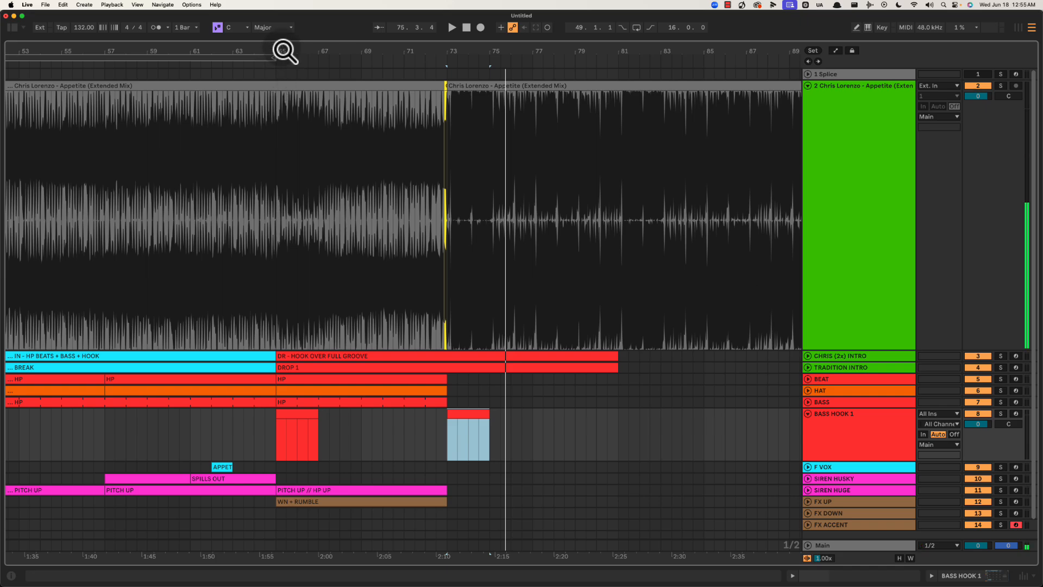
{"action": "left_click_drag", "start_coordinate": [279, 48], "coordinate": [409, 122]}
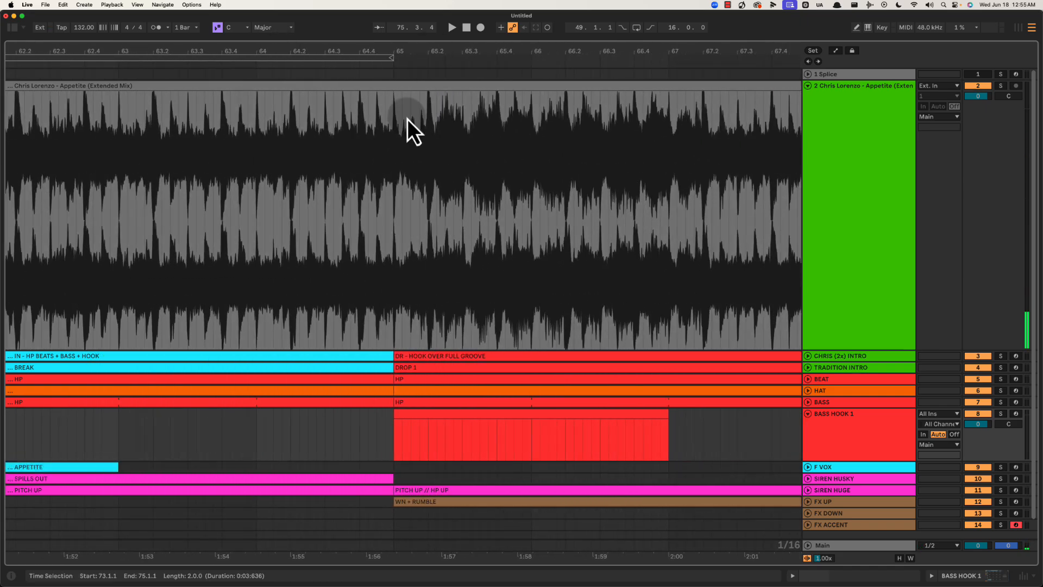
{"action": "left_click", "coordinate": [368, 426]}
{"action": "key", "text": "space"}
{"action": "key", "text": "space"}
{"action": "left_click_drag", "start_coordinate": [398, 415], "coordinate": [428, 409]}
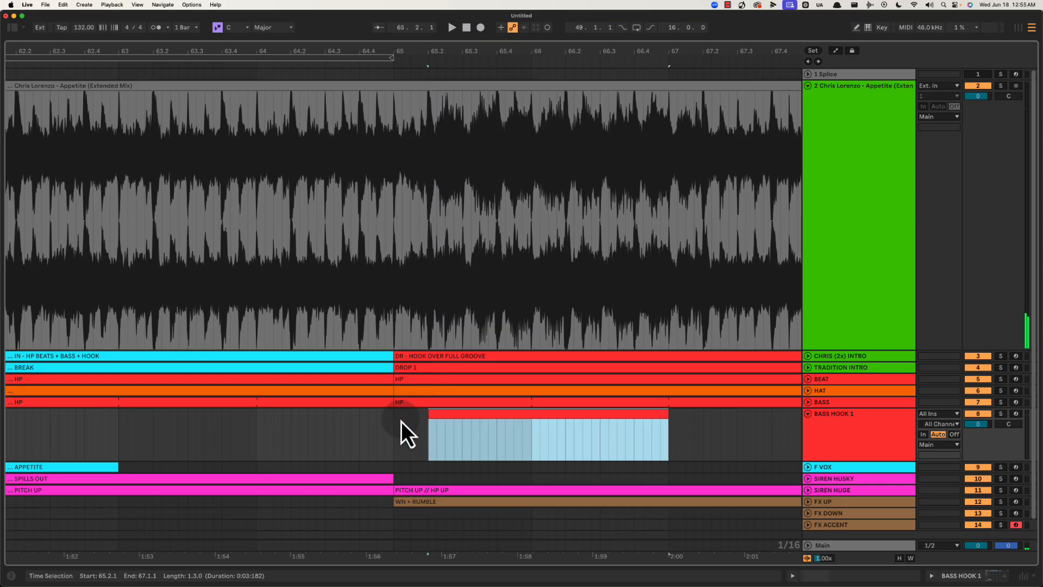
{"action": "left_click", "coordinate": [402, 432]}
{"action": "key", "text": "space"}
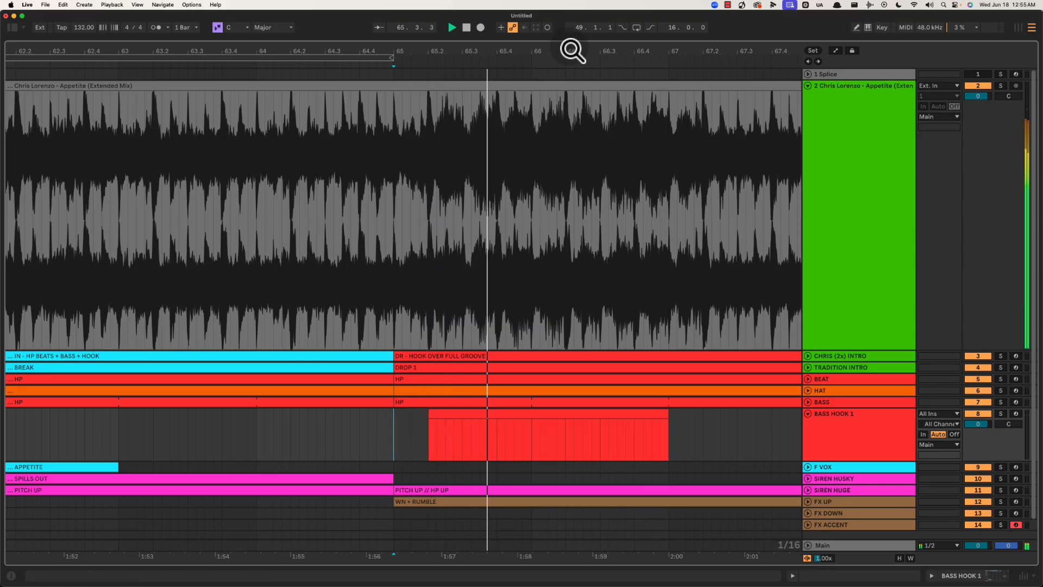
{"action": "key", "text": "space"}
Trim the start of the copied BASS HOOK 1 clip to 73.2.1 and play from bar 73 to check it.
{"action": "left_click_drag", "start_coordinate": [569, 49], "coordinate": [565, 49]}
{"action": "left_click_drag", "start_coordinate": [484, 52], "coordinate": [485, 49]}
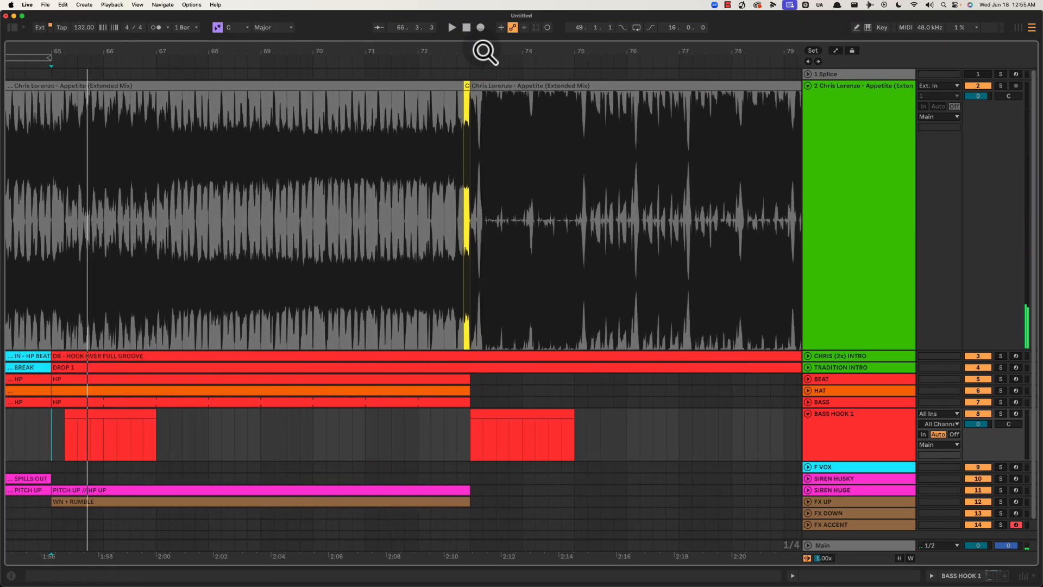
{"action": "left_click_drag", "start_coordinate": [474, 414], "coordinate": [480, 411]}
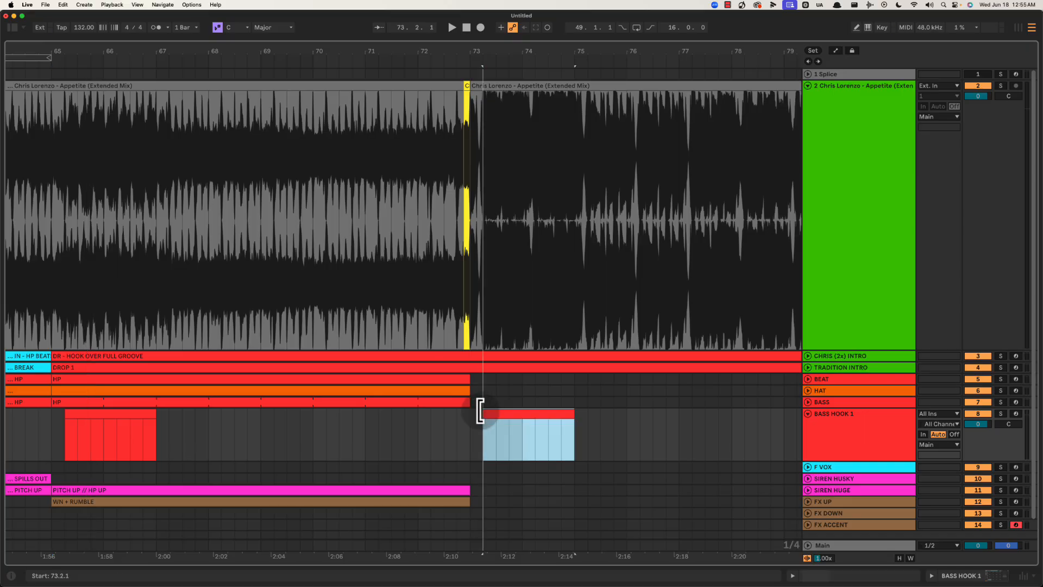
{"action": "left_click", "coordinate": [465, 430]}
{"action": "key", "text": "space"}
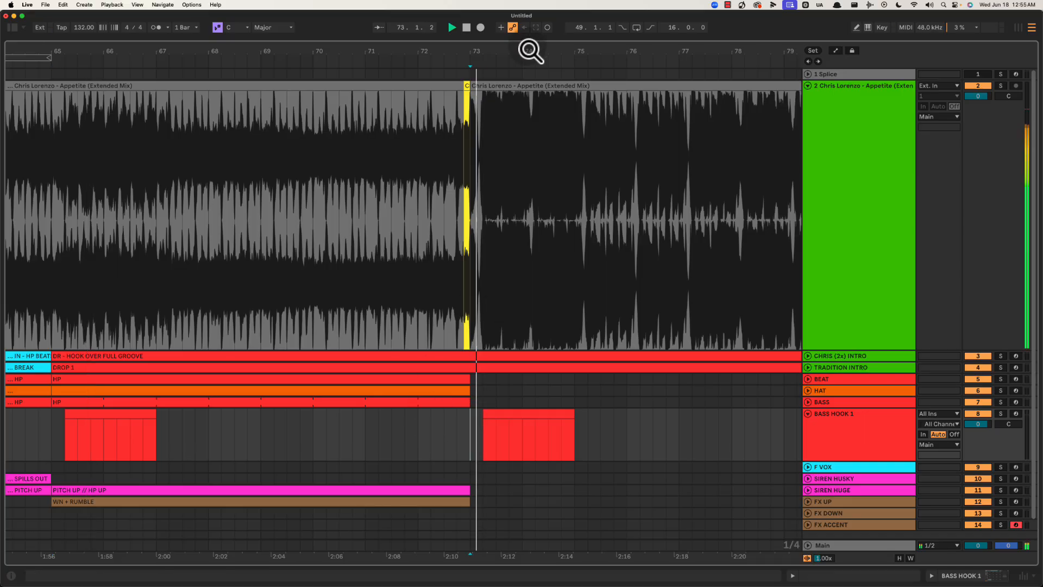
{"action": "left_click_drag", "start_coordinate": [531, 46], "coordinate": [530, 54]}
{"action": "key", "text": "space"}
Highlight 75.1.1 to 77.1.1 on the BASS HOOK 1 track and play the arrangement from bar 73.
{"action": "left_click_drag", "start_coordinate": [484, 428], "coordinate": [527, 429]}
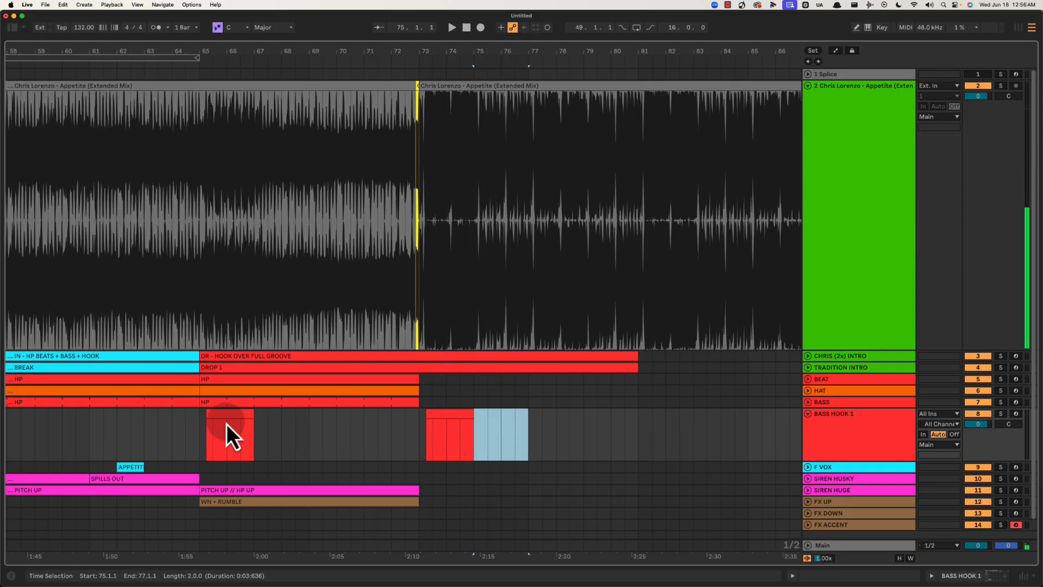
{"action": "left_click", "coordinate": [457, 391]}
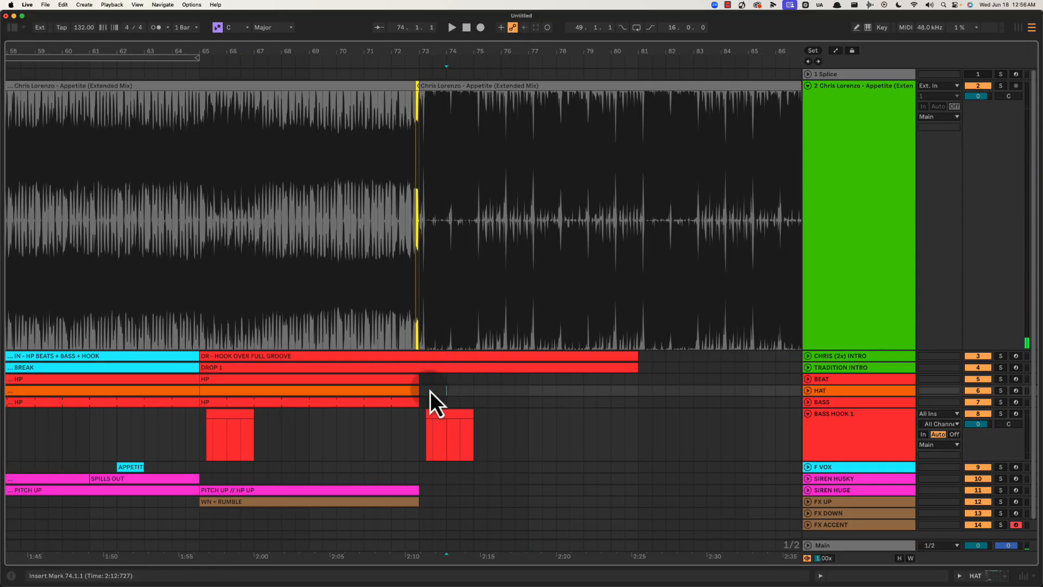
{"action": "left_click", "coordinate": [869, 422]}
{"action": "key", "text": "space"}
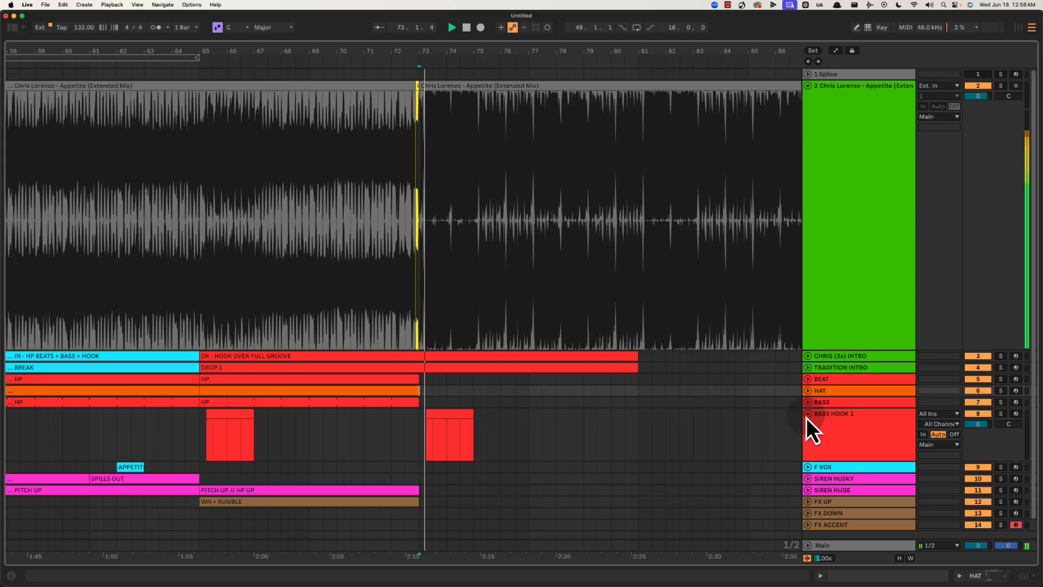
Fold the BASS HOOK 1 track and replay the reference from 73.1.1.
{"action": "left_click", "coordinate": [808, 415]}
{"action": "left_click", "coordinate": [421, 316]}
{"action": "key", "text": "space"}
{"action": "key", "text": "space"}
{"action": "scroll", "coordinate": [421, 315], "scroll_direction": "left", "scroll_amount": 1}
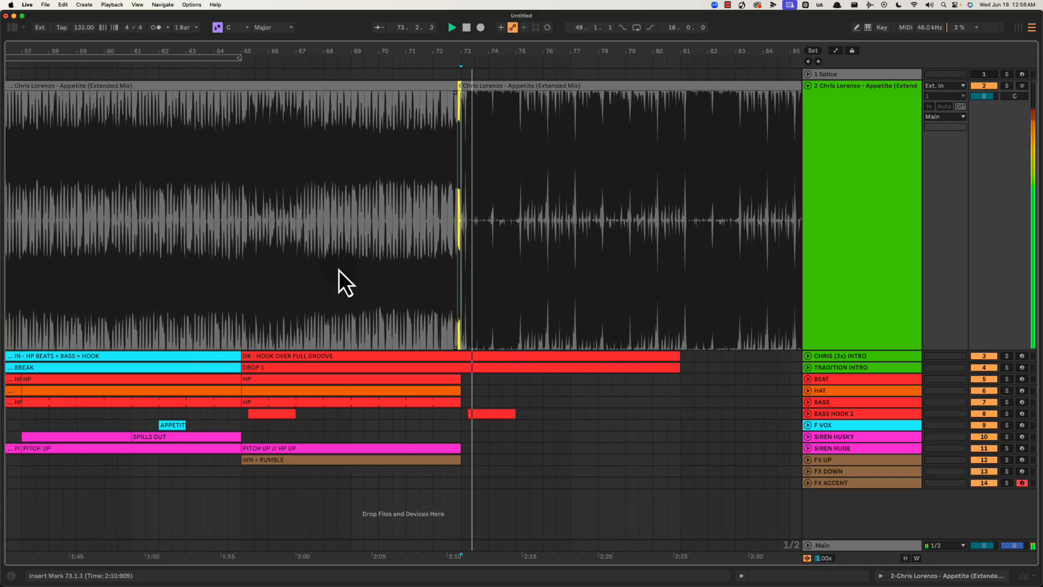
{"action": "key", "text": "space"}
Unfold the BEAT track and duplicate its HP clip at bar 65 to fill bars 73 to 81.
{"action": "left_click", "coordinate": [480, 357]}
{"action": "left_click", "coordinate": [816, 382]}
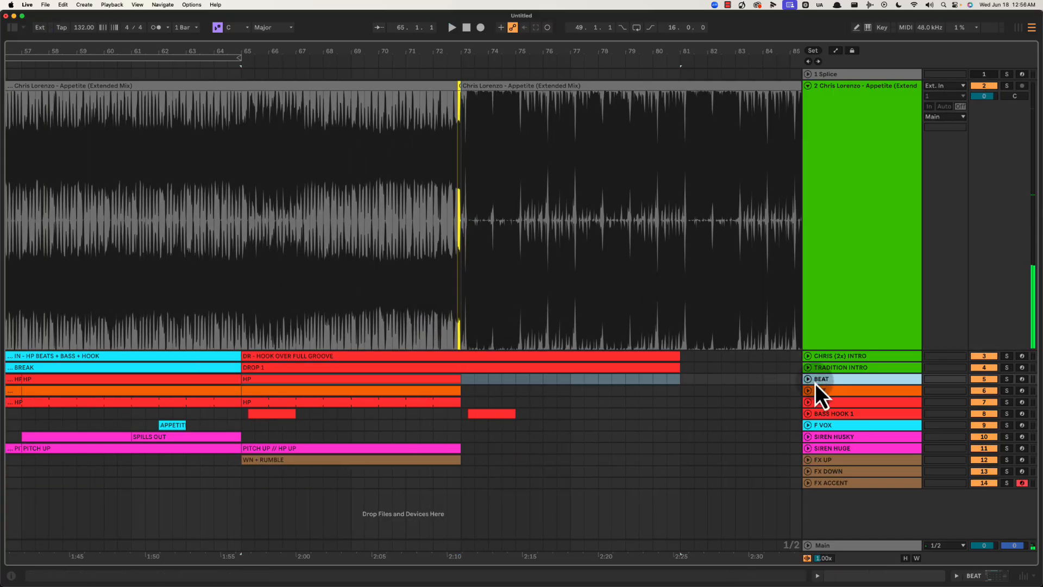
{"action": "key", "text": "u"}
{"action": "scroll", "coordinate": [598, 375], "scroll_direction": "down", "scroll_amount": 1}
{"action": "left_click", "coordinate": [417, 361]}
{"action": "key", "text": "super+d"}
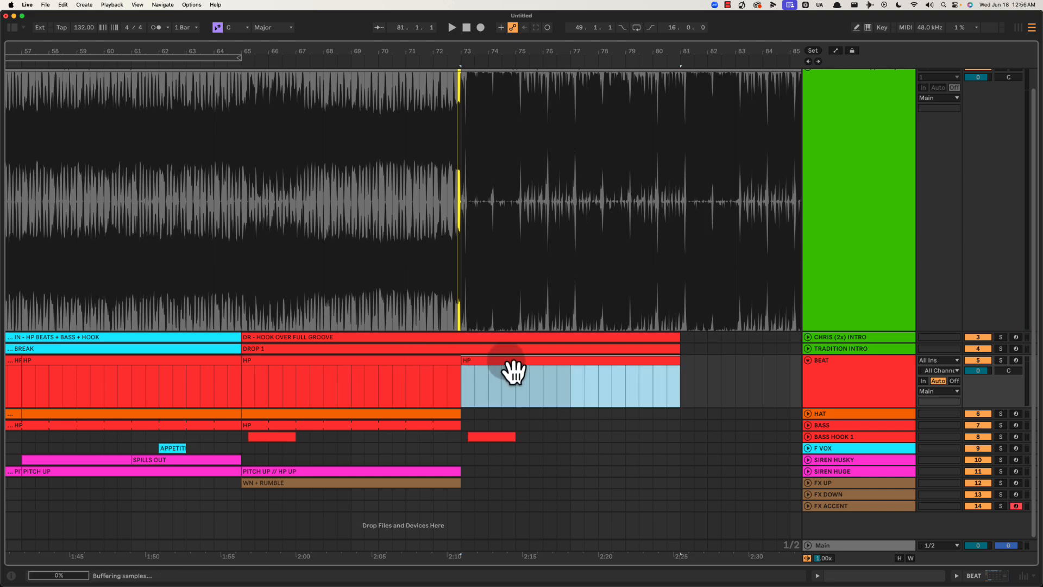
Rename the BEAT clip at bar 73 as FULL KICK and listen to the reference from that point.
{"action": "key", "text": "super+r"}
{"action": "type", "text": "FUL"}
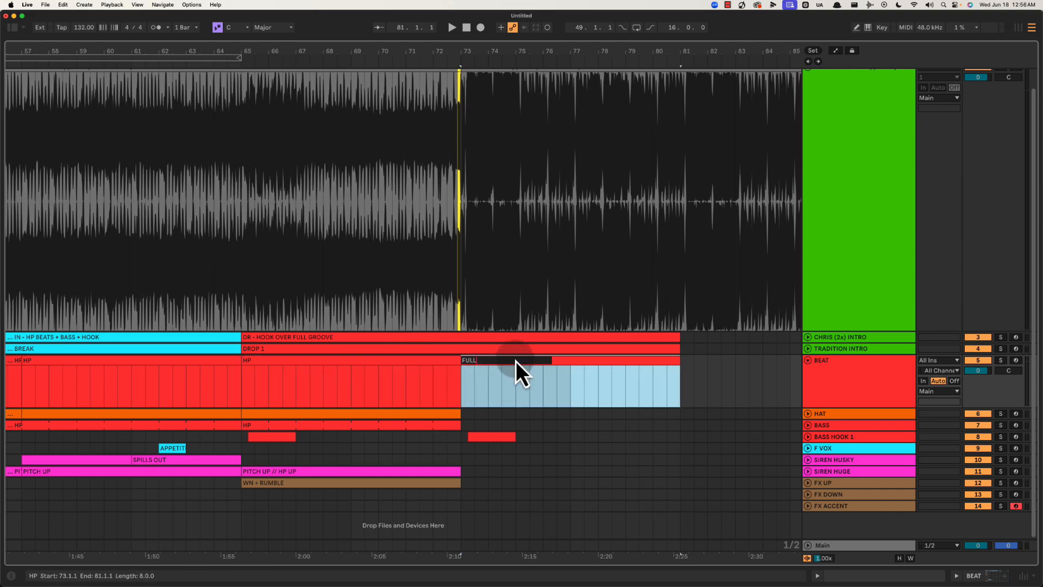
{"action": "type", "text": "L KICK"}
{"action": "key", "text": "Return"}
{"action": "key", "text": "space"}
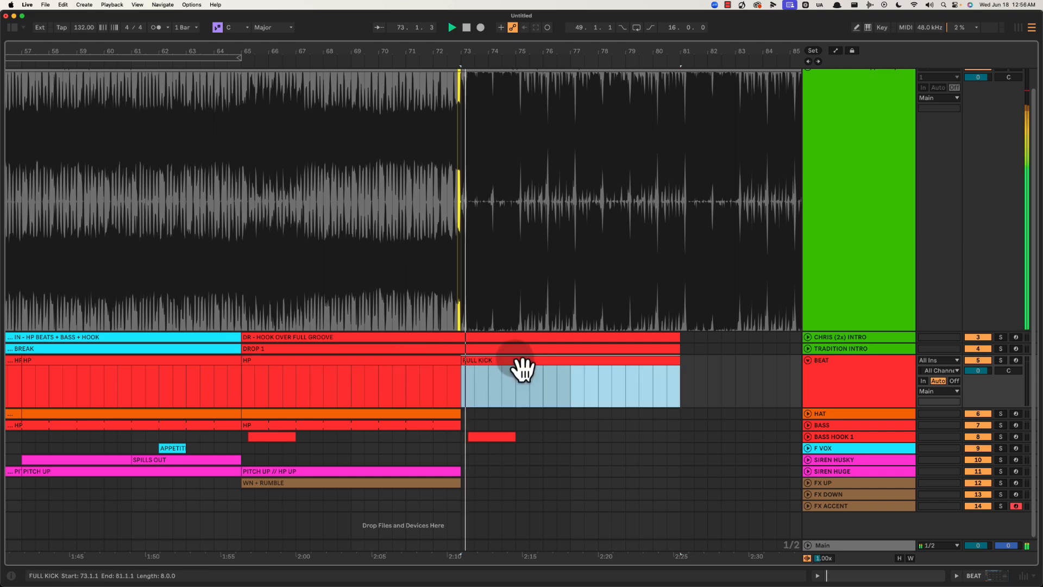
{"action": "left_click", "coordinate": [484, 405]}
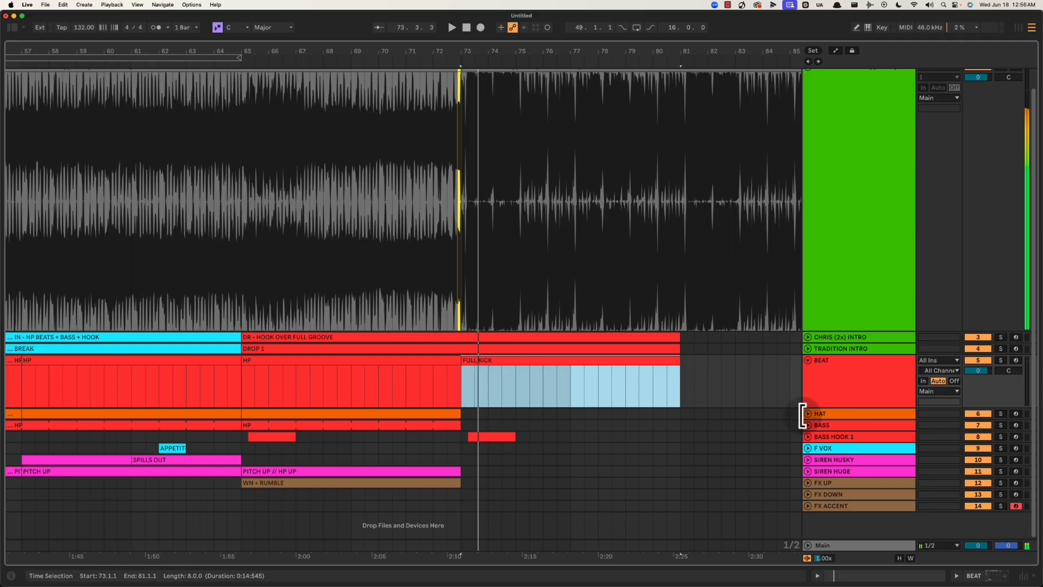
Unfold the BASS track and duplicate its HP clip at bar 65 to fill bars 73 to 81.
{"action": "left_click", "coordinate": [817, 428]}
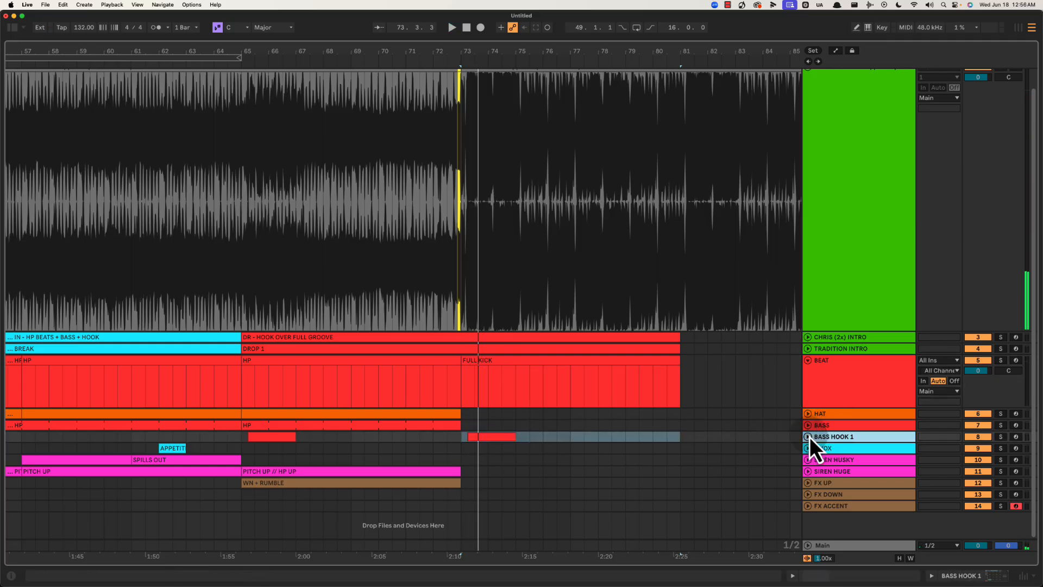
{"action": "left_click", "coordinate": [809, 437]}
{"action": "left_click", "coordinate": [808, 437]}
{"action": "left_click", "coordinate": [807, 427]}
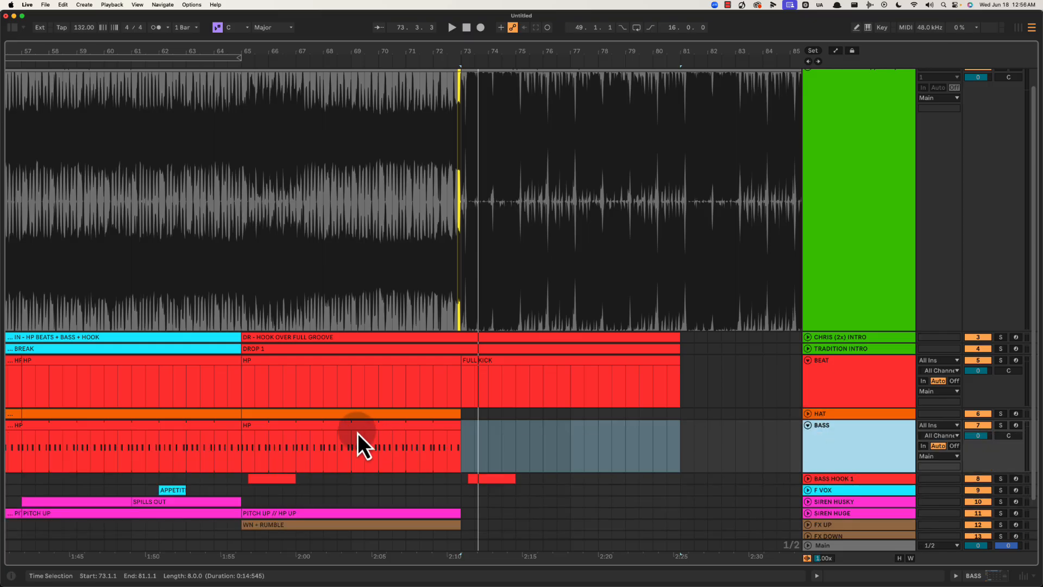
{"action": "left_click", "coordinate": [361, 430]}
{"action": "key", "text": "super+d"}
Rename the BASS clip at bar 73 as FULL and play the section from bar 73.
{"action": "key", "text": "super+r"}
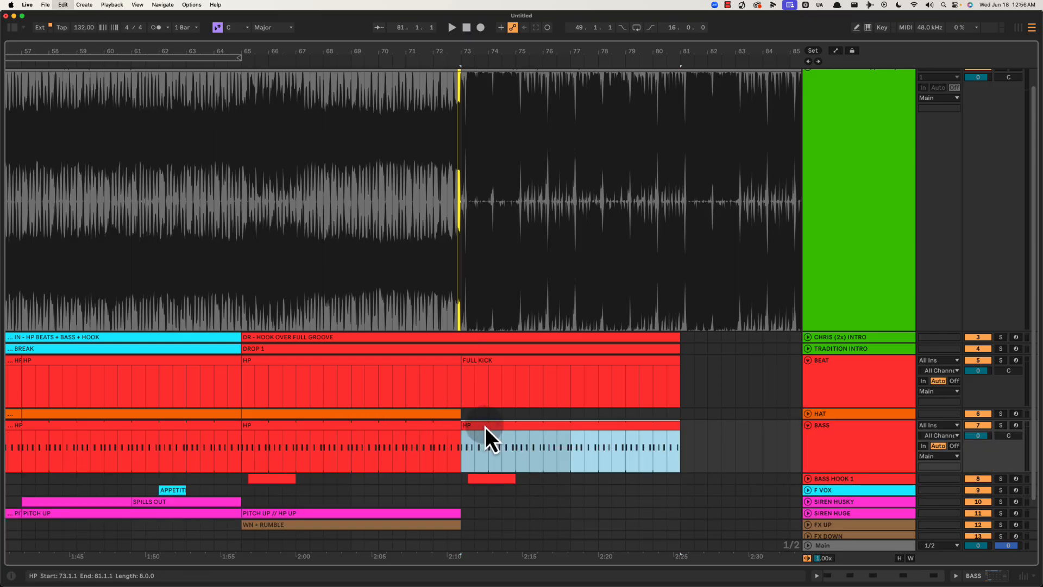
{"action": "type", "text": "FULL"}
{"action": "key", "text": "Return"}
{"action": "key", "text": "space"}
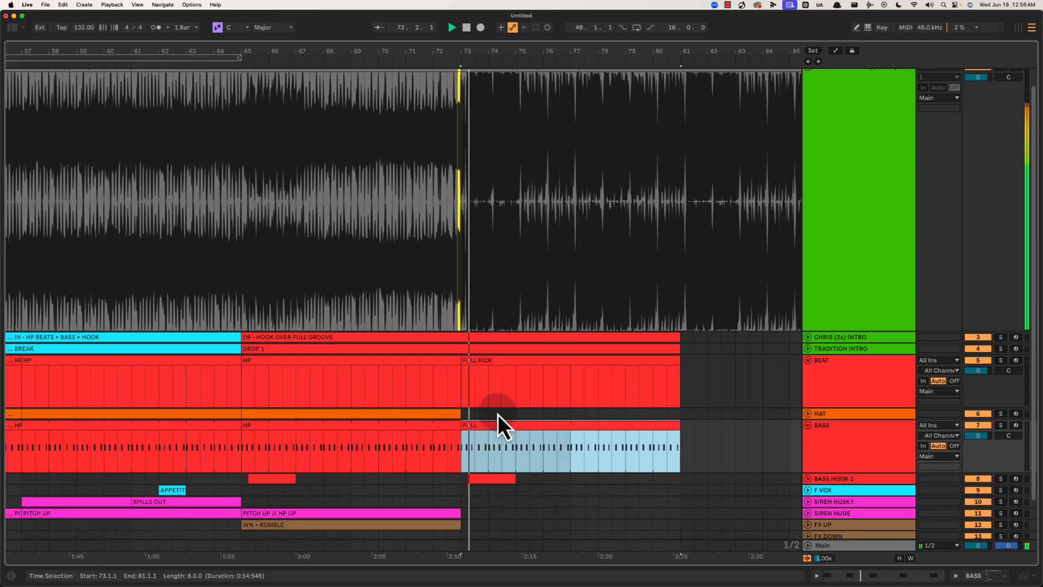
{"action": "scroll", "coordinate": [497, 412], "scroll_direction": "down", "scroll_amount": 2}
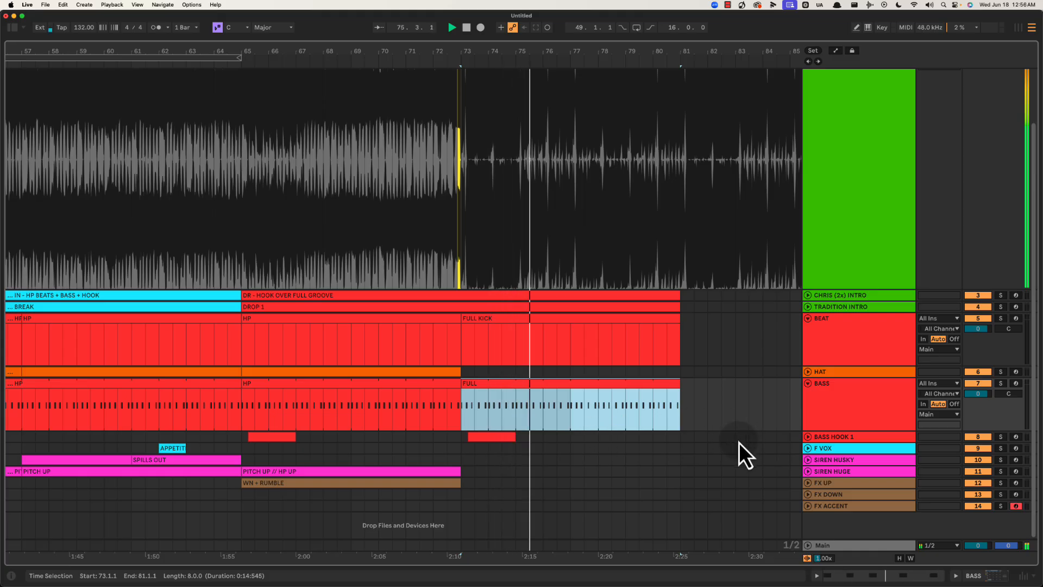
{"action": "scroll", "coordinate": [604, 467], "scroll_direction": "right", "scroll_amount": 1}
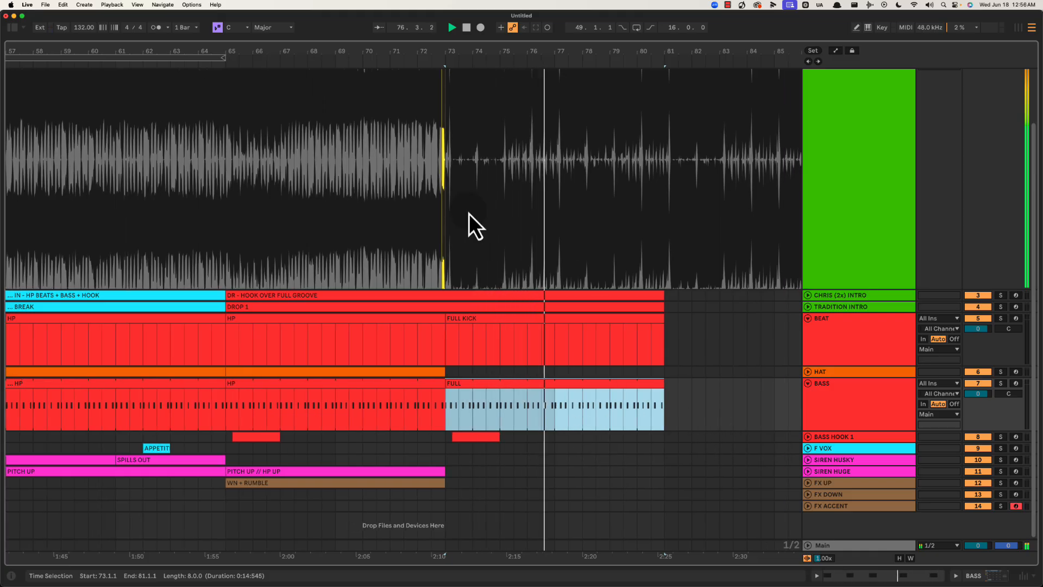
Listen to the reference from the empty part of the HAT lane after bar 73 to check for hats.
{"action": "left_click_drag", "start_coordinate": [463, 51], "coordinate": [547, 49]}
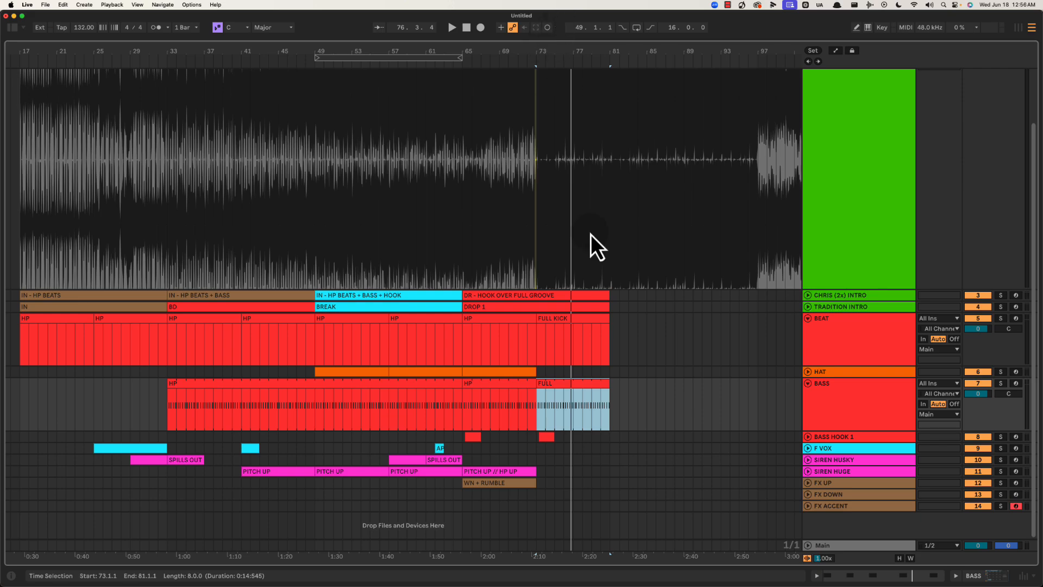
{"action": "left_click", "coordinate": [547, 372]}
{"action": "key", "text": "space"}
{"action": "key", "text": "space"}
{"action": "left_click_drag", "start_coordinate": [558, 50], "coordinate": [557, 54]}
Play the reference from 75.1.1 and loop bar 76 by selecting 76.1.1 to 77.1.1 on the HAT track.
{"action": "left_click", "coordinate": [549, 374]}
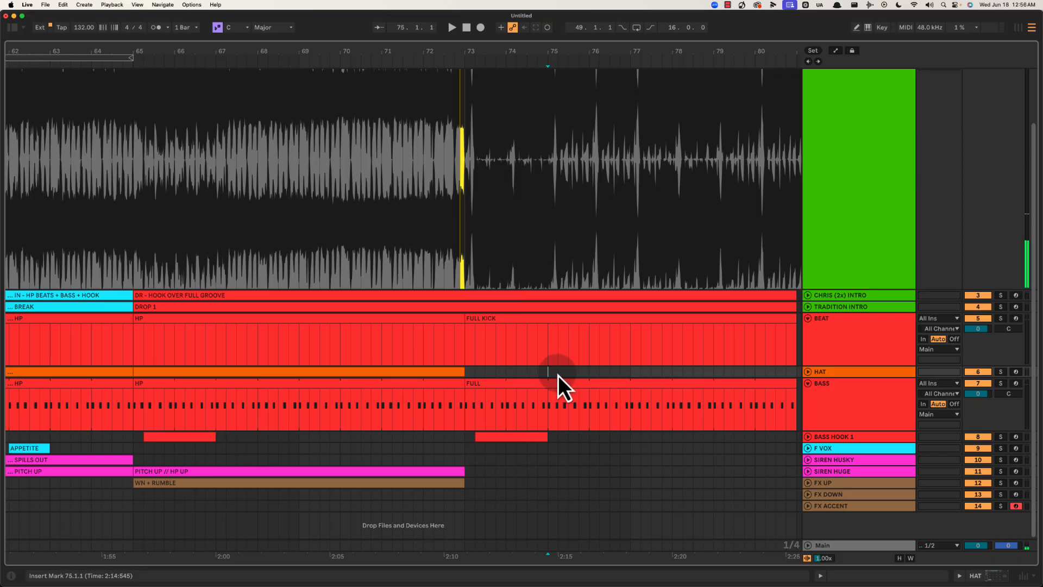
{"action": "key", "text": "space"}
{"action": "left_click_drag", "start_coordinate": [551, 375], "coordinate": [631, 374]}
{"action": "key", "text": "super+l"}
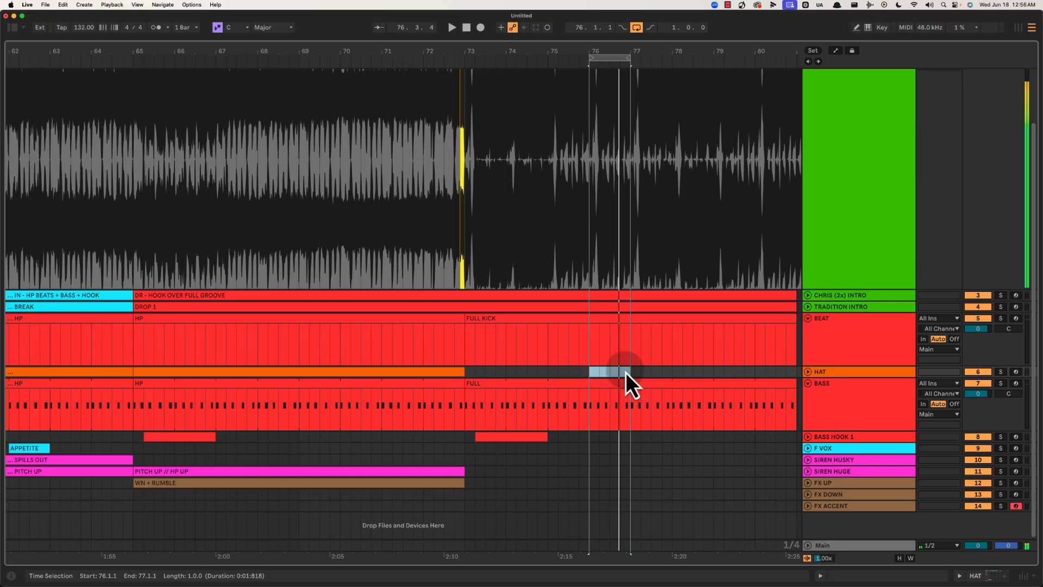
Insert a new MIDI track below HAT, name it CLAP ACCENT VOX and color it orange.
{"action": "key", "text": "space"}
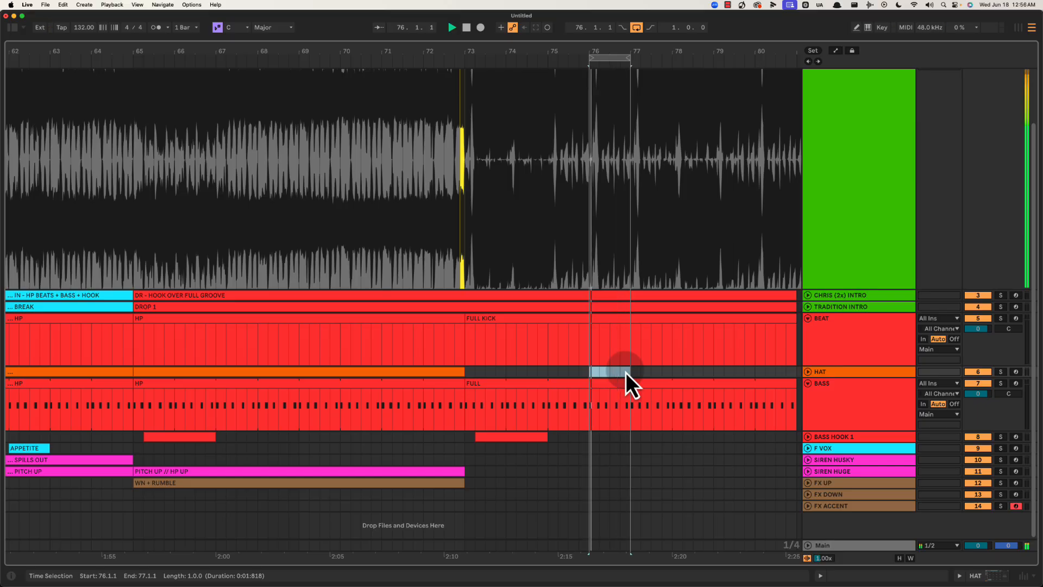
{"action": "left_click_drag", "start_coordinate": [589, 390], "coordinate": [829, 372]}
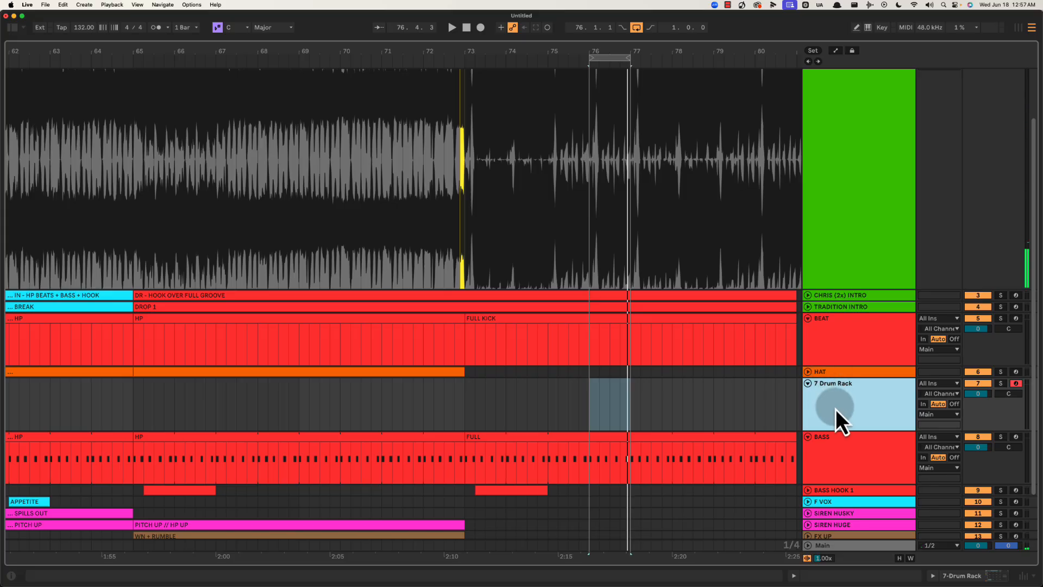
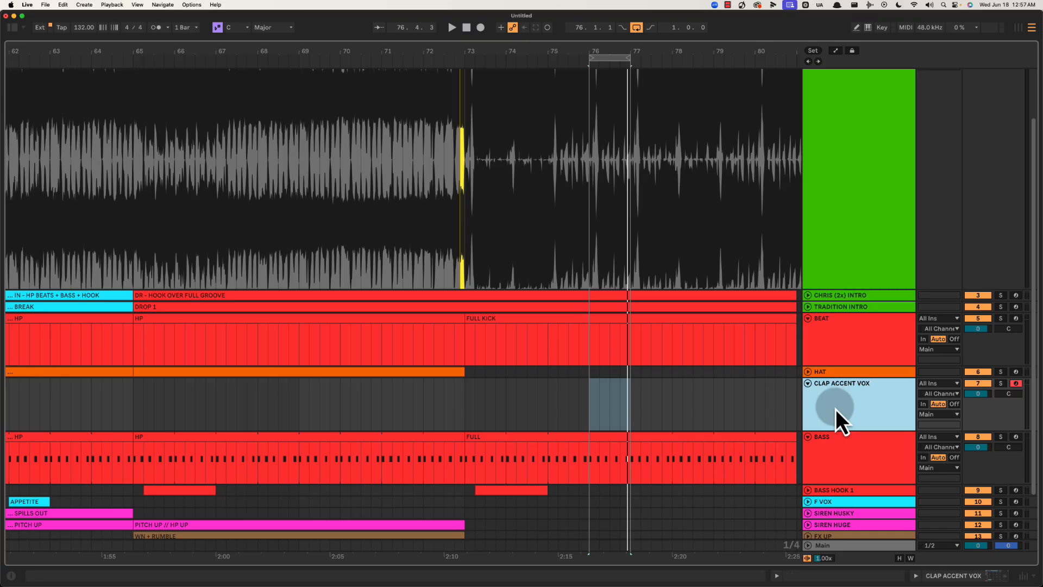
{"action": "right_click", "coordinate": [836, 406]}
{"action": "left_click", "coordinate": [856, 321]}
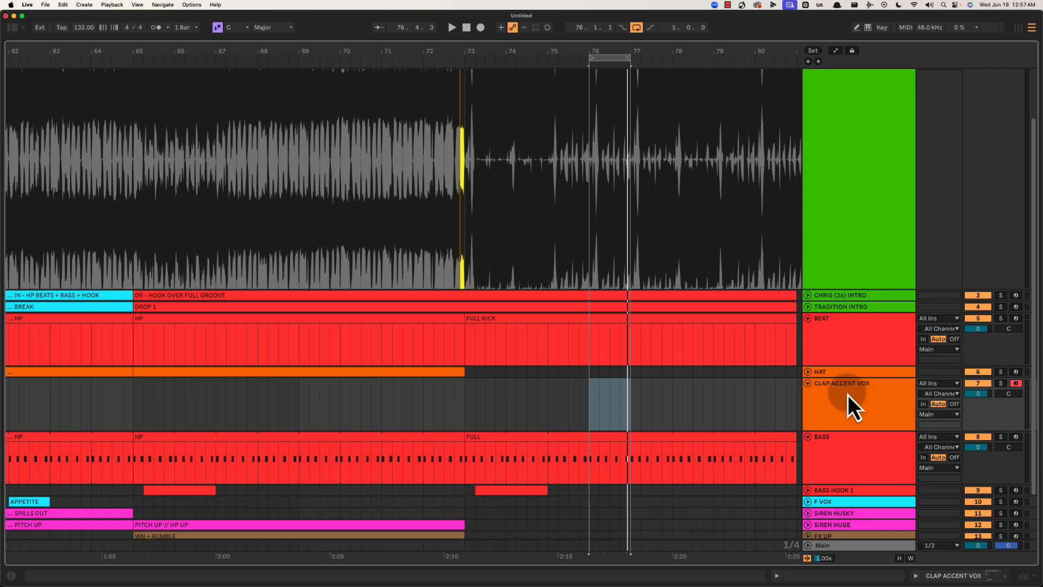
{"action": "right_click", "coordinate": [848, 394]}
{"action": "left_click", "coordinate": [788, 376]}
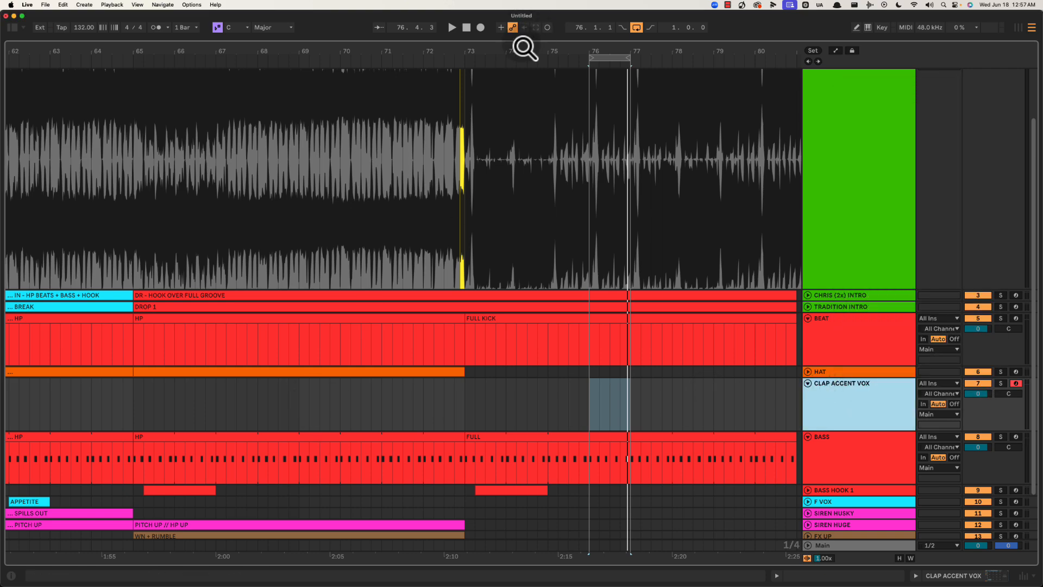
Duplicate the HAT clip at bar 65 to fill bars 73 to 81 and create an empty clip over those bars on CLAP ACCENT VOX.
{"action": "left_click_drag", "start_coordinate": [524, 48], "coordinate": [516, 81]}
{"action": "left_click", "coordinate": [489, 371]}
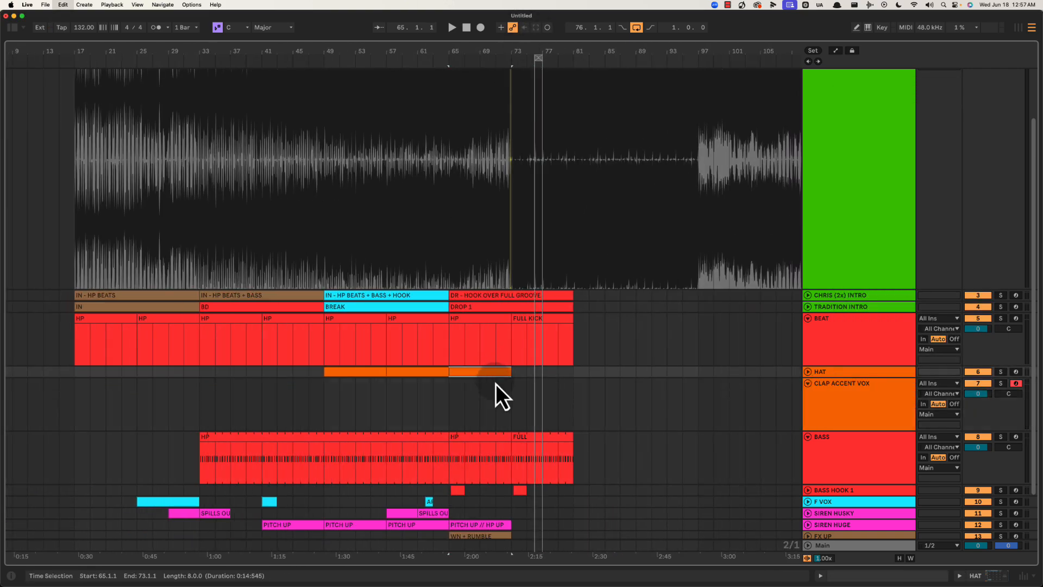
{"action": "left_click_drag", "start_coordinate": [495, 384], "coordinate": [549, 392]}
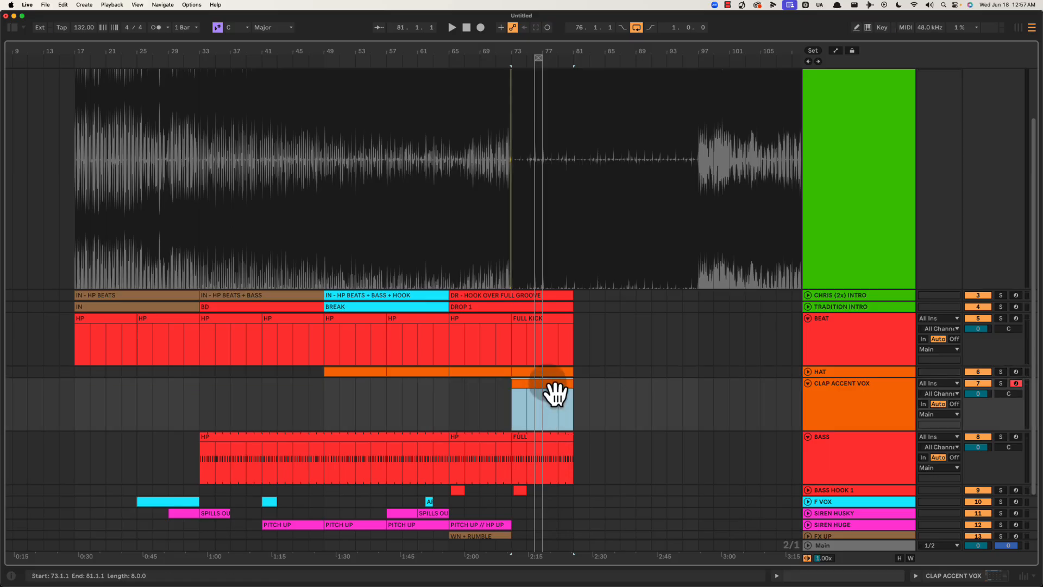
In the CLAP ACCENT VOX clip, draw a C3 note from 1.2 to 1.3 and loop the first two beats.
{"action": "double_click", "coordinate": [549, 392]}
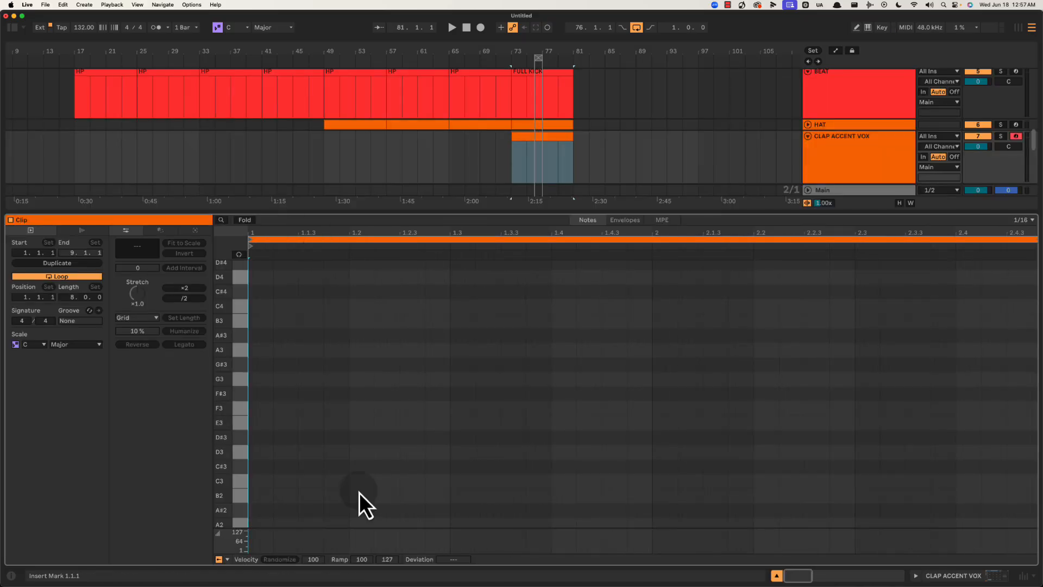
{"action": "right_click", "coordinate": [304, 448]}
{"action": "left_click", "coordinate": [286, 455]}
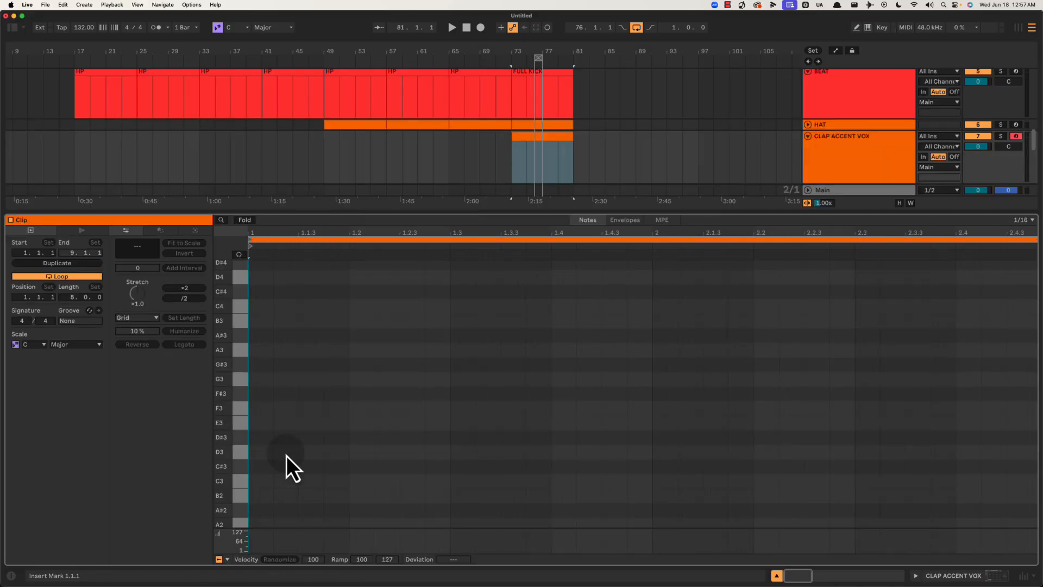
{"action": "double_click", "coordinate": [361, 482]}
{"action": "left_click_drag", "start_coordinate": [368, 482], "coordinate": [450, 477]}
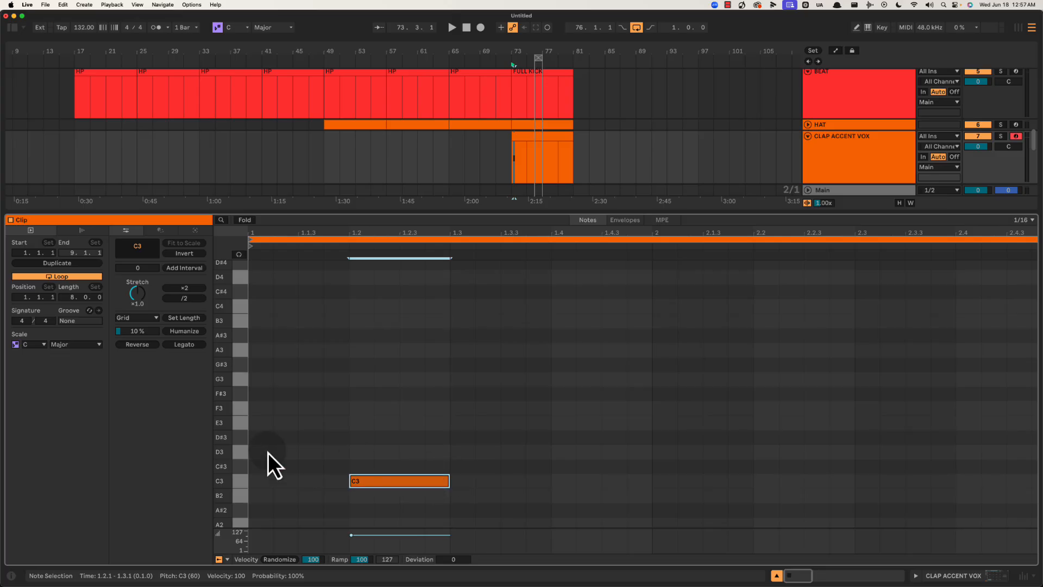
{"action": "left_click_drag", "start_coordinate": [255, 439], "coordinate": [448, 509]}
{"action": "key", "text": "super+l"}
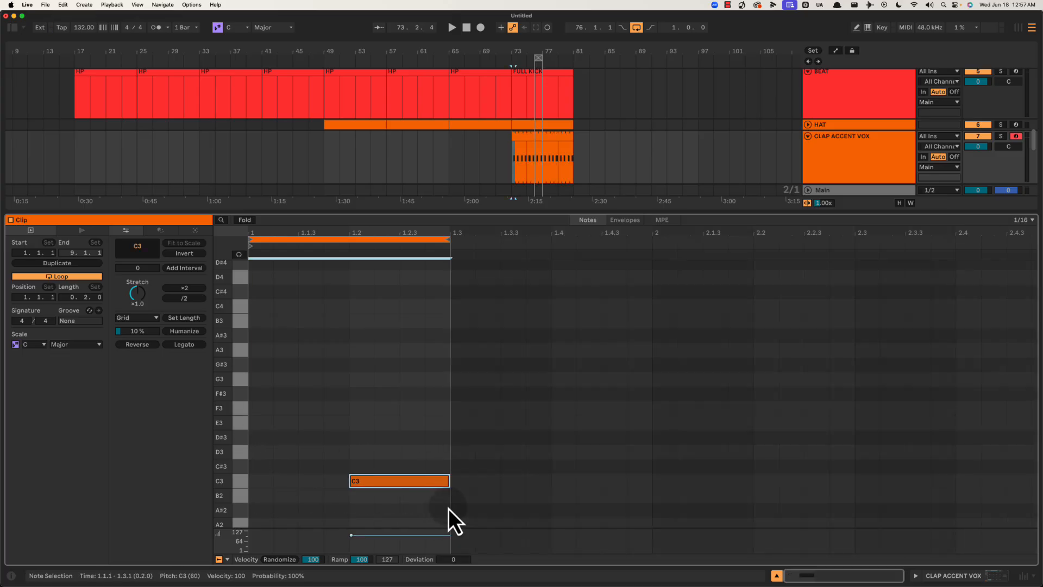
Close the clip editor and play the section from bar 73 with the arrangement loop turned off.
{"action": "key", "text": "space"}
{"action": "left_click", "coordinate": [453, 419]}
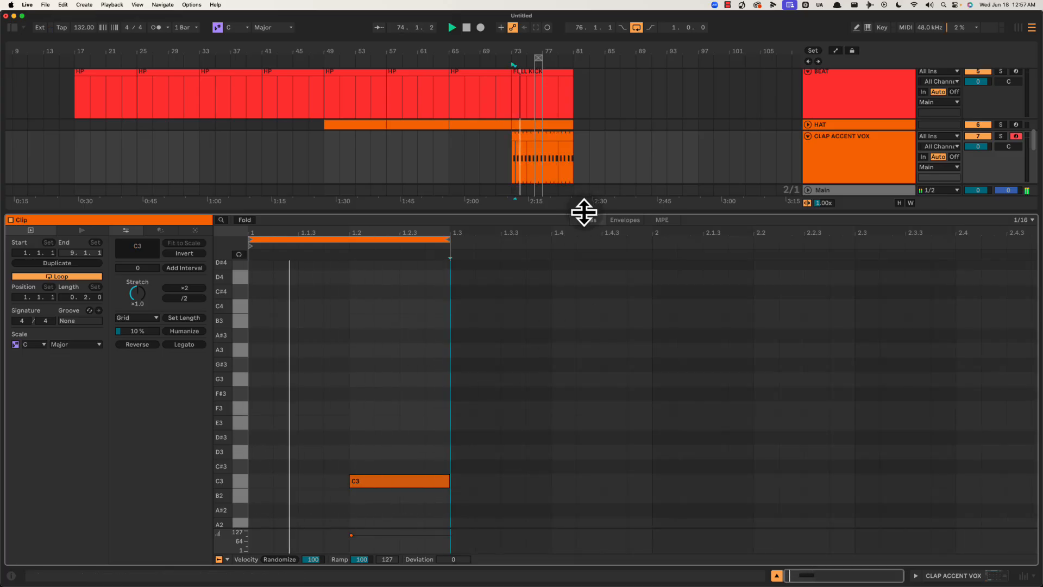
{"action": "left_click_drag", "start_coordinate": [581, 214], "coordinate": [582, 233]}
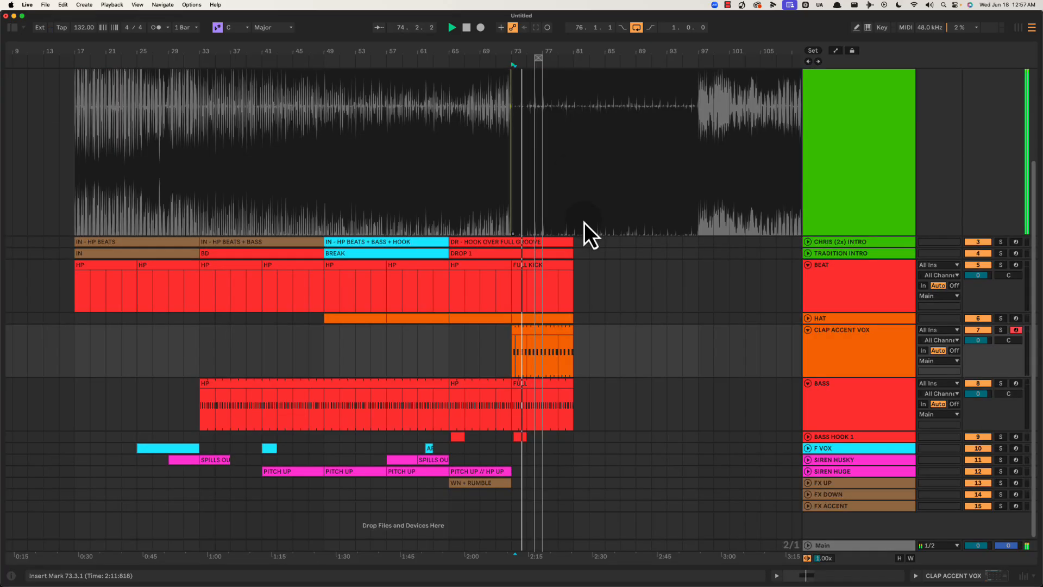
{"action": "left_click", "coordinate": [636, 28]}
{"action": "left_click_drag", "start_coordinate": [575, 51], "coordinate": [578, 47]}
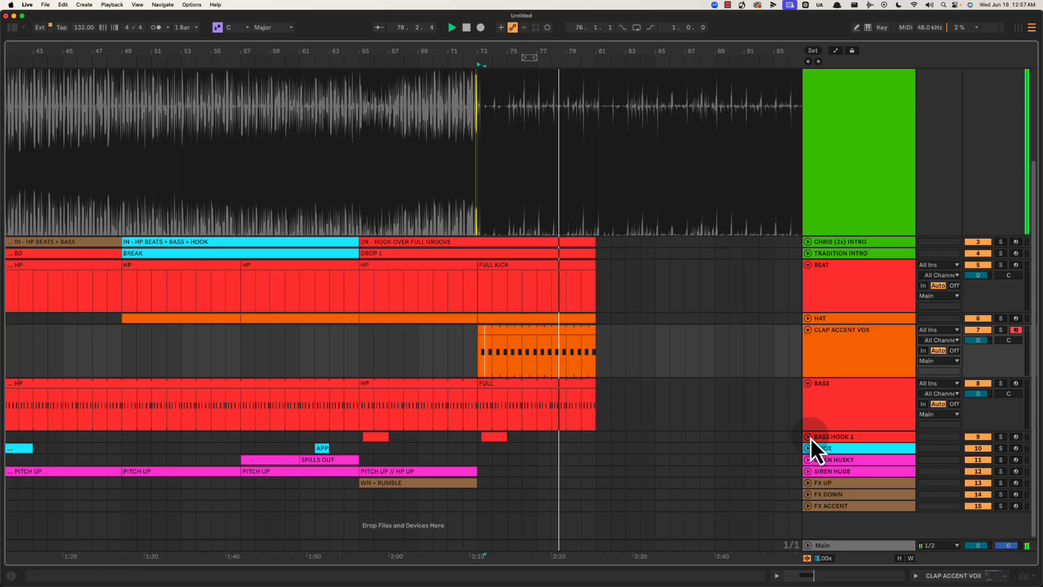
{"action": "key", "text": "space"}
Insert a new MIDI track below BASS HOOK 1 and name it BASS HOOK 2.
{"action": "left_click", "coordinate": [833, 436]}
{"action": "key", "text": "super+shift+t"}
{"action": "key", "text": "super+r"}
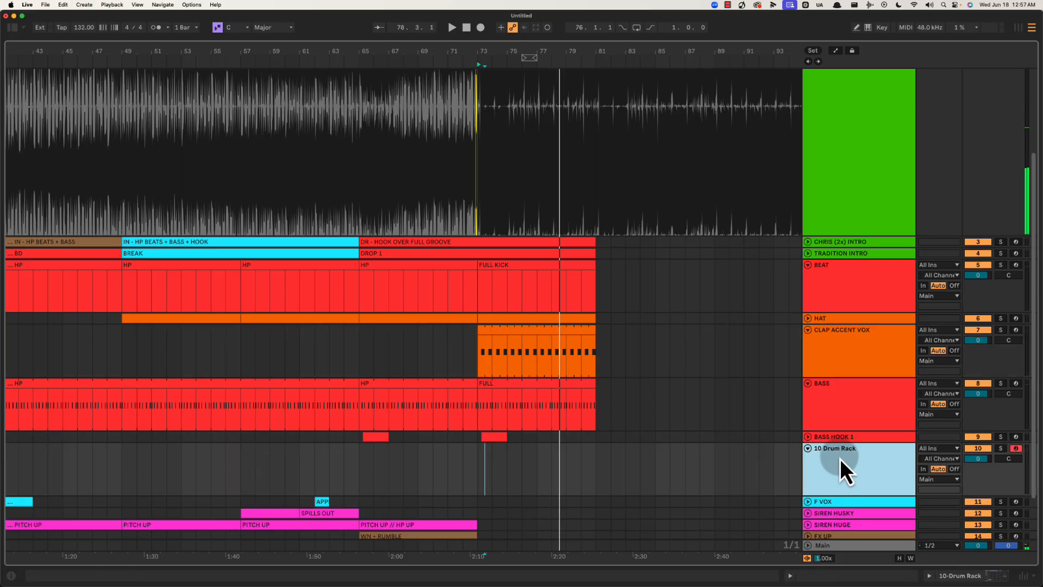
{"action": "type", "text": "BASS HOOK 2"}
{"action": "key", "text": "Return"}
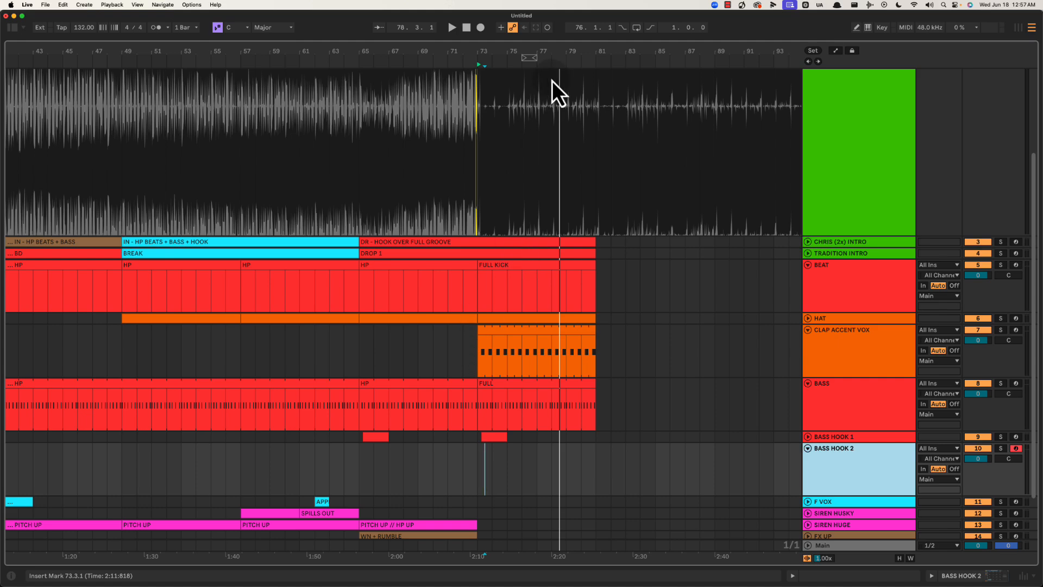
Listen to the reference around bar 77 to check where the second bass hook starts and how long it lasts.
{"action": "key", "text": "space"}
{"action": "left_click_drag", "start_coordinate": [559, 51], "coordinate": [559, 92]}
{"action": "key", "text": "space"}
{"action": "left_click", "coordinate": [523, 454]}
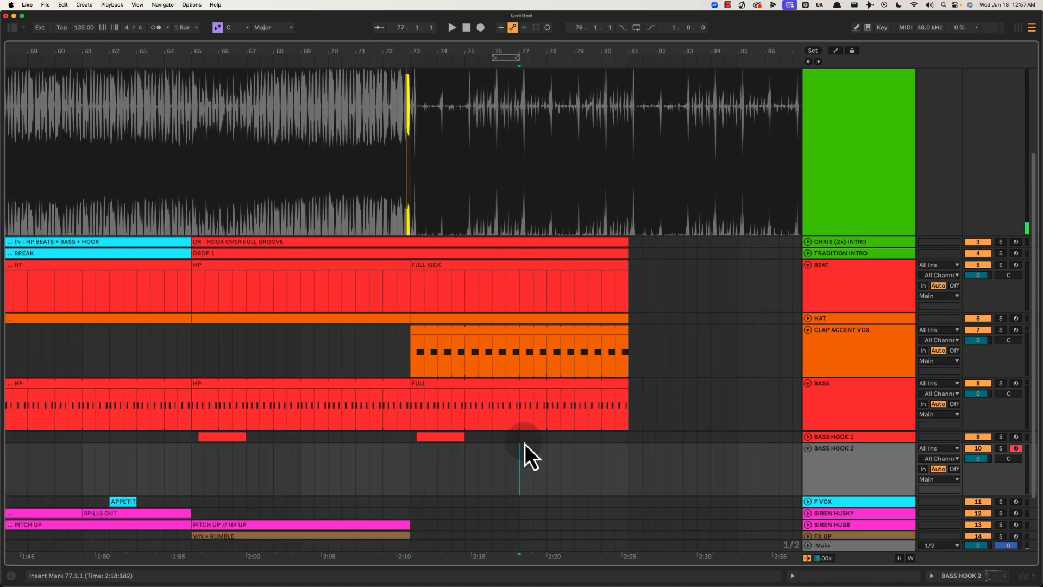
{"action": "left_click_drag", "start_coordinate": [520, 454], "coordinate": [555, 456]}
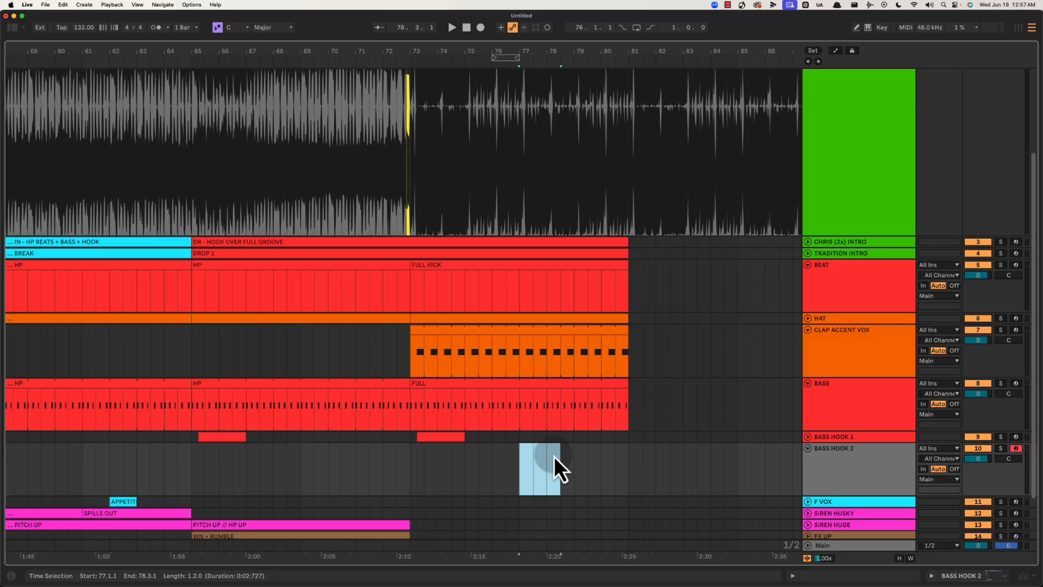
{"action": "left_click", "coordinate": [520, 457]}
{"action": "left_click", "coordinate": [411, 437]}
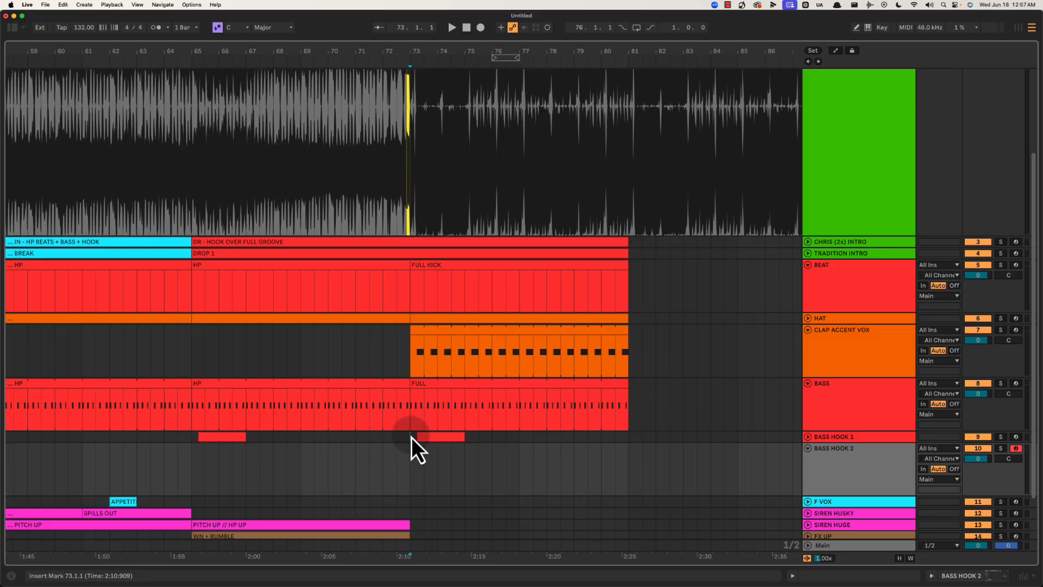
{"action": "left_click", "coordinate": [520, 439]}
{"action": "key", "text": "space"}
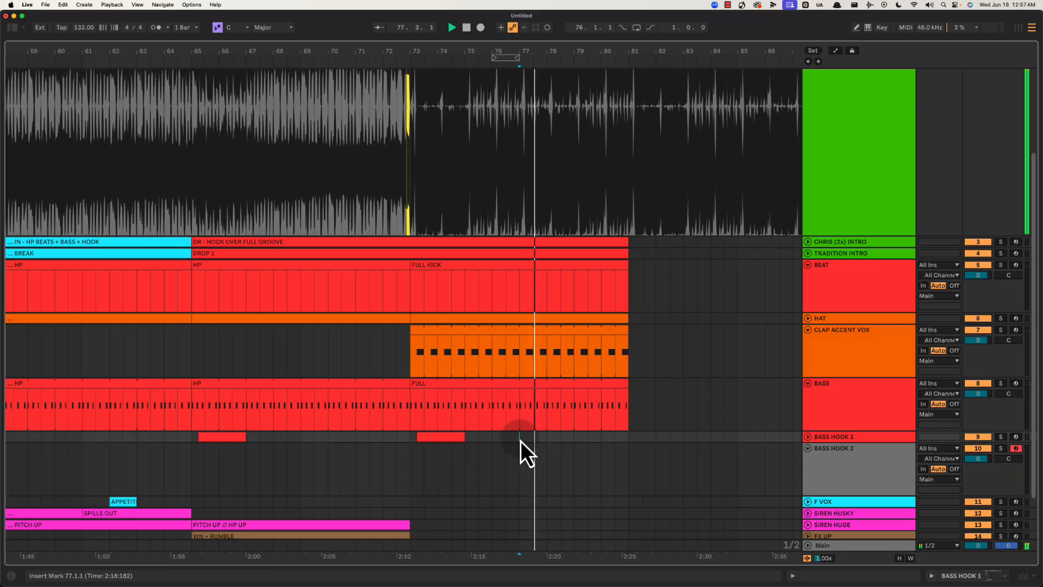
{"action": "key", "text": "space"}
Copy bars 73 to 77 of BASS HOOK 1, including its clip, to bar 77 on the BASS HOOK 2 track.
{"action": "left_click_drag", "start_coordinate": [411, 437], "coordinate": [543, 468]}
{"action": "key", "text": "super+d"}
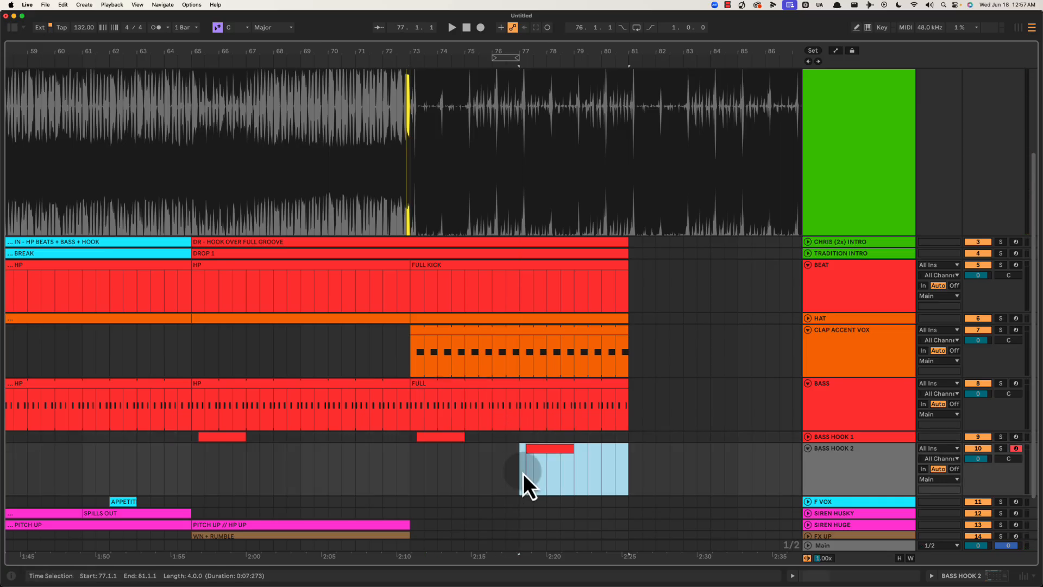
{"action": "left_click", "coordinate": [493, 472]}
Color the BASS HOOK 2 track red.
{"action": "right_click", "coordinate": [842, 463]}
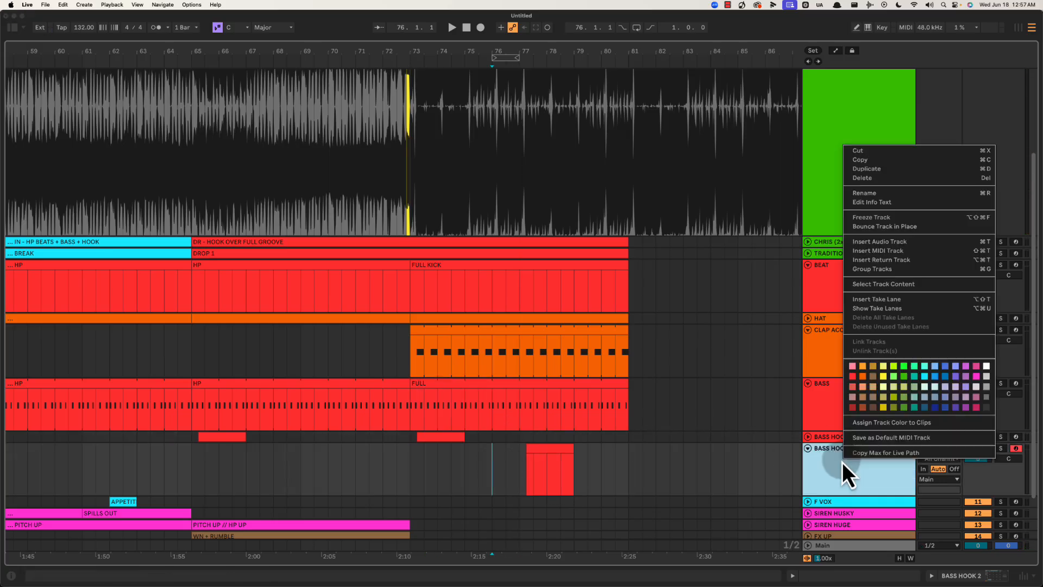
{"action": "left_click", "coordinate": [853, 376]}
{"action": "left_click", "coordinate": [406, 436]}
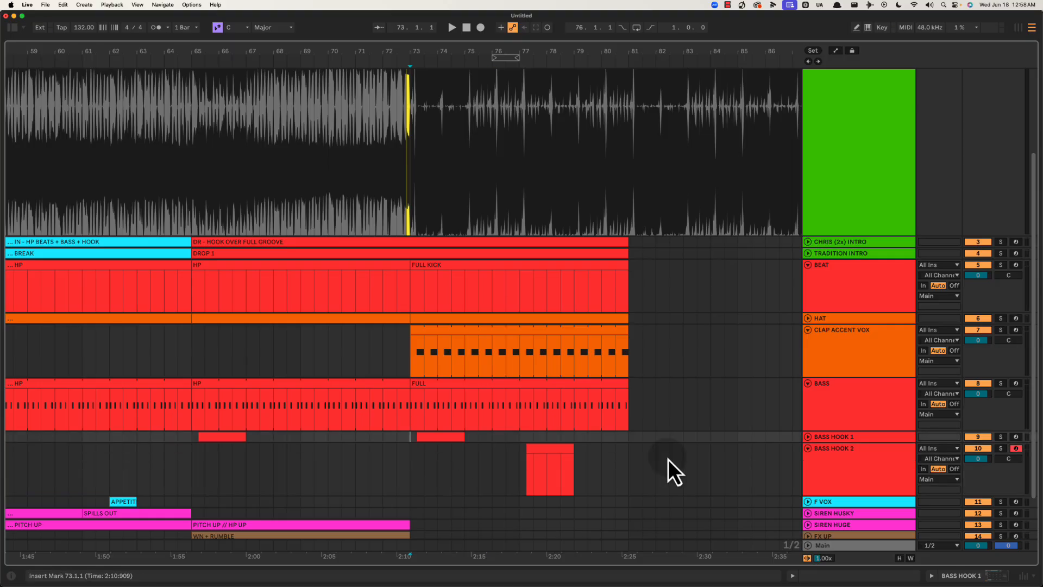
Color both the BASS HOOK 1 and BASS HOOK 2 tracks yellow.
{"action": "left_click", "coordinate": [833, 437]}
{"action": "right_click", "coordinate": [836, 436]}
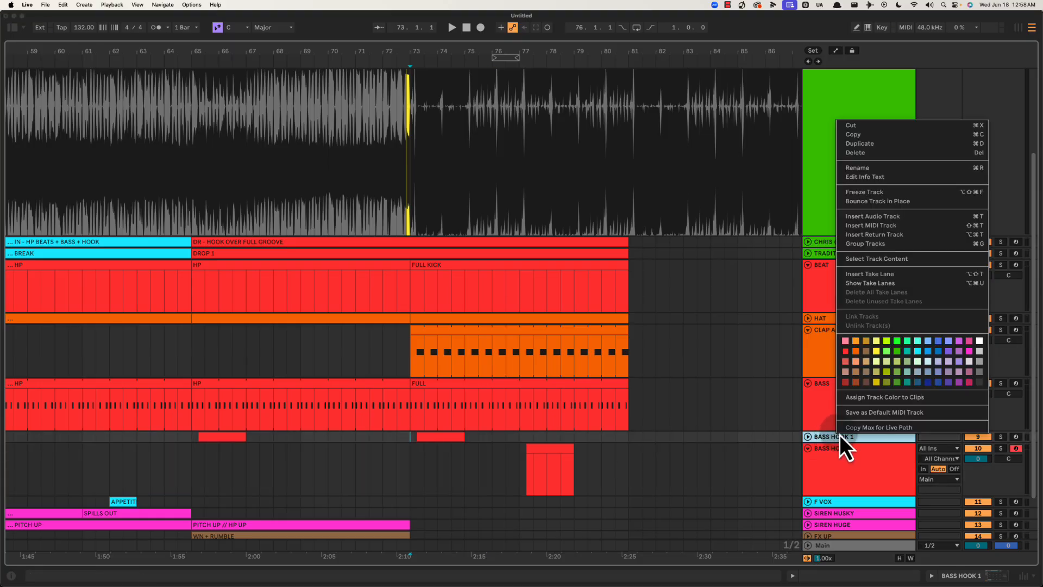
{"action": "left_click", "coordinate": [877, 351]}
{"action": "right_click", "coordinate": [850, 471]}
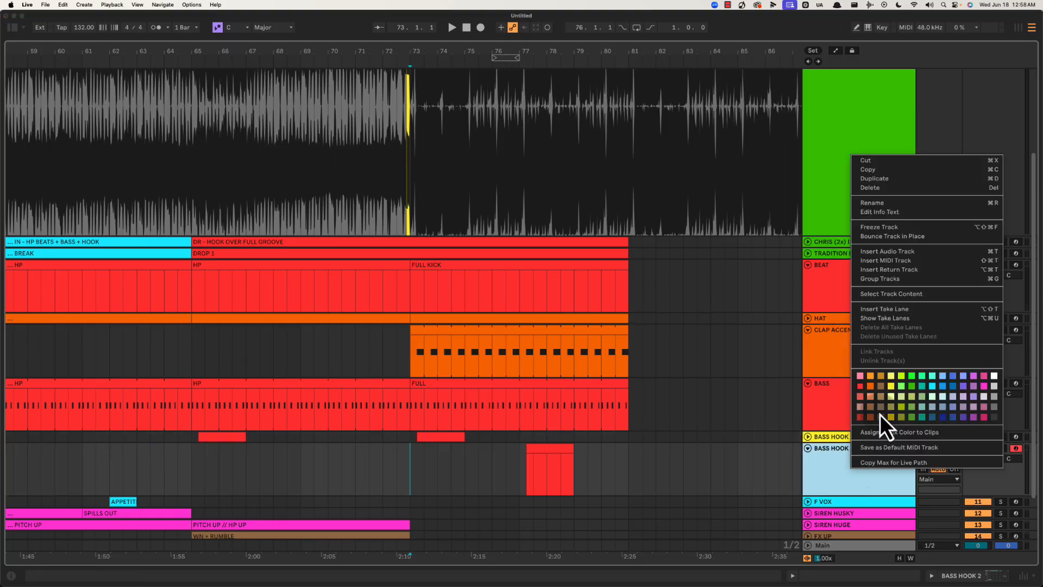
{"action": "left_click", "coordinate": [891, 386]}
Assign the yellow track color to the clips on both bass hook tracks and fold BASS HOOK 2.
{"action": "left_click", "coordinate": [856, 449]}
{"action": "left_click", "coordinate": [846, 437], "text": "shift"}
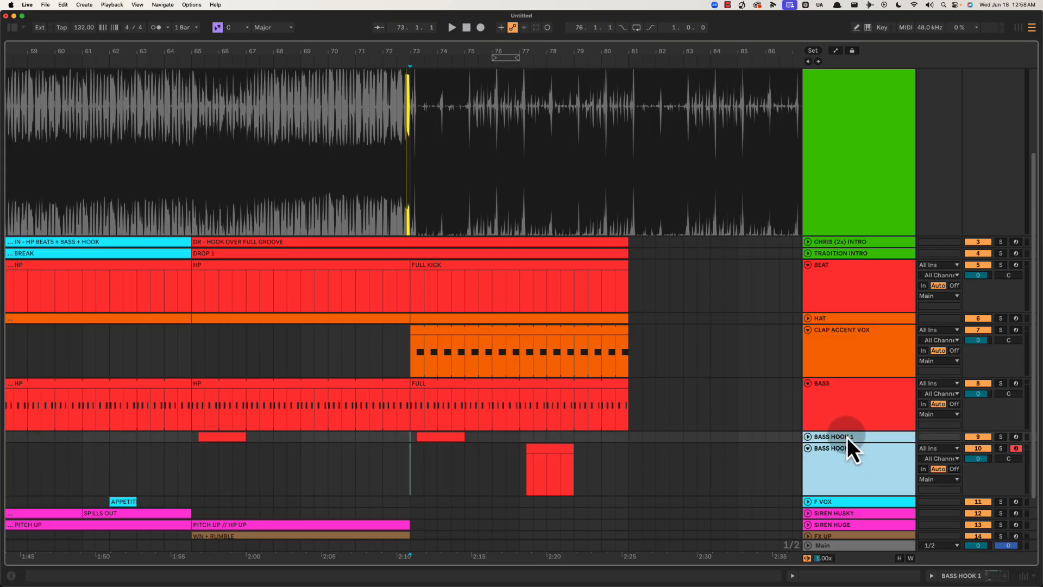
{"action": "right_click", "coordinate": [847, 437]}
{"action": "left_click", "coordinate": [875, 415]}
{"action": "left_click", "coordinate": [831, 451]}
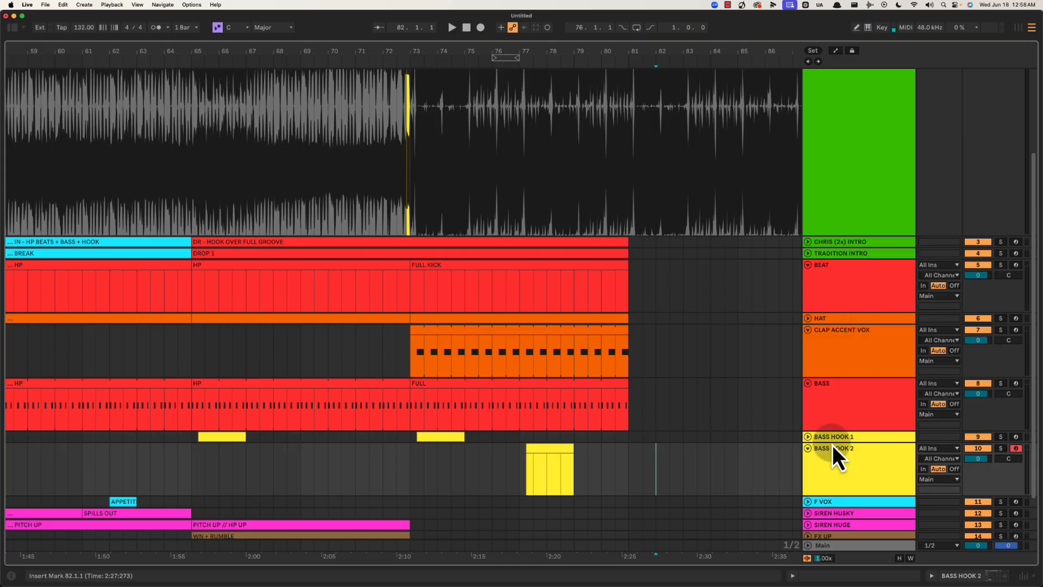
{"action": "left_click", "coordinate": [809, 449]}
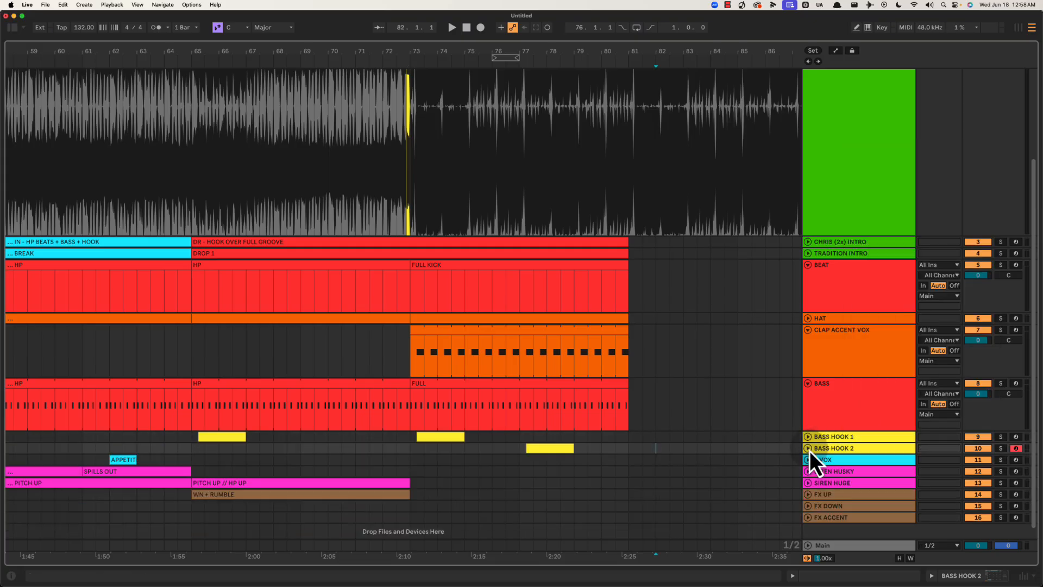
Play the arrangement from 75.1.1 and listen into bar 77 for further changes.
{"action": "left_click", "coordinate": [403, 360]}
{"action": "left_click", "coordinate": [478, 363]}
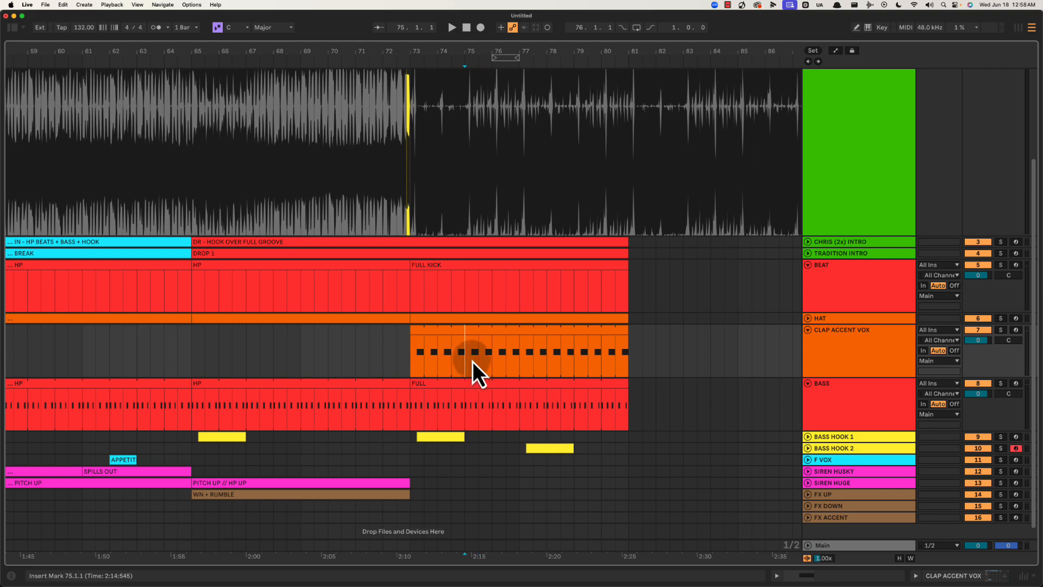
{"action": "key", "text": "space"}
{"action": "scroll", "coordinate": [489, 347], "scroll_direction": "down", "scroll_amount": 1}
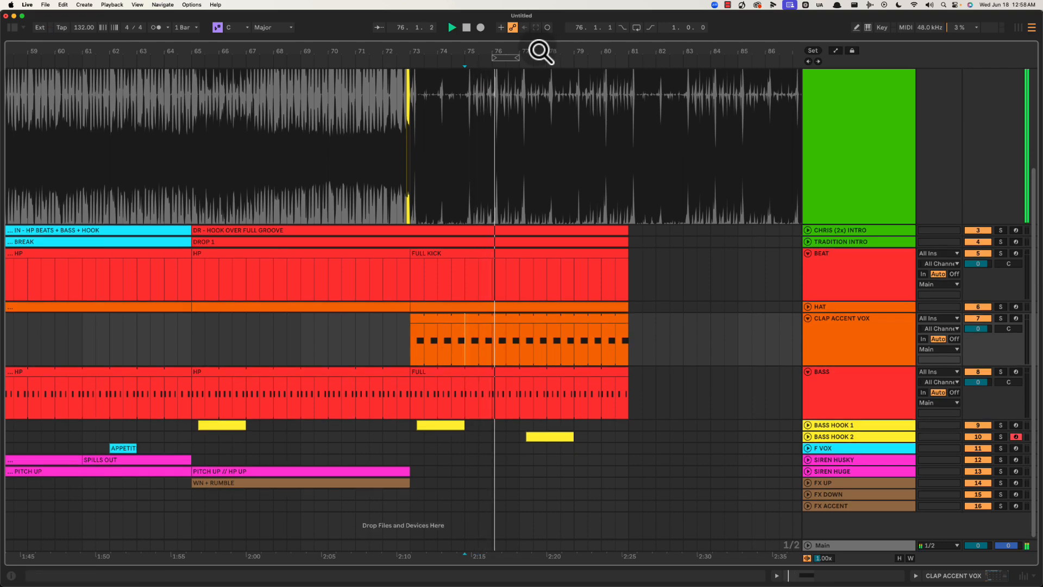
{"action": "left_click_drag", "start_coordinate": [539, 50], "coordinate": [570, 131]}
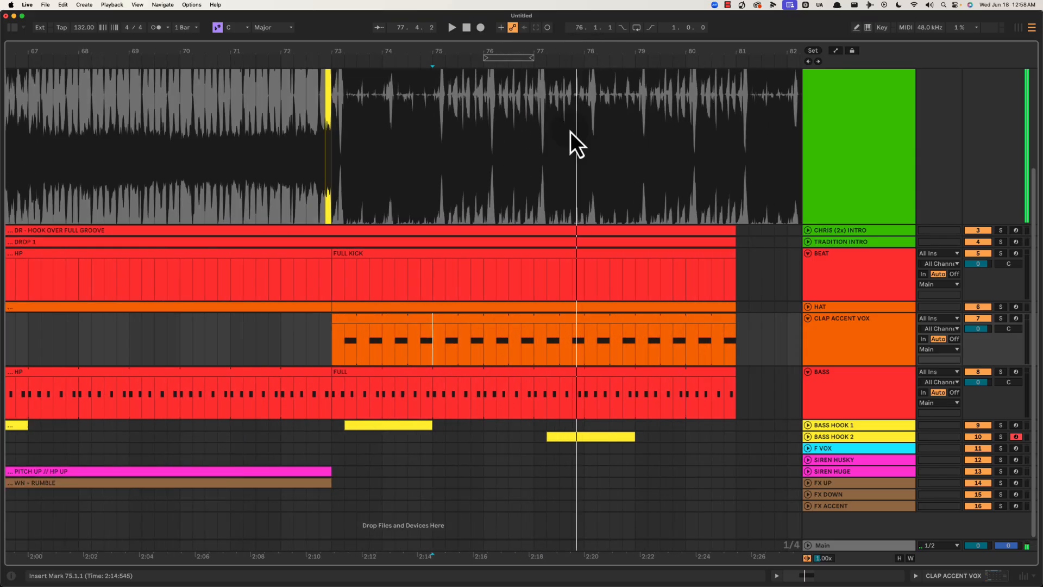
Mark the last beat of bar 76 on the BEAT track and replay the transition into bar 77 from 76.3.1.
{"action": "left_click", "coordinate": [521, 277]}
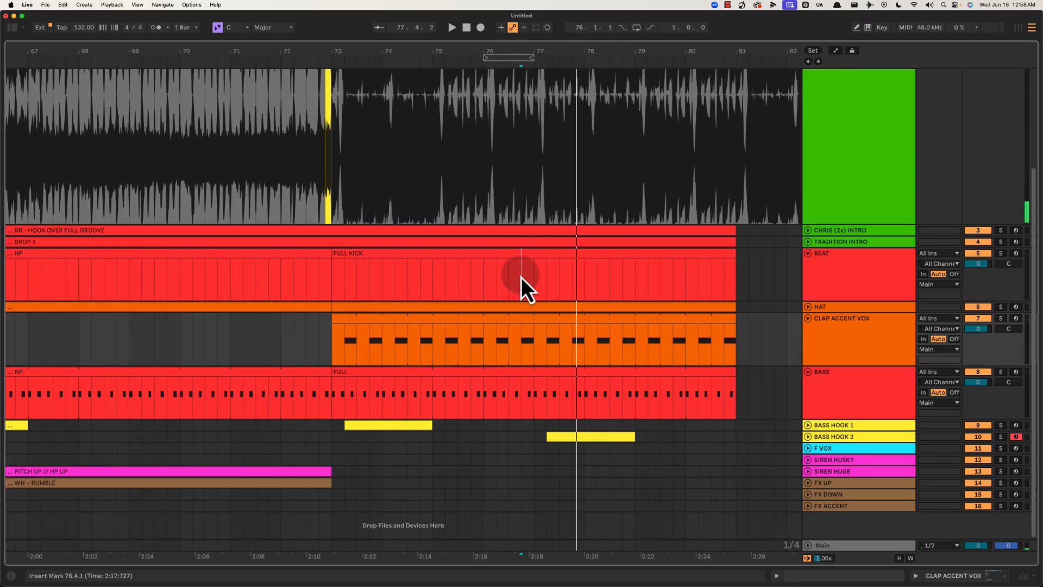
{"action": "left_click_drag", "start_coordinate": [520, 277], "coordinate": [534, 276]}
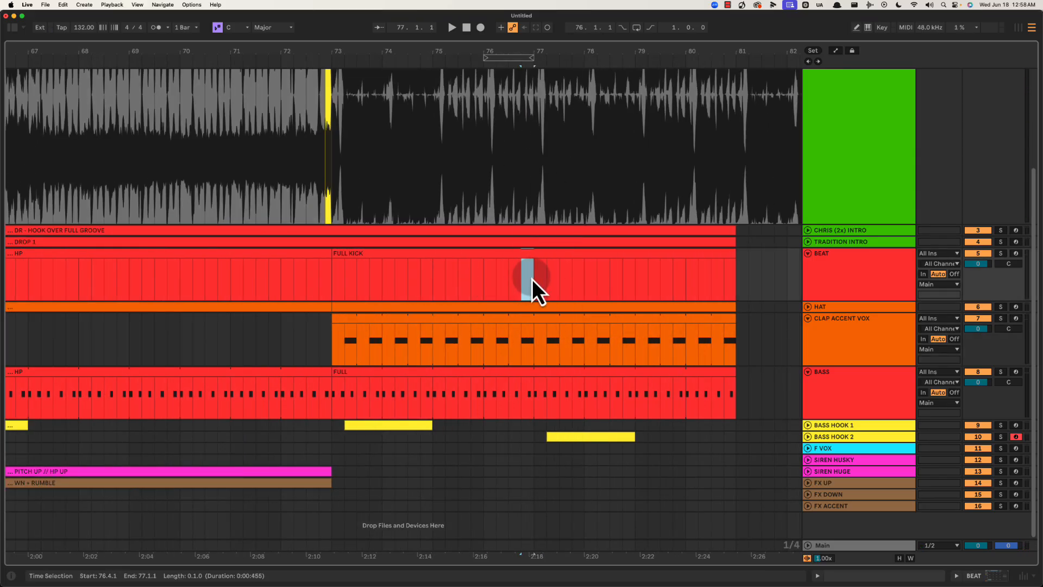
{"action": "left_click", "coordinate": [511, 279]}
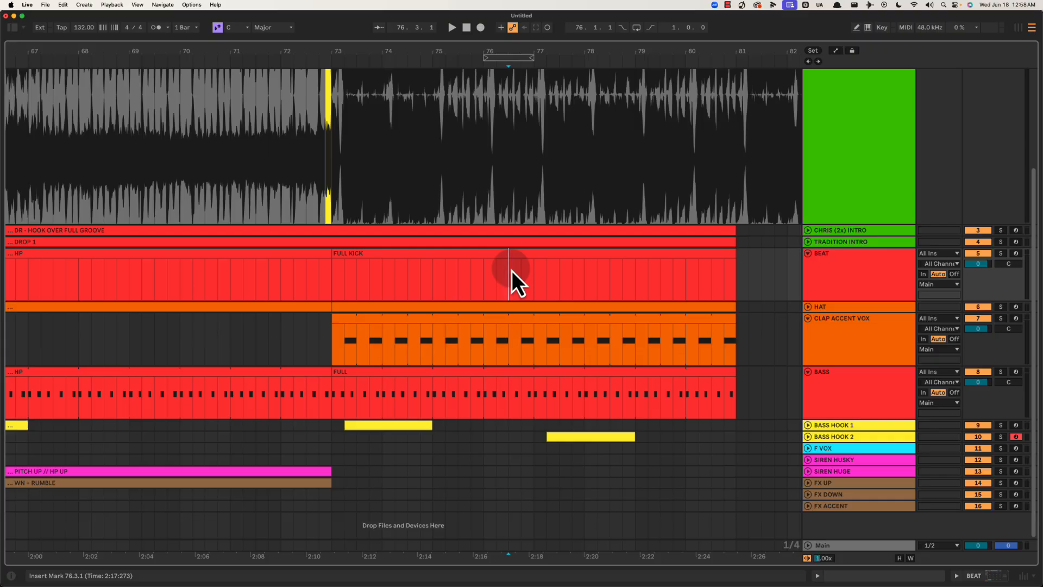
{"action": "key", "text": "space"}
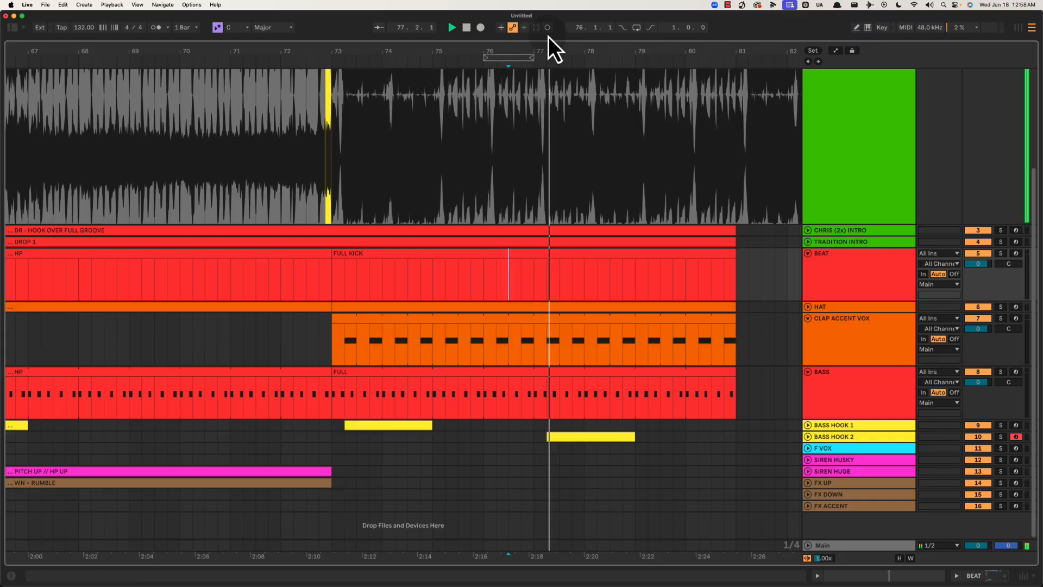
Play the arrangement from 77.1.1 and listen into bar 79 for vocal and bass hook changes.
{"action": "key", "text": "space"}
{"action": "left_click_drag", "start_coordinate": [549, 51], "coordinate": [549, 25]}
{"action": "left_click", "coordinate": [547, 288]}
{"action": "key", "text": "space"}
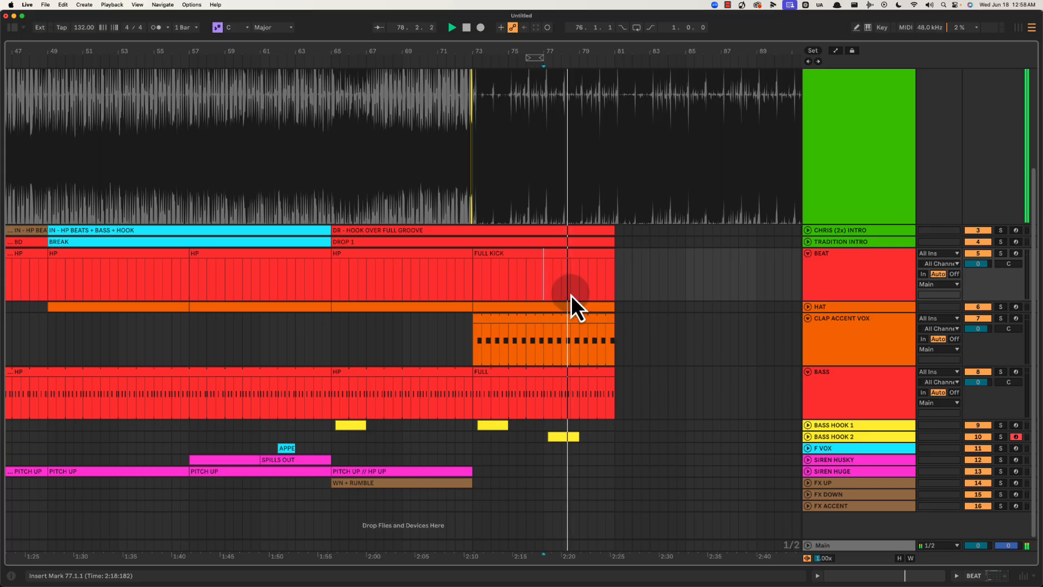
{"action": "key", "text": "space"}
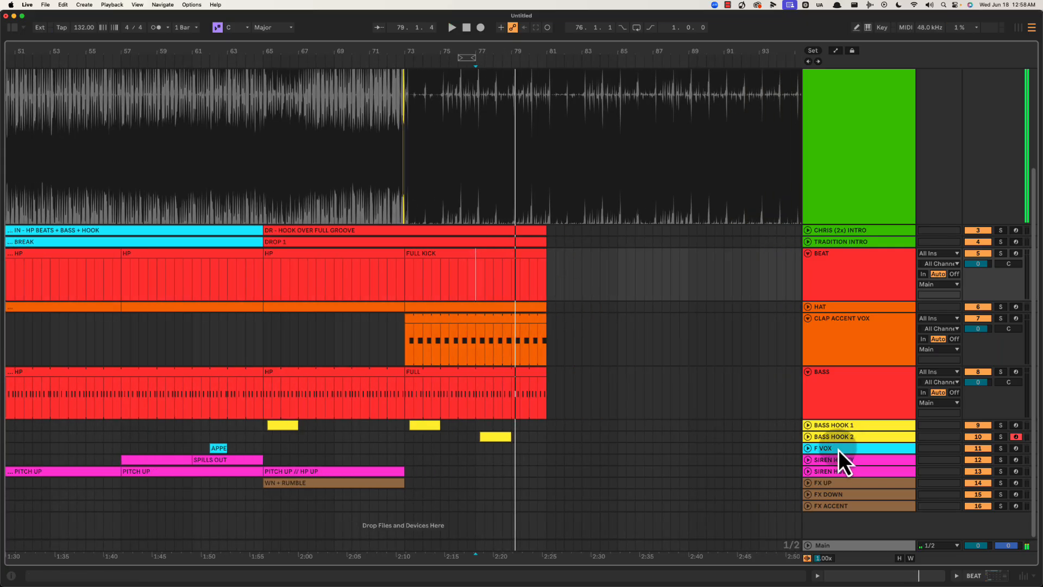
Unfold the F VOX track and duplicate its range from 61.1.1 to 77.1.1 to repeat the APPETITE clip.
{"action": "left_click", "coordinate": [837, 449]}
{"action": "left_click", "coordinate": [808, 449]}
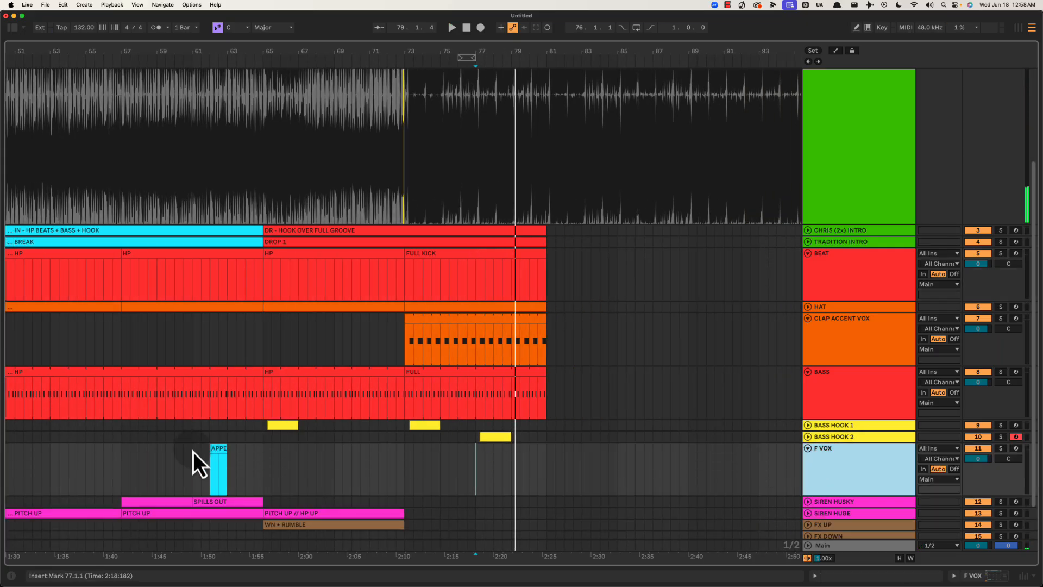
{"action": "left_click_drag", "start_coordinate": [193, 451], "coordinate": [476, 465]}
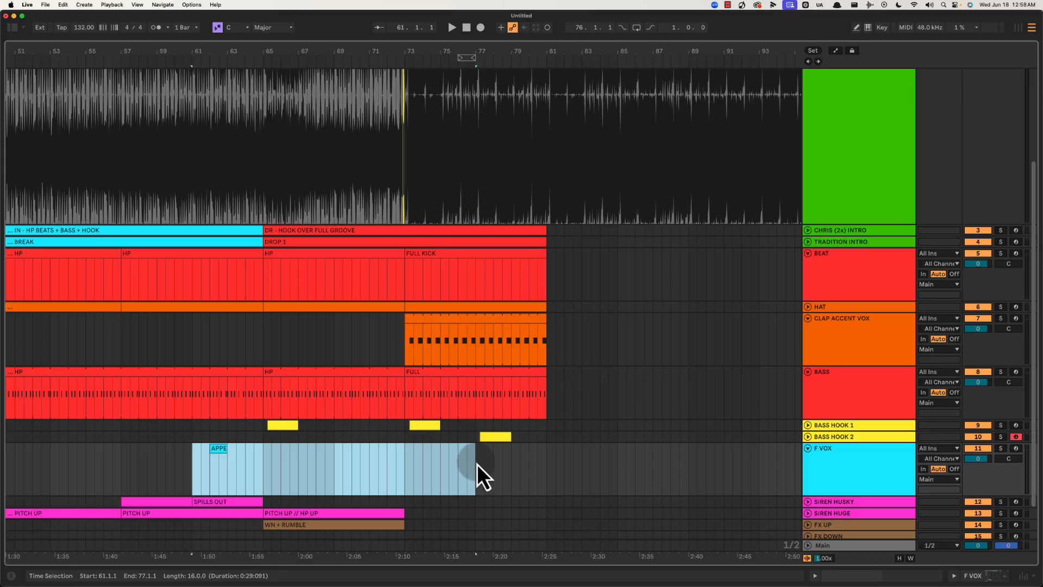
{"action": "key", "text": "super+d"}
Play from 77.3.1 and trim the start of the copied APPETITE clip to 78.3.1.
{"action": "left_click", "coordinate": [484, 460]}
{"action": "key", "text": "space"}
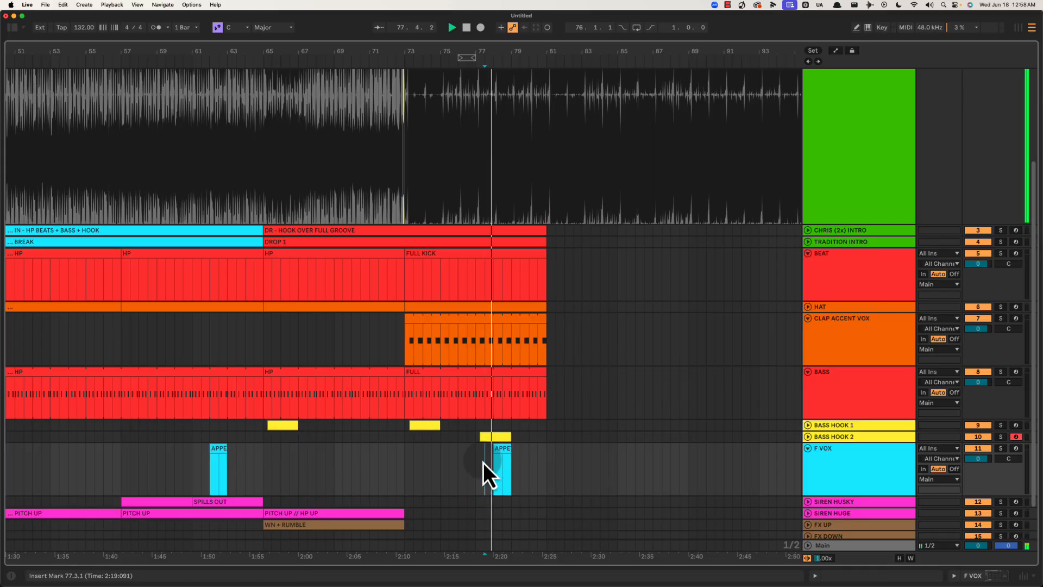
{"action": "scroll", "coordinate": [483, 461], "scroll_direction": "right", "scroll_amount": 1}
{"action": "key", "text": "space"}
{"action": "left_click_drag", "start_coordinate": [478, 447], "coordinate": [487, 447]}
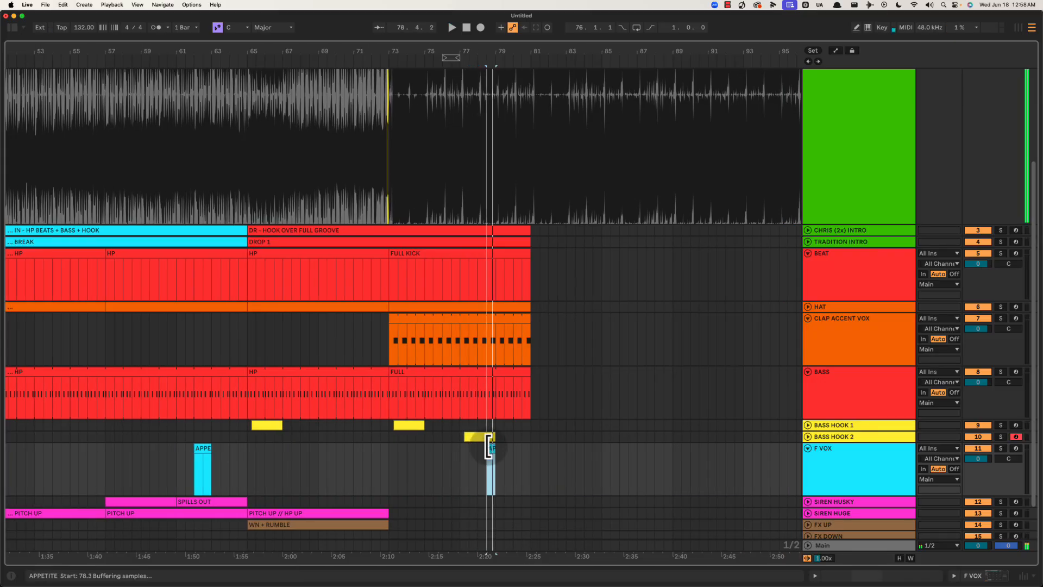
Audition the original APPETITE clip in bar 62, trim half a bar off its start, and replay the copy from 78.3.1.
{"action": "left_click", "coordinate": [203, 459]}
{"action": "key", "text": "space"}
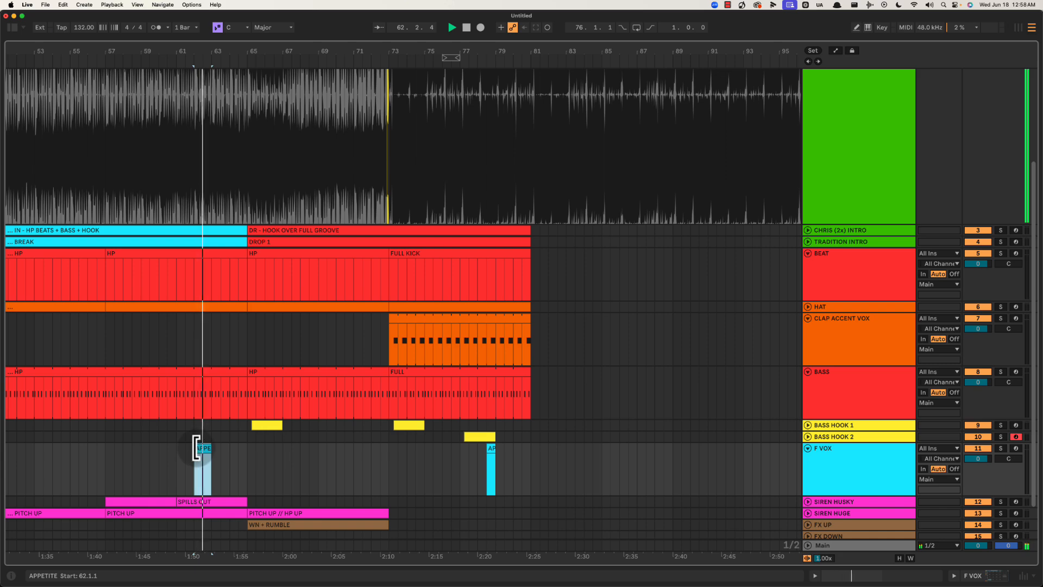
{"action": "key", "text": "space"}
{"action": "left_click_drag", "start_coordinate": [196, 447], "coordinate": [203, 448]}
{"action": "left_click", "coordinate": [491, 448]}
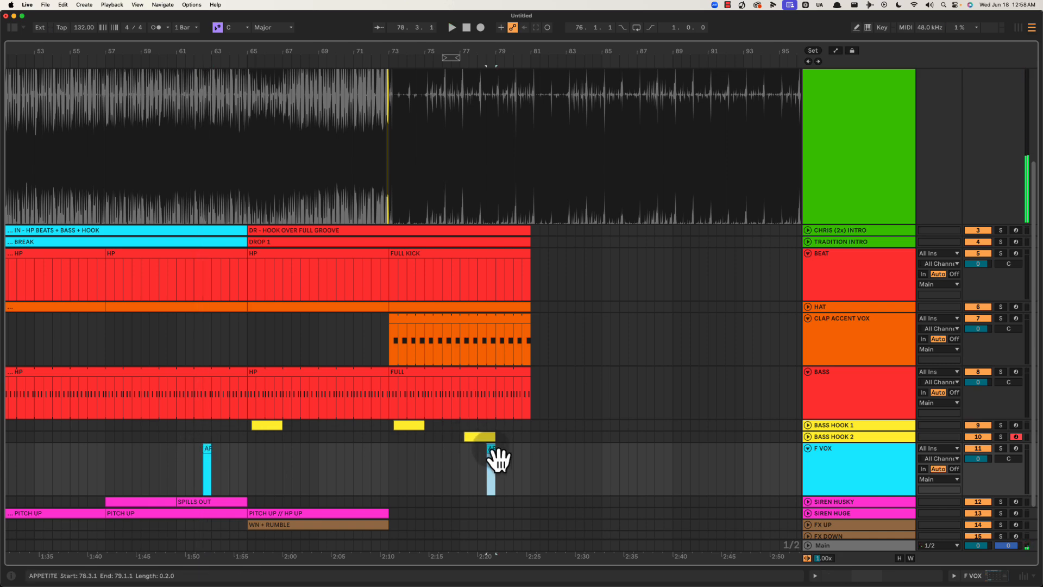
{"action": "key", "text": "space"}
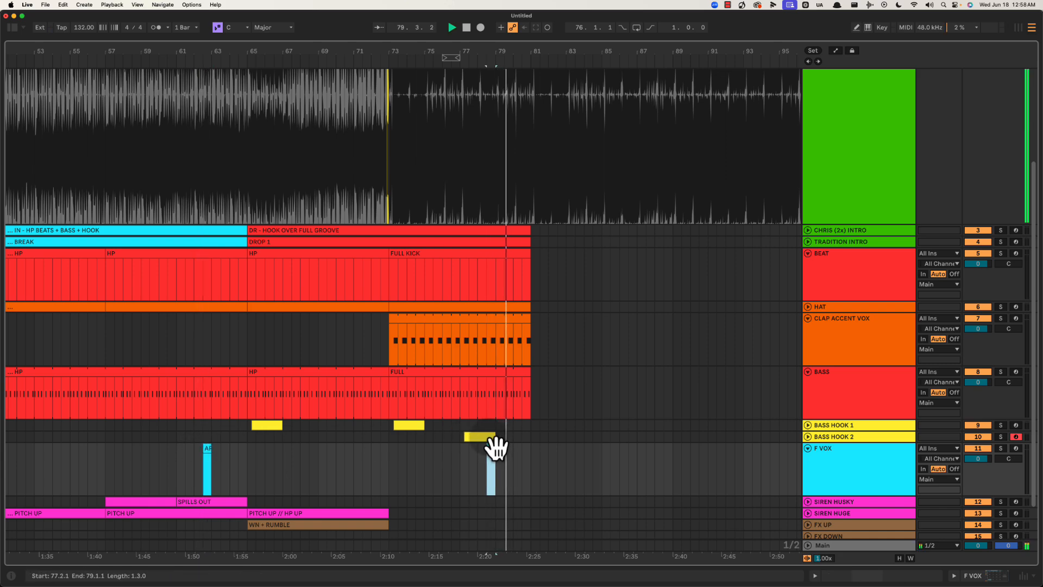
Unfold BASS HOOK 2, play its clip from 77.2.1, and extend the clip's end to 79.3.1.
{"action": "left_click", "coordinate": [480, 439]}
{"action": "key", "text": "space"}
{"action": "left_click_drag", "start_coordinate": [504, 50], "coordinate": [505, 73]}
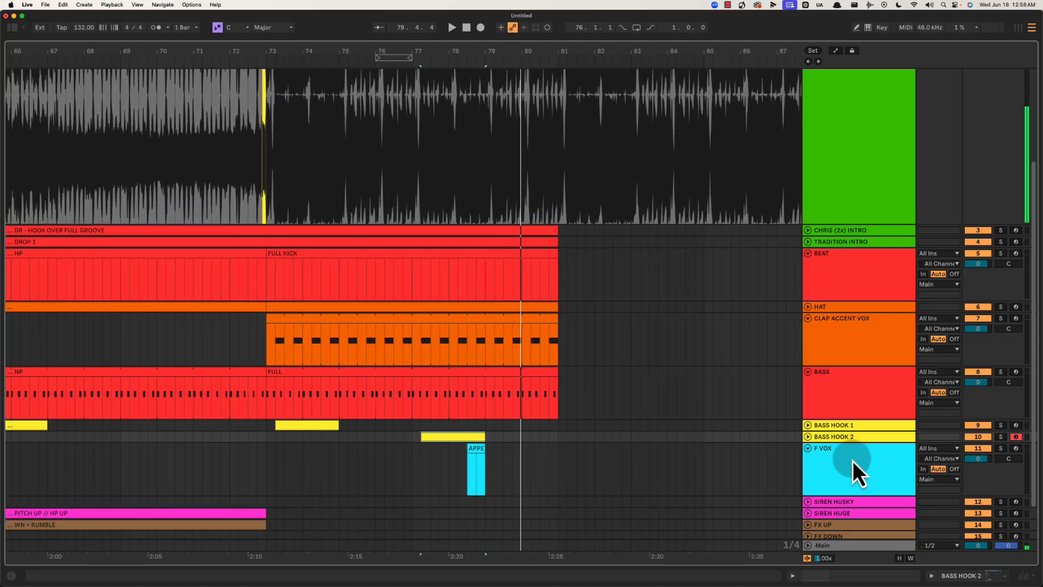
{"action": "left_click", "coordinate": [808, 437]}
{"action": "key", "text": "space"}
{"action": "scroll", "coordinate": [463, 445], "scroll_direction": "down", "scroll_amount": 3}
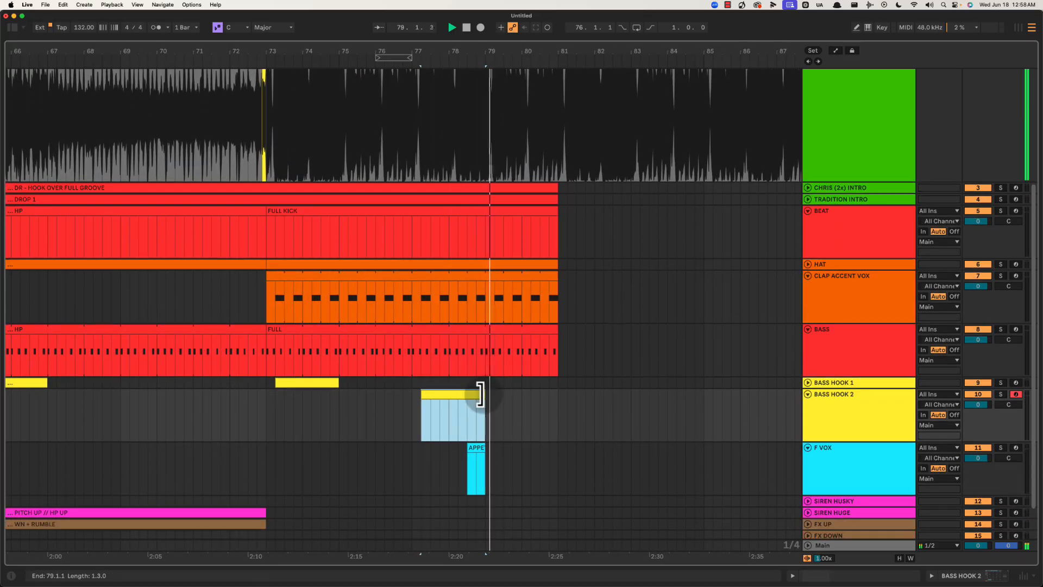
{"action": "left_click_drag", "start_coordinate": [480, 394], "coordinate": [502, 394]}
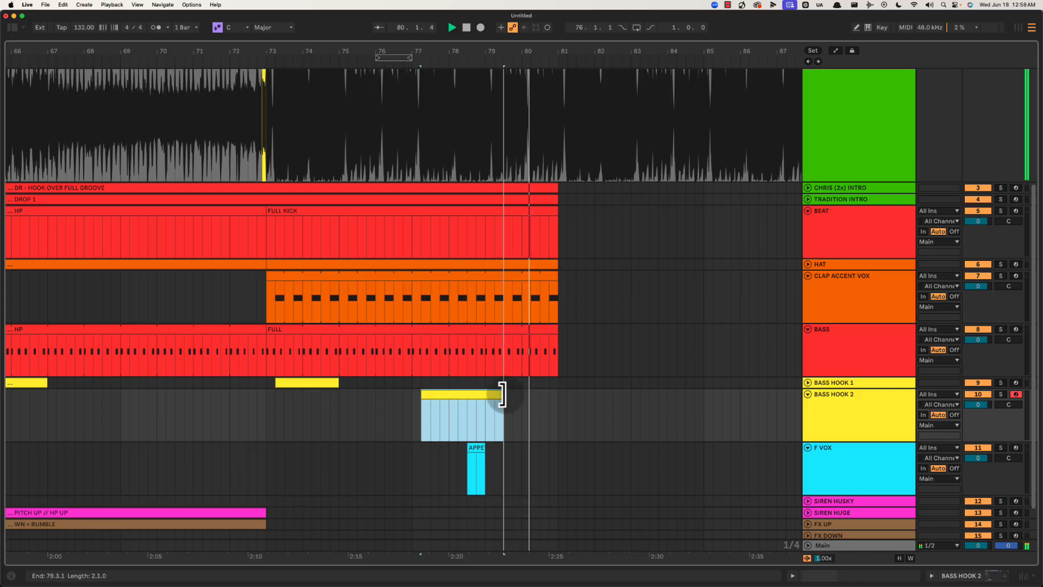
{"action": "key", "text": "space"}
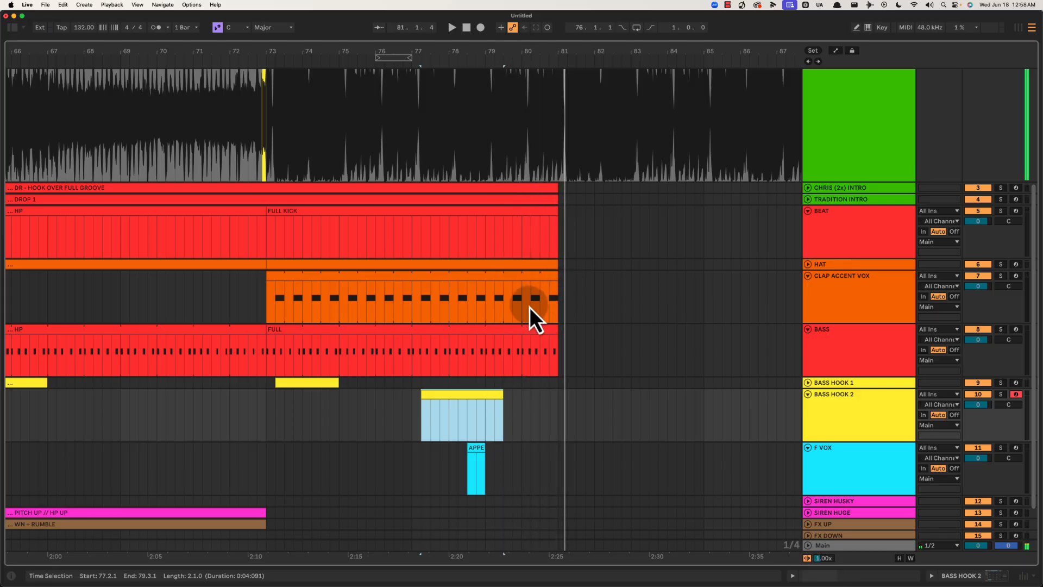
Fold CLAP ACCENT VOX, add a MIDI track named CLAP FILL below it, and color that track orange.
{"action": "left_click", "coordinate": [526, 305]}
{"action": "left_click", "coordinate": [806, 283]}
{"action": "key", "text": "u"}
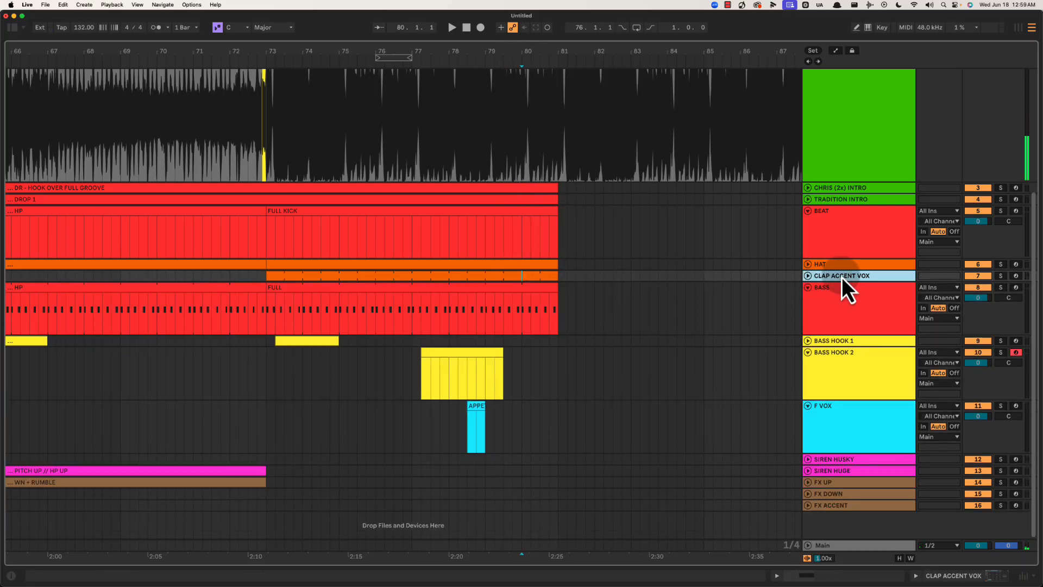
{"action": "key", "text": "shift+super+t"}
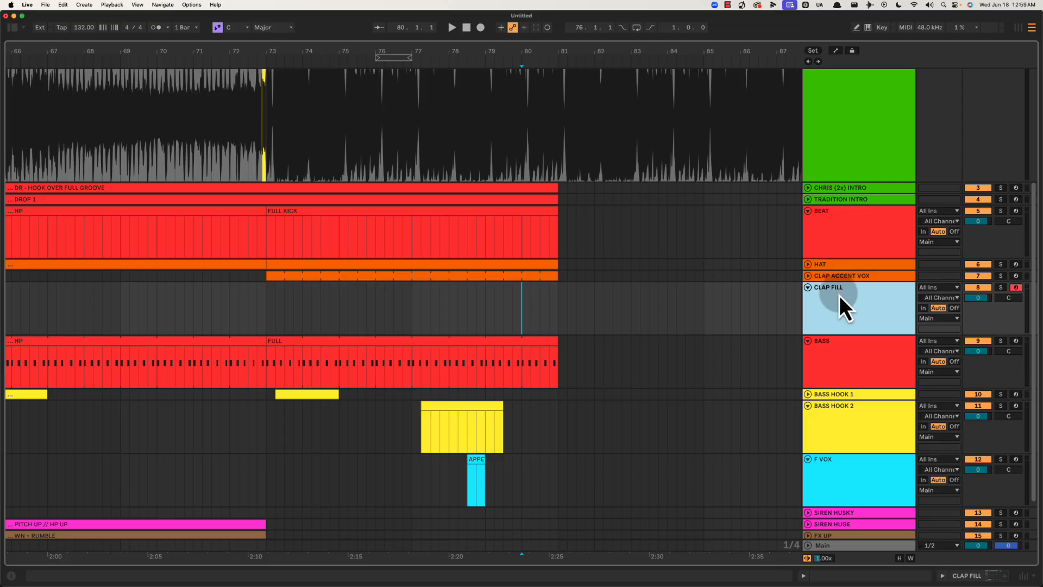
{"action": "right_click", "coordinate": [839, 296]}
{"action": "left_click", "coordinate": [860, 504]}
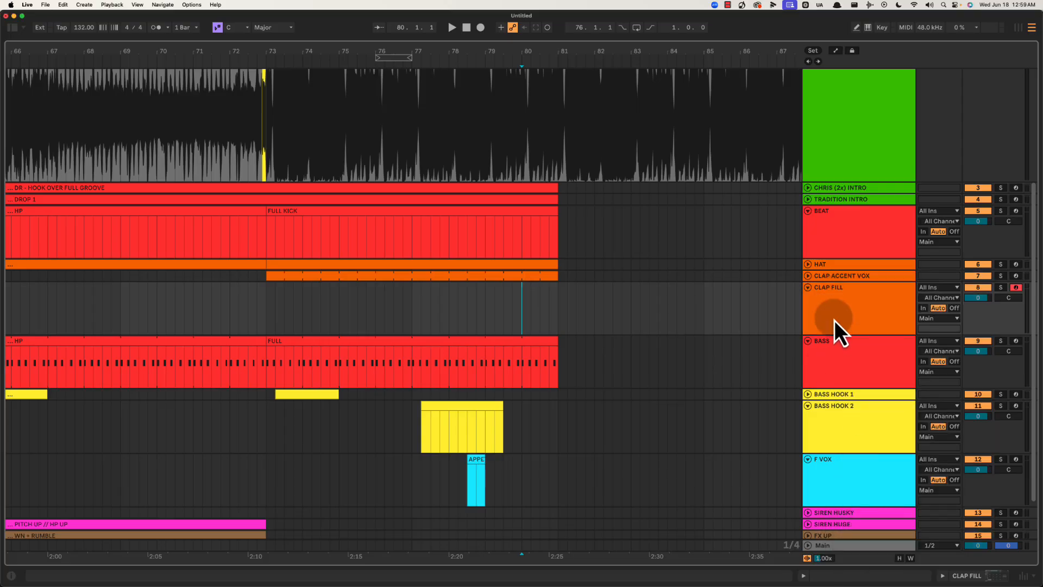
Listen through bar 80 and create an empty MIDI clip on CLAP FILL from 80.3.1 to 81.1.1.
{"action": "left_click_drag", "start_coordinate": [521, 302], "coordinate": [559, 296]}
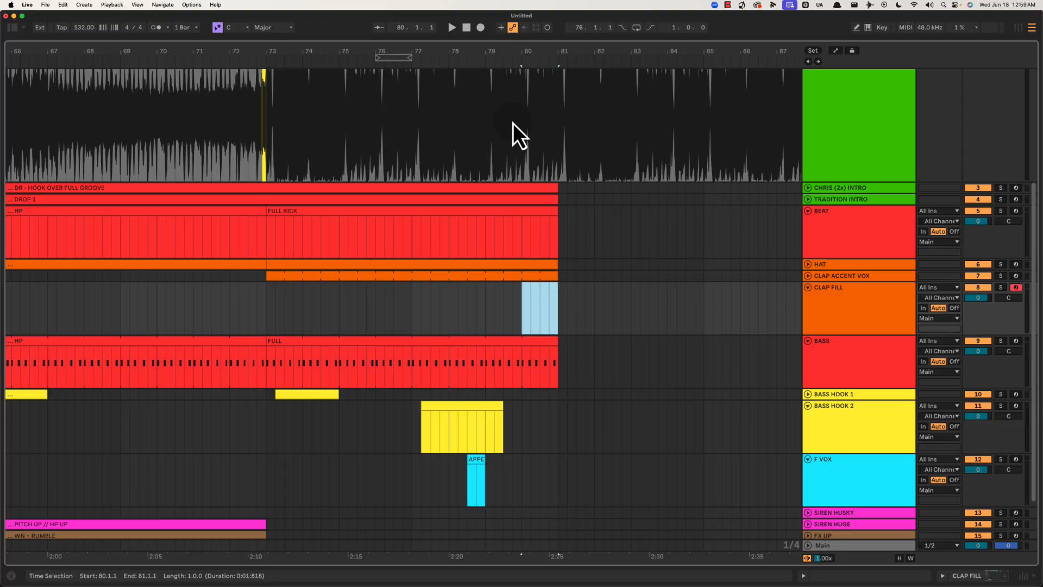
{"action": "scroll", "coordinate": [531, 51], "scroll_direction": "left", "scroll_amount": 1}
{"action": "key", "text": "space"}
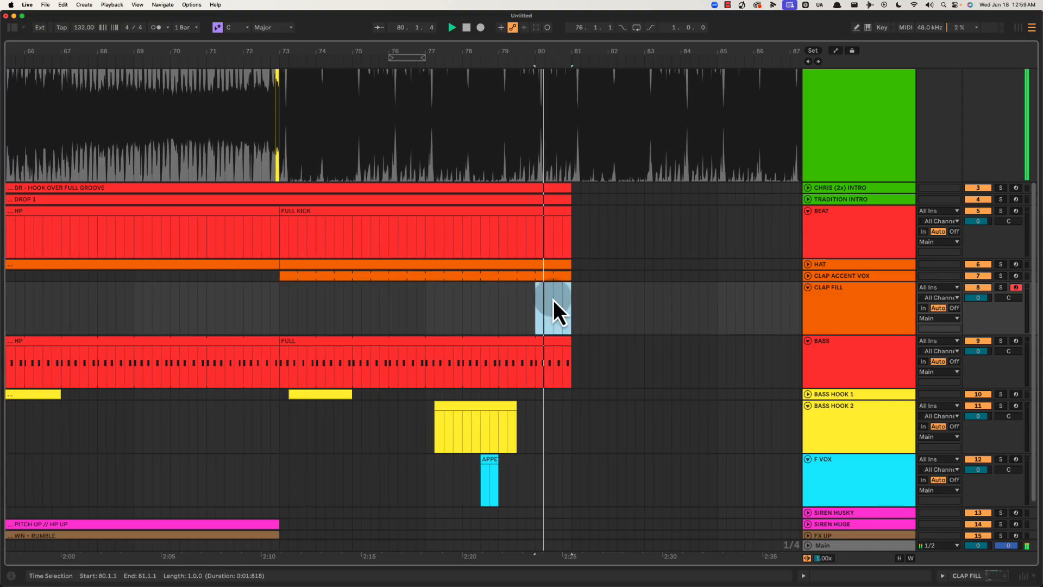
{"action": "left_click_drag", "start_coordinate": [554, 301], "coordinate": [567, 299]}
{"action": "key", "text": "space"}
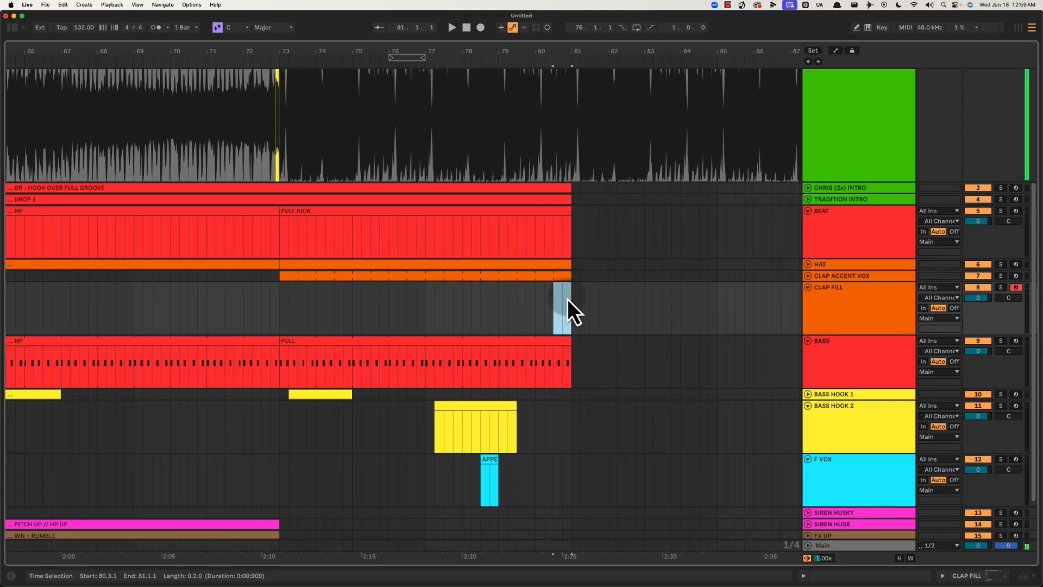
{"action": "key", "text": "super+shift+m"}
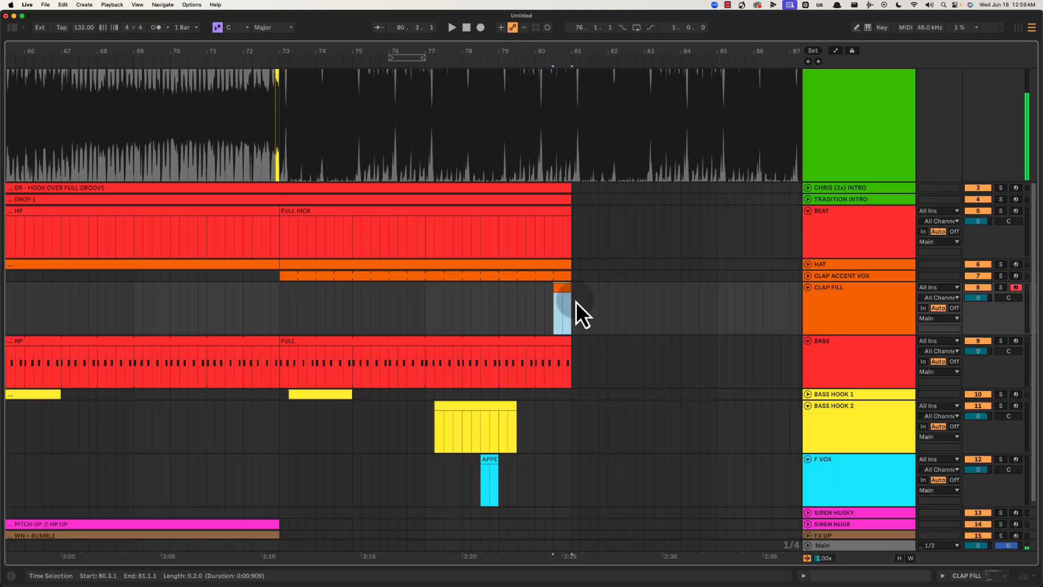
Play from 80.2.1 and add a sixteenth-length C3 note with velocity 127 at 1.1.3 in the CLAP FILL clip.
{"action": "left_click", "coordinate": [543, 294]}
{"action": "key", "text": "space"}
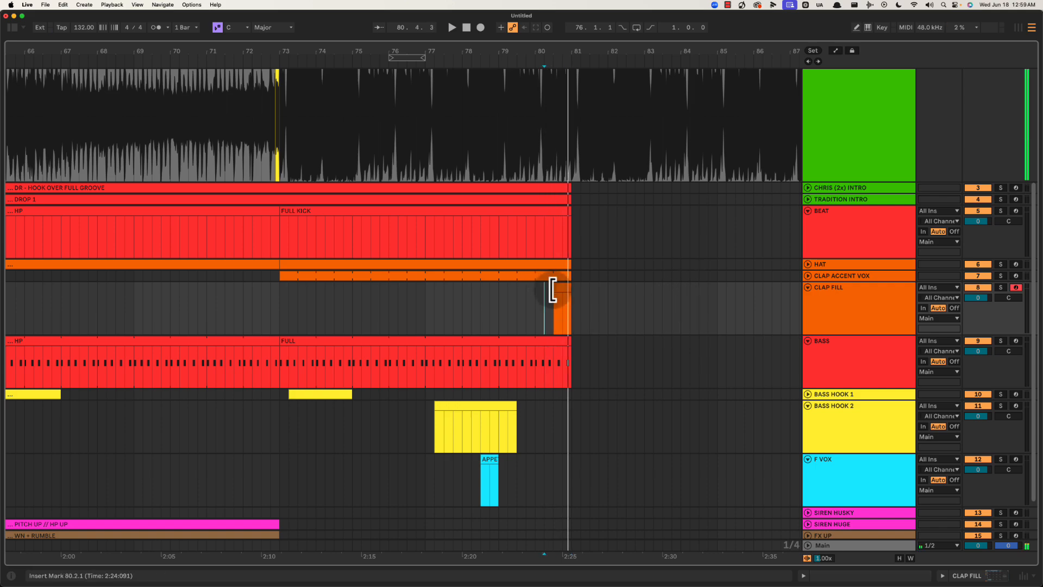
{"action": "double_click", "coordinate": [555, 293]}
{"action": "double_click", "coordinate": [481, 455]}
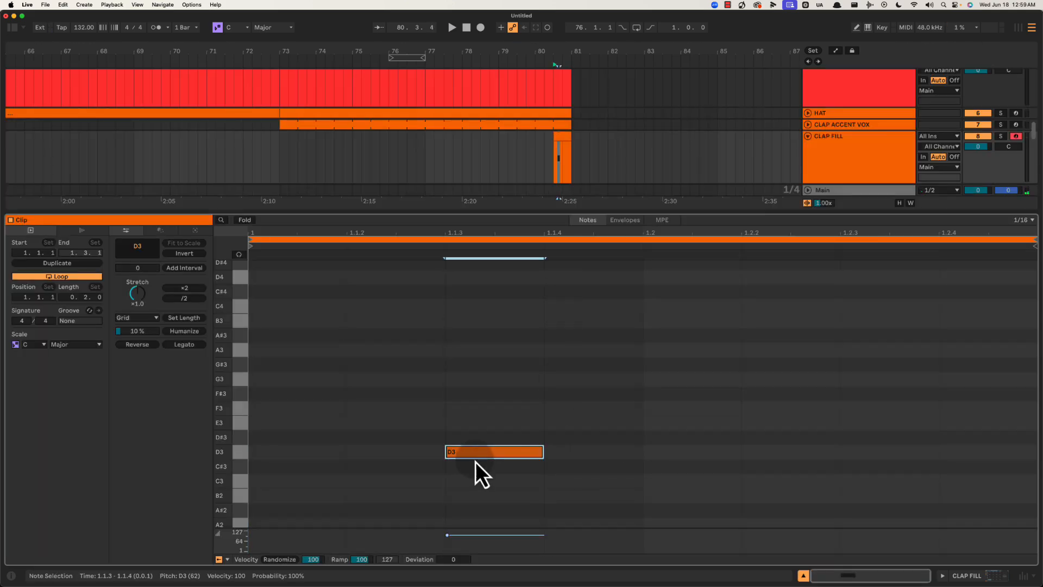
{"action": "left_click_drag", "start_coordinate": [475, 462], "coordinate": [494, 448]}
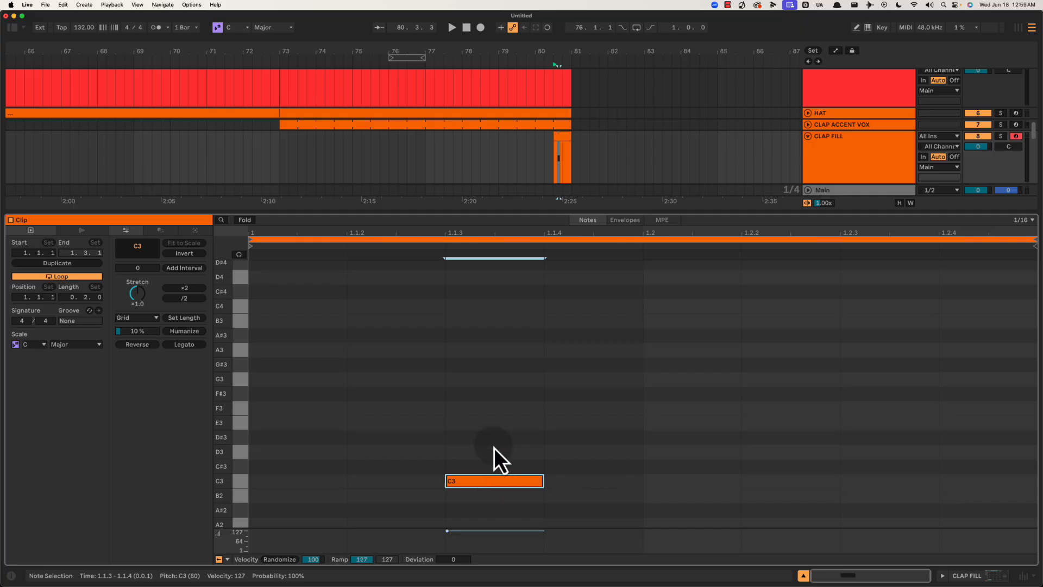
{"action": "key", "text": "shift+Tab"}
Play from 80.1.1 to compare the CLAP FILL note's timing with the reference waveform.
{"action": "left_click_drag", "start_coordinate": [563, 54], "coordinate": [563, 82]}
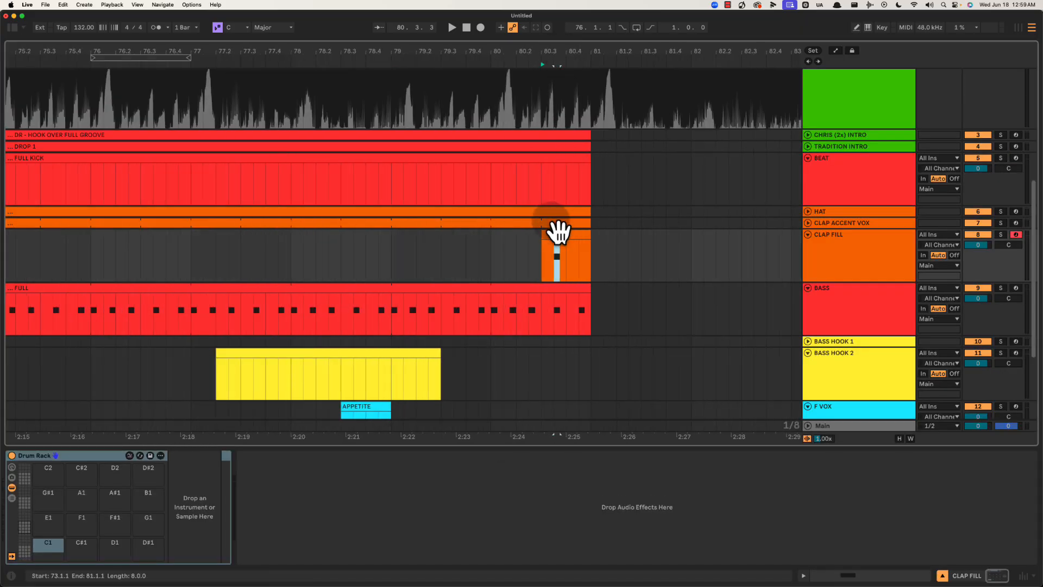
{"action": "left_click", "coordinate": [554, 234]}
{"action": "key", "text": "space"}
{"action": "left_click", "coordinate": [570, 261]}
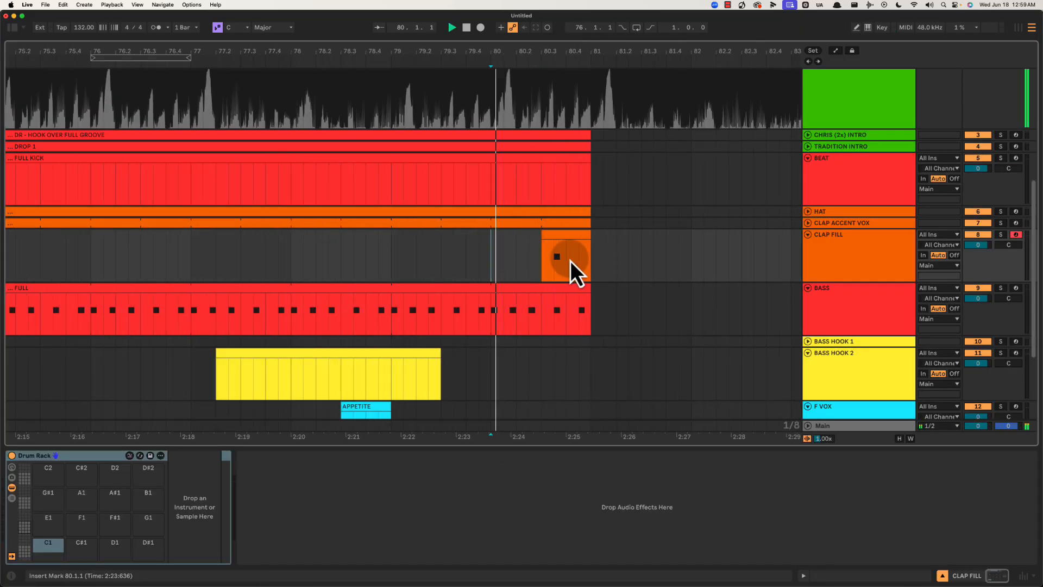
{"action": "left_click_drag", "start_coordinate": [542, 262], "coordinate": [566, 264]}
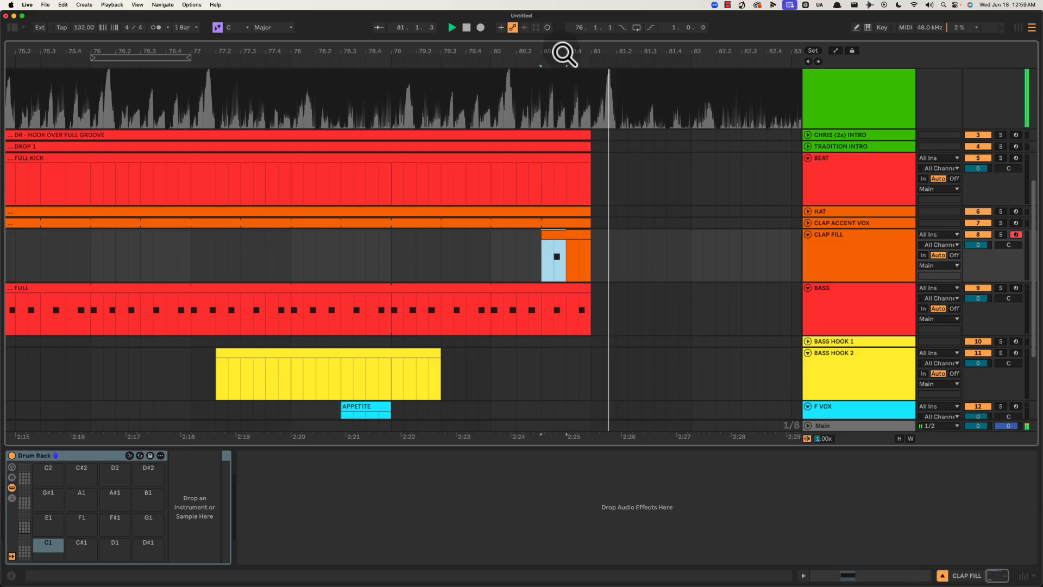
{"action": "mouse_move", "coordinate": [563, 51]}
{"action": "left_mouse_down"}
{"action": "mouse_move", "coordinate": [563, 33]}
{"action": "mouse_move", "coordinate": [559, 65]}
{"action": "left_mouse_up"}
Hide the device view, play the section from 77.1.1, and replay the CLAP FILL clip from 80.3.1.
{"action": "left_click", "coordinate": [531, 256]}
{"action": "left_click", "coordinate": [480, 256]}
{"action": "key", "text": "super+alt+l"}
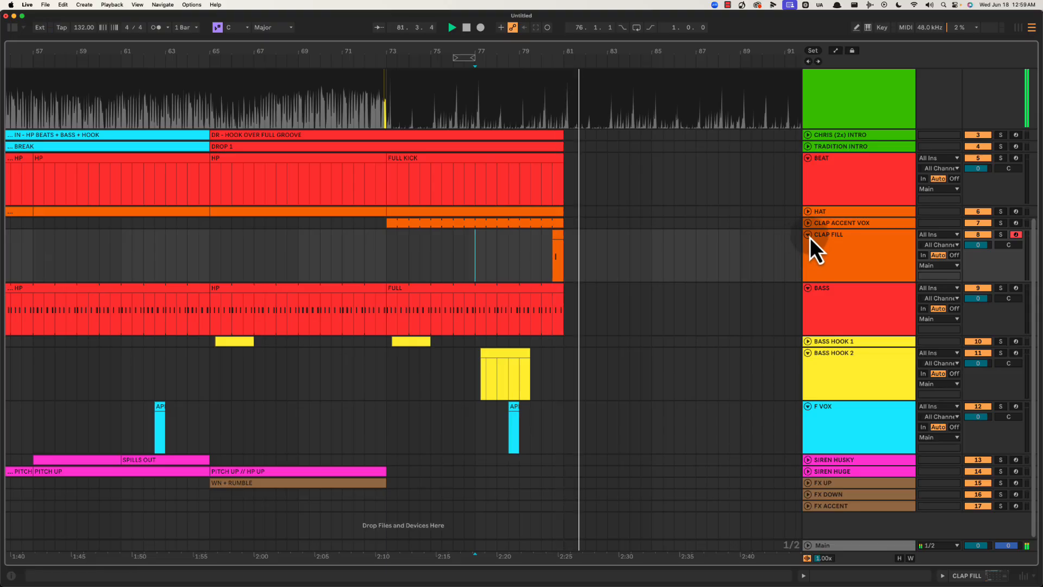
{"action": "left_click", "coordinate": [559, 243]}
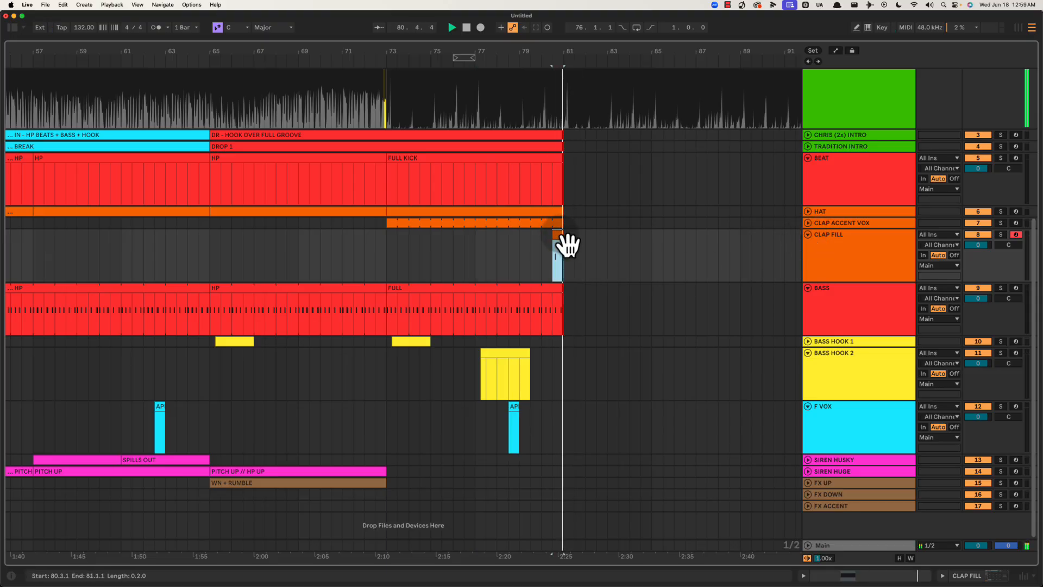
Fold the CLAP FILL, F VOX and BASS HOOK 2 tracks and place the insert marker at 81.1.1.
{"action": "left_click", "coordinate": [807, 234]}
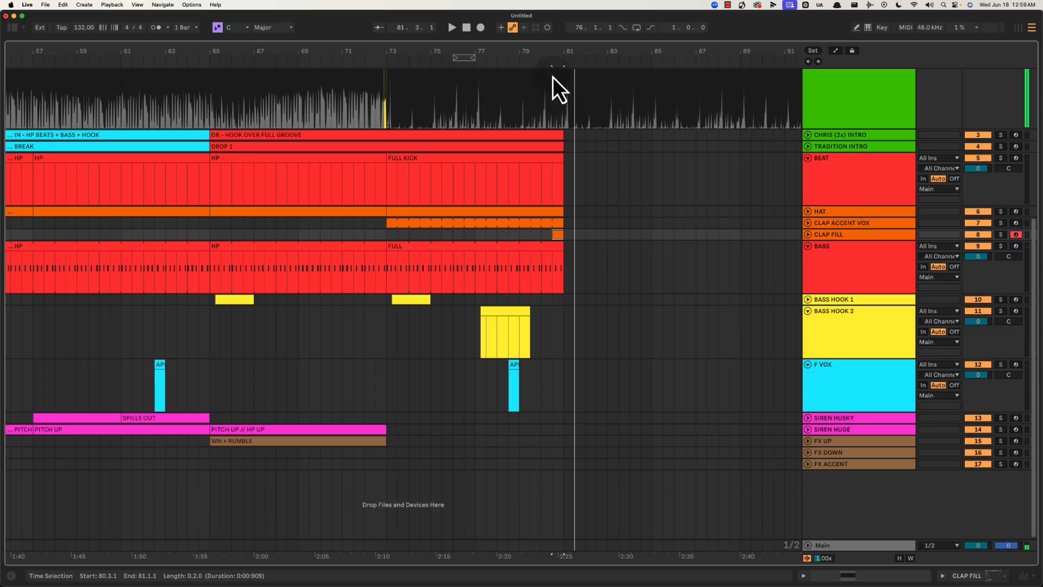
{"action": "left_click_drag", "start_coordinate": [572, 54], "coordinate": [538, 50]}
{"action": "left_click", "coordinate": [534, 235]}
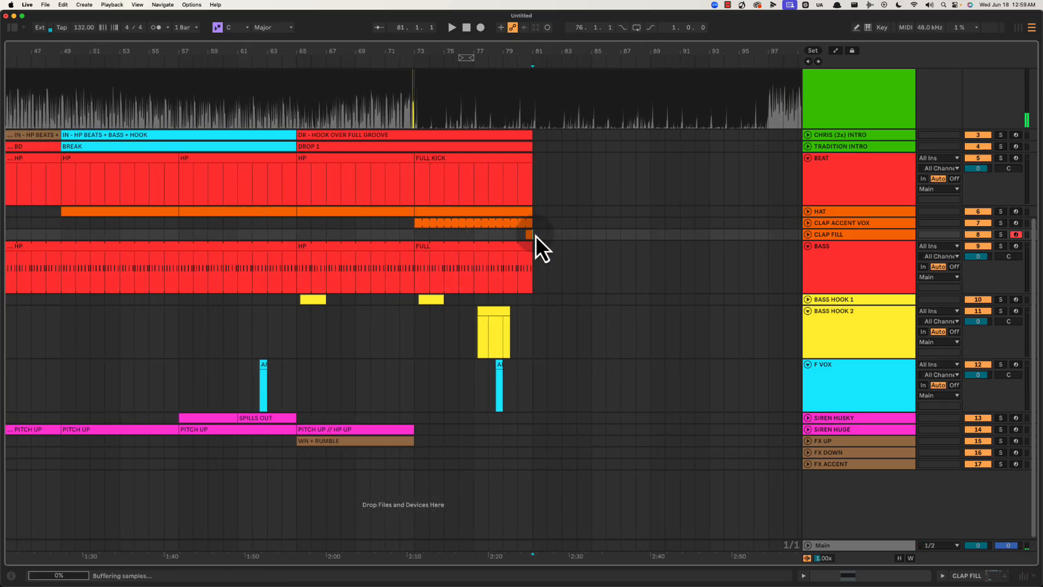
{"action": "left_click", "coordinate": [807, 365]}
{"action": "left_click", "coordinate": [809, 311]}
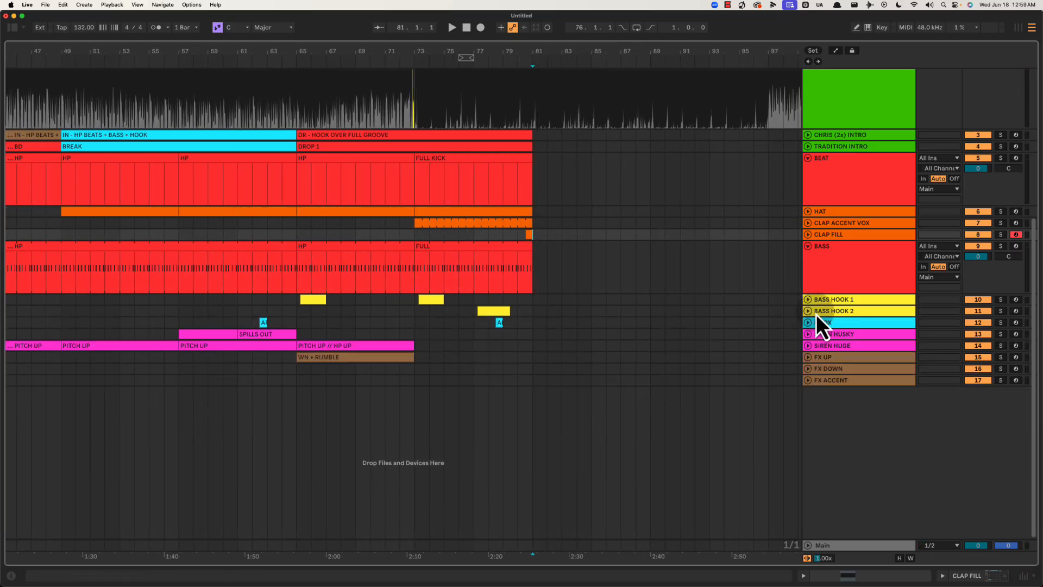
Add a new MIDI track below F VOX and fold the BEAT and BASS tracks.
{"action": "key", "text": "super+shift+t"}
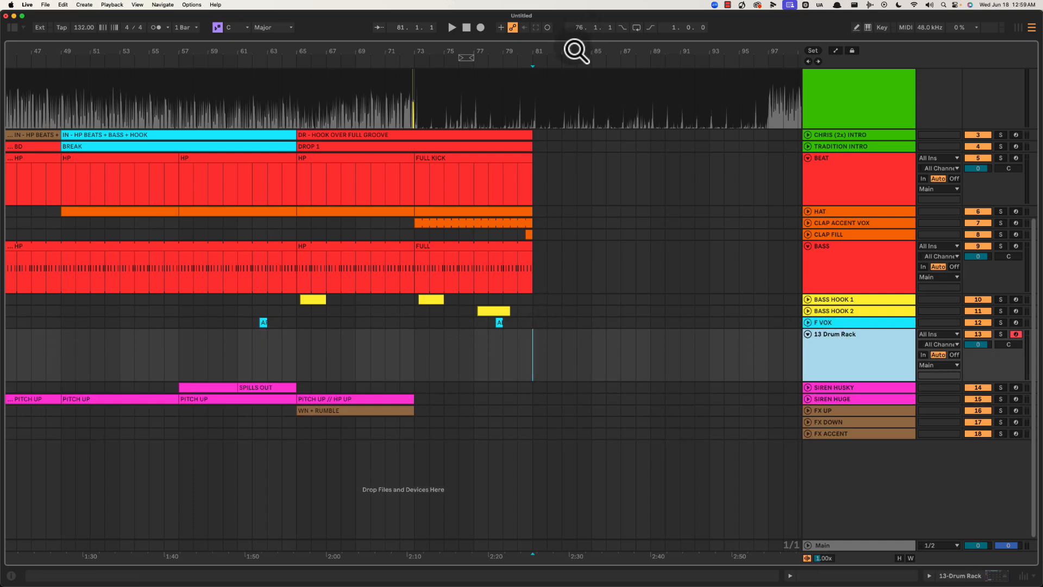
{"action": "left_click_drag", "start_coordinate": [576, 52], "coordinate": [528, 47]}
{"action": "left_click", "coordinate": [806, 160]}
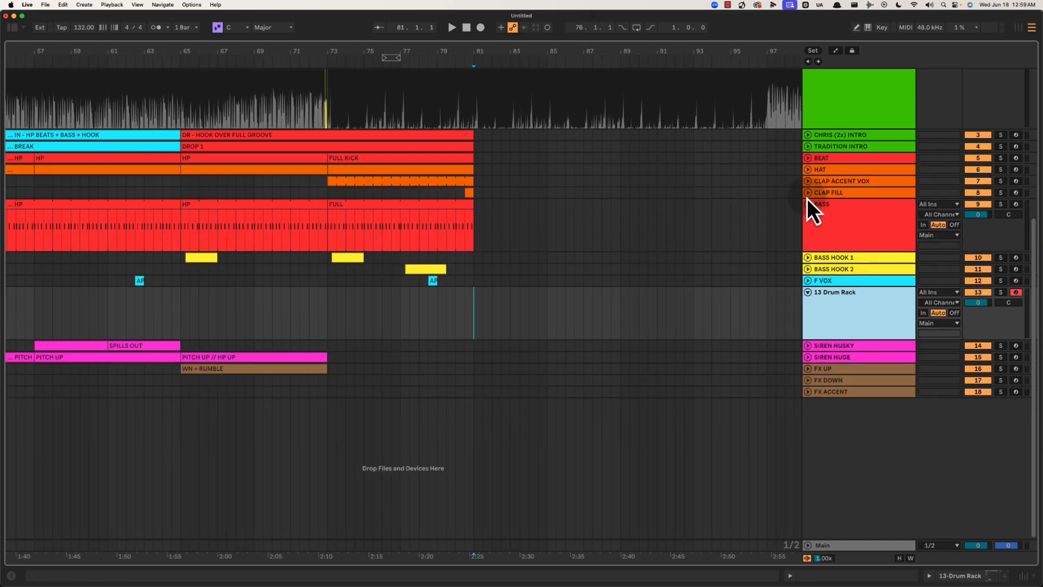
{"action": "left_click", "coordinate": [807, 204]}
Duplicate the BEAT track's last FULL KICK clip into bars 81 to 89 and play from 81.1.1.
{"action": "left_click", "coordinate": [432, 136]}
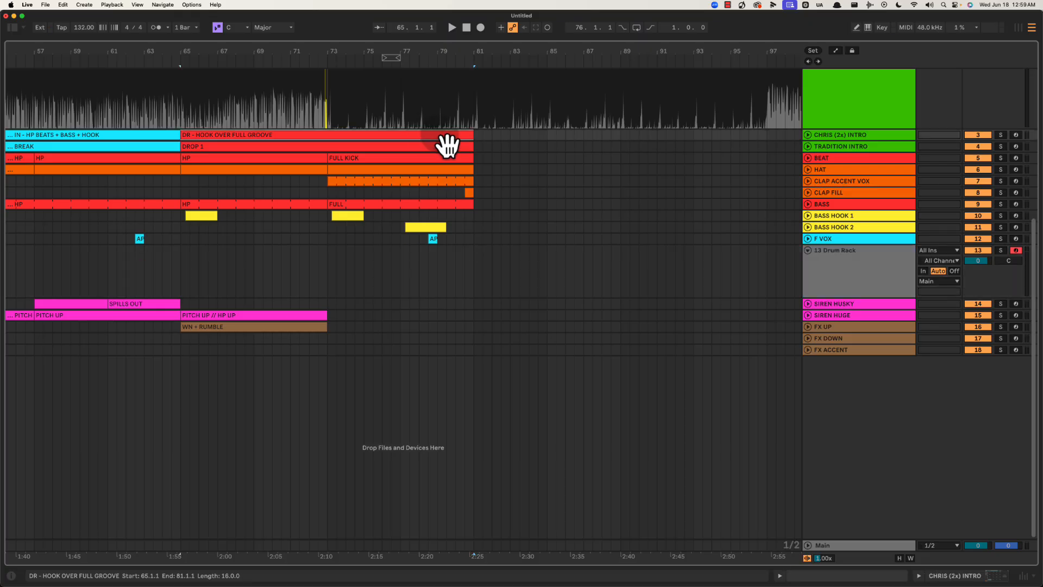
{"action": "left_click", "coordinate": [404, 159]}
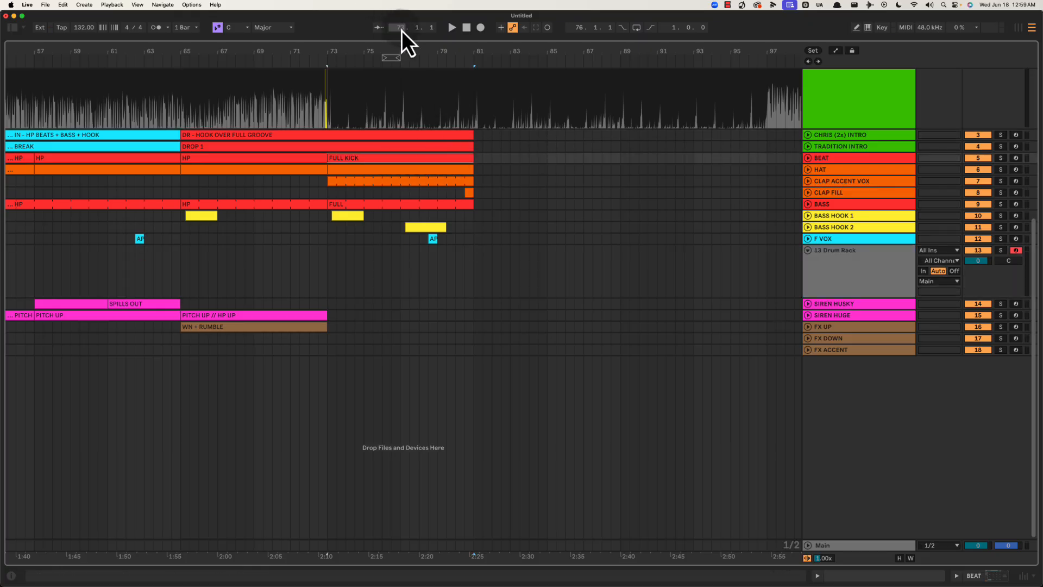
{"action": "scroll", "coordinate": [418, 48], "scroll_direction": "down", "scroll_amount": 2}
{"action": "key", "text": "super+d"}
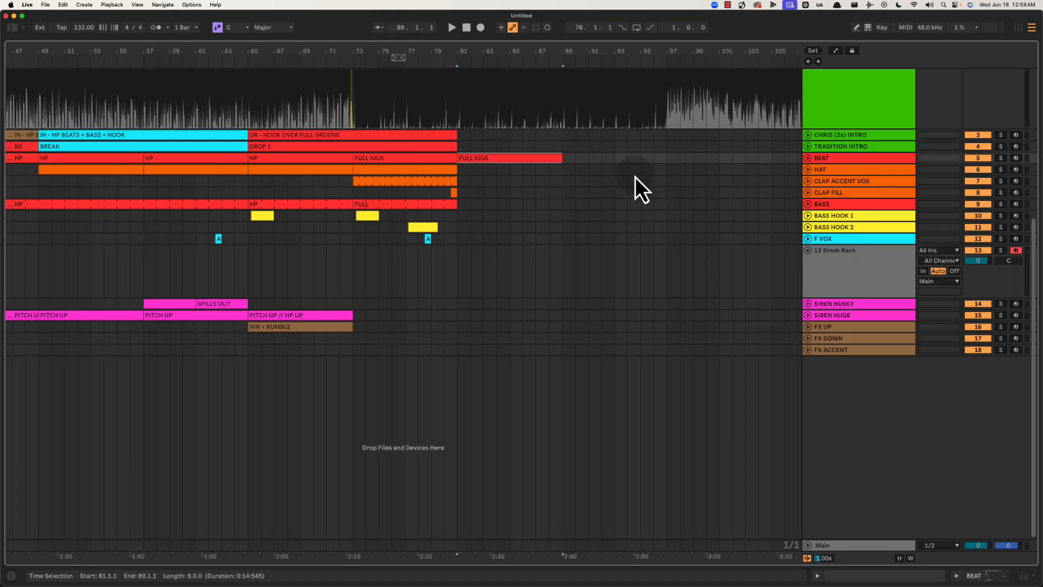
{"action": "key", "text": "space"}
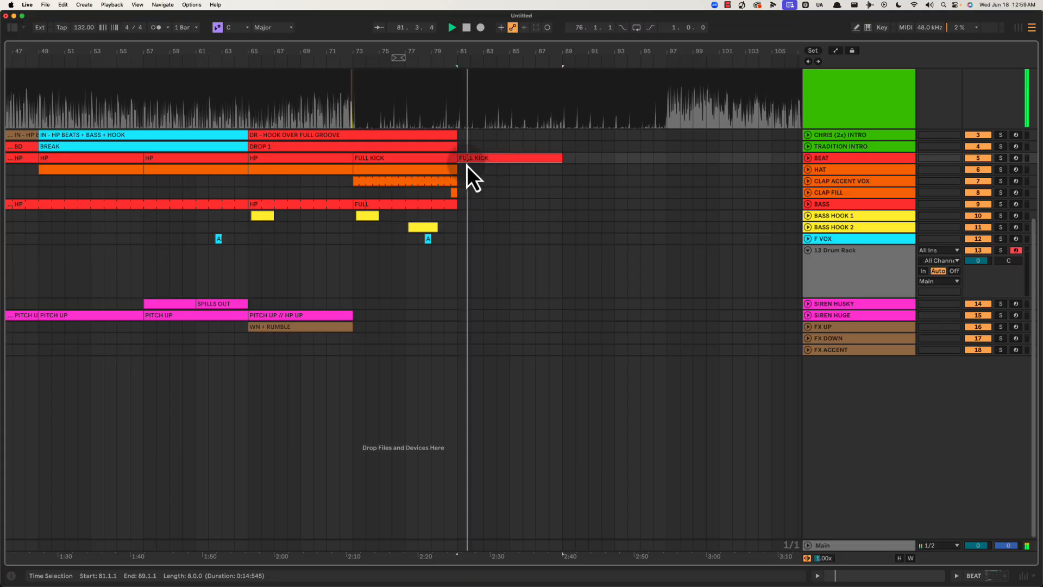
{"action": "key", "text": "space"}
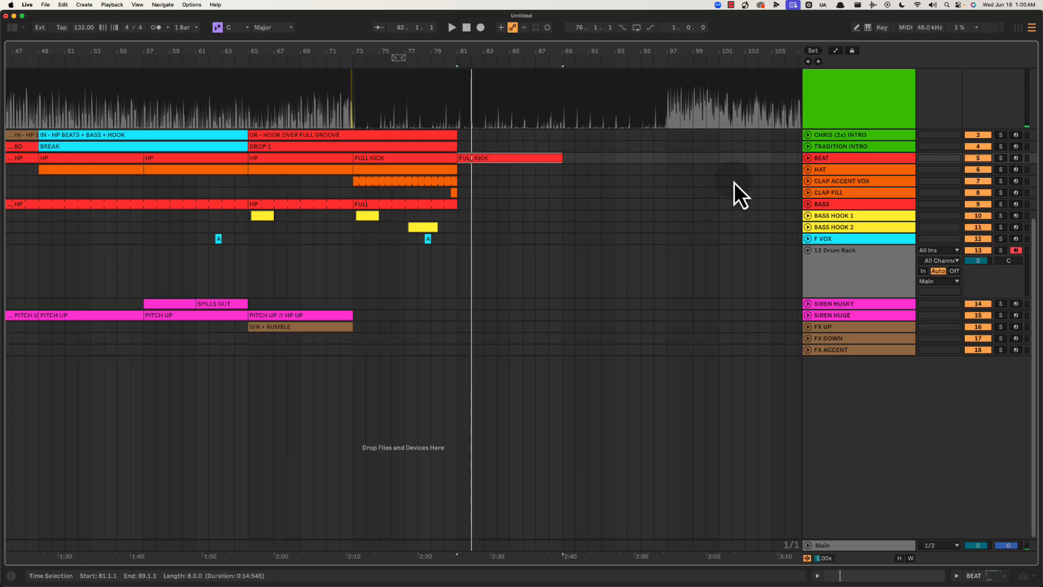
Unfold the HAT track and duplicate its bars 73 to 81 clip into bars 81 to 89 while checking playback from 81.1.1.
{"action": "left_click", "coordinate": [808, 170]}
{"action": "key", "text": "space"}
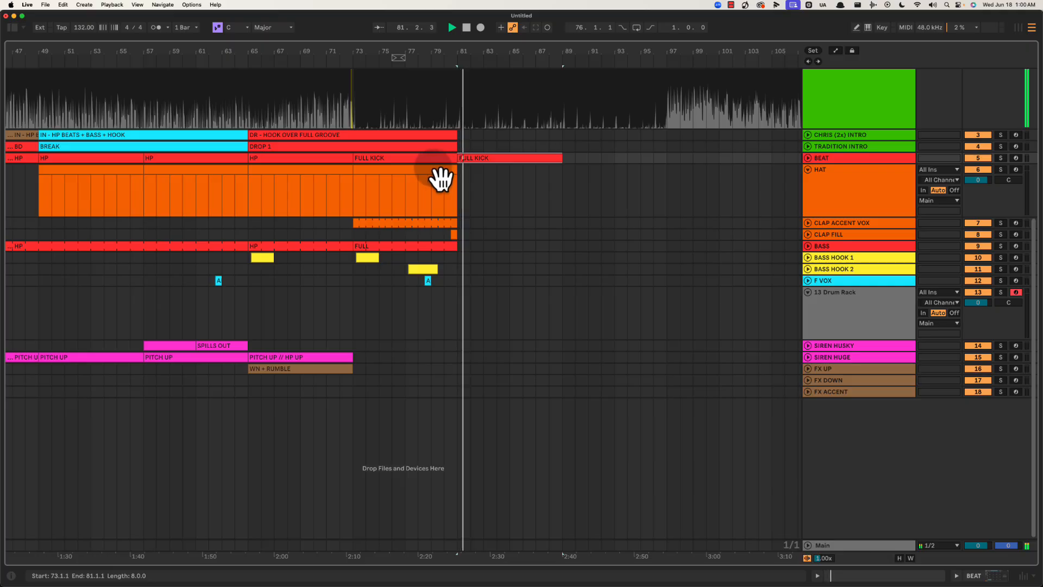
{"action": "left_click", "coordinate": [438, 175]}
{"action": "key", "text": "super+d"}
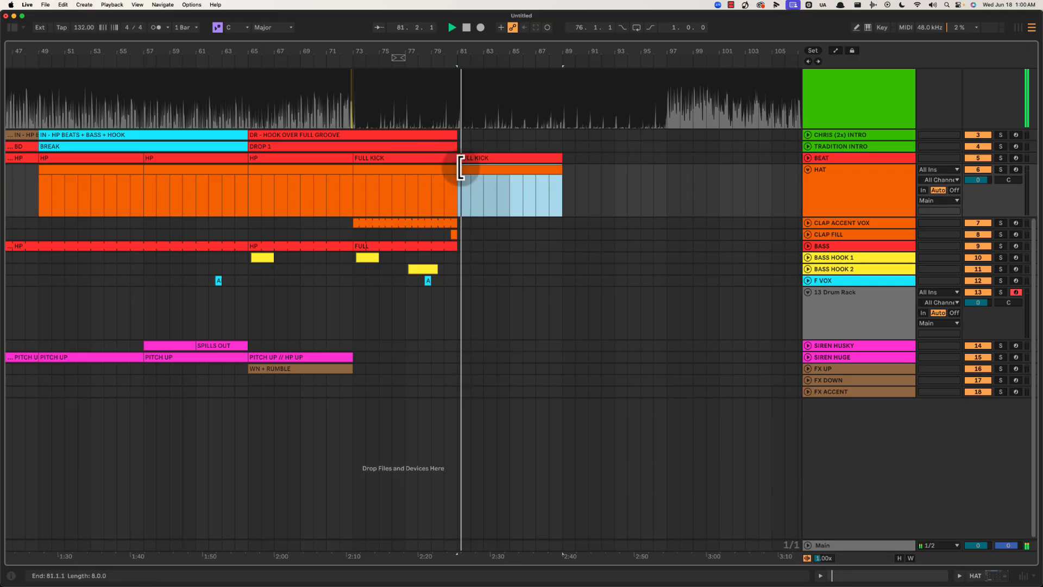
{"action": "key", "text": "space"}
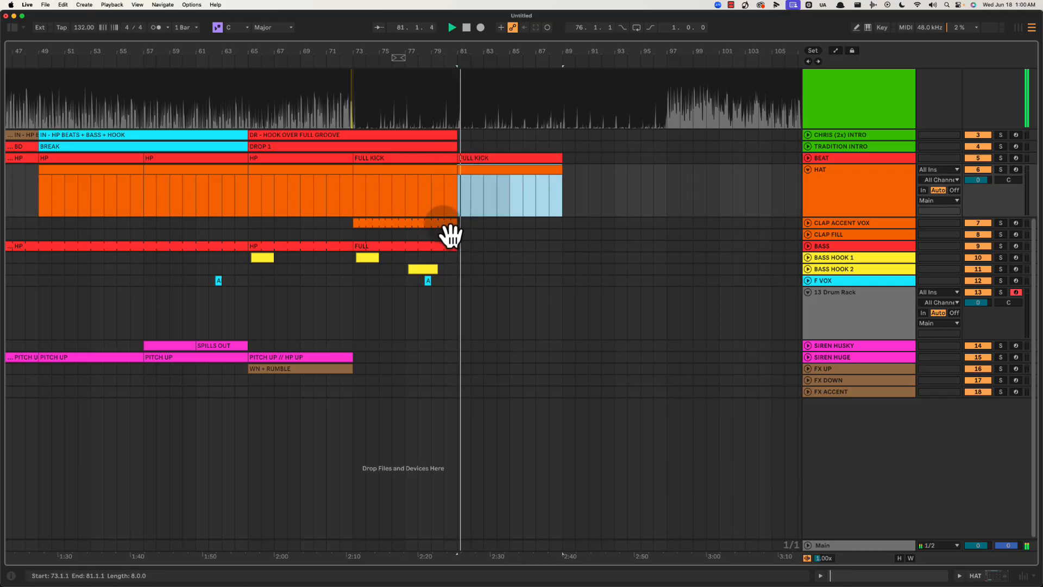
Duplicate the CLAP ACCENT VOX clip into bars 81 to 89 and replay the start of that section.
{"action": "left_click", "coordinate": [450, 223]}
{"action": "key", "text": "super+d"}
{"action": "key", "text": "space"}
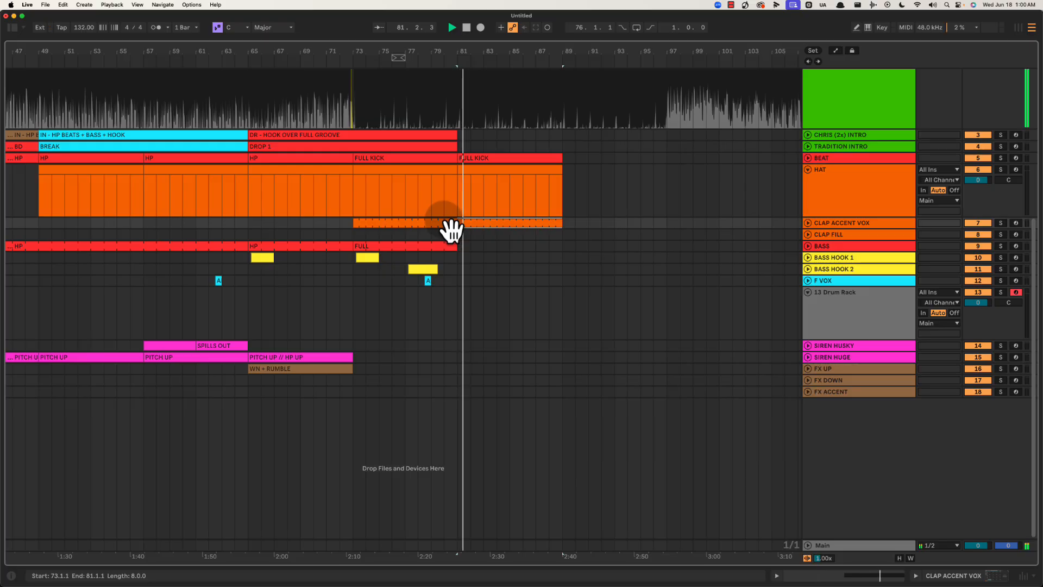
{"action": "key", "text": "space"}
Duplicate the bars 73 to 81 passages of BASS HOOK 1 and BASS HOOK 2 into bars 81 to 89.
{"action": "left_click_drag", "start_coordinate": [350, 260], "coordinate": [459, 262]}
{"action": "key", "text": "super+d"}
{"action": "left_click", "coordinate": [372, 263]}
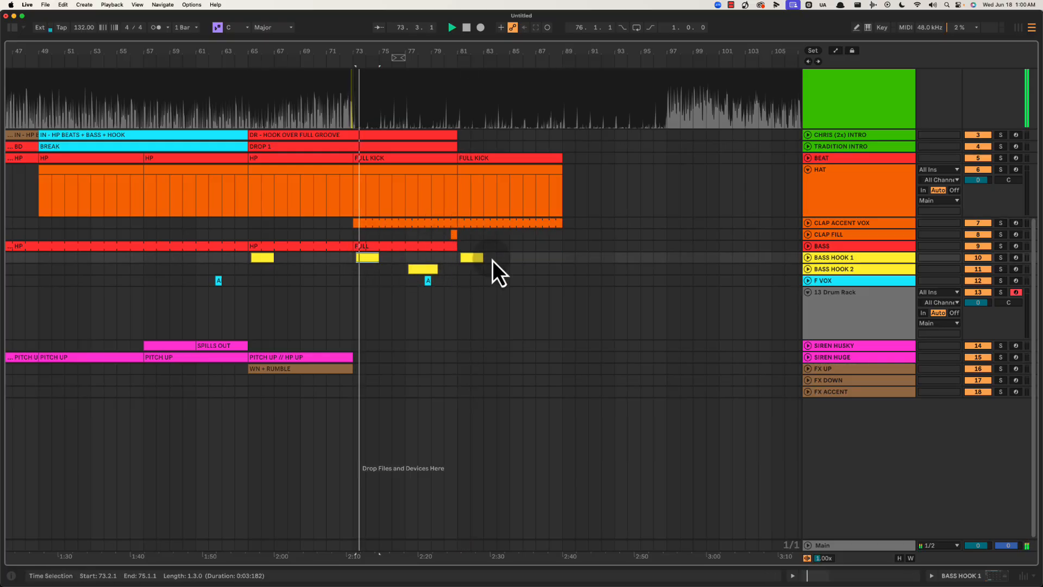
{"action": "left_click", "coordinate": [475, 258]}
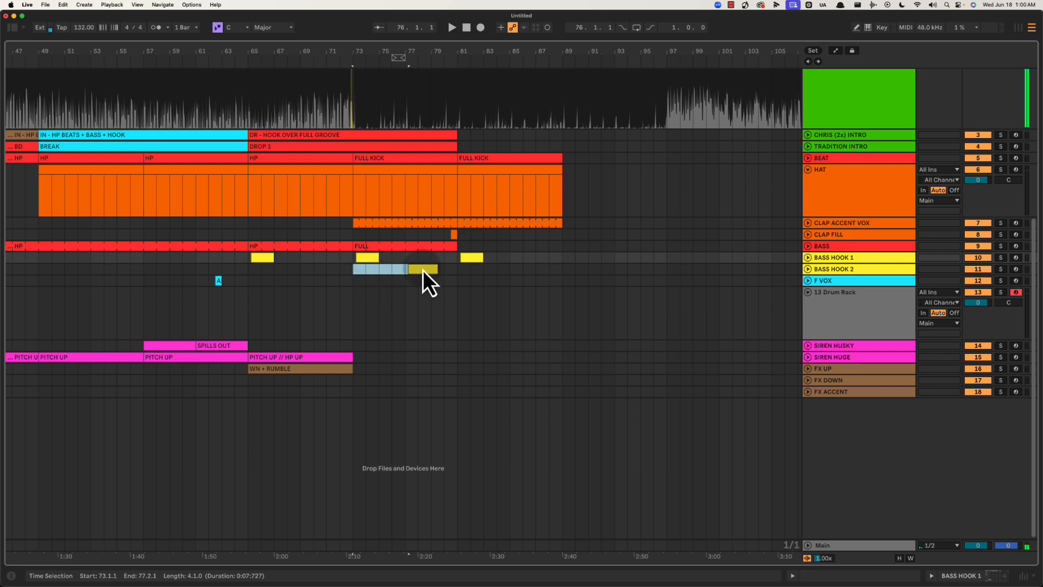
{"action": "key", "text": "super+d"}
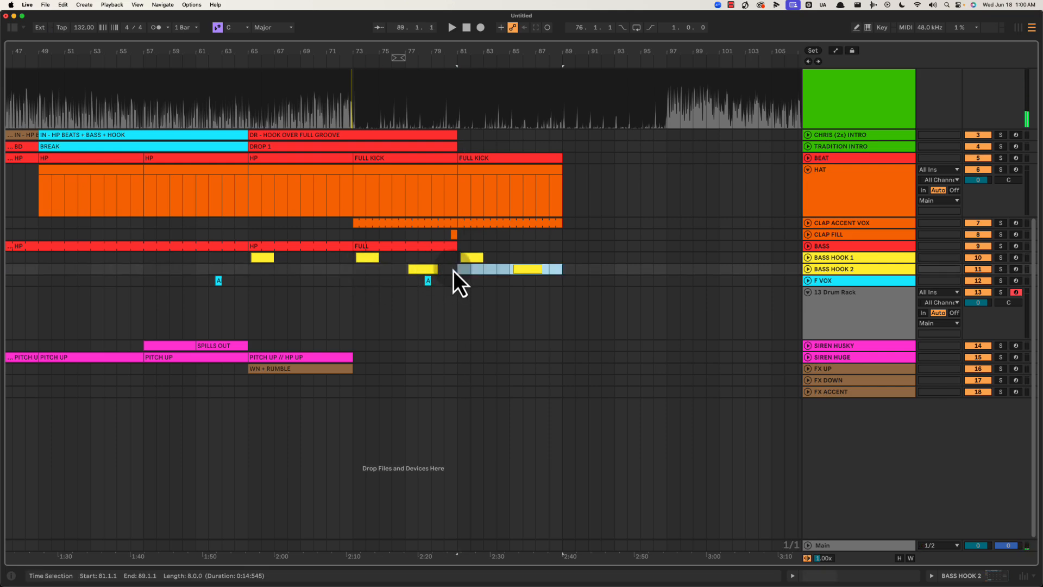
Compare the placement of the BASS HOOK 1 and BASS HOOK 2 clips between bars 73 and 89.
{"action": "left_click_drag", "start_coordinate": [455, 259], "coordinate": [497, 257]}
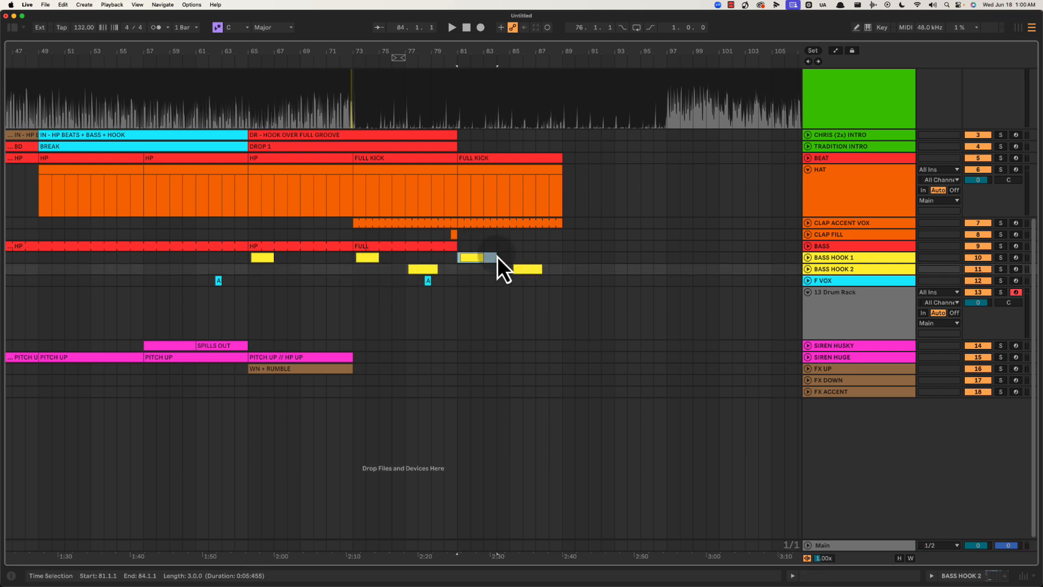
{"action": "scroll", "coordinate": [498, 258], "scroll_direction": "right", "scroll_amount": 4}
{"action": "left_click", "coordinate": [411, 246]}
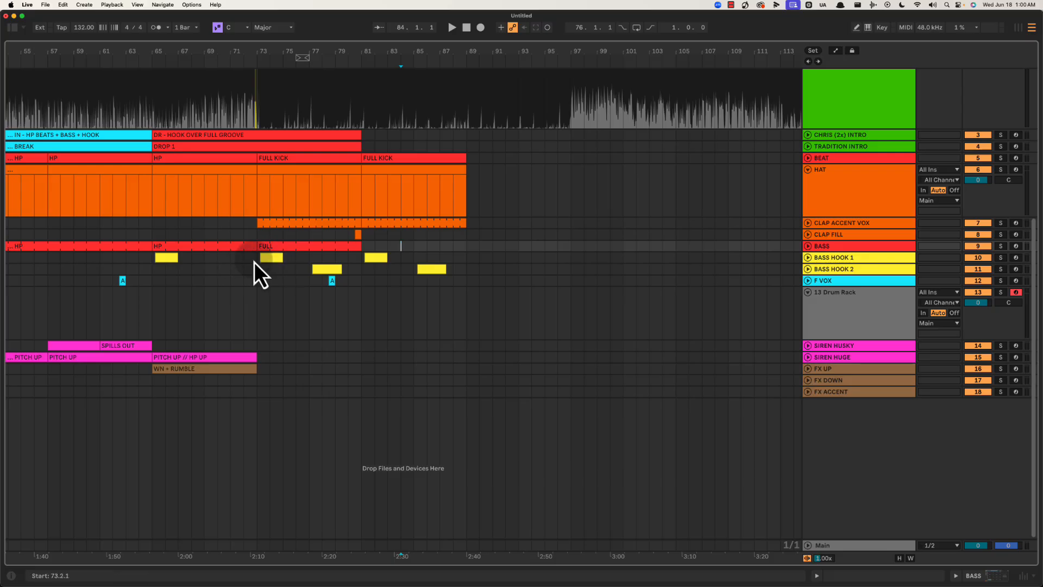
{"action": "left_click_drag", "start_coordinate": [254, 262], "coordinate": [353, 291]}
{"action": "scroll", "coordinate": [357, 294], "scroll_direction": "left", "scroll_amount": 6}
{"action": "left_click_drag", "start_coordinate": [439, 266], "coordinate": [530, 280]}
{"action": "left_click", "coordinate": [561, 293]}
{"action": "left_click", "coordinate": [464, 293]}
{"action": "left_click", "coordinate": [445, 254]}
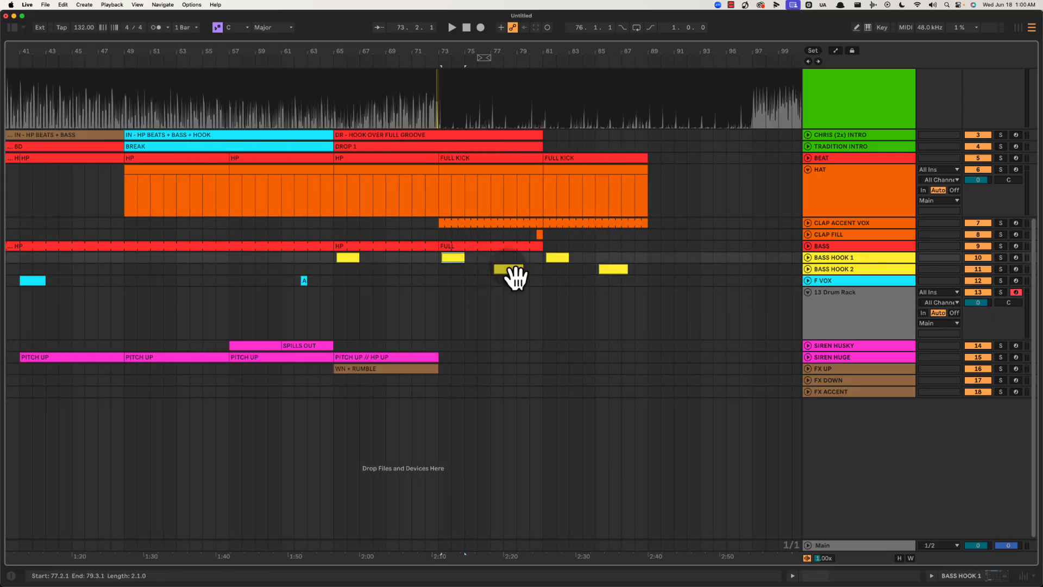
{"action": "left_click", "coordinate": [508, 267]}
{"action": "left_click", "coordinate": [448, 258]}
Highlight BASS HOOK 1 from 73.1.1 to 77.1.1 and BASS HOOK 2 from 77.1.1 to 81.1.1 to examine their alternating phrases.
{"action": "left_click_drag", "start_coordinate": [439, 258], "coordinate": [491, 264]}
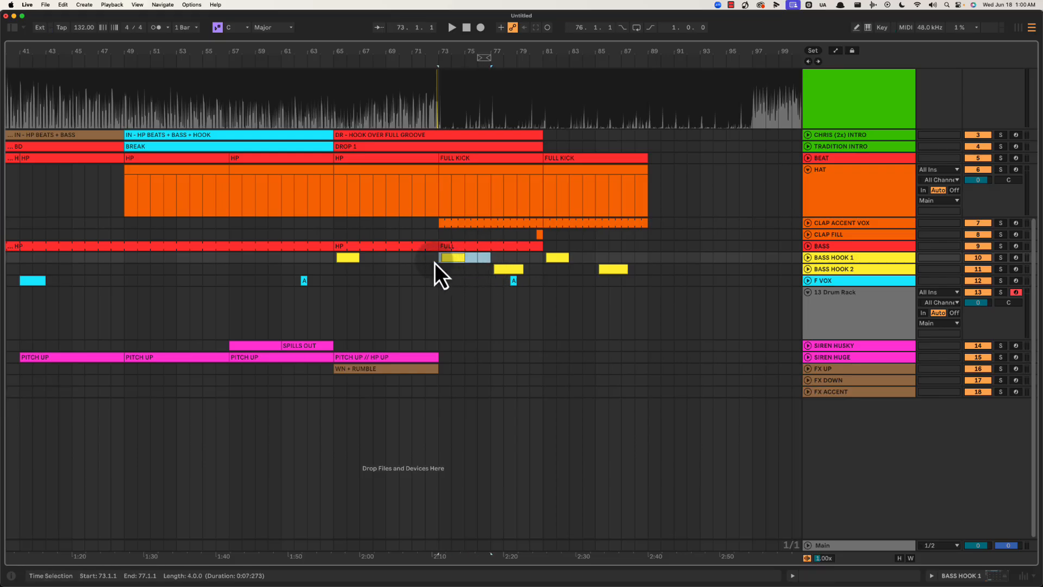
{"action": "left_click", "coordinate": [491, 270]}
{"action": "left_click_drag", "start_coordinate": [490, 272], "coordinate": [555, 275]}
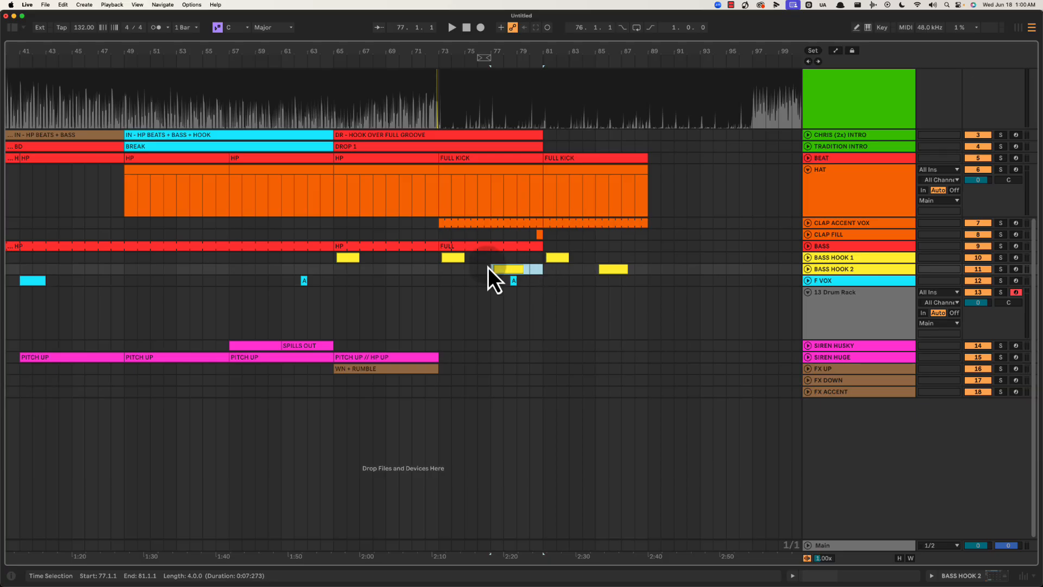
{"action": "left_click", "coordinate": [437, 269]}
{"action": "scroll", "coordinate": [440, 270], "scroll_direction": "right", "scroll_amount": 5}
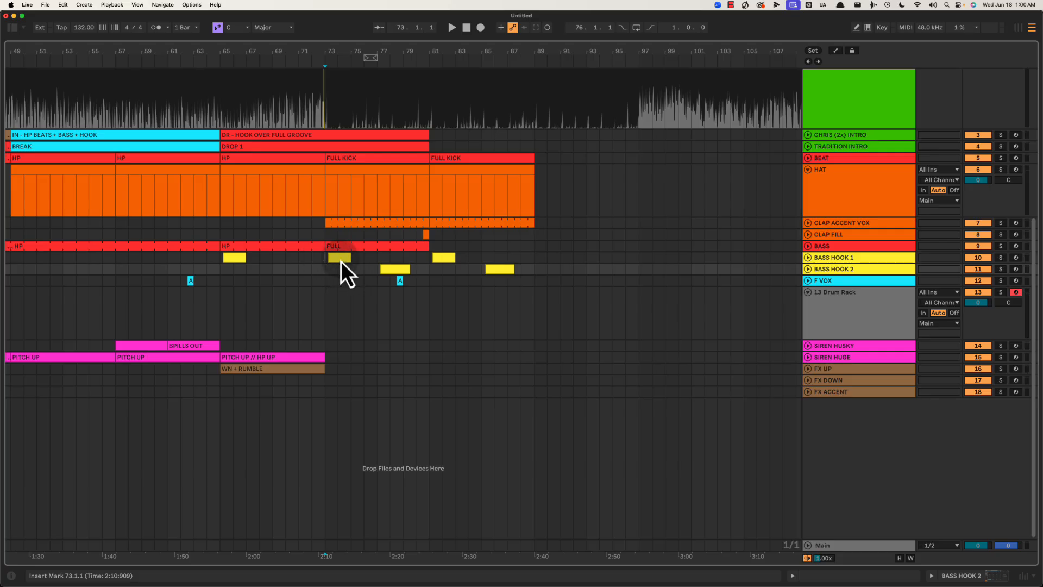
{"action": "left_click_drag", "start_coordinate": [341, 261], "coordinate": [427, 270]}
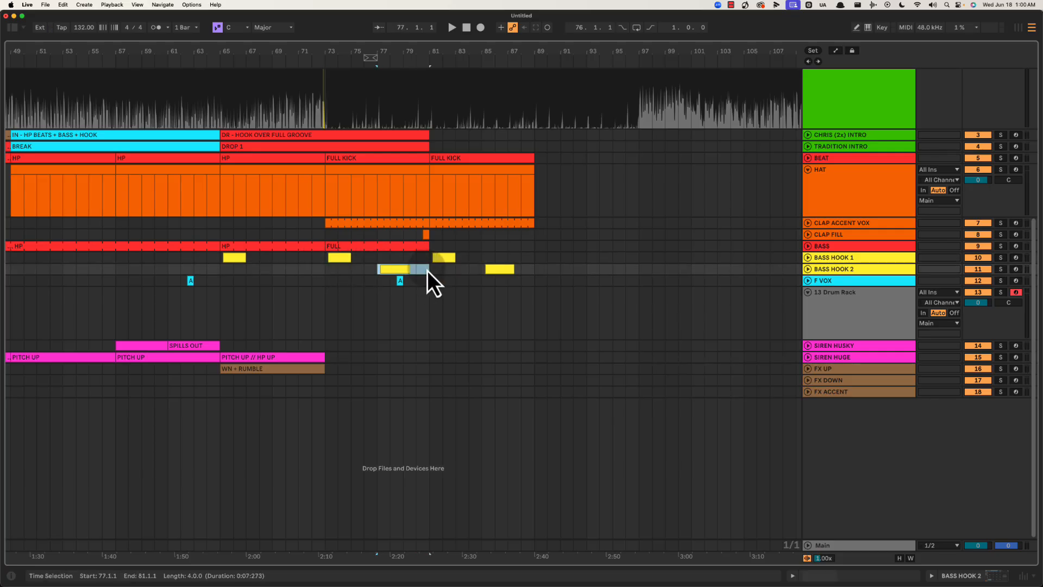
{"action": "scroll", "coordinate": [427, 270], "scroll_direction": "right", "scroll_amount": 3}
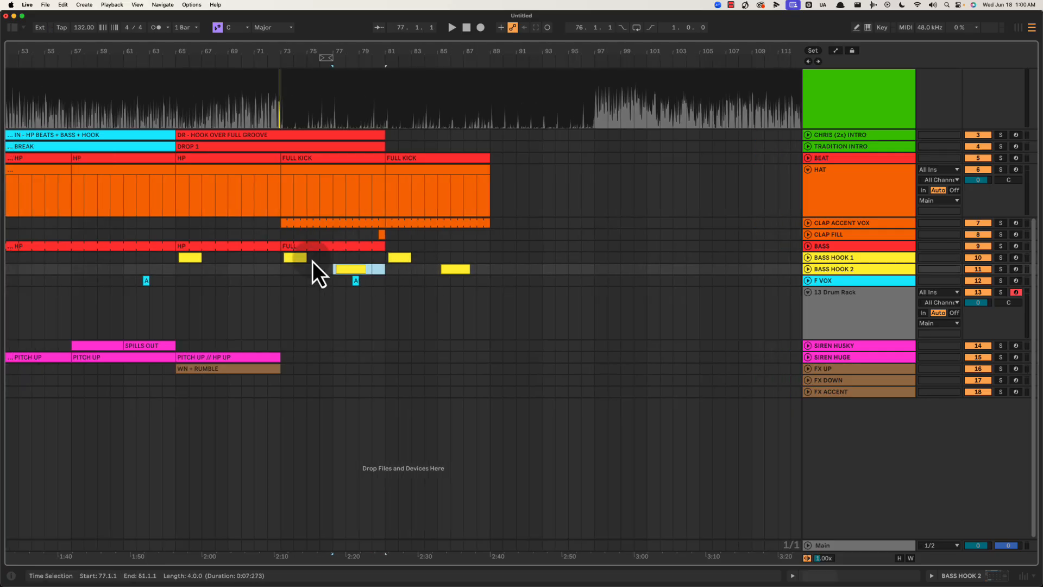
Play from 81.1.1 and duplicate the BASS track's FULL clip into bars 81 to 89.
{"action": "left_click", "coordinate": [385, 259]}
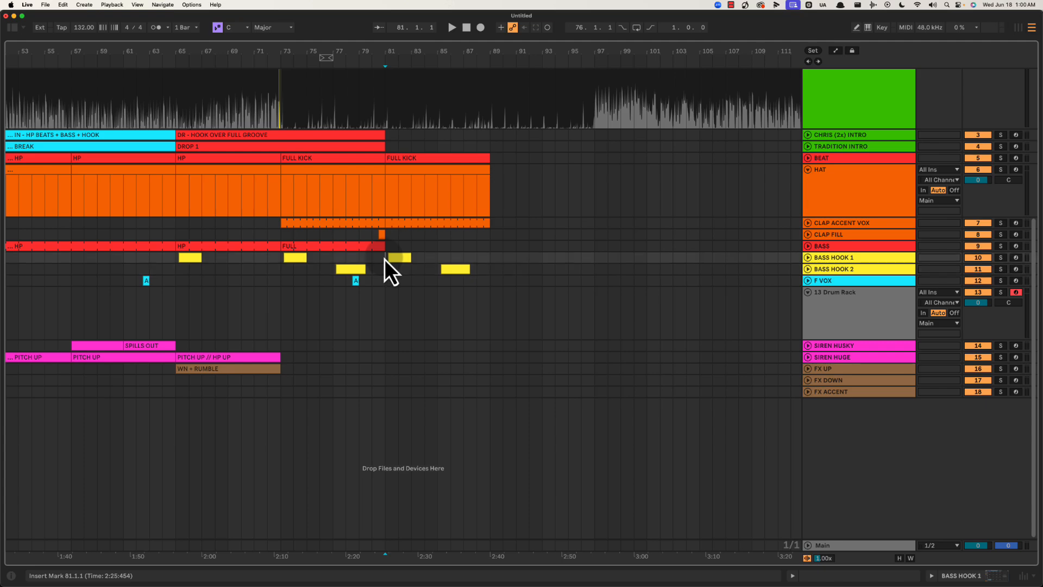
{"action": "key", "text": "space"}
{"action": "left_click", "coordinate": [445, 243]}
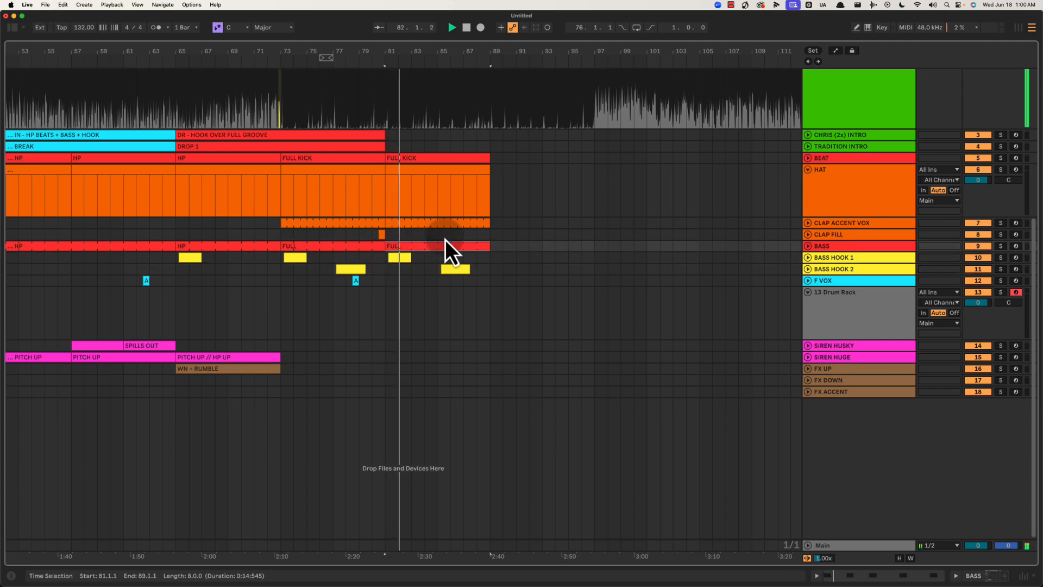
{"action": "scroll", "coordinate": [450, 247], "scroll_direction": "right", "scroll_amount": 1}
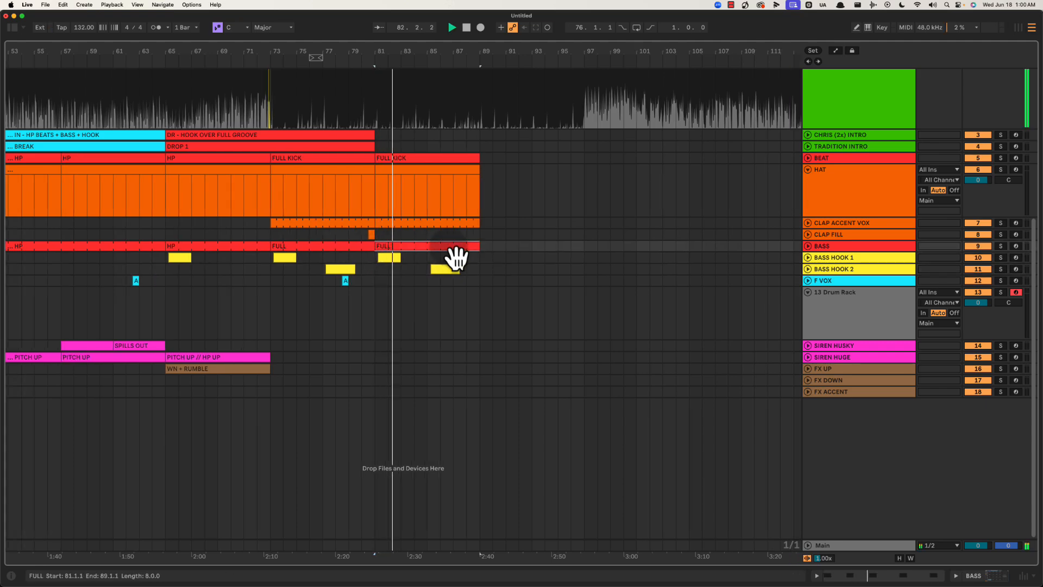
Rename the new MIDI track below F VOX as VOX SHOT and color it cyan.
{"action": "left_click", "coordinate": [375, 281]}
{"action": "left_click", "coordinate": [830, 304]}
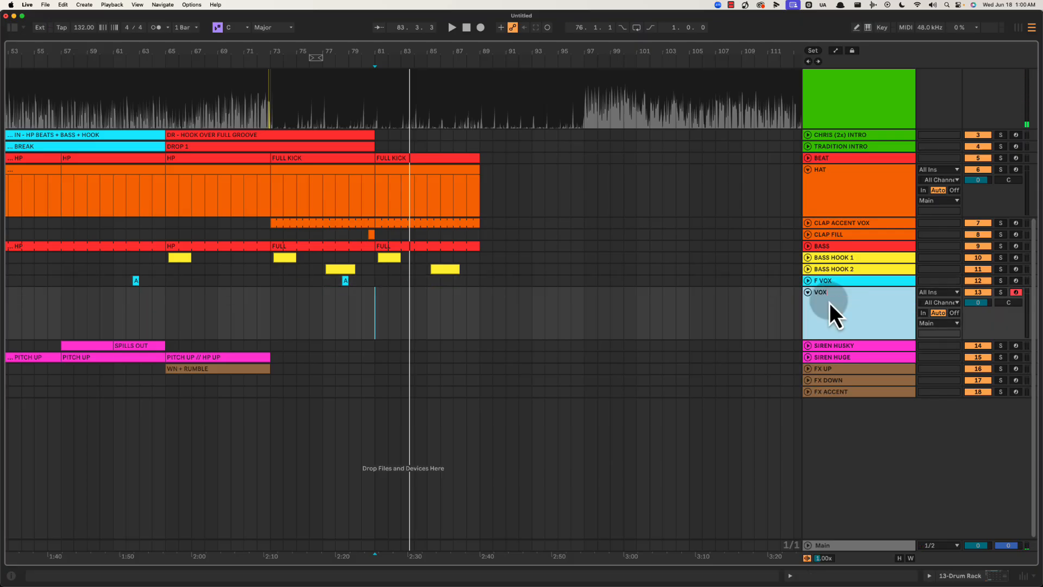
{"action": "right_click", "coordinate": [830, 302]}
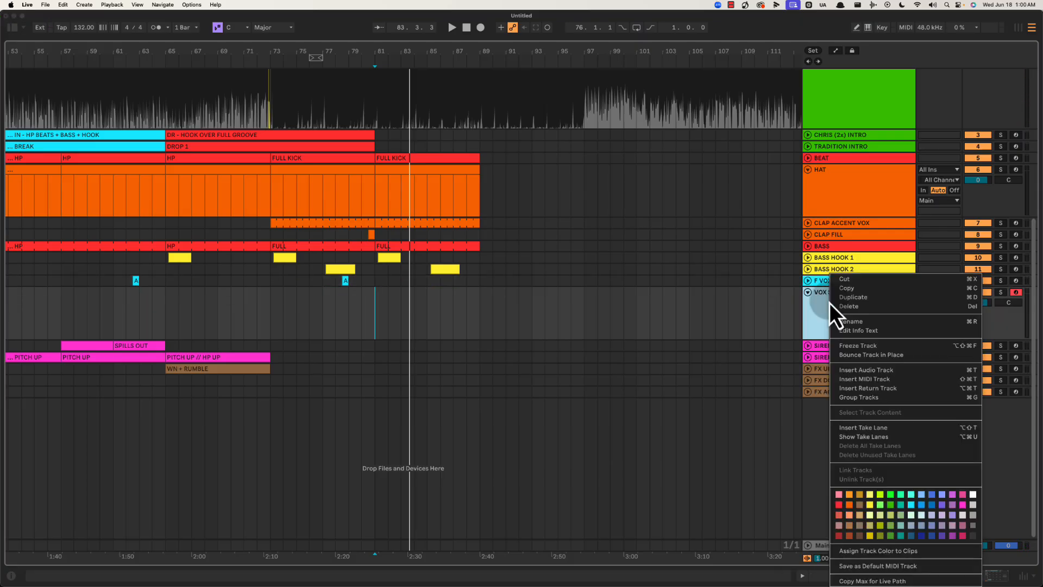
{"action": "left_click", "coordinate": [913, 507]}
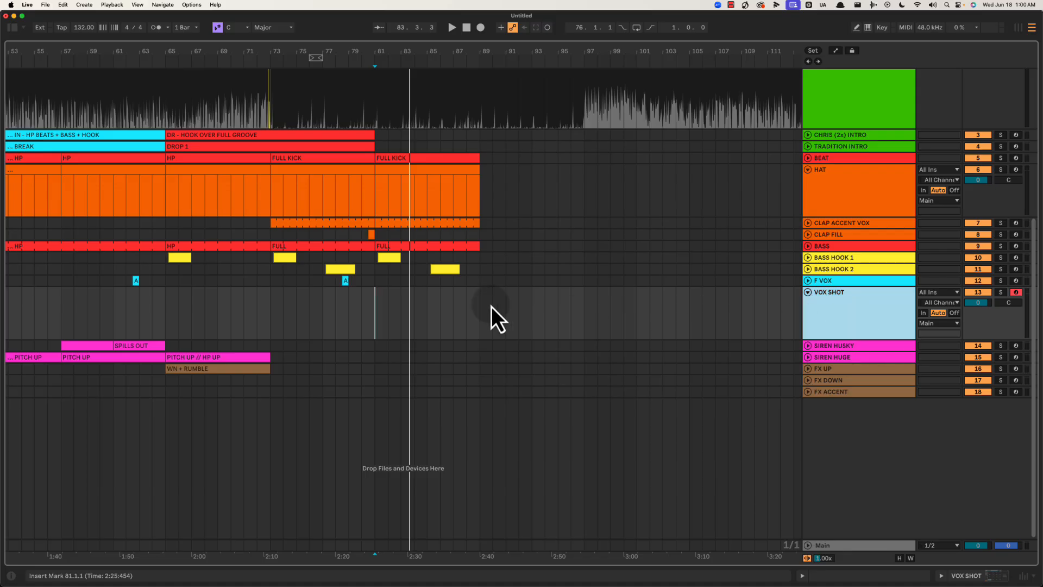
Insert a one-beat MIDI clip from 81.1.1 to 81.2.1 on the VOX SHOT track and play from its start.
{"action": "left_click_drag", "start_coordinate": [375, 296], "coordinate": [383, 294]}
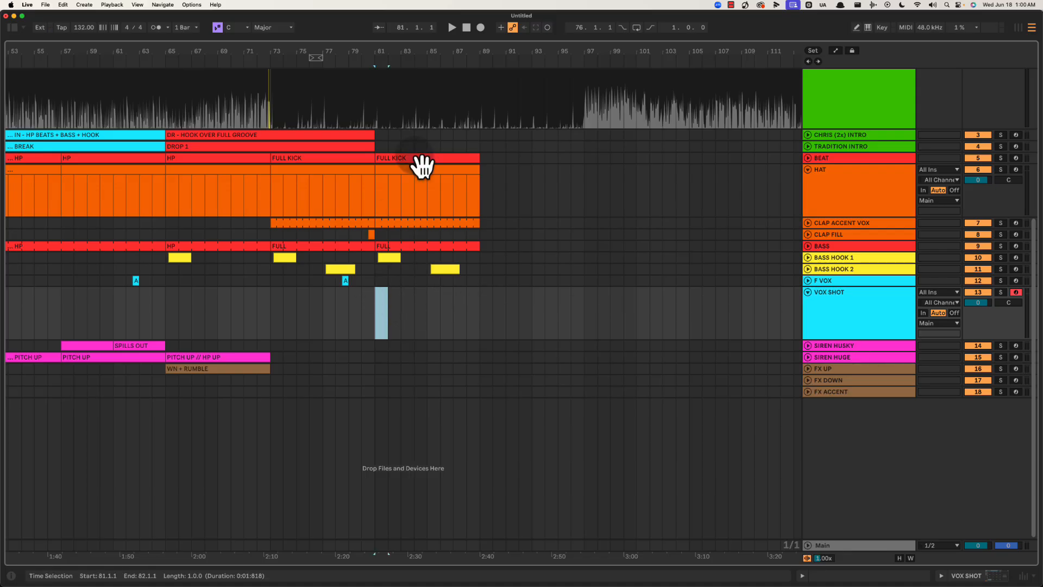
{"action": "left_click_drag", "start_coordinate": [376, 55], "coordinate": [427, 57]}
{"action": "left_click_drag", "start_coordinate": [428, 309], "coordinate": [439, 307]}
{"action": "key", "text": "shift+super+m"}
{"action": "key", "text": "alt+super+l"}
{"action": "key", "text": "space"}
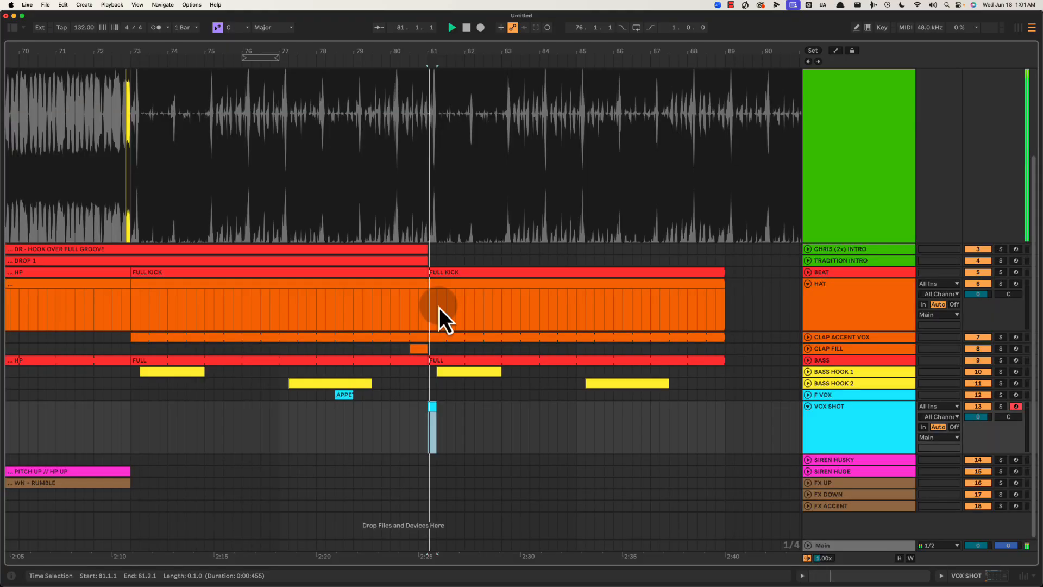
{"action": "left_click_drag", "start_coordinate": [477, 55], "coordinate": [477, 55]}
{"action": "key", "text": "space"}
{"action": "left_click", "coordinate": [427, 395]}
Inspect the HAT track at 73.1.1, highlighting its clip from 73.1.1 to 73.1.3.
{"action": "scroll", "coordinate": [430, 375], "scroll_direction": "left", "scroll_amount": 5}
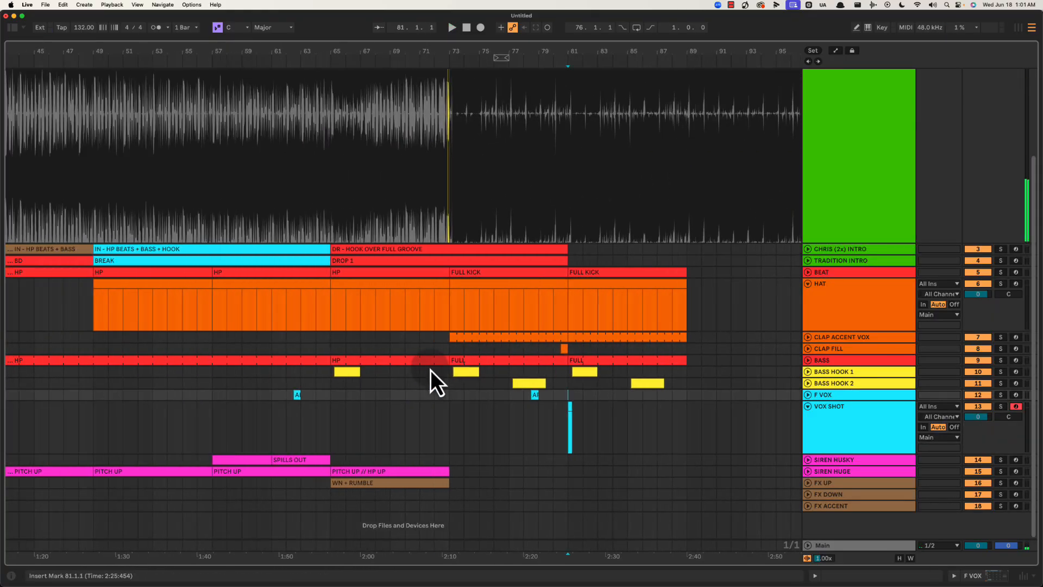
{"action": "left_click", "coordinate": [534, 296]}
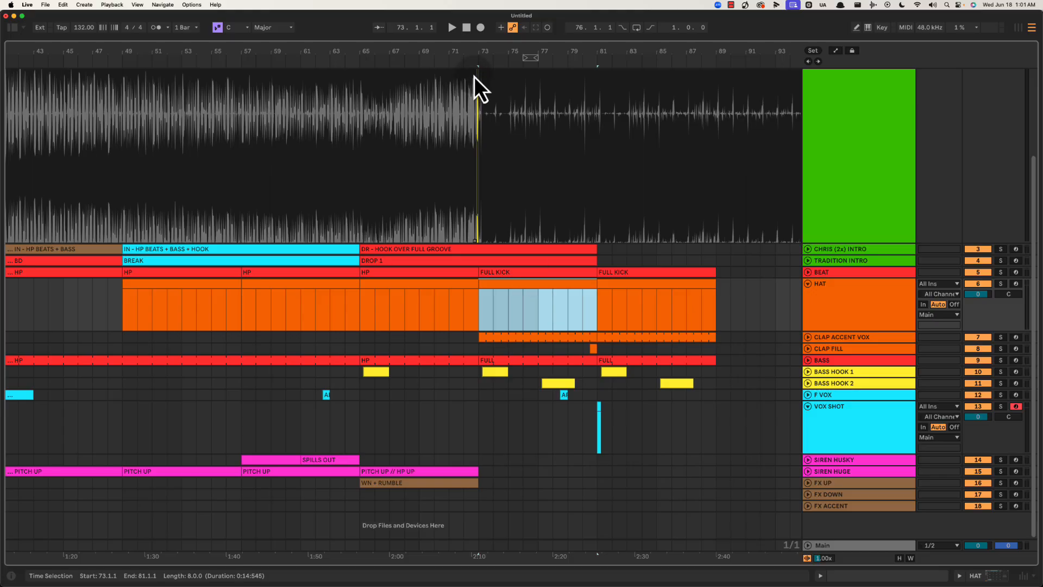
{"action": "left_click_drag", "start_coordinate": [482, 58], "coordinate": [491, 60]}
{"action": "left_click", "coordinate": [839, 288]}
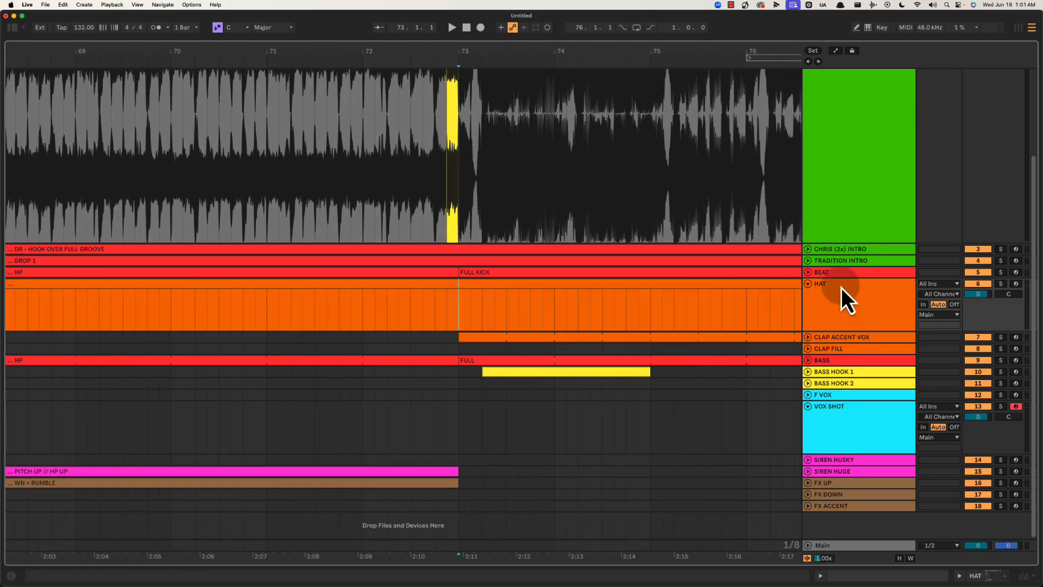
{"action": "left_click", "coordinate": [364, 302]}
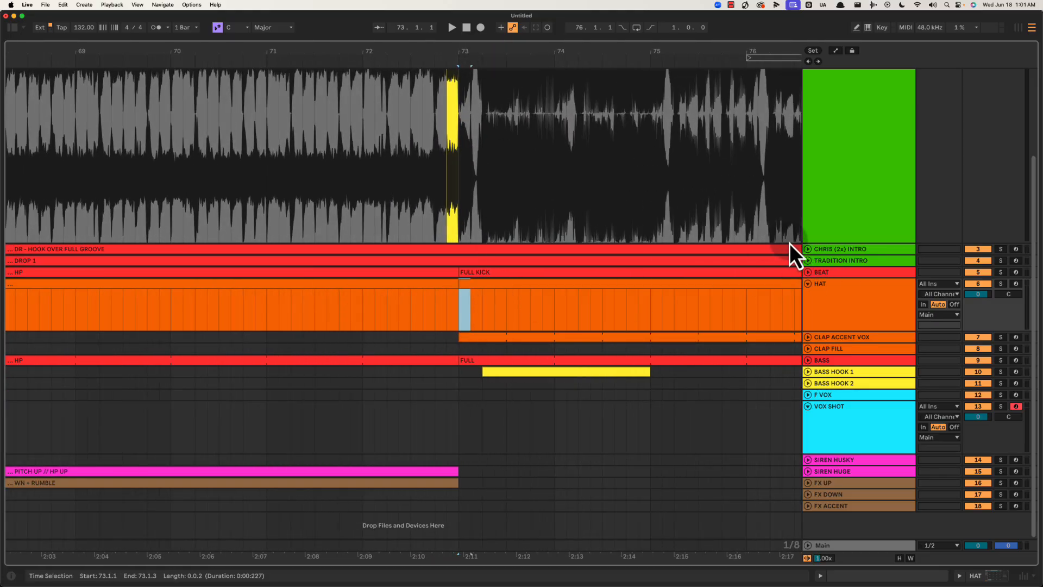
Play the reference waveform from just before bar 71 and highlight it from 72.4.3 to 74.2.1 to examine the drop transition.
{"action": "scroll", "coordinate": [471, 198], "scroll_direction": "up", "scroll_amount": 4}
{"action": "left_click_drag", "start_coordinate": [469, 146], "coordinate": [493, 133]}
{"action": "key", "text": "space"}
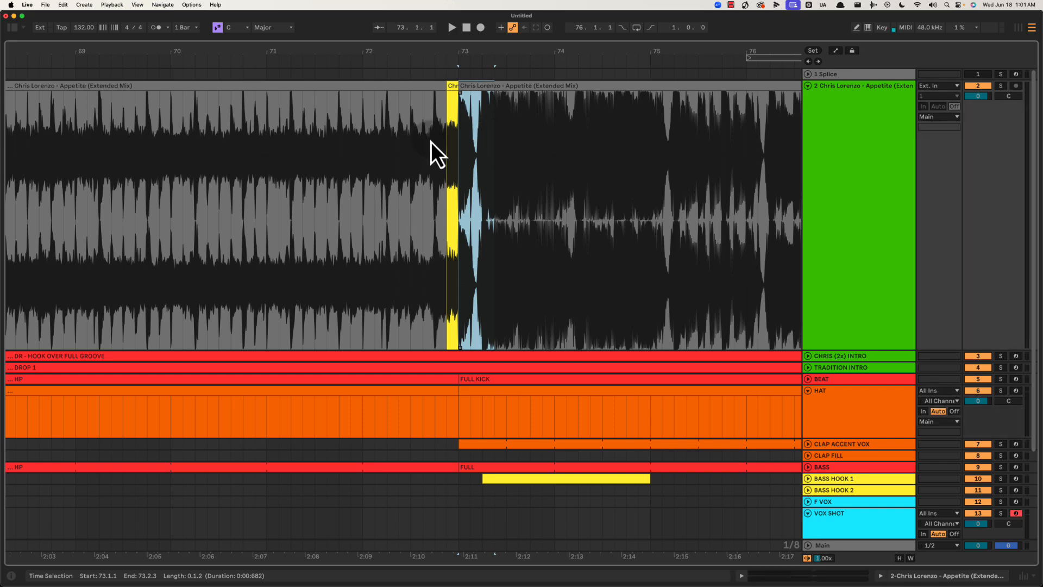
{"action": "left_click", "coordinate": [266, 138]}
{"action": "left_click", "coordinate": [255, 139]}
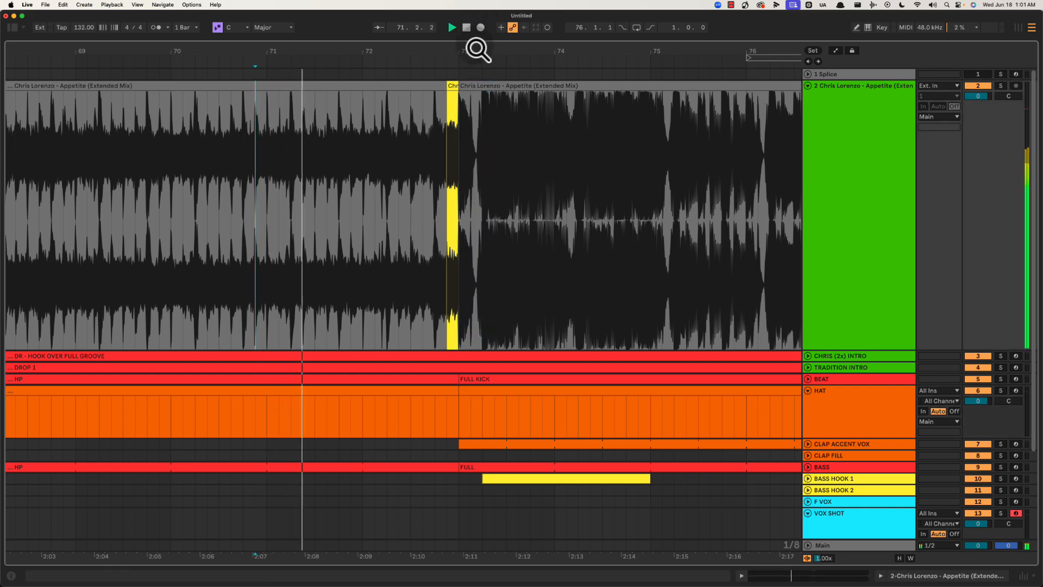
{"action": "key", "text": "space"}
{"action": "left_click_drag", "start_coordinate": [477, 49], "coordinate": [477, 27]}
{"action": "left_click_drag", "start_coordinate": [470, 141], "coordinate": [559, 139]}
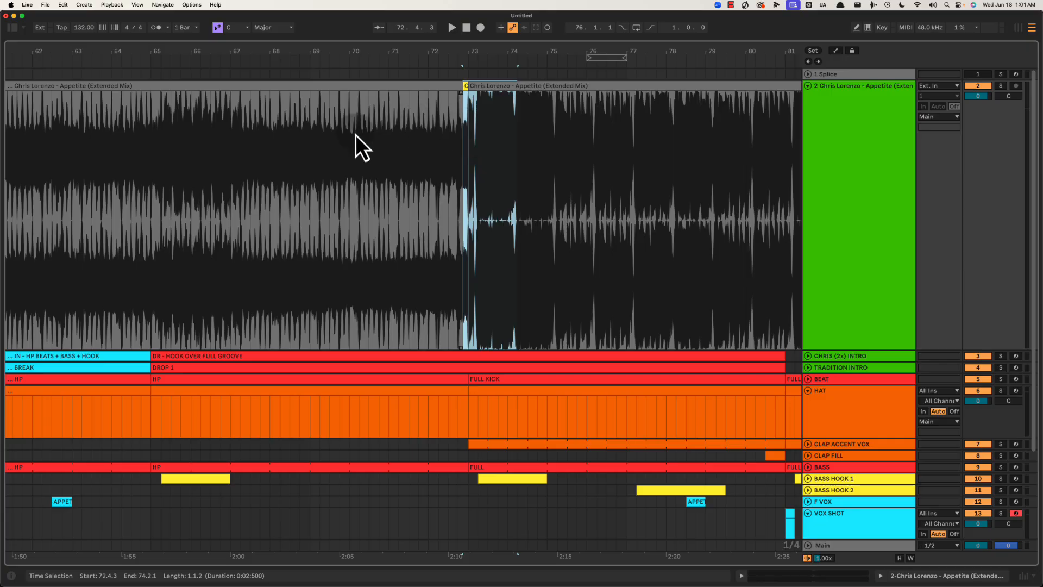
Highlight the reference waveform from 72.4.2 to 73.2.1 to examine the transition into bar 73.
{"action": "left_click_drag", "start_coordinate": [289, 139], "coordinate": [461, 136]}
{"action": "left_click_drag", "start_coordinate": [230, 131], "coordinate": [562, 125]}
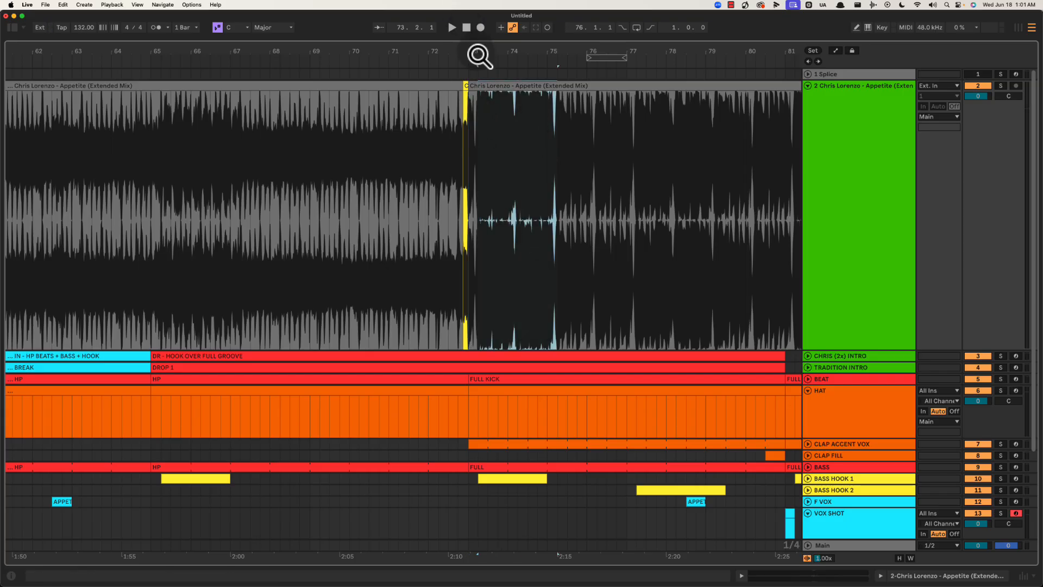
{"action": "left_click_drag", "start_coordinate": [479, 56], "coordinate": [409, 125]}
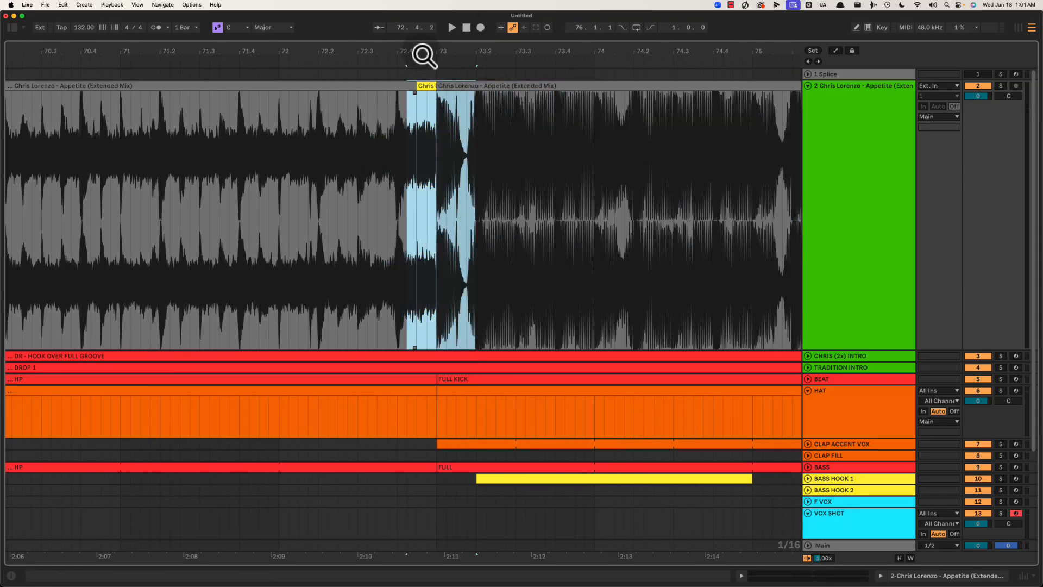
{"action": "left_click_drag", "start_coordinate": [444, 52], "coordinate": [440, 49]}
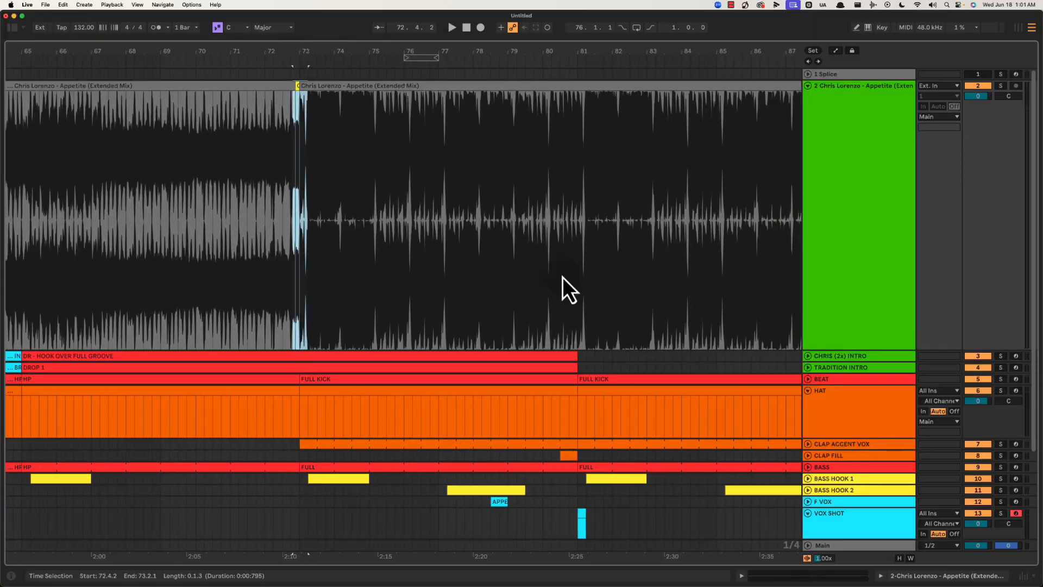
Highlight the first beat of bar 81 on the reference waveform, from 81.1.1 to 81.2.1, to examine it closely.
{"action": "left_click", "coordinate": [580, 246]}
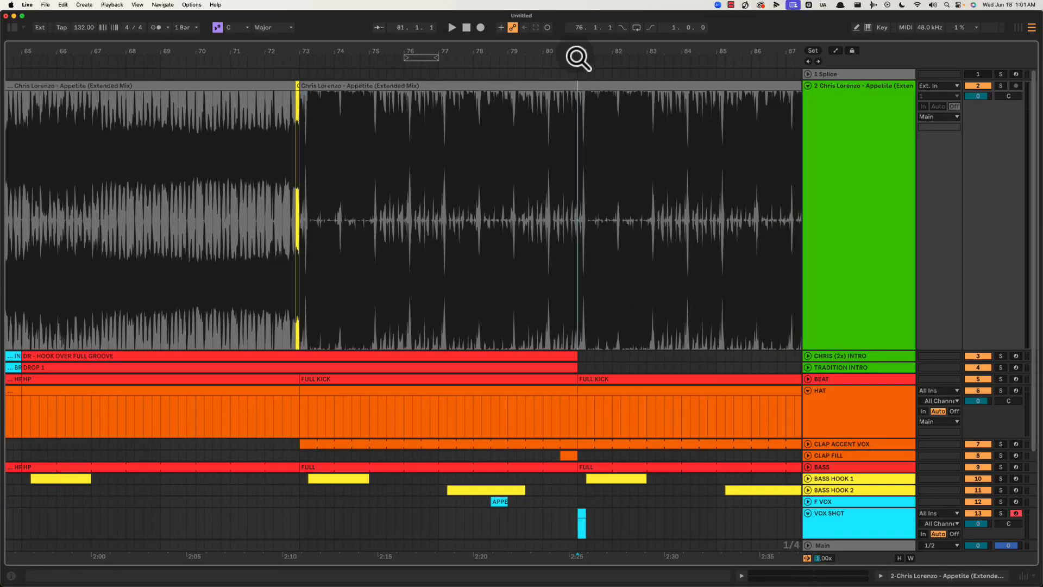
{"action": "left_click_drag", "start_coordinate": [582, 52], "coordinate": [591, 51]}
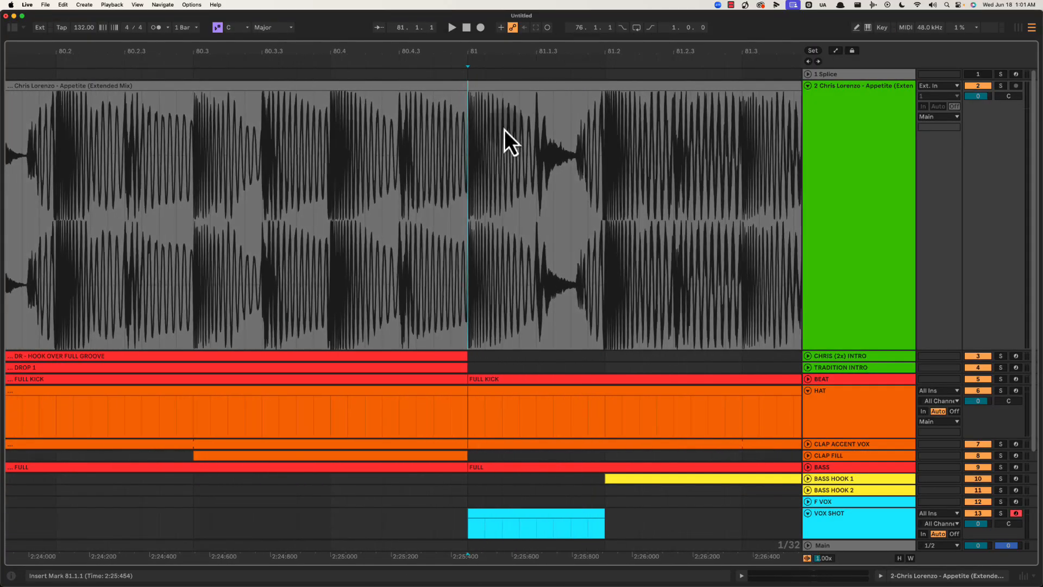
{"action": "left_click_drag", "start_coordinate": [470, 131], "coordinate": [604, 137]}
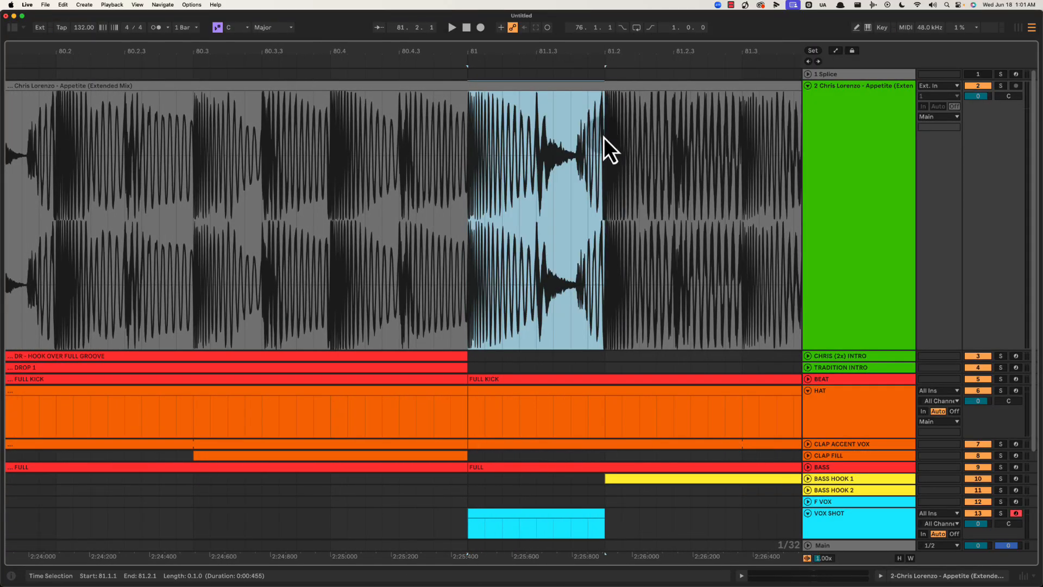
{"action": "left_click", "coordinate": [468, 131]}
Play the reference track from 73.1.1 and highlight its waveform from 71.1.1 to 74.1.1.
{"action": "left_click_drag", "start_coordinate": [511, 55], "coordinate": [514, 61]}
{"action": "left_click", "coordinate": [343, 93]}
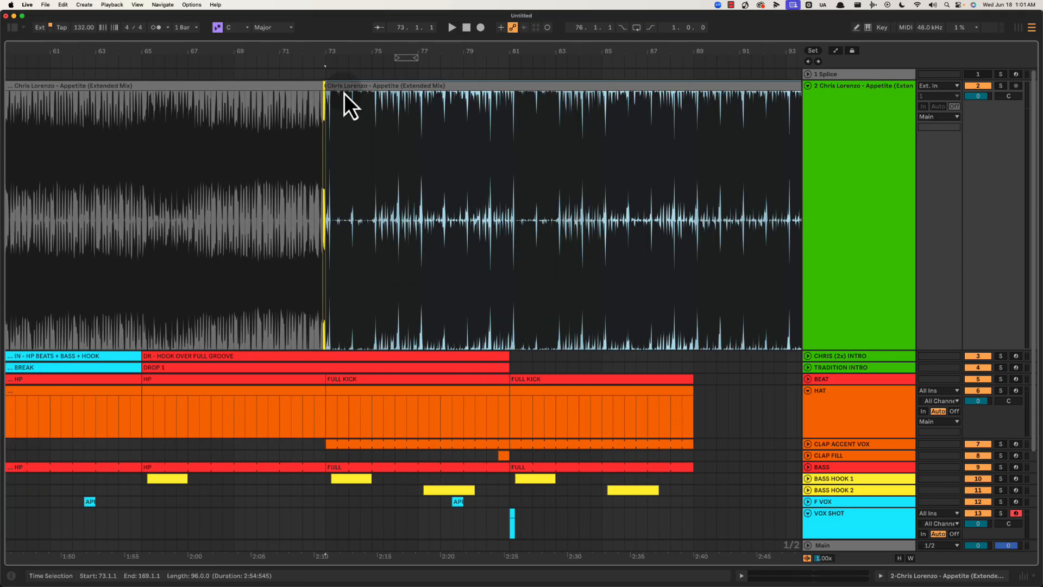
{"action": "key", "text": "space"}
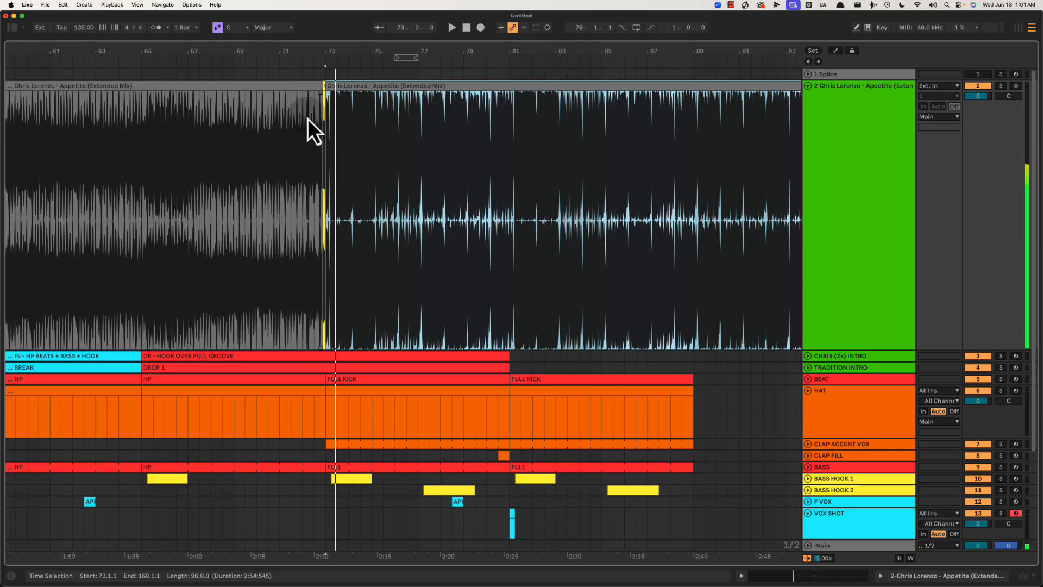
{"action": "left_click_drag", "start_coordinate": [278, 106], "coordinate": [350, 117]}
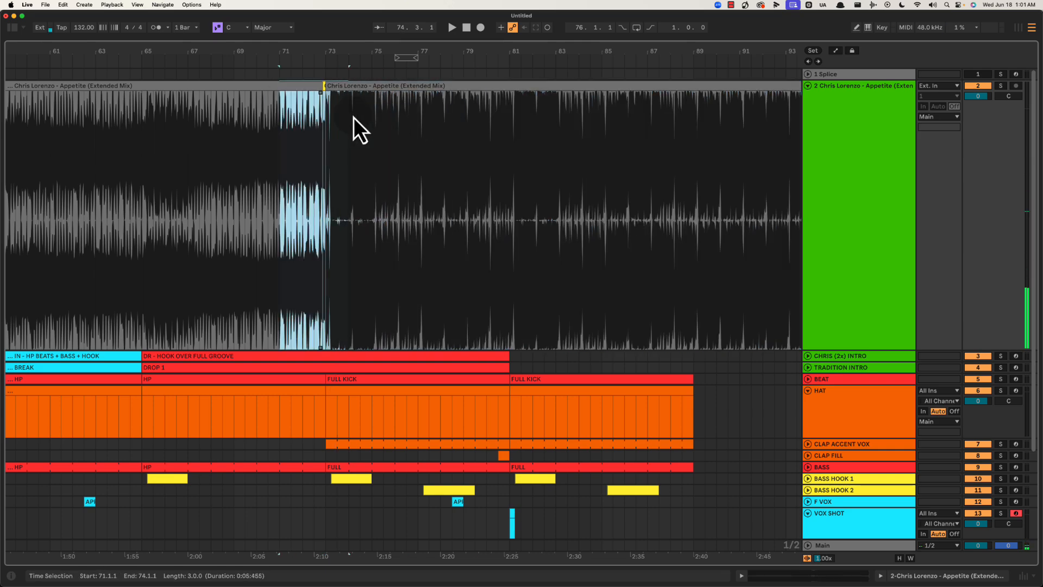
Play the reference track from 71.1.1 through the start of bar 73 to hear the drop transition.
{"action": "left_click", "coordinate": [279, 111]}
{"action": "key", "text": "space"}
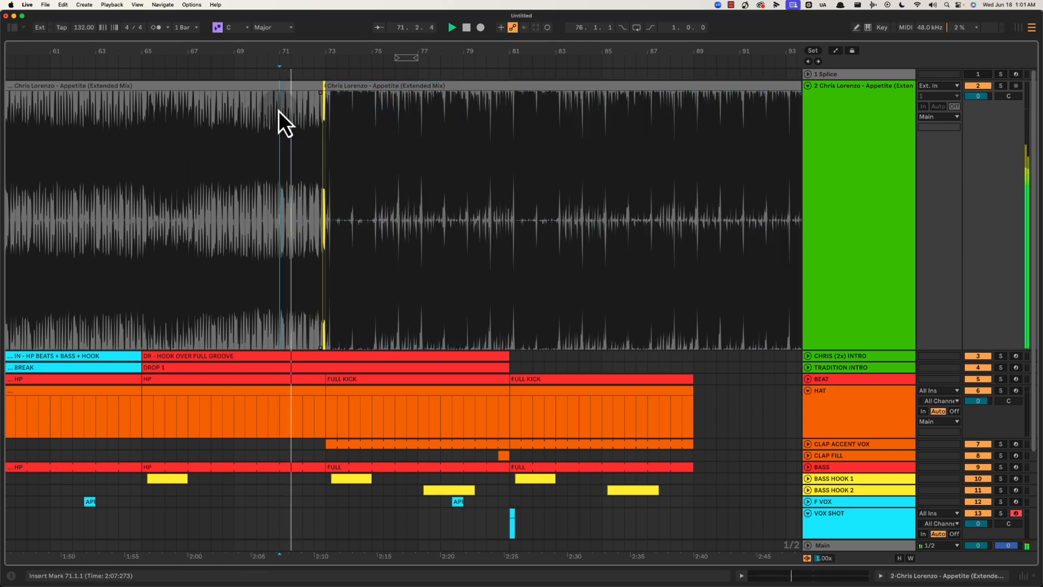
{"action": "key", "text": "space"}
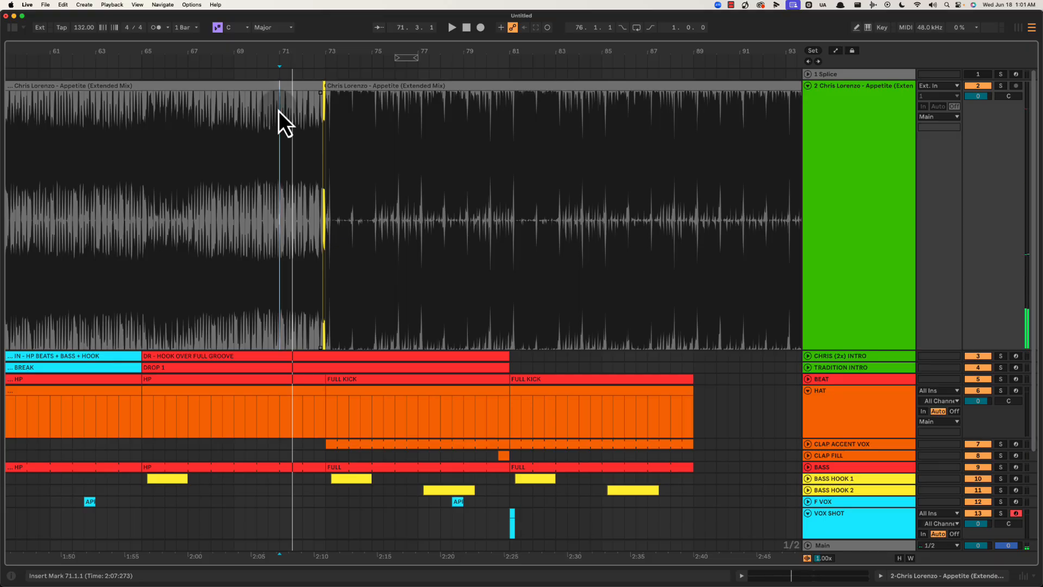
{"action": "key", "text": "space"}
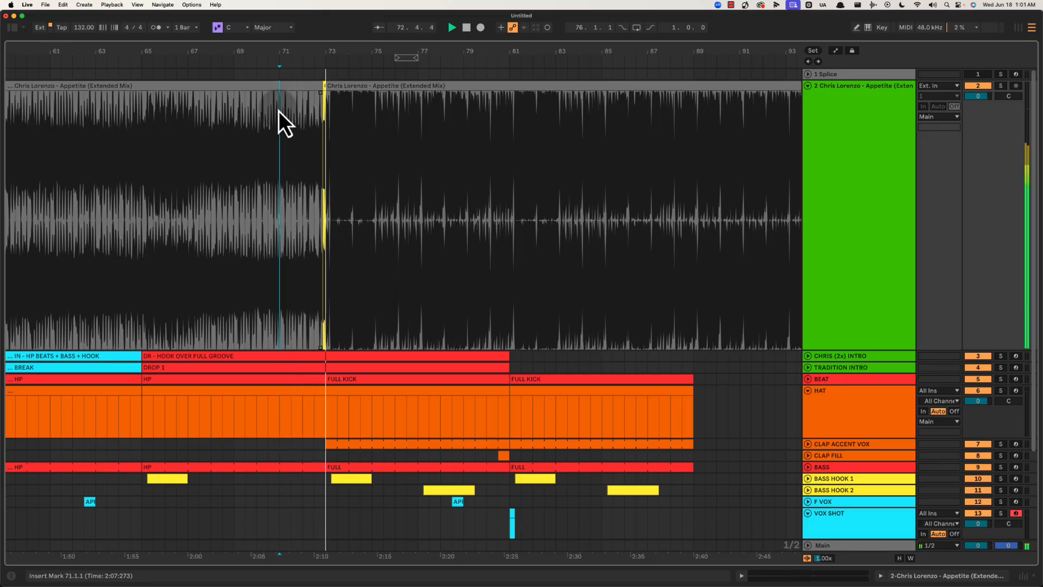
{"action": "key", "text": "space"}
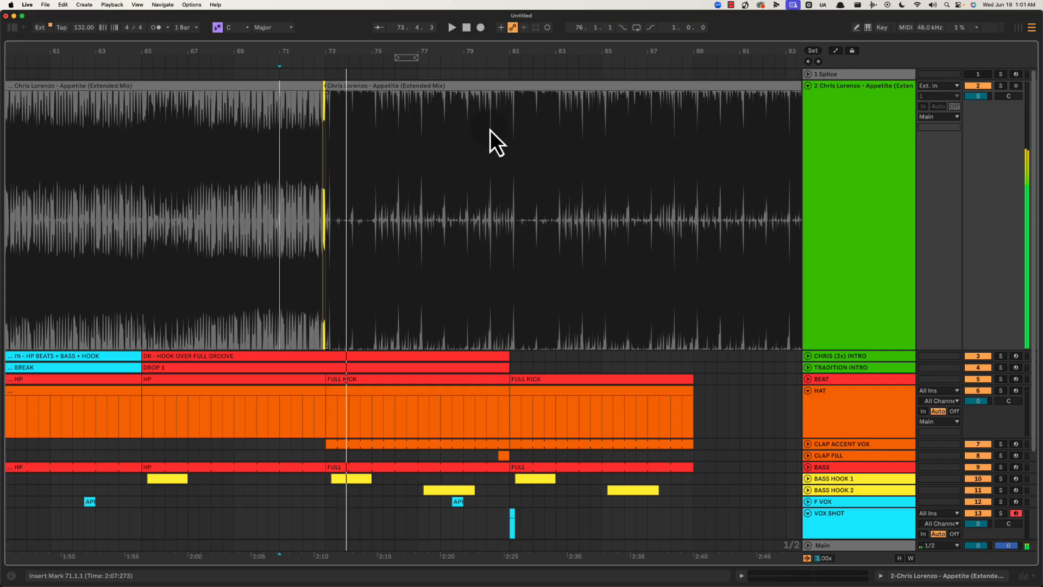
Highlight the reference waveform from 80.3.1 to 83.1.1 and play from 80.1.1 to hear the transition into bar 81.
{"action": "left_click", "coordinate": [464, 127]}
{"action": "left_click_drag", "start_coordinate": [500, 113], "coordinate": [554, 113]}
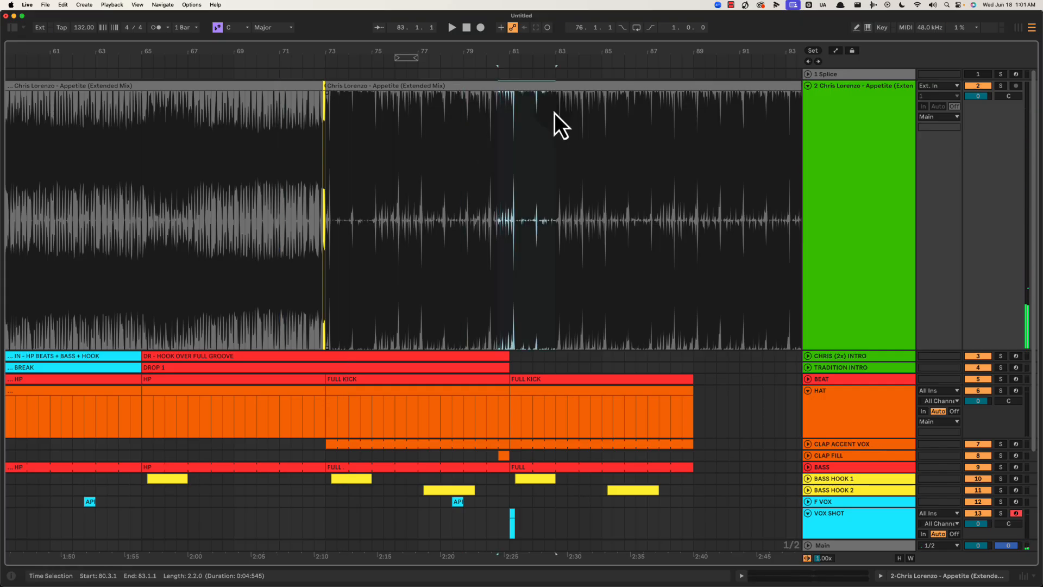
{"action": "left_click", "coordinate": [468, 110]}
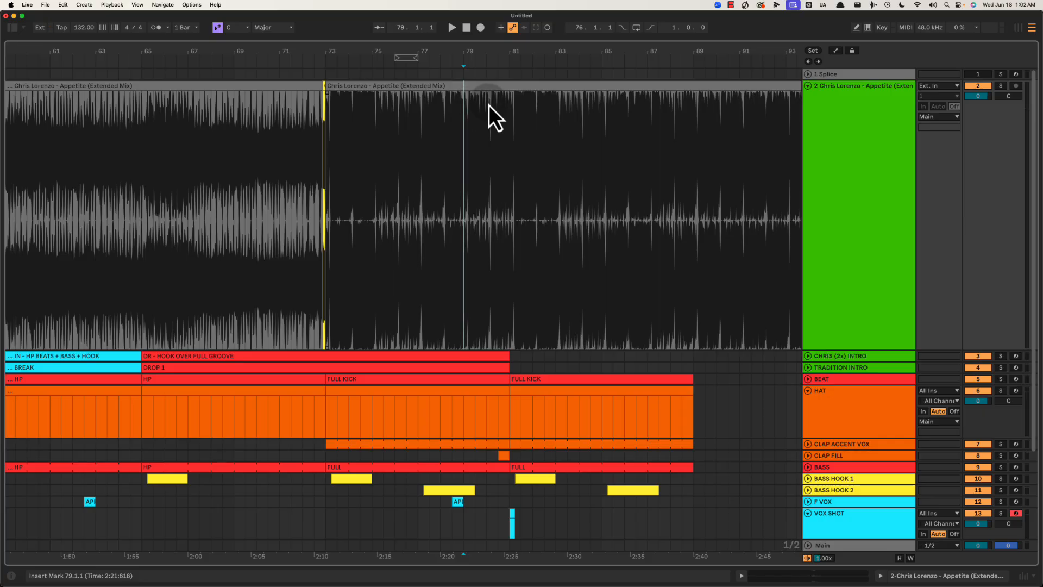
{"action": "left_click", "coordinate": [488, 105]}
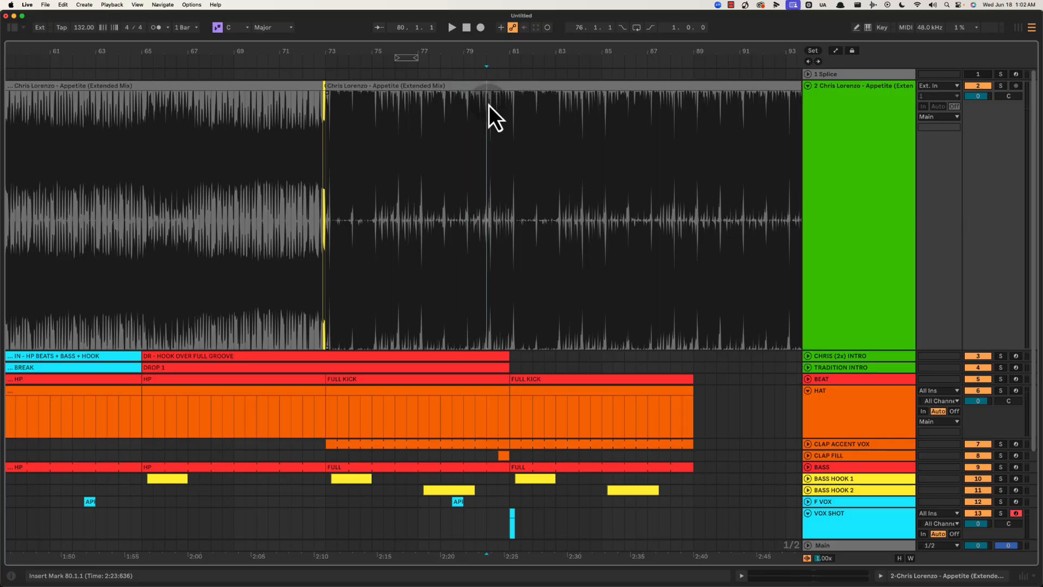
{"action": "key", "text": "space"}
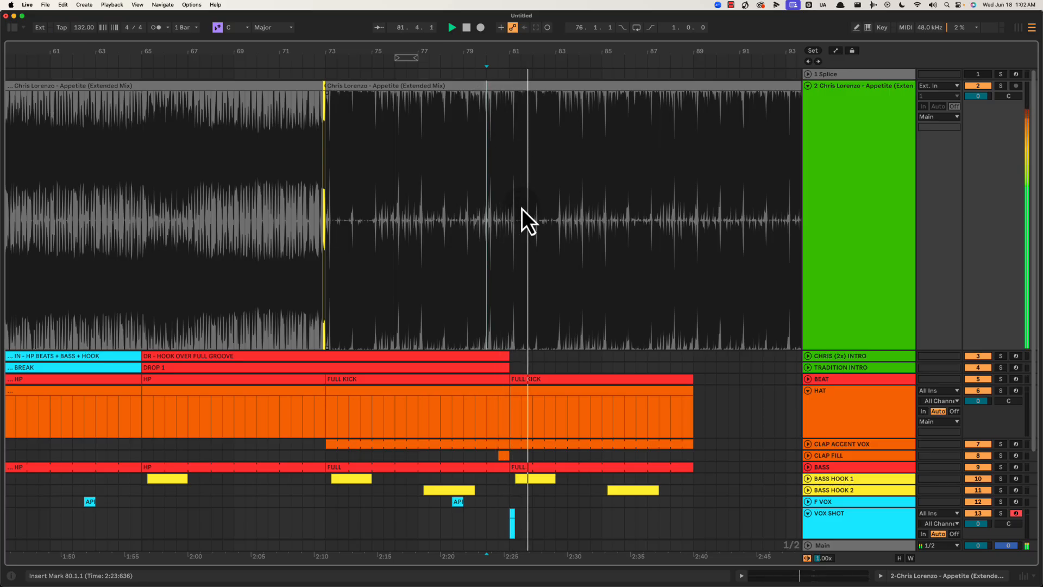
{"action": "scroll", "coordinate": [525, 244], "scroll_direction": "down", "scroll_amount": 3}
{"action": "left_click_drag", "start_coordinate": [530, 291], "coordinate": [526, 279]}
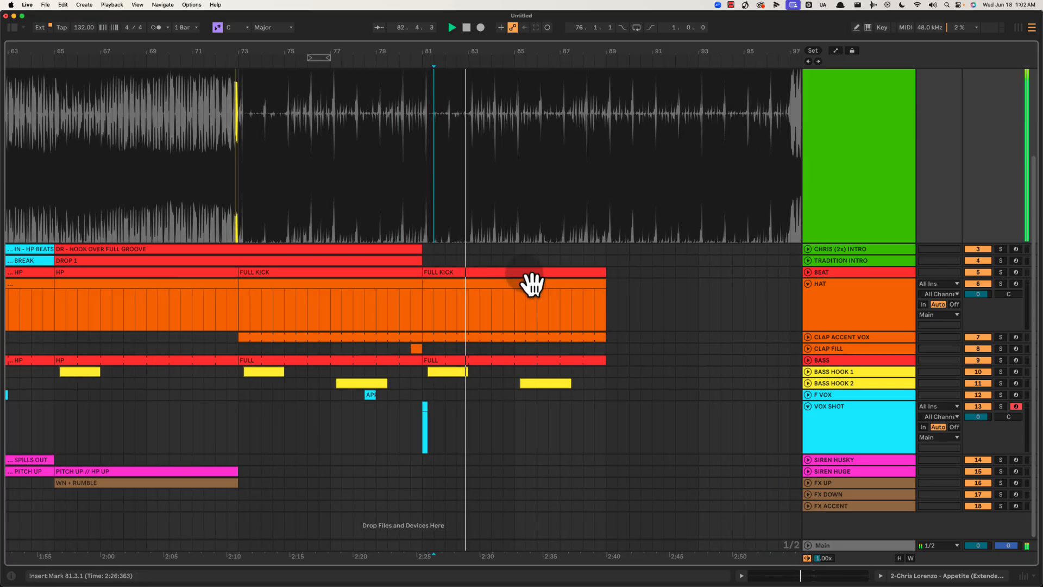
{"action": "key", "text": "space"}
Highlight the VOX SHOT track from 73.1.1 to 73.3.1 to compare it with the shot at bar 81.
{"action": "left_click_drag", "start_coordinate": [239, 427], "coordinate": [250, 418]}
{"action": "left_click", "coordinate": [431, 423]}
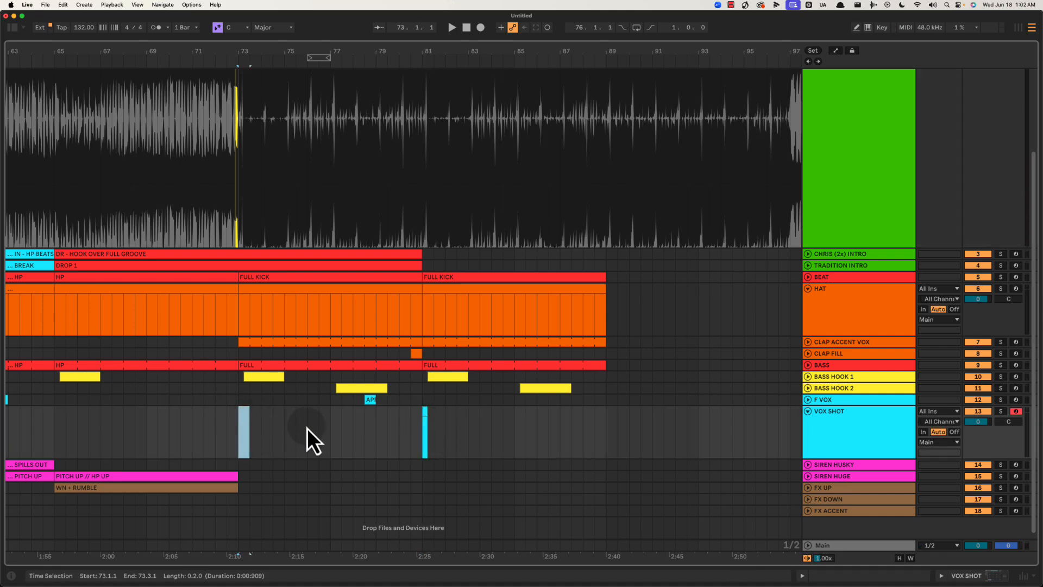
{"action": "scroll", "coordinate": [307, 428], "scroll_direction": "right", "scroll_amount": 3}
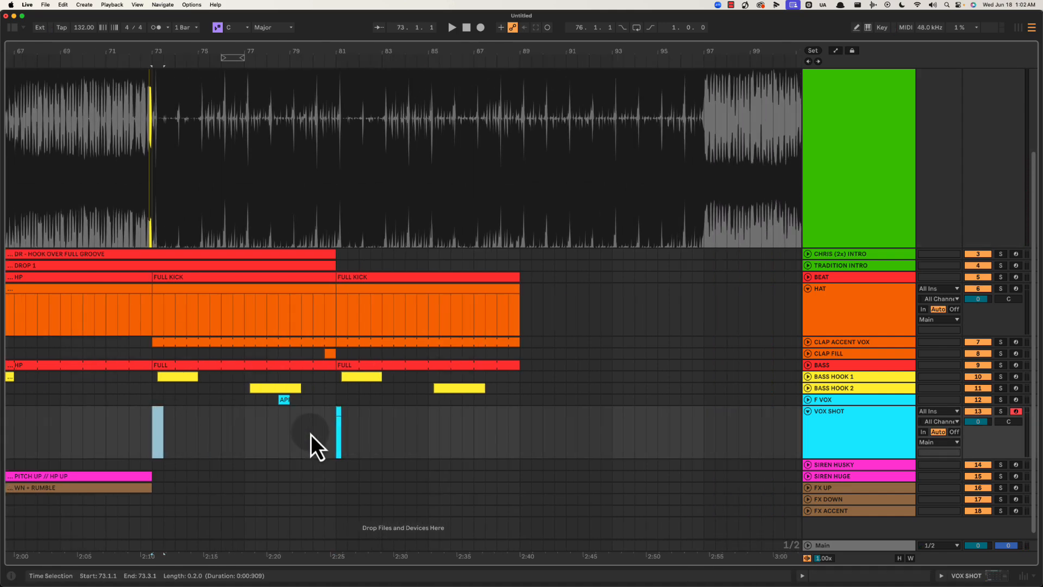
{"action": "scroll", "coordinate": [336, 419], "scroll_direction": "up", "scroll_amount": 3}
Play the arrangement from 81.1.1 to check the mapped layers against the reference.
{"action": "left_click", "coordinate": [340, 415]}
{"action": "scroll", "coordinate": [340, 415], "scroll_direction": "down", "scroll_amount": 3}
{"action": "key", "text": "space"}
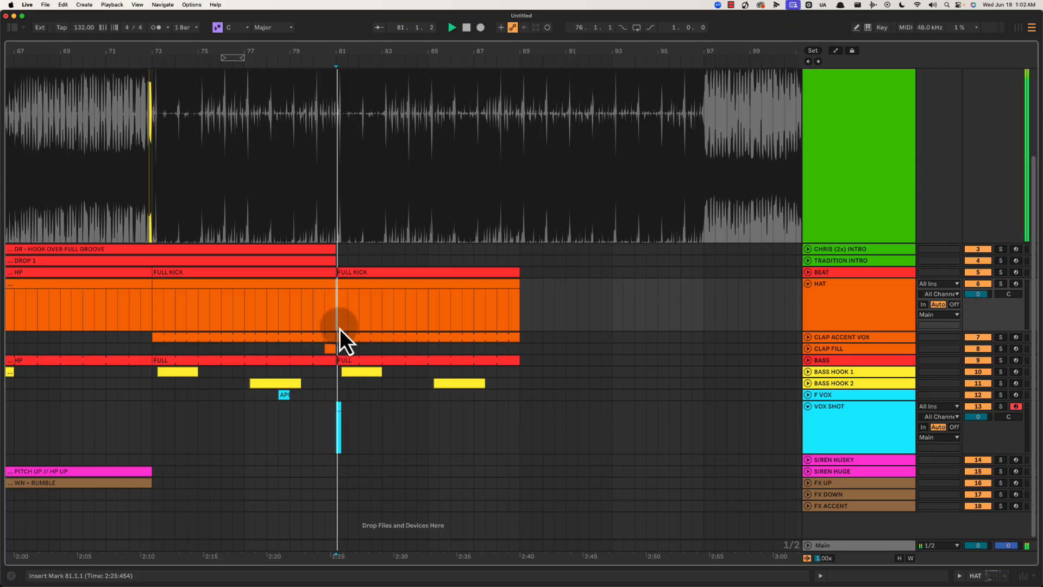
{"action": "scroll", "coordinate": [339, 352], "scroll_direction": "up", "scroll_amount": 5}
{"action": "left_click_drag", "start_coordinate": [343, 50], "coordinate": [339, 52]}
{"action": "scroll", "coordinate": [474, 198], "scroll_direction": "down", "scroll_amount": 3}
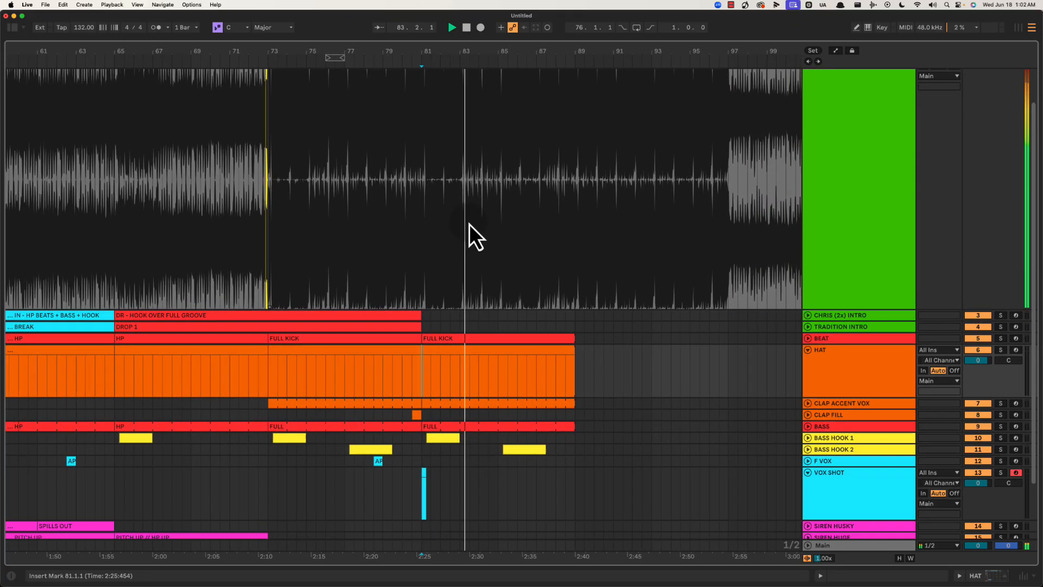
{"action": "left_click", "coordinate": [426, 358]}
{"action": "scroll", "coordinate": [380, 446], "scroll_direction": "right", "scroll_amount": 1}
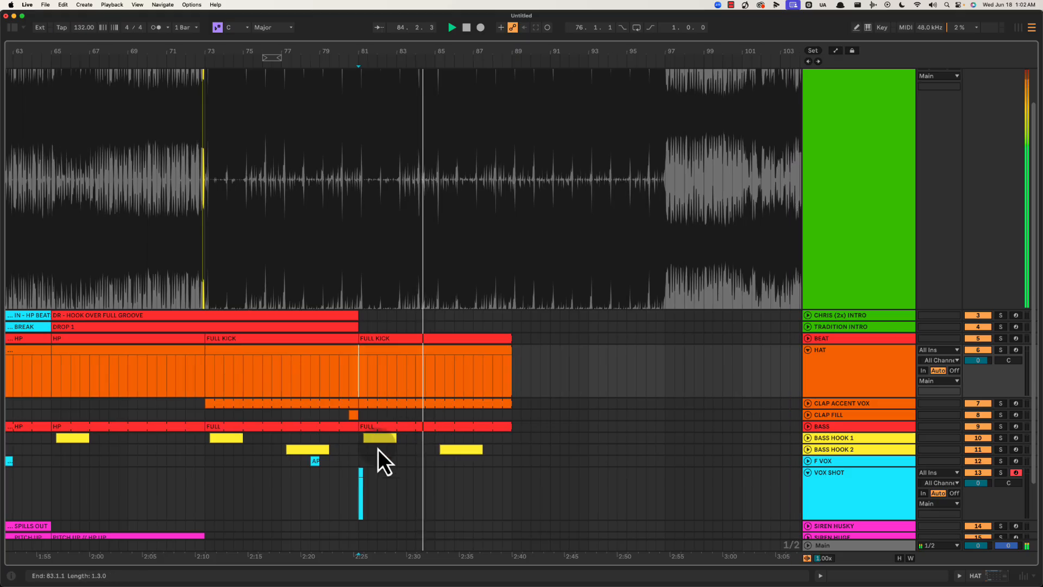
{"action": "key", "text": "space"}
Highlight the HAT track from 81.1.1 to 92.3.1 and unfold the CLAP ACCENT VOX track.
{"action": "left_click", "coordinate": [393, 351]}
{"action": "left_click", "coordinate": [845, 352]}
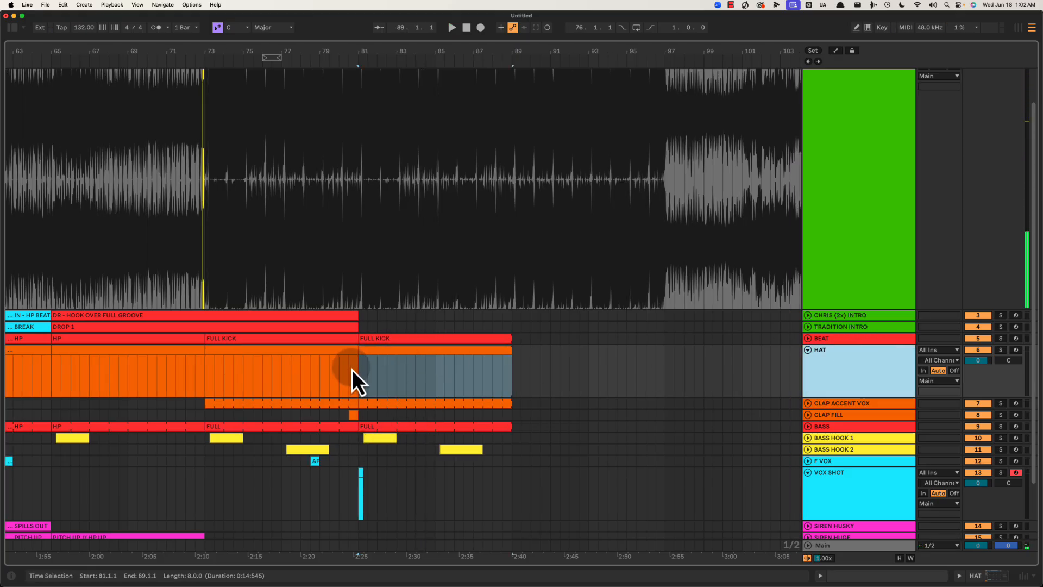
{"action": "left_click_drag", "start_coordinate": [353, 380], "coordinate": [578, 377]}
{"action": "left_click", "coordinate": [805, 403]}
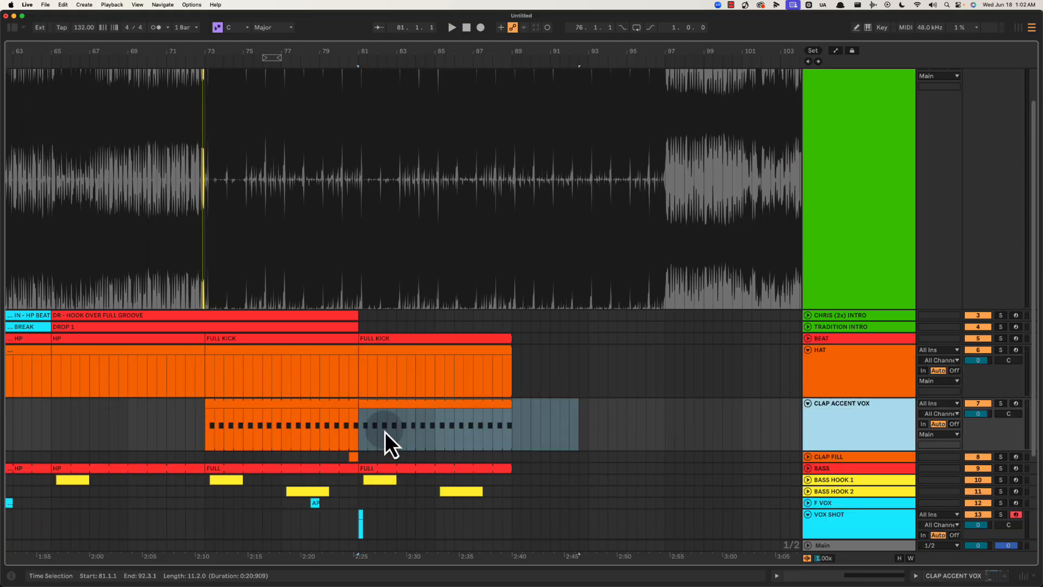
Highlight the CLAP ACCENT VOX clip from 81.1.1 to 89.1.1 and play that section.
{"action": "left_click_drag", "start_coordinate": [369, 431], "coordinate": [485, 424]}
{"action": "left_click", "coordinate": [416, 404]}
{"action": "key", "text": "space"}
{"action": "scroll", "coordinate": [398, 432], "scroll_direction": "down", "scroll_amount": 3}
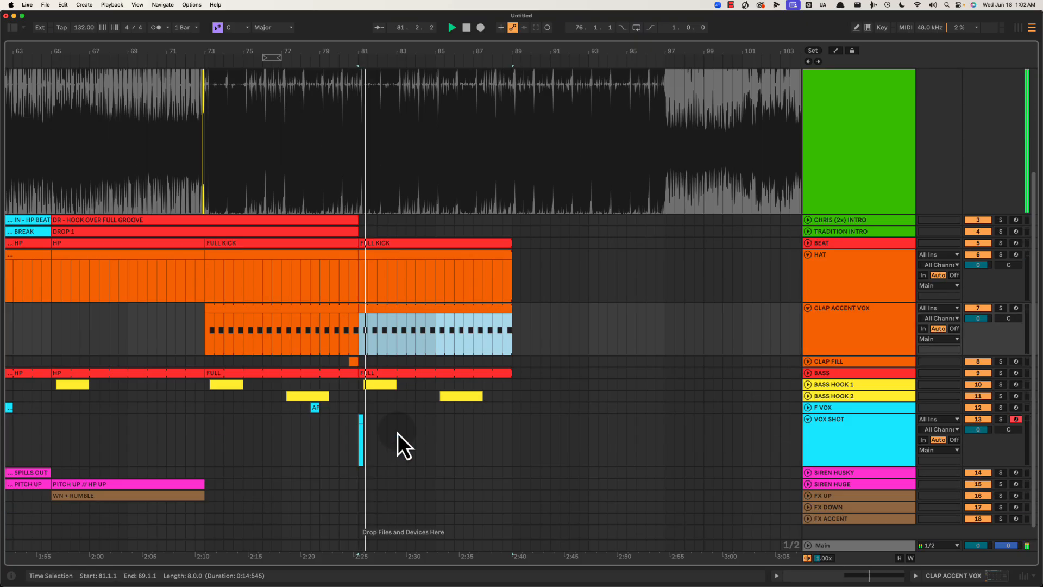
{"action": "left_click", "coordinate": [398, 347]}
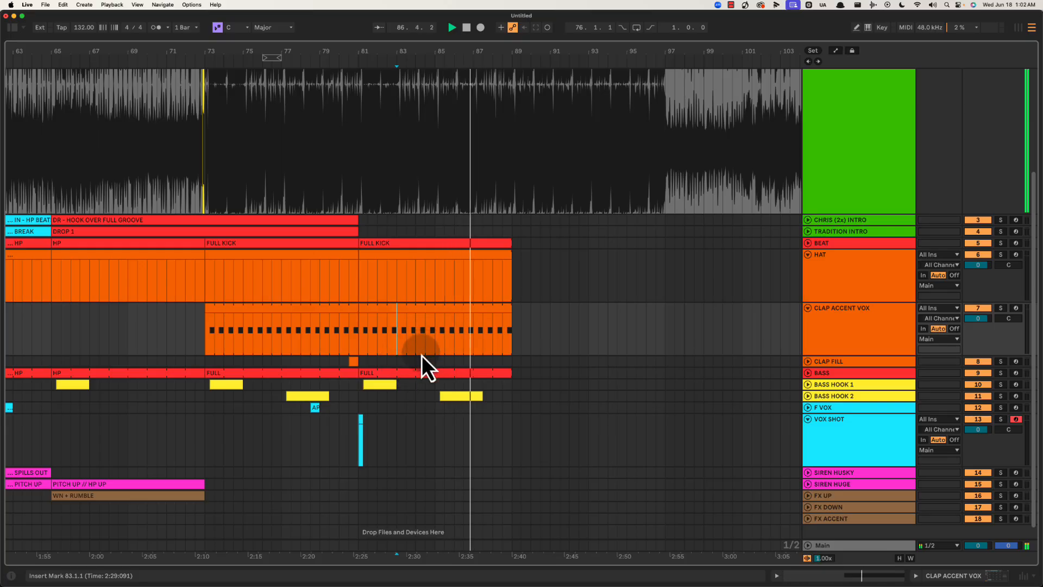
{"action": "key", "text": "space"}
Inspect the CLAP ACCENT VOX notes from 84.3.1 to 85.1.1 and mark 85.1.1 on the reference waveform.
{"action": "left_click", "coordinate": [429, 330]}
{"action": "left_click_drag", "start_coordinate": [428, 52], "coordinate": [529, 60]}
{"action": "scroll", "coordinate": [568, 230], "scroll_direction": "up", "scroll_amount": 5}
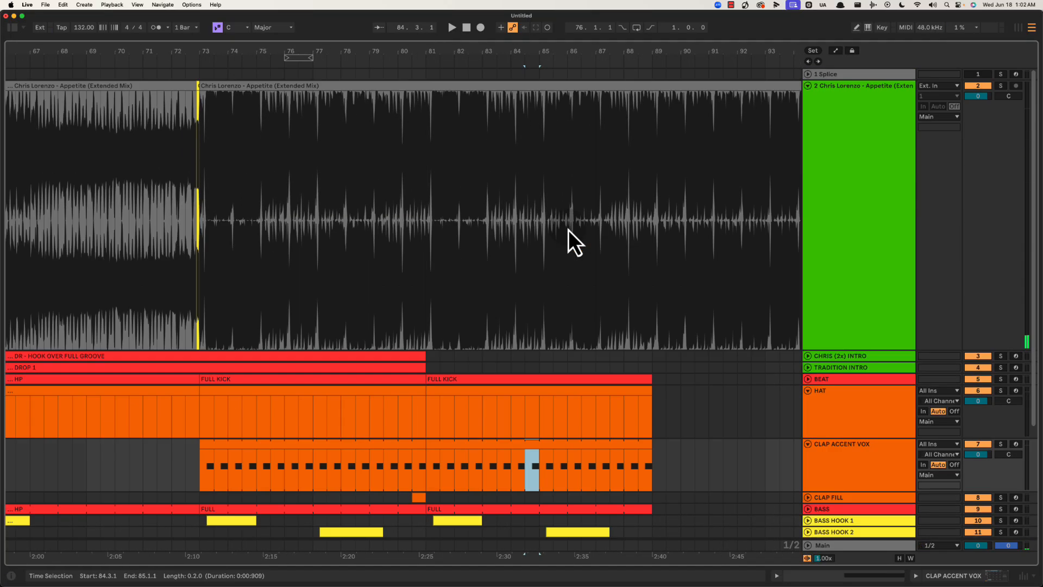
{"action": "left_click", "coordinate": [533, 157]}
{"action": "scroll", "coordinate": [533, 200], "scroll_direction": "down", "scroll_amount": 5}
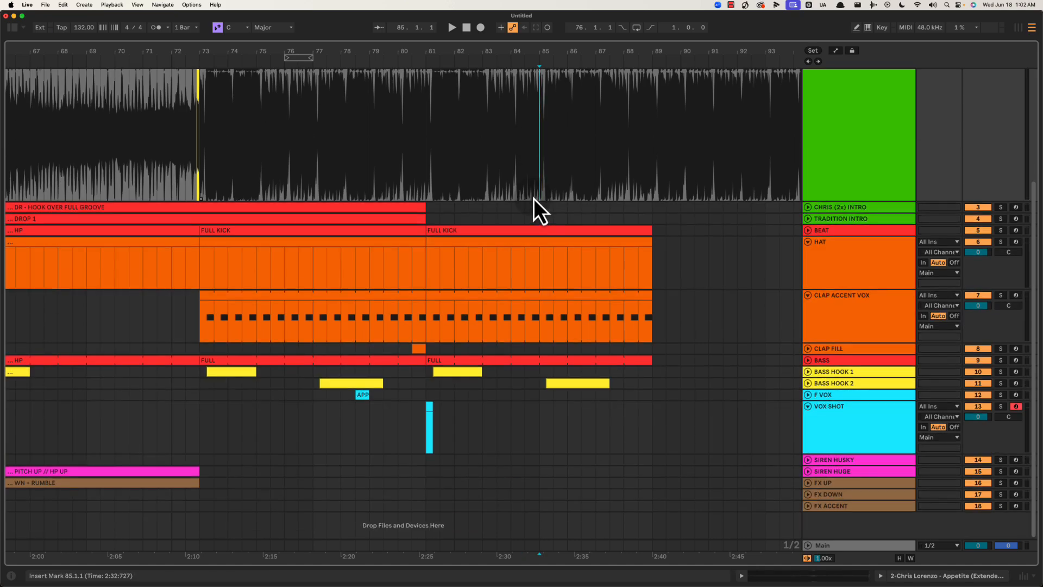
Examine the CLAP ACCENT VOX and bass hook layers by highlighting 81.1.1 to 83.1.1, 84.3.1 to 85.1.1 and 85.1.1 to 89.3.1.
{"action": "left_click", "coordinate": [539, 318]}
{"action": "mouse_move", "coordinate": [428, 325]}
{"action": "left_mouse_down"}
{"action": "mouse_move", "coordinate": [438, 403]}
{"action": "mouse_move", "coordinate": [429, 424]}
{"action": "left_mouse_up"}
{"action": "mouse_move", "coordinate": [460, 379]}
{"action": "left_mouse_down"}
{"action": "mouse_move", "coordinate": [438, 337]}
{"action": "mouse_move", "coordinate": [485, 376]}
{"action": "left_mouse_up"}
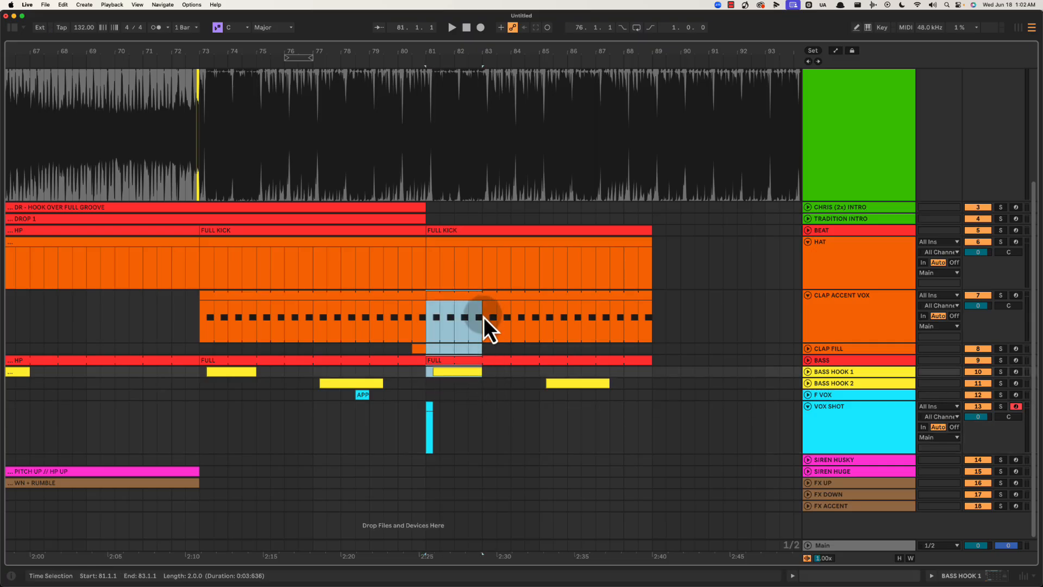
{"action": "left_click_drag", "start_coordinate": [483, 318], "coordinate": [540, 327]}
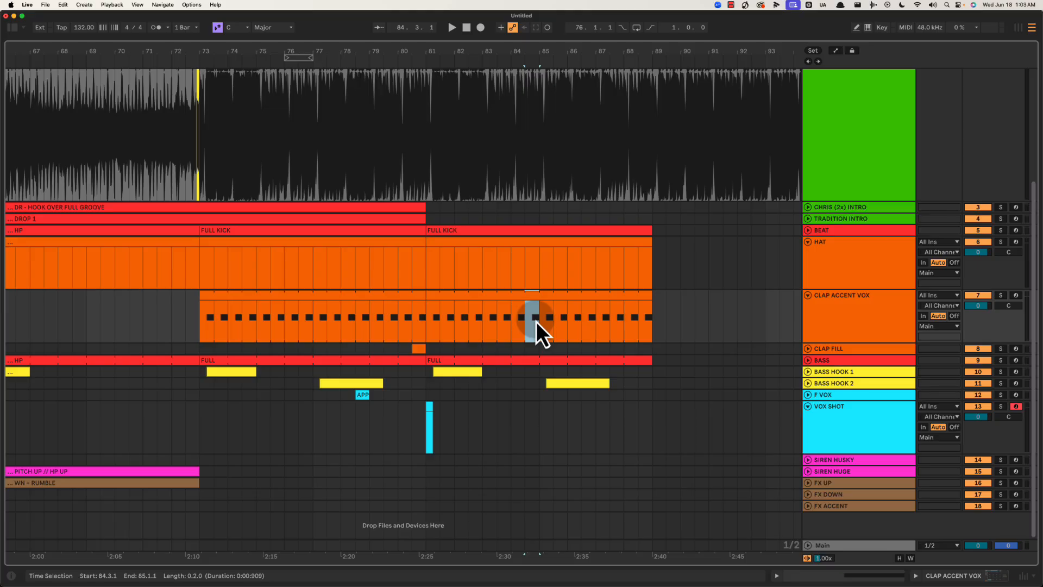
{"action": "left_click_drag", "start_coordinate": [539, 327], "coordinate": [660, 392]}
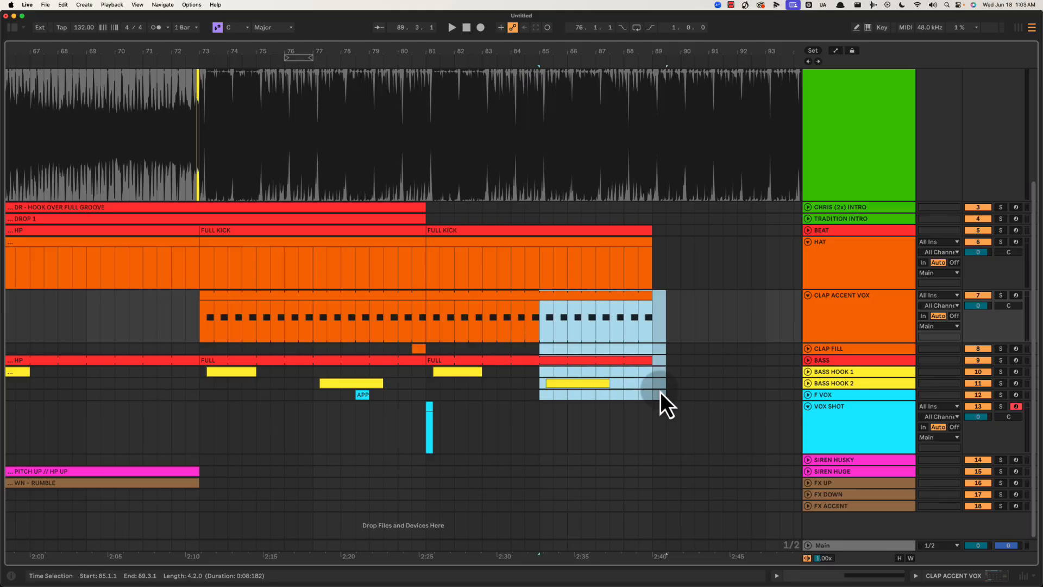
{"action": "left_click_drag", "start_coordinate": [538, 315], "coordinate": [648, 327]}
Play the arrangement from 84.1.1 on the CLAP ACCENT VOX track to hear the section after bar 85.
{"action": "left_click", "coordinate": [510, 321]}
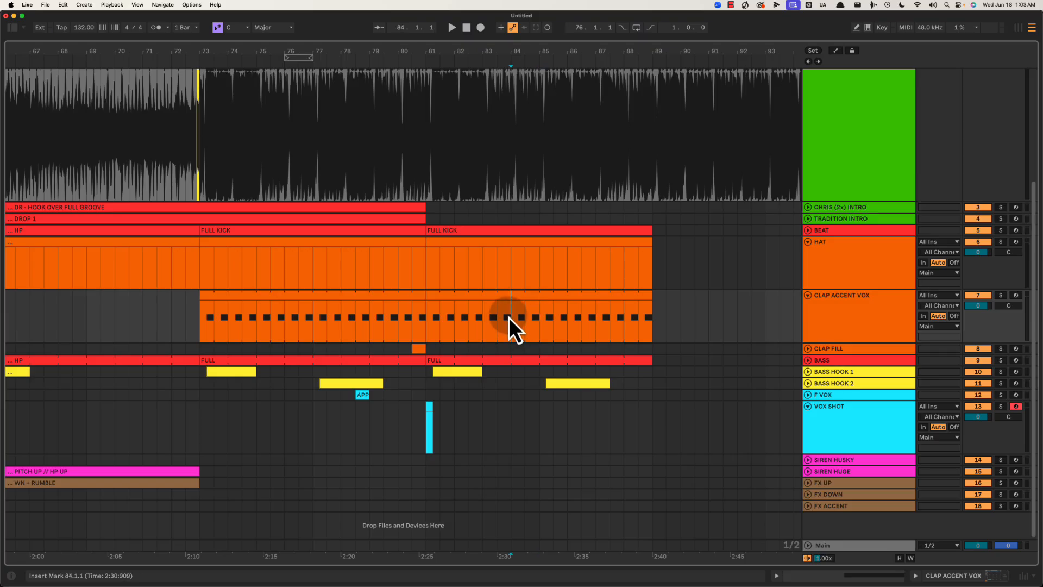
{"action": "left_click_drag", "start_coordinate": [508, 317], "coordinate": [533, 320]}
{"action": "left_click", "coordinate": [511, 318]}
{"action": "key", "text": "space"}
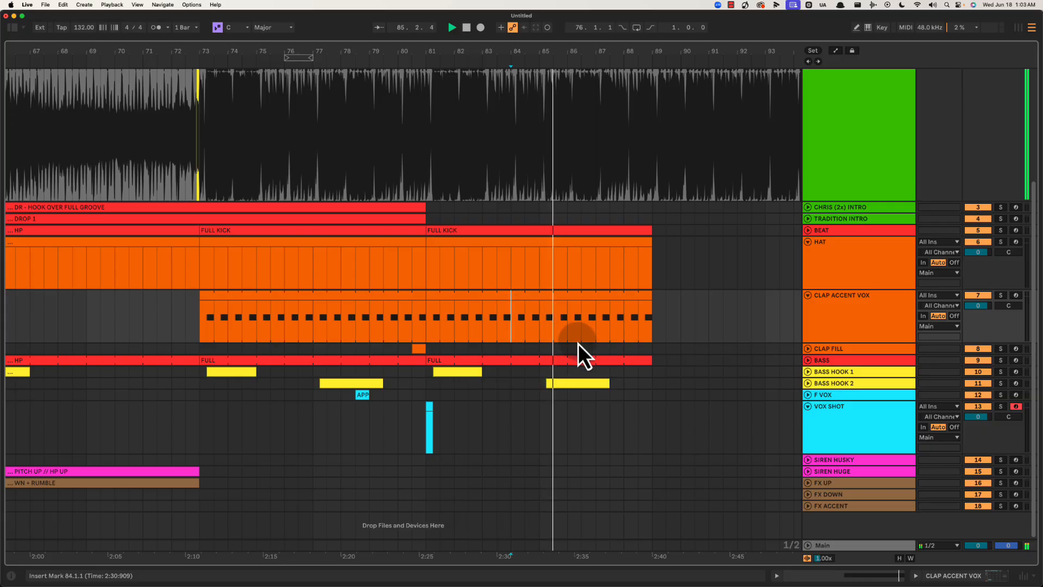
{"action": "left_click_drag", "start_coordinate": [557, 363], "coordinate": [488, 362]}
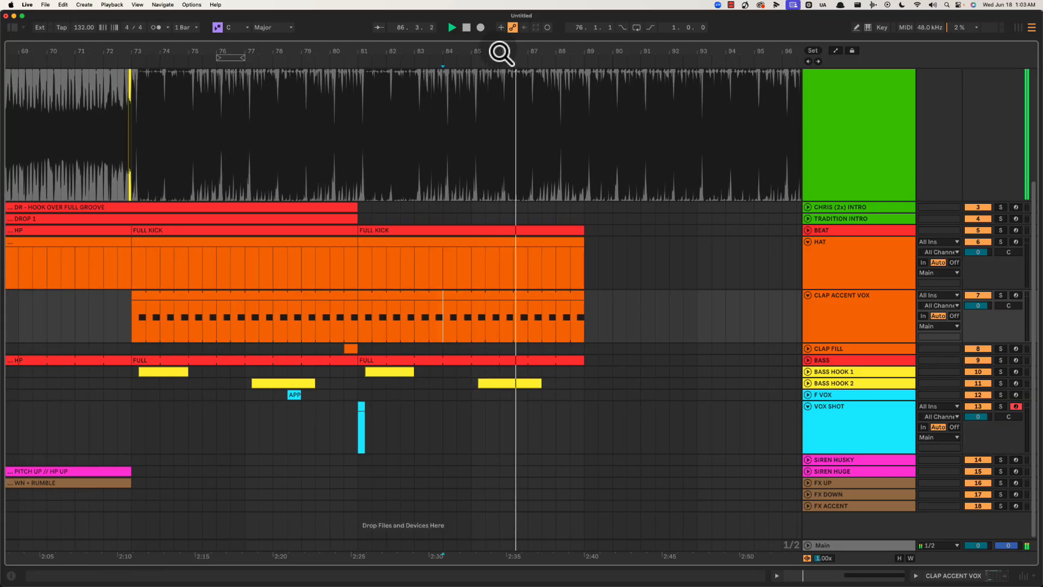
Duplicate the F VOX section from 73.1.1 to 81.1.1 into 81.1.1 to 89.1.1 and play around the copied clip.
{"action": "left_click_drag", "start_coordinate": [501, 51], "coordinate": [490, 210]}
{"action": "key", "text": "space"}
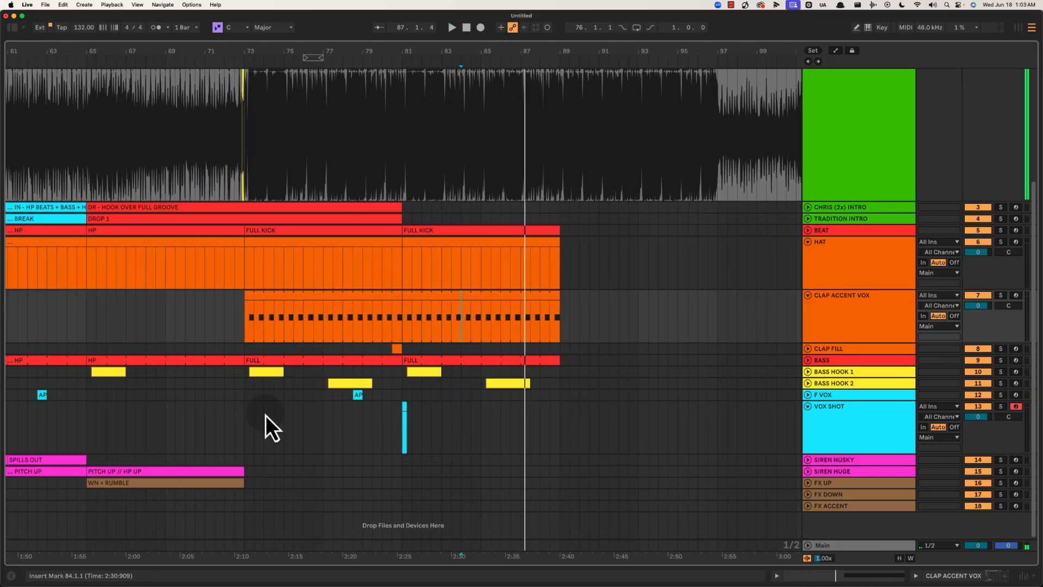
{"action": "left_click_drag", "start_coordinate": [244, 395], "coordinate": [402, 400]}
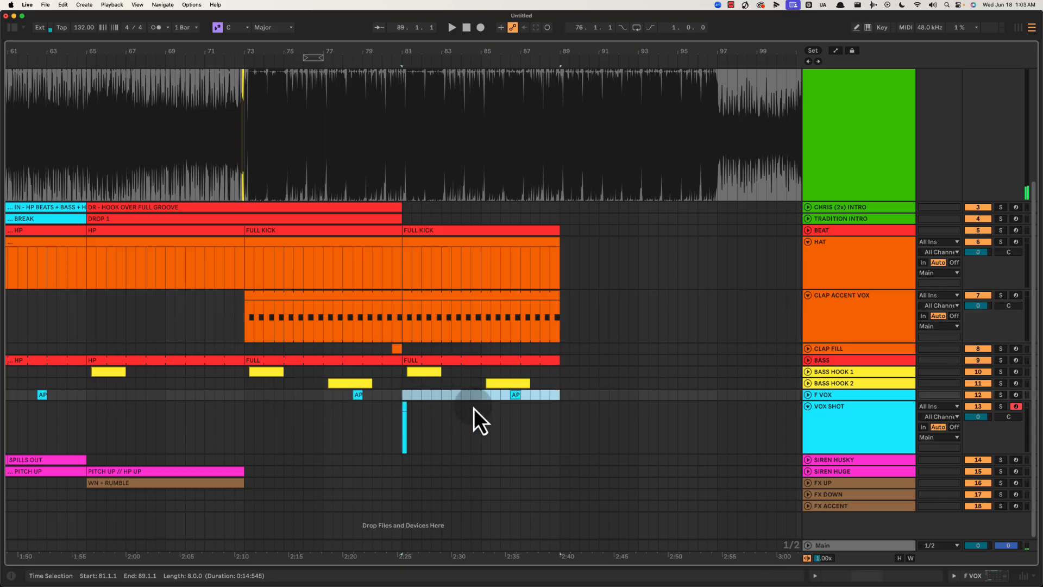
{"action": "left_click", "coordinate": [501, 396]}
{"action": "key", "text": "space"}
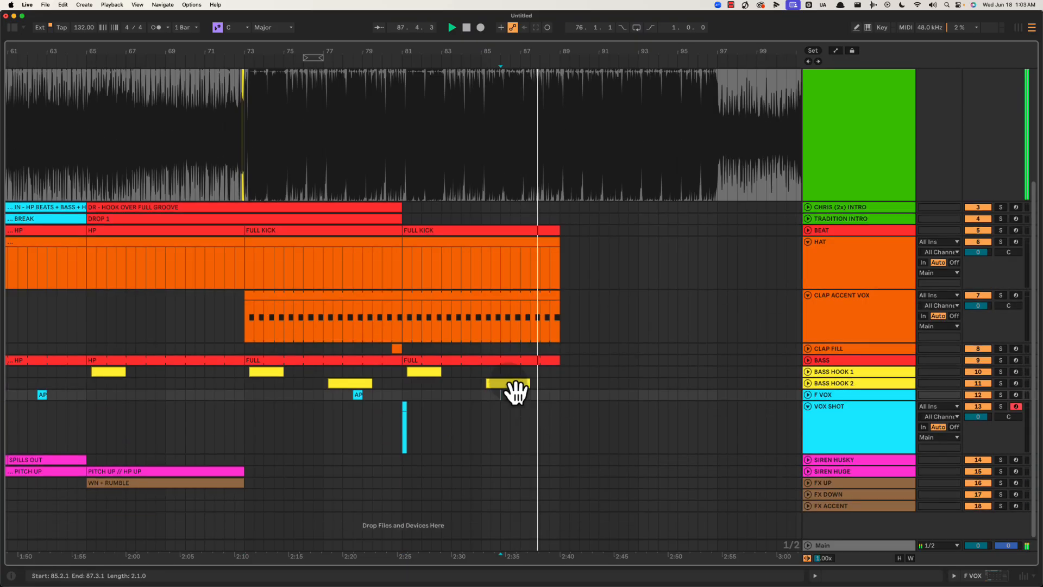
Expand the BASS HOOK 2 track and play its first clip from 77.2.1.
{"action": "left_click", "coordinate": [508, 384]}
{"action": "key", "text": "space"}
{"action": "left_click", "coordinate": [808, 383]}
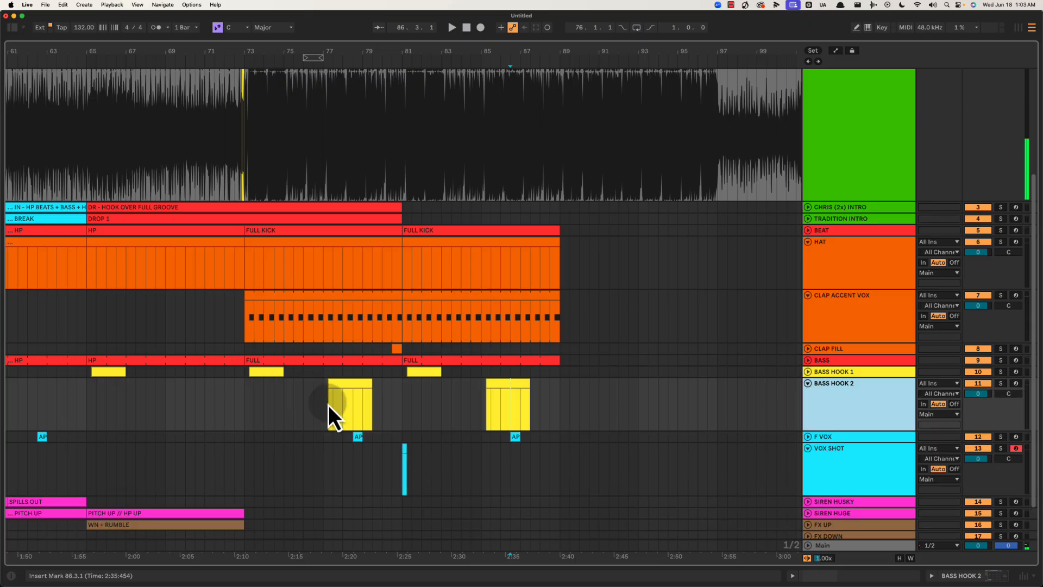
{"action": "left_click", "coordinate": [331, 406]}
{"action": "left_click", "coordinate": [334, 392]}
{"action": "key", "text": "space"}
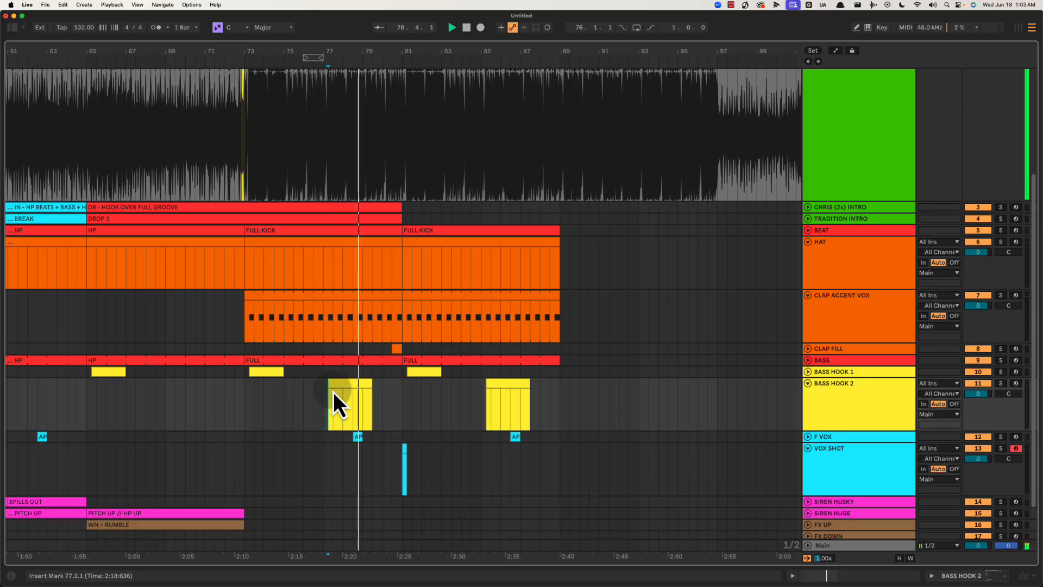
{"action": "key", "text": "space"}
Try a pale yellow color on the second BASS HOOK 2 clip, starting at 85.2.1.
{"action": "left_click_drag", "start_coordinate": [474, 399], "coordinate": [569, 406]}
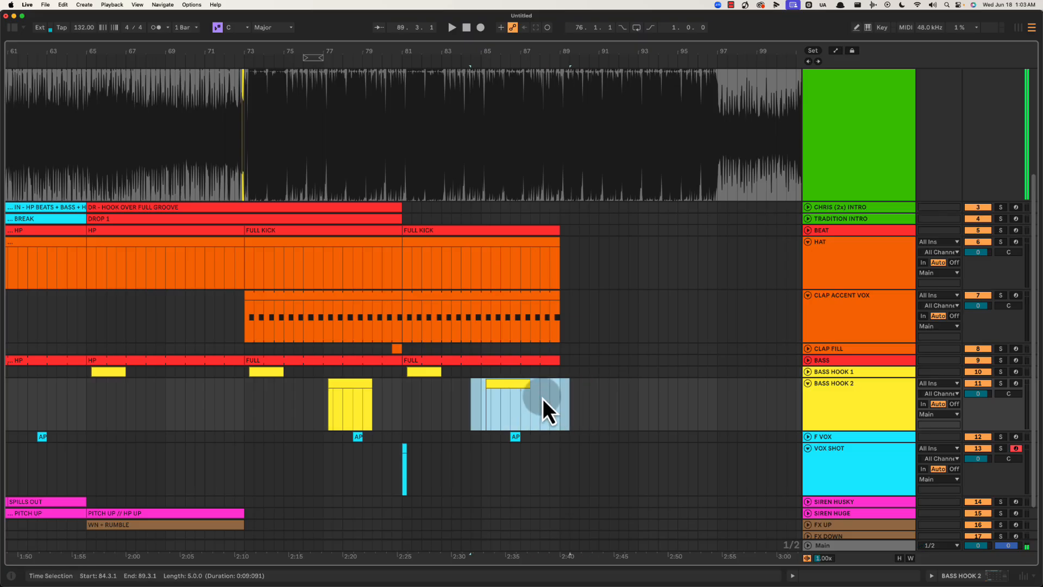
{"action": "right_click", "coordinate": [514, 383]}
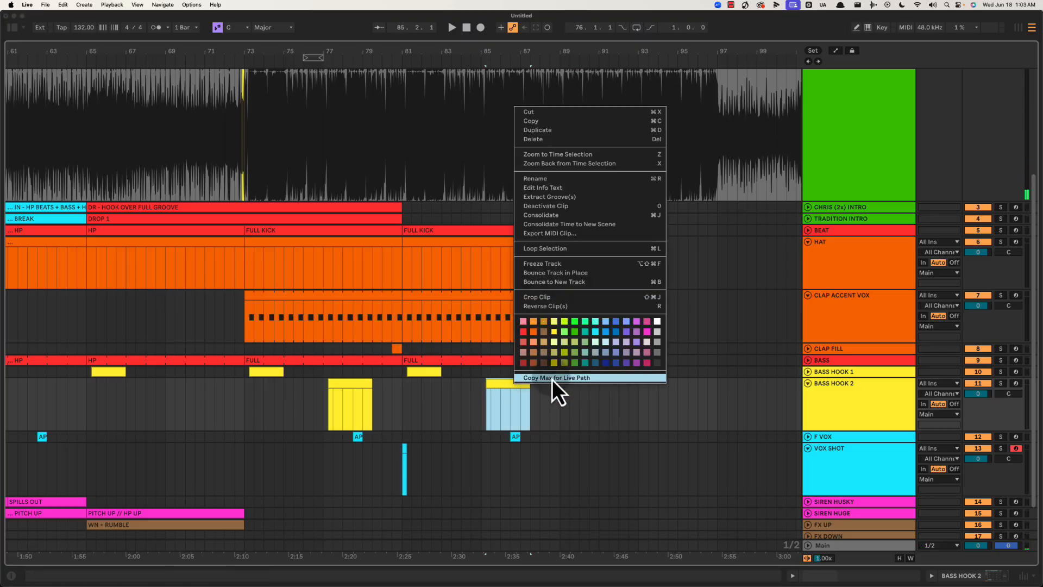
{"action": "left_click", "coordinate": [556, 321]}
{"action": "left_click", "coordinate": [463, 396]}
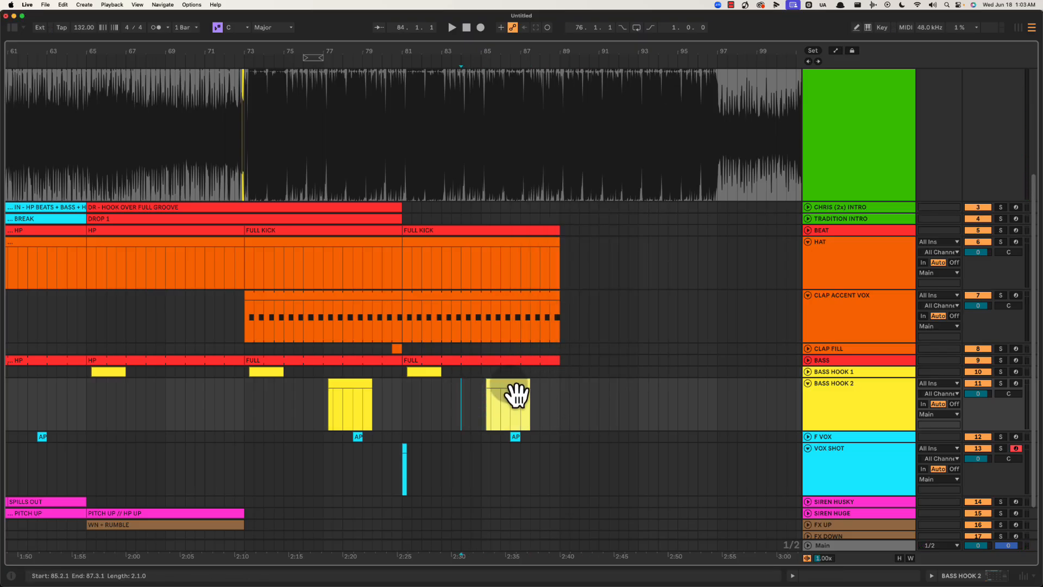
{"action": "right_click", "coordinate": [511, 383]}
{"action": "left_click", "coordinate": [603, 329]}
{"action": "left_click", "coordinate": [462, 395]}
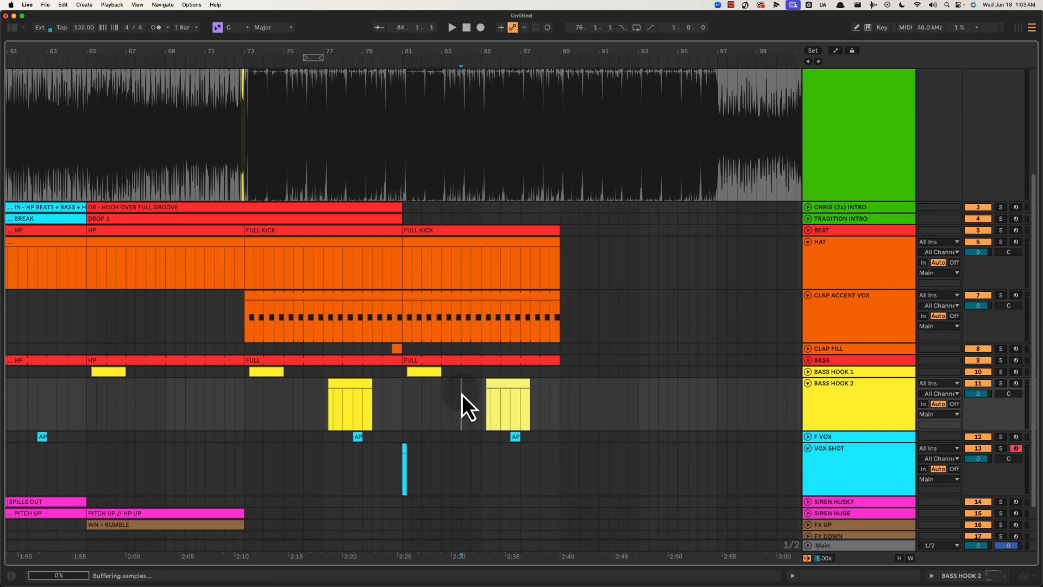
Recolor the second BASS HOOK 2 clip pale lavender and rename it STEP UP.
{"action": "right_click", "coordinate": [514, 396]}
{"action": "left_click", "coordinate": [609, 348]}
{"action": "left_click", "coordinate": [457, 393]}
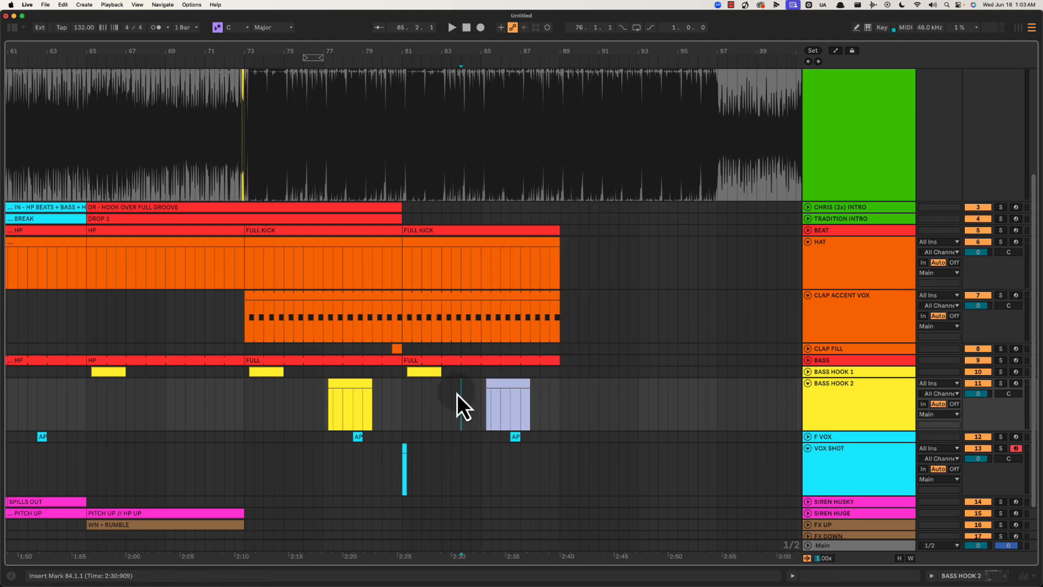
{"action": "left_click", "coordinate": [511, 383]}
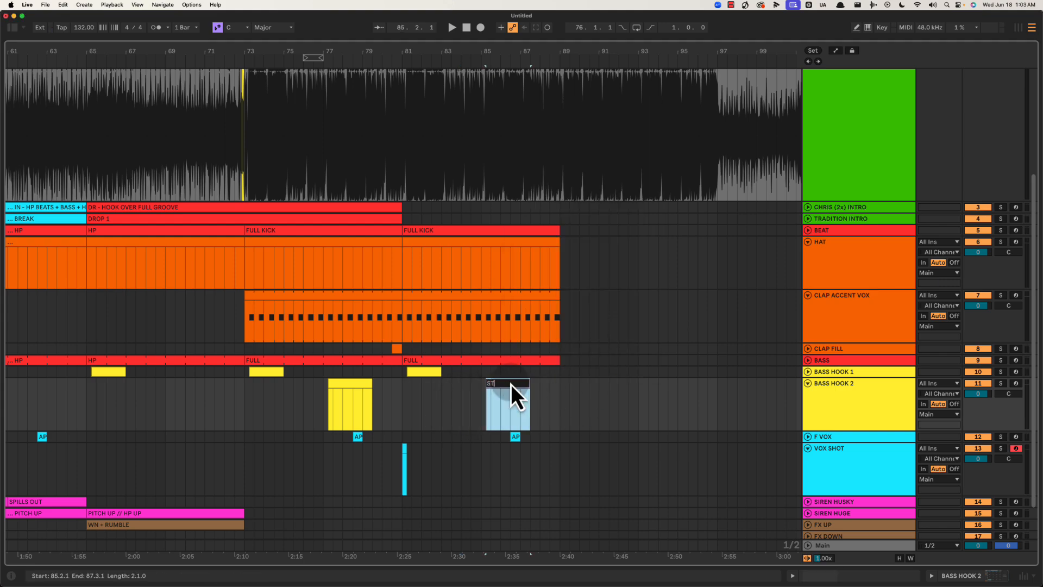
{"action": "type", "text": "STEP UP"}
{"action": "key", "text": "Return"}
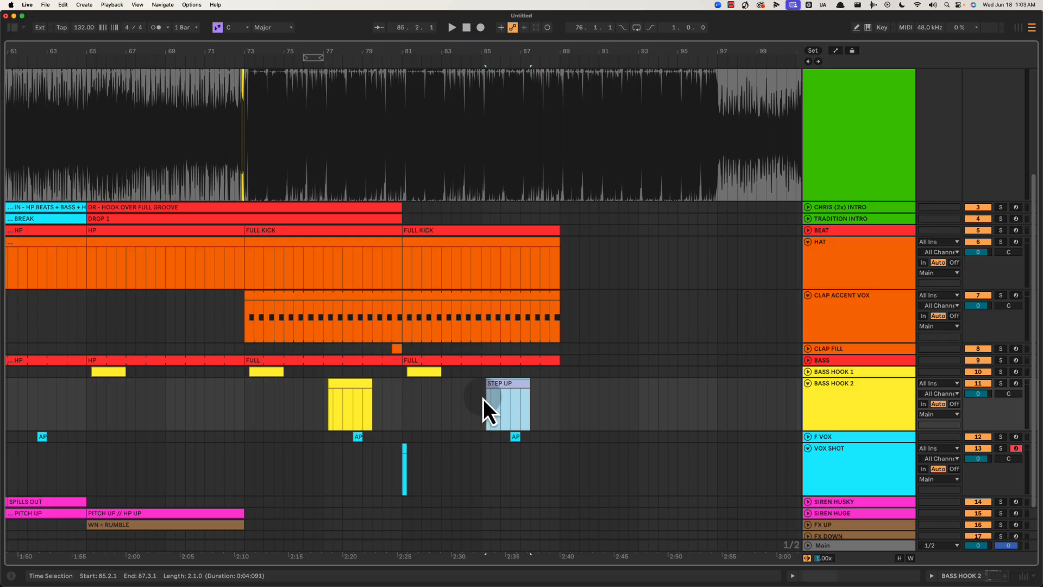
Play the section from 77.2.1 and examine its bass frequencies in the enlarged Spectrum on the Main track.
{"action": "double_click", "coordinate": [510, 384]}
{"action": "left_click", "coordinate": [338, 163]}
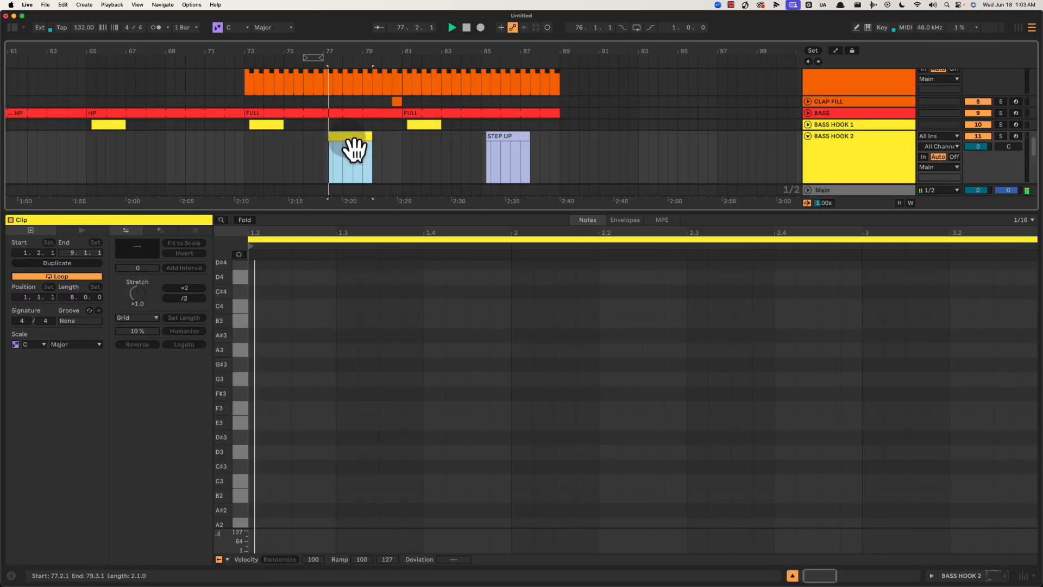
{"action": "key", "text": "space"}
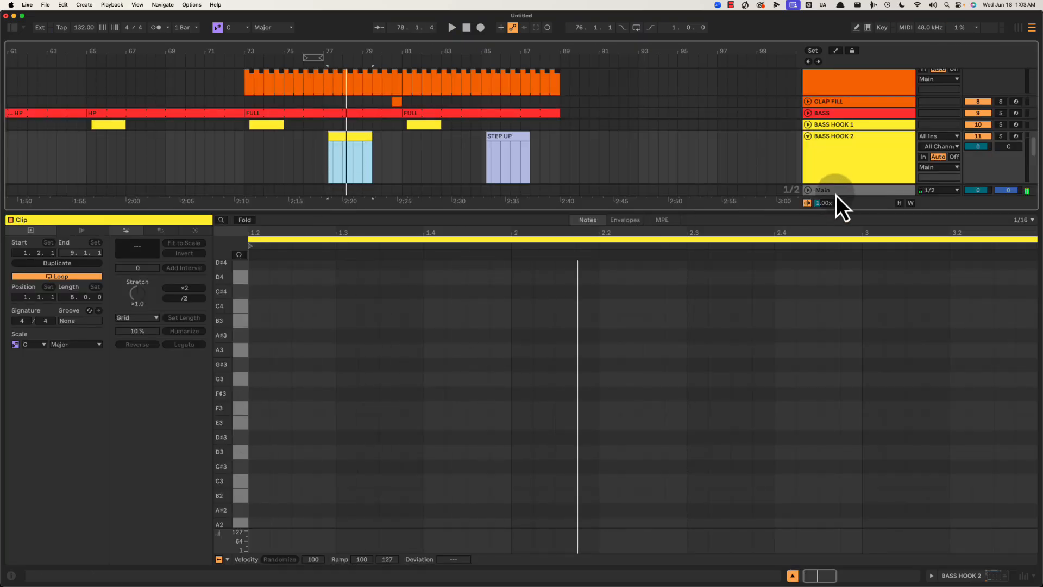
{"action": "left_click", "coordinate": [834, 191]}
{"action": "double_click", "coordinate": [276, 513]}
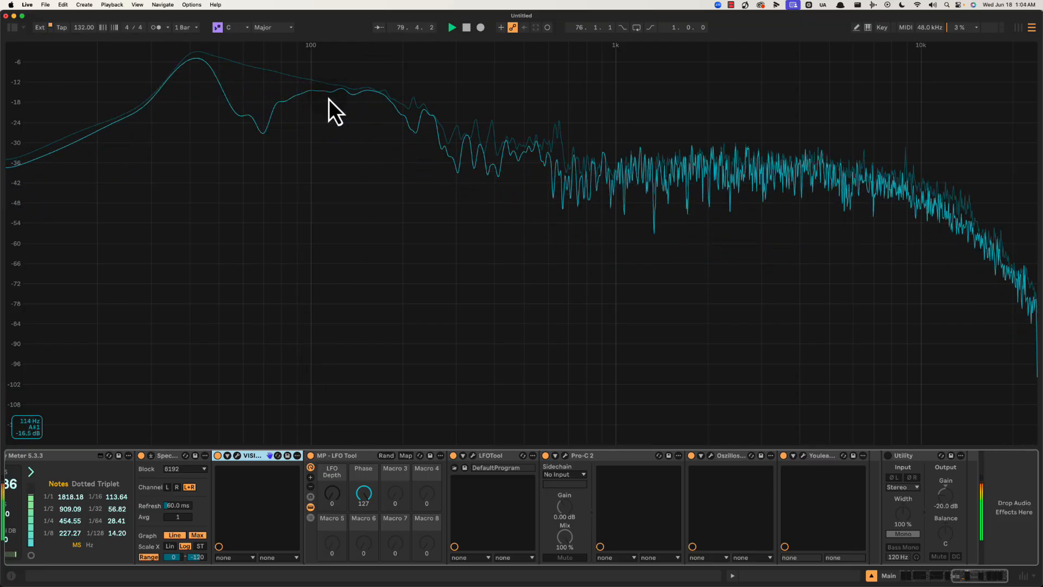
{"action": "key", "text": "space"}
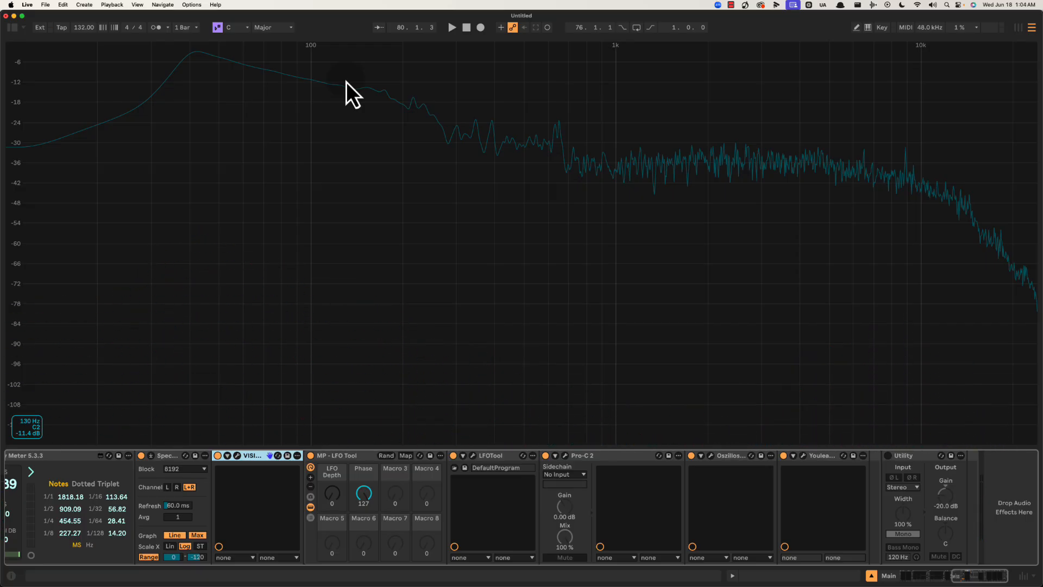
{"action": "key", "text": "space"}
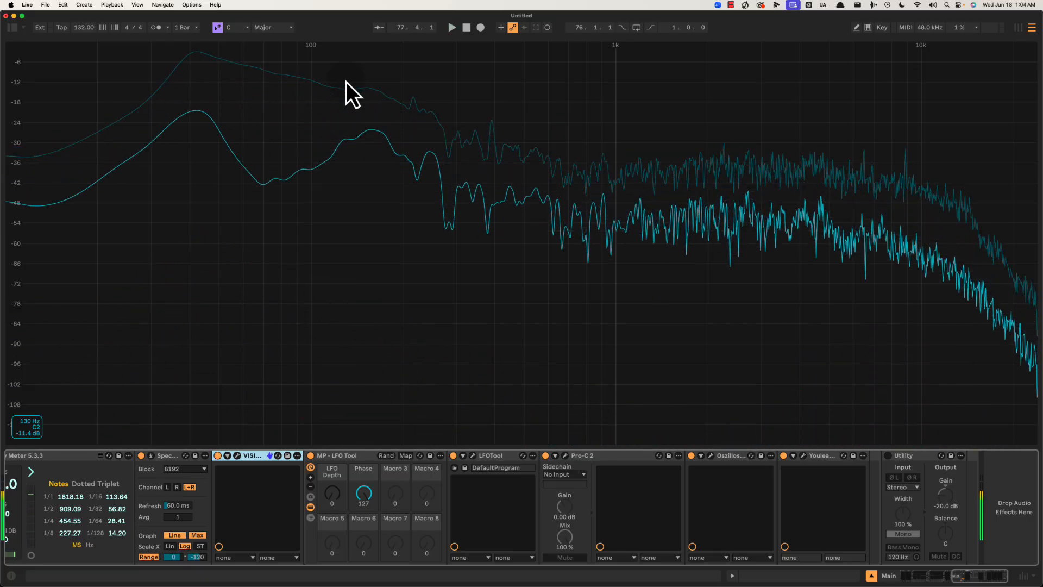
{"action": "double_click", "coordinate": [350, 76]}
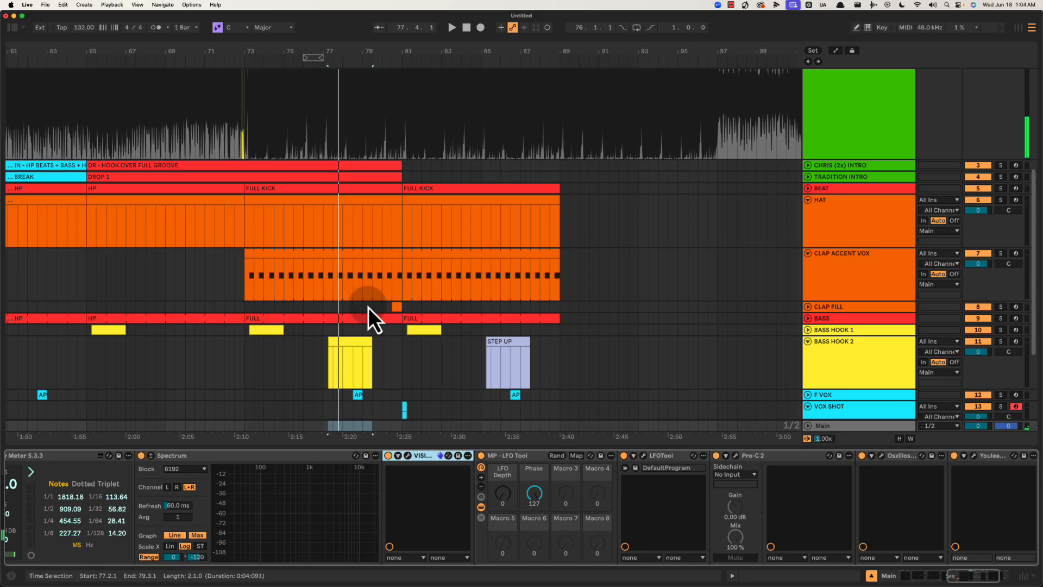
Add an F3 note at 1.2.1 in the first BASS HOOK 2 clip and extend it with Legato to the loop end.
{"action": "double_click", "coordinate": [365, 351]}
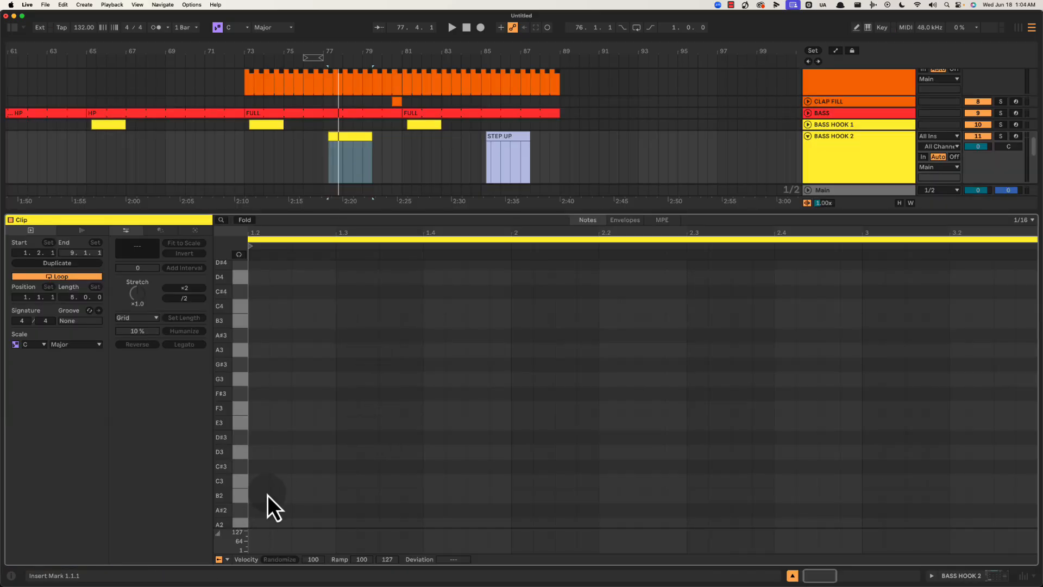
{"action": "double_click", "coordinate": [259, 408]}
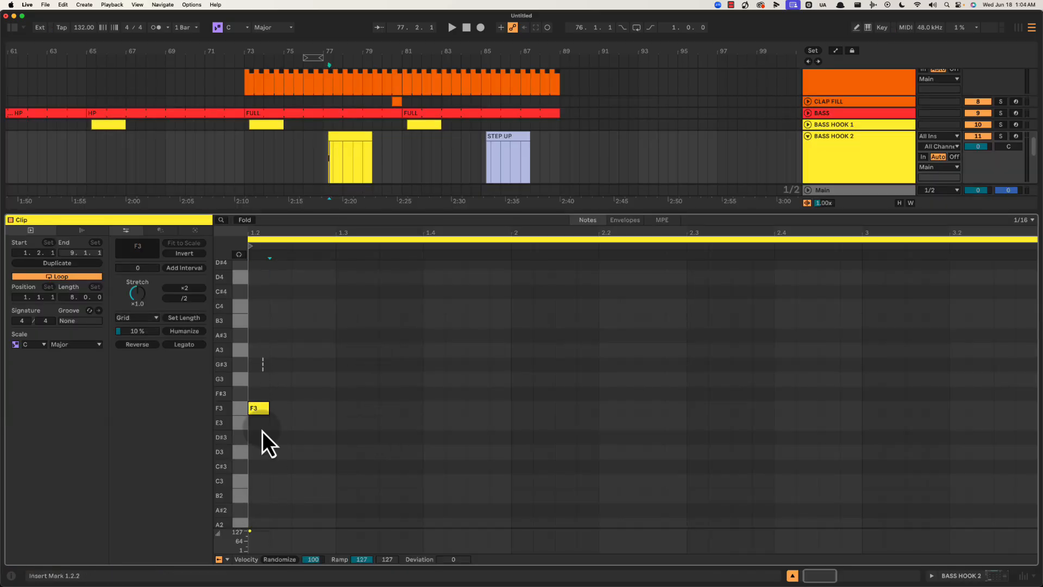
{"action": "left_click", "coordinate": [184, 344]}
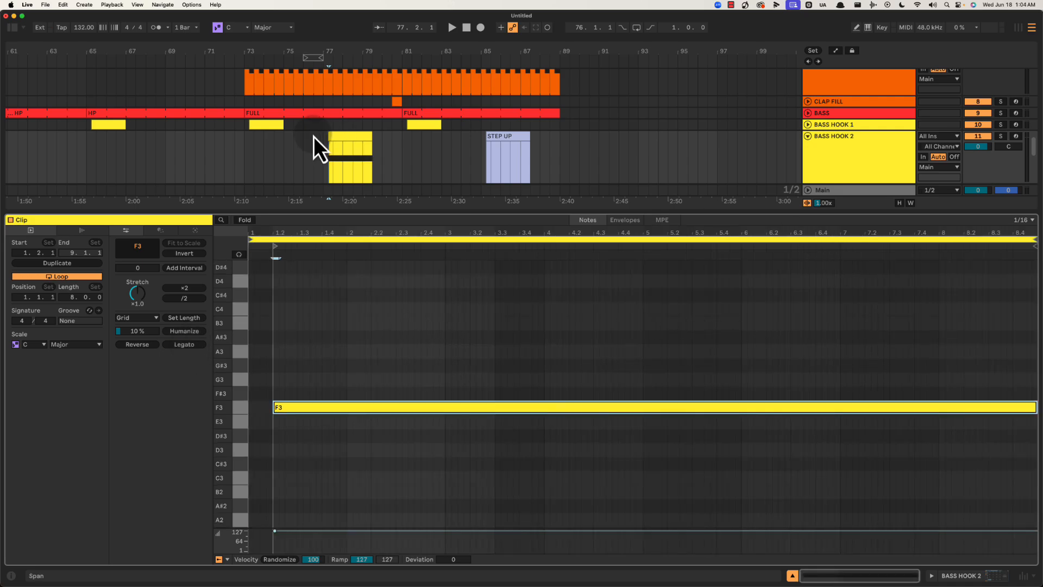
Play the arrangement from the middle of the first BASS HOOK 2 clip to hear where the hook ends.
{"action": "left_click", "coordinate": [354, 158]}
{"action": "key", "text": "space"}
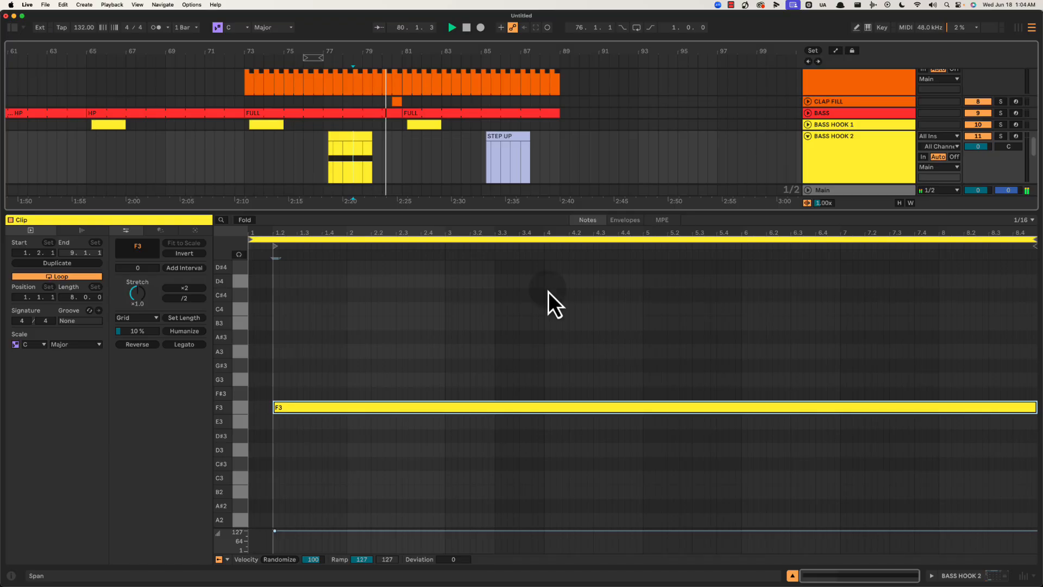
{"action": "key", "text": "space"}
{"action": "key", "text": "space"}
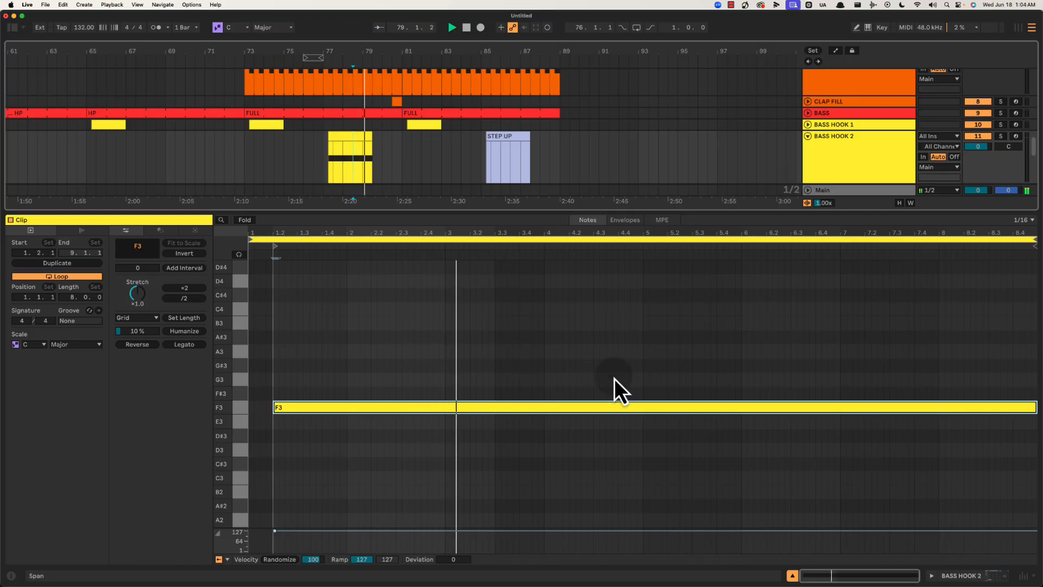
{"action": "key", "text": "space"}
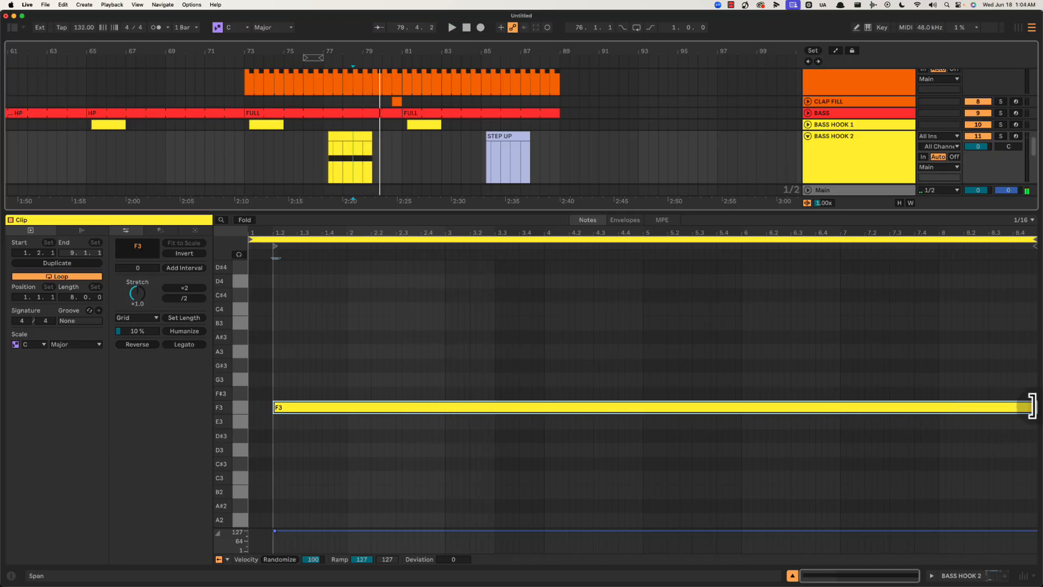
Shorten the F3 note in the first BASS HOOK 2 clip to end at 3.3.1 and play it back.
{"action": "left_click_drag", "start_coordinate": [1032, 406], "coordinate": [494, 406]}
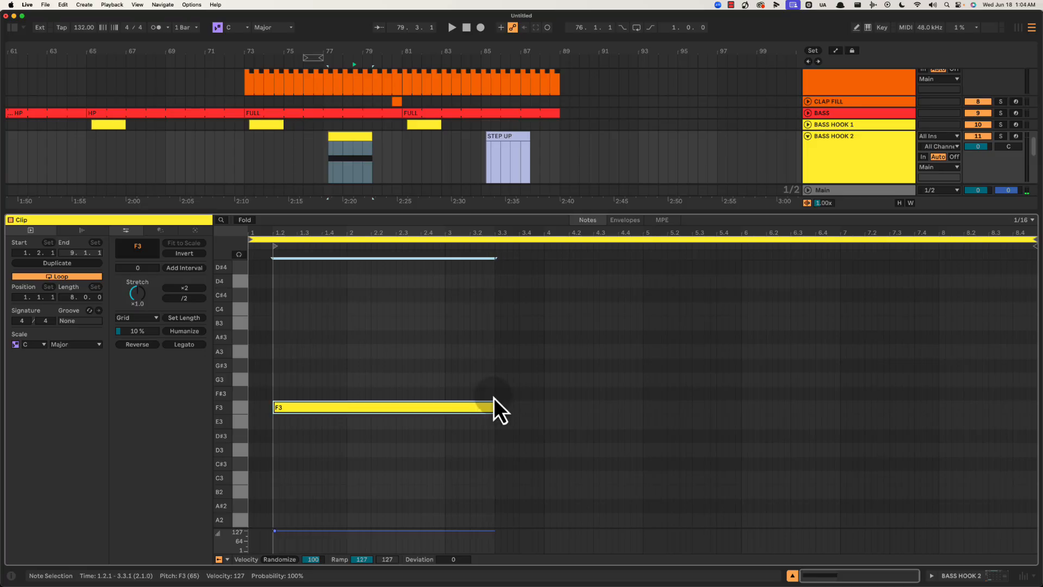
{"action": "key", "text": "space"}
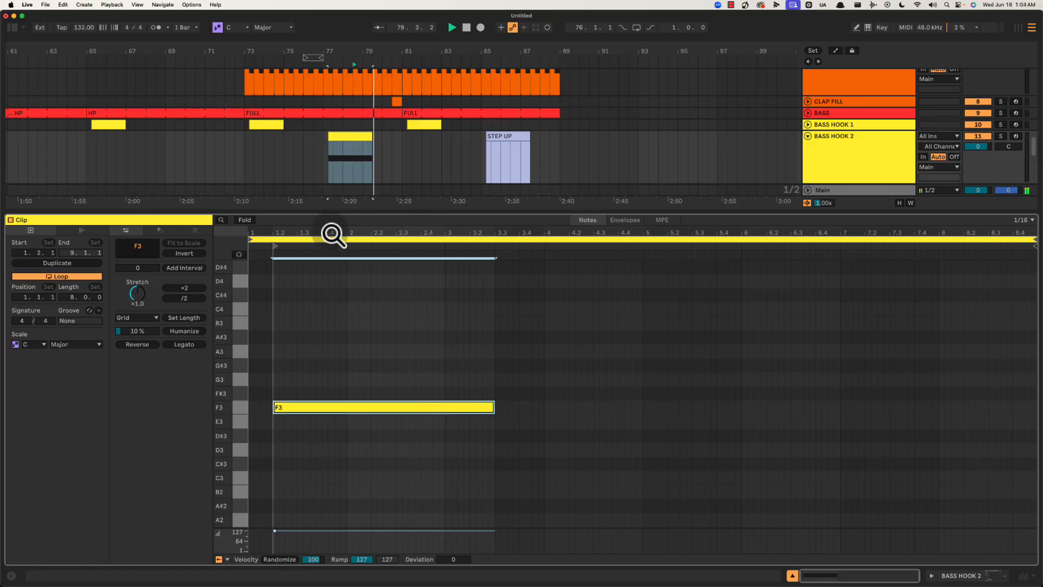
{"action": "left_click", "coordinate": [445, 361]}
{"action": "key", "text": "space"}
Add an F3 note from 1.2.1 to 3.1.1 in the STEP UP clip while listening to the reference.
{"action": "left_click", "coordinate": [505, 137]}
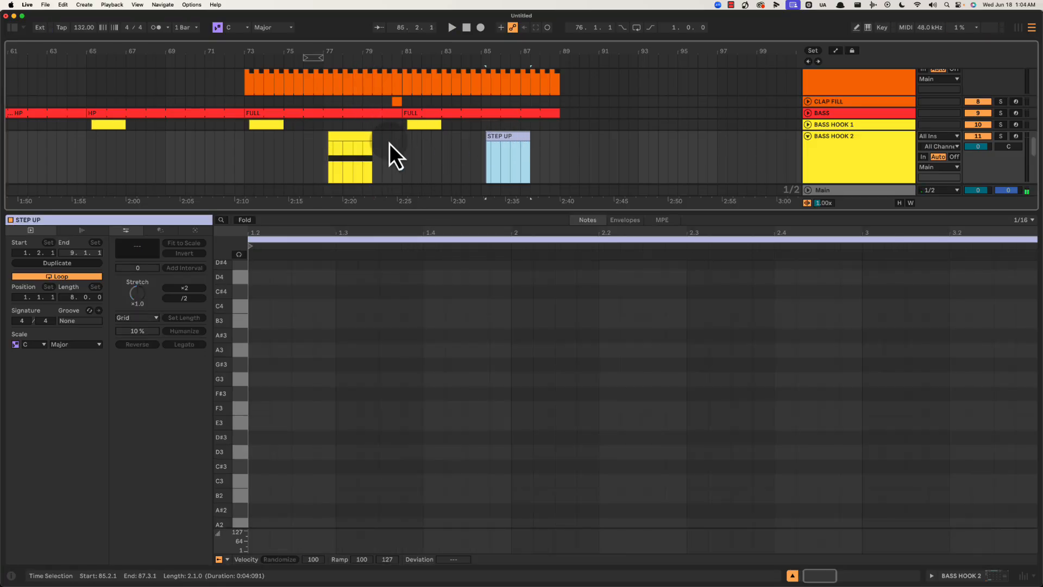
{"action": "double_click", "coordinate": [252, 410]}
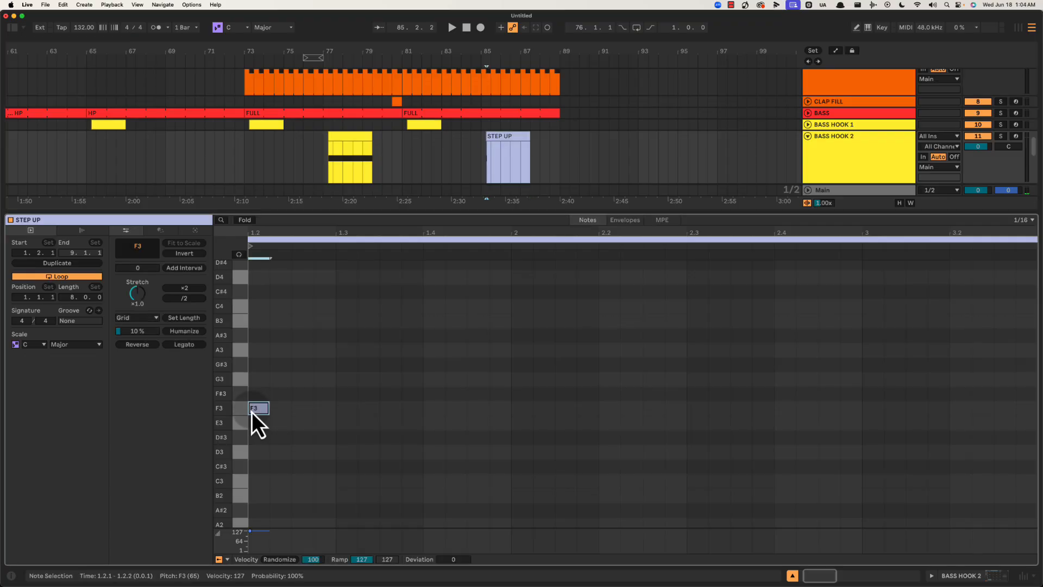
{"action": "key", "text": "space"}
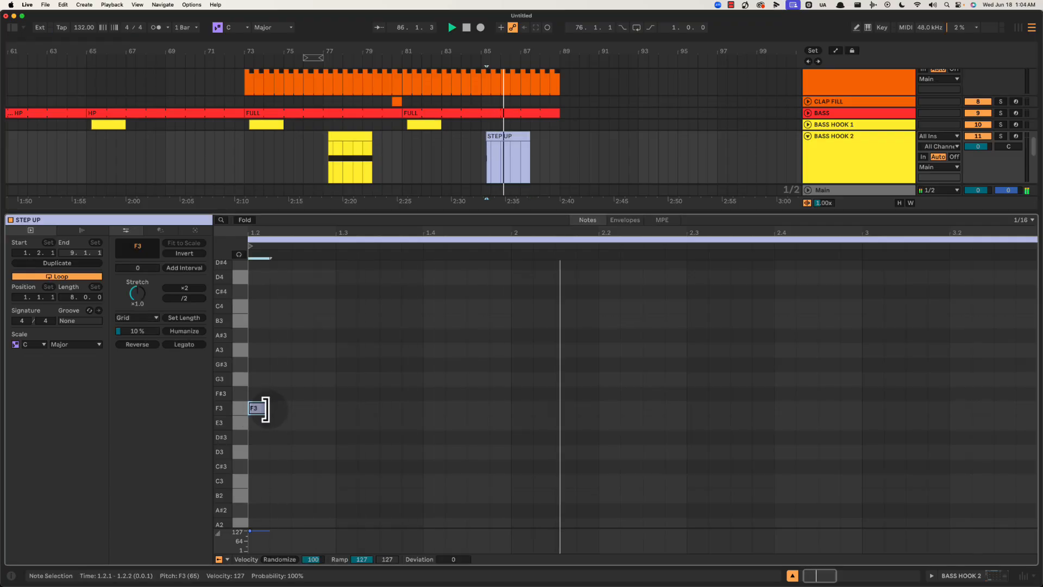
{"action": "left_click_drag", "start_coordinate": [592, 234], "coordinate": [592, 217]}
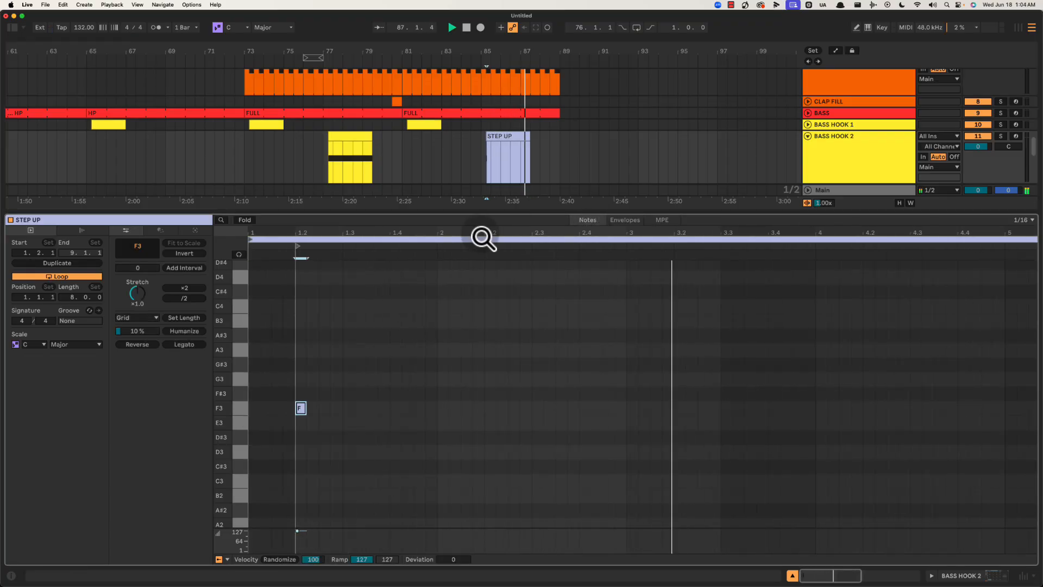
{"action": "left_click_drag", "start_coordinate": [305, 408], "coordinate": [626, 404]}
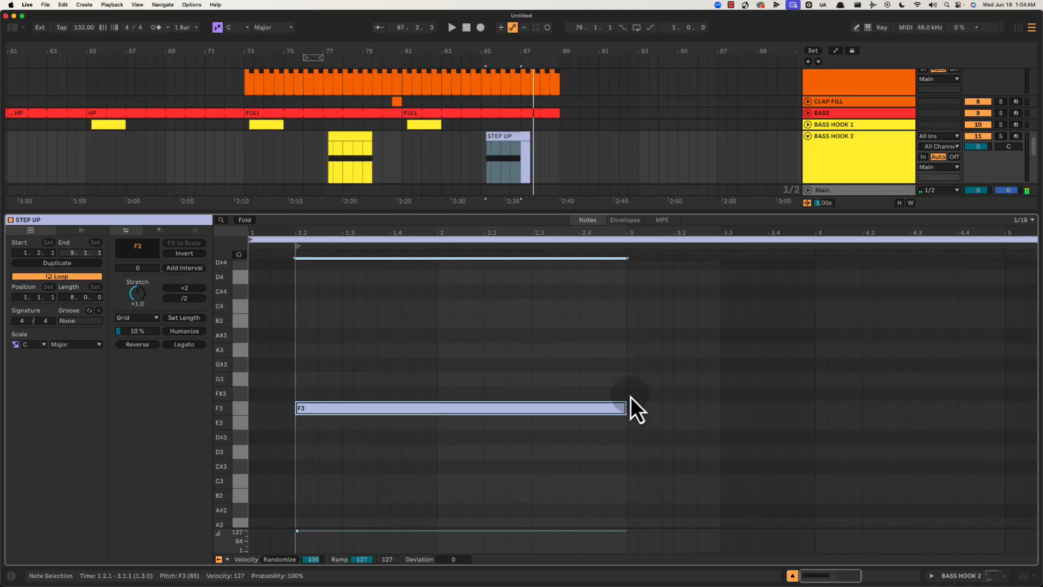
Add a G#3 note from 3.1.1 to 3.3.1 in the STEP UP clip and play the section from 85.2.1.
{"action": "double_click", "coordinate": [635, 367]}
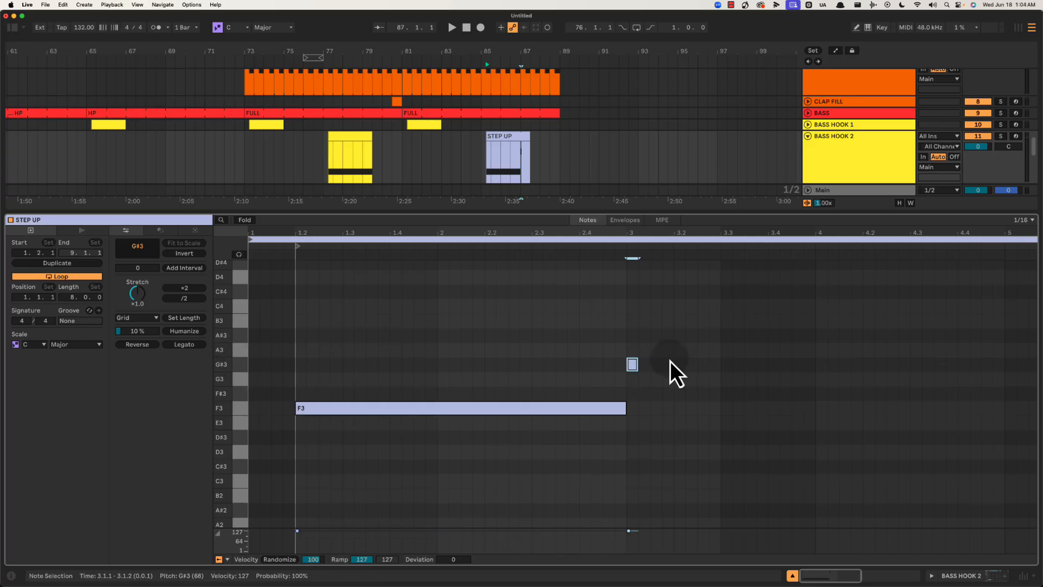
{"action": "left_click_drag", "start_coordinate": [632, 365], "coordinate": [720, 364]}
{"action": "left_click", "coordinate": [500, 145]}
{"action": "key", "text": "space"}
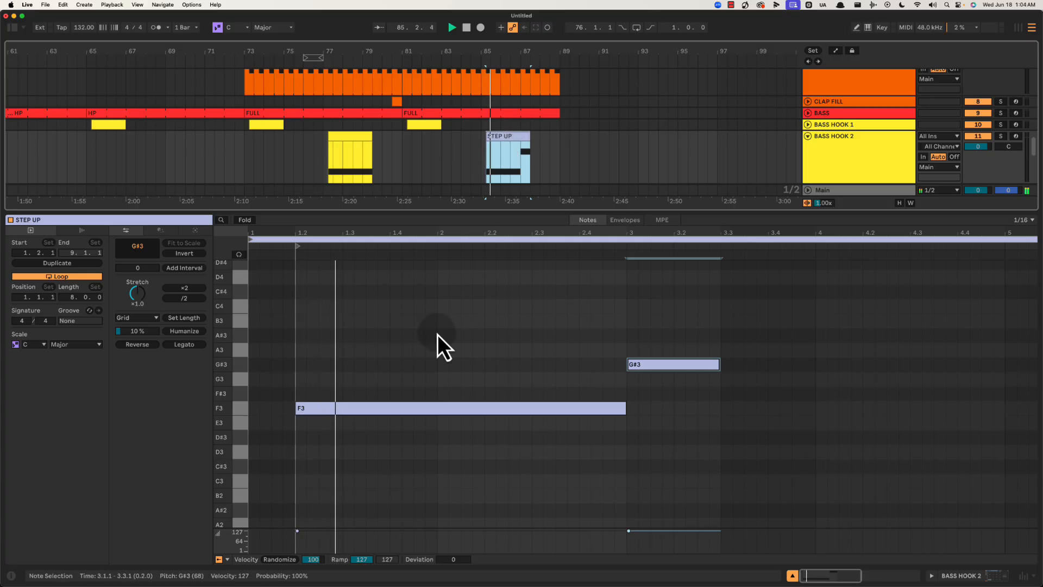
{"action": "left_click", "coordinate": [470, 326]}
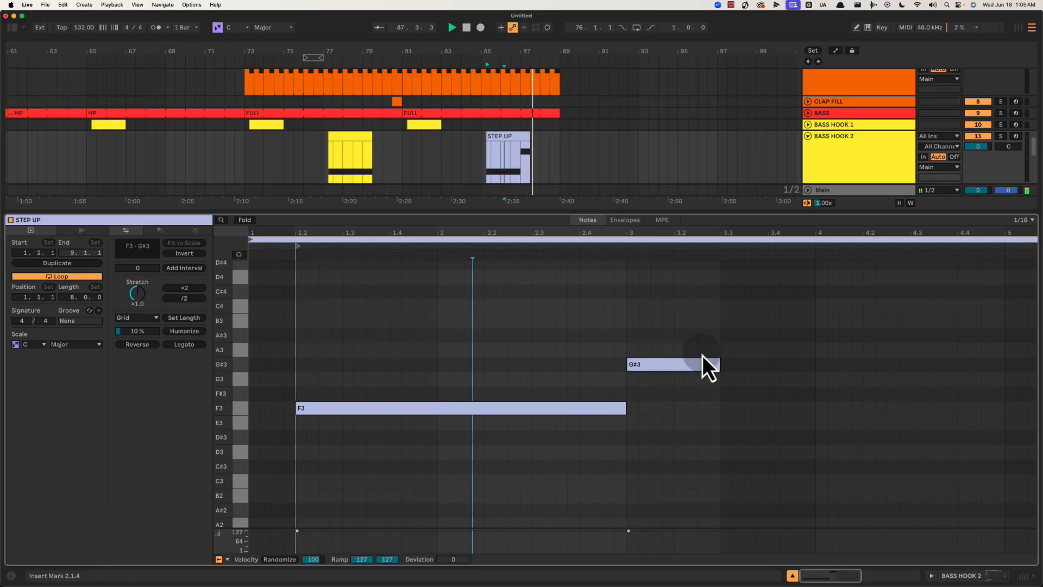
{"action": "left_click", "coordinate": [560, 158]}
{"action": "key", "text": "space"}
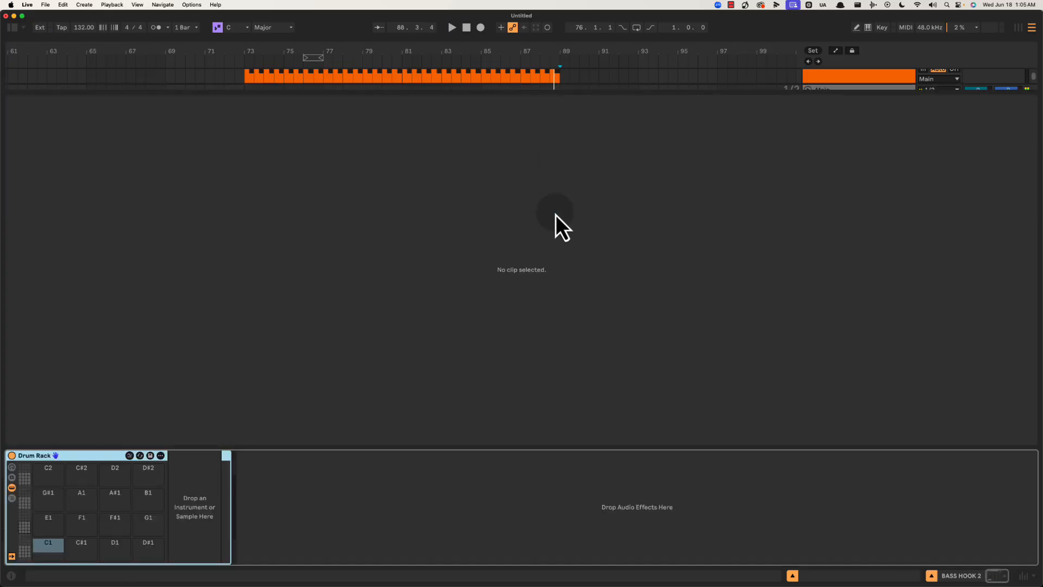
Close the enlarged clip view and unfold the BASS HOOK 1 track in the arrangement.
{"action": "double_click", "coordinate": [555, 213]}
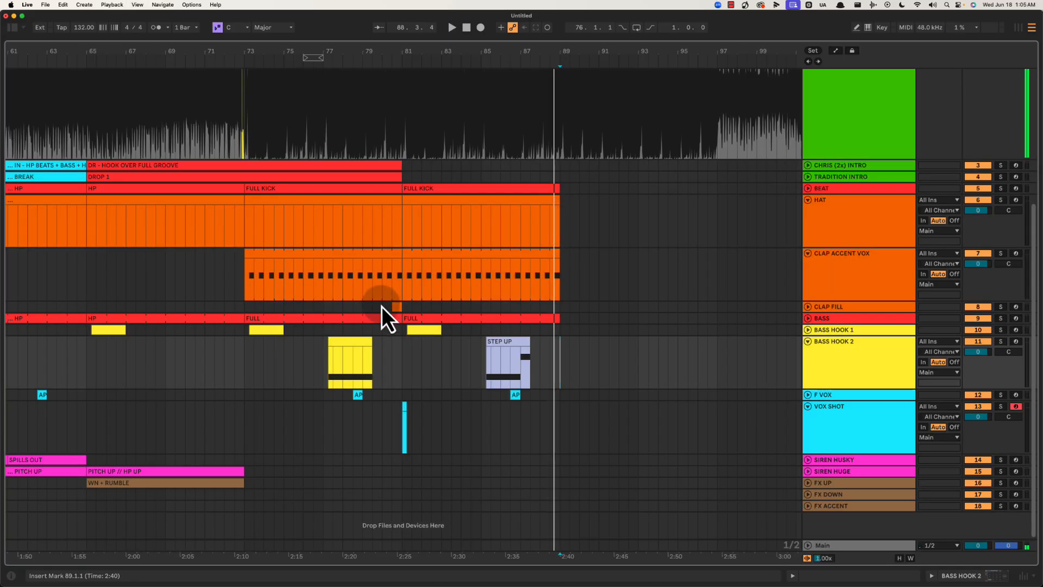
{"action": "left_click", "coordinate": [814, 331]}
{"action": "left_click", "coordinate": [809, 331]}
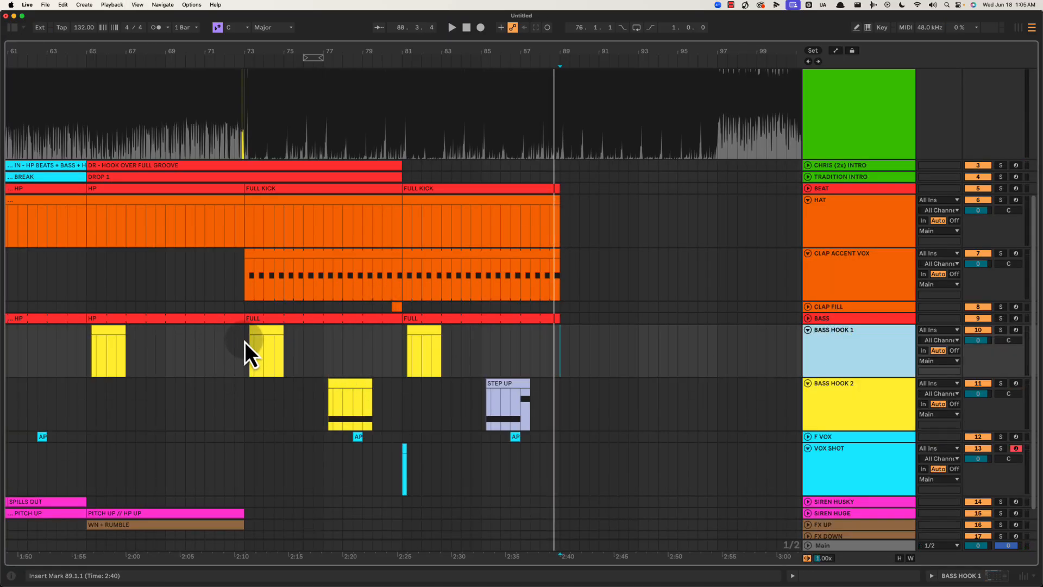
Compare the first BASS HOOK 2 clip with the STEP UP clip, and bars 73–81 with bars 81–89 on both hook tracks.
{"action": "left_click_drag", "start_coordinate": [316, 400], "coordinate": [403, 392]}
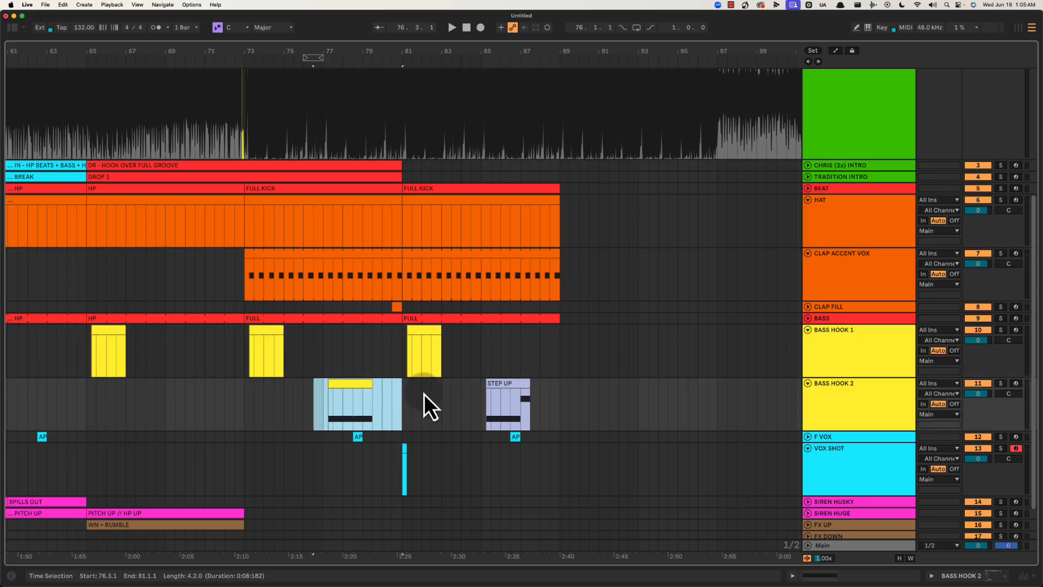
{"action": "left_click_drag", "start_coordinate": [490, 395], "coordinate": [572, 396]}
{"action": "left_click", "coordinate": [481, 395]}
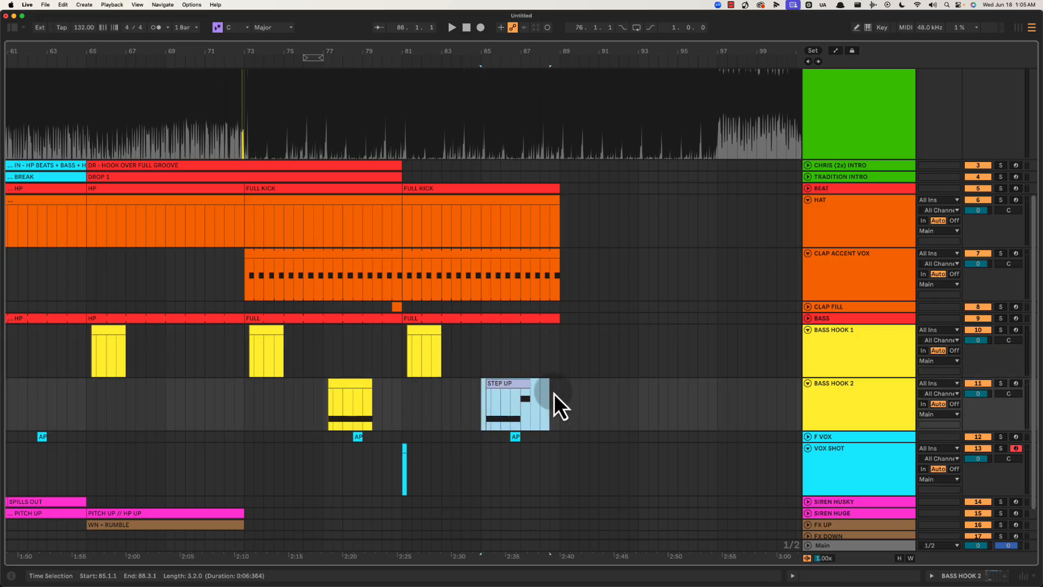
{"action": "left_click", "coordinate": [371, 373]}
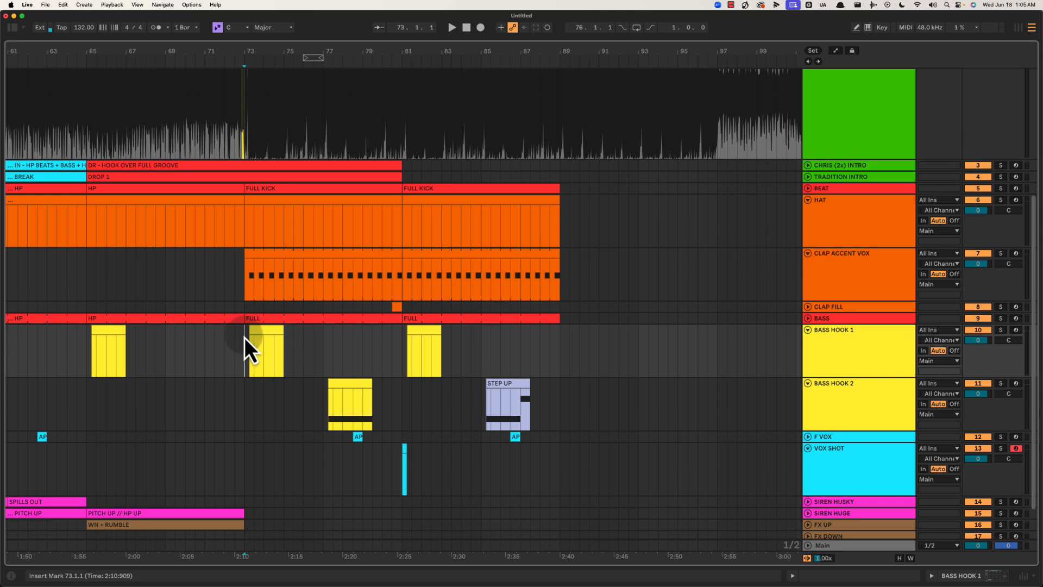
{"action": "left_click_drag", "start_coordinate": [244, 348], "coordinate": [404, 413]}
{"action": "left_click_drag", "start_coordinate": [406, 363], "coordinate": [561, 421]}
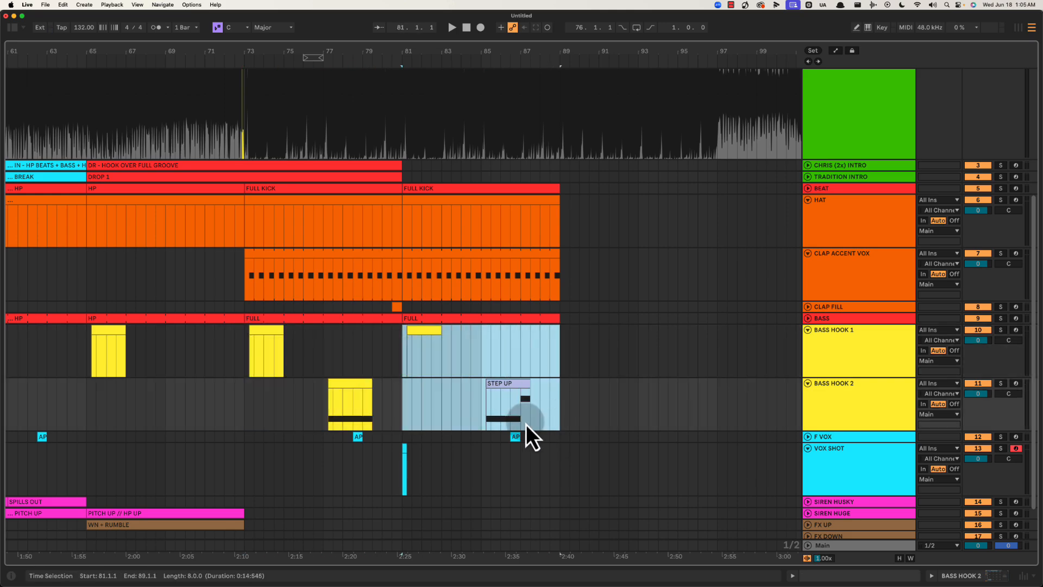
Examine the bass hook and vocal tracks across the drop's first eight bars, from bar 73 to bar 81.
{"action": "scroll", "coordinate": [337, 381], "scroll_direction": "down", "scroll_amount": 2}
{"action": "left_click", "coordinate": [244, 307]}
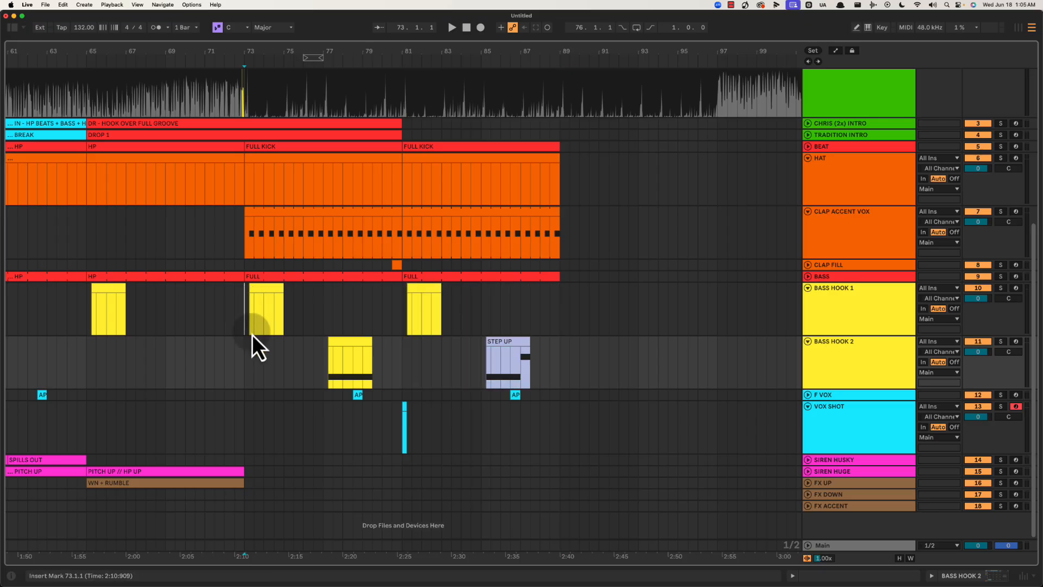
{"action": "left_click_drag", "start_coordinate": [252, 335], "coordinate": [403, 442]}
{"action": "left_click_drag", "start_coordinate": [407, 323], "coordinate": [432, 375]}
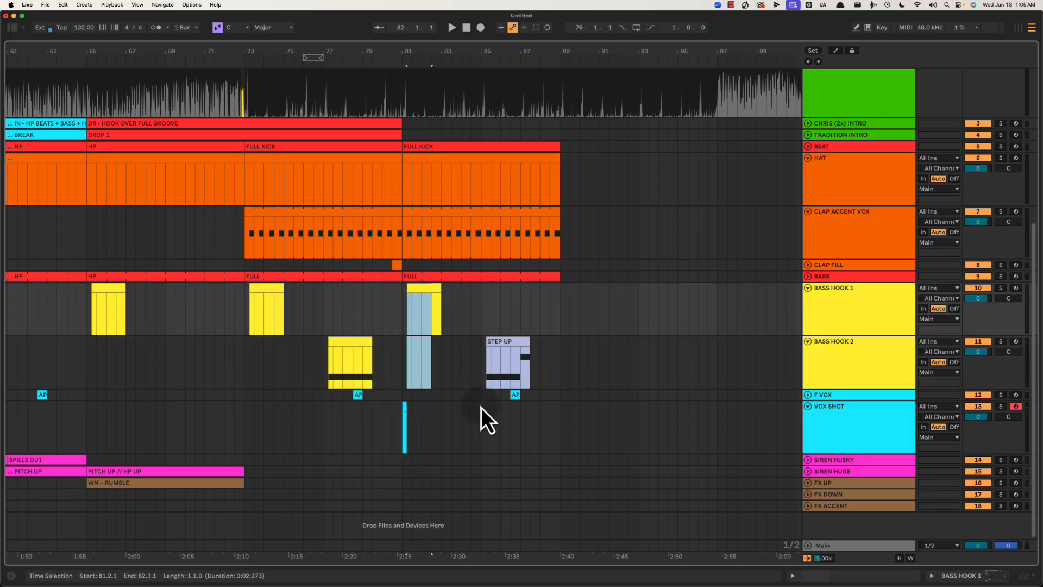
{"action": "left_click_drag", "start_coordinate": [481, 407], "coordinate": [559, 432]}
{"action": "left_click_drag", "start_coordinate": [240, 302], "coordinate": [328, 382]}
{"action": "left_click_drag", "start_coordinate": [380, 420], "coordinate": [401, 427]}
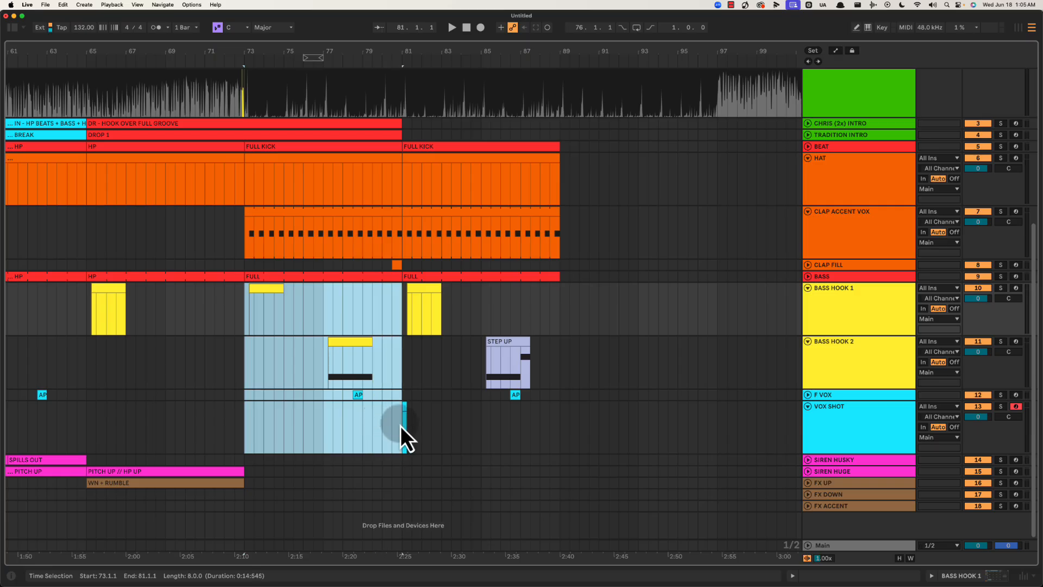
Examine how the BASS HOOK 1 phrases, BASS HOOK 2 responses and VOX SHOT accent are placed in each eight-bar half of the drop.
{"action": "left_click_drag", "start_coordinate": [236, 305], "coordinate": [319, 308]}
{"action": "left_click_drag", "start_coordinate": [305, 354], "coordinate": [407, 357]}
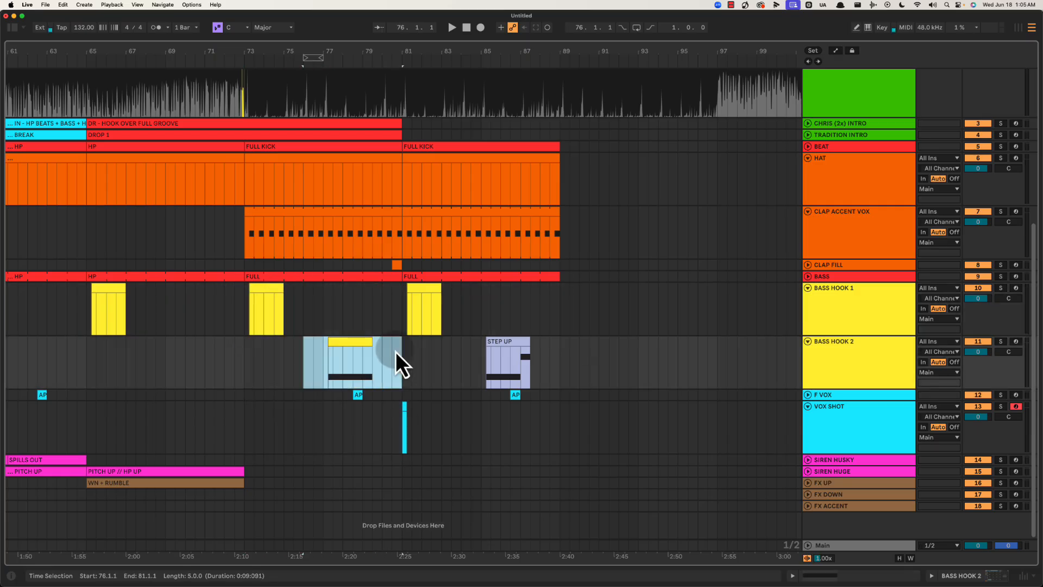
{"action": "left_click_drag", "start_coordinate": [396, 297], "coordinate": [571, 441]}
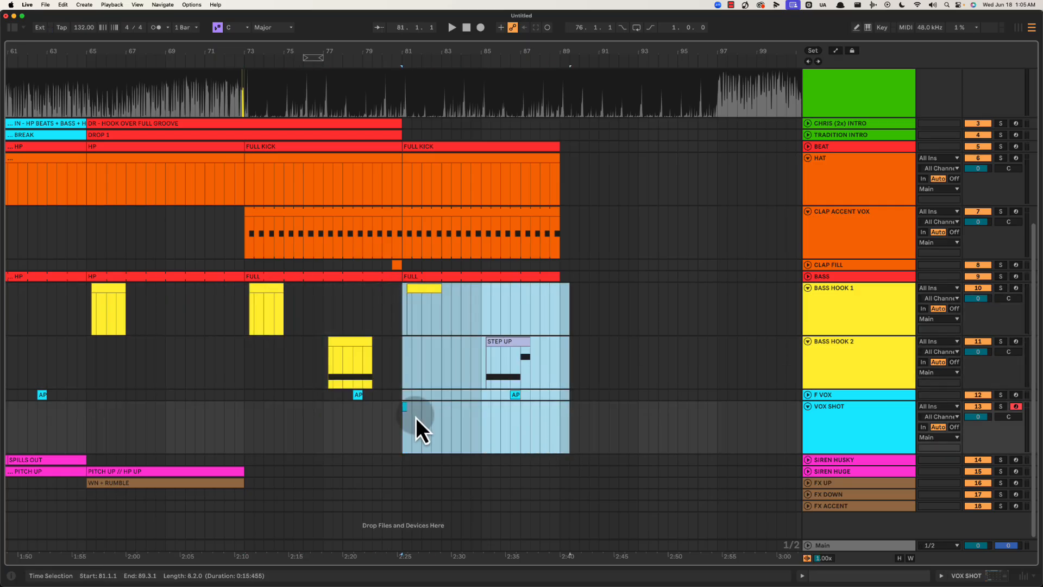
{"action": "left_click_drag", "start_coordinate": [396, 409], "coordinate": [428, 412]}
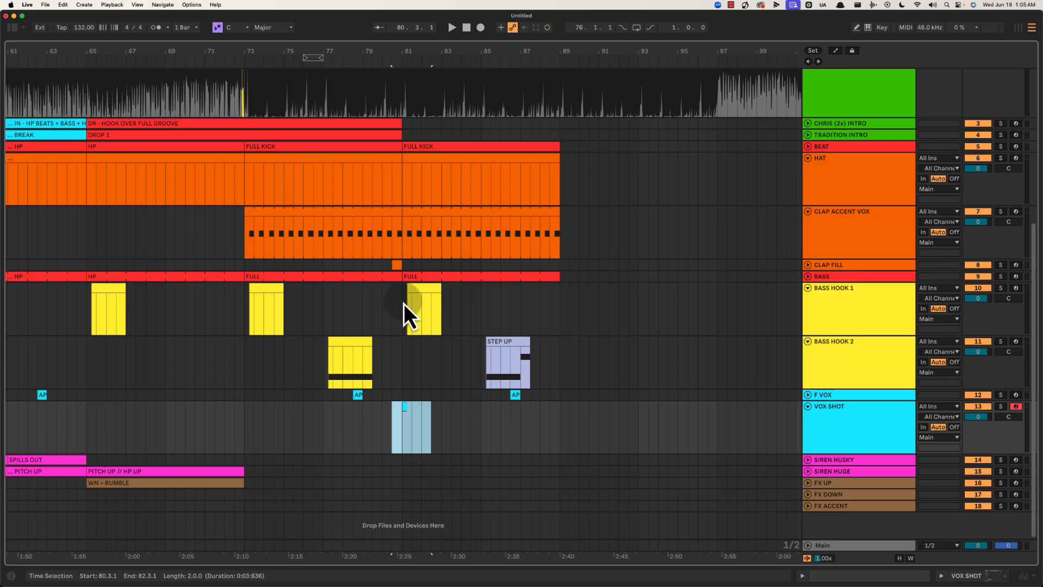
{"action": "left_click_drag", "start_coordinate": [403, 303], "coordinate": [461, 313]}
{"action": "left_click_drag", "start_coordinate": [452, 354], "coordinate": [578, 356]}
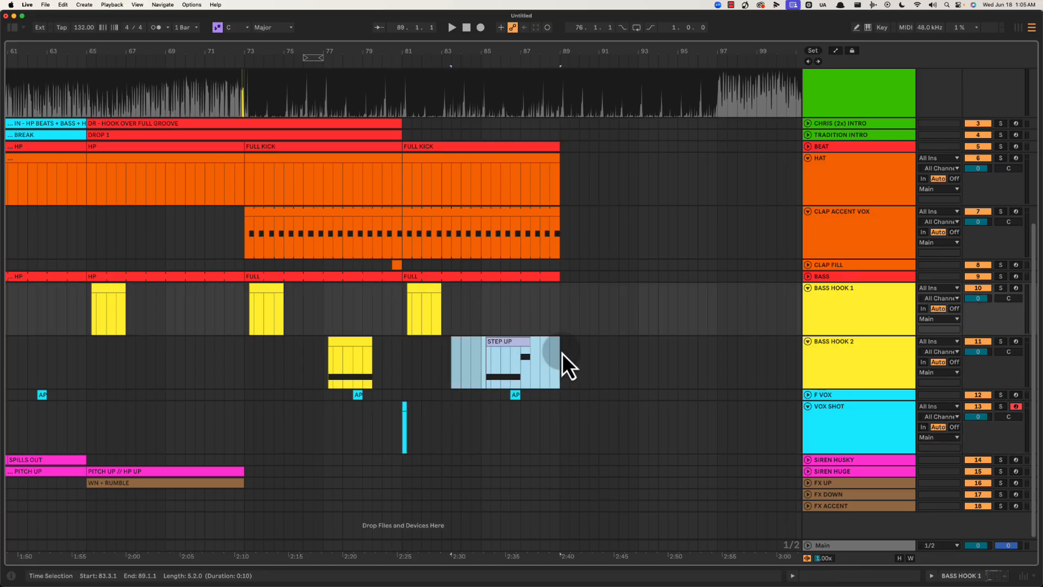
{"action": "left_click", "coordinate": [480, 311]}
Review the bass hook tracks and the HAT, CLAP ACCENT VOX and CLAP FILL tracks from bar 73 to bar 89.
{"action": "scroll", "coordinate": [472, 223], "scroll_direction": "up", "scroll_amount": 3}
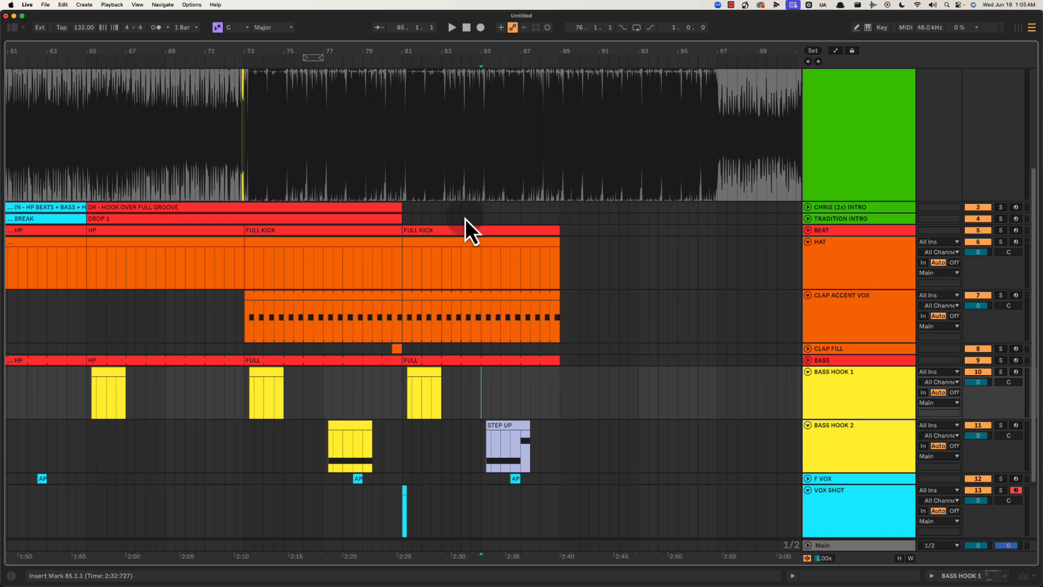
{"action": "left_click_drag", "start_coordinate": [247, 351], "coordinate": [561, 484]}
{"action": "left_click_drag", "start_coordinate": [250, 275], "coordinate": [556, 346]}
{"action": "scroll", "coordinate": [556, 347], "scroll_direction": "down", "scroll_amount": 3}
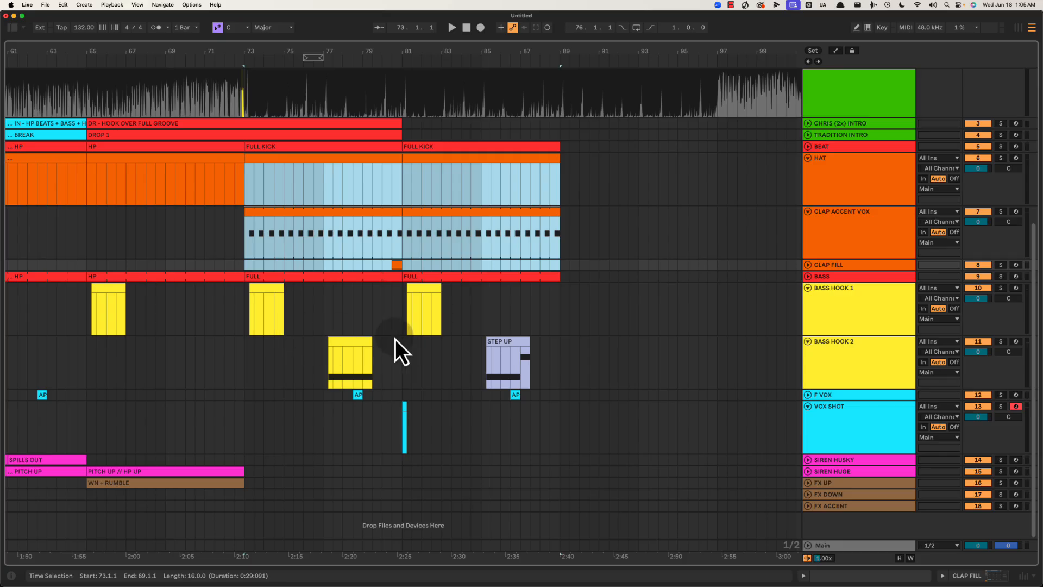
Examine the variations in the drop's second half: the VOX SHOT clip at bar 81 and the STEP UP clip after bar 85.
{"action": "left_click_drag", "start_coordinate": [396, 427], "coordinate": [439, 427]}
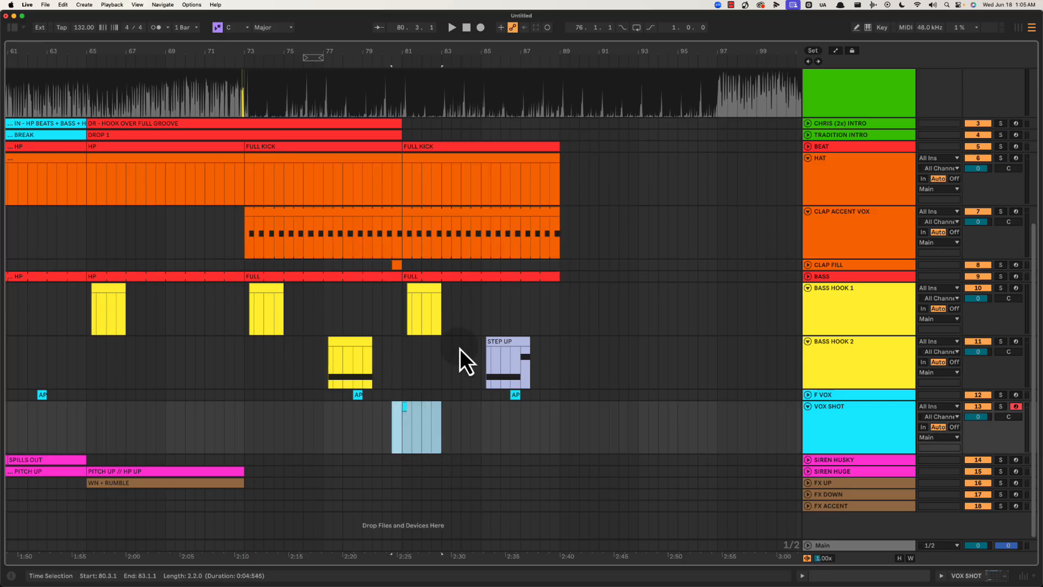
{"action": "left_click_drag", "start_coordinate": [459, 349], "coordinate": [592, 350]}
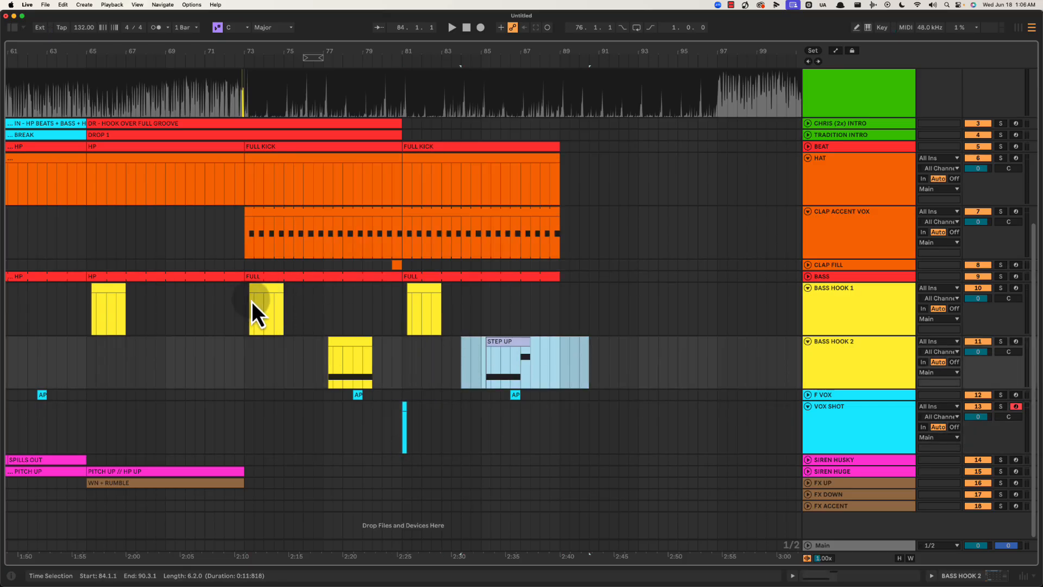
{"action": "left_click_drag", "start_coordinate": [243, 301], "coordinate": [562, 321]}
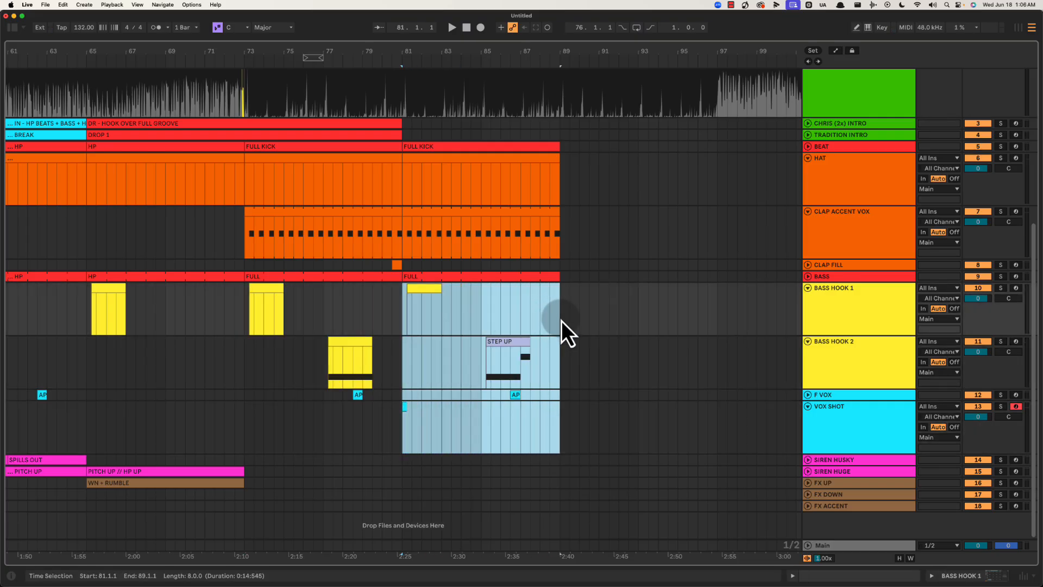
{"action": "left_click_drag", "start_coordinate": [474, 347], "coordinate": [565, 348]}
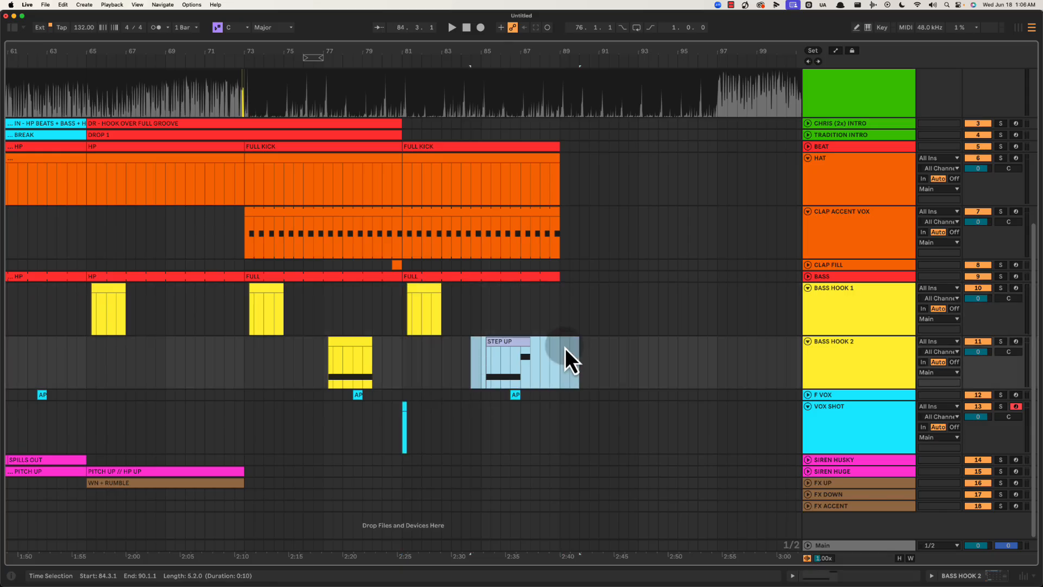
{"action": "left_click_drag", "start_coordinate": [617, 370], "coordinate": [211, 276]}
{"action": "left_click", "coordinate": [494, 305]}
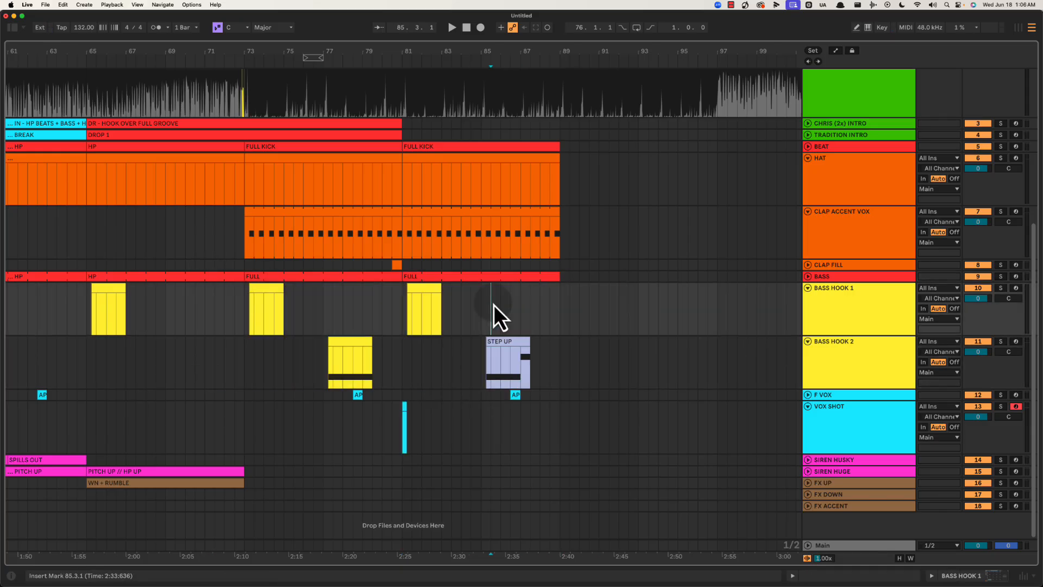
{"action": "left_click", "coordinate": [481, 309]}
{"action": "left_click_drag", "start_coordinate": [477, 343], "coordinate": [567, 449]}
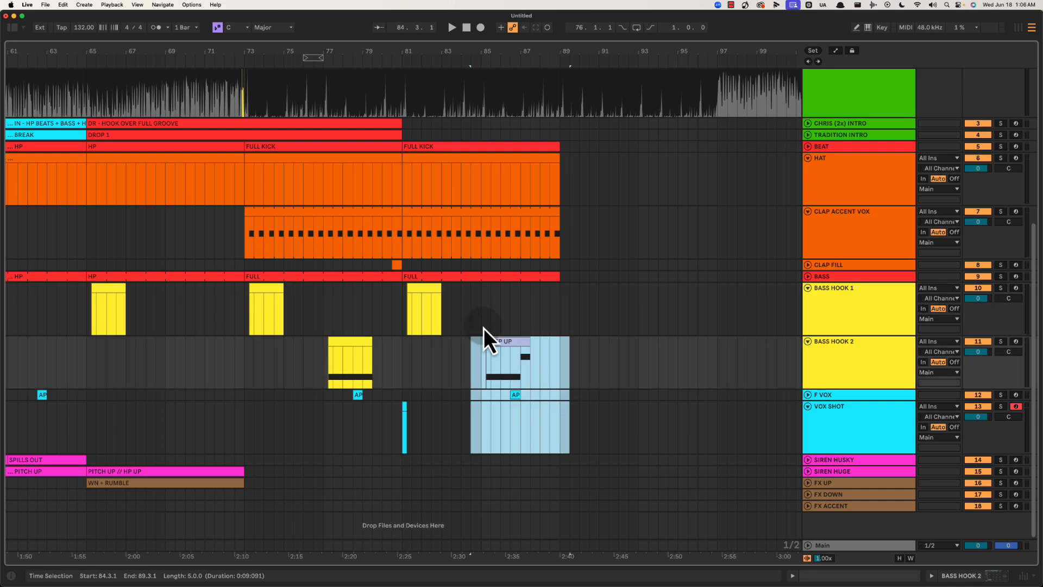
{"action": "left_click", "coordinate": [480, 305]}
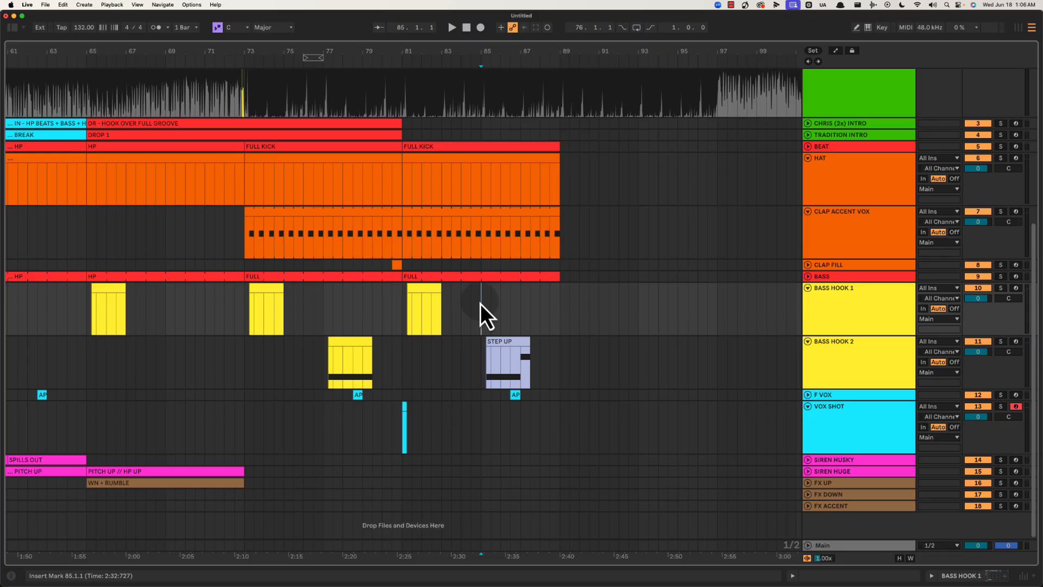
Examine the first eight-bar phrase: the BASS HOOK 1 clip after bar 73 and the BASS HOOK 2 and F VOX clips after bar 77.
{"action": "left_click", "coordinate": [243, 306]}
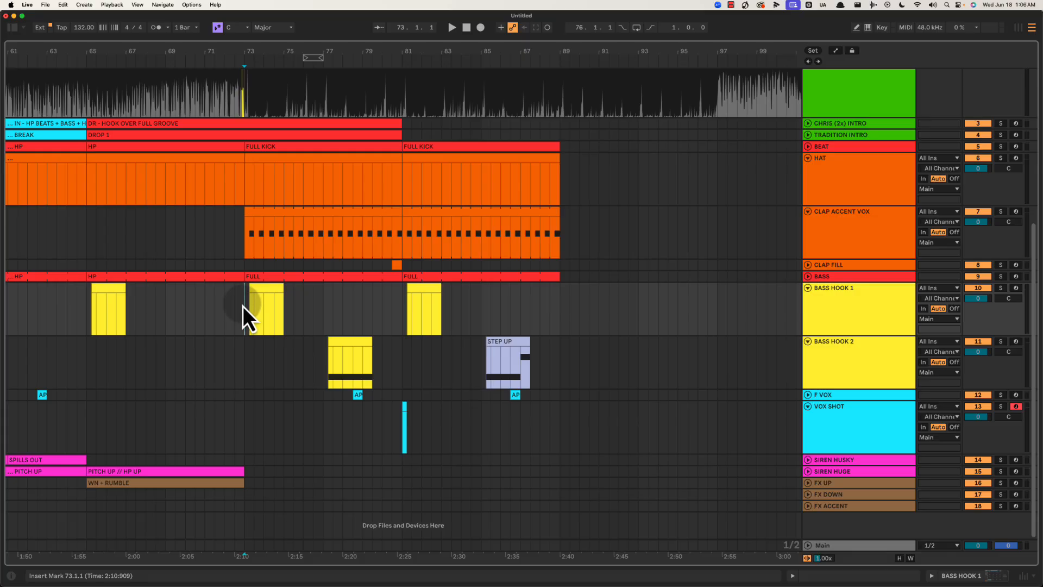
{"action": "left_click_drag", "start_coordinate": [243, 305], "coordinate": [250, 308]}
{"action": "left_click", "coordinate": [242, 309]}
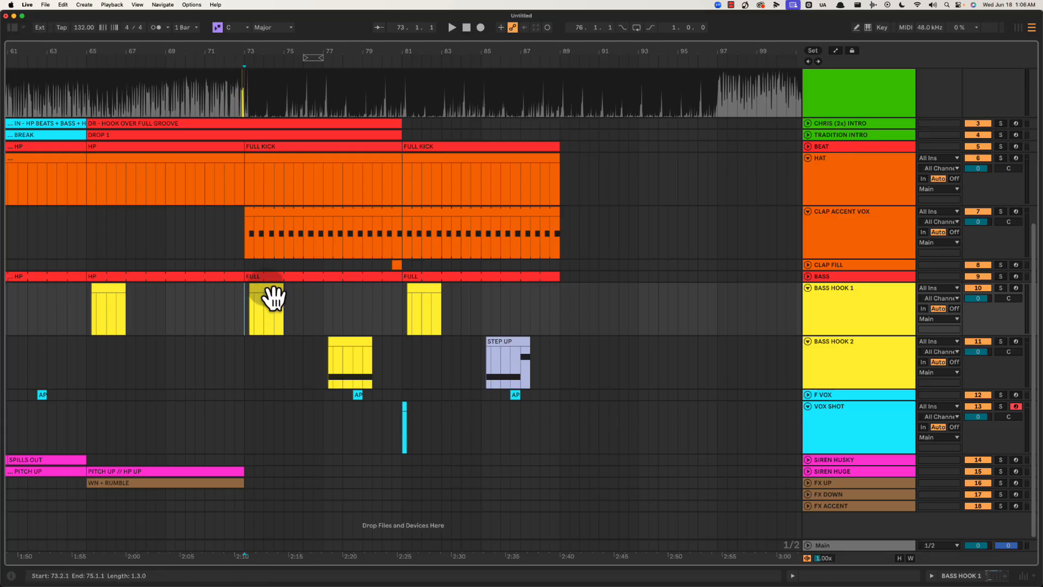
{"action": "left_click", "coordinate": [272, 290]}
{"action": "left_click_drag", "start_coordinate": [286, 304], "coordinate": [401, 400]}
{"action": "left_click_drag", "start_coordinate": [326, 368], "coordinate": [385, 399]}
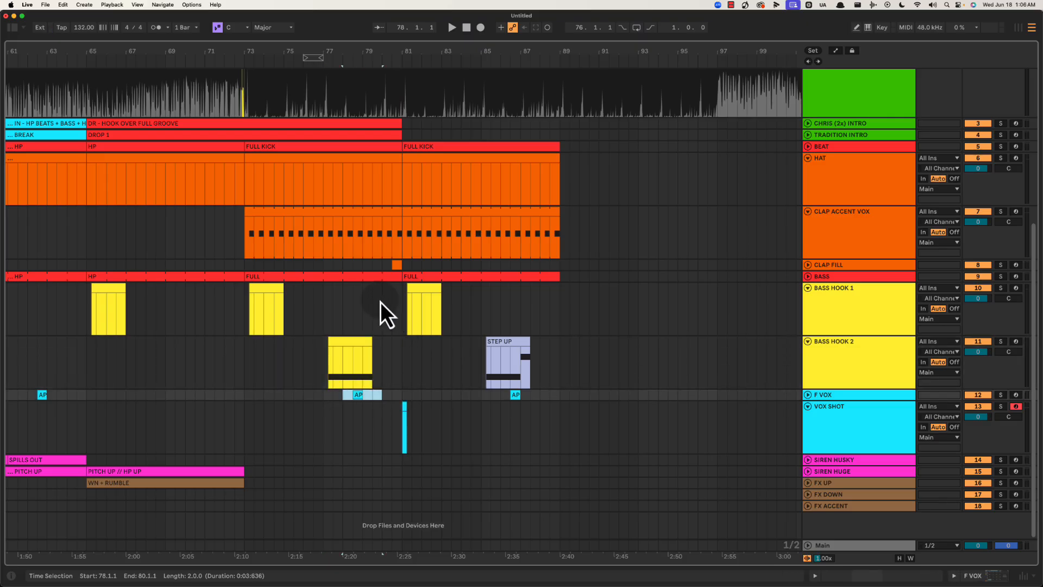
{"action": "left_click_drag", "start_coordinate": [234, 312], "coordinate": [396, 390]}
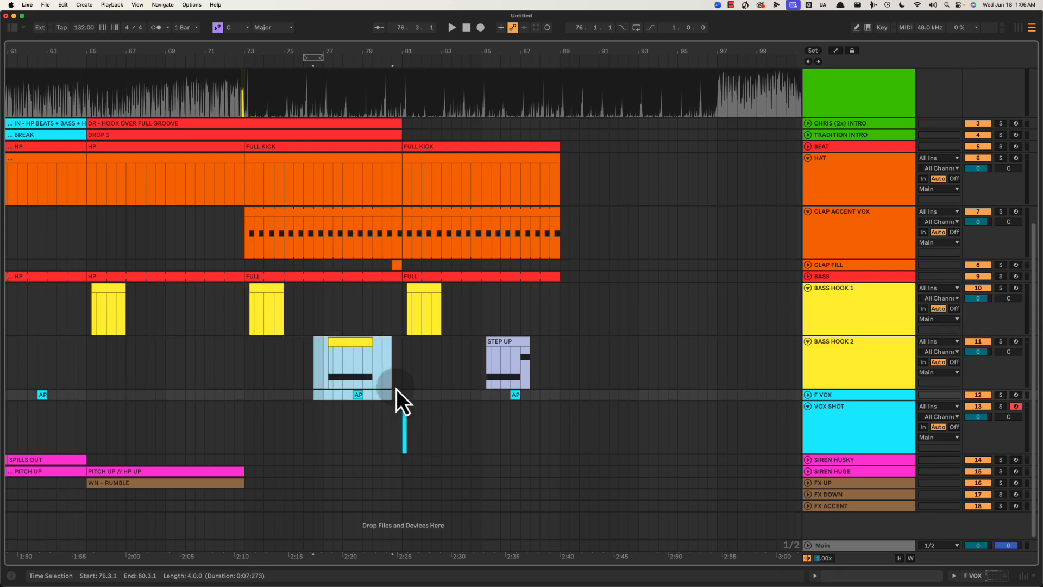
{"action": "left_click", "coordinate": [323, 320]}
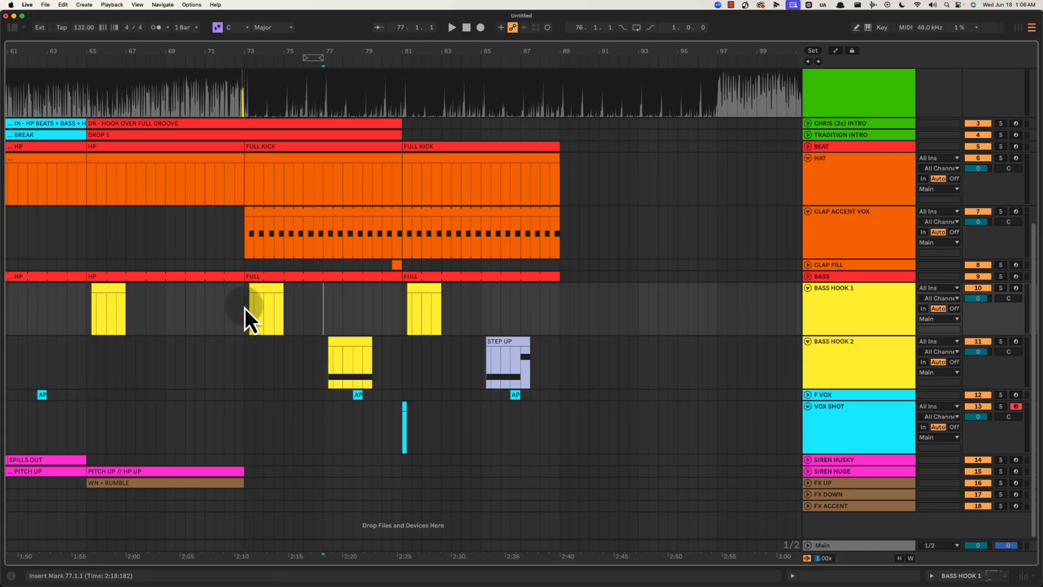
{"action": "left_click_drag", "start_coordinate": [245, 291], "coordinate": [396, 393]}
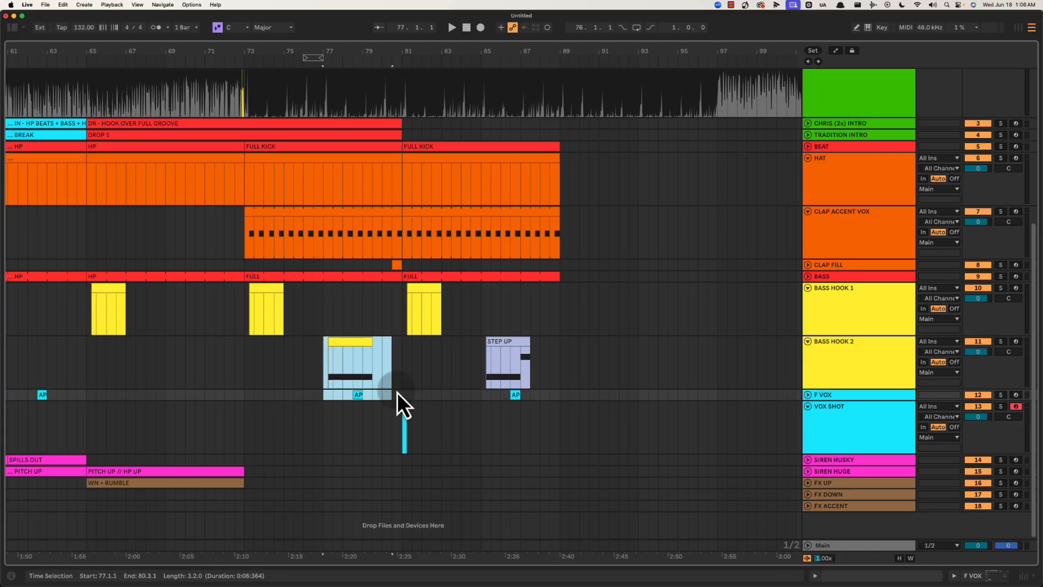
{"action": "left_click", "coordinate": [400, 372]}
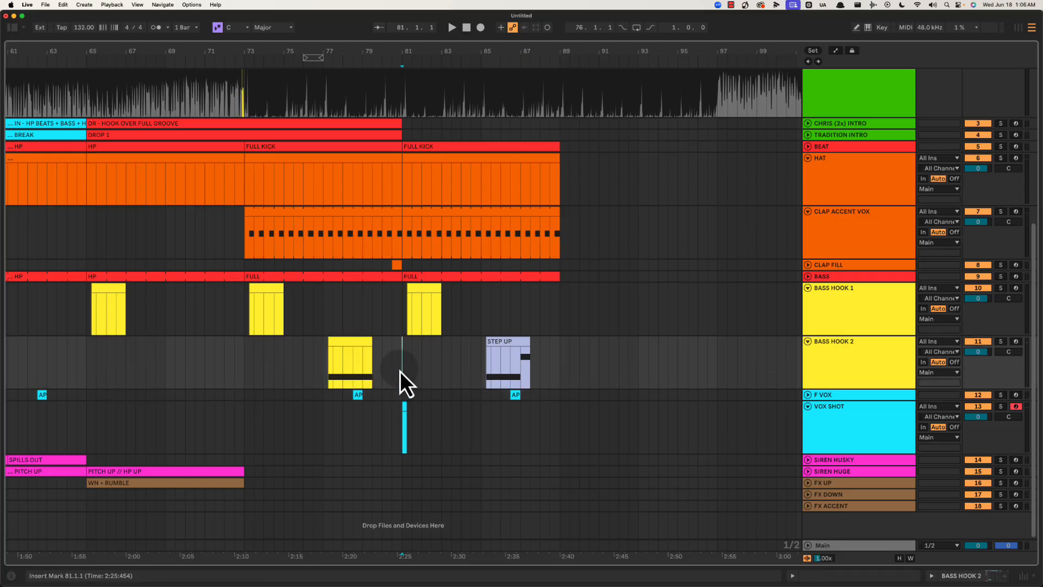
Examine the phrase from bar 81 to 89: the VOX SHOT accent, the BASS HOOK 1 repeat and the end of the STEP UP clip.
{"action": "left_click_drag", "start_coordinate": [401, 317], "coordinate": [561, 412]}
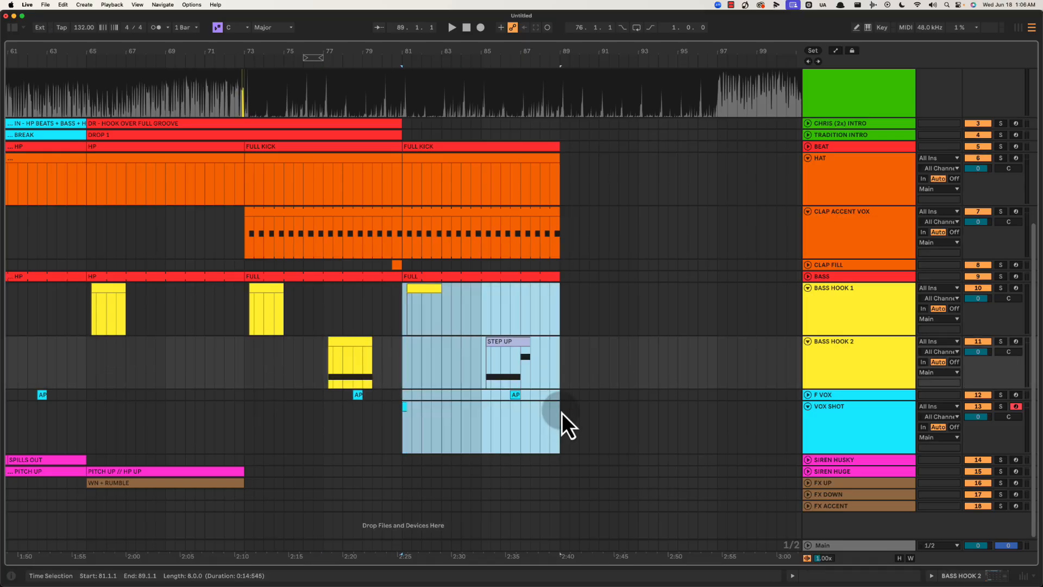
{"action": "left_click", "coordinate": [377, 404]}
{"action": "left_click_drag", "start_coordinate": [402, 418], "coordinate": [413, 425]}
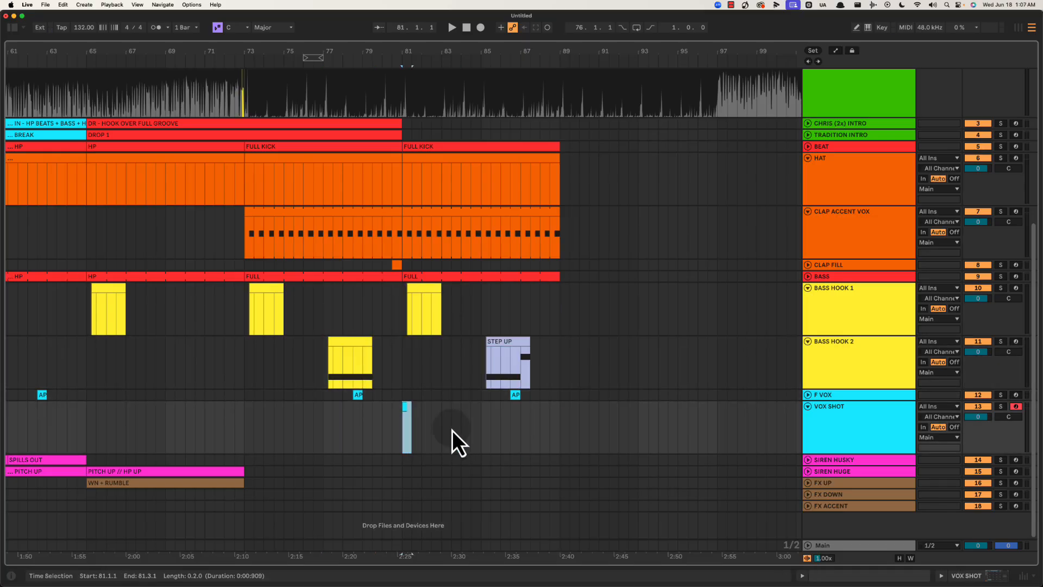
{"action": "left_click_drag", "start_coordinate": [401, 300], "coordinate": [470, 304]}
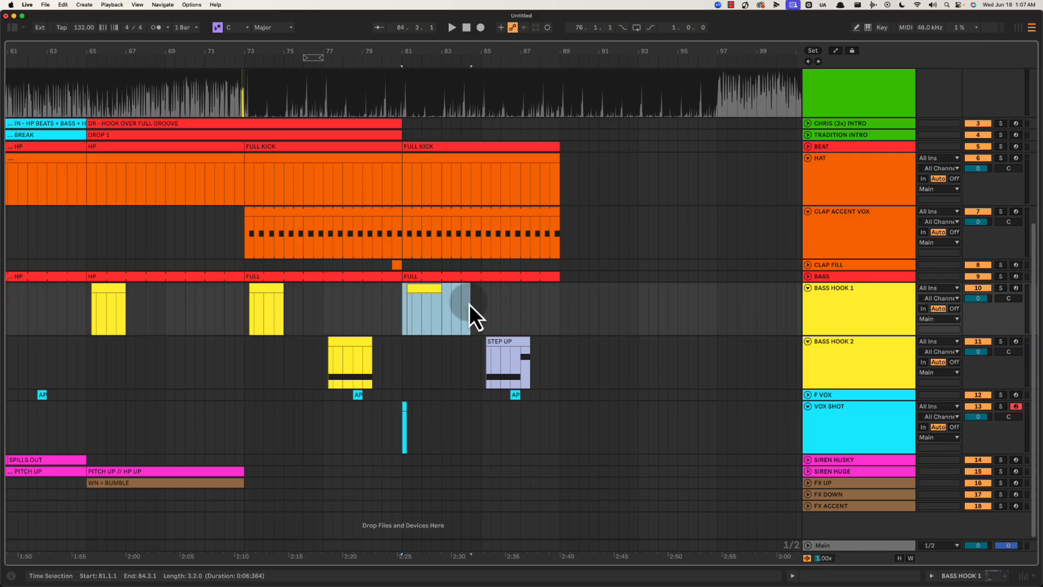
{"action": "left_click", "coordinate": [427, 290]}
{"action": "left_click_drag", "start_coordinate": [403, 299], "coordinate": [479, 305]}
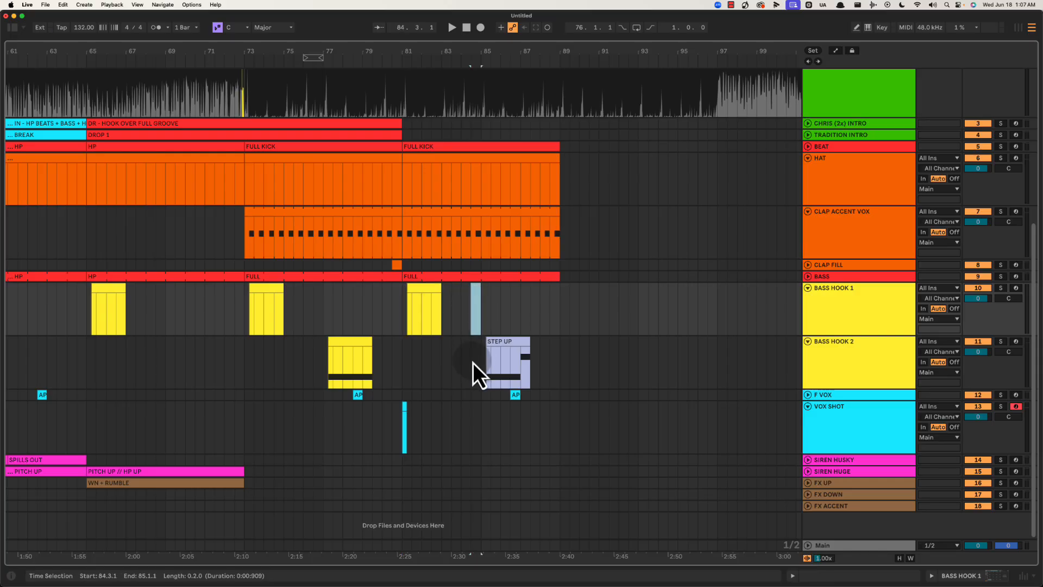
{"action": "left_click_drag", "start_coordinate": [472, 363], "coordinate": [561, 365]}
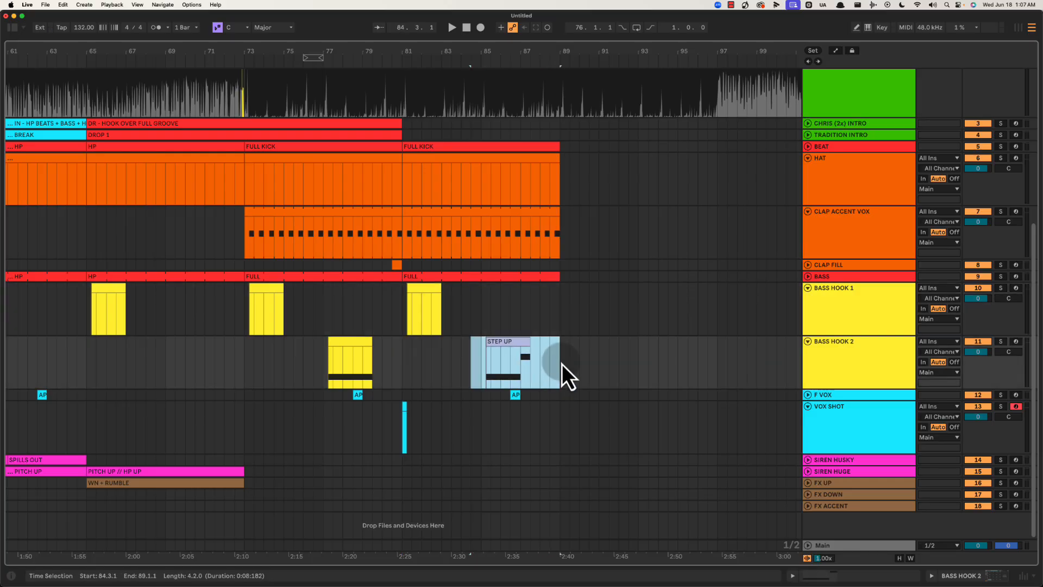
{"action": "left_click_drag", "start_coordinate": [522, 367], "coordinate": [575, 366]}
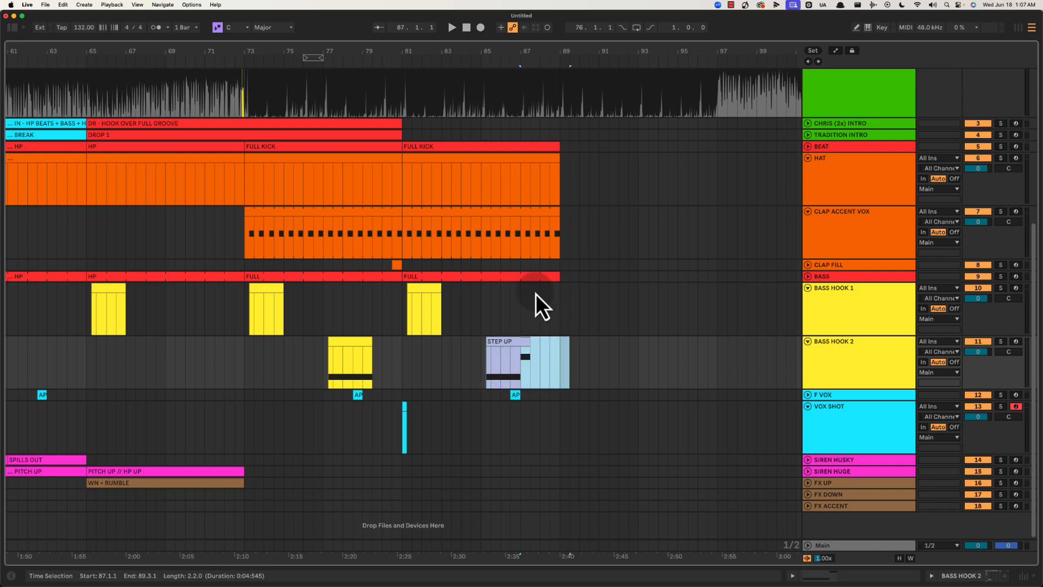
Play back the end of the drop phrase from bar 85 to bar 89.
{"action": "left_click", "coordinate": [521, 302]}
{"action": "left_click_drag", "start_coordinate": [517, 54], "coordinate": [499, 52]}
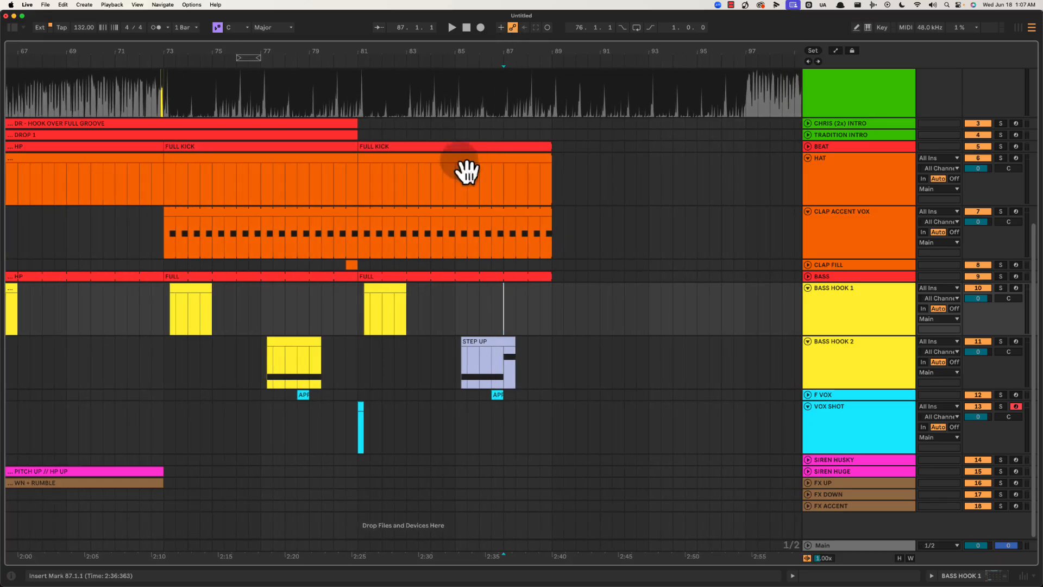
{"action": "left_click", "coordinate": [456, 135]}
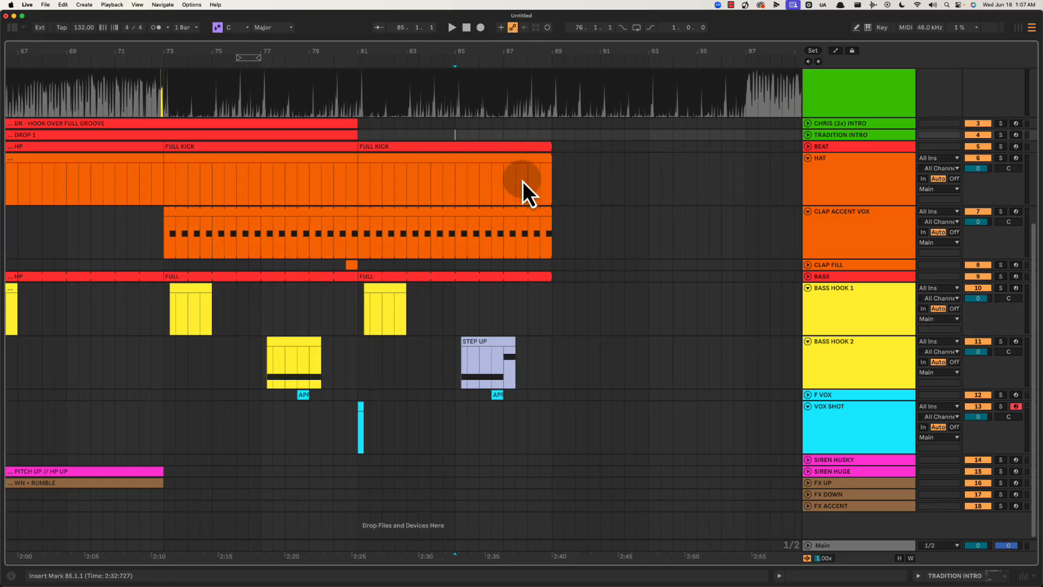
{"action": "key", "text": "space"}
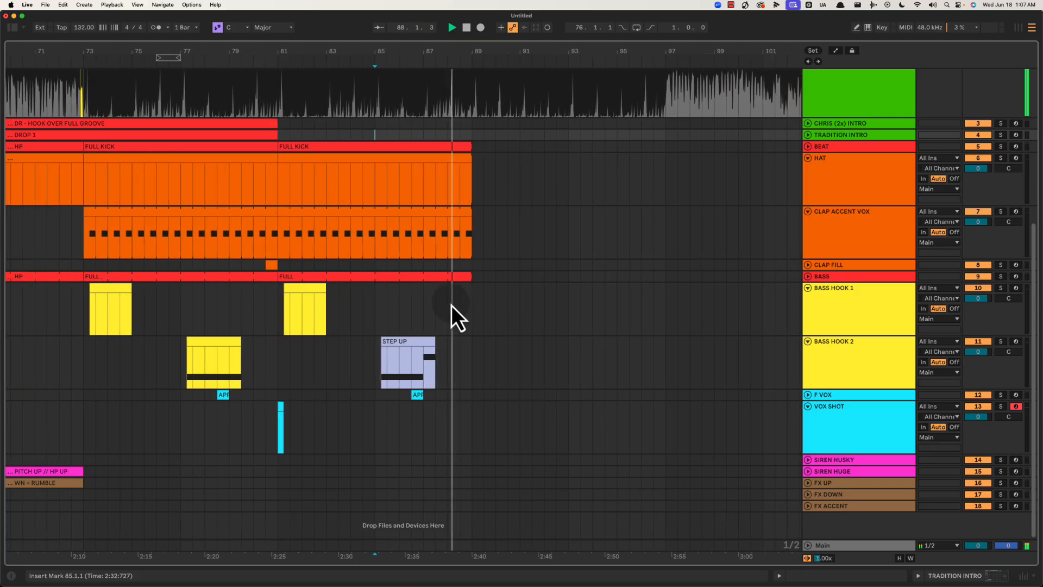
{"action": "key", "text": "space"}
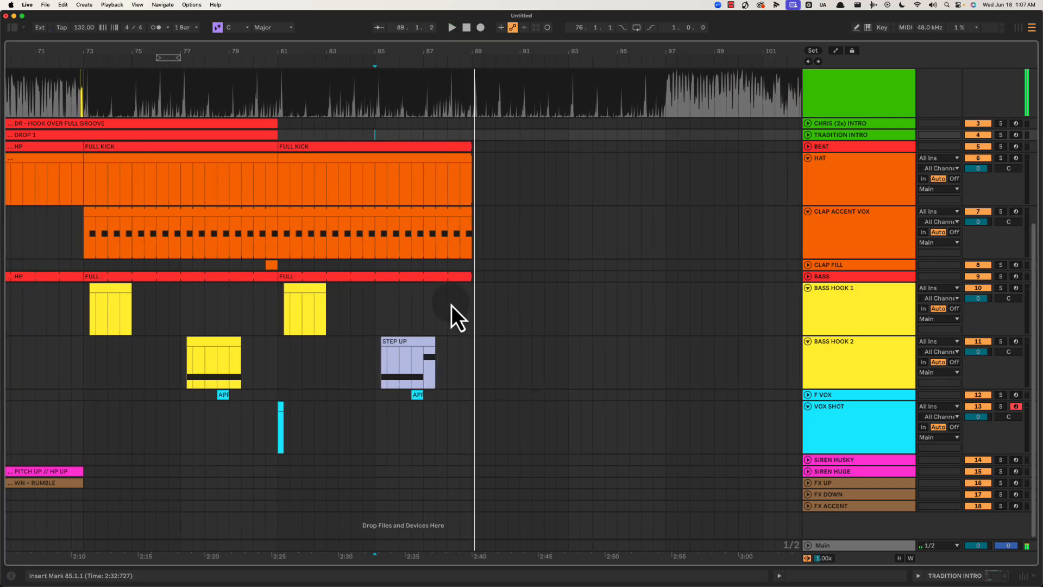
Unfold the F VOX track and insert a new MIDI track directly below BASS HOOK 2.
{"action": "left_click", "coordinate": [428, 388]}
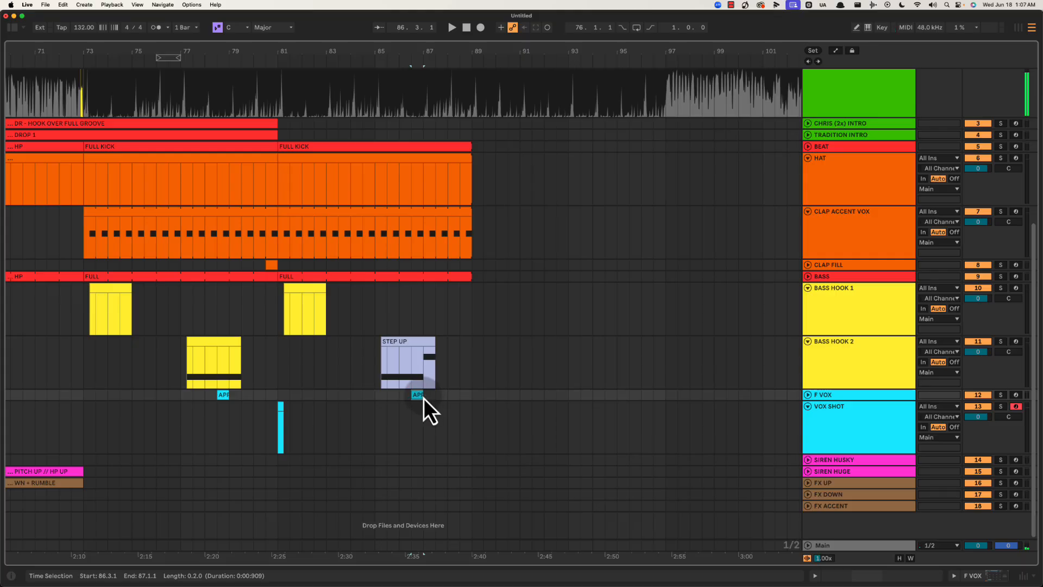
{"action": "left_click", "coordinate": [828, 386]}
{"action": "left_click", "coordinate": [828, 396]}
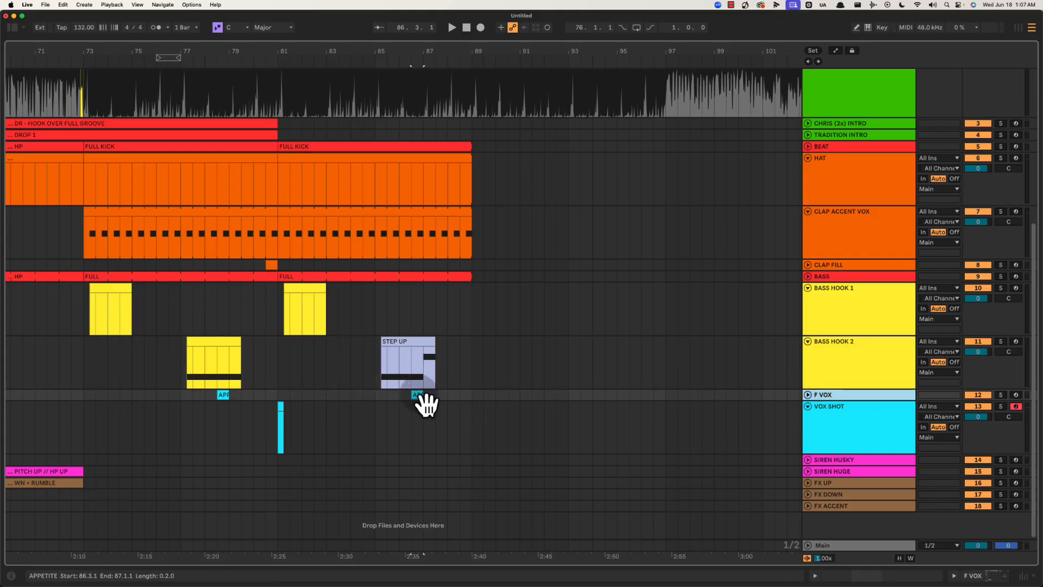
{"action": "left_click", "coordinate": [808, 395]}
{"action": "scroll", "coordinate": [450, 391], "scroll_direction": "left", "scroll_amount": 5}
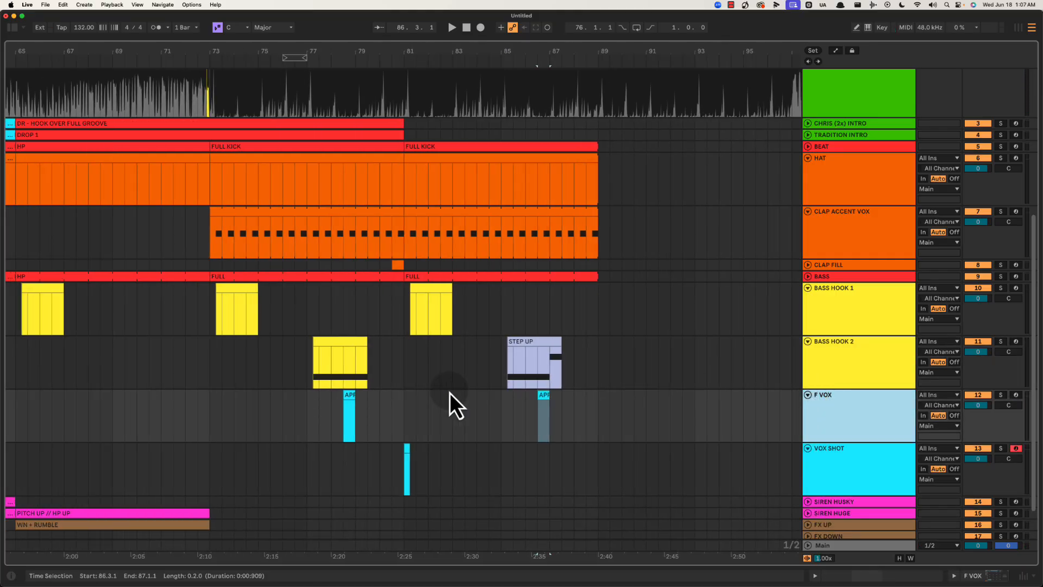
{"action": "left_click", "coordinate": [853, 365]}
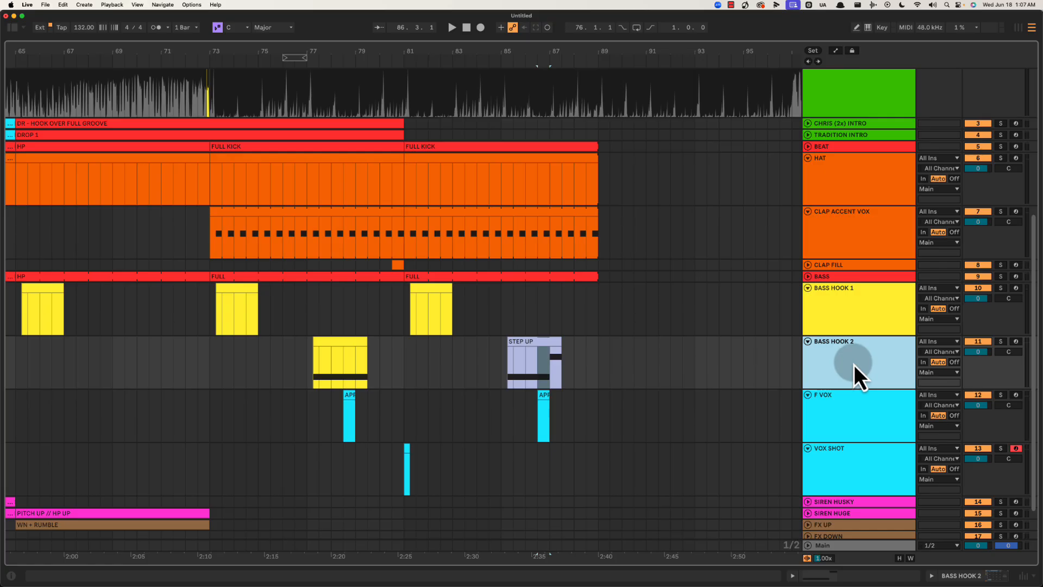
{"action": "key", "text": "super+shift+t"}
{"action": "left_click", "coordinate": [823, 461]}
{"action": "left_click", "coordinate": [849, 424]}
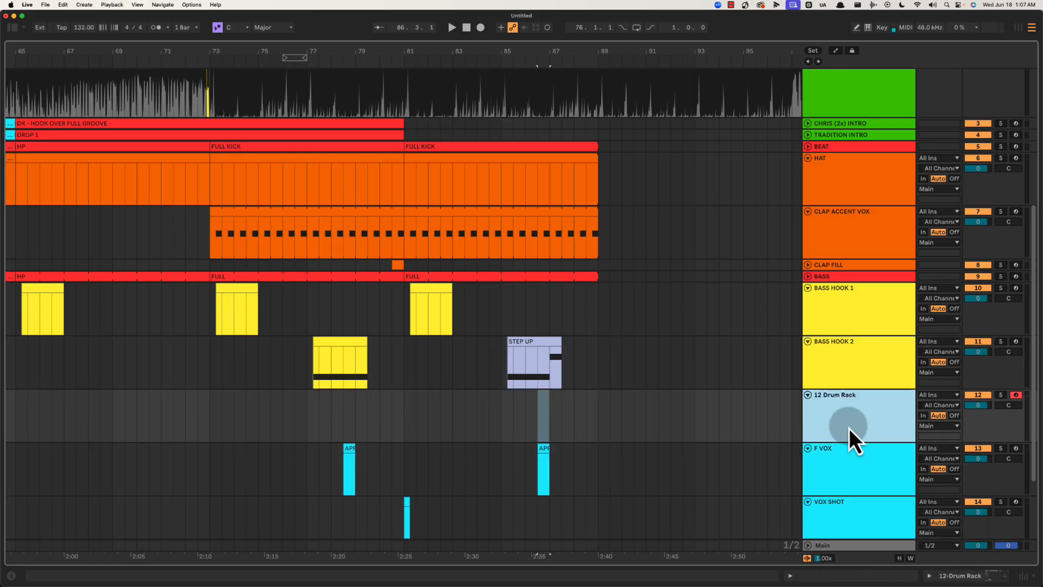
Move the new MIDI track below F VOX and rename it APPETITE BACKGROUND.
{"action": "left_click", "coordinate": [831, 434]}
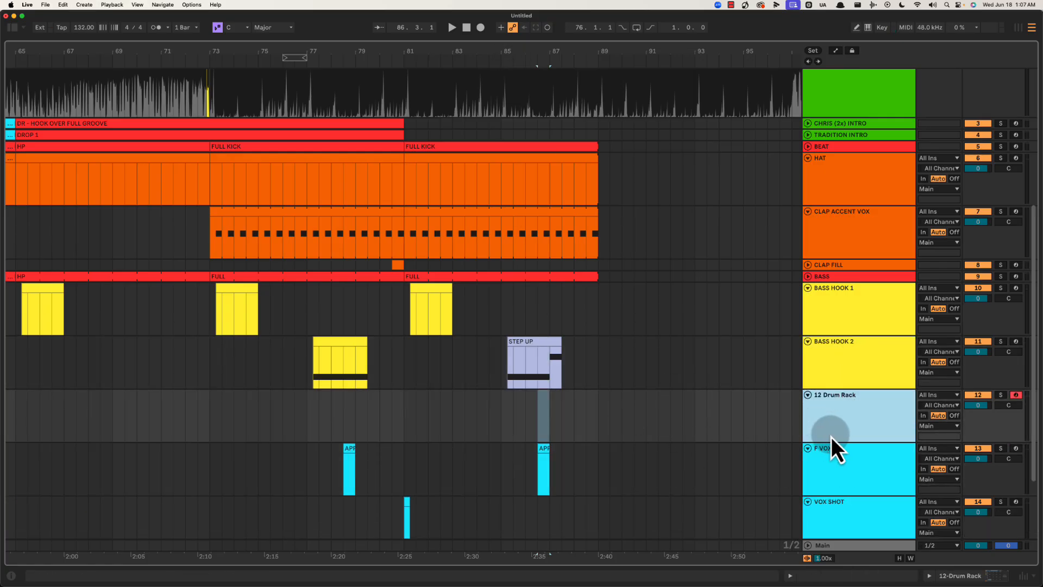
{"action": "left_click_drag", "start_coordinate": [831, 437], "coordinate": [851, 481]}
{"action": "left_click", "coordinate": [846, 476]}
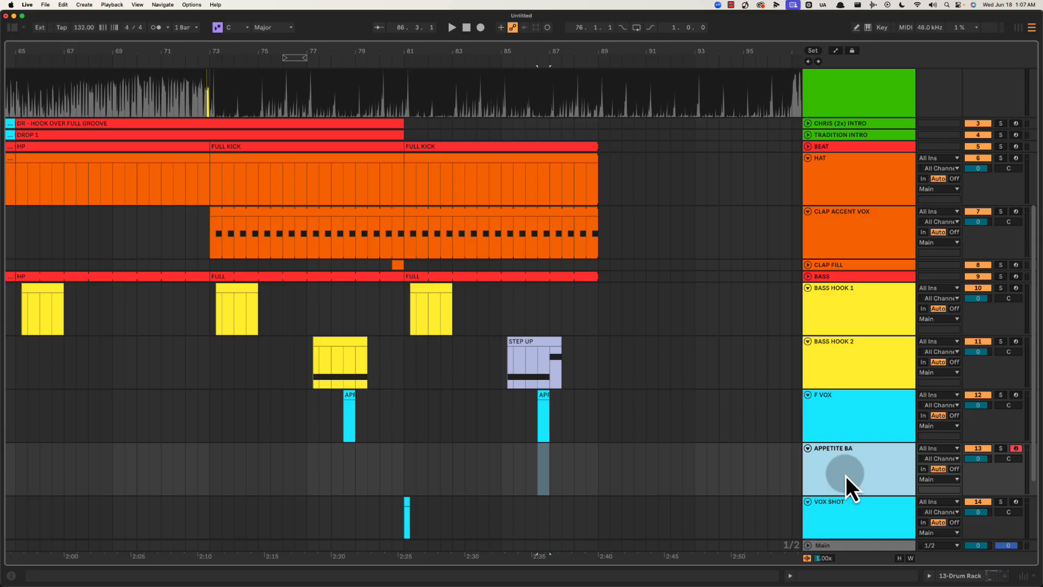
{"action": "type", "text": "CK"}
{"action": "key", "text": "Return"}
{"action": "key", "text": "super+r"}
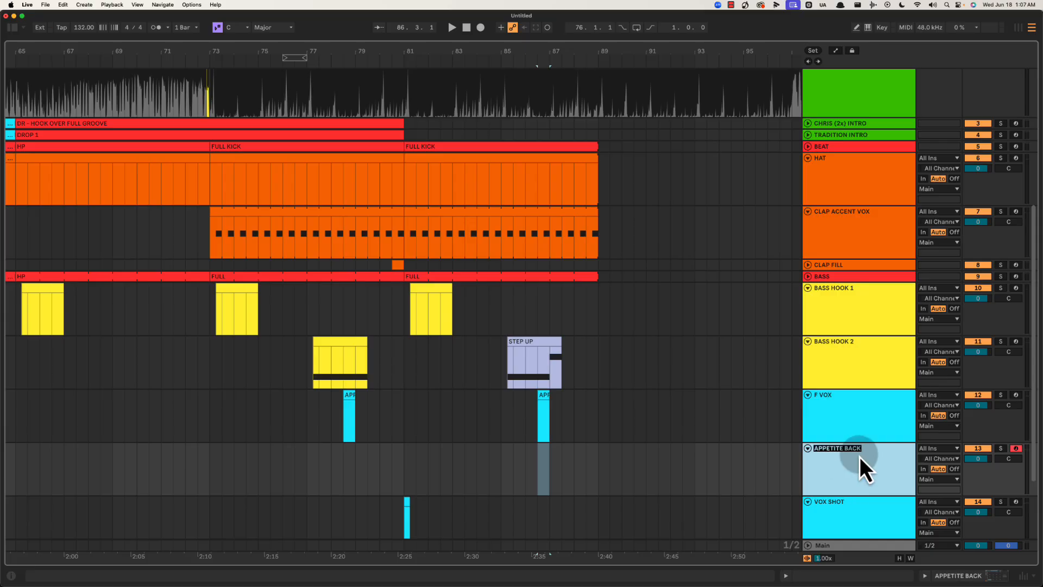
{"action": "key", "text": "Right"}
{"action": "key", "text": "BackSpace"}
{"action": "key", "text": "BackSpace"}
{"action": "type", "text": "CKGROUND"}
{"action": "key", "text": "Return"}
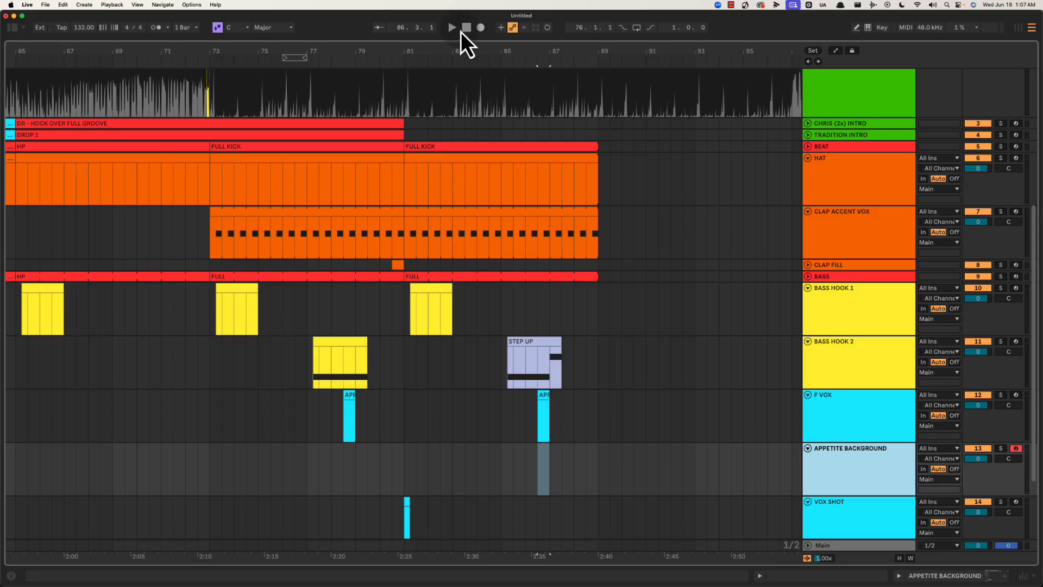
Move the three APPETITE clips from F VOX to the APPETITE BACKGROUND track and color that track cyan.
{"action": "left_click_drag", "start_coordinate": [456, 57], "coordinate": [459, 50]}
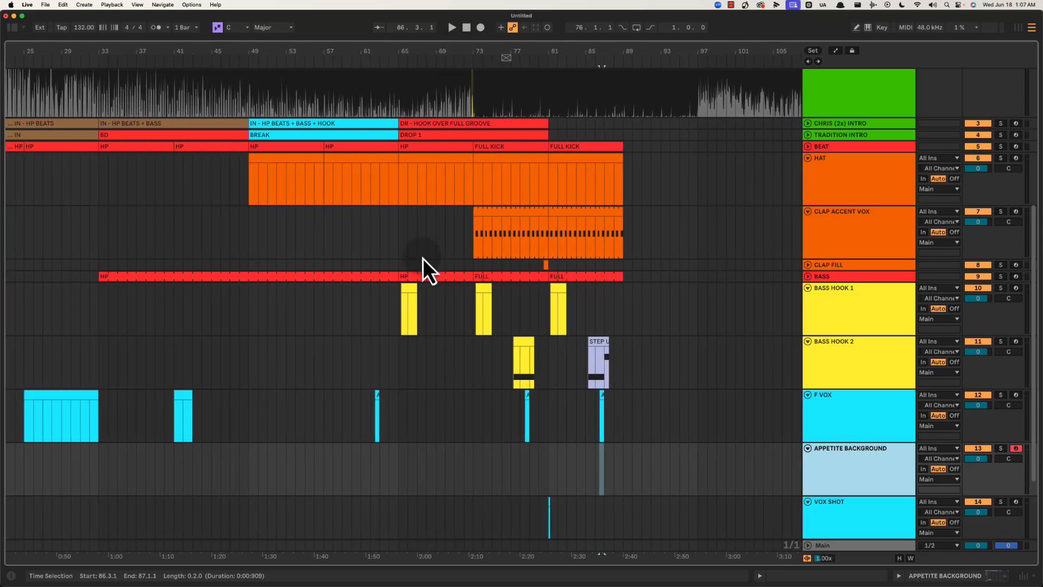
{"action": "left_click", "coordinate": [348, 415]}
{"action": "left_click", "coordinate": [701, 411], "text": "shift"}
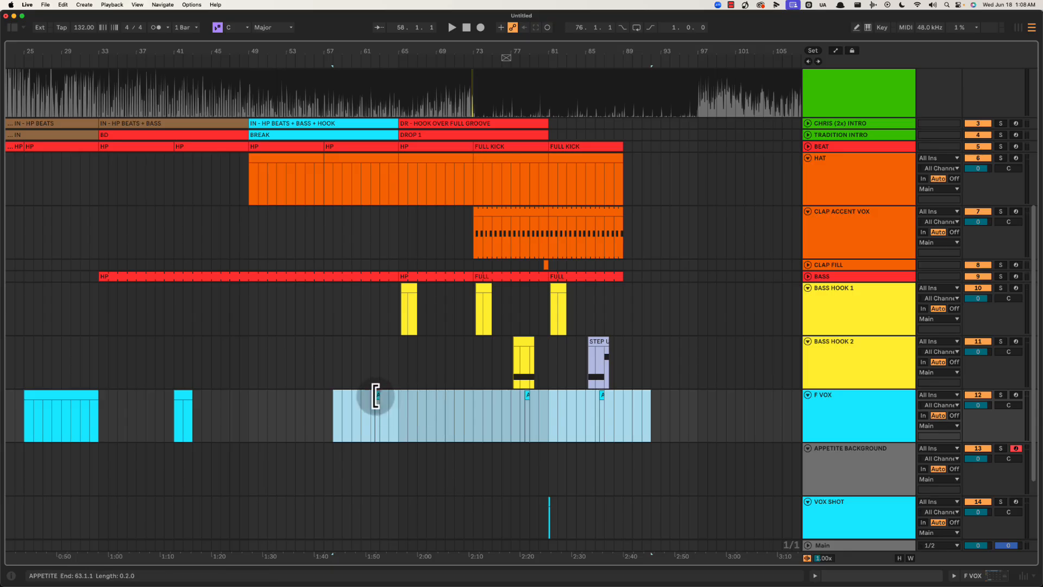
{"action": "left_click_drag", "start_coordinate": [380, 405], "coordinate": [378, 448]}
{"action": "left_click", "coordinate": [373, 412]}
{"action": "left_click", "coordinate": [603, 420]}
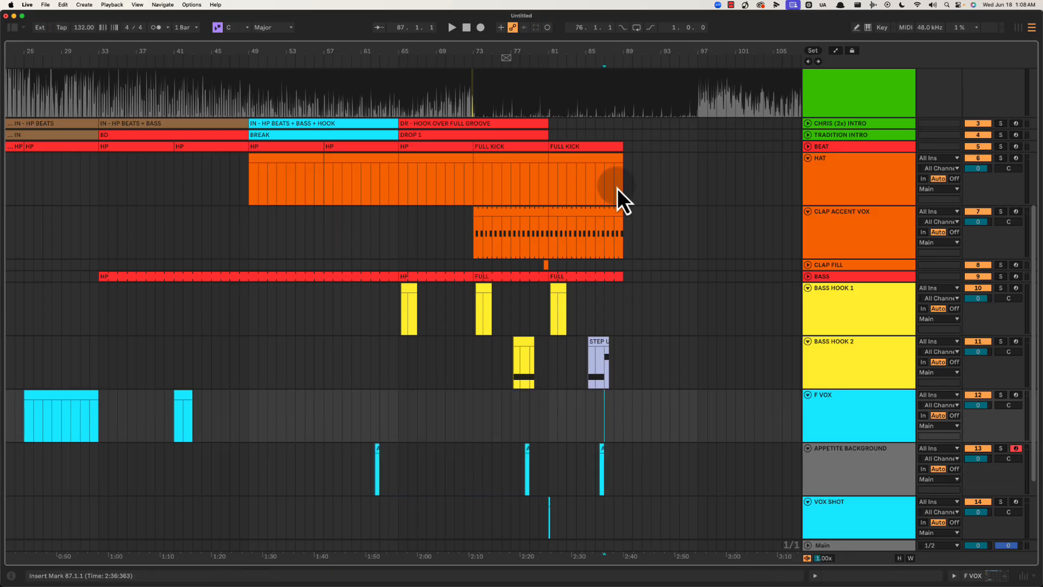
{"action": "right_click", "coordinate": [859, 483]}
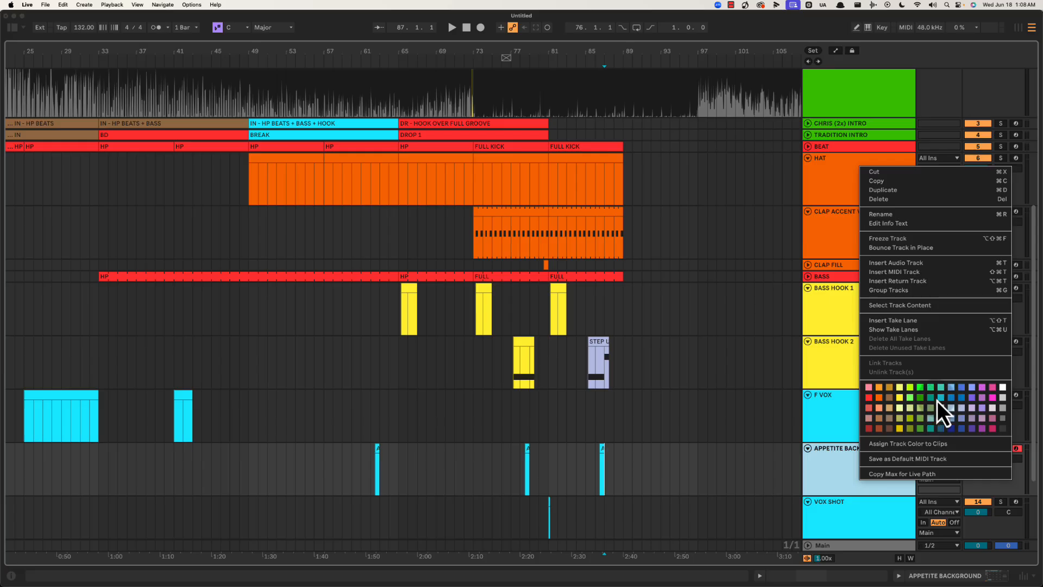
{"action": "left_click", "coordinate": [644, 419]}
Play the end of the phrase and create an empty clip on F VOX from 88.3.1 to 89.1.1.
{"action": "left_click", "coordinate": [595, 412]}
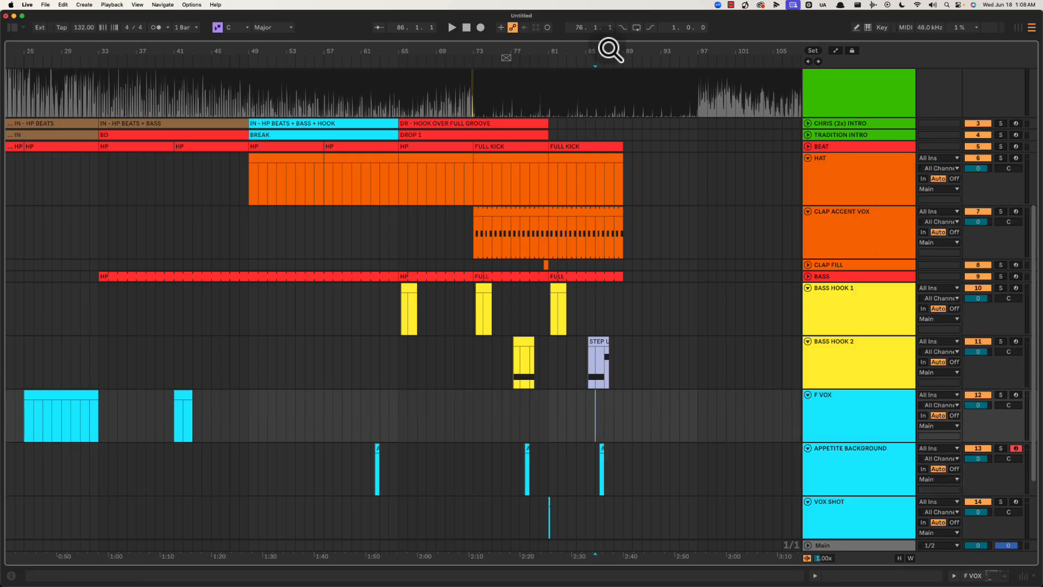
{"action": "left_click_drag", "start_coordinate": [610, 46], "coordinate": [610, 47]}
{"action": "left_click", "coordinate": [596, 413]}
{"action": "key", "text": "space"}
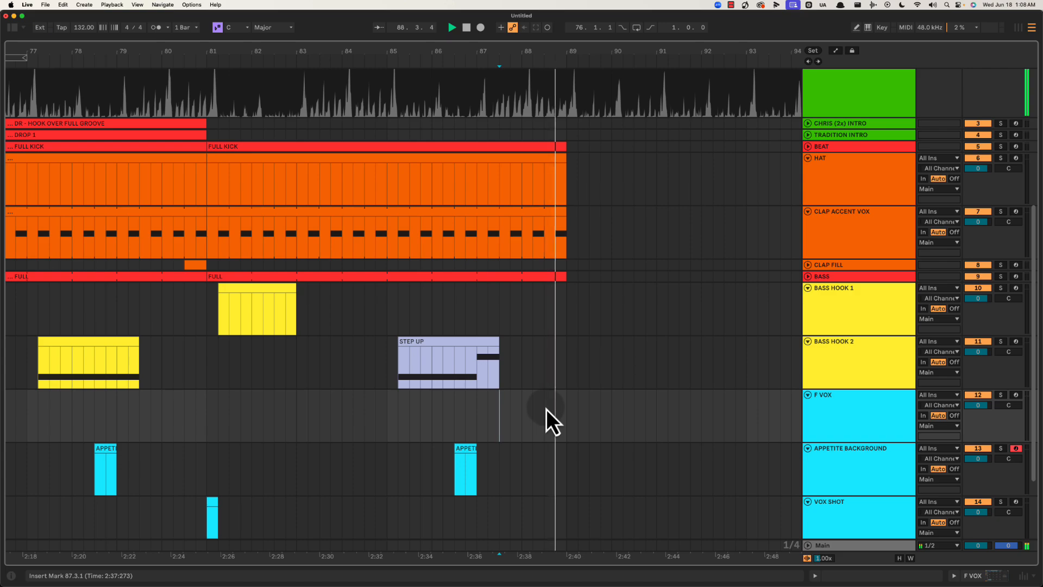
{"action": "left_click_drag", "start_coordinate": [546, 409], "coordinate": [566, 406]}
{"action": "key", "text": "super+shift+m"}
{"action": "key", "text": "super+alt+l"}
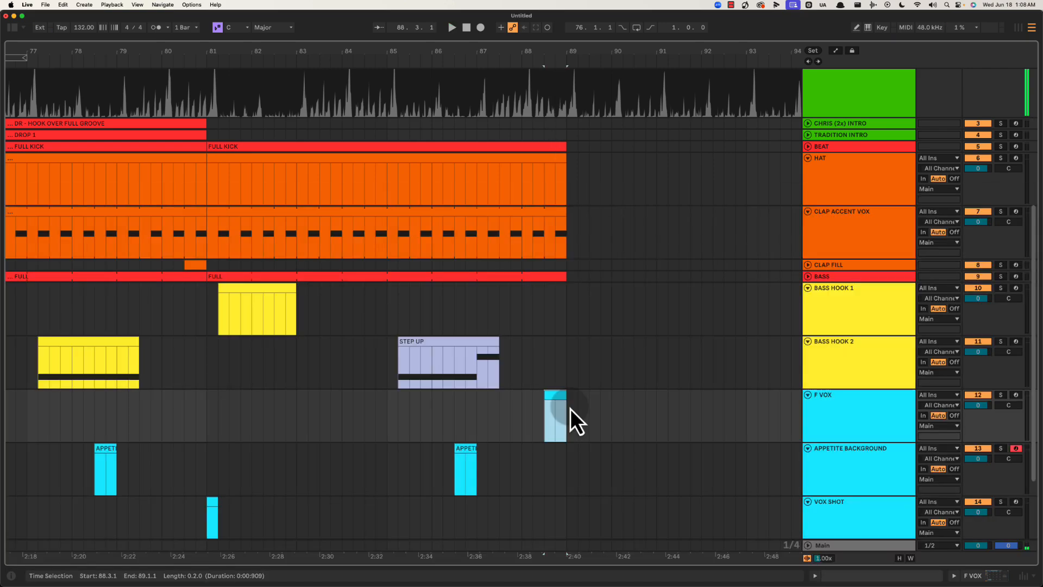
Play back from bar 88 to check the new F VOX clip against the song.
{"action": "left_click", "coordinate": [839, 416]}
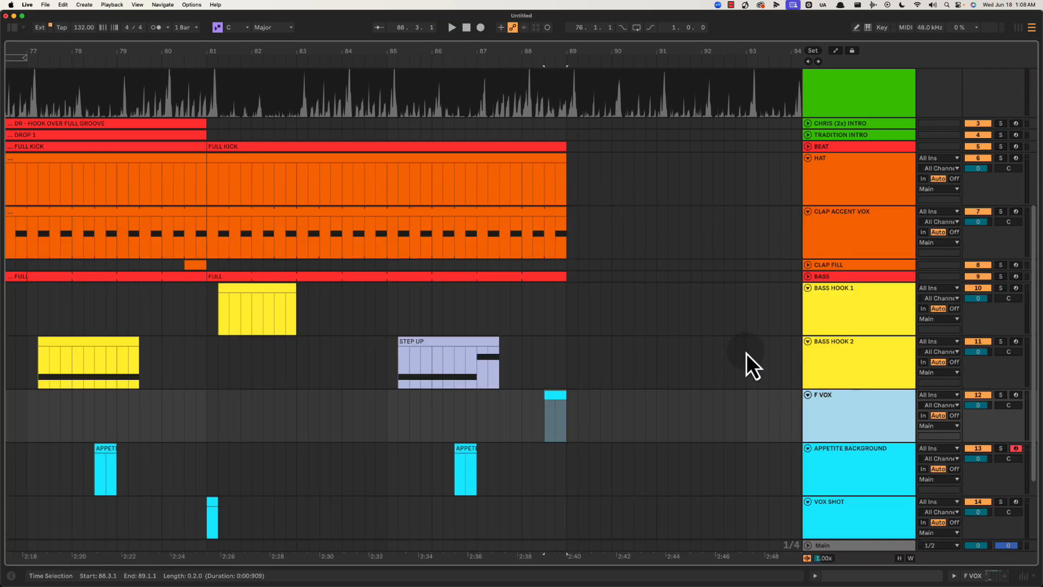
{"action": "left_click", "coordinate": [523, 328]}
{"action": "key", "text": "space"}
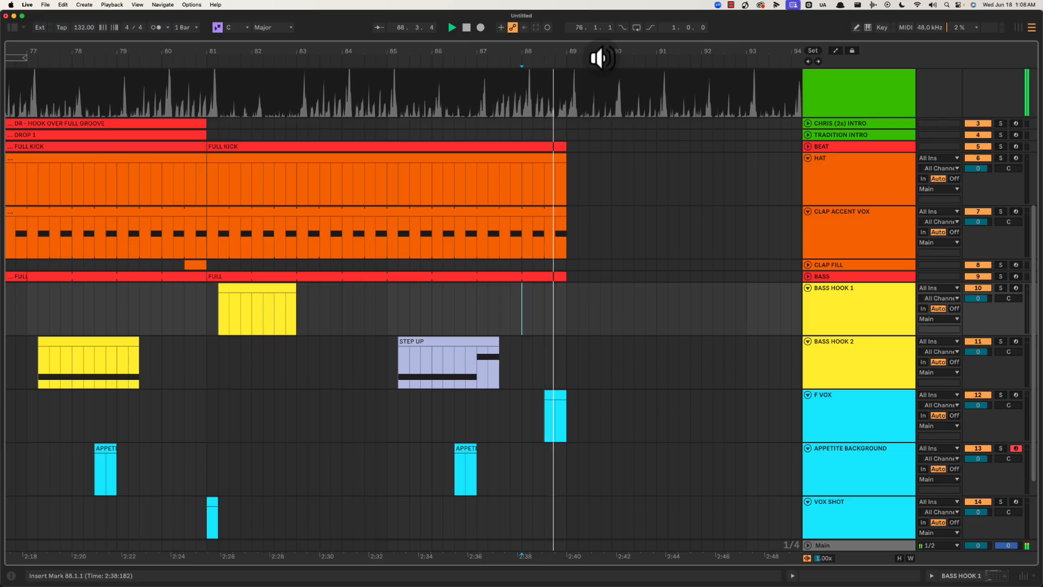
{"action": "left_click_drag", "start_coordinate": [601, 49], "coordinate": [517, 45]}
{"action": "key", "text": "space"}
Copy the SIREN HUSKY clip pair ending in SPILLS OUT to start at bar 89.
{"action": "scroll", "coordinate": [521, 304], "scroll_direction": "down", "scroll_amount": 4}
{"action": "scroll", "coordinate": [521, 308], "scroll_direction": "left", "scroll_amount": 2}
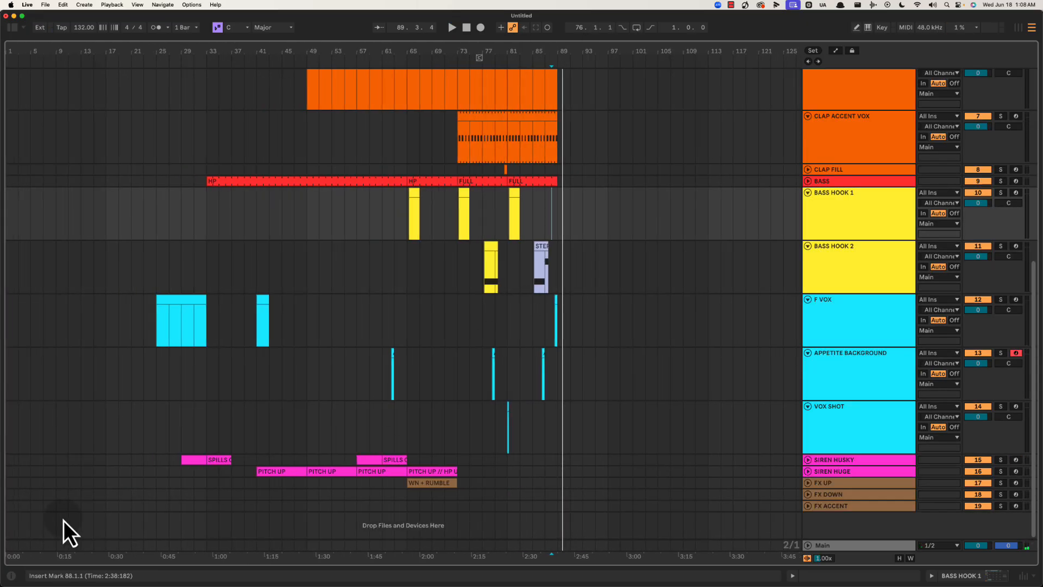
{"action": "left_click", "coordinate": [195, 461]}
{"action": "left_click_drag", "start_coordinate": [228, 472], "coordinate": [582, 467]}
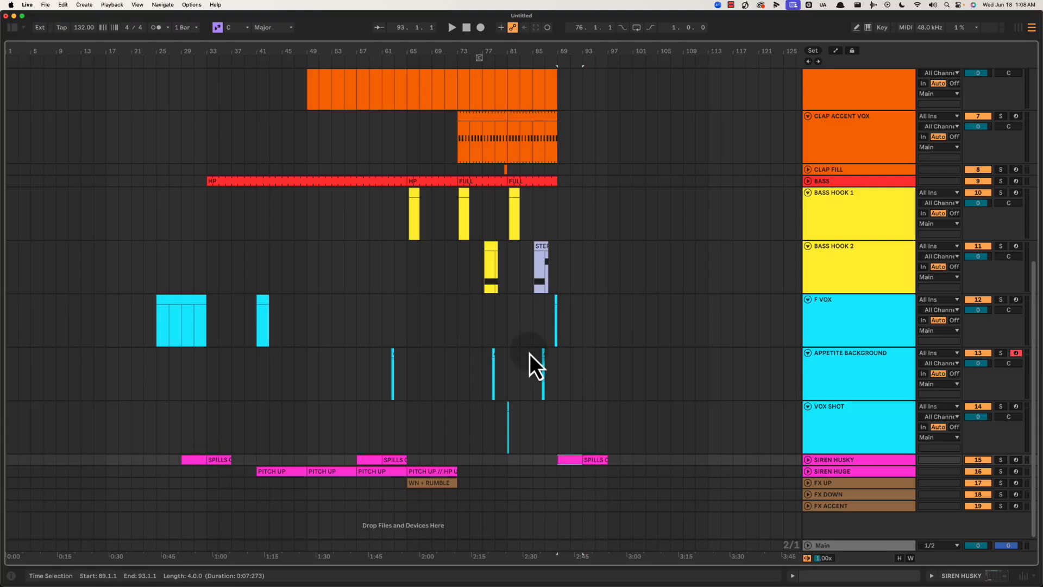
Rename the SIREN HUSKY track as HOWL HUSKY.
{"action": "scroll", "coordinate": [544, 345], "scroll_direction": "up", "scroll_amount": 5}
{"action": "scroll", "coordinate": [556, 349], "scroll_direction": "down", "scroll_amount": 5}
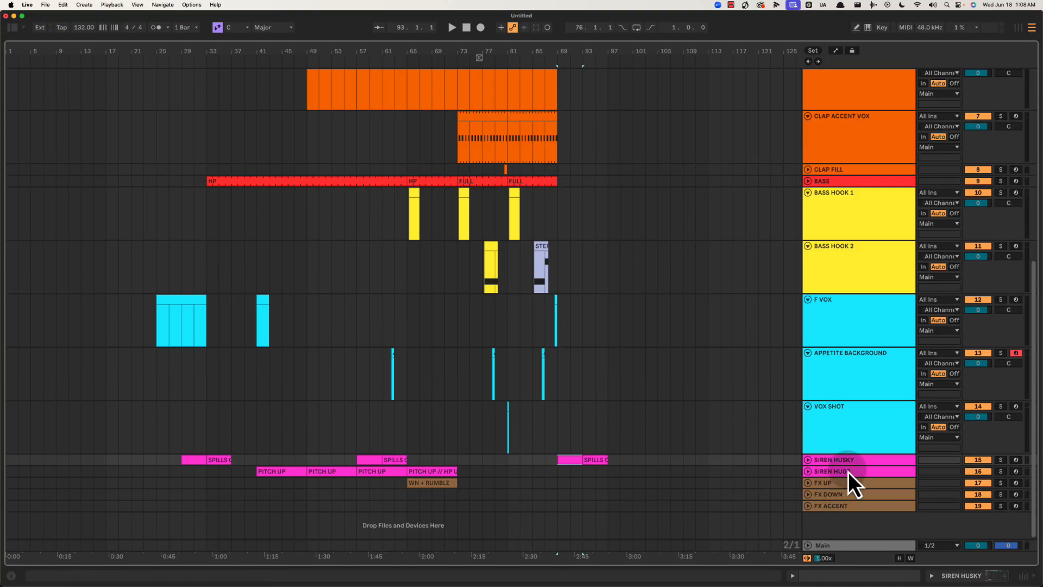
{"action": "left_click", "coordinate": [848, 460]}
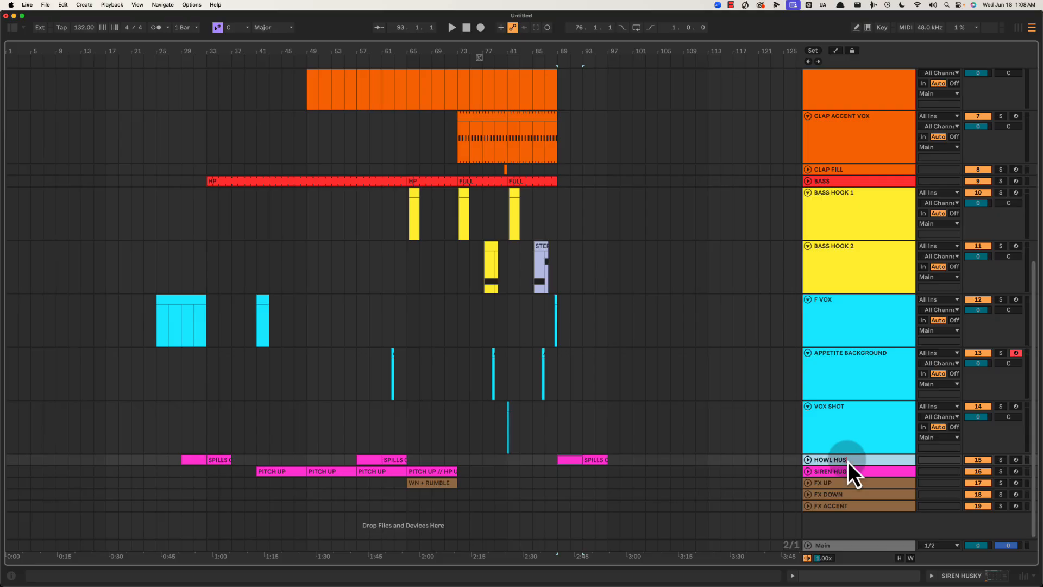
{"action": "key", "text": "Return"}
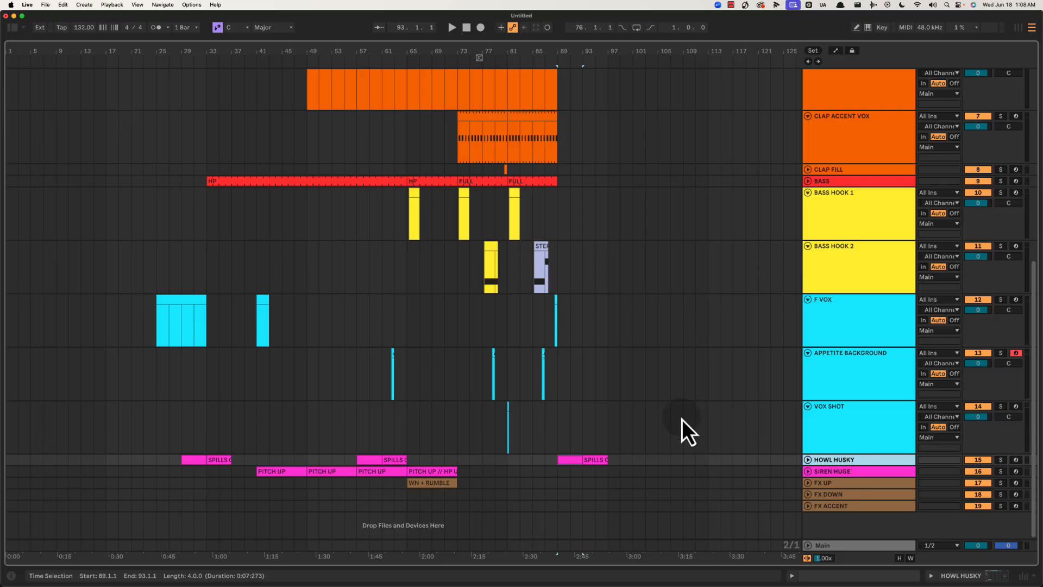
Play back from bar 89 and again from bar 86 to hear the transition into the next section.
{"action": "left_click", "coordinate": [571, 461]}
{"action": "key", "text": "space"}
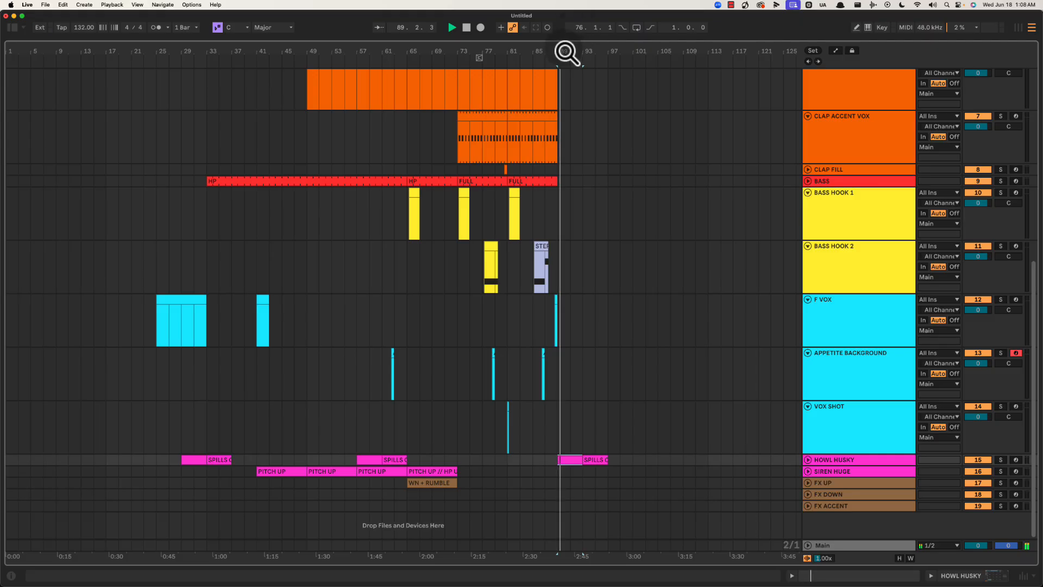
{"action": "left_click_drag", "start_coordinate": [563, 51], "coordinate": [582, 209]}
{"action": "scroll", "coordinate": [547, 285], "scroll_direction": "up", "scroll_amount": 5}
{"action": "scroll", "coordinate": [547, 286], "scroll_direction": "down", "scroll_amount": 5}
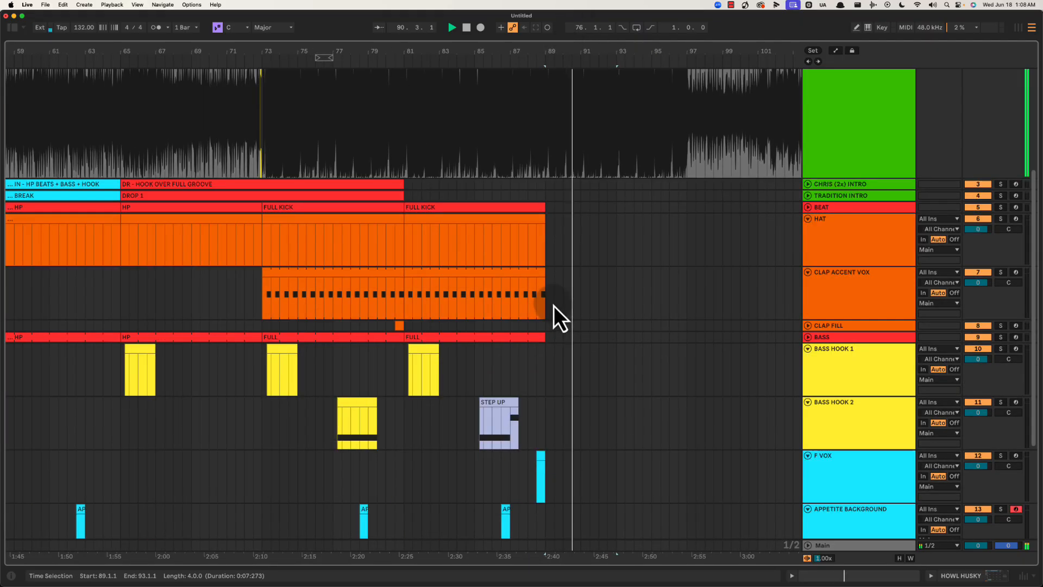
{"action": "left_click", "coordinate": [494, 301]}
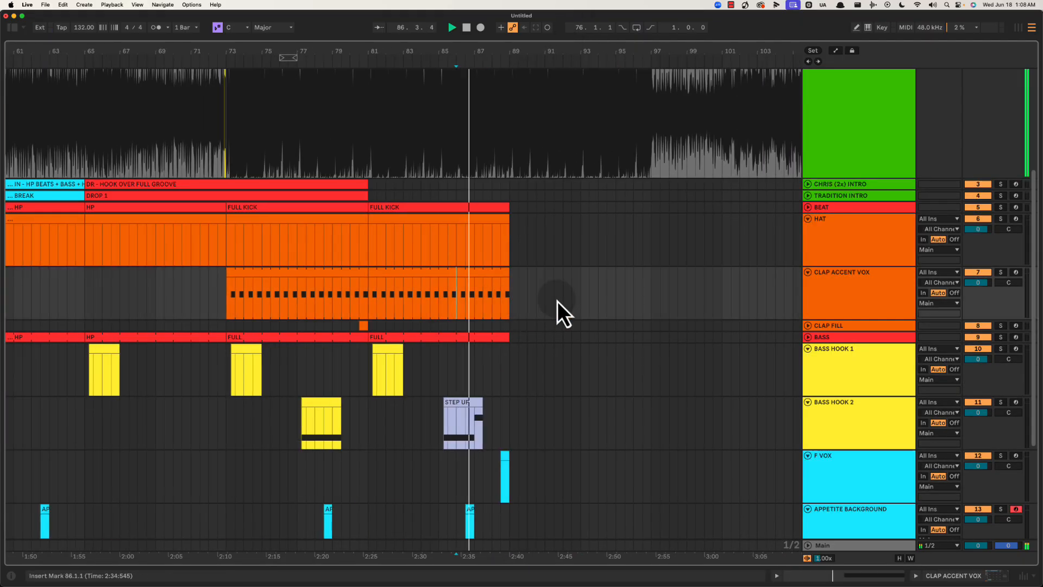
{"action": "left_click_drag", "start_coordinate": [503, 51], "coordinate": [503, 55]}
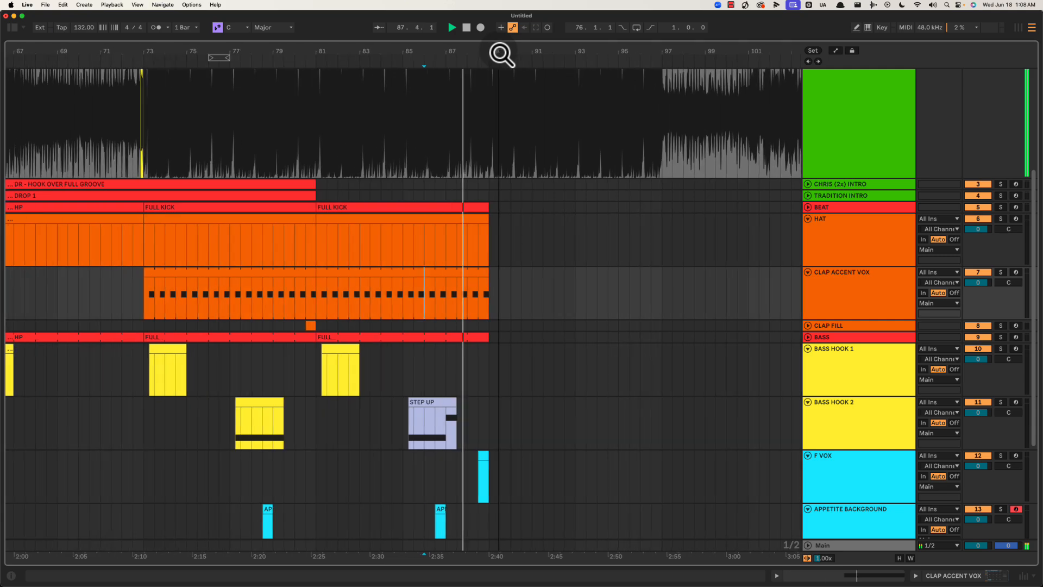
{"action": "left_click", "coordinate": [396, 219]}
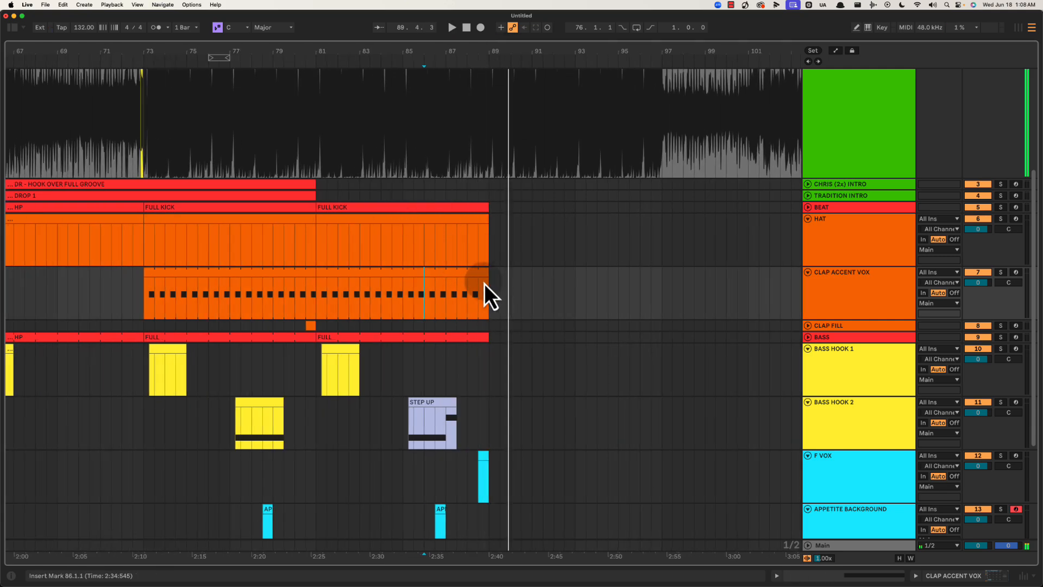
Duplicate the last eight-bar BEAT, HAT and BASS clips so they extend from bar 89 to bar 97.
{"action": "left_click_drag", "start_coordinate": [490, 294], "coordinate": [650, 294]}
{"action": "key", "text": "space"}
{"action": "left_click", "coordinate": [455, 217]}
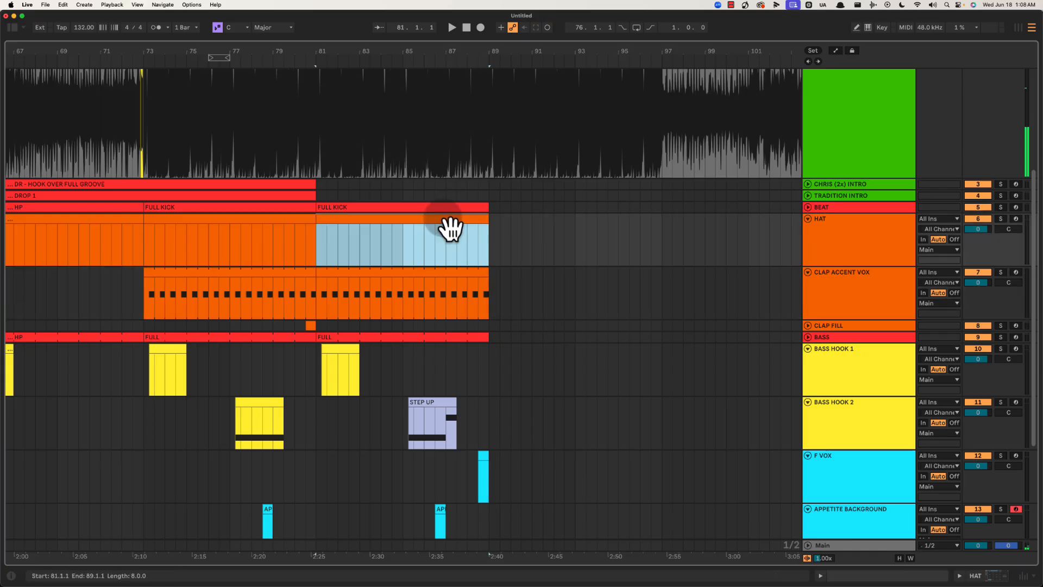
{"action": "key", "text": "super+d"}
{"action": "left_click", "coordinate": [458, 346]}
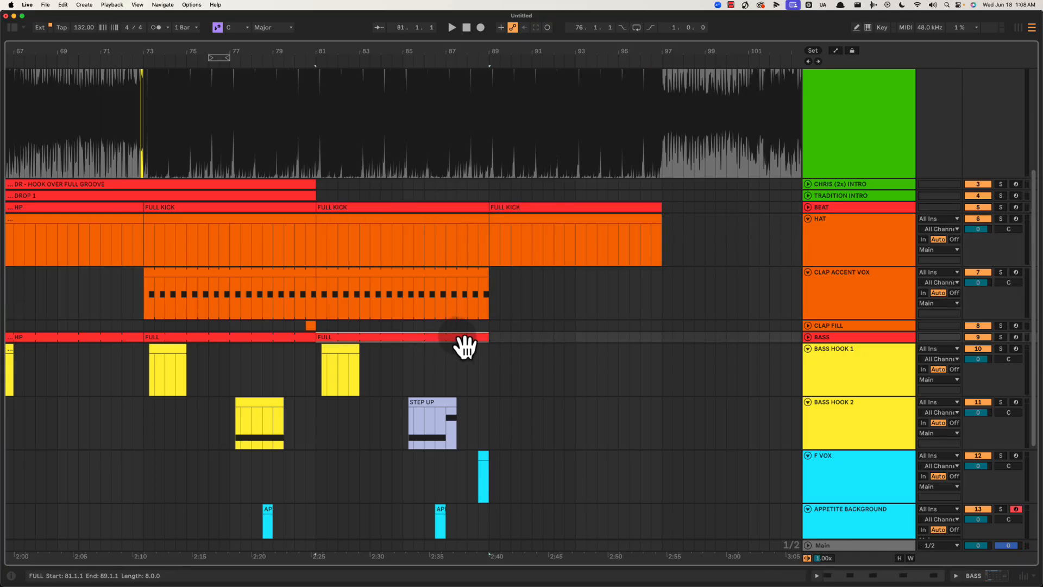
{"action": "key", "text": "super+d"}
Play the song from bar 89 and compare it with the earlier passages around bars 69, 62 and 75.
{"action": "left_click", "coordinate": [487, 307]}
{"action": "key", "text": "space"}
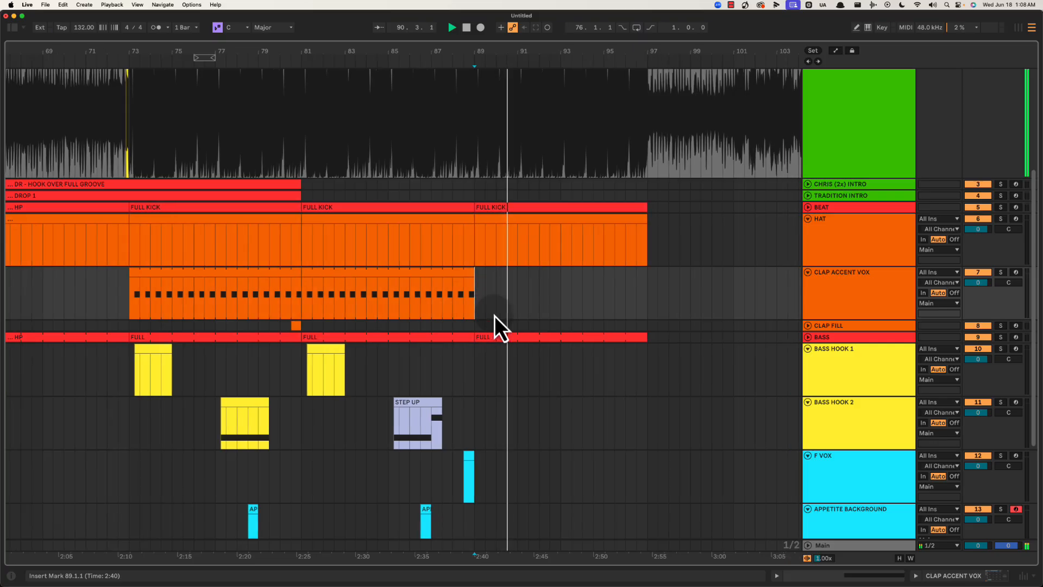
{"action": "left_click", "coordinate": [59, 297]}
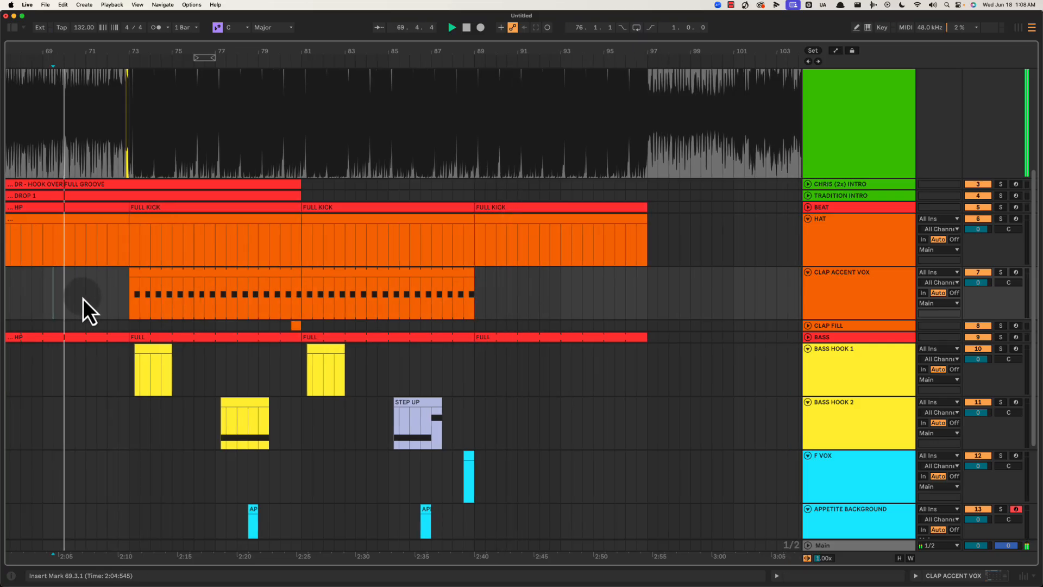
{"action": "scroll", "coordinate": [84, 298], "scroll_direction": "left", "scroll_amount": 5}
{"action": "left_click", "coordinate": [198, 301]}
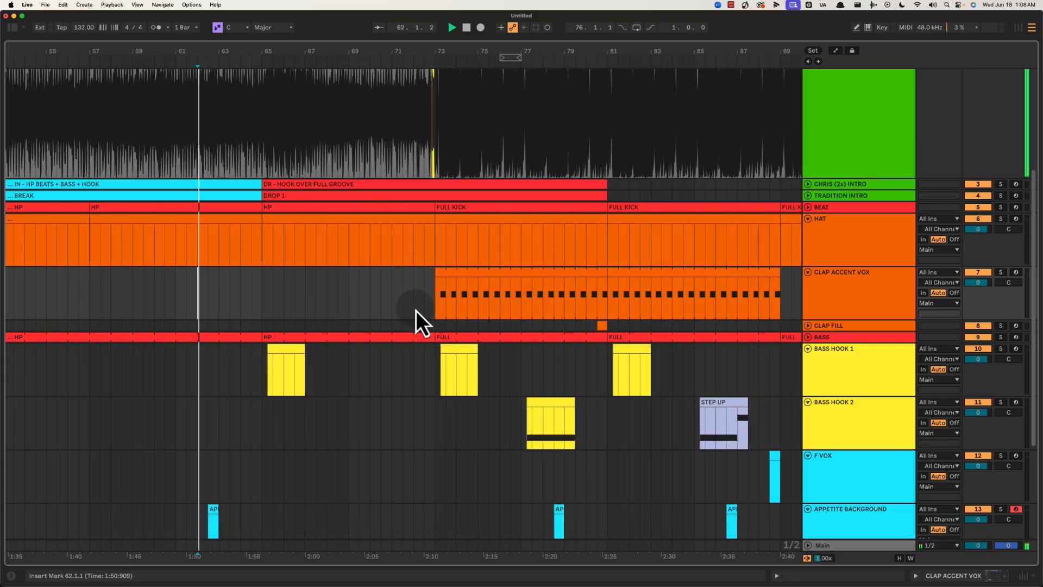
{"action": "left_click", "coordinate": [479, 293]}
{"action": "scroll", "coordinate": [688, 302], "scroll_direction": "right", "scroll_amount": 5}
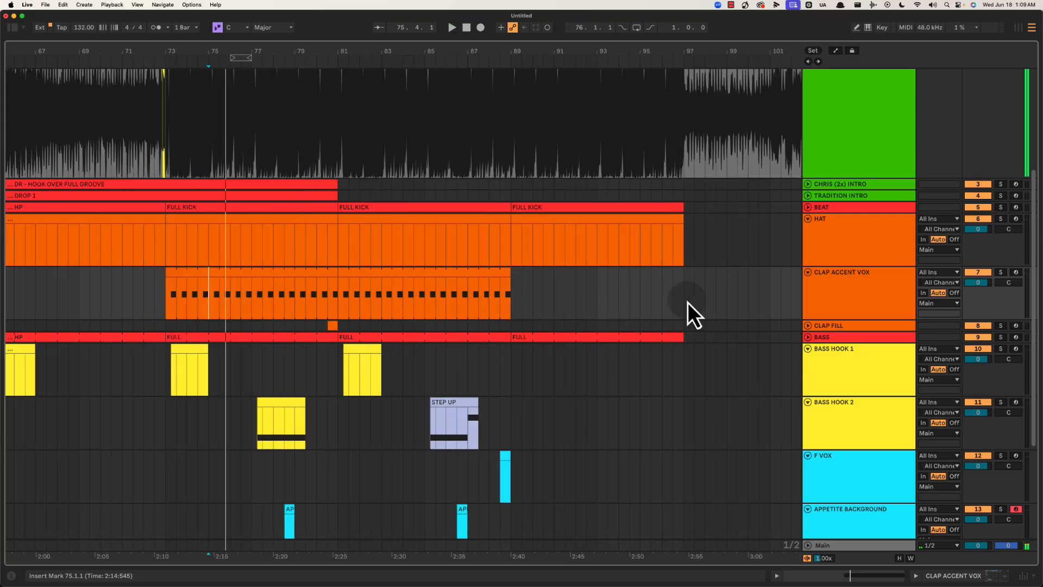
{"action": "left_click", "coordinate": [523, 296]}
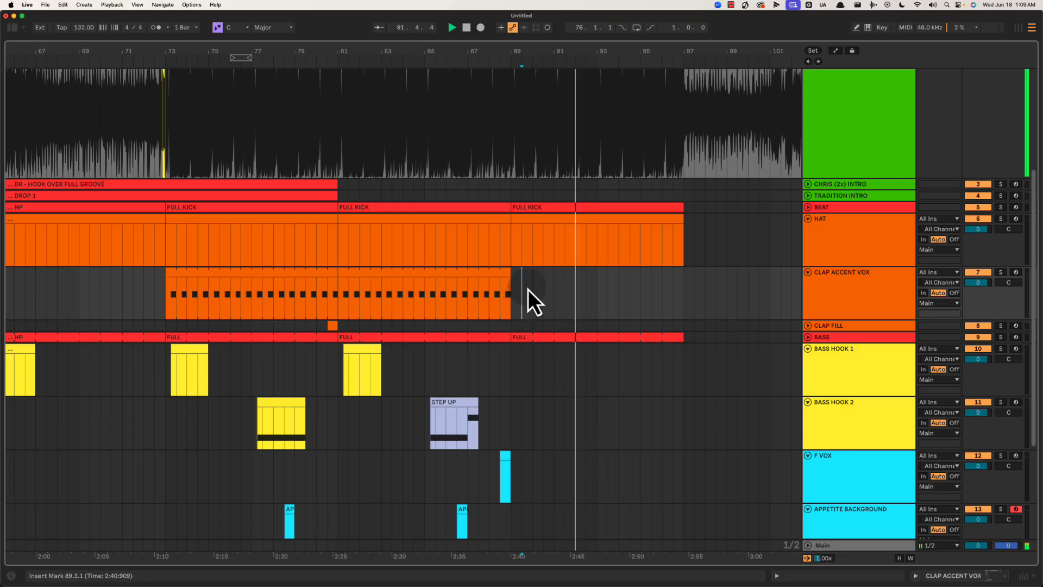
{"action": "scroll", "coordinate": [528, 283], "scroll_direction": "right", "scroll_amount": 3}
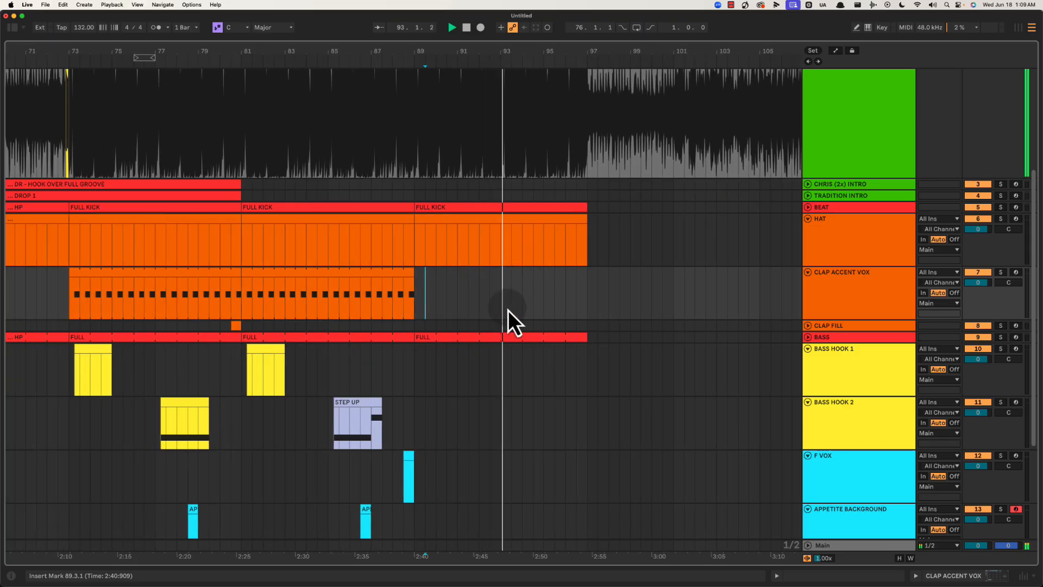
Replay the section from the start of the first HOWL HUSKY clip at bar 89.
{"action": "scroll", "coordinate": [455, 324], "scroll_direction": "down", "scroll_amount": 4}
{"action": "left_click", "coordinate": [437, 460]}
{"action": "key", "text": "space"}
{"action": "key", "text": "space"}
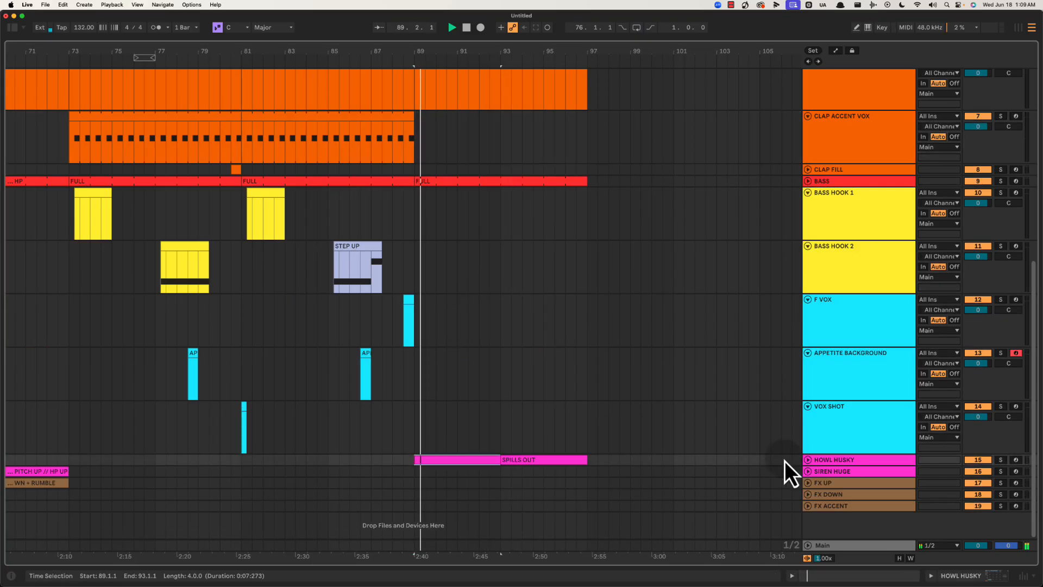
Unfold the HOWL HUSKY track and insert a MIDI track named CHORDS directly below it.
{"action": "left_click", "coordinate": [808, 460]}
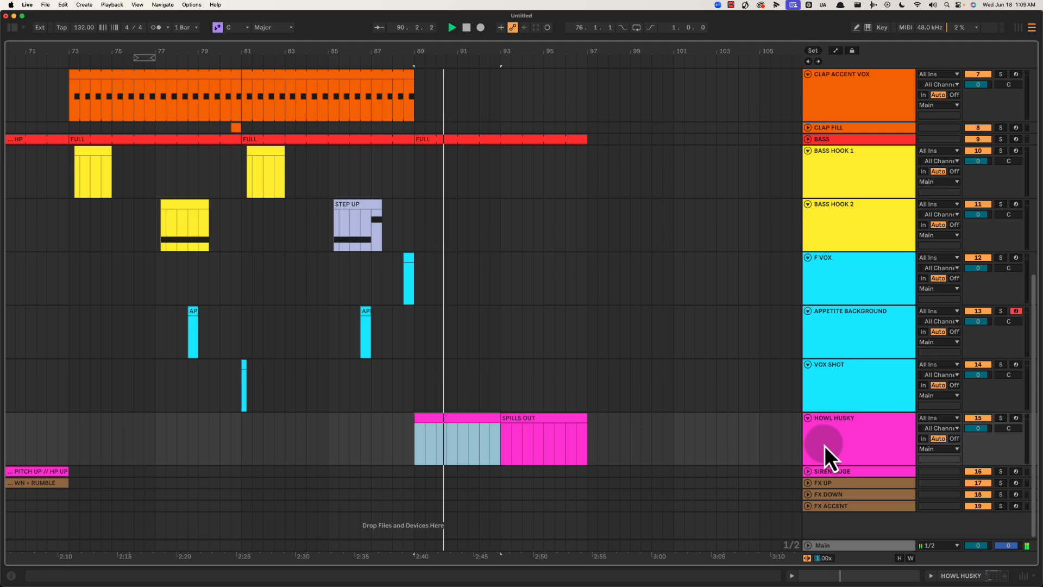
{"action": "left_click", "coordinate": [842, 446]}
{"action": "left_click", "coordinate": [830, 473]}
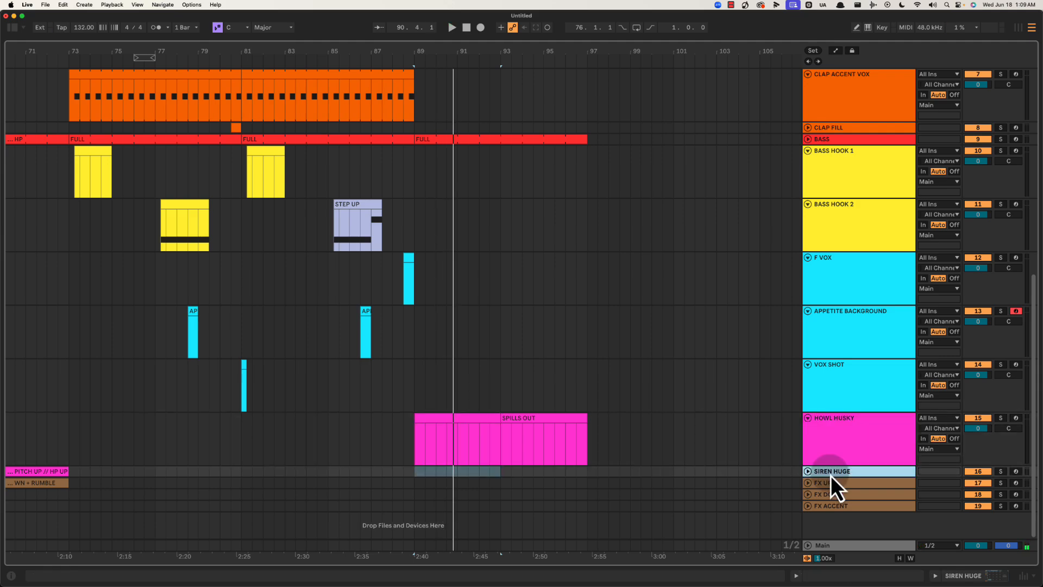
{"action": "left_click", "coordinate": [836, 454]}
{"action": "key", "text": "super+shift+t"}
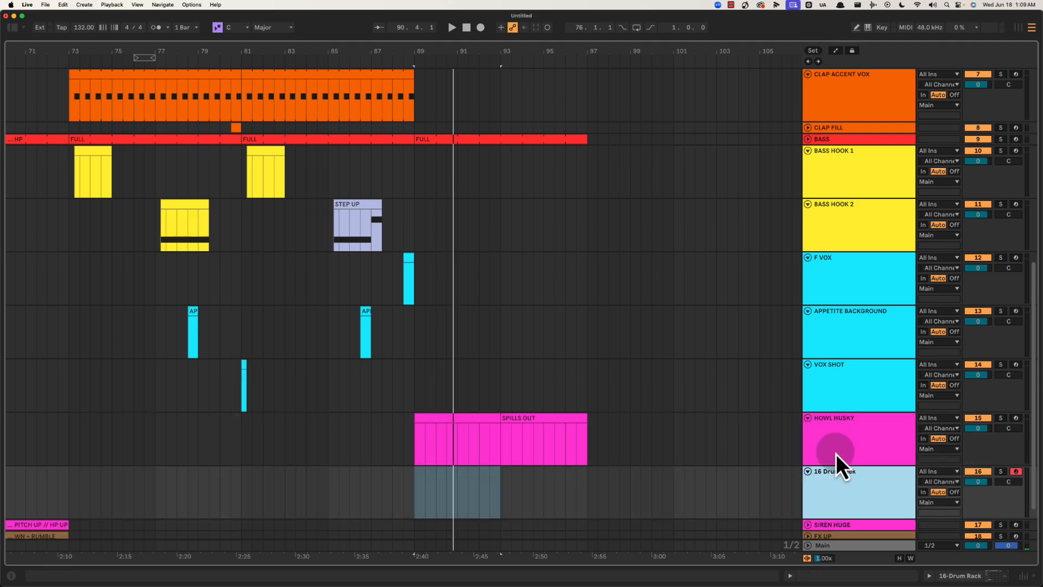
{"action": "scroll", "coordinate": [836, 454], "scroll_direction": "down", "scroll_amount": 2}
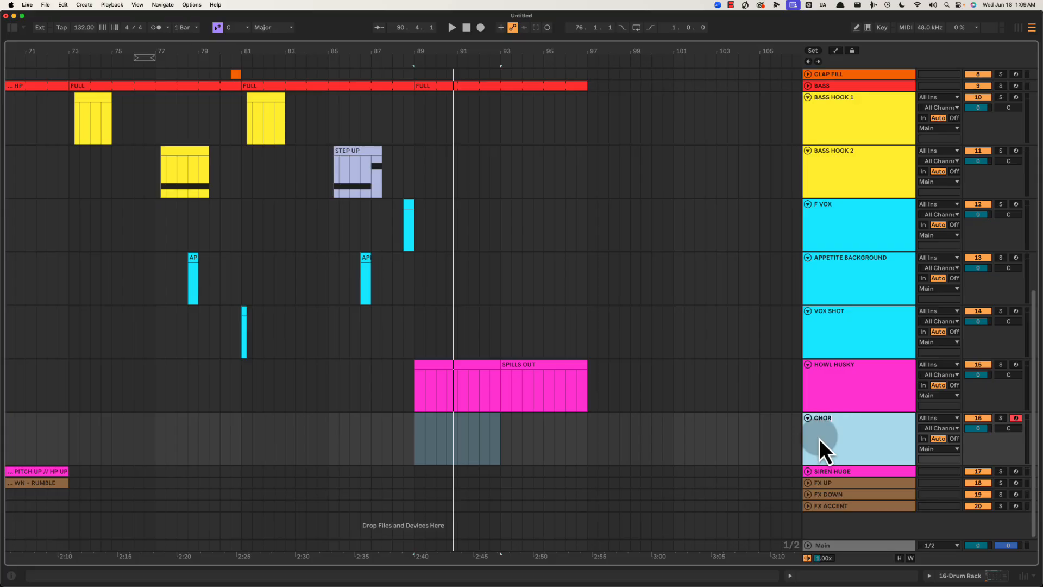
{"action": "key", "text": "Return"}
Create an empty four-bar MIDI clip on the CHORDS track from bar 89 to bar 93.
{"action": "left_click_drag", "start_coordinate": [419, 429], "coordinate": [495, 432]}
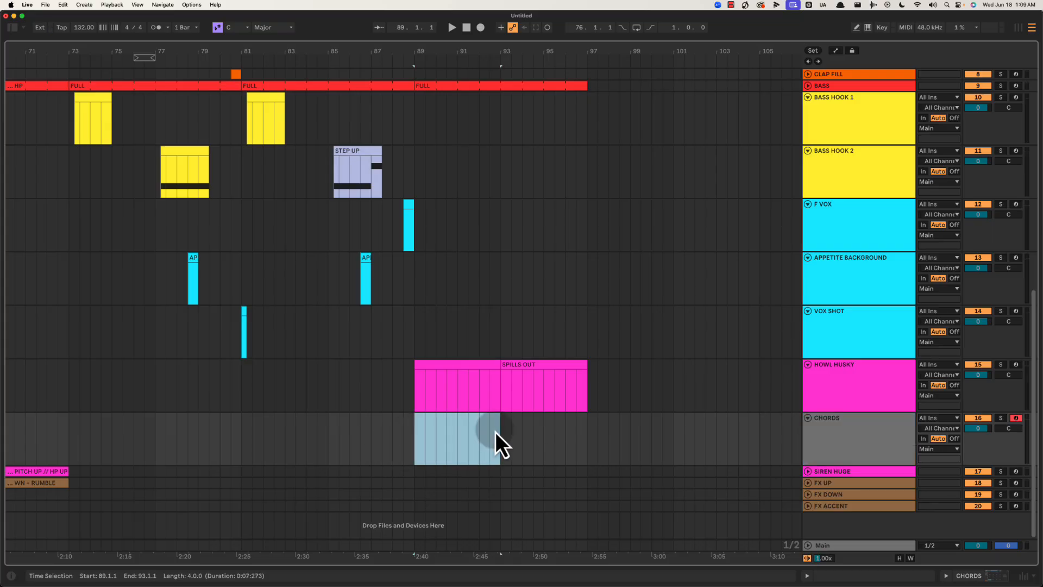
{"action": "key", "text": "super+shift+m"}
{"action": "key", "text": "super+alt+l"}
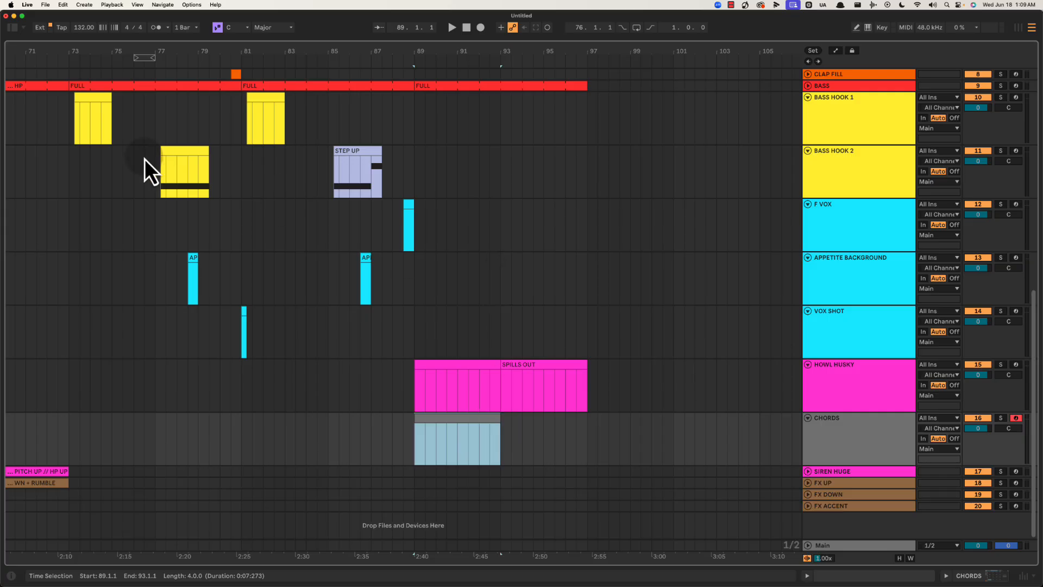
Color the CHORDS track magenta like HOWL HUSKY and assign the track color to its clip.
{"action": "left_click_drag", "start_coordinate": [70, 128], "coordinate": [398, 370]}
{"action": "right_click", "coordinate": [850, 445]}
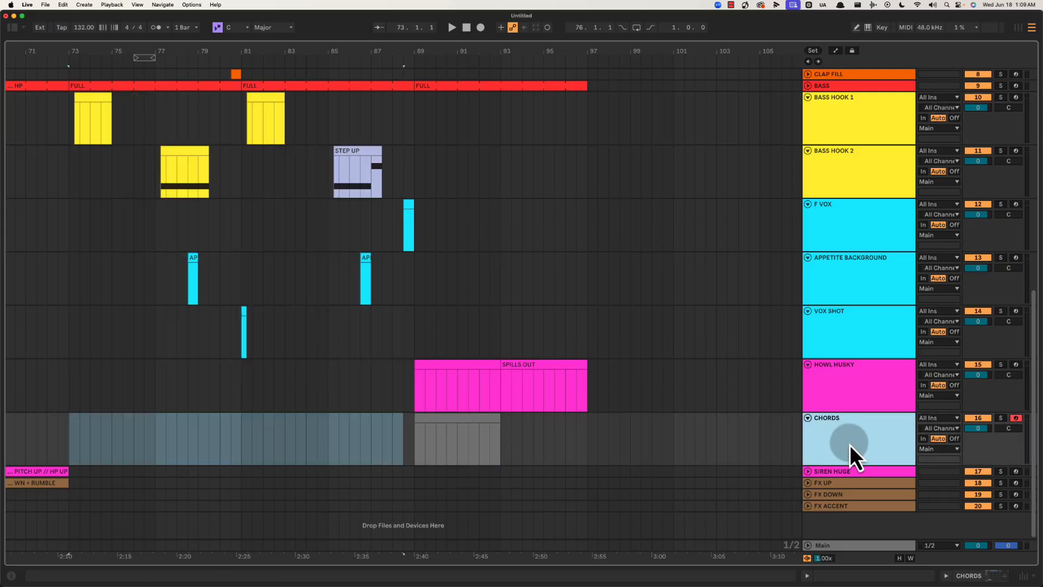
{"action": "left_click", "coordinate": [983, 362]}
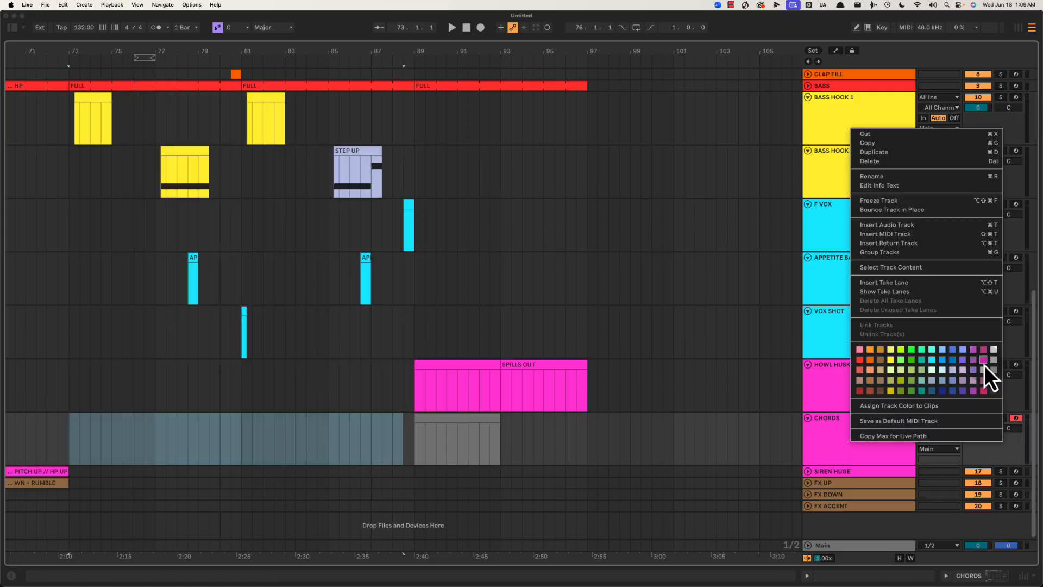
{"action": "right_click", "coordinate": [836, 435]}
{"action": "left_click", "coordinate": [888, 399]}
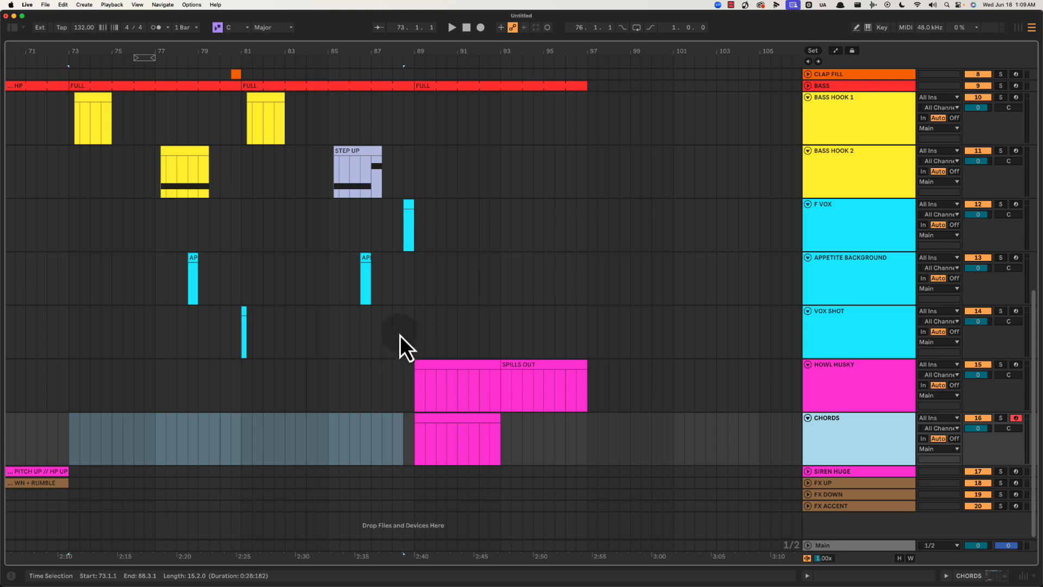
Play back from bar 89 and lengthen the CHORDS clip so it ends at bar 97.
{"action": "left_click_drag", "start_coordinate": [407, 347], "coordinate": [672, 327]}
{"action": "left_click", "coordinate": [419, 179]}
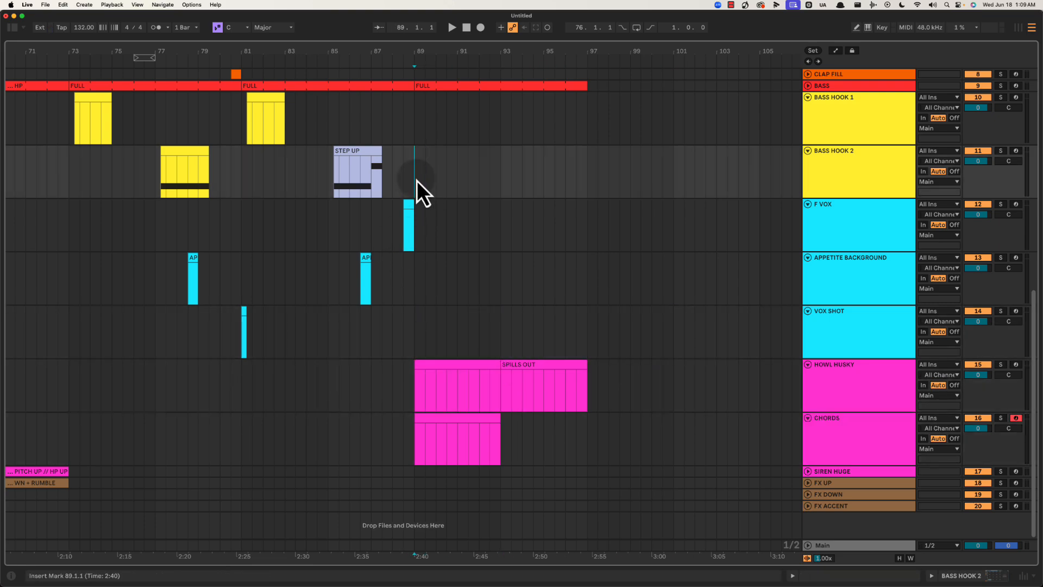
{"action": "key", "text": "space"}
{"action": "left_click", "coordinate": [489, 427]}
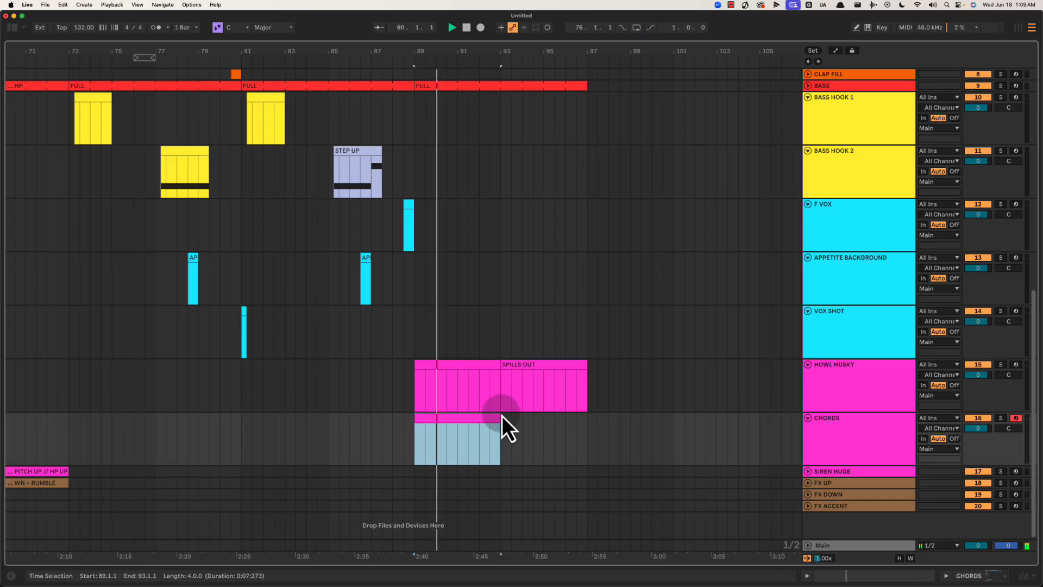
{"action": "left_click_drag", "start_coordinate": [499, 418], "coordinate": [584, 418]}
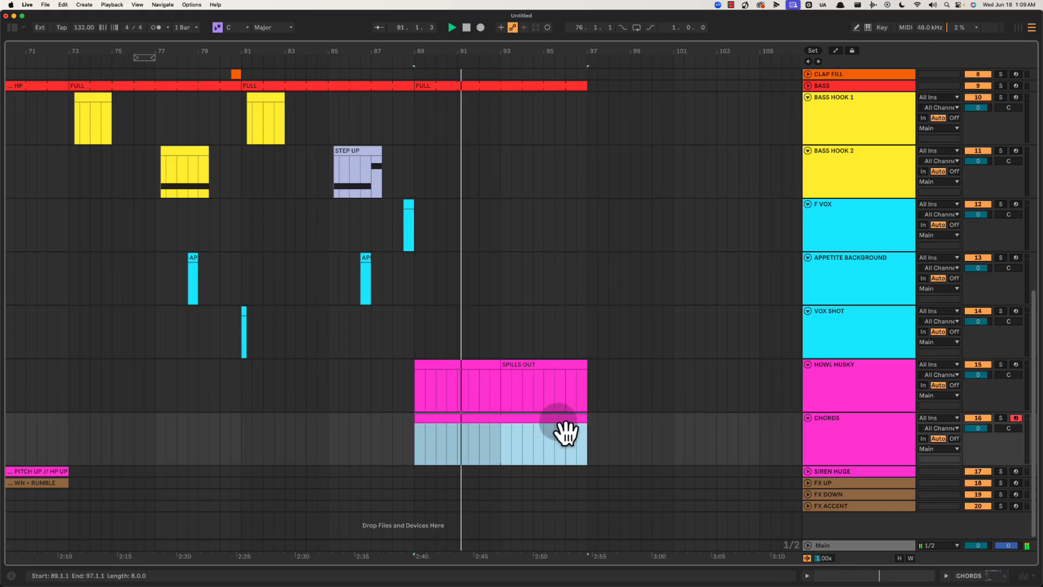
{"action": "scroll", "coordinate": [558, 418], "scroll_direction": "right", "scroll_amount": 1}
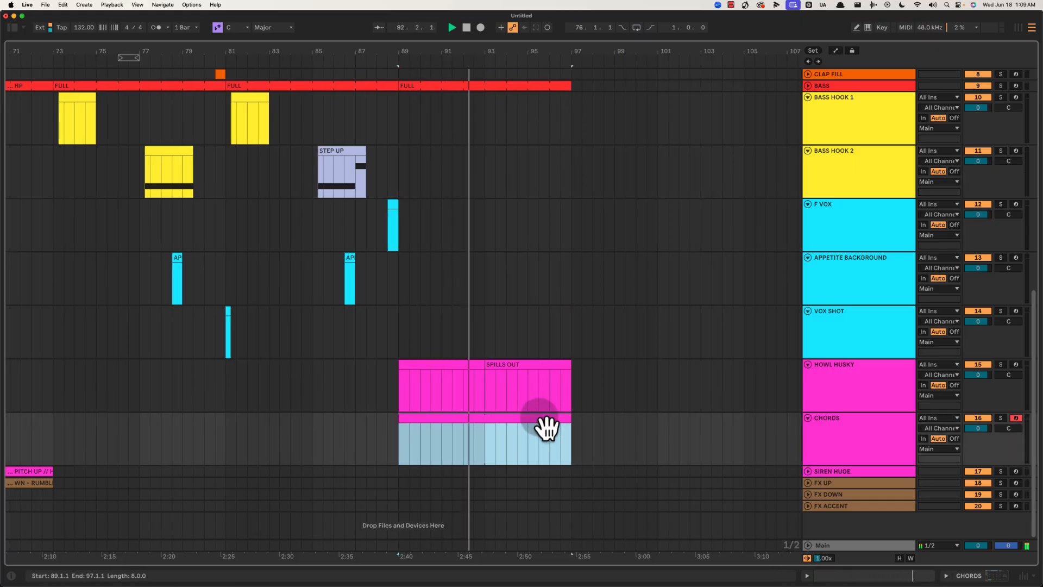
Replay from bar 89, show the Main track's devices and enlarge the Spectrum display to fill the main view.
{"action": "key", "text": "space"}
{"action": "key", "text": "space"}
{"action": "key", "text": "space"}
{"action": "double_click", "coordinate": [835, 549]}
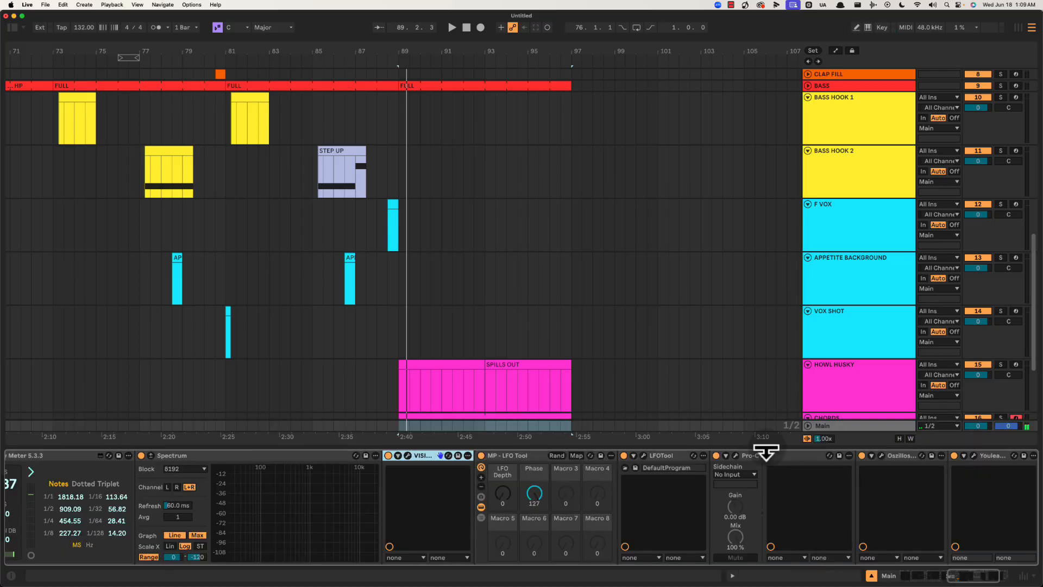
{"action": "double_click", "coordinate": [319, 540]}
Play the section from bar 89 repeatedly and examine the frequency content of its chords in the enlarged Spectrum.
{"action": "key", "text": "space"}
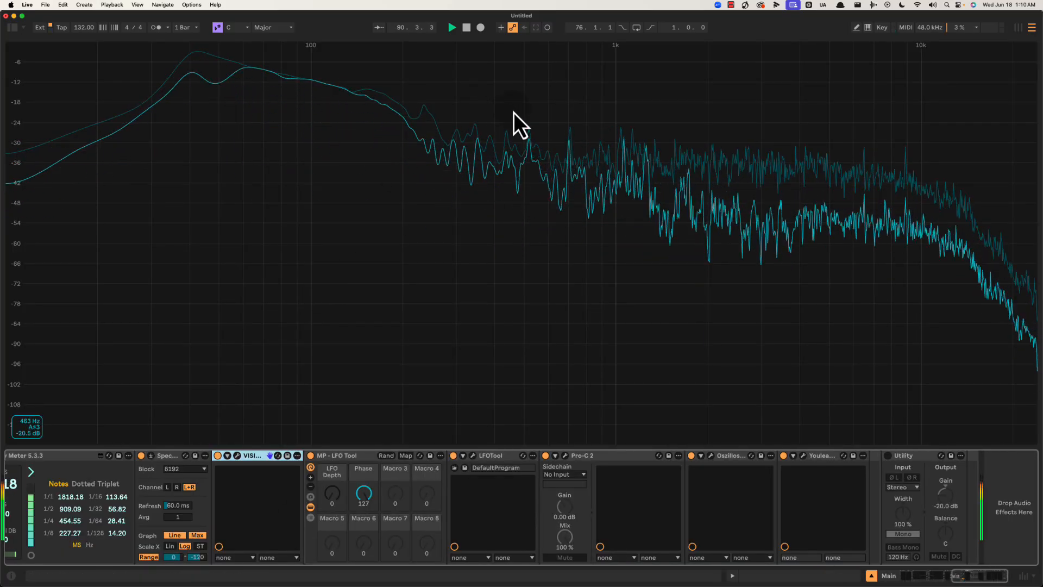
{"action": "key", "text": "space"}
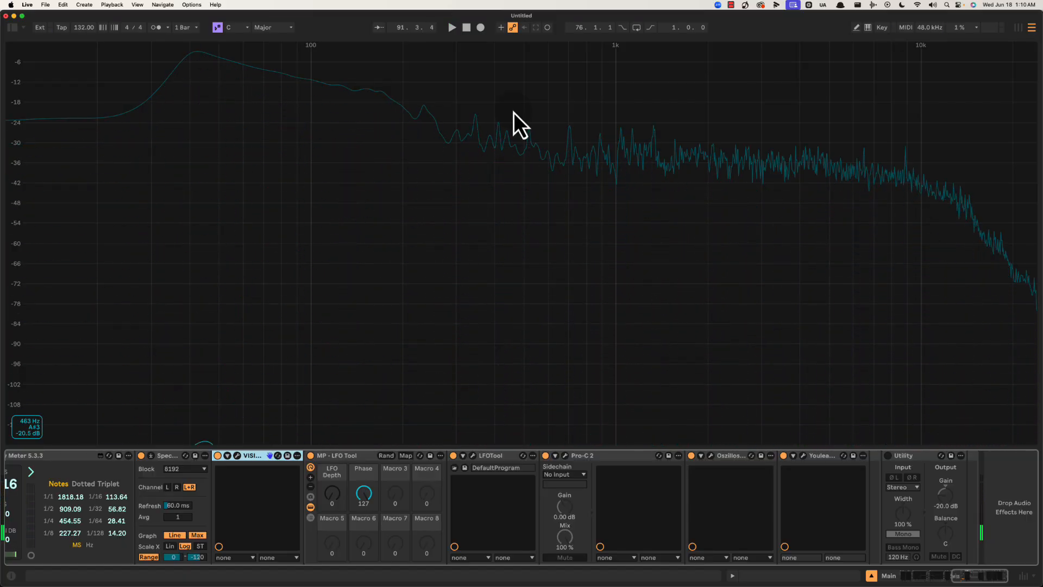
{"action": "key", "text": "space"}
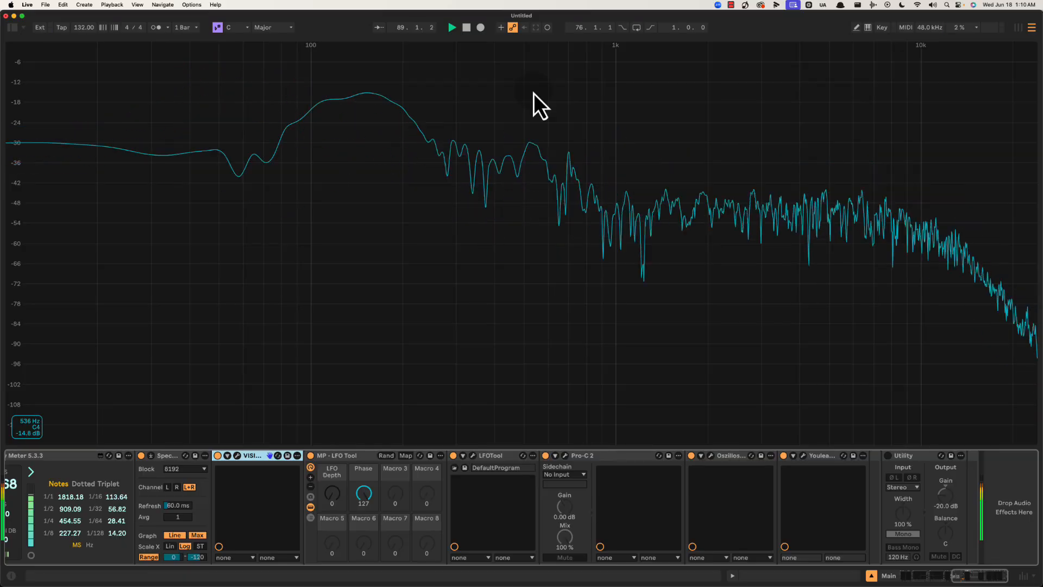
{"action": "key", "text": "space"}
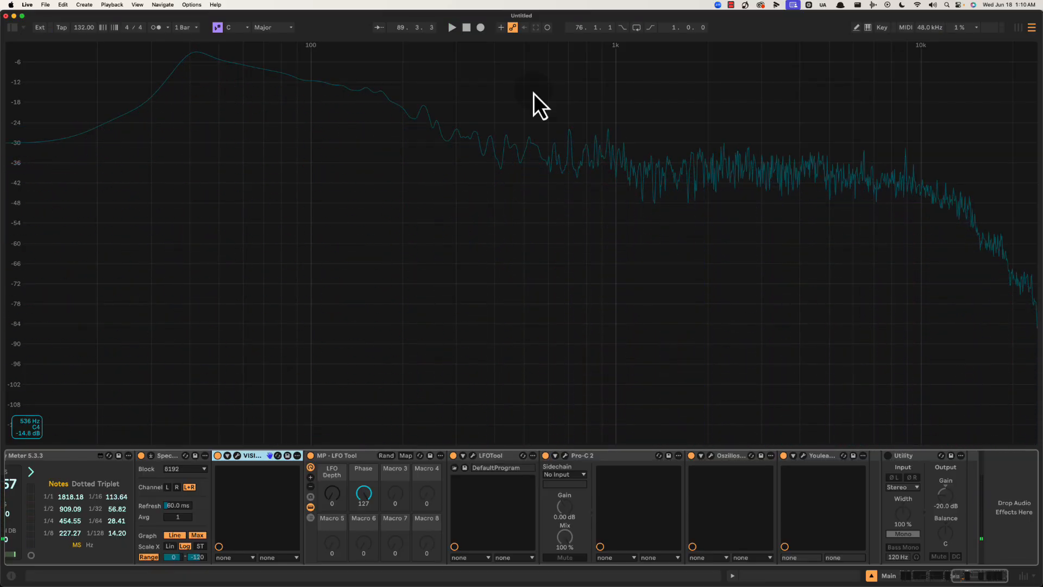
{"action": "key", "text": "space"}
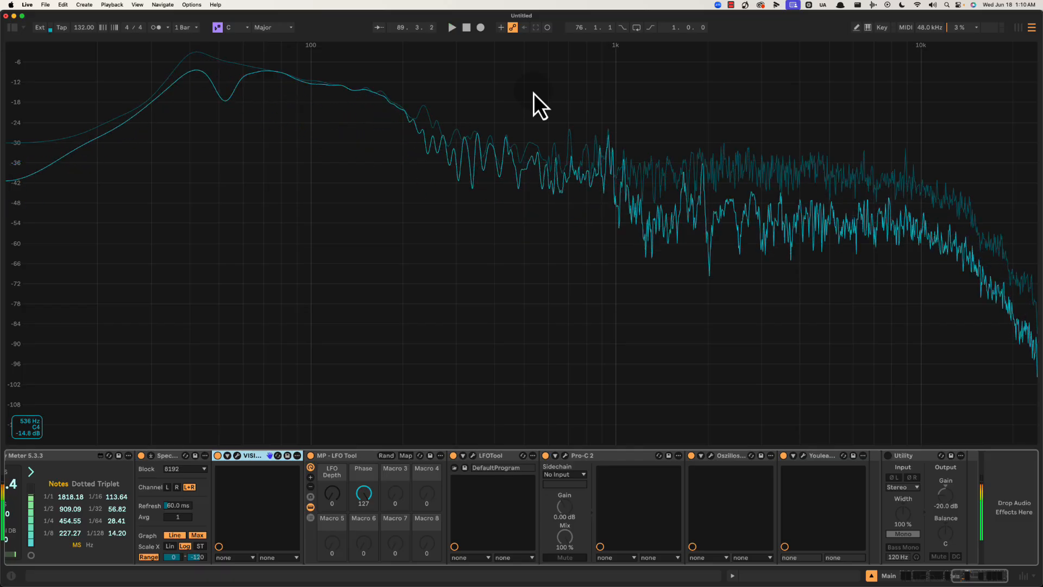
{"action": "key", "text": "space"}
{"action": "key", "text": "space"}
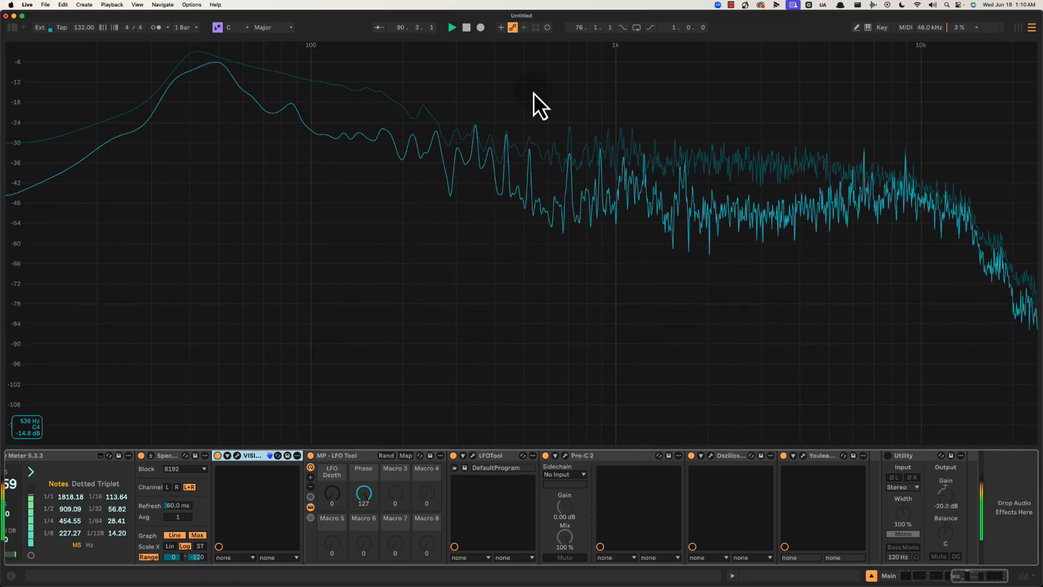
{"action": "key", "text": "space"}
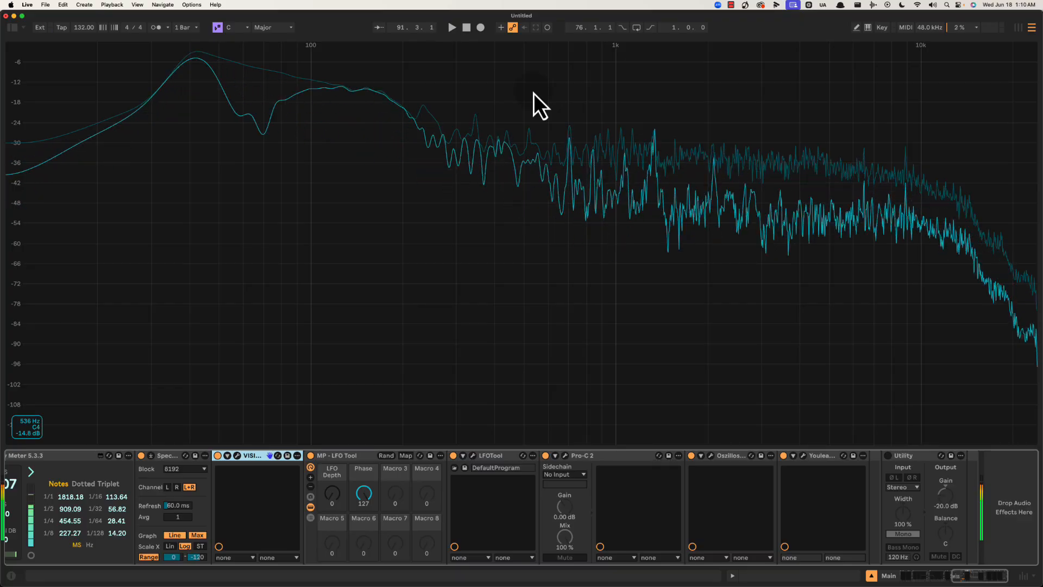
{"action": "key", "text": "space"}
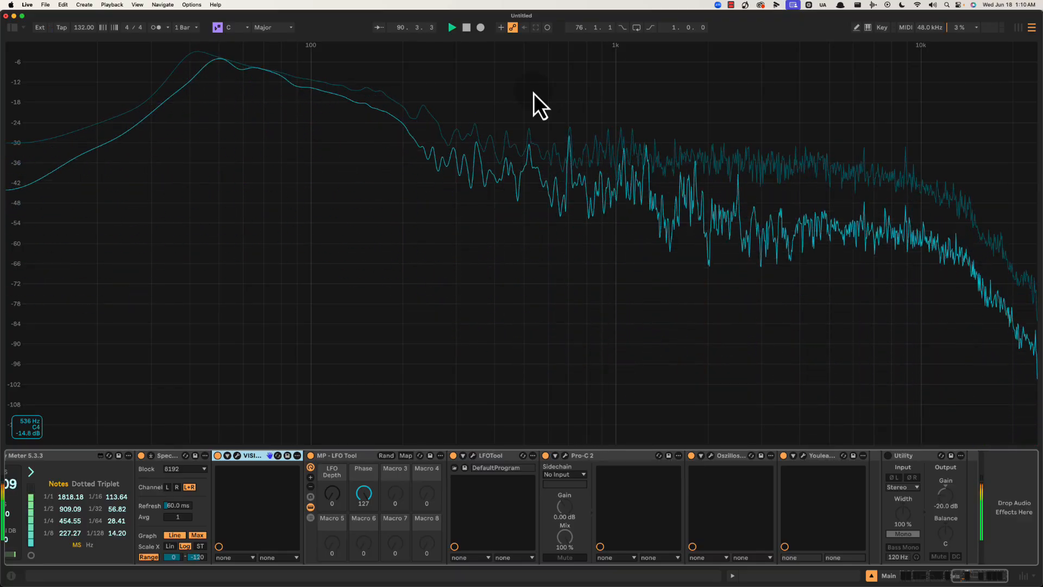
{"action": "key", "text": "space"}
{"action": "key", "text": "space"}
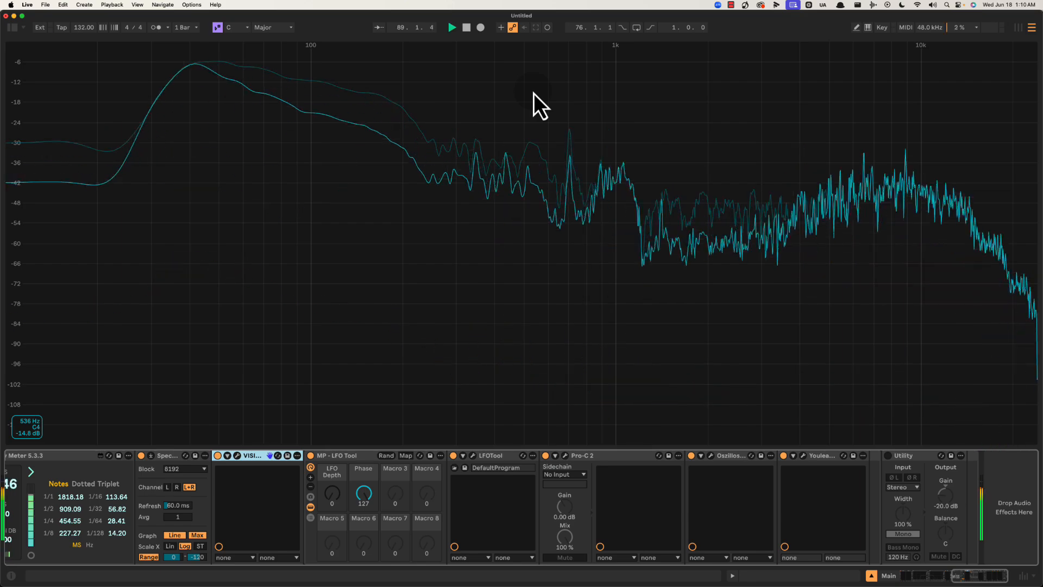
{"action": "key", "text": "space"}
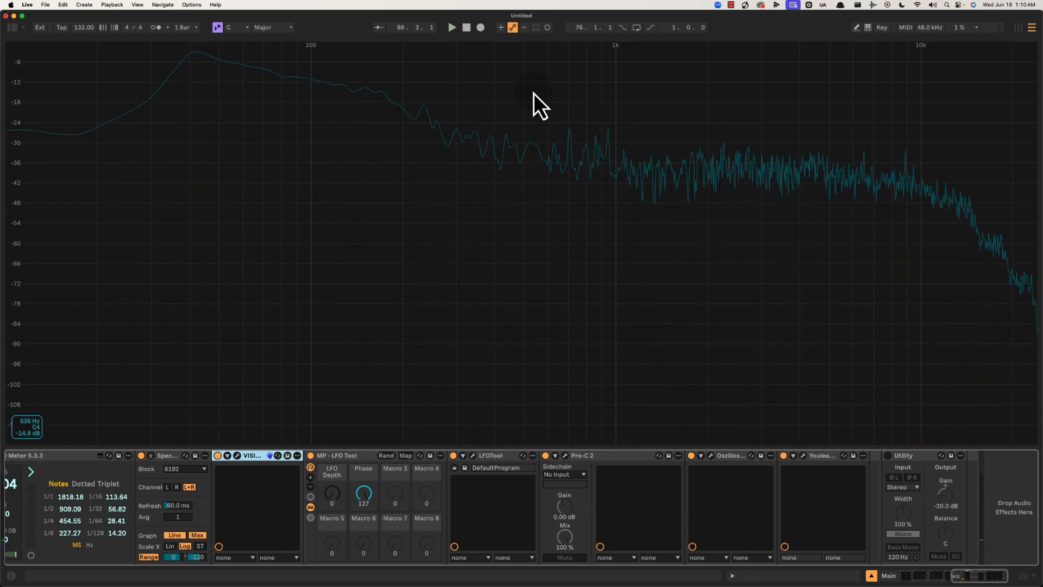
{"action": "key", "text": "space"}
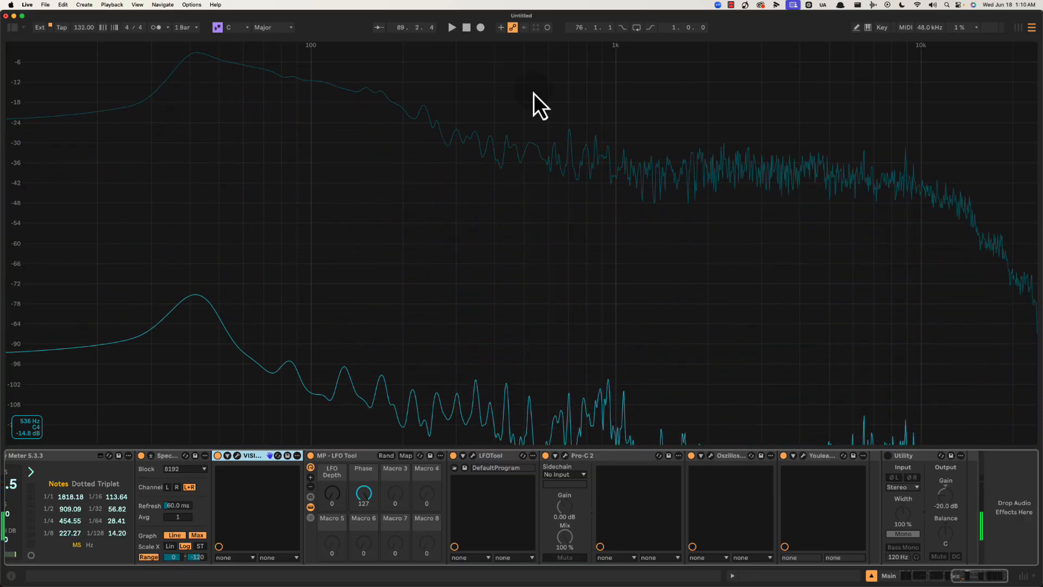
{"action": "key", "text": "space"}
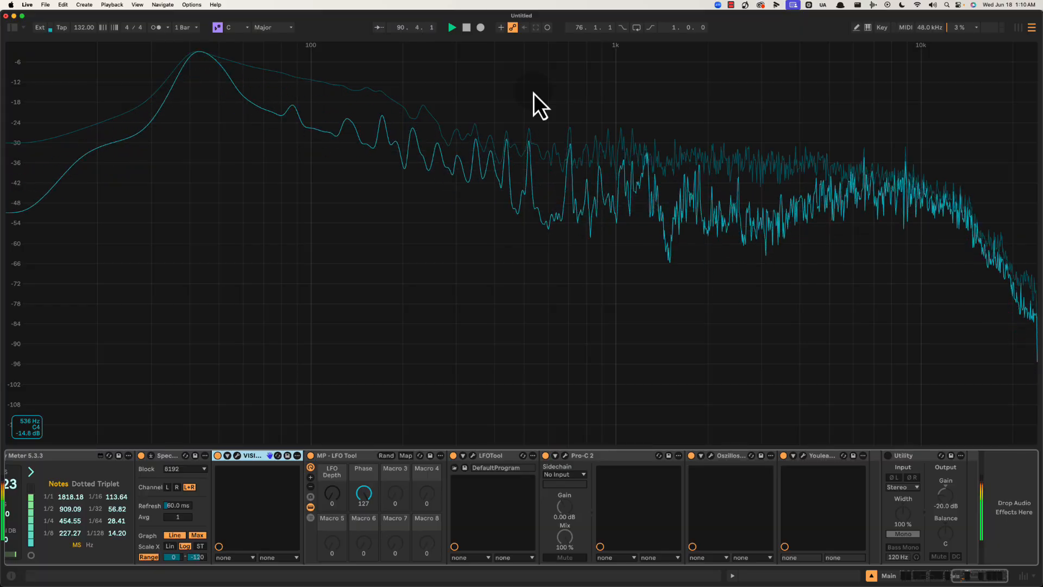
{"action": "key", "text": "space"}
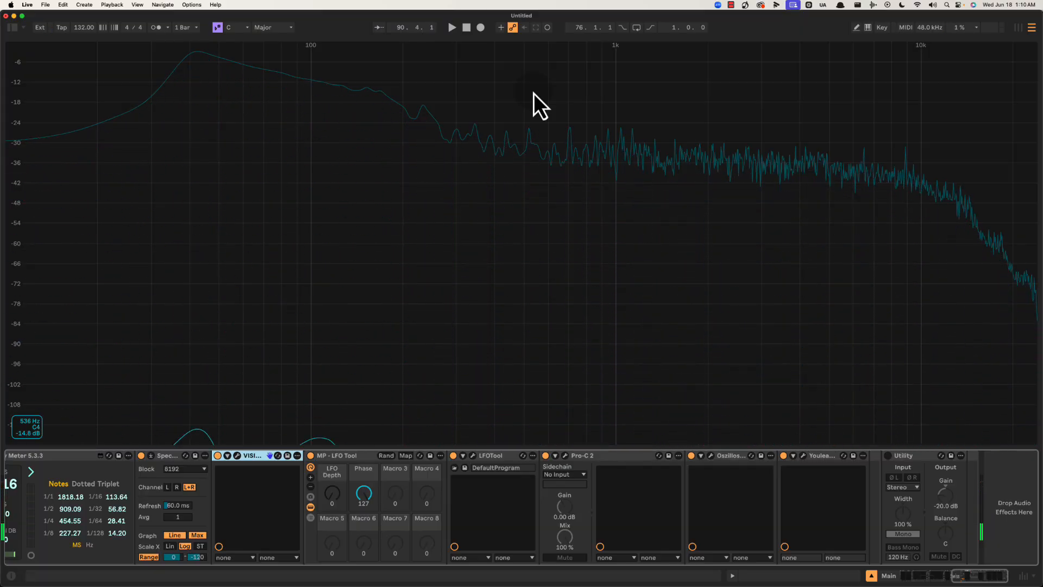
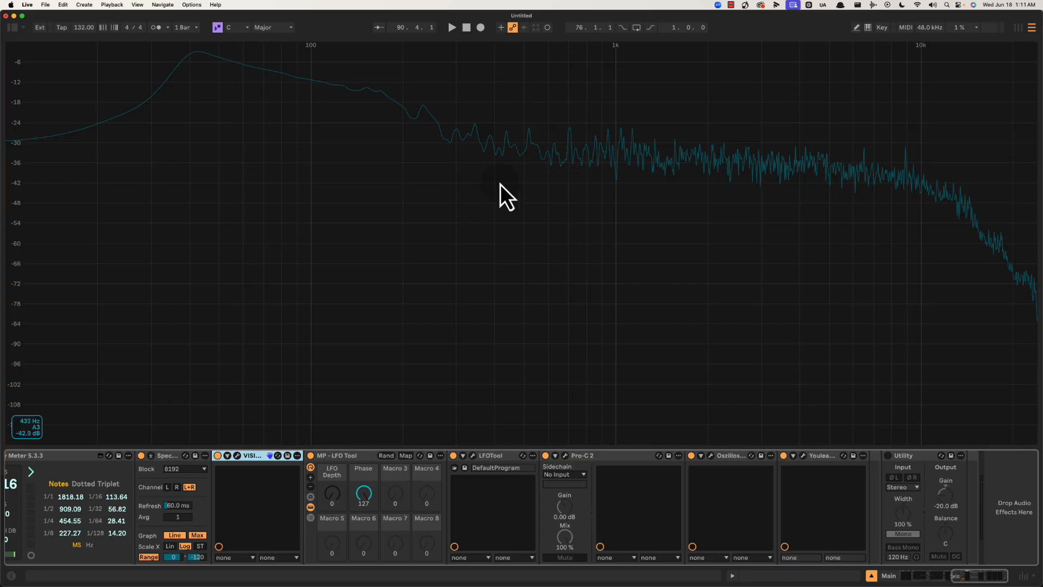
Play the section from bar 89, restore the Spectrum display to its compact size and show the CHORDS track in the arrangement.
{"action": "key", "text": "space"}
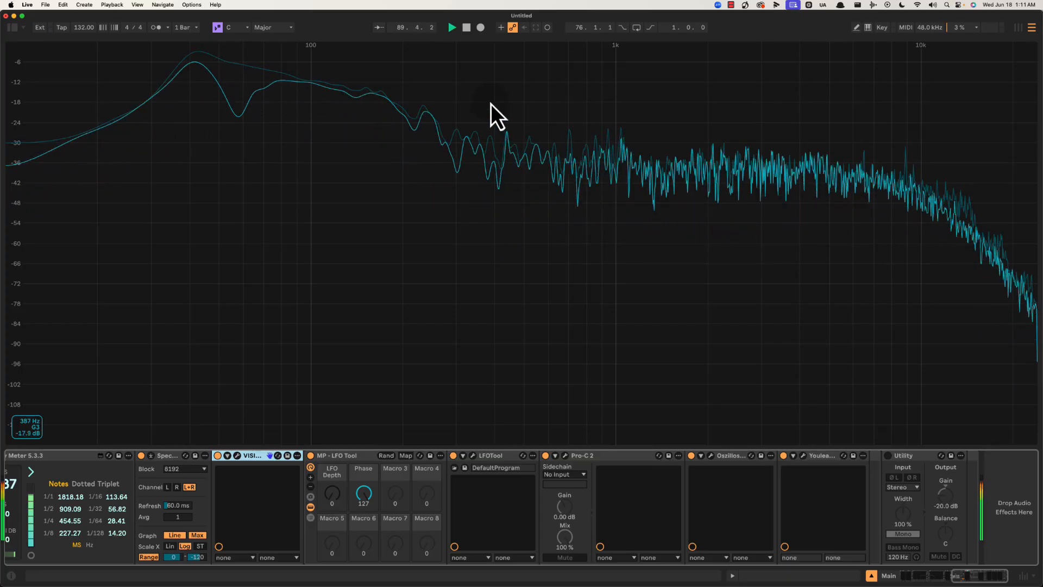
{"action": "double_click", "coordinate": [491, 104]}
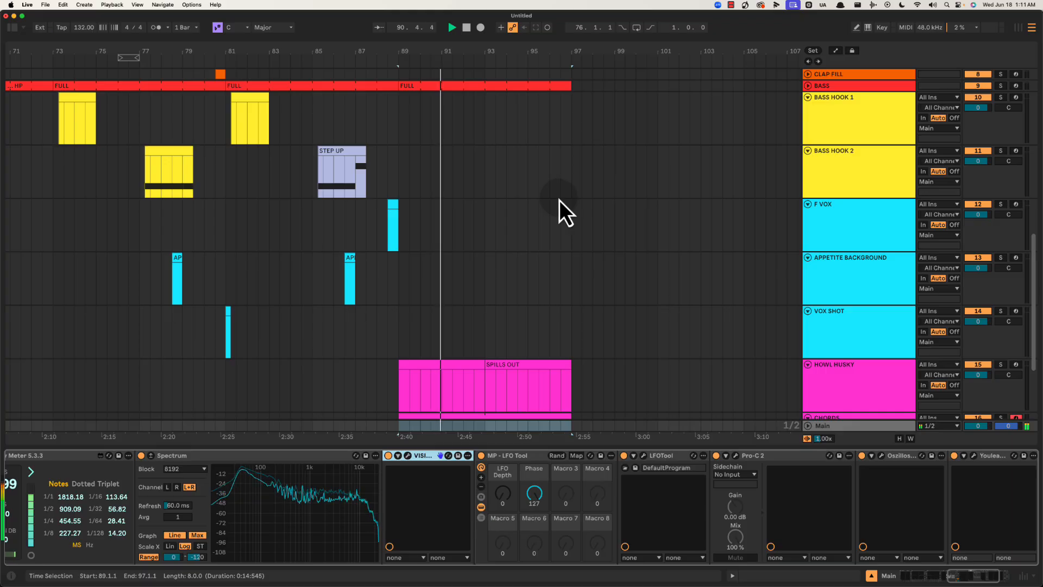
{"action": "scroll", "coordinate": [530, 231], "scroll_direction": "down", "scroll_amount": 4}
{"action": "key", "text": "space"}
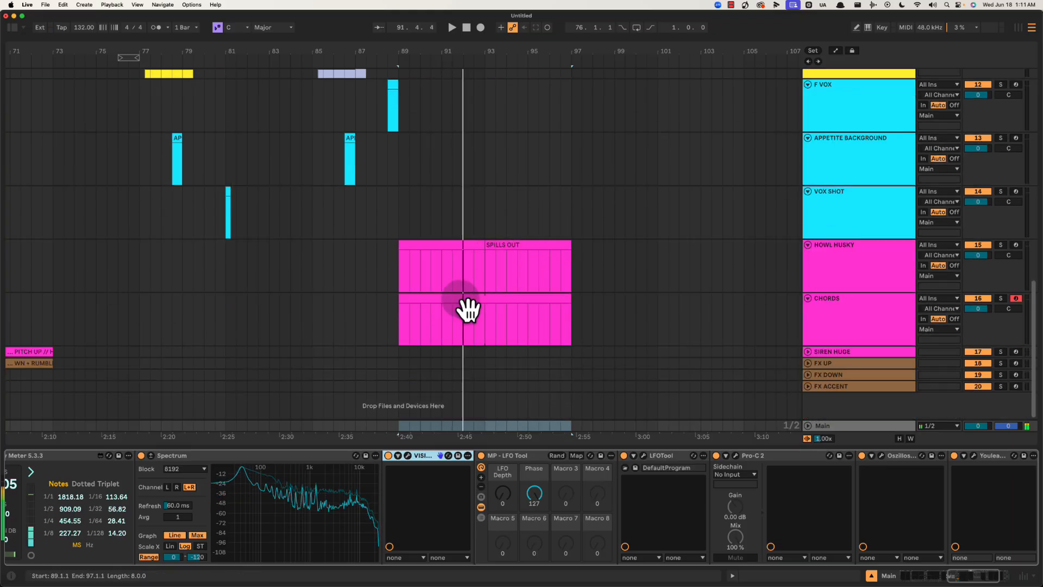
Rename the CHORDS clip at bar 89 as "Fmaj to Fmin" and play the section.
{"action": "left_click", "coordinate": [463, 298]}
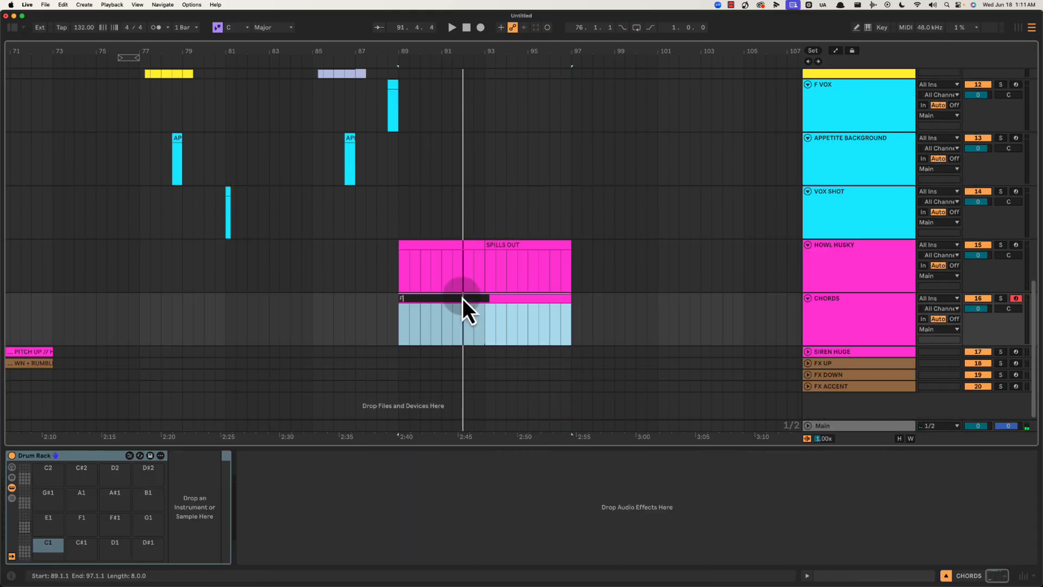
{"action": "type", "text": "maj to F min"}
{"action": "key", "text": "Return"}
{"action": "key", "text": "space"}
Open the CHORDS clip's notes and enter F2 and A2 as two-bar notes starting at the clip's beginning.
{"action": "double_click", "coordinate": [442, 298]}
{"action": "left_click", "coordinate": [71, 475]}
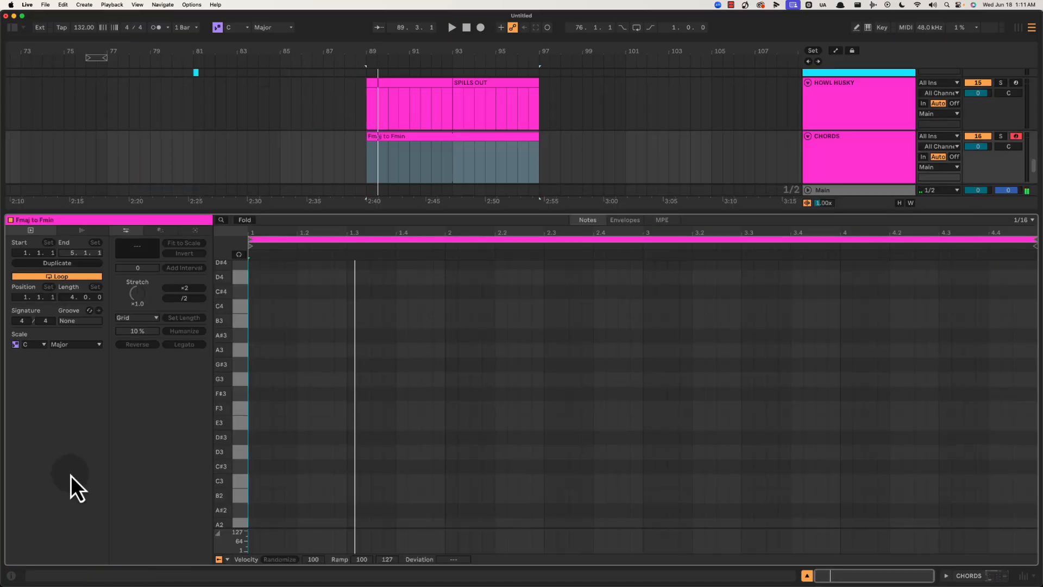
{"action": "scroll", "coordinate": [326, 486], "scroll_direction": "down", "scroll_amount": 3}
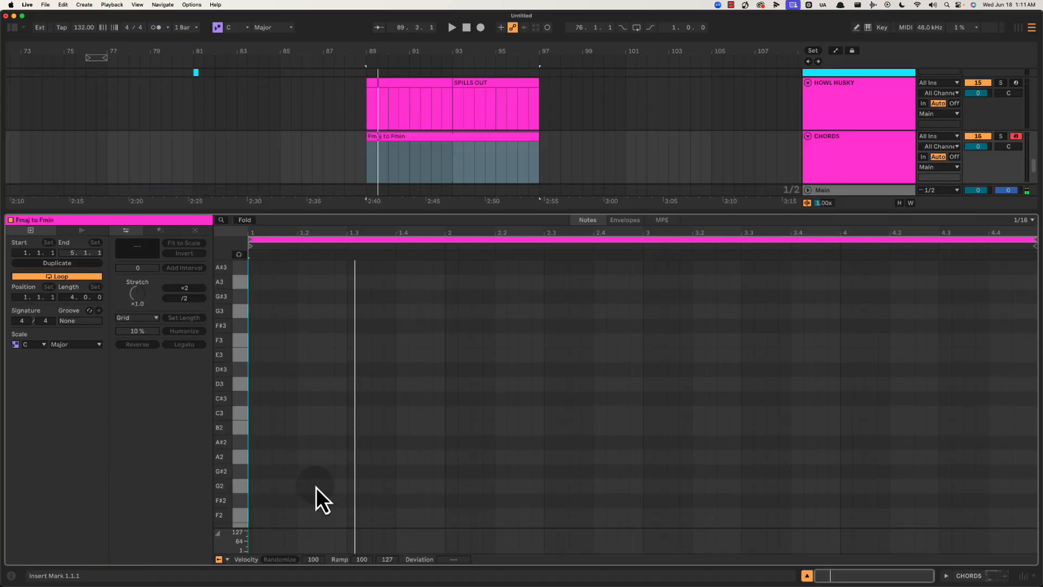
{"action": "double_click", "coordinate": [252, 515]}
{"action": "left_click_drag", "start_coordinate": [253, 515], "coordinate": [584, 452]}
{"action": "key", "text": "space"}
{"action": "left_click", "coordinate": [397, 430]}
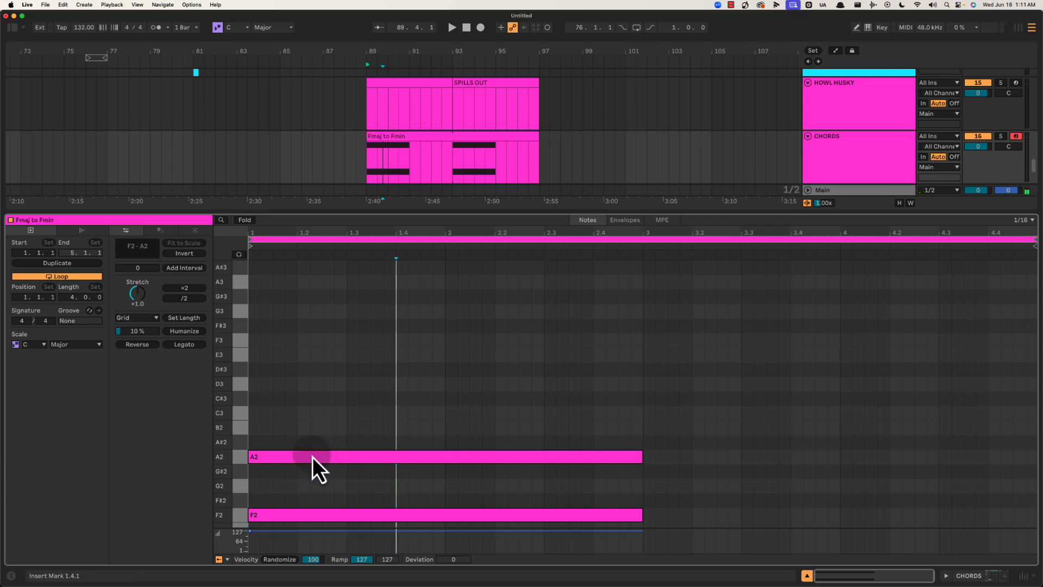
Copy the A2 note up to C3 to complete the two-bar F major chord.
{"action": "mouse_move", "coordinate": [312, 457]}
{"action": "left_mouse_down"}
{"action": "mouse_move", "coordinate": [313, 413]}
{"action": "mouse_move", "coordinate": [334, 419]}
{"action": "left_mouse_up"}
{"action": "key", "text": "Left"}
{"action": "key", "text": "Left"}
{"action": "key", "text": "Right"}
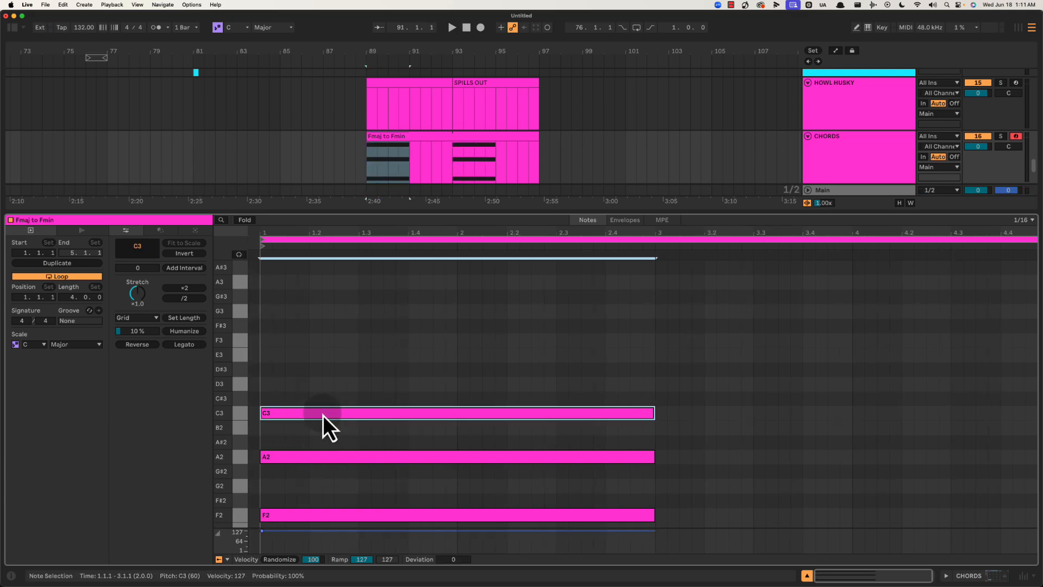
{"action": "scroll", "coordinate": [668, 416], "scroll_direction": "down", "scroll_amount": 4}
{"action": "scroll", "coordinate": [597, 413], "scroll_direction": "up", "scroll_amount": 2}
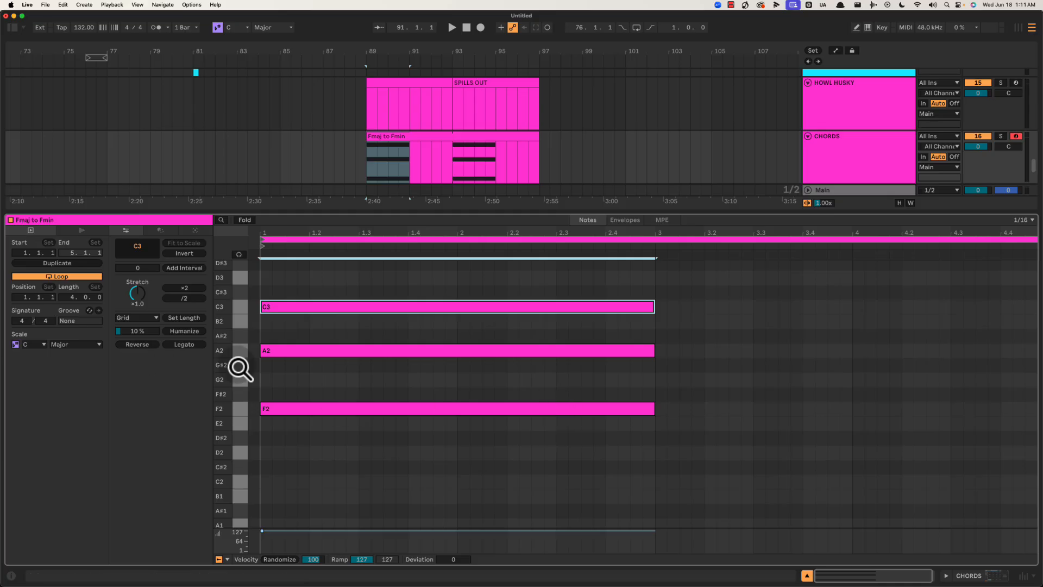
{"action": "left_click_drag", "start_coordinate": [334, 373], "coordinate": [430, 462]}
{"action": "scroll", "coordinate": [430, 461], "scroll_direction": "up", "scroll_amount": 1}
{"action": "left_click", "coordinate": [337, 413]}
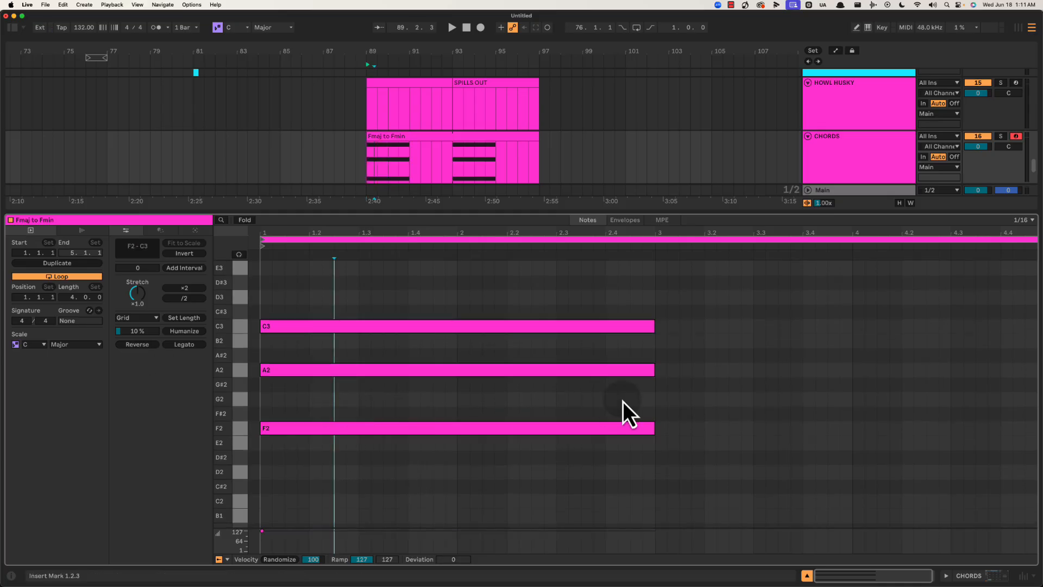
{"action": "left_click", "coordinate": [569, 402]}
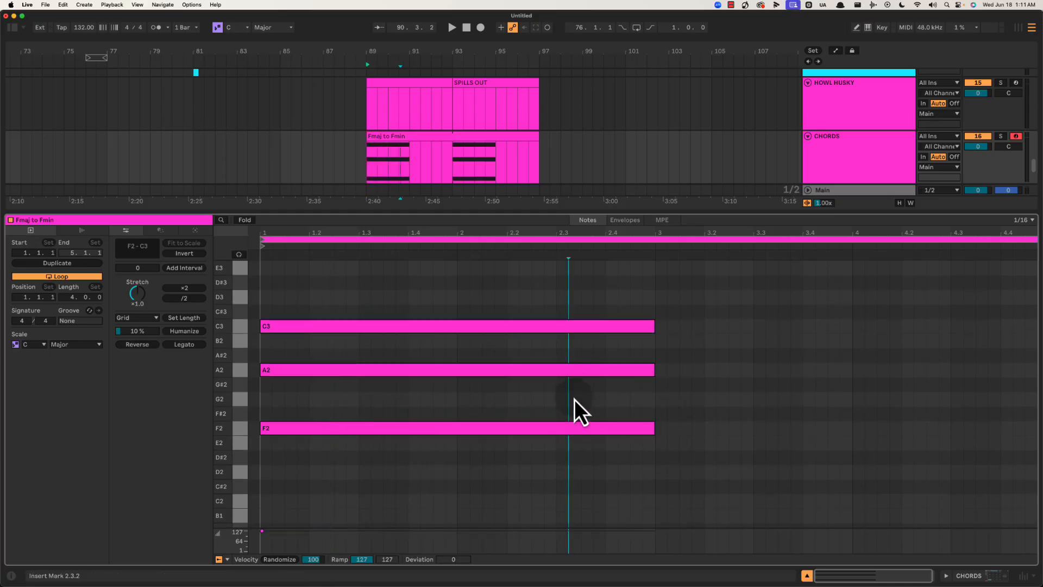
Duplicate the F2, A2 and C3 chord so the copy starts at bar 3 of the clip.
{"action": "left_click", "coordinate": [572, 378]}
{"action": "left_click_drag", "start_coordinate": [667, 372], "coordinate": [338, 471]}
{"action": "left_click_drag", "start_coordinate": [403, 485], "coordinate": [392, 371]}
{"action": "left_click", "coordinate": [754, 416]}
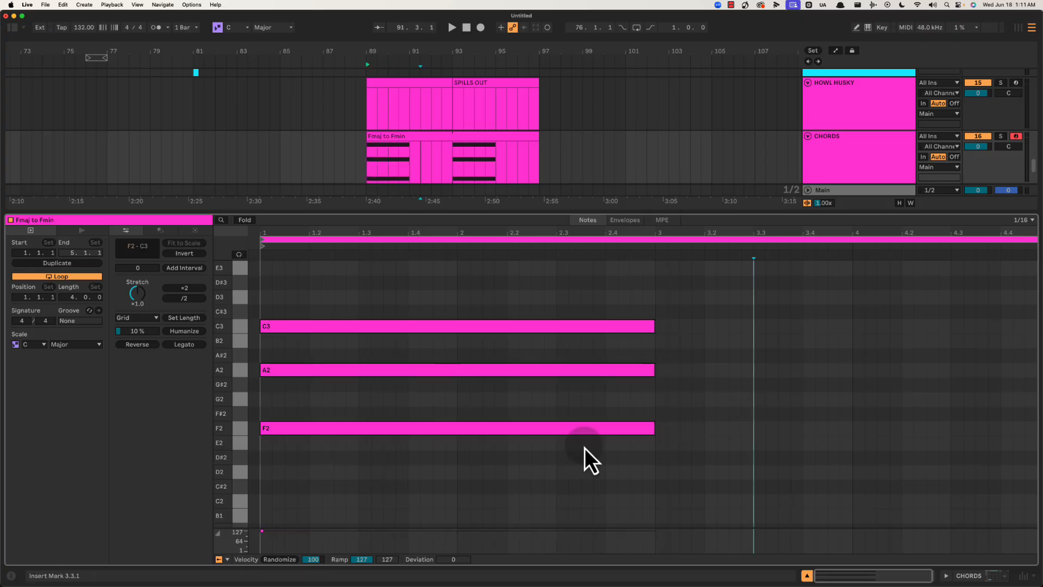
{"action": "left_click_drag", "start_coordinate": [417, 478], "coordinate": [367, 233]}
{"action": "key", "text": "ctrl+d"}
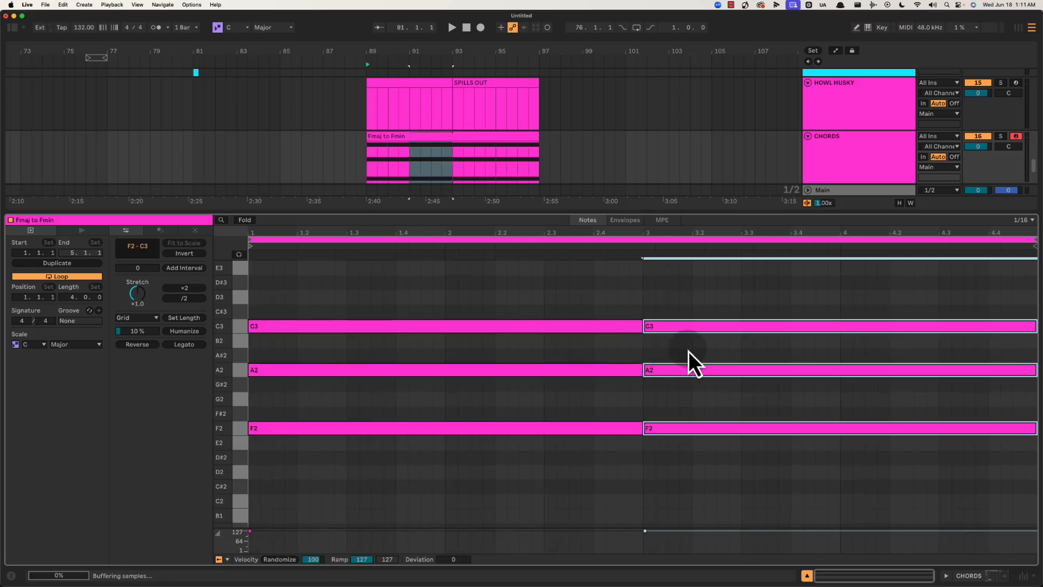
Lower the A2 note of the chord in bars 3 and 4 by one semitone to G#2.
{"action": "left_click", "coordinate": [654, 302]}
{"action": "left_click_drag", "start_coordinate": [465, 304], "coordinate": [603, 478]}
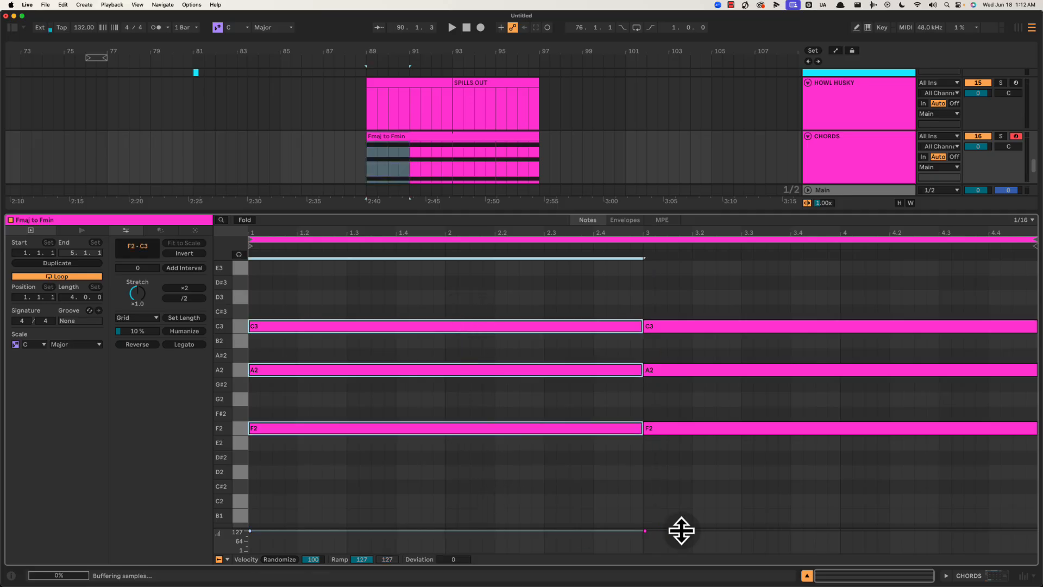
{"action": "left_click", "coordinate": [705, 484]}
{"action": "left_click_drag", "start_coordinate": [674, 351], "coordinate": [689, 383]}
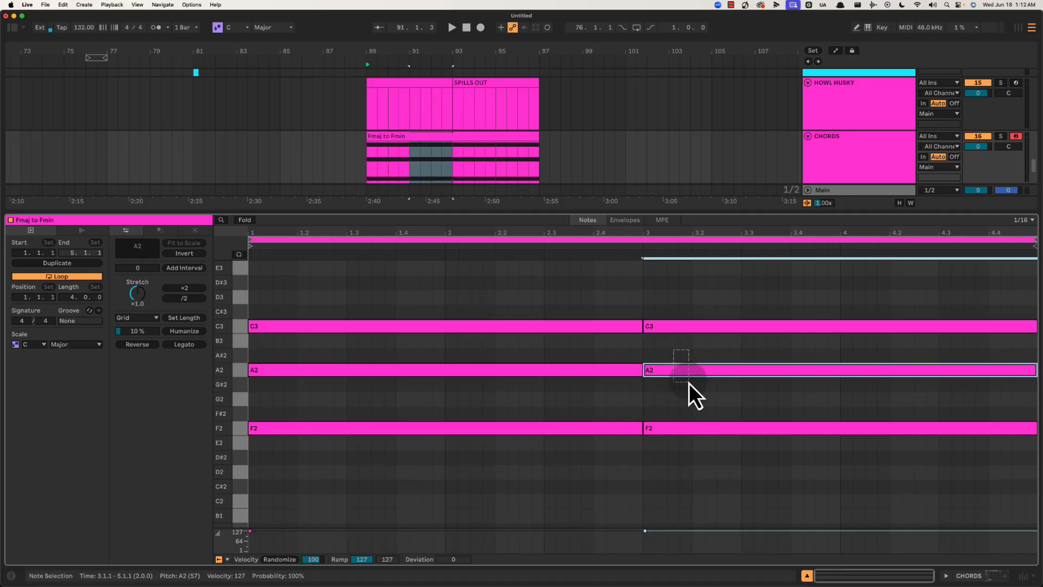
{"action": "key", "text": "Down"}
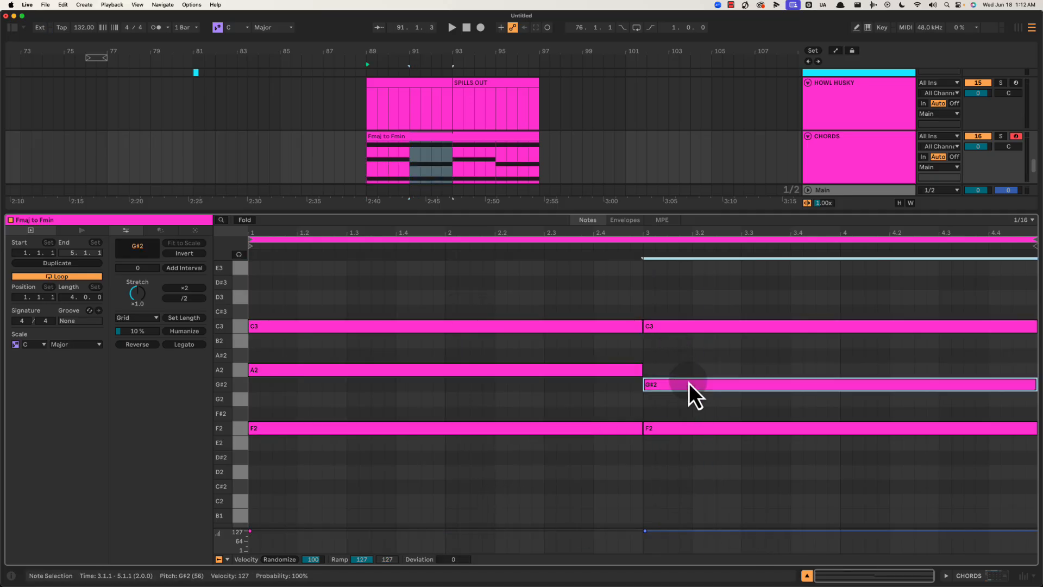
Examine the F2, A2 and C3 notes of the first chord and the spacing between them.
{"action": "left_click_drag", "start_coordinate": [524, 296], "coordinate": [568, 478]}
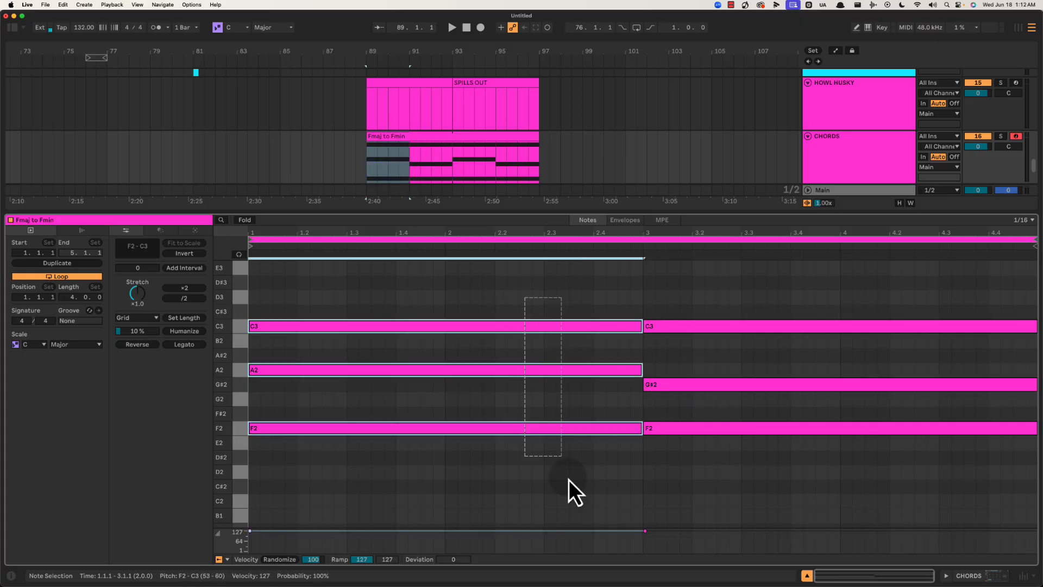
{"action": "left_click", "coordinate": [396, 295]}
{"action": "left_click_drag", "start_coordinate": [386, 405], "coordinate": [407, 448]}
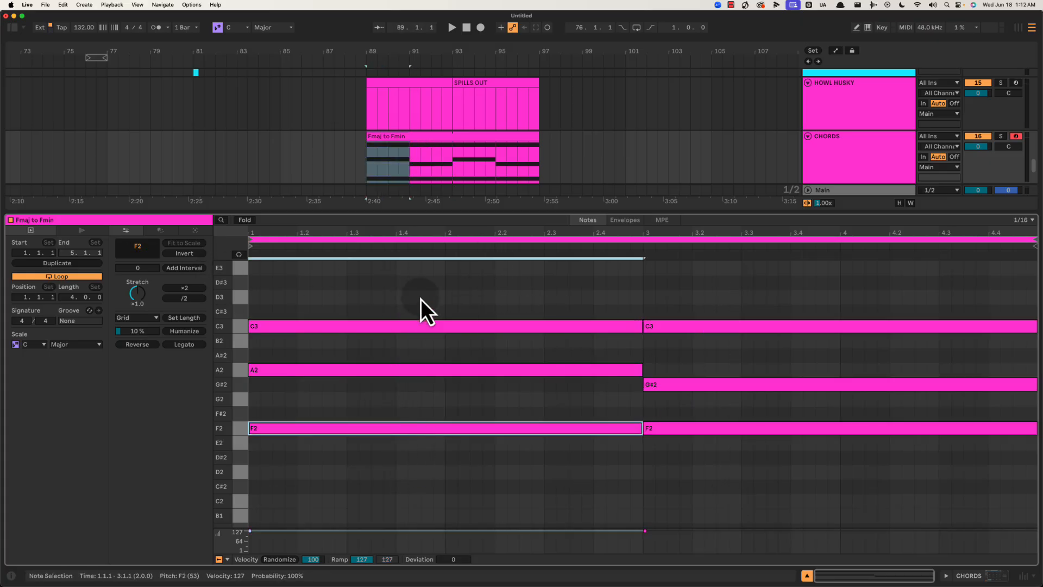
{"action": "left_click_drag", "start_coordinate": [409, 294], "coordinate": [433, 354]}
{"action": "left_click", "coordinate": [410, 350]}
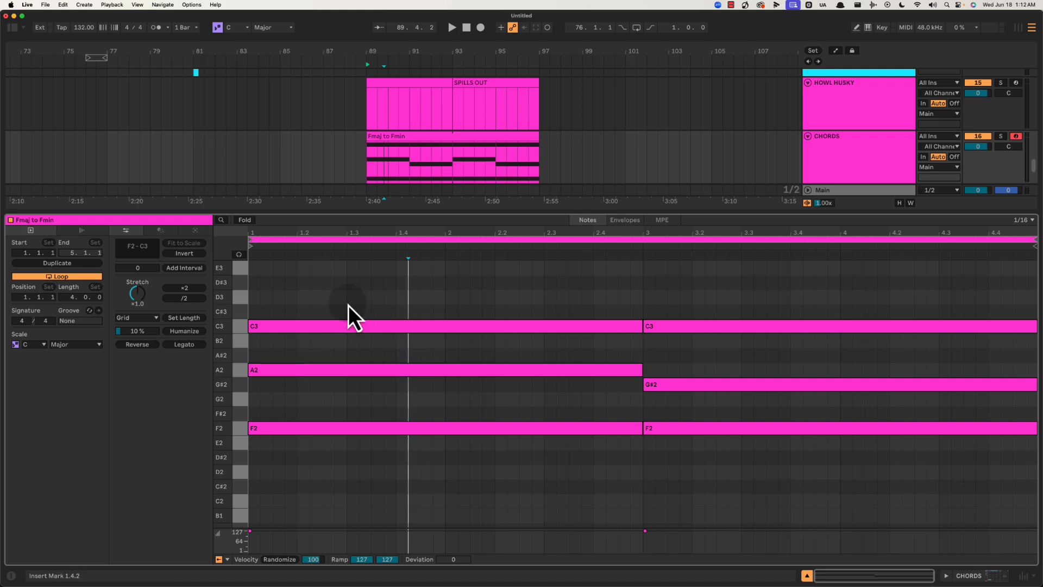
{"action": "mouse_move", "coordinate": [431, 298]}
{"action": "left_mouse_down"}
{"action": "mouse_move", "coordinate": [457, 341]}
{"action": "mouse_move", "coordinate": [384, 307]}
{"action": "left_mouse_up"}
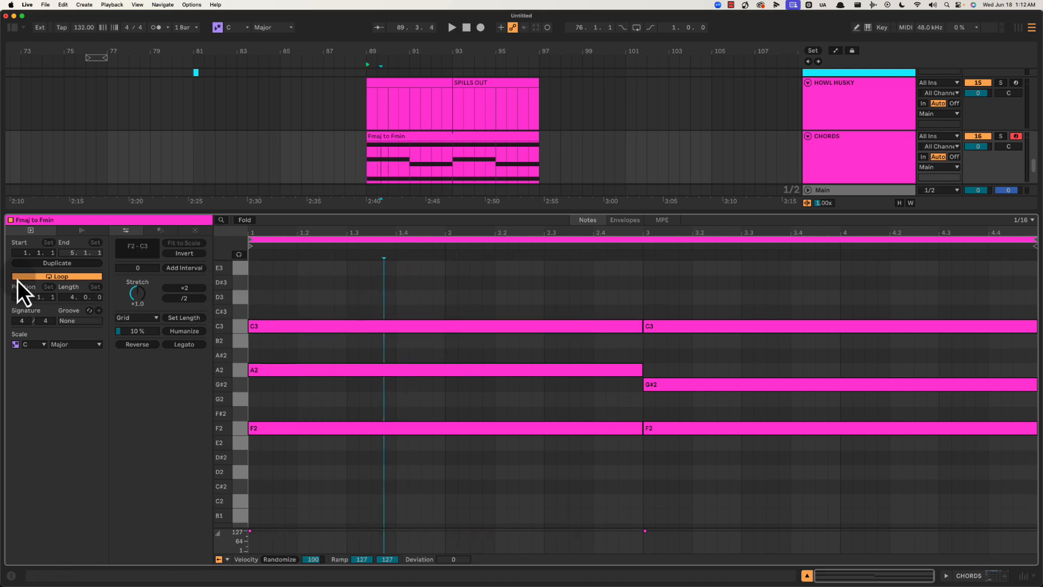
{"action": "left_click", "coordinate": [373, 429]}
{"action": "left_click", "coordinate": [375, 414]}
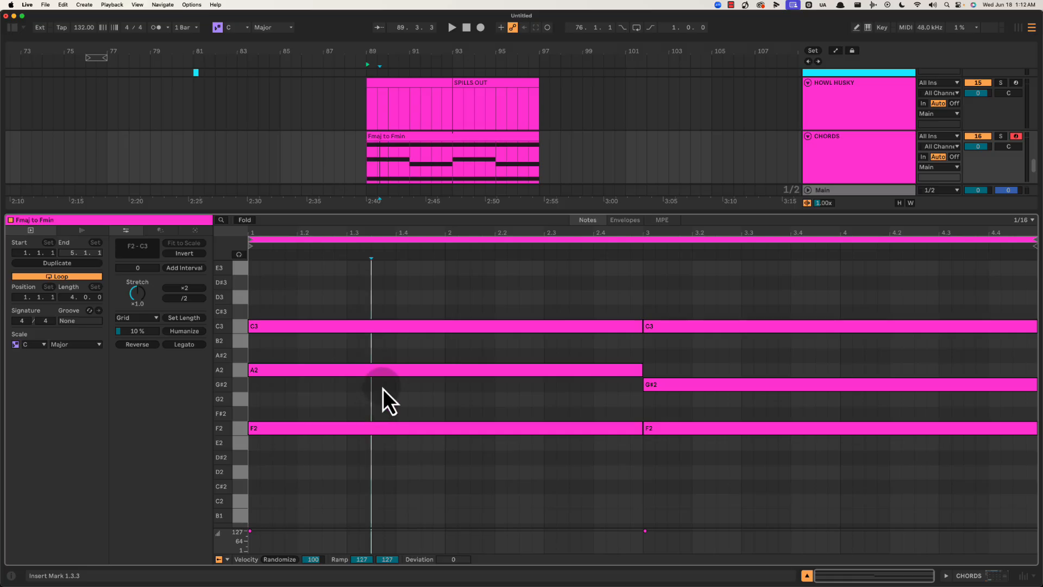
{"action": "left_click", "coordinate": [386, 369]}
{"action": "left_click", "coordinate": [388, 355]}
{"action": "left_click", "coordinate": [392, 329]}
{"action": "left_click", "coordinate": [321, 290]}
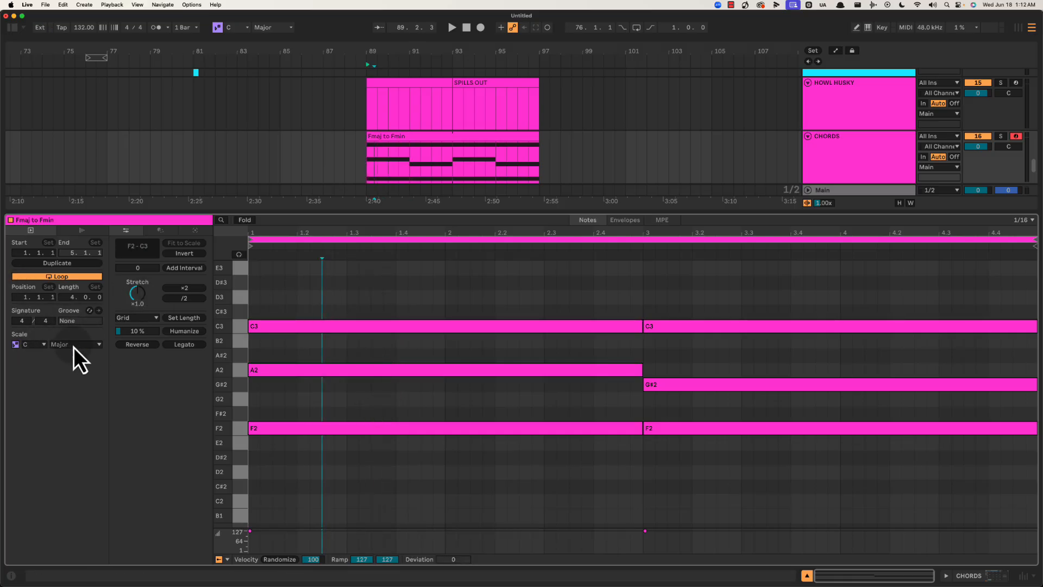
Set the clip's scale to F Major.
{"action": "left_click", "coordinate": [30, 345]}
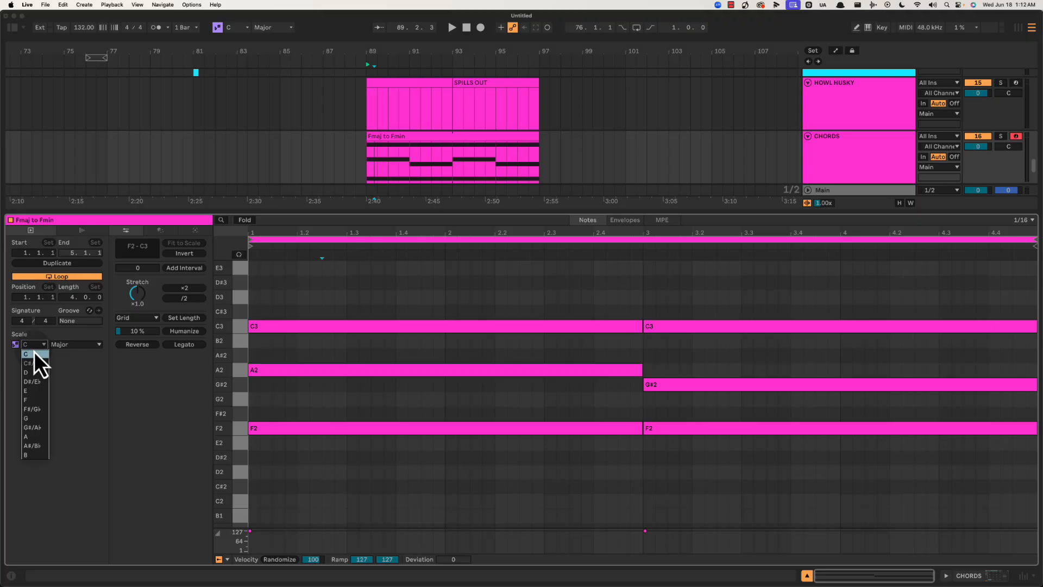
{"action": "left_click", "coordinate": [30, 400]}
{"action": "left_click", "coordinate": [76, 348]}
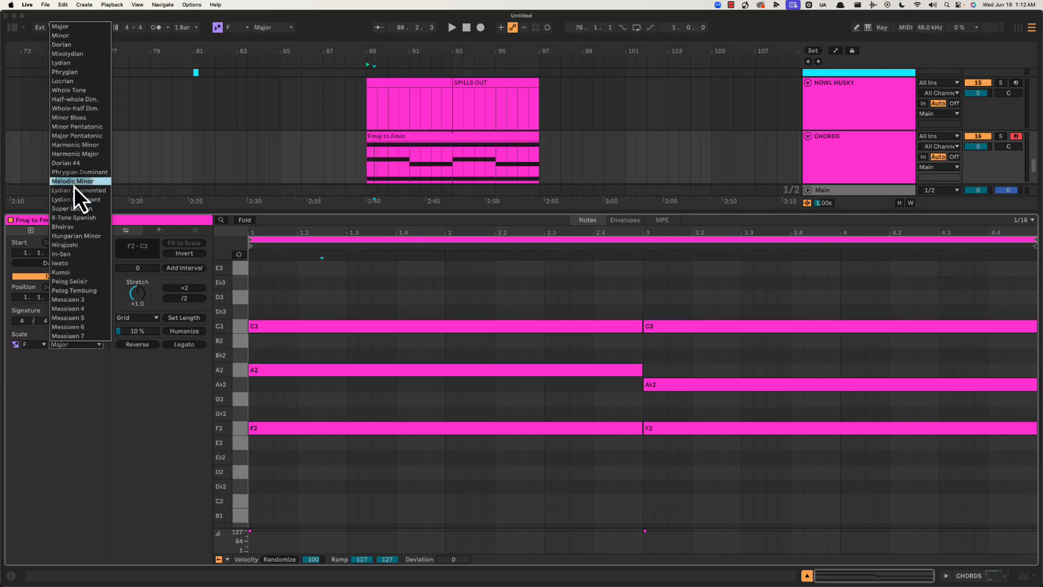
{"action": "left_click", "coordinate": [64, 28]}
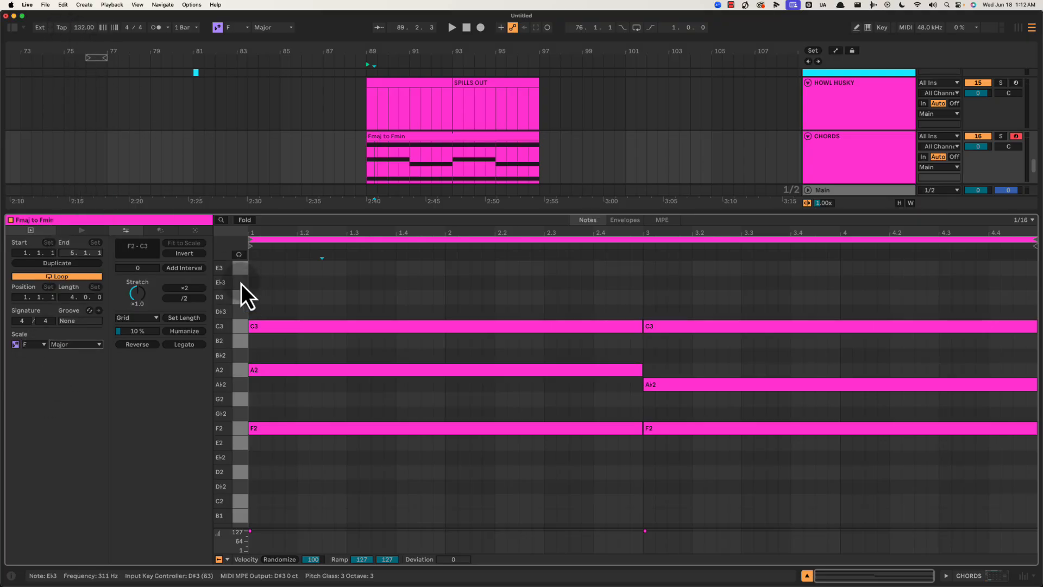
Fold the piano roll to its used notes, delete the chord in bars 3 and 4, and unfold the piano roll again.
{"action": "left_click", "coordinate": [245, 220]}
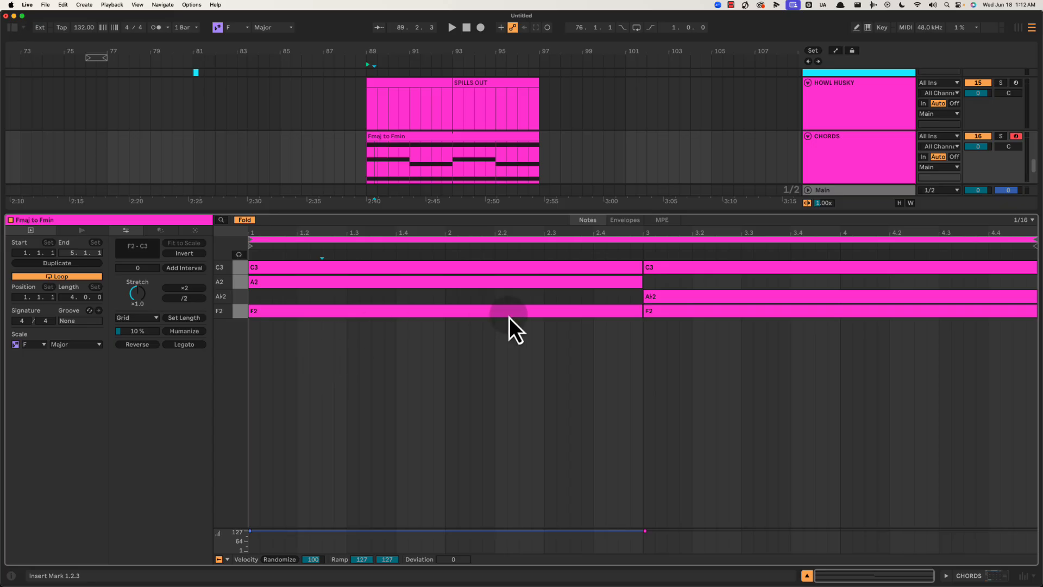
{"action": "left_click_drag", "start_coordinate": [710, 348], "coordinate": [710, 187]}
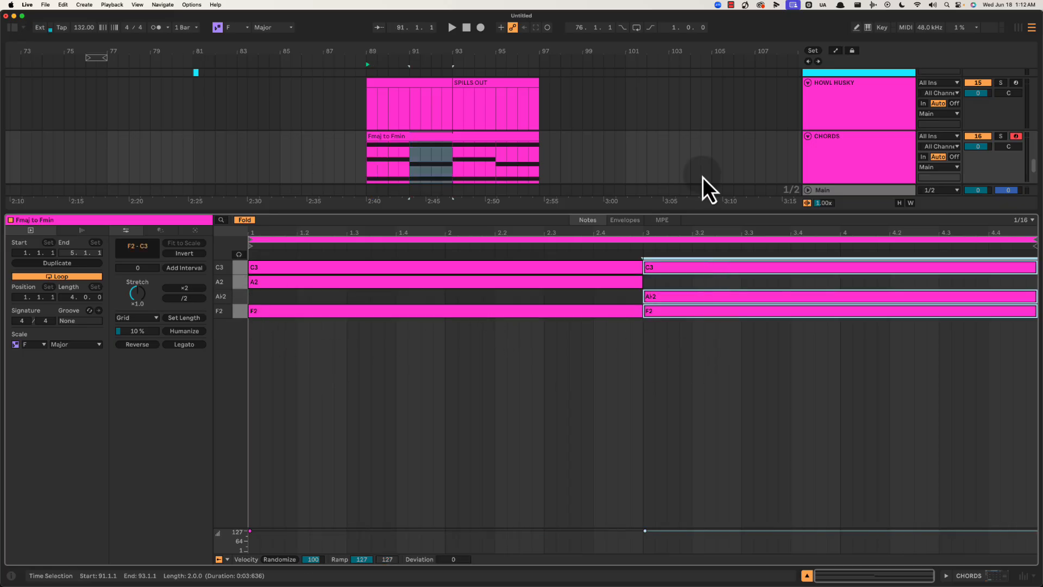
{"action": "key", "text": "Delete"}
{"action": "double_click", "coordinate": [250, 221]}
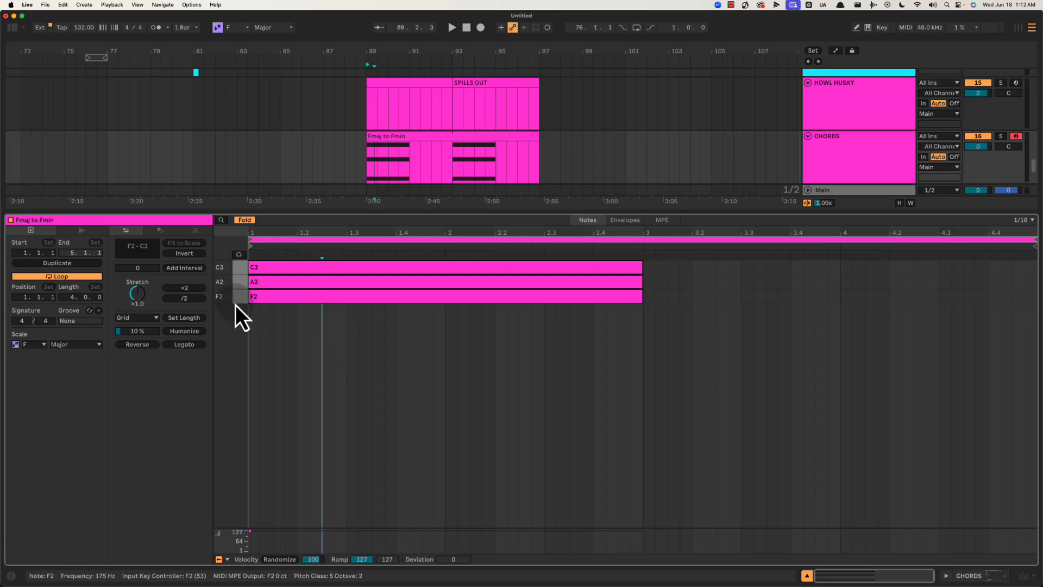
{"action": "left_click", "coordinate": [246, 221]}
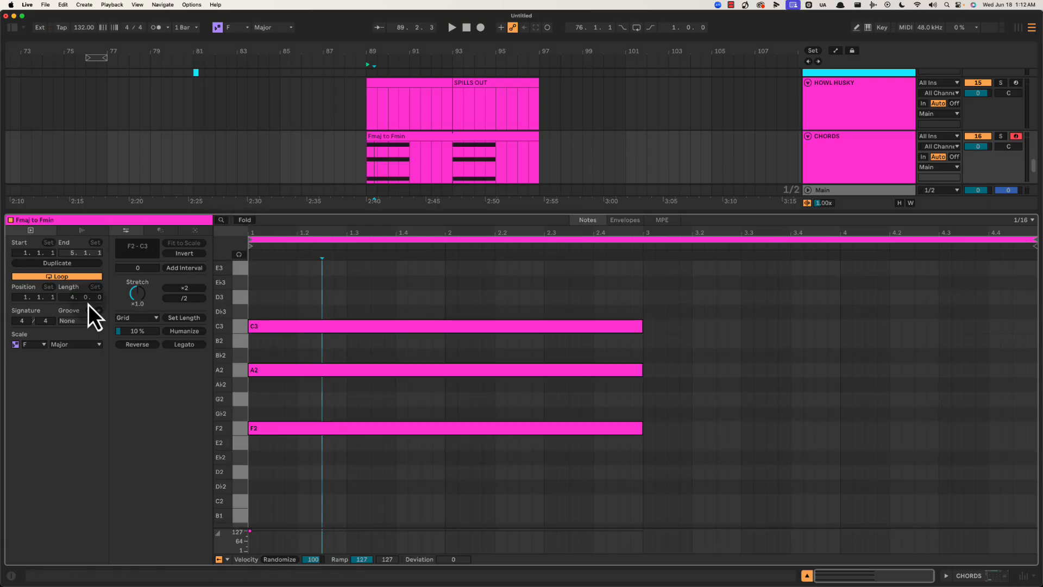
{"action": "left_click", "coordinate": [15, 346]}
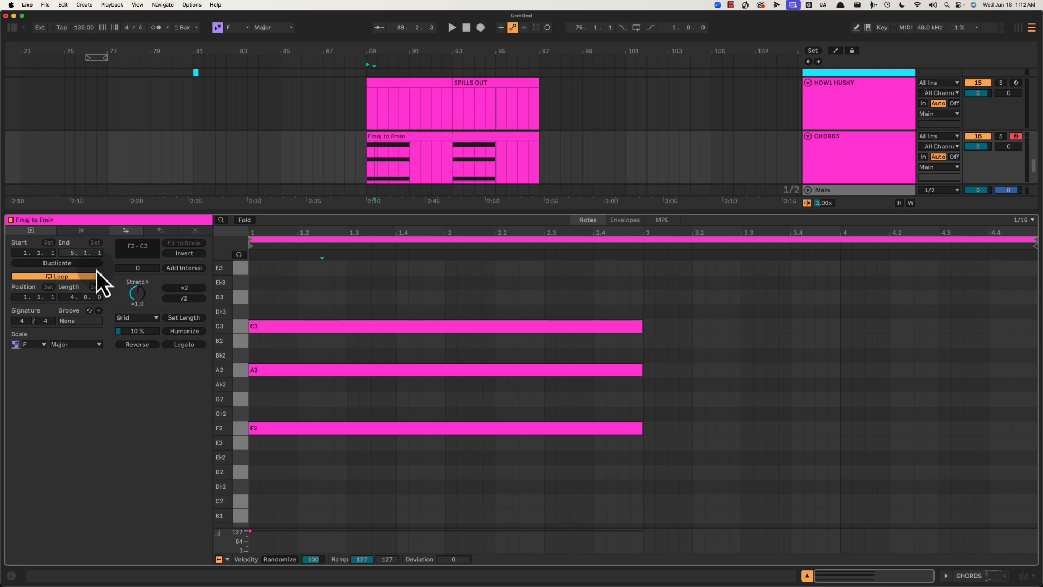
{"action": "left_click", "coordinate": [350, 298]}
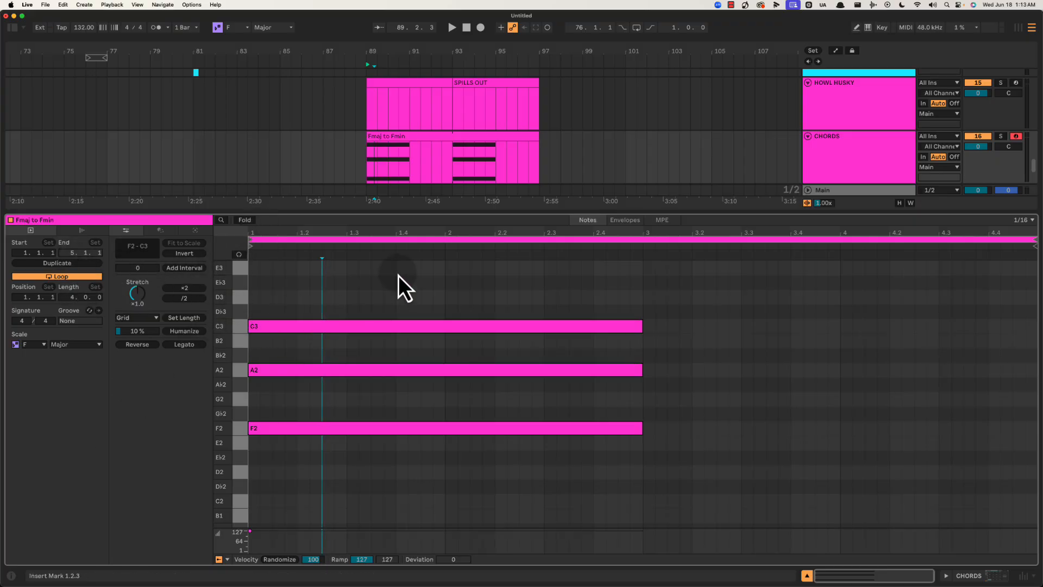
{"action": "left_click_drag", "start_coordinate": [398, 275], "coordinate": [475, 483]}
{"action": "left_click", "coordinate": [419, 302]}
{"action": "left_click_drag", "start_coordinate": [400, 298], "coordinate": [483, 455]}
{"action": "left_click", "coordinate": [347, 299]}
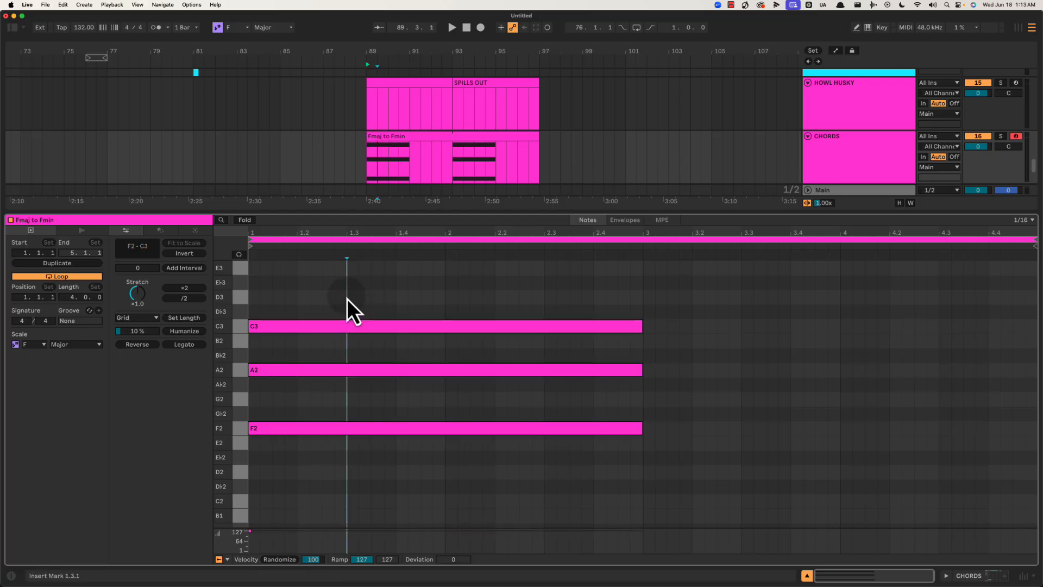
Duplicate the F major chord to bar 3 and lower the copy's A2 note by one semitone to A♭2.
{"action": "left_click_drag", "start_coordinate": [299, 283], "coordinate": [399, 483]}
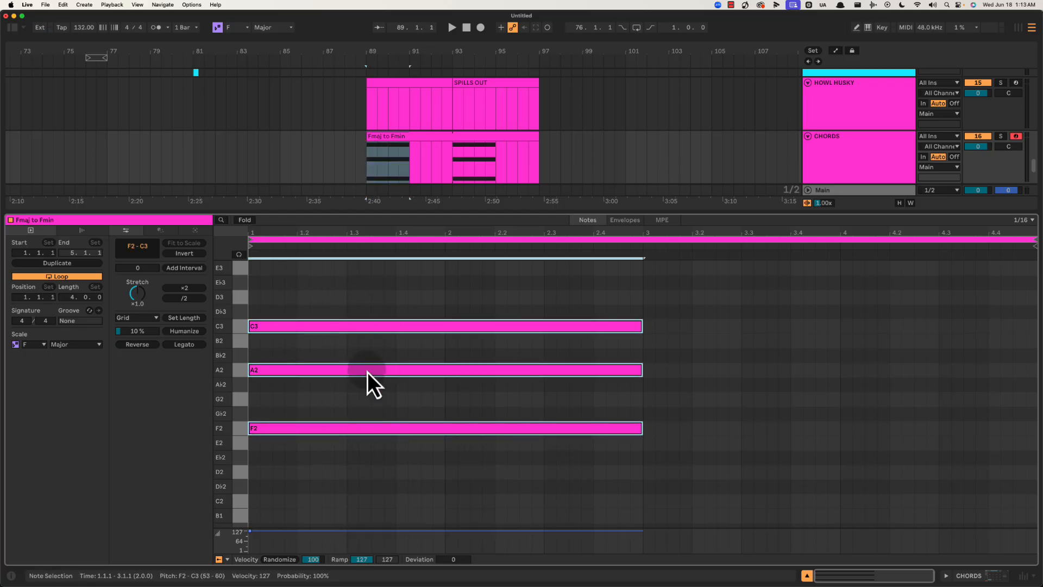
{"action": "key", "text": "super+d"}
{"action": "left_click", "coordinate": [722, 372]}
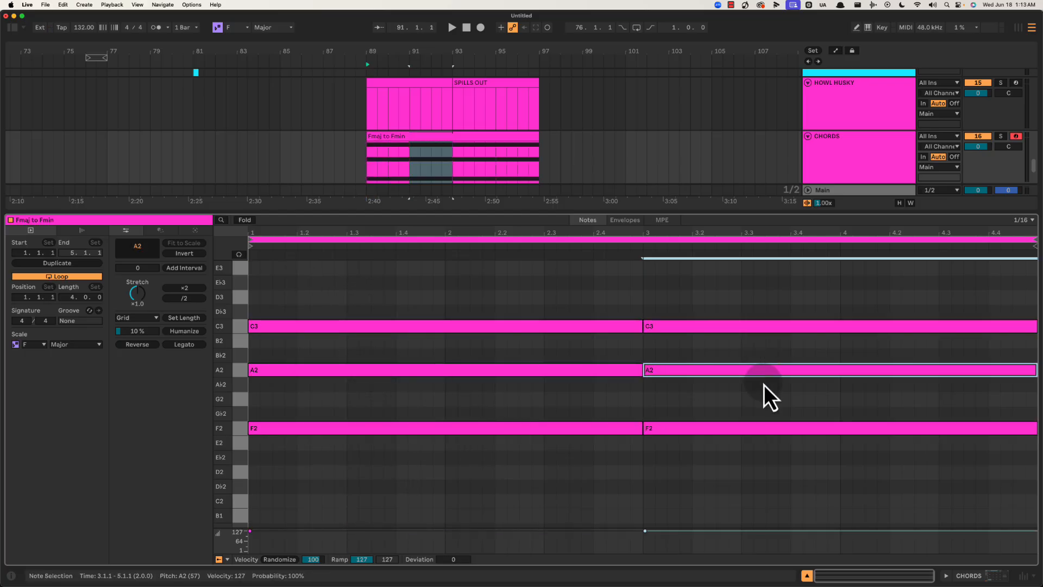
{"action": "key", "text": "Down"}
Compare the two chords, focusing on the root and third of each: F2 with A2, and F2 with A♭2.
{"action": "left_click_drag", "start_coordinate": [594, 296], "coordinate": [604, 467]}
{"action": "left_click_drag", "start_coordinate": [734, 282], "coordinate": [706, 462]}
{"action": "left_click", "coordinate": [559, 411]}
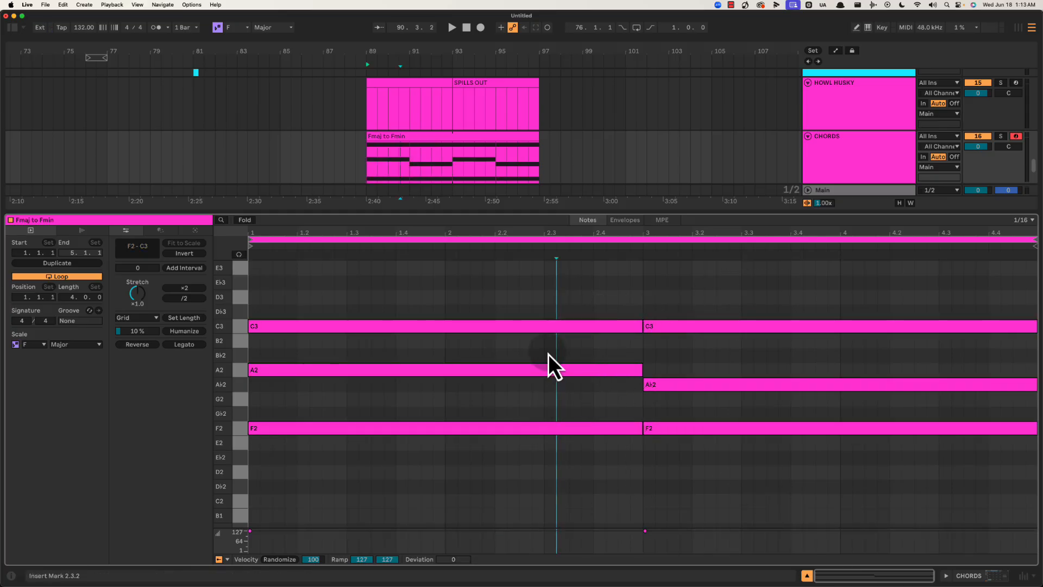
{"action": "left_click_drag", "start_coordinate": [561, 351], "coordinate": [539, 468]}
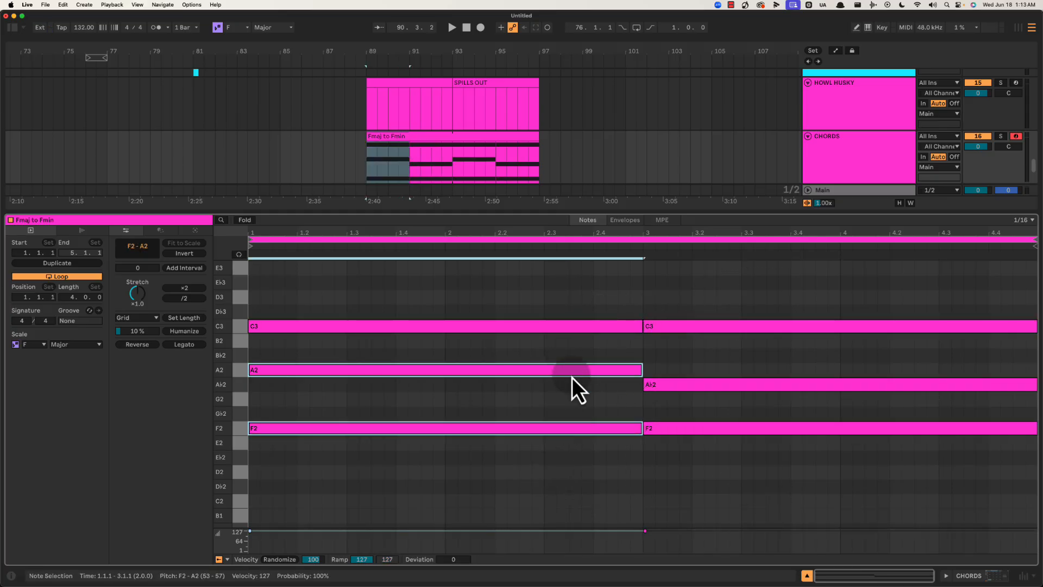
{"action": "left_click_drag", "start_coordinate": [780, 361], "coordinate": [802, 474]}
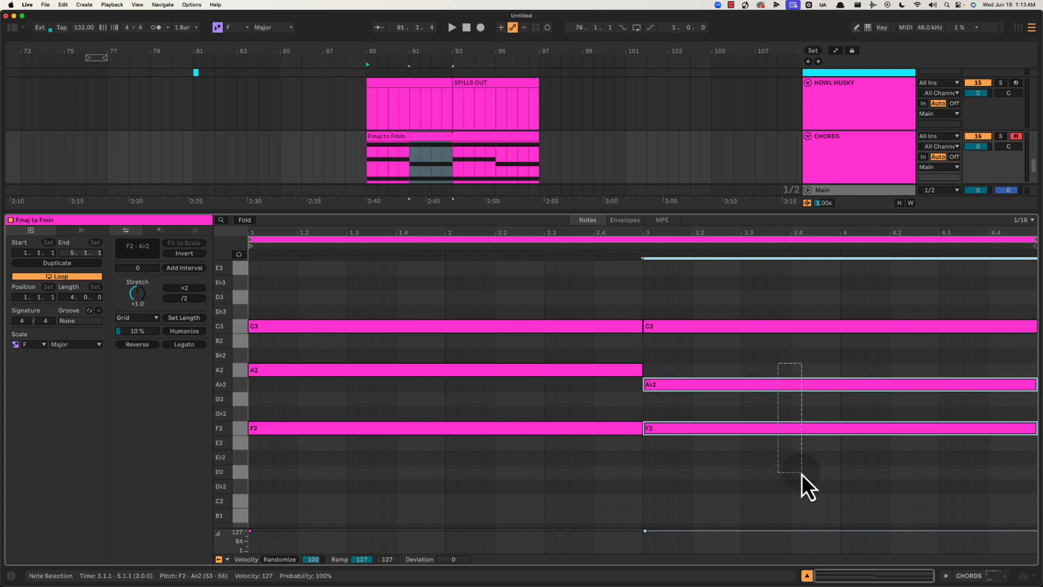
{"action": "left_click", "coordinate": [606, 410]}
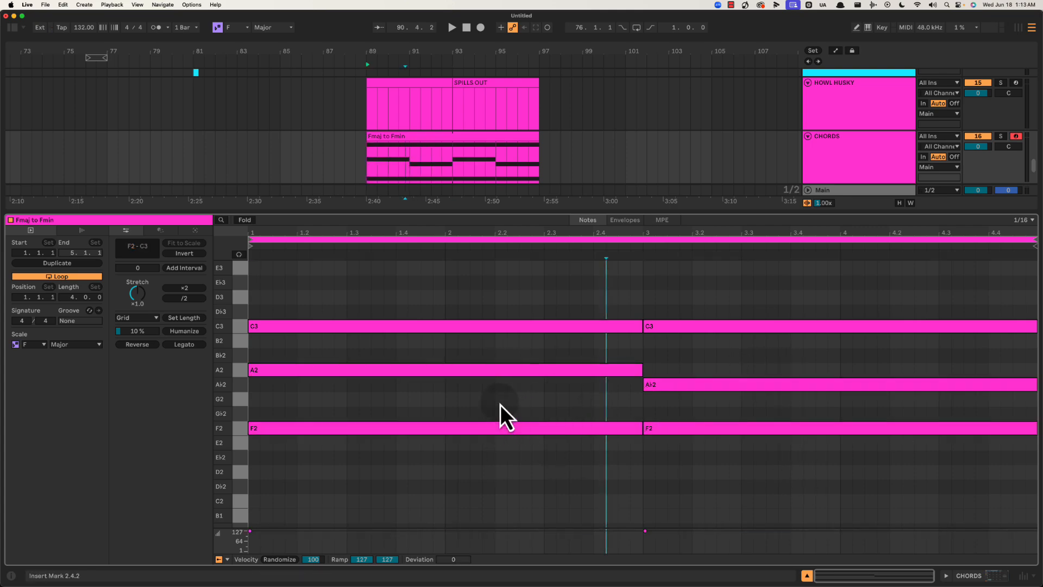
Examine the interval from the F2 root up to the third, first in the major chord and again in the minor chord.
{"action": "left_click", "coordinate": [473, 431]}
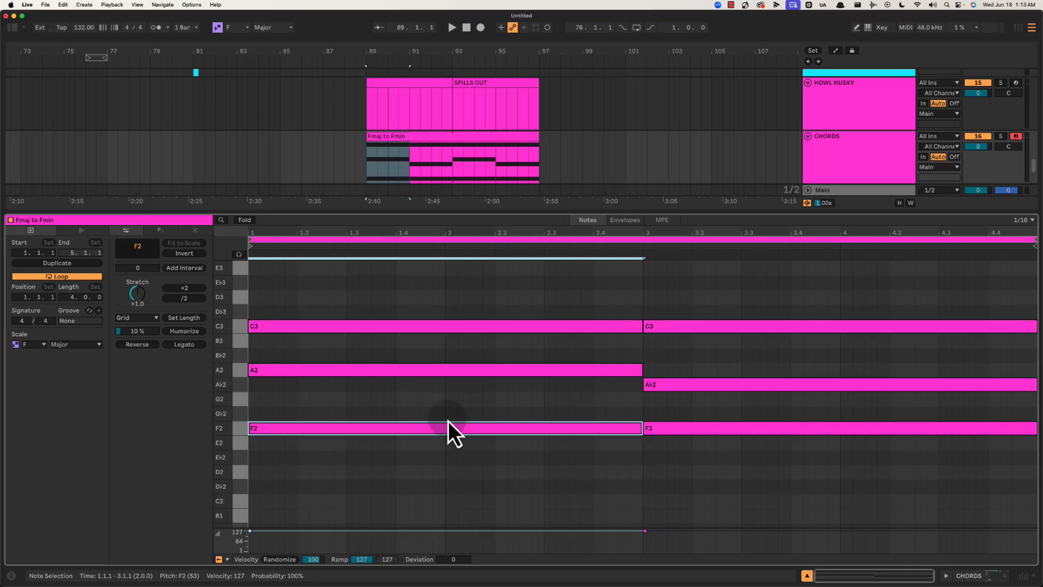
{"action": "left_click", "coordinate": [460, 416]}
{"action": "left_click_drag", "start_coordinate": [461, 416], "coordinate": [500, 370]}
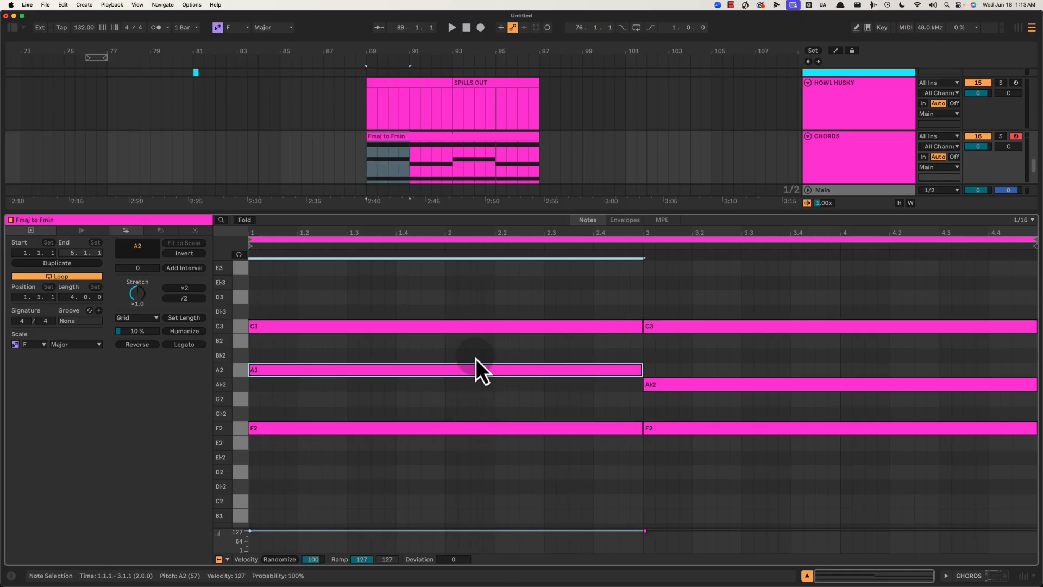
{"action": "left_click", "coordinate": [456, 440]}
{"action": "left_click", "coordinate": [449, 431]}
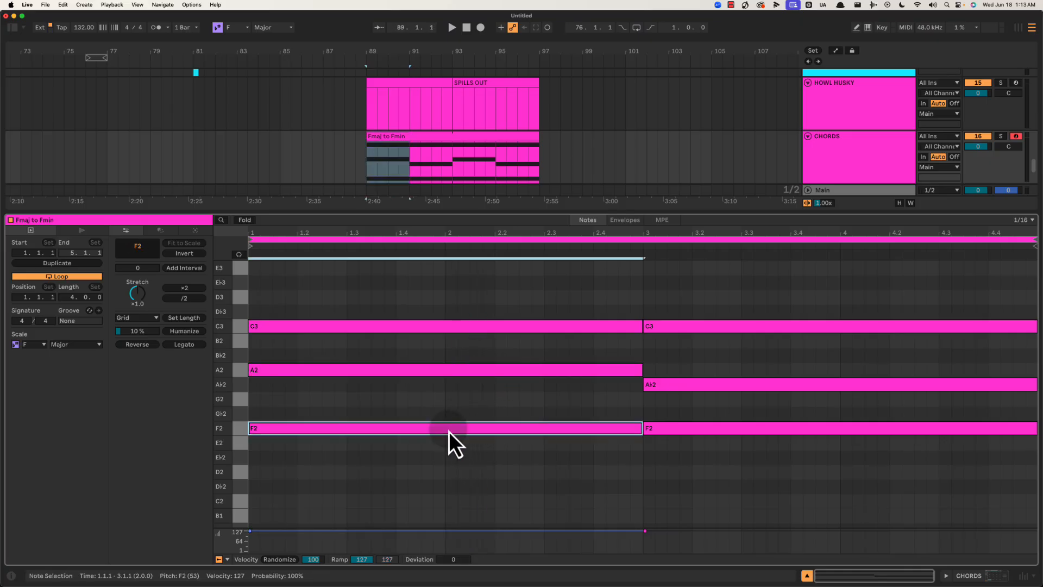
{"action": "left_click", "coordinate": [437, 407]}
{"action": "left_click_drag", "start_coordinate": [401, 398], "coordinate": [749, 447]}
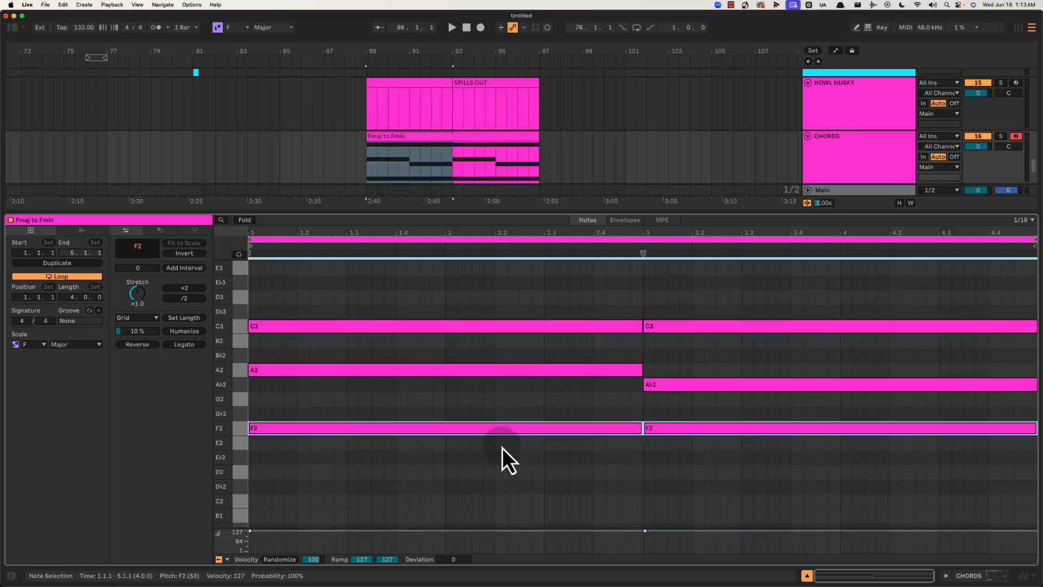
{"action": "left_click", "coordinate": [501, 419]}
{"action": "left_click", "coordinate": [500, 424]}
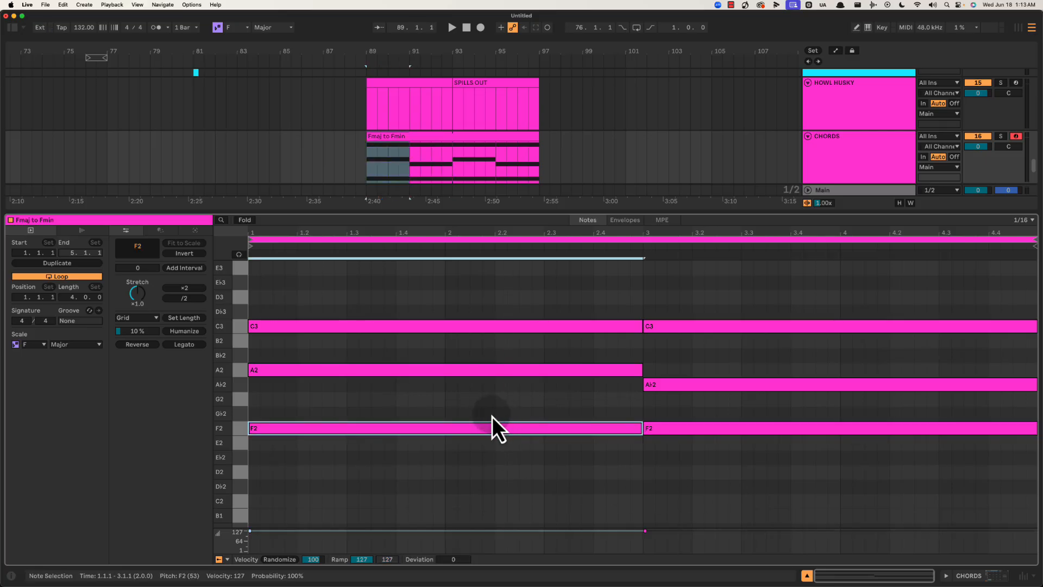
{"action": "left_click", "coordinate": [496, 405]}
{"action": "left_click", "coordinate": [506, 372]}
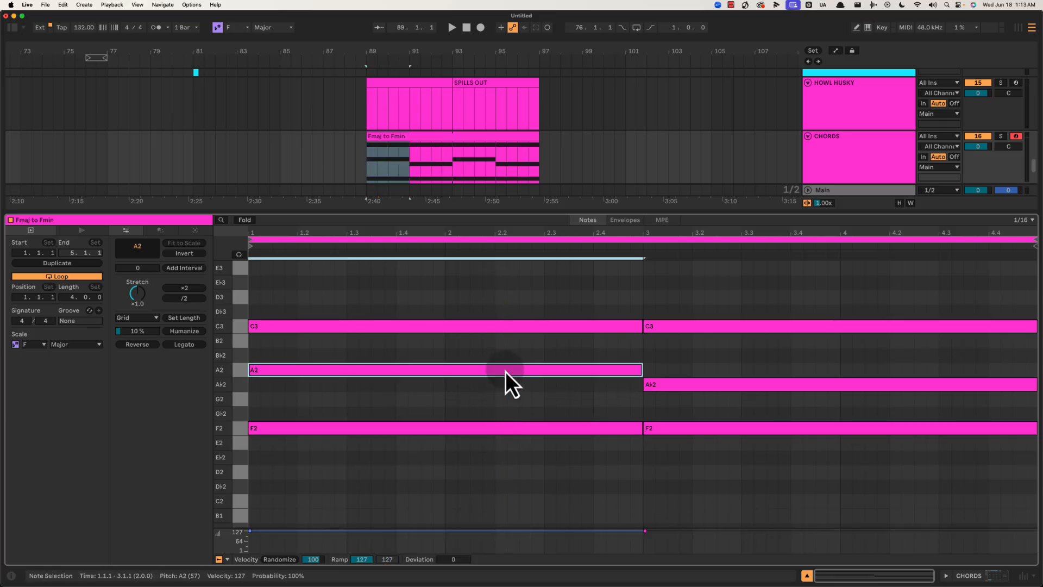
{"action": "left_click", "coordinate": [765, 370]}
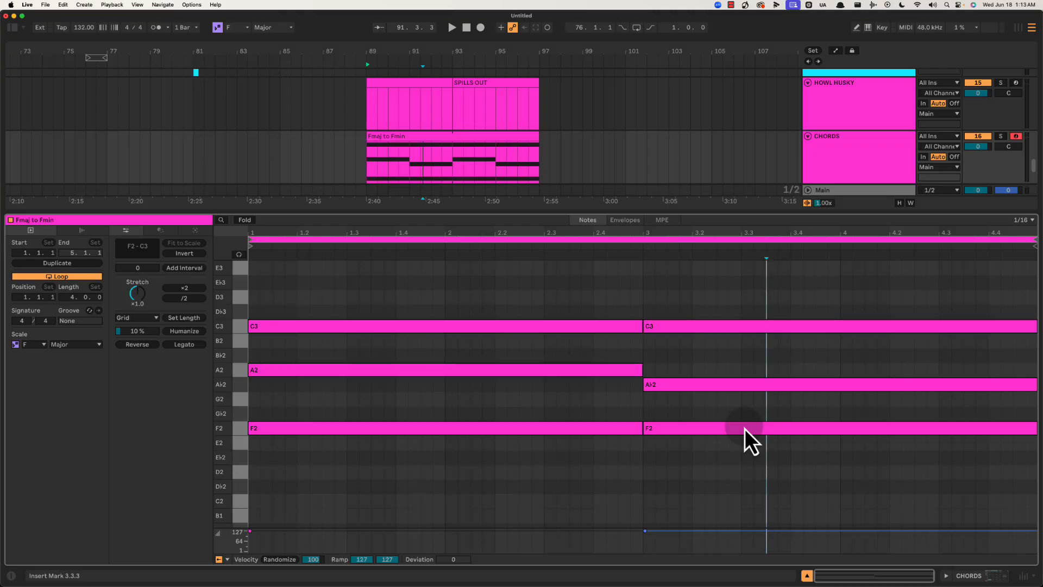
{"action": "left_click", "coordinate": [755, 405]}
{"action": "left_click", "coordinate": [757, 383]}
{"action": "left_click", "coordinate": [717, 373]}
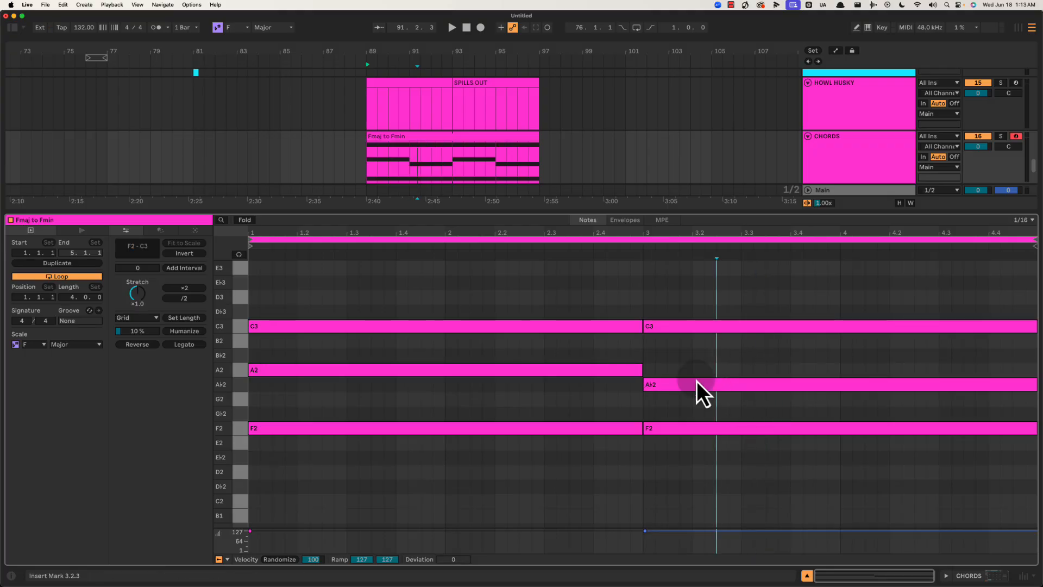
Return from the piano roll to the full arrangement and play the Fmaj to Fmin chord clip from bar 89.
{"action": "left_click", "coordinate": [658, 340]}
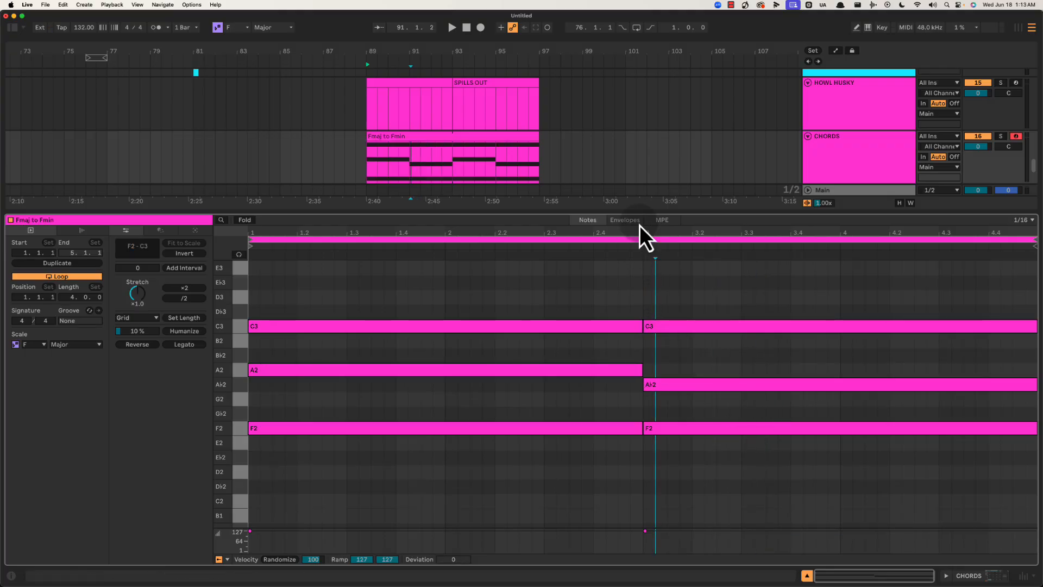
{"action": "left_click_drag", "start_coordinate": [645, 210], "coordinate": [423, 372]}
{"action": "left_click", "coordinate": [451, 429]}
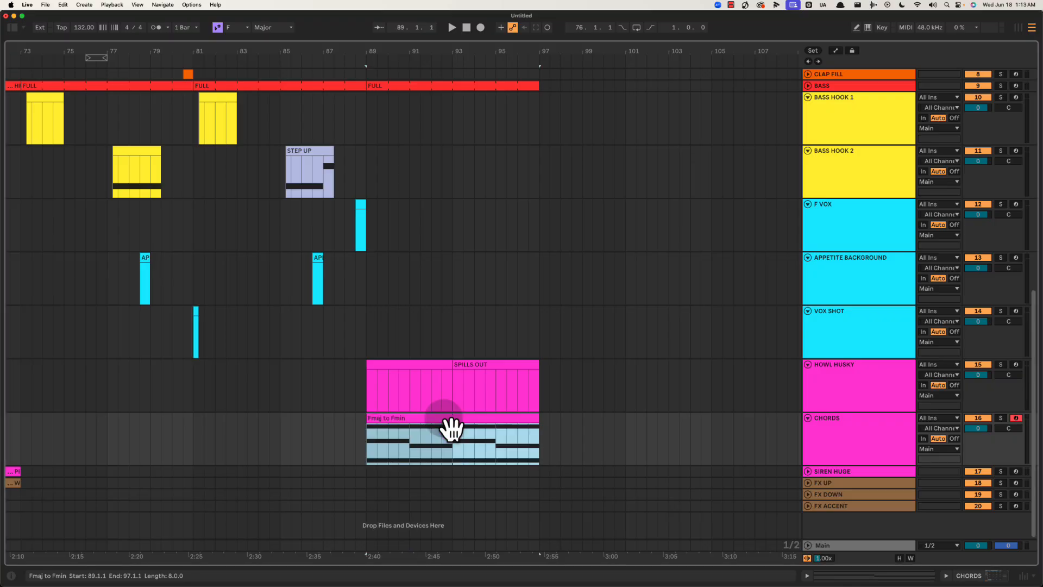
{"action": "left_click_drag", "start_coordinate": [446, 443], "coordinate": [647, 447]}
{"action": "left_click", "coordinate": [416, 418]}
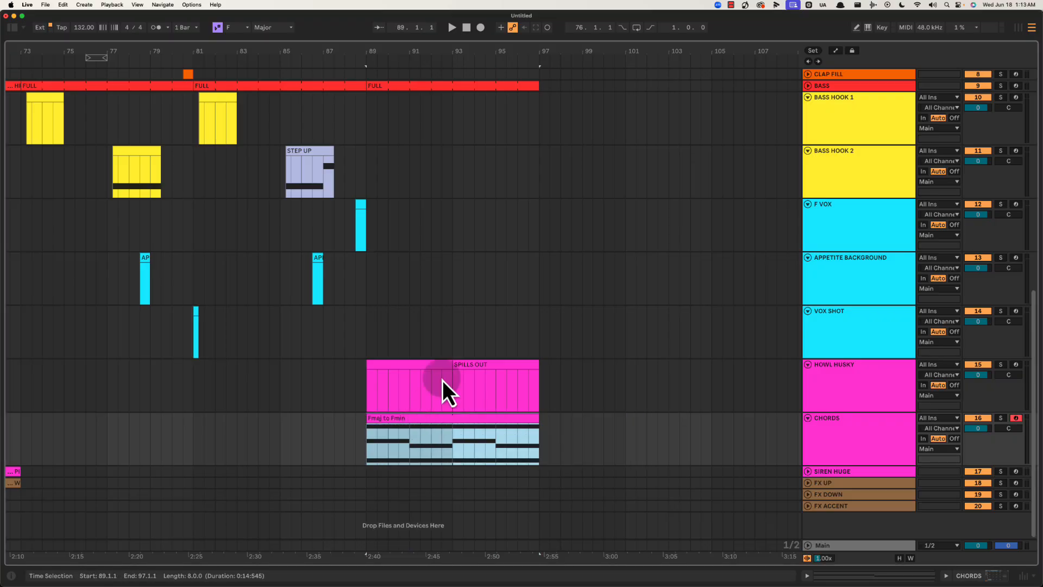
{"action": "key", "text": "space"}
{"action": "left_click_drag", "start_coordinate": [450, 52], "coordinate": [408, 65]}
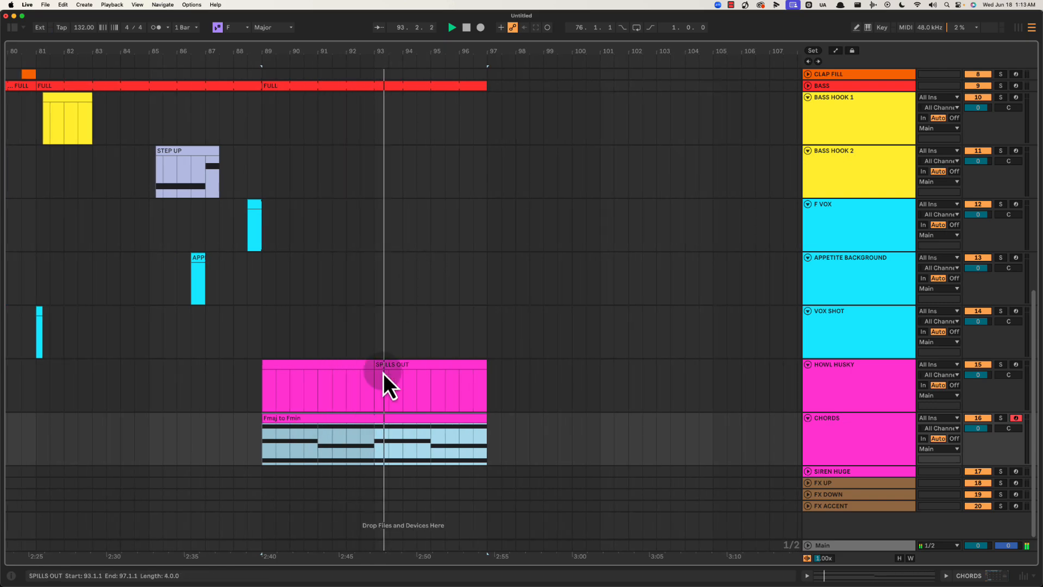
{"action": "left_click", "coordinate": [374, 442]}
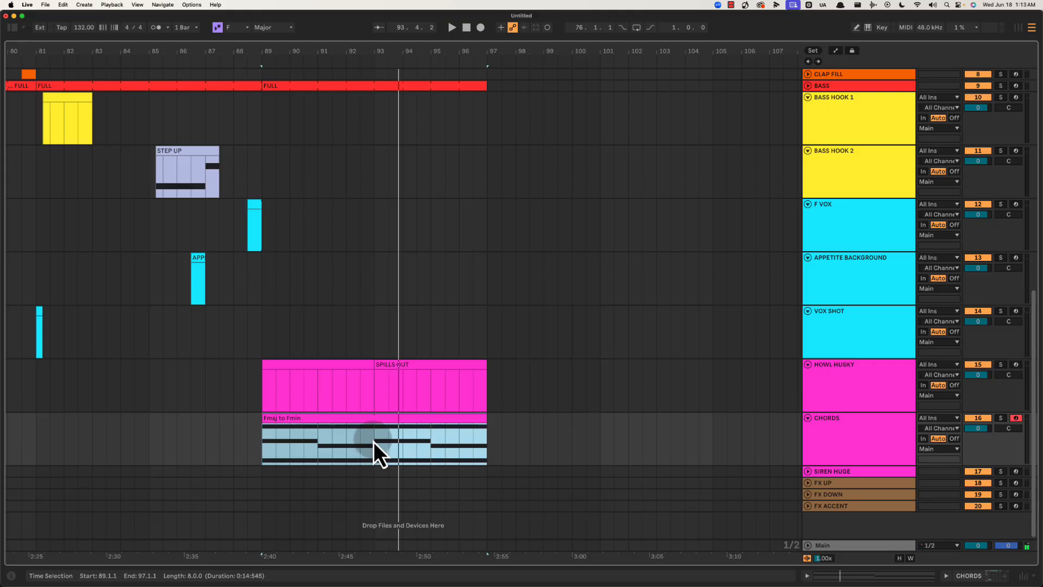
Duplicate the F minor half of the chord clip, bars 91 to 93, twice so it fills up to bar 97, and audition it.
{"action": "left_click_drag", "start_coordinate": [328, 432], "coordinate": [370, 426]}
{"action": "key", "text": "space"}
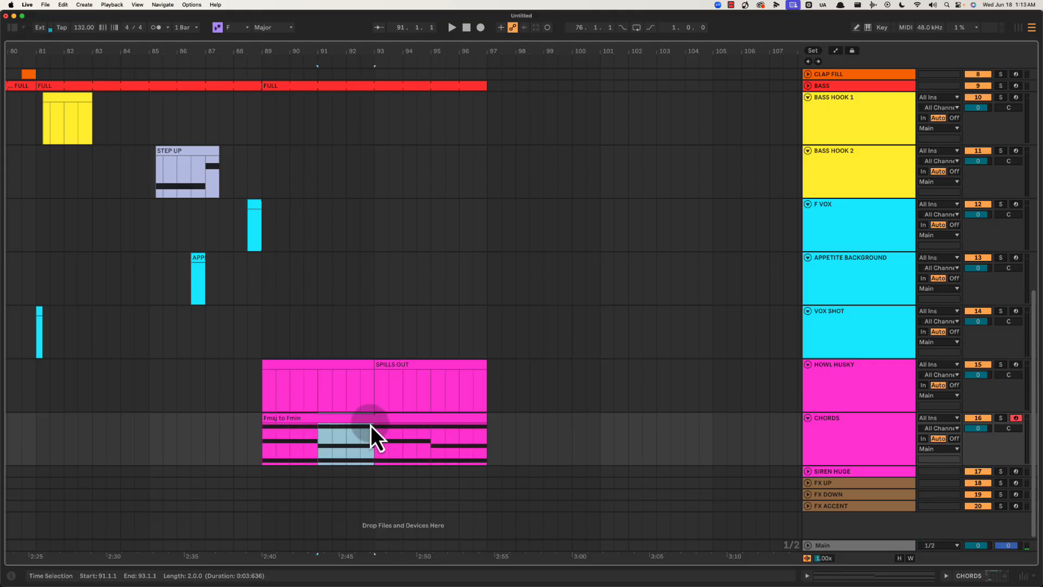
{"action": "key", "text": "ctrl+d"}
{"action": "key", "text": "ctrl+d"}
{"action": "left_click", "coordinate": [372, 432]}
{"action": "key", "text": "space"}
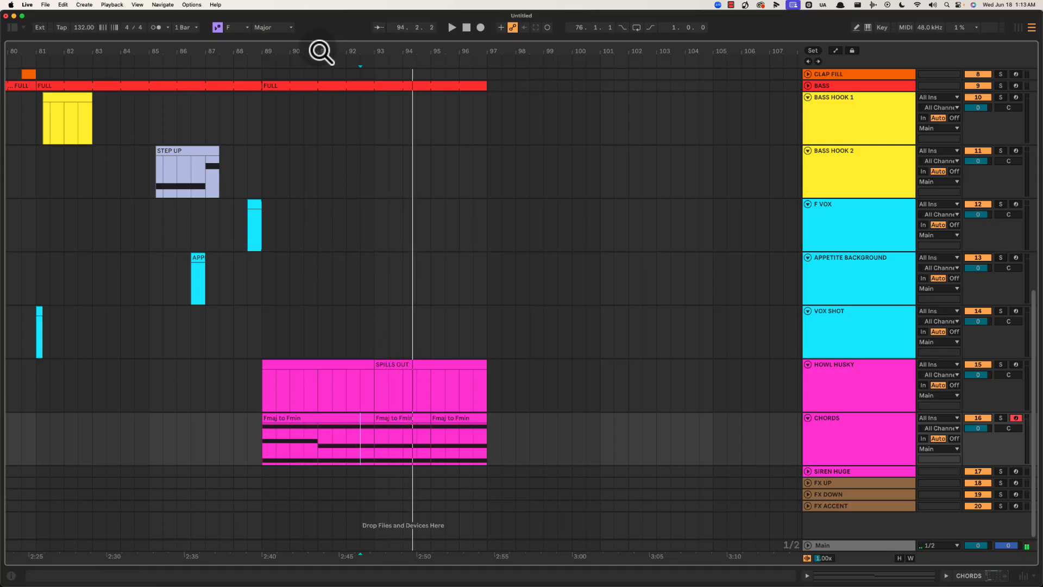
Duplicate bars 85 to 93 of the BASS HOOK 2 track so the STEP UP clip repeats after bar 93, and play it back.
{"action": "left_click_drag", "start_coordinate": [321, 51], "coordinate": [321, 35]}
{"action": "left_click", "coordinate": [259, 153]}
{"action": "left_click_drag", "start_coordinate": [250, 167], "coordinate": [342, 167]}
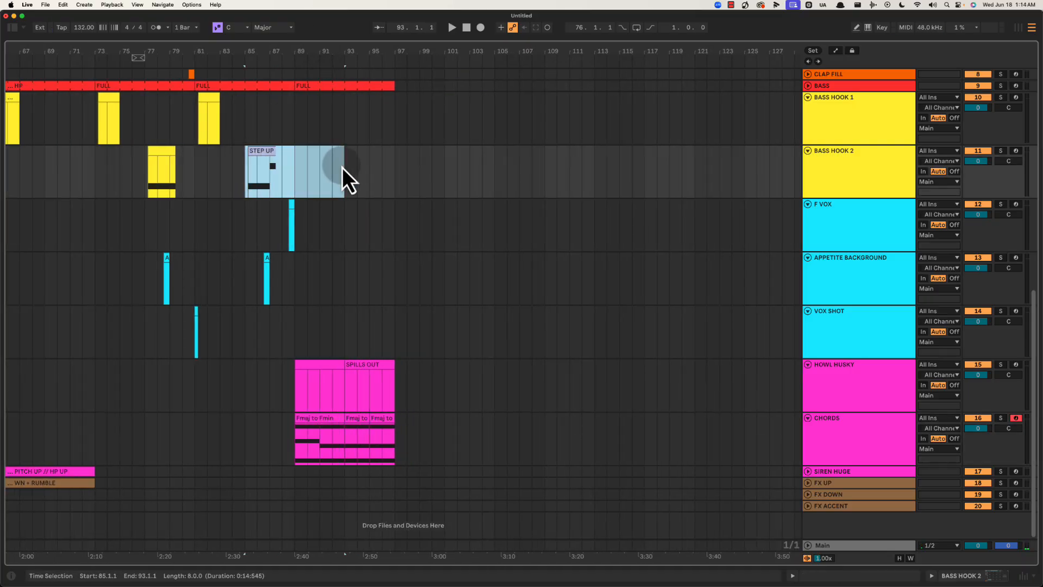
{"action": "key", "text": "super+d"}
{"action": "left_click", "coordinate": [345, 172]}
{"action": "mouse_move", "coordinate": [364, 55]}
{"action": "left_mouse_down"}
{"action": "mouse_move", "coordinate": [356, 52]}
{"action": "mouse_move", "coordinate": [410, 50]}
{"action": "left_mouse_up"}
{"action": "left_click_drag", "start_coordinate": [468, 181], "coordinate": [512, 179]}
{"action": "left_click", "coordinate": [404, 174]}
{"action": "key", "text": "space"}
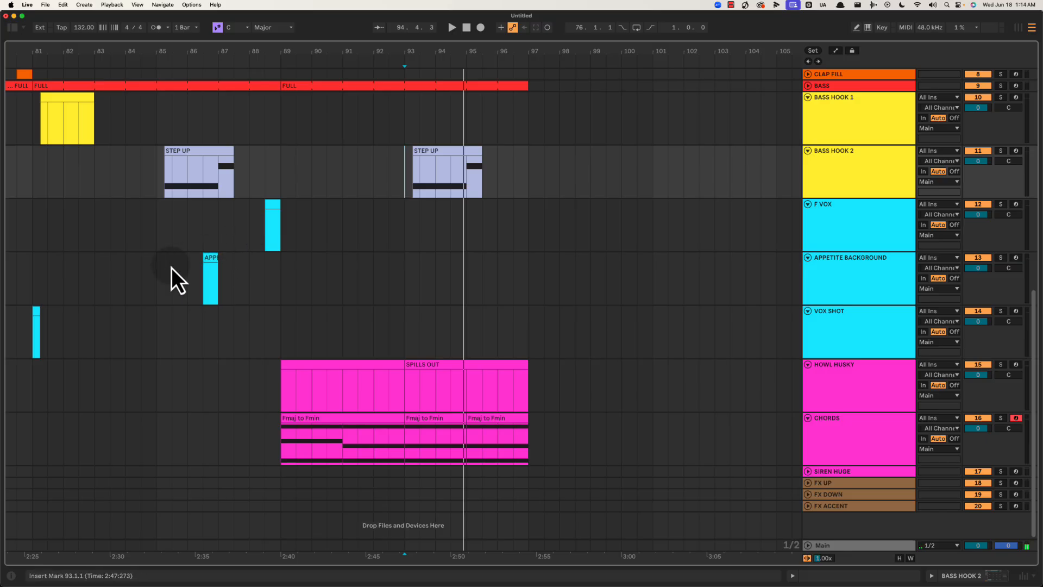
Duplicate bars 85 to 93 of the APPETITE BACKGROUND track and play the result from bar 93.
{"action": "left_click_drag", "start_coordinate": [159, 276], "coordinate": [403, 279]}
{"action": "key", "text": "super+d"}
{"action": "left_click", "coordinate": [410, 268]}
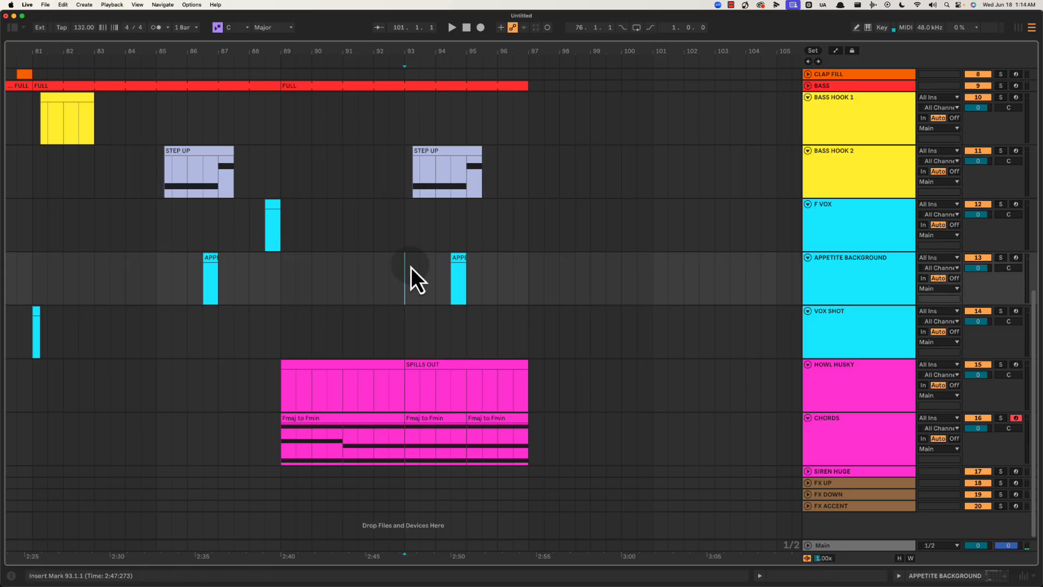
{"action": "key", "text": "space"}
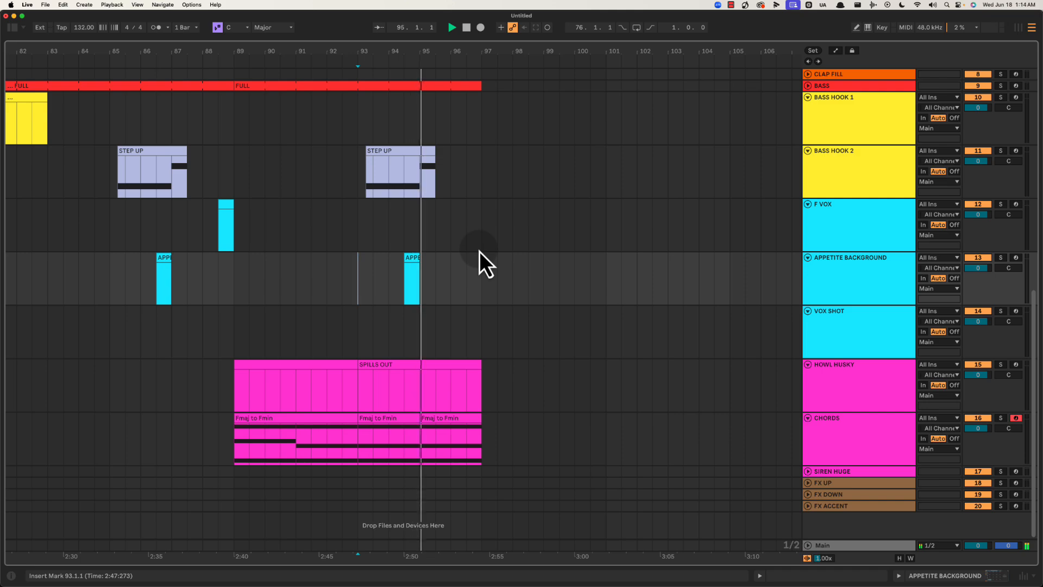
{"action": "key", "text": "space"}
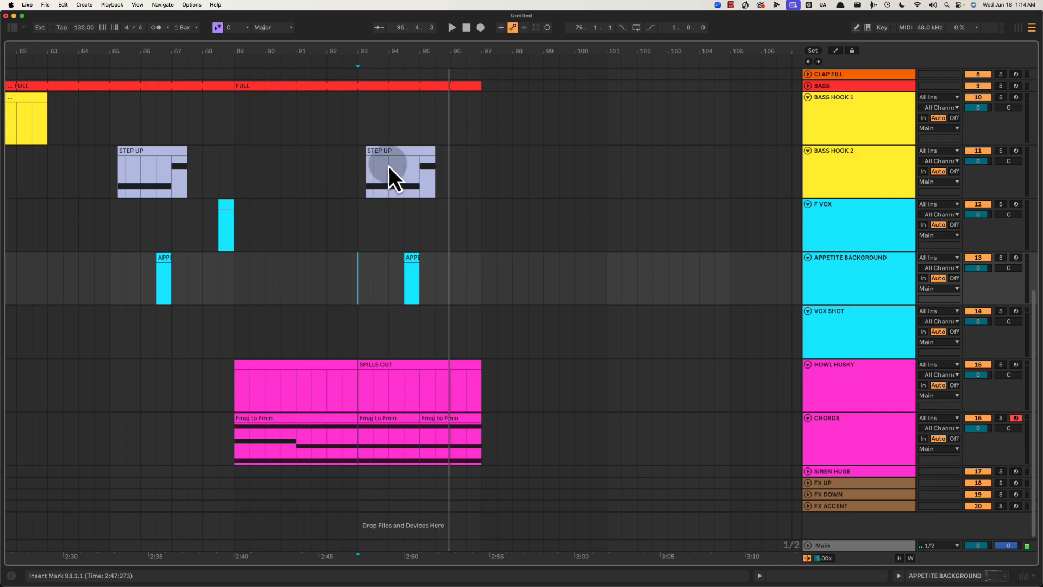
Replace the second STEP UP clip after bar 93 with a copy of the earlier yellow BASS HOOK 2 clip and audition it.
{"action": "left_click", "coordinate": [388, 166]}
{"action": "left_click_drag", "start_coordinate": [357, 52], "coordinate": [453, 47]}
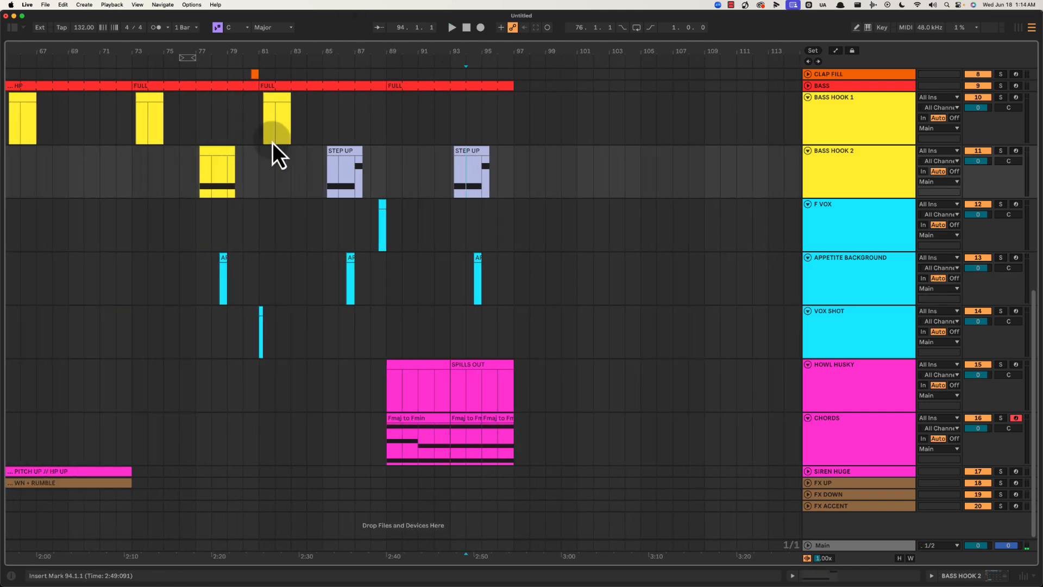
{"action": "left_click_drag", "start_coordinate": [202, 170], "coordinate": [477, 164]}
{"action": "key", "text": "space"}
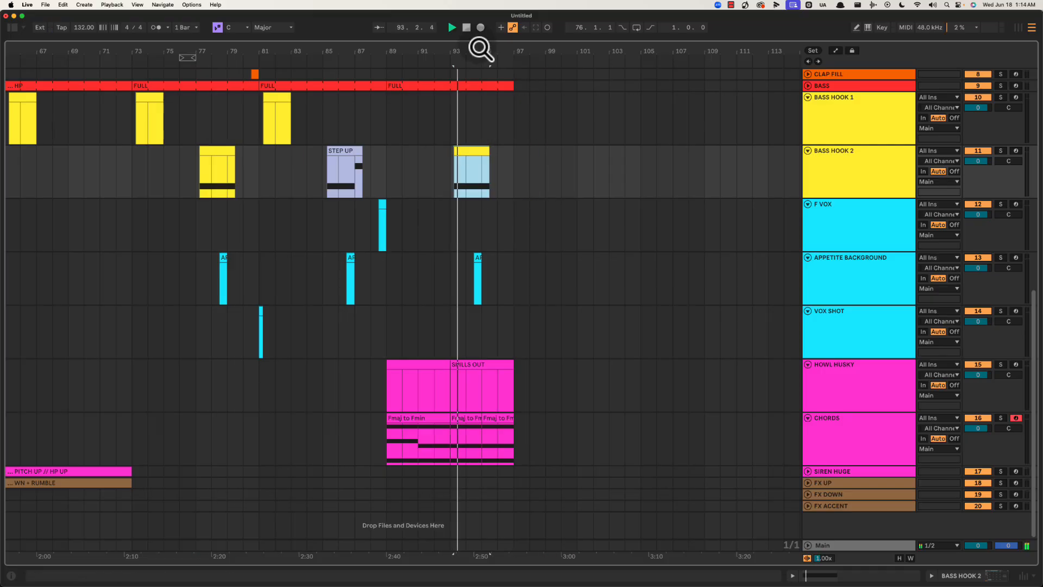
{"action": "left_click_drag", "start_coordinate": [469, 50], "coordinate": [470, 50]}
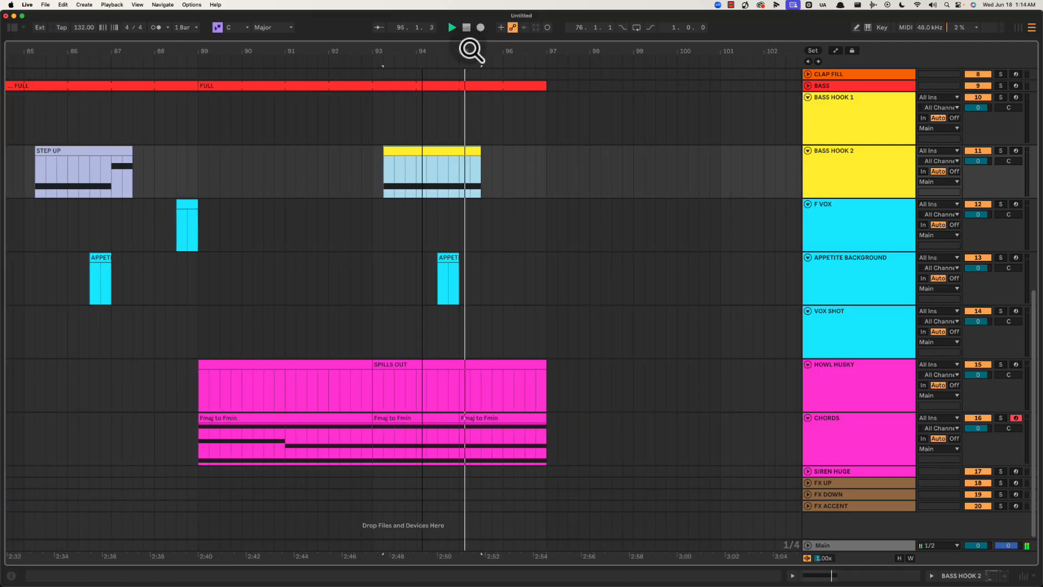
{"action": "left_click", "coordinate": [460, 132]}
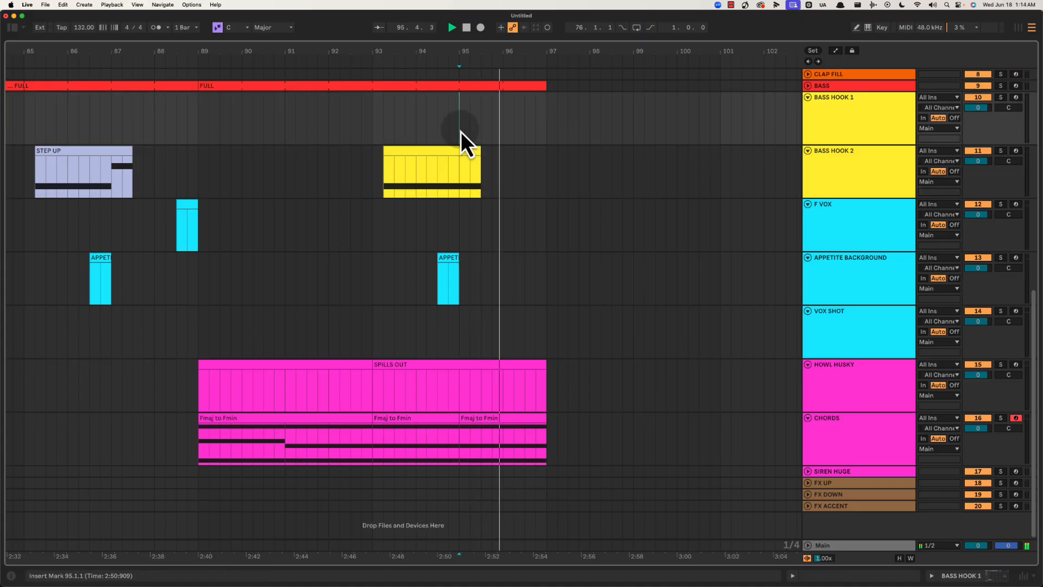
Consolidate the chord clips between bars 89 and 97 into a single clip and play its ending from bar 96.
{"action": "left_click", "coordinate": [332, 427]}
{"action": "left_click", "coordinate": [540, 425], "text": "shift"}
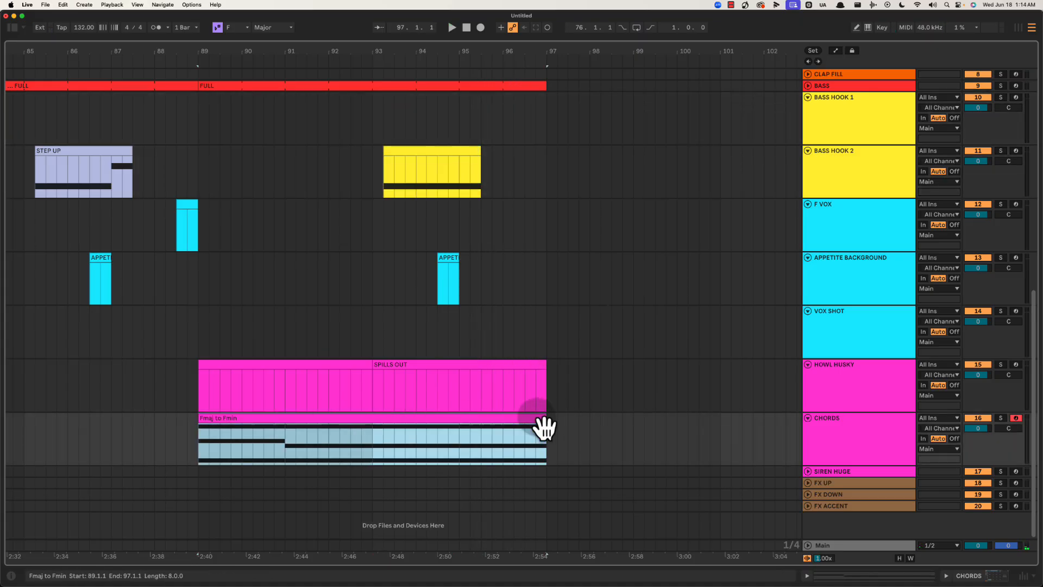
{"action": "key", "text": "super+j"}
{"action": "left_click_drag", "start_coordinate": [514, 445], "coordinate": [581, 446]}
{"action": "left_click_drag", "start_coordinate": [505, 440], "coordinate": [534, 438]}
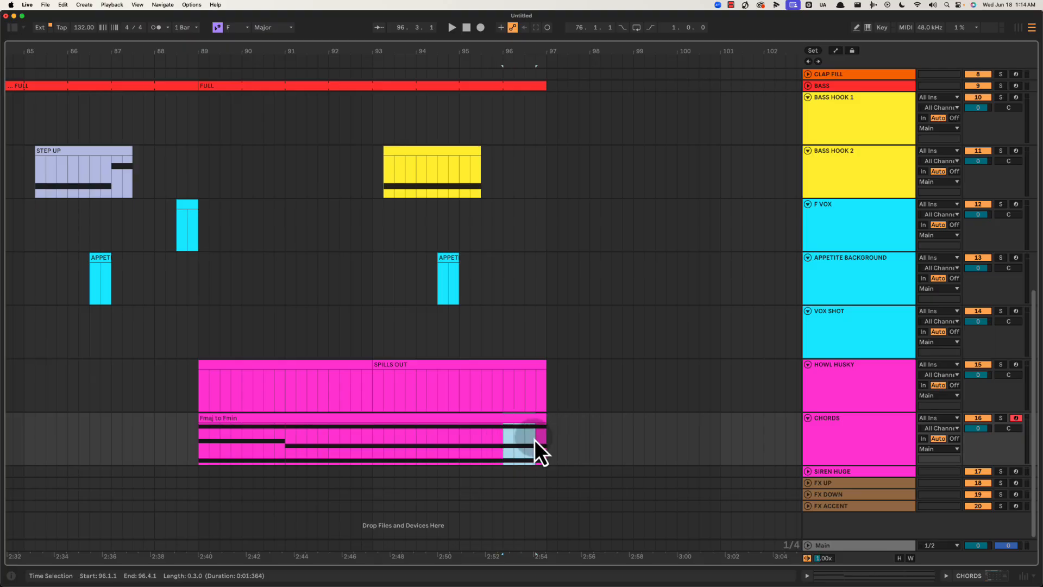
{"action": "key", "text": "space"}
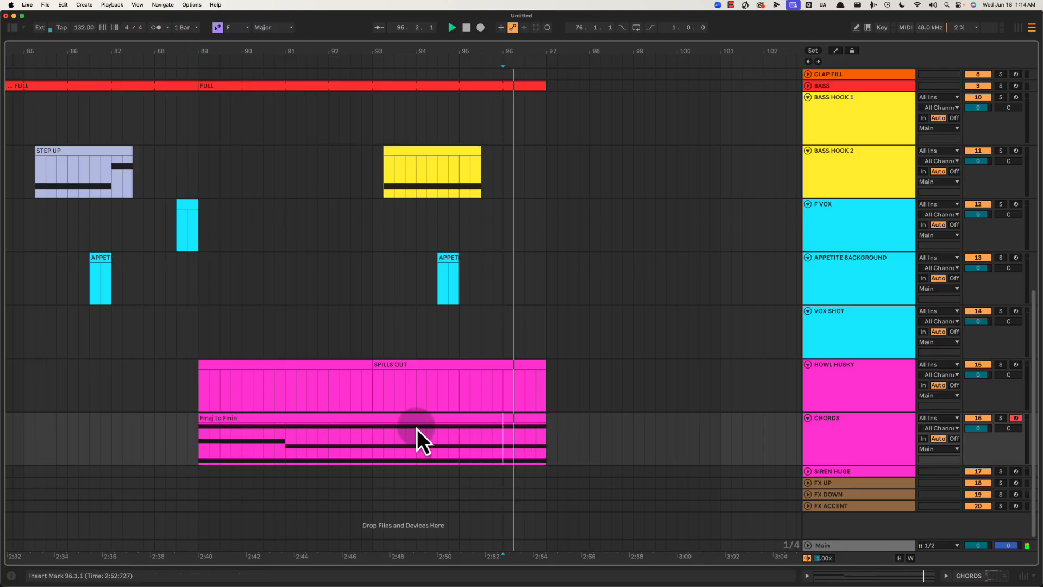
Play the start of the chord clip and rename it "Fmaj to Fmin - LOW PASS UP".
{"action": "left_click", "coordinate": [222, 419]}
{"action": "left_click", "coordinate": [216, 444]}
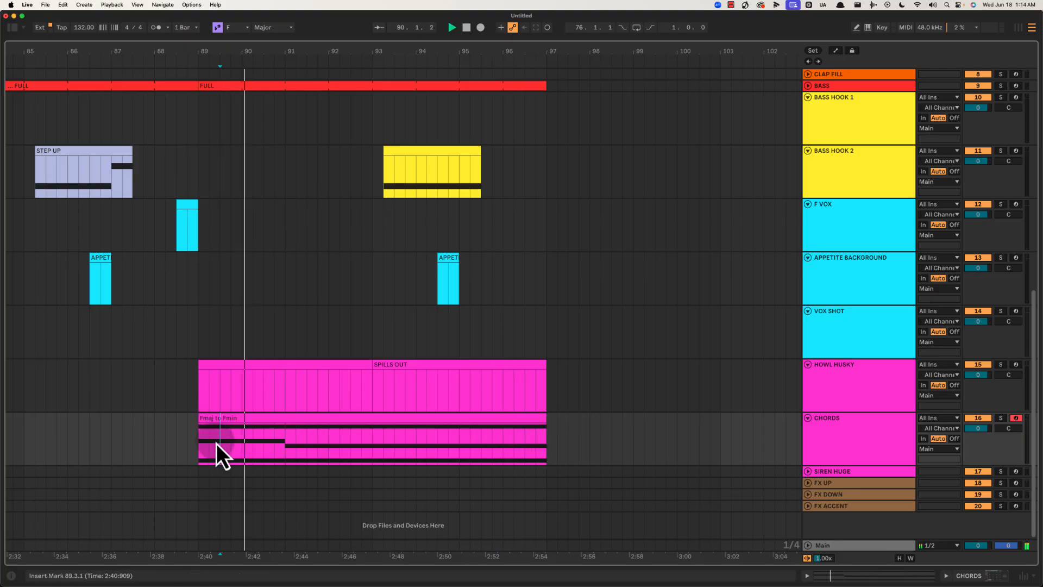
{"action": "left_click", "coordinate": [380, 428]}
{"action": "key", "text": "space"}
{"action": "key", "text": "cmd+r"}
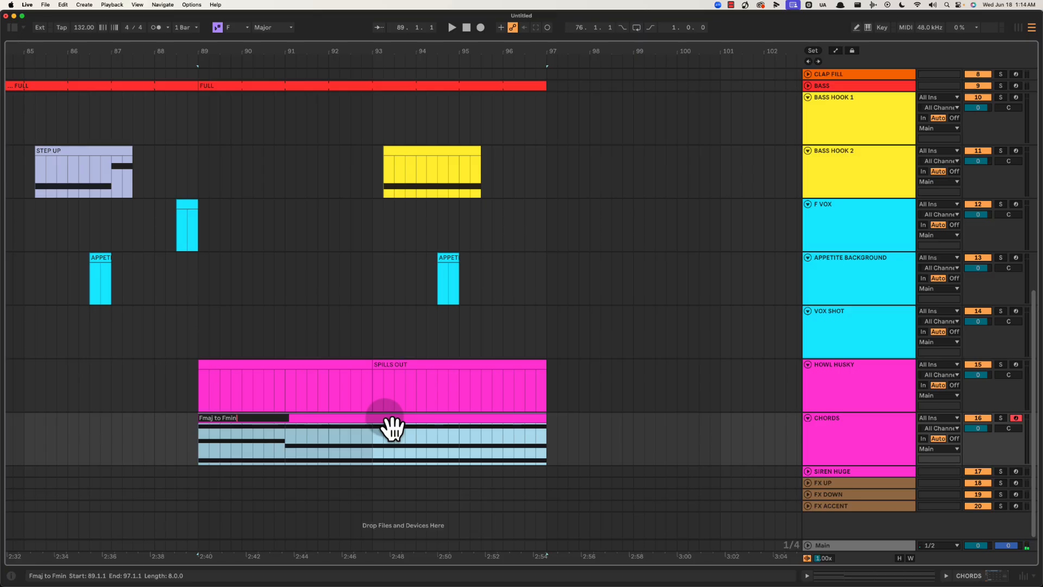
{"action": "type", "text": "- LOW PASS UP"}
{"action": "key", "text": "Return"}
Listen to the transition into bar 97, playing from bar 96 and again from bar 95.
{"action": "left_click", "coordinate": [504, 389]}
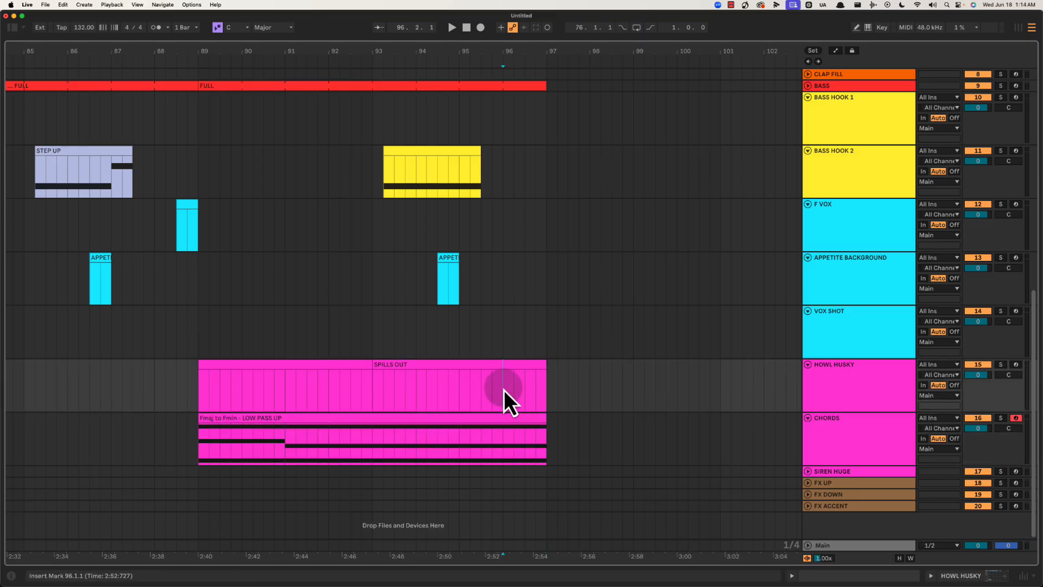
{"action": "key", "text": "space"}
{"action": "scroll", "coordinate": [539, 229], "scroll_direction": "up", "scroll_amount": 5}
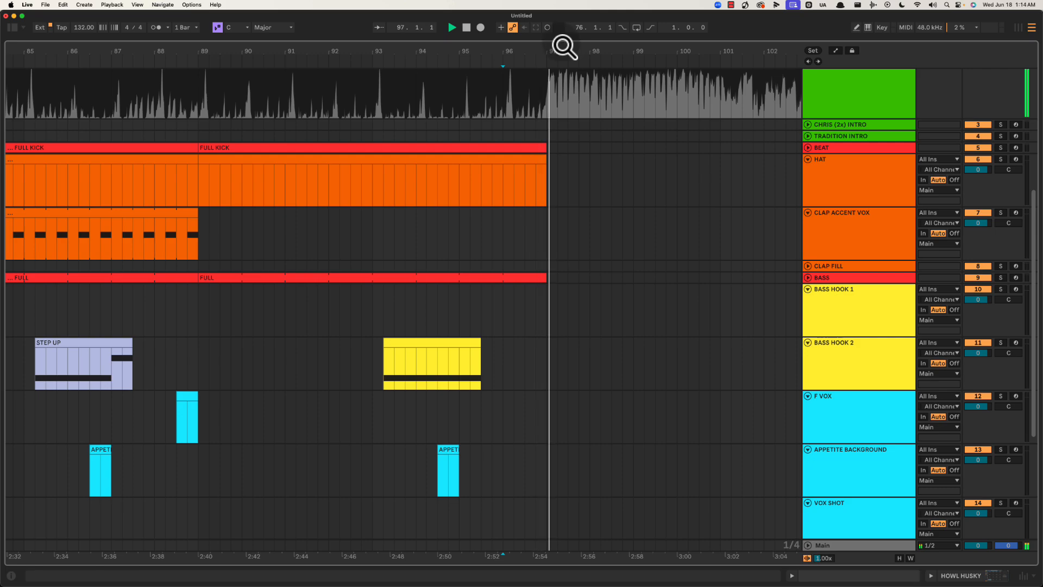
{"action": "left_click_drag", "start_coordinate": [561, 48], "coordinate": [560, 29]}
{"action": "left_click", "coordinate": [532, 168]}
{"action": "key", "text": "space"}
{"action": "key", "text": "space"}
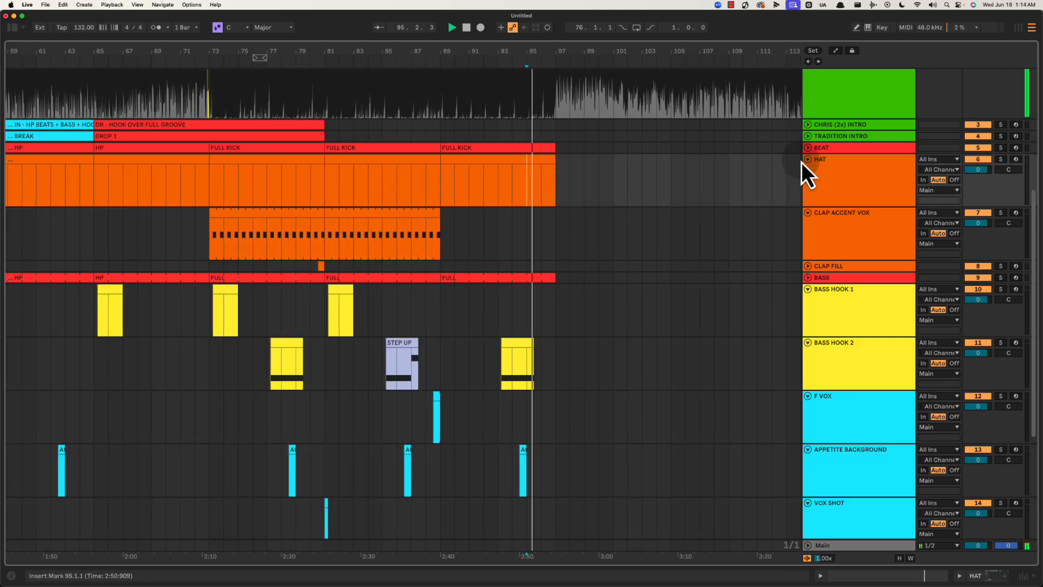
Collapse all the tracks and expand only the Appetite reference track to show its waveform around bar 97.
{"action": "key", "text": "alt+u"}
{"action": "left_click", "coordinate": [813, 87]}
{"action": "key", "text": "u"}
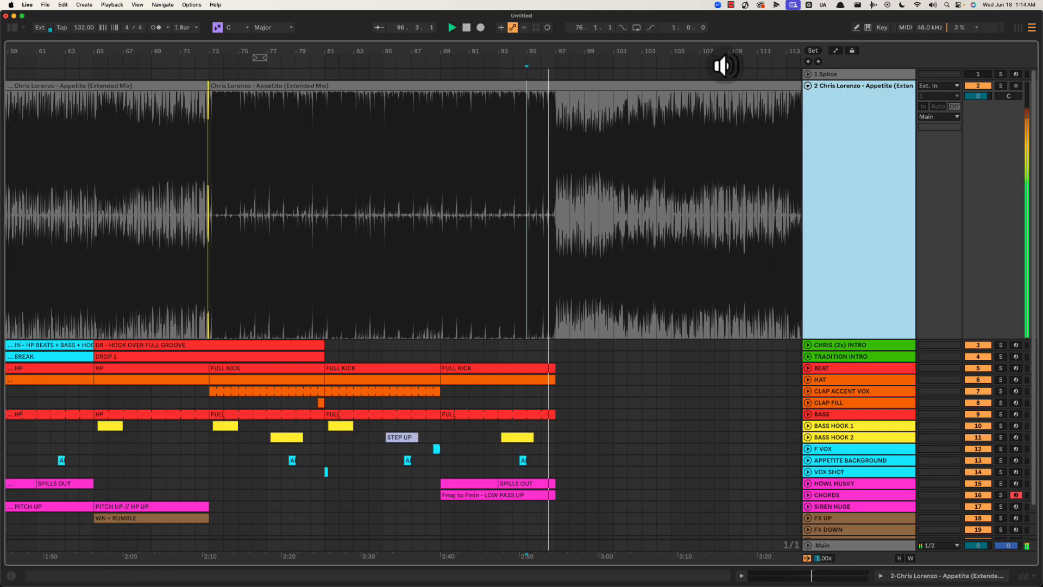
{"action": "left_click_drag", "start_coordinate": [590, 54], "coordinate": [589, 46]}
{"action": "scroll", "coordinate": [571, 182], "scroll_direction": "down", "scroll_amount": 3}
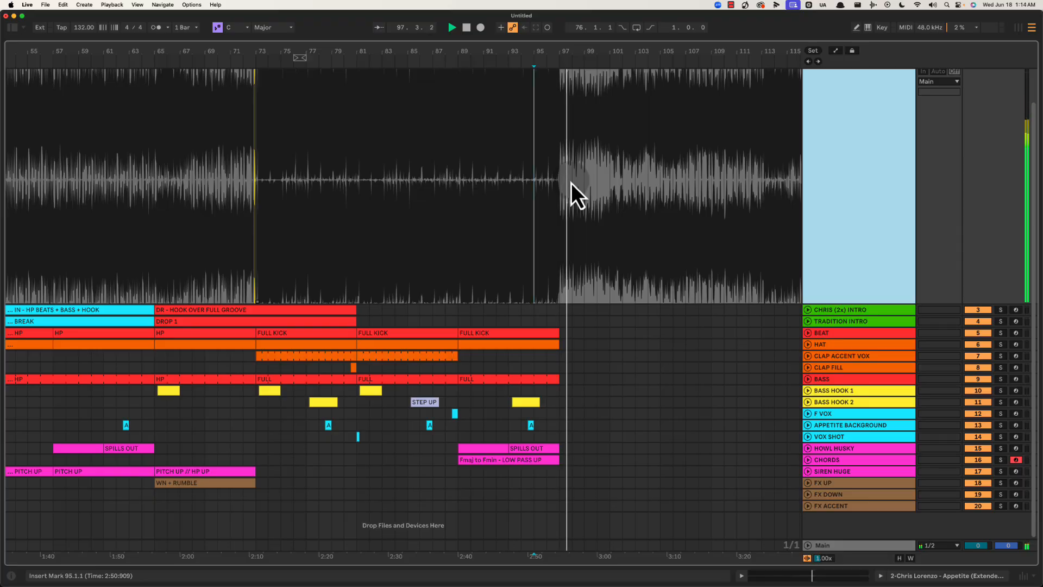
Expand the FX DOWN track and insert an empty eight-bar MIDI clip from bar 97 to bar 105.
{"action": "left_click", "coordinate": [833, 493]}
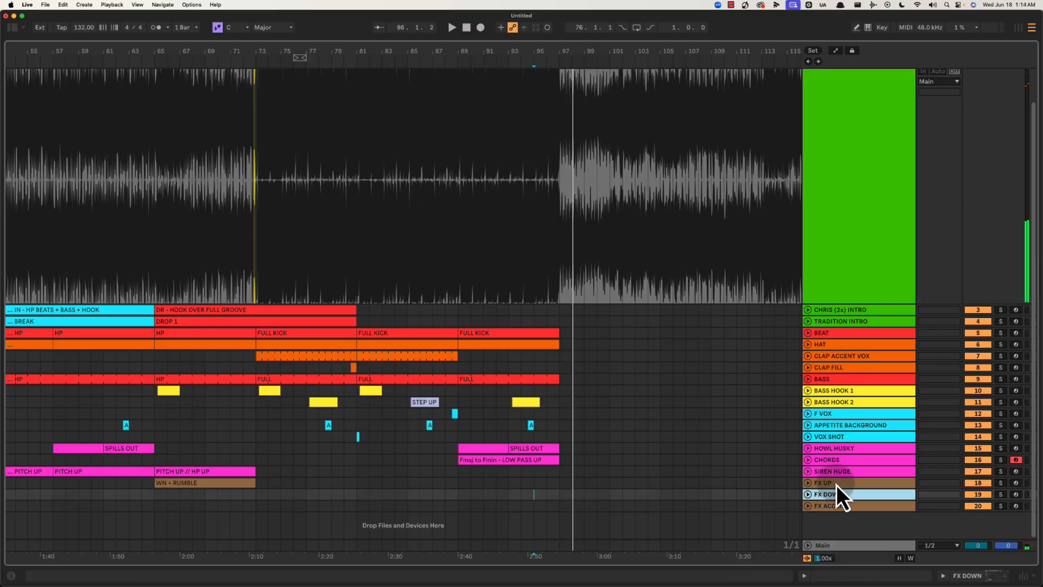
{"action": "left_click", "coordinate": [808, 495]}
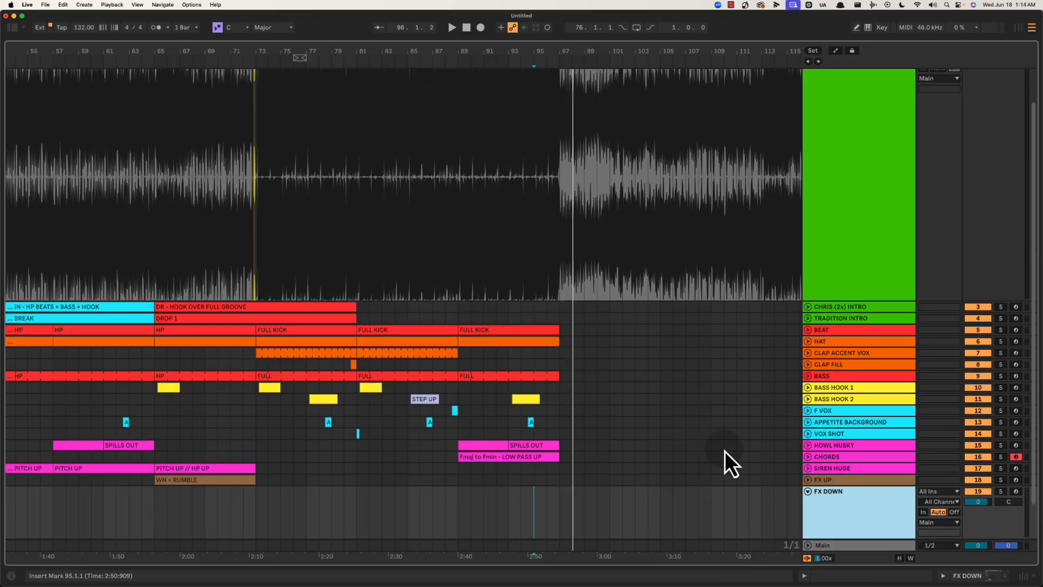
{"action": "scroll", "coordinate": [724, 451], "scroll_direction": "right", "scroll_amount": 5}
{"action": "scroll", "coordinate": [543, 459], "scroll_direction": "down", "scroll_amount": 2}
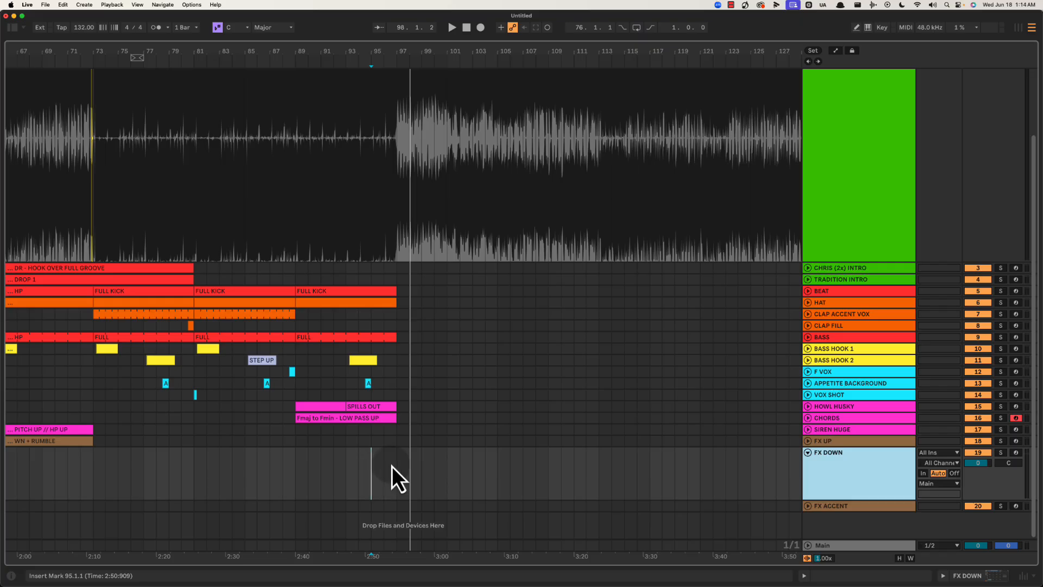
{"action": "left_click_drag", "start_coordinate": [392, 466], "coordinate": [494, 469]}
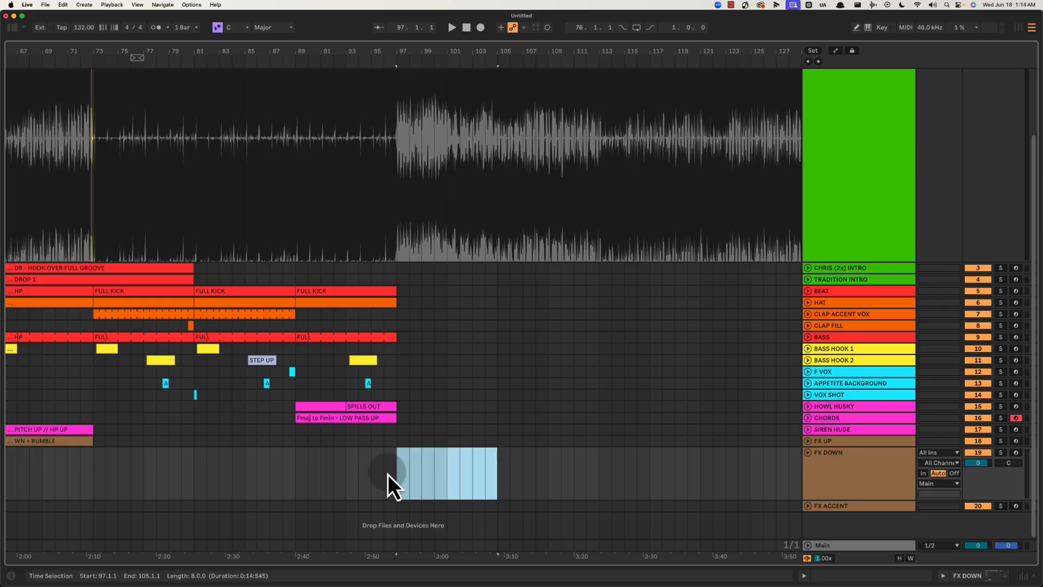
{"action": "left_click_drag", "start_coordinate": [388, 474], "coordinate": [506, 484]}
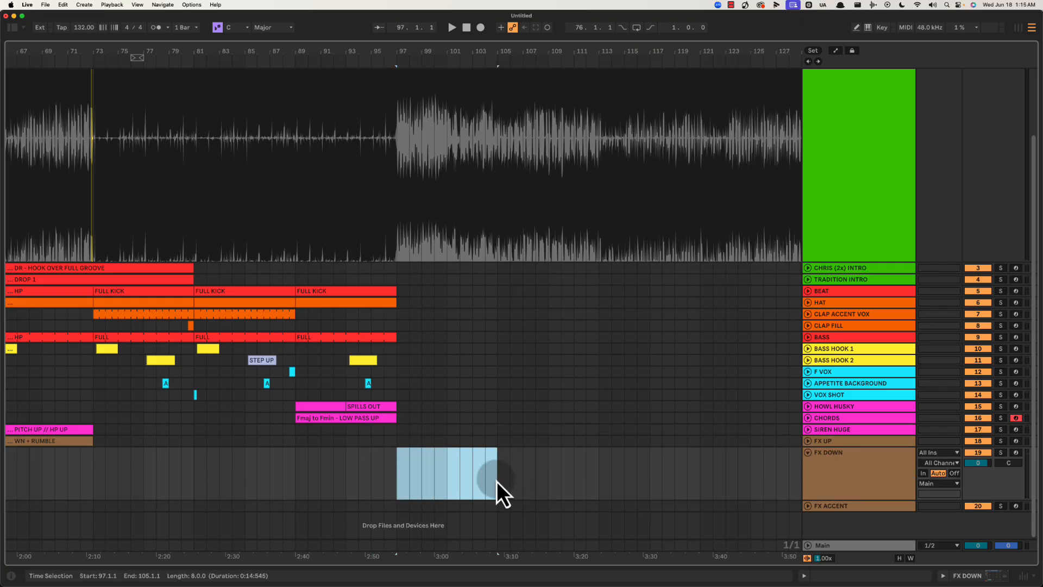
{"action": "key", "text": "super+shift+m"}
{"action": "key", "text": "super+alt+l"}
Examine the lengths of the reference track's sections on either side of bar 97, highlighting bars 89 to 97 and 97 to 109.
{"action": "scroll", "coordinate": [456, 321], "scroll_direction": "up", "scroll_amount": 3}
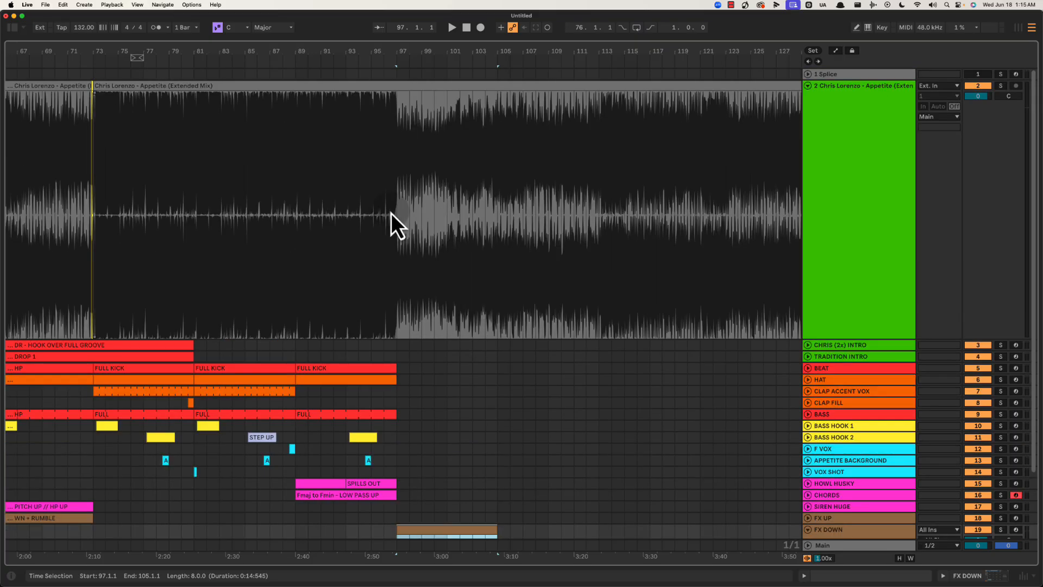
{"action": "left_click_drag", "start_coordinate": [396, 207], "coordinate": [584, 205]}
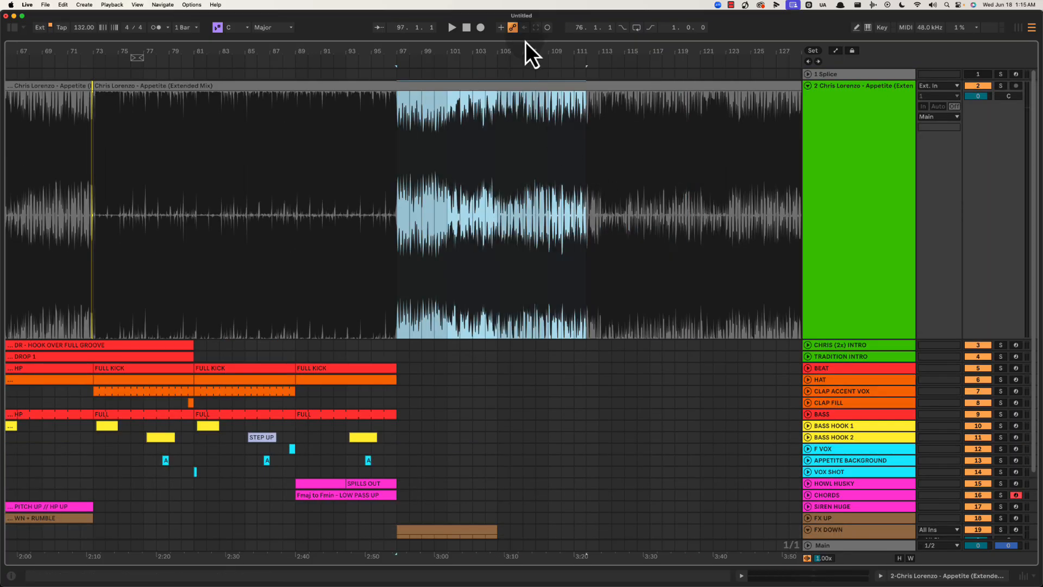
{"action": "left_click_drag", "start_coordinate": [526, 46], "coordinate": [523, 21]}
{"action": "left_click_drag", "start_coordinate": [314, 139], "coordinate": [457, 141]}
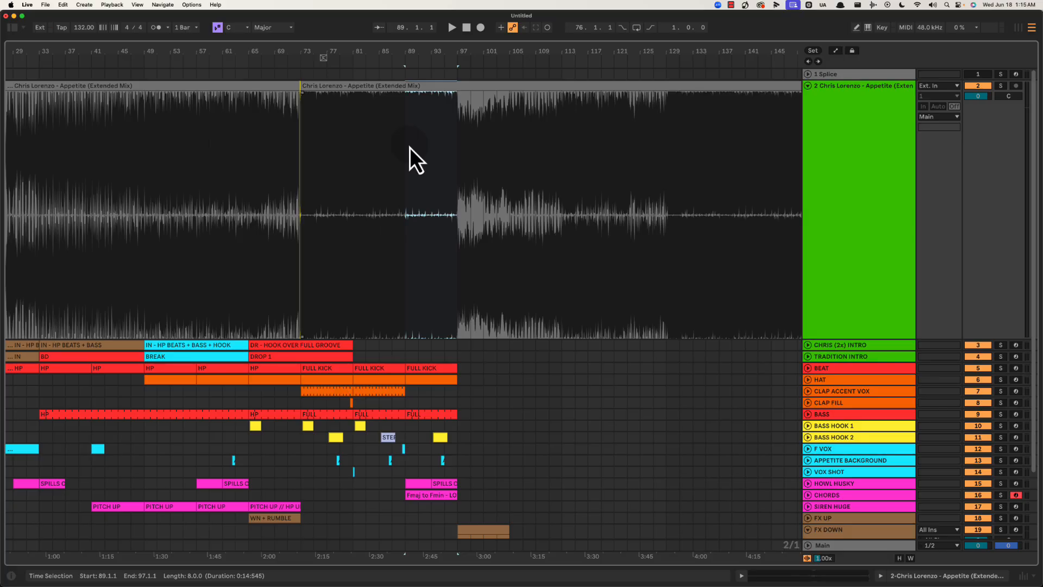
{"action": "left_click_drag", "start_coordinate": [457, 156], "coordinate": [532, 161]}
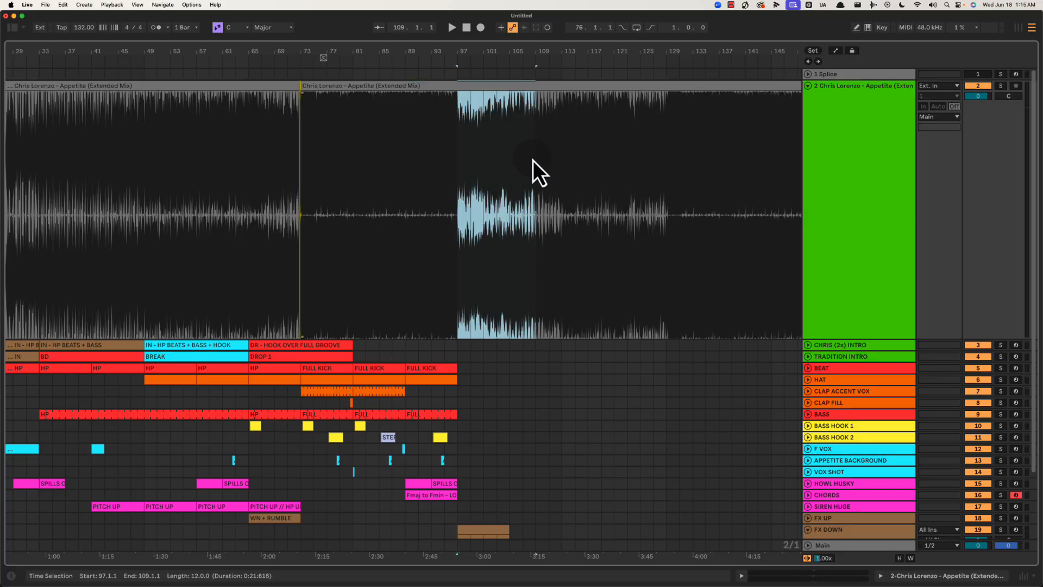
Collapse the FX DOWN track holding the clip at bars 97 to 105.
{"action": "left_click", "coordinate": [459, 202]}
{"action": "scroll", "coordinate": [460, 204], "scroll_direction": "down", "scroll_amount": 3}
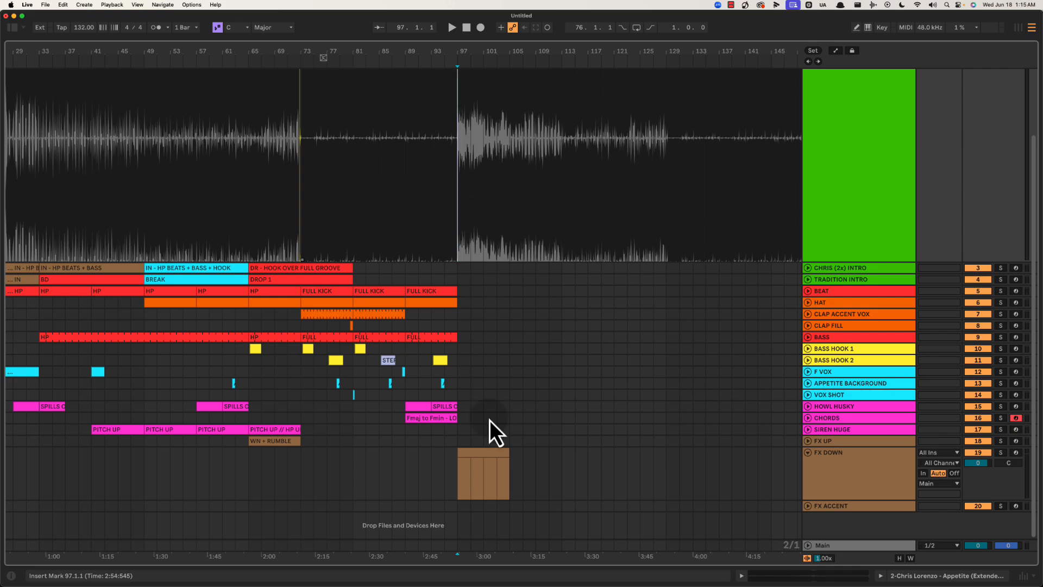
{"action": "left_click", "coordinate": [486, 465]}
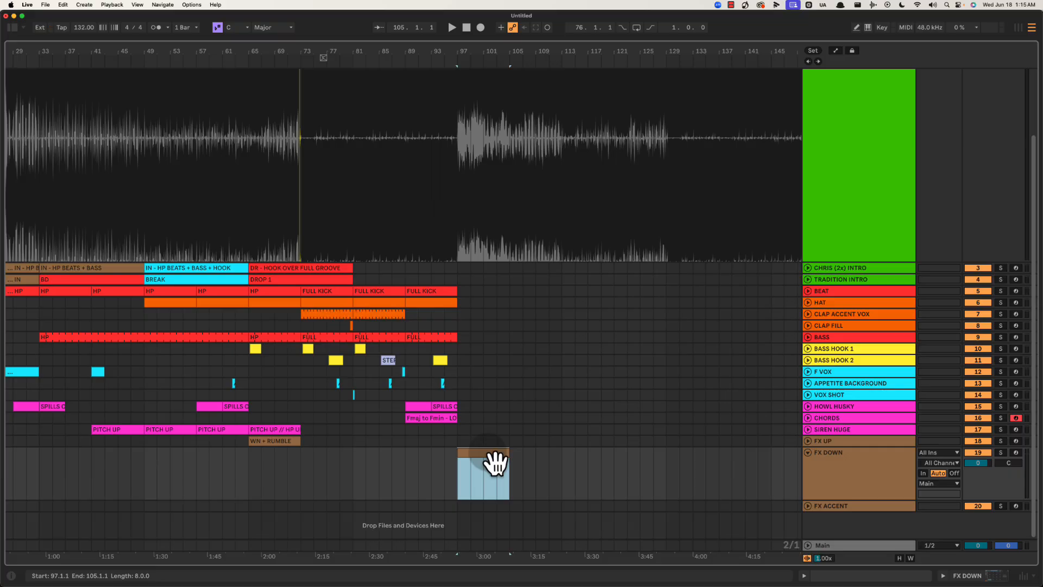
{"action": "left_click", "coordinate": [814, 452]}
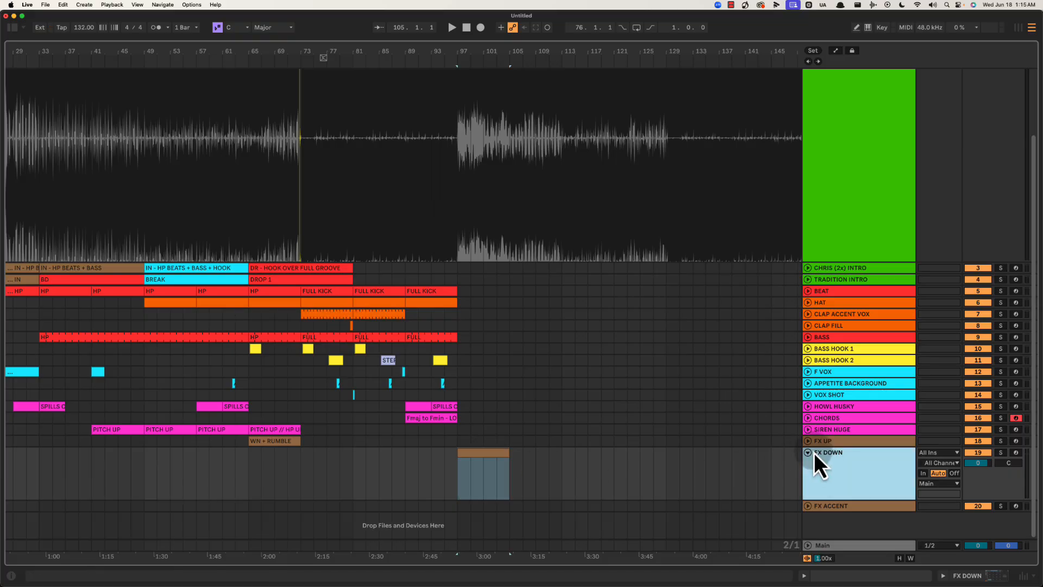
{"action": "key", "text": "u"}
{"action": "left_click", "coordinate": [838, 442]}
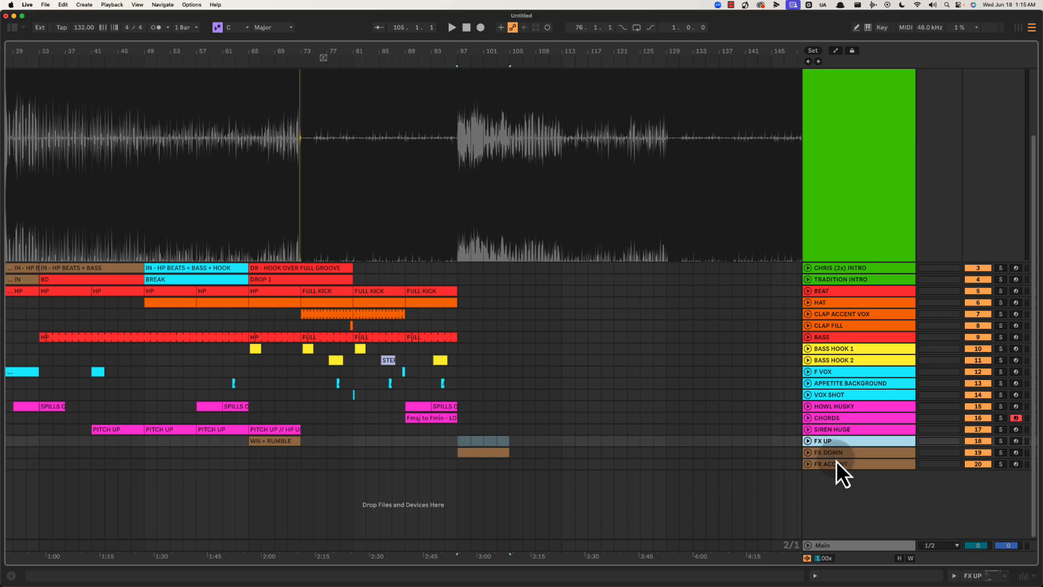
Expand the SIREN HUGE track and examine its PITCH UP clips one by one between bars 41 and 73.
{"action": "left_click_drag", "start_coordinate": [489, 53], "coordinate": [561, 46]}
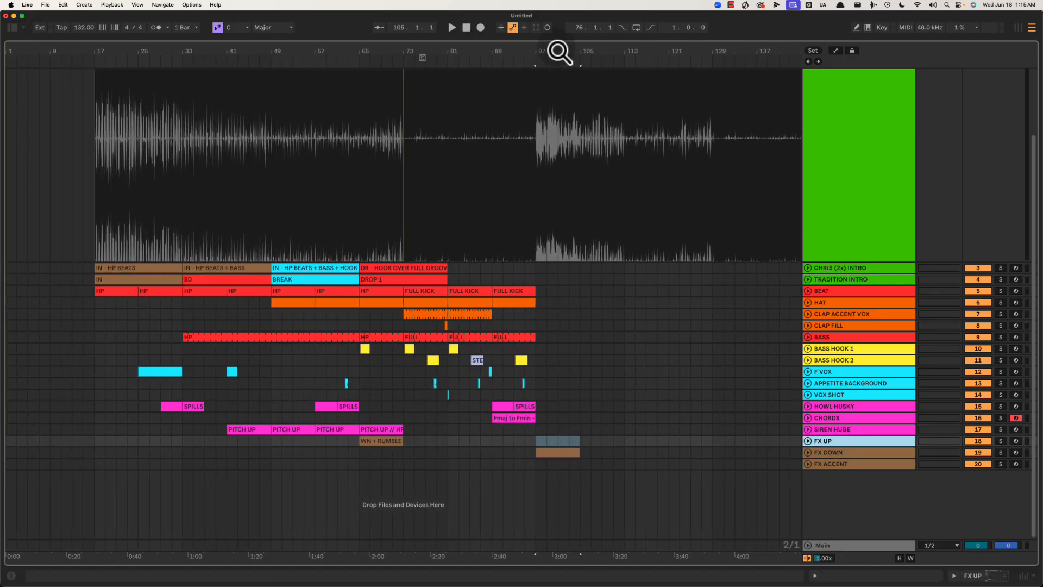
{"action": "left_click", "coordinate": [807, 429]}
{"action": "left_click_drag", "start_coordinate": [220, 457], "coordinate": [460, 445]}
{"action": "left_click", "coordinate": [223, 440]}
{"action": "left_click", "coordinate": [240, 429]}
{"action": "left_click", "coordinate": [263, 429]}
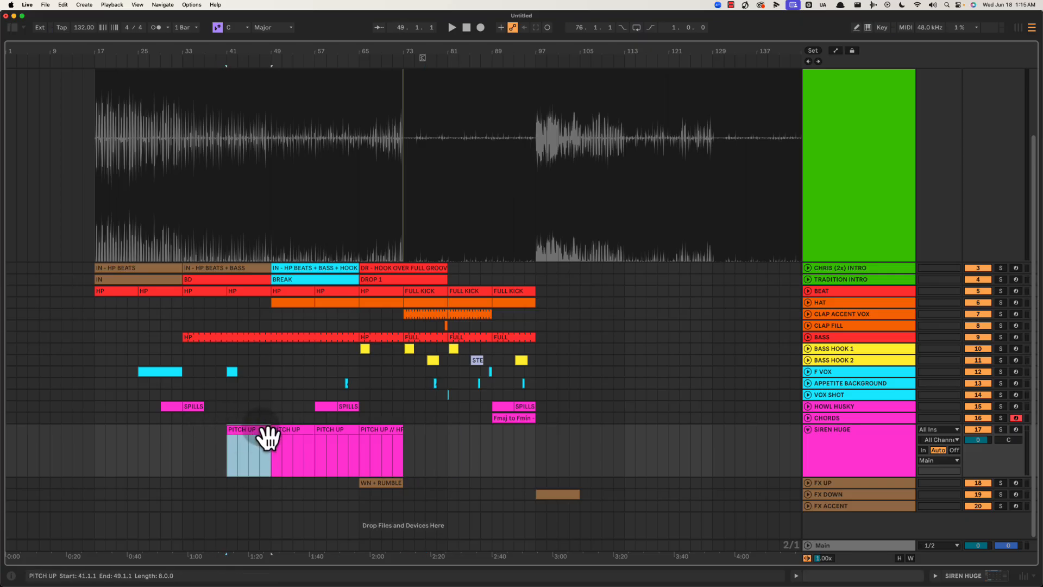
{"action": "left_click", "coordinate": [302, 432]}
{"action": "left_click", "coordinate": [337, 437]}
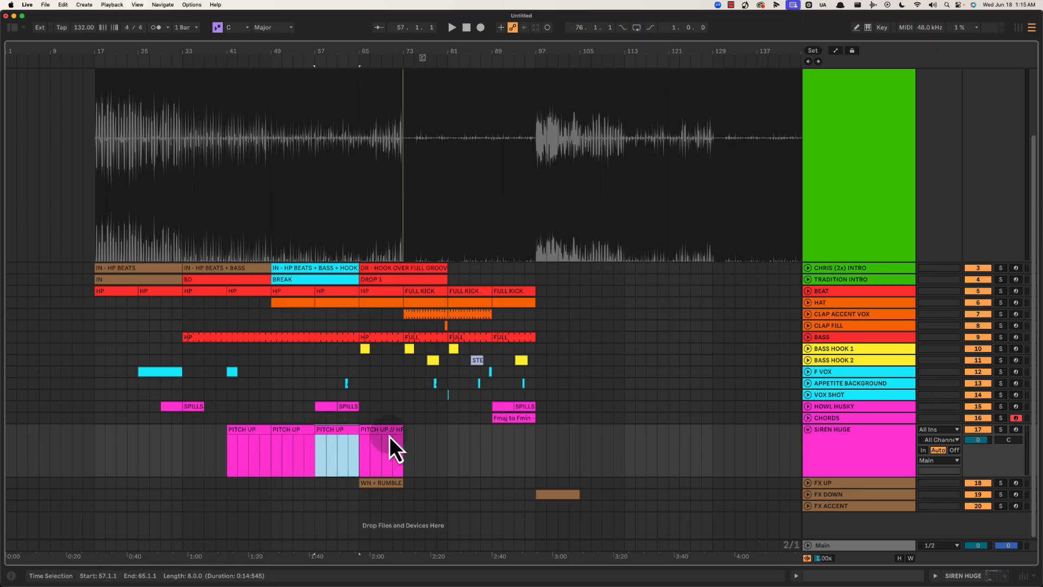
{"action": "left_click", "coordinate": [389, 435]}
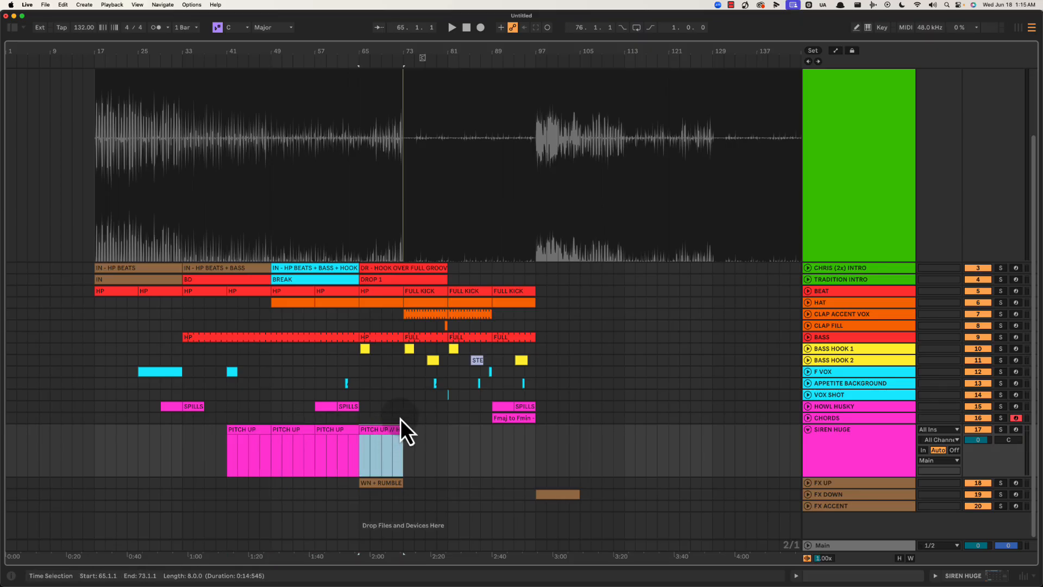
{"action": "left_click_drag", "start_coordinate": [403, 406], "coordinate": [444, 460]}
{"action": "left_click", "coordinate": [445, 458]}
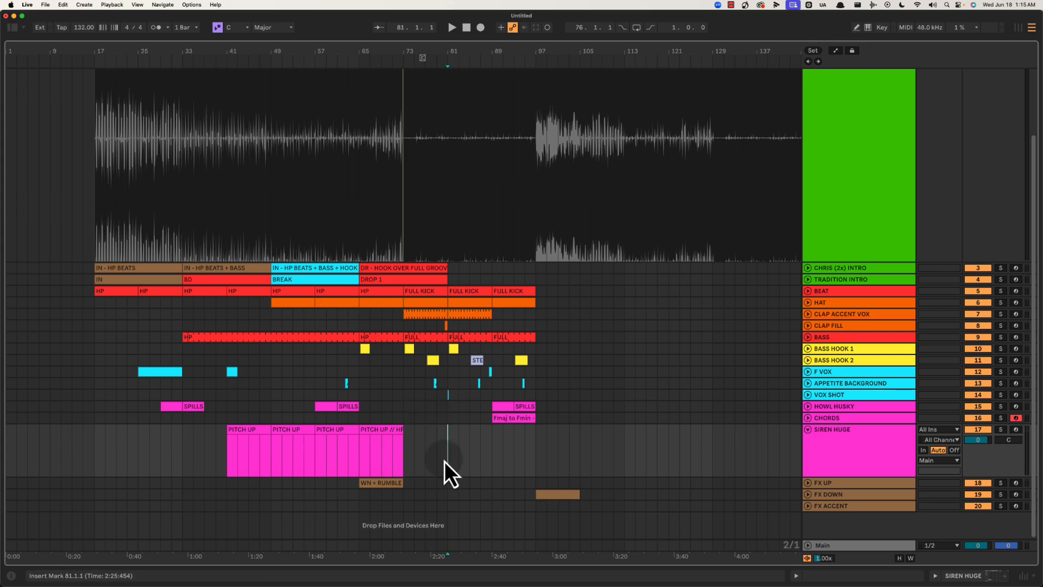
{"action": "left_click_drag", "start_coordinate": [228, 462], "coordinate": [402, 467]}
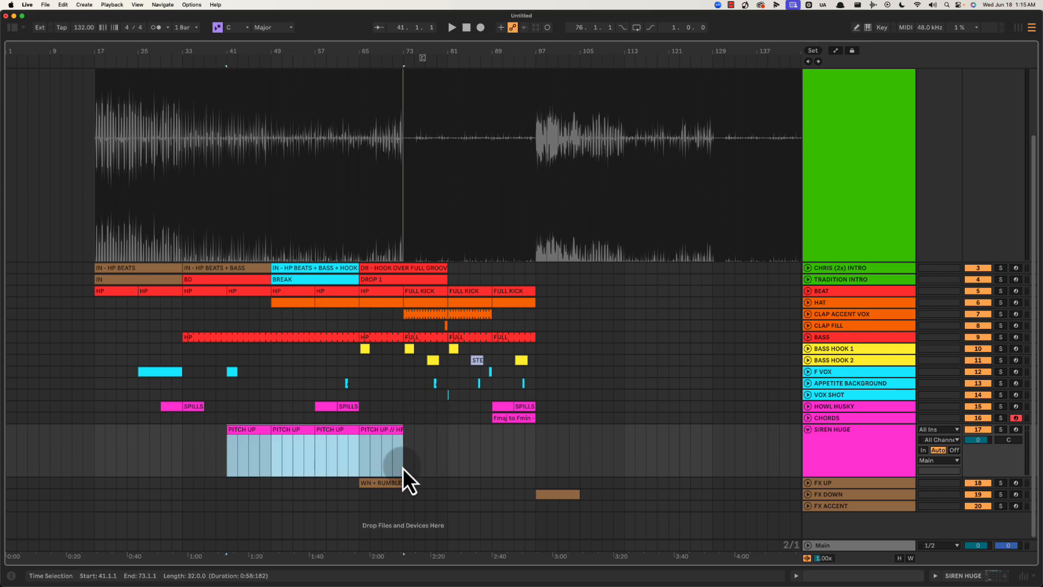
Highlight bars 97 to 105 from SIREN HUGE down to FX ACCENT and listen to the reference from bar 97.
{"action": "left_click_drag", "start_coordinate": [536, 465], "coordinate": [583, 507]}
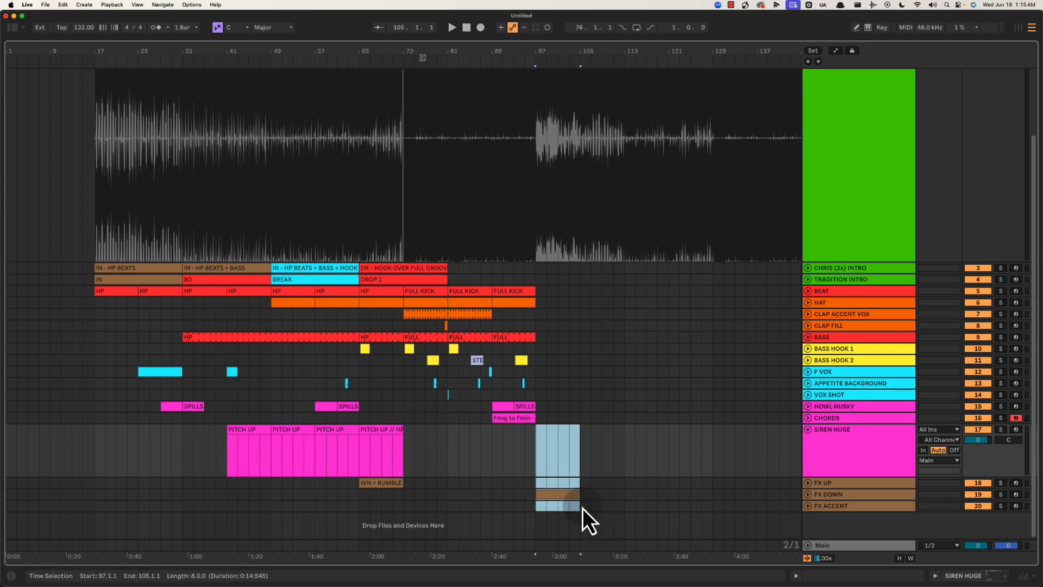
{"action": "left_click", "coordinate": [533, 458]}
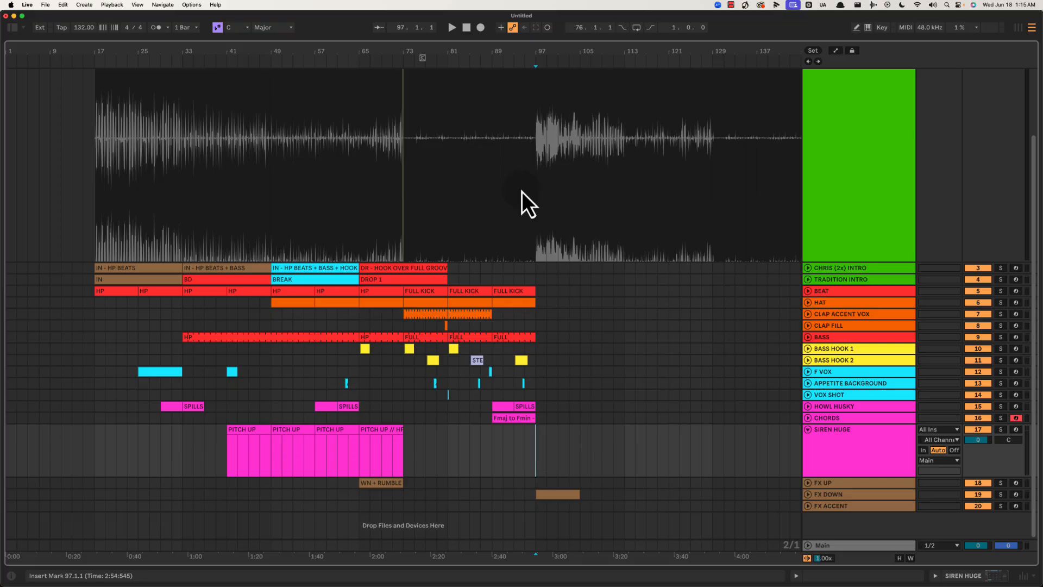
{"action": "left_click_drag", "start_coordinate": [549, 54], "coordinate": [557, 54]}
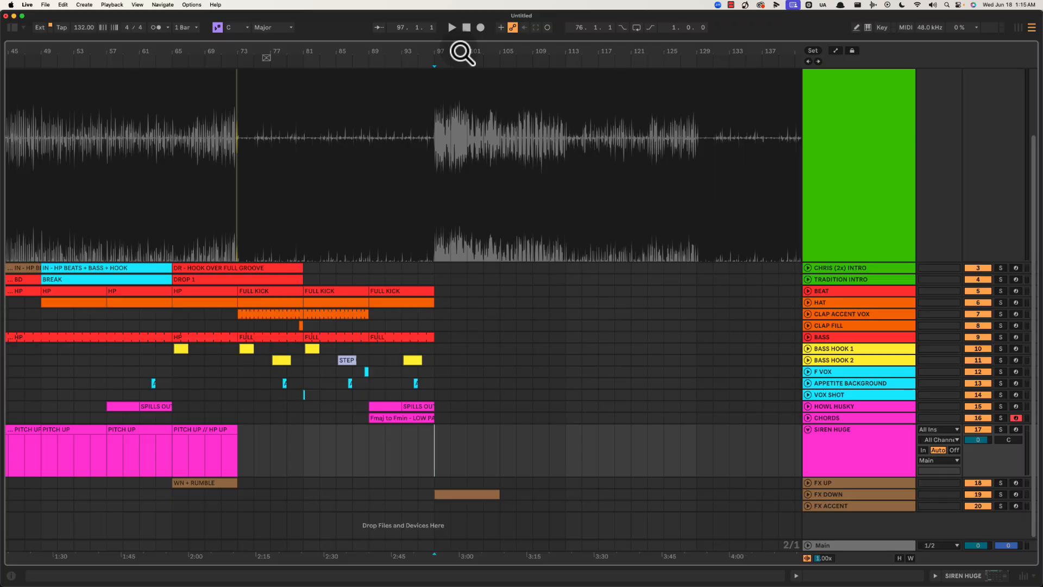
{"action": "key", "text": "space"}
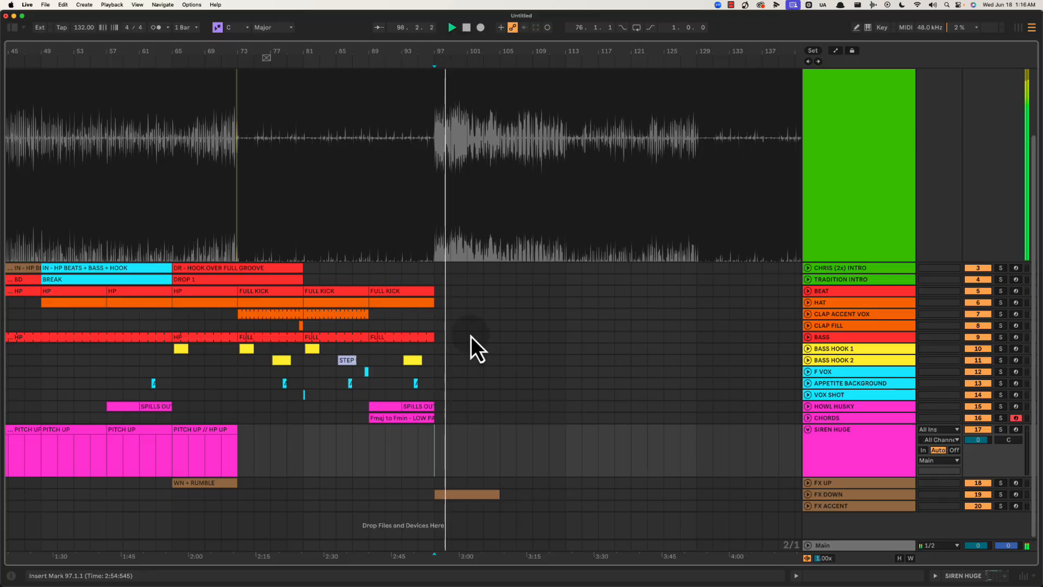
{"action": "left_click", "coordinate": [435, 281]}
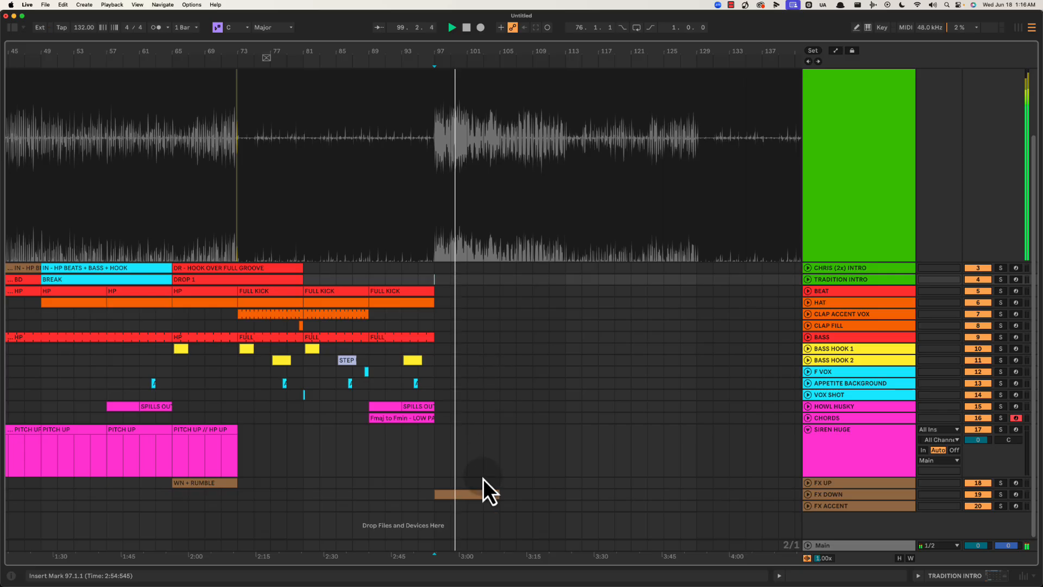
Rename the FX DOWN clip at bar 97 as "WN and TONAL DOWN".
{"action": "left_click", "coordinate": [471, 496]}
{"action": "key", "text": "super+r"}
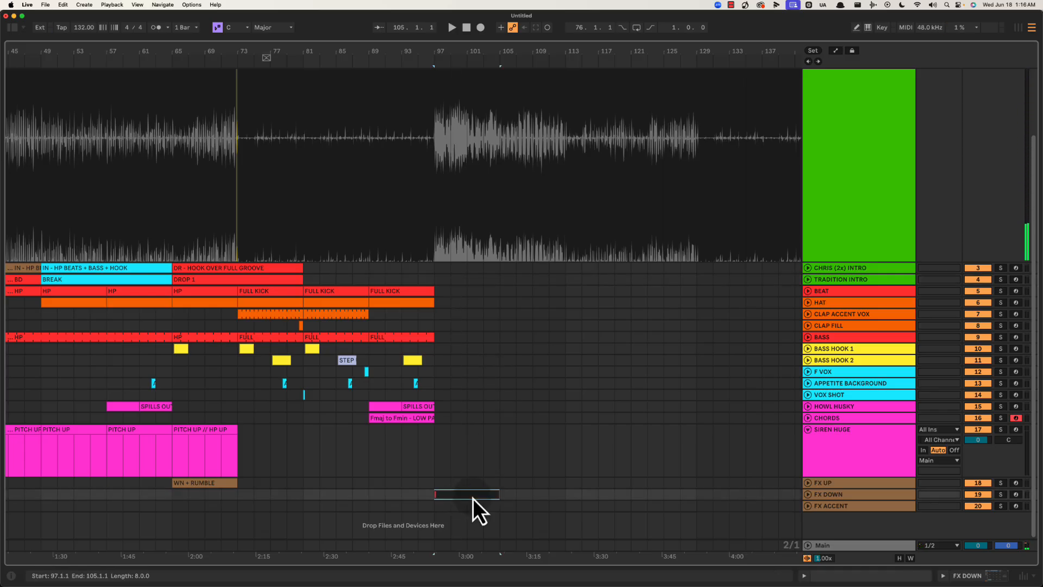
{"action": "type", "text": "WN and TONAL DOWN"}
{"action": "key", "text": "Return"}
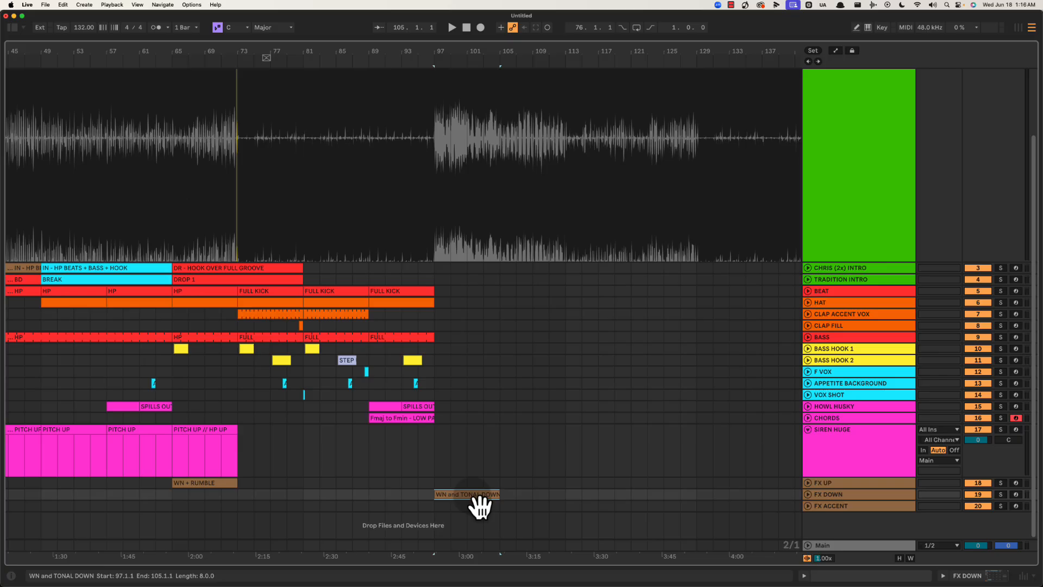
Play briefly from bar 97 and open the VISION 4X spectrogram from the Main track's device chain.
{"action": "key", "text": "space"}
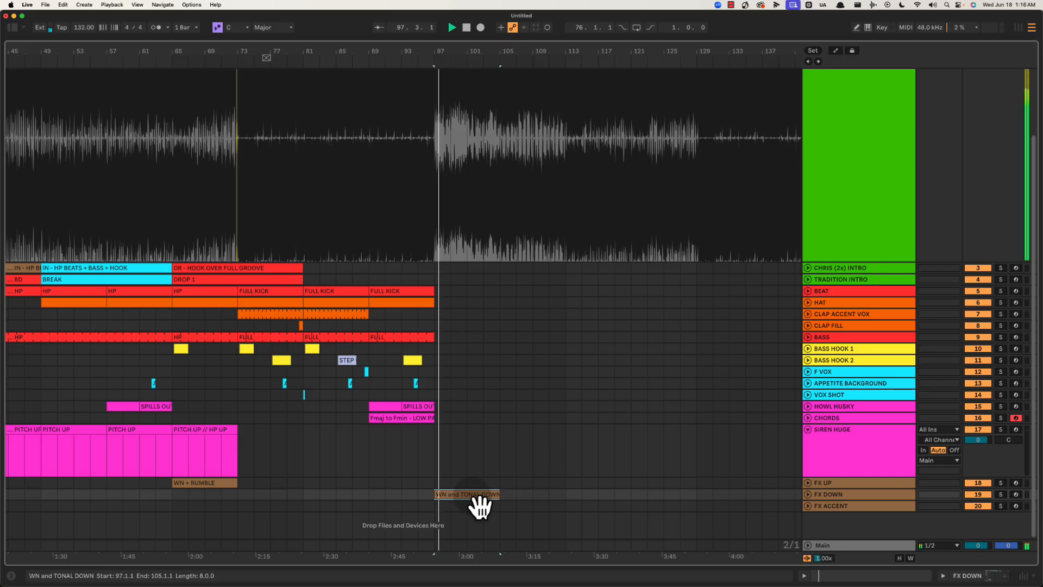
{"action": "key", "text": "space"}
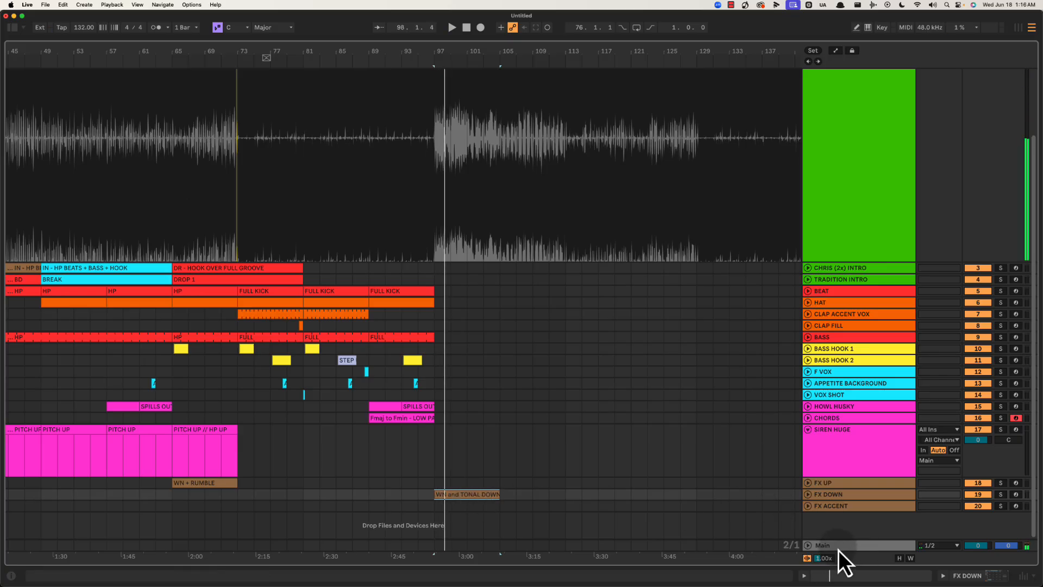
{"action": "double_click", "coordinate": [834, 544]}
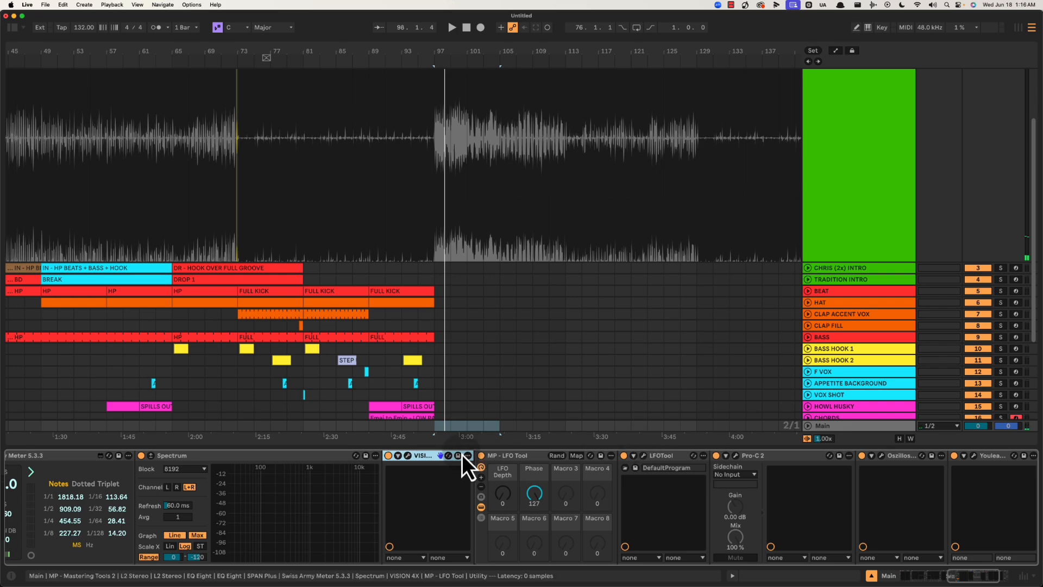
{"action": "left_click", "coordinate": [407, 455]}
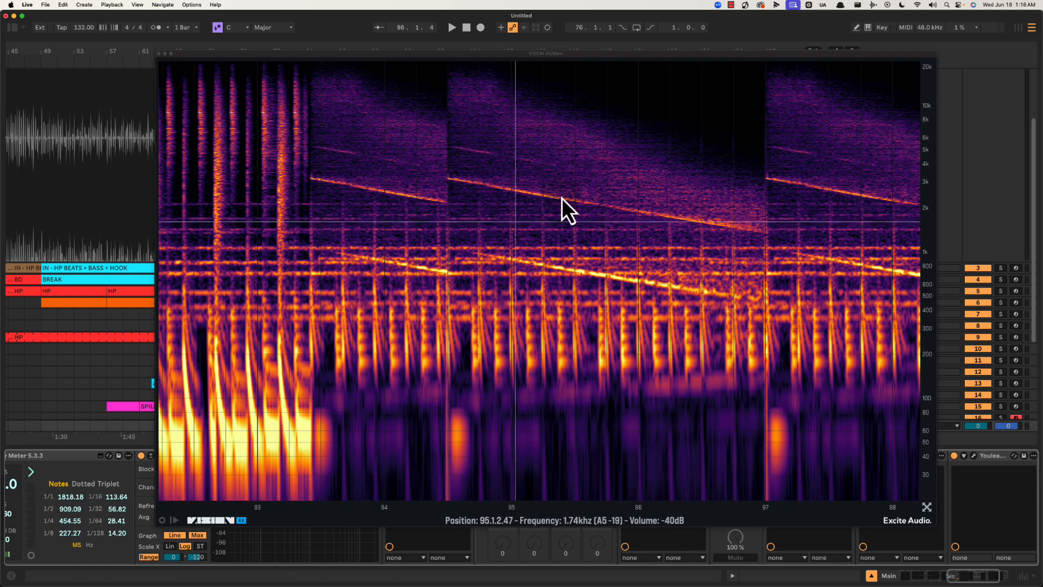
Replay the section from bar 97 several times, examine its falling sweeps in the VISION 4X spectrogram, and close the plugin window.
{"action": "key", "text": "space"}
{"action": "key", "text": "space"}
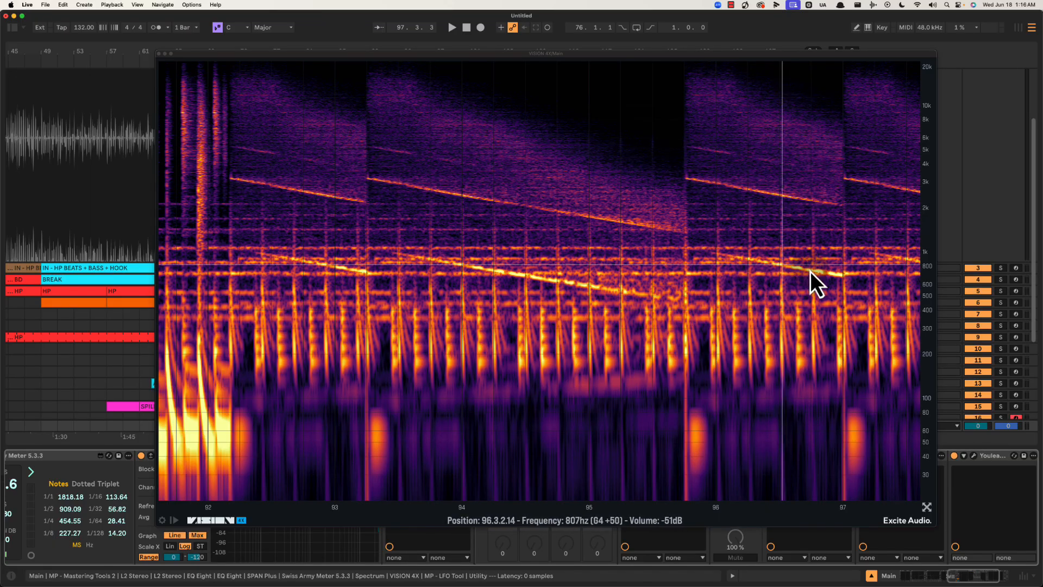
{"action": "key", "text": "space"}
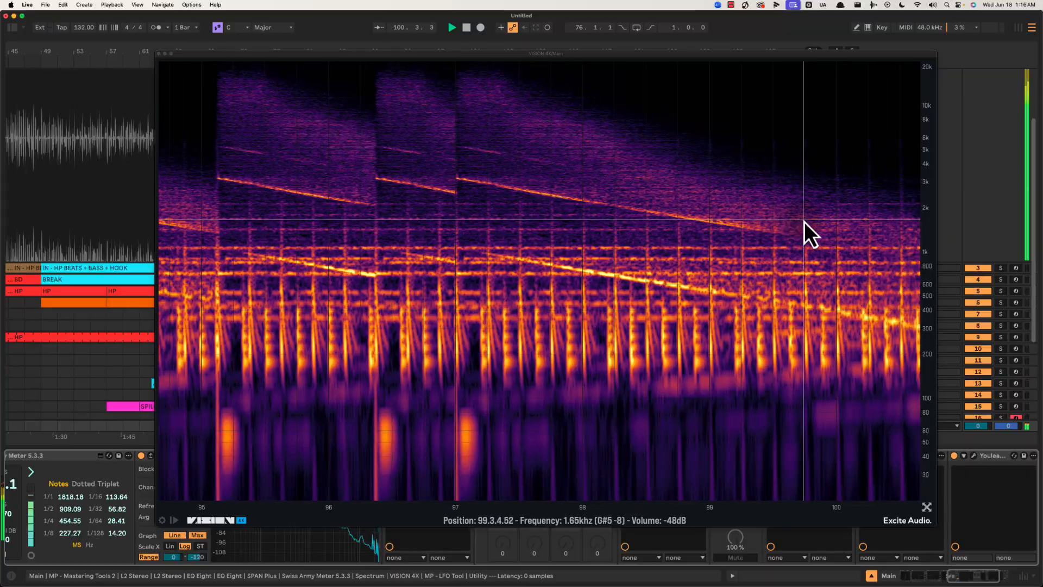
{"action": "key", "text": "space"}
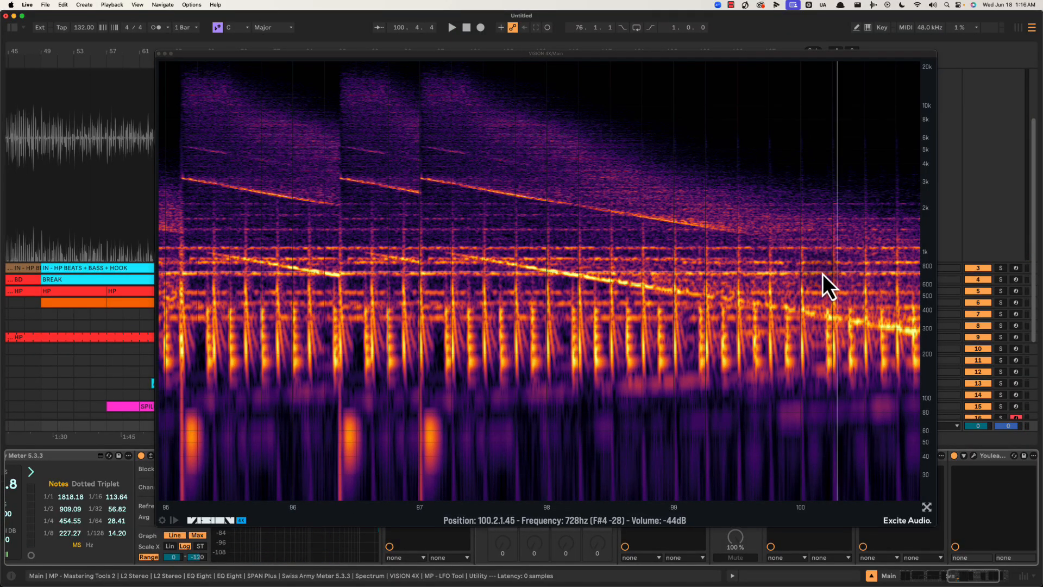
{"action": "key", "text": "space"}
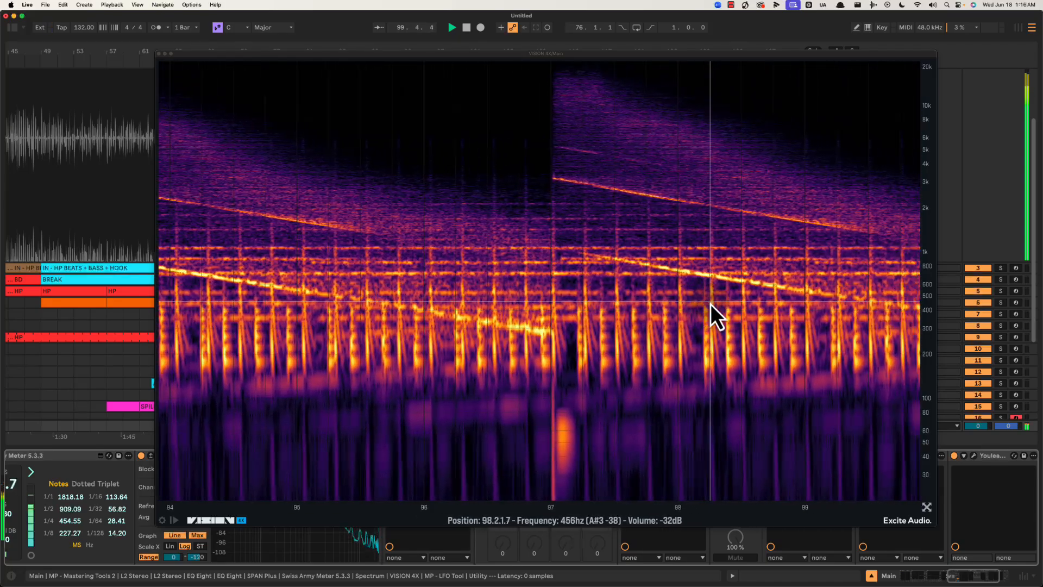
{"action": "key", "text": "space"}
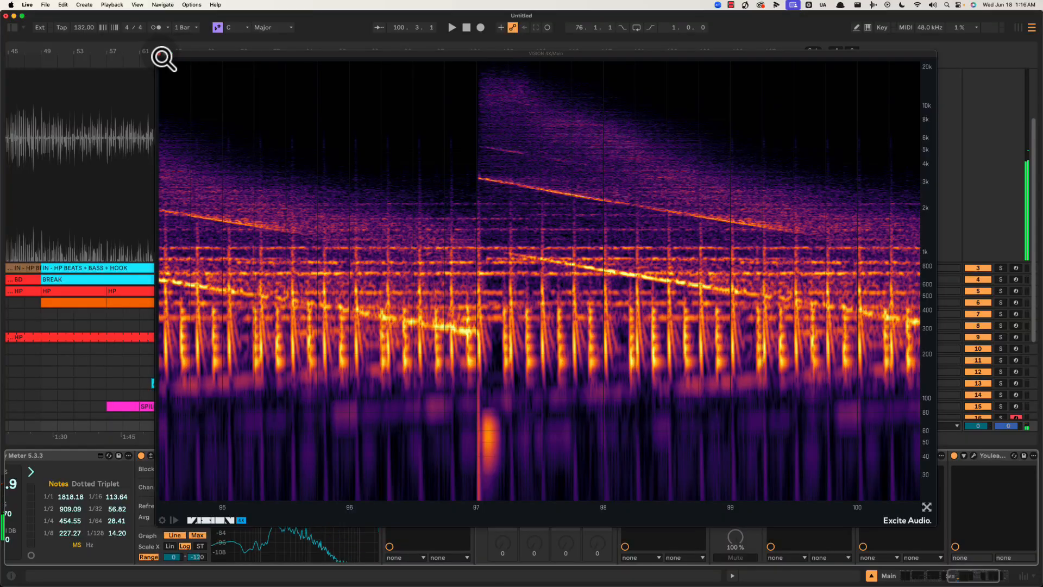
{"action": "left_click", "coordinate": [160, 53]}
Play from bar 89 with VISION 4X reopened on the Main track and examine the rising sweeps in the spectrogram.
{"action": "scroll", "coordinate": [249, 210], "scroll_direction": "left", "scroll_amount": 5}
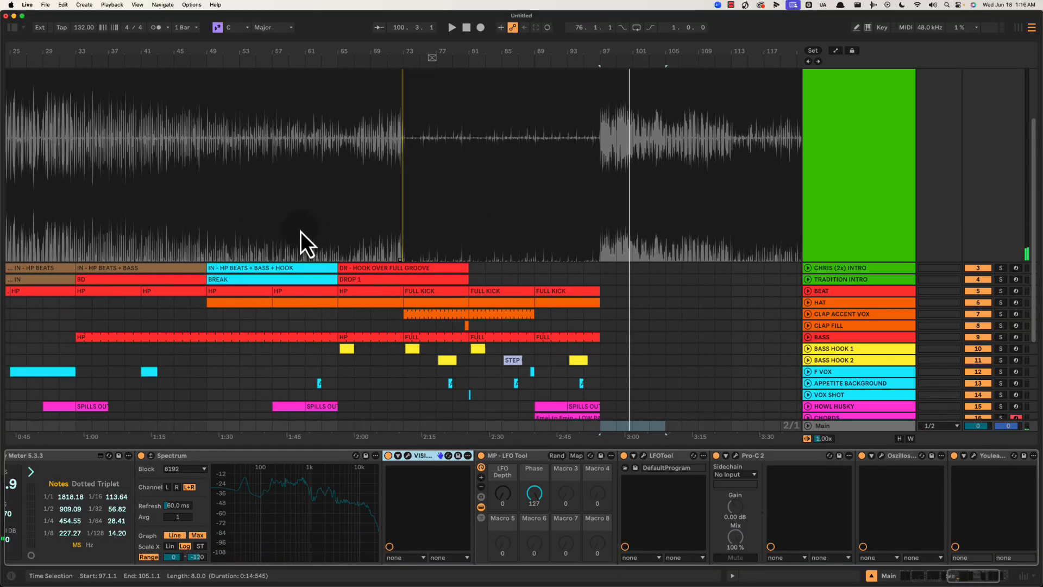
{"action": "left_click", "coordinate": [555, 234]}
{"action": "left_click", "coordinate": [853, 426]}
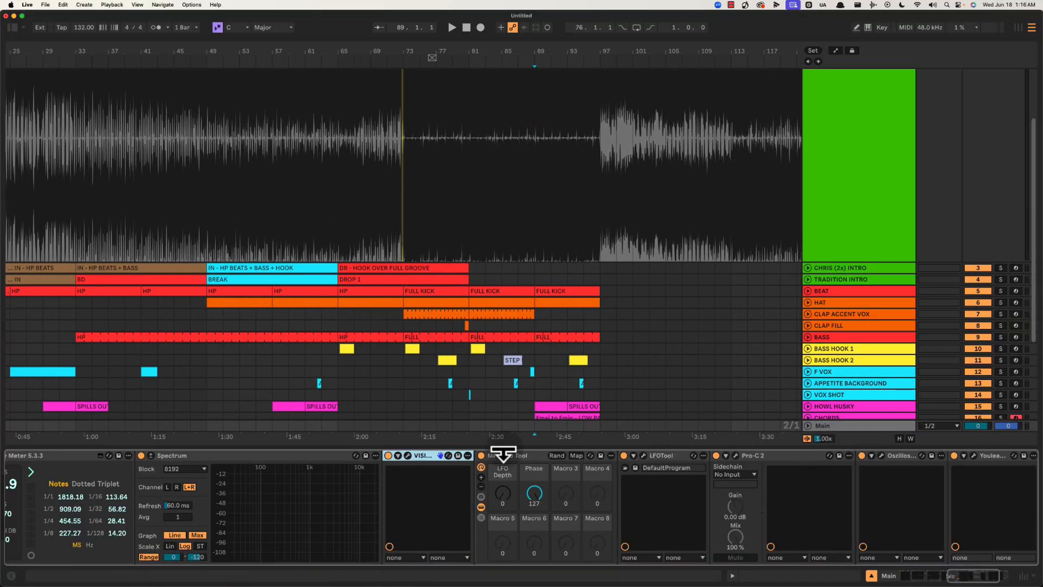
{"action": "left_click", "coordinate": [409, 457]}
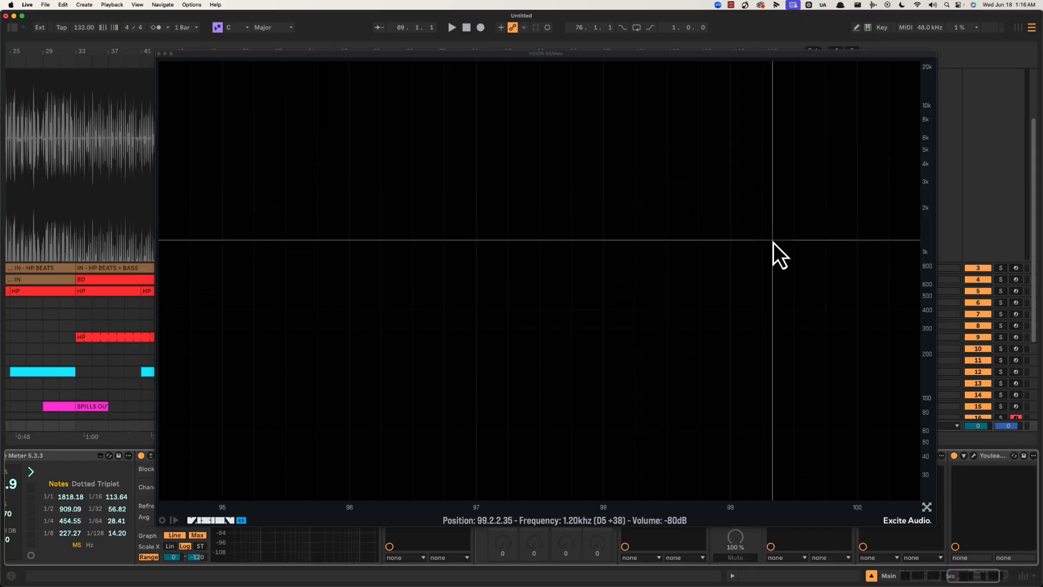
{"action": "key", "text": "space"}
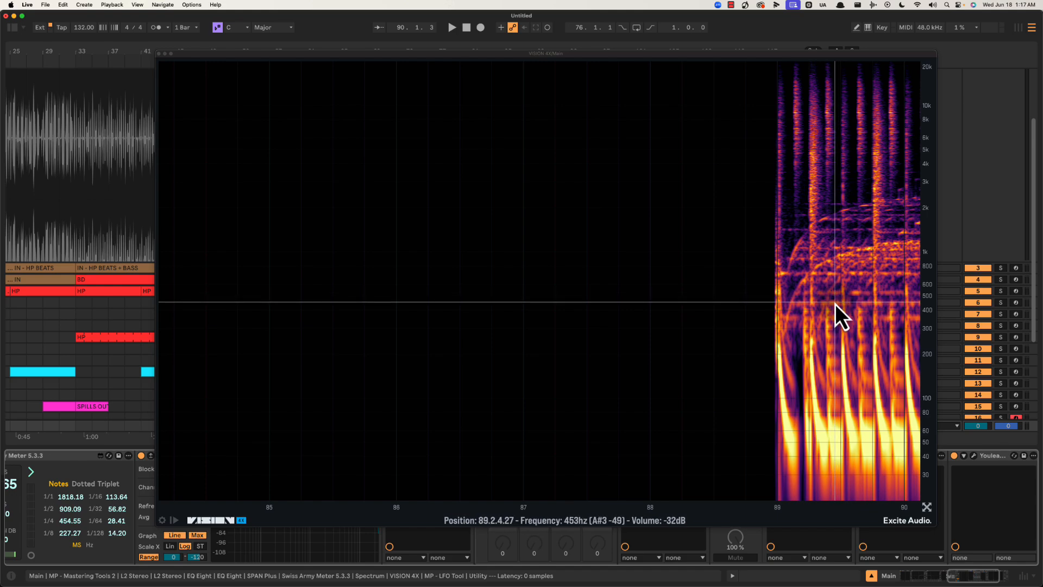
{"action": "key", "text": "space"}
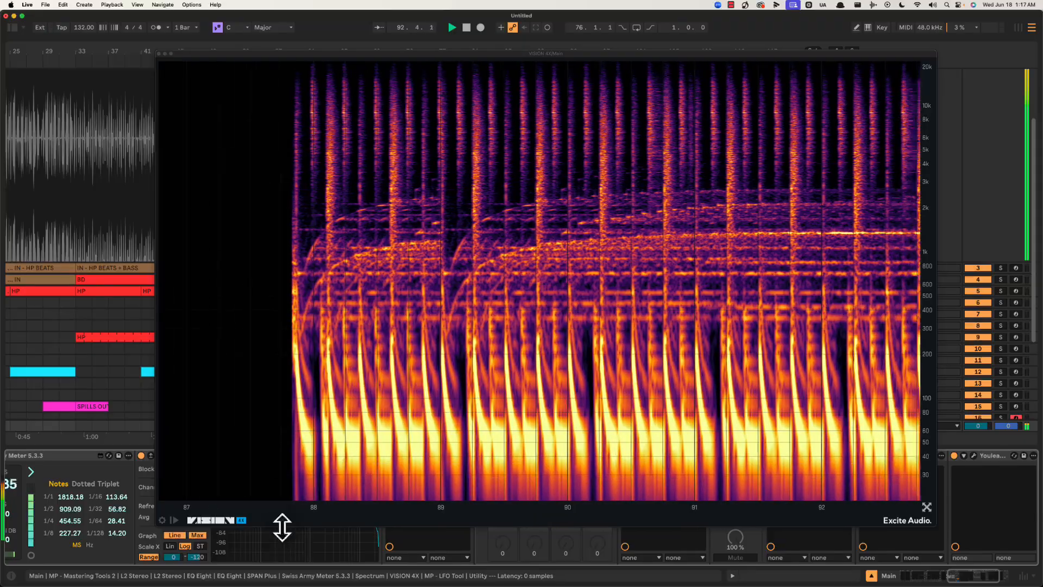
{"action": "left_click", "coordinate": [173, 520]}
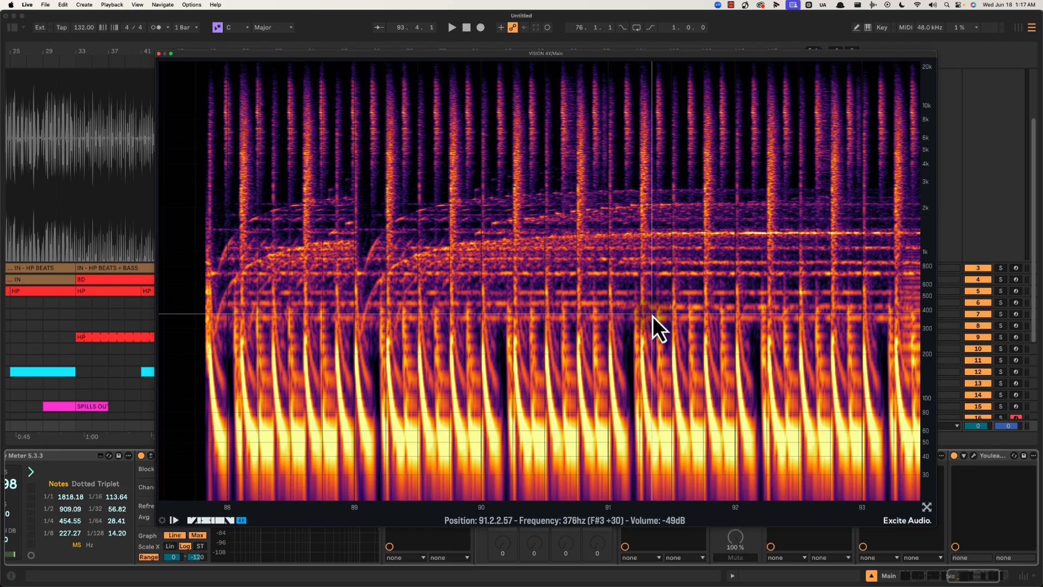
{"action": "left_click", "coordinate": [160, 53]}
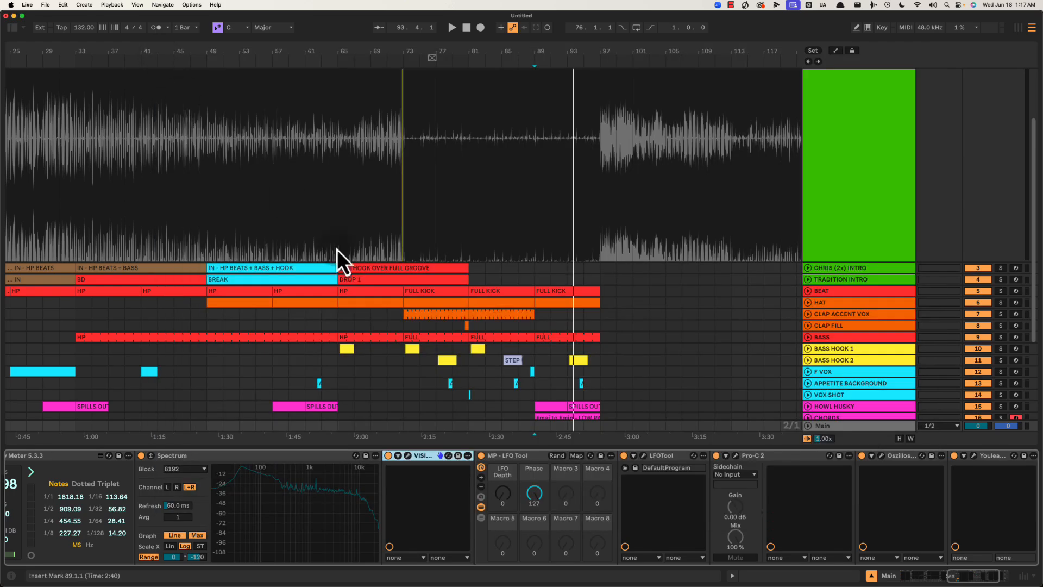
Place the insert marker at bar 89 on the TRADITION INTRO track and hide the device view.
{"action": "left_click", "coordinate": [537, 278]}
{"action": "key", "text": "super+alt+l"}
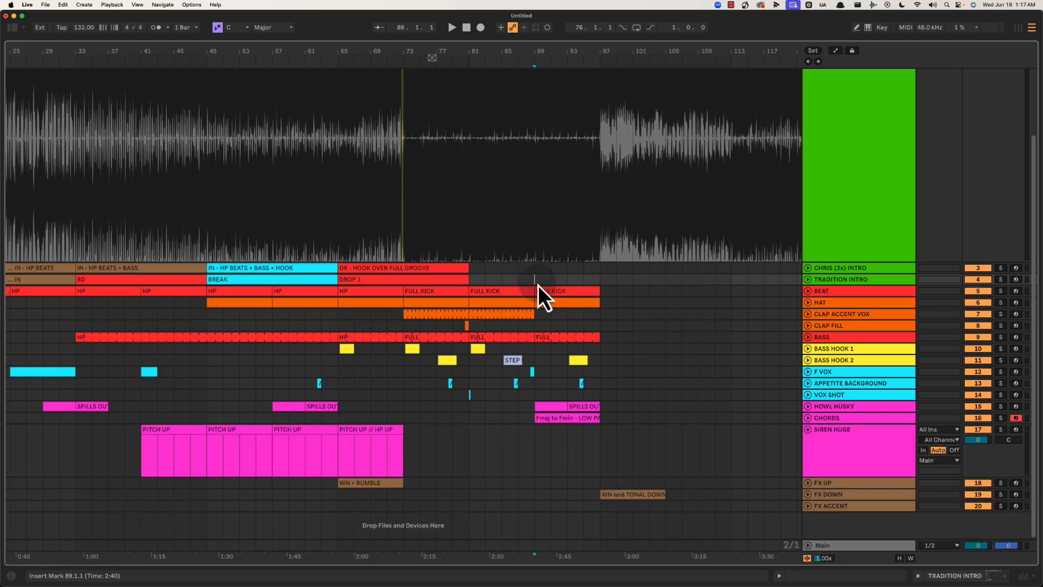
{"action": "scroll", "coordinate": [547, 375], "scroll_direction": "right", "scroll_amount": 5}
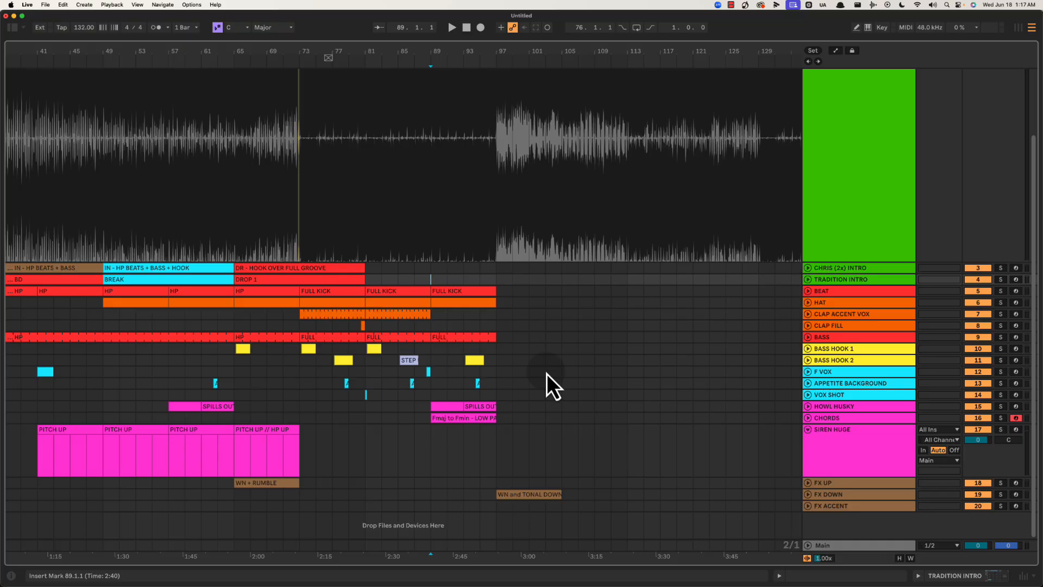
Unfold the BASS track, select its FULL clip from bar 89 to 97, and open the clip's notes.
{"action": "left_click_drag", "start_coordinate": [430, 281], "coordinate": [500, 330]}
{"action": "left_click", "coordinate": [815, 338]}
{"action": "key", "text": "u"}
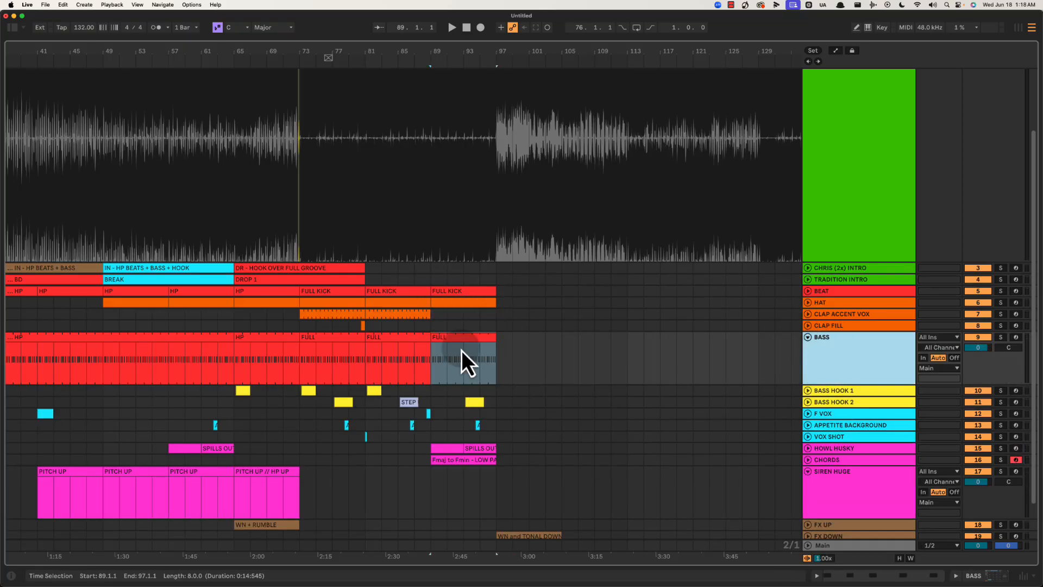
{"action": "left_click_drag", "start_coordinate": [428, 361], "coordinate": [496, 362]}
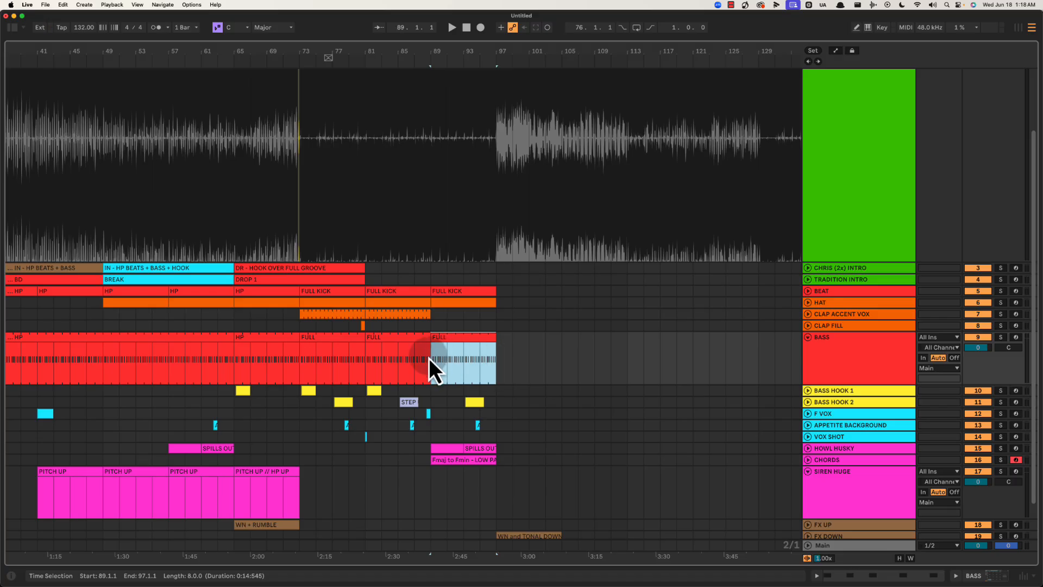
{"action": "left_click_drag", "start_coordinate": [428, 358], "coordinate": [495, 361]}
{"action": "scroll", "coordinate": [495, 364], "scroll_direction": "down", "scroll_amount": 2}
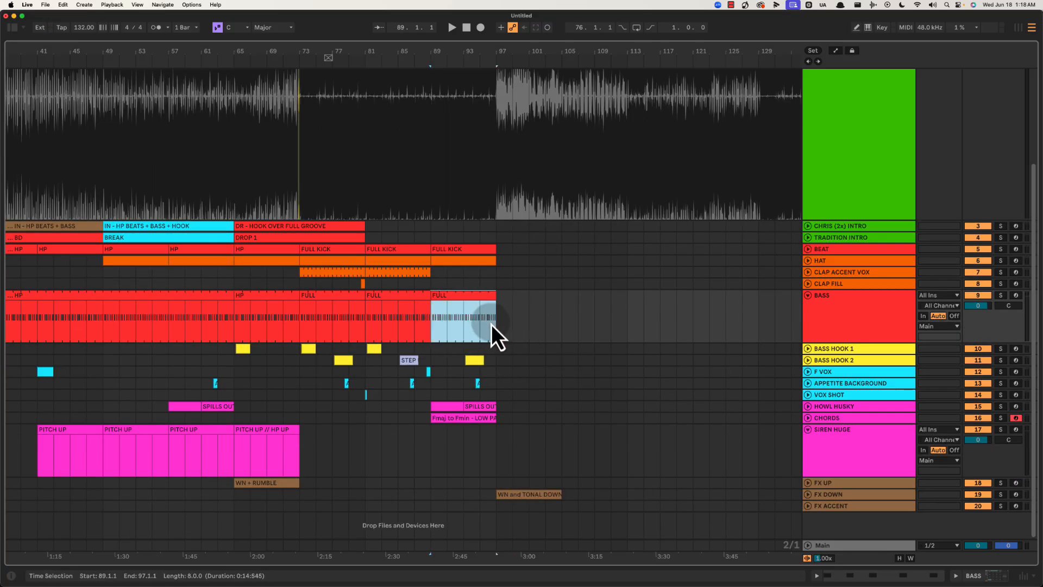
{"action": "double_click", "coordinate": [438, 298]}
{"action": "left_click_drag", "start_coordinate": [577, 394], "coordinate": [643, 506]}
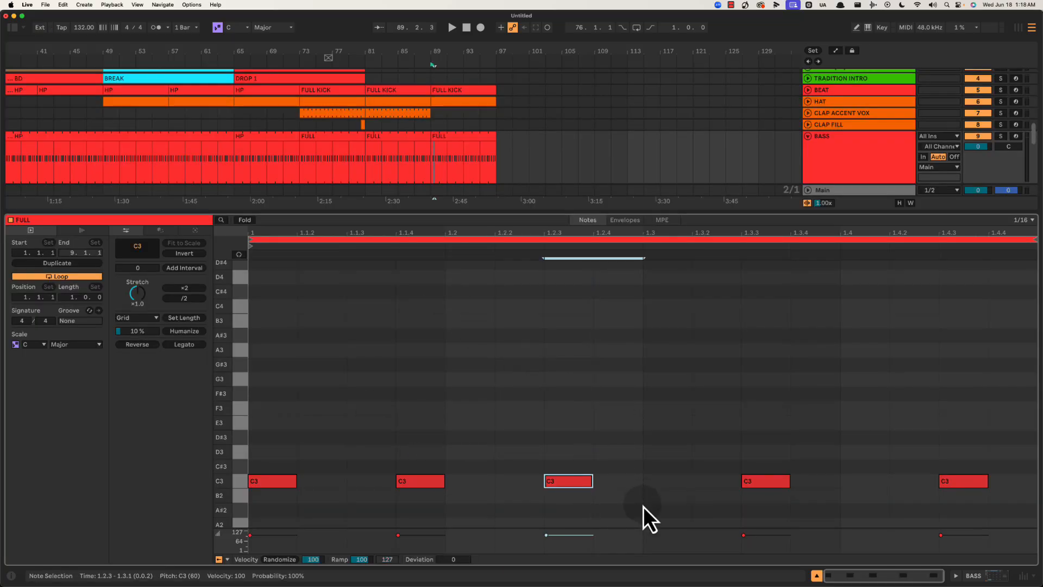
{"action": "key", "text": "Up"}
{"action": "key", "text": "Up"}
{"action": "key", "text": "Up"}
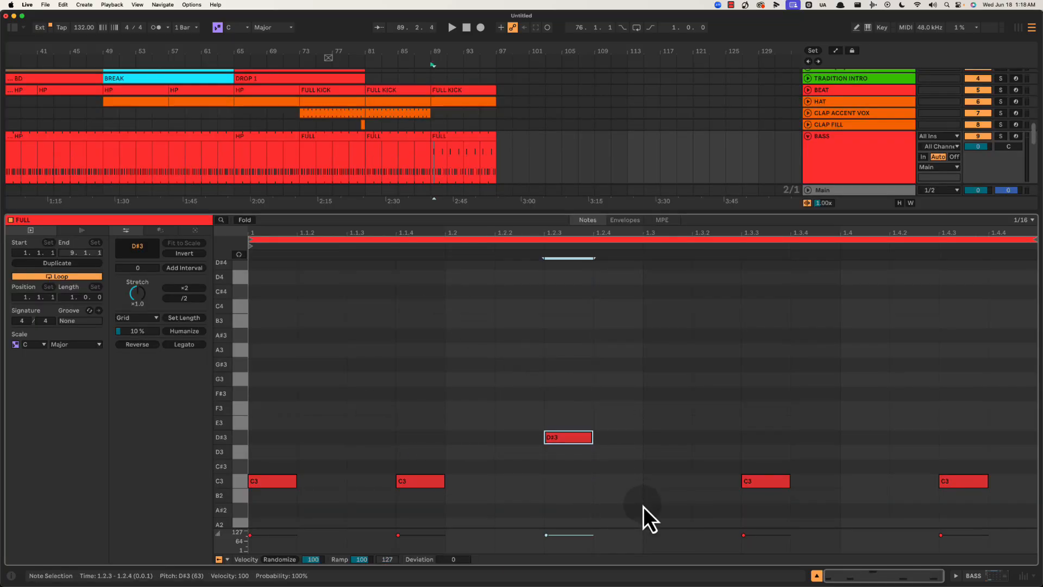
{"action": "key", "text": "Down"}
{"action": "key", "text": "Down"}
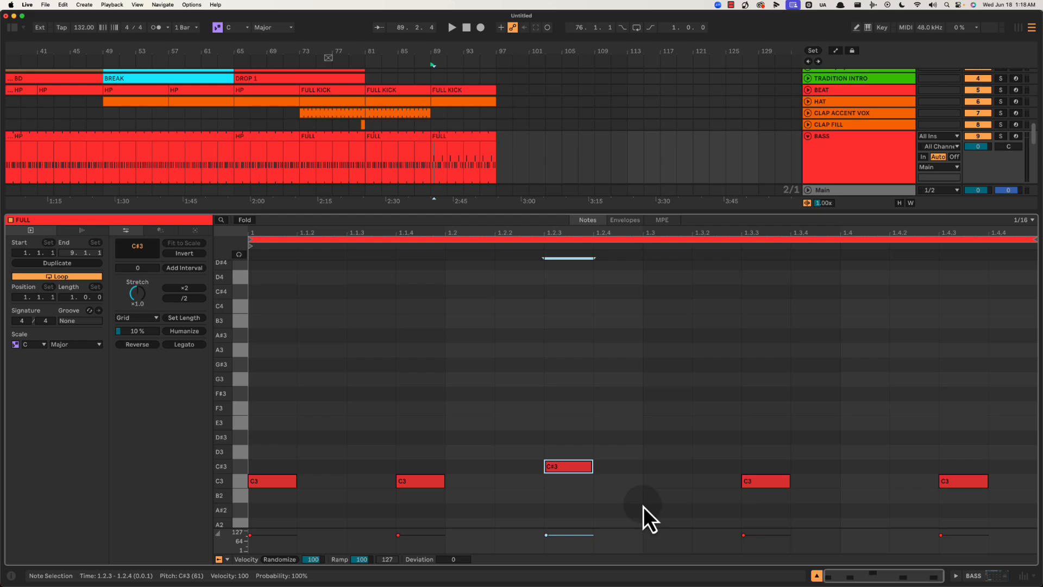
{"action": "key", "text": "Down"}
Transpose all notes in the bar 89 bass clip to F3 and extend that clip's start back to bar 73.
{"action": "key", "text": "super+a"}
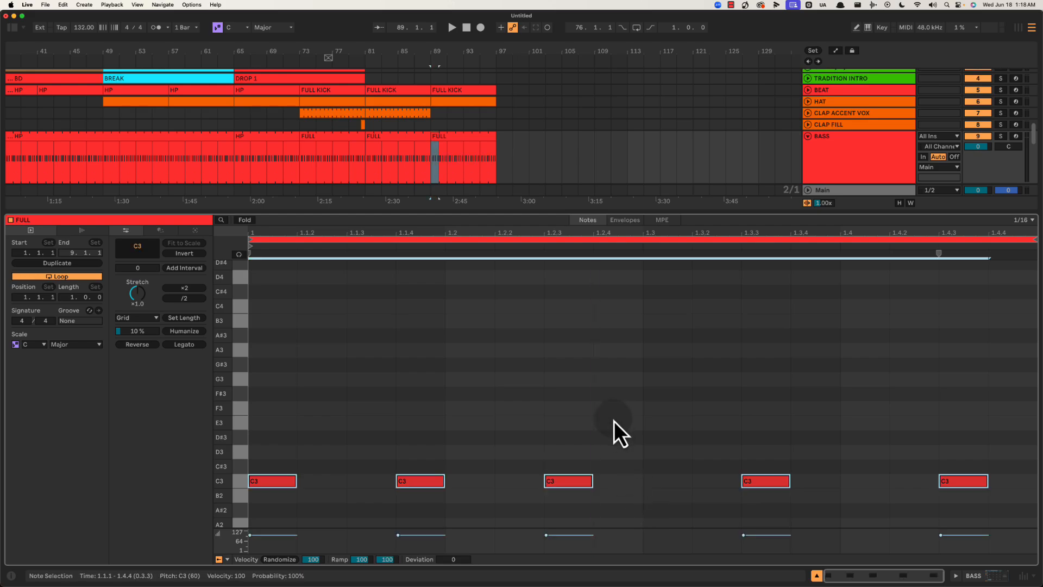
{"action": "key", "text": "Up"}
{"action": "key", "text": "Up"}
{"action": "key", "text": "Up"}
{"action": "key", "text": "Up"}
{"action": "key", "text": "Up"}
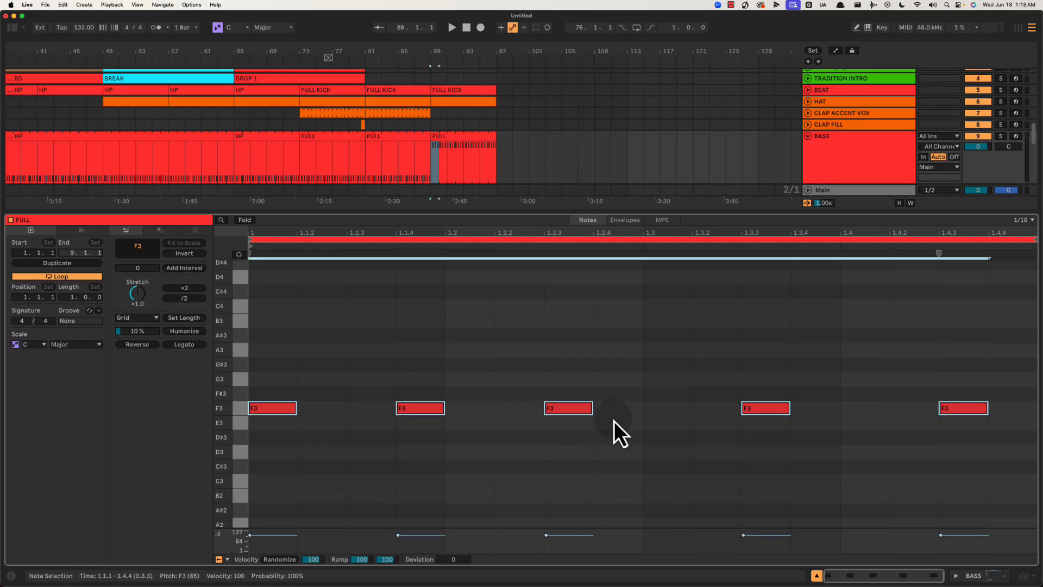
{"action": "key", "text": "shift+Tab"}
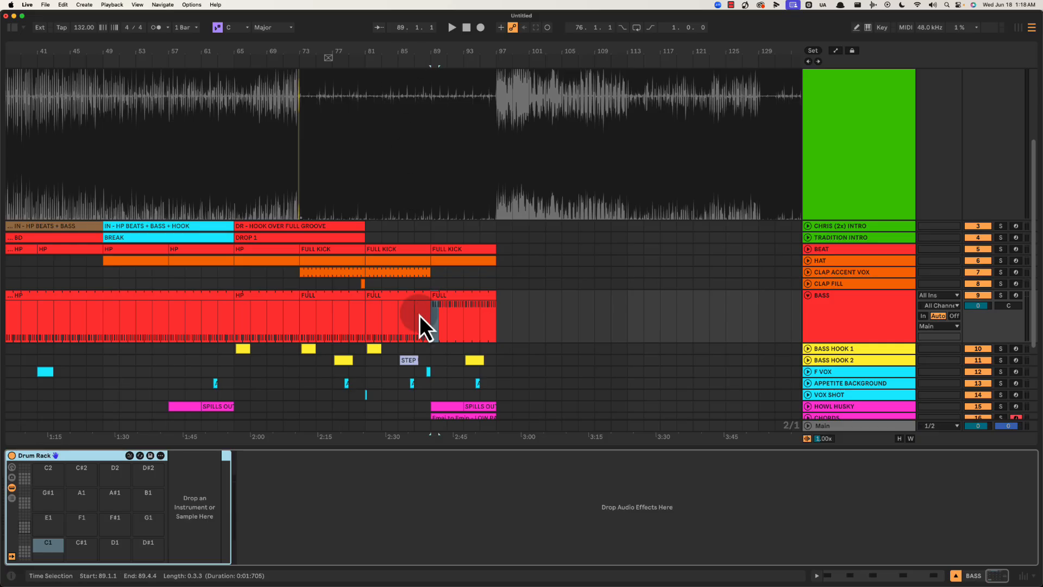
{"action": "left_click", "coordinate": [458, 300]}
{"action": "left_click_drag", "start_coordinate": [430, 295], "coordinate": [289, 298]}
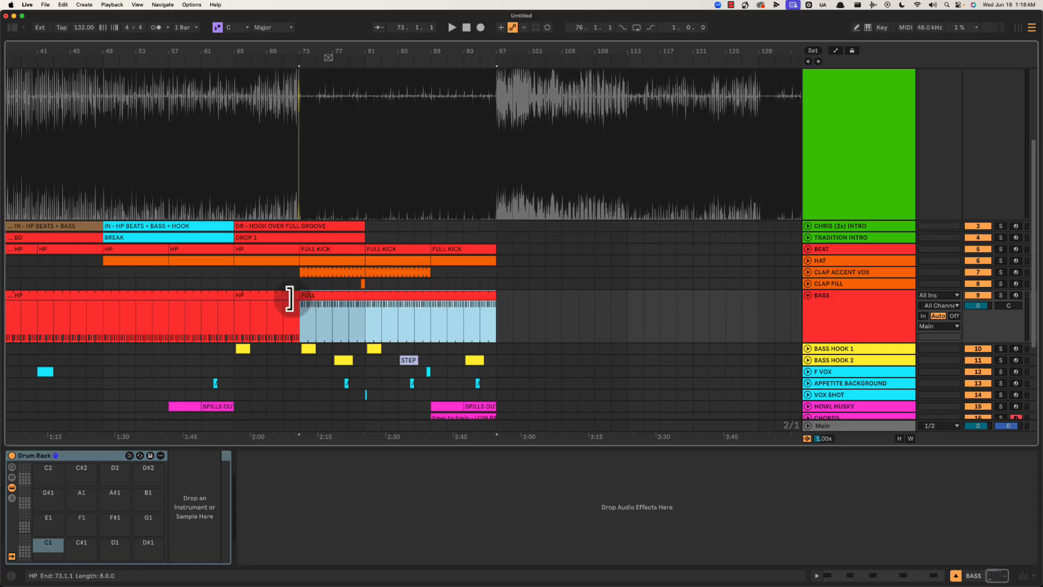
Open the BASS track's HP clip at bar 65 and transpose all its notes to F3.
{"action": "double_click", "coordinate": [290, 298]}
{"action": "left_click", "coordinate": [241, 480]}
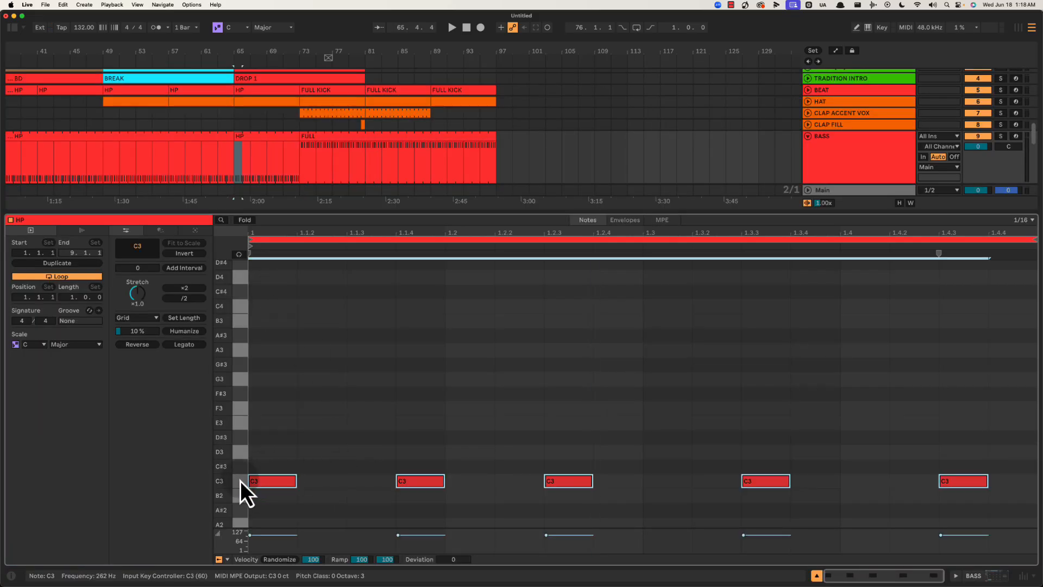
{"action": "key", "text": "Up"}
{"action": "key", "text": "Up"}
{"action": "key", "text": "Up"}
{"action": "key", "text": "Up"}
{"action": "key", "text": "Up"}
{"action": "key", "text": "shift+Tab"}
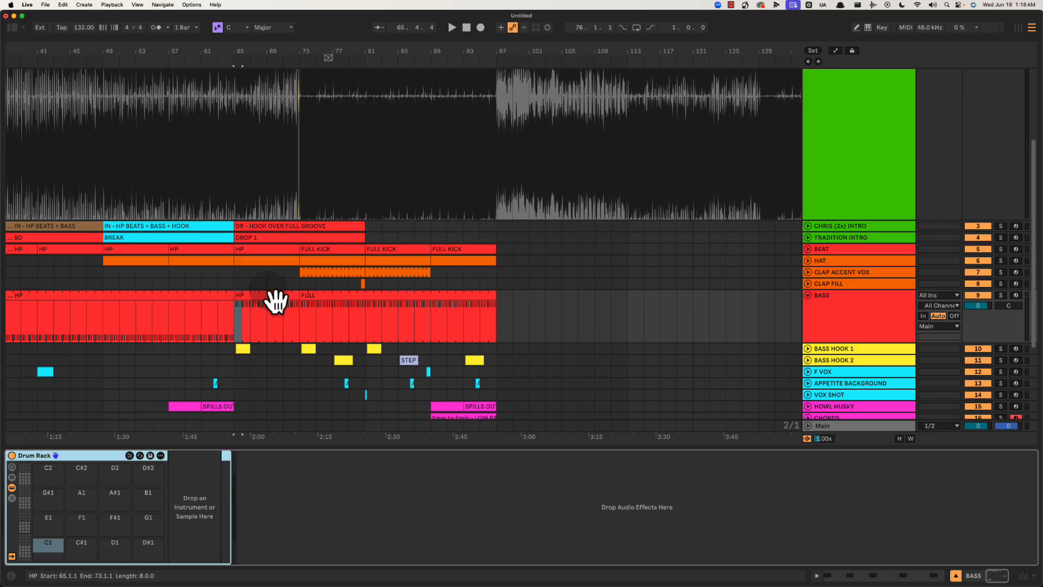
Extend the start of the transposed HP bass clip back to bar 33, over the older HP clips.
{"action": "scroll", "coordinate": [276, 300], "scroll_direction": "left", "scroll_amount": 10}
{"action": "left_click", "coordinate": [463, 304]}
{"action": "left_click_drag", "start_coordinate": [451, 298], "coordinate": [188, 293]}
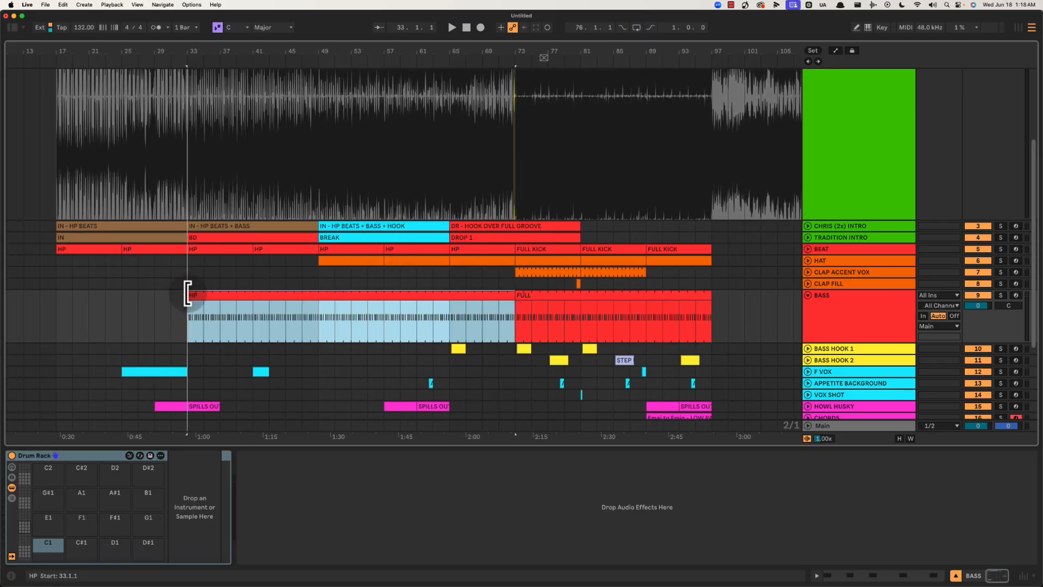
Open the FULL bass clip at bar 73, check the pitch of its notes, and return to the arrangement.
{"action": "double_click", "coordinate": [615, 296]}
{"action": "left_click", "coordinate": [541, 356]}
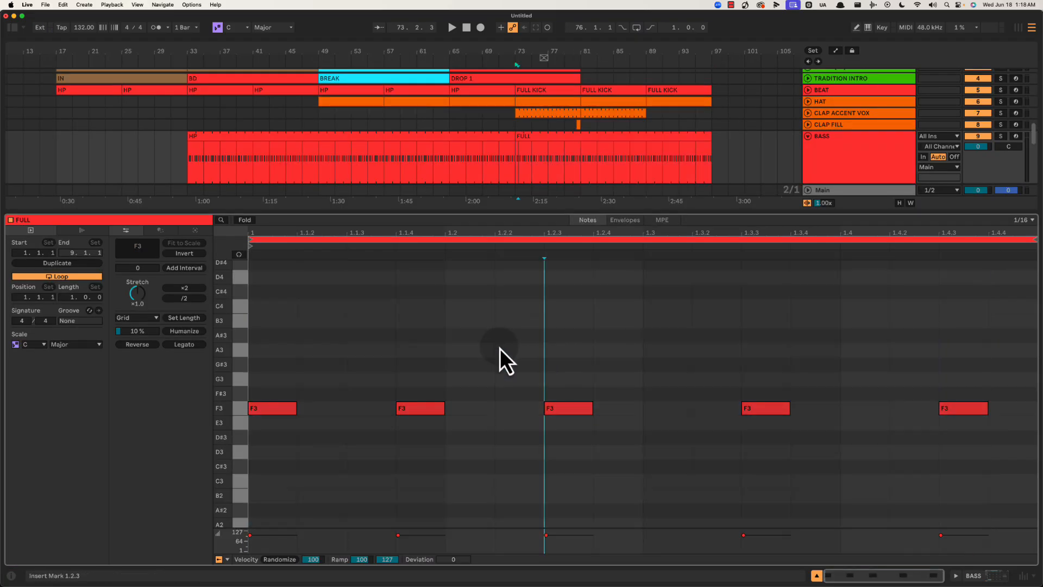
{"action": "left_click_drag", "start_coordinate": [388, 353], "coordinate": [950, 409]}
{"action": "left_click", "coordinate": [701, 338]}
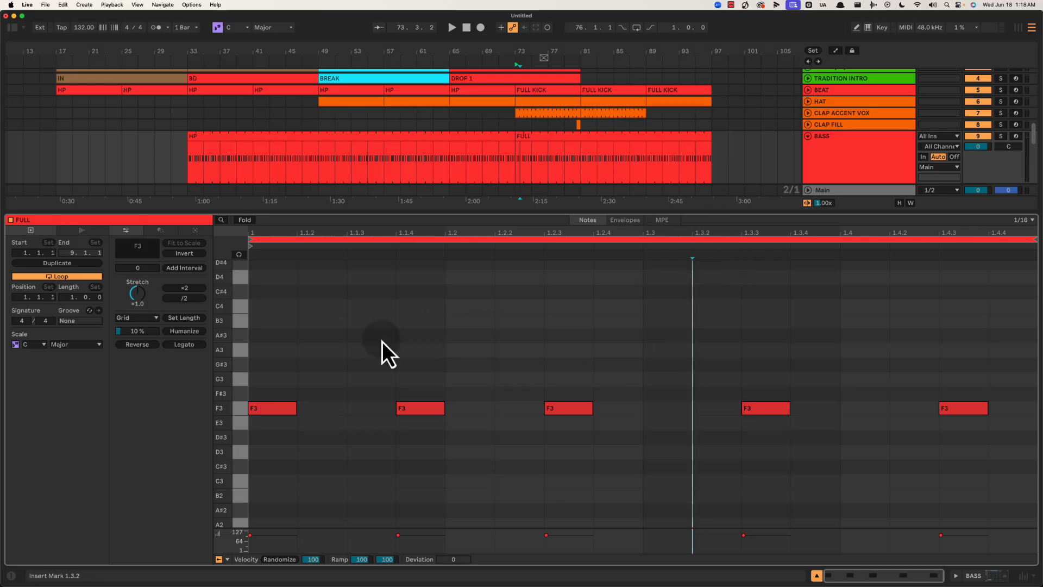
{"action": "left_click_drag", "start_coordinate": [314, 347], "coordinate": [999, 424]}
{"action": "left_click", "coordinate": [917, 347]}
{"action": "key", "text": "shift+Tab"}
Hide the device view and examine the CHORDS clip at bar 89 alongside the surrounding tracks.
{"action": "scroll", "coordinate": [673, 325], "scroll_direction": "down", "scroll_amount": 3}
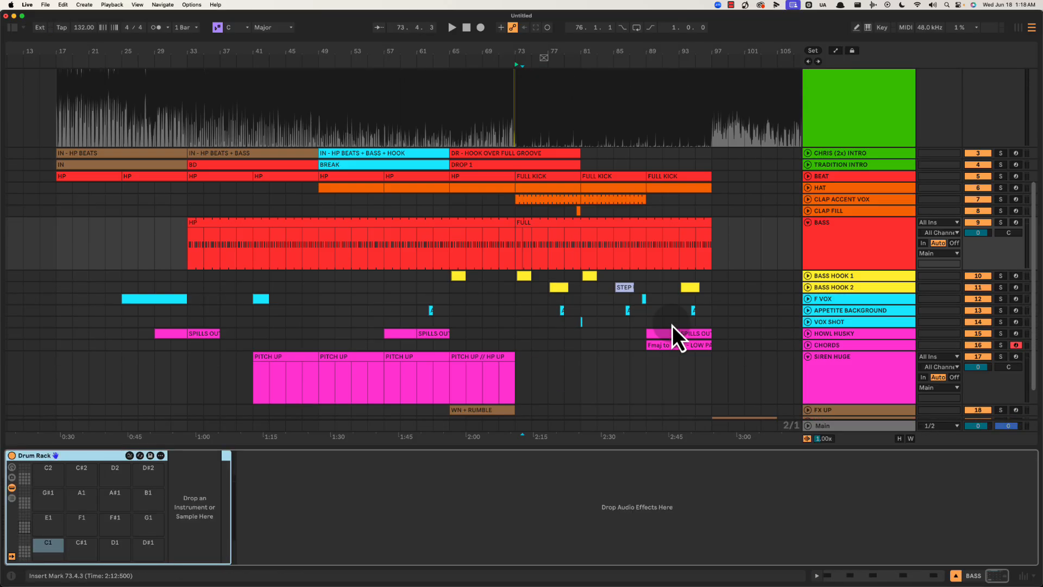
{"action": "scroll", "coordinate": [672, 324], "scroll_direction": "down", "scroll_amount": 2}
{"action": "scroll", "coordinate": [672, 324], "scroll_direction": "right", "scroll_amount": 5}
{"action": "left_click_drag", "start_coordinate": [439, 281], "coordinate": [608, 327]}
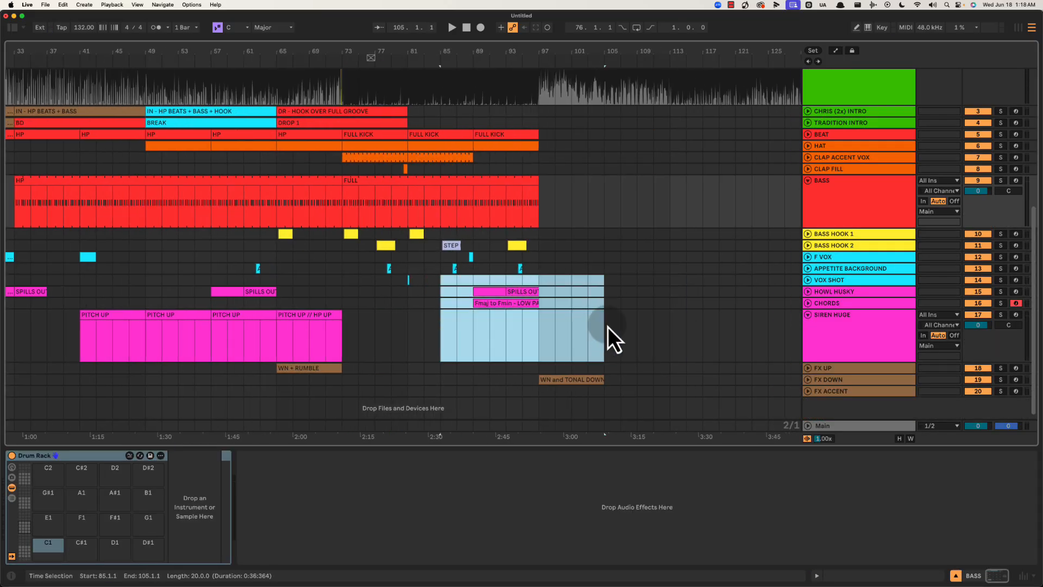
{"action": "left_click", "coordinate": [519, 315]}
{"action": "left_click", "coordinate": [511, 303]}
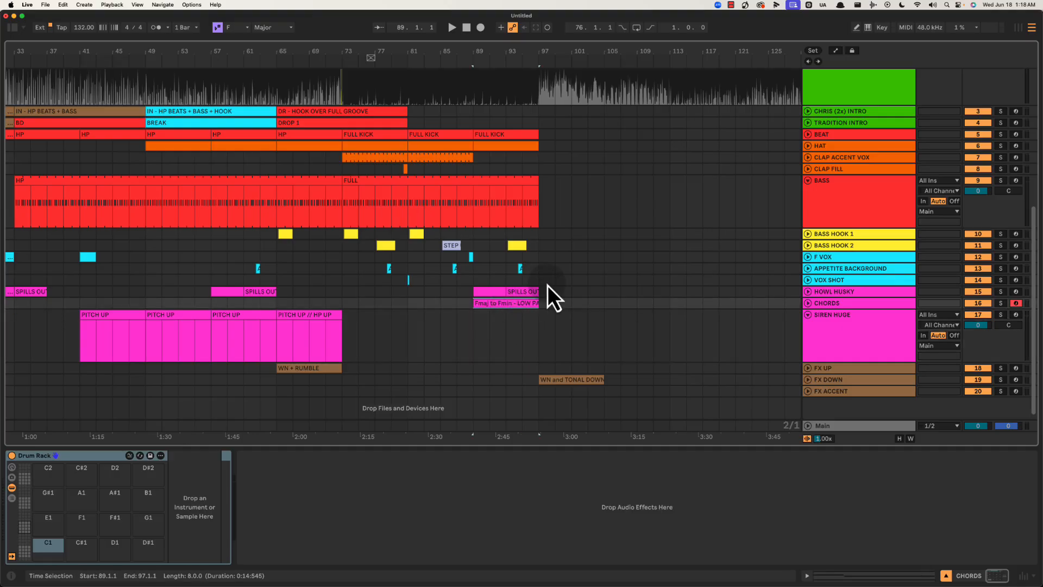
{"action": "left_click", "coordinate": [465, 302]}
{"action": "scroll", "coordinate": [466, 303], "scroll_direction": "up", "scroll_amount": 3}
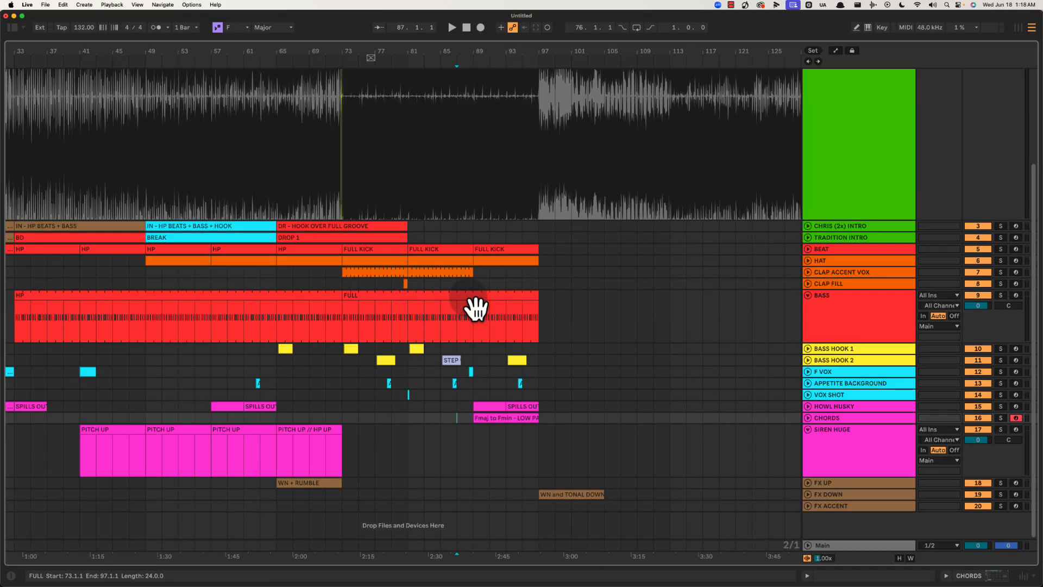
{"action": "left_click_drag", "start_coordinate": [558, 51], "coordinate": [362, 360]}
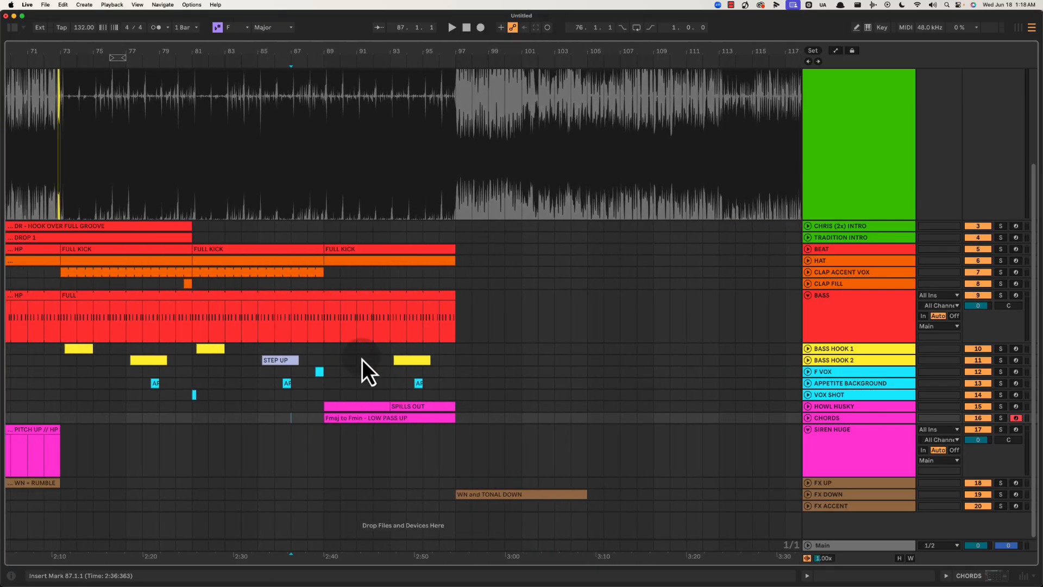
{"action": "left_click_drag", "start_coordinate": [330, 420], "coordinate": [393, 422]}
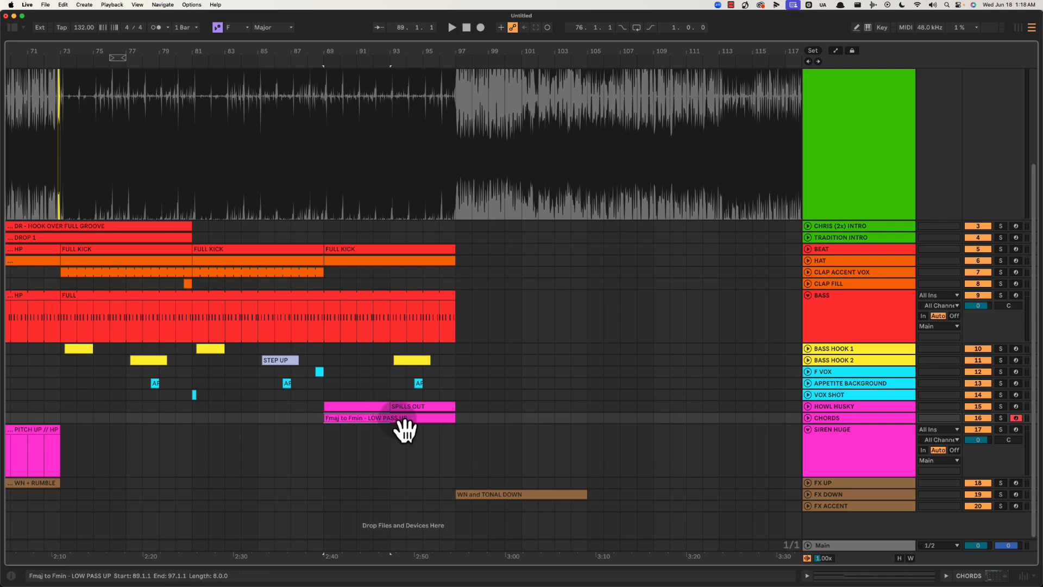
Play from bar 96 to hear the transition into the section at bar 97.
{"action": "left_click", "coordinate": [452, 380]}
{"action": "scroll", "coordinate": [449, 379], "scroll_direction": "right", "scroll_amount": 5}
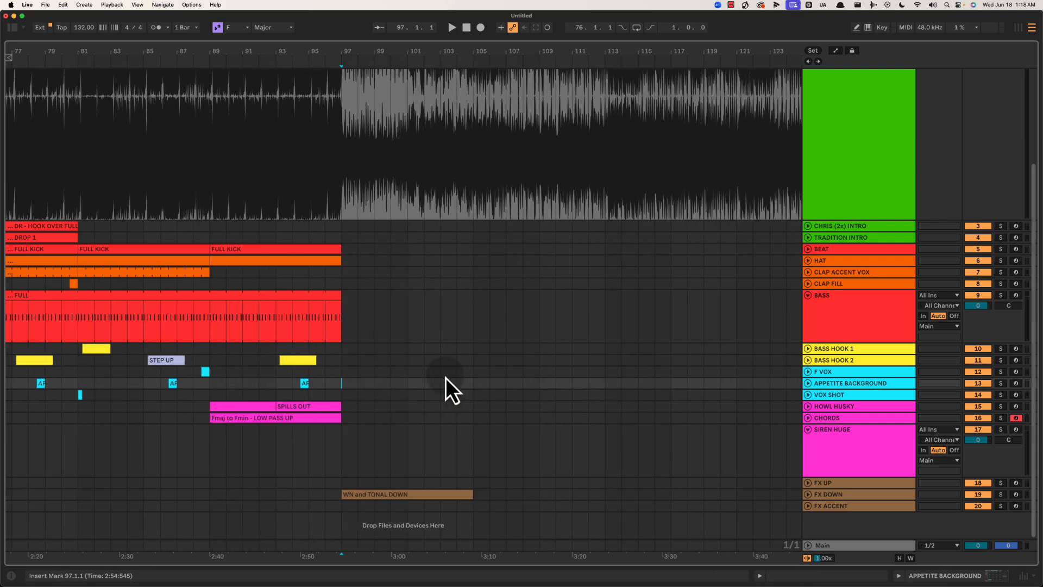
{"action": "left_click", "coordinate": [329, 349]}
{"action": "key", "text": "space"}
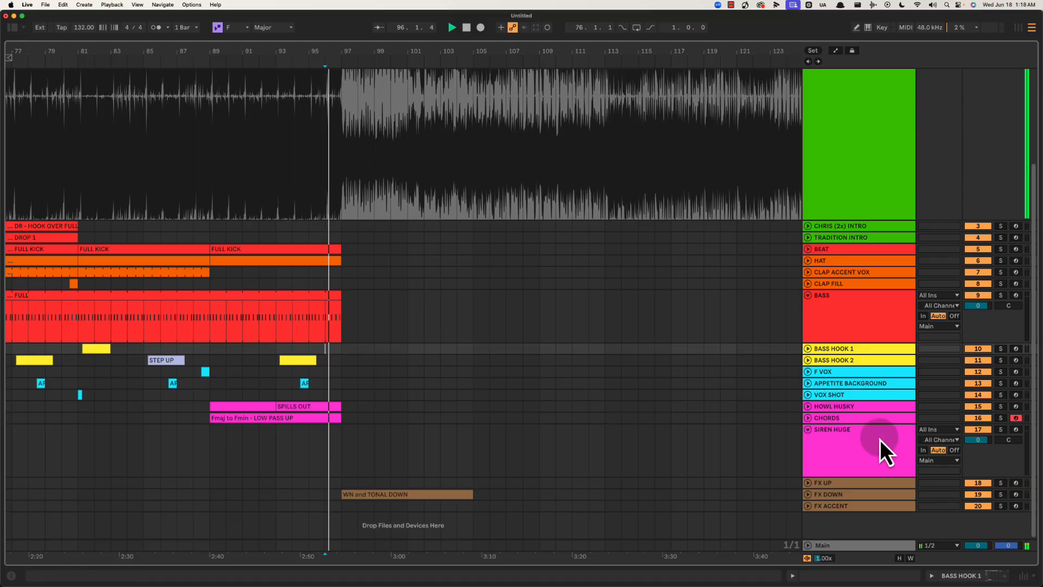
Unfold the BEAT track, duplicate its bar 89 FULL KICK clip to bar 97, and rename the copy HP KICK.
{"action": "left_click_drag", "start_coordinate": [348, 48], "coordinate": [346, 44]}
{"action": "left_click", "coordinate": [808, 249]}
{"action": "left_click", "coordinate": [389, 256]}
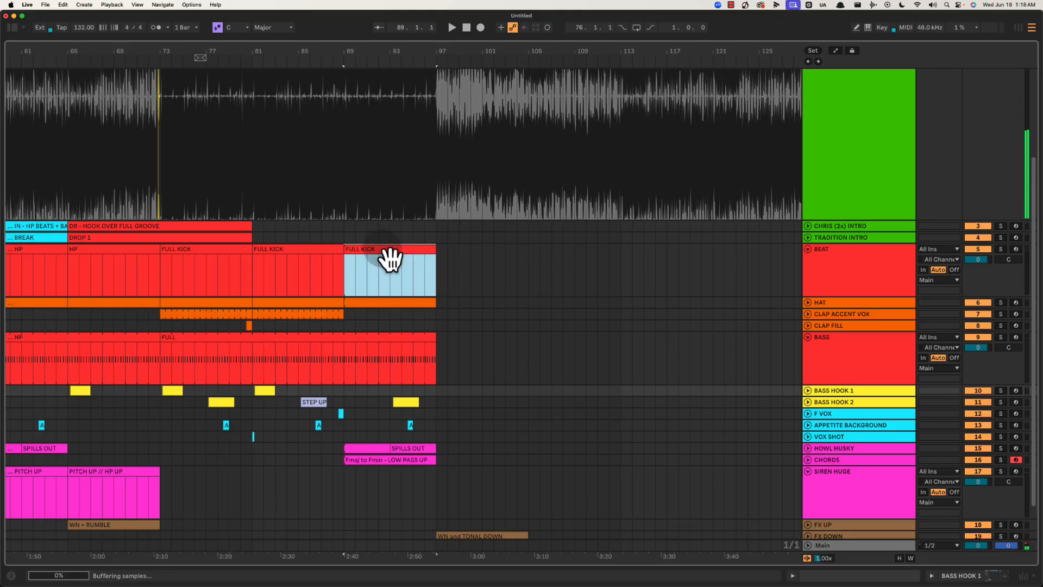
{"action": "key", "text": "super+d"}
{"action": "type", "text": "H"}
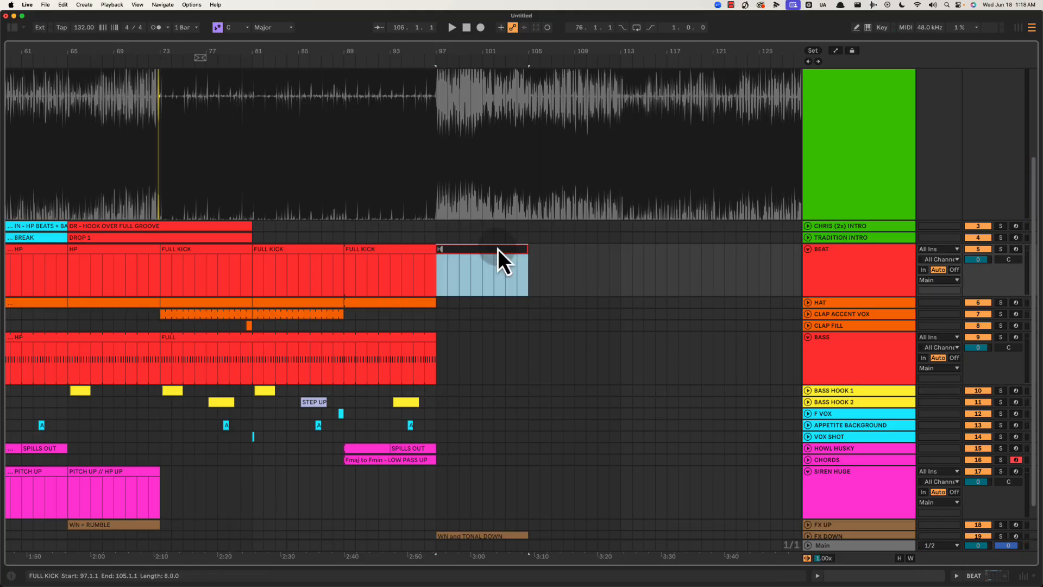
{"action": "type", "text": "P KICK"}
{"action": "key", "text": "Return"}
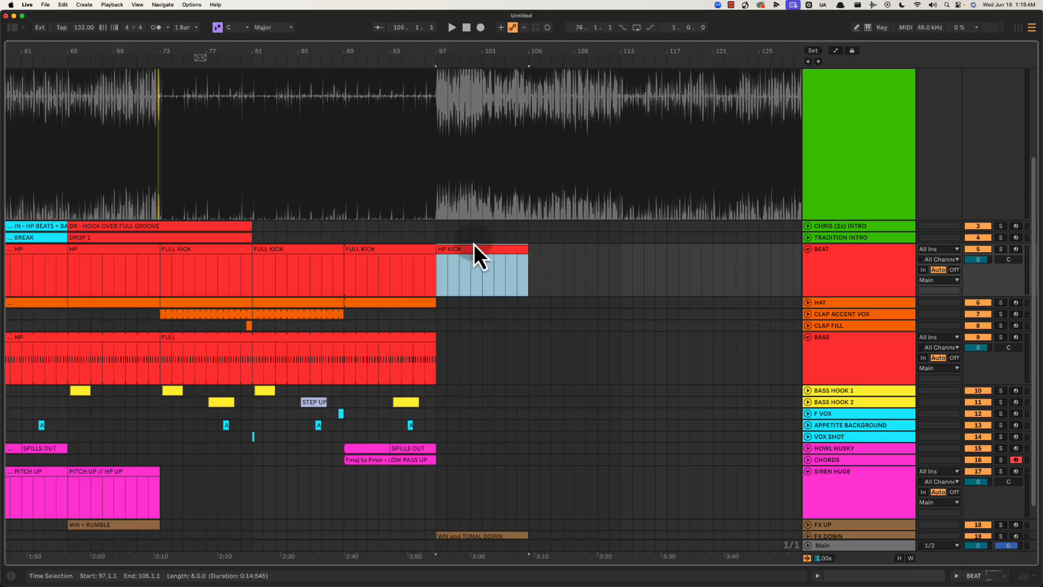
Duplicate bars 89 to 97 of the BASS clip to bar 97 and rename the copy HP.
{"action": "left_click", "coordinate": [854, 348]}
{"action": "left_click_drag", "start_coordinate": [340, 353], "coordinate": [439, 357]}
{"action": "key", "text": "super+d"}
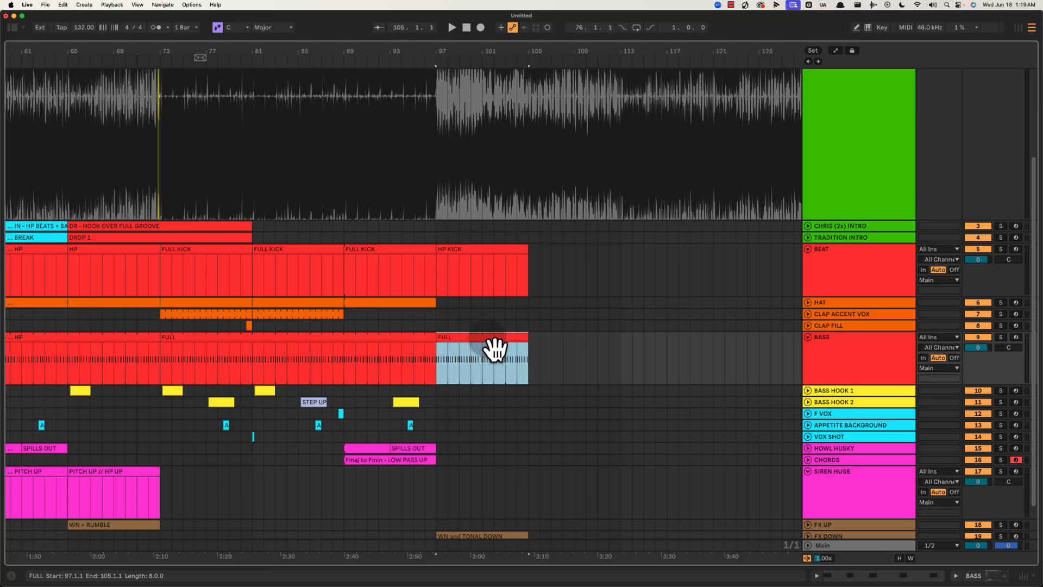
{"action": "key", "text": "super+r"}
{"action": "type", "text": "HP"}
{"action": "key", "text": "Return"}
Play briefly from bar 97 and duplicate the Fmaj to Fmin - LOW PASS UP clip on CHORDS to bar 97.
{"action": "key", "text": "space"}
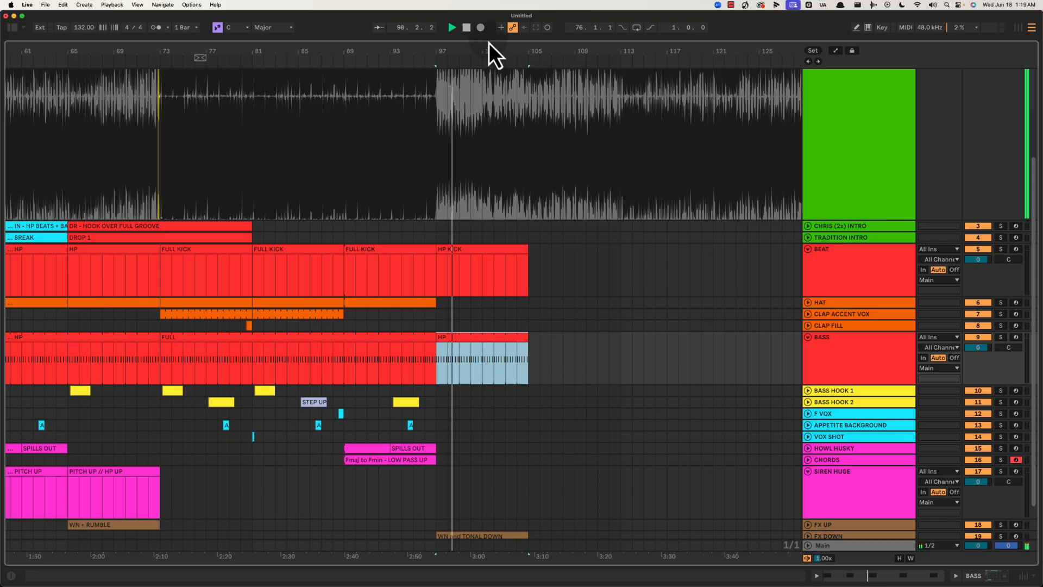
{"action": "left_click_drag", "start_coordinate": [492, 50], "coordinate": [491, 52]}
{"action": "scroll", "coordinate": [456, 154], "scroll_direction": "down", "scroll_amount": 2}
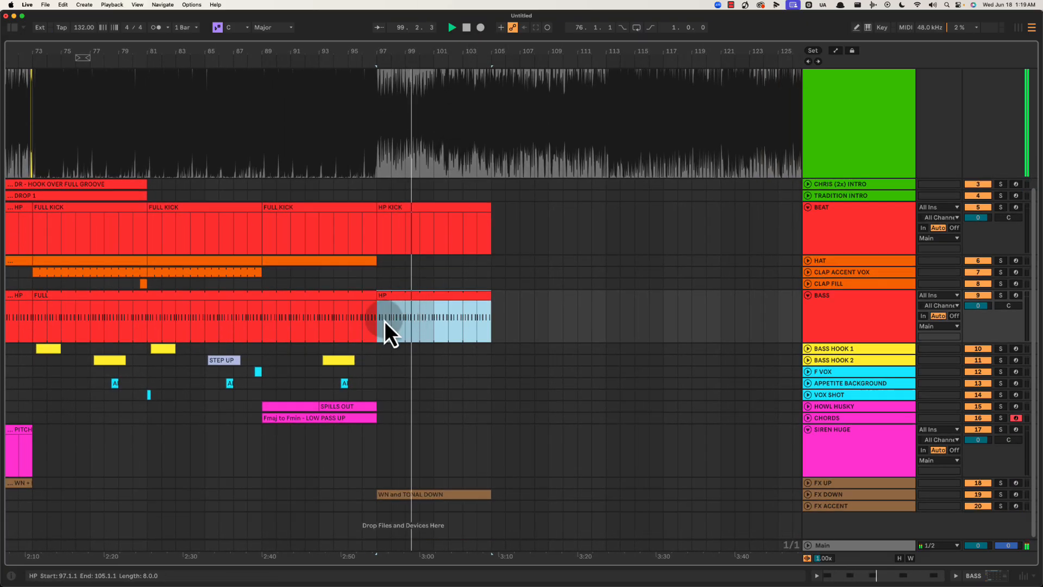
{"action": "key", "text": "space"}
{"action": "key", "text": "super+d"}
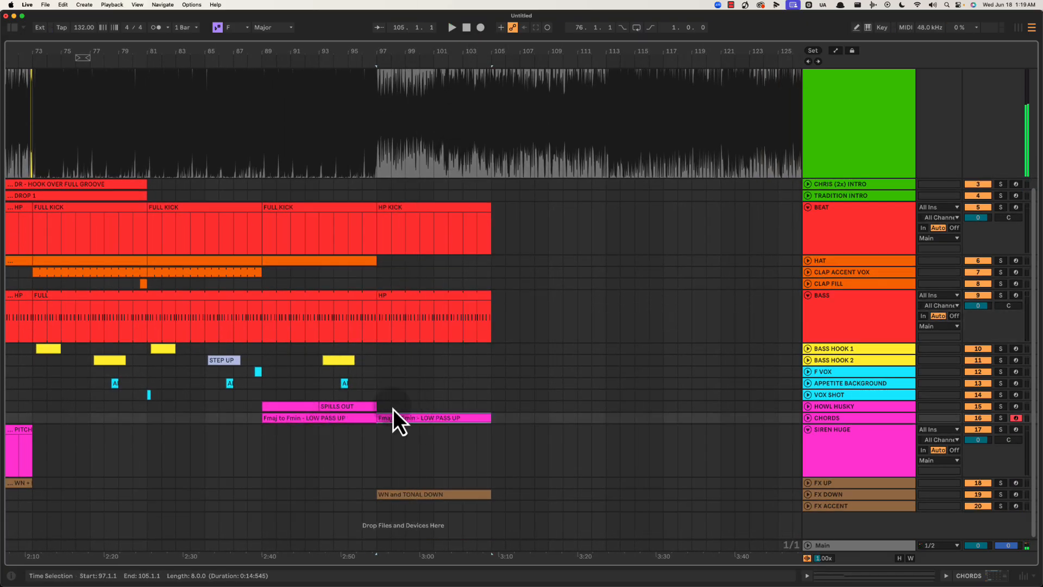
{"action": "left_click_drag", "start_coordinate": [393, 409], "coordinate": [417, 434]}
{"action": "left_click", "coordinate": [380, 418]}
Play from bar 97 and insert an empty MIDI clip on the F VOX track from bar 101 to 105.
{"action": "key", "text": "space"}
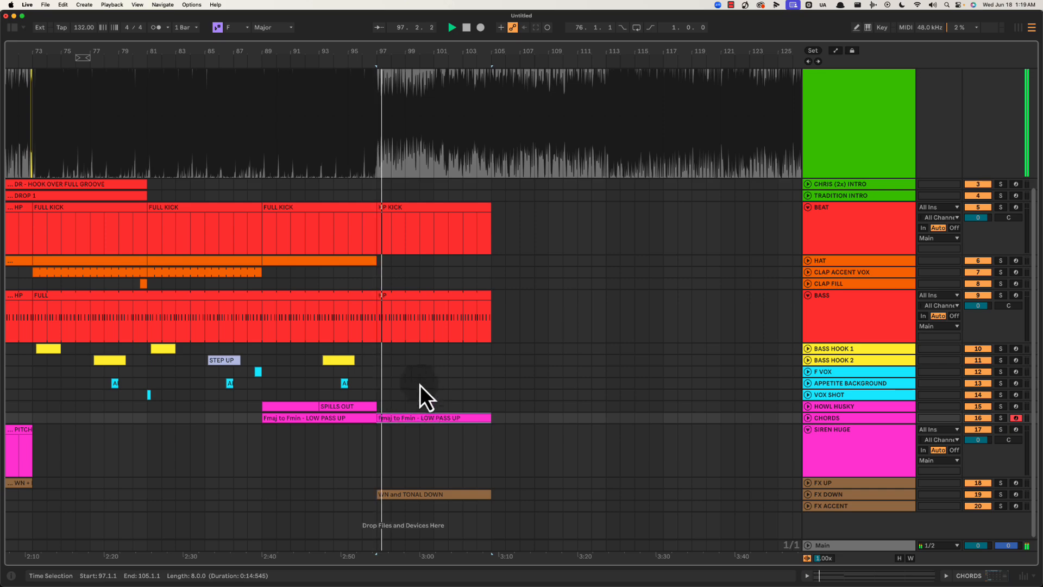
{"action": "scroll", "coordinate": [416, 382], "scroll_direction": "right", "scroll_amount": 3}
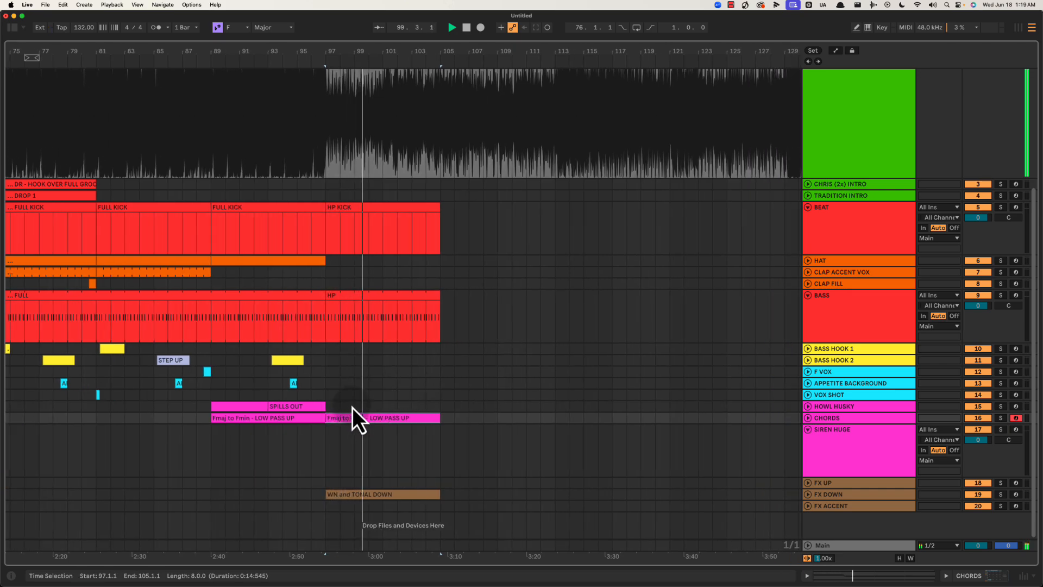
{"action": "scroll", "coordinate": [354, 404], "scroll_direction": "right", "scroll_amount": 2}
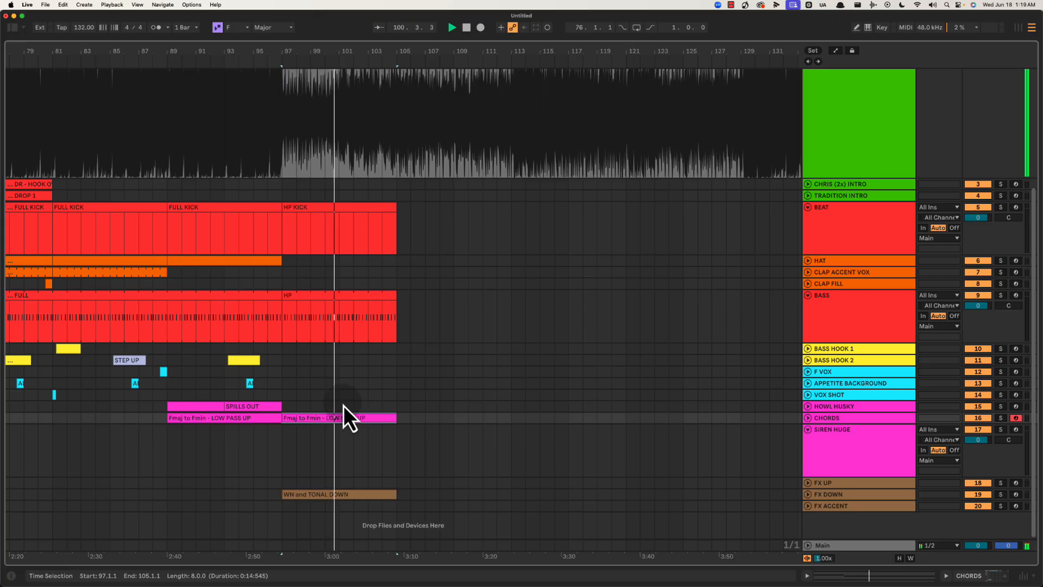
{"action": "left_click", "coordinate": [342, 406]}
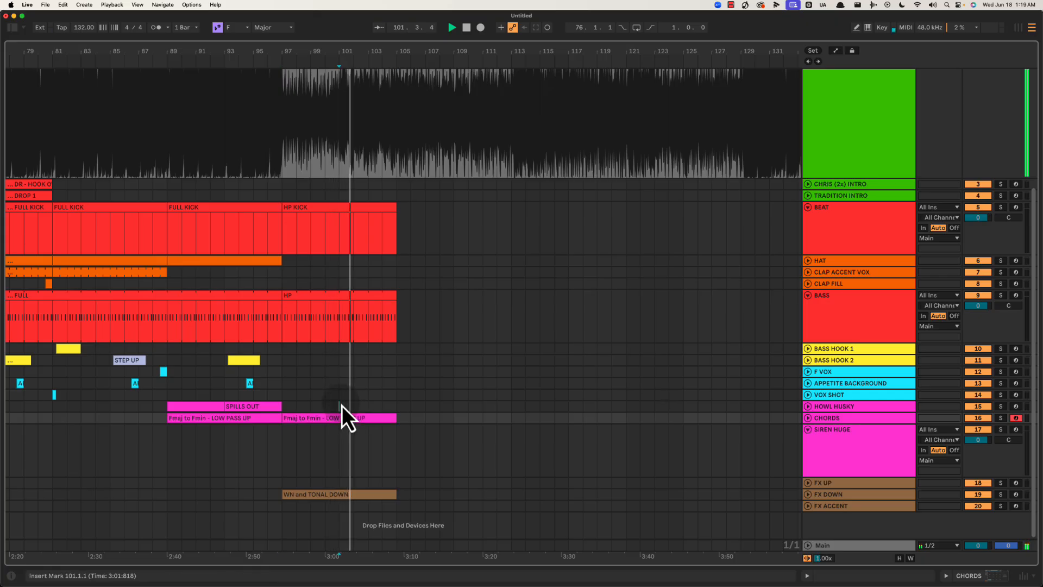
{"action": "left_click_drag", "start_coordinate": [333, 373], "coordinate": [396, 374]}
{"action": "key", "text": "super+shift+m"}
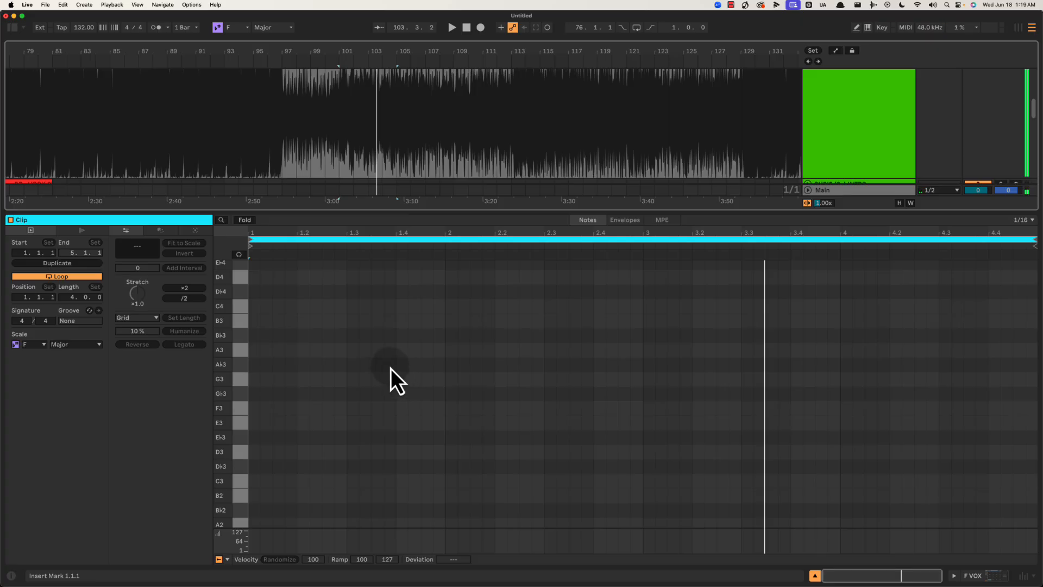
Play from bar 101 in the arrangement, hide the detail view, and select the F VOX track.
{"action": "key", "text": "shift+Tab"}
{"action": "left_click", "coordinate": [386, 373]}
{"action": "key", "text": "space"}
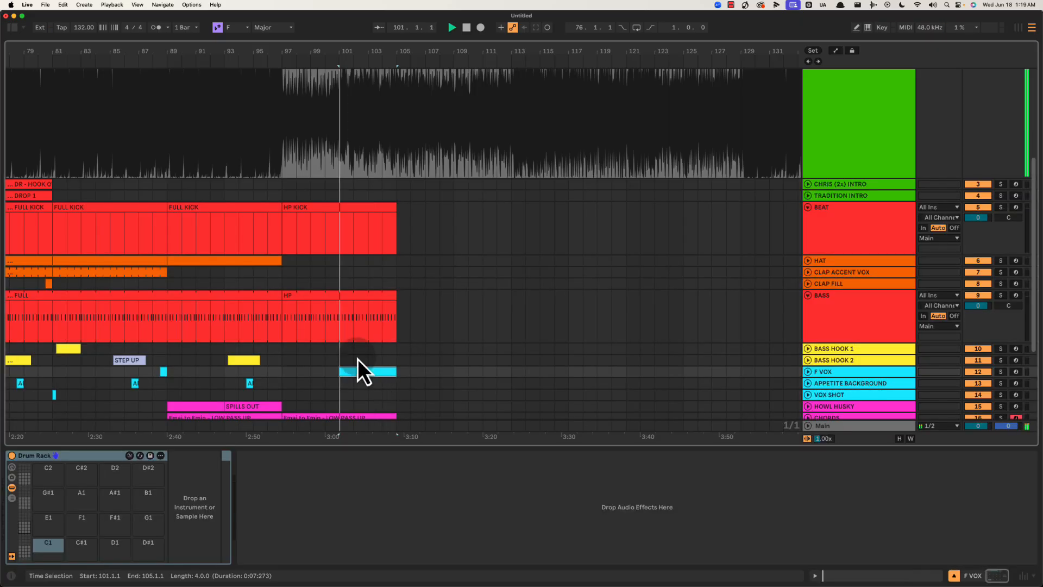
{"action": "left_click", "coordinate": [348, 352]}
{"action": "key", "text": "super+alt+l"}
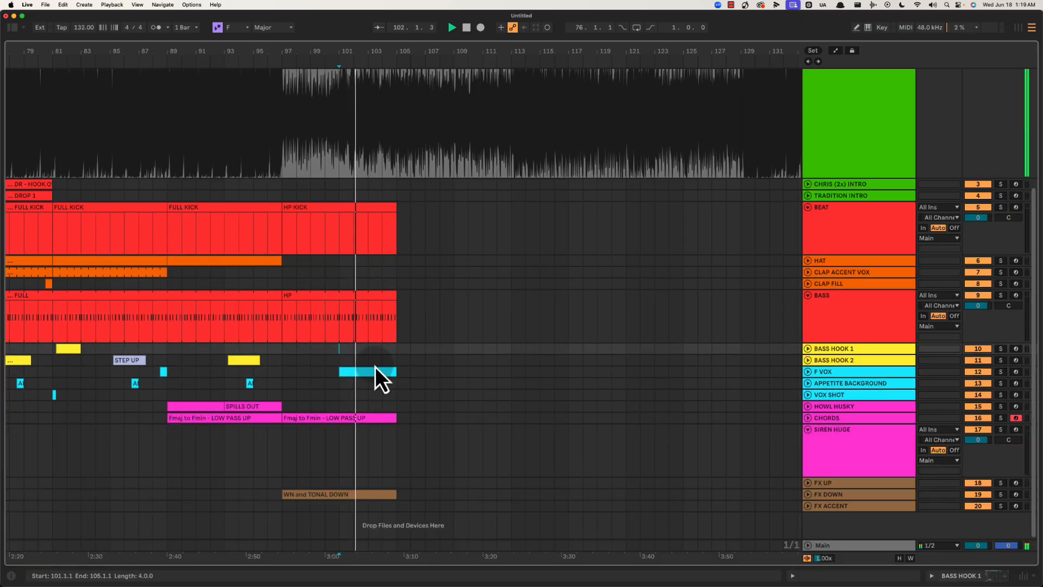
{"action": "scroll", "coordinate": [375, 365], "scroll_direction": "right", "scroll_amount": 2}
{"action": "left_click", "coordinate": [825, 372]}
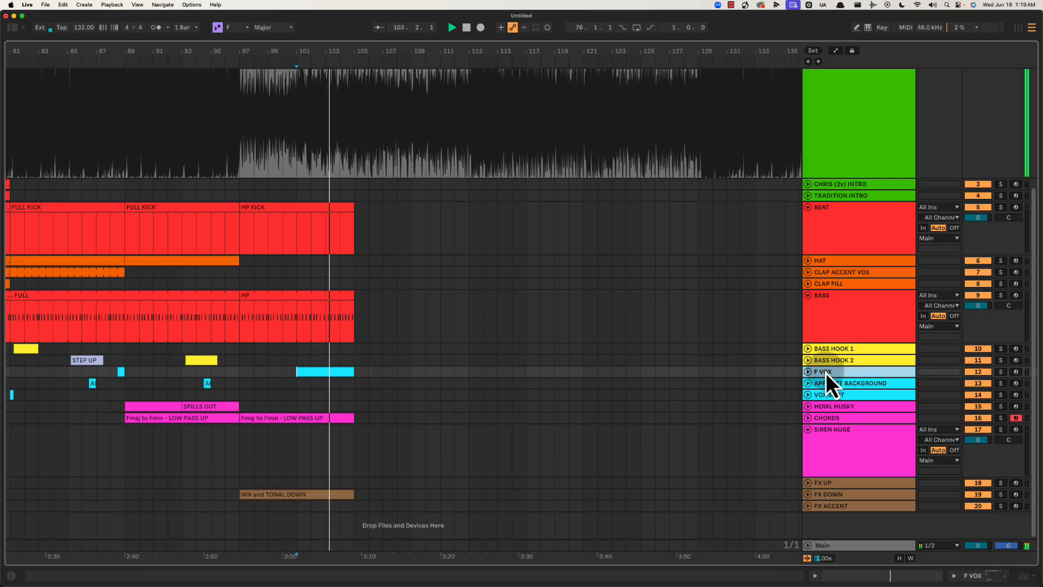
Unfold the FX UP track, insert an empty MIDI clip from bar 97 to 105, and name it WIDE TONAL.
{"action": "left_click", "coordinate": [808, 483]}
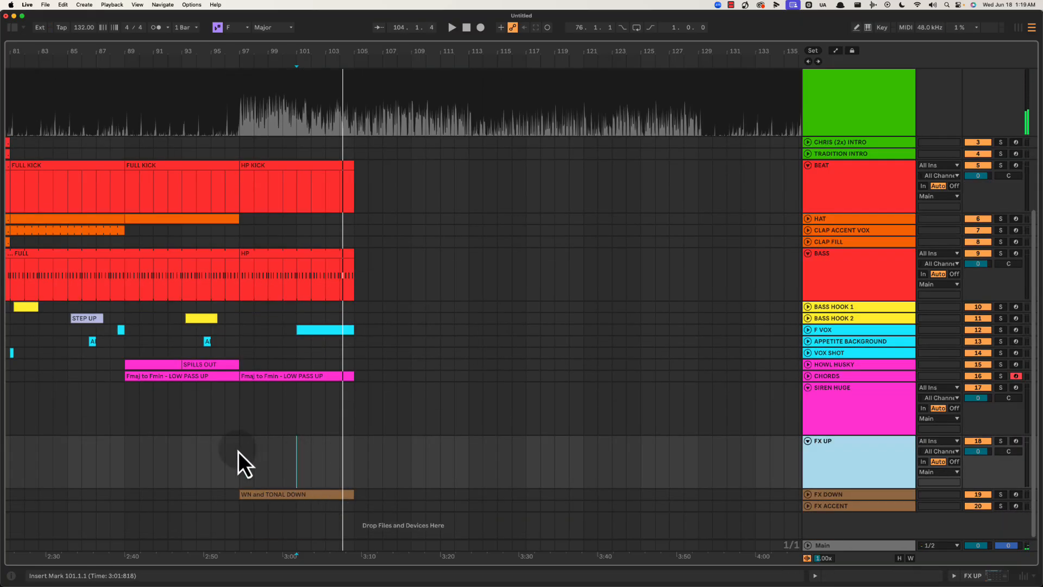
{"action": "left_click_drag", "start_coordinate": [241, 458], "coordinate": [354, 463]}
{"action": "key", "text": "super+shift+m"}
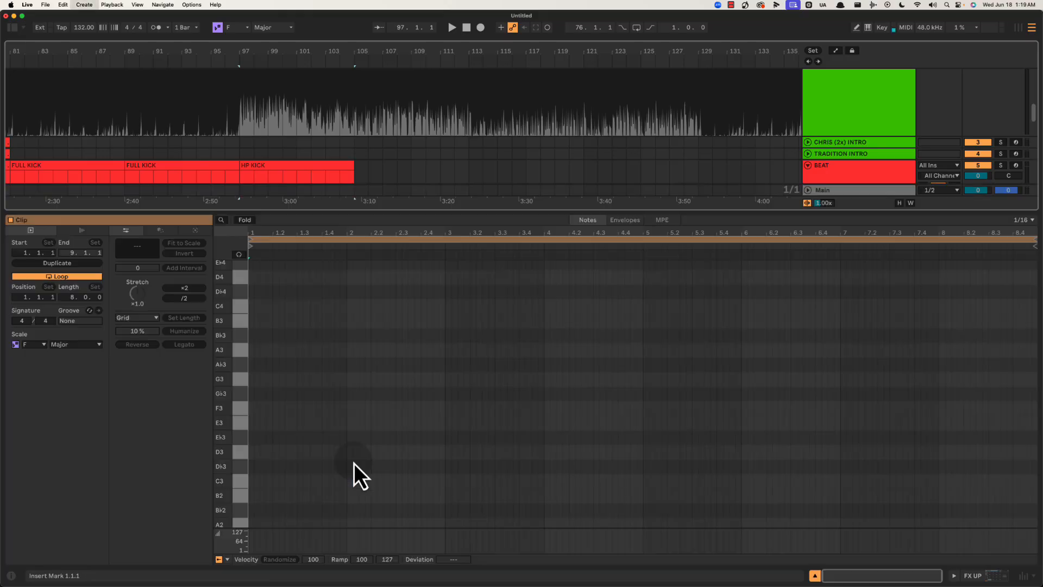
{"action": "key", "text": "super+alt+l"}
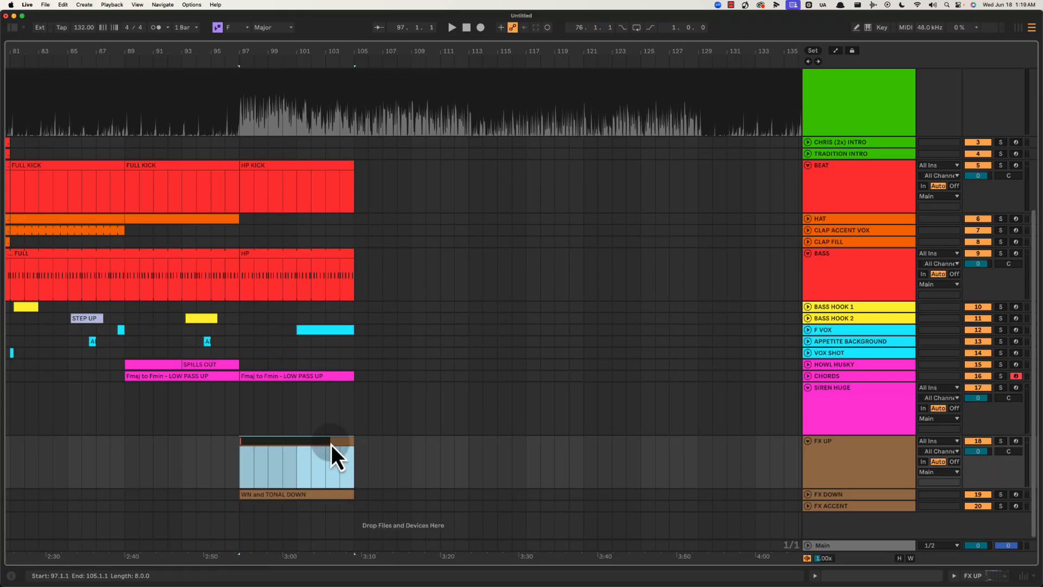
{"action": "type", "text": "WIDE TONAL"}
{"action": "key", "text": "Return"}
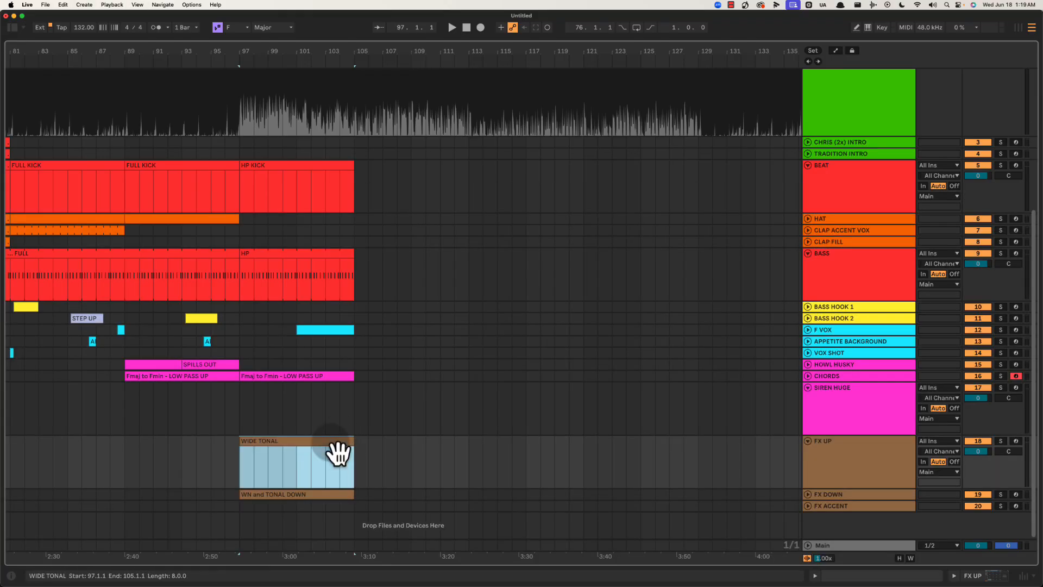
Play from bar 103, and duplicate the BEAT track's HP KICK clip and the BASS track's HP clip to bar 105.
{"action": "left_click", "coordinate": [326, 419]}
{"action": "key", "text": "space"}
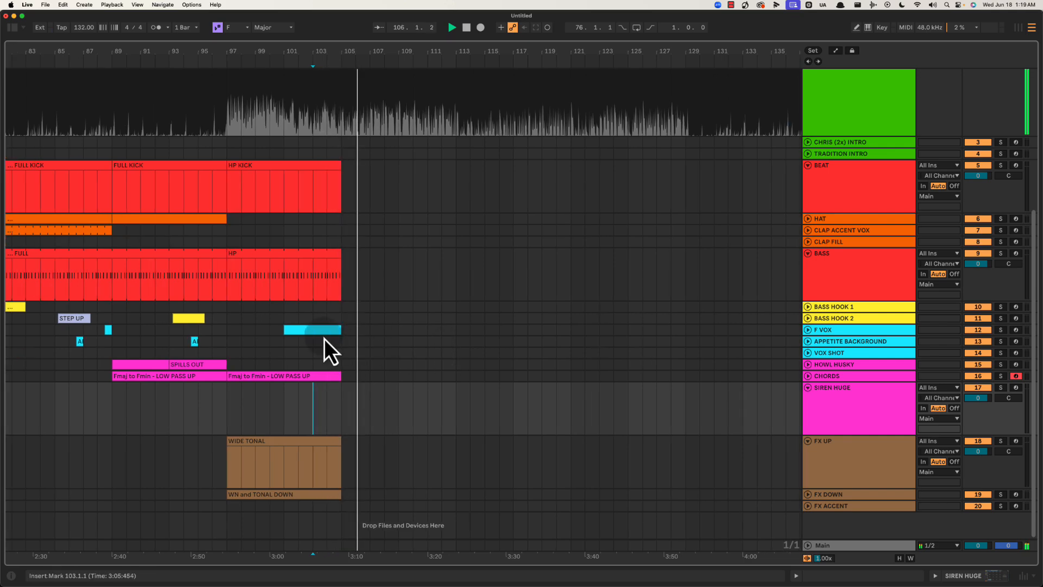
{"action": "left_click", "coordinate": [326, 175]}
{"action": "key", "text": "super+d"}
{"action": "left_click", "coordinate": [279, 266]}
{"action": "key", "text": "space"}
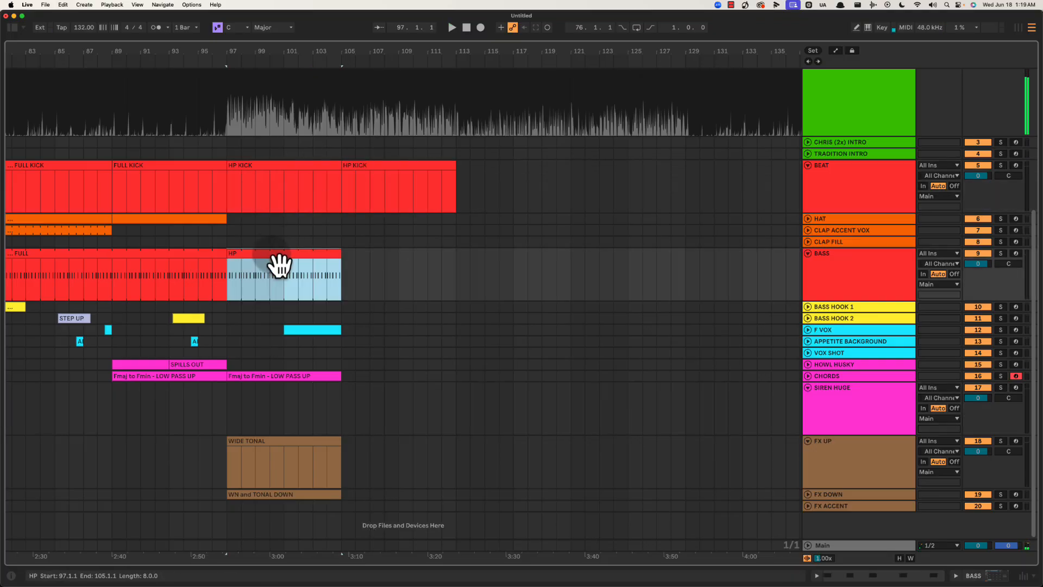
{"action": "key", "text": "super+d"}
Play from bar 105 and insert a new MIDI track named CLAP below the BEAT track.
{"action": "left_click", "coordinate": [369, 175]}
{"action": "key", "text": "space"}
{"action": "left_click", "coordinate": [847, 203]}
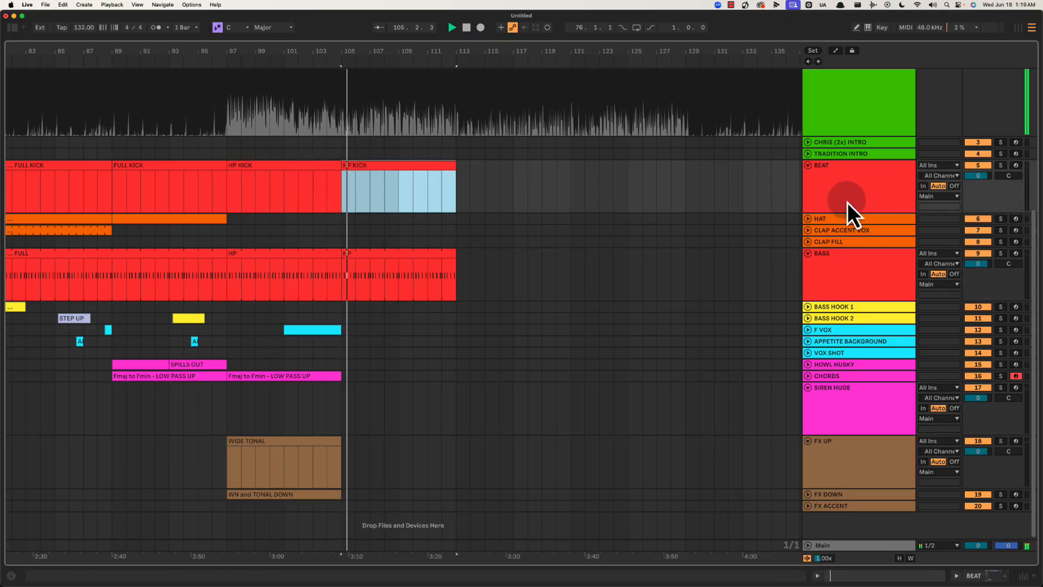
{"action": "left_click", "coordinate": [848, 194]}
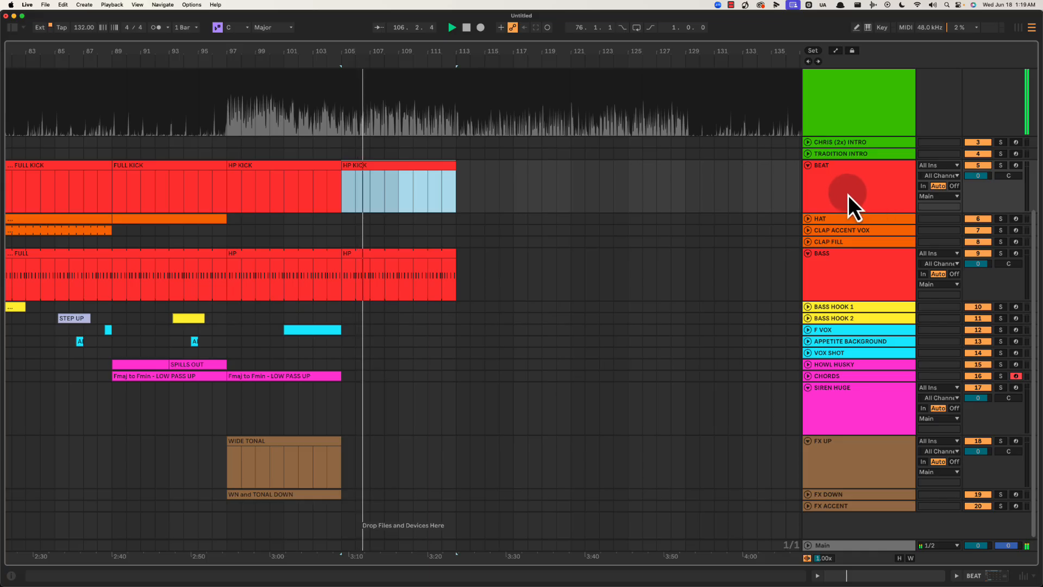
{"action": "left_click", "coordinate": [826, 207]}
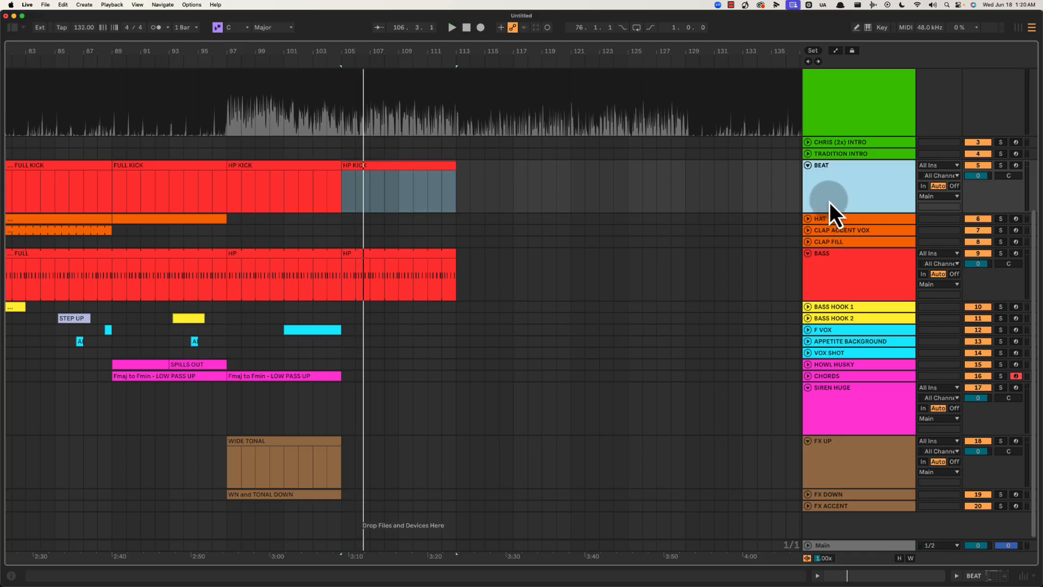
{"action": "key", "text": "super+shift+t"}
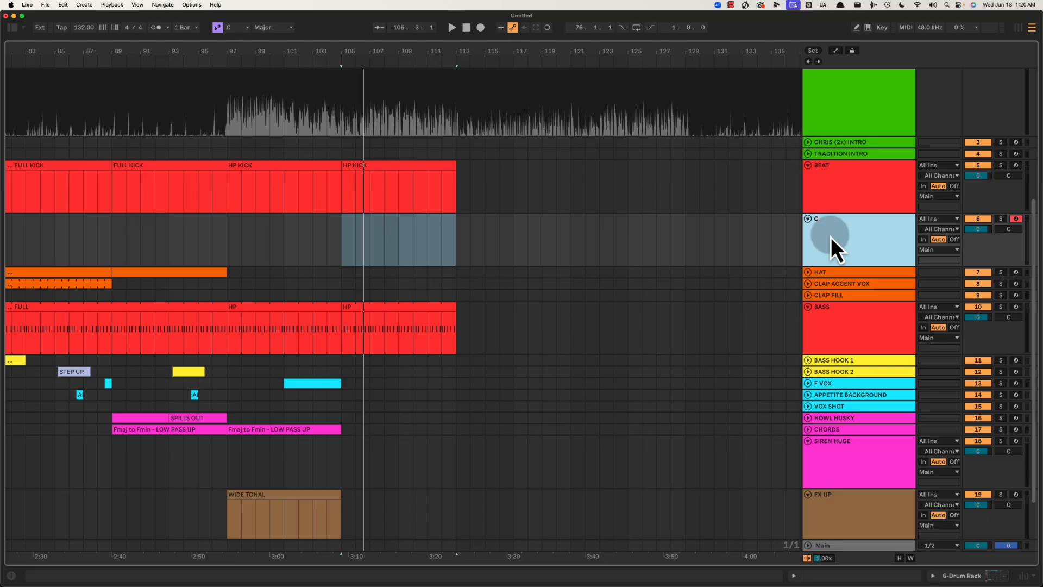
Set the colour of the CLAP track to orange.
{"action": "left_click_drag", "start_coordinate": [396, 167], "coordinate": [494, 174]}
{"action": "key", "text": "super+z"}
{"action": "left_click", "coordinate": [849, 239]}
{"action": "right_click", "coordinate": [850, 240]}
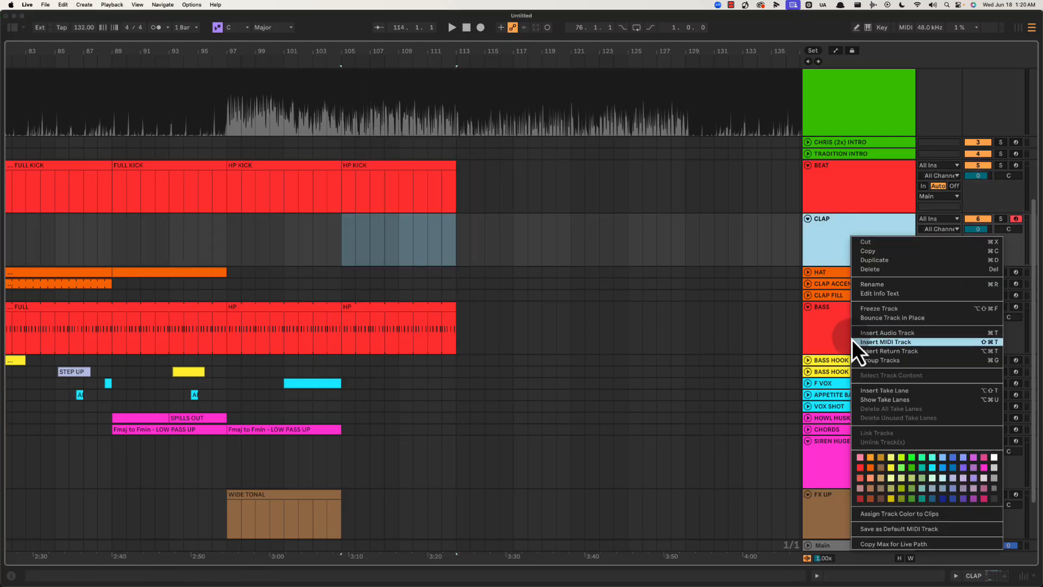
{"action": "left_click", "coordinate": [875, 482]}
{"action": "key", "text": "super+z"}
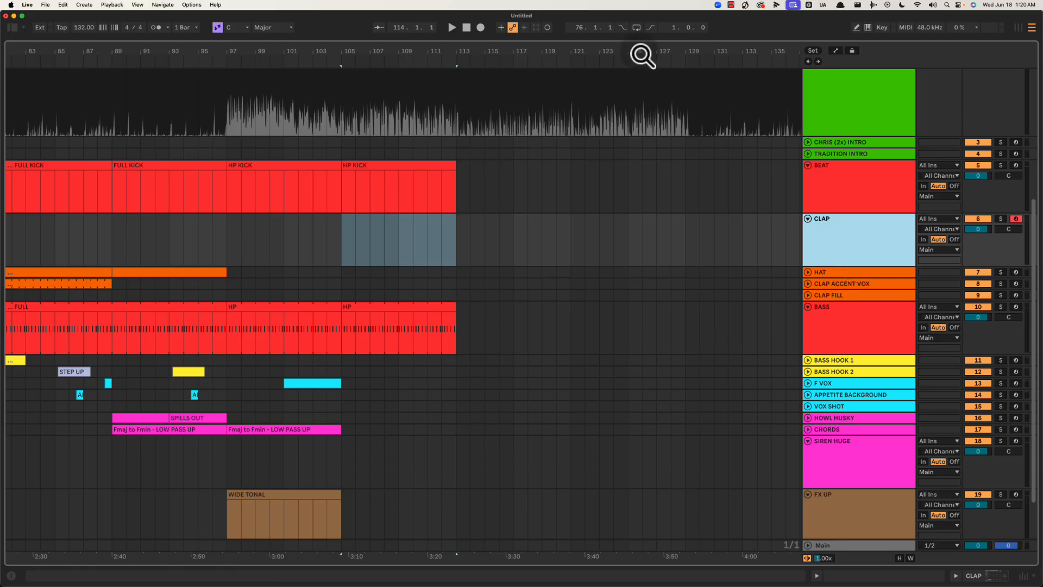
Insert an empty MIDI clip on the CLAP track from bar 105 to 113 and place a copy at bar 17.
{"action": "key", "text": "w"}
{"action": "left_click_drag", "start_coordinate": [640, 54], "coordinate": [640, 54]}
{"action": "left_click_drag", "start_coordinate": [568, 242], "coordinate": [110, 222]}
{"action": "key", "text": "super+shift+m"}
Repeat the bar 17 CLAP clip every eight bars up to bar 105, and delete the one spanning bars 97 to 105.
{"action": "key", "text": "super+d"}
{"action": "key", "text": "super+d"}
{"action": "key", "text": "super+d"}
{"action": "key", "text": "super+d"}
{"action": "key", "text": "super+d"}
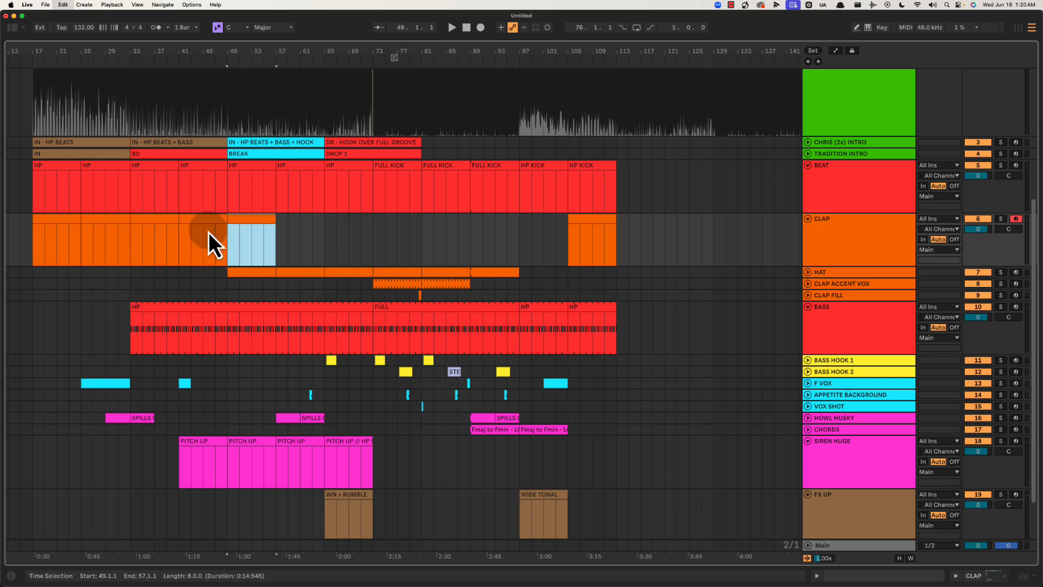
{"action": "key", "text": "super+d"}
{"action": "key", "text": "super+d"}
{"action": "key", "text": "super+d"}
{"action": "key", "text": "super+d"}
{"action": "key", "text": "super+d"}
{"action": "left_click", "coordinate": [550, 220]}
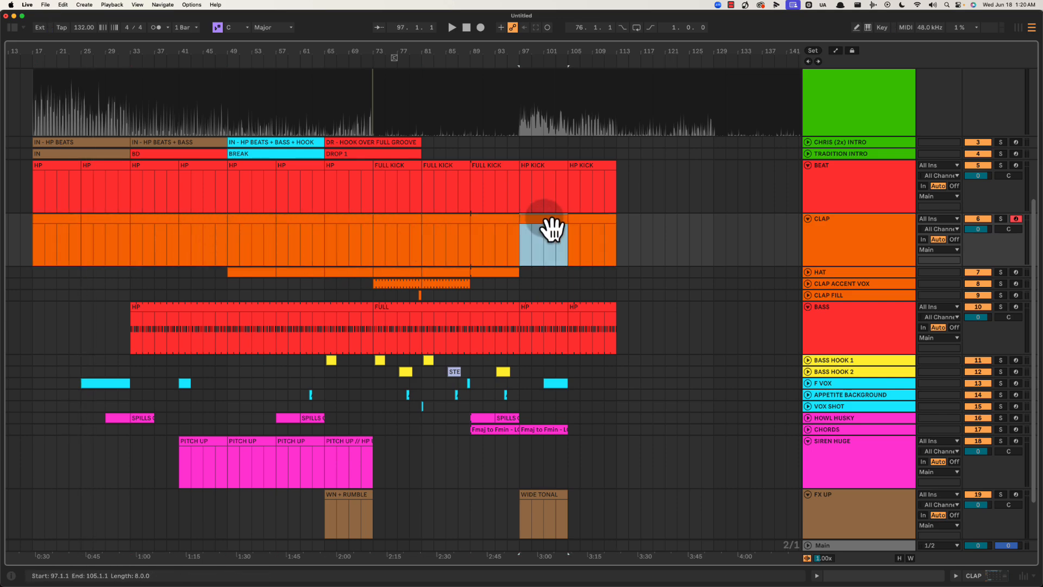
{"action": "key", "text": "Delete"}
Play from the start of successive CLAP clips between bars 17 and 105 to check the clap against the reference track.
{"action": "left_click", "coordinate": [201, 226]}
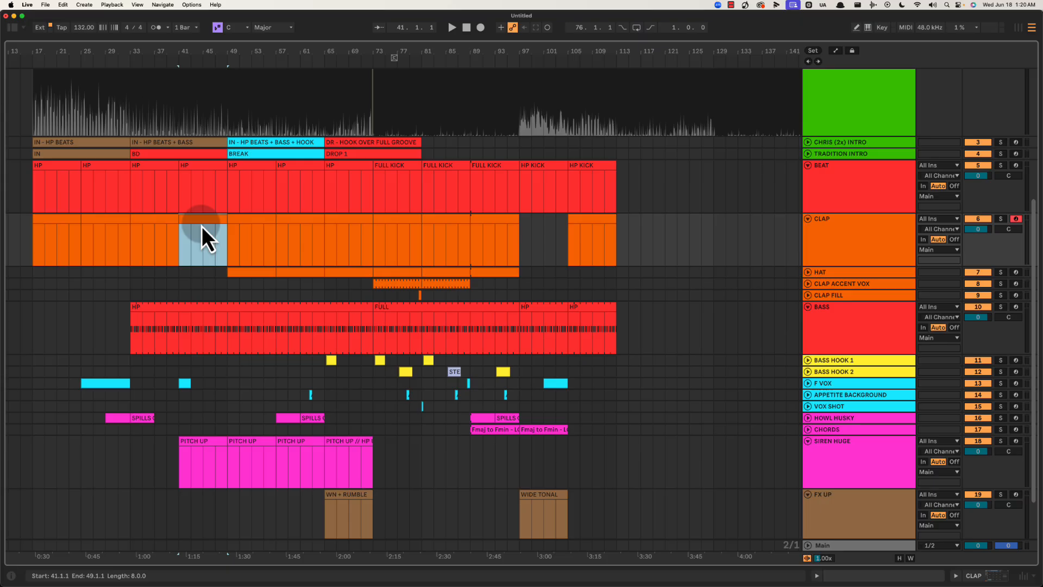
{"action": "left_click", "coordinate": [146, 231]}
{"action": "left_click", "coordinate": [105, 227]}
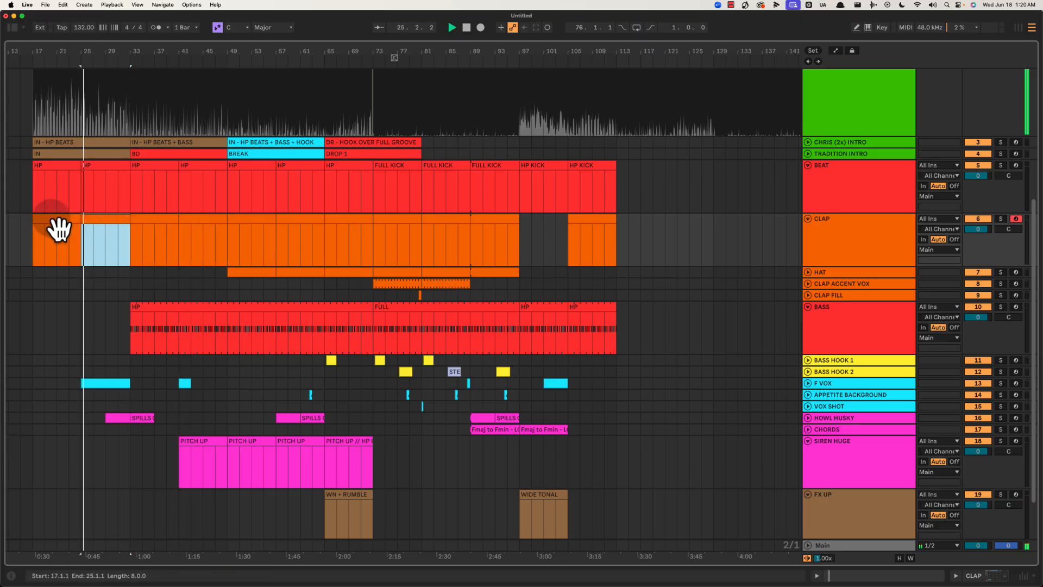
{"action": "left_click", "coordinate": [56, 229]}
{"action": "key", "text": "space"}
{"action": "left_click", "coordinate": [250, 231]}
{"action": "left_click", "coordinate": [316, 226]}
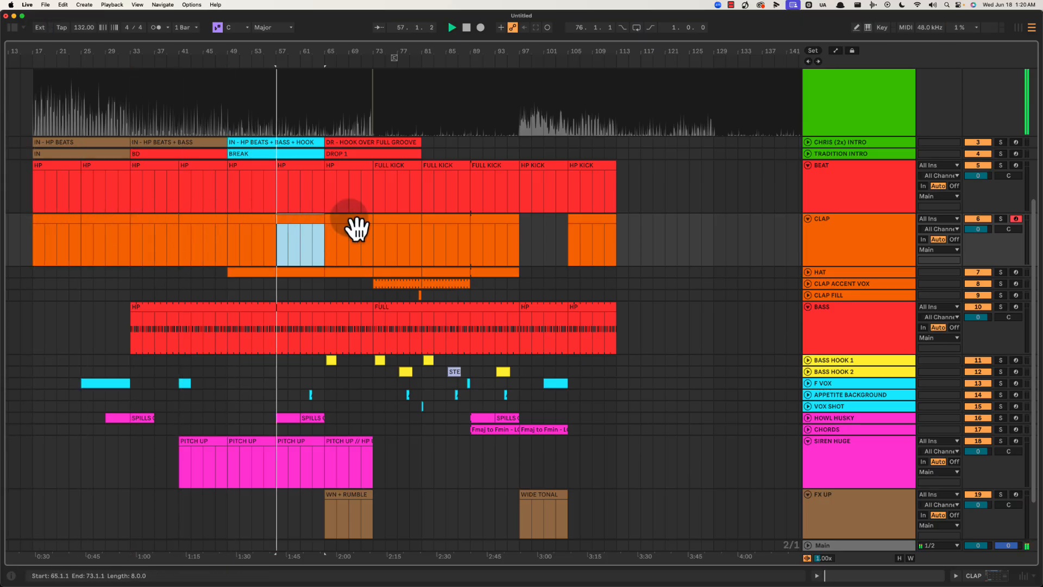
{"action": "left_click", "coordinate": [363, 231]}
{"action": "left_click", "coordinate": [380, 231]}
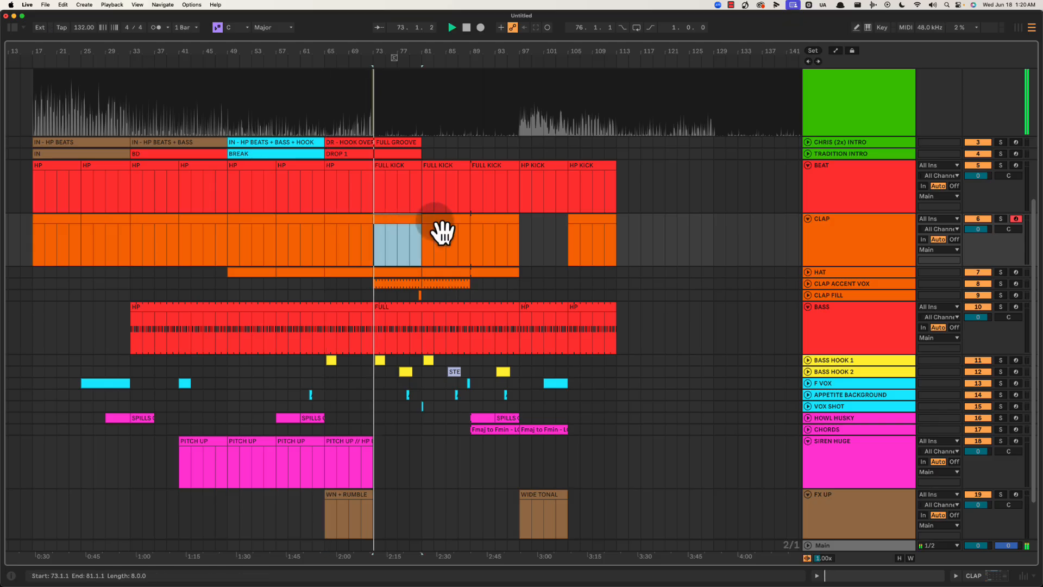
{"action": "left_click", "coordinate": [459, 229]}
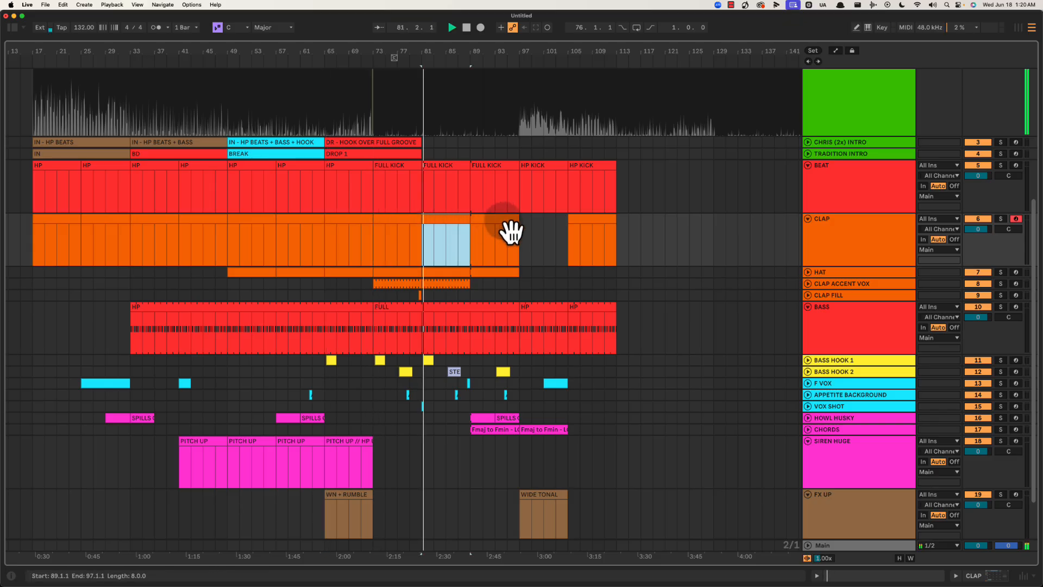
{"action": "left_click", "coordinate": [513, 231]}
{"action": "left_click", "coordinate": [521, 224]}
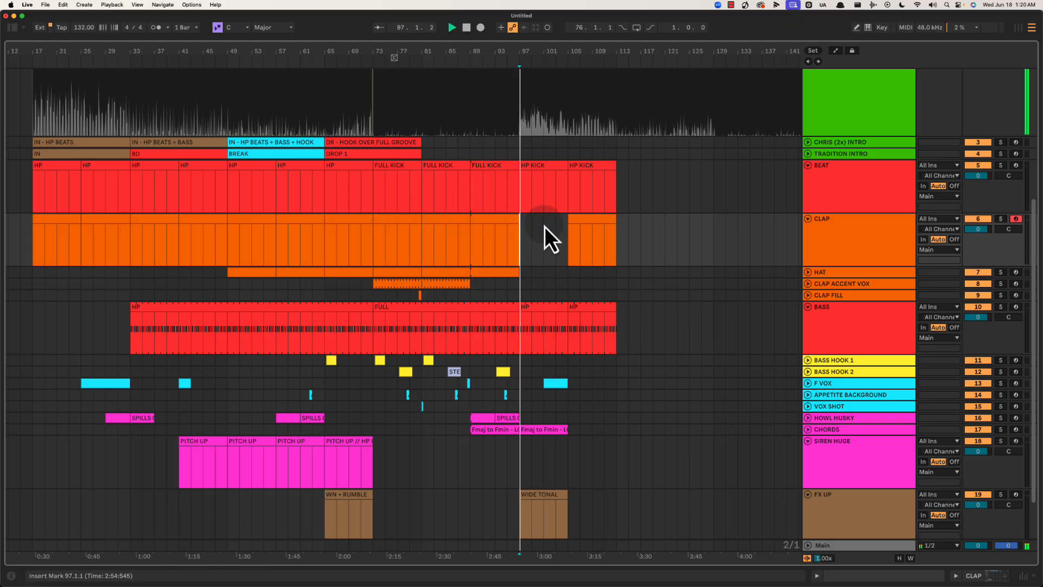
{"action": "left_click", "coordinate": [600, 233]}
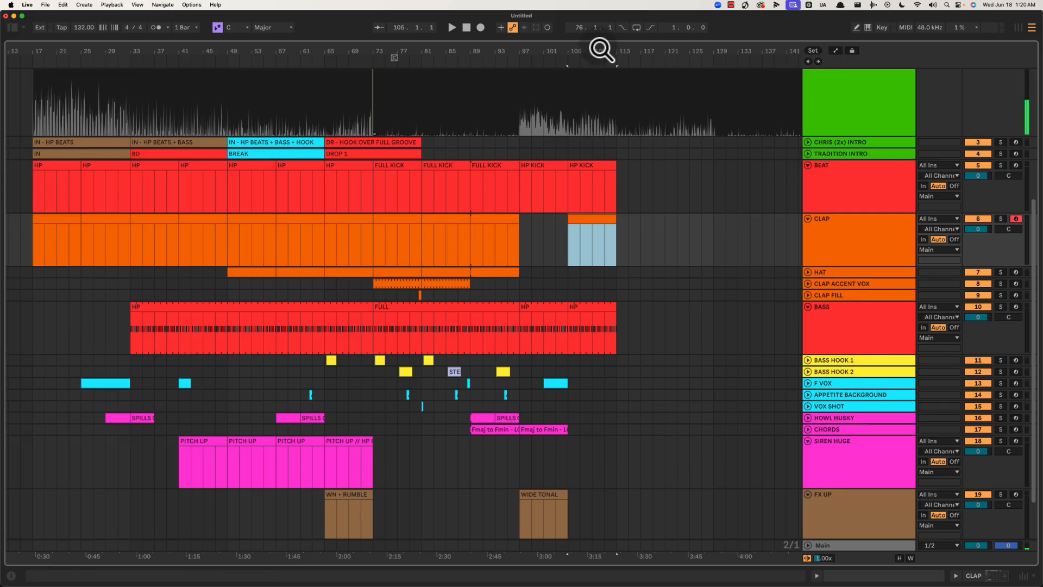
Play from bar 105 and compare it with the BASS HOOK 1 clip near bar 65.
{"action": "left_click_drag", "start_coordinate": [600, 47], "coordinate": [601, 51]}
{"action": "key", "text": "space"}
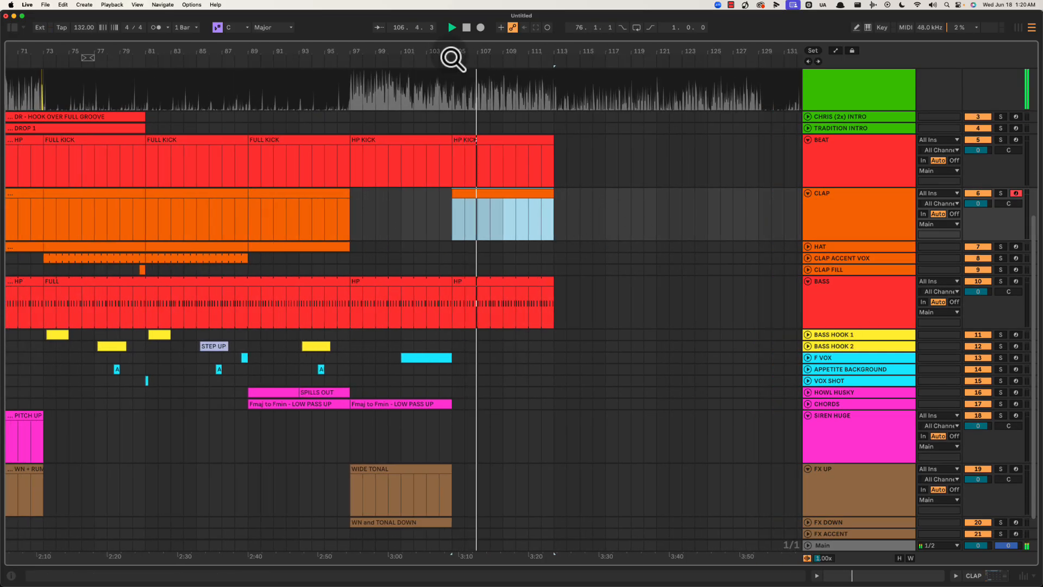
{"action": "left_click_drag", "start_coordinate": [453, 57], "coordinate": [454, 51]}
{"action": "scroll", "coordinate": [512, 151], "scroll_direction": "left", "scroll_amount": 5}
{"action": "left_click", "coordinate": [310, 335]}
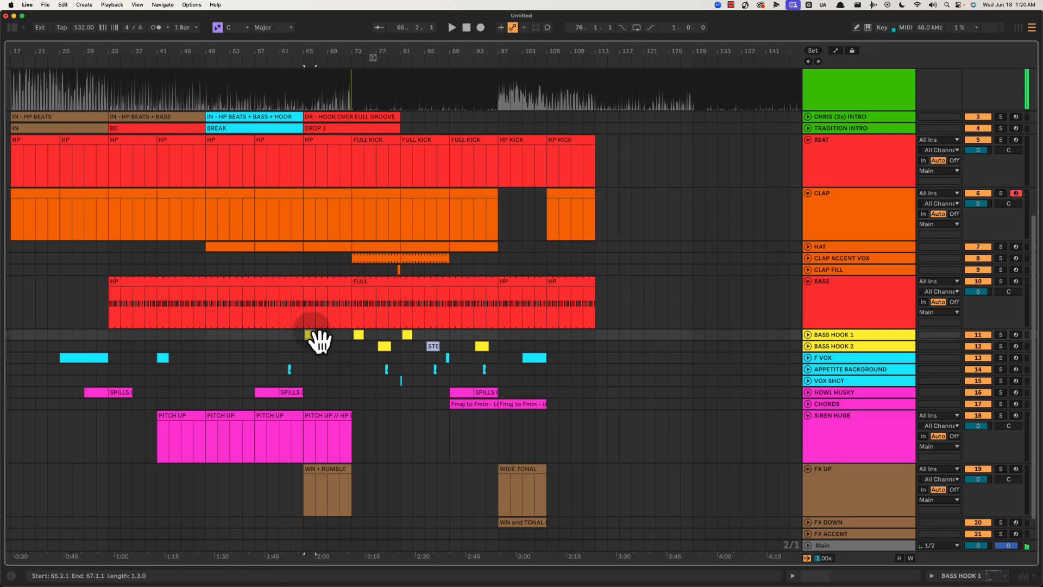
{"action": "key", "text": "space"}
Unfold the BASS HOOK 1 track and copy one of its existing hook clips to bar 105.2.
{"action": "left_click", "coordinate": [808, 334]}
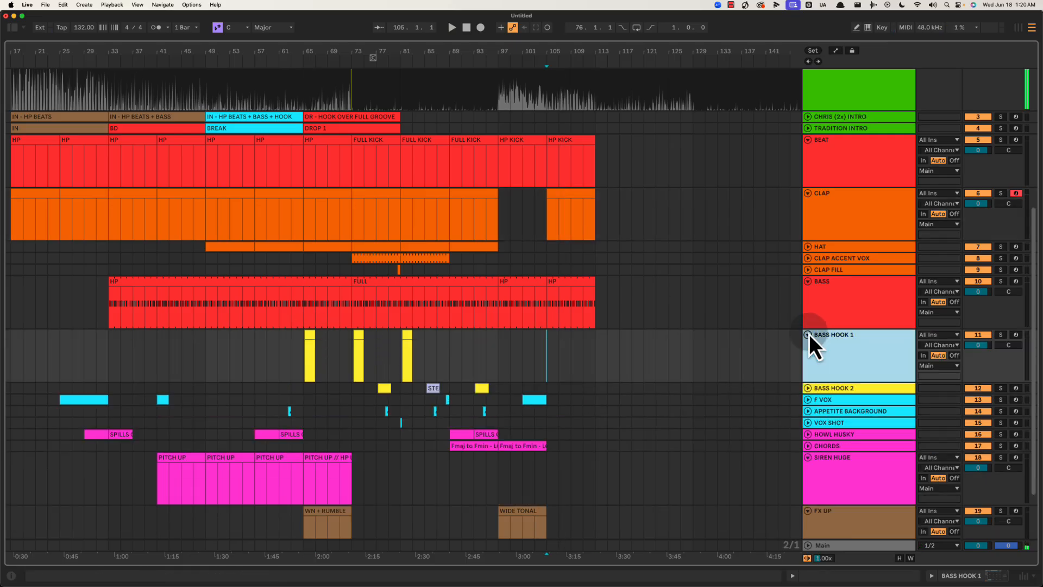
{"action": "left_click_drag", "start_coordinate": [586, 53], "coordinate": [587, 56]}
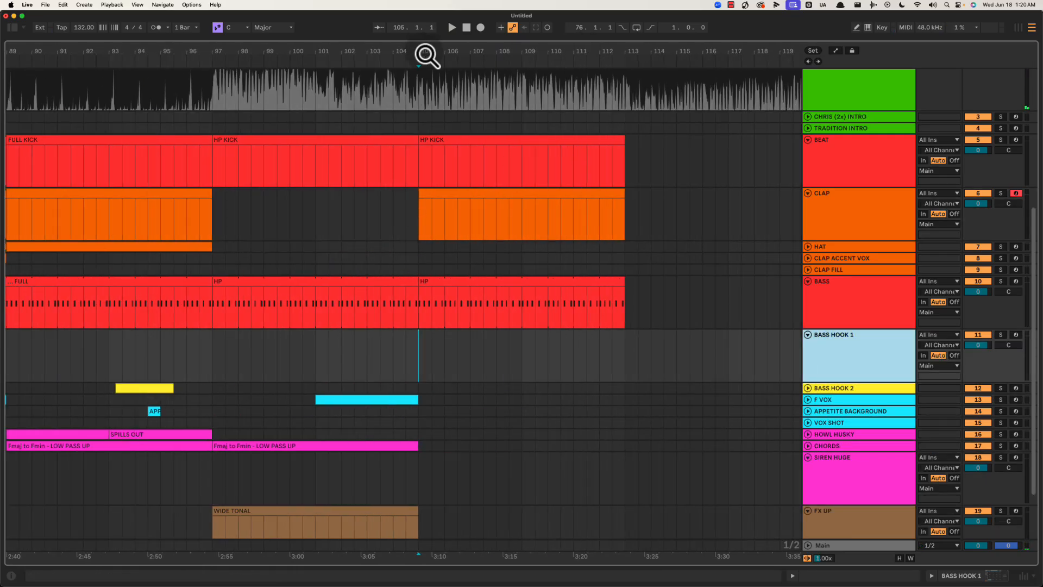
{"action": "left_click_drag", "start_coordinate": [426, 56], "coordinate": [427, 50]}
{"action": "left_click_drag", "start_coordinate": [106, 348], "coordinate": [423, 347]}
{"action": "left_click_drag", "start_coordinate": [444, 51], "coordinate": [548, 72]}
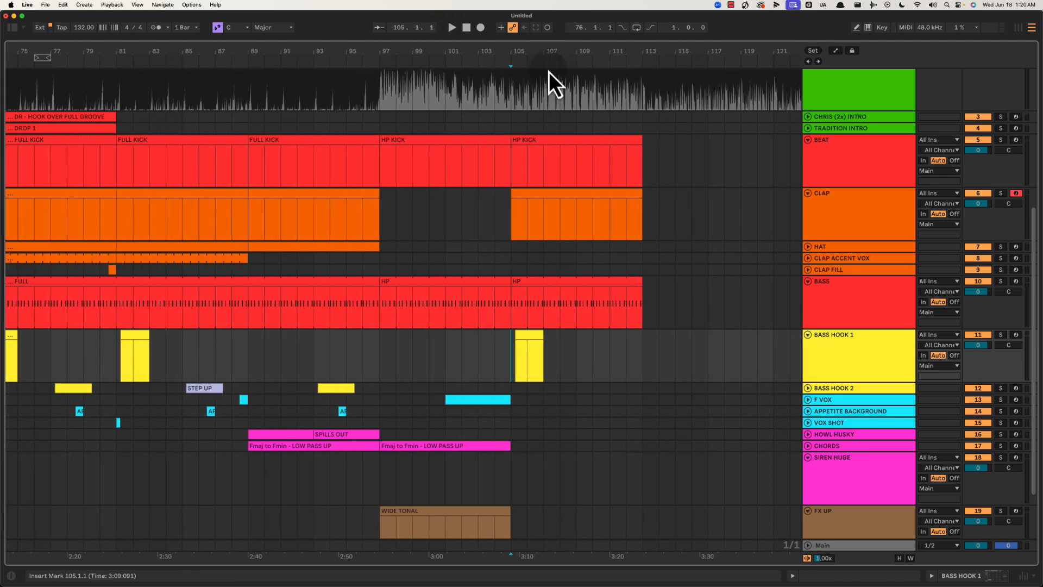
Play from bar 105 and rename the copied BASS HOOK 1 clip LP.
{"action": "left_click", "coordinate": [535, 65]}
{"action": "left_click", "coordinate": [530, 345]}
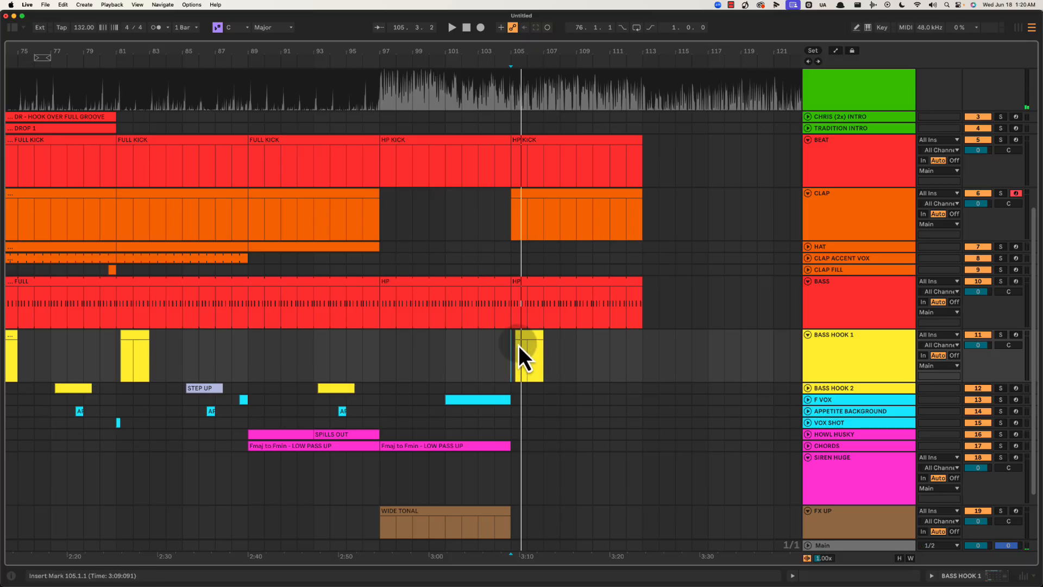
{"action": "left_click", "coordinate": [534, 344]}
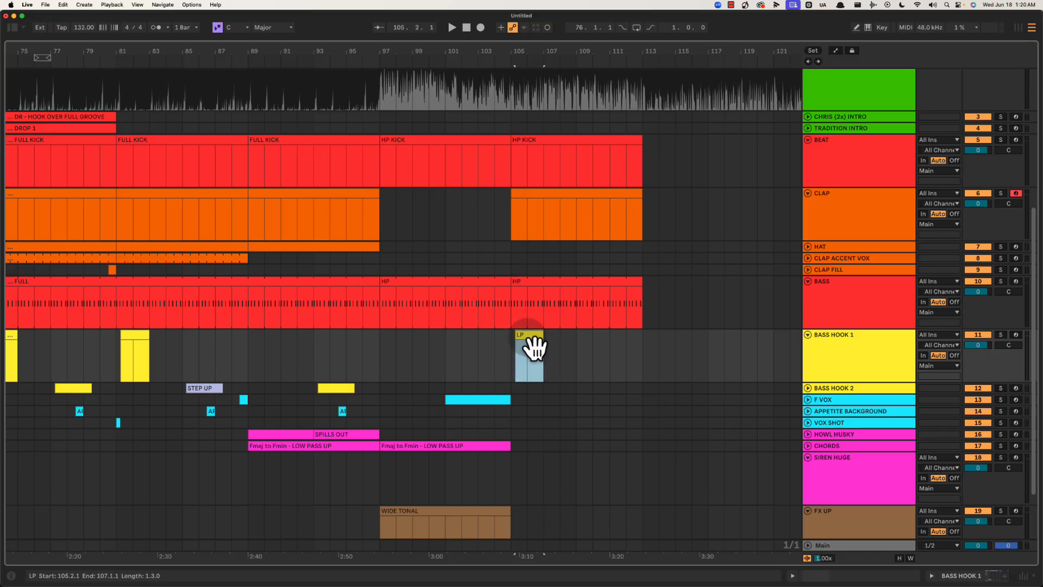
Change the colour of the LP clip on BASS HOOK 1 to light green.
{"action": "right_click", "coordinate": [528, 340]}
{"action": "left_click", "coordinate": [744, 290]}
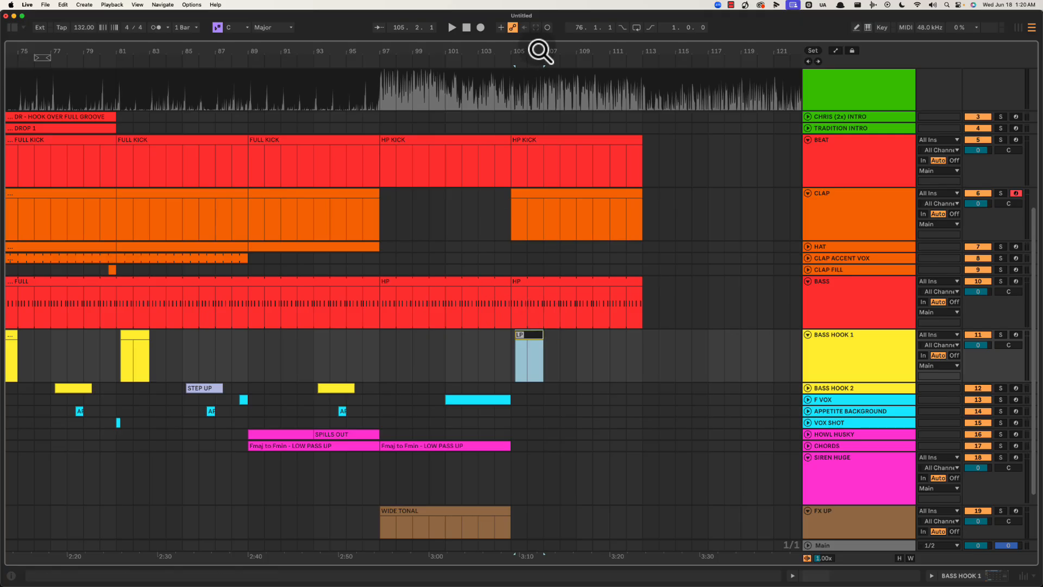
{"action": "left_click_drag", "start_coordinate": [538, 51], "coordinate": [539, 131]}
{"action": "left_click", "coordinate": [624, 354]}
{"action": "right_click", "coordinate": [563, 341]}
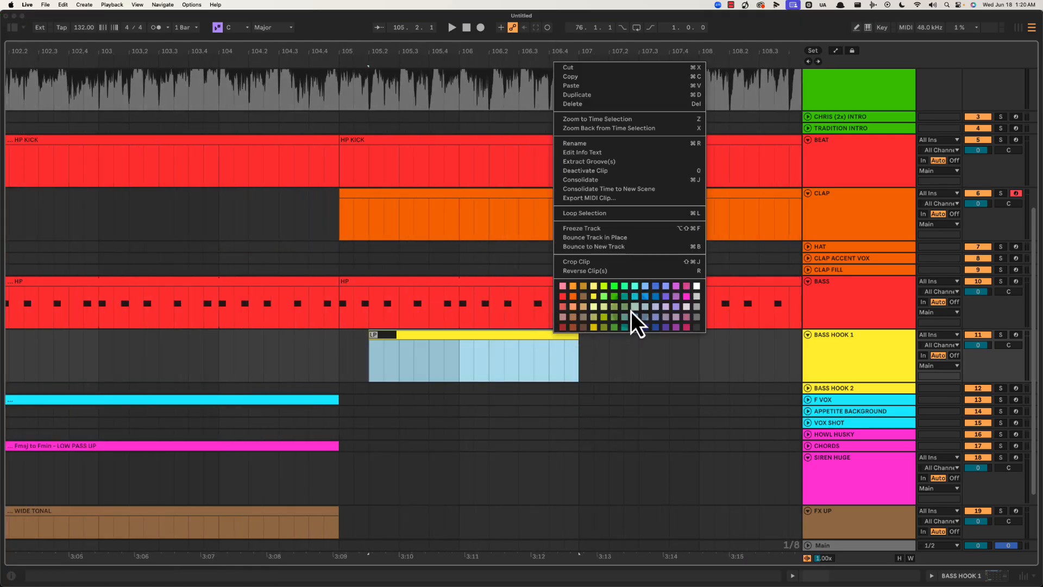
{"action": "left_click", "coordinate": [604, 298]}
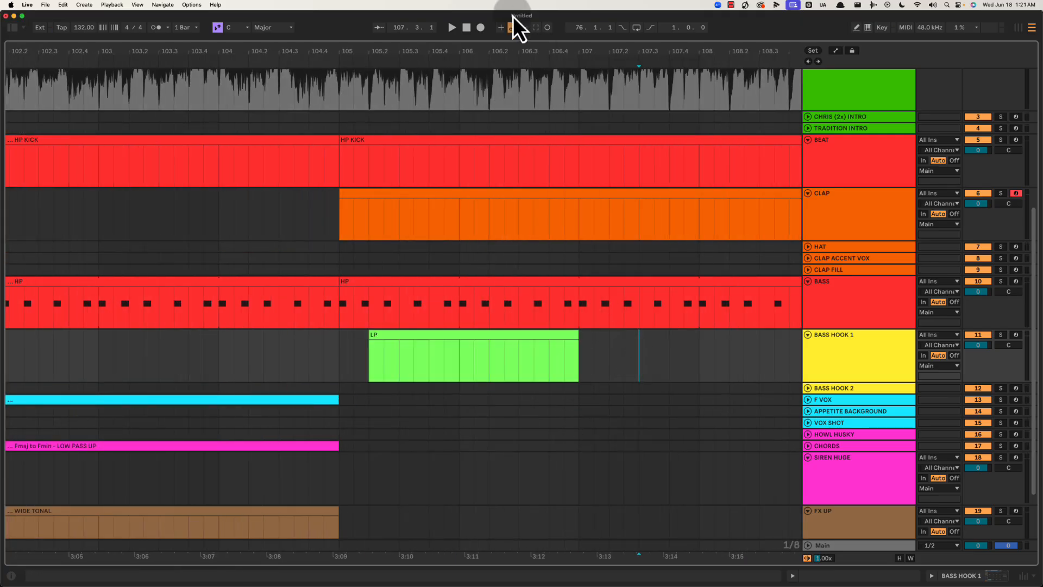
{"action": "left_click_drag", "start_coordinate": [510, 61], "coordinate": [510, 55]}
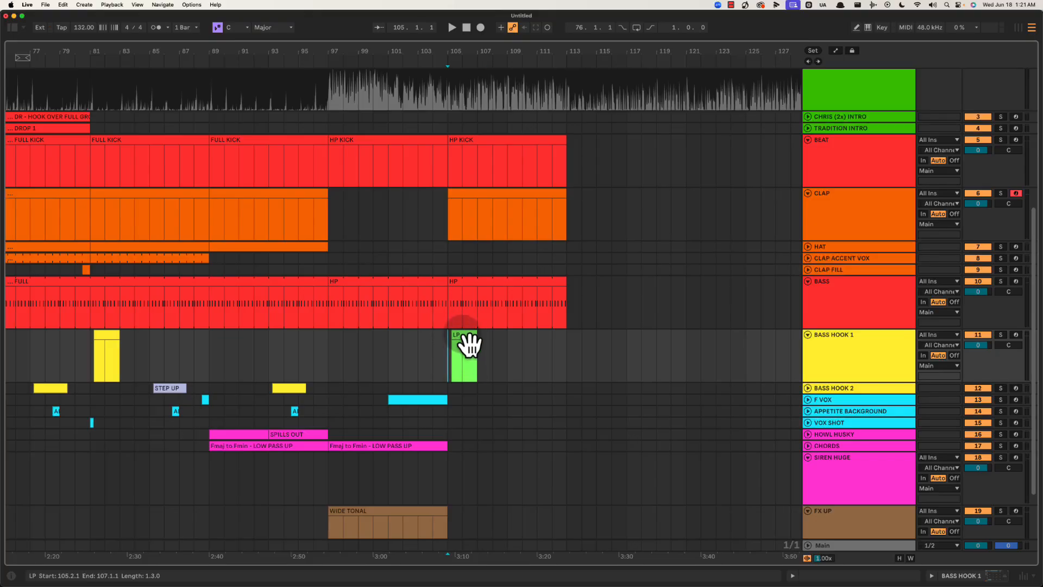
Play from bar 105 and duplicate the WIDE TONAL clip on FX UP so the copy fills bars 105 to 113.
{"action": "key", "text": "space"}
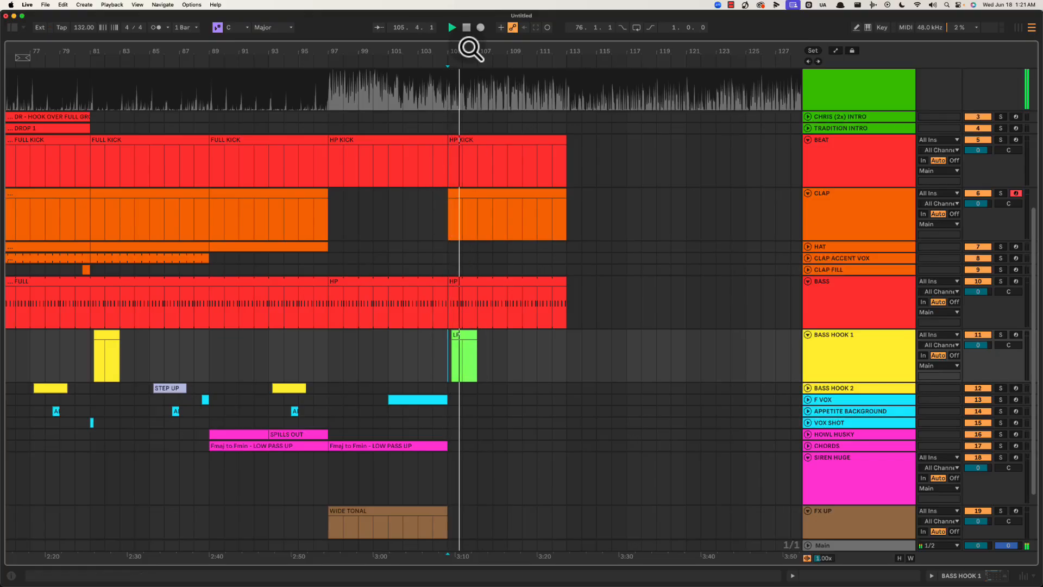
{"action": "scroll", "coordinate": [484, 256], "scroll_direction": "down", "scroll_amount": 3}
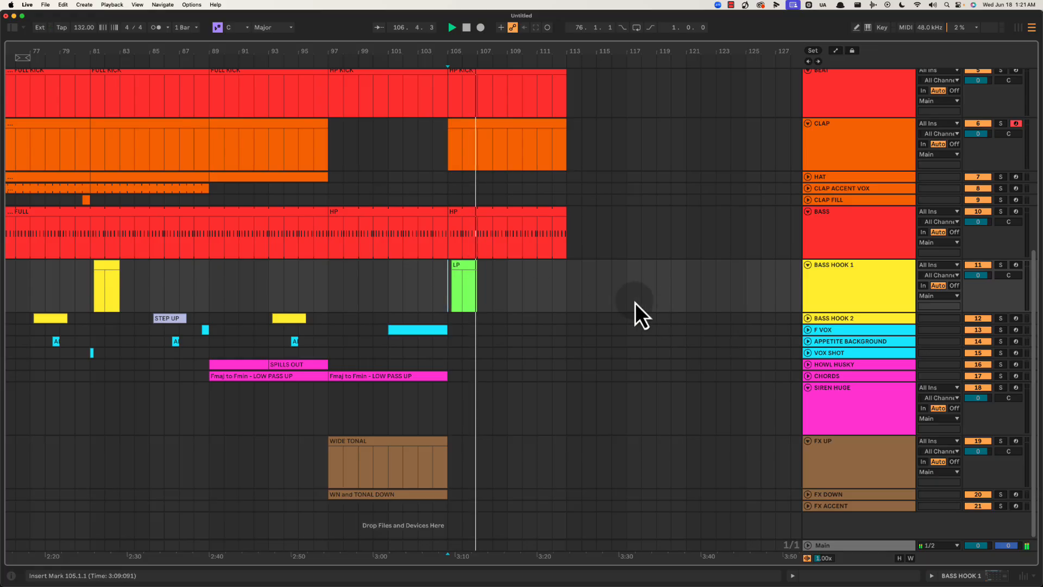
{"action": "left_click", "coordinate": [433, 448]}
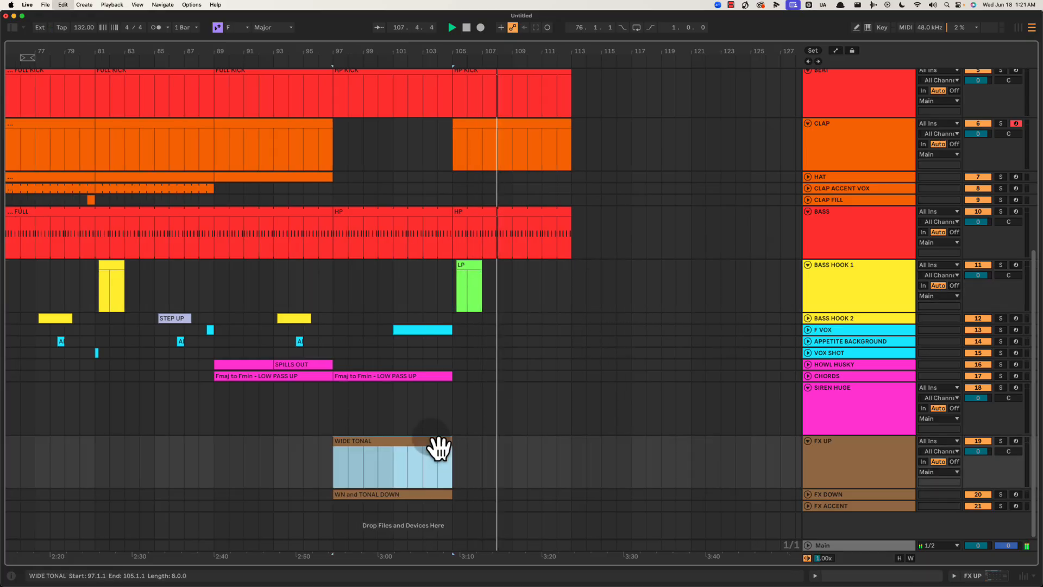
{"action": "key", "text": "super+d"}
{"action": "key", "text": "space"}
Insert an 8-bar MIDI clip on F VOX from bar 105 to 113 and name it GRIBBERISH.
{"action": "left_click_drag", "start_coordinate": [454, 329], "coordinate": [572, 335]}
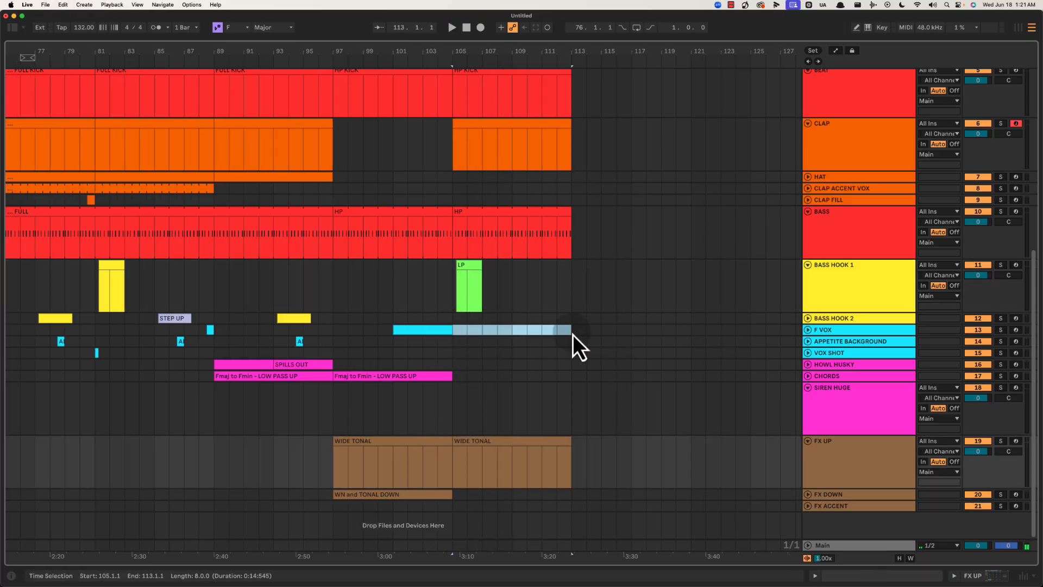
{"action": "key", "text": "super+shift+m"}
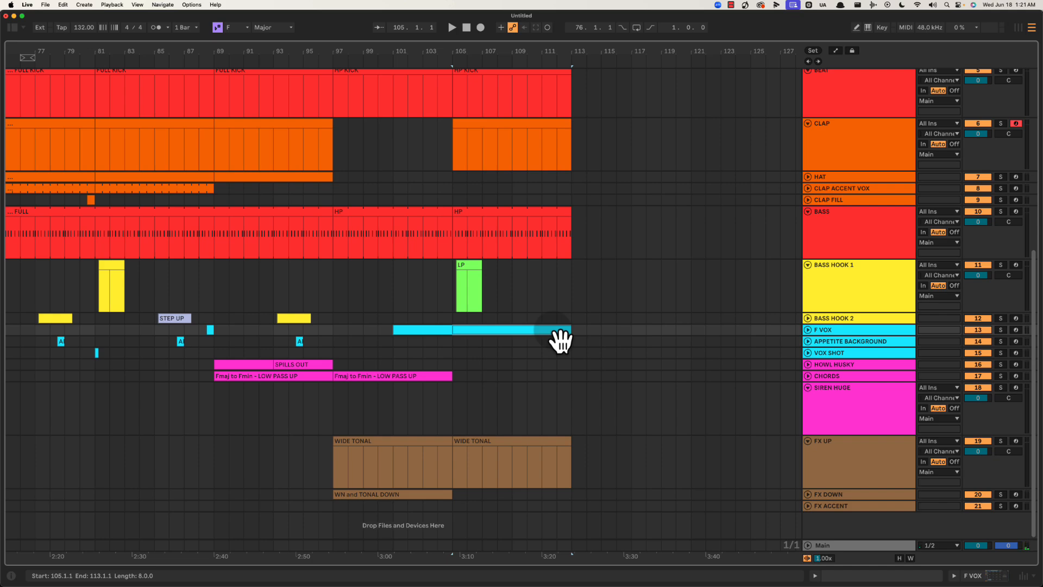
{"action": "key", "text": "super+r"}
{"action": "type", "text": "GRIBBERISH"}
{"action": "key", "text": "Return"}
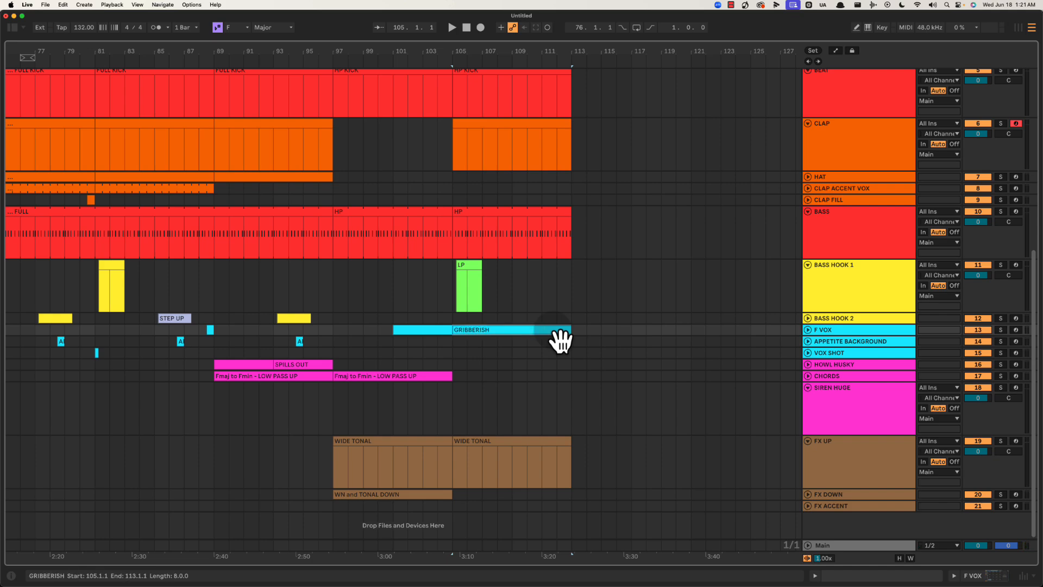
Correct the name of the F VOX clip at bar 105 to GIBBERISH.
{"action": "right_click", "coordinate": [560, 341]}
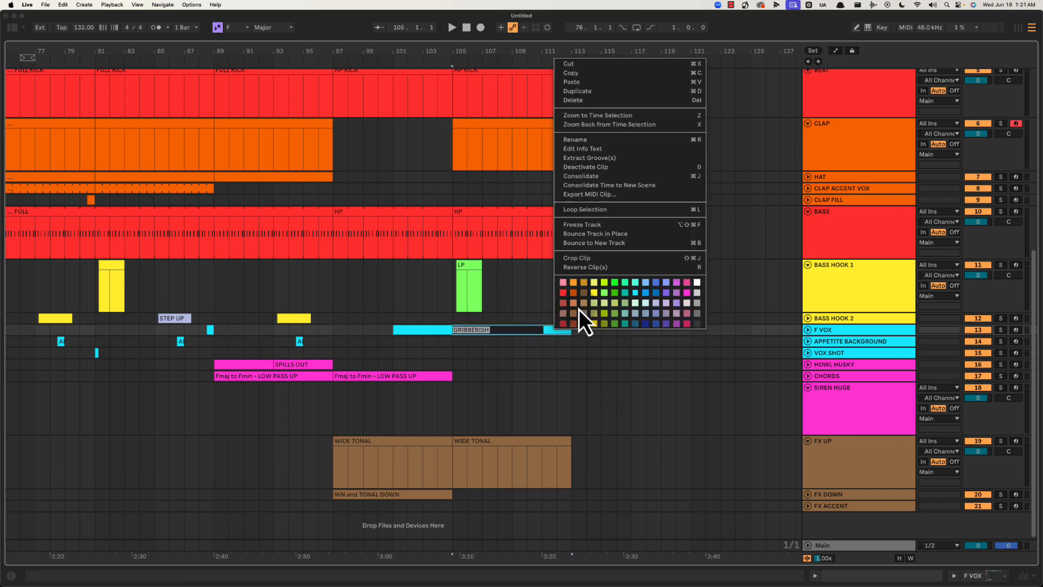
{"action": "left_click", "coordinate": [533, 333]}
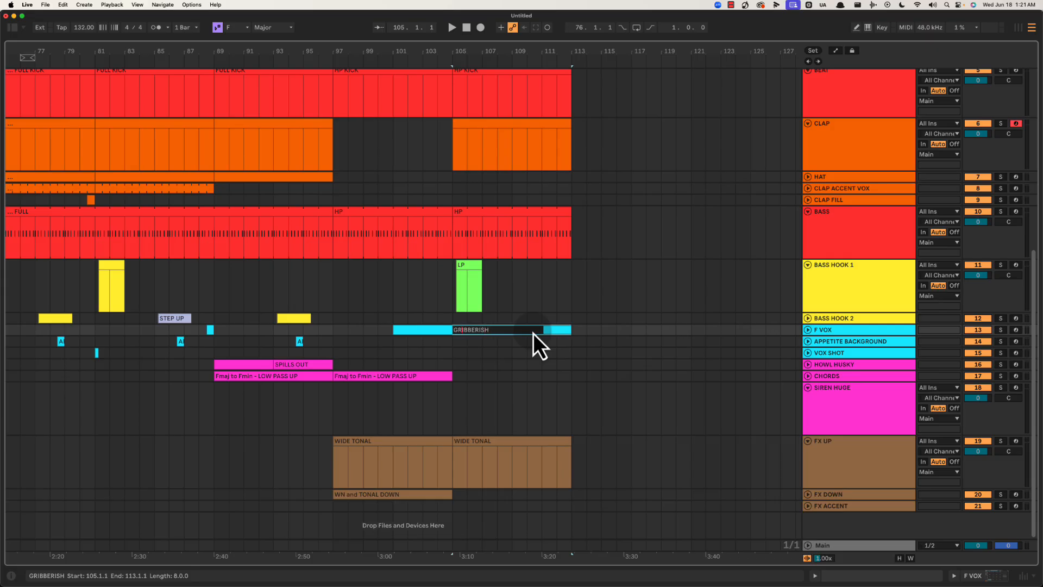
{"action": "key", "text": "Delete"}
{"action": "key", "text": "Return"}
{"action": "key", "text": "super+r"}
Change the colour of the GIBBERISH clip on F VOX to light lavender.
{"action": "right_click", "coordinate": [566, 333]}
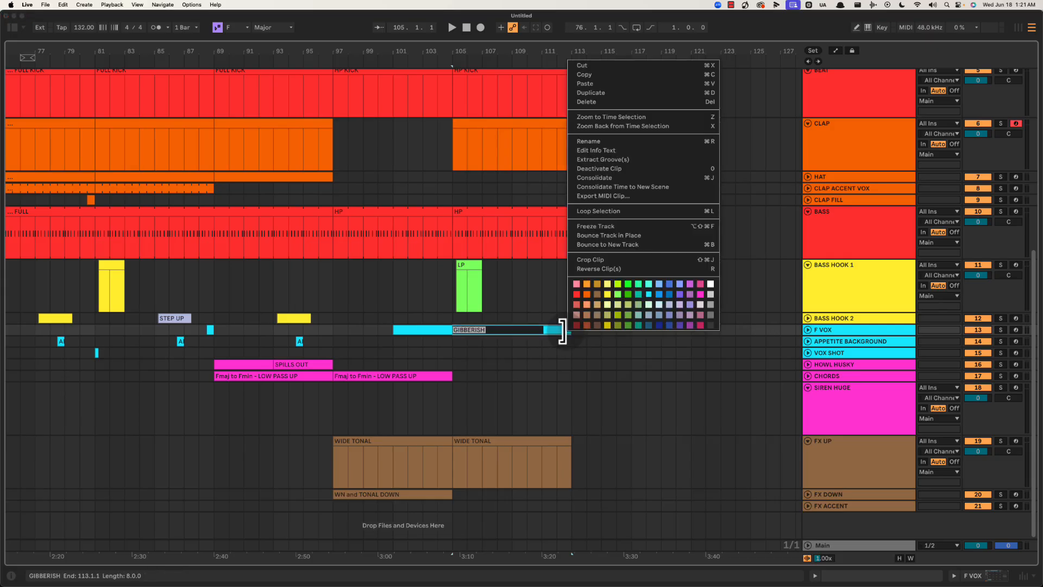
{"action": "left_click", "coordinate": [546, 310]}
{"action": "right_click", "coordinate": [564, 331]}
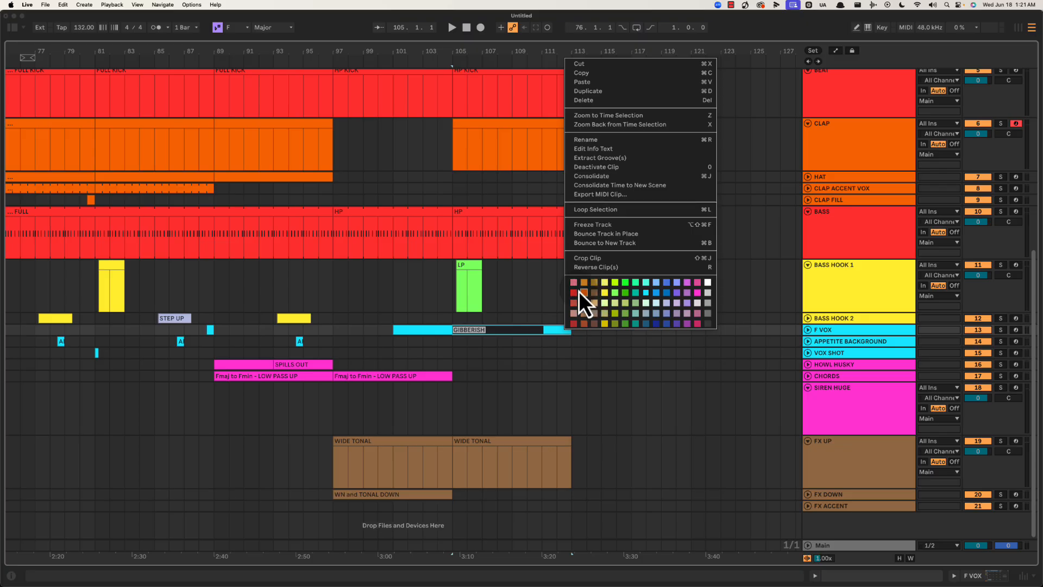
{"action": "left_click", "coordinate": [647, 293]}
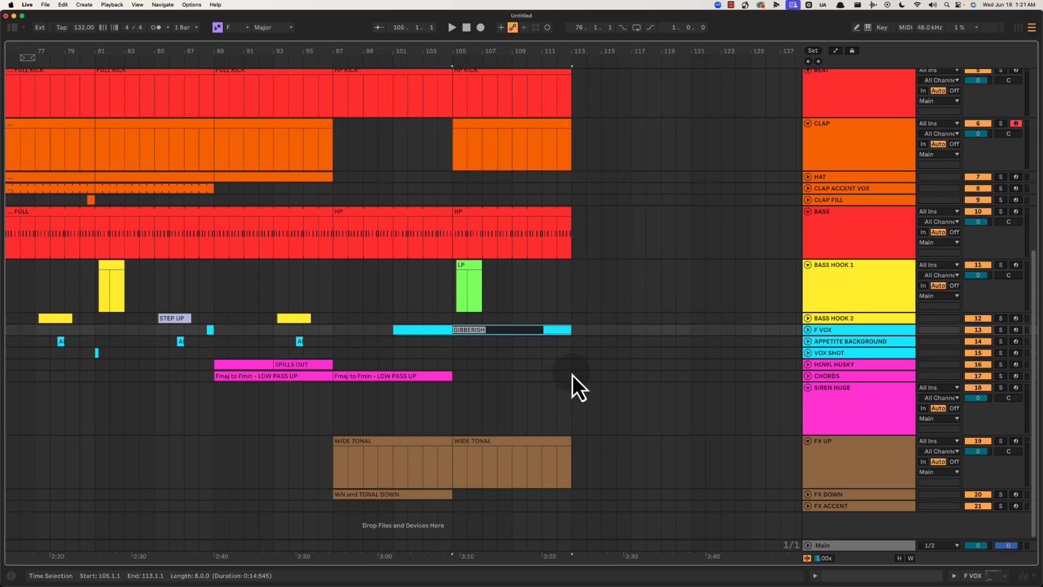
{"action": "right_click", "coordinate": [562, 331]}
{"action": "left_click", "coordinate": [670, 309]}
Play the section between bars 105 and 113 from several points and compare it with the mapped clips and the reference waveform.
{"action": "left_click", "coordinate": [536, 305]}
{"action": "key", "text": "space"}
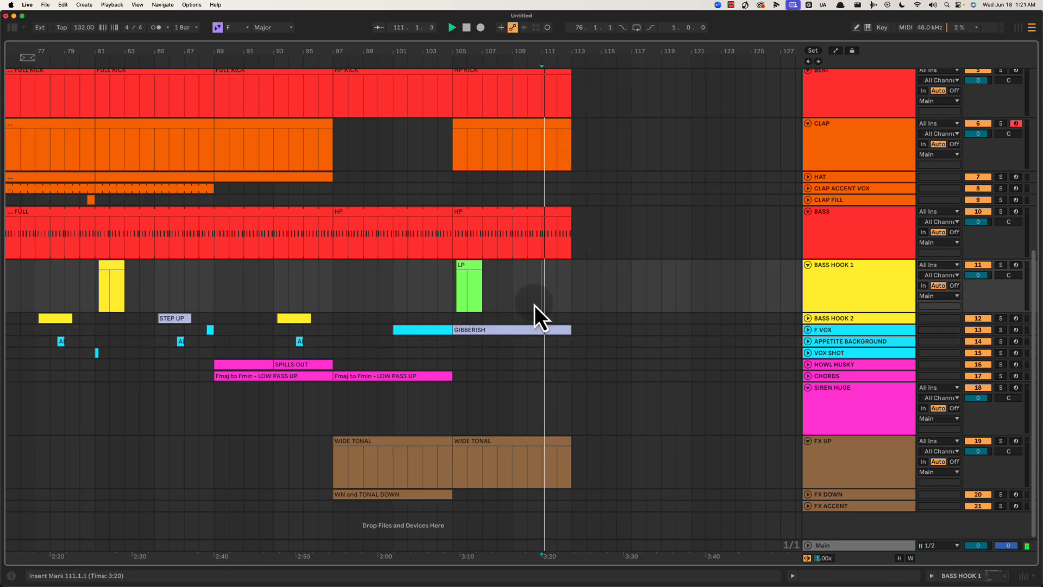
{"action": "left_click", "coordinate": [454, 275]}
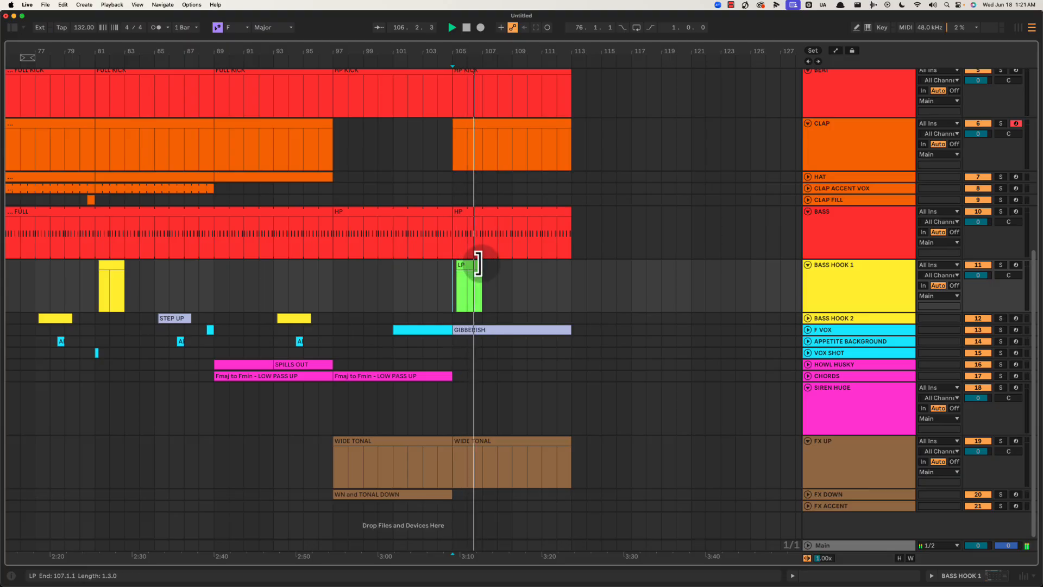
{"action": "left_click", "coordinate": [478, 265]}
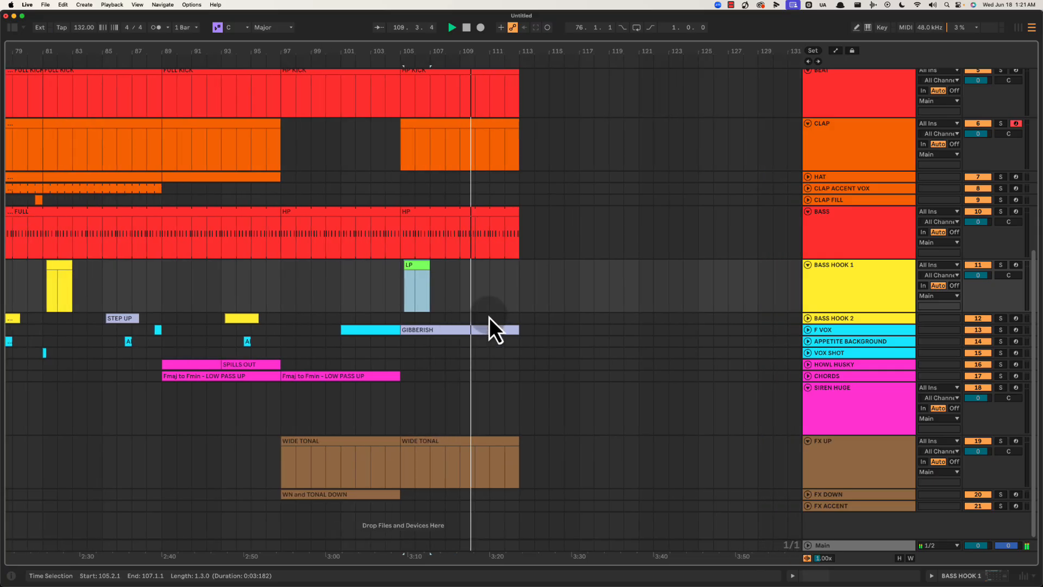
{"action": "left_click", "coordinate": [479, 298]}
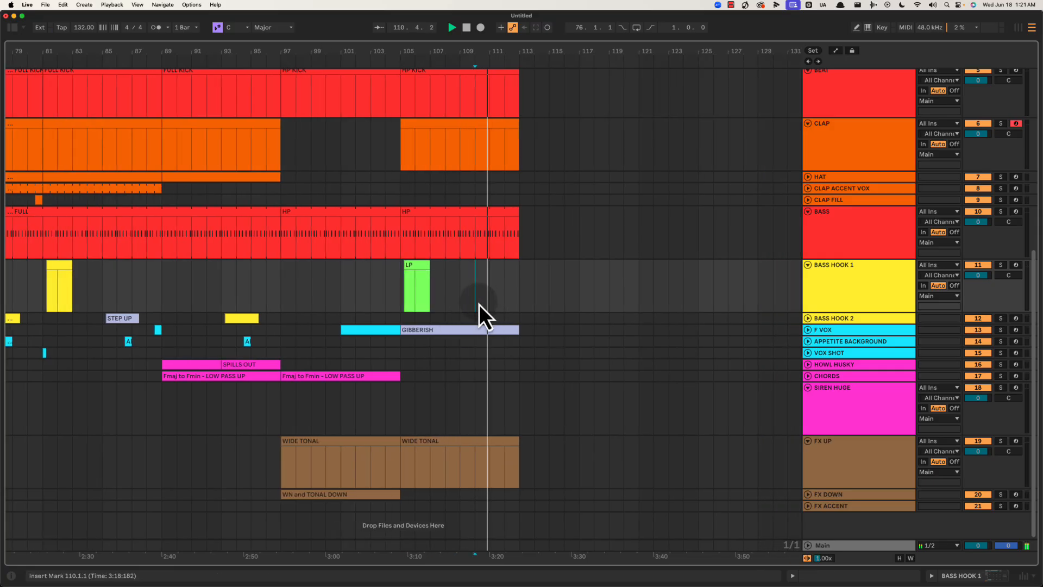
{"action": "key", "text": "space"}
{"action": "left_click", "coordinate": [444, 166]}
{"action": "key", "text": "space"}
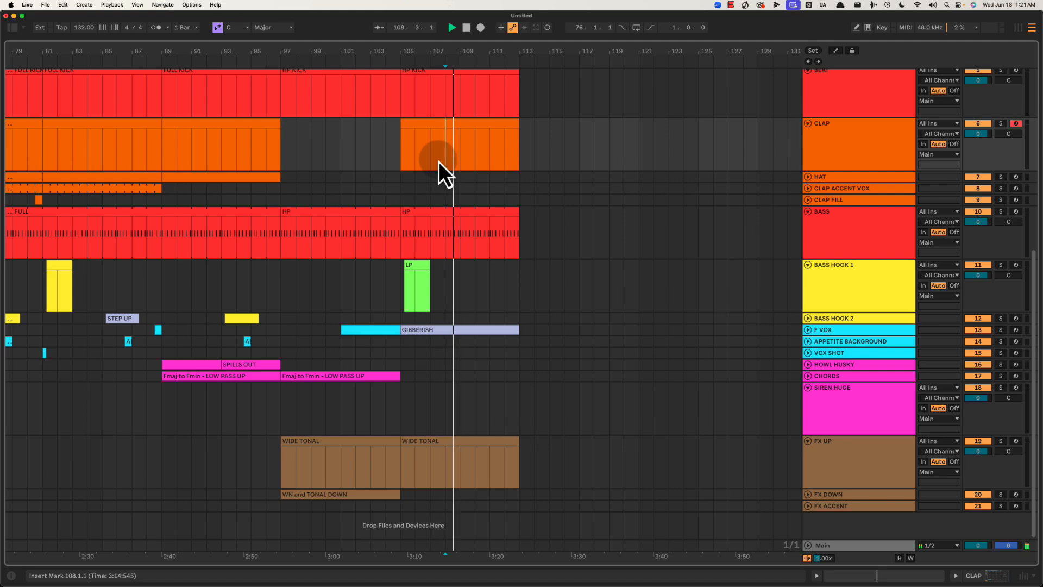
{"action": "scroll", "coordinate": [478, 287], "scroll_direction": "up", "scroll_amount": 5}
{"action": "scroll", "coordinate": [494, 286], "scroll_direction": "down", "scroll_amount": 1}
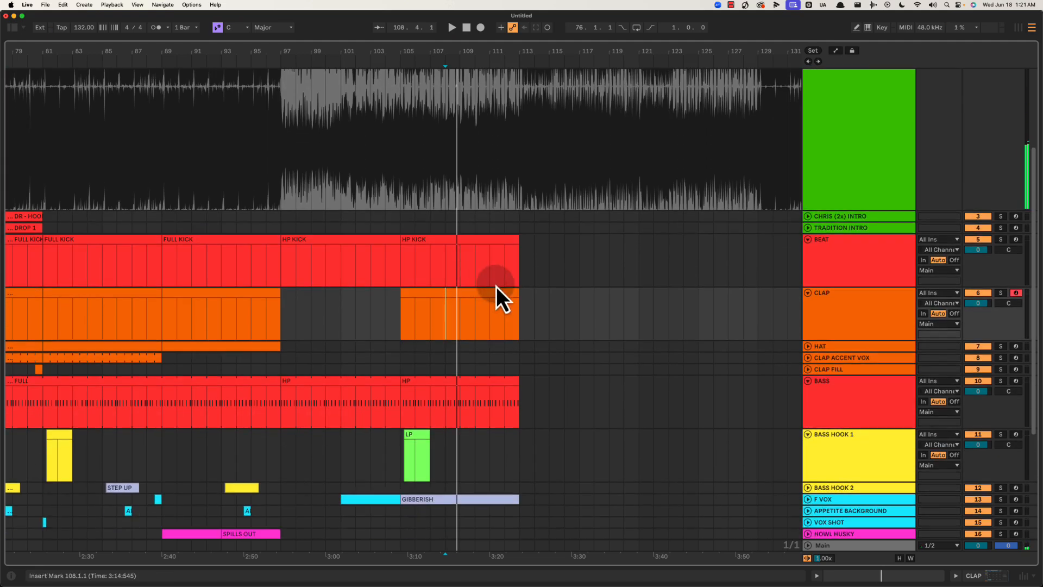
Insert a new MIDI track below SIREN HUGE and name it SYNTH RHYTHMIC BREAK.
{"action": "left_click", "coordinate": [399, 321]}
{"action": "scroll", "coordinate": [768, 353], "scroll_direction": "down", "scroll_amount": 4}
{"action": "left_click", "coordinate": [846, 448]}
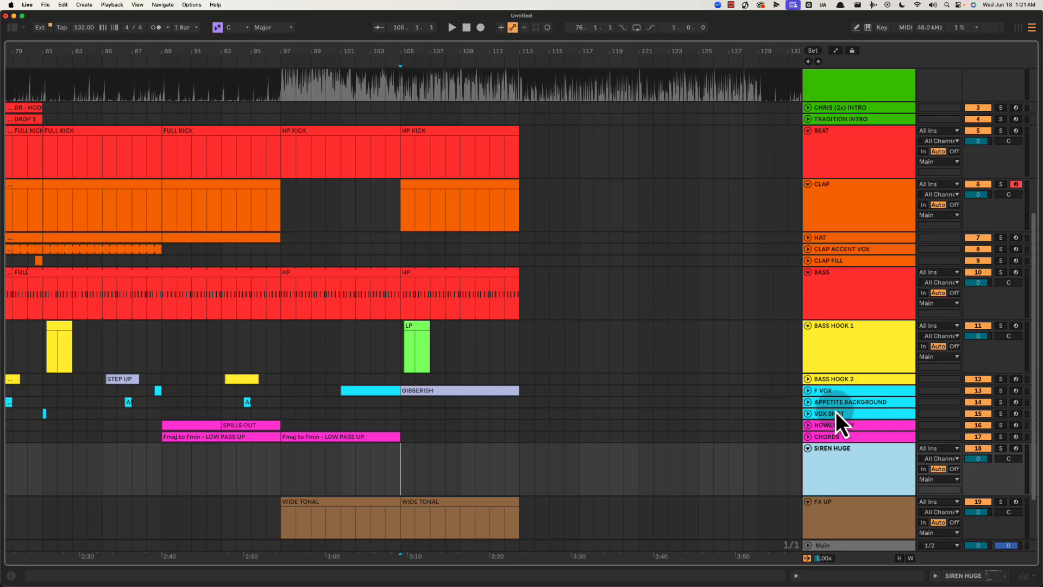
{"action": "key", "text": "super+shift+t"}
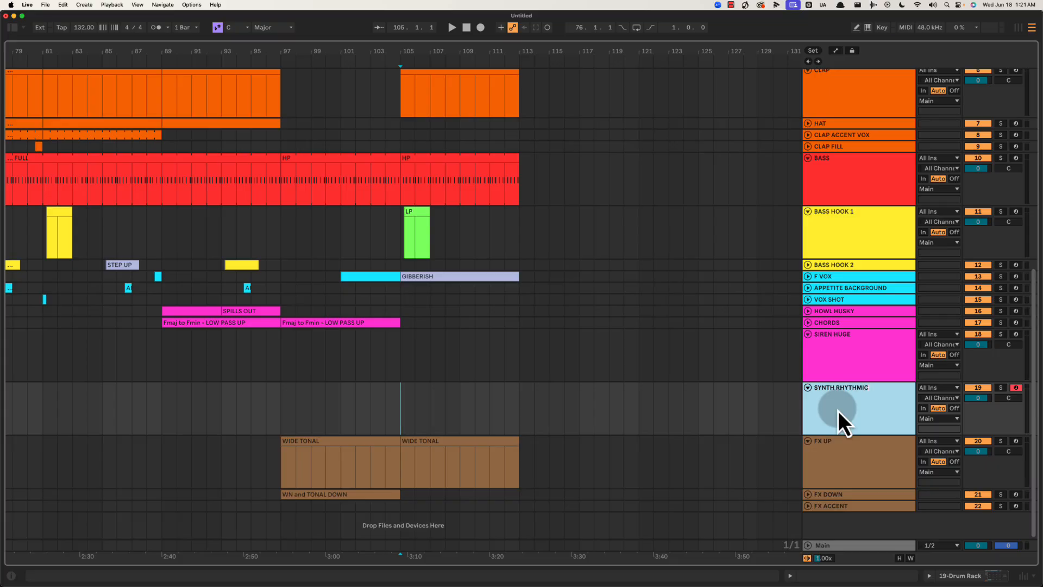
{"action": "type", "text": "BREAK"}
{"action": "key", "text": "Return"}
Play from bar 105 and insert an 8-bar MIDI clip on SYNTH RHYTHMIC BREAK from bar 105 to 113.
{"action": "key", "text": "space"}
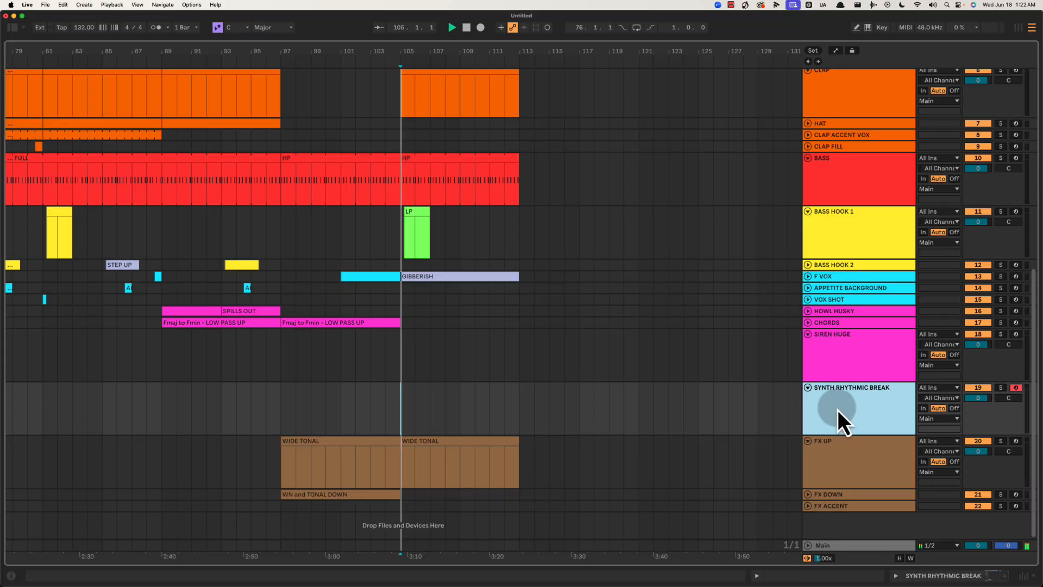
{"action": "left_click_drag", "start_coordinate": [401, 412], "coordinate": [519, 411]}
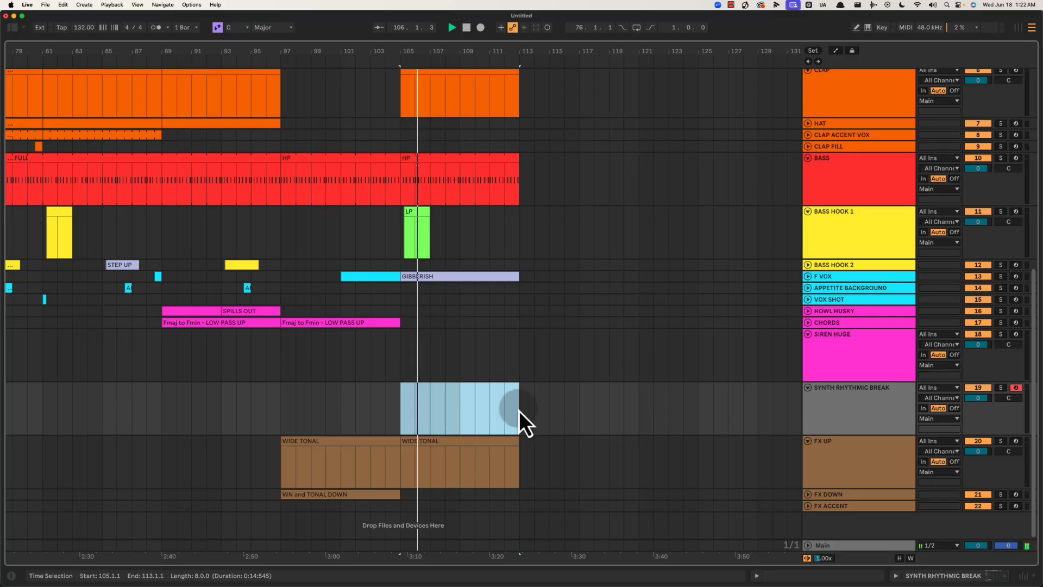
{"action": "key", "text": "space"}
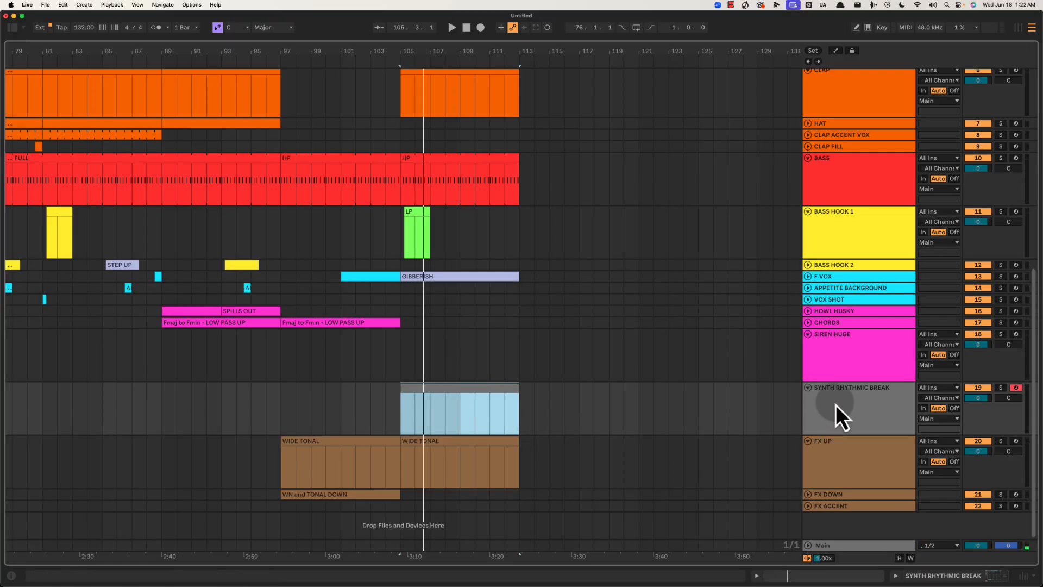
Change the colour of the SYNTH RHYTHMIC BREAK track and its clip to magenta.
{"action": "right_click", "coordinate": [865, 397]}
{"action": "left_click", "coordinate": [852, 406]}
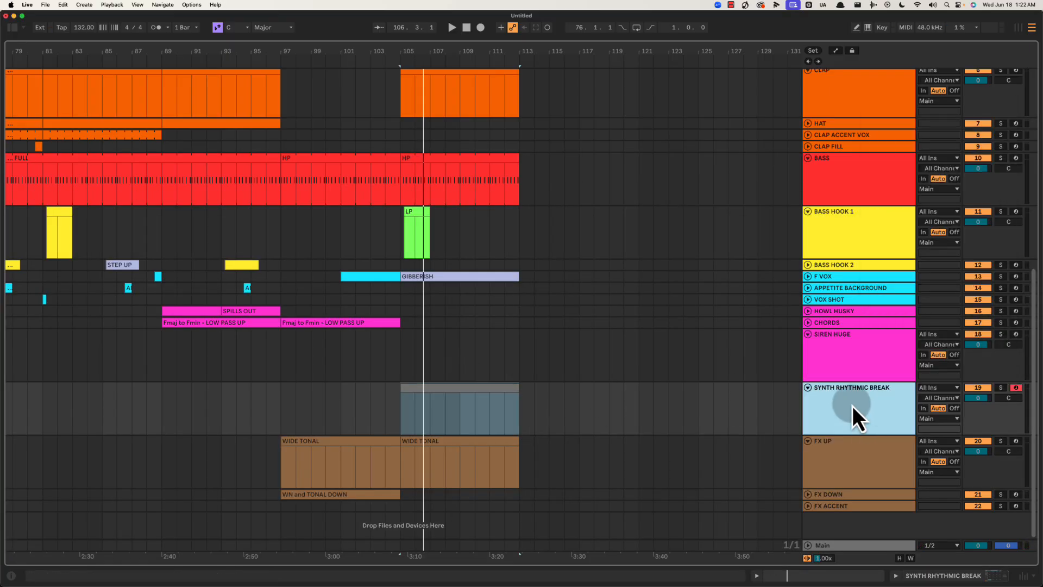
{"action": "right_click", "coordinate": [858, 405]}
{"action": "left_click", "coordinate": [913, 364]}
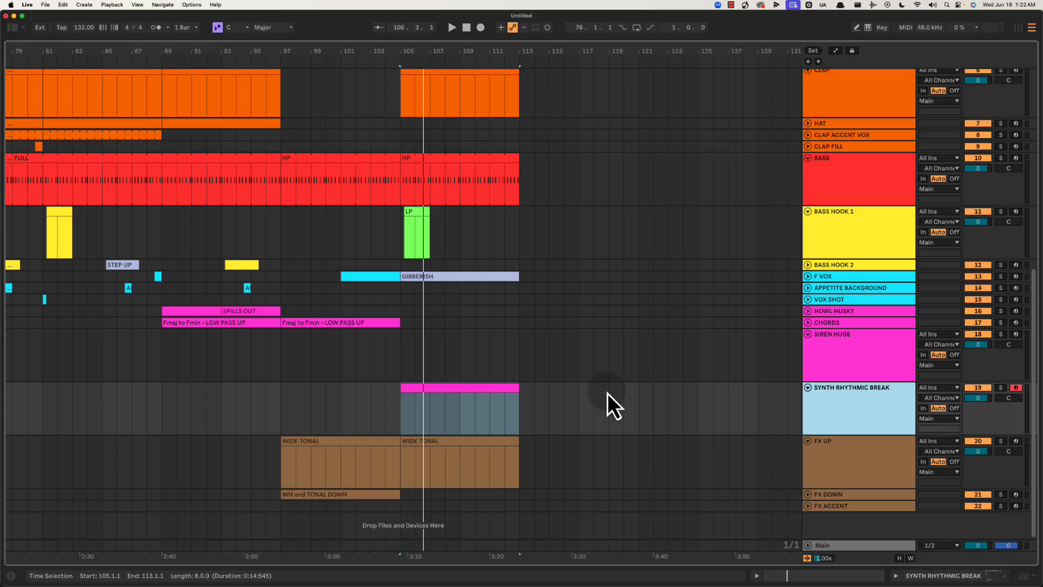
Open the SYNTH RHYTHMIC BREAK clip for note editing with a fixed 1/16 grid and play it from bar 105.
{"action": "double_click", "coordinate": [443, 401]}
{"action": "key", "text": "space"}
{"action": "right_click", "coordinate": [317, 402]}
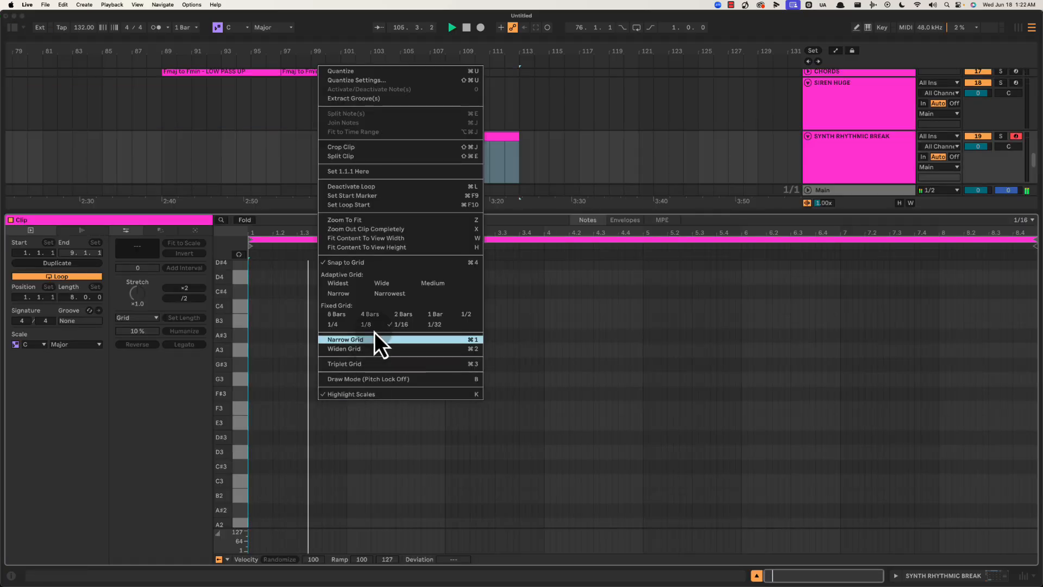
{"action": "left_click", "coordinate": [424, 329]}
{"action": "left_click_drag", "start_coordinate": [268, 234], "coordinate": [269, 233]}
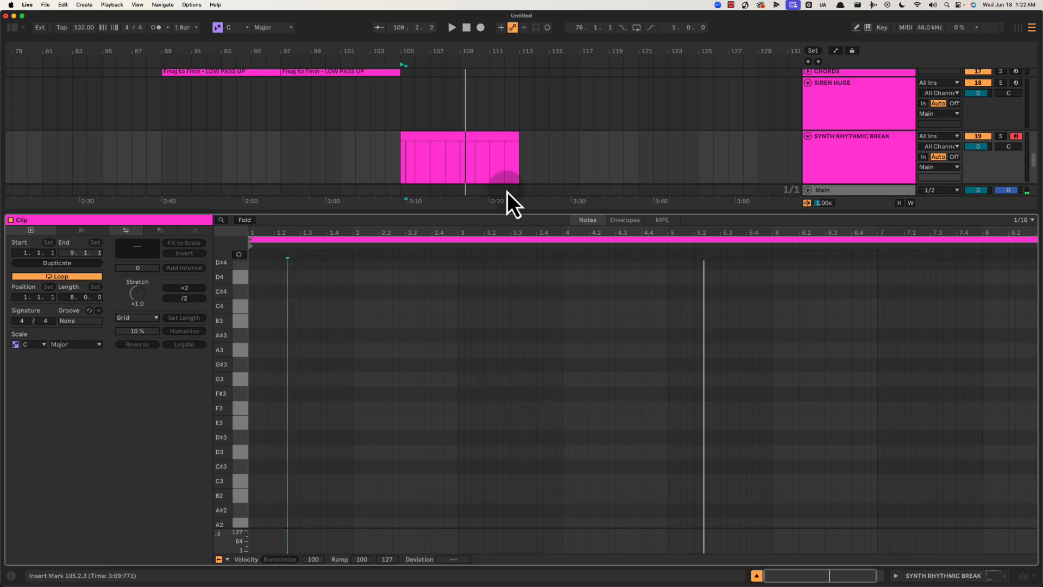
Loop bars 109 to 111 and play the loop repeatedly to locate the synth hits on the grid.
{"action": "left_click_drag", "start_coordinate": [465, 160], "coordinate": [490, 155]}
{"action": "key", "text": "super+l"}
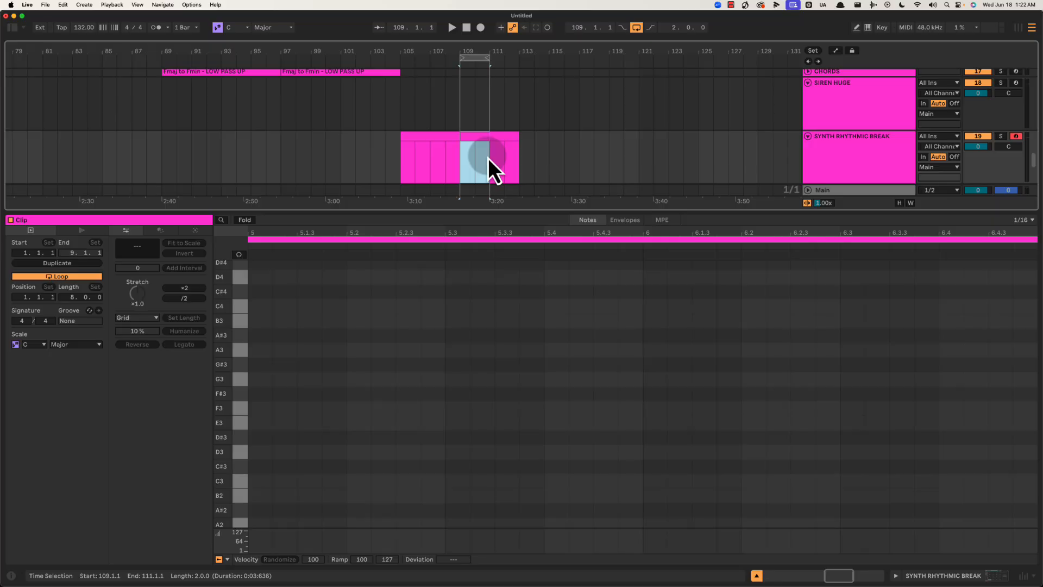
{"action": "key", "text": "space"}
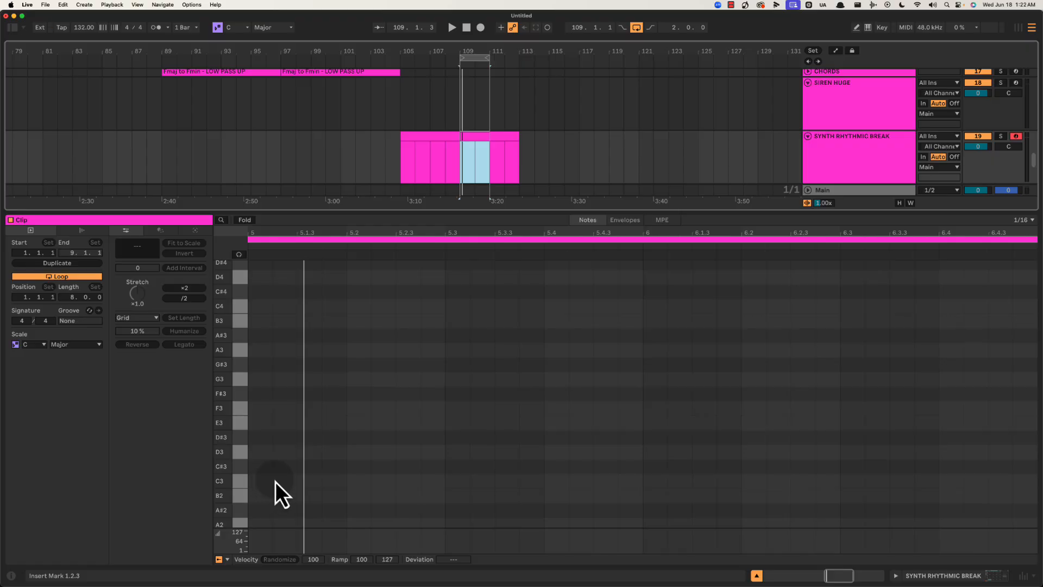
{"action": "key", "text": "space"}
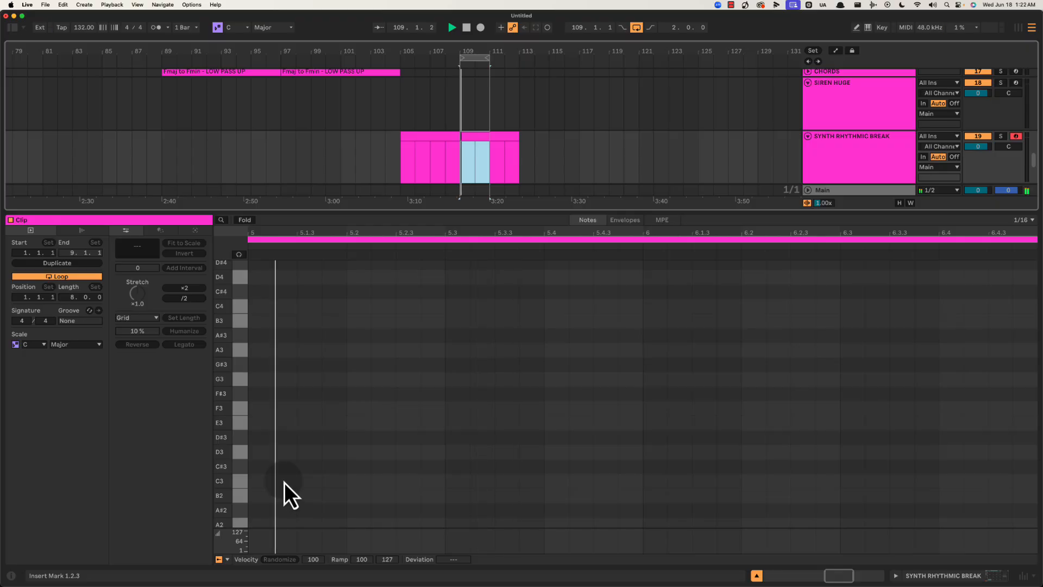
{"action": "key", "text": "space"}
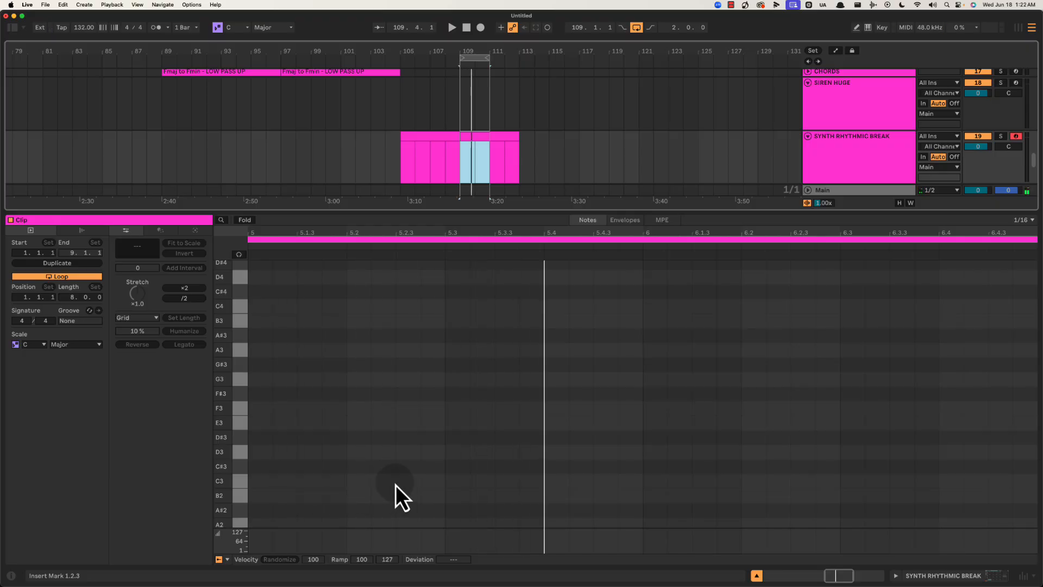
{"action": "key", "text": "space"}
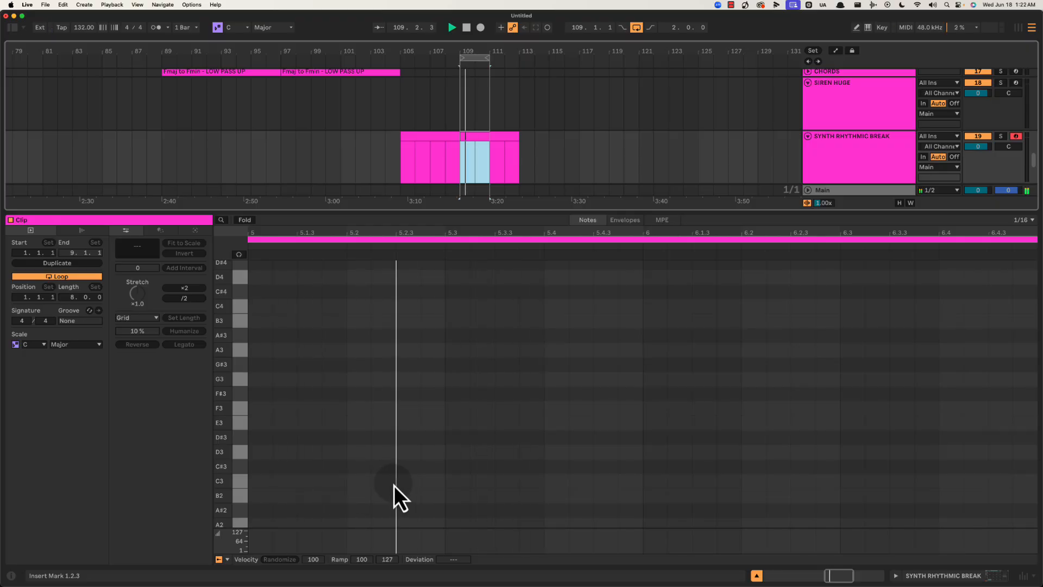
{"action": "key", "text": "space"}
Add 1/16 C3 notes at 5.2.3, 5.2.4, 5.3.3, 5.3.4, 5.1.2 and 5.1.3 in the clip, checking against playback.
{"action": "double_click", "coordinate": [407, 483]}
{"action": "double_click", "coordinate": [436, 482]}
{"action": "key", "text": "space"}
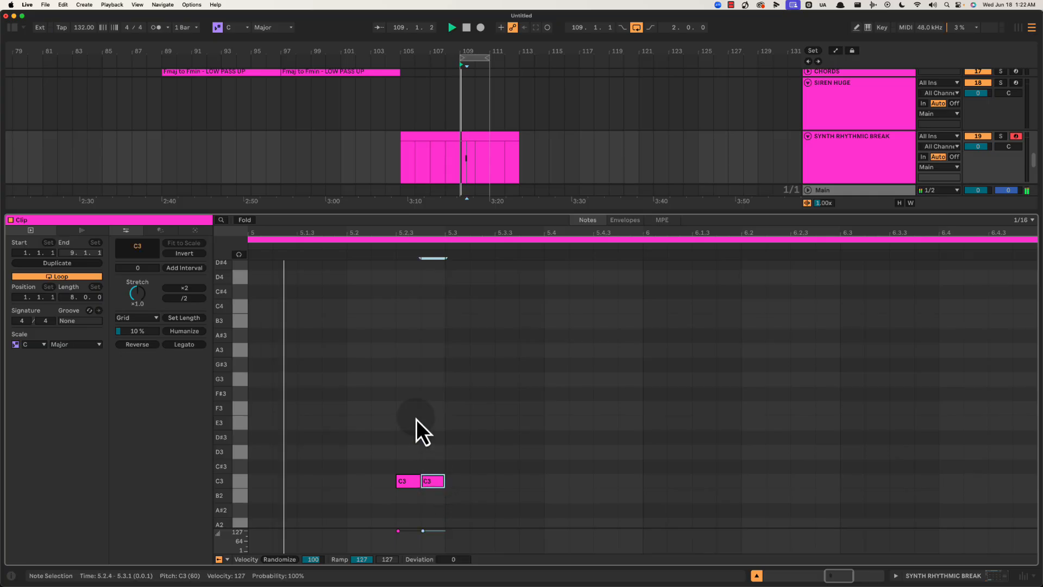
{"action": "double_click", "coordinate": [500, 481]}
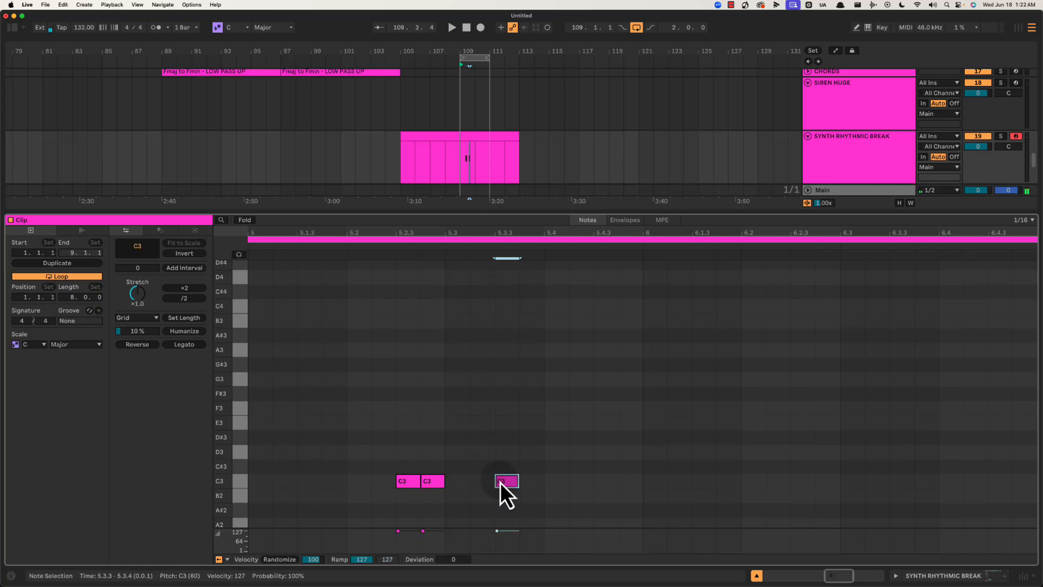
{"action": "double_click", "coordinate": [529, 482]}
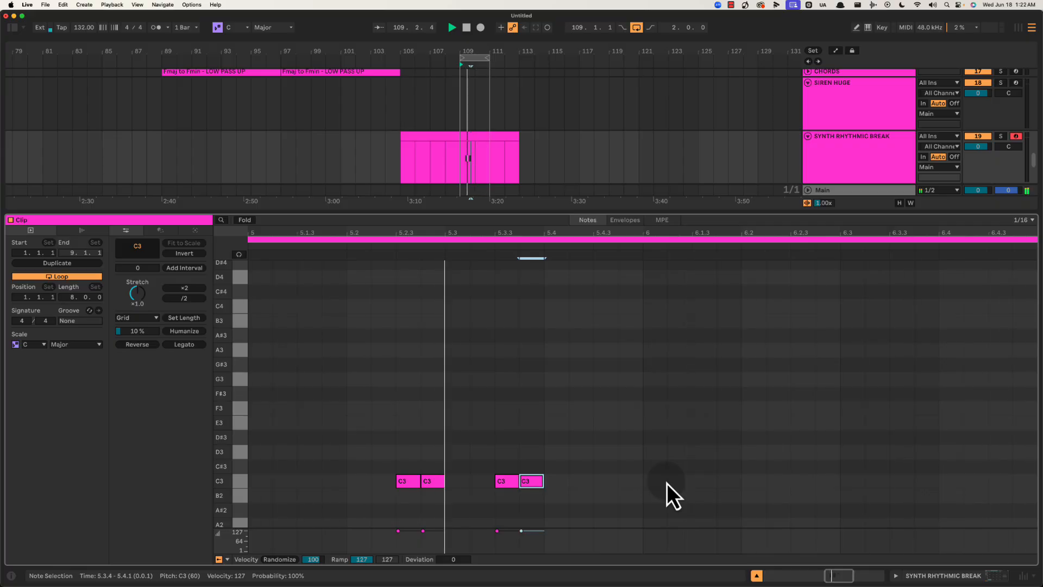
{"action": "double_click", "coordinate": [282, 481]}
{"action": "double_click", "coordinate": [306, 481]}
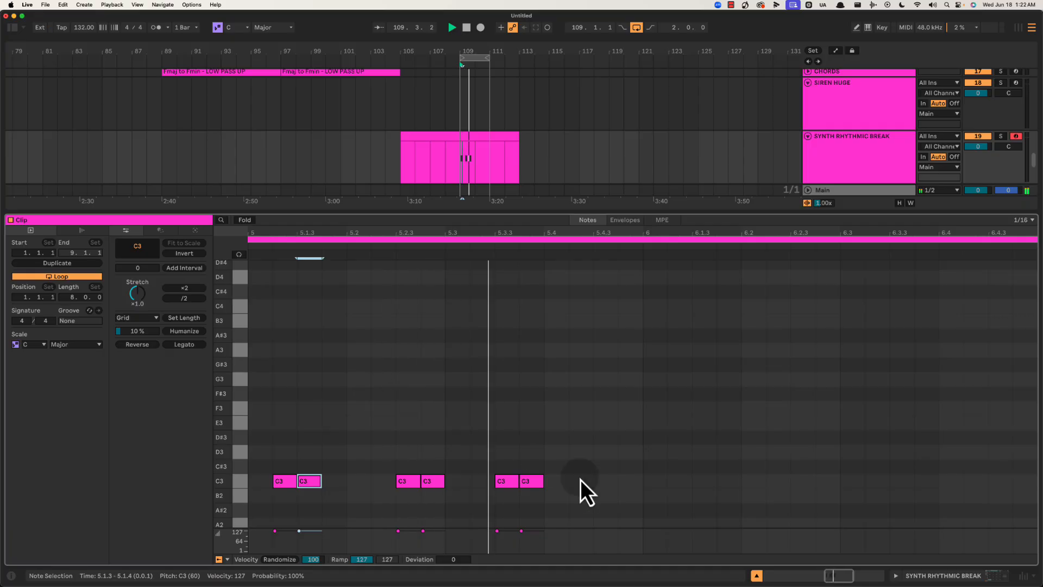
Loop the one-bar C3 pattern from 5.1.1 to 6.1.1 within the clip, play it back, and close the clip editor.
{"action": "key", "text": "space"}
{"action": "left_click_drag", "start_coordinate": [252, 447], "coordinate": [643, 494]}
{"action": "key", "text": "super+l"}
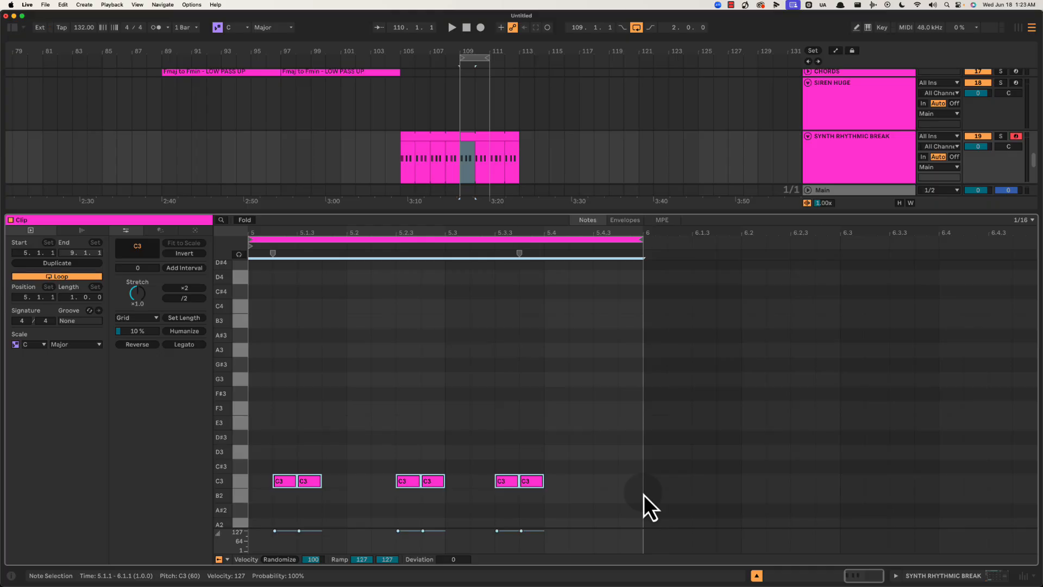
{"action": "key", "text": "space"}
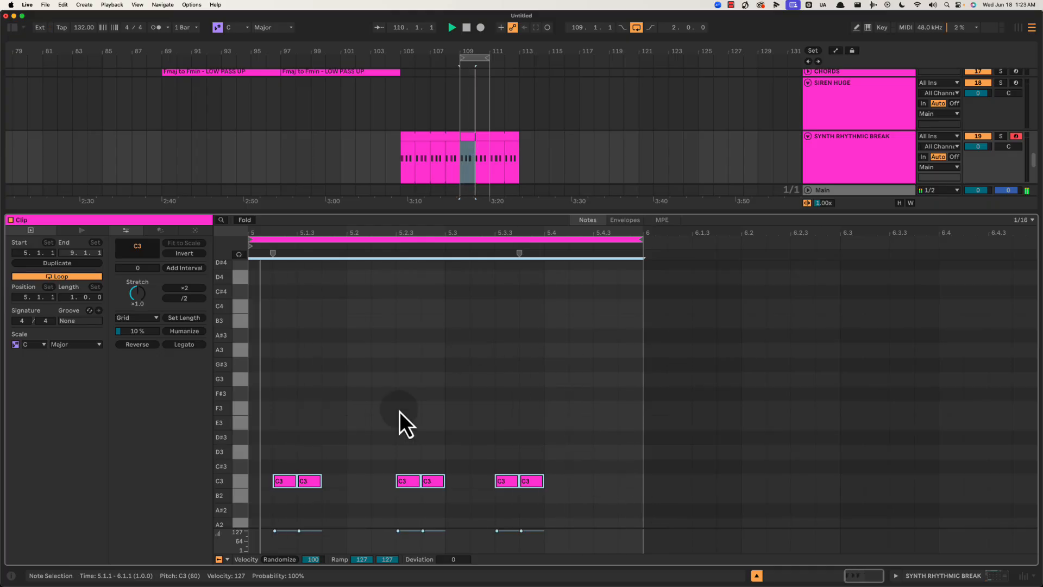
{"action": "double_click", "coordinate": [533, 212]}
{"action": "key", "text": "space"}
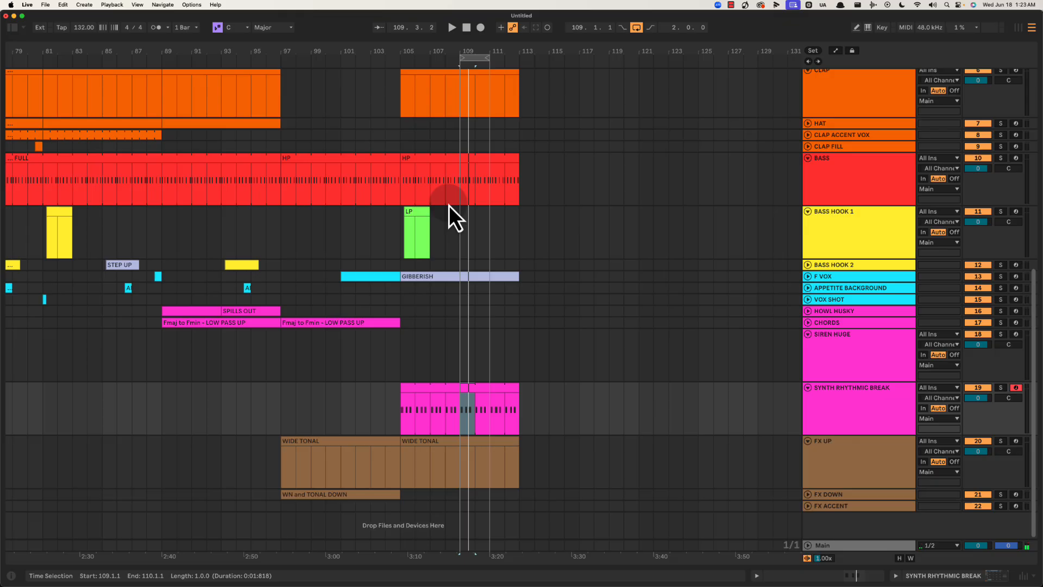
Extend the arrangement loop to cover bars 105 to 113 and play it from bar 106.
{"action": "left_click", "coordinate": [498, 57]}
{"action": "left_click_drag", "start_coordinate": [493, 56], "coordinate": [400, 56]}
{"action": "left_click", "coordinate": [446, 347]}
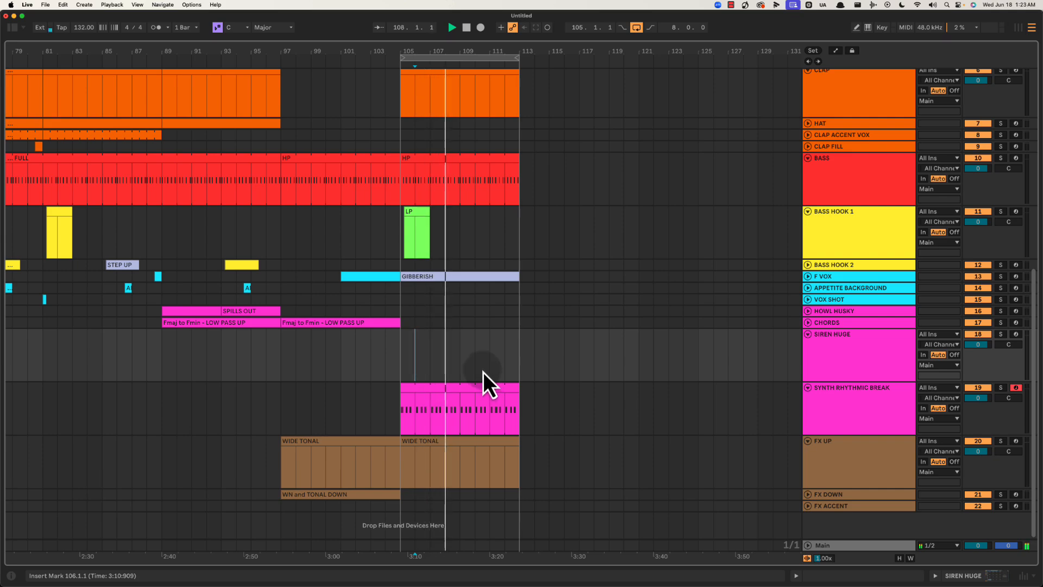
{"action": "left_click_drag", "start_coordinate": [463, 48], "coordinate": [464, 43]}
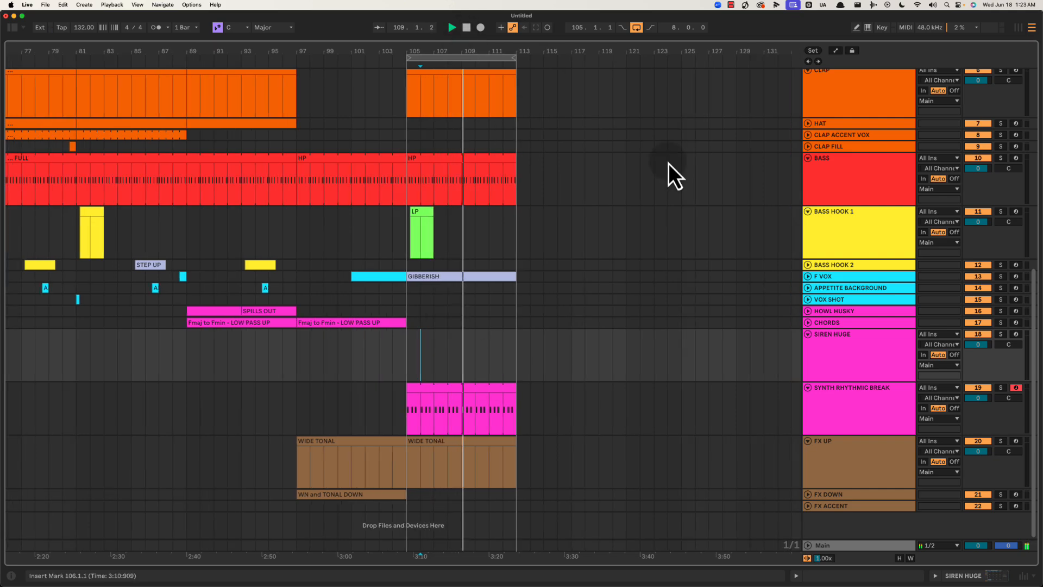
Turn off arrangement looping, stop playback, and unfold the F VOX track.
{"action": "left_click", "coordinate": [841, 426]}
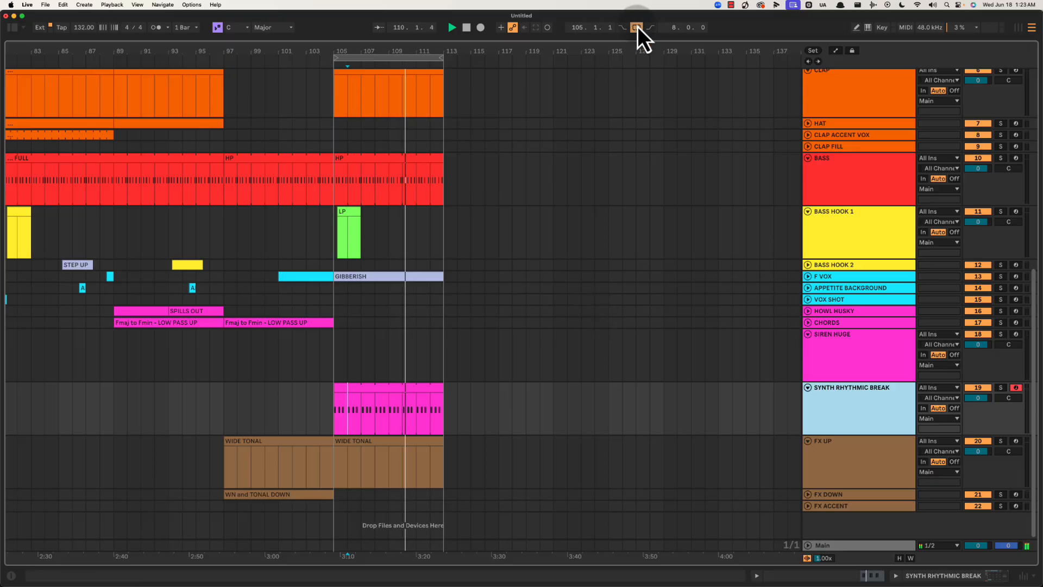
{"action": "left_click", "coordinate": [636, 27]}
{"action": "left_click_drag", "start_coordinate": [405, 49], "coordinate": [450, 52]}
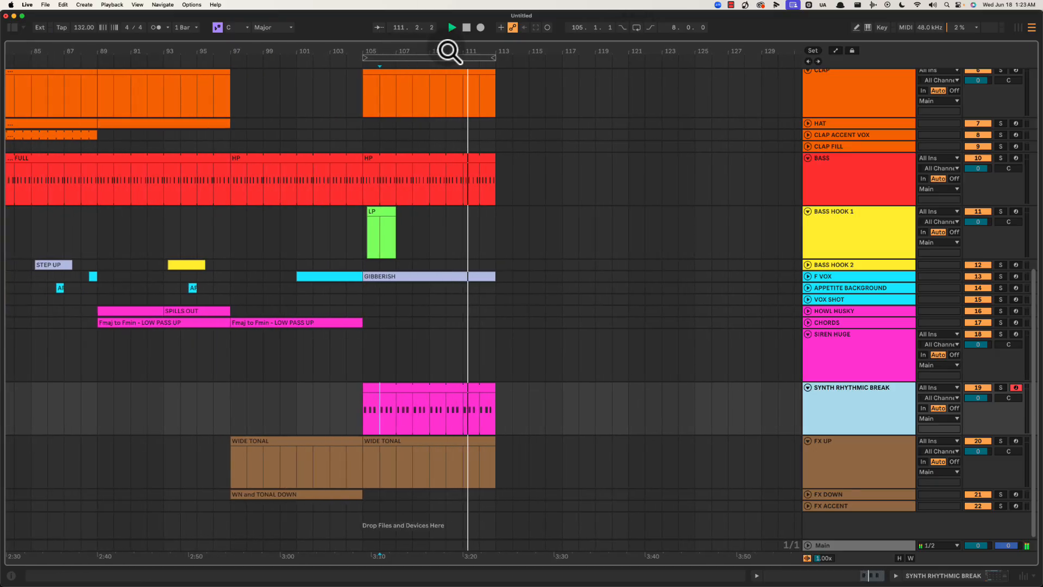
{"action": "key", "text": "space"}
{"action": "left_click", "coordinate": [832, 275]}
{"action": "left_click", "coordinate": [808, 277]}
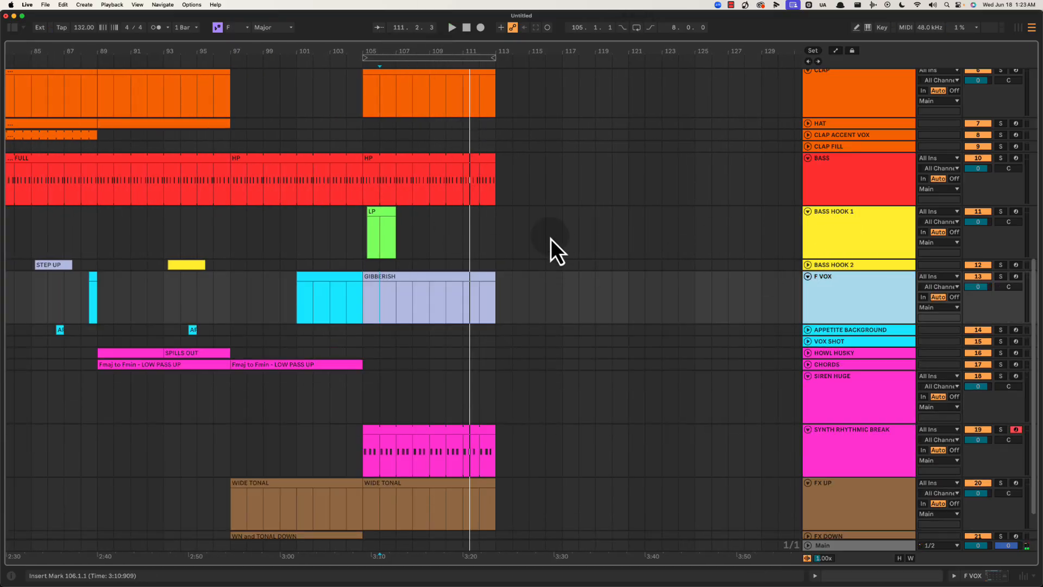
Audition the background vocal at 94.3 on the APPETITE BACKGROUND track and compare it with playback from bars 102 and 110.
{"action": "left_click", "coordinate": [337, 334]}
{"action": "scroll", "coordinate": [269, 332], "scroll_direction": "left", "scroll_amount": 4}
{"action": "left_click", "coordinate": [235, 331]}
{"action": "key", "text": "space"}
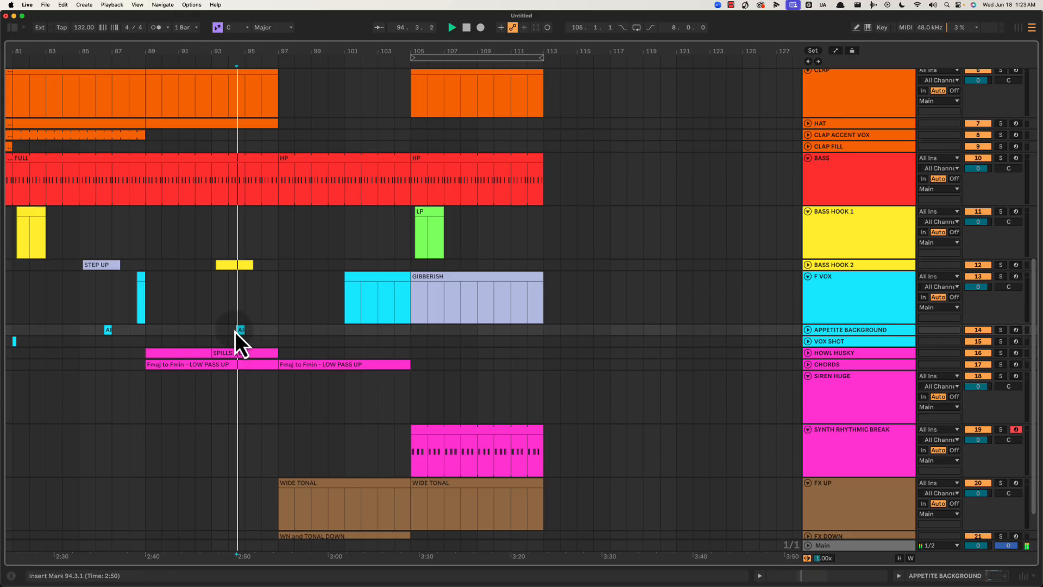
{"action": "left_click", "coordinate": [236, 331]}
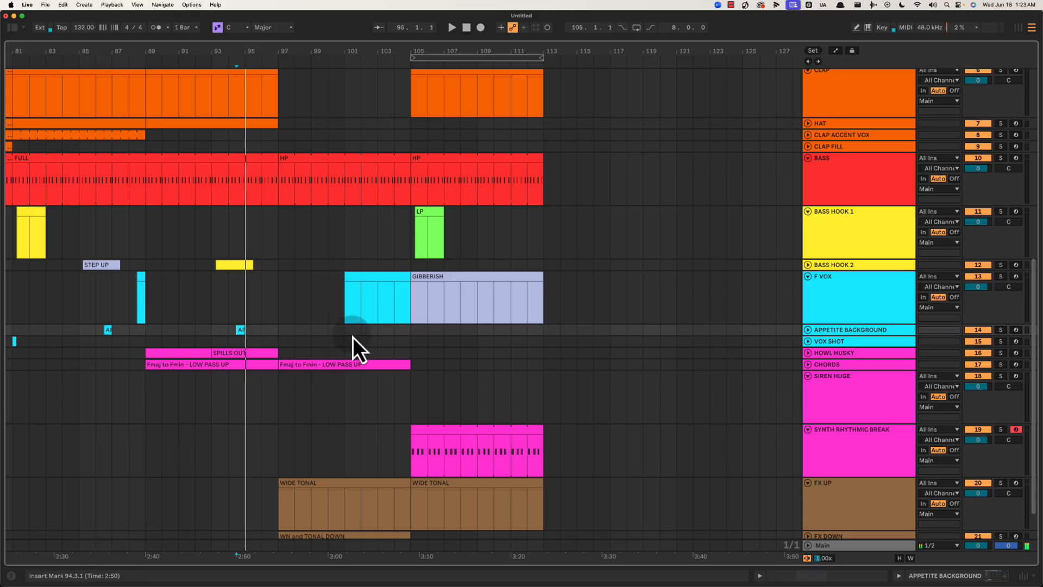
{"action": "left_click", "coordinate": [377, 334]}
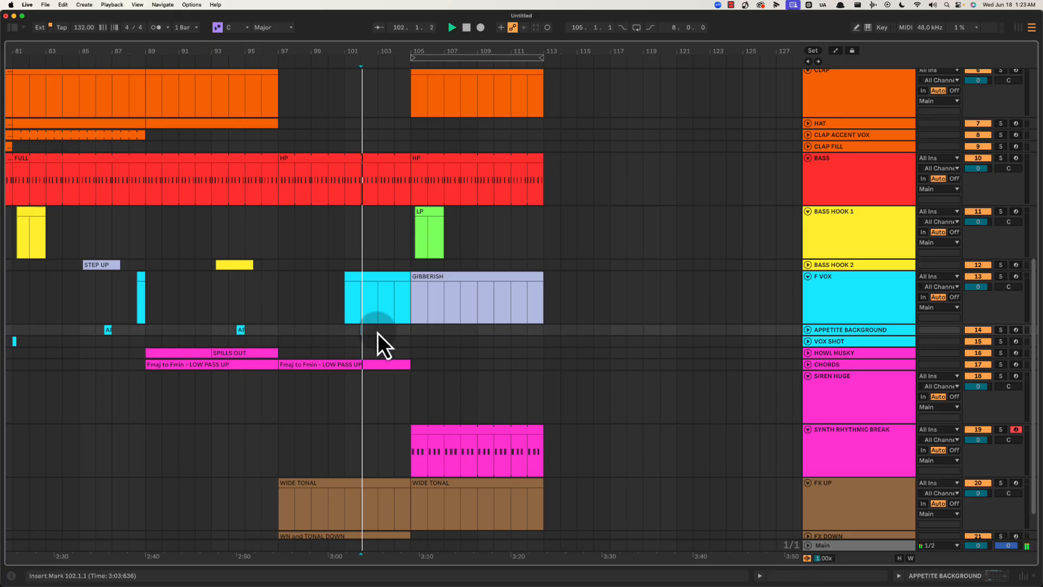
{"action": "left_click", "coordinate": [483, 334]}
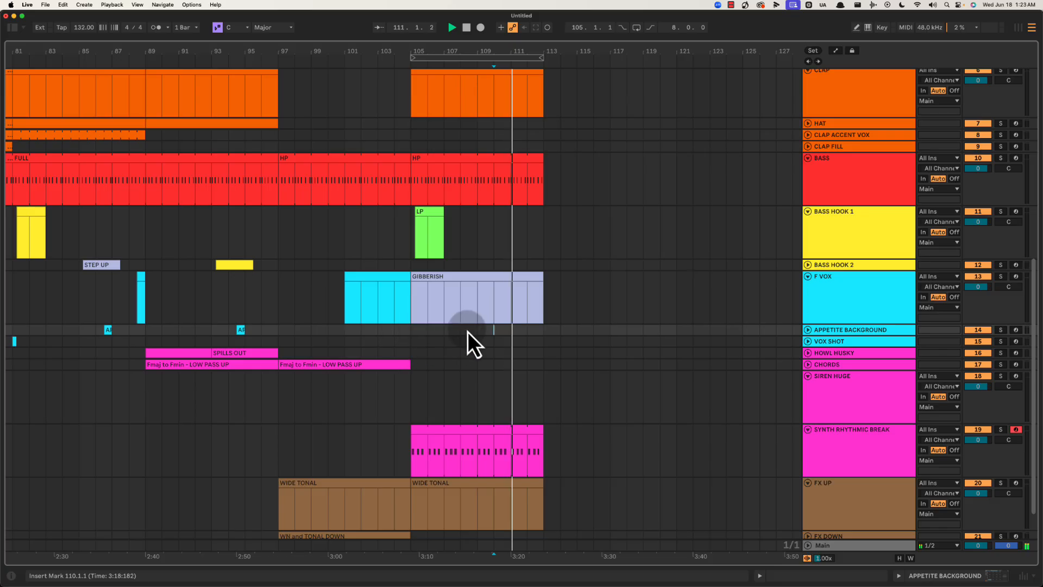
{"action": "left_click", "coordinate": [234, 331]}
{"action": "key", "text": "space"}
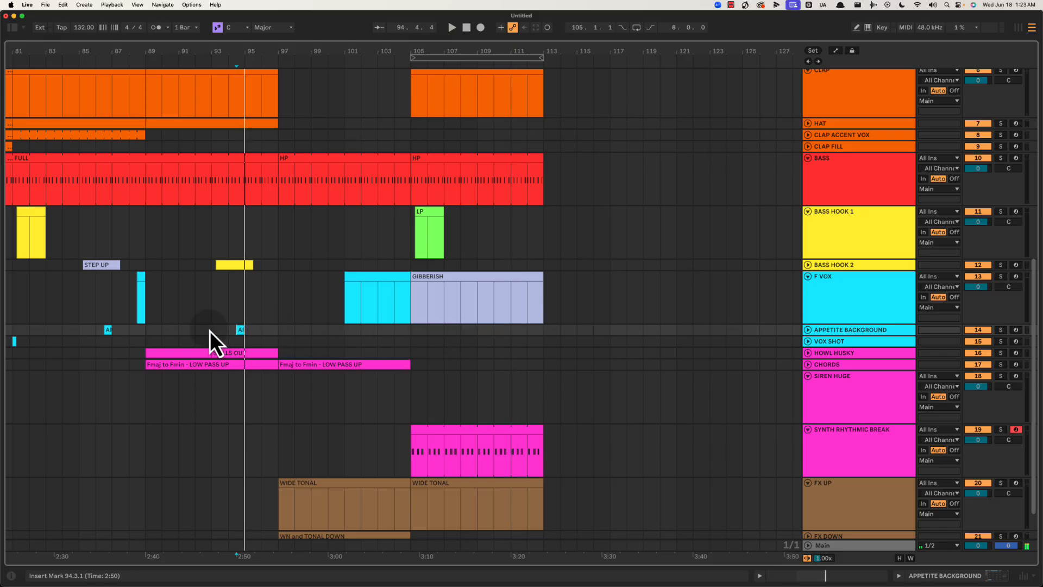
Duplicate bars 93 to 105 of the APPETITE BACKGROUND track and shift the copy forward four bars to start at bar 109.
{"action": "left_click_drag", "start_coordinate": [209, 330], "coordinate": [410, 333]}
{"action": "key", "text": "super+d"}
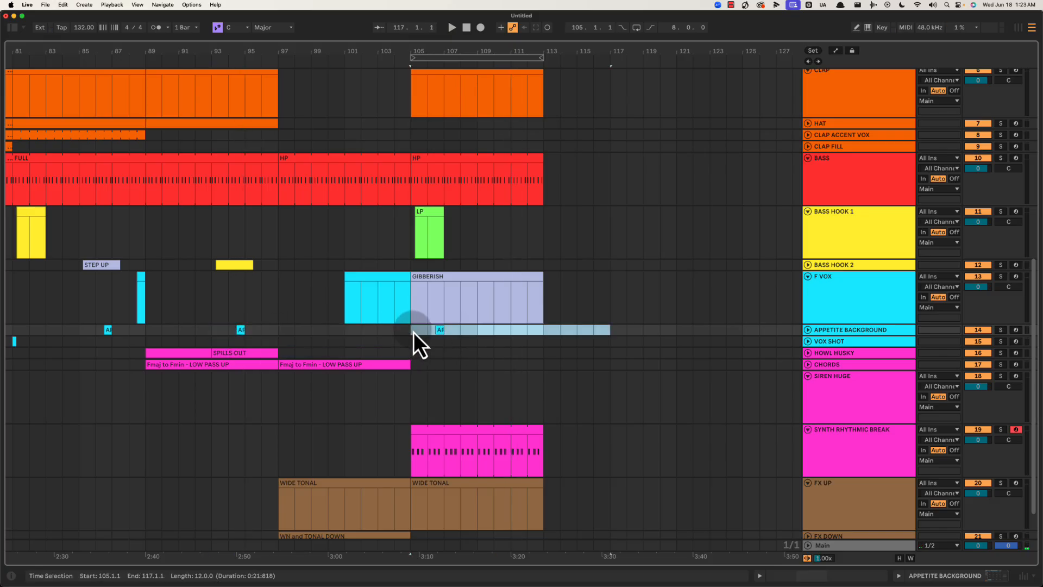
{"action": "key", "text": "Right"}
{"action": "key", "text": "Right"}
{"action": "key", "text": "Right"}
{"action": "key", "text": "Right"}
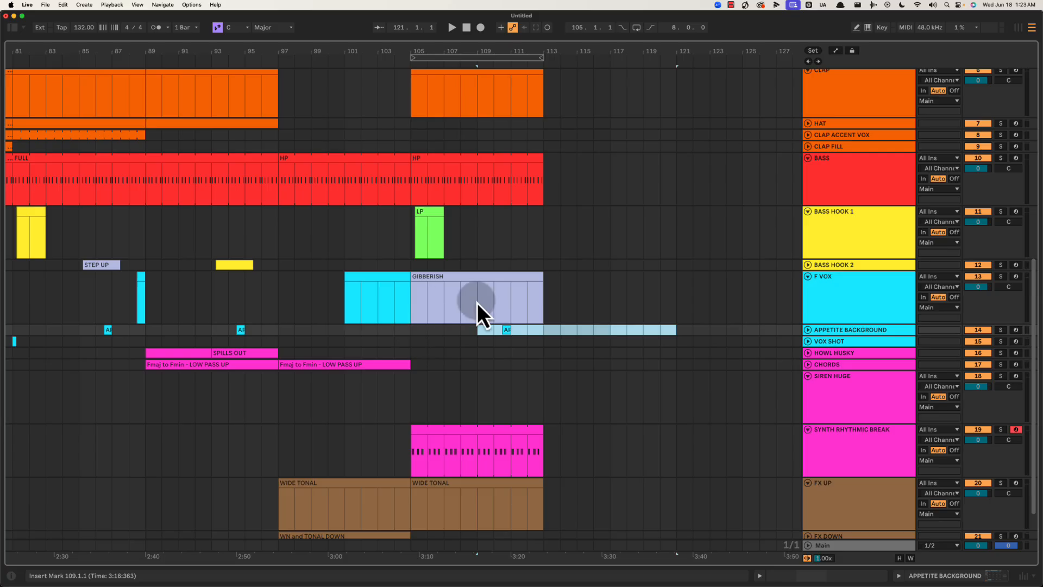
Play from bar 109 on the BASS HOOK 2 track to check the section against the newly placed vocal clip.
{"action": "left_click_drag", "start_coordinate": [484, 266], "coordinate": [492, 266]}
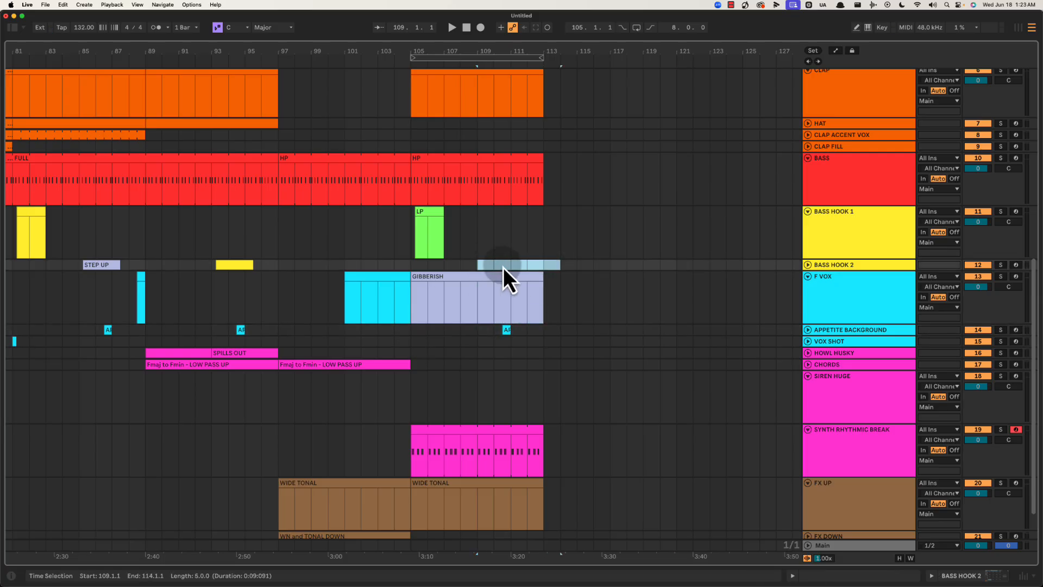
{"action": "left_click", "coordinate": [480, 264]}
{"action": "key", "text": "space"}
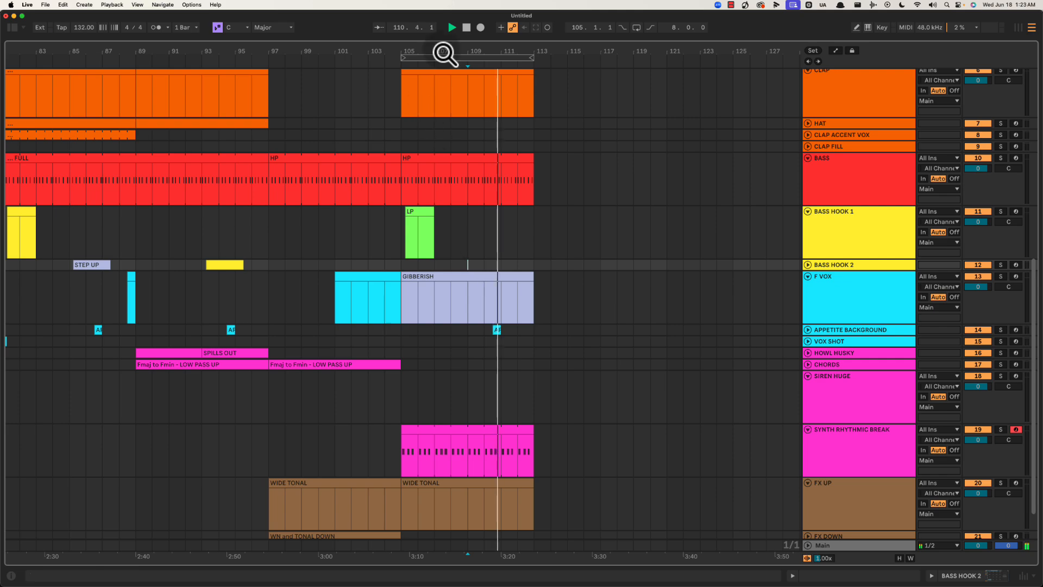
{"action": "key", "text": "space"}
Compare the BASS HOOK 1 clips at bars 65, 73 and 81 by playing each of them.
{"action": "left_click_drag", "start_coordinate": [444, 51], "coordinate": [560, 50]}
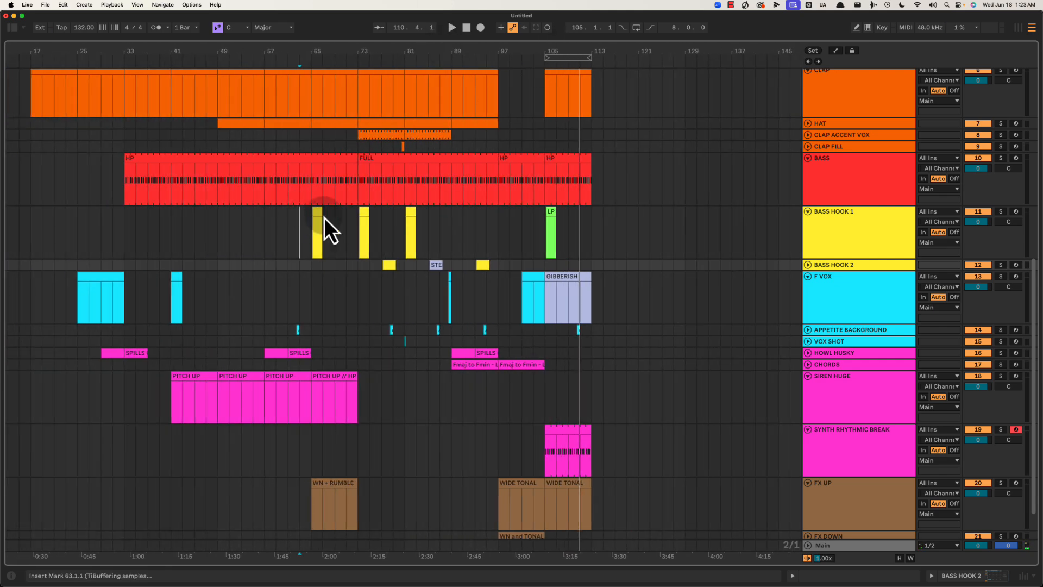
{"action": "left_click_drag", "start_coordinate": [324, 217], "coordinate": [349, 302]}
{"action": "left_click", "coordinate": [333, 242]}
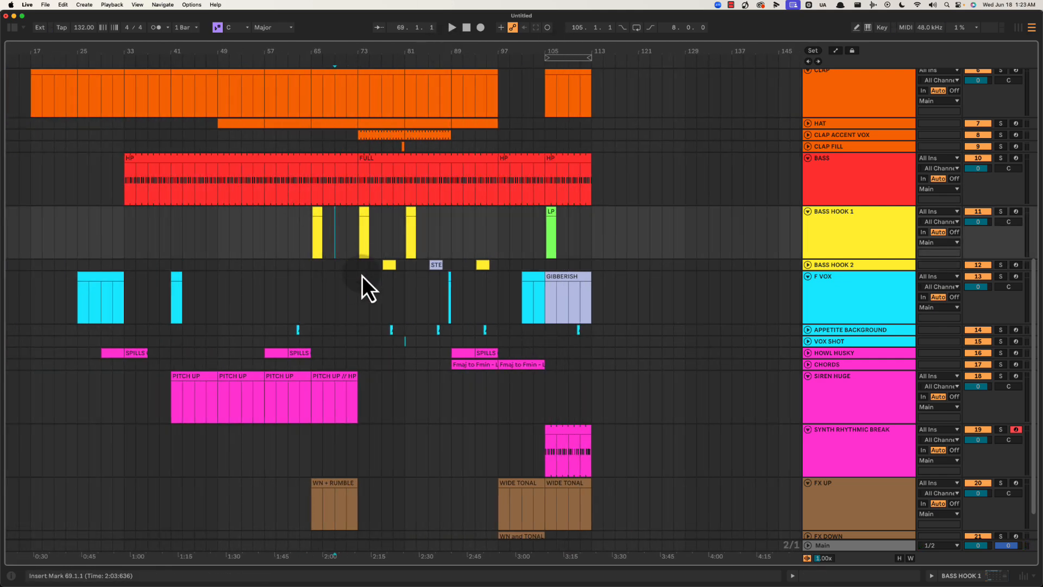
{"action": "left_click", "coordinate": [318, 230]}
{"action": "key", "text": "space"}
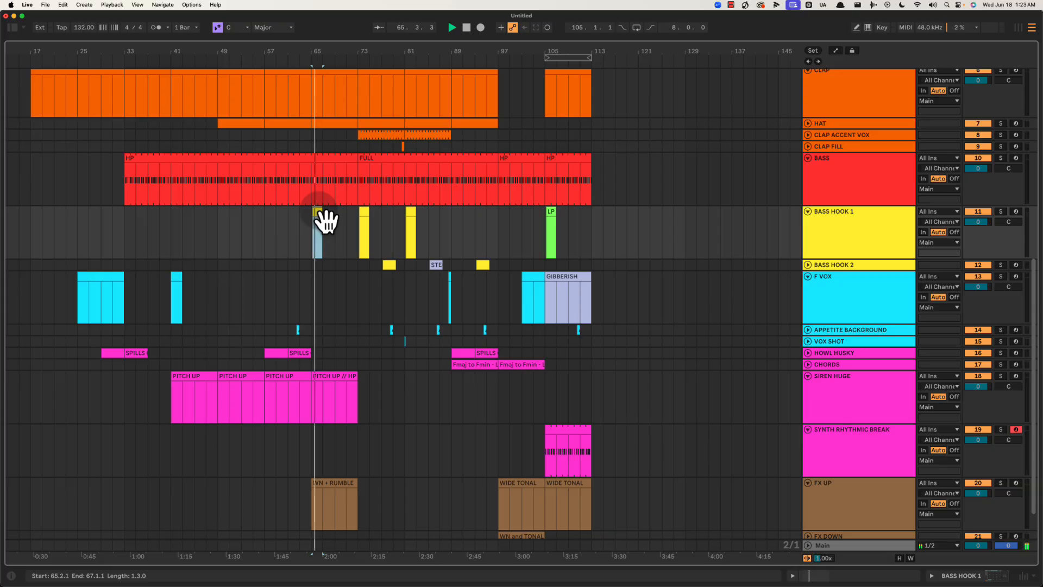
{"action": "left_click", "coordinate": [365, 224]}
{"action": "left_click", "coordinate": [412, 224]}
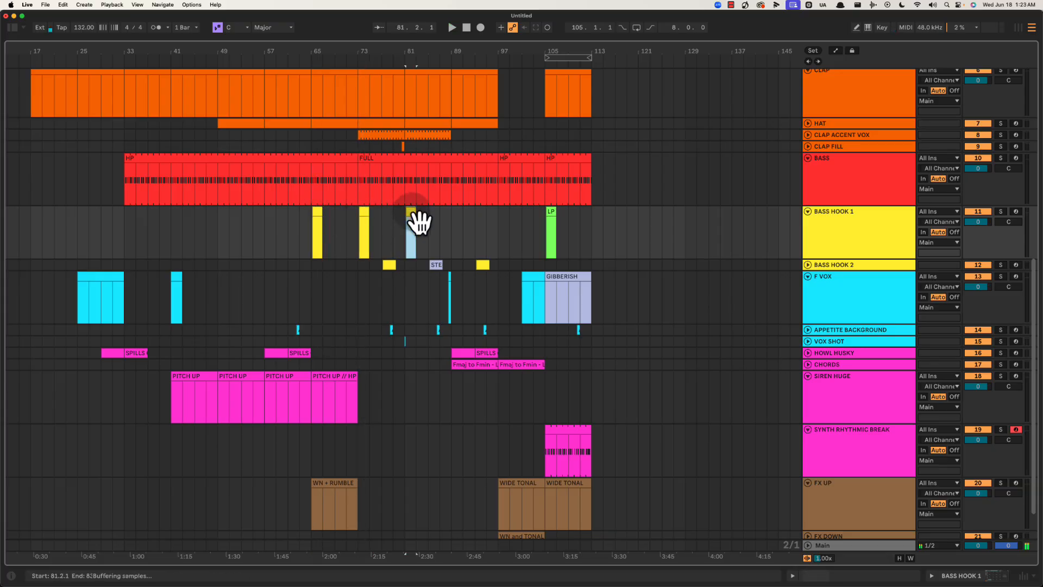
{"action": "left_click", "coordinate": [320, 224]}
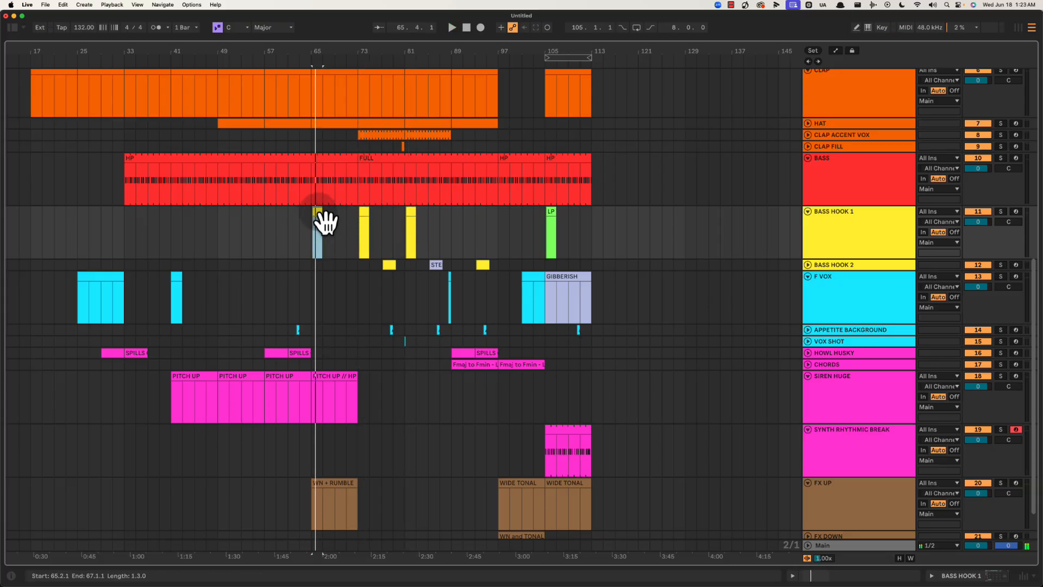
Rename the BASS HOOK 1 clip at bar 65 as LP and change its colour to dark blue.
{"action": "left_click_drag", "start_coordinate": [314, 52], "coordinate": [353, 205]}
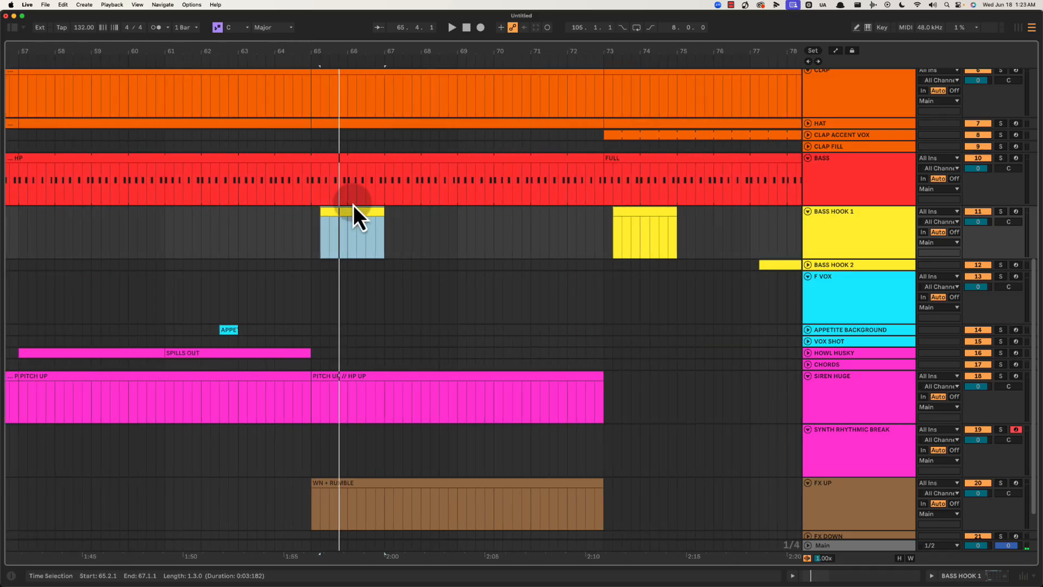
{"action": "left_click", "coordinate": [458, 249]}
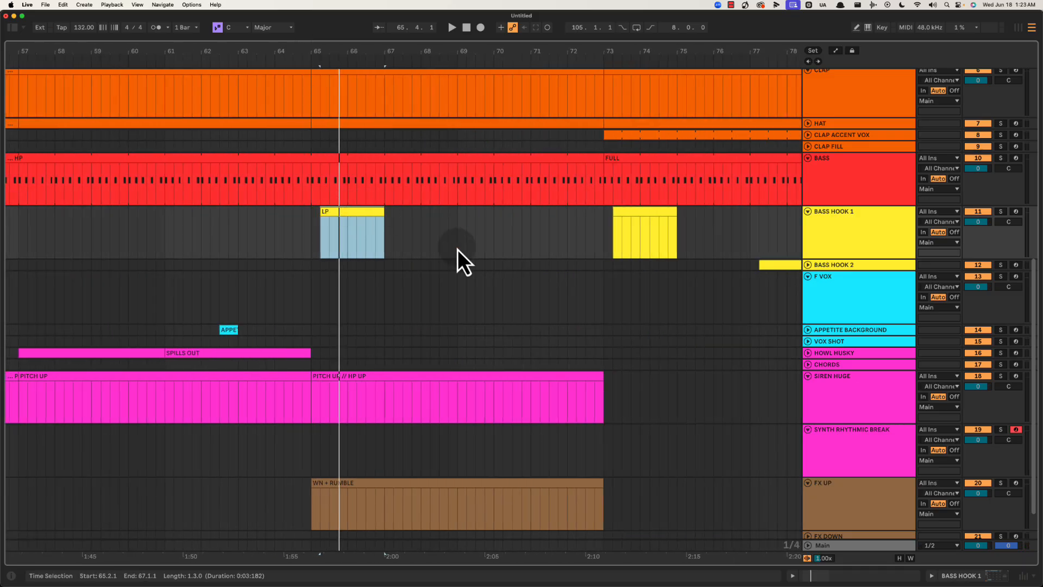
{"action": "right_click", "coordinate": [366, 211]}
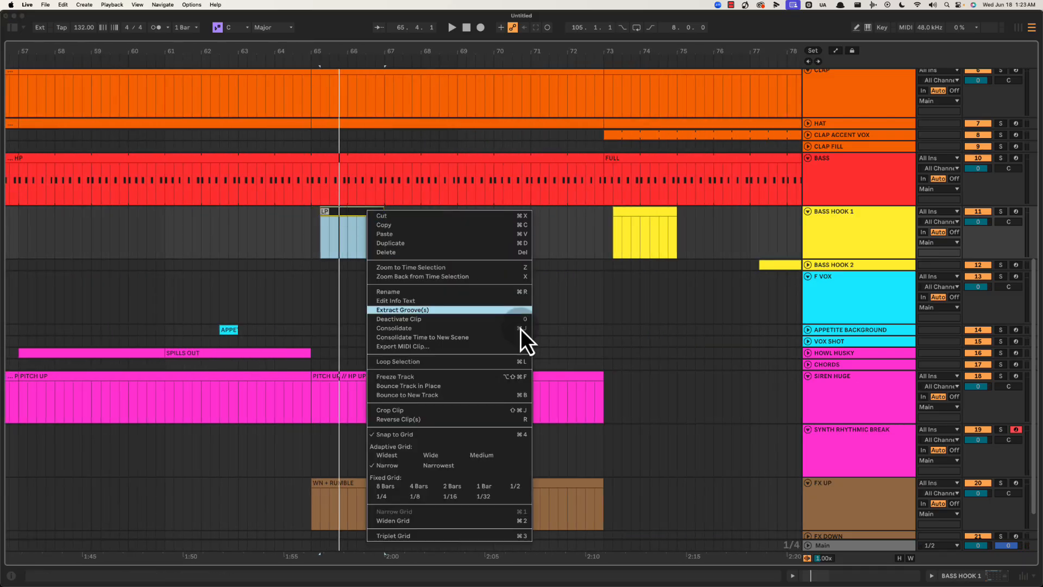
{"action": "left_click", "coordinate": [363, 267]}
{"action": "left_click_drag", "start_coordinate": [398, 43], "coordinate": [399, 95]}
{"action": "left_click", "coordinate": [370, 236]}
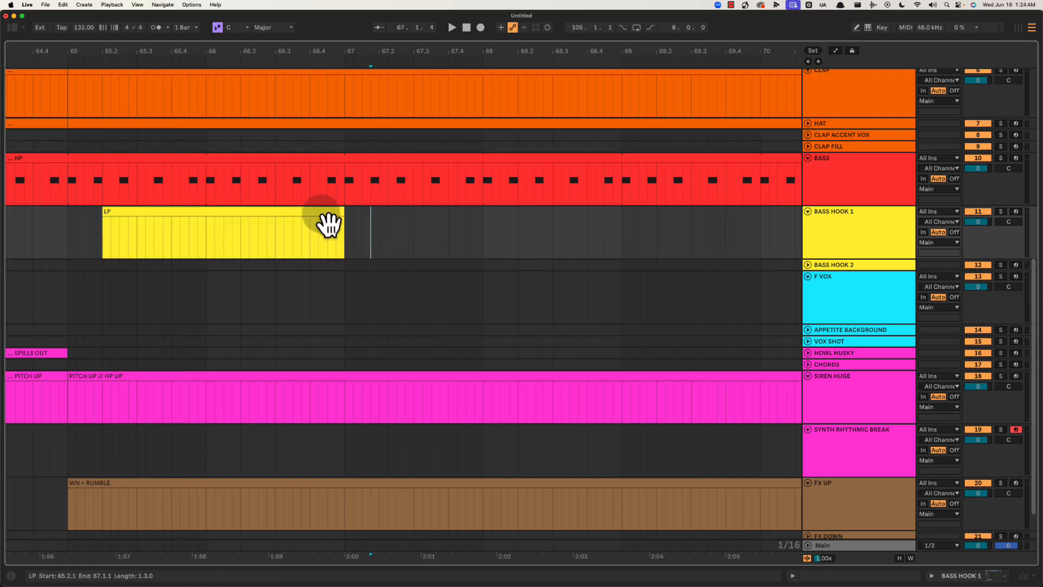
{"action": "right_click", "coordinate": [323, 212]}
{"action": "left_click", "coordinate": [404, 478]}
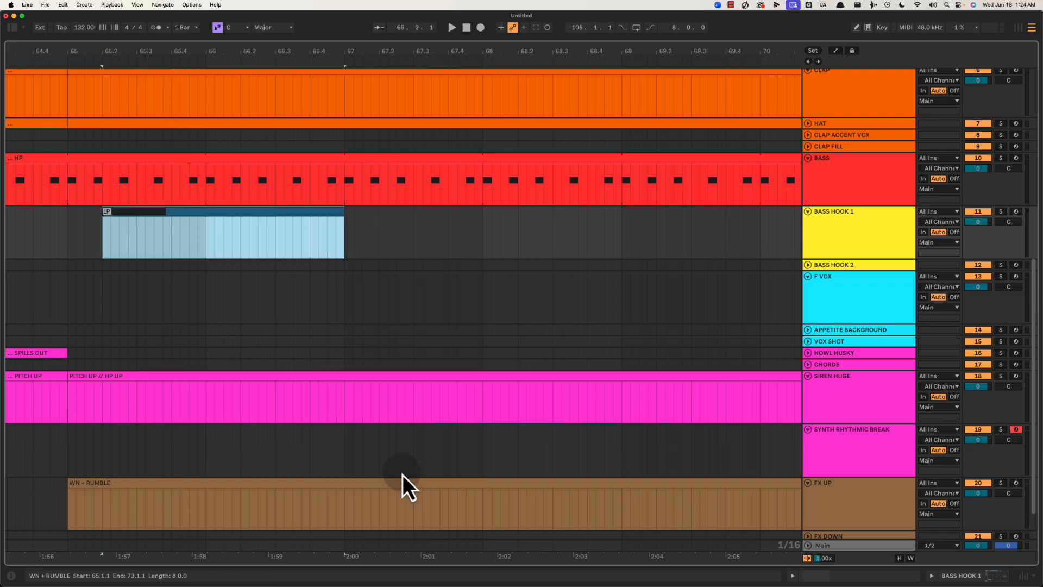
{"action": "left_click", "coordinate": [421, 226]}
{"action": "left_click_drag", "start_coordinate": [466, 63], "coordinate": [489, 61]}
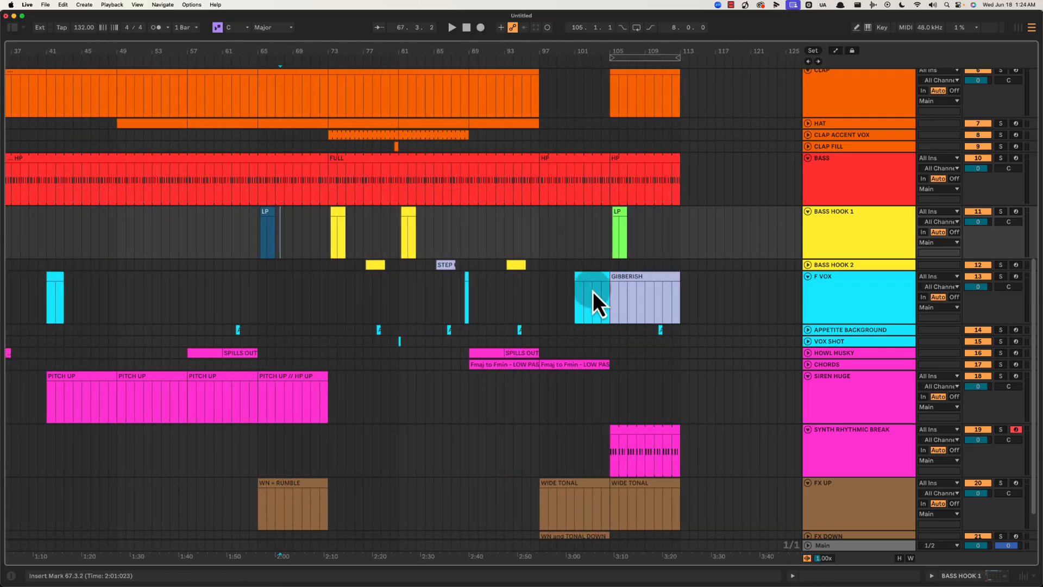
Play the green LP clip at bar 105 on BASS HOOK 1 and continue listening from bar 108.
{"action": "left_click", "coordinate": [621, 213]}
{"action": "key", "text": "space"}
{"action": "left_click_drag", "start_coordinate": [642, 51], "coordinate": [442, 51]}
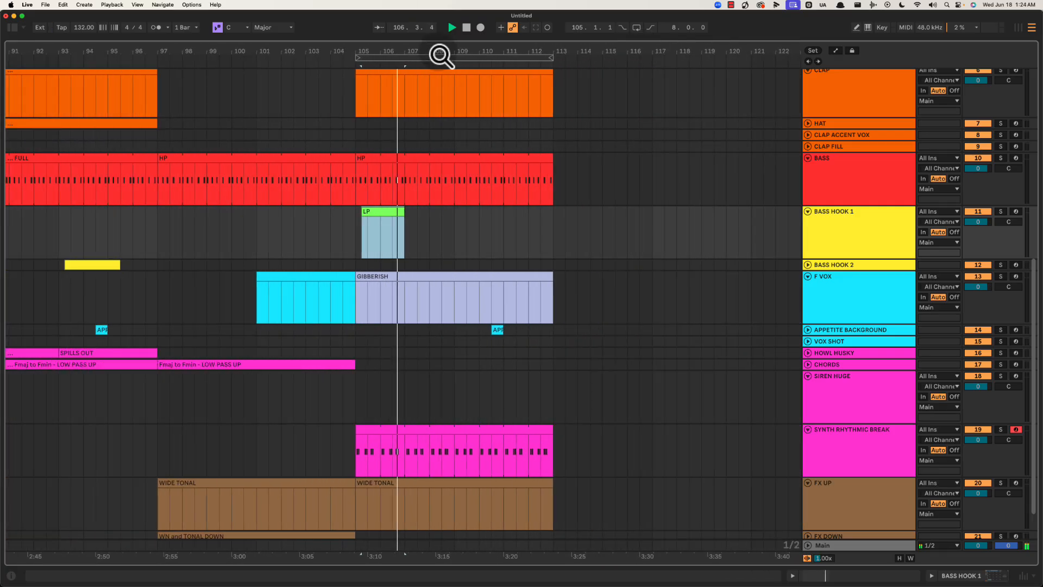
{"action": "left_click", "coordinate": [429, 240]}
{"action": "scroll", "coordinate": [490, 240], "scroll_direction": "down", "scroll_amount": 1}
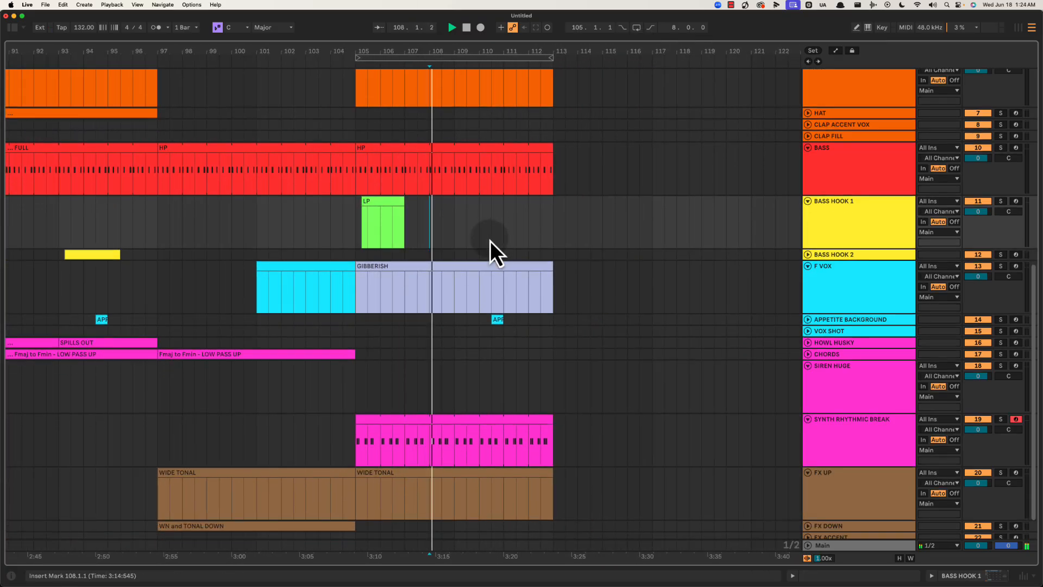
{"action": "scroll", "coordinate": [490, 240], "scroll_direction": "right", "scroll_amount": 1}
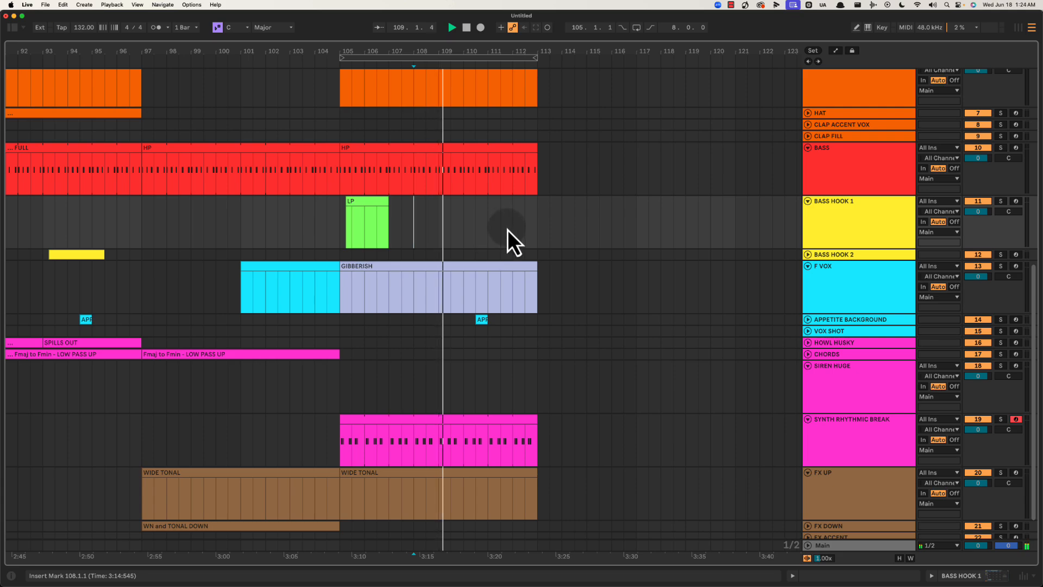
{"action": "key", "text": "space"}
Audition the siren from bars 45 and 41 on the SIREN HUGE track and select the FX UP clip at bar 97.
{"action": "left_click_drag", "start_coordinate": [358, 498], "coordinate": [537, 481]}
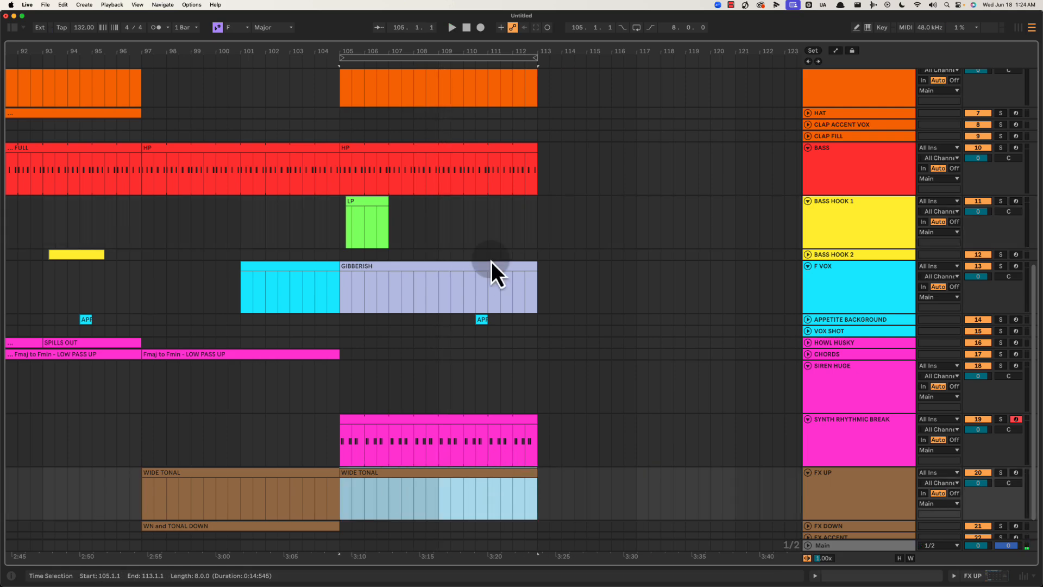
{"action": "left_click_drag", "start_coordinate": [436, 53], "coordinate": [433, 46]}
{"action": "left_click", "coordinate": [199, 380]}
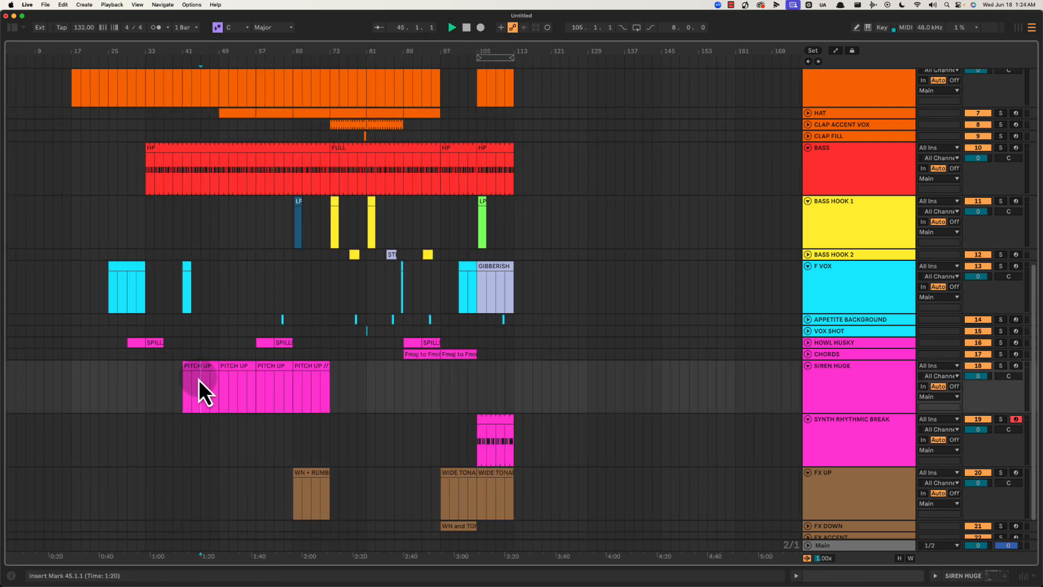
{"action": "key", "text": "space"}
{"action": "left_click", "coordinate": [183, 384]}
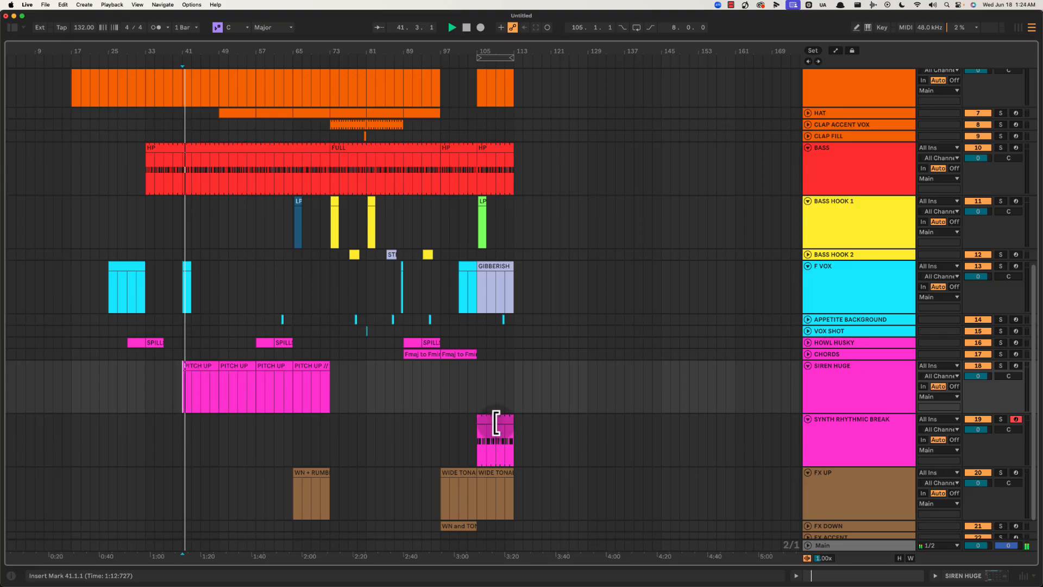
{"action": "key", "text": "space"}
{"action": "left_click", "coordinate": [473, 481]}
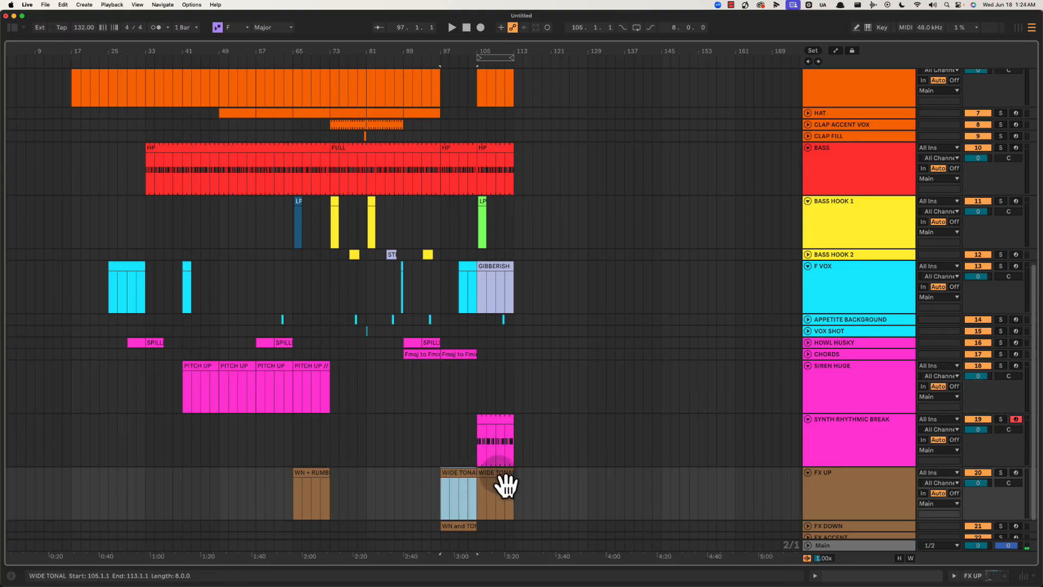
Move both WIDE TONAL clips from FX UP to SIREN HUGE at bars 97 and 105, then overwrite them with copies of the PITCH UP clip.
{"action": "left_click", "coordinate": [505, 484], "text": "shift"}
{"action": "left_click_drag", "start_coordinate": [500, 484], "coordinate": [470, 375]}
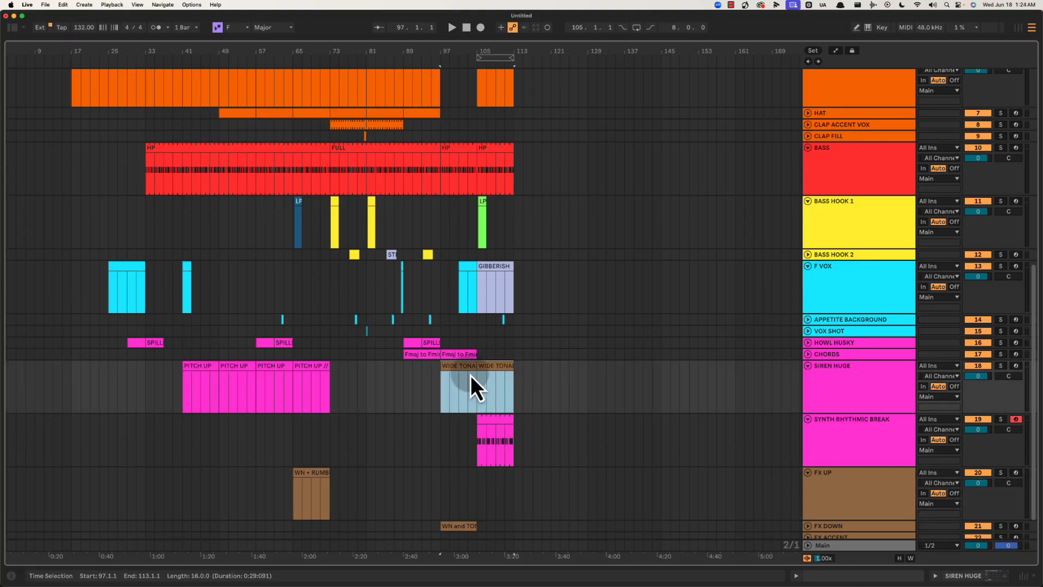
{"action": "left_click", "coordinate": [462, 376]}
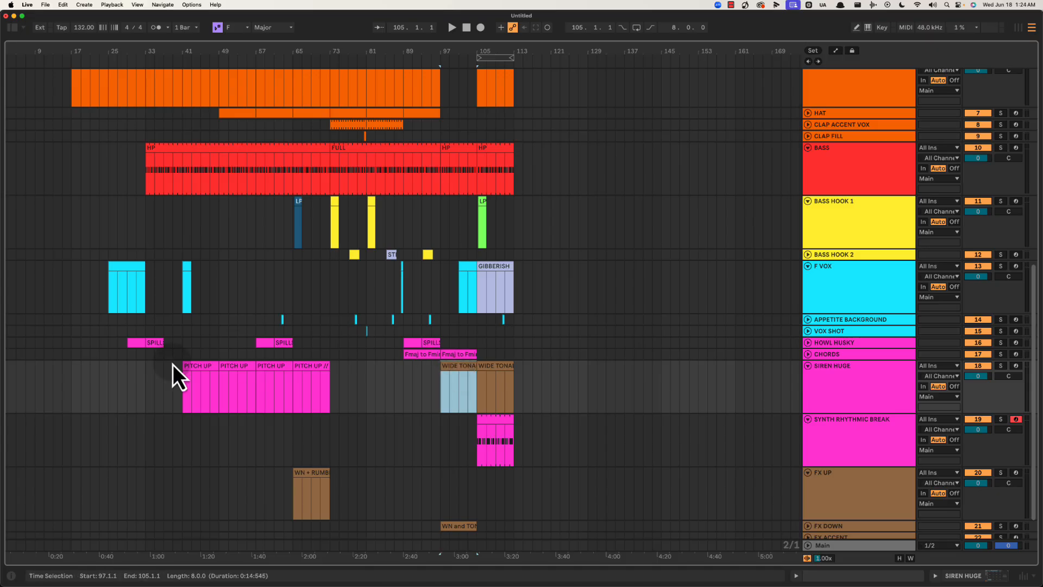
{"action": "left_click_drag", "start_coordinate": [201, 374], "coordinate": [466, 379]}
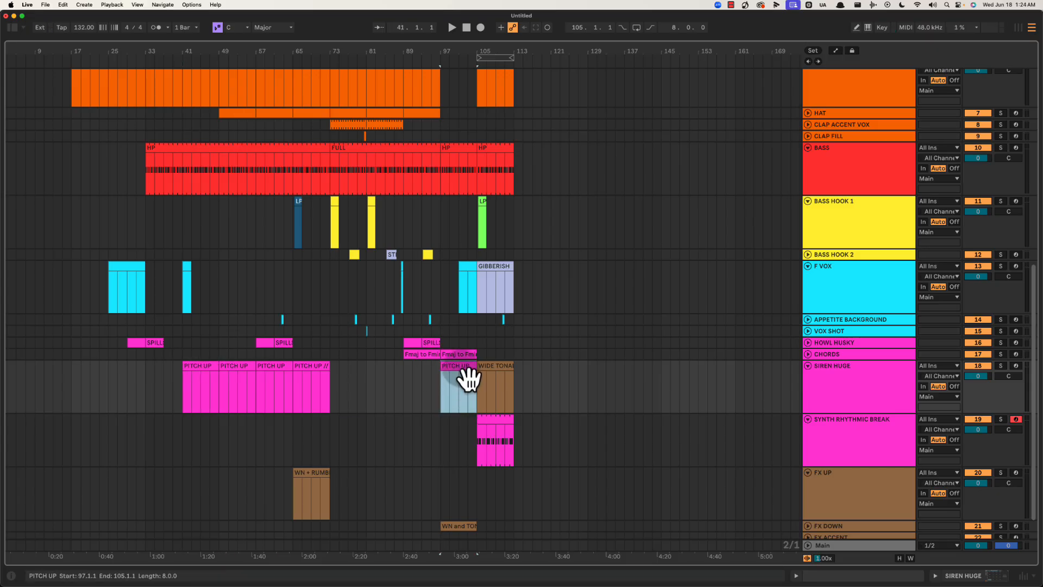
{"action": "key", "text": "super+d"}
{"action": "left_click_drag", "start_coordinate": [478, 52], "coordinate": [478, 97]}
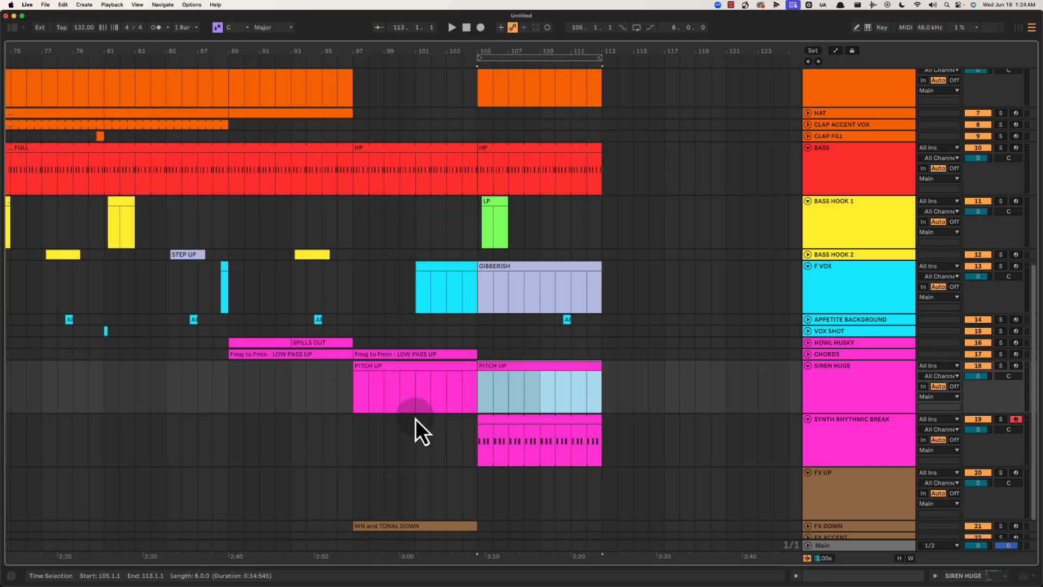
Rename the SIREN HUGE clip at bar 97 as PITCH UP - LP and duplicate it to bar 105.
{"action": "left_click", "coordinate": [402, 375]}
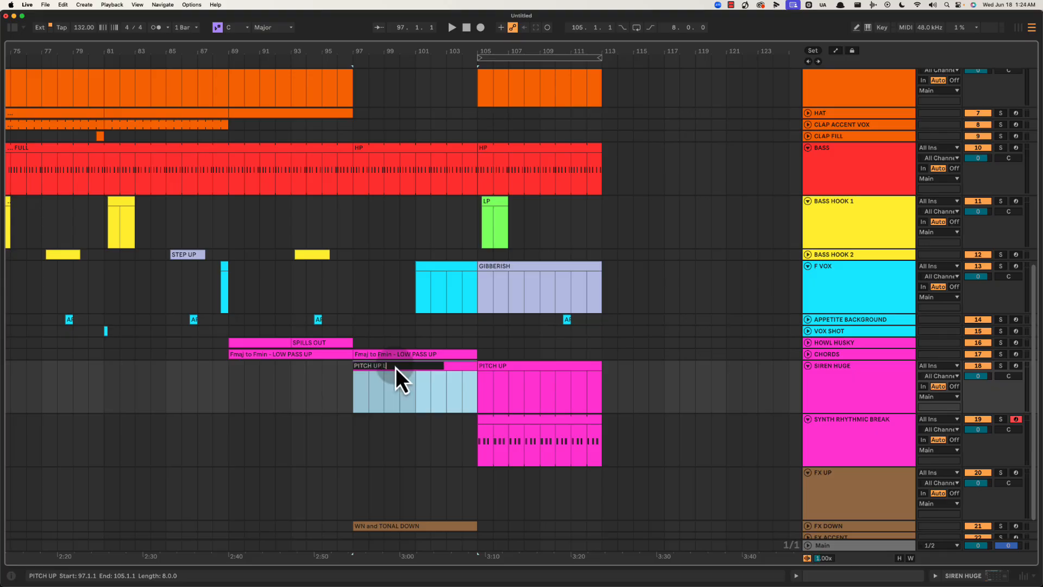
{"action": "type", "text": "LP"}
{"action": "key", "text": "Return"}
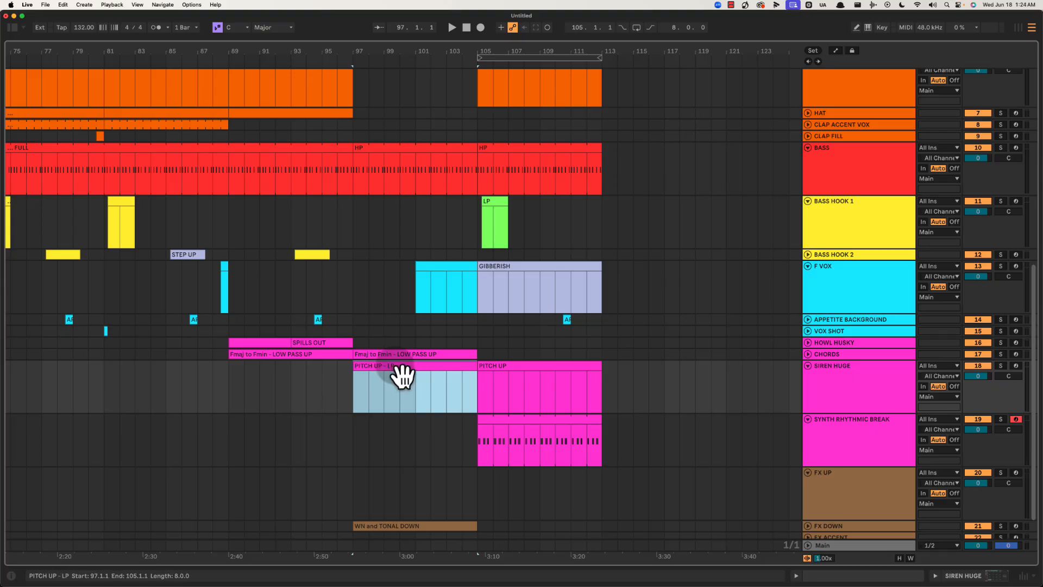
{"action": "key", "text": "super+d"}
Change the colour of both PITCH UP - LP clips at bars 97 and 105 to lavender.
{"action": "left_click", "coordinate": [466, 373], "text": "shift"}
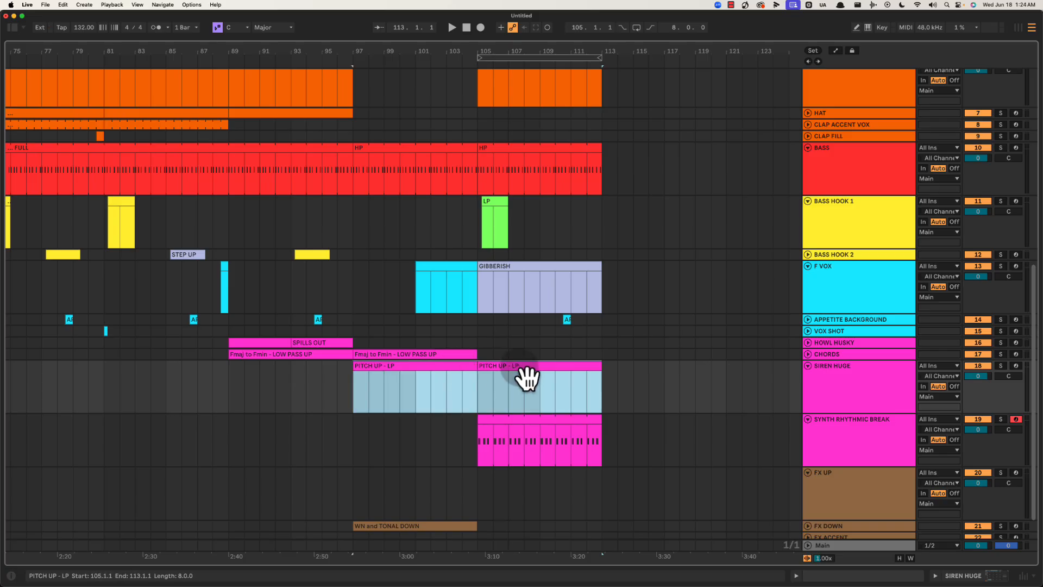
{"action": "right_click", "coordinate": [523, 371]}
{"action": "left_click", "coordinate": [496, 302]}
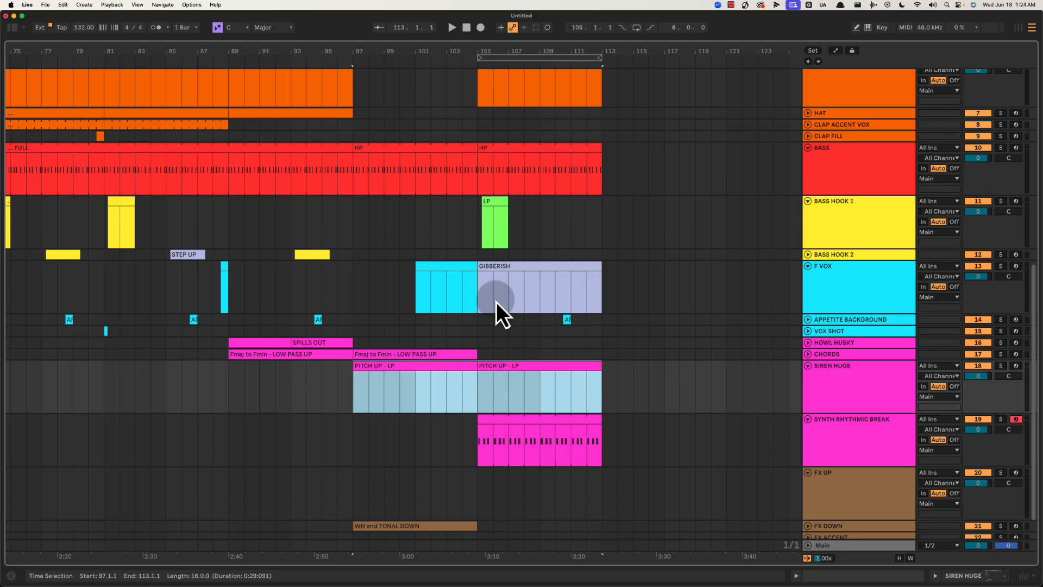
{"action": "right_click", "coordinate": [513, 374]}
{"action": "left_click", "coordinate": [602, 353]}
{"action": "left_click", "coordinate": [527, 339]}
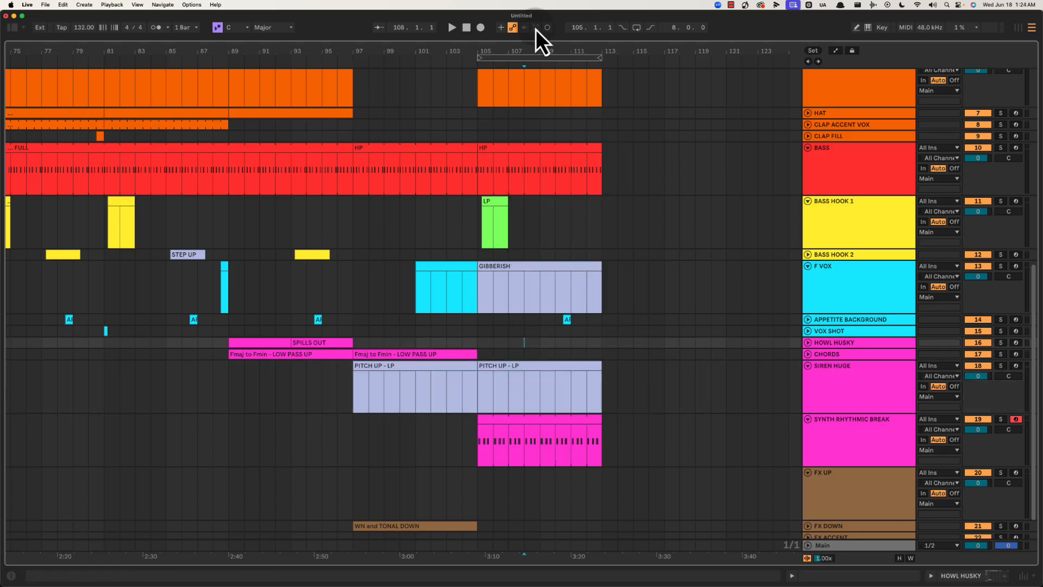
Play the arrangement from bar 111 past bar 113 to check how the siren's filter develops.
{"action": "left_click_drag", "start_coordinate": [546, 53], "coordinate": [552, 49]}
{"action": "left_click", "coordinate": [536, 343]}
{"action": "key", "text": "space"}
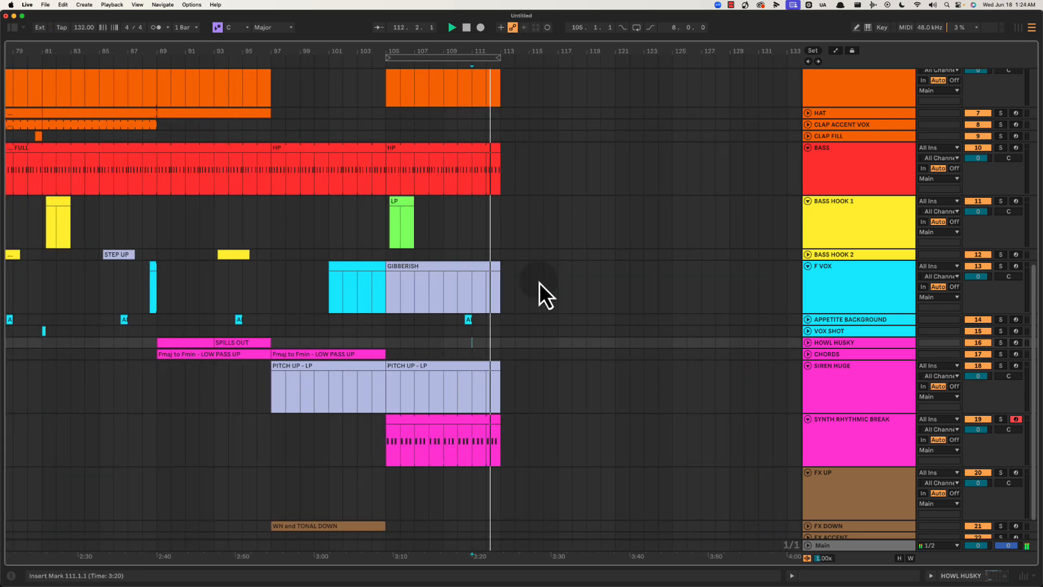
{"action": "scroll", "coordinate": [540, 294], "scroll_direction": "left", "scroll_amount": 3}
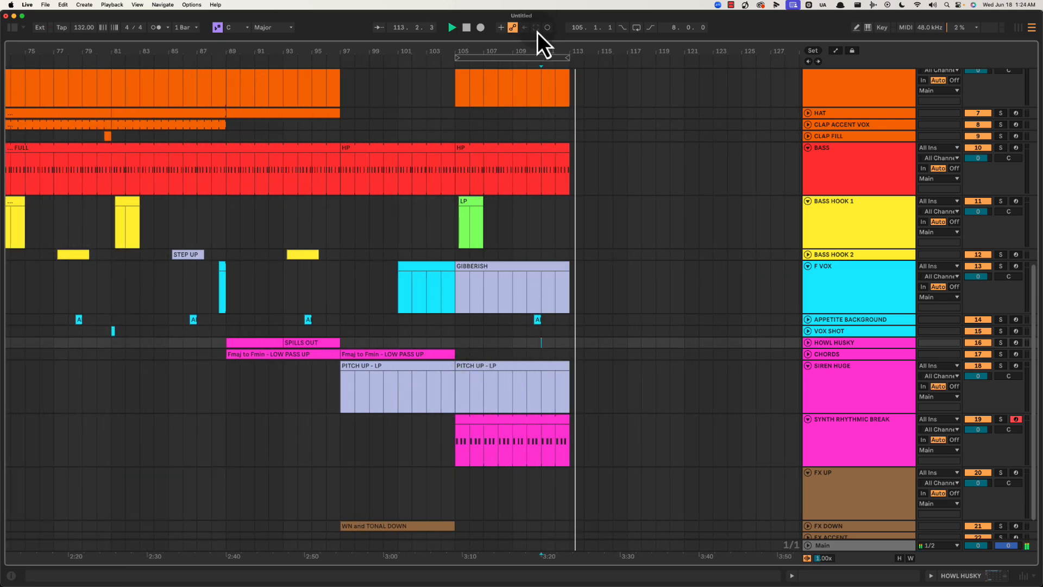
{"action": "left_click_drag", "start_coordinate": [536, 53], "coordinate": [536, 47]}
{"action": "left_click", "coordinate": [275, 393]}
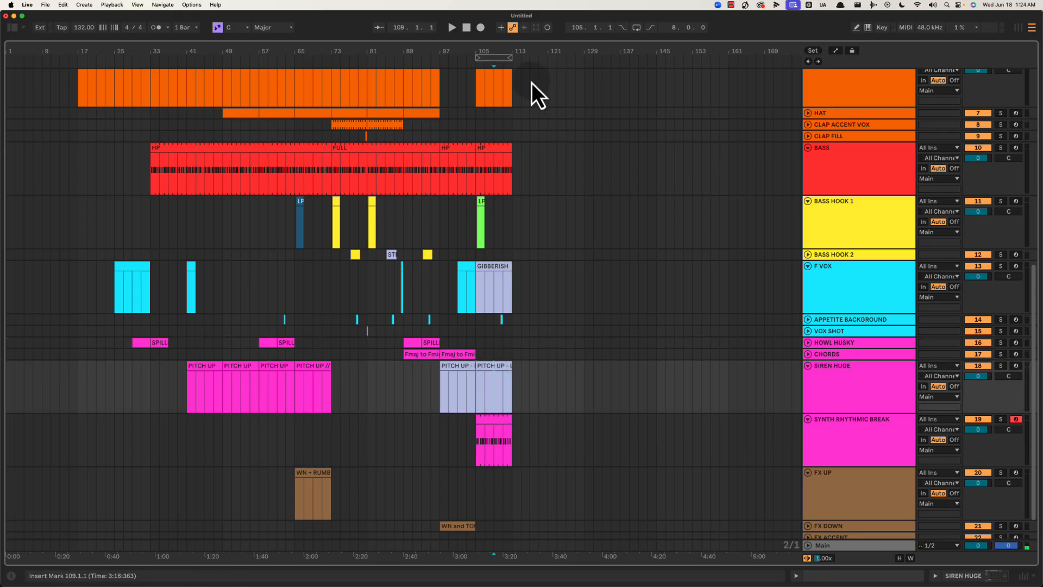
Rename the SIREN HUGE clip at bar 105 as PITCH UP - LP OPEN TO FULL.
{"action": "left_click_drag", "start_coordinate": [517, 44], "coordinate": [516, 49]}
{"action": "left_click", "coordinate": [426, 376]}
{"action": "left_click", "coordinate": [424, 361]}
{"action": "key", "text": "super+r"}
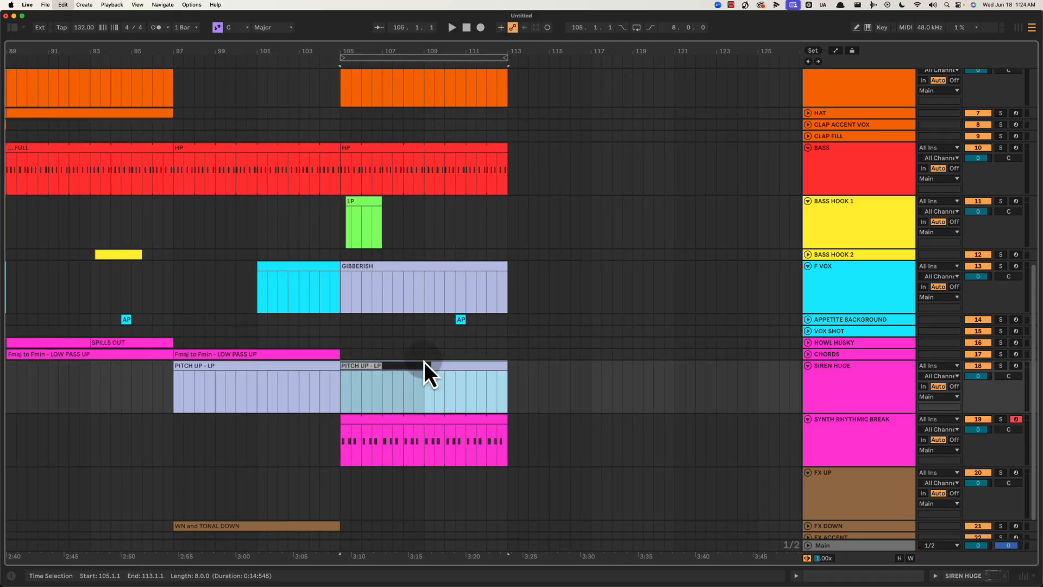
{"action": "key", "text": "Right"}
{"action": "type", "text": "OPEN TO FU"}
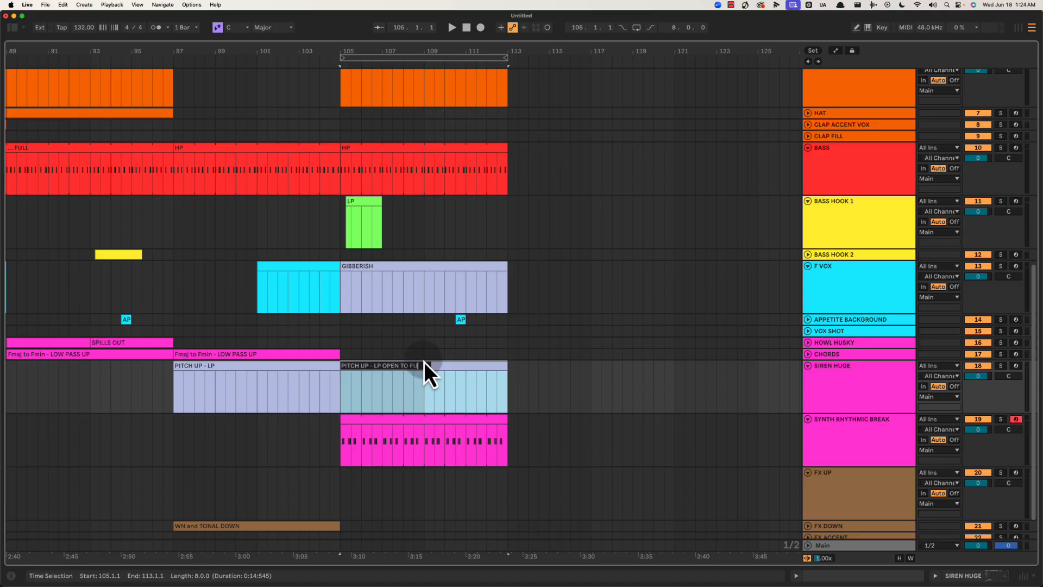
{"action": "type", "text": "LL"}
{"action": "key", "text": "Return"}
Listen to the siren's ending from bar 111 and compare it with the beat from bar 97.
{"action": "left_click", "coordinate": [466, 376]}
{"action": "key", "text": "space"}
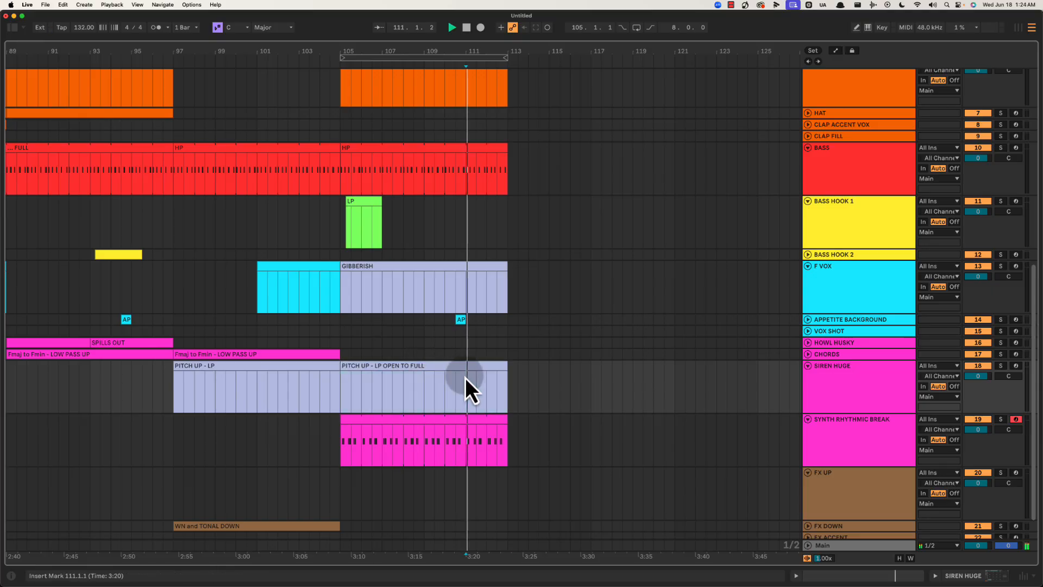
{"action": "left_click_drag", "start_coordinate": [491, 51], "coordinate": [492, 41]}
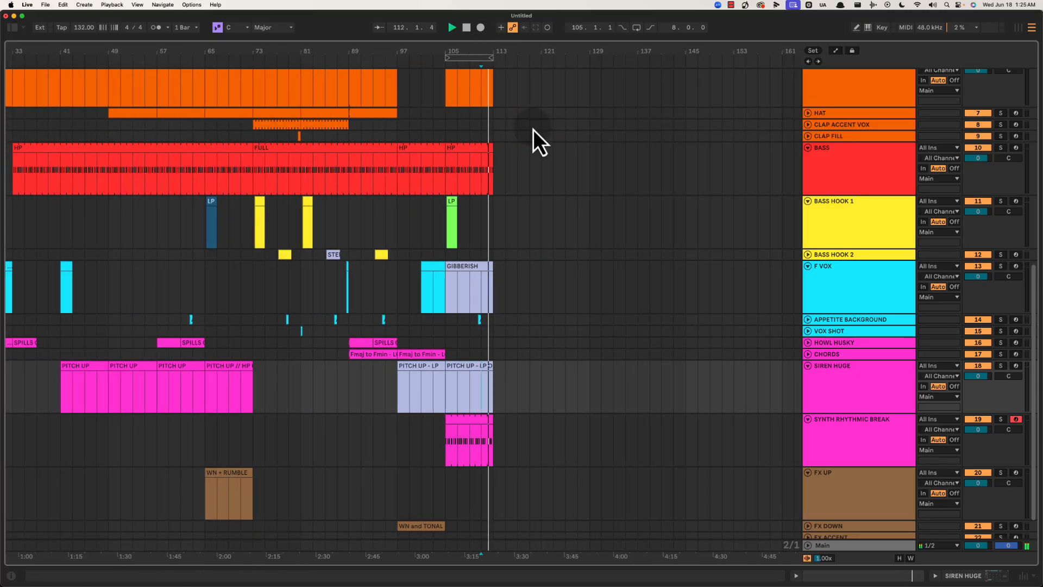
{"action": "scroll", "coordinate": [523, 278], "scroll_direction": "up", "scroll_amount": 5}
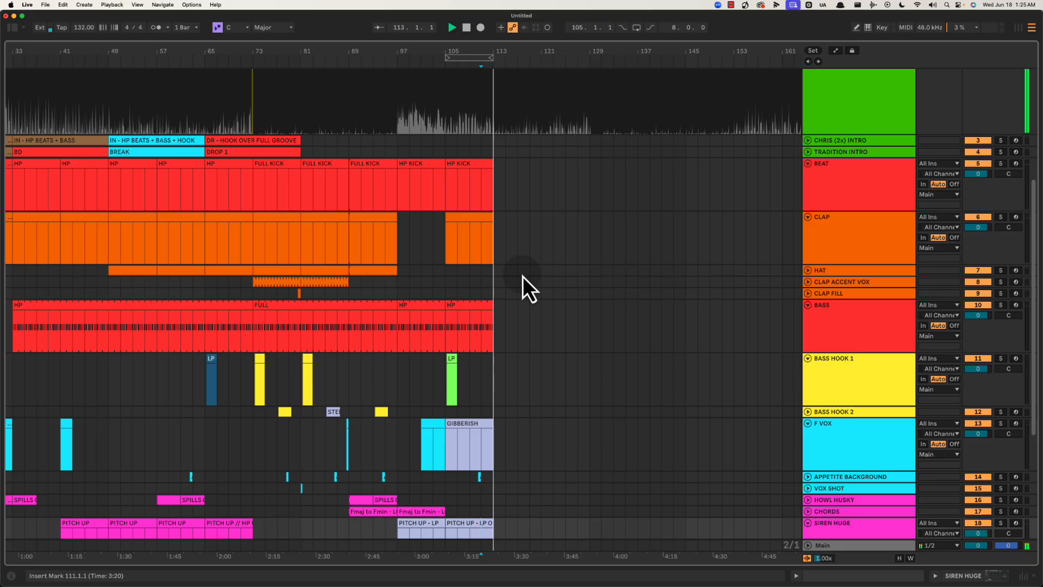
{"action": "left_click", "coordinate": [471, 183]}
{"action": "left_click_drag", "start_coordinate": [500, 47], "coordinate": [500, 57]}
{"action": "left_click", "coordinate": [384, 111]}
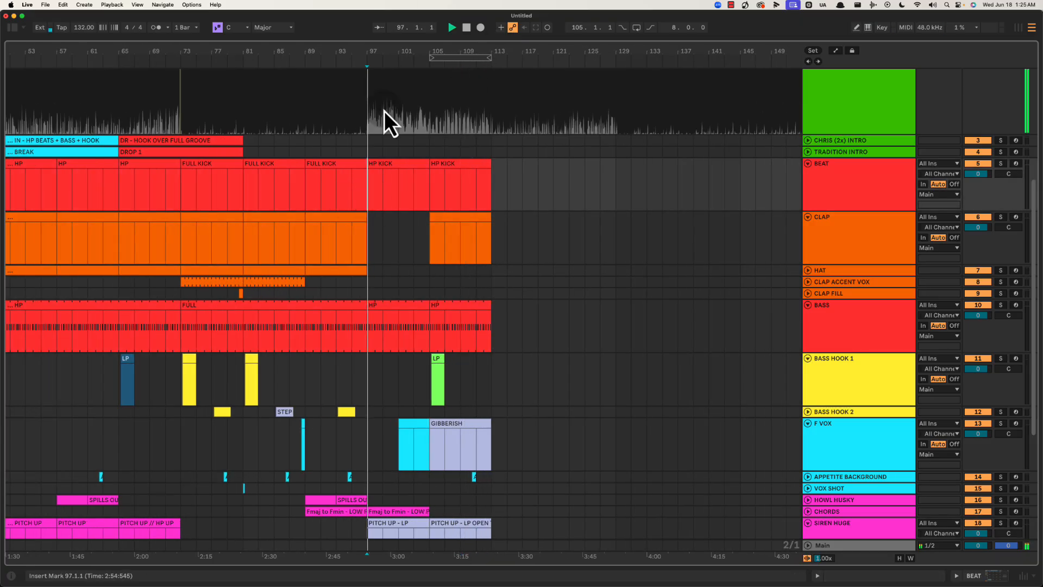
{"action": "key", "text": "space"}
Rename the BEAT clip at bar 97 as HP LP KICK and duplicate it to bar 105.
{"action": "left_click_drag", "start_coordinate": [398, 51], "coordinate": [406, 128]}
{"action": "left_click", "coordinate": [366, 174]}
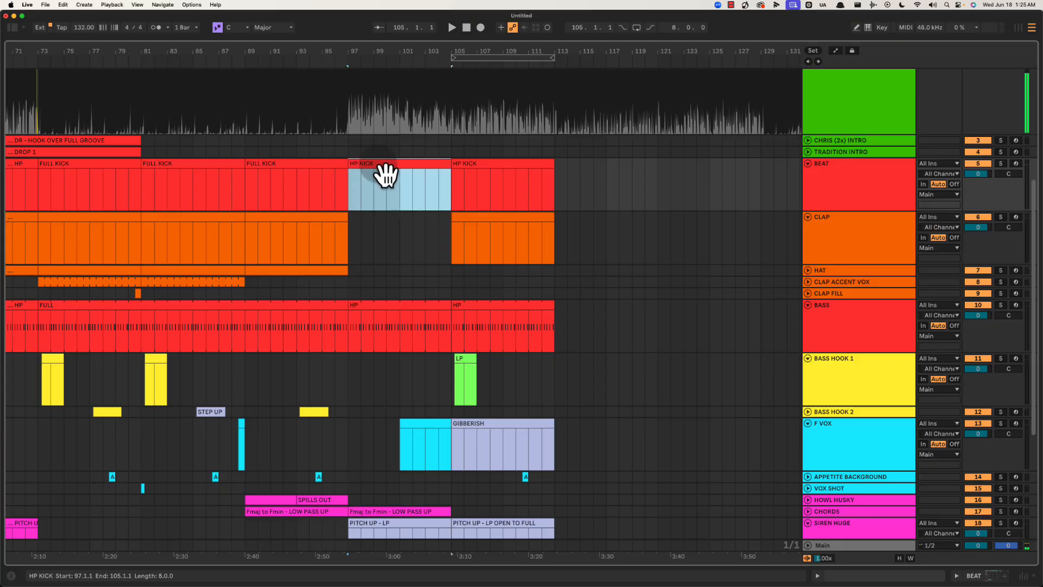
{"action": "key", "text": "super+r"}
{"action": "key", "text": "Left"}
{"action": "key", "text": "Left"}
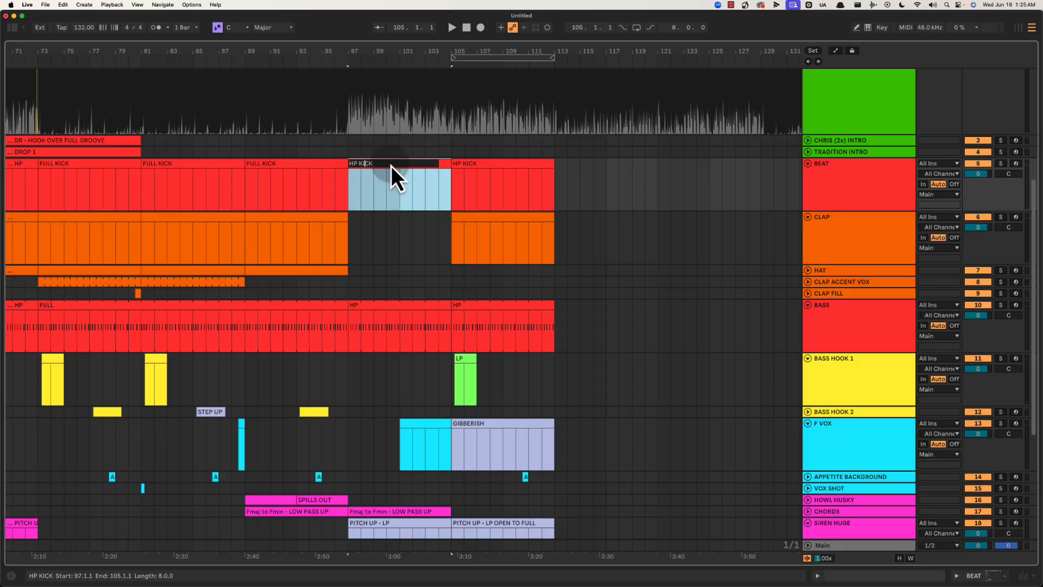
{"action": "type", "text": "LP"}
{"action": "key", "text": "Return"}
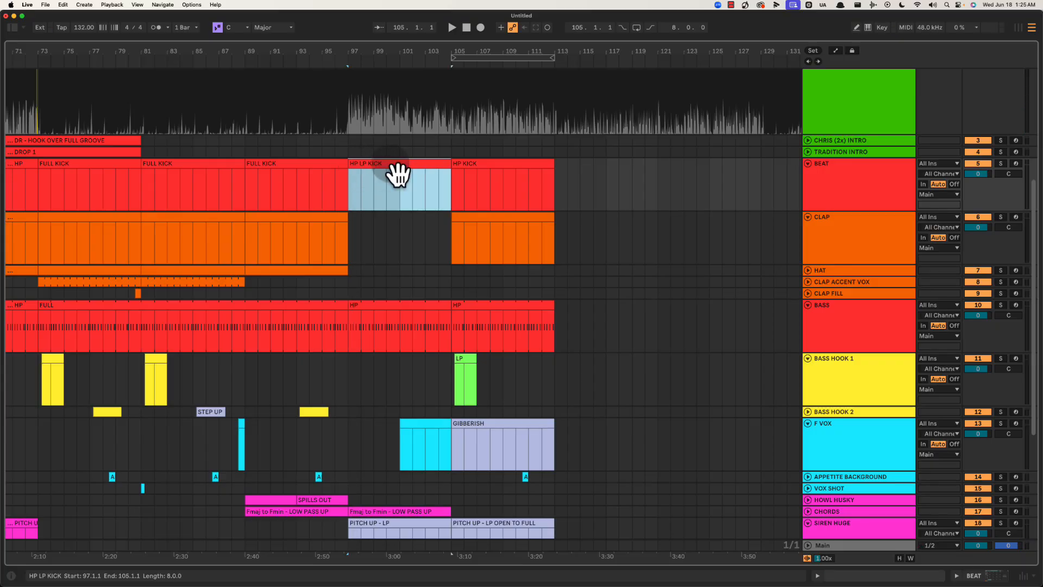
{"action": "key", "text": "Right"}
Rename the BASS clip at bar 97 as HP LP and duplicate it to bar 105.
{"action": "left_click", "coordinate": [394, 312]}
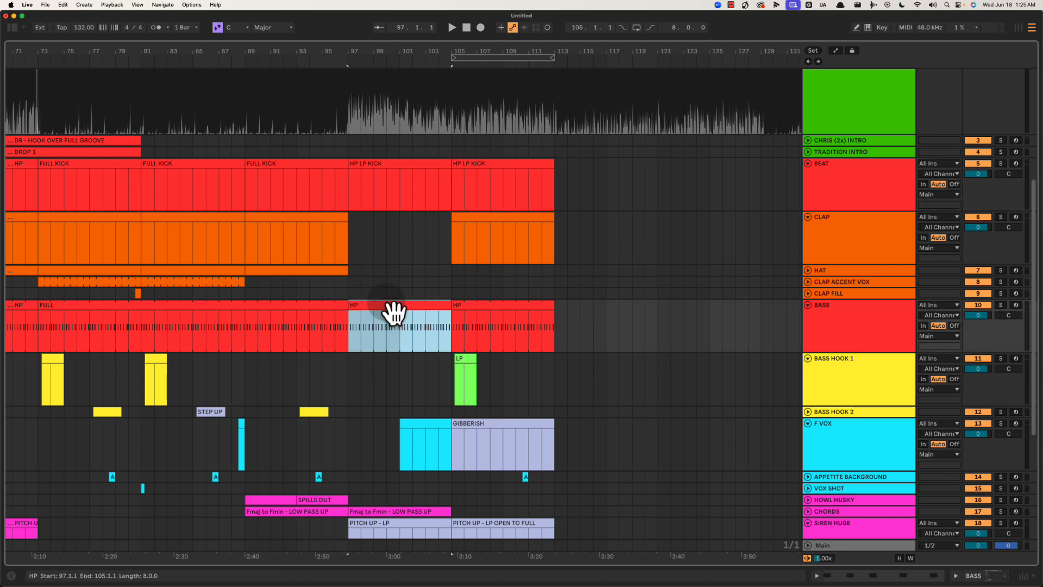
{"action": "type", "text": "LP"}
{"action": "key", "text": "Return"}
{"action": "key", "text": "super+d"}
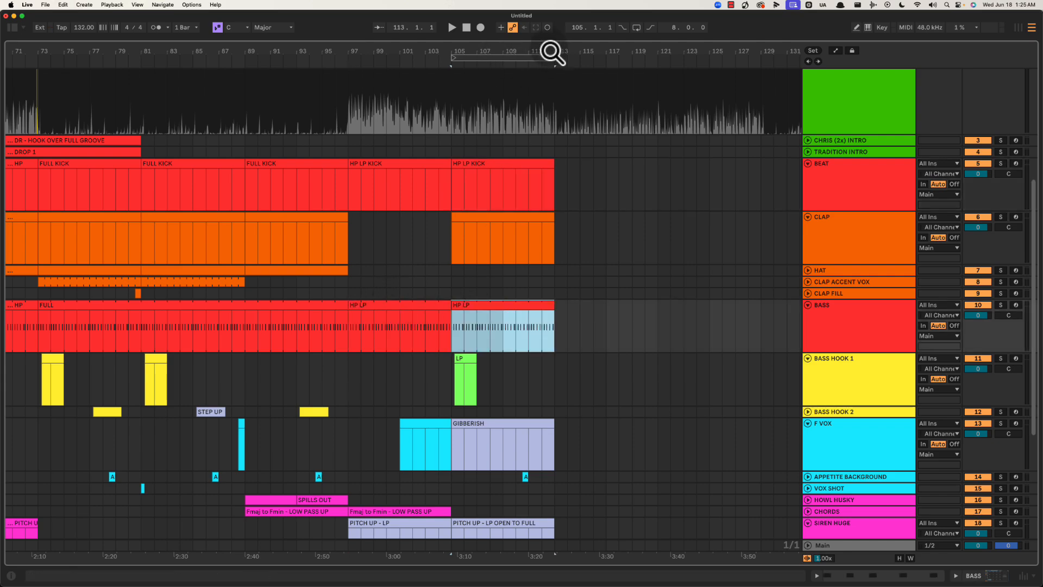
Play from bar 111 to hear the transition into the section at bar 113.
{"action": "left_click_drag", "start_coordinate": [552, 51], "coordinate": [521, 33]}
{"action": "left_click_drag", "start_coordinate": [400, 152], "coordinate": [641, 230]}
{"action": "left_click_drag", "start_coordinate": [489, 151], "coordinate": [539, 162]}
{"action": "left_click", "coordinate": [508, 151]}
{"action": "key", "text": "space"}
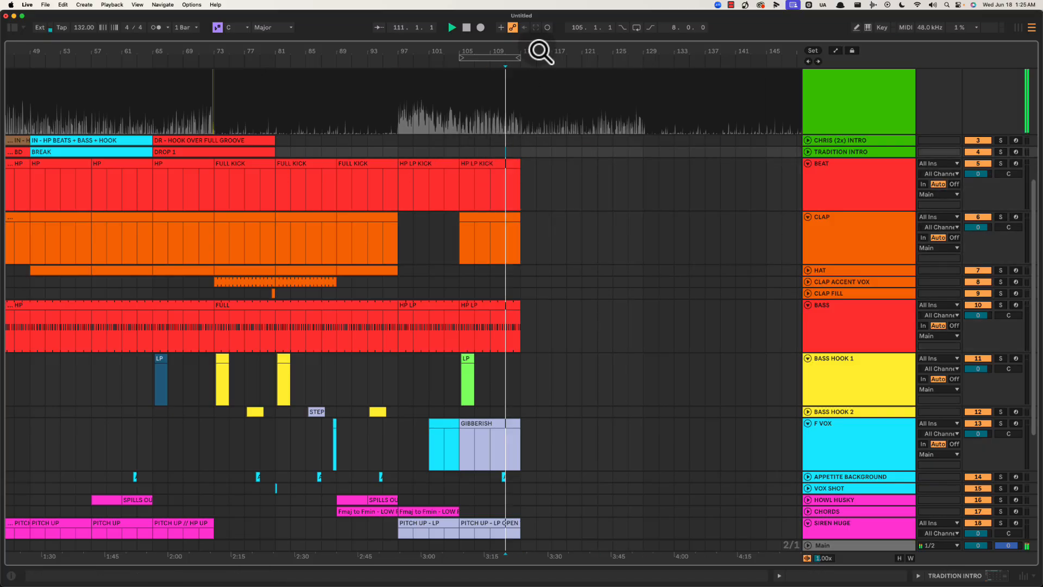
Copy the HP LP KICK clip to bar 113 on the BEAT track and replay the transition into it.
{"action": "left_click_drag", "start_coordinate": [540, 52], "coordinate": [503, 87]}
{"action": "left_click_drag", "start_coordinate": [411, 174], "coordinate": [489, 167]}
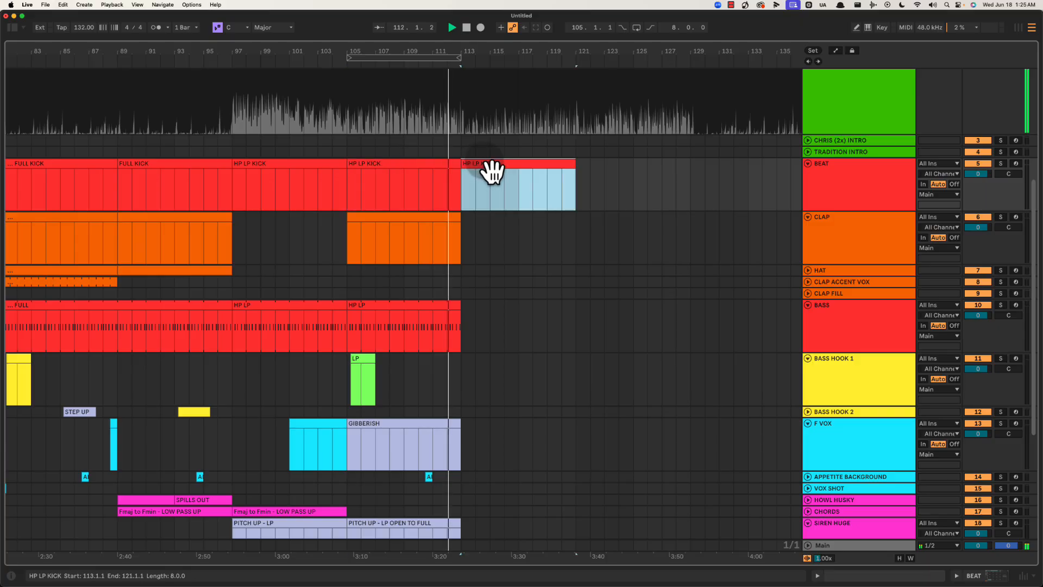
{"action": "left_click", "coordinate": [445, 154]}
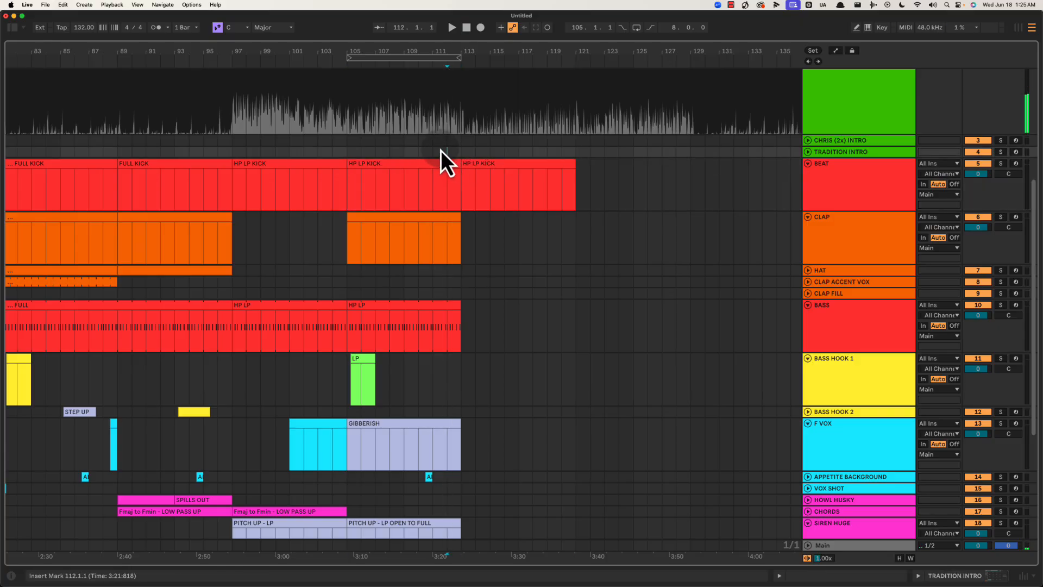
{"action": "key", "text": "space"}
Rename the BEAT clip at bar 113 as HP KICK.
{"action": "left_click", "coordinate": [497, 166]}
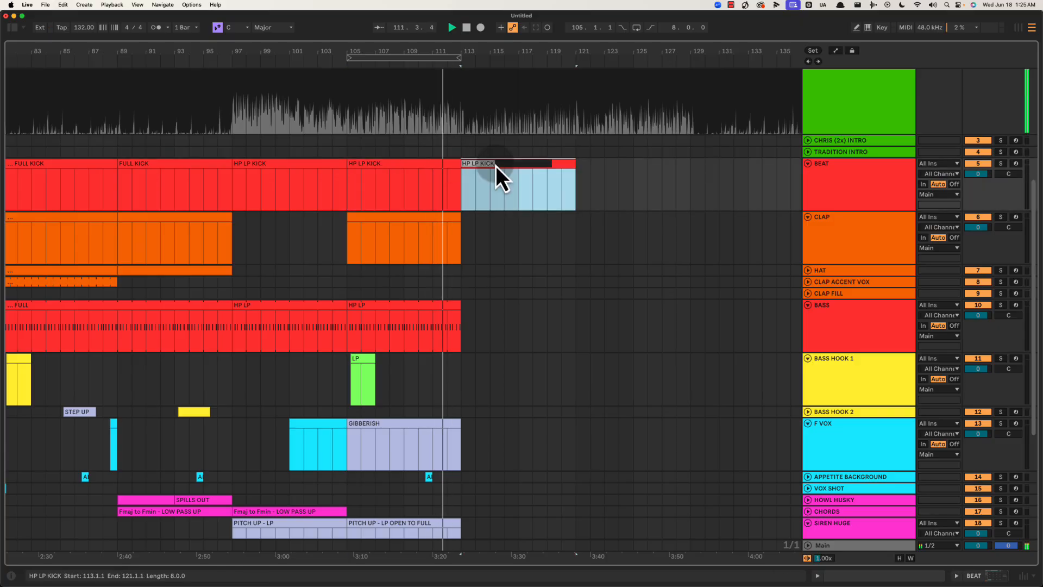
{"action": "type", "text": "HP KICK"}
{"action": "key", "text": "Return"}
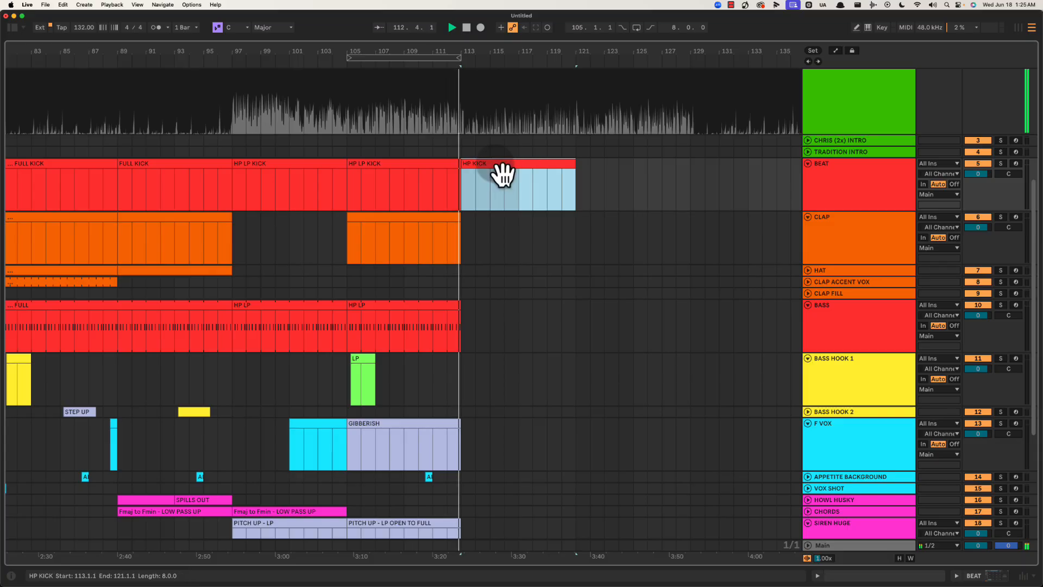
Stop playback and rename the BEAT clip at bar 113 as HP FULL BEAT.
{"action": "key", "text": "space"}
{"action": "key", "text": "super+r"}
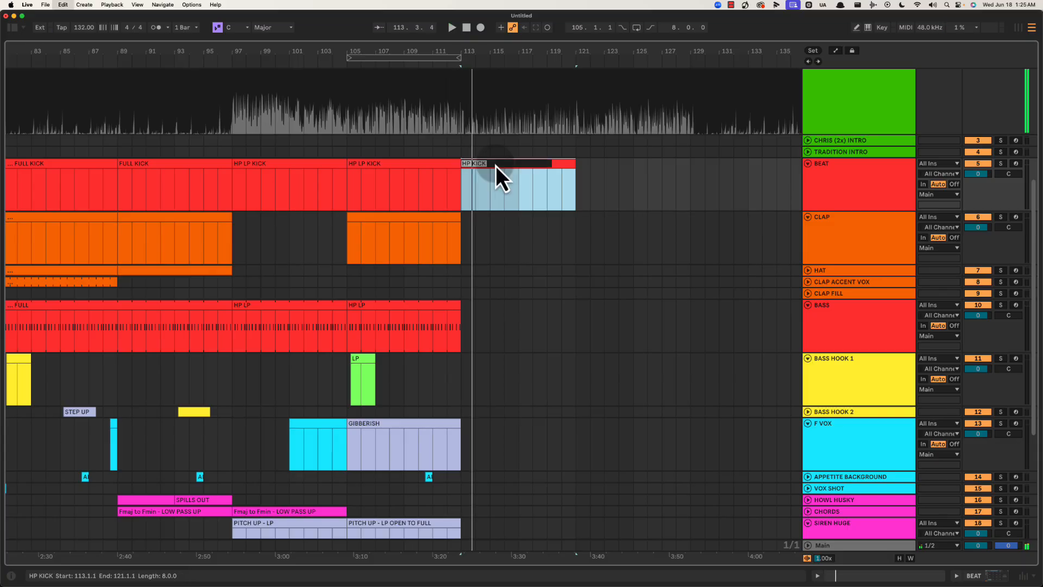
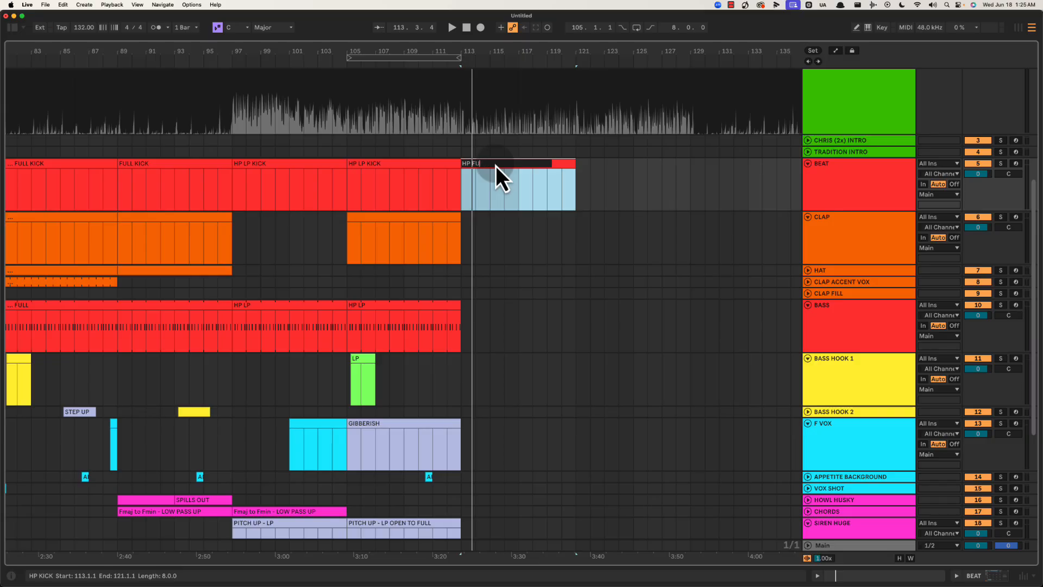
{"action": "type", "text": "HP FULL BEAT"}
{"action": "key", "text": "Return"}
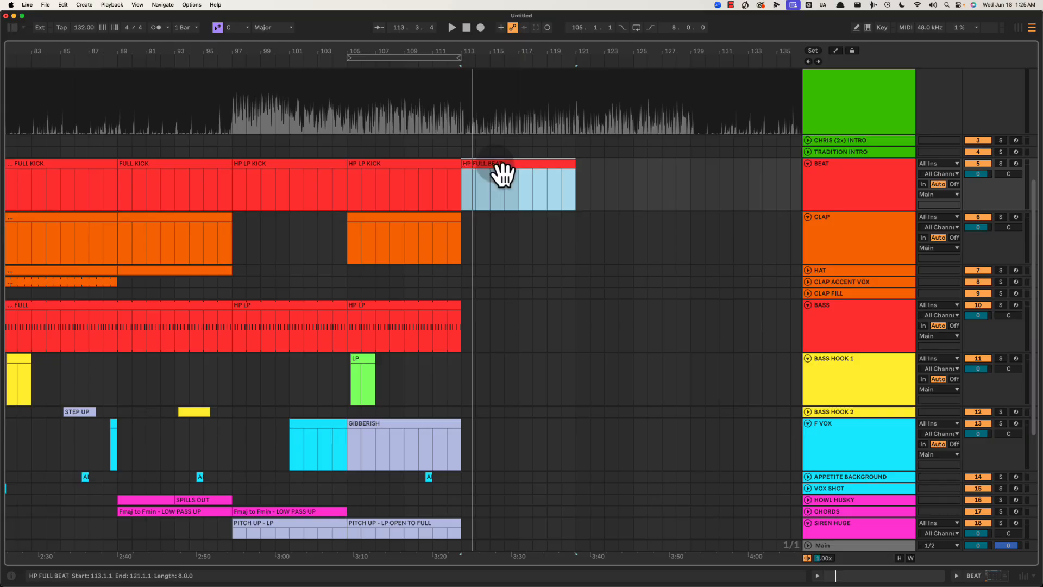
Play the section from bar 113 to identify its percussion elements.
{"action": "left_click", "coordinate": [431, 221]}
{"action": "left_click", "coordinate": [469, 164]}
{"action": "key", "text": "space"}
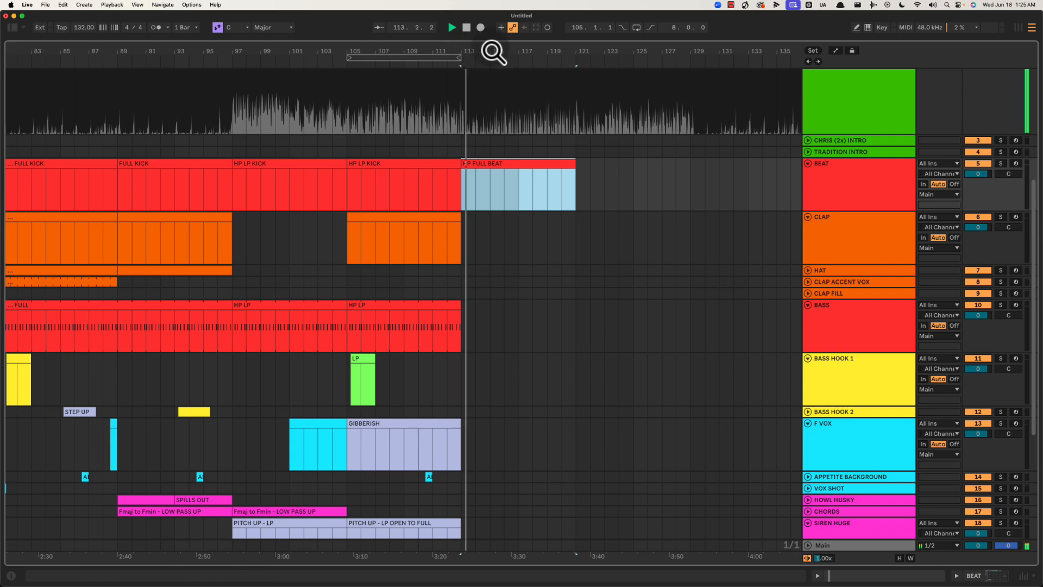
{"action": "left_click_drag", "start_coordinate": [491, 51], "coordinate": [492, 32]}
{"action": "key", "text": "space"}
Copy the HAT clip from bar 89 to bar 113 and move the HAT track above the CLAP track.
{"action": "left_click_drag", "start_coordinate": [356, 273], "coordinate": [494, 269]}
{"action": "left_click_drag", "start_coordinate": [845, 271], "coordinate": [837, 206]}
Duplicate the CLAP clip at bar 105 to bar 113 and place the insert marker at bar 117 on BEAT.
{"action": "left_click", "coordinate": [462, 242]}
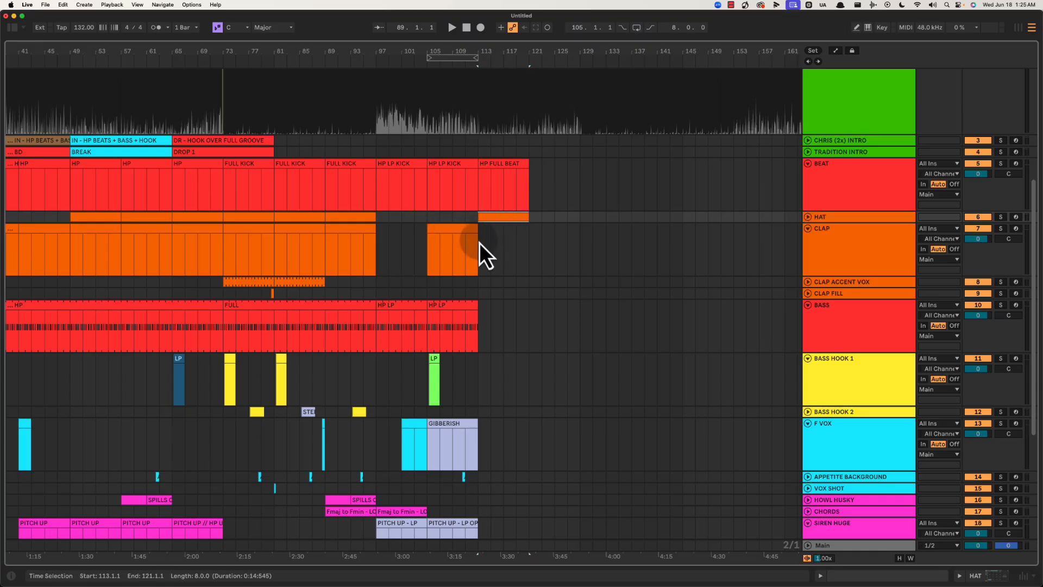
{"action": "key", "text": "super+d"}
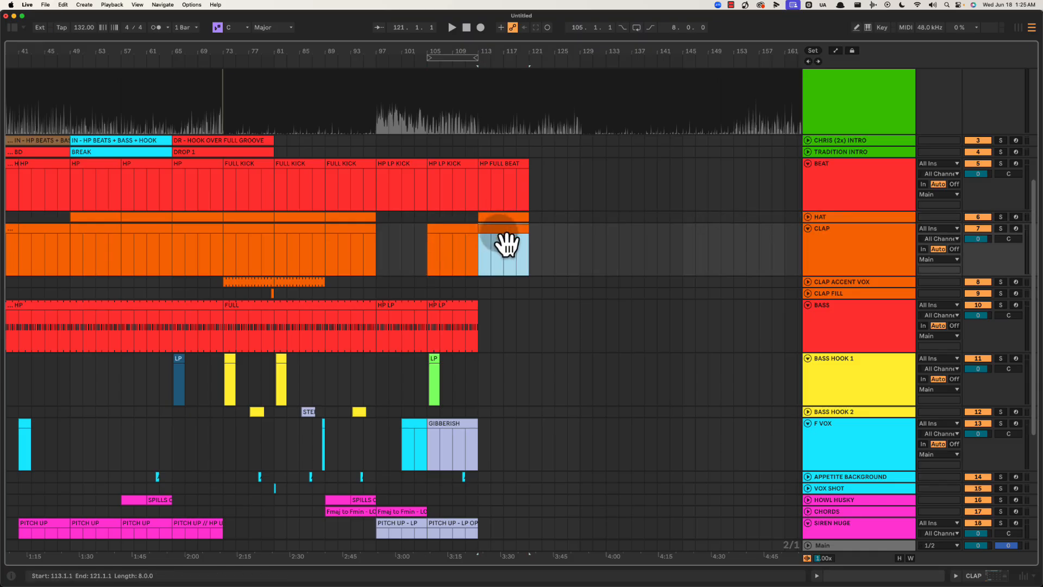
{"action": "left_click", "coordinate": [499, 217]}
{"action": "left_click", "coordinate": [501, 241]}
{"action": "left_click", "coordinate": [503, 175]}
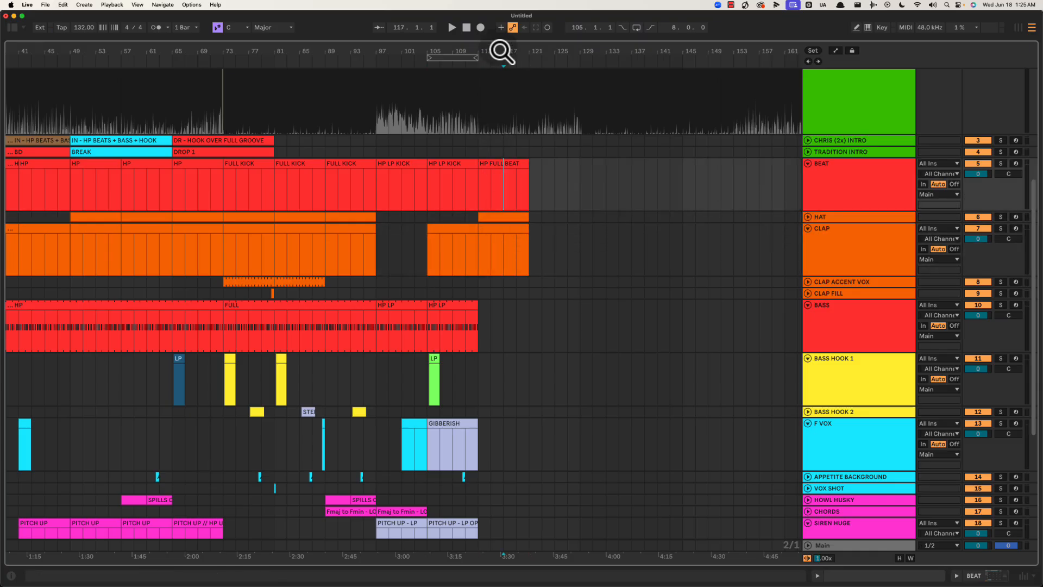
Select bars 113 to 121 on the BEAT track and play that section to listen for further elements.
{"action": "left_click_drag", "start_coordinate": [498, 50], "coordinate": [453, 151]}
{"action": "left_click_drag", "start_coordinate": [425, 191], "coordinate": [601, 193]}
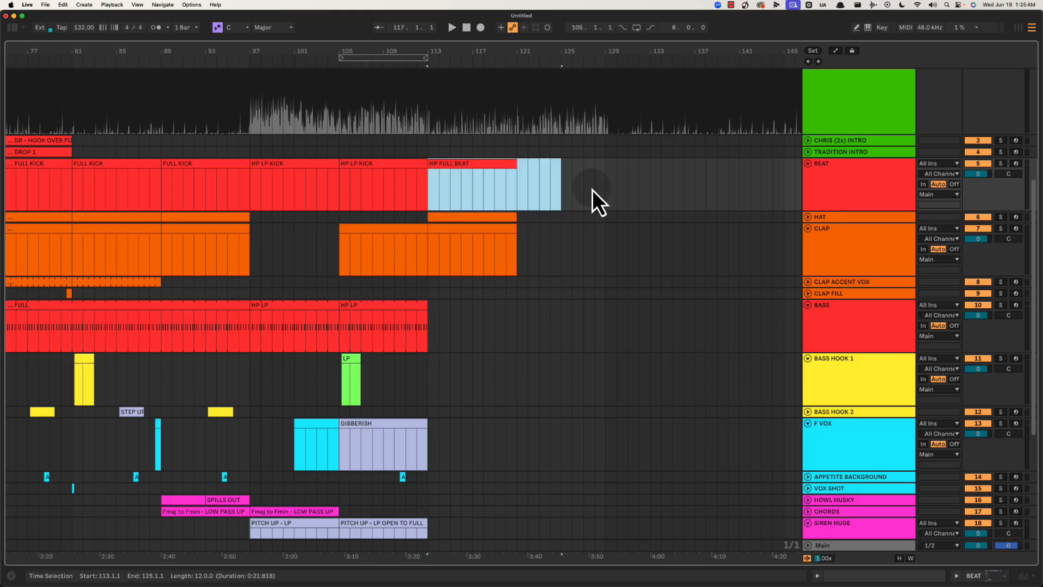
{"action": "left_click", "coordinate": [495, 163]}
{"action": "left_click_drag", "start_coordinate": [494, 55], "coordinate": [449, 55]}
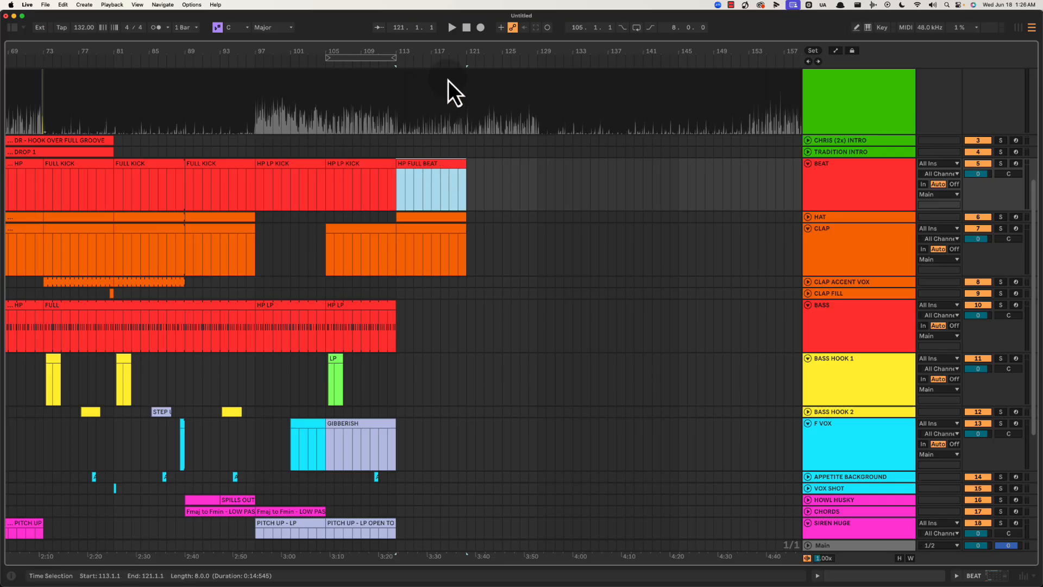
{"action": "key", "text": "space"}
{"action": "left_click_drag", "start_coordinate": [439, 52], "coordinate": [461, 52]}
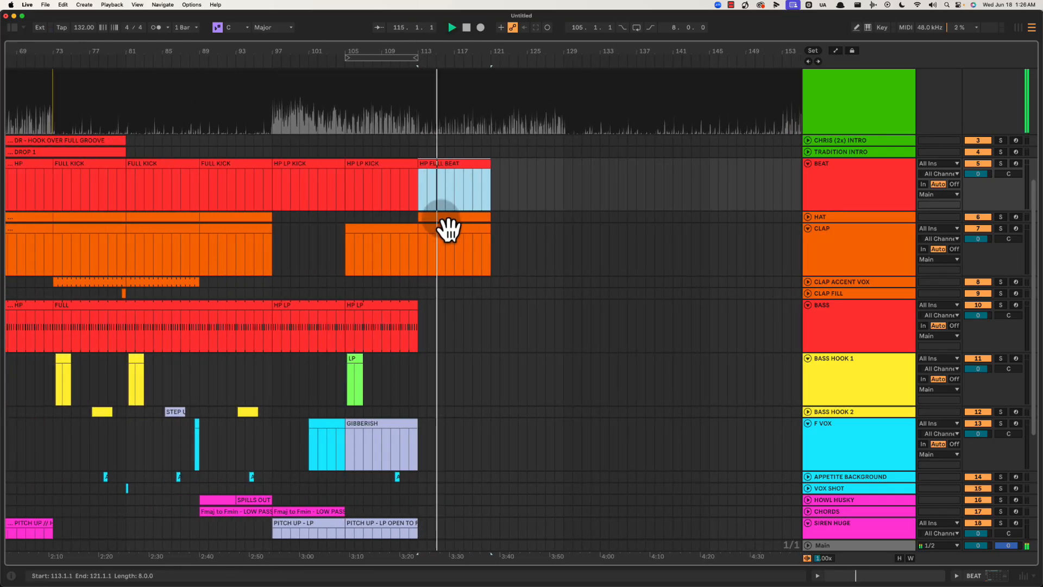
{"action": "left_click", "coordinate": [417, 293]}
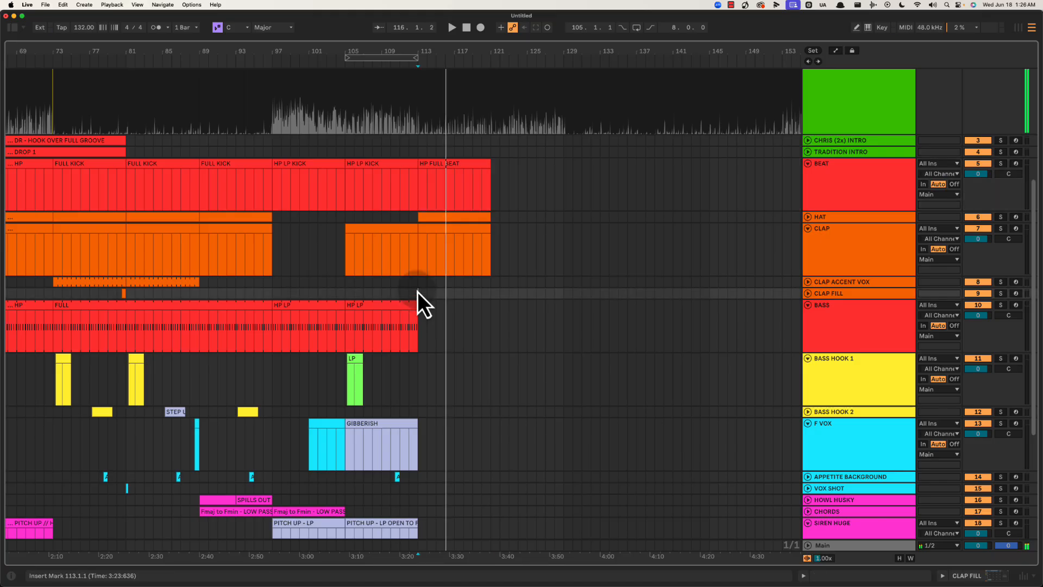
Copy the WN and TONAL DOWN clip on FX DOWN from bar 97 to bar 113 and audition it against the reference.
{"action": "scroll", "coordinate": [419, 291], "scroll_direction": "down", "scroll_amount": 5}
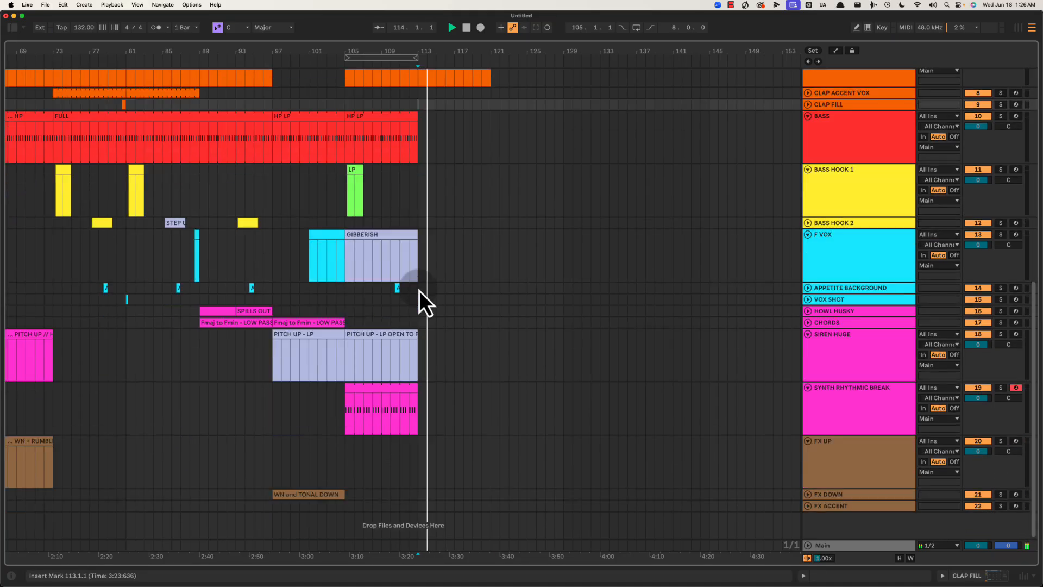
{"action": "left_click", "coordinate": [875, 438]}
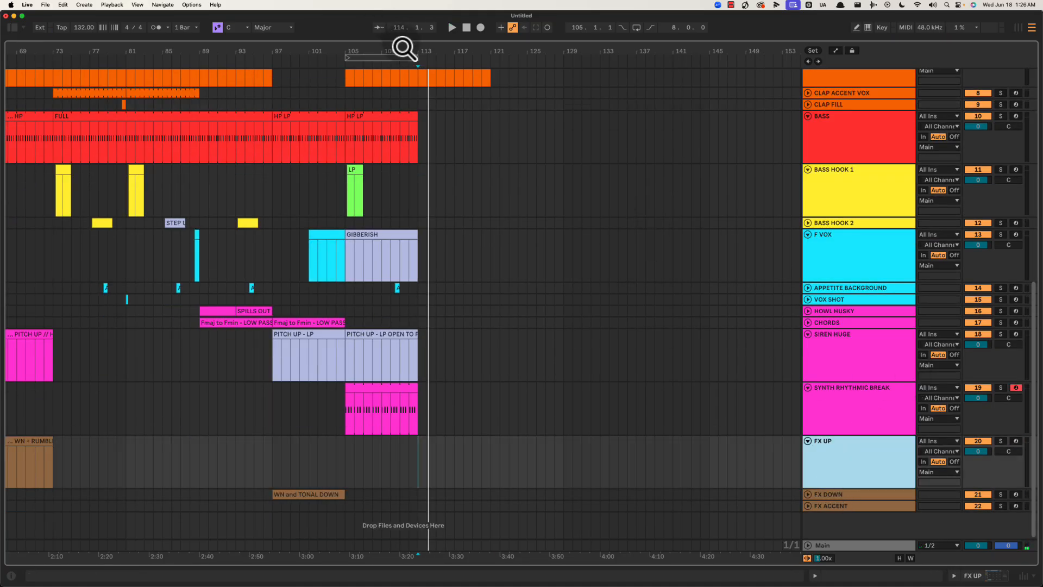
{"action": "left_click_drag", "start_coordinate": [403, 48], "coordinate": [405, 43]}
{"action": "left_click_drag", "start_coordinate": [411, 495], "coordinate": [522, 496]}
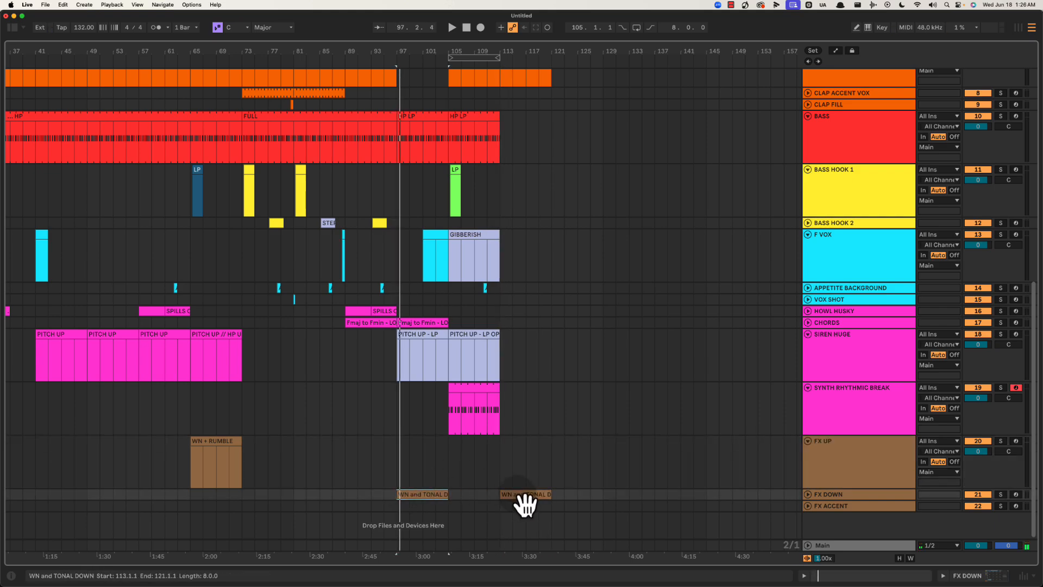
{"action": "key", "text": "space"}
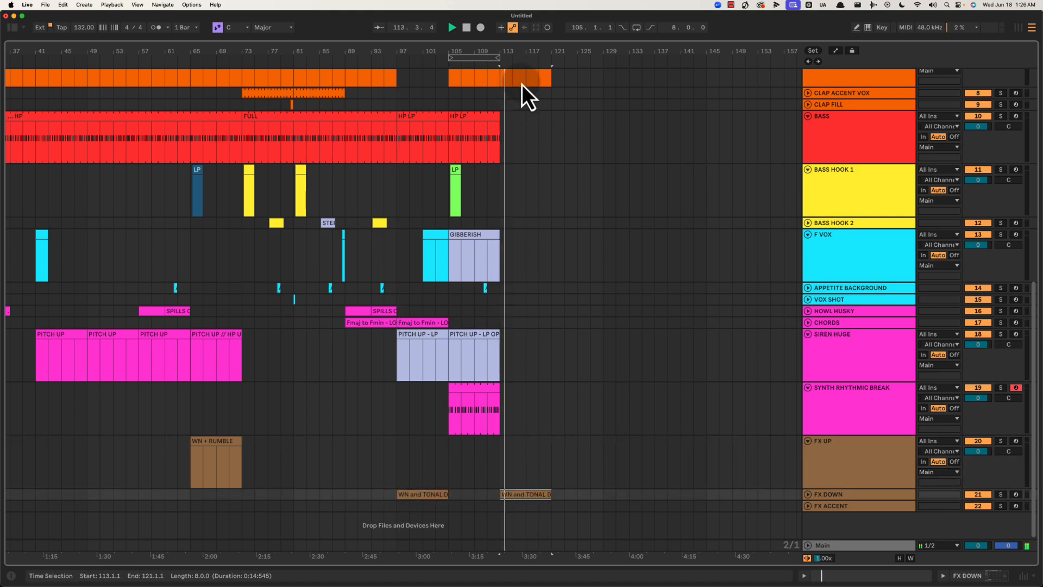
{"action": "left_click_drag", "start_coordinate": [524, 51], "coordinate": [532, 178]}
{"action": "key", "text": "space"}
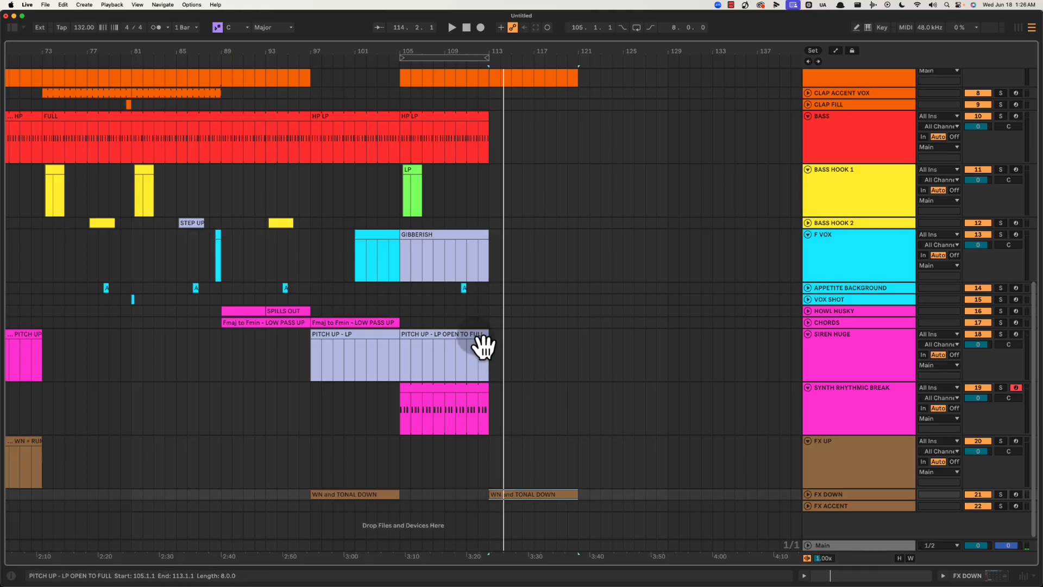
Duplicate the HP LP clip at bar 105 on the BASS track to bar 113 while playing the reference.
{"action": "scroll", "coordinate": [500, 239], "scroll_direction": "up", "scroll_amount": 10}
{"action": "left_click", "coordinate": [494, 208]}
{"action": "scroll", "coordinate": [574, 321], "scroll_direction": "down", "scroll_amount": 10}
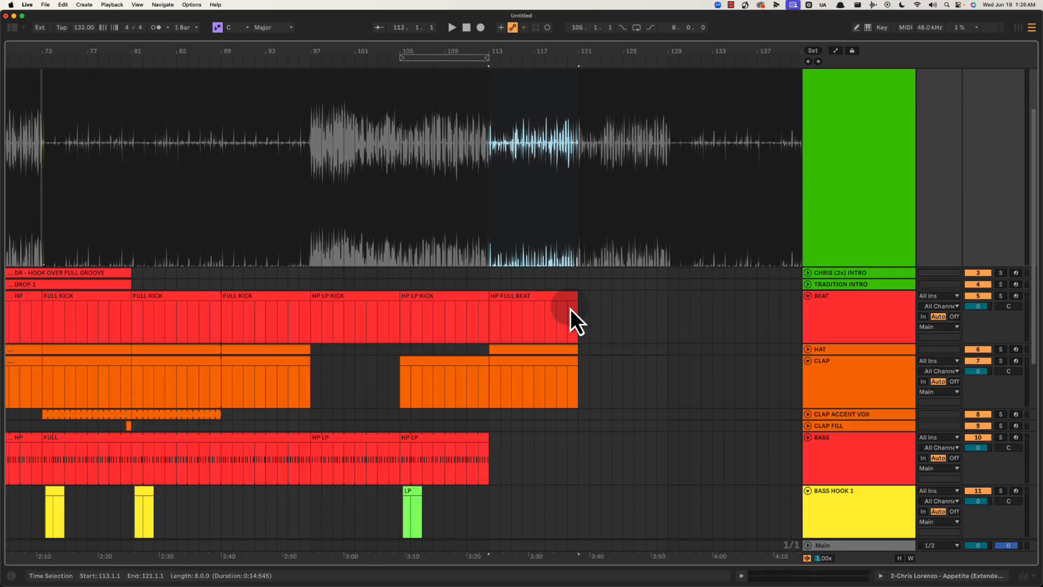
{"action": "left_click", "coordinate": [491, 143]}
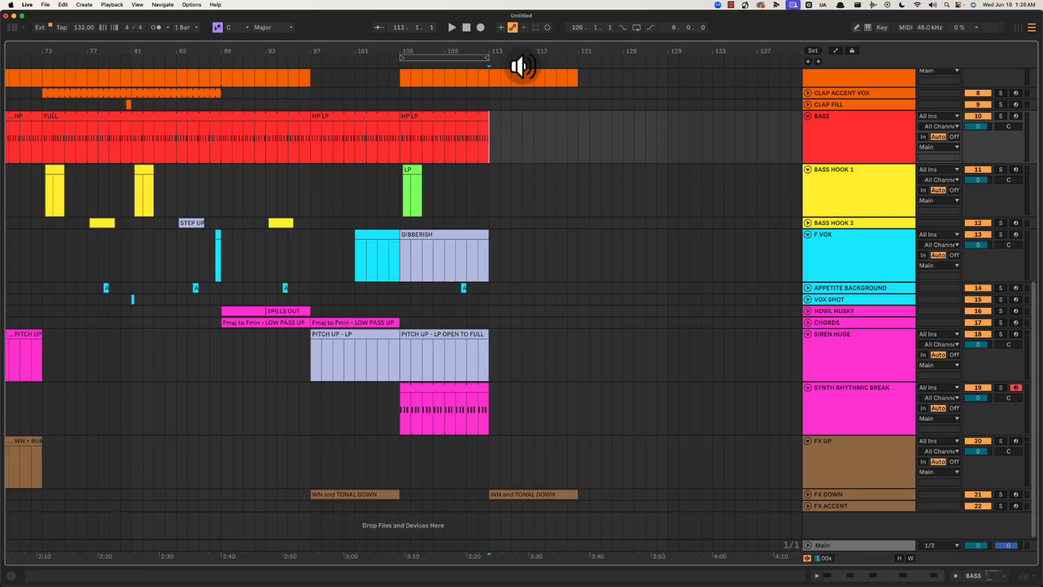
{"action": "left_click_drag", "start_coordinate": [528, 51], "coordinate": [529, 65]}
{"action": "key", "text": "space"}
{"action": "left_click", "coordinate": [443, 128]}
{"action": "key", "text": "super+d"}
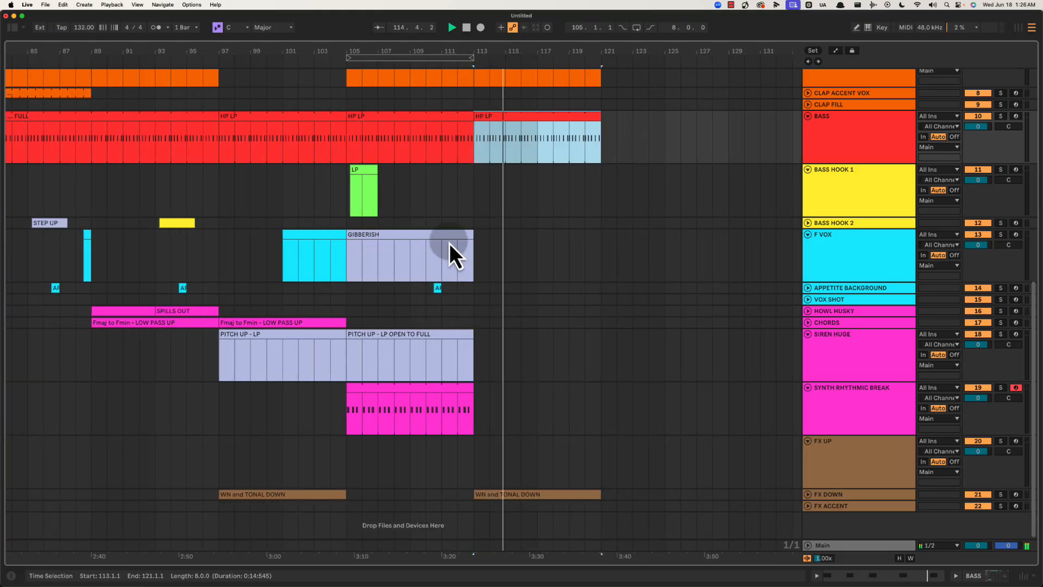
Play the reference from bar 113 to listen for melodic elements and select the SIREN HUGE track.
{"action": "left_click", "coordinate": [481, 204]}
{"action": "key", "text": "space"}
{"action": "key", "text": "space"}
{"action": "scroll", "coordinate": [481, 227], "scroll_direction": "right", "scroll_amount": 2}
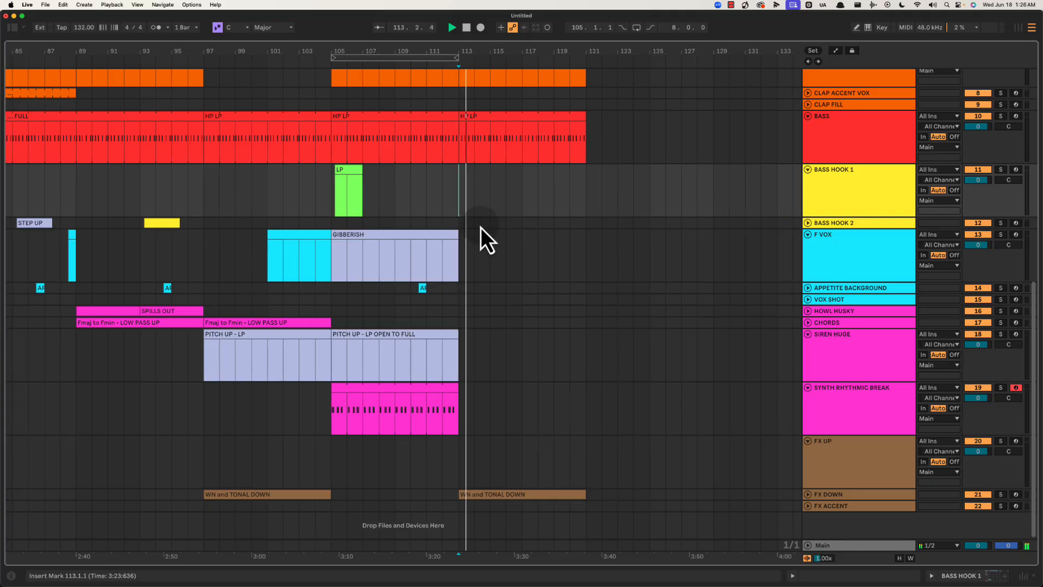
{"action": "key", "text": "space"}
{"action": "left_click", "coordinate": [834, 325]}
{"action": "left_click", "coordinate": [818, 363]}
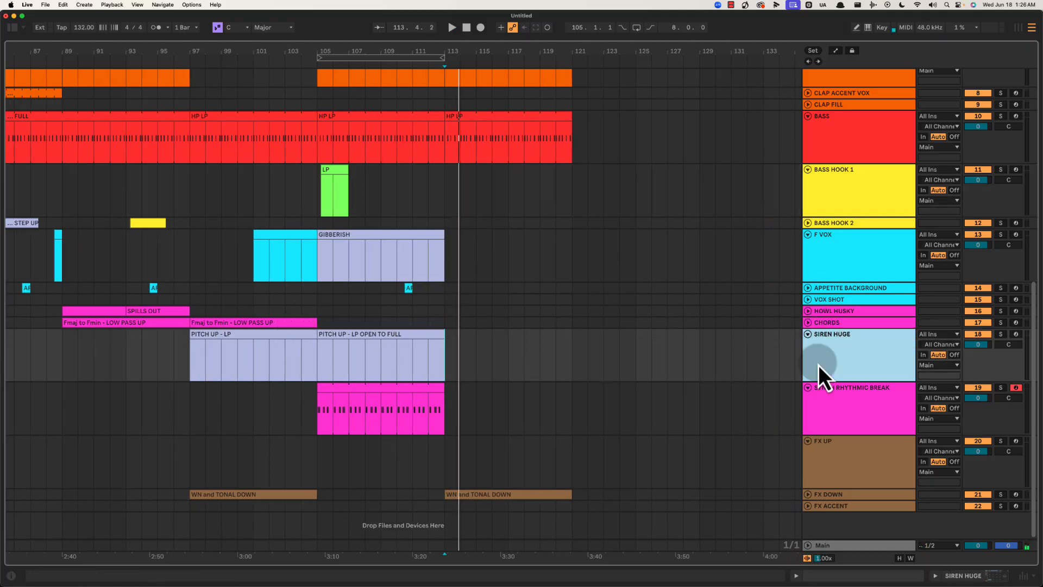
Expand the CHORDS track, listen from bar 105, and duplicate the Fmaj to Fmin - LOW PASS UP clip at bar 97 to bar 105.
{"action": "left_click", "coordinate": [320, 300]}
{"action": "left_click", "coordinate": [837, 326]}
{"action": "left_click", "coordinate": [808, 322]}
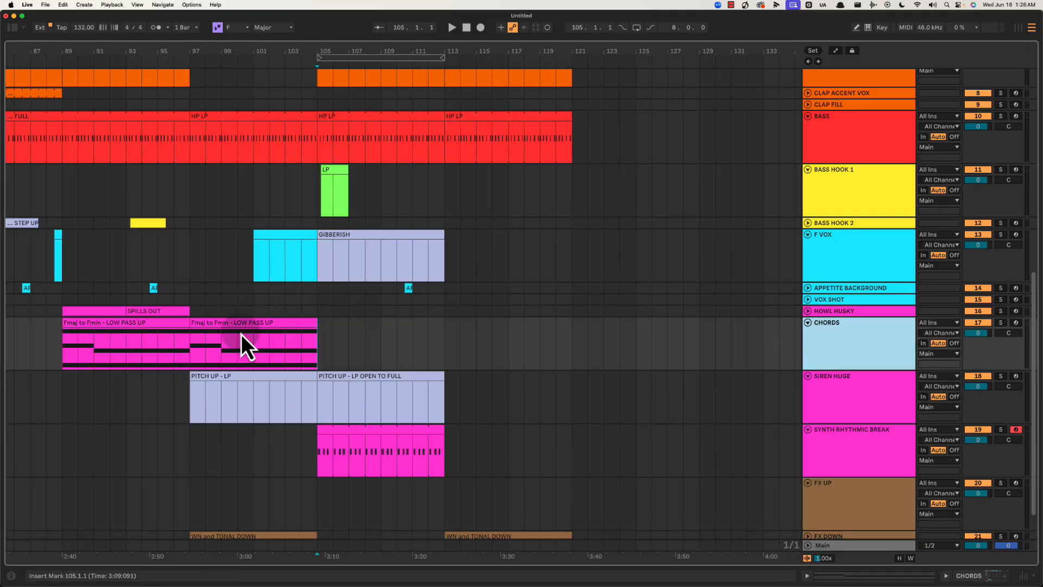
{"action": "left_click", "coordinate": [263, 350]}
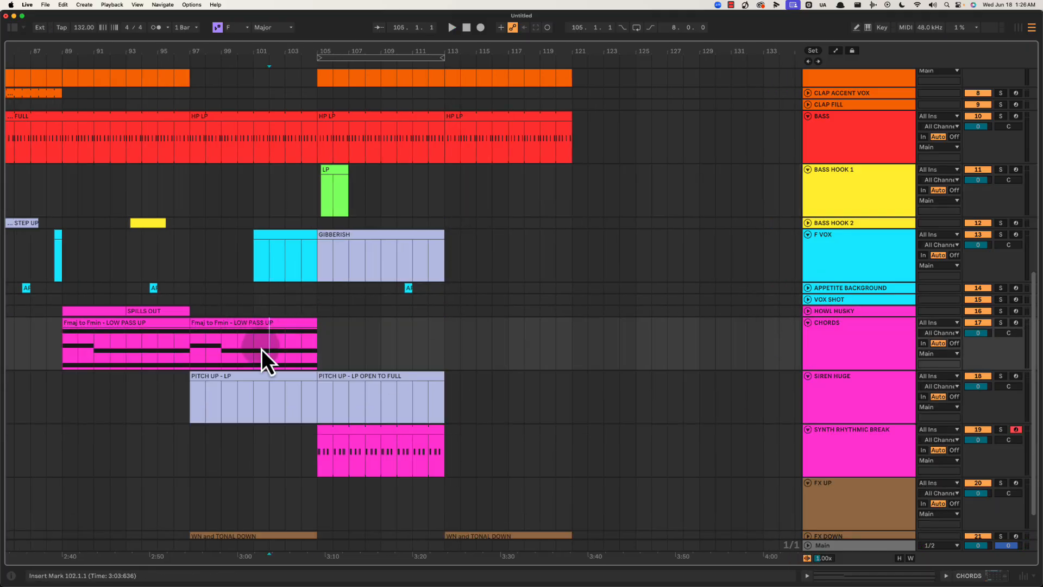
{"action": "left_click", "coordinate": [320, 343]}
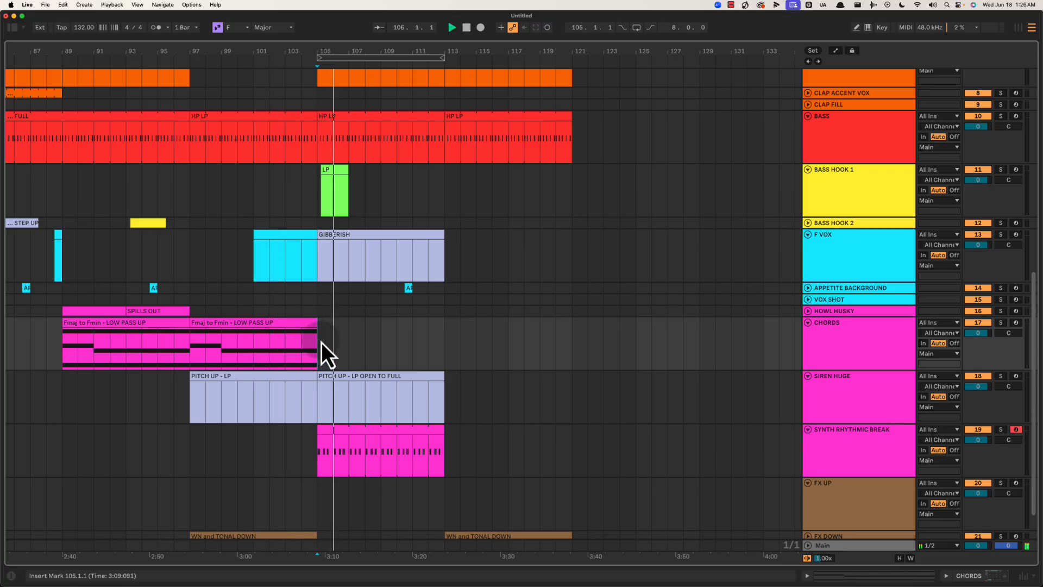
{"action": "left_click", "coordinate": [282, 325]}
{"action": "key", "text": "super+d"}
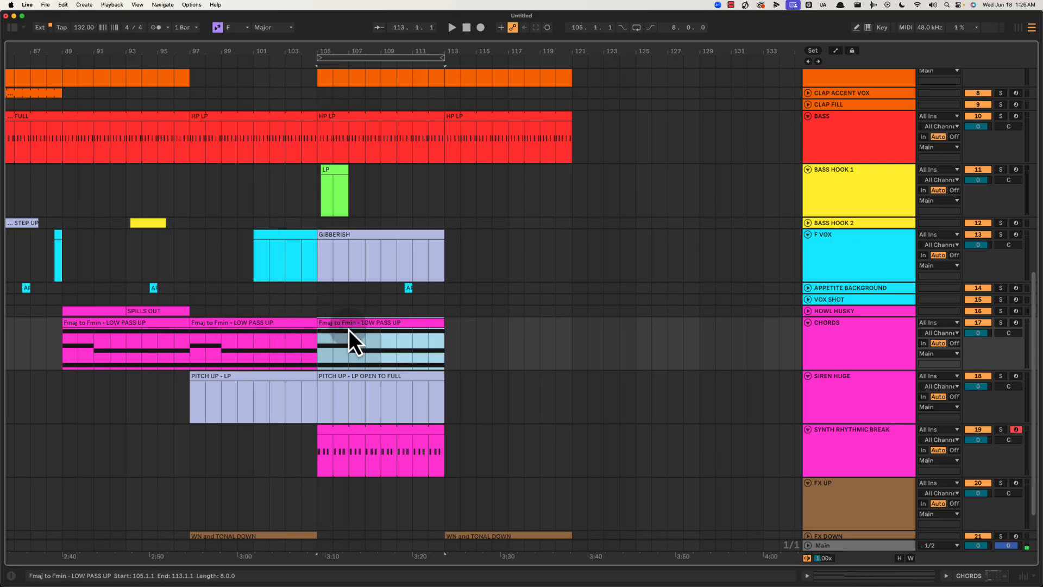
Play from bar 108 through the transition at bar 113 to compare the chords with the reference.
{"action": "left_click", "coordinate": [370, 348]}
{"action": "key", "text": "space"}
{"action": "scroll", "coordinate": [399, 348], "scroll_direction": "right", "scroll_amount": 1}
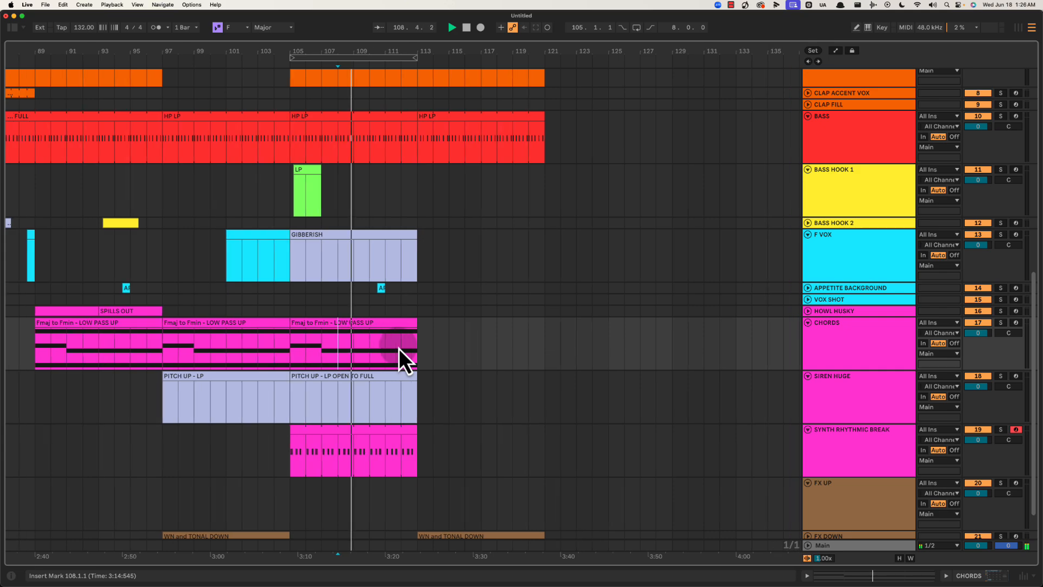
{"action": "left_click_drag", "start_coordinate": [437, 56], "coordinate": [401, 53]}
{"action": "scroll", "coordinate": [396, 288], "scroll_direction": "down", "scroll_amount": 2}
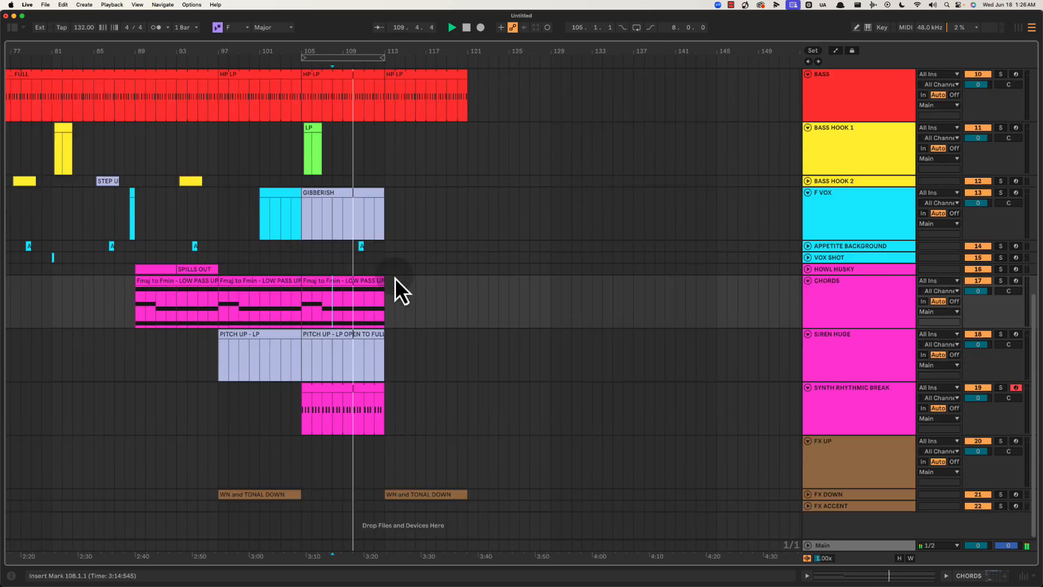
{"action": "left_click", "coordinate": [838, 396]}
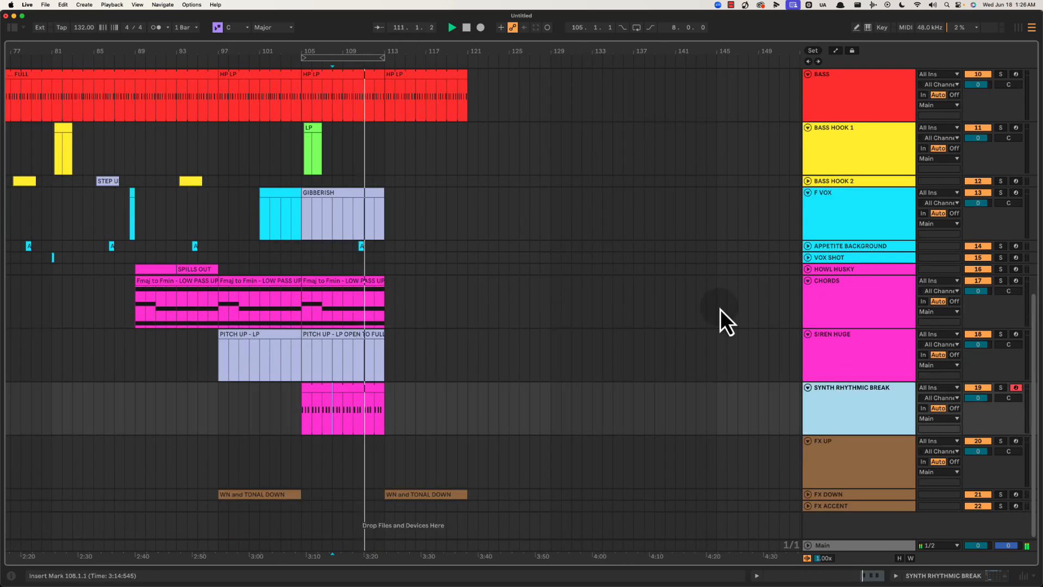
{"action": "scroll", "coordinate": [514, 346], "scroll_direction": "up", "scroll_amount": 1}
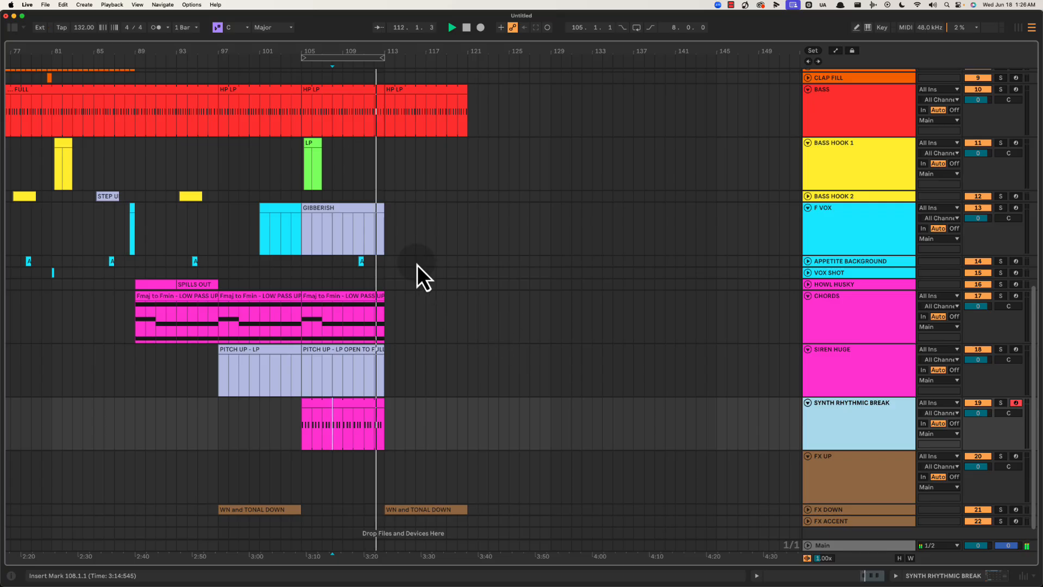
Try a duplicate of the bar 105 CHORDS clip at bar 113 during playback and delete the copy.
{"action": "left_click", "coordinate": [374, 300]}
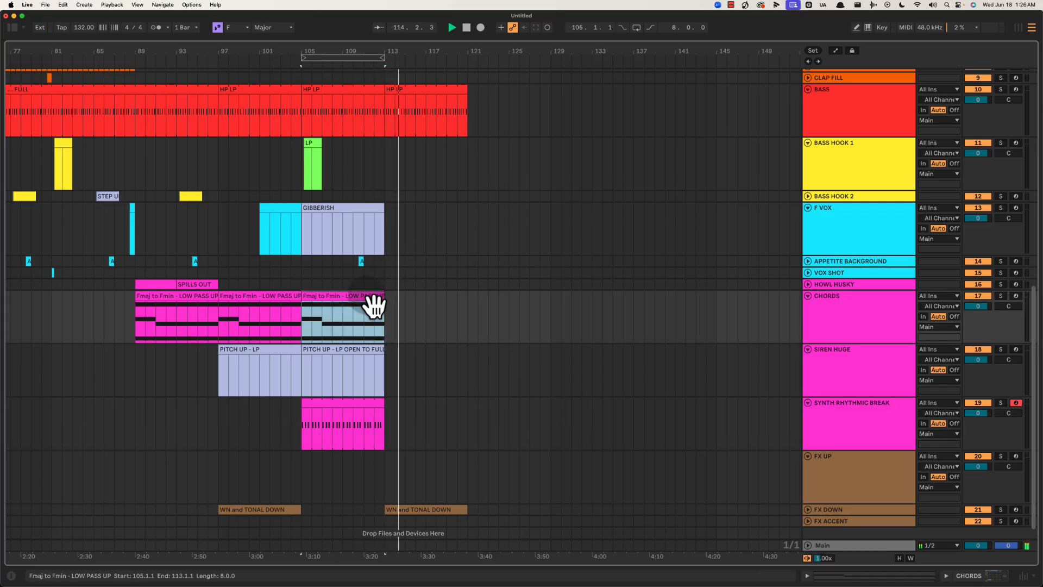
{"action": "key", "text": "super+d"}
{"action": "scroll", "coordinate": [396, 315], "scroll_direction": "left", "scroll_amount": 1}
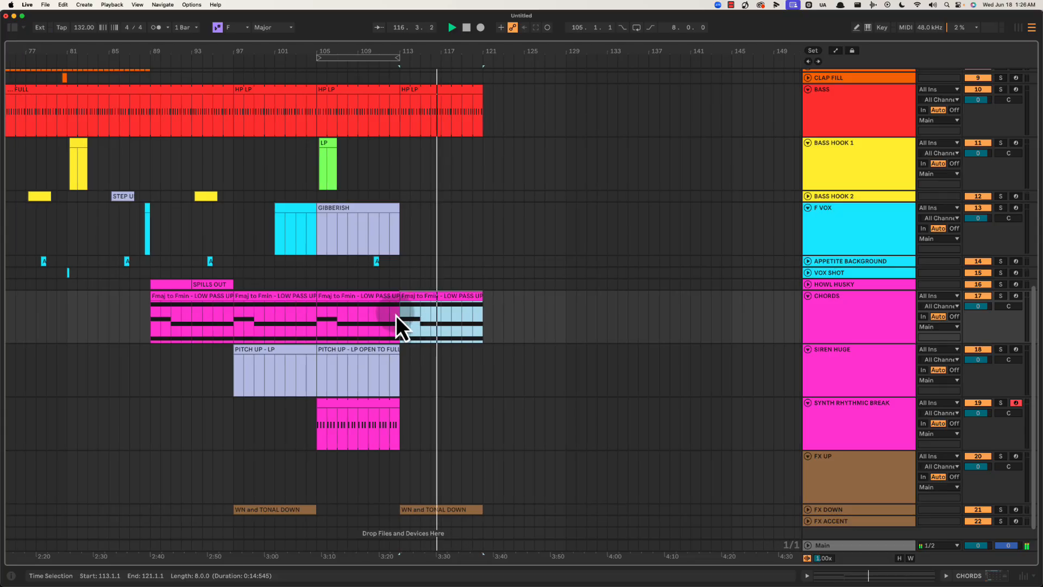
{"action": "key", "text": "space"}
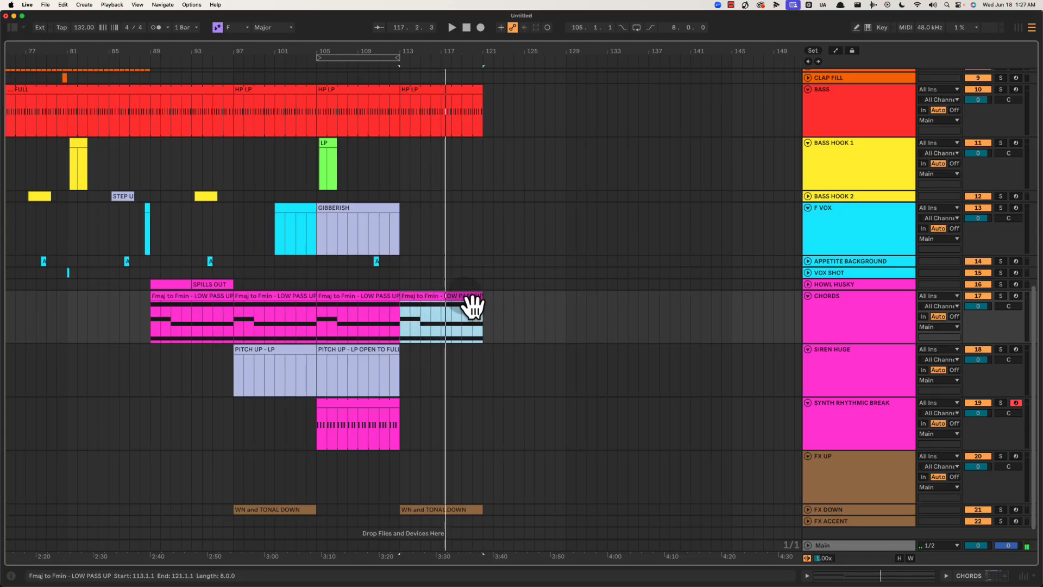
{"action": "key", "text": "Delete"}
{"action": "left_click", "coordinate": [401, 312]}
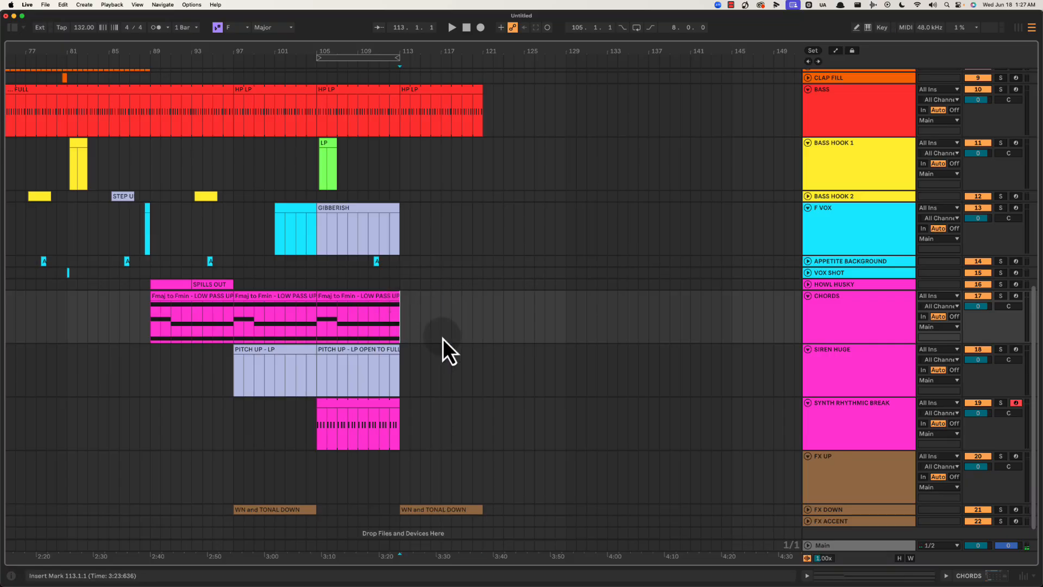
Highlight bars 113 to 127 on BASS HOOK 1 and the reference waveform from bar 121 to examine the section's extent.
{"action": "scroll", "coordinate": [387, 277], "scroll_direction": "up", "scroll_amount": 3}
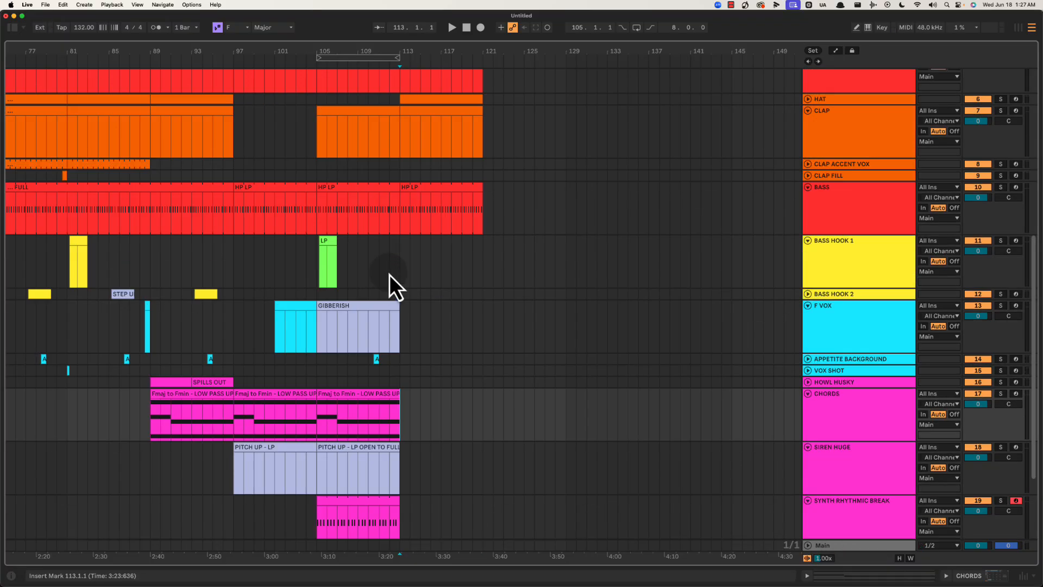
{"action": "left_click", "coordinate": [395, 262]}
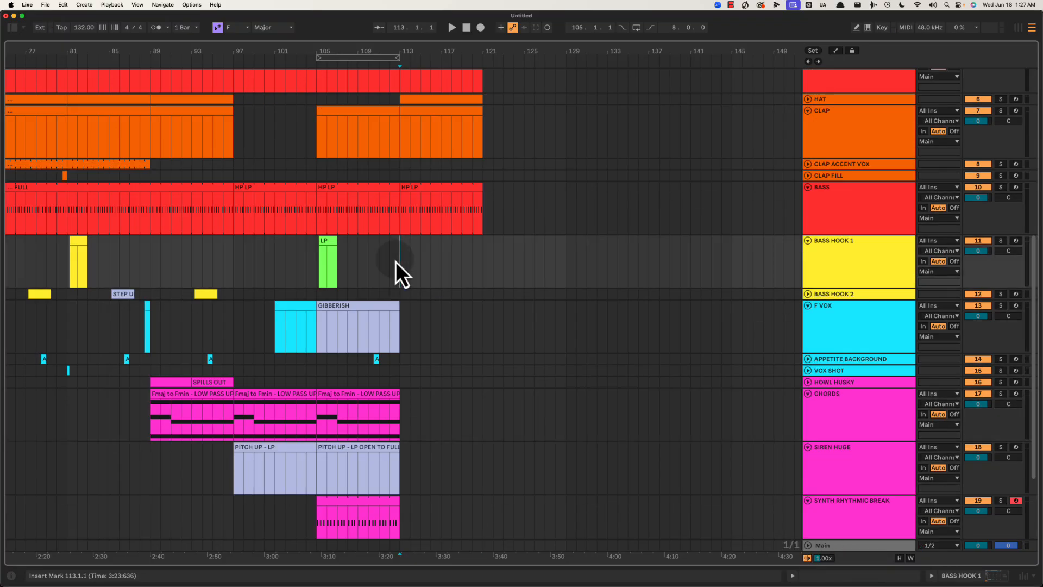
{"action": "left_click_drag", "start_coordinate": [395, 262], "coordinate": [549, 265]}
{"action": "scroll", "coordinate": [549, 265], "scroll_direction": "up", "scroll_amount": 10}
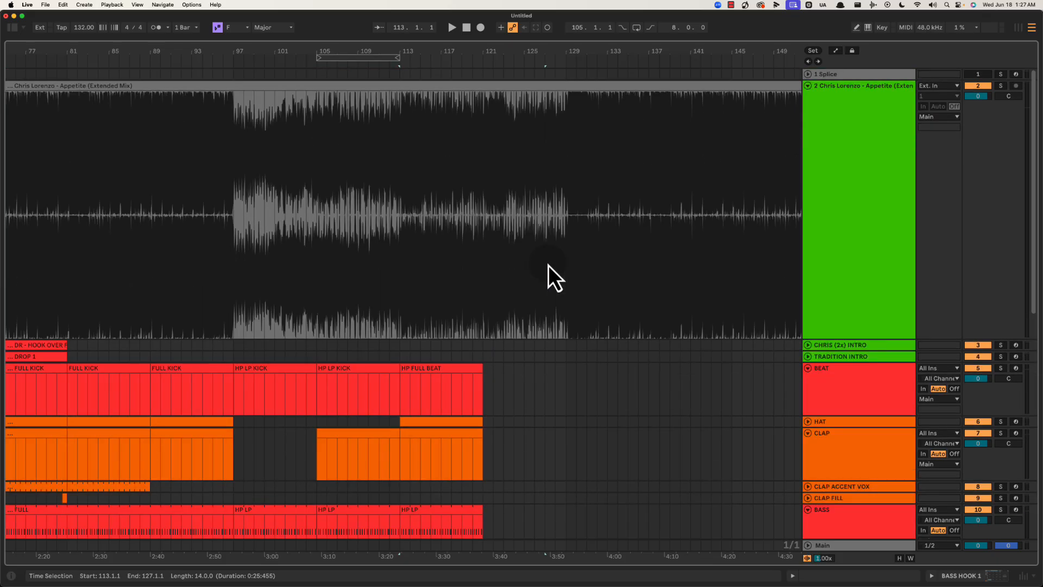
{"action": "left_click_drag", "start_coordinate": [484, 272], "coordinate": [618, 275]}
{"action": "scroll", "coordinate": [498, 310], "scroll_direction": "down", "scroll_amount": 13}
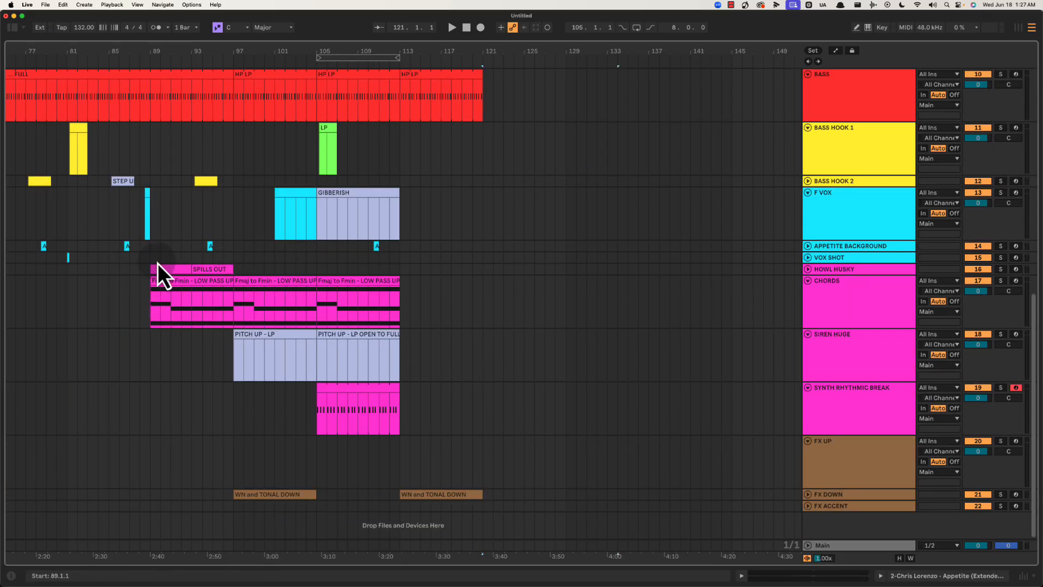
Highlight bars 89 to 97 from APPETITE BACKGROUND to CHORDS and place the insert marker at bar 89 on CHORDS.
{"action": "left_click_drag", "start_coordinate": [158, 263], "coordinate": [235, 321]}
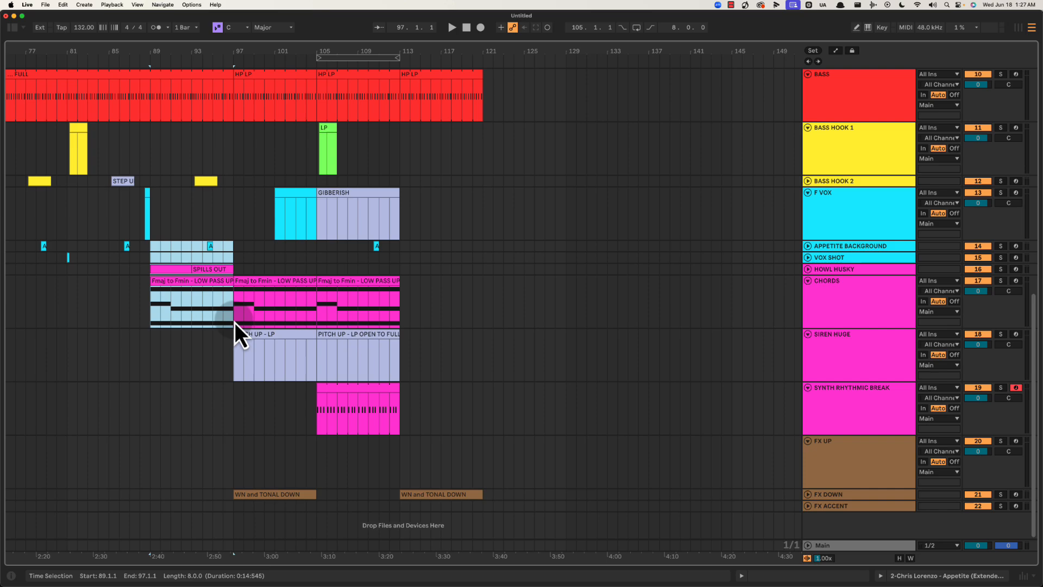
{"action": "left_click", "coordinate": [153, 310]}
{"action": "scroll", "coordinate": [139, 374], "scroll_direction": "up", "scroll_amount": 3}
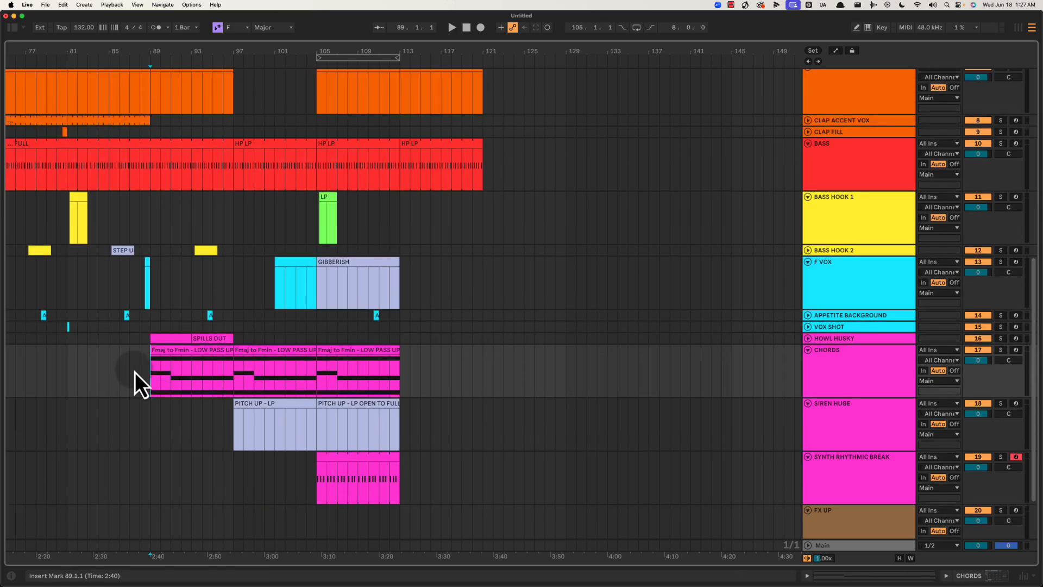
{"action": "scroll", "coordinate": [142, 310], "scroll_direction": "left", "scroll_amount": 4}
{"action": "scroll", "coordinate": [138, 325], "scroll_direction": "up", "scroll_amount": 5}
{"action": "scroll", "coordinate": [138, 337], "scroll_direction": "up", "scroll_amount": 5}
{"action": "scroll", "coordinate": [140, 337], "scroll_direction": "left", "scroll_amount": 2}
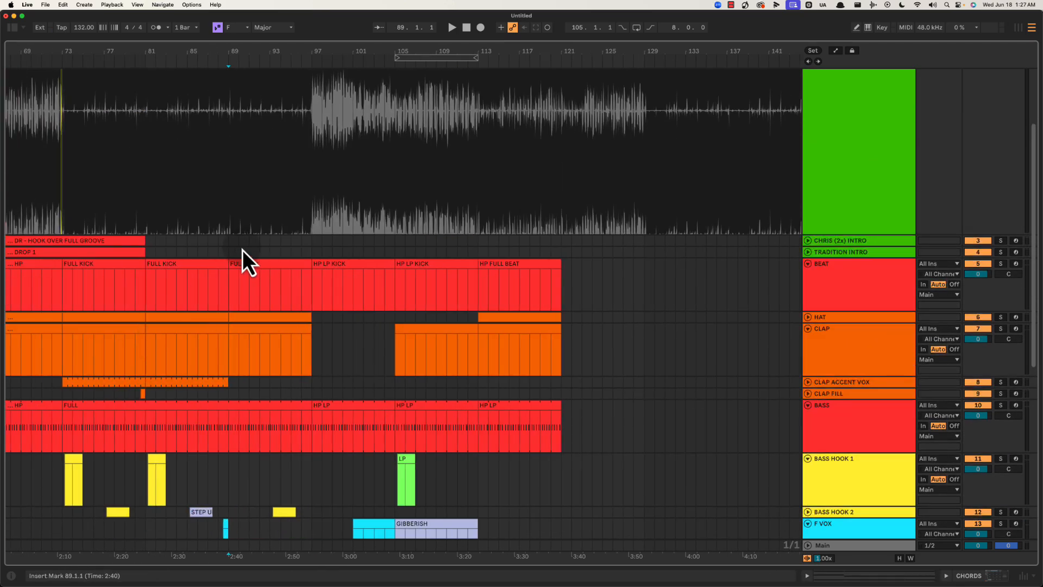
Highlight the sections starting at bars 89 and 97 across the intro, BEAT, HAT and CLAP tracks to compare their structure.
{"action": "left_click_drag", "start_coordinate": [223, 240], "coordinate": [314, 356]}
{"action": "left_click_drag", "start_coordinate": [313, 250], "coordinate": [481, 351]}
{"action": "left_click", "coordinate": [256, 247]}
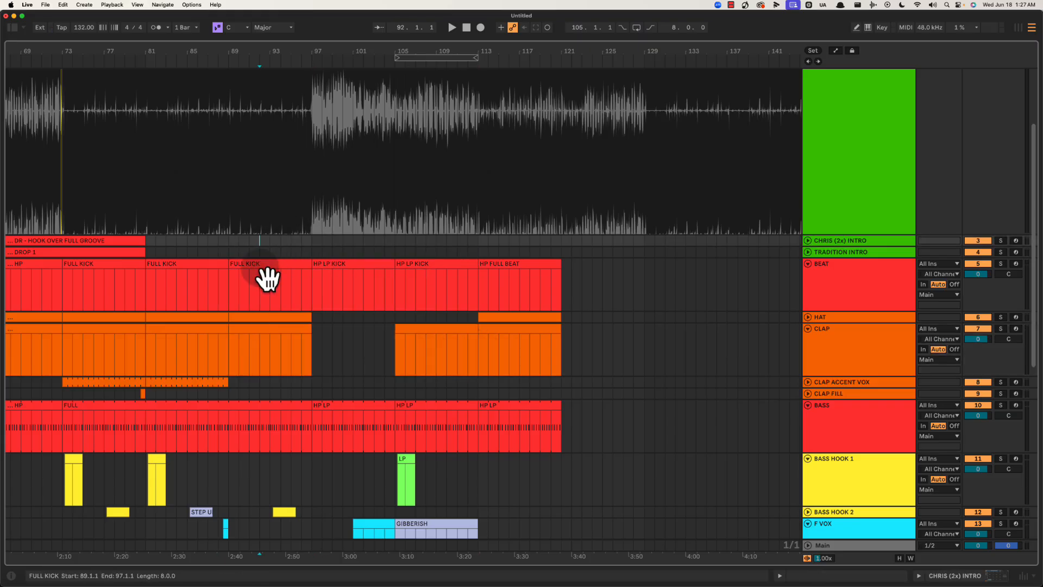
{"action": "scroll", "coordinate": [245, 267], "scroll_direction": "down", "scroll_amount": 1}
{"action": "left_click_drag", "start_coordinate": [227, 250], "coordinate": [319, 370]}
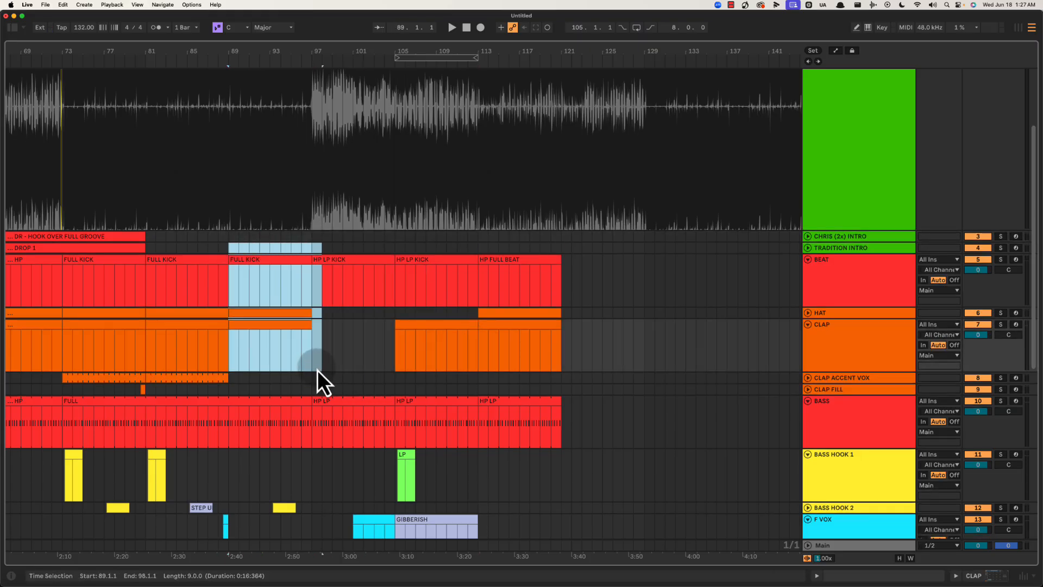
Highlight bars 97 to 113 and bars 89 to 97 across the intro and drum tracks to compare the two sections.
{"action": "left_click", "coordinate": [314, 369]}
{"action": "scroll", "coordinate": [311, 367], "scroll_direction": "down", "scroll_amount": 5}
{"action": "scroll", "coordinate": [312, 368], "scroll_direction": "up", "scroll_amount": 10}
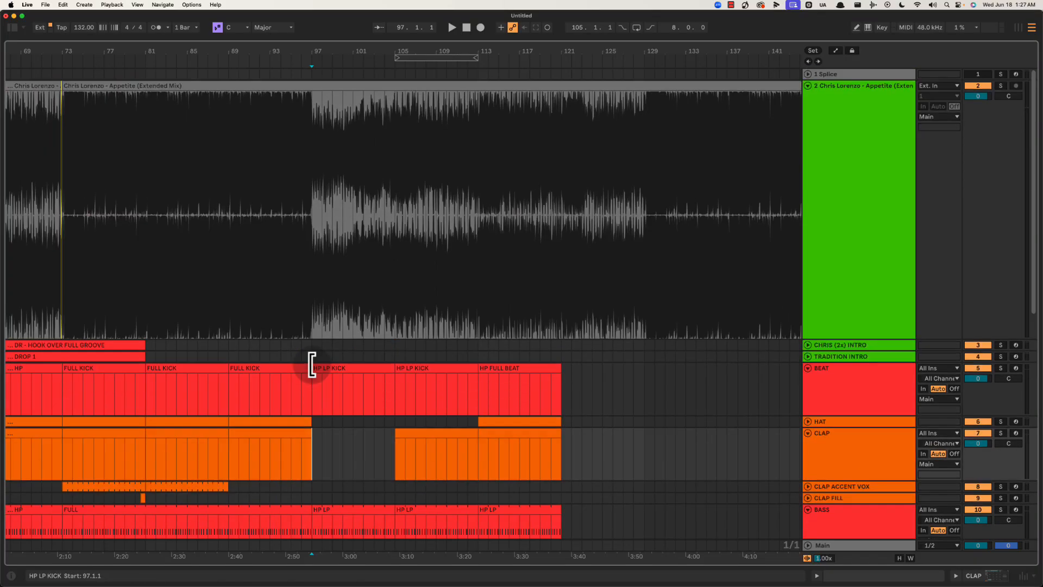
{"action": "left_click_drag", "start_coordinate": [318, 351], "coordinate": [479, 432]}
{"action": "left_click_drag", "start_coordinate": [233, 350], "coordinate": [293, 372]}
{"action": "scroll", "coordinate": [293, 375], "scroll_direction": "down", "scroll_amount": 15}
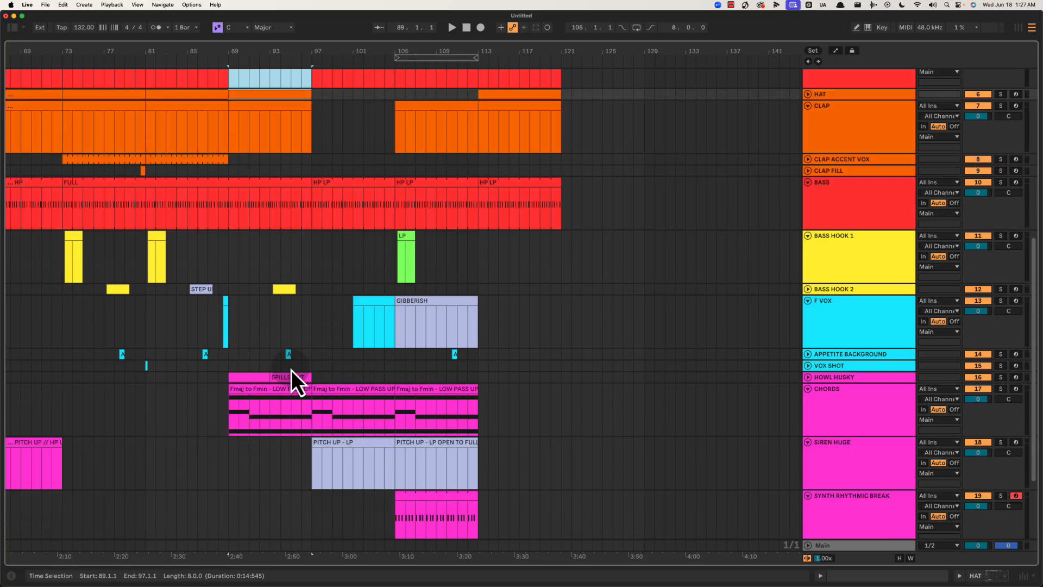
Play briefly from bar 97 and highlight the section from bar 89 across APPETITE BACKGROUND to CHORDS to examine its boundary.
{"action": "left_click", "coordinate": [310, 310]}
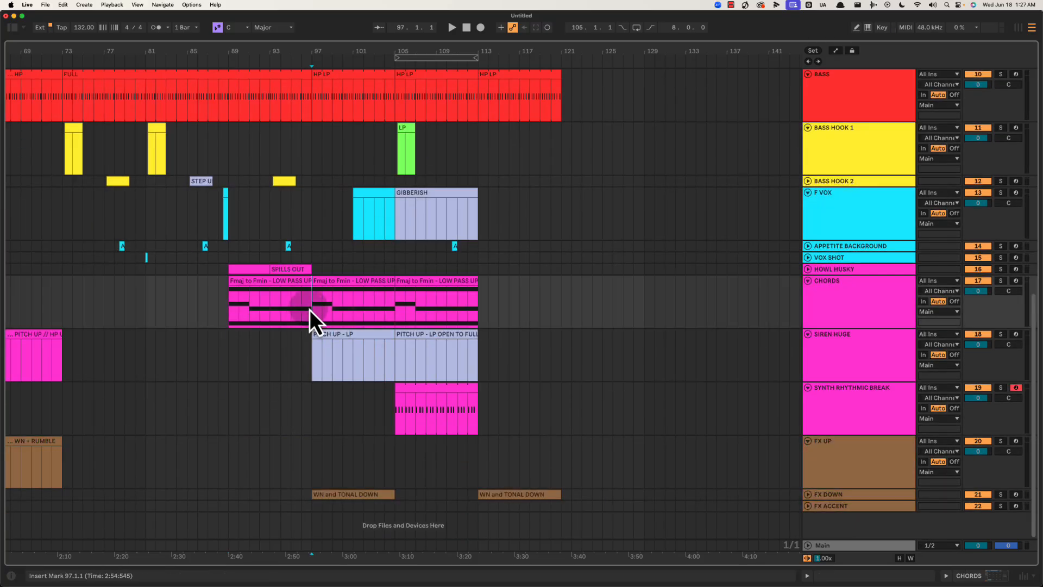
{"action": "key", "text": "space"}
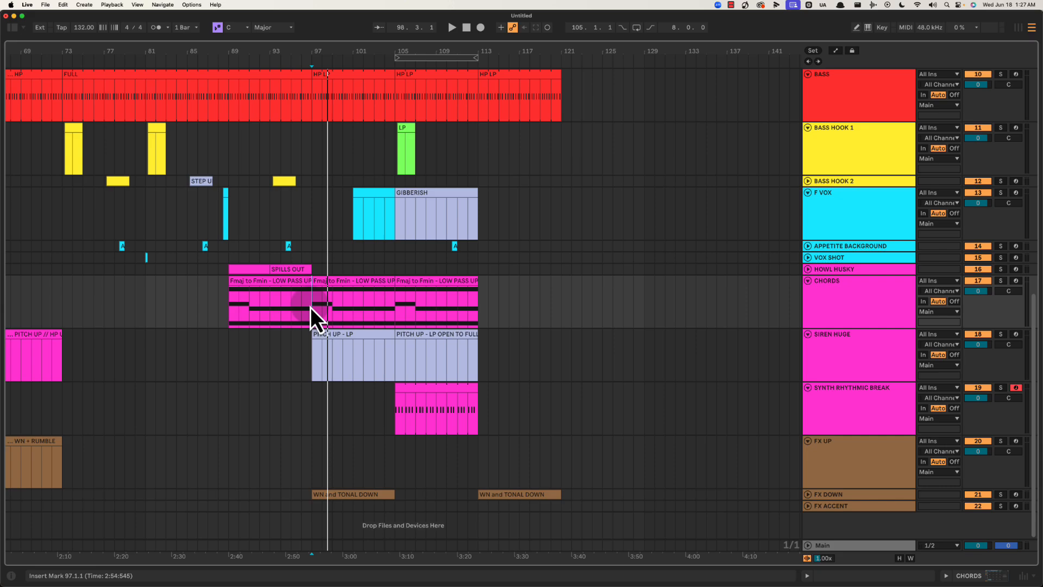
{"action": "left_click_drag", "start_coordinate": [228, 247], "coordinate": [327, 327]}
{"action": "scroll", "coordinate": [297, 364], "scroll_direction": "up", "scroll_amount": 10}
{"action": "scroll", "coordinate": [303, 370], "scroll_direction": "down", "scroll_amount": 2}
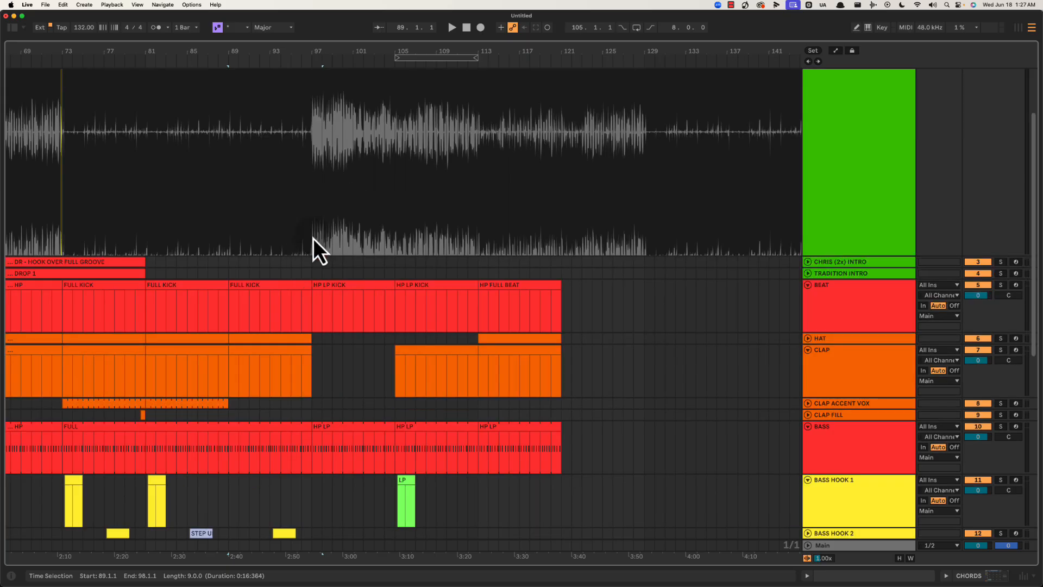
{"action": "left_click_drag", "start_coordinate": [313, 236], "coordinate": [340, 236]}
{"action": "scroll", "coordinate": [321, 402], "scroll_direction": "down", "scroll_amount": 8}
{"action": "left_click_drag", "start_coordinate": [227, 354], "coordinate": [311, 407]}
{"action": "scroll", "coordinate": [313, 407], "scroll_direction": "up", "scroll_amount": 10}
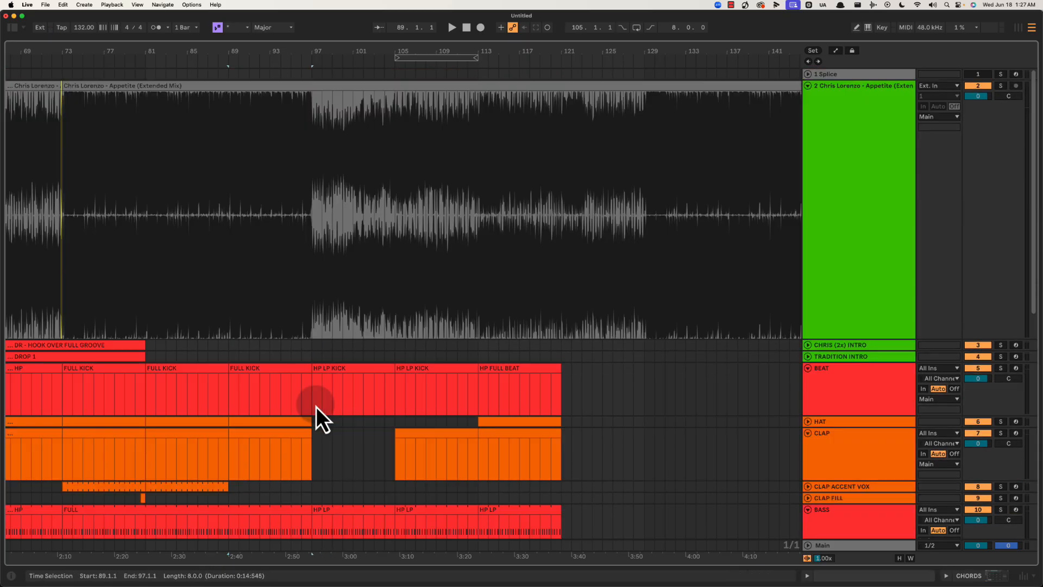
Highlight the reference waveform from bar 97 to bars 110 and 118 to examine where the louder section extends.
{"action": "scroll", "coordinate": [315, 406], "scroll_direction": "down", "scroll_amount": 2}
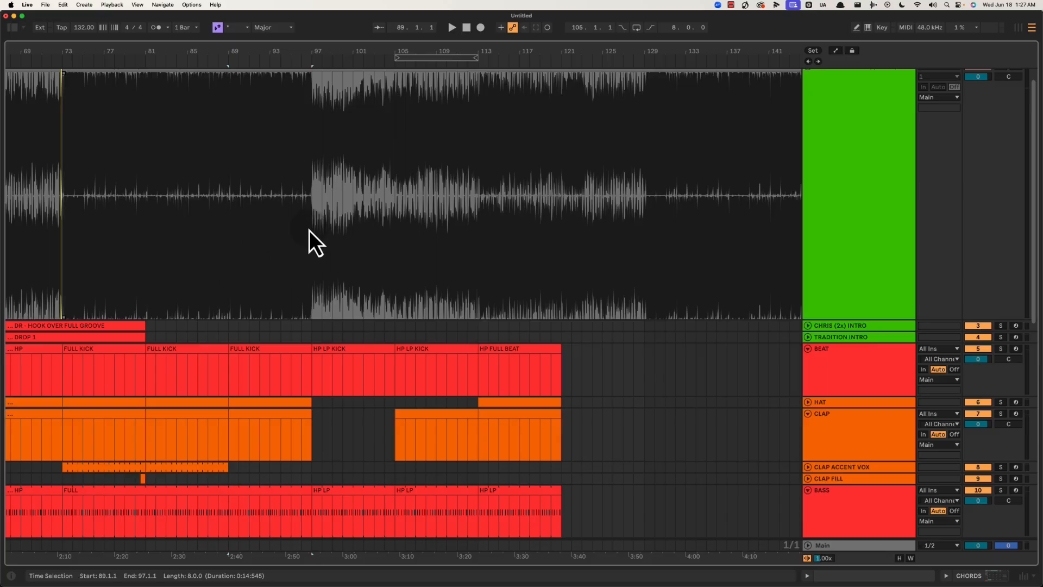
{"action": "left_click_drag", "start_coordinate": [310, 239], "coordinate": [449, 243]}
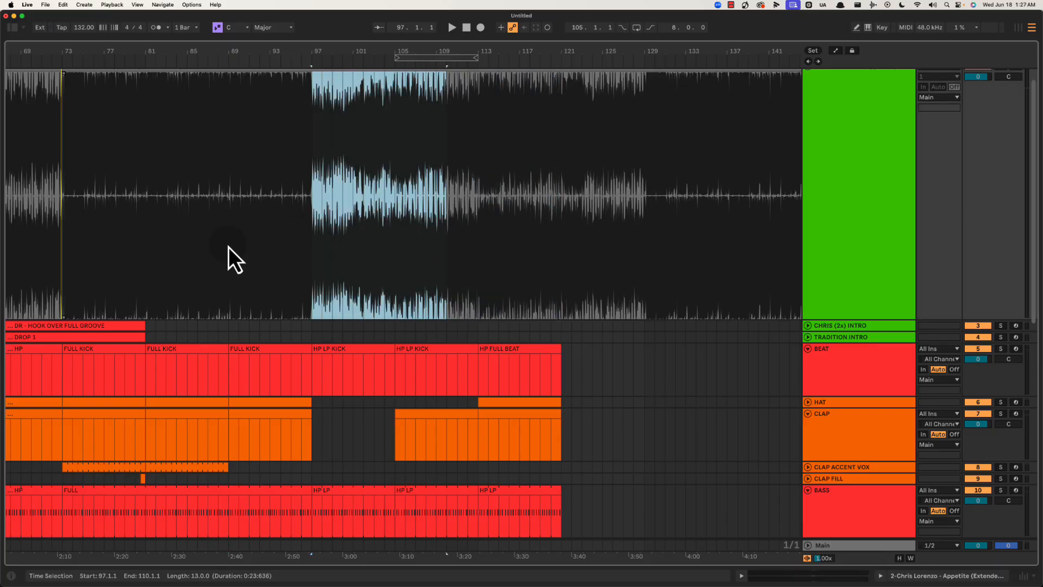
{"action": "left_click_drag", "start_coordinate": [228, 247], "coordinate": [532, 242]}
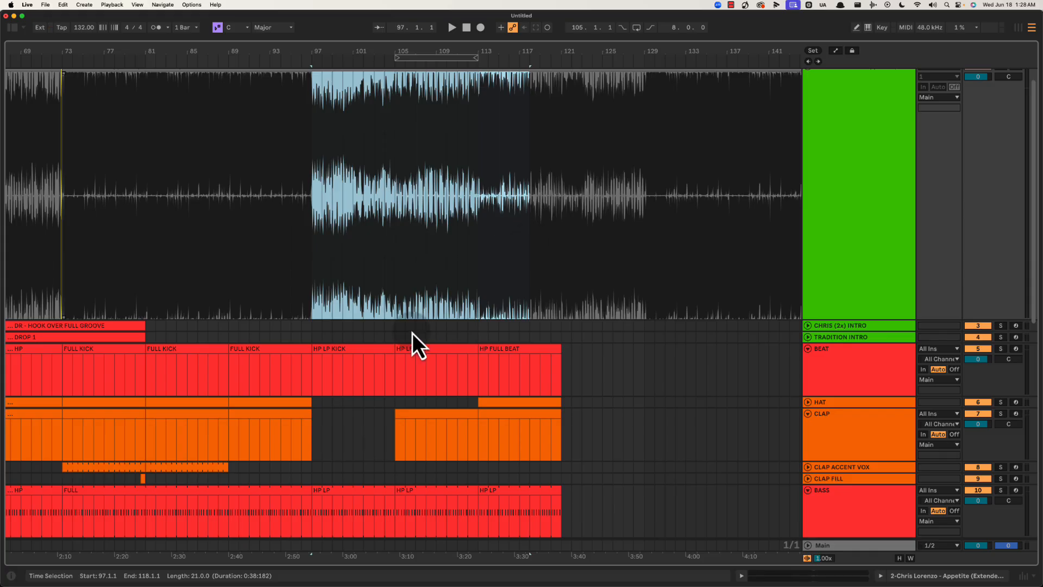
{"action": "scroll", "coordinate": [412, 334], "scroll_direction": "down", "scroll_amount": 10}
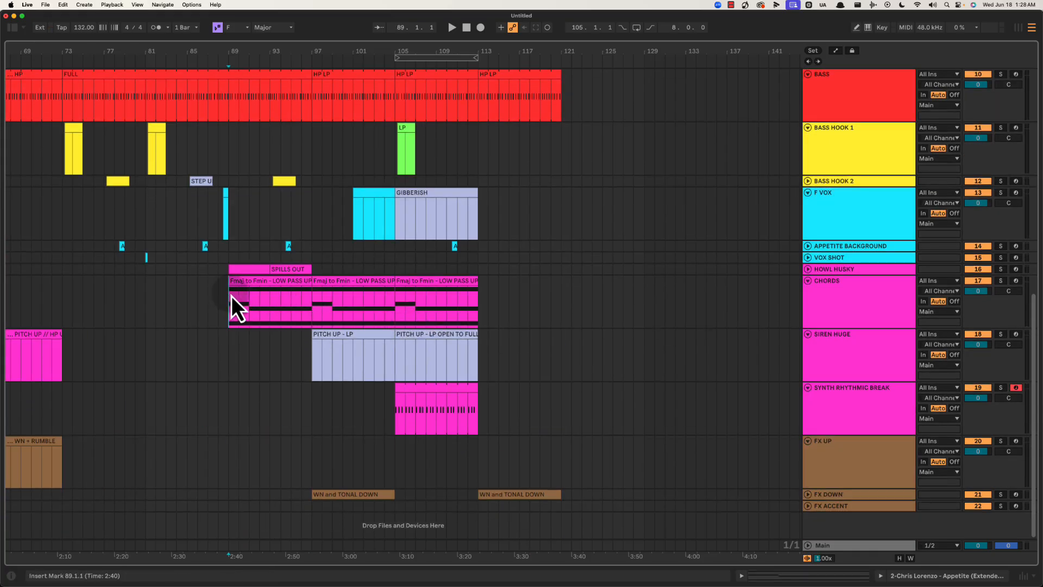
Highlight bars 89 to 97 on CHORDS and bars 97 to 113 on the intro and chord tracks to compare section lengths.
{"action": "left_click", "coordinate": [232, 298]}
{"action": "left_click", "coordinate": [253, 310]}
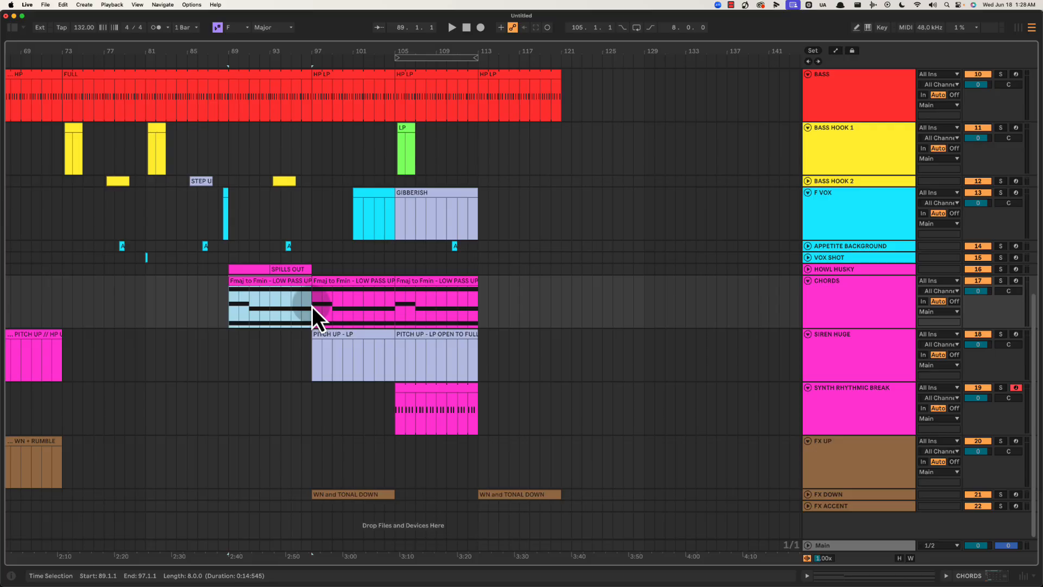
{"action": "scroll", "coordinate": [272, 291], "scroll_direction": "up", "scroll_amount": 8}
{"action": "left_click_drag", "start_coordinate": [226, 235], "coordinate": [493, 247]}
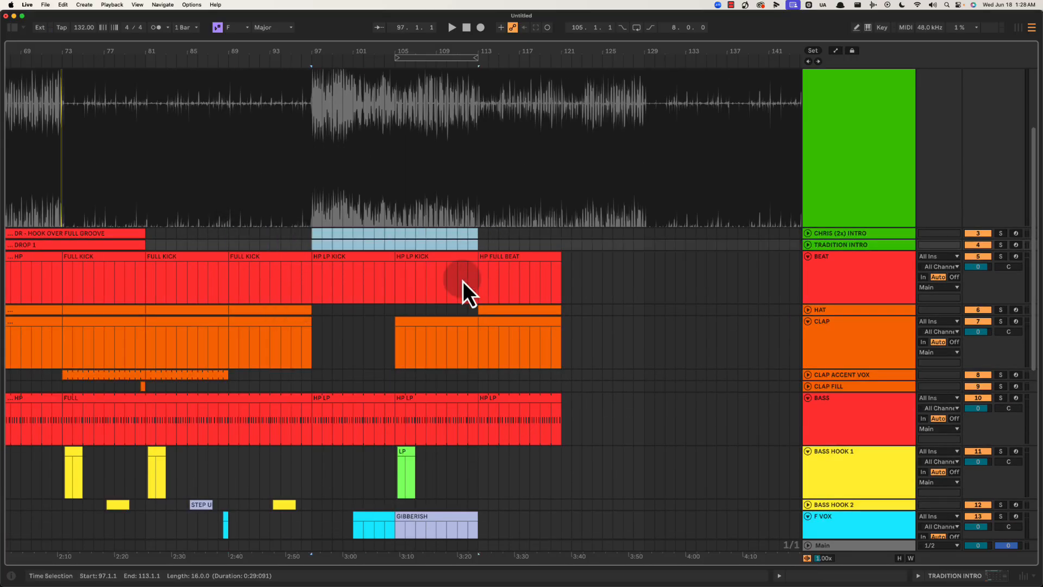
{"action": "scroll", "coordinate": [464, 288], "scroll_direction": "down", "scroll_amount": 8}
{"action": "left_click_drag", "start_coordinate": [242, 215], "coordinate": [340, 304]}
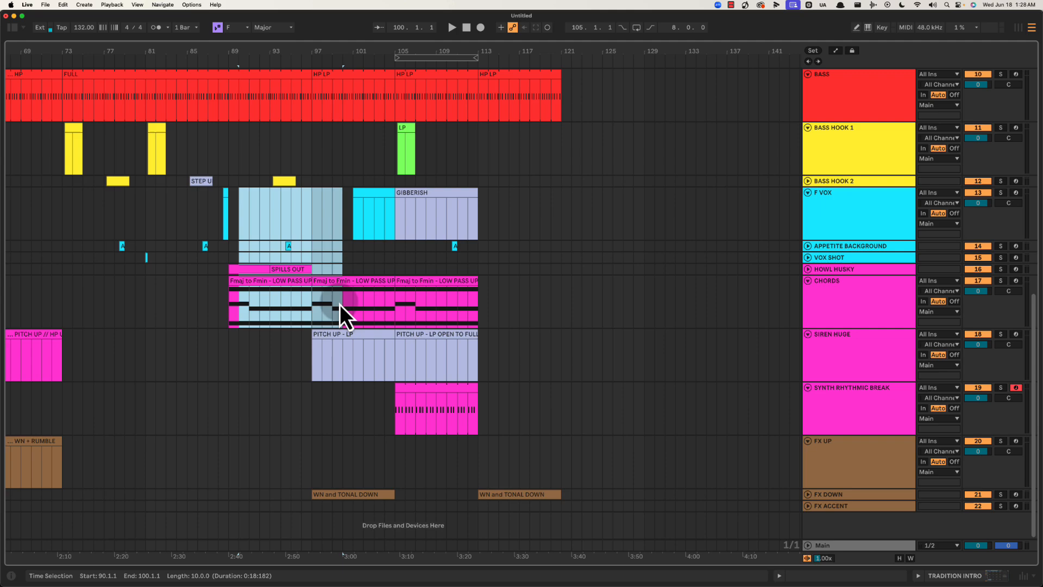
{"action": "left_click", "coordinate": [317, 236]}
{"action": "left_click_drag", "start_coordinate": [324, 258], "coordinate": [477, 305]}
Highlight the reference waveform from bar 97 onward and bars 114 to 132 to examine the following section's extent.
{"action": "scroll", "coordinate": [331, 294], "scroll_direction": "up", "scroll_amount": 10}
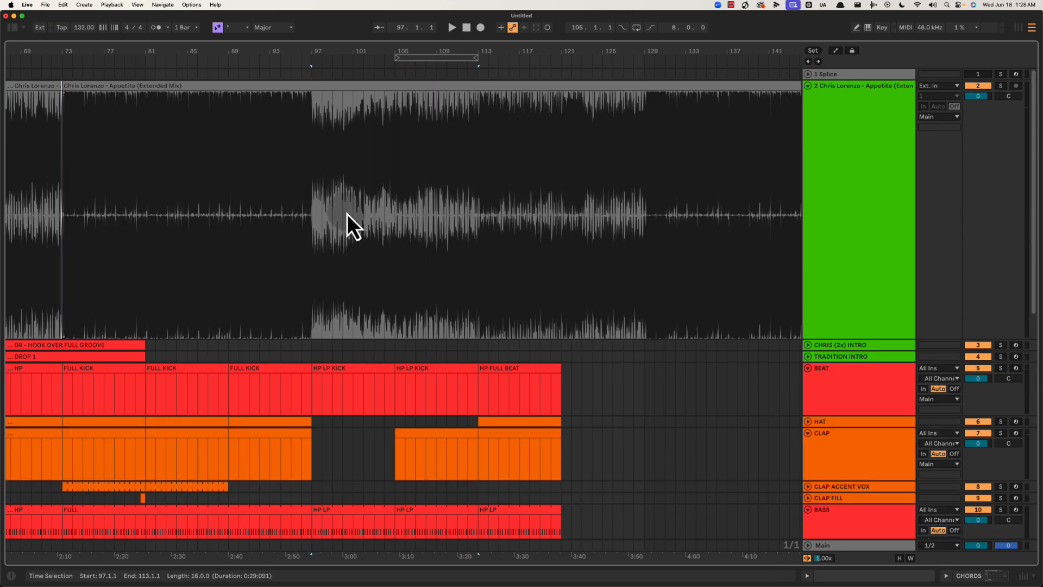
{"action": "left_click_drag", "start_coordinate": [314, 215], "coordinate": [478, 225]}
{"action": "left_click_drag", "start_coordinate": [311, 220], "coordinate": [641, 242]}
{"action": "left_click_drag", "start_coordinate": [332, 238], "coordinate": [674, 241]}
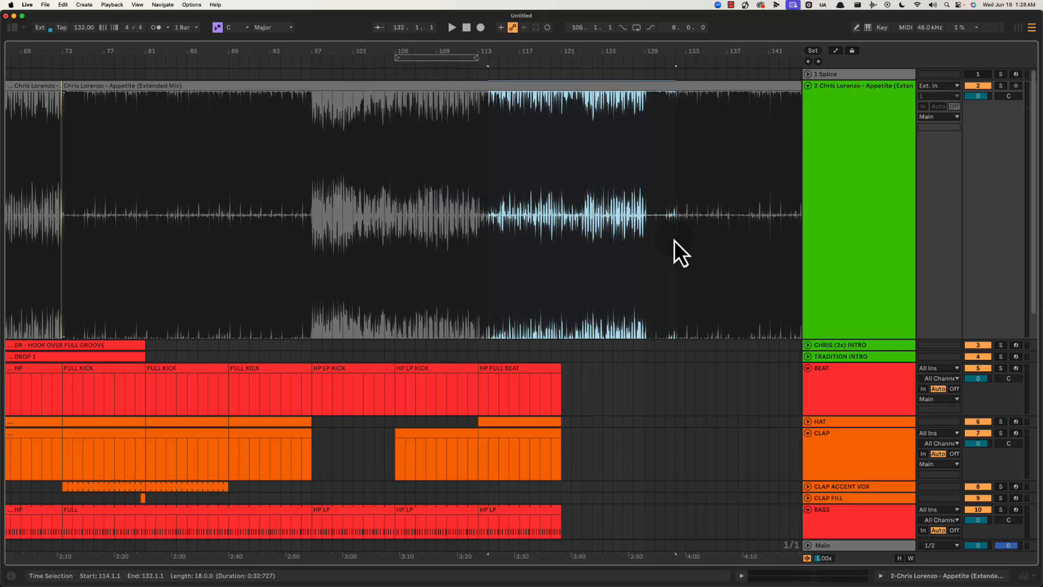
Highlight bars 113 to 126 from VOX SHOT to SYNTH RHYTHMIC BREAK and bars 129 to 138 from VOX SHOT to SIREN HUGE.
{"action": "scroll", "coordinate": [509, 296], "scroll_direction": "down", "scroll_amount": 10}
{"action": "left_click_drag", "start_coordinate": [481, 279], "coordinate": [616, 415]}
{"action": "left_click_drag", "start_coordinate": [481, 253], "coordinate": [611, 401]}
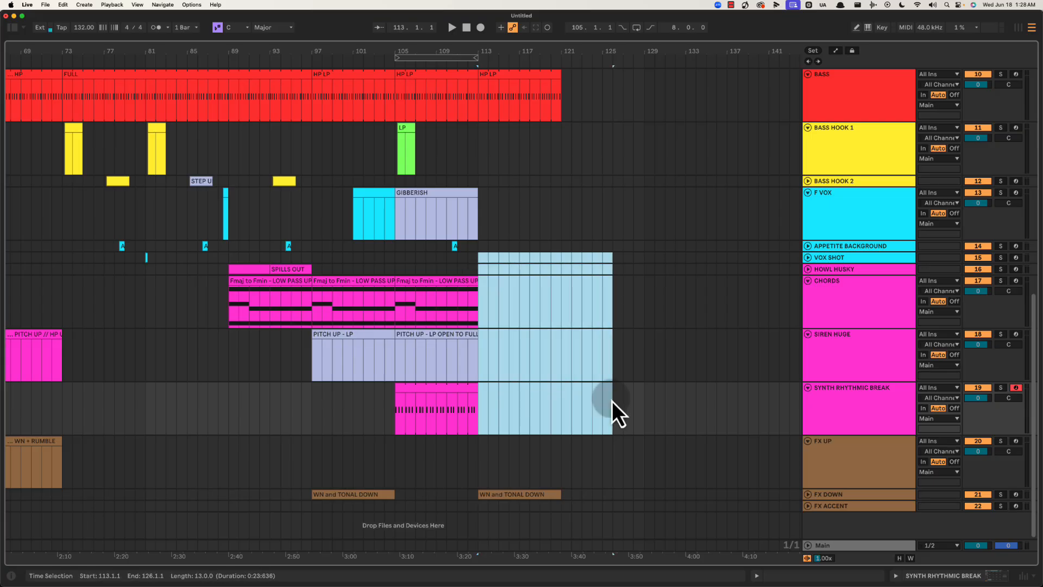
{"action": "left_click_drag", "start_coordinate": [480, 269], "coordinate": [741, 353]}
{"action": "scroll", "coordinate": [511, 262], "scroll_direction": "up", "scroll_amount": 5}
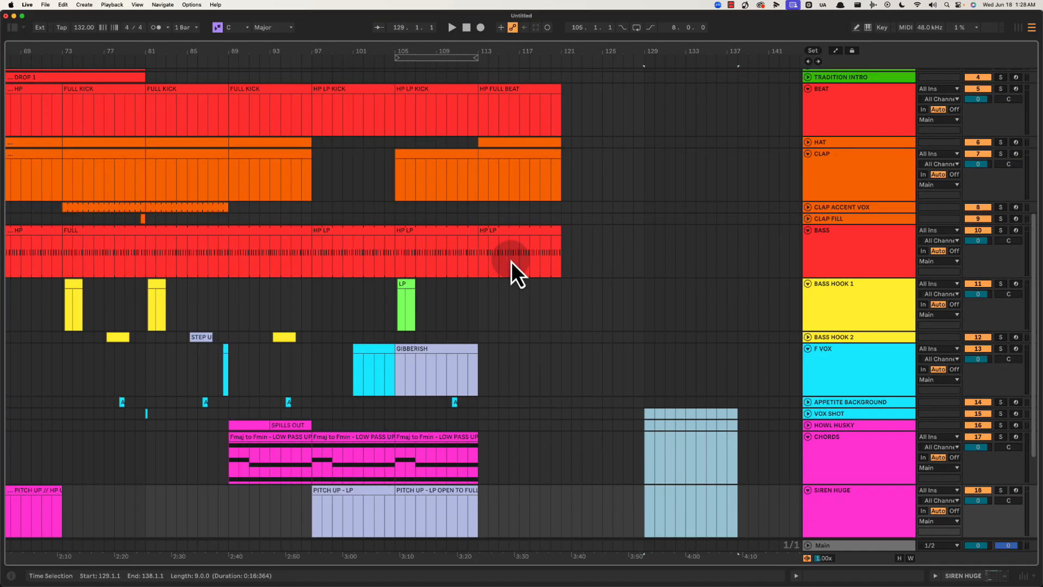
Play the reference from bar 113 and listen for which elements enter alongside the existing clips.
{"action": "left_click", "coordinate": [477, 221]}
{"action": "scroll", "coordinate": [477, 221], "scroll_direction": "up", "scroll_amount": 10}
{"action": "key", "text": "space"}
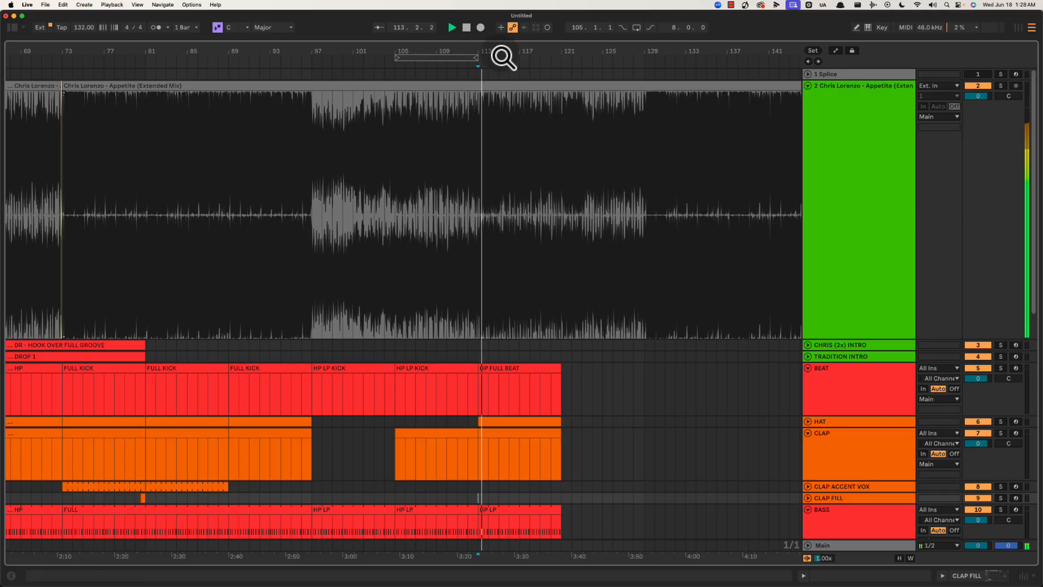
{"action": "left_click_drag", "start_coordinate": [500, 53], "coordinate": [506, 59]}
{"action": "scroll", "coordinate": [507, 176], "scroll_direction": "down", "scroll_amount": 5}
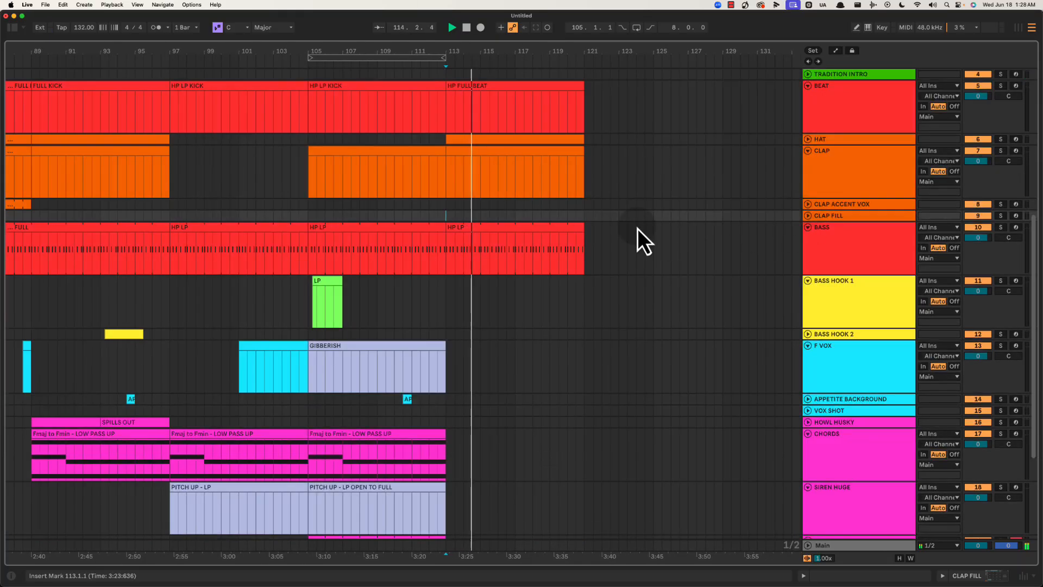
{"action": "scroll", "coordinate": [637, 228], "scroll_direction": "down", "scroll_amount": 2}
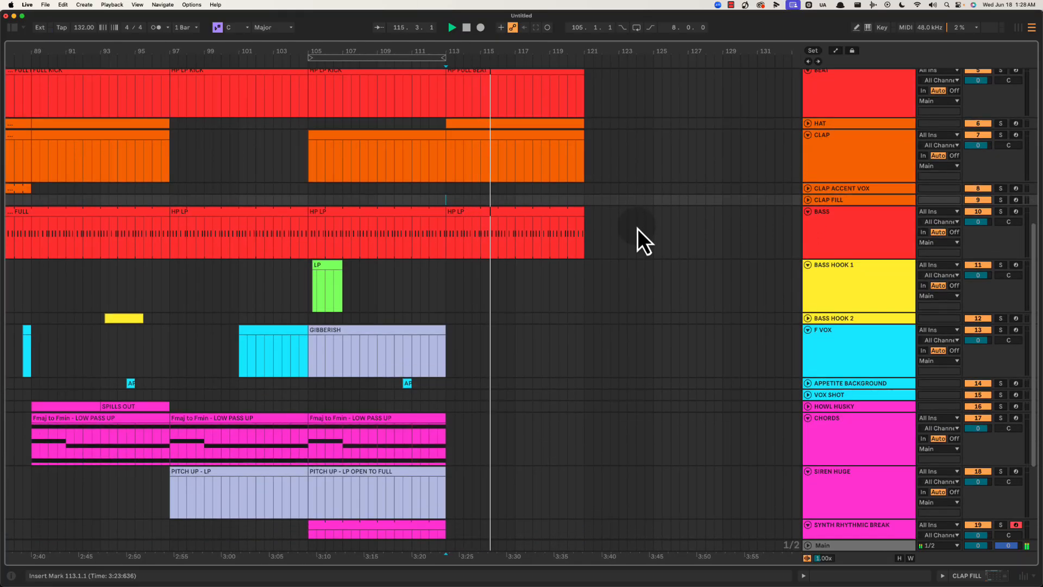
Duplicate the LP clip on BASS HOOK 1 to bar 113 and rename the copy MORE OPEN.
{"action": "left_click_drag", "start_coordinate": [312, 274], "coordinate": [446, 278]}
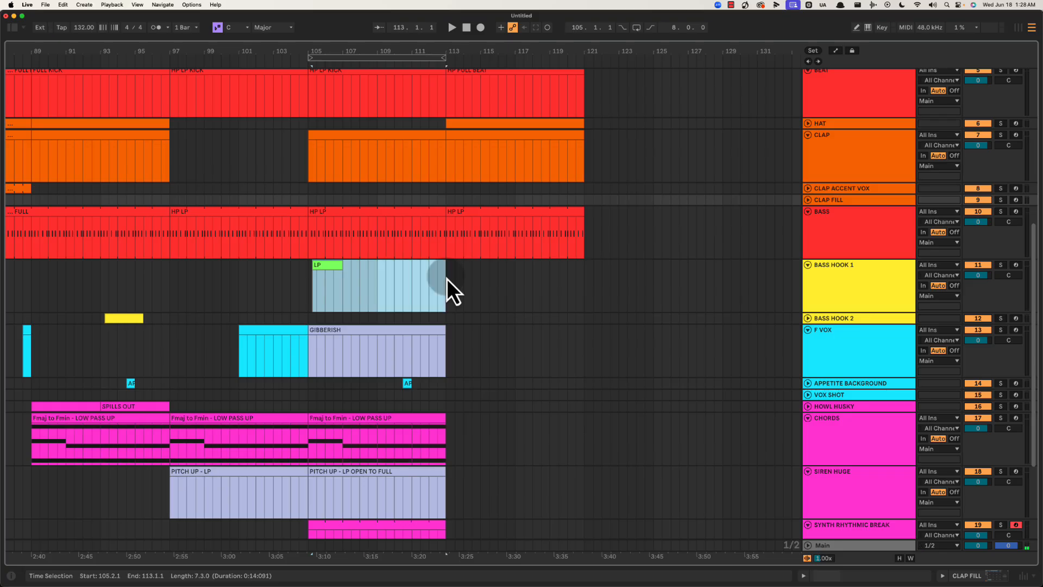
{"action": "key", "text": "super+d"}
{"action": "left_click", "coordinate": [471, 269]}
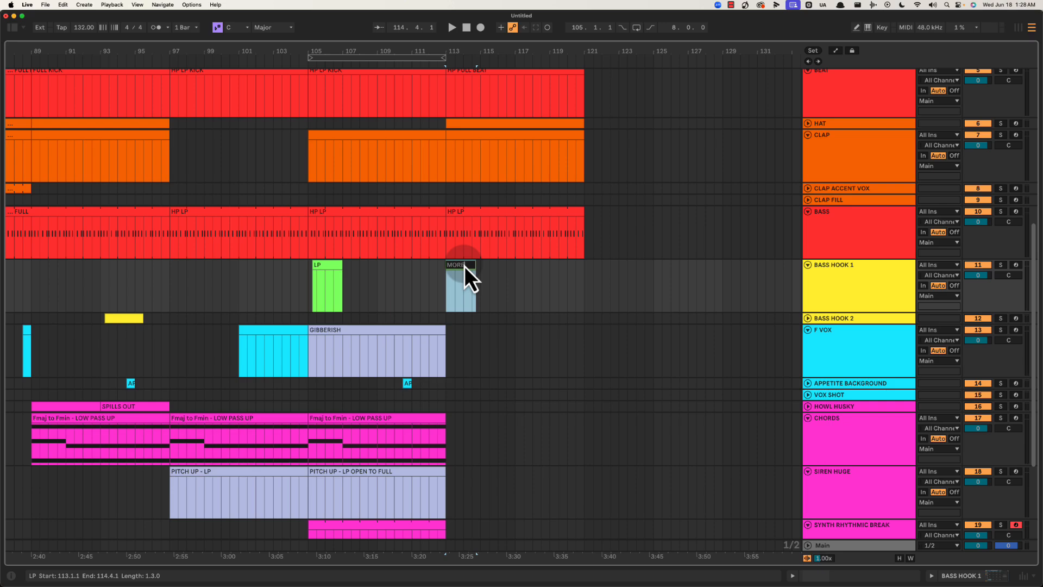
{"action": "type", "text": "OPEN"}
{"action": "key", "text": "Return"}
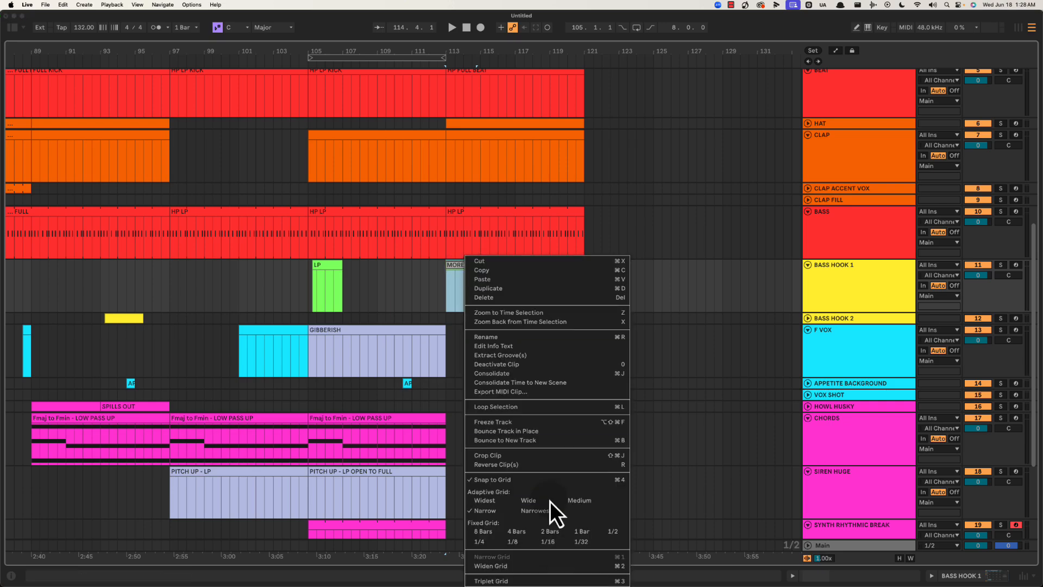
Recolour the MORE OPEN clip on BASS HOOK 1 steel blue.
{"action": "left_click", "coordinate": [550, 501]}
{"action": "left_click_drag", "start_coordinate": [454, 51], "coordinate": [599, 258]}
{"action": "left_click", "coordinate": [640, 270]}
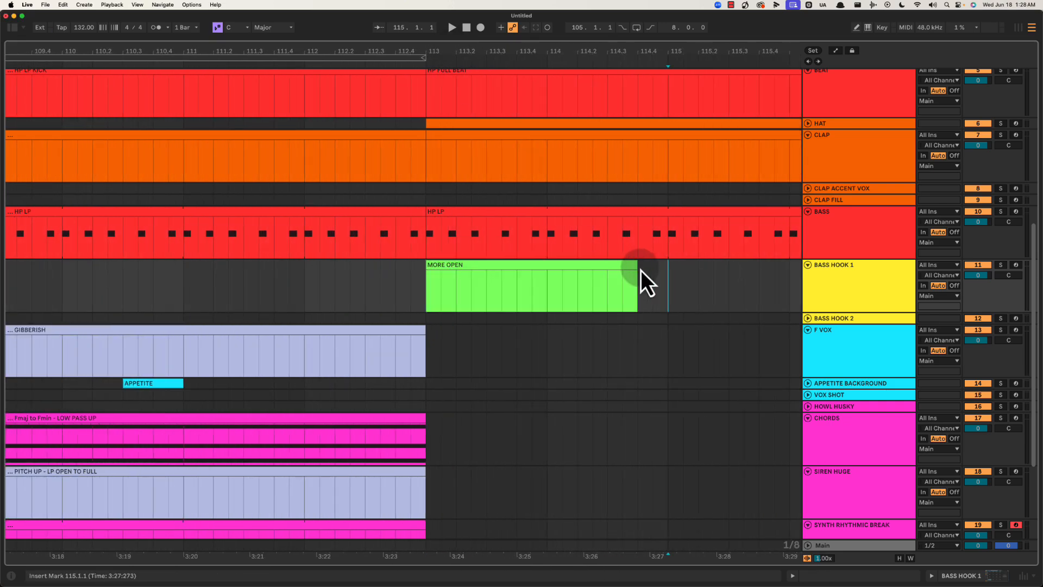
{"action": "right_click", "coordinate": [640, 269]}
{"action": "left_click", "coordinate": [710, 501]}
{"action": "left_click", "coordinate": [518, 288]}
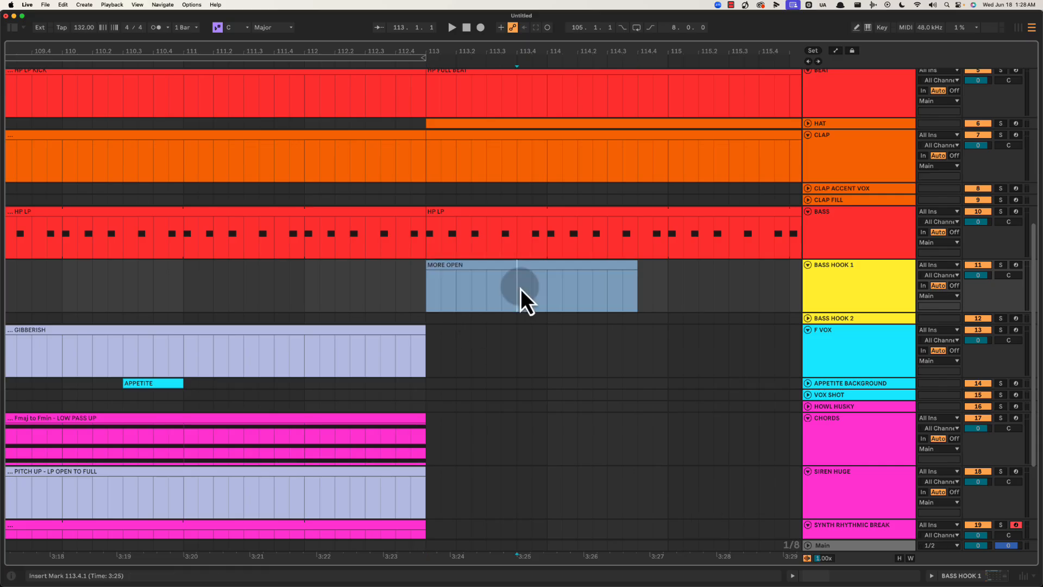
Play from the MORE OPEN clip at bar 113 and the LP clip at bar 105 to compare the bass hook's sound.
{"action": "left_click_drag", "start_coordinate": [534, 52], "coordinate": [542, 23]}
{"action": "left_click", "coordinate": [543, 265]}
{"action": "key", "text": "space"}
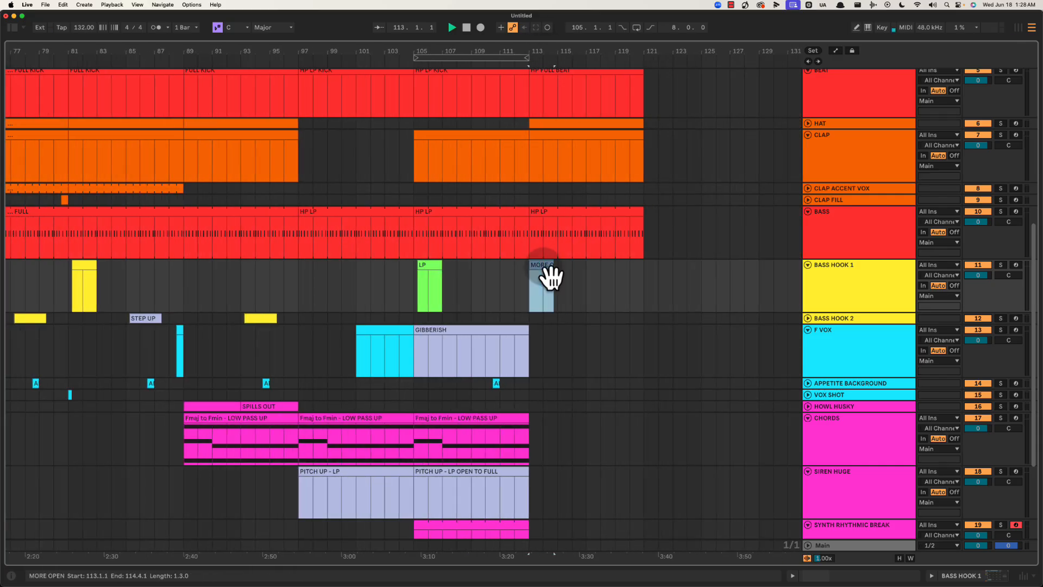
{"action": "key", "text": "space"}
{"action": "left_click", "coordinate": [431, 265]}
{"action": "key", "text": "space"}
{"action": "key", "text": "space"}
{"action": "left_click_drag", "start_coordinate": [403, 278], "coordinate": [511, 279]}
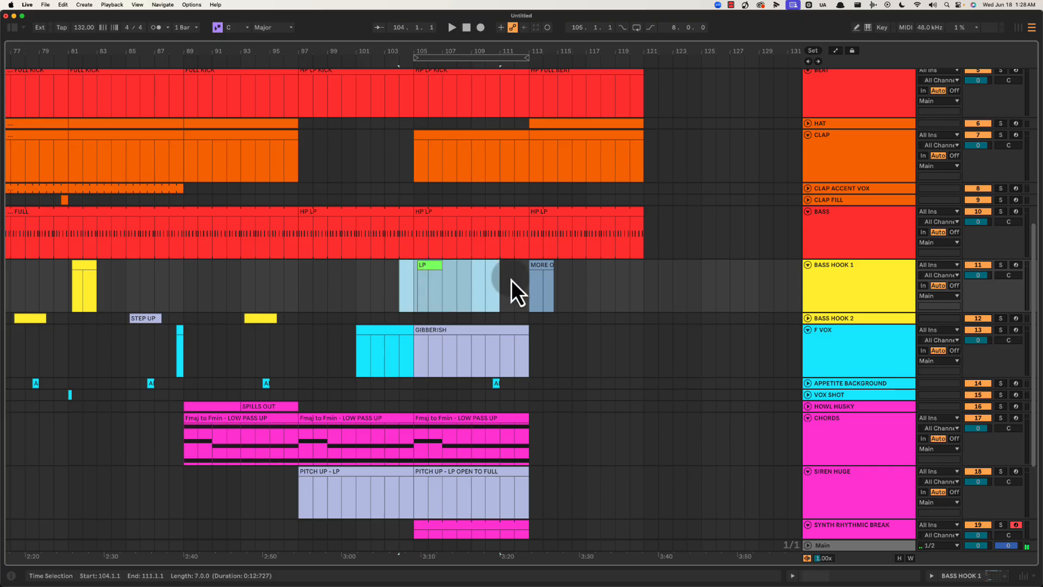
{"action": "left_click", "coordinate": [548, 264]}
{"action": "key", "text": "space"}
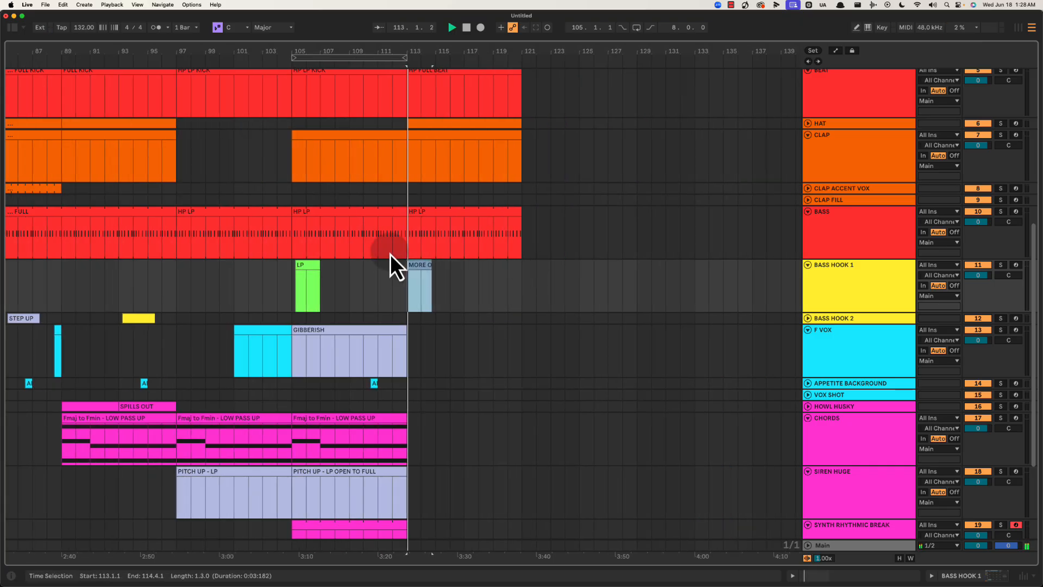
Duplicate the eight-bar GIBBERISH clip on F VOX to bar 113.
{"action": "left_click", "coordinate": [390, 333]}
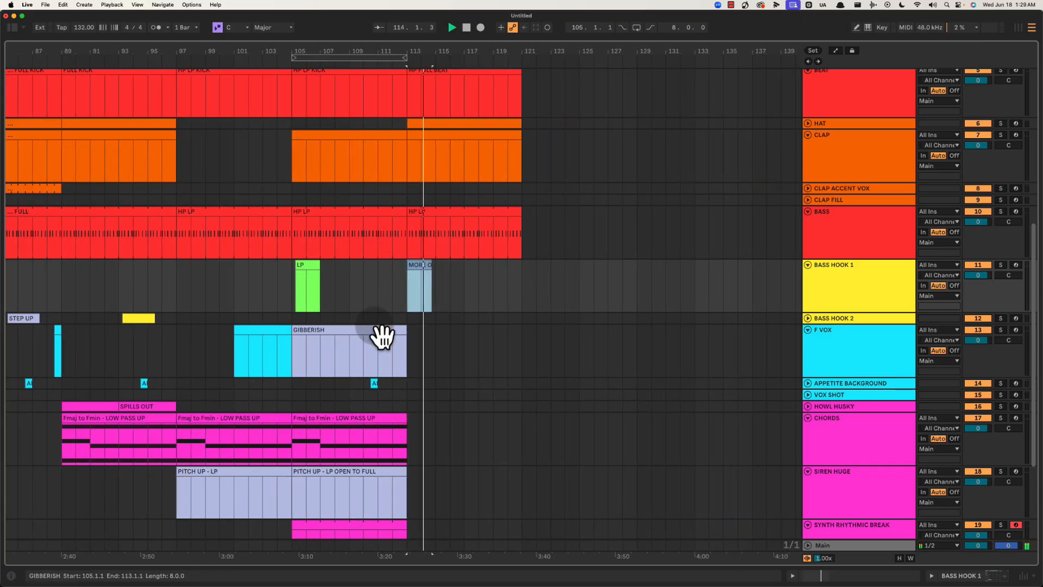
{"action": "scroll", "coordinate": [393, 335], "scroll_direction": "right", "scroll_amount": 2}
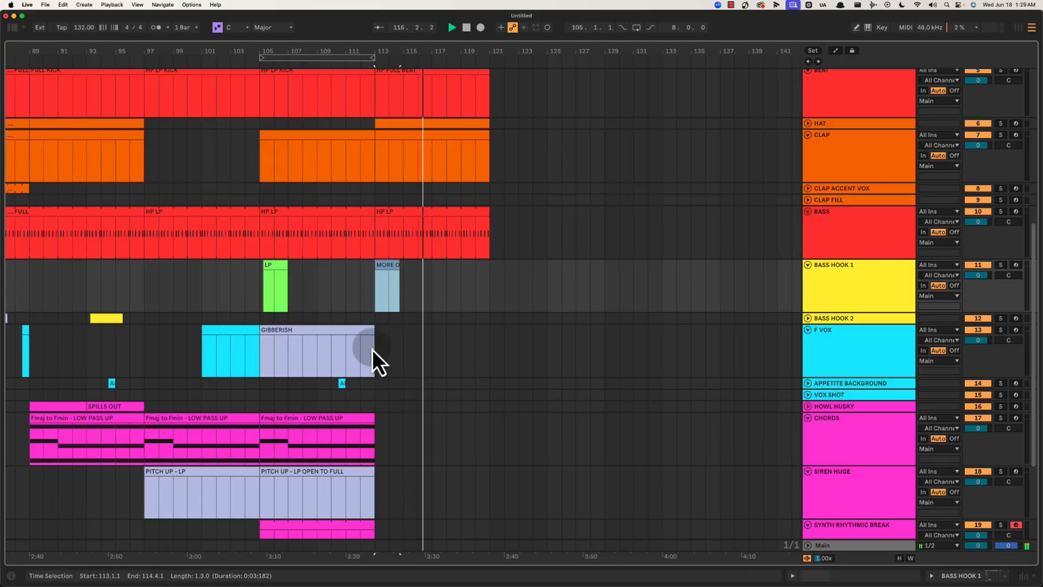
{"action": "left_click", "coordinate": [353, 339]}
{"action": "key", "text": "space"}
{"action": "key", "text": "super+d"}
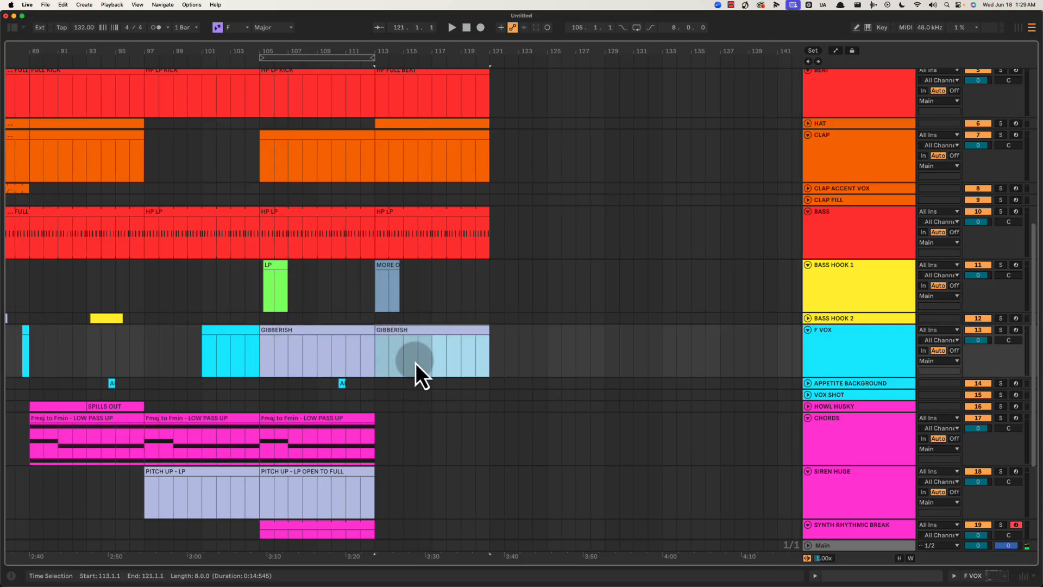
Try a duplicate of the PITCH UP - LP OPEN TO FULL clip at bar 113 on SIREN HUGE during playback.
{"action": "key", "text": "space"}
{"action": "scroll", "coordinate": [417, 399], "scroll_direction": "down", "scroll_amount": 3}
{"action": "left_click", "coordinate": [334, 397]}
{"action": "left_click", "coordinate": [911, 415]}
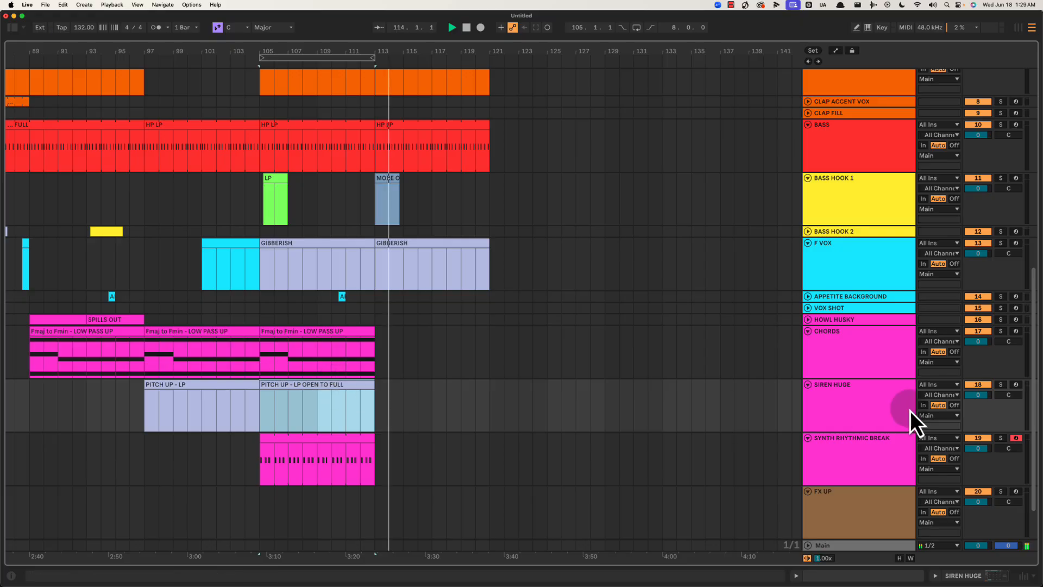
{"action": "key", "text": "super+d"}
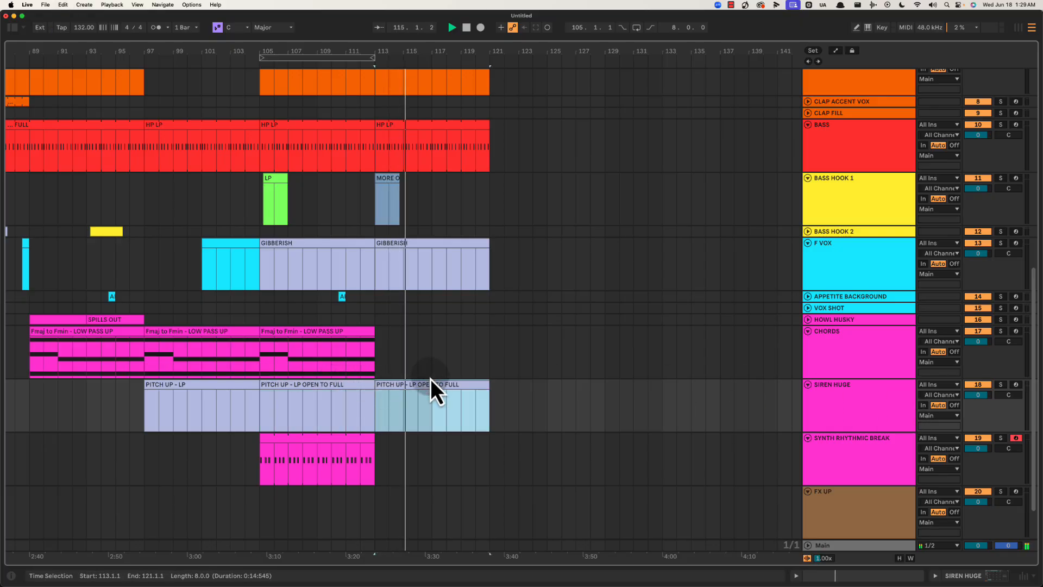
Copy the earlier PITCH UP and PITCH UP // HP UP clips on SIREN HUGE to bar 113 and play from bar 111.
{"action": "key", "text": "space"}
{"action": "left_click_drag", "start_coordinate": [418, 49], "coordinate": [415, 48]}
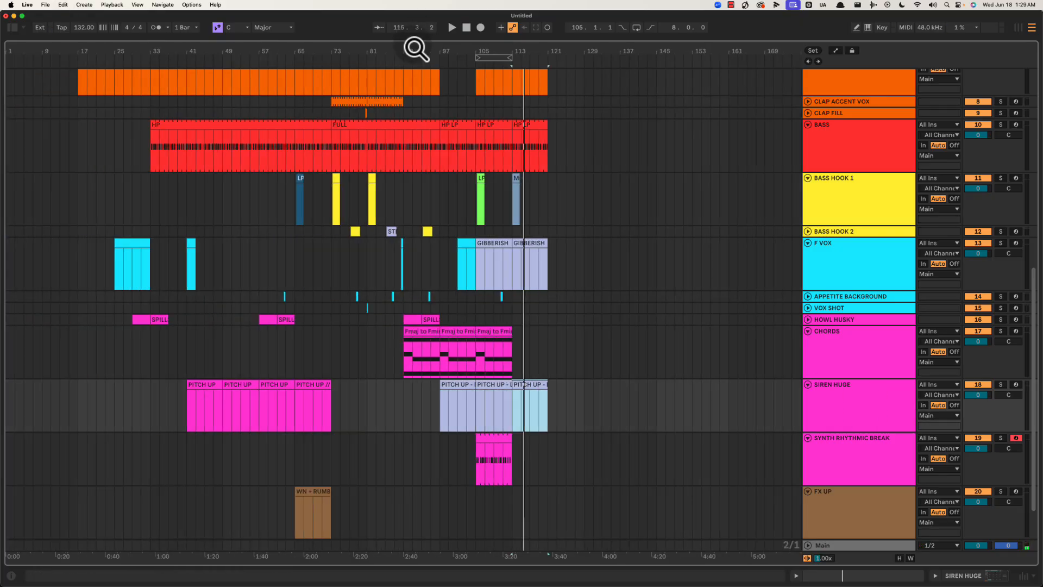
{"action": "left_click_drag", "start_coordinate": [275, 391], "coordinate": [557, 389]}
{"action": "left_click_drag", "start_coordinate": [531, 51], "coordinate": [484, 86]}
{"action": "left_click", "coordinate": [398, 460]}
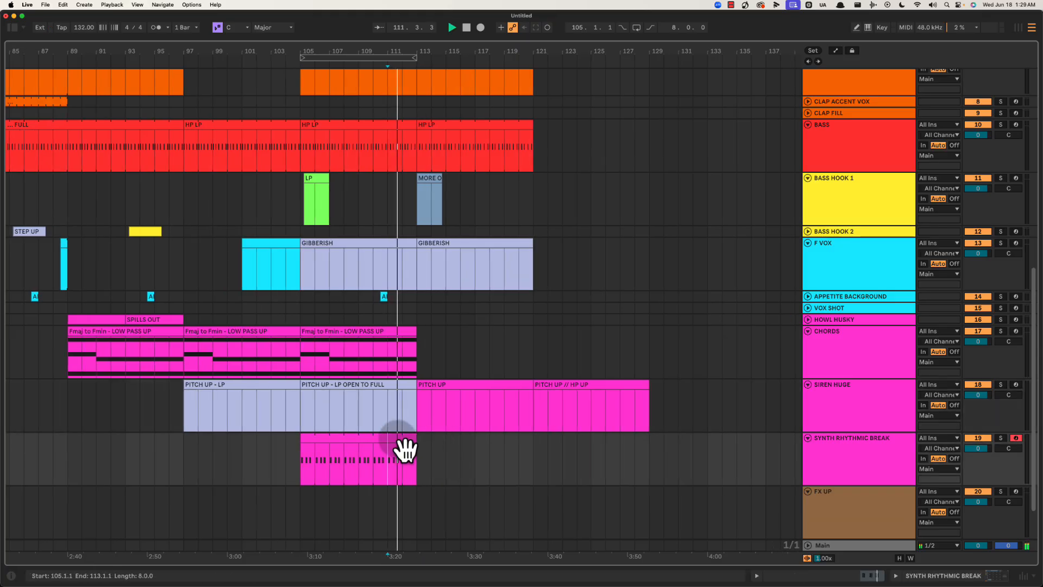
Play from several points between bars 100 and 109 around the SYNTH RHYTHMIC BREAK clip to check where its part starts and ends.
{"action": "left_click", "coordinate": [403, 450]}
{"action": "scroll", "coordinate": [396, 446], "scroll_direction": "right", "scroll_amount": 5}
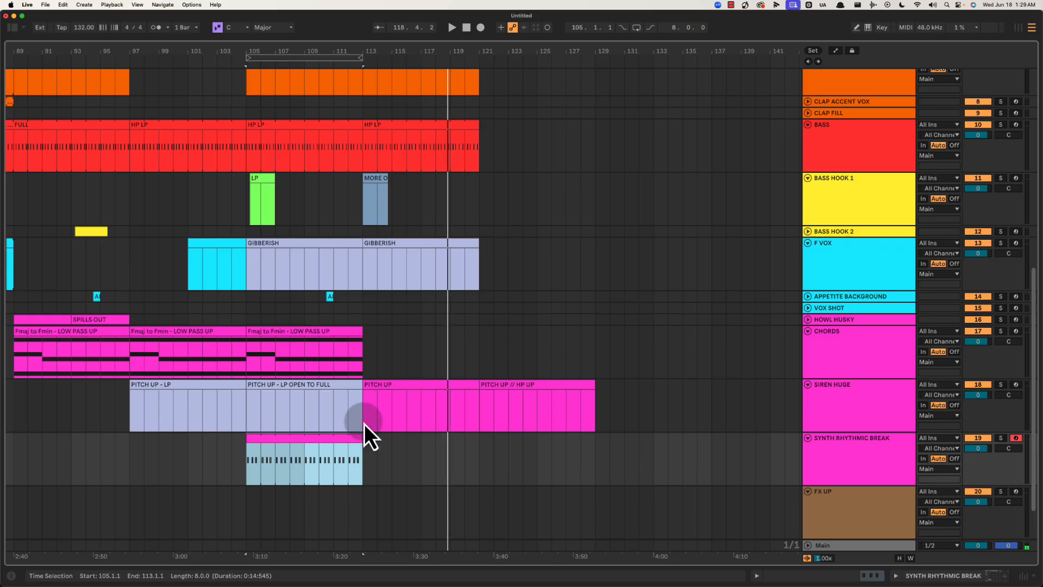
{"action": "left_click", "coordinate": [224, 447]}
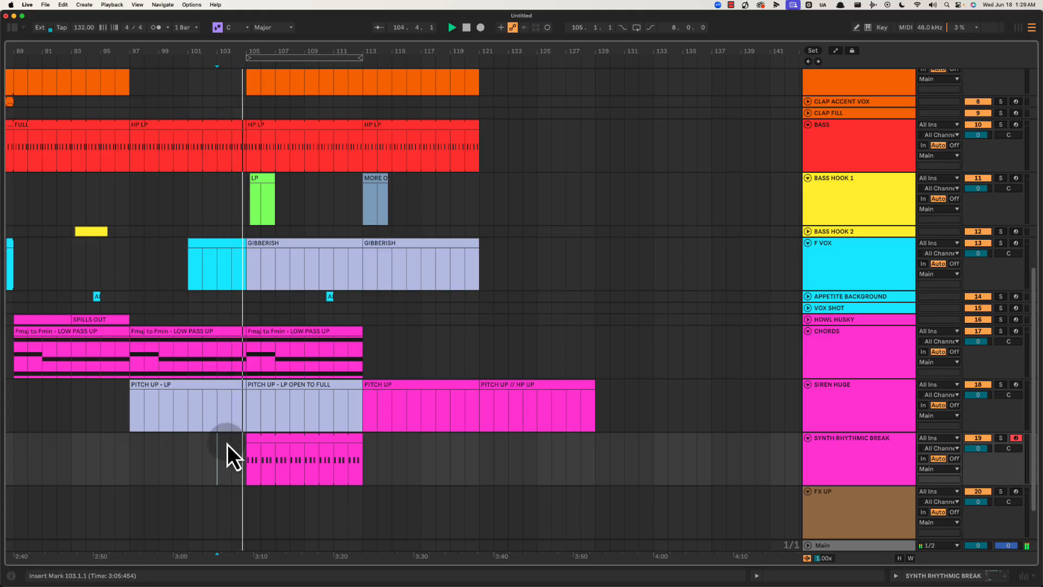
{"action": "left_click", "coordinate": [167, 455]}
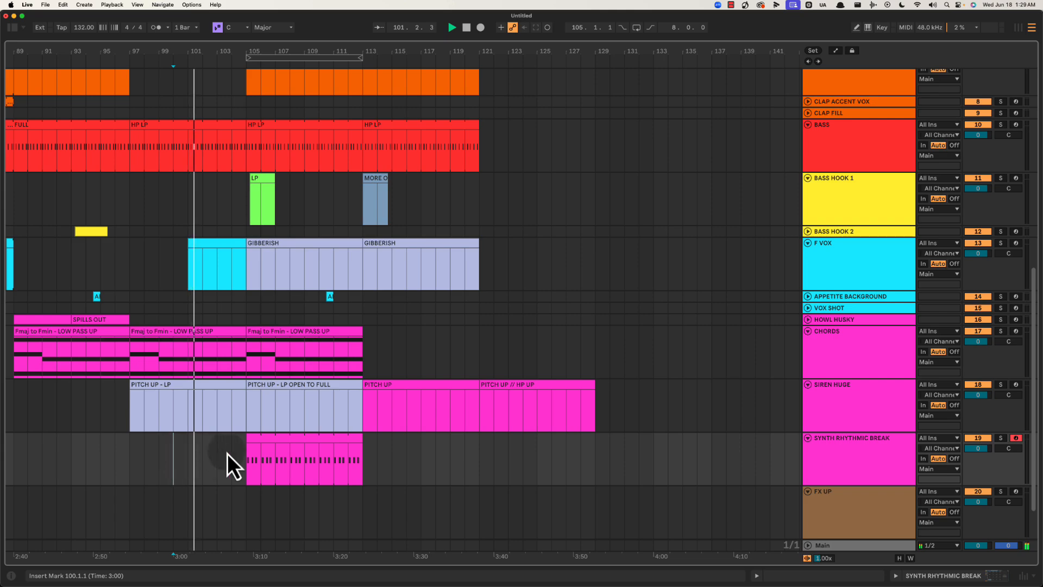
{"action": "left_click", "coordinate": [302, 459]}
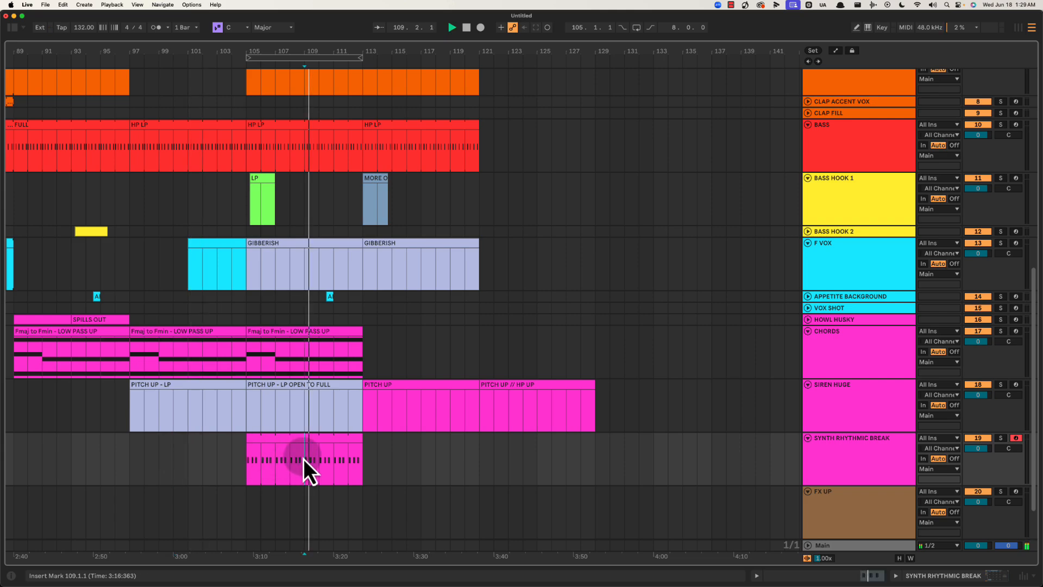
{"action": "key", "text": "space"}
{"action": "key", "text": "shift+Left"}
{"action": "key", "text": "shift+Left"}
{"action": "key", "text": "shift+Left"}
{"action": "key", "text": "shift+Left"}
{"action": "key", "text": "shift+Left"}
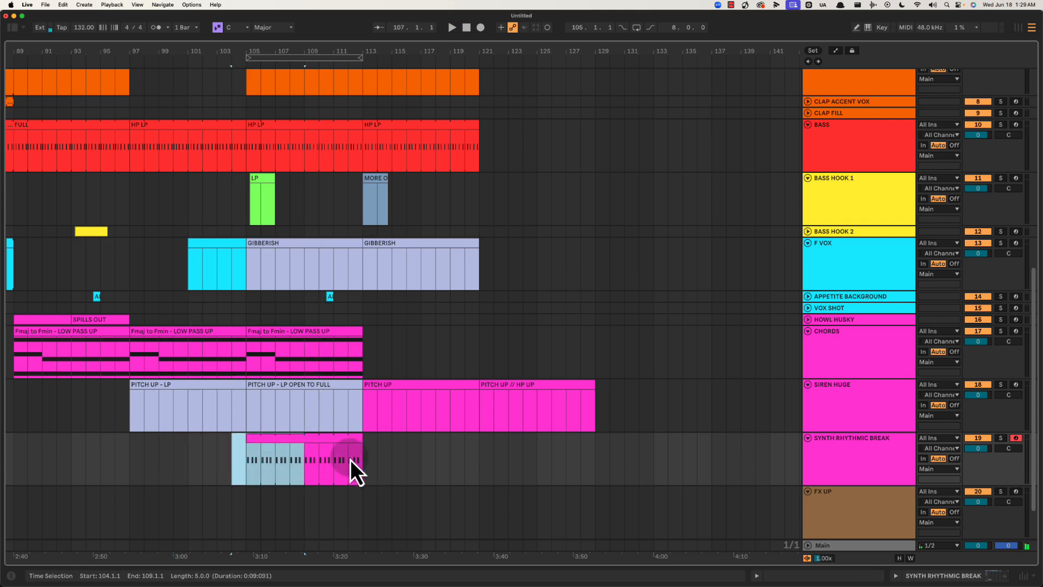
{"action": "left_click", "coordinate": [360, 453]}
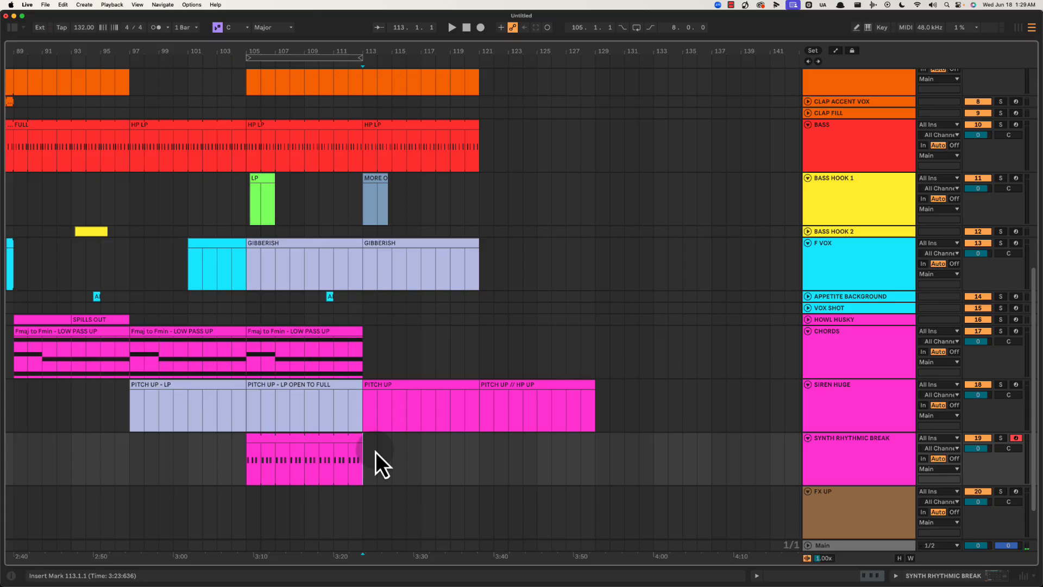
Play from bars 113 and 119 to compare the lower synth and FX tracks with the reference audio.
{"action": "key", "text": "space"}
{"action": "scroll", "coordinate": [419, 375], "scroll_direction": "down", "scroll_amount": 2}
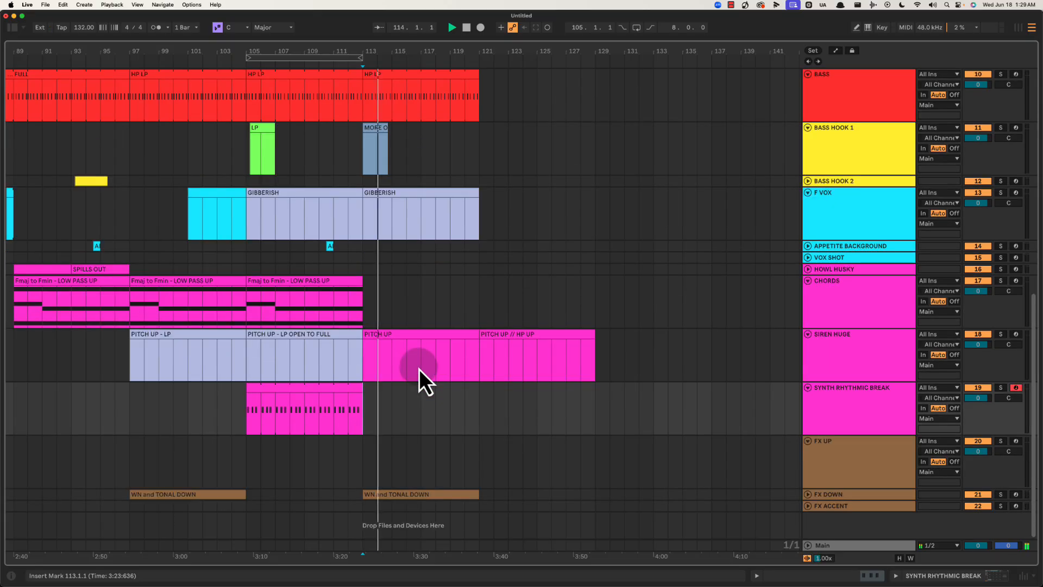
{"action": "scroll", "coordinate": [404, 404], "scroll_direction": "right", "scroll_amount": 1}
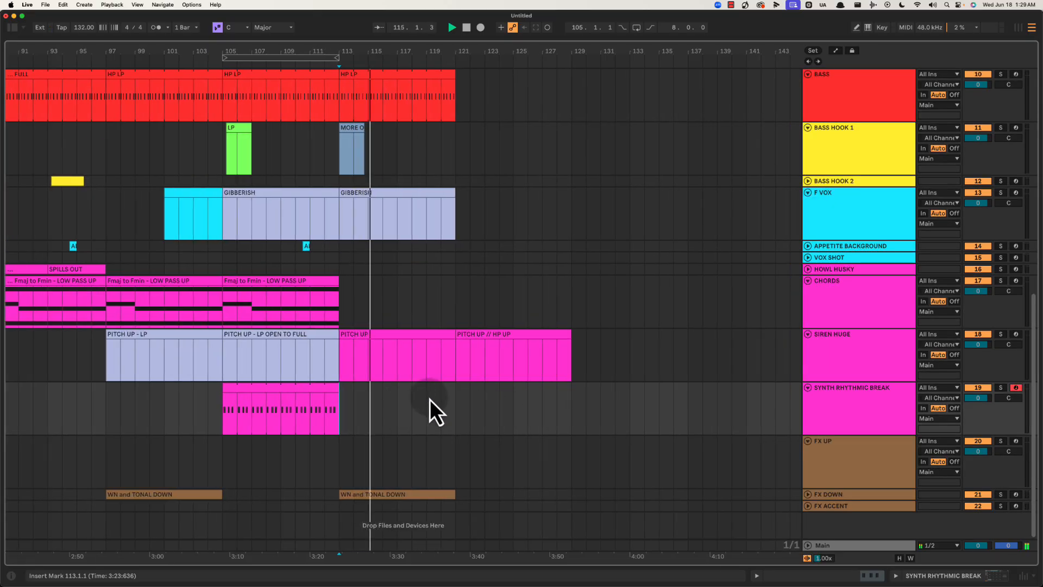
{"action": "scroll", "coordinate": [429, 399], "scroll_direction": "right", "scroll_amount": 1}
{"action": "left_click", "coordinate": [416, 272]}
{"action": "scroll", "coordinate": [459, 299], "scroll_direction": "up", "scroll_amount": 10}
{"action": "scroll", "coordinate": [460, 299], "scroll_direction": "down", "scroll_amount": 5}
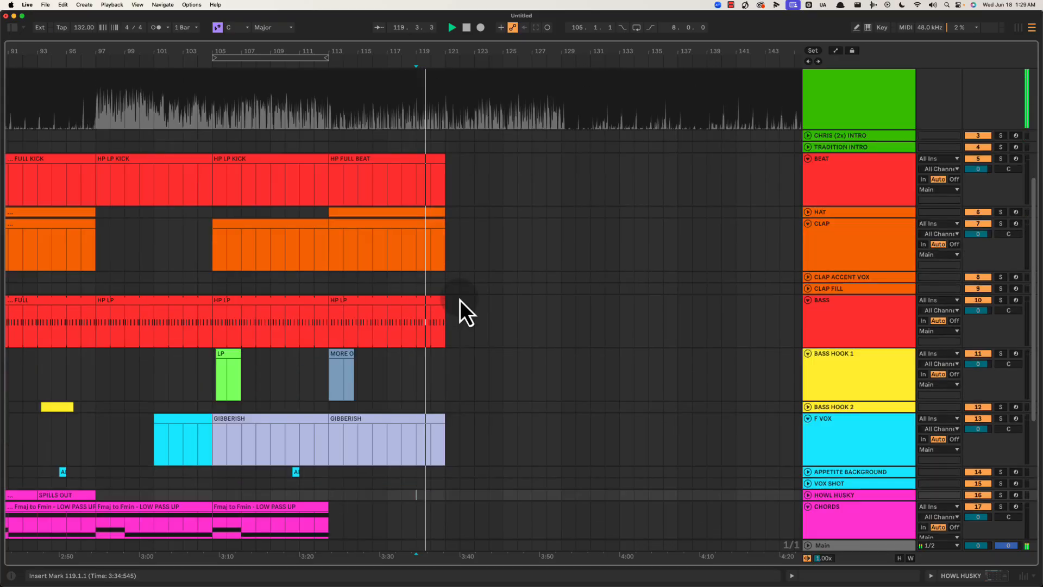
Collapse all tracks to their minimum height and expand only the reference audio track's waveform.
{"action": "left_click", "coordinate": [808, 148], "text": "alt"}
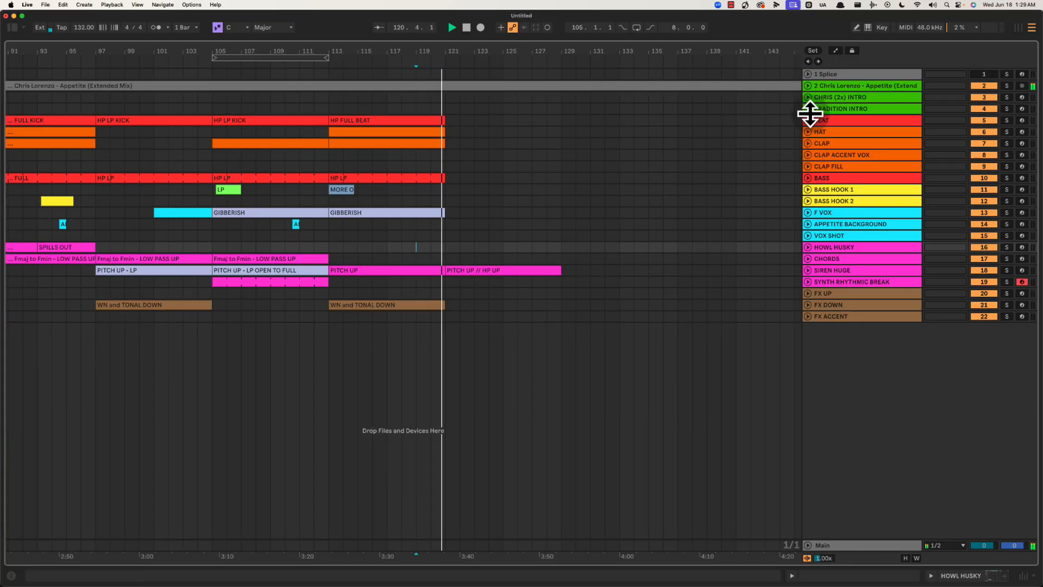
{"action": "left_click", "coordinate": [826, 87]}
{"action": "left_click", "coordinate": [808, 85]}
{"action": "scroll", "coordinate": [491, 279], "scroll_direction": "down", "scroll_amount": 3}
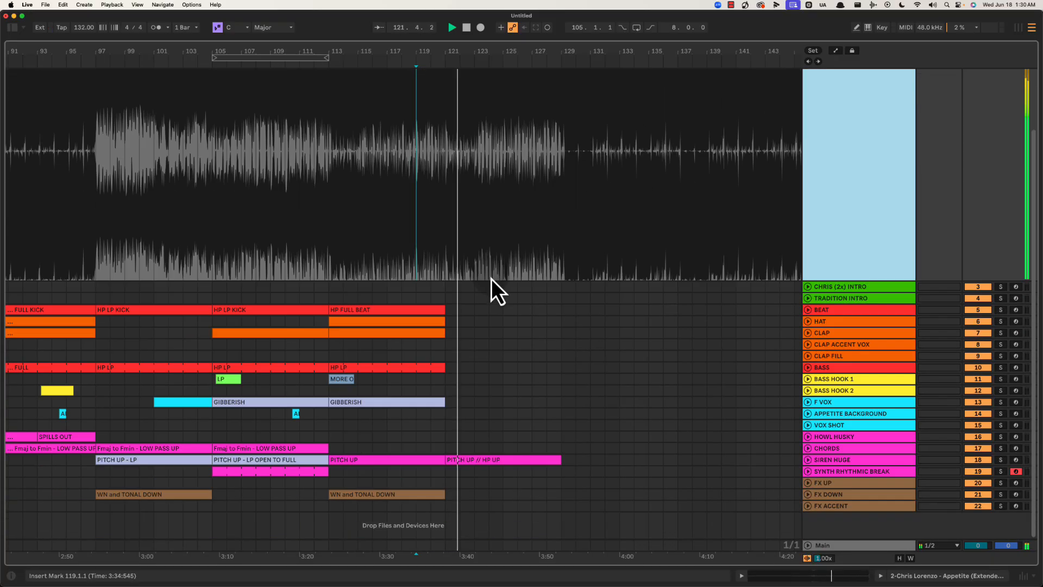
Duplicate the eight bars from bar 113 on BASS HOOK 1 so the MORE OPEN clip repeats at bar 121.
{"action": "scroll", "coordinate": [442, 337], "scroll_direction": "right", "scroll_amount": 1}
{"action": "left_click_drag", "start_coordinate": [431, 382], "coordinate": [322, 380]}
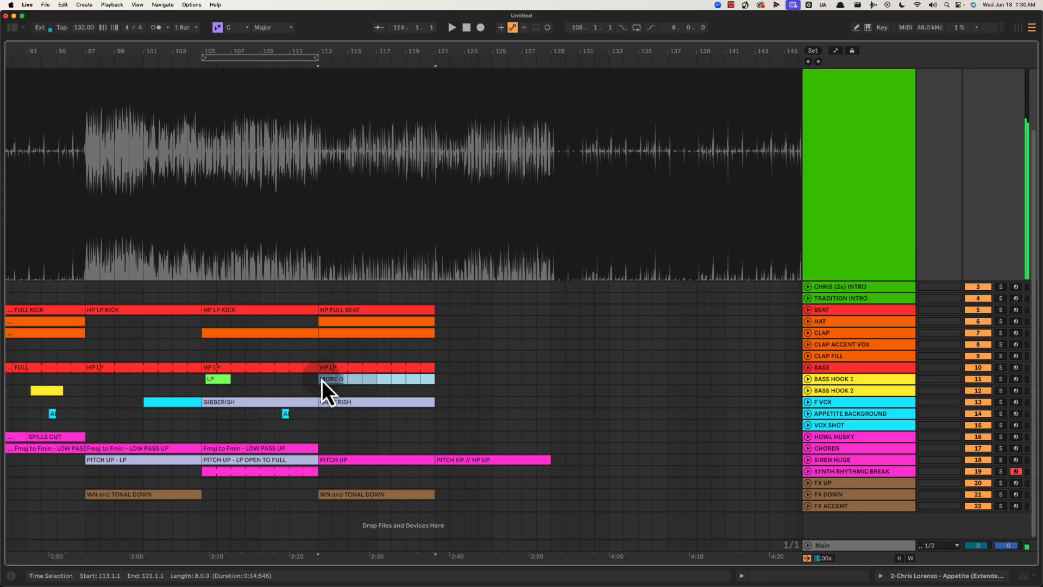
{"action": "key", "text": "super+d"}
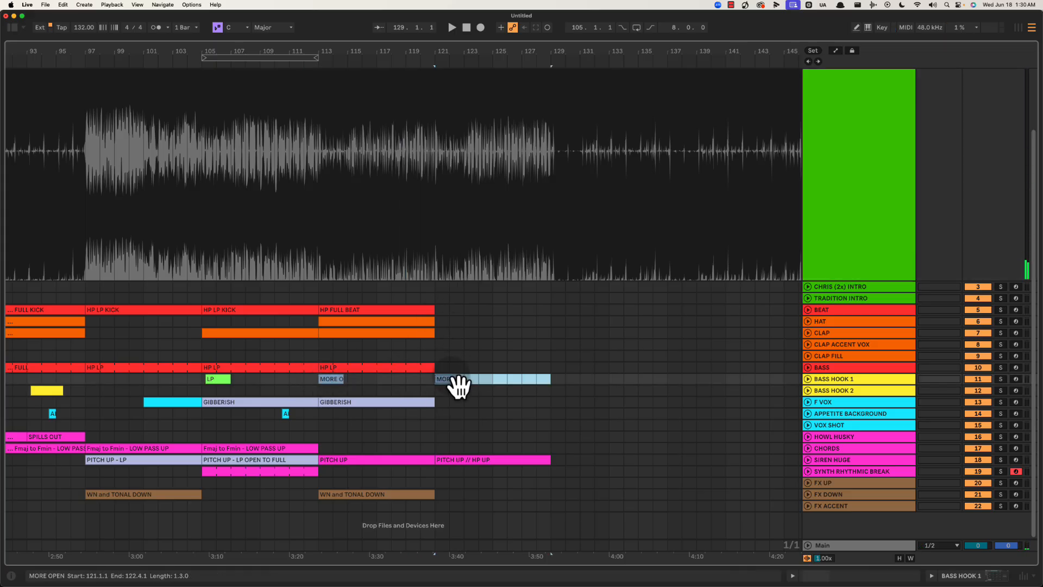
Play the bass hook at bar 121 and the earlier yellow hook clip at bar 73 to compare how open they sound.
{"action": "left_click", "coordinate": [457, 380]}
{"action": "left_click_drag", "start_coordinate": [459, 56], "coordinate": [461, 44]}
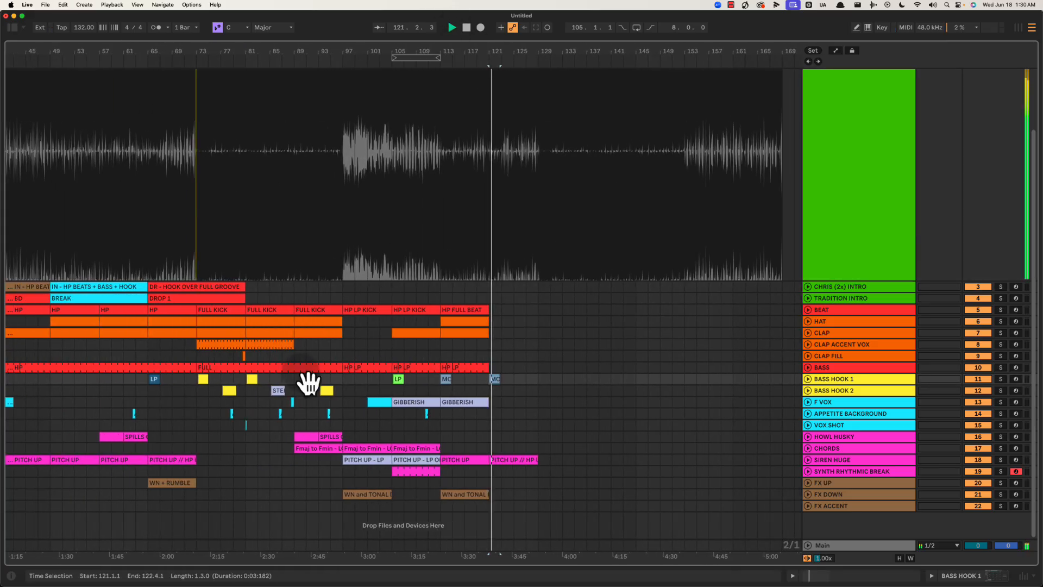
{"action": "left_click", "coordinate": [198, 381]}
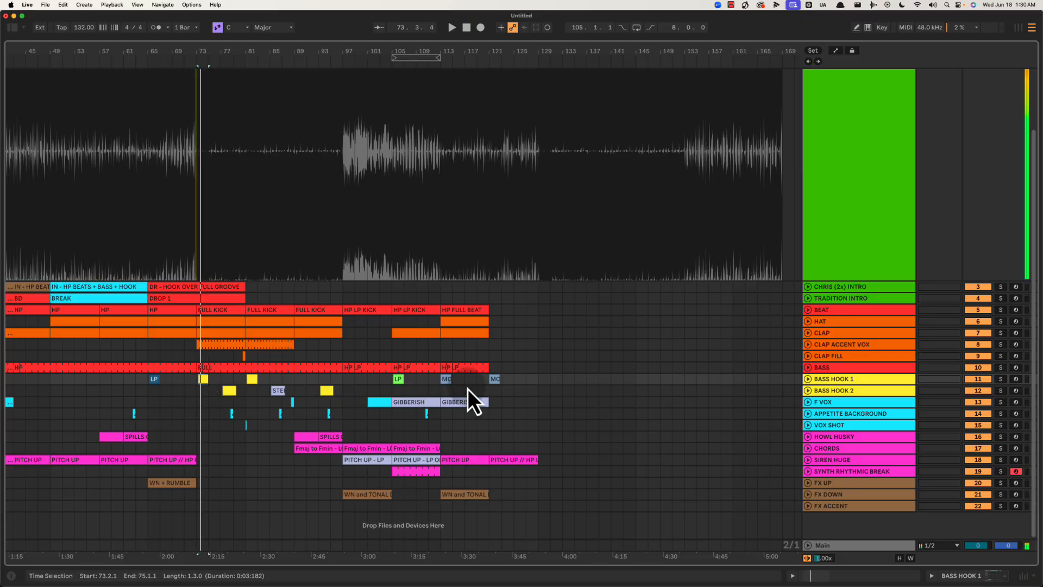
Rename the BASS HOOK 1 clip at bar 121 as EVEN MORE OPEN.
{"action": "left_click", "coordinate": [493, 379]}
{"action": "left_click_drag", "start_coordinate": [510, 43], "coordinate": [507, 50]}
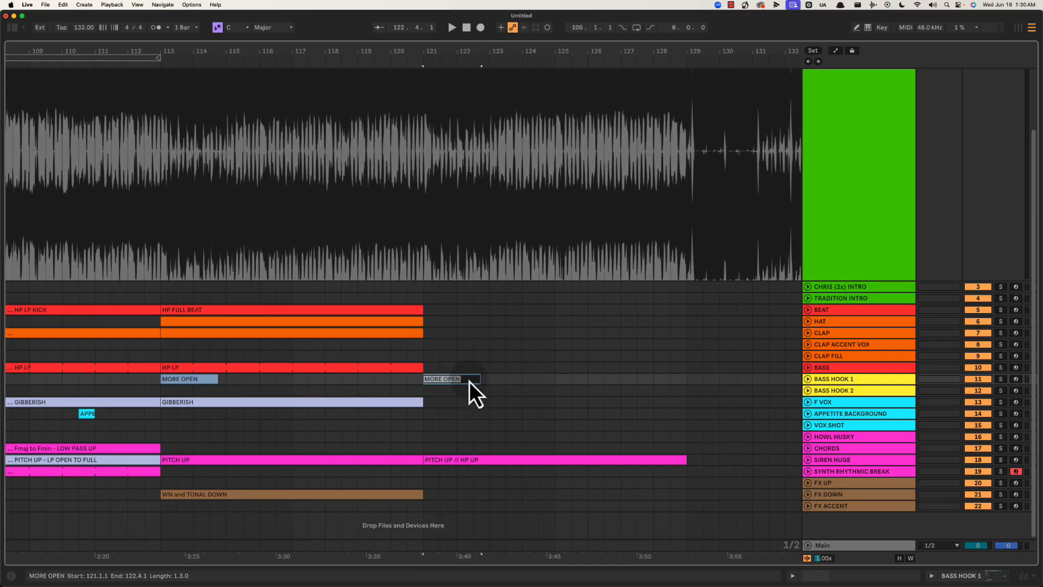
{"action": "type", "text": "EVEN MORE OPEN"}
{"action": "key", "text": "Return"}
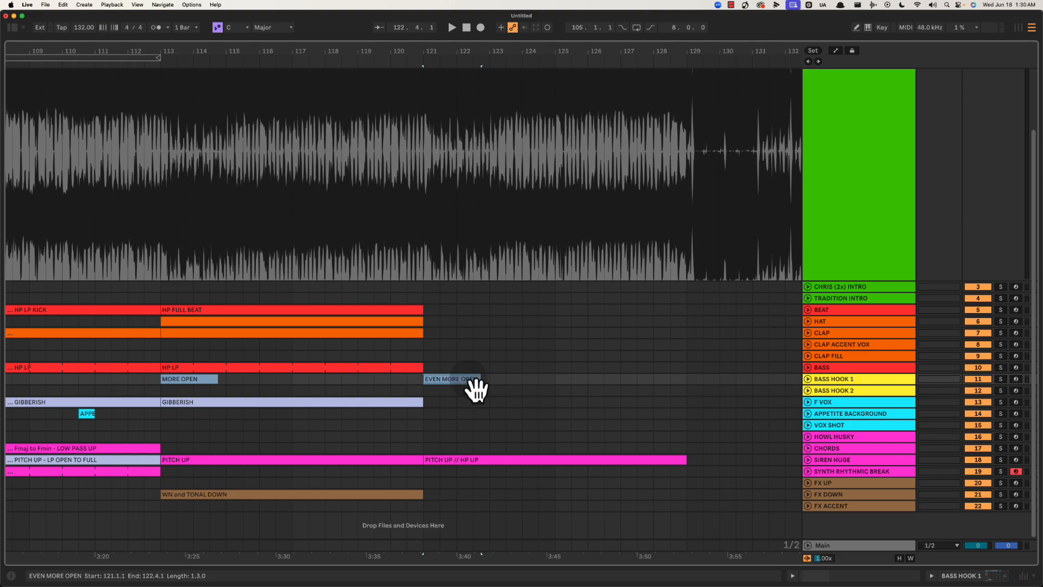
Recolour the EVEN MORE OPEN clip at bar 121 to a pale olive green.
{"action": "right_click", "coordinate": [469, 380]}
{"action": "left_click", "coordinate": [507, 128]}
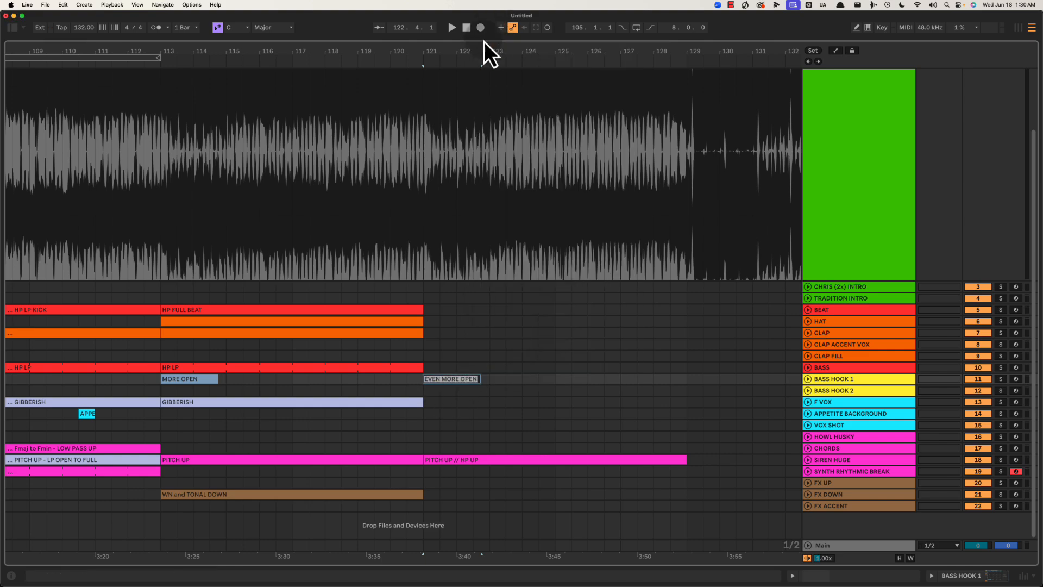
{"action": "left_click_drag", "start_coordinate": [484, 41], "coordinate": [489, 47]}
{"action": "left_click", "coordinate": [426, 385]}
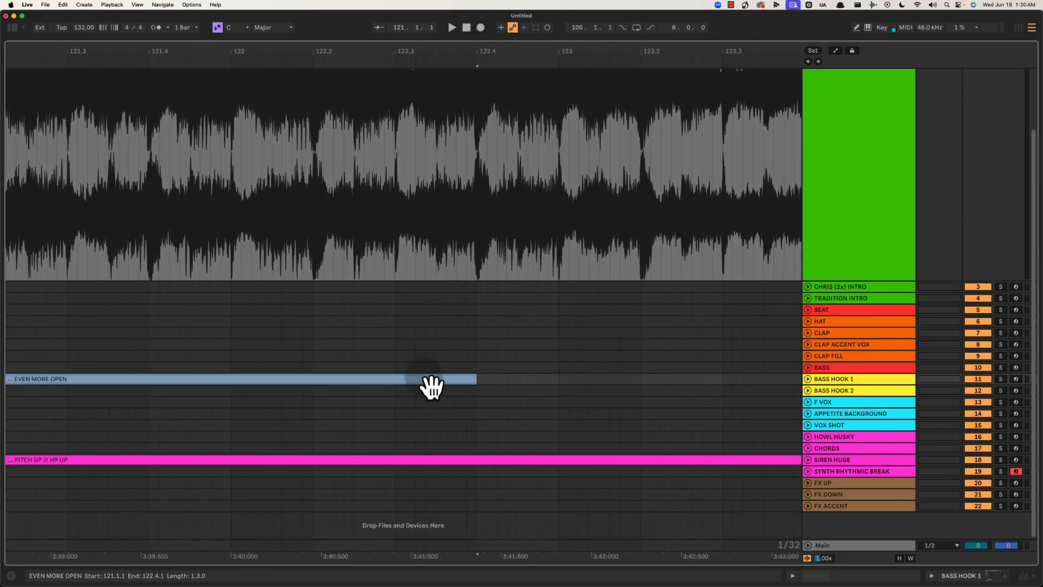
{"action": "right_click", "coordinate": [429, 380]}
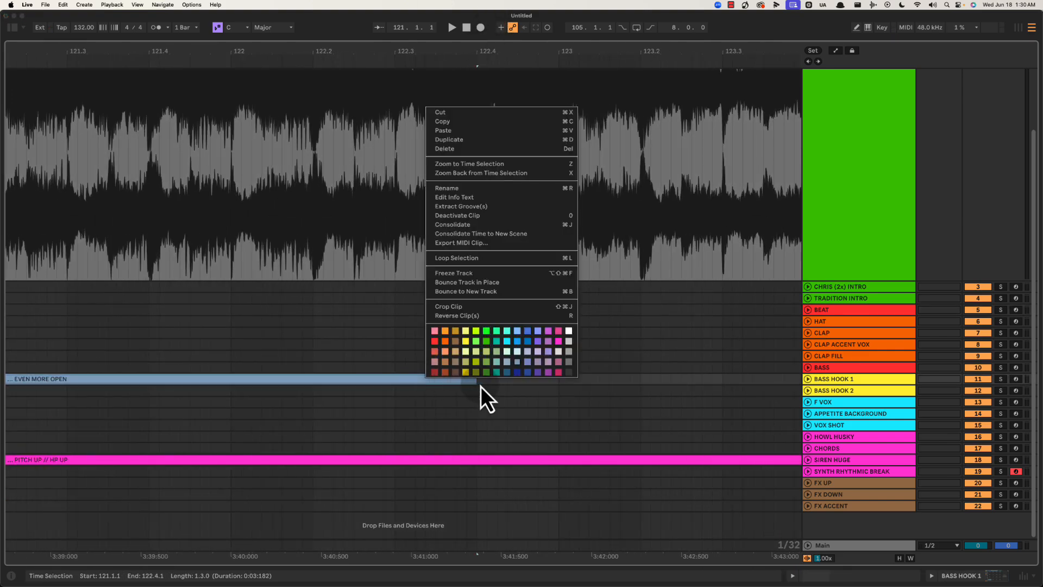
{"action": "left_click", "coordinate": [490, 353]}
{"action": "left_click", "coordinate": [395, 344]}
Play from bar 120 and duplicate the BEAT, HAT and CLAP clips from bar 113 to bar 121.
{"action": "left_click_drag", "start_coordinate": [412, 58], "coordinate": [414, 52]}
{"action": "left_click", "coordinate": [377, 379]}
{"action": "key", "text": "space"}
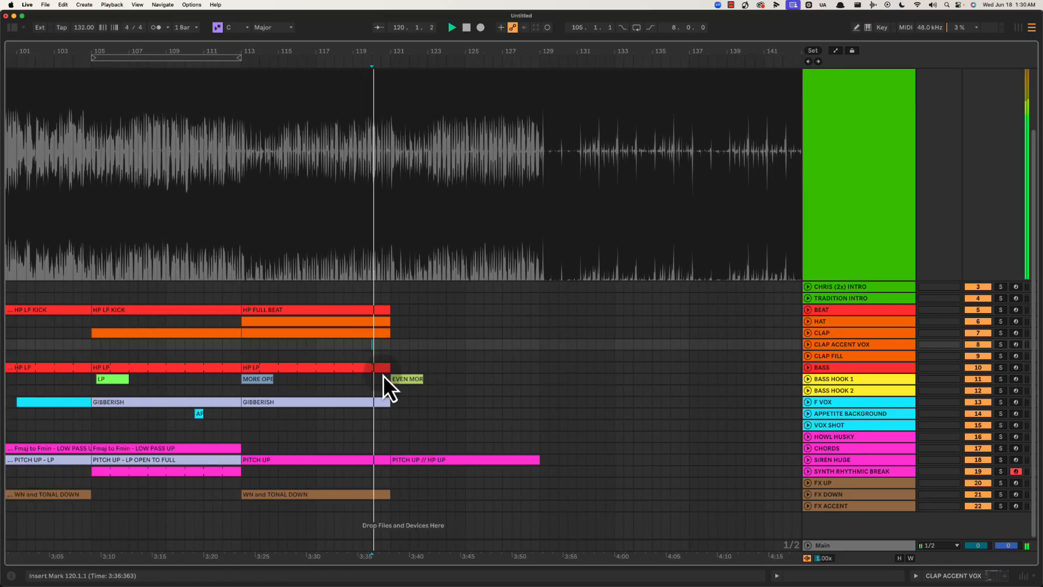
{"action": "left_click", "coordinate": [357, 310]}
{"action": "key", "text": "super+d"}
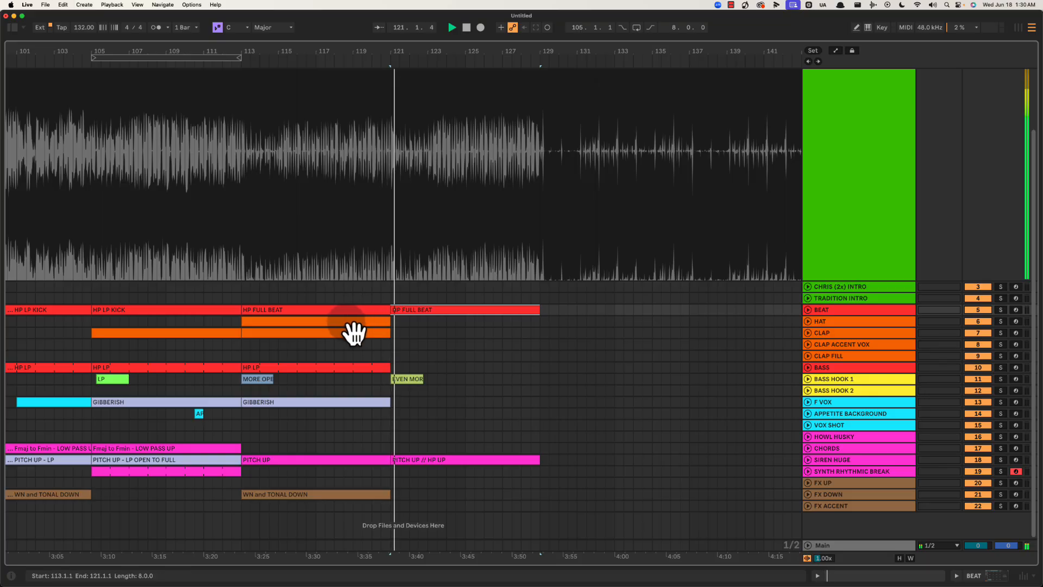
Duplicate the HP LP clip on BASS and the GIBBERISH clip on F VOX to bar 121 during playback.
{"action": "left_click", "coordinate": [367, 370]}
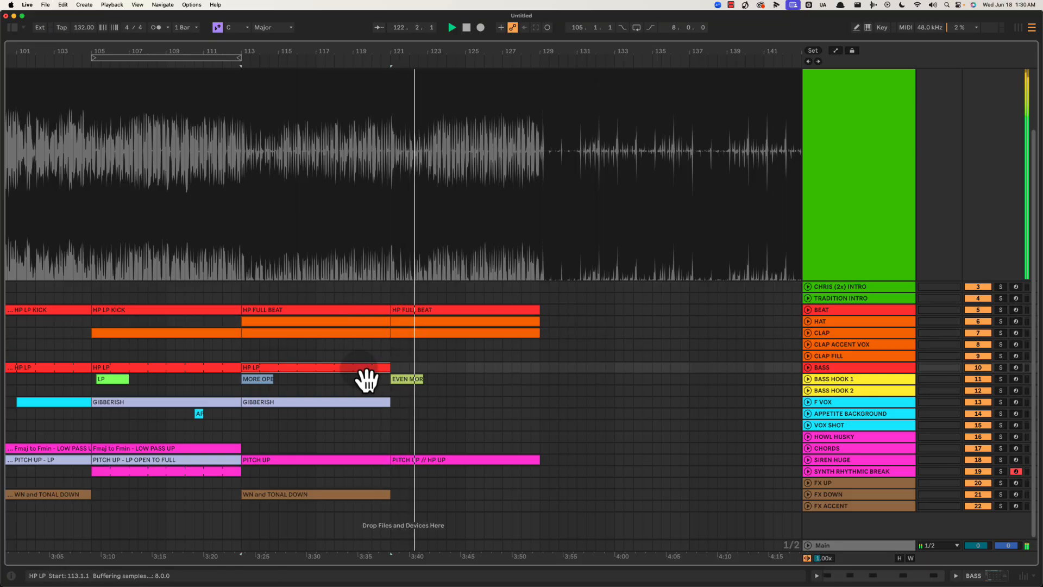
{"action": "key", "text": "super+d"}
{"action": "left_click", "coordinate": [383, 403]}
{"action": "key", "text": "super+d"}
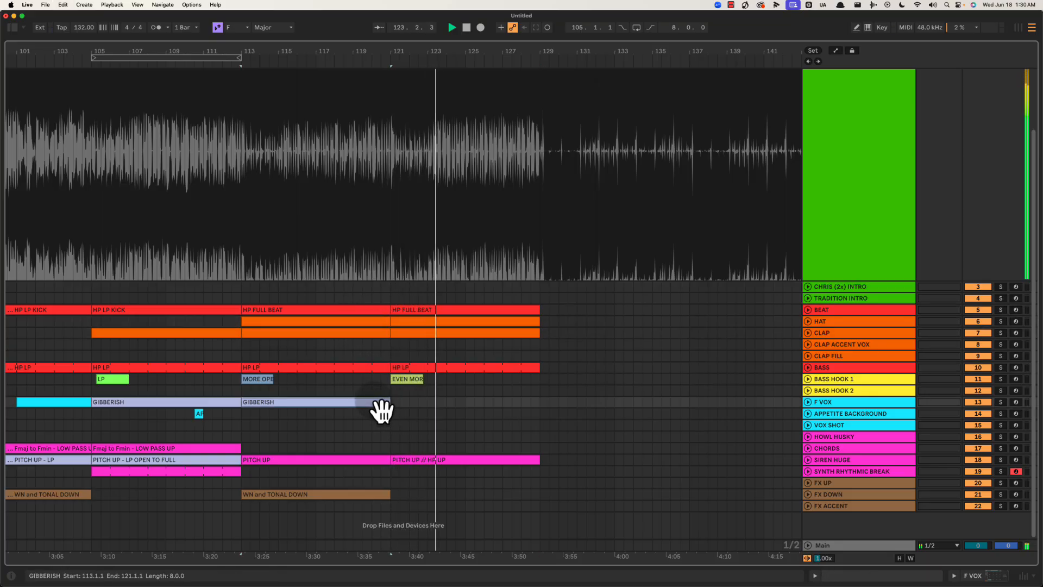
{"action": "left_click", "coordinate": [418, 460]}
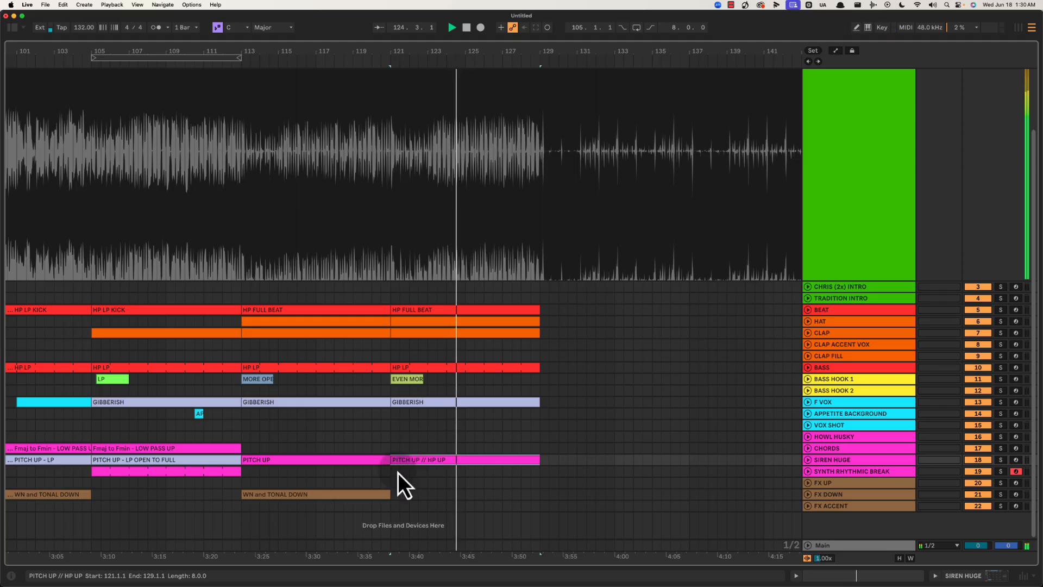
{"action": "key", "text": "space"}
Insert an empty four-bar MIDI clip on CLAP FILL from bar 125 to bar 129.
{"action": "left_click", "coordinate": [456, 436]}
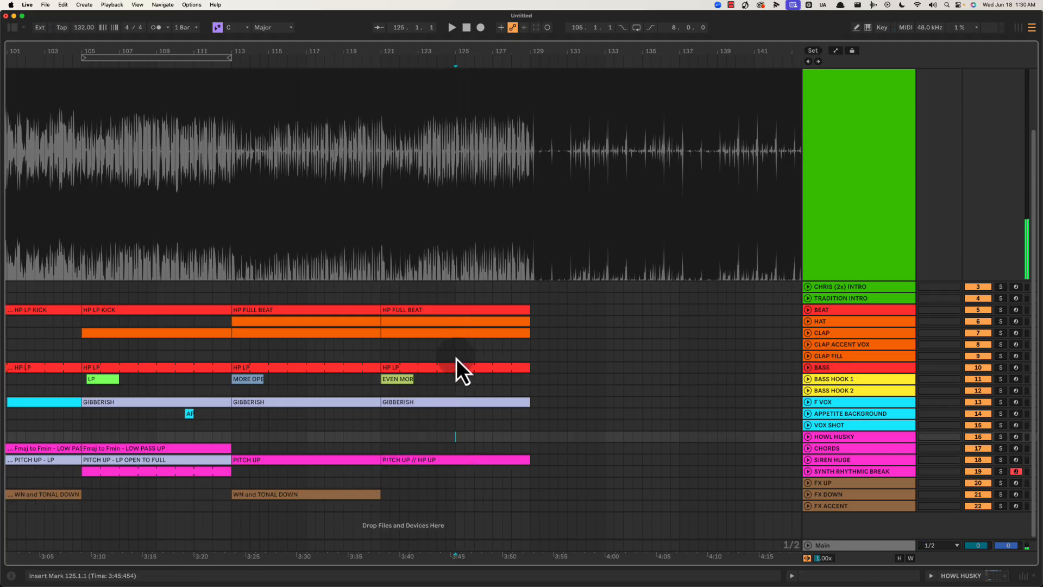
{"action": "left_click_drag", "start_coordinate": [456, 358], "coordinate": [531, 358]}
{"action": "key", "text": "super+shift+m"}
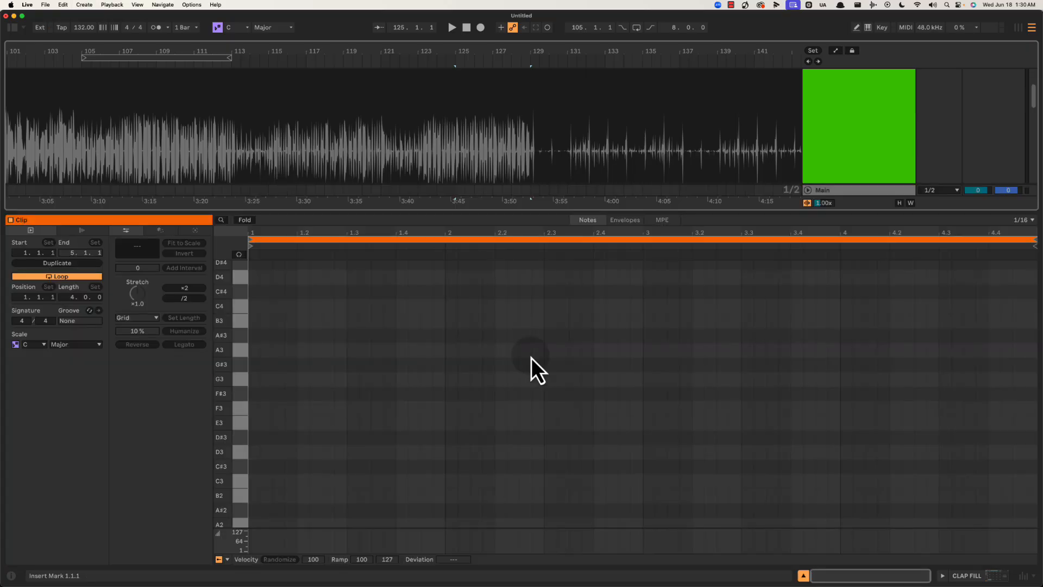
{"action": "key", "text": "super+alt+l"}
Play from bar 125 to listen for the clap fill pattern in the reference track.
{"action": "key", "text": "space"}
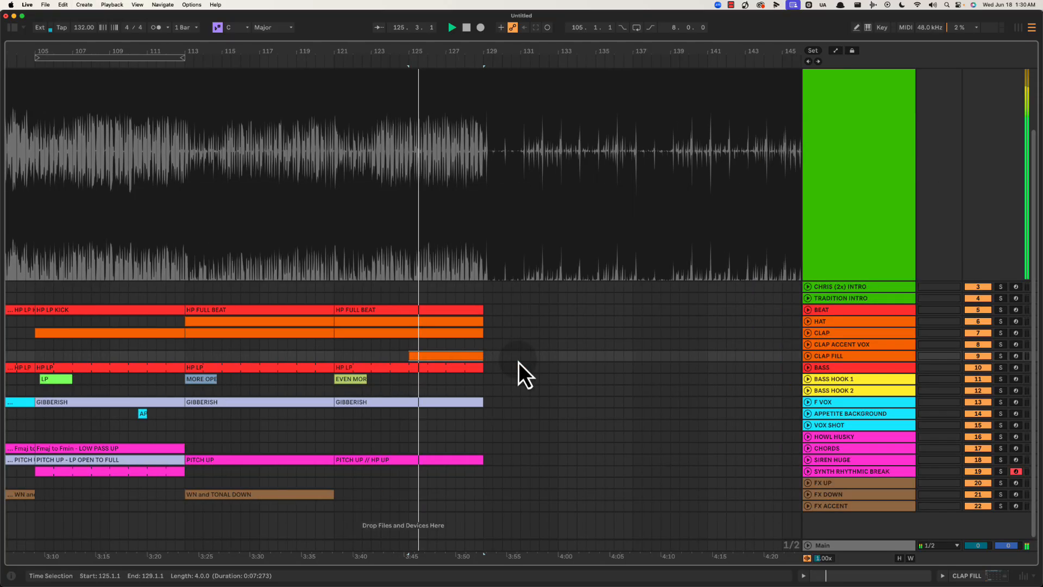
{"action": "left_click", "coordinate": [405, 347]}
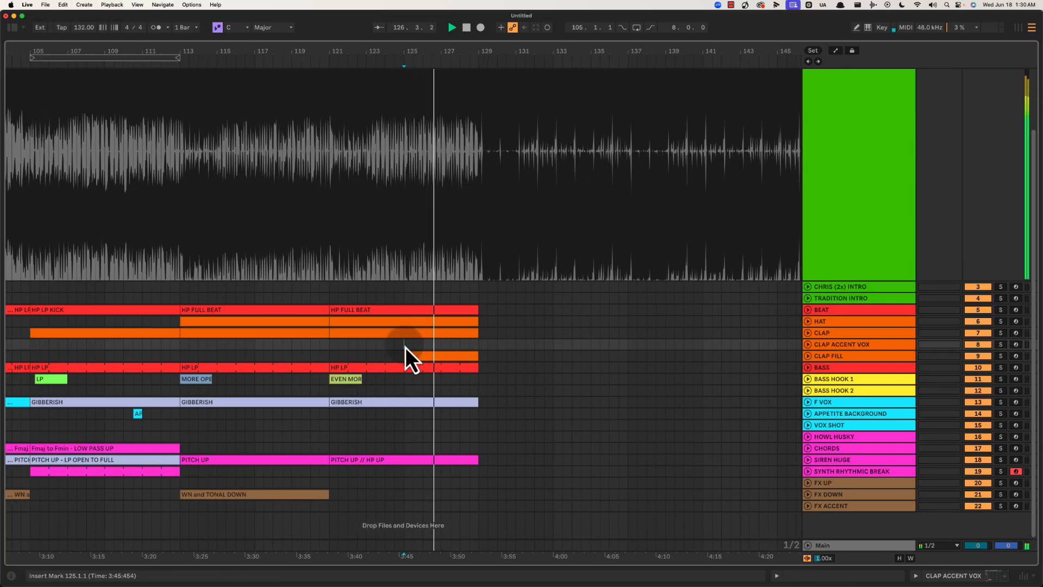
{"action": "left_click", "coordinate": [424, 358]}
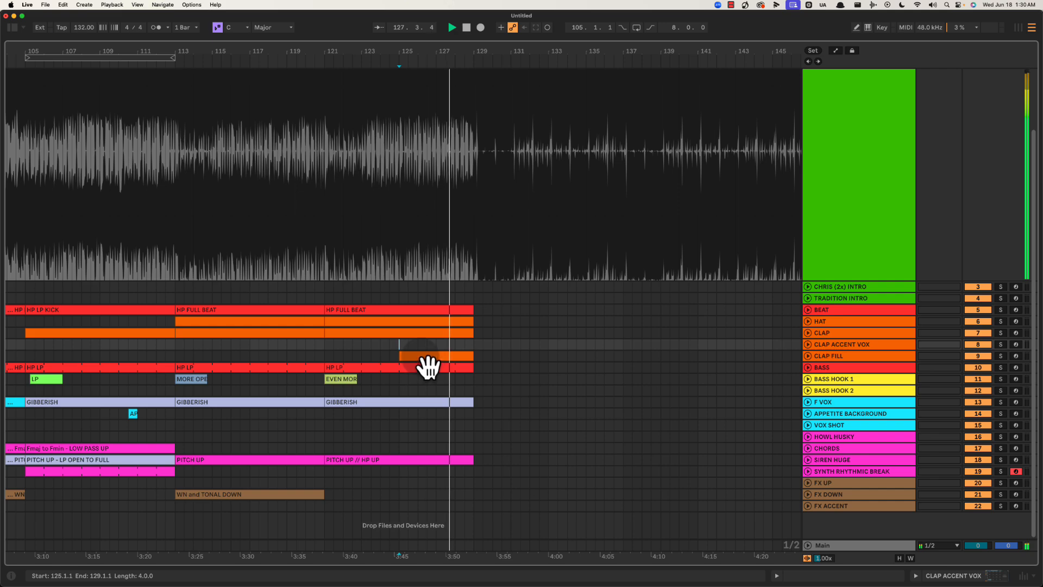
{"action": "key", "text": "space"}
{"action": "key", "text": "space"}
{"action": "key", "text": "space"}
Open the CLAP FILL clip at bar 125 and add sixteenth-length C3 notes at 1.1.4 and 1.2.3.
{"action": "double_click", "coordinate": [420, 356]}
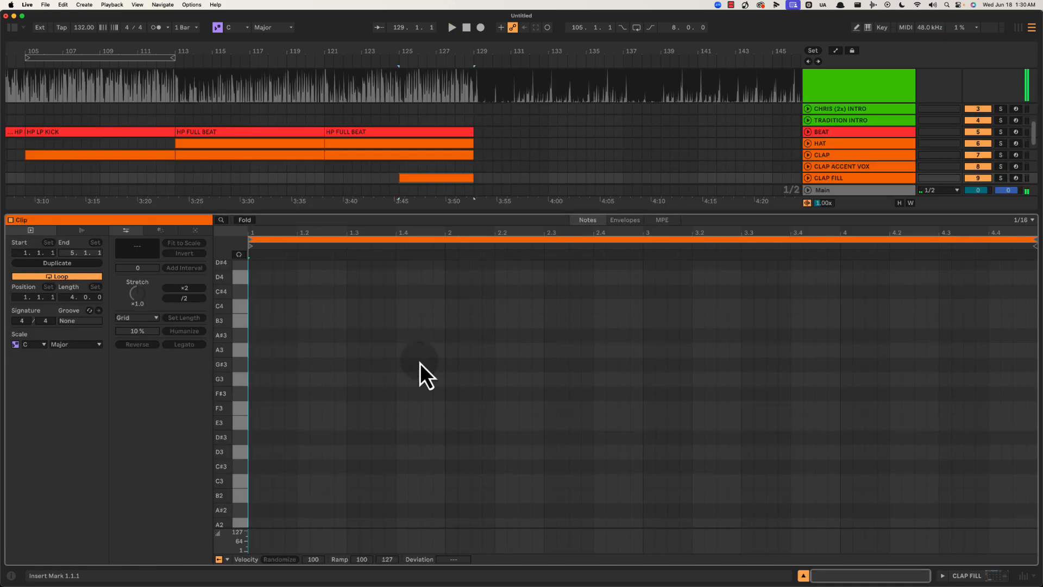
{"action": "key", "text": "space"}
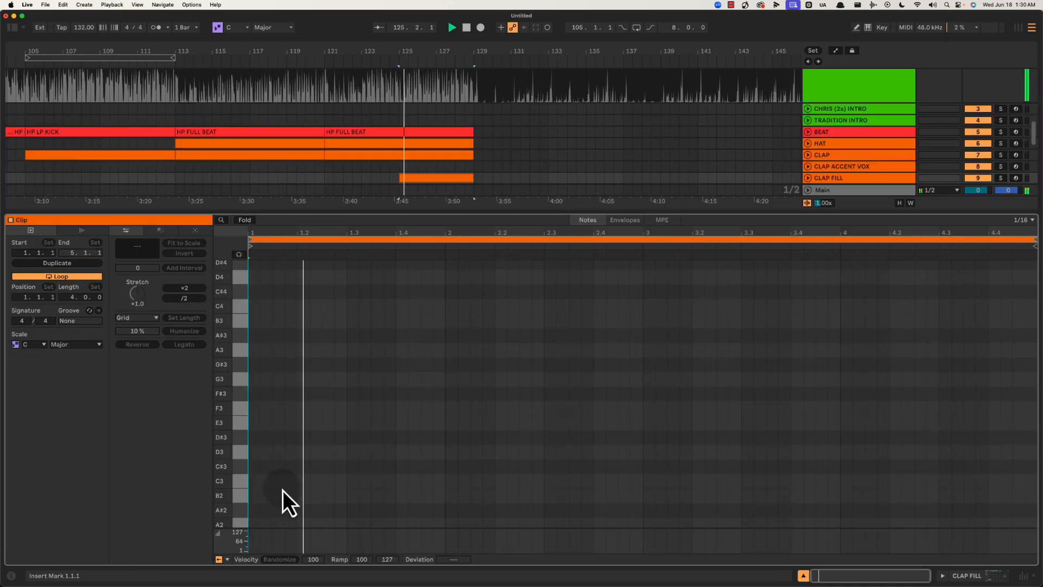
{"action": "key", "text": "space"}
{"action": "double_click", "coordinate": [294, 482]}
{"action": "double_click", "coordinate": [324, 481]}
{"action": "key", "text": "space"}
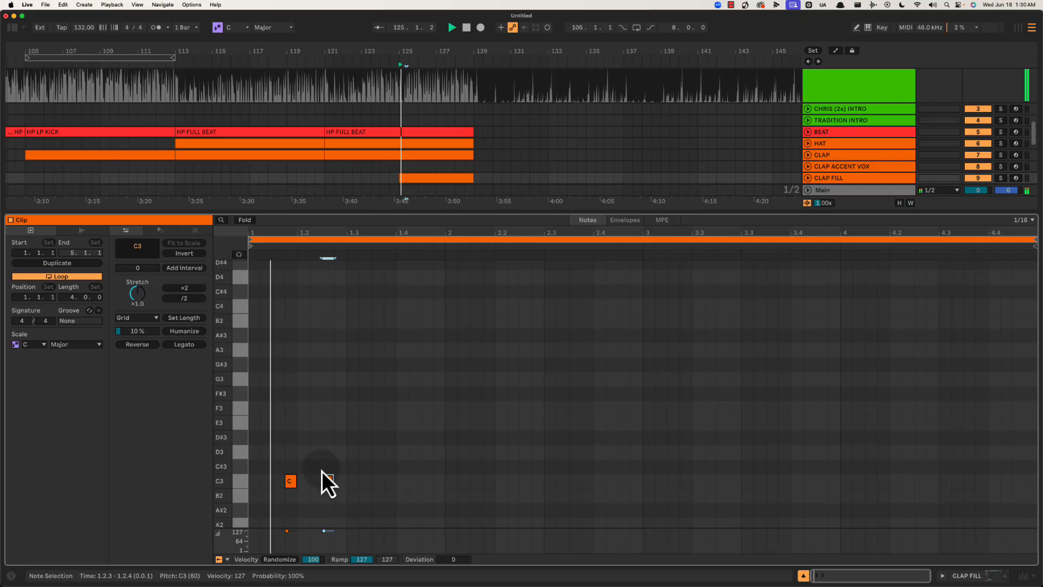
Play the CLAP FILL clip from bar 125 to check the C3 notes against the reference fill.
{"action": "key", "text": "space"}
{"action": "key", "text": "space"}
{"action": "key", "text": "space"}
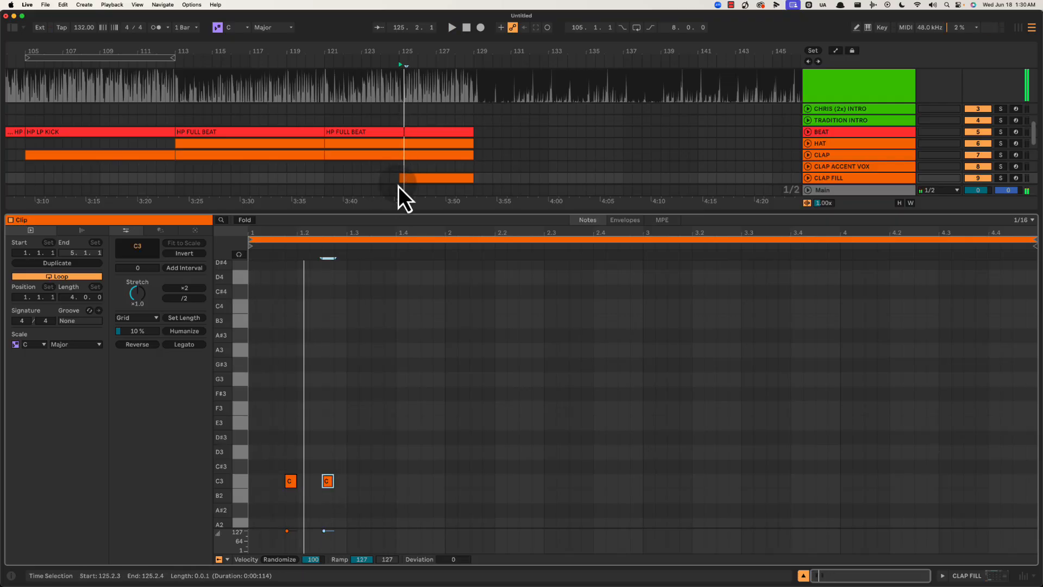
{"action": "left_click", "coordinate": [416, 179]}
{"action": "key", "text": "space"}
{"action": "left_click_drag", "start_coordinate": [276, 240], "coordinate": [293, 237]}
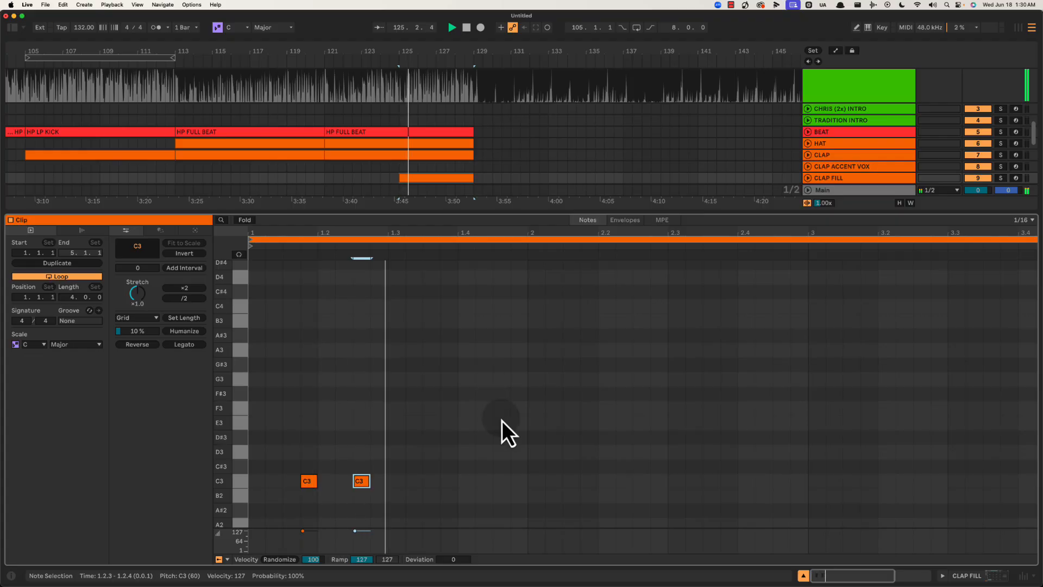
Add sixteenth-length C3 notes at 1.3.3, 1.3.4, 1.4.1 and 1.4.3 in the CLAP FILL clip, checking them against the reference from bar 125.
{"action": "double_click", "coordinate": [432, 483]}
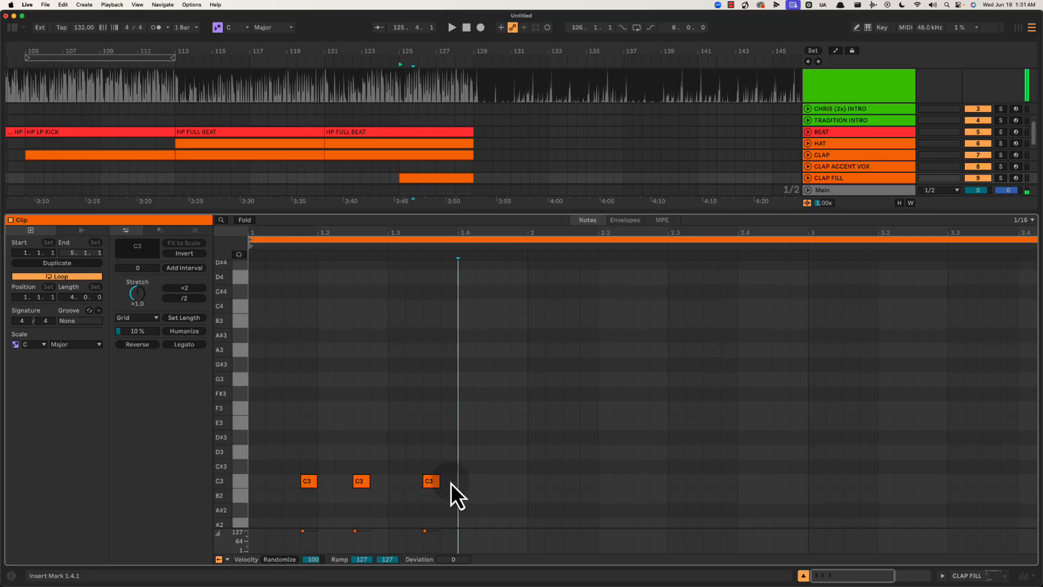
{"action": "double_click", "coordinate": [450, 483]}
{"action": "double_click", "coordinate": [466, 482]}
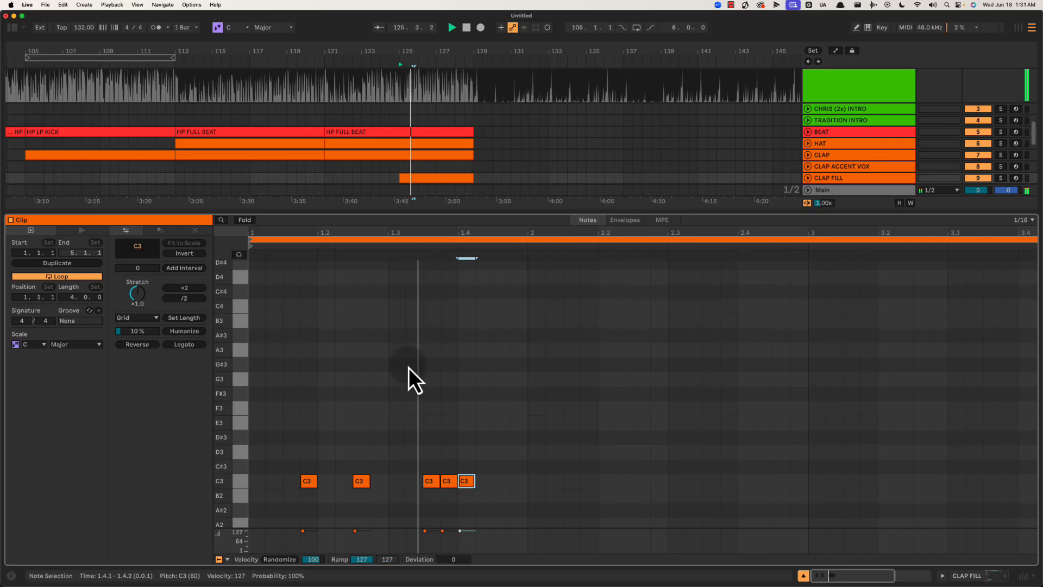
{"action": "left_click", "coordinate": [437, 179]}
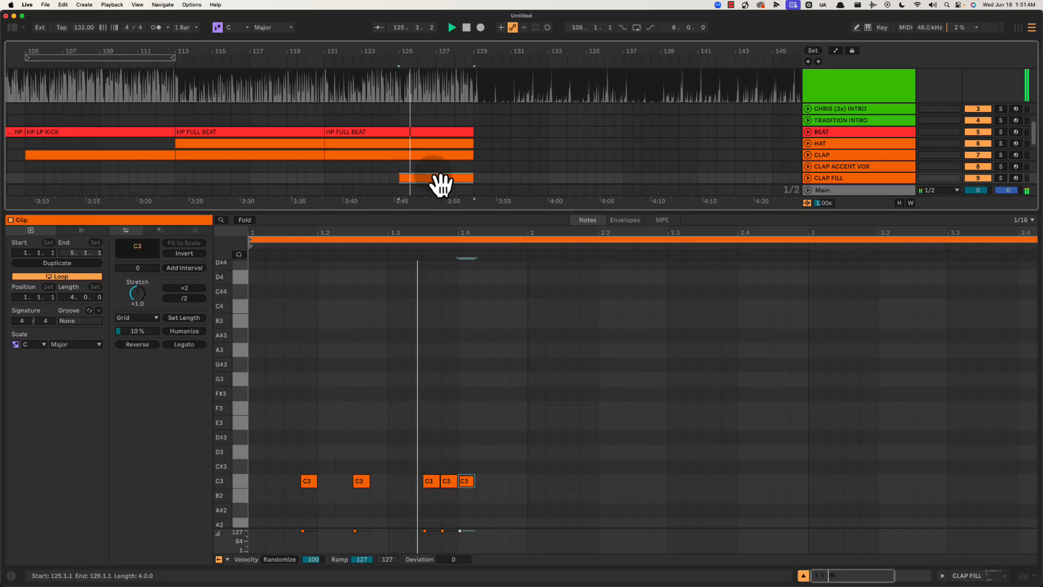
{"action": "double_click", "coordinate": [502, 482]}
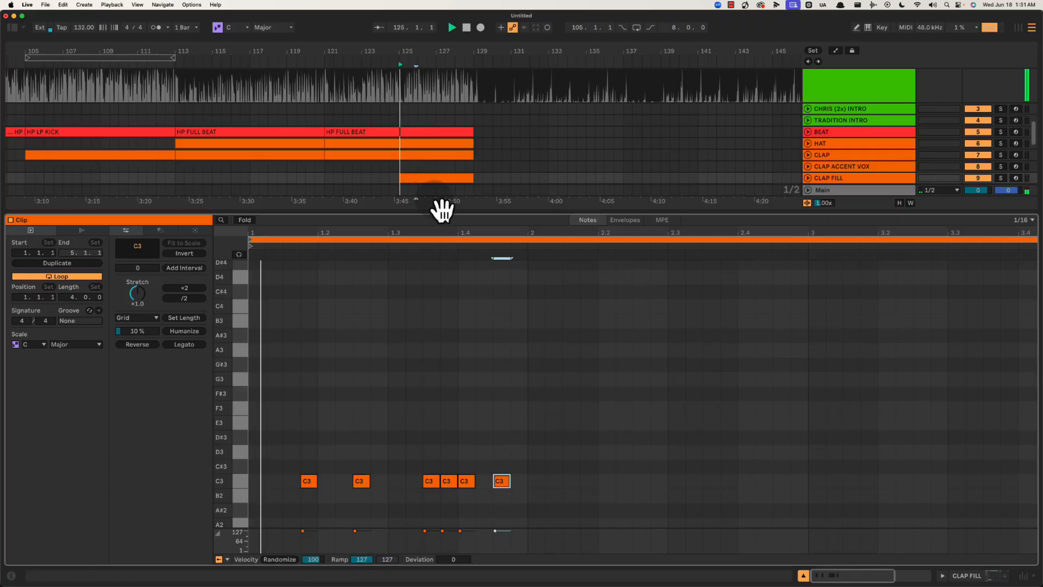
{"action": "left_click", "coordinate": [441, 182]}
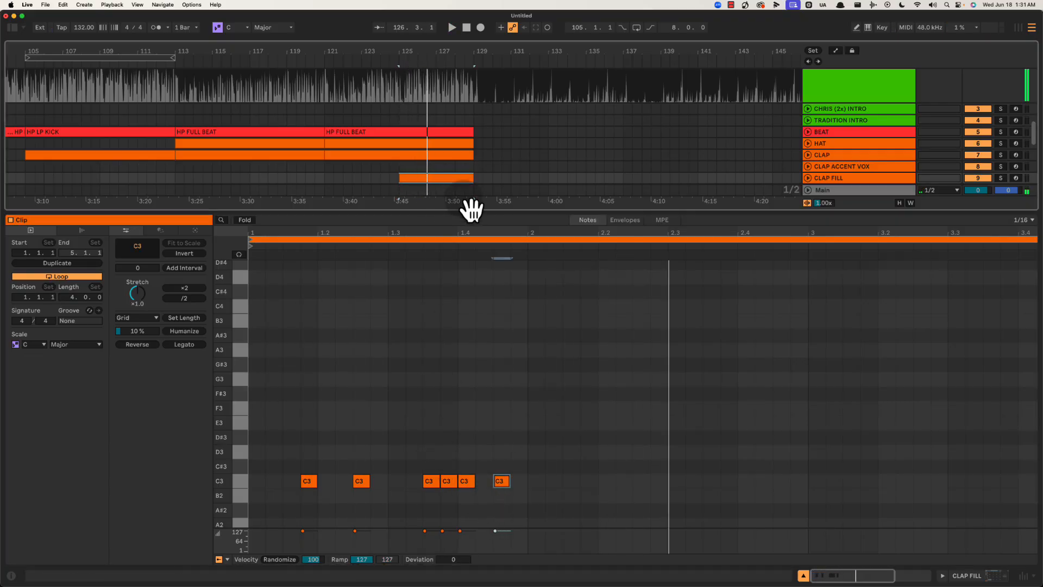
{"action": "key", "text": "space"}
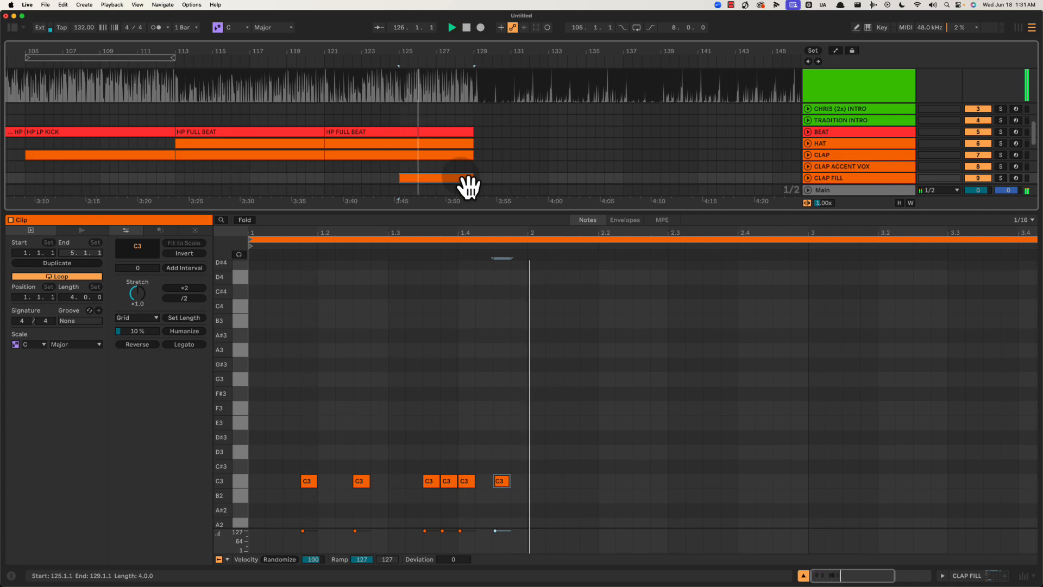
Loop the CLAP FILL clip over its first bar, 1.1.1 to 2.1.1, play it against the reference and close the clip editor.
{"action": "left_click_drag", "start_coordinate": [253, 462], "coordinate": [525, 501]}
{"action": "key", "text": "super+l"}
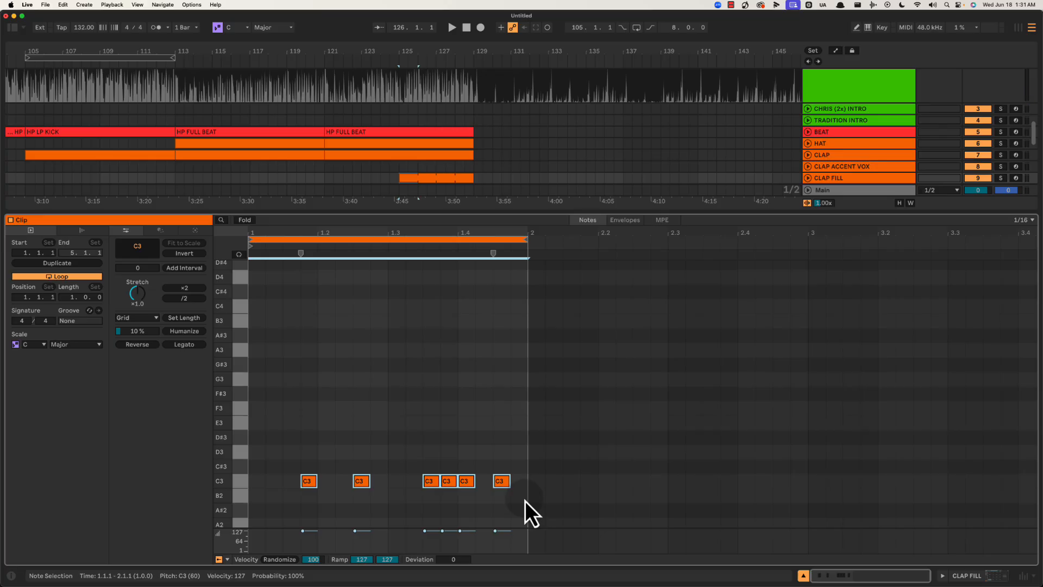
{"action": "key", "text": "space"}
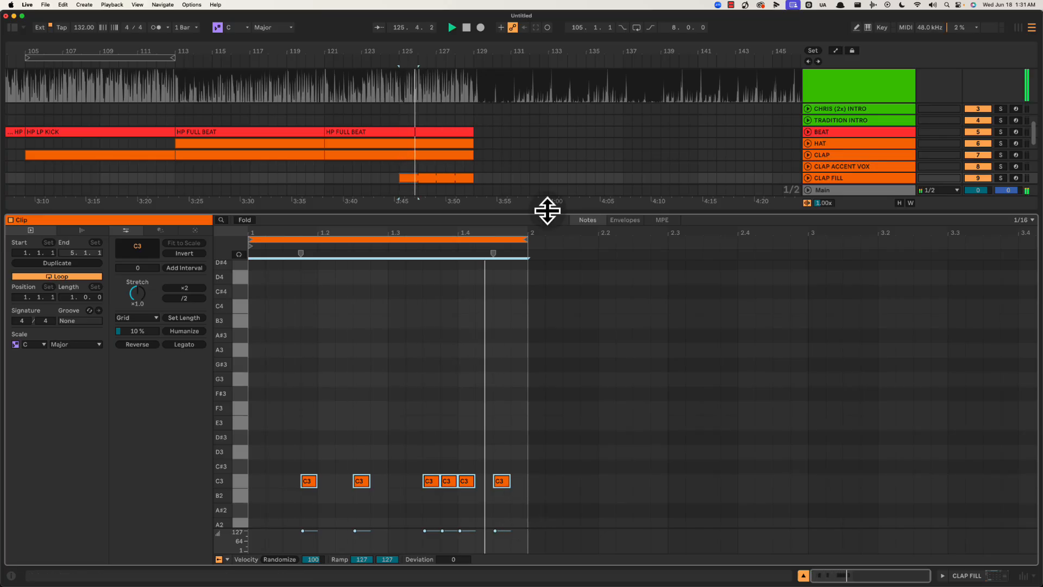
{"action": "key", "text": "alt+super+l"}
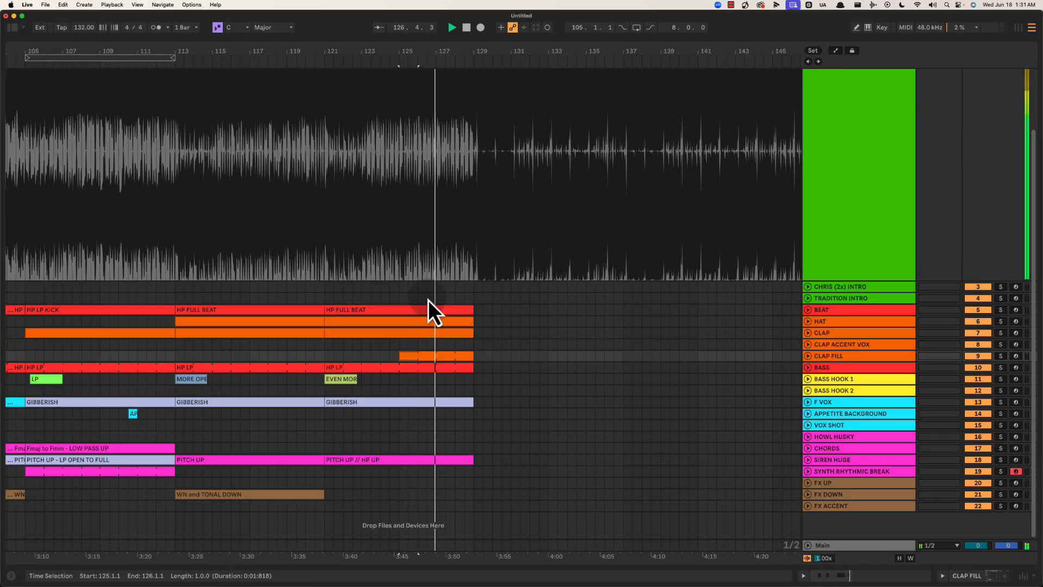
Stop playback and rename the last GIBBERISH clip on the F VOX track, at bar 121, as GIBBERISH - GAINING UP.
{"action": "key", "text": "space"}
{"action": "left_click", "coordinate": [390, 412]}
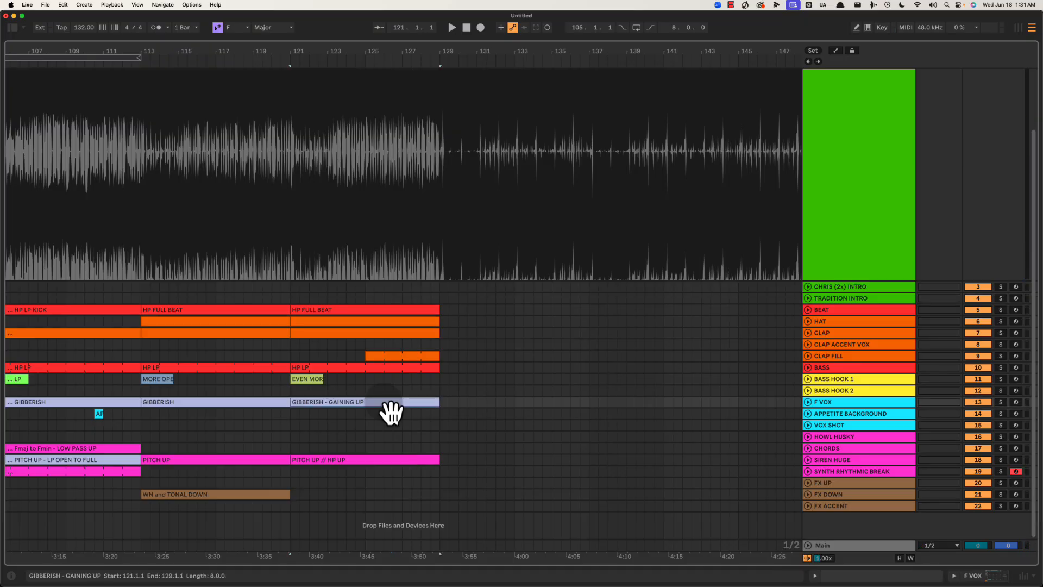
Play back the final bars of the section leading up to bar 129.
{"action": "left_click", "coordinate": [396, 389]}
{"action": "key", "text": "space"}
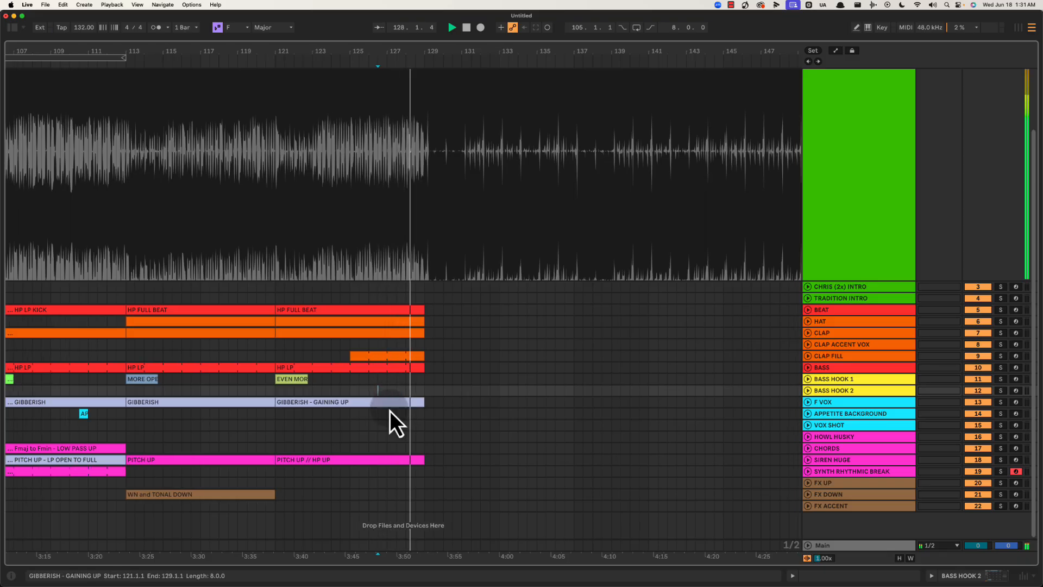
{"action": "key", "text": "space"}
{"action": "left_click", "coordinate": [370, 433]}
{"action": "left_click_drag", "start_coordinate": [396, 50], "coordinate": [396, 39]}
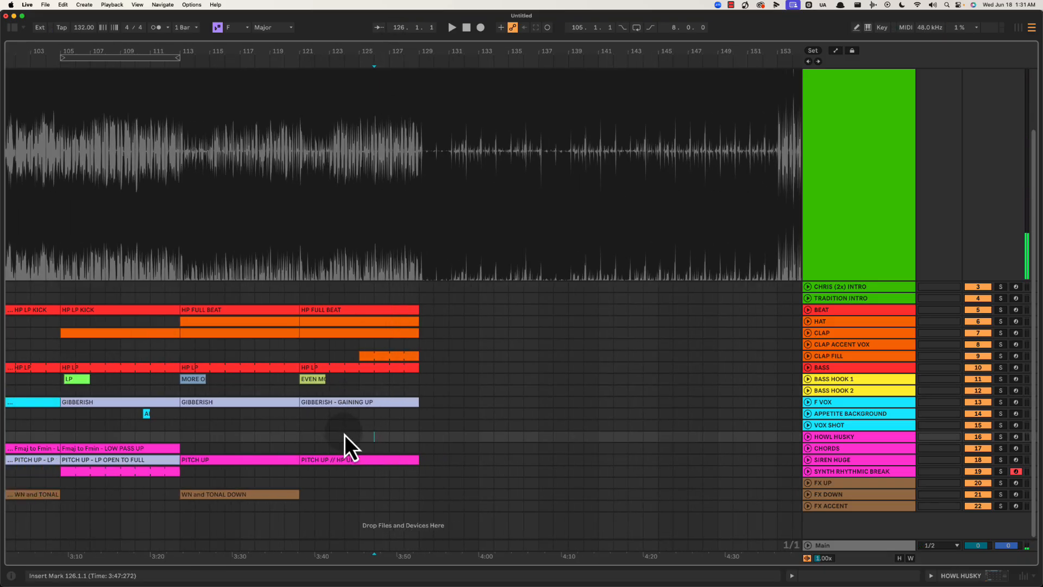
{"action": "left_click_drag", "start_coordinate": [344, 434], "coordinate": [409, 467]}
{"action": "left_click", "coordinate": [378, 438]}
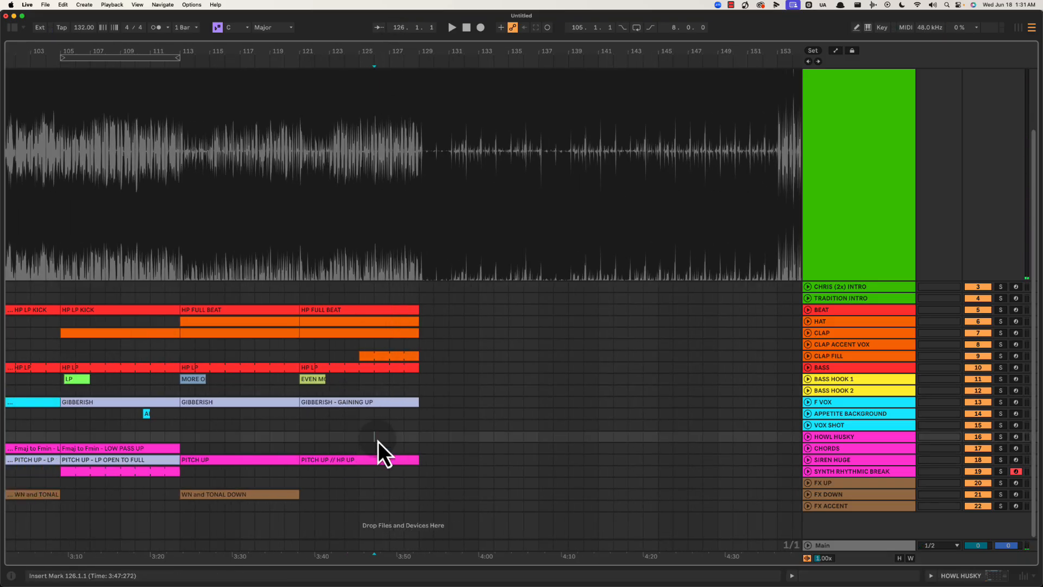
Insert an empty MIDI clip on the FX DOWN track from bar 121 to bar 129.
{"action": "left_click", "coordinate": [360, 505]}
{"action": "left_click_drag", "start_coordinate": [421, 497], "coordinate": [416, 496]}
{"action": "key", "text": "super+shift+m"}
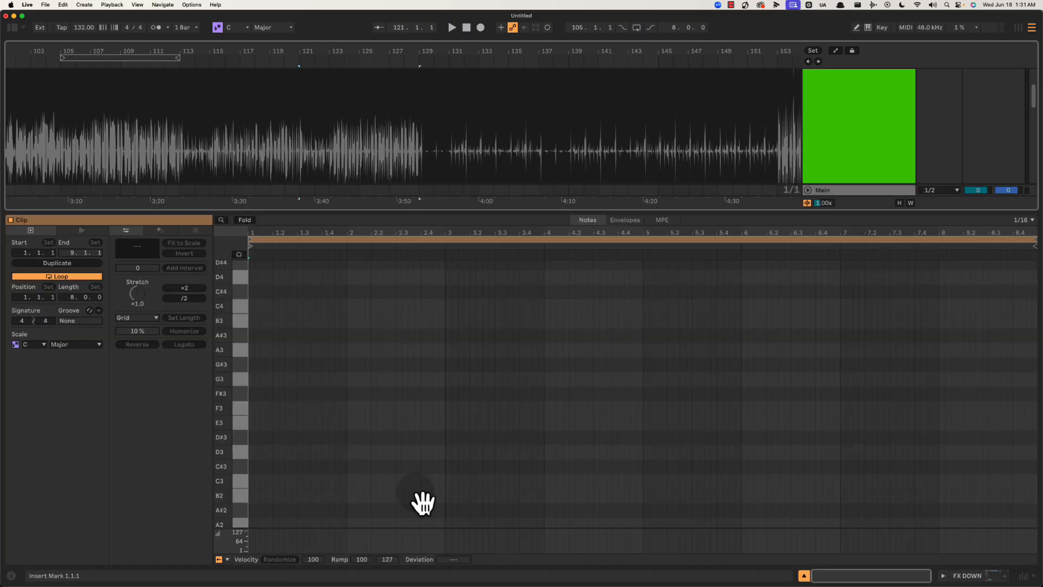
{"action": "key", "text": "super+alt+l"}
Copy the WN + RUMBLE clip on the FX UP track from bar 65 to bar 121.
{"action": "scroll", "coordinate": [360, 479], "scroll_direction": "left", "scroll_amount": 10}
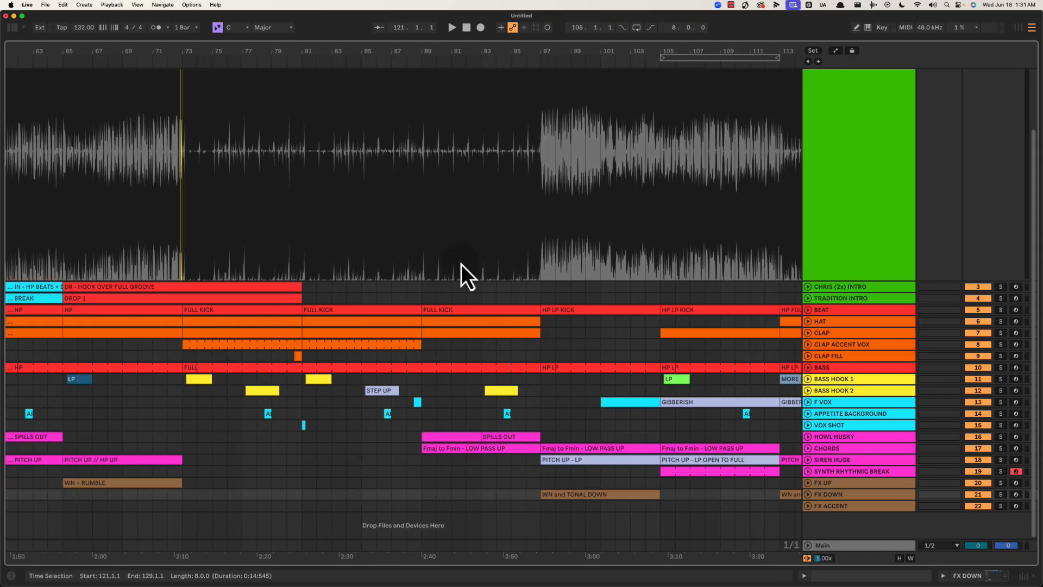
{"action": "left_click_drag", "start_coordinate": [513, 49], "coordinate": [407, 47]}
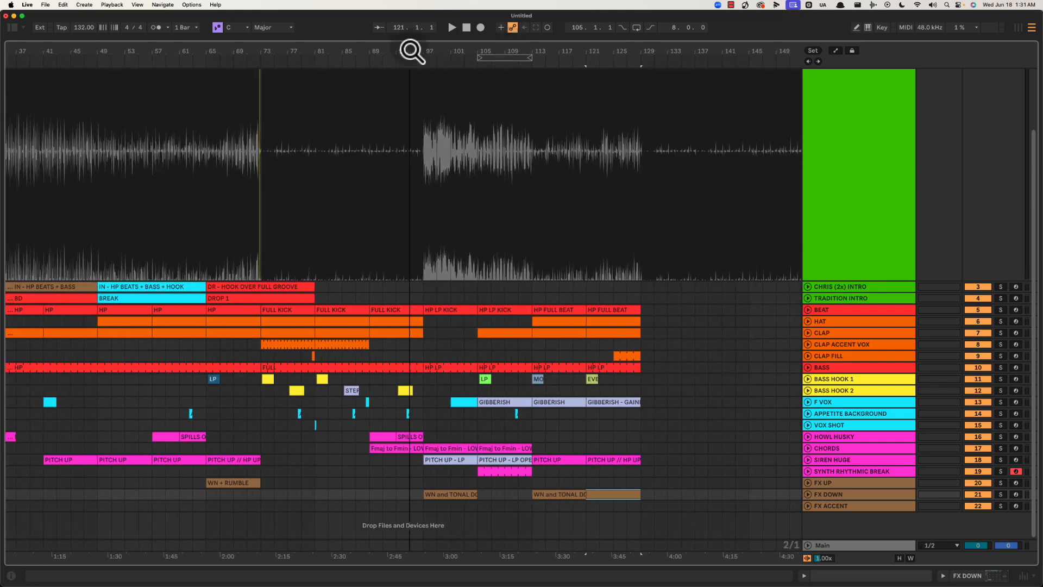
{"action": "left_click_drag", "start_coordinate": [234, 483], "coordinate": [612, 484]}
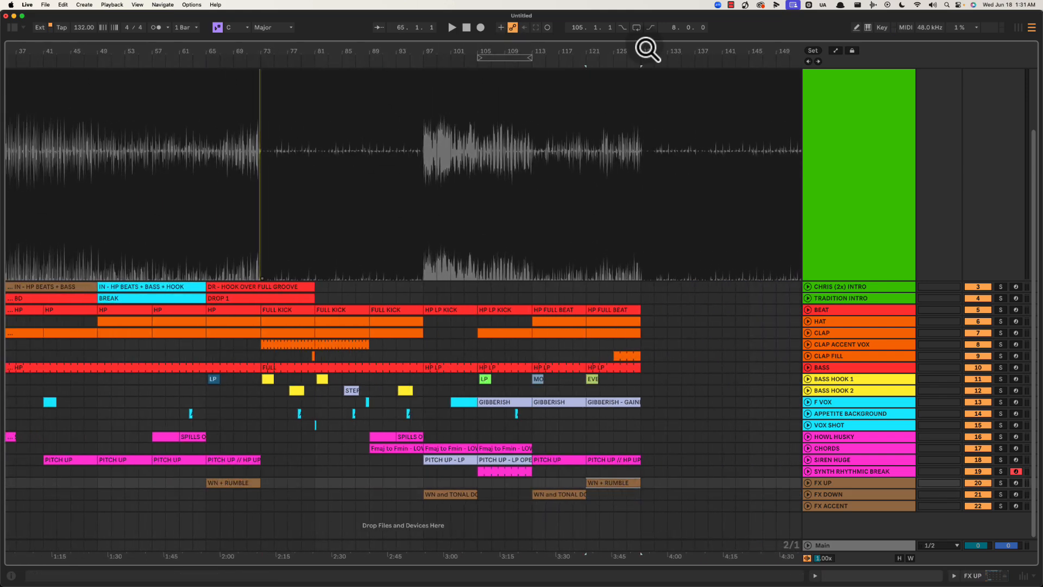
Play back the transition into bar 129 to check the clips at the end of the section.
{"action": "left_click_drag", "start_coordinate": [650, 47], "coordinate": [531, 414]}
{"action": "key", "text": "space"}
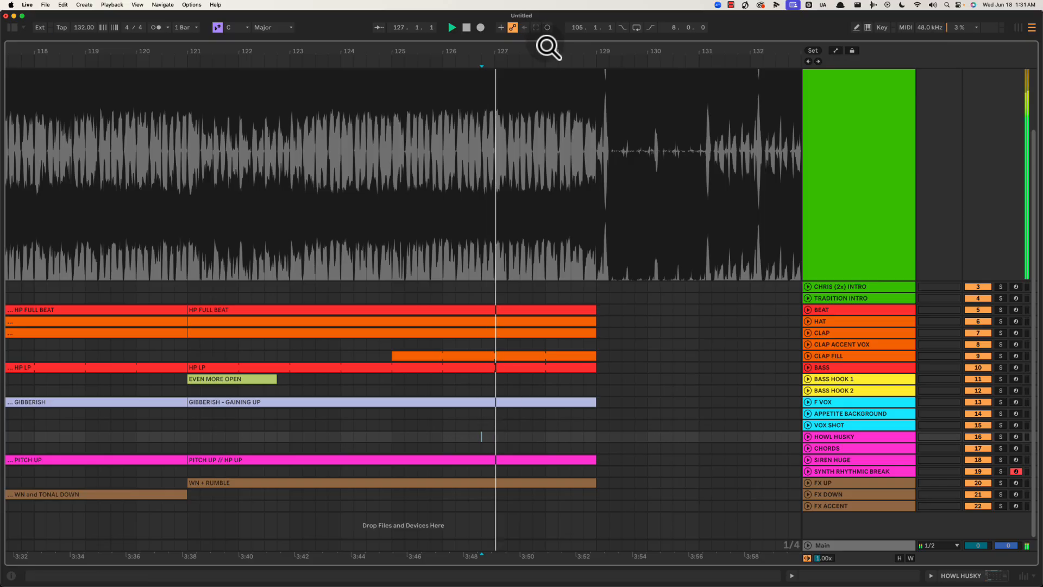
{"action": "left_click_drag", "start_coordinate": [548, 47], "coordinate": [477, 56]}
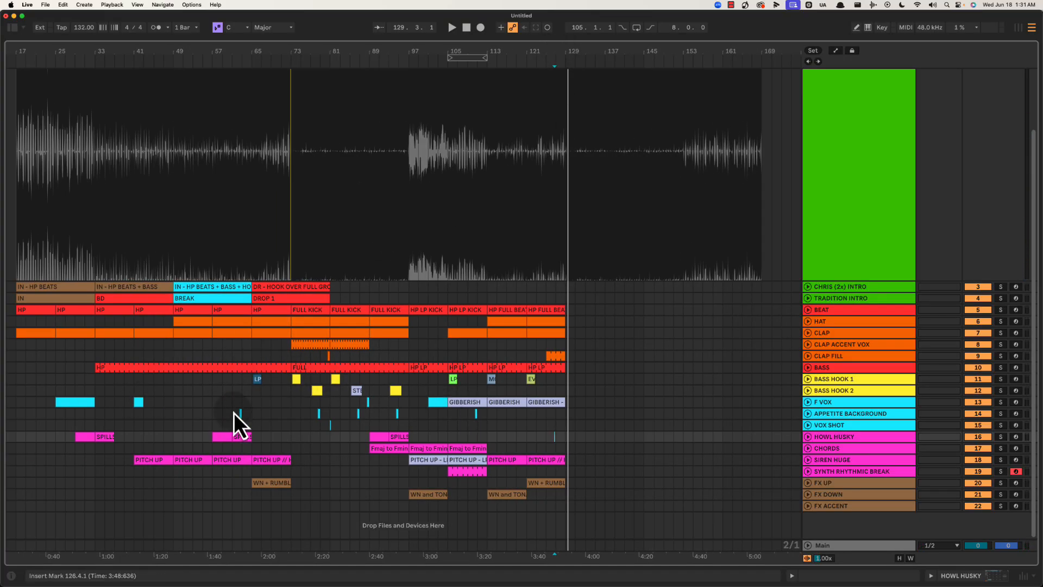
Play back the earlier section from about bar 61 through the lead-in to bar 73.
{"action": "left_click_drag", "start_coordinate": [233, 413], "coordinate": [254, 412]}
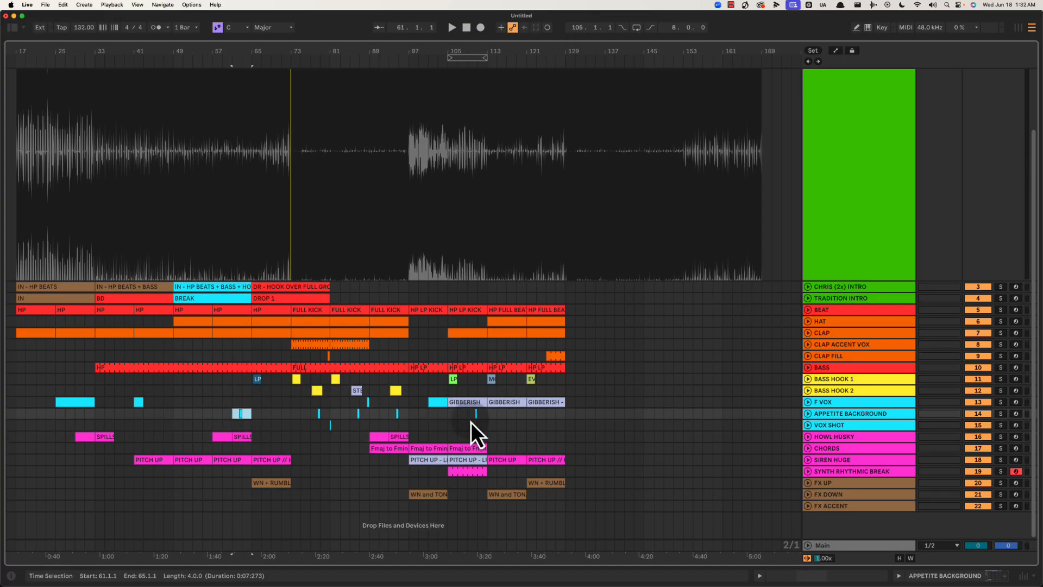
{"action": "left_click_drag", "start_coordinate": [245, 51], "coordinate": [353, 56]}
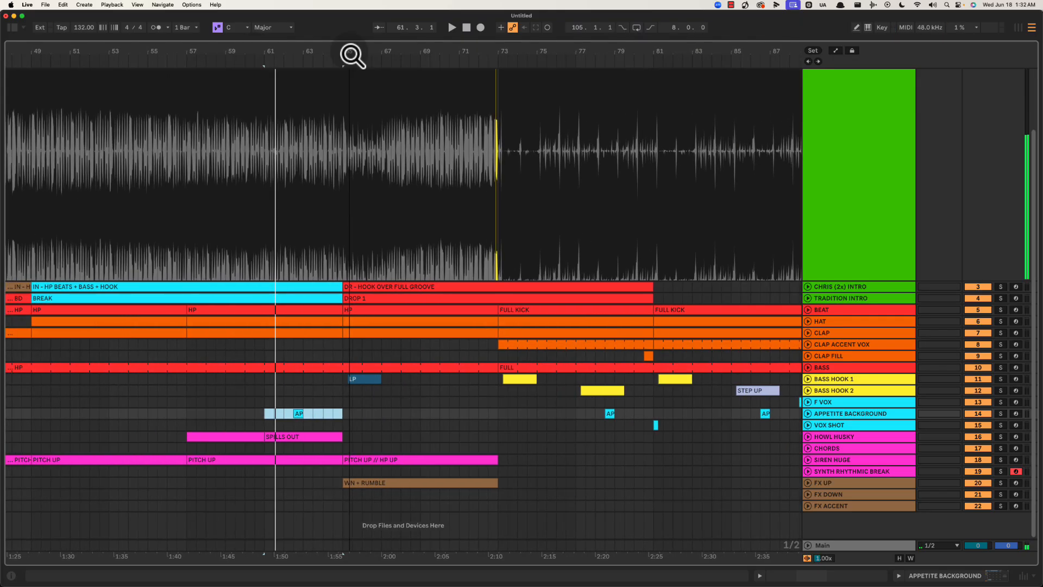
{"action": "left_click", "coordinate": [333, 413]}
{"action": "key", "text": "space"}
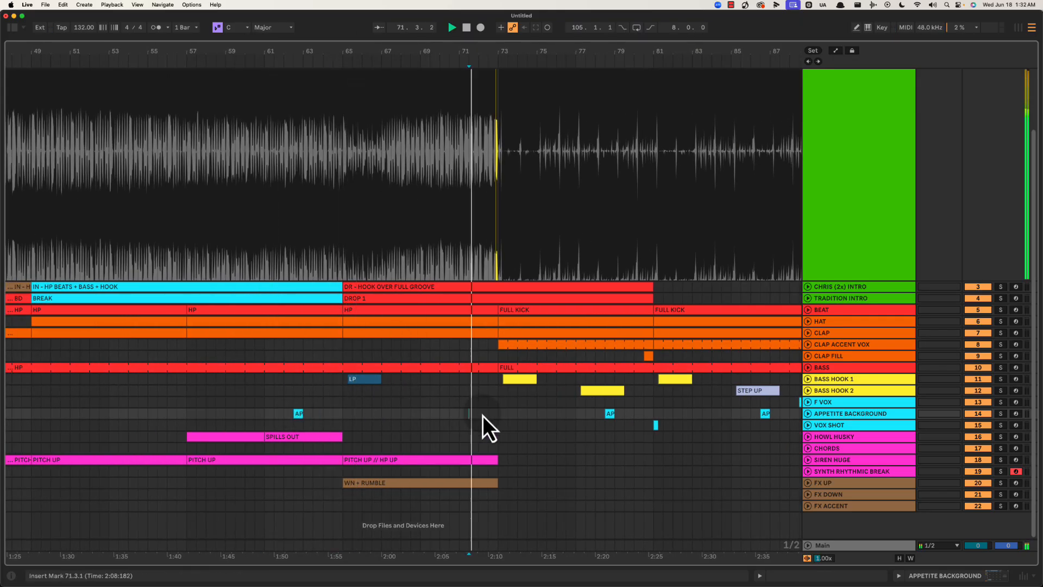
{"action": "left_click_drag", "start_coordinate": [538, 57], "coordinate": [539, 51]}
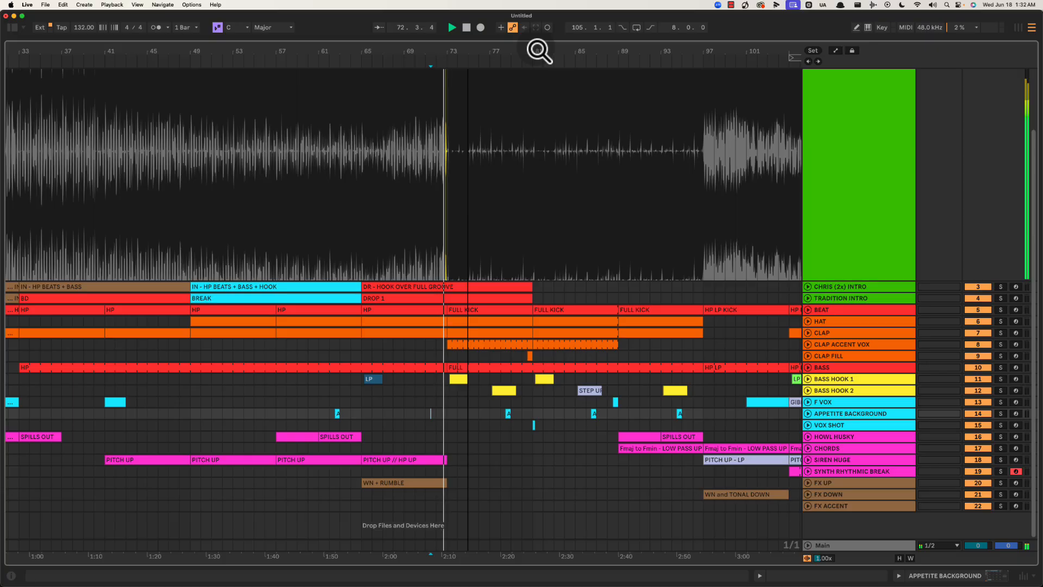
{"action": "left_click_drag", "start_coordinate": [469, 50], "coordinate": [549, 239]}
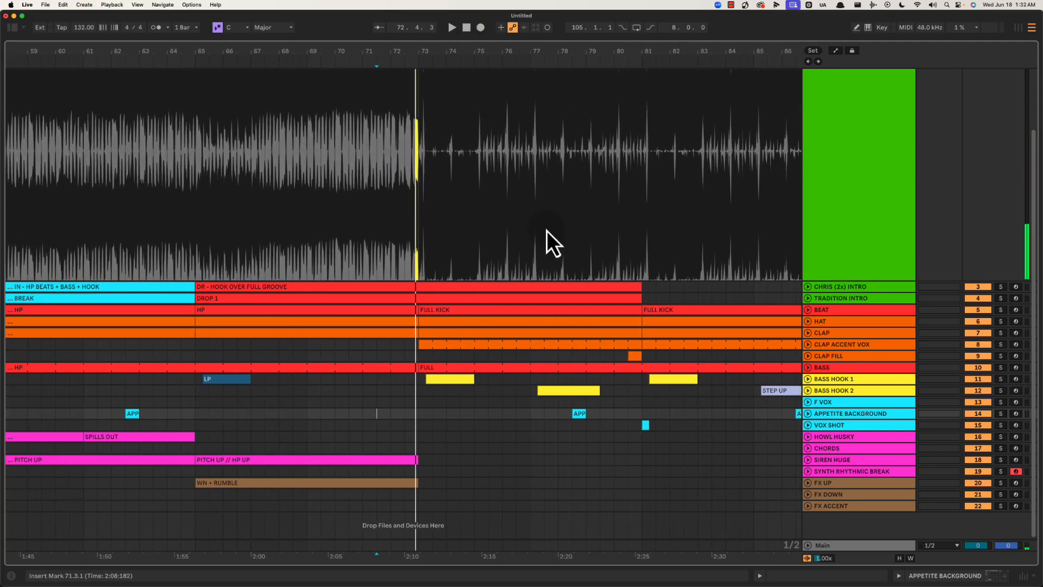
Unfold the F VOX track and copy an APPETITE clip from the APPETITE BACKGROUND track onto it, ending at bar 73.
{"action": "left_click", "coordinate": [846, 403]}
{"action": "left_click", "coordinate": [808, 402]}
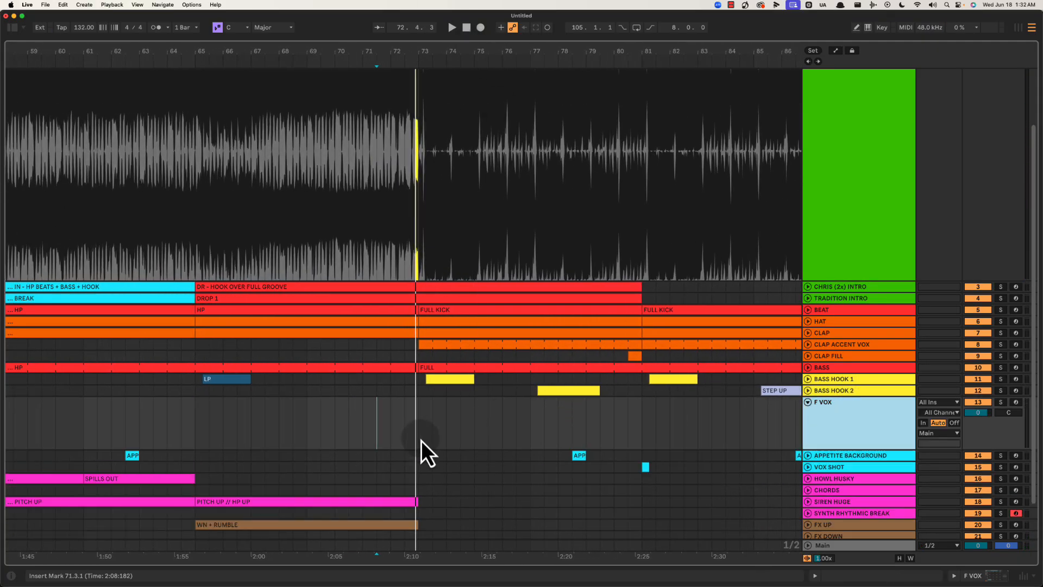
{"action": "left_click_drag", "start_coordinate": [572, 454], "coordinate": [402, 426]}
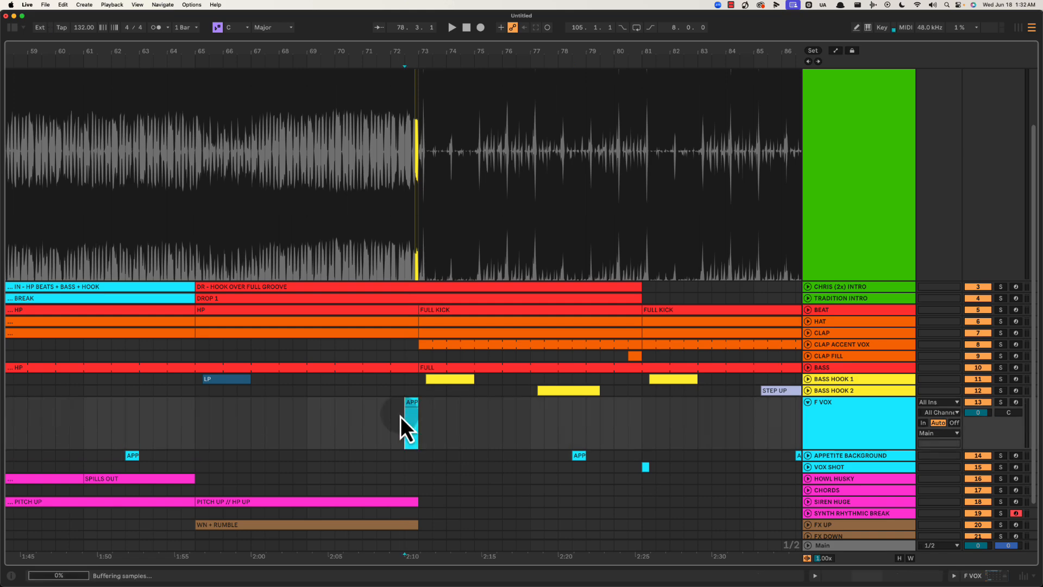
Play back the lead-in to bar 73 to check the copied APPETITE clip against the reference song.
{"action": "left_click_drag", "start_coordinate": [421, 48], "coordinate": [422, 51]}
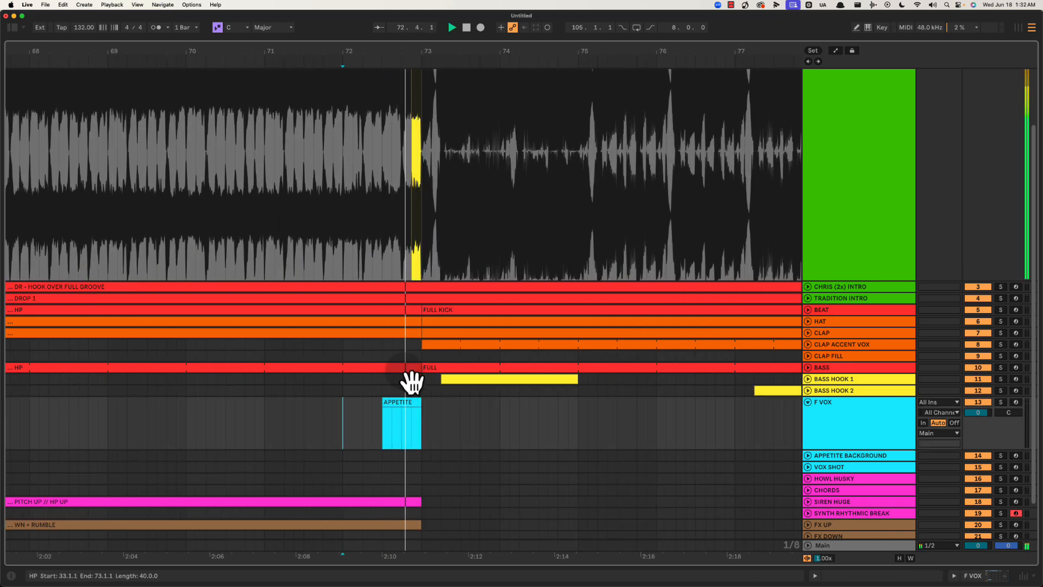
{"action": "left_click", "coordinate": [395, 404]}
{"action": "left_click", "coordinate": [341, 411]}
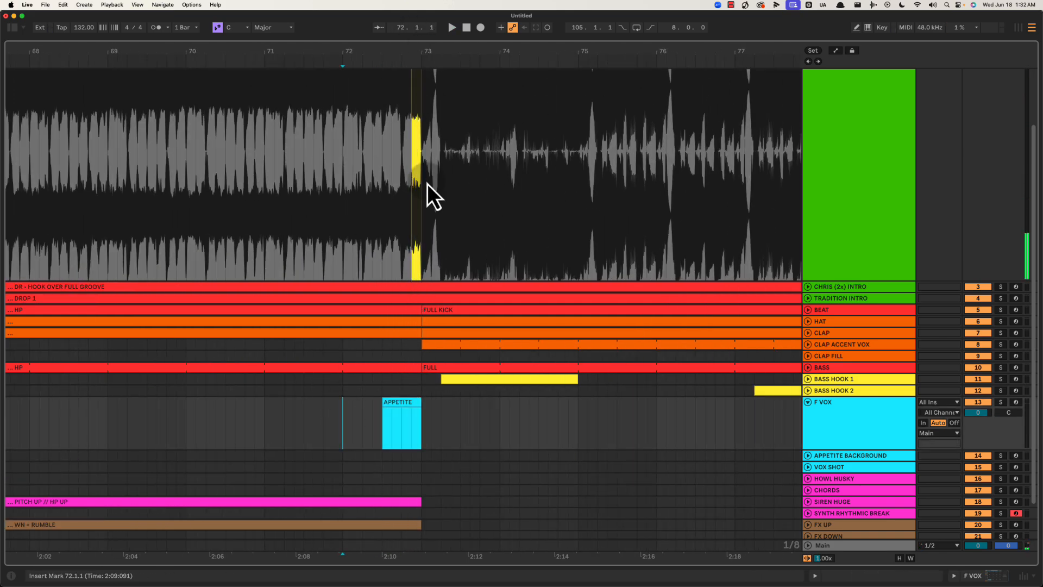
{"action": "left_click_drag", "start_coordinate": [441, 175], "coordinate": [431, 171]}
{"action": "left_click_drag", "start_coordinate": [351, 368], "coordinate": [360, 382]}
{"action": "key", "text": "space"}
{"action": "key", "text": "super+z"}
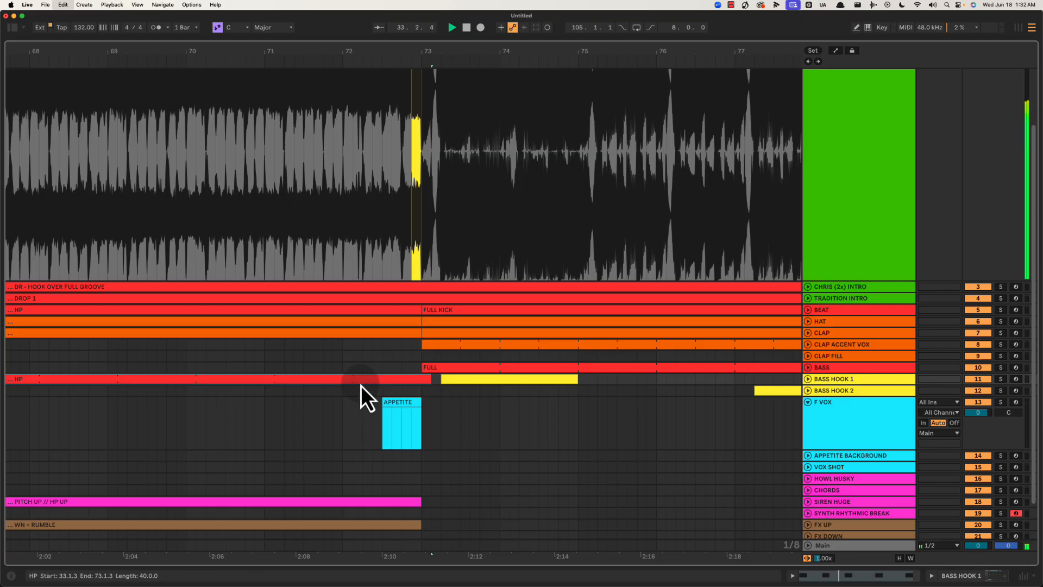
Replay the transition from bar 72 into bar 73, and compare it with the lead-in to bar 129.
{"action": "left_click", "coordinate": [362, 390]}
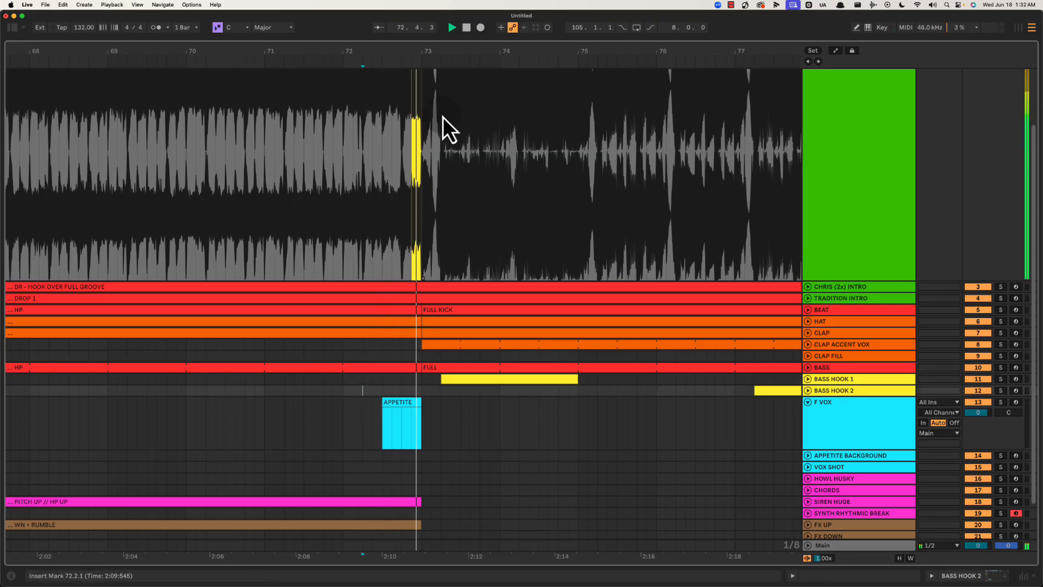
{"action": "key", "text": "space"}
{"action": "left_click_drag", "start_coordinate": [471, 51], "coordinate": [438, 54]}
{"action": "scroll", "coordinate": [591, 455], "scroll_direction": "right", "scroll_amount": 10}
{"action": "scroll", "coordinate": [464, 441], "scroll_direction": "left", "scroll_amount": 6}
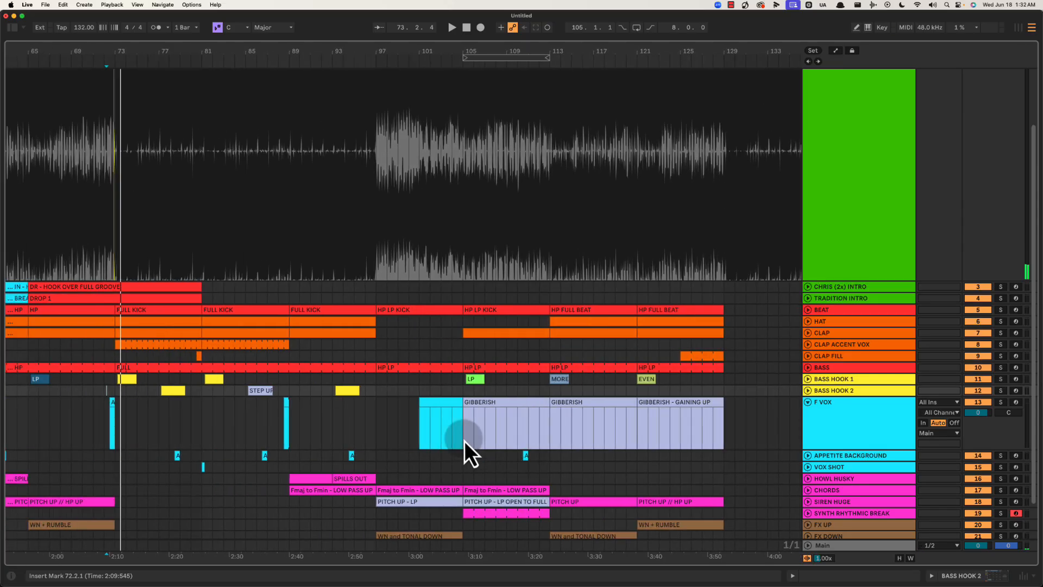
{"action": "scroll", "coordinate": [464, 442], "scroll_direction": "right", "scroll_amount": 8}
{"action": "key", "text": "space"}
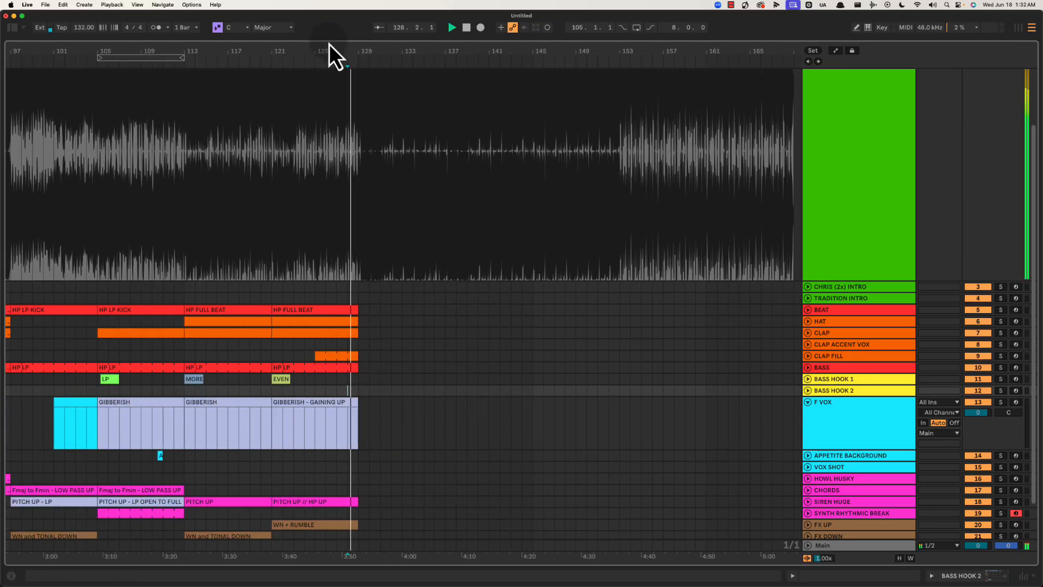
Shorten the GIBBERISH - GAINING UP clip to end at bar 128 and insert an F VOX clip from 128.3 to 129.
{"action": "left_click_drag", "start_coordinate": [330, 44], "coordinate": [333, 47]}
{"action": "left_click_drag", "start_coordinate": [503, 418], "coordinate": [471, 406]}
{"action": "left_click", "coordinate": [489, 408]}
{"action": "left_click_drag", "start_coordinate": [462, 45], "coordinate": [466, 49]}
{"action": "left_click_drag", "start_coordinate": [527, 415], "coordinate": [566, 414]}
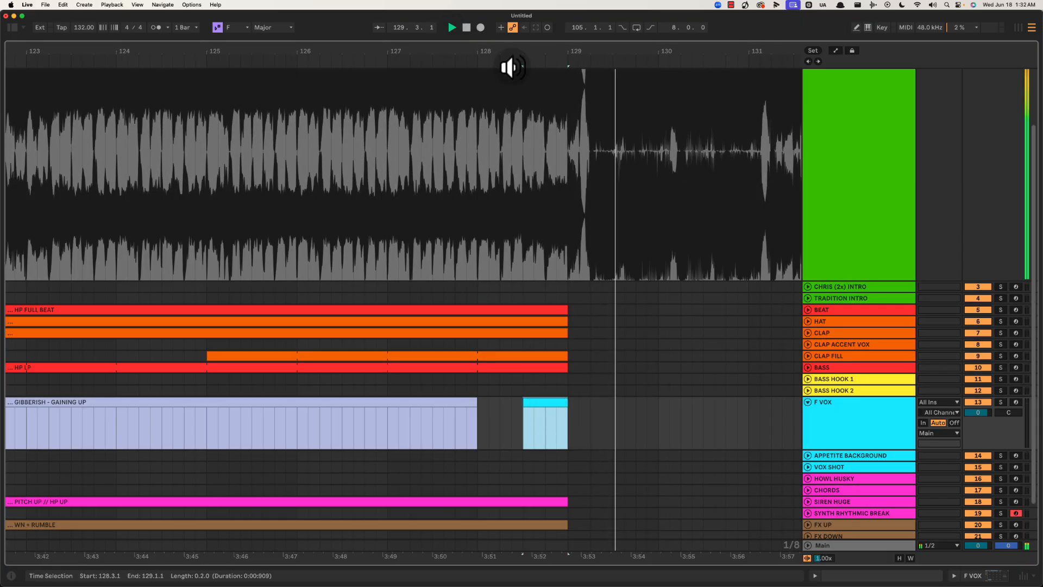
{"action": "key", "text": "space"}
Rename the short F VOX clip just before bar 129 as APPETITE.
{"action": "left_click_drag", "start_coordinate": [550, 54], "coordinate": [550, 52]}
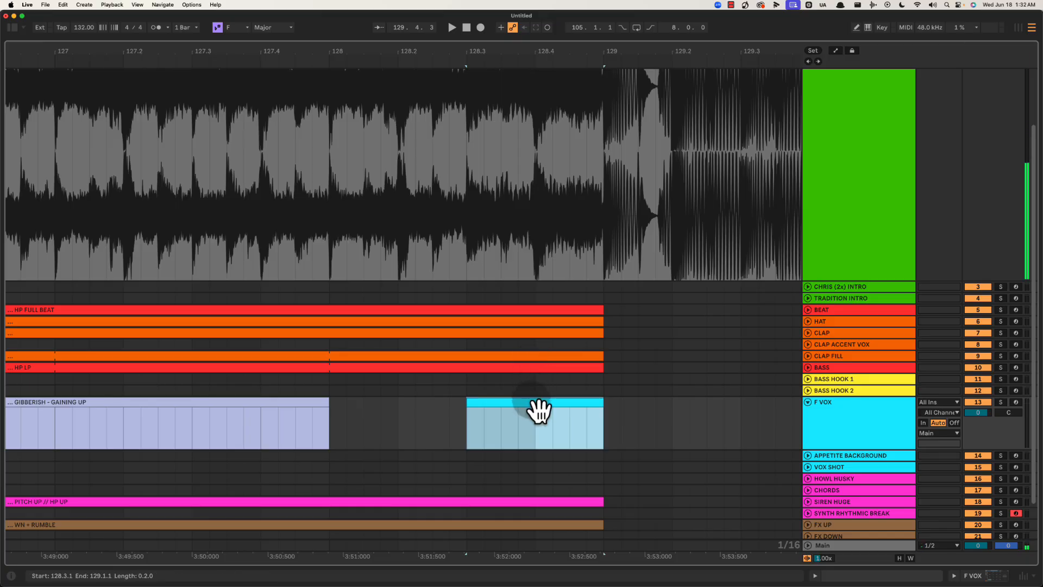
{"action": "key", "text": "super+r"}
{"action": "type", "text": "APPET"}
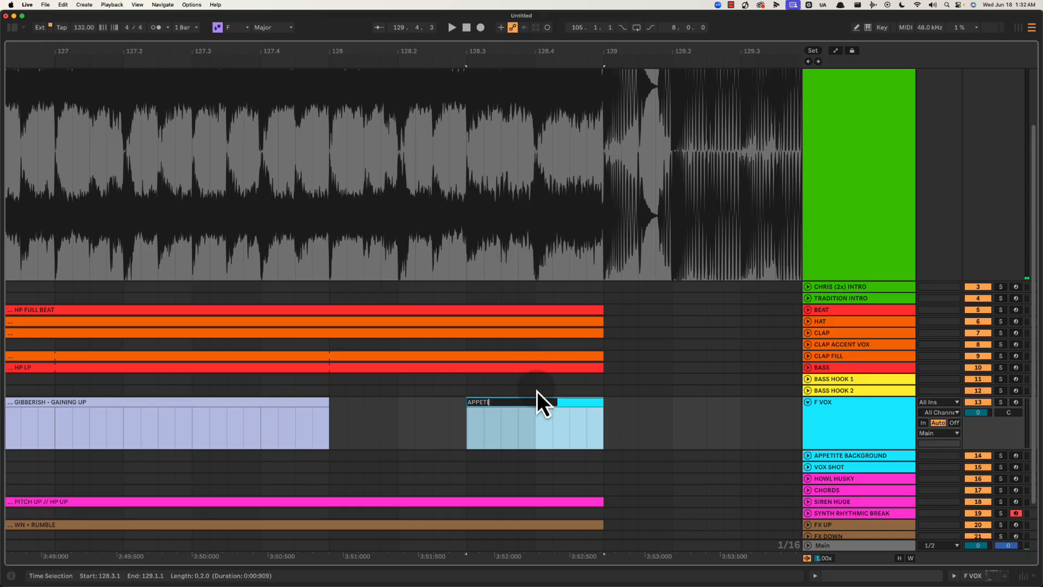
{"action": "type", "text": "ITE"}
{"action": "key", "text": "Return"}
Play back the new APPETITE clip through the transition into bar 129.
{"action": "key", "text": "space"}
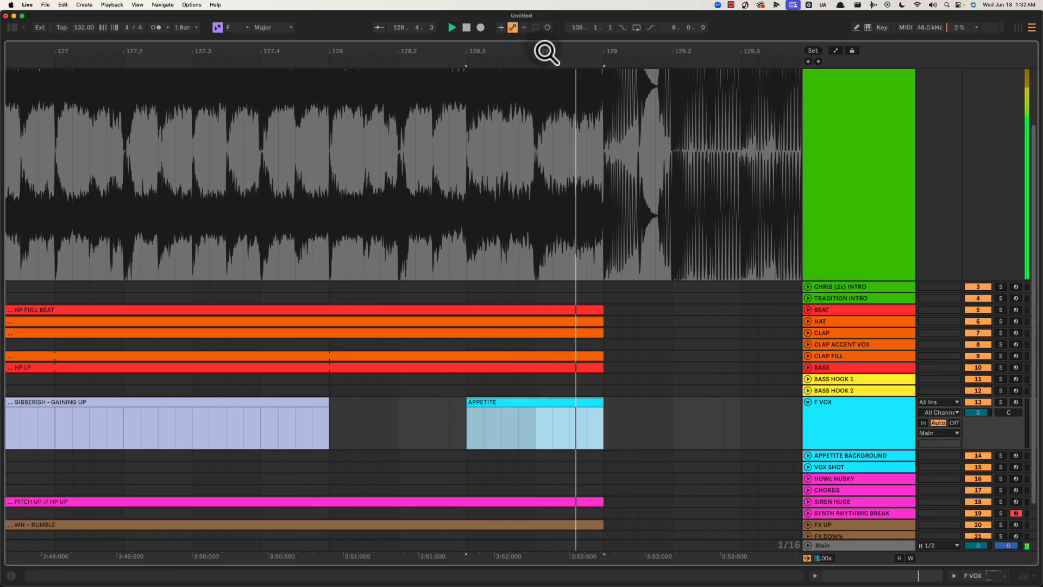
{"action": "left_click_drag", "start_coordinate": [533, 56], "coordinate": [547, 51]}
{"action": "left_click", "coordinate": [516, 296]}
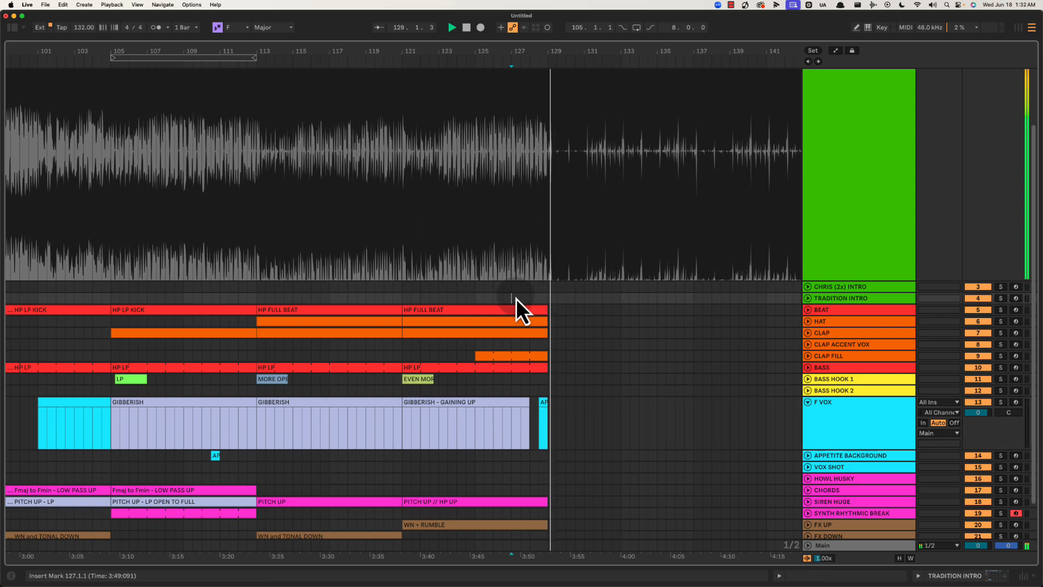
{"action": "key", "text": "space"}
Collapse all the tracks and unfold only the reference song's audio track.
{"action": "left_click", "coordinate": [807, 403], "text": "alt"}
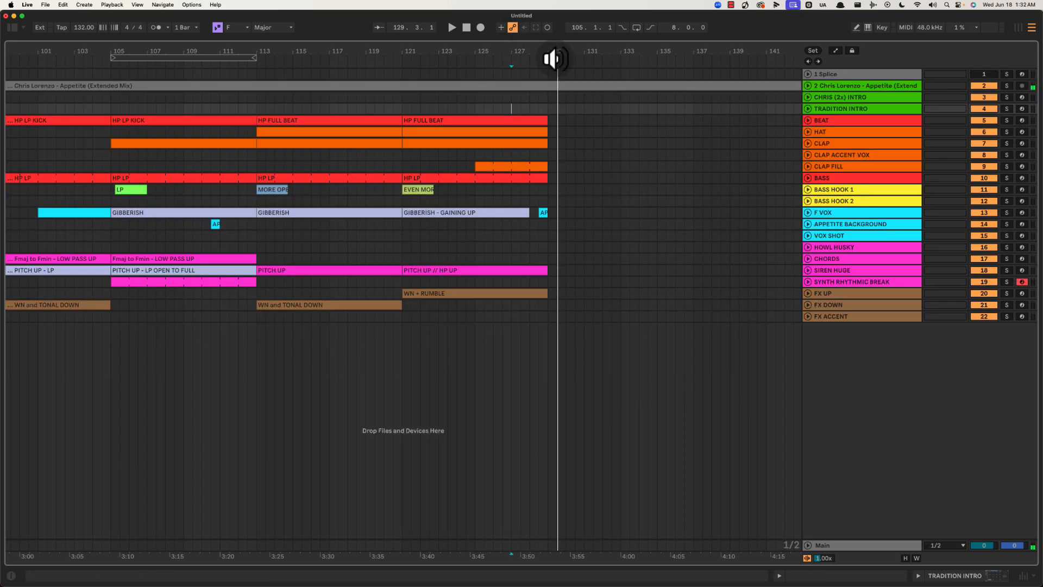
{"action": "left_click_drag", "start_coordinate": [551, 52], "coordinate": [448, 100]}
{"action": "left_click", "coordinate": [808, 86]}
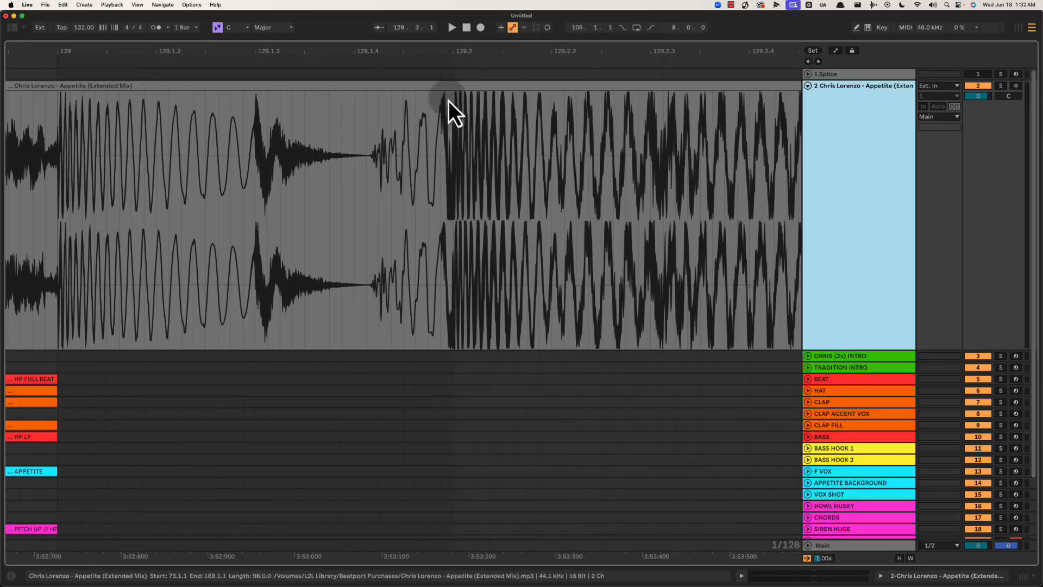
Examine the reference song's waveform closely around the bar 129 boundary.
{"action": "left_click", "coordinate": [357, 128]}
{"action": "left_click_drag", "start_coordinate": [426, 56], "coordinate": [424, 47]}
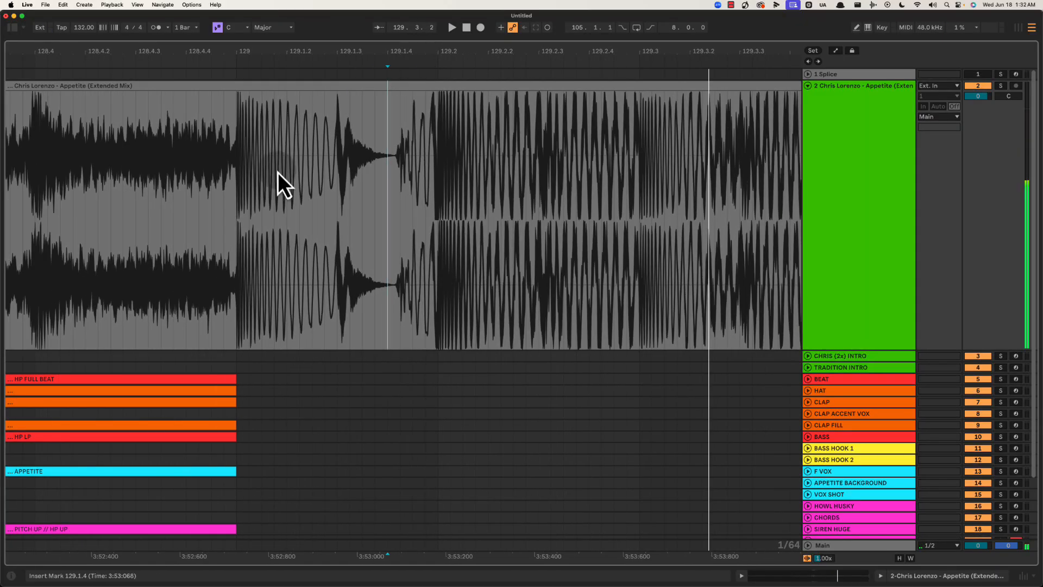
{"action": "left_click", "coordinate": [217, 166]}
{"action": "mouse_move", "coordinate": [226, 51]}
{"action": "left_mouse_down"}
{"action": "mouse_move", "coordinate": [482, 48]}
{"action": "mouse_move", "coordinate": [356, 60]}
{"action": "left_mouse_up"}
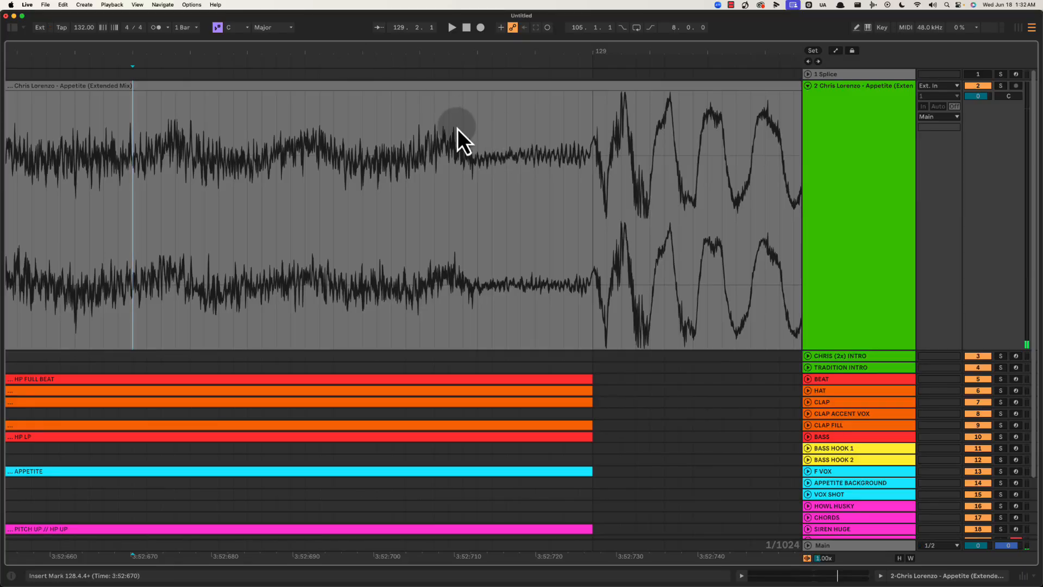
{"action": "left_click_drag", "start_coordinate": [476, 128], "coordinate": [605, 123]}
{"action": "left_click_drag", "start_coordinate": [605, 61], "coordinate": [442, 53]}
Play back the reference song repeatedly from about bar 128.3 across the bar 129 drop.
{"action": "left_click", "coordinate": [526, 185]}
{"action": "key", "text": "space"}
{"action": "left_click", "coordinate": [384, 177]}
{"action": "key", "text": "space"}
{"action": "key", "text": "space"}
{"action": "key", "text": "space"}
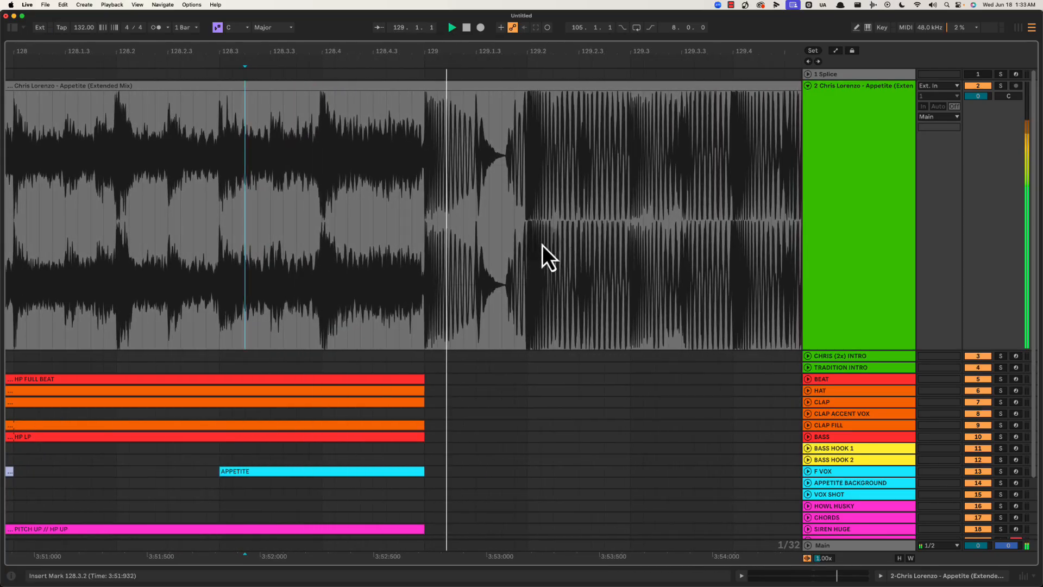
{"action": "scroll", "coordinate": [433, 263], "scroll_direction": "down", "scroll_amount": 1}
{"action": "key", "text": "space"}
{"action": "key", "text": "space"}
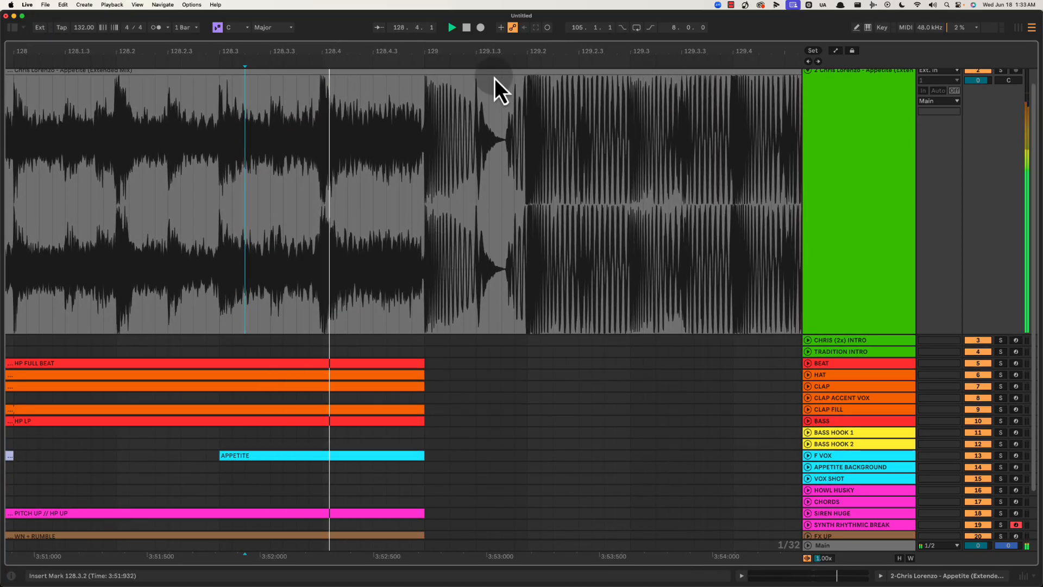
{"action": "left_click_drag", "start_coordinate": [498, 49], "coordinate": [584, 67]}
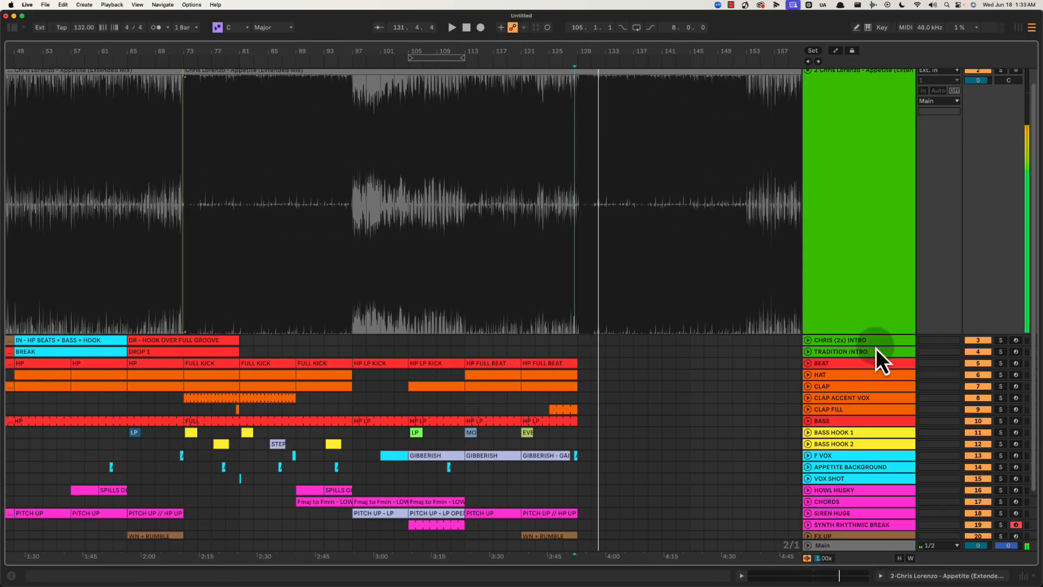
Unfold the BEAT track and copy the clips of bars 73 to 97, from BEAT through CHORDS, to bar 129.
{"action": "left_click", "coordinate": [808, 363]}
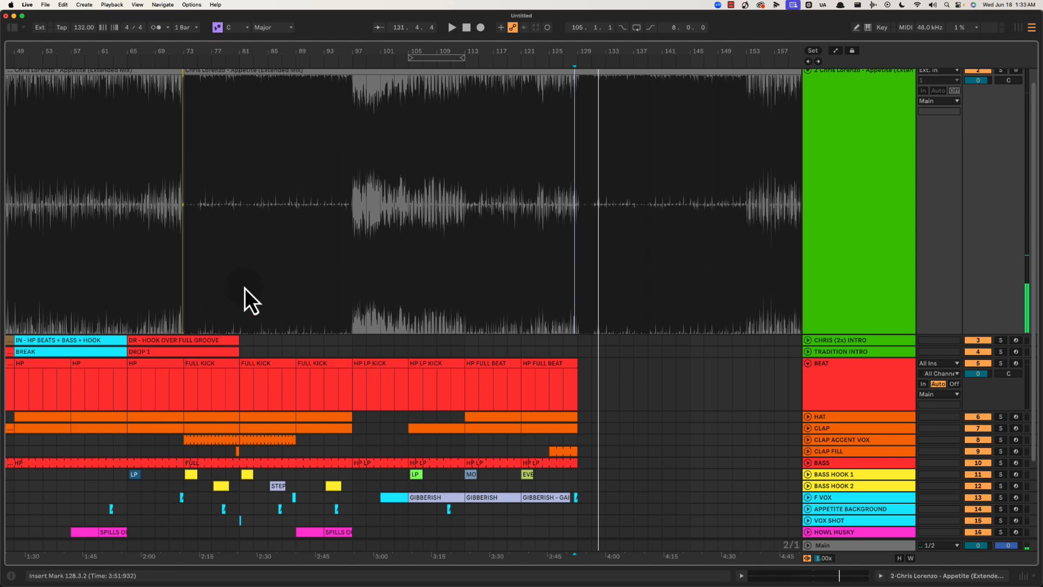
{"action": "left_click_drag", "start_coordinate": [492, 51], "coordinate": [491, 44]}
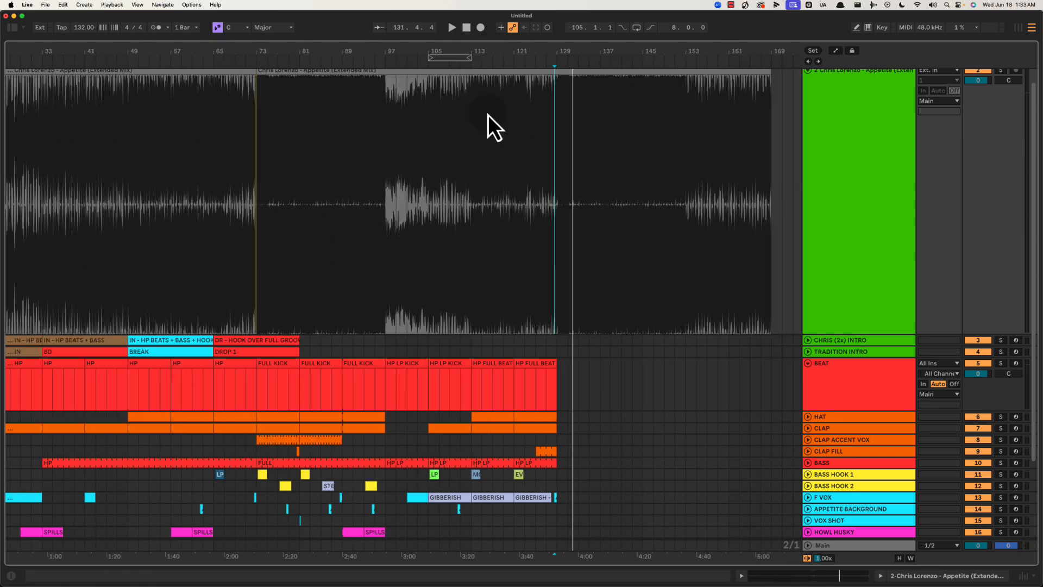
{"action": "left_click", "coordinate": [538, 366]}
{"action": "left_click", "coordinate": [217, 365]}
{"action": "left_click", "coordinate": [157, 365]}
{"action": "scroll", "coordinate": [158, 367], "scroll_direction": "down", "scroll_amount": 4}
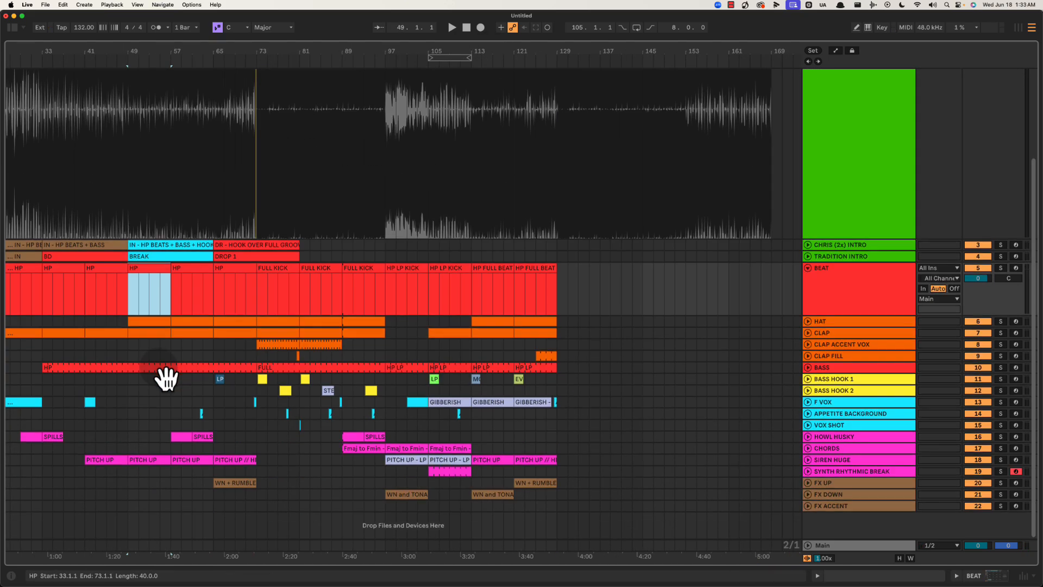
{"action": "left_click", "coordinate": [240, 275]}
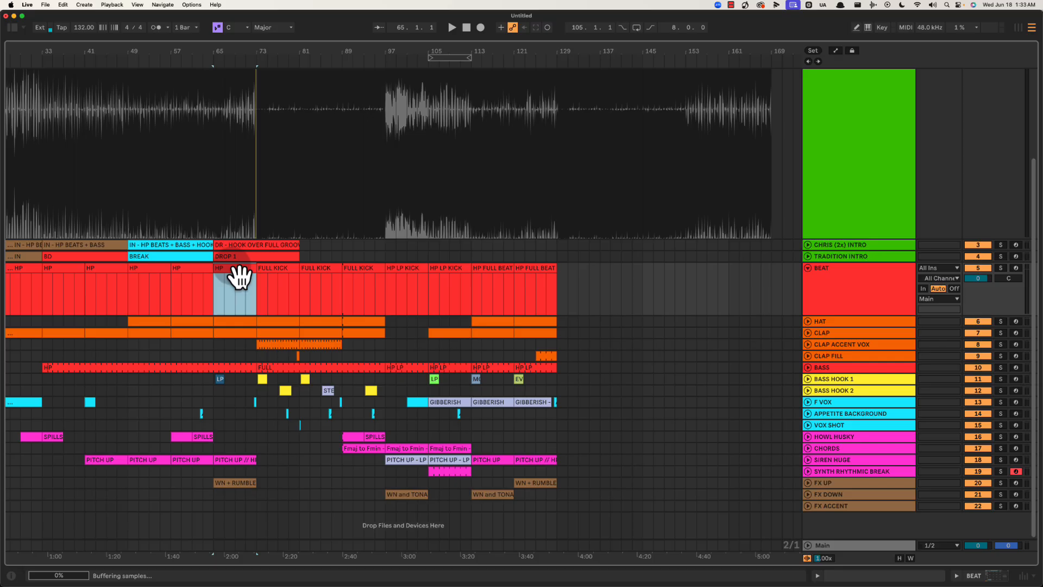
{"action": "left_click", "coordinate": [285, 274]}
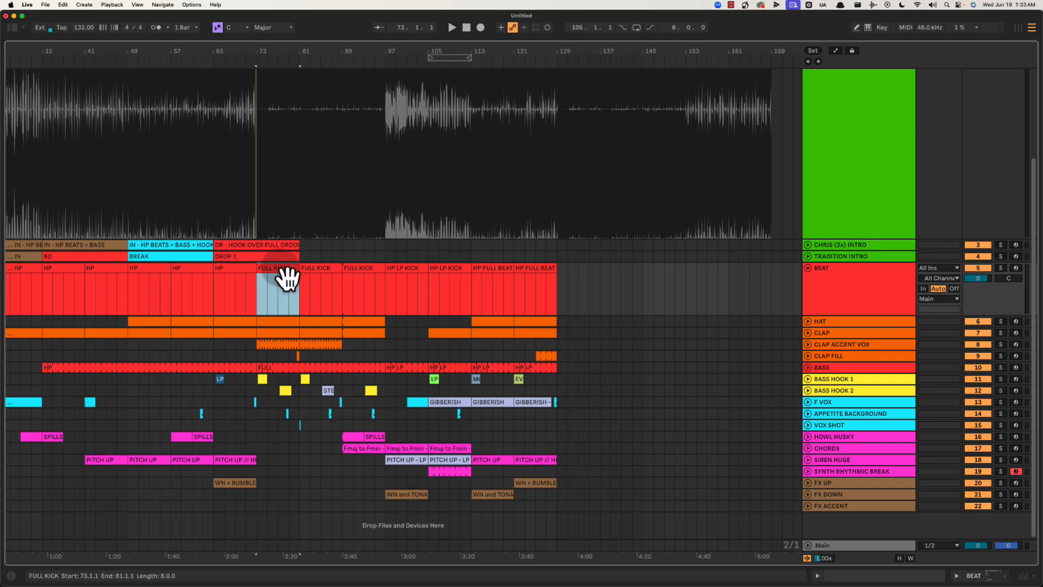
{"action": "left_click", "coordinate": [373, 467], "text": "shift"}
{"action": "left_click_drag", "start_coordinate": [291, 275], "coordinate": [581, 278]}
{"action": "left_click_drag", "start_coordinate": [586, 52], "coordinate": [495, 283]}
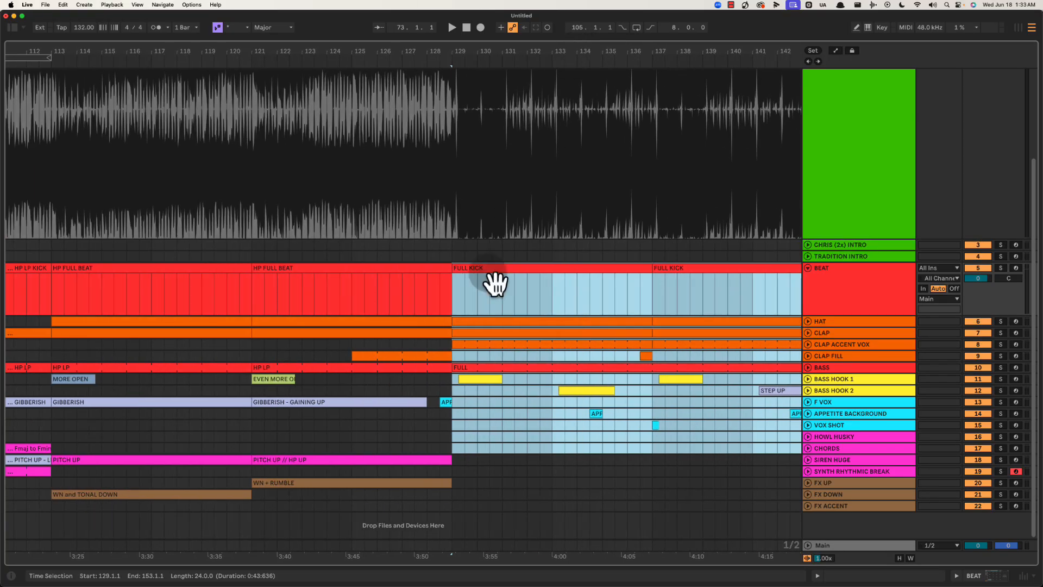
Play back the copied section from bar 129.1.1 and examine the reference waveform closely around the drop.
{"action": "left_click", "coordinate": [449, 291]}
{"action": "left_click_drag", "start_coordinate": [465, 49], "coordinate": [465, 47]}
{"action": "key", "text": "space"}
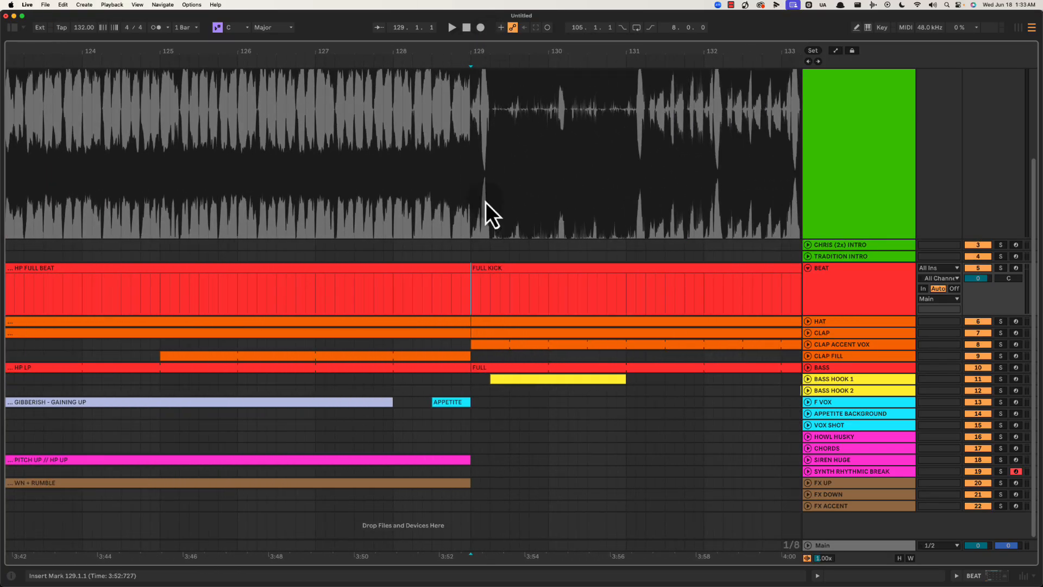
{"action": "left_click", "coordinate": [559, 282]}
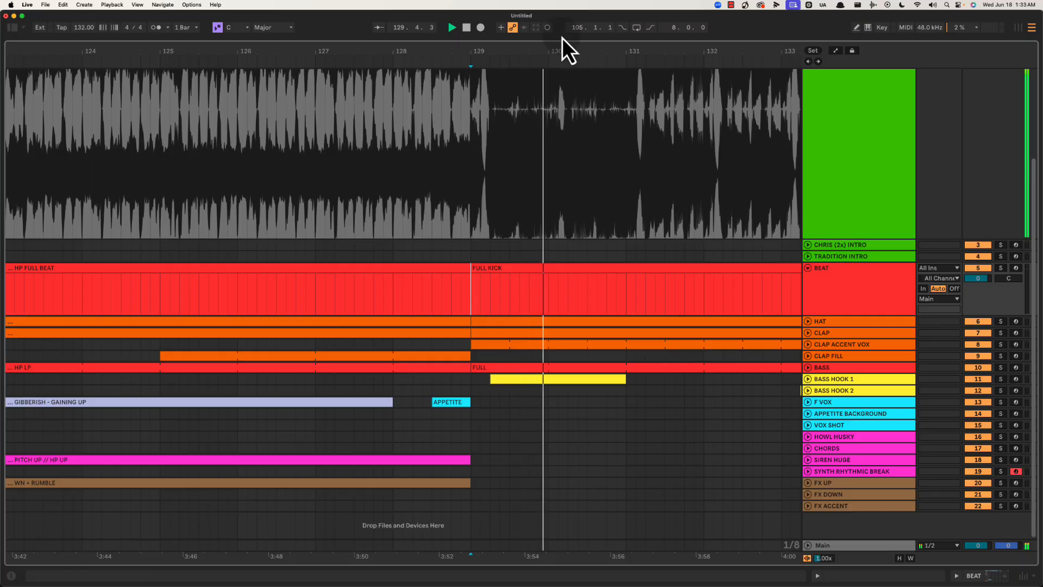
{"action": "left_click_drag", "start_coordinate": [561, 46], "coordinate": [555, 56]}
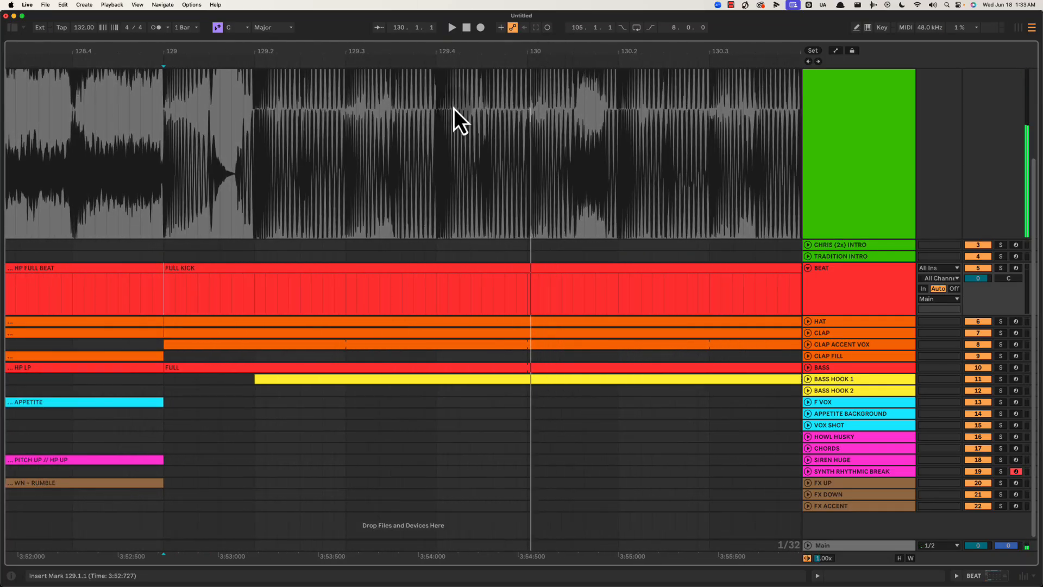
{"action": "left_click", "coordinate": [162, 157]}
{"action": "left_click_drag", "start_coordinate": [302, 51], "coordinate": [306, 46]}
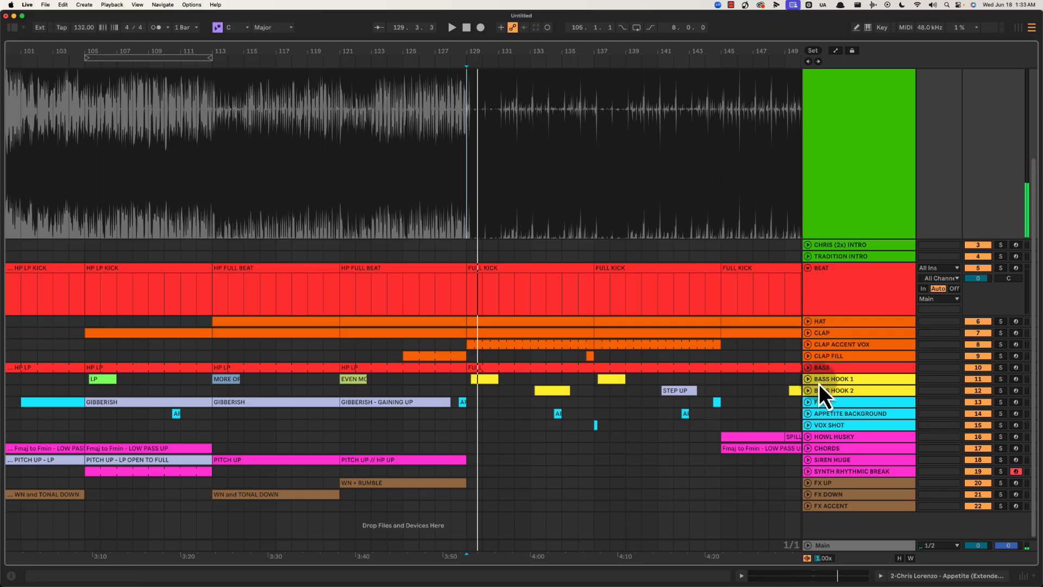
Play back the BASS HOOK 1 clip at bar 73 and compare it with its copy at bar 129.
{"action": "left_click", "coordinate": [819, 382]}
{"action": "left_click_drag", "start_coordinate": [487, 49], "coordinate": [489, 45]}
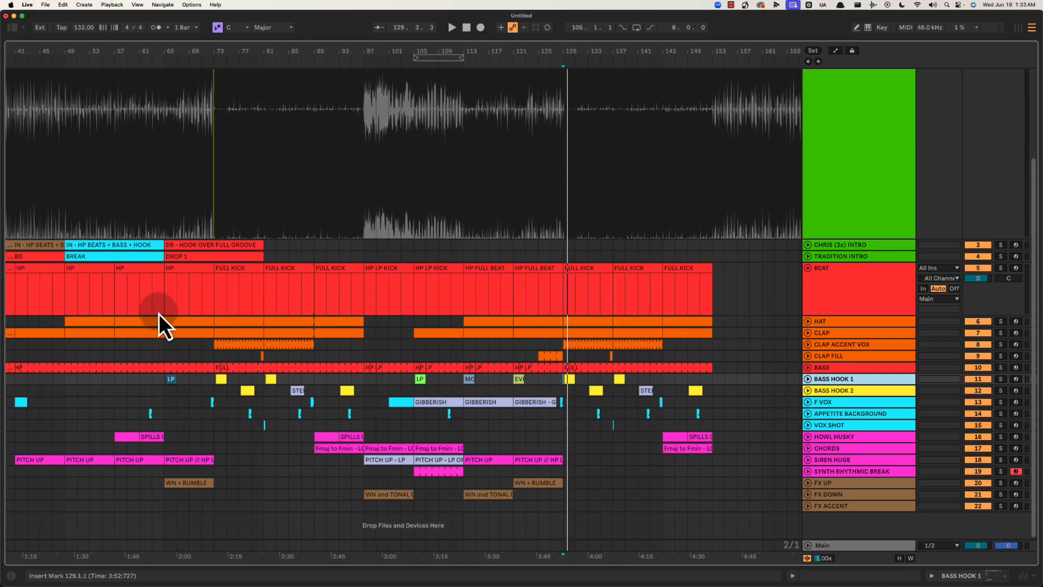
{"action": "left_click", "coordinate": [222, 378]}
{"action": "key", "text": "space"}
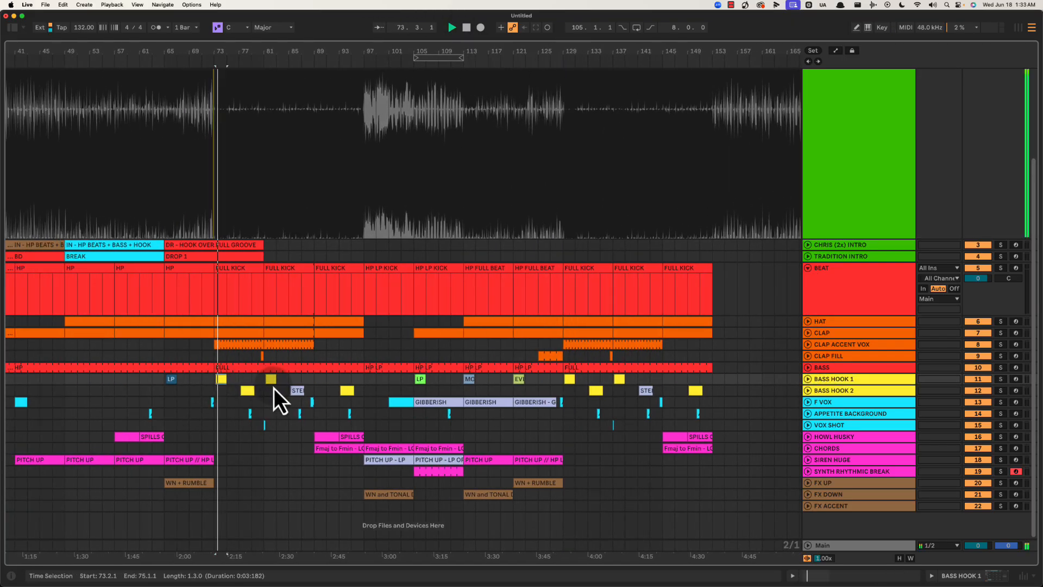
{"action": "key", "text": "space"}
{"action": "left_click", "coordinate": [570, 379]}
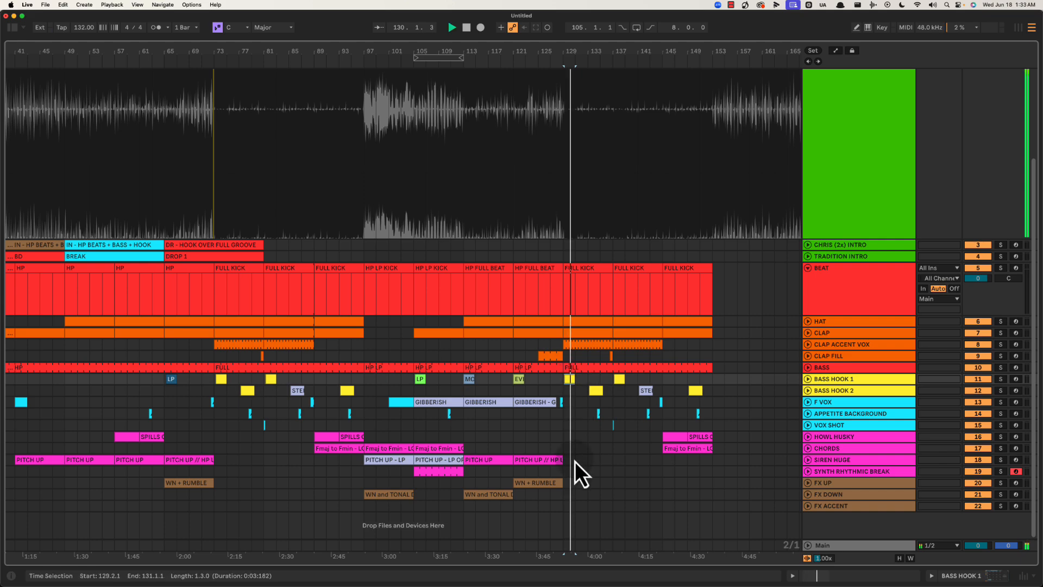
Unfold the SIREN HUGE track and play back its PITCH UP // HP UP clip from bar 121.
{"action": "left_click", "coordinate": [538, 461]}
{"action": "left_click", "coordinate": [807, 460]}
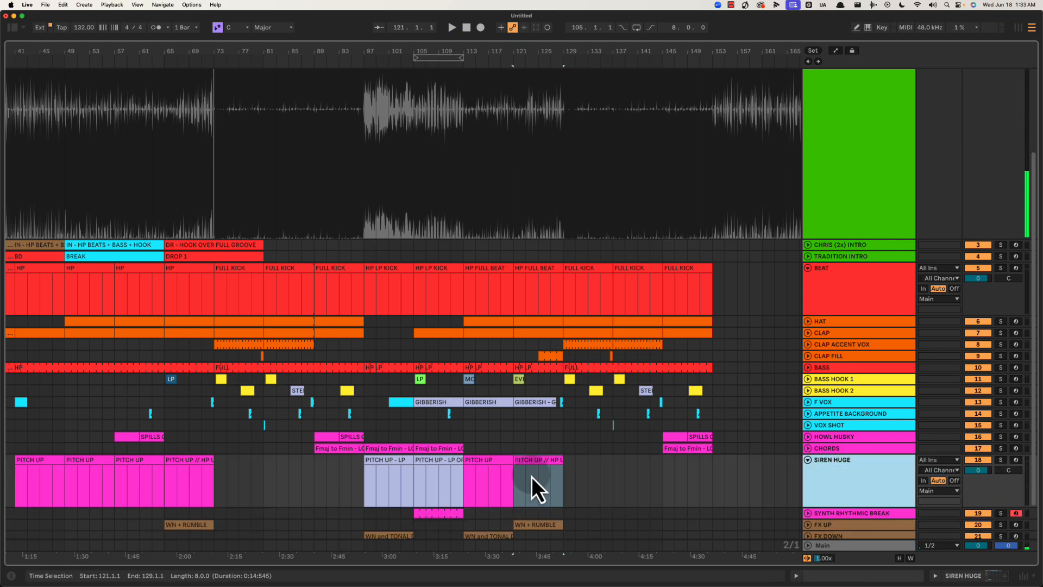
{"action": "key", "text": "space"}
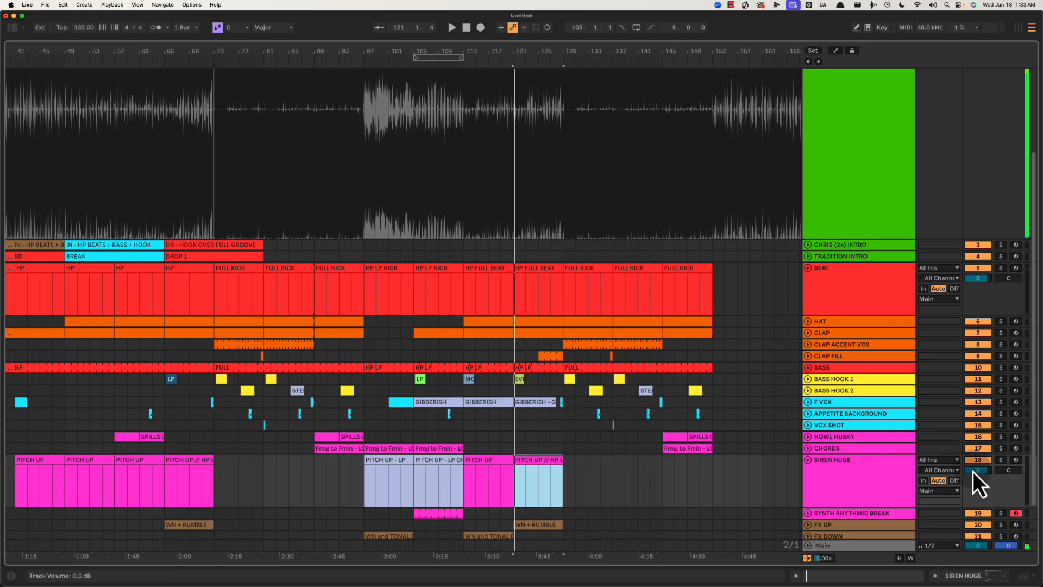
{"action": "left_click", "coordinate": [1000, 461]}
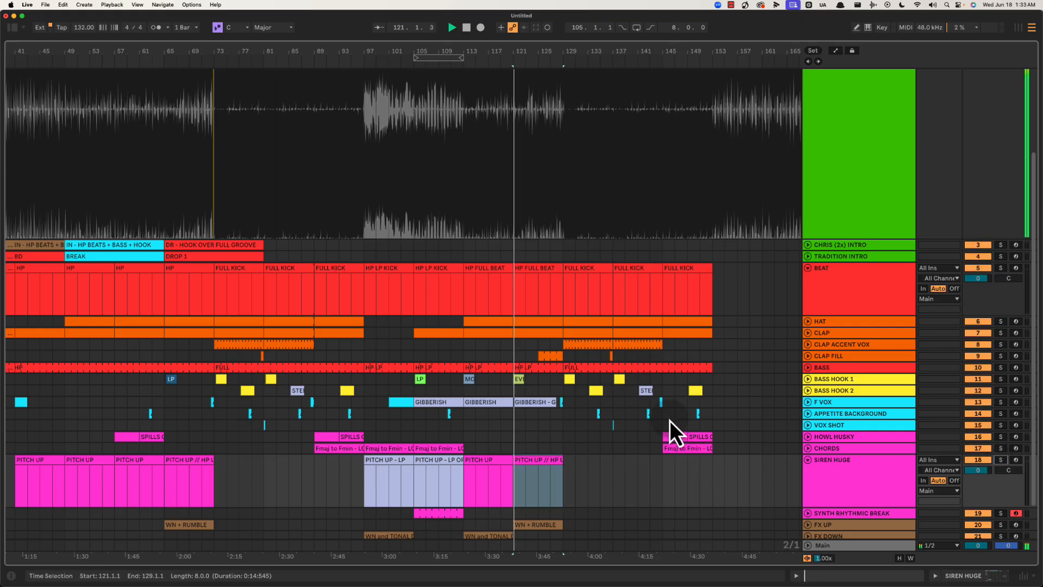
Play back the BASS HOOK 1 clip after bar 129 once more and fold the SIREN HUGE track.
{"action": "left_click", "coordinate": [572, 380]}
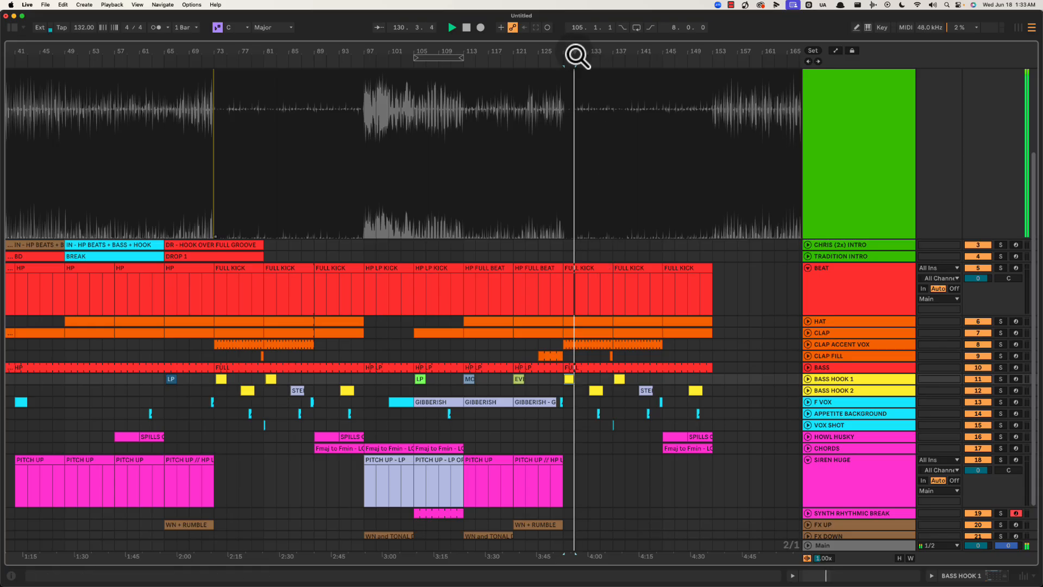
{"action": "left_click_drag", "start_coordinate": [574, 52], "coordinate": [617, 130]}
{"action": "key", "text": "space"}
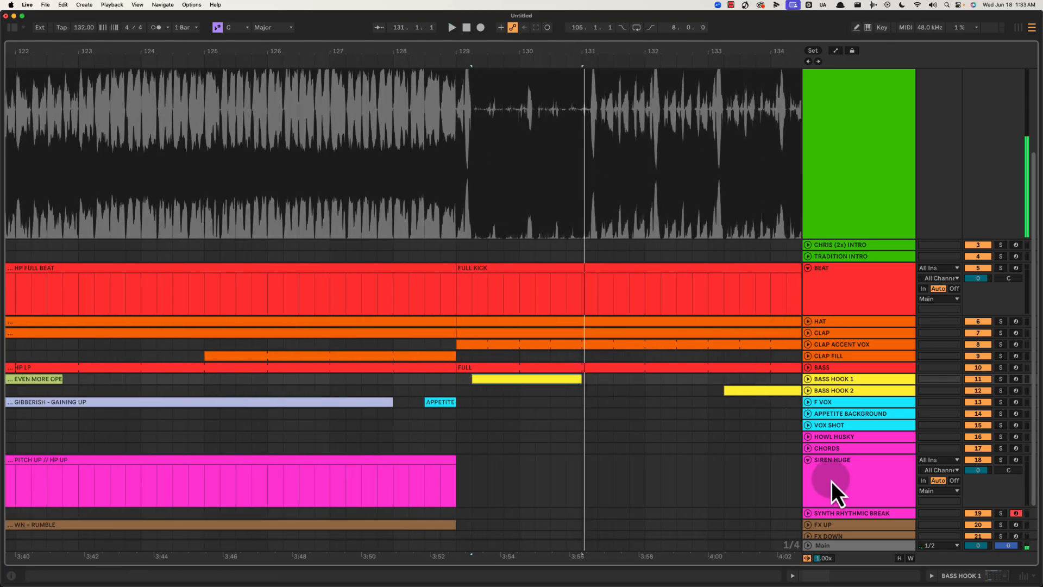
{"action": "left_click", "coordinate": [807, 460]}
{"action": "left_click_drag", "start_coordinate": [522, 64], "coordinate": [499, 66]}
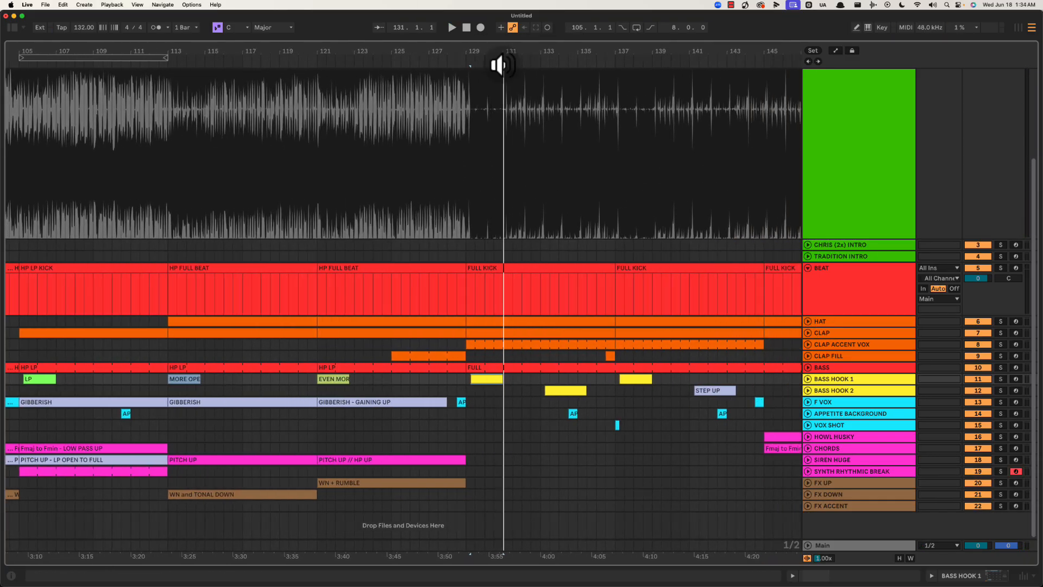
Insert a new MIDI track below BASS HOOK 1 and name it BASS HOOK 1 LAYER.
{"action": "left_click", "coordinate": [839, 383]}
{"action": "key", "text": "super+shift+t"}
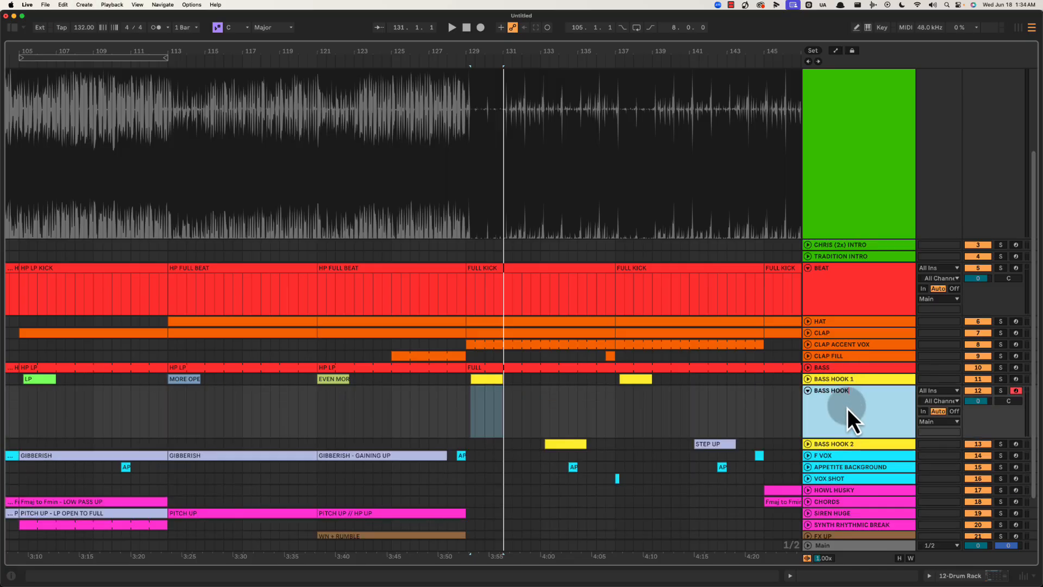
{"action": "type", "text": "LAYER"}
Copy the BASS HOOK 1 clip at bar 129.2 to the same position on the BASS HOOK 1 LAYER track.
{"action": "left_click", "coordinate": [478, 405]}
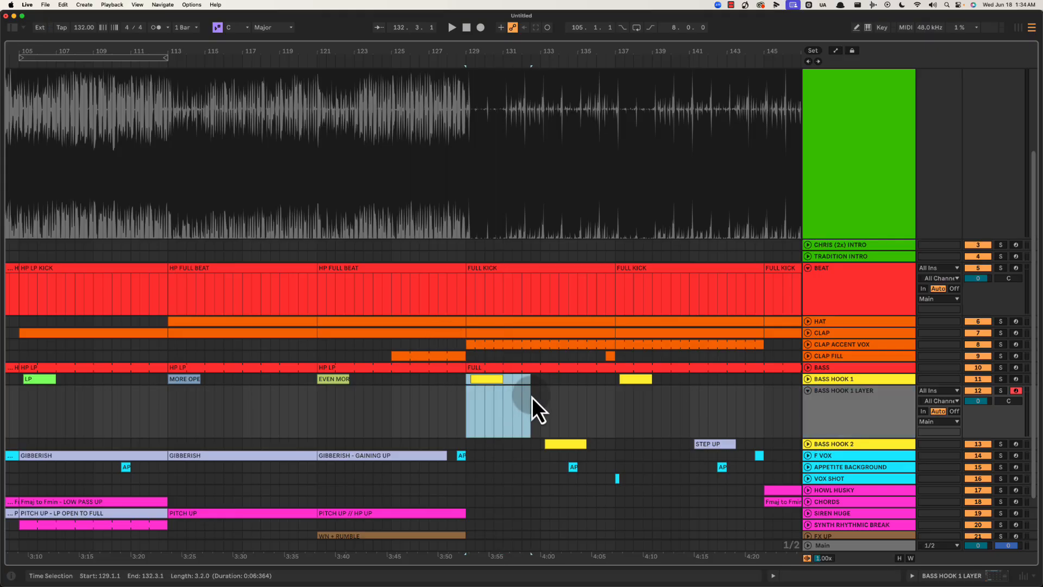
{"action": "left_click_drag", "start_coordinate": [532, 397], "coordinate": [537, 397]}
{"action": "left_click_drag", "start_coordinate": [500, 380], "coordinate": [494, 413]}
{"action": "left_click", "coordinate": [469, 400]}
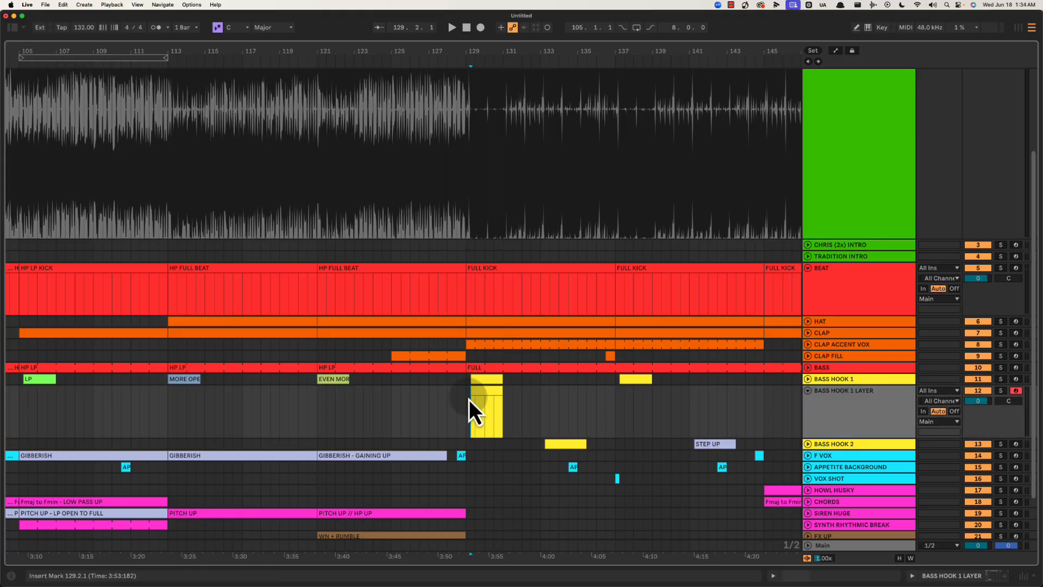
Colour the BASS HOOK 1 LAYER track yellow and fold it.
{"action": "right_click", "coordinate": [819, 409]}
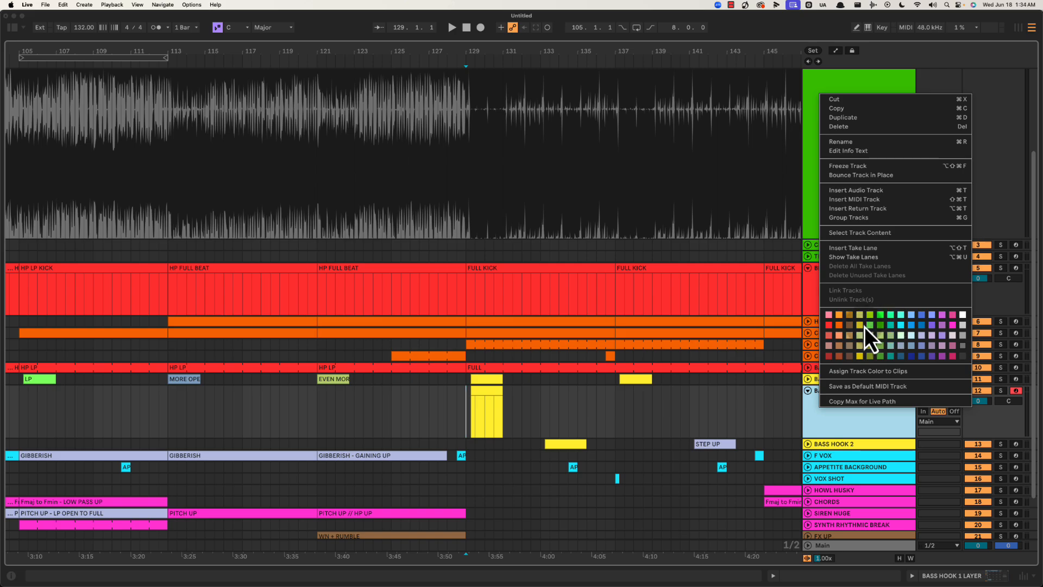
{"action": "left_click", "coordinate": [861, 325]}
{"action": "left_click", "coordinate": [807, 391]}
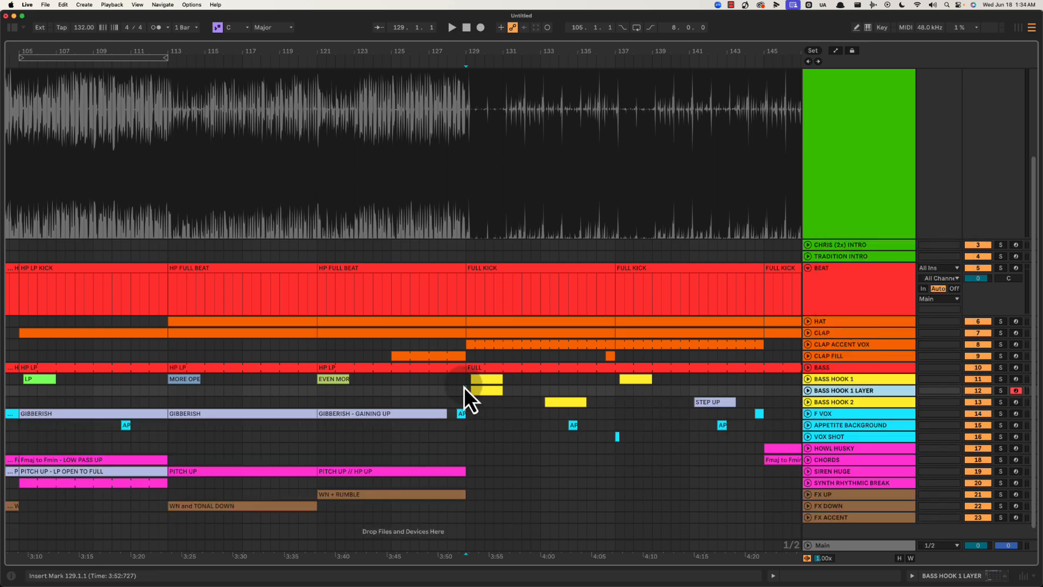
Play back the section from bar 129 through bar 133 to check the layered bass hook.
{"action": "key", "text": "space"}
{"action": "left_click_drag", "start_coordinate": [499, 49], "coordinate": [496, 48]}
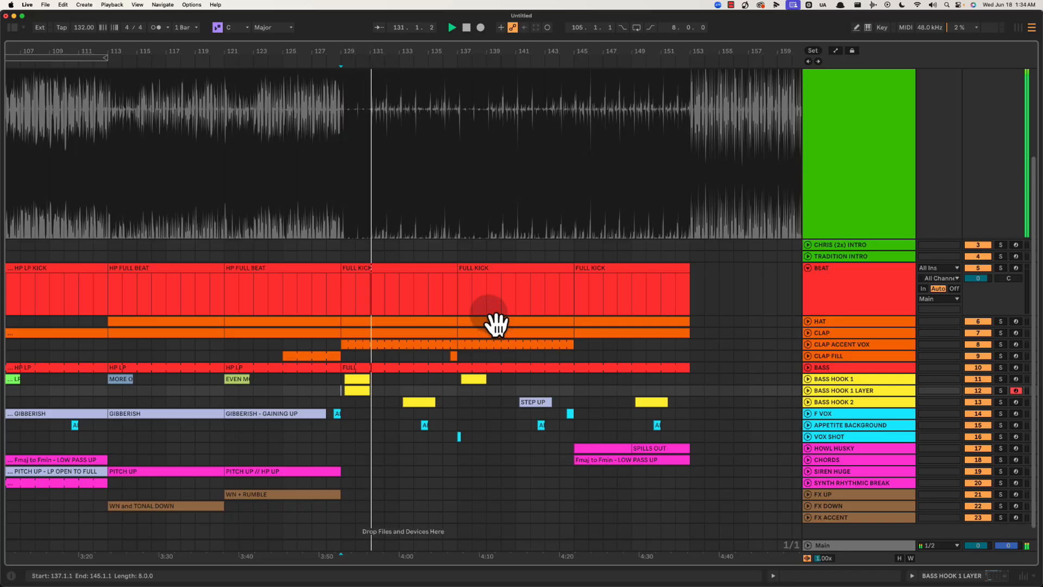
{"action": "left_click_drag", "start_coordinate": [386, 60], "coordinate": [389, 56]}
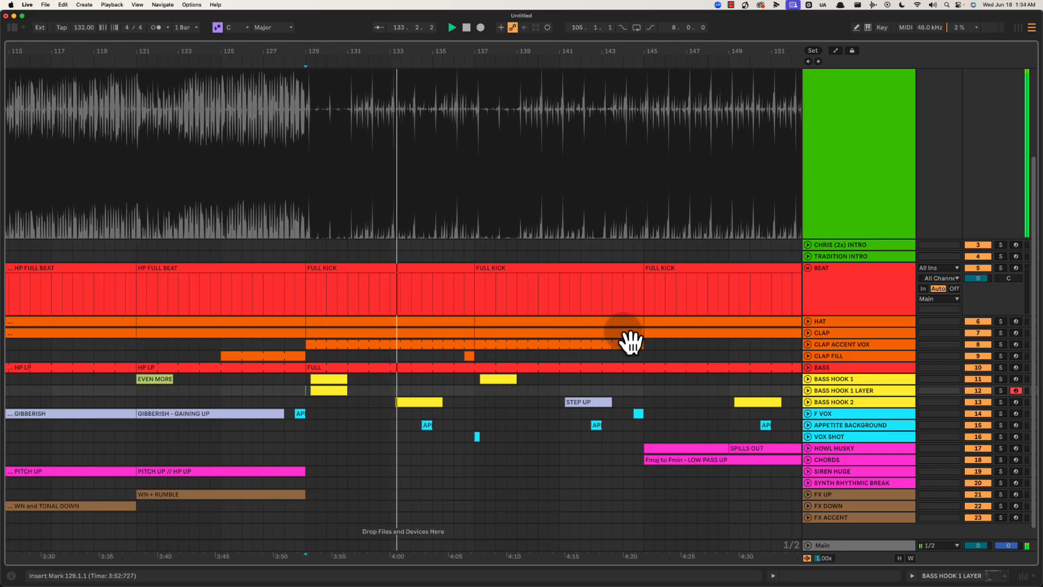
{"action": "key", "text": "space"}
{"action": "left_click", "coordinate": [821, 344]}
{"action": "left_click", "coordinate": [801, 347]}
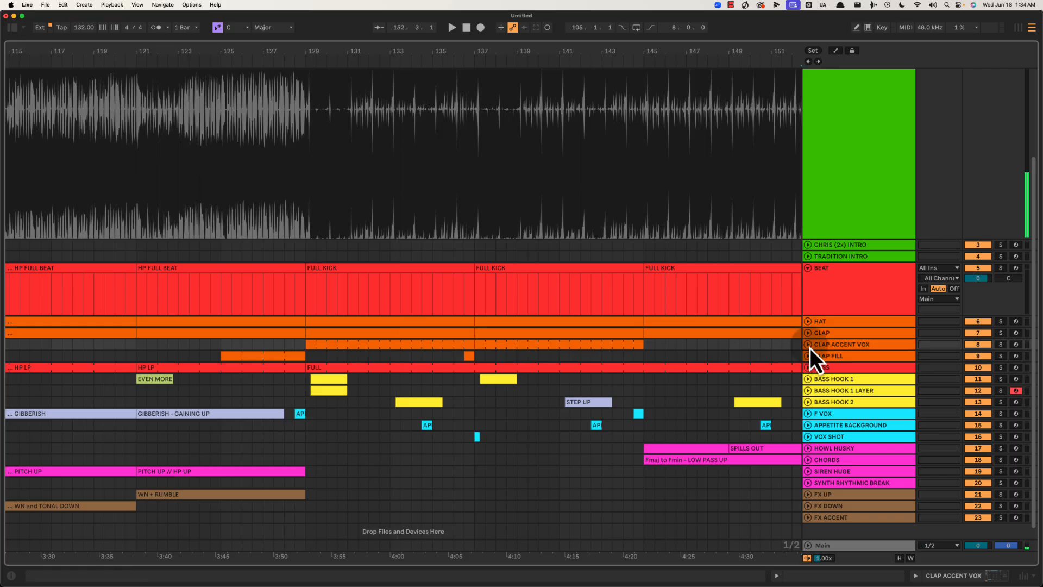
{"action": "left_click", "coordinate": [809, 348]}
{"action": "left_click", "coordinate": [810, 347]}
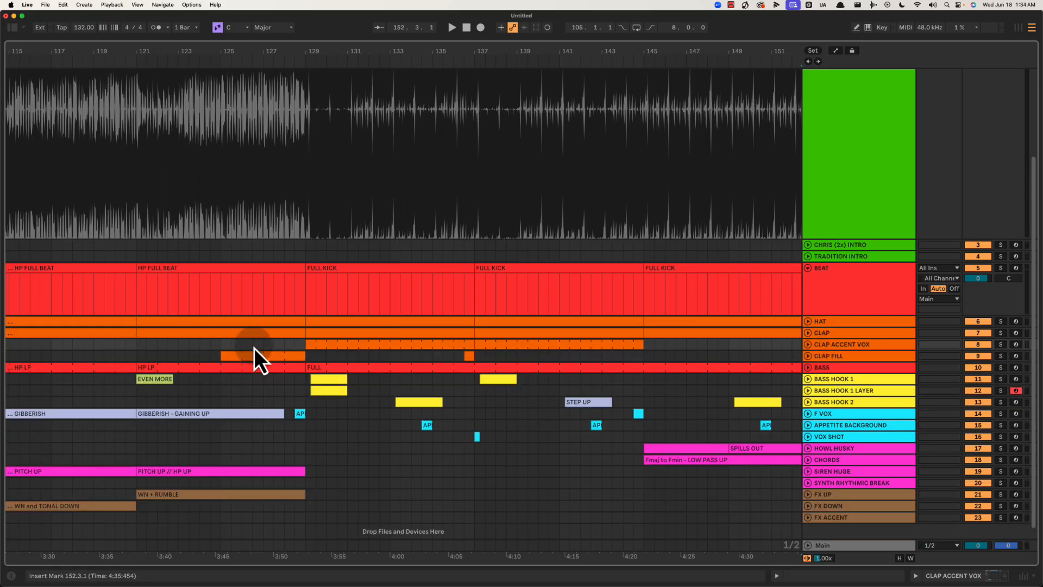
Play back the reference song from bar 130 and again from bar 131 to hear what follows the bass hook.
{"action": "left_click", "coordinate": [324, 357]}
{"action": "key", "text": "space"}
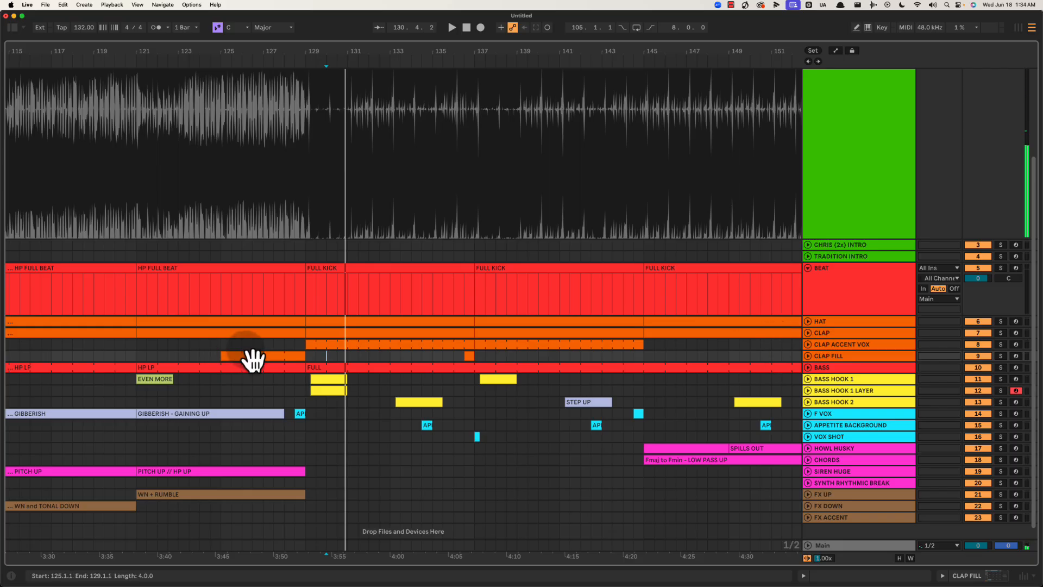
{"action": "left_click", "coordinate": [347, 357]}
{"action": "key", "text": "space"}
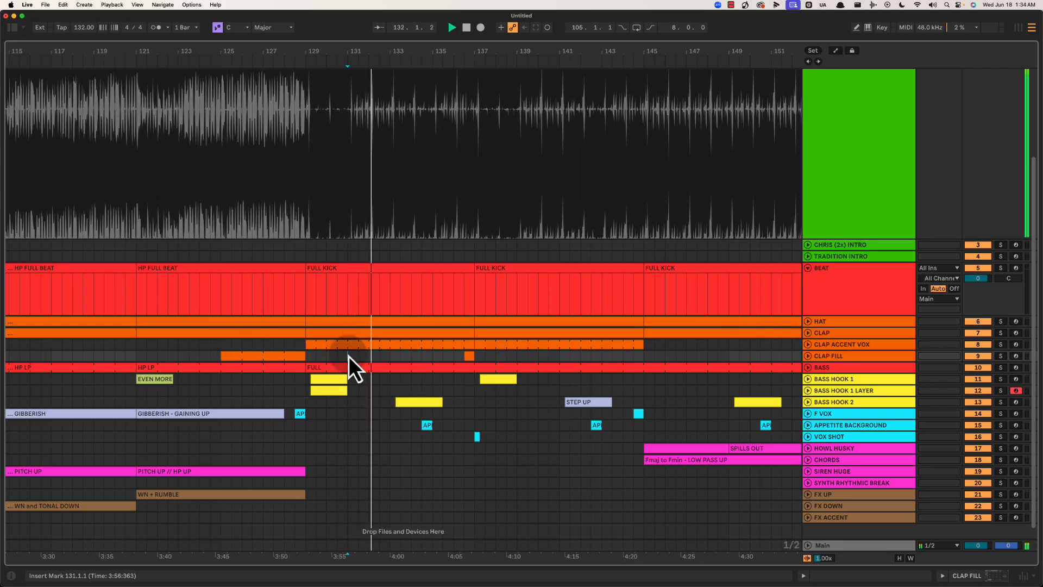
{"action": "key", "text": "space"}
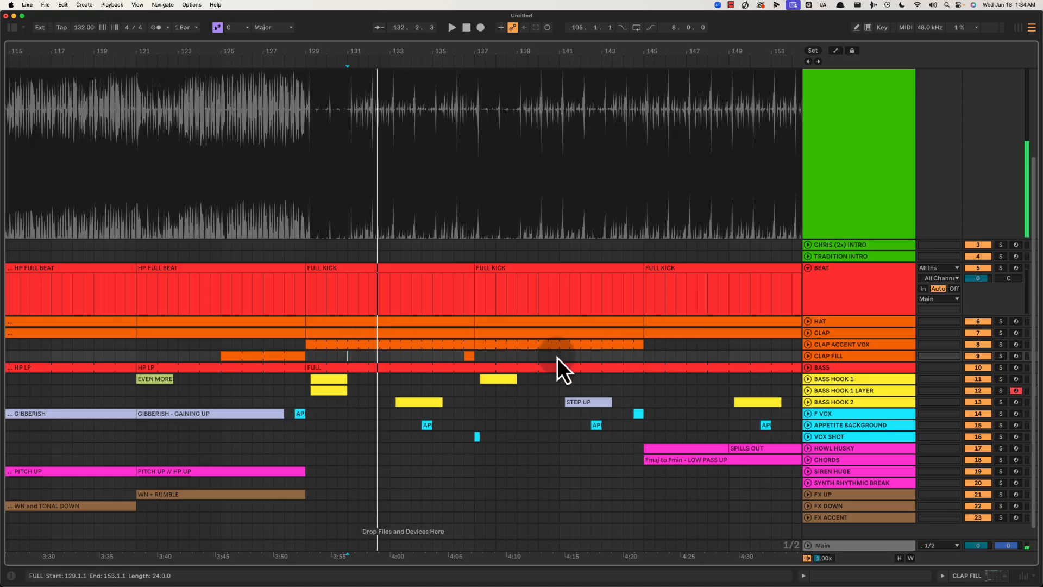
Unfold BASS HOOK 1 and BASS HOOK 1 LAYER and create an empty MIDI clip on the layer track from bar 131 to 133.
{"action": "left_click", "coordinate": [808, 379]}
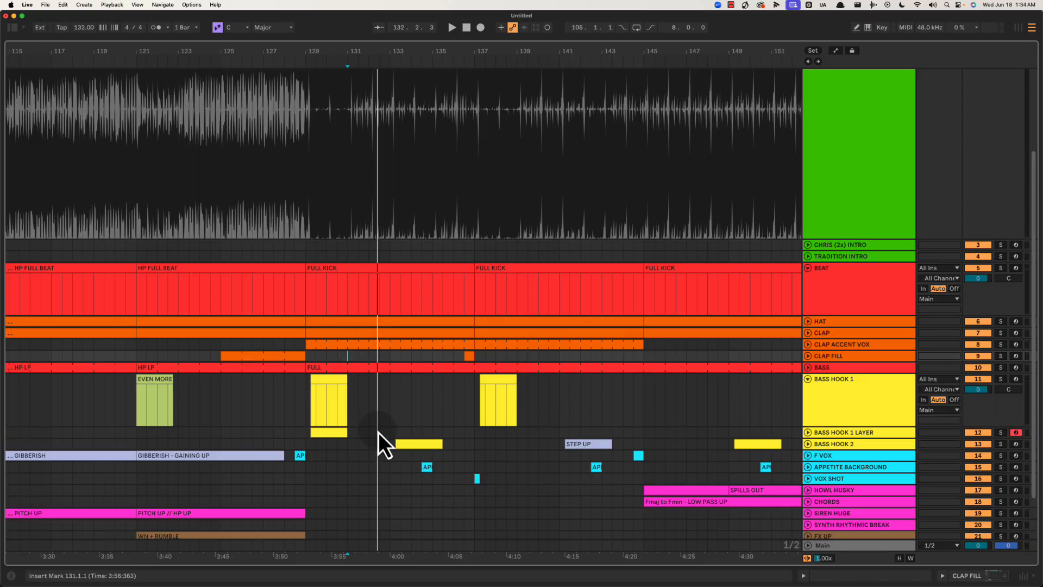
{"action": "left_click", "coordinate": [808, 432]}
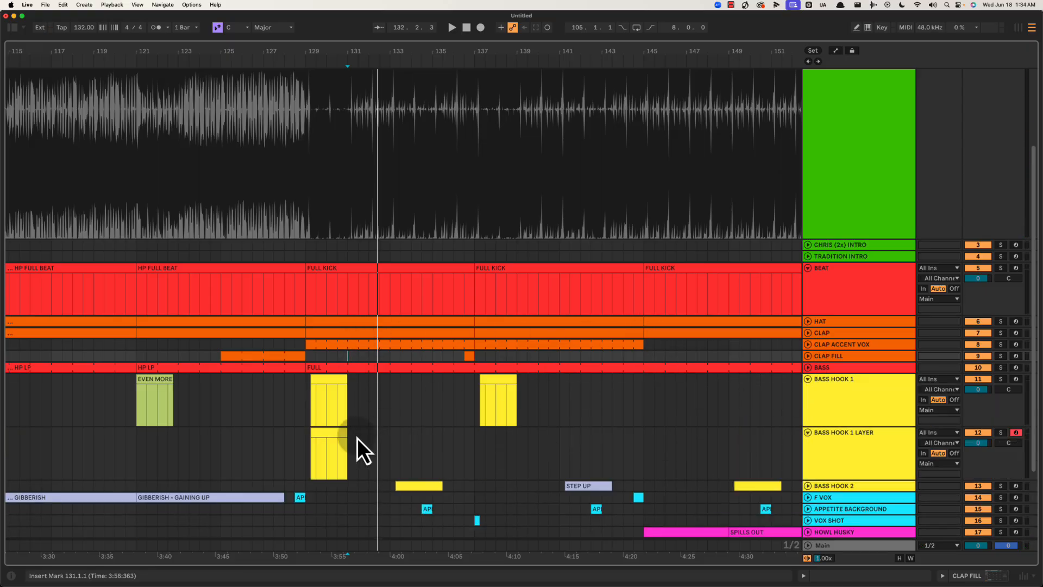
{"action": "left_click_drag", "start_coordinate": [356, 438], "coordinate": [390, 438]}
{"action": "key", "text": "ctrl+shift+m"}
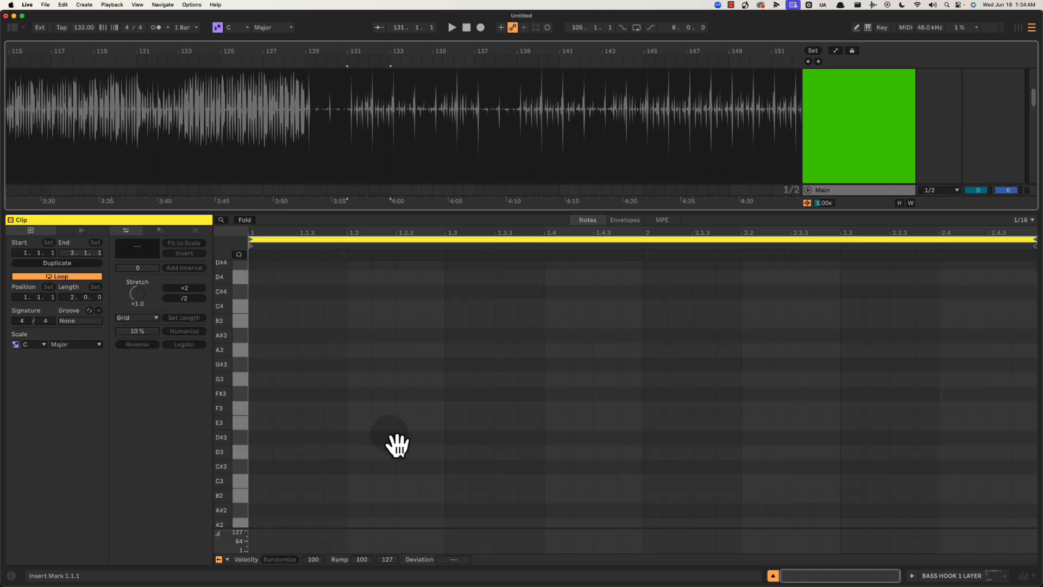
{"action": "key", "text": "ctrl+alt+l"}
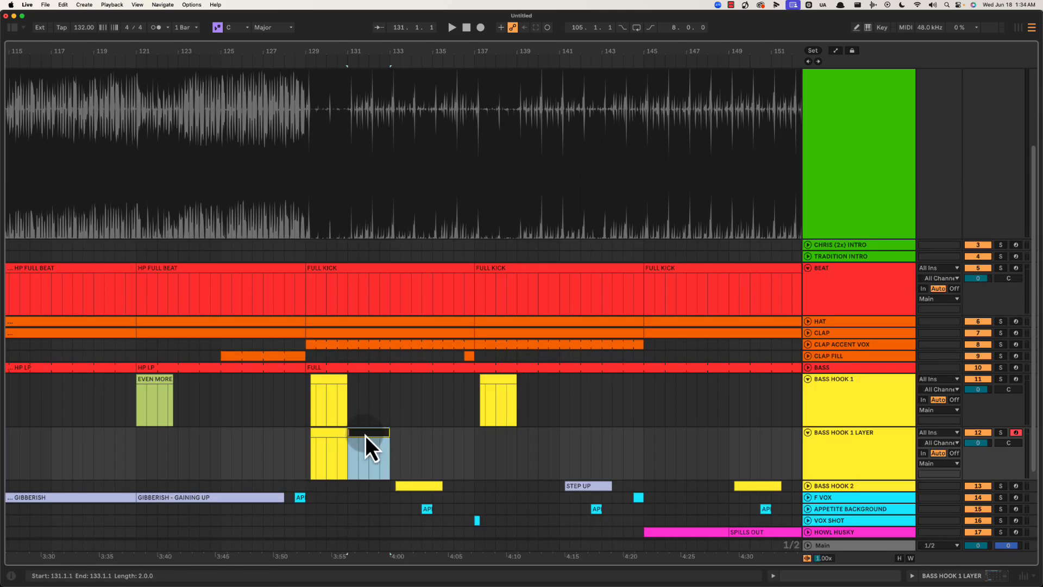
Rename the BASS HOOK 1 LAYER clip at bar 131 as LONGER TAIL and play back to bar 133.
{"action": "left_click", "coordinate": [365, 435]}
{"action": "type", "text": "LONGER TAIL"}
{"action": "key", "text": "Return"}
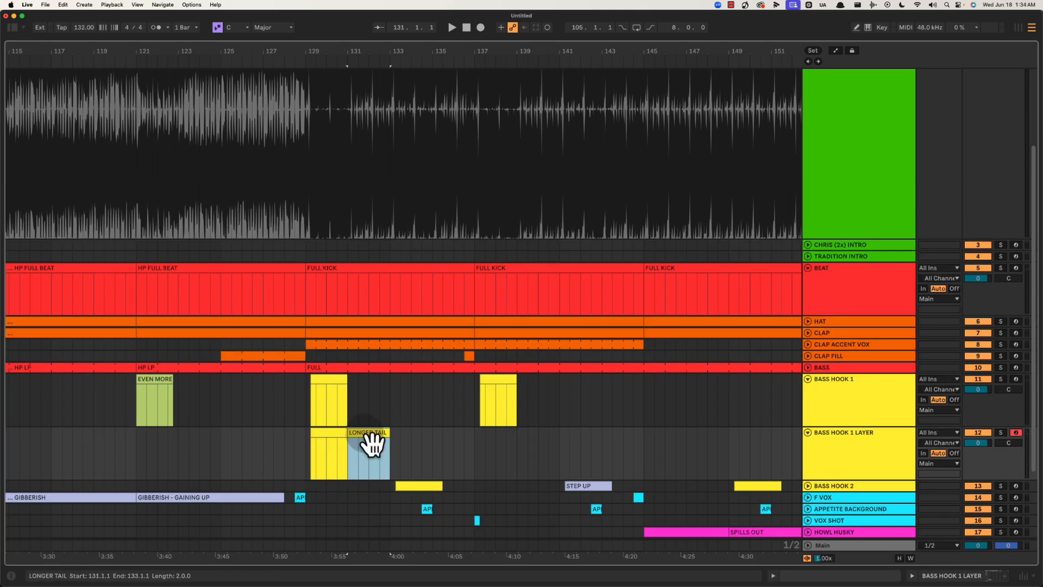
{"action": "key", "text": "space"}
{"action": "scroll", "coordinate": [383, 414], "scroll_direction": "down", "scroll_amount": 3}
{"action": "scroll", "coordinate": [385, 402], "scroll_direction": "right", "scroll_amount": 2}
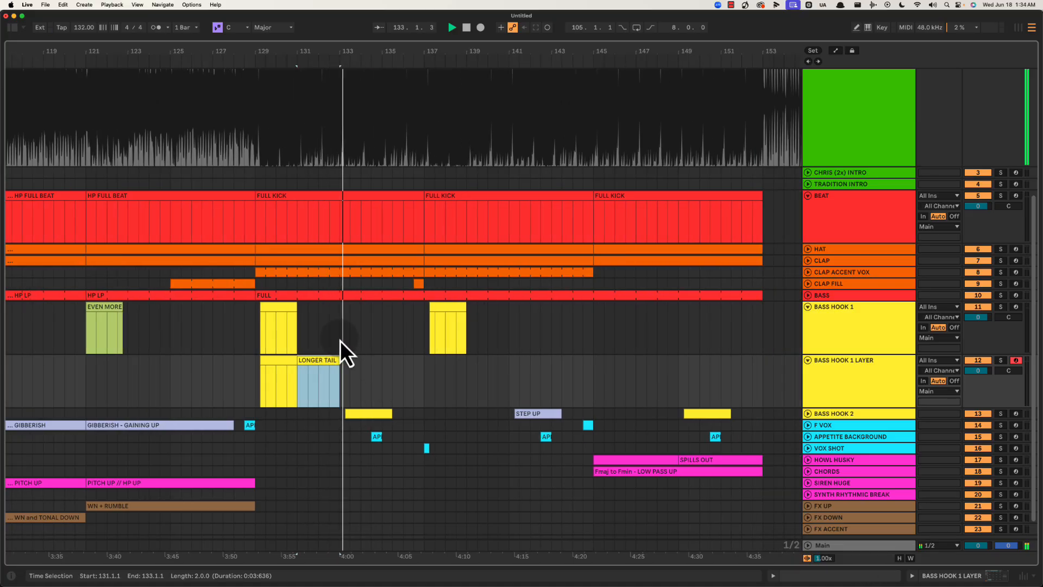
Play back the reference song from bar 133 and again from bar 134 to examine the second bass hook.
{"action": "key", "text": "space"}
{"action": "left_click_drag", "start_coordinate": [342, 393], "coordinate": [412, 420]}
{"action": "left_click", "coordinate": [341, 383]}
{"action": "key", "text": "space"}
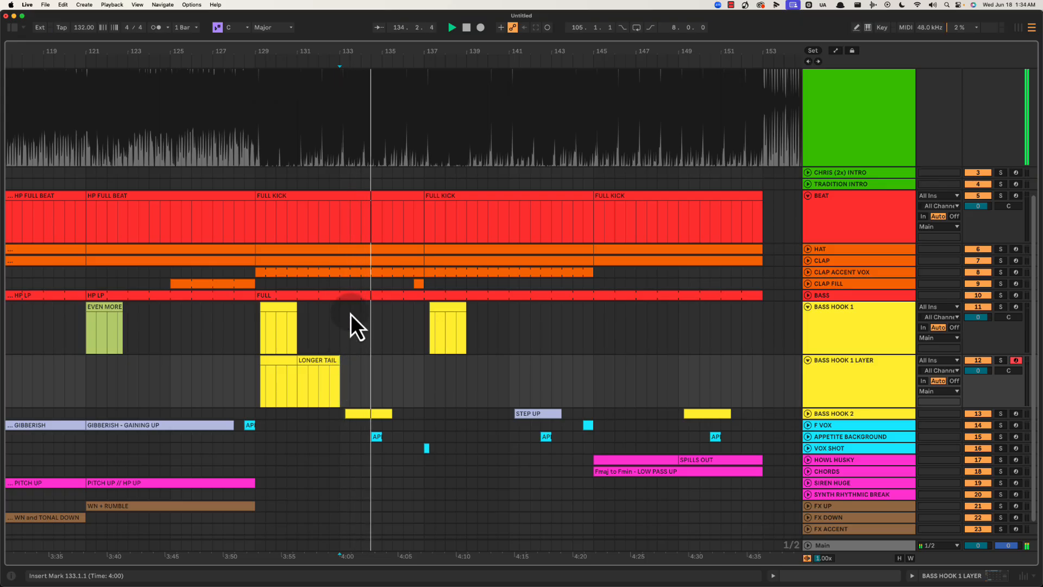
{"action": "left_click", "coordinate": [360, 392]}
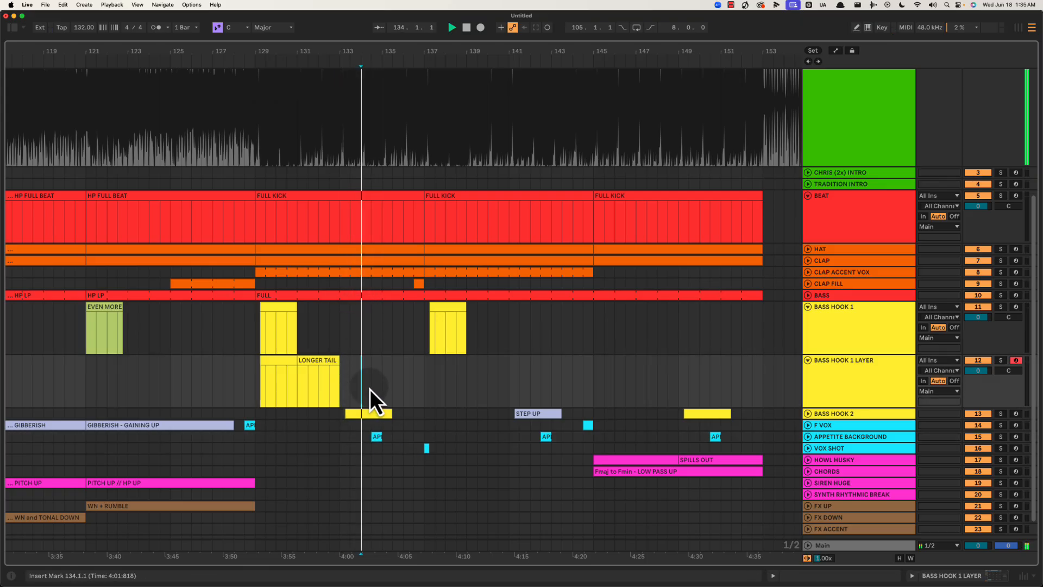
{"action": "scroll", "coordinate": [371, 393], "scroll_direction": "right", "scroll_amount": 2}
{"action": "scroll", "coordinate": [370, 392], "scroll_direction": "right", "scroll_amount": 1}
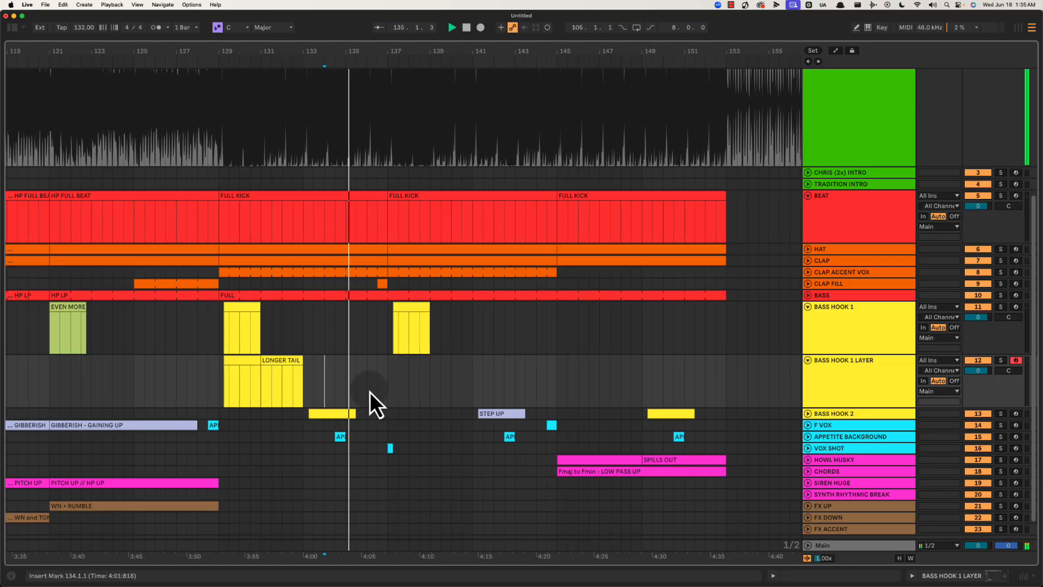
{"action": "left_click", "coordinate": [351, 387]}
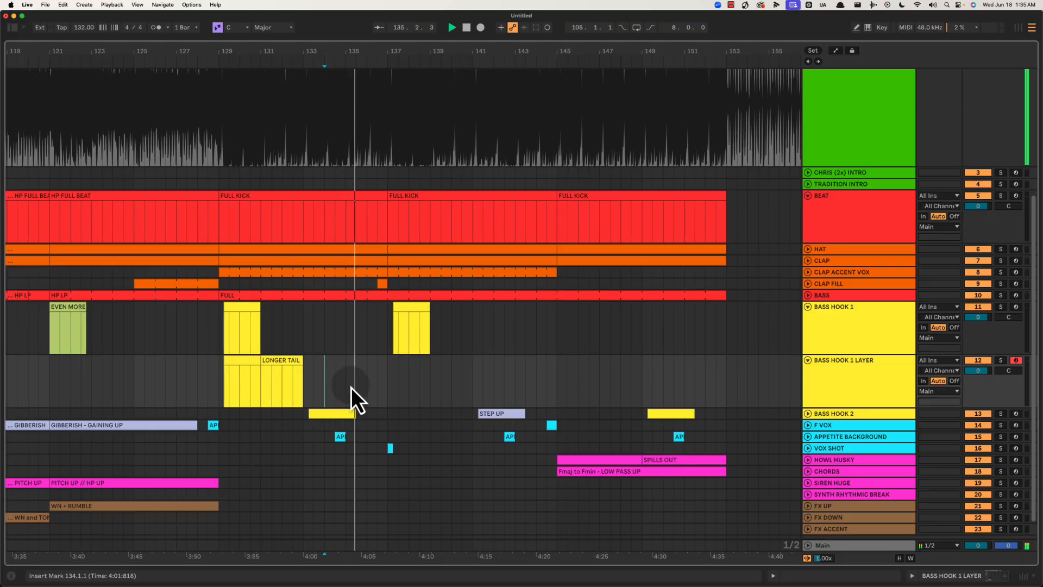
Unfold BASS HOOK 2, copy the STEP UP clip from bar 141 over the clip at bar 133, and play back from there.
{"action": "left_click", "coordinate": [808, 414]}
{"action": "left_click_drag", "start_coordinate": [476, 419], "coordinate": [306, 424]}
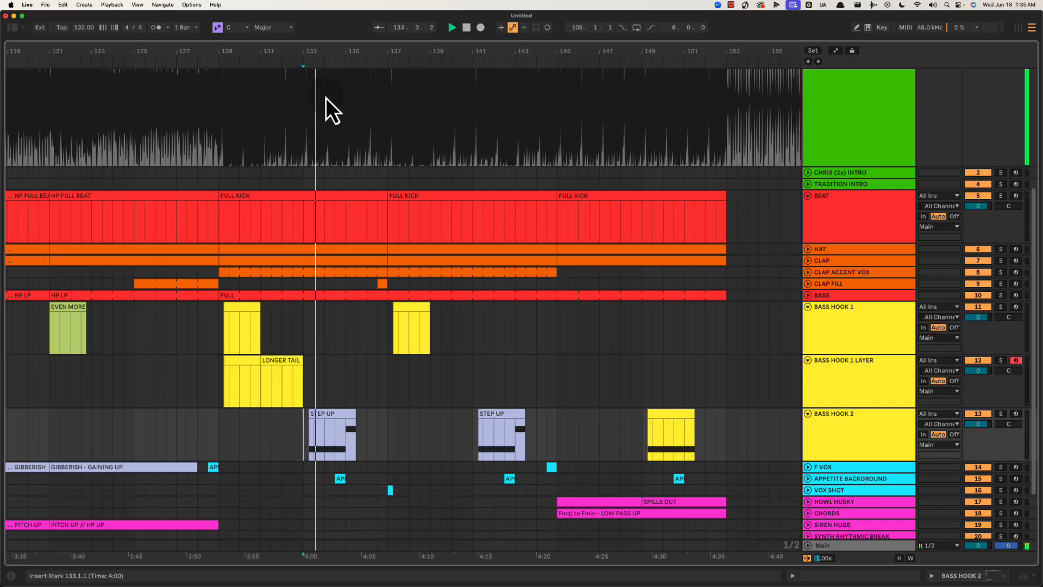
{"action": "left_click_drag", "start_coordinate": [319, 52], "coordinate": [282, 53]}
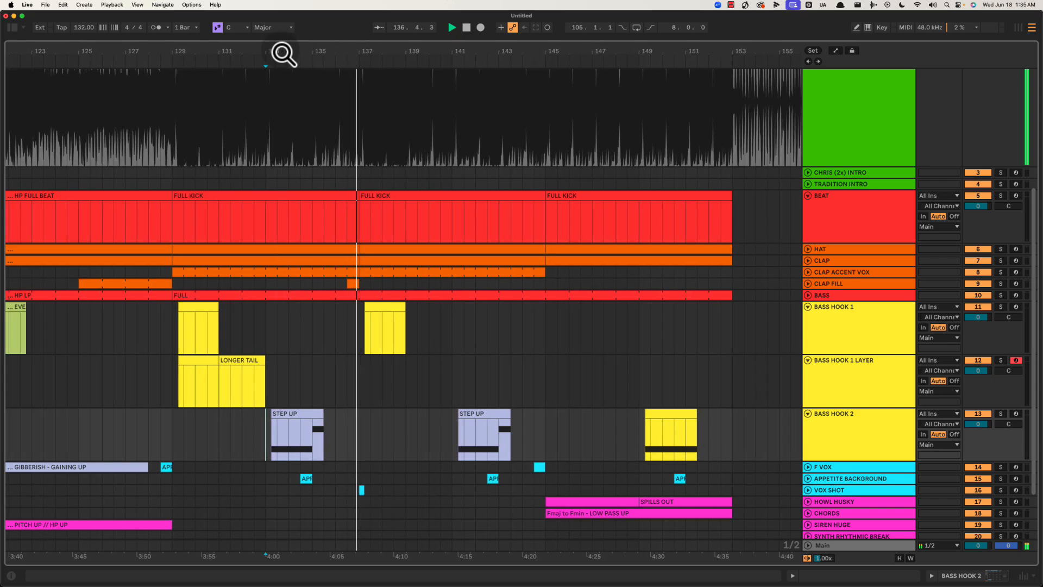
{"action": "key", "text": "space"}
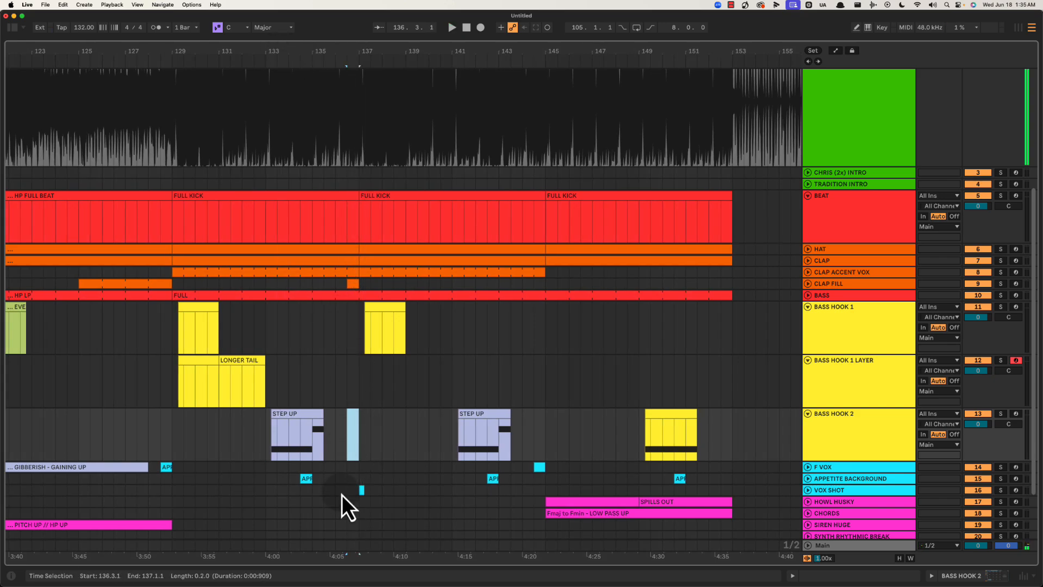
Place a half-bar appetite vocal clip on the F VOX track from 136.3 to 137.1 and play it back.
{"action": "left_click_drag", "start_coordinate": [314, 491], "coordinate": [356, 467]}
{"action": "key", "text": "space"}
{"action": "scroll", "coordinate": [288, 397], "scroll_direction": "down", "scroll_amount": 3}
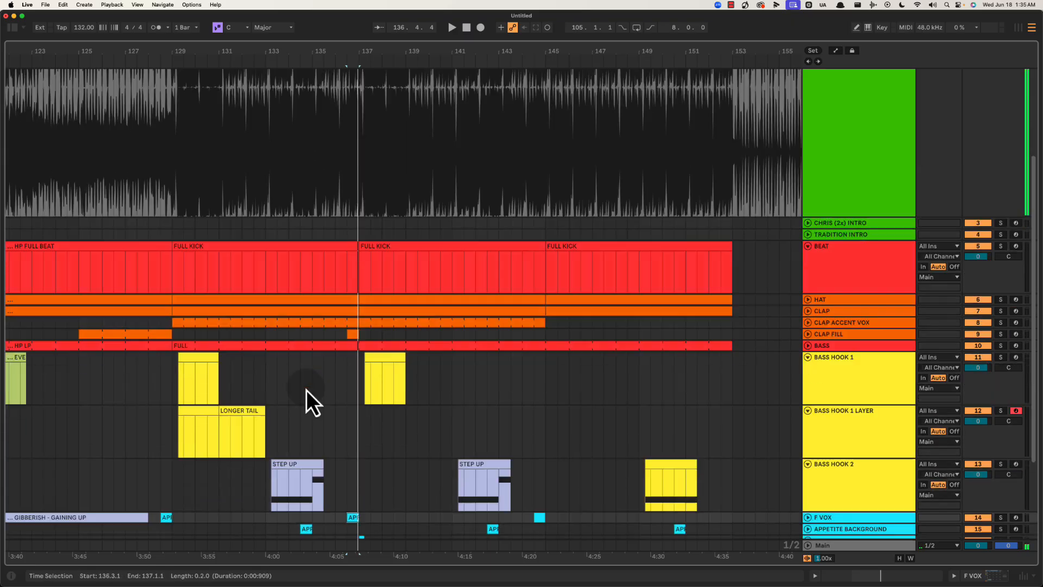
{"action": "scroll", "coordinate": [328, 360], "scroll_direction": "left", "scroll_amount": 4}
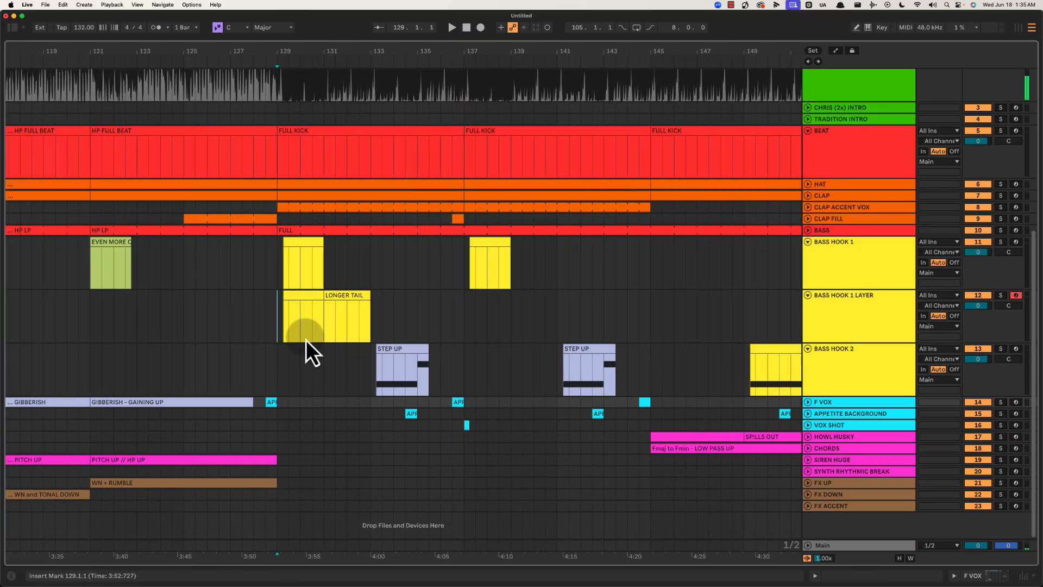
Examine the second drop's bass hooks and vocals from bar 129 to 137 against the whole arrangement.
{"action": "left_click_drag", "start_coordinate": [305, 340], "coordinate": [461, 416]}
{"action": "left_click_drag", "start_coordinate": [391, 44], "coordinate": [390, 53]}
{"action": "scroll", "coordinate": [391, 55], "scroll_direction": "right", "scroll_amount": 5}
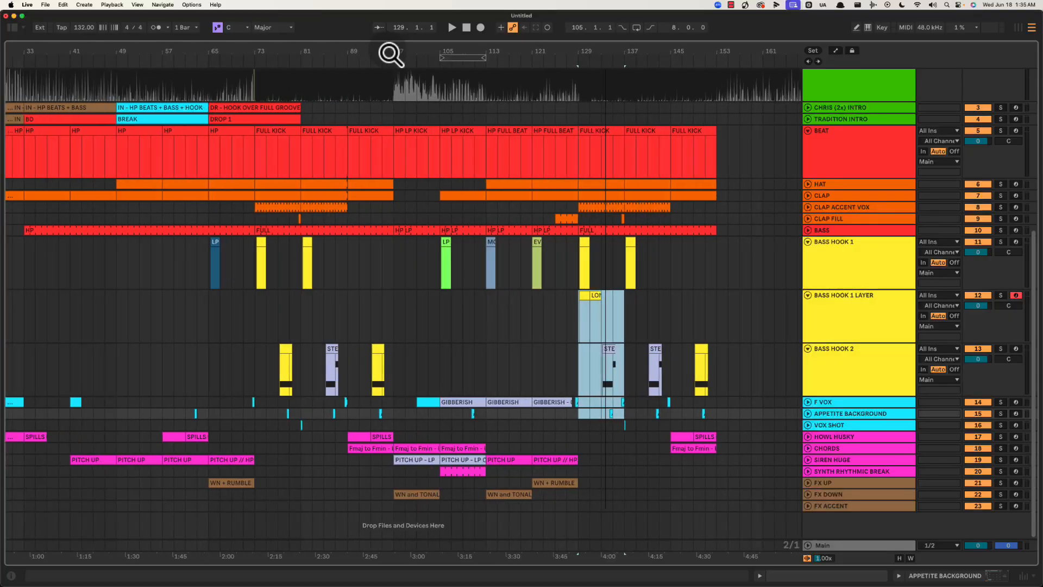
{"action": "left_click_drag", "start_coordinate": [392, 54], "coordinate": [561, 56]}
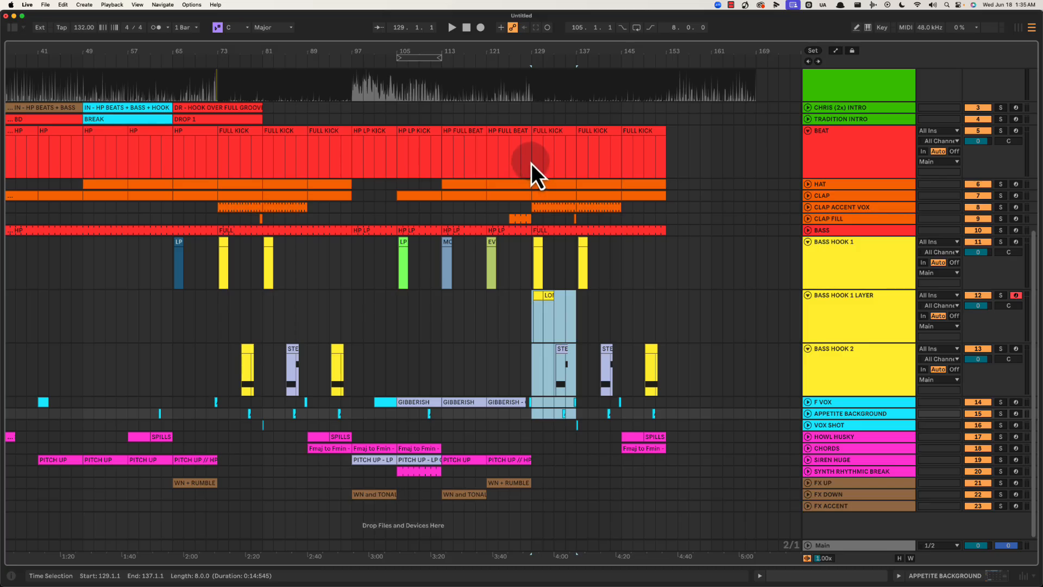
{"action": "left_click", "coordinate": [532, 266]}
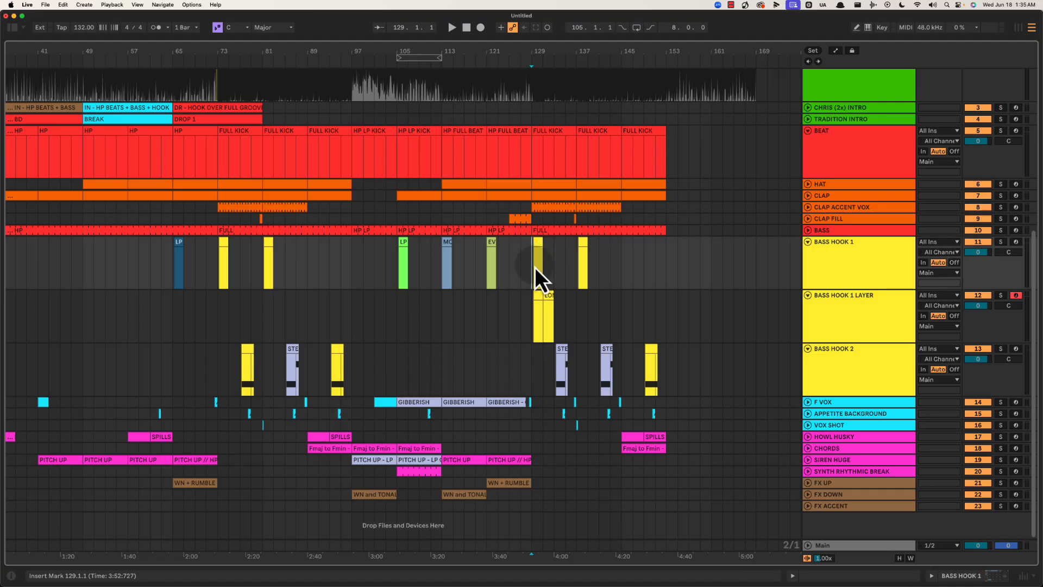
{"action": "left_click_drag", "start_coordinate": [529, 309], "coordinate": [597, 313]}
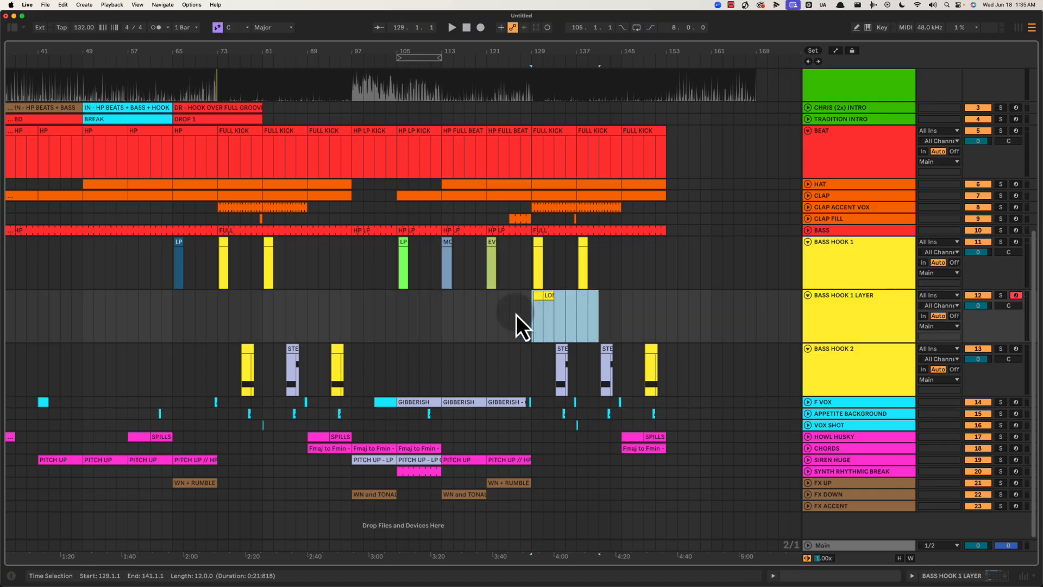
{"action": "left_click", "coordinate": [594, 313]}
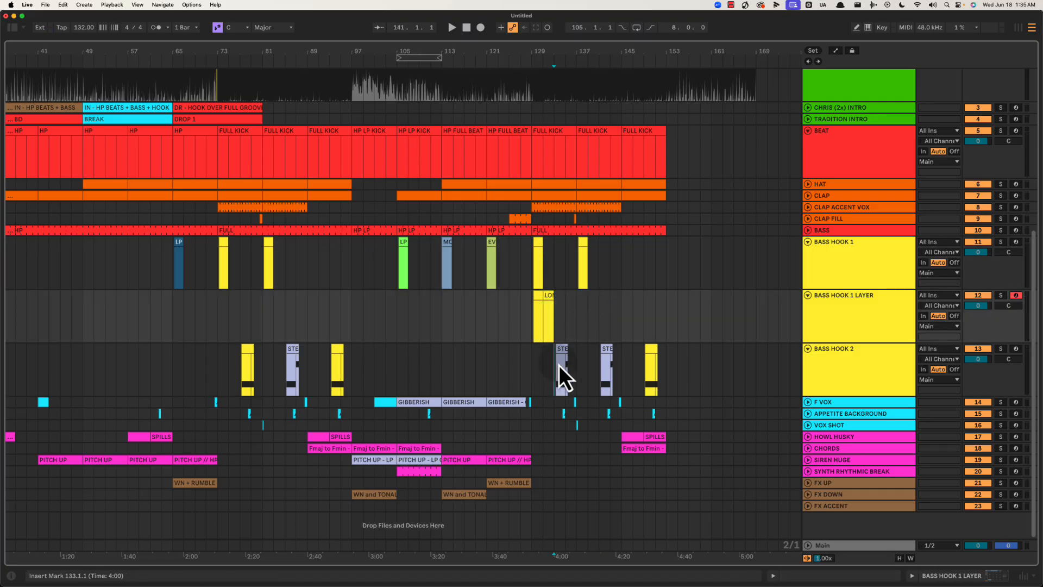
{"action": "left_click_drag", "start_coordinate": [559, 365], "coordinate": [585, 365]}
{"action": "left_click", "coordinate": [553, 367]}
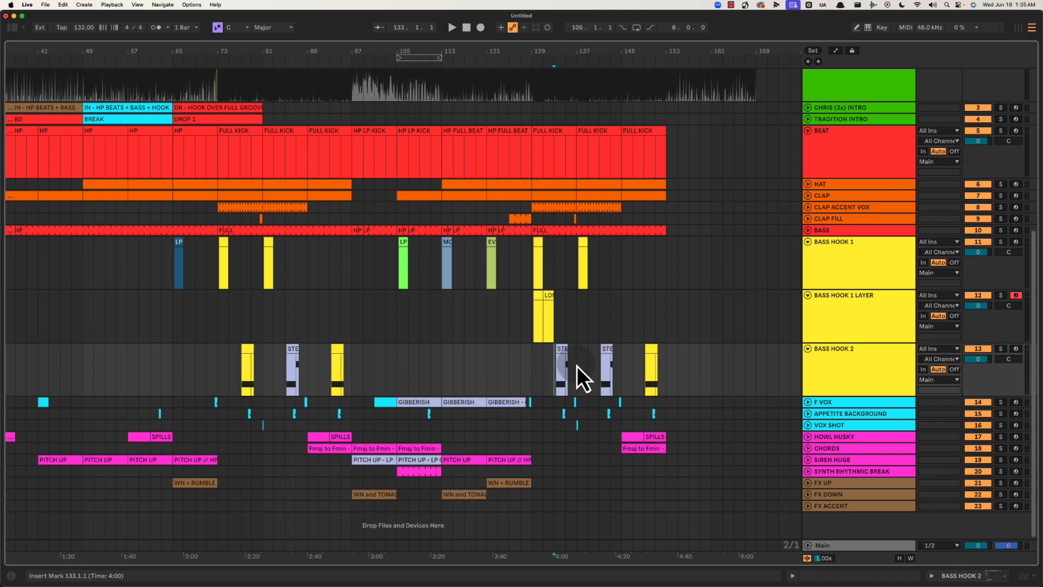
{"action": "left_click_drag", "start_coordinate": [568, 405], "coordinate": [586, 404]}
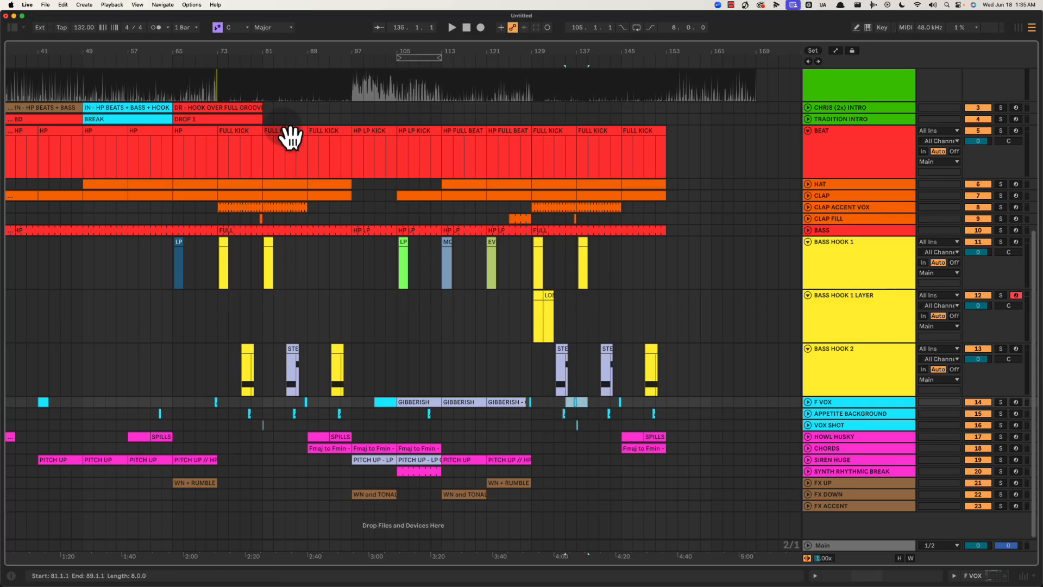
Play back the first drop from bar 77 and examine the clap fill just before bar 81.
{"action": "mouse_move", "coordinate": [236, 54]}
{"action": "left_mouse_down"}
{"action": "mouse_move", "coordinate": [316, 61]}
{"action": "mouse_move", "coordinate": [235, 51]}
{"action": "left_mouse_up"}
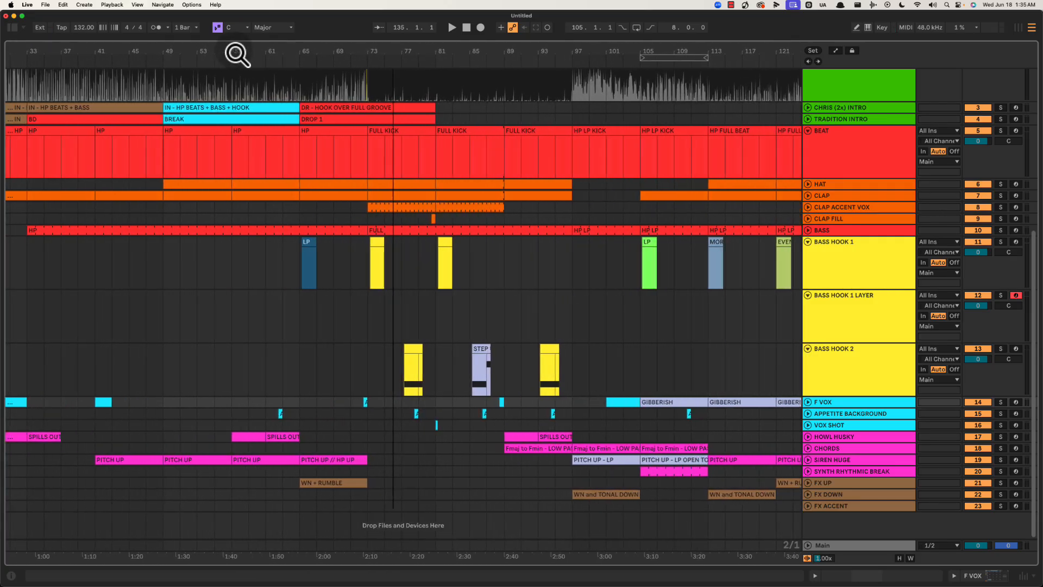
{"action": "left_click", "coordinate": [417, 327]}
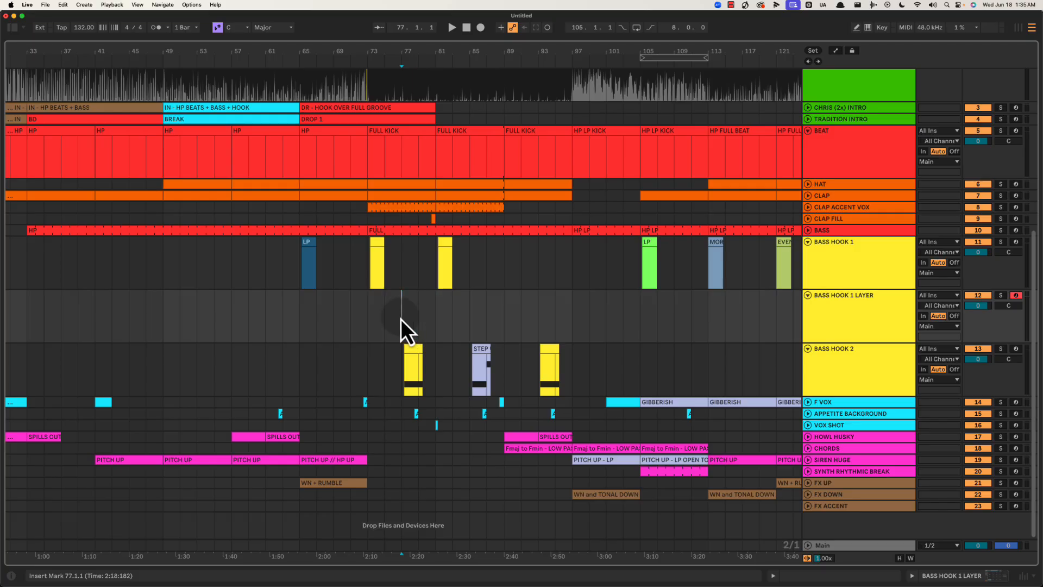
{"action": "key", "text": "space"}
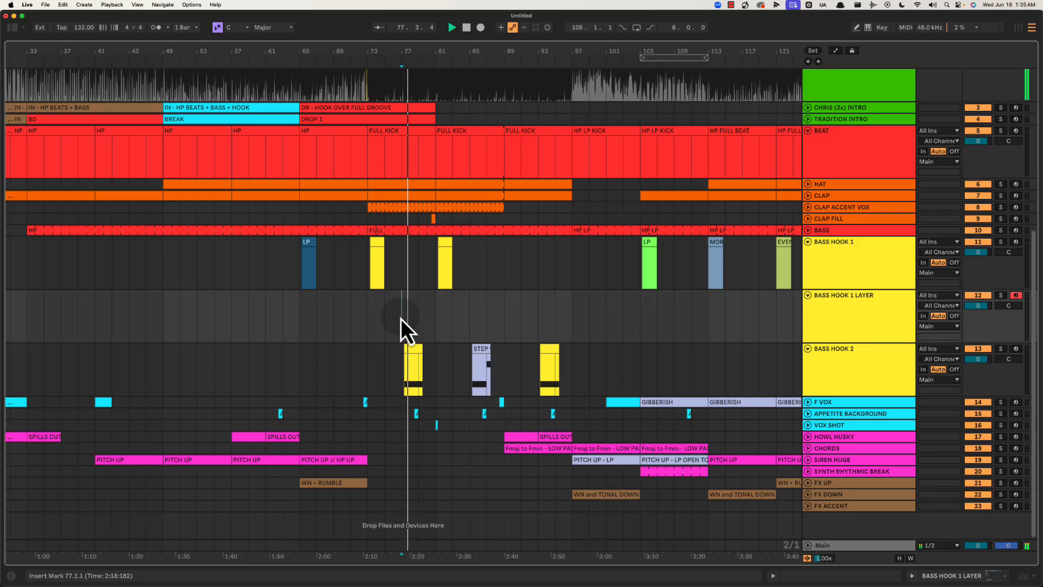
{"action": "left_click_drag", "start_coordinate": [426, 47], "coordinate": [443, 52]}
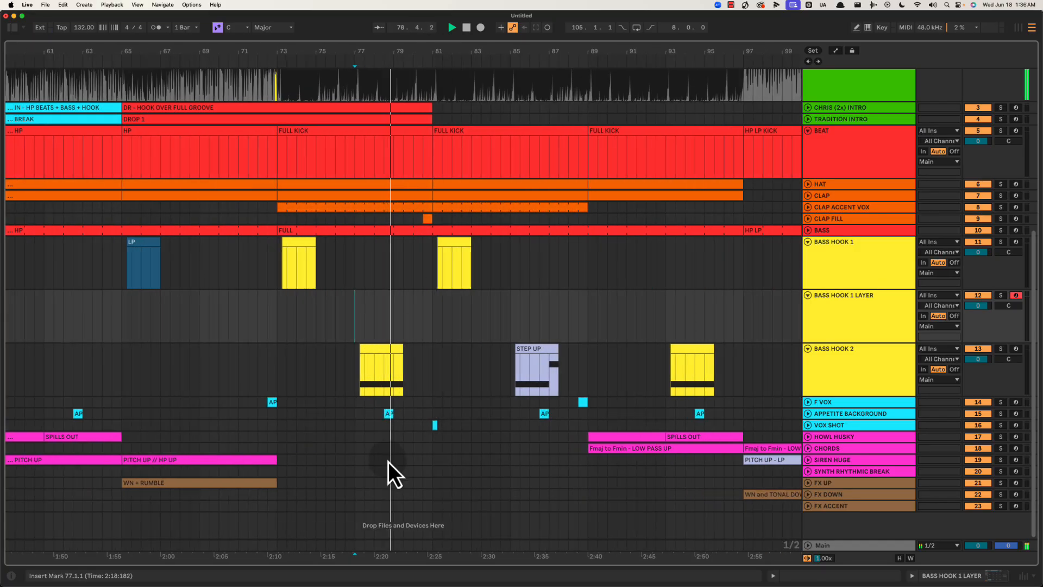
{"action": "left_click_drag", "start_coordinate": [376, 415], "coordinate": [431, 366]}
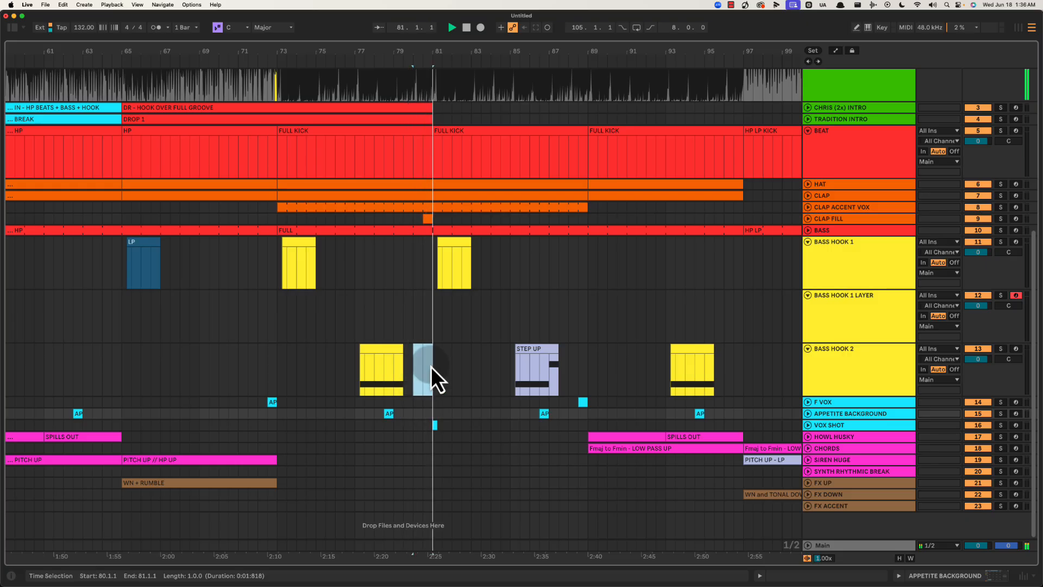
{"action": "key", "text": "space"}
{"action": "left_click_drag", "start_coordinate": [429, 219], "coordinate": [451, 219]}
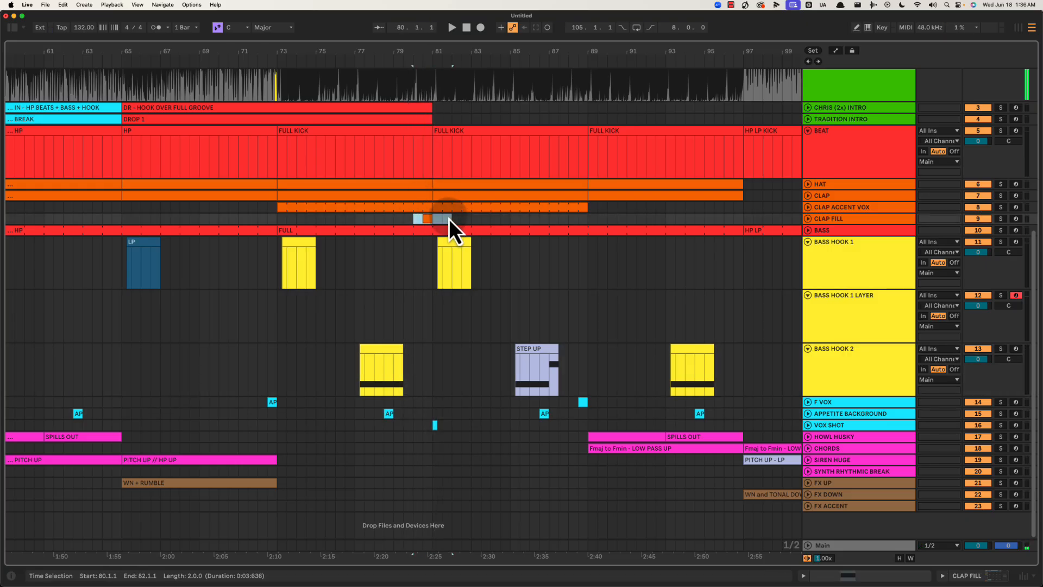
Play back the second drop from bar 135 and check the clap fill just before bar 137.
{"action": "left_click_drag", "start_coordinate": [575, 44], "coordinate": [536, 60]}
{"action": "left_click", "coordinate": [540, 373]}
{"action": "key", "text": "space"}
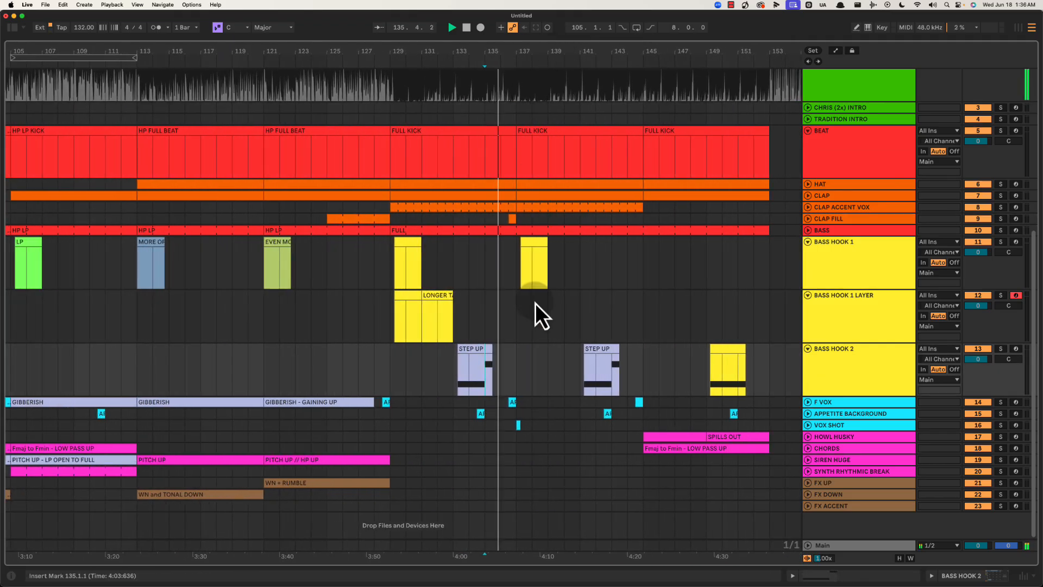
{"action": "left_click_drag", "start_coordinate": [502, 218], "coordinate": [533, 219]}
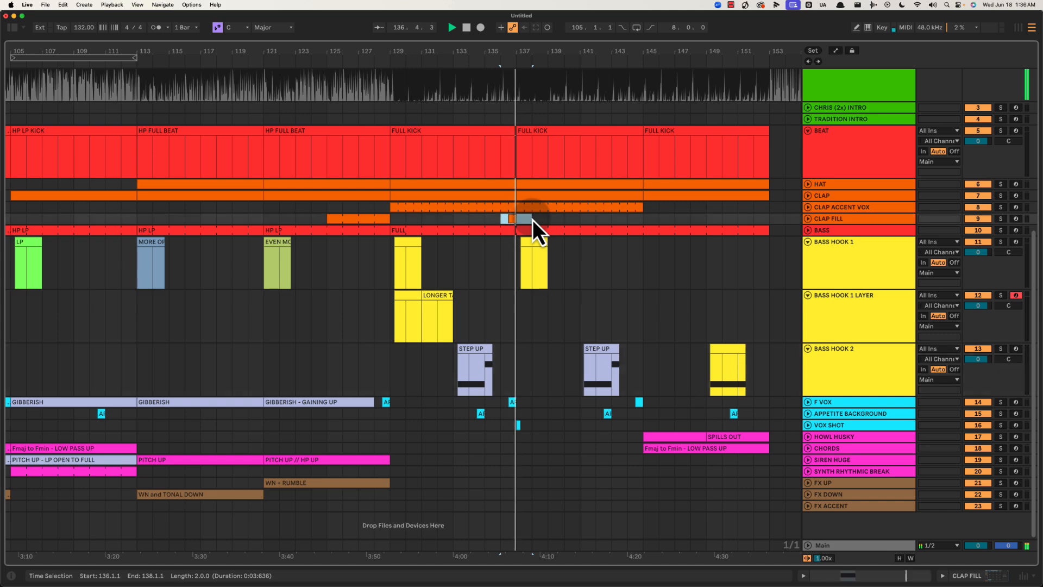
{"action": "key", "text": "space"}
{"action": "left_click_drag", "start_coordinate": [524, 51], "coordinate": [525, 54]}
{"action": "key", "text": "space"}
{"action": "scroll", "coordinate": [513, 263], "scroll_direction": "right", "scroll_amount": 1}
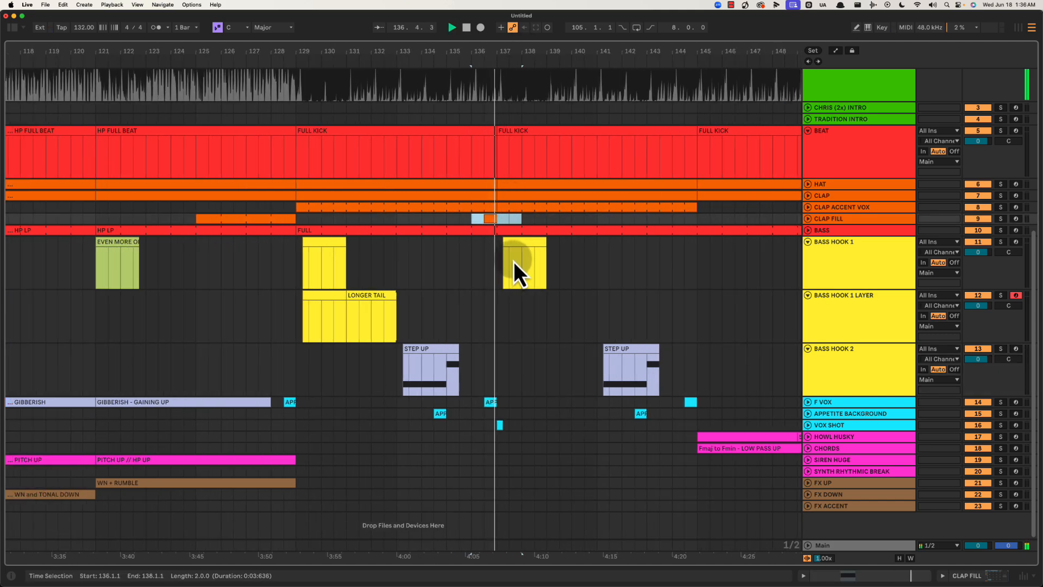
Try removing the VOX SHOT clip at bar 137 and play back from that bar to check.
{"action": "left_click_drag", "start_coordinate": [497, 417], "coordinate": [532, 434]}
{"action": "key", "text": "Delete"}
{"action": "left_click", "coordinate": [495, 415]}
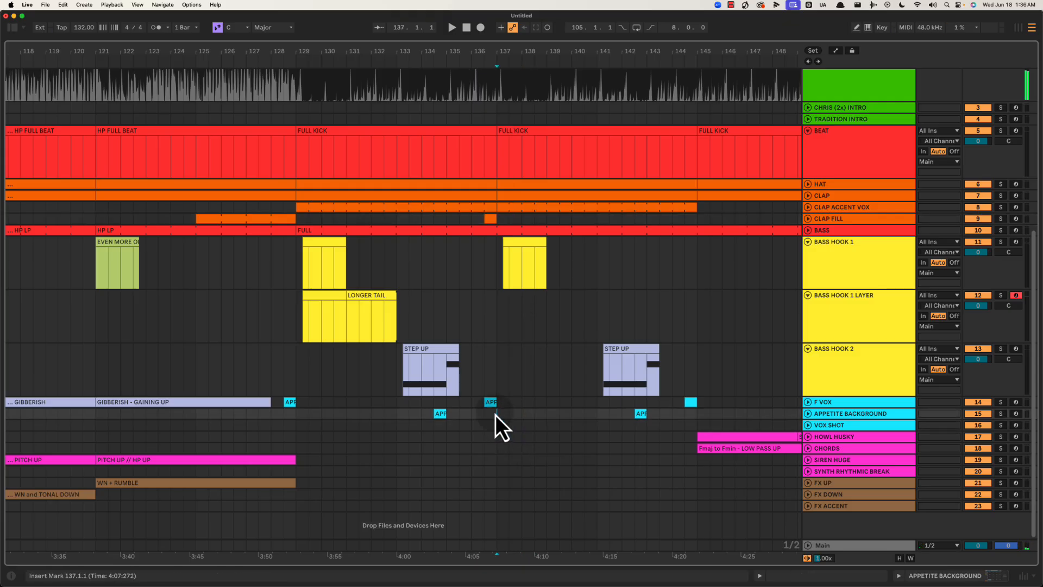
{"action": "key", "text": "space"}
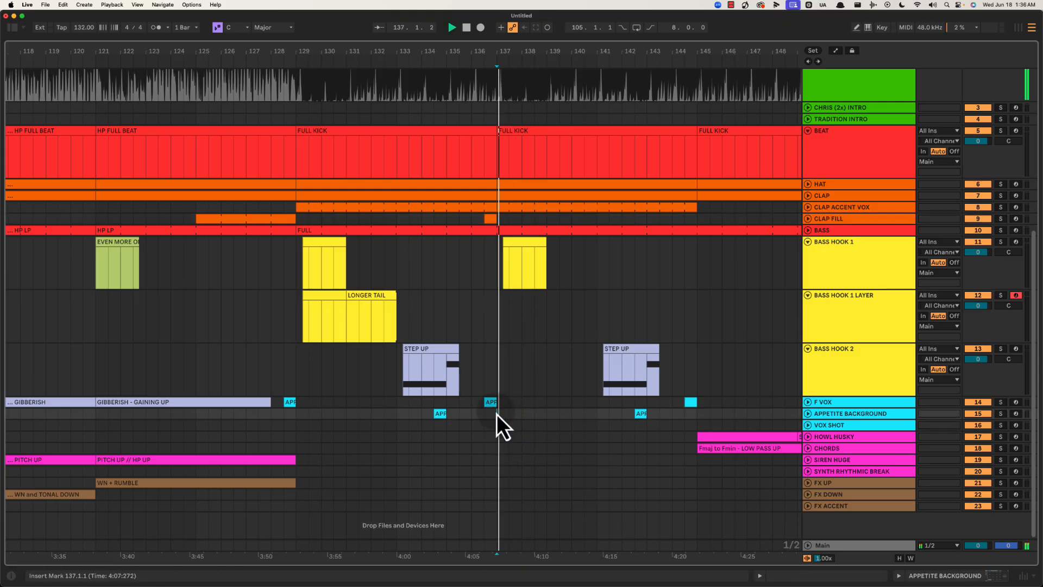
{"action": "key", "text": "space"}
Duplicate the BASS HOOK 1 LAYER clips from bars 129 to 133, including LONGER TAIL, to start at bar 137.
{"action": "left_click", "coordinate": [841, 310]}
{"action": "left_click_drag", "start_coordinate": [295, 304], "coordinate": [511, 312]}
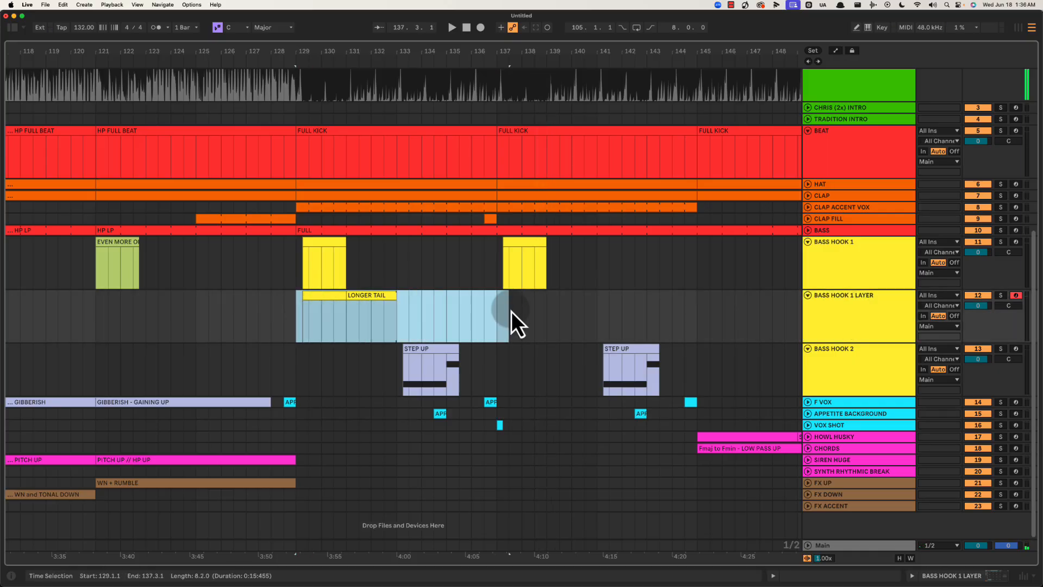
{"action": "key", "text": "super+d"}
Colour the BASS HOOK 1 LAYER clip at 137.2 white and select the LONGER TAIL clip following it.
{"action": "left_click", "coordinate": [530, 298]}
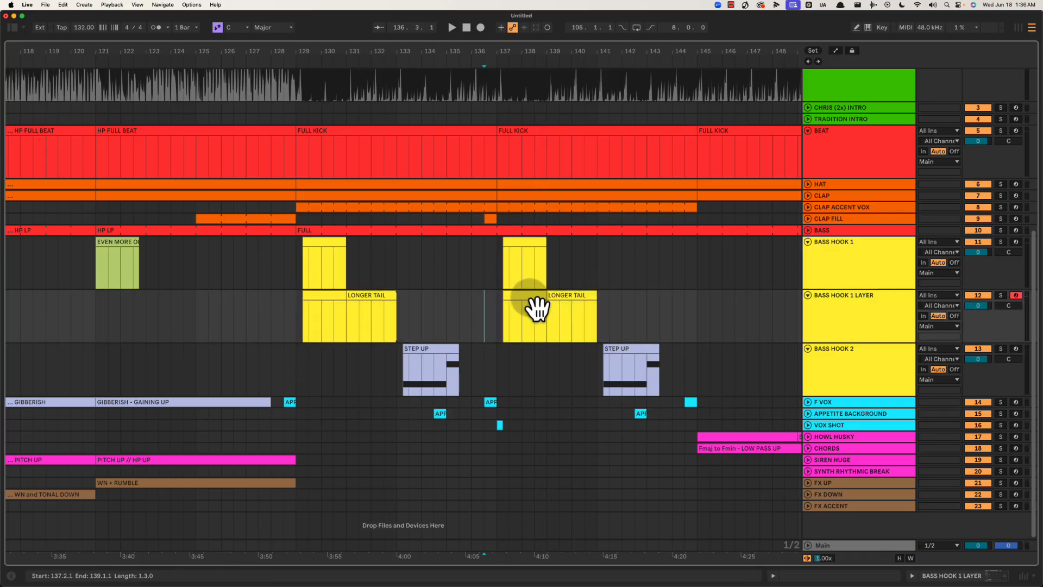
{"action": "right_click", "coordinate": [528, 298]}
{"action": "left_click", "coordinate": [520, 298]}
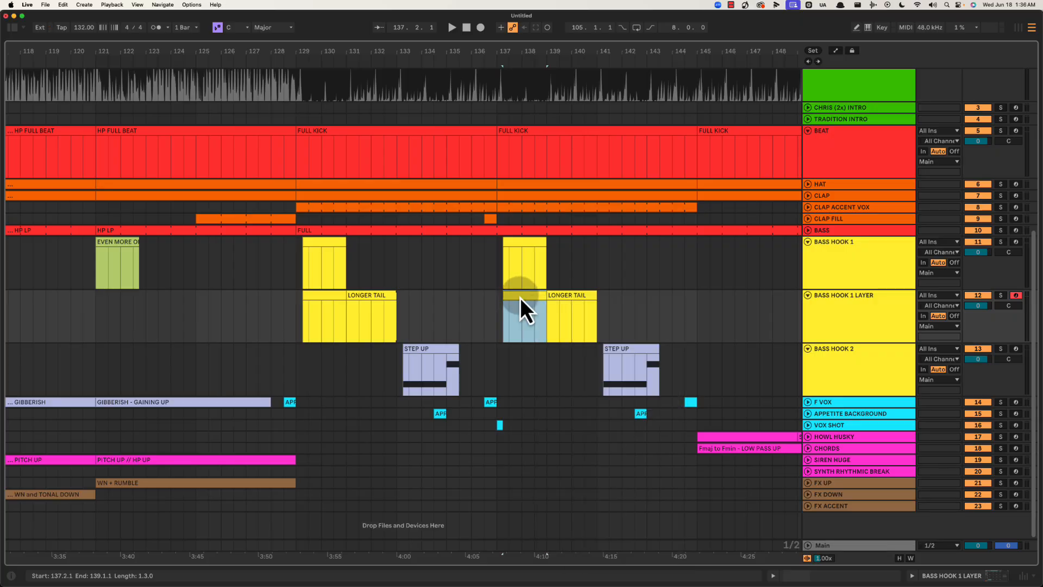
{"action": "right_click", "coordinate": [521, 298]}
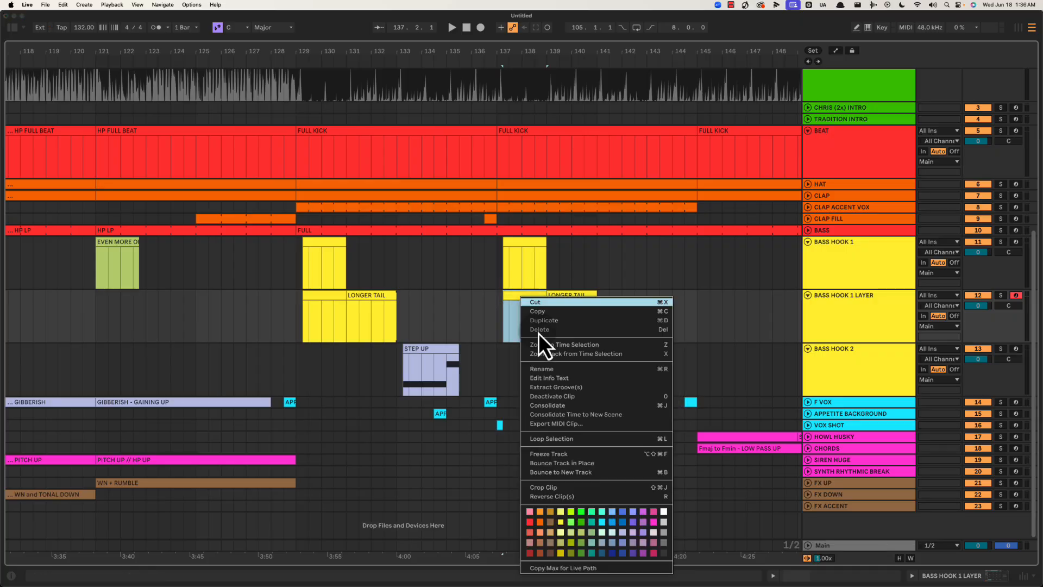
{"action": "left_click", "coordinate": [664, 513]}
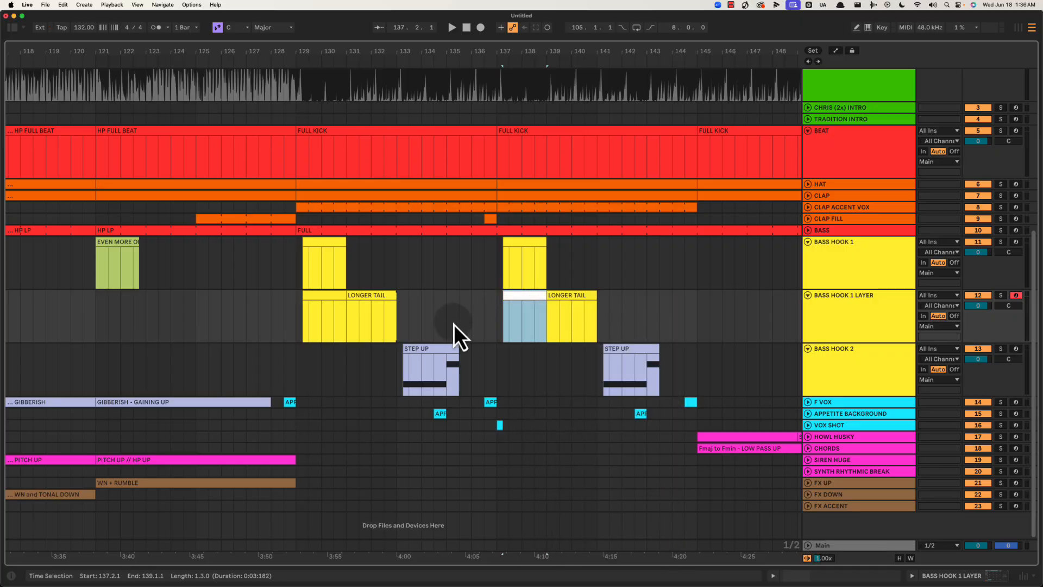
{"action": "left_click", "coordinate": [569, 294]}
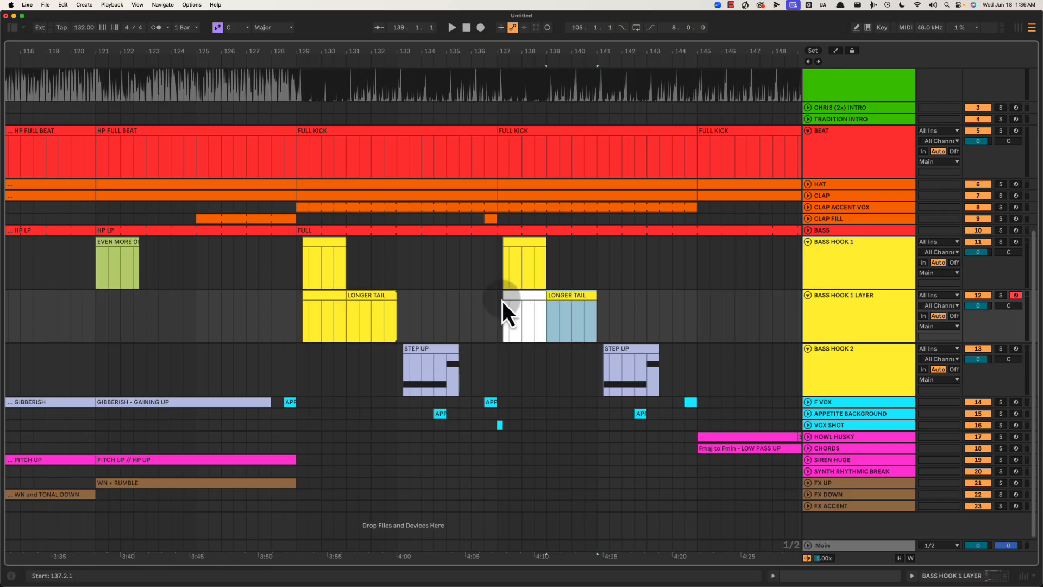
Play back the second drop from bar 137 to check the white BASS HOOK 1 LAYER clip against the LONGER TAIL clip.
{"action": "left_click", "coordinate": [524, 291]}
{"action": "key", "text": "space"}
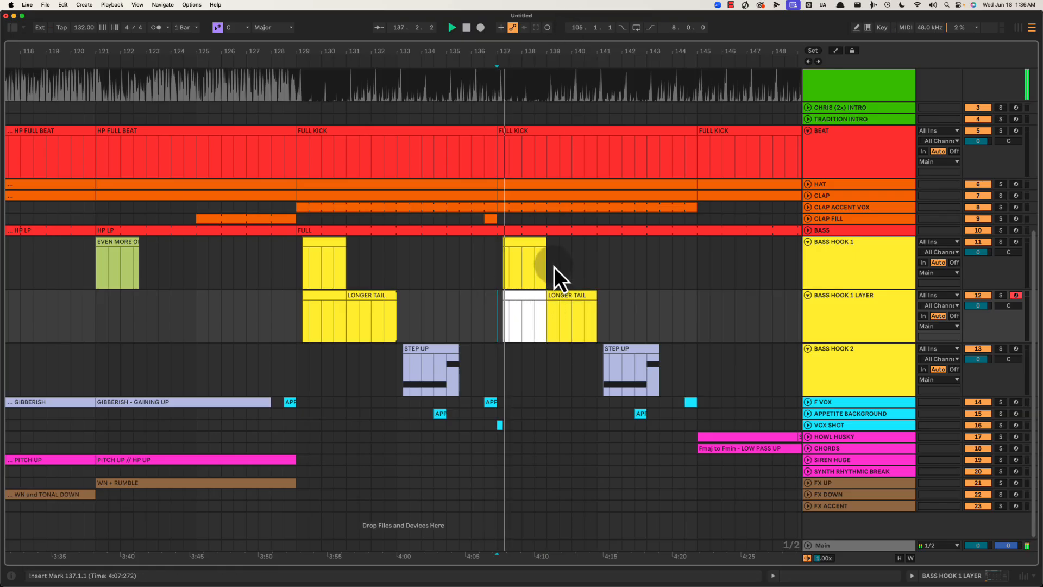
{"action": "left_click", "coordinate": [526, 298]}
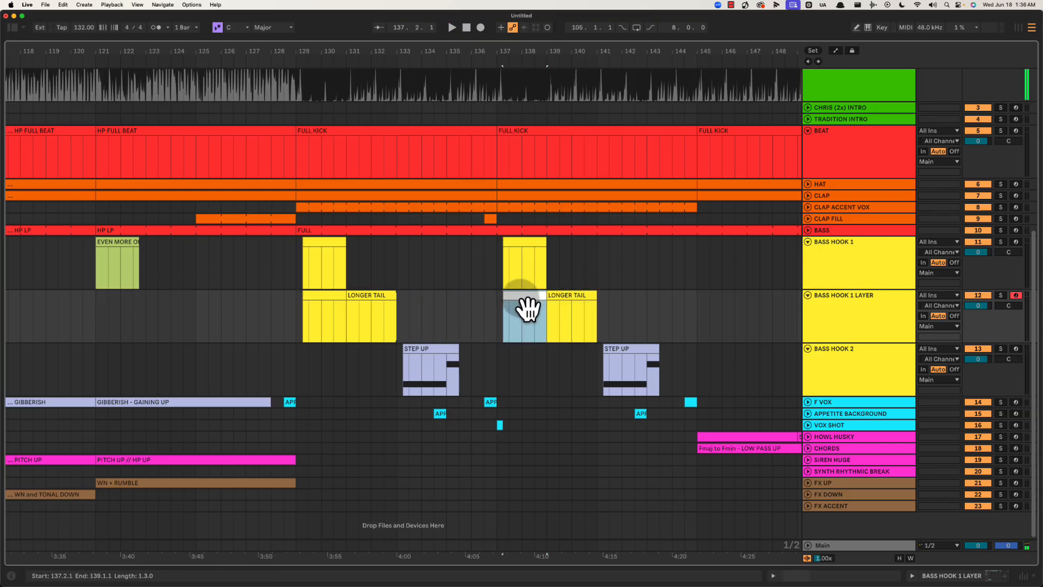
{"action": "left_click", "coordinate": [559, 298]}
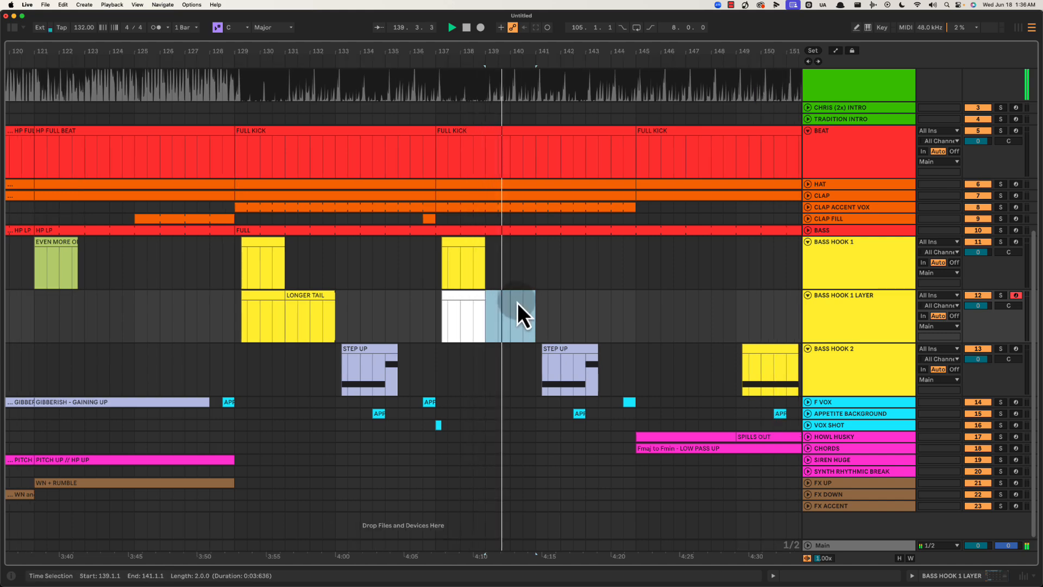
{"action": "key", "text": "space"}
Play back from bar 139 to check the LONGER TAIL clip and the STEP UP clip following it on BASS HOOK 2.
{"action": "key", "text": "Delete"}
{"action": "left_click_drag", "start_coordinate": [321, 304], "coordinate": [487, 312]}
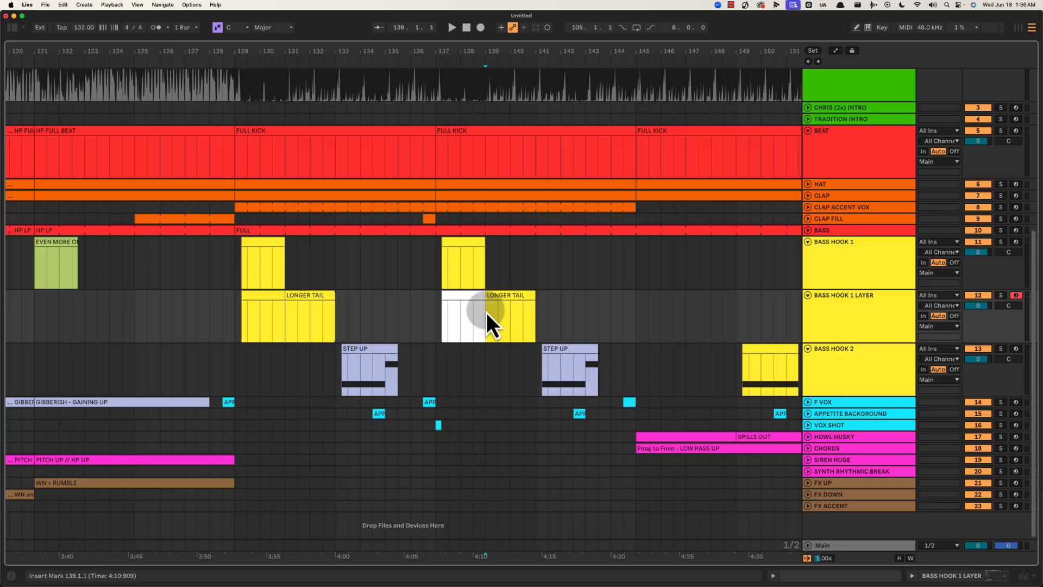
{"action": "scroll", "coordinate": [487, 312], "scroll_direction": "right", "scroll_amount": 1}
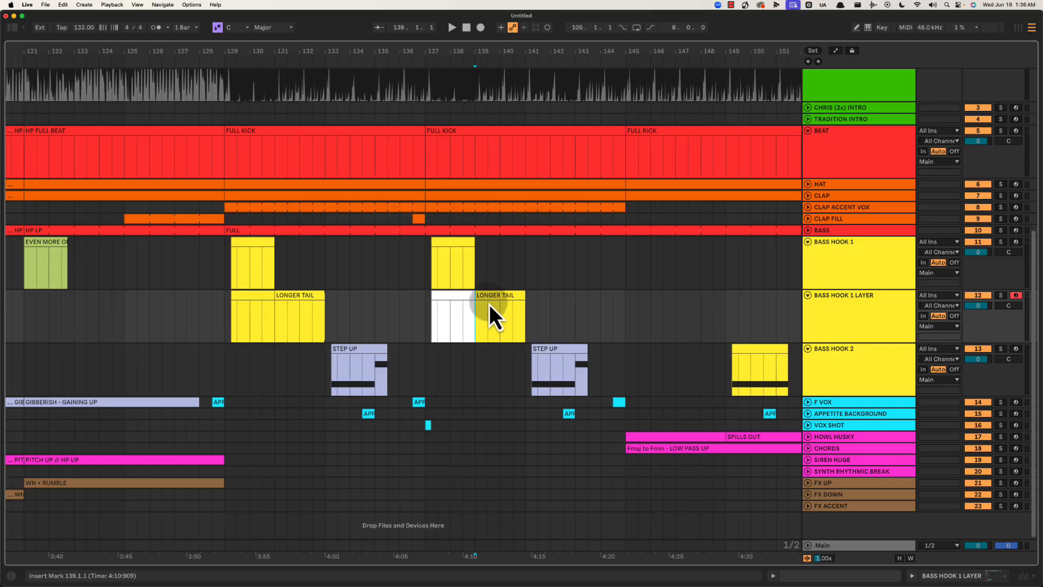
{"action": "left_click", "coordinate": [497, 305]}
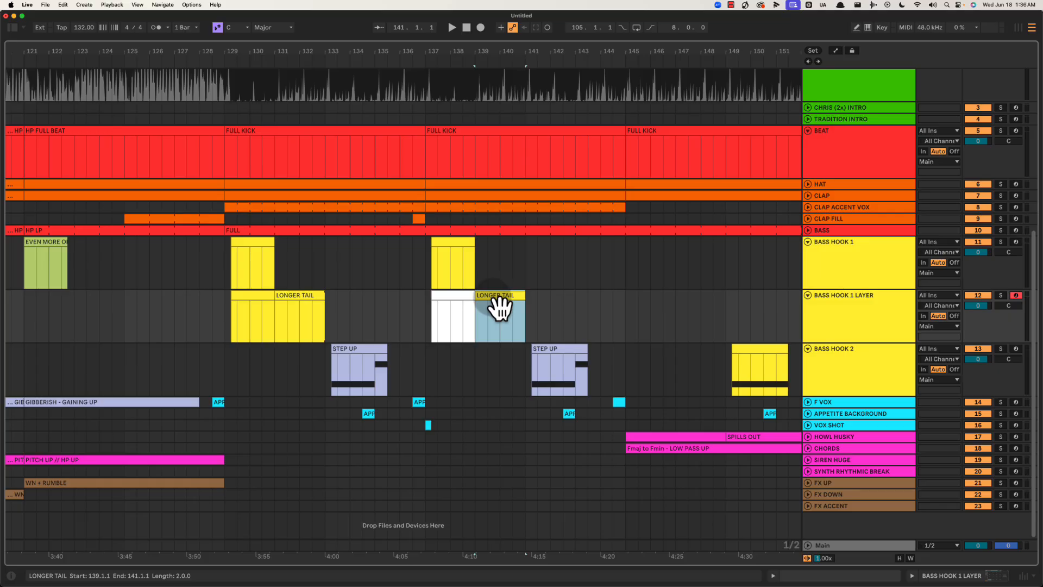
{"action": "key", "text": "space"}
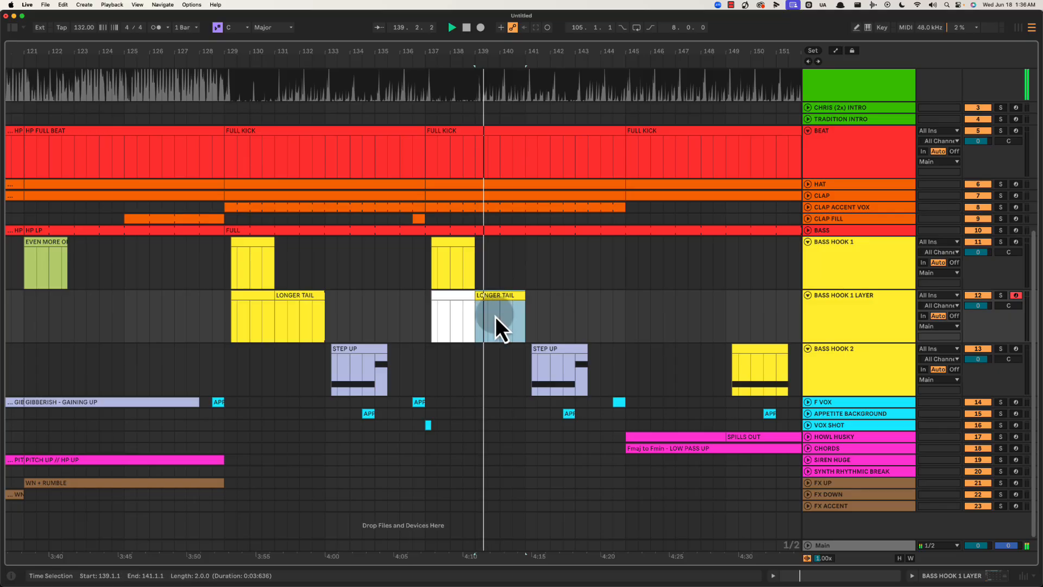
{"action": "scroll", "coordinate": [508, 364], "scroll_direction": "right", "scroll_amount": 4}
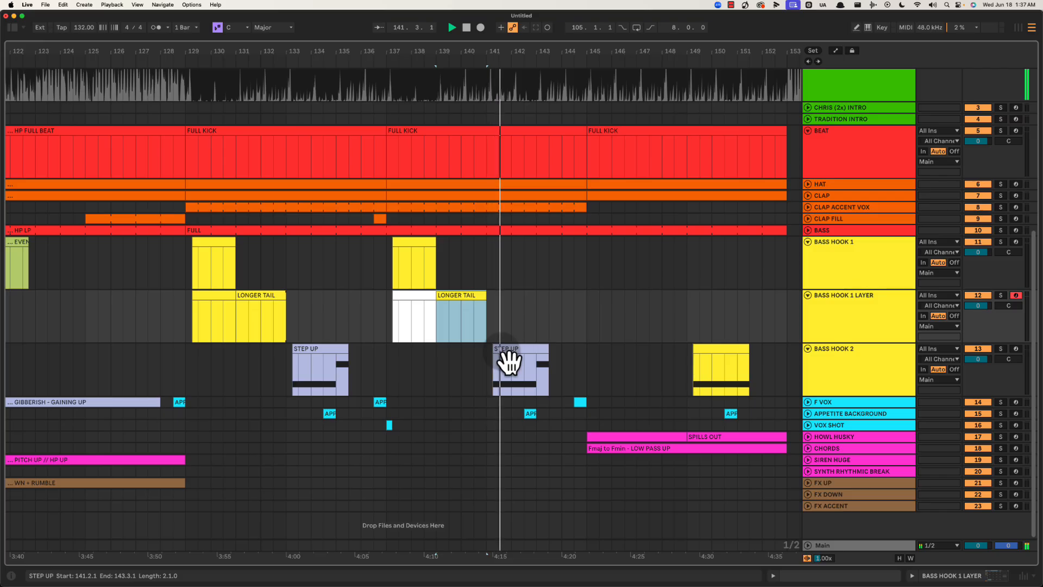
{"action": "scroll", "coordinate": [506, 359], "scroll_direction": "right", "scroll_amount": 5}
{"action": "scroll", "coordinate": [505, 359], "scroll_direction": "left", "scroll_amount": 3}
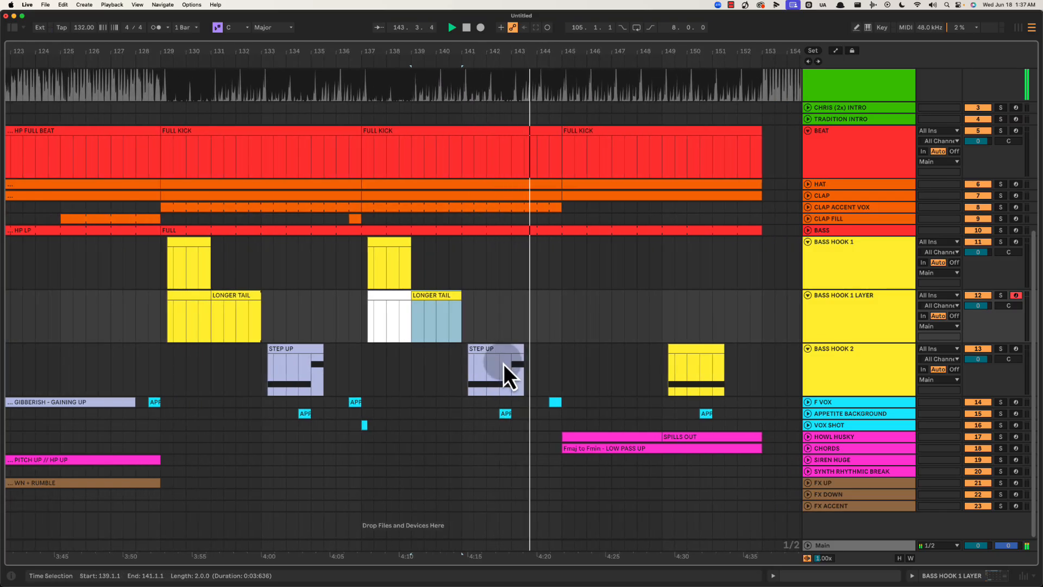
{"action": "key", "text": "space"}
Compare the endings of the two STEP UP clips on BASS HOOK 2 around bars 135 and 143.
{"action": "left_click_drag", "start_coordinate": [513, 374], "coordinate": [556, 368]}
{"action": "left_click_drag", "start_coordinate": [313, 375], "coordinate": [338, 373]}
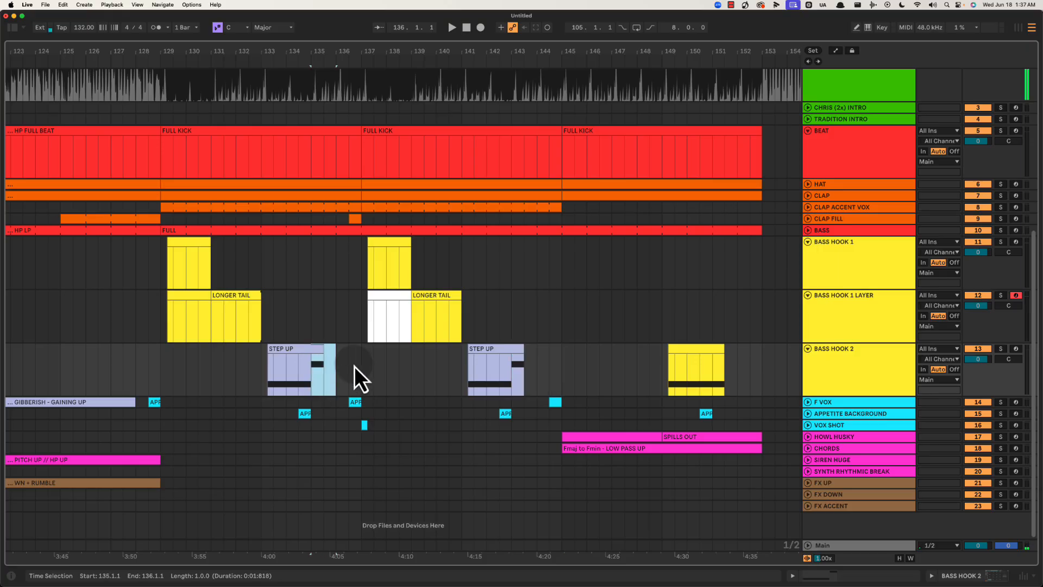
{"action": "left_click", "coordinate": [362, 372]}
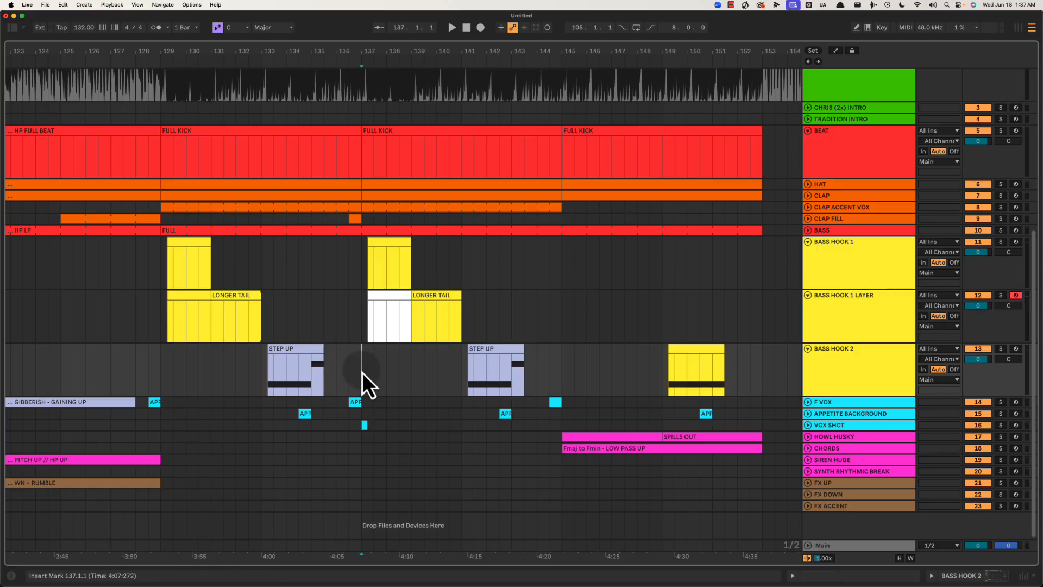
{"action": "left_click_drag", "start_coordinate": [297, 359], "coordinate": [337, 373]}
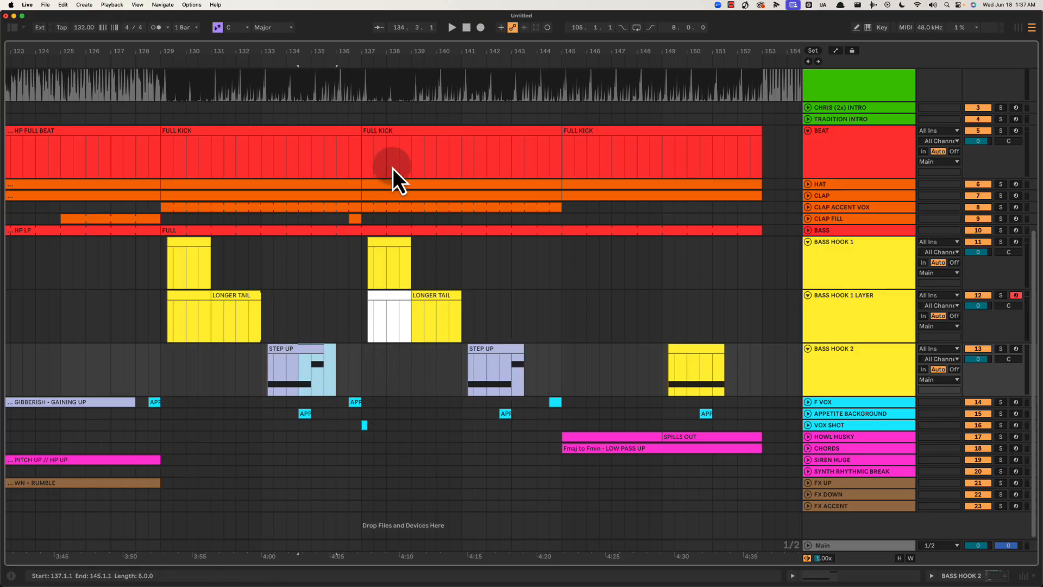
{"action": "left_click_drag", "start_coordinate": [511, 361], "coordinate": [536, 356]}
Compare the first drop's BASS HOOK 2 clips with the second drop's STEP UP clip ending near bar 143.
{"action": "left_click_drag", "start_coordinate": [367, 53], "coordinate": [622, 54]}
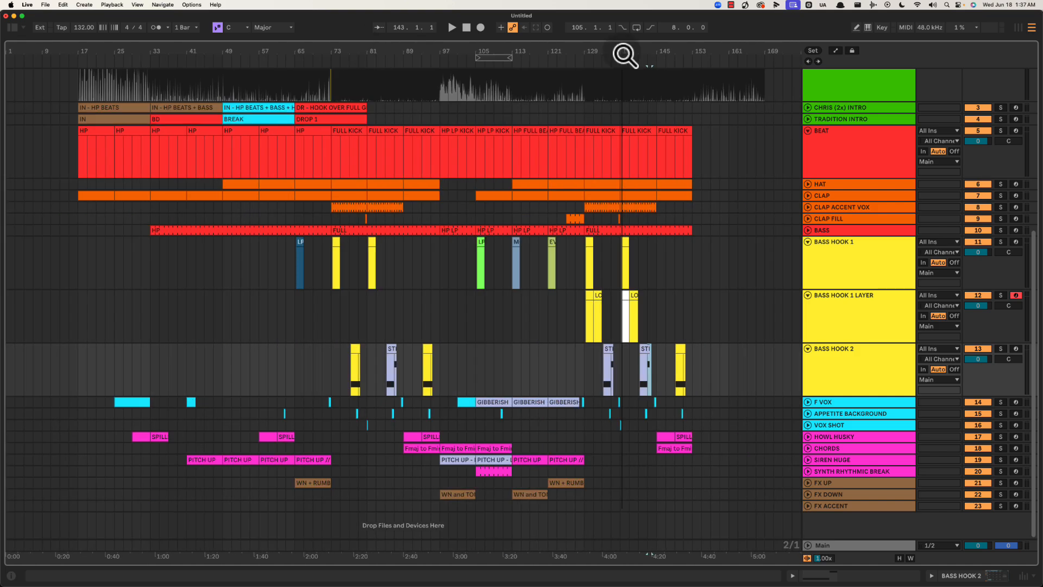
{"action": "left_click_drag", "start_coordinate": [340, 374], "coordinate": [404, 365]}
{"action": "left_click", "coordinate": [647, 365]}
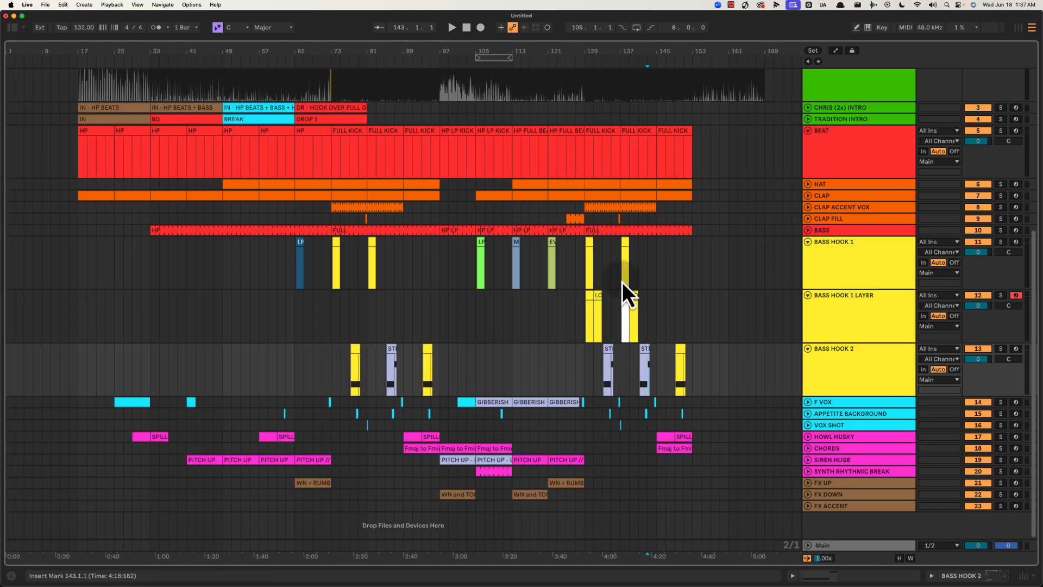
Play back from 140.4 to check the STEP UP clip on BASS HOOK 2 in the second drop.
{"action": "left_click_drag", "start_coordinate": [662, 54], "coordinate": [662, 61]}
{"action": "left_click", "coordinate": [409, 364]}
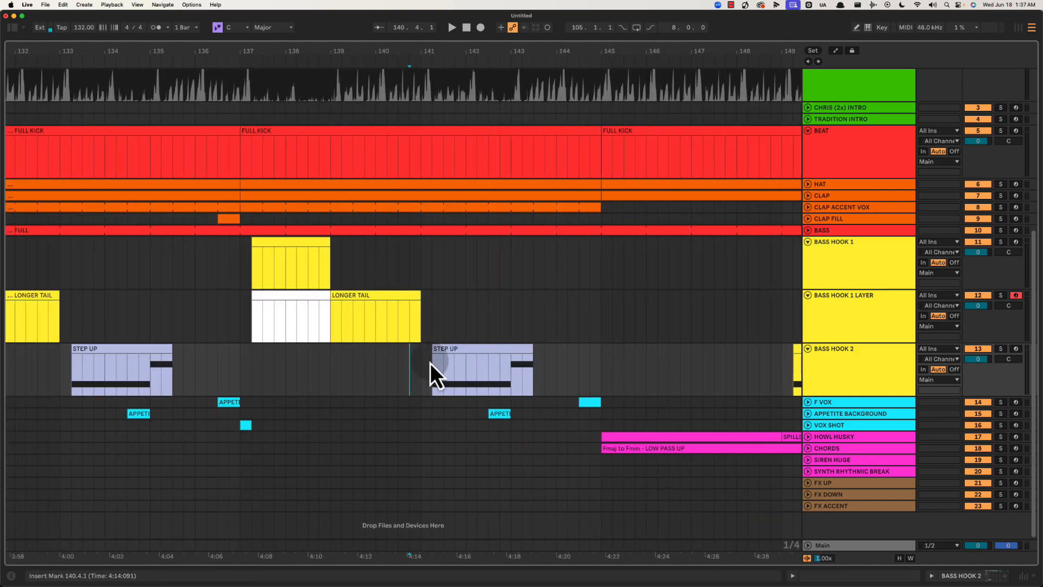
{"action": "key", "text": "space"}
{"action": "left_click_drag", "start_coordinate": [489, 52], "coordinate": [485, 56]}
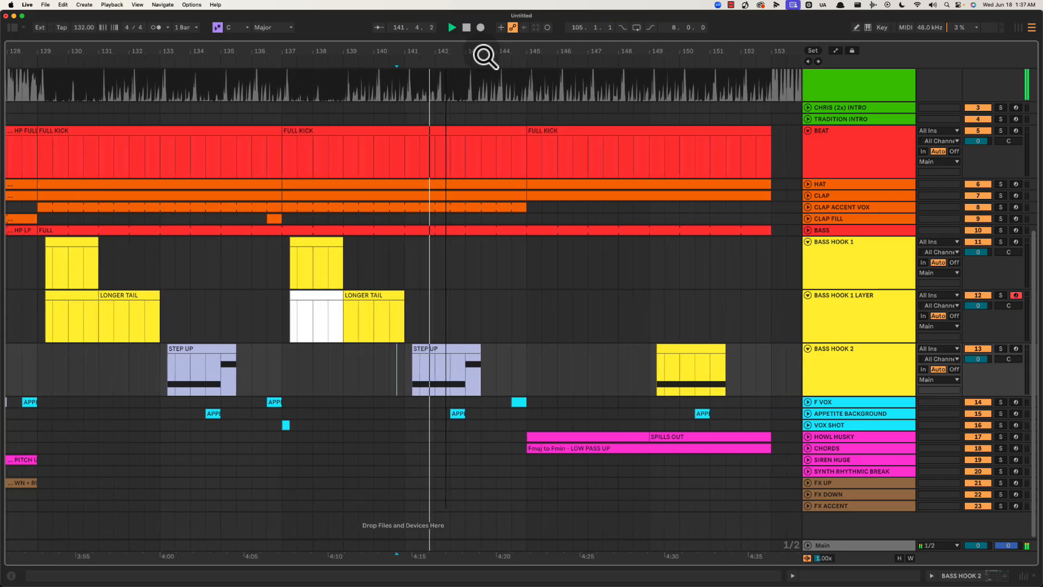
{"action": "left_click", "coordinate": [475, 313]}
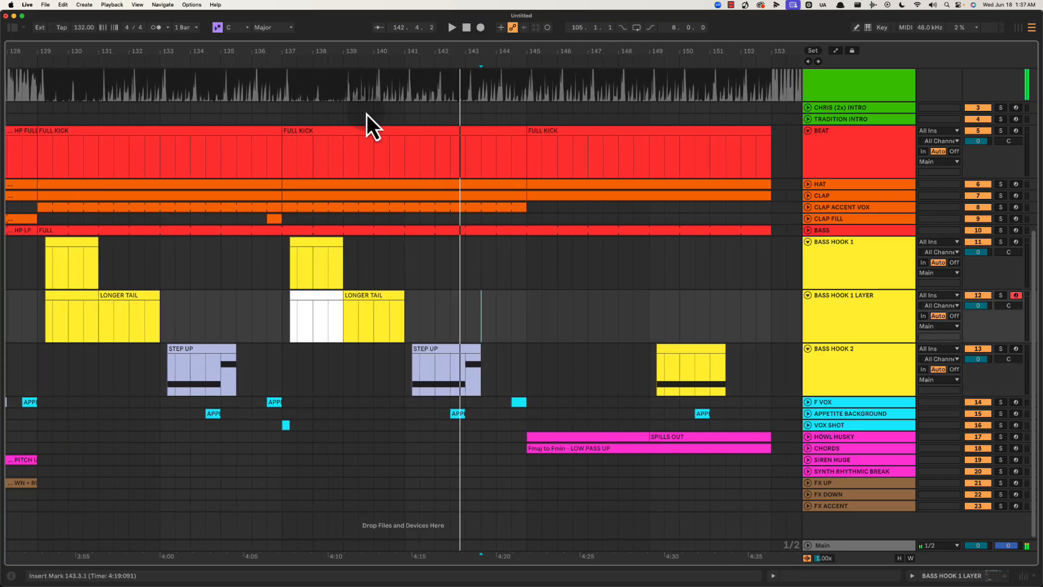
Compare the first drop's BASS HOOK 2 clips between bars 77 and 89 with the second drop's STEP UP clips from bar 133.
{"action": "left_click_drag", "start_coordinate": [391, 47], "coordinate": [385, 52]}
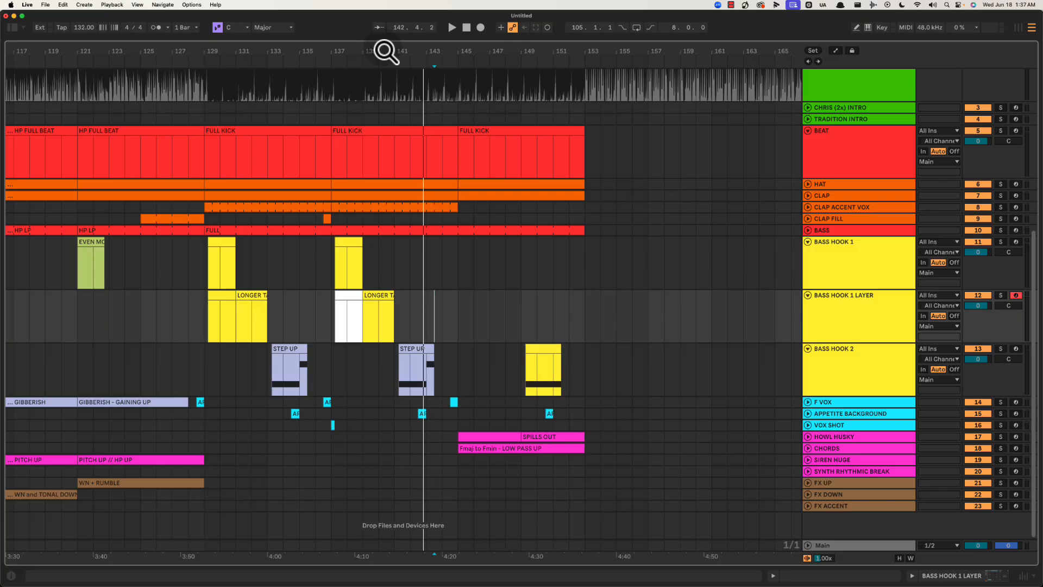
{"action": "left_click_drag", "start_coordinate": [285, 52], "coordinate": [286, 51]}
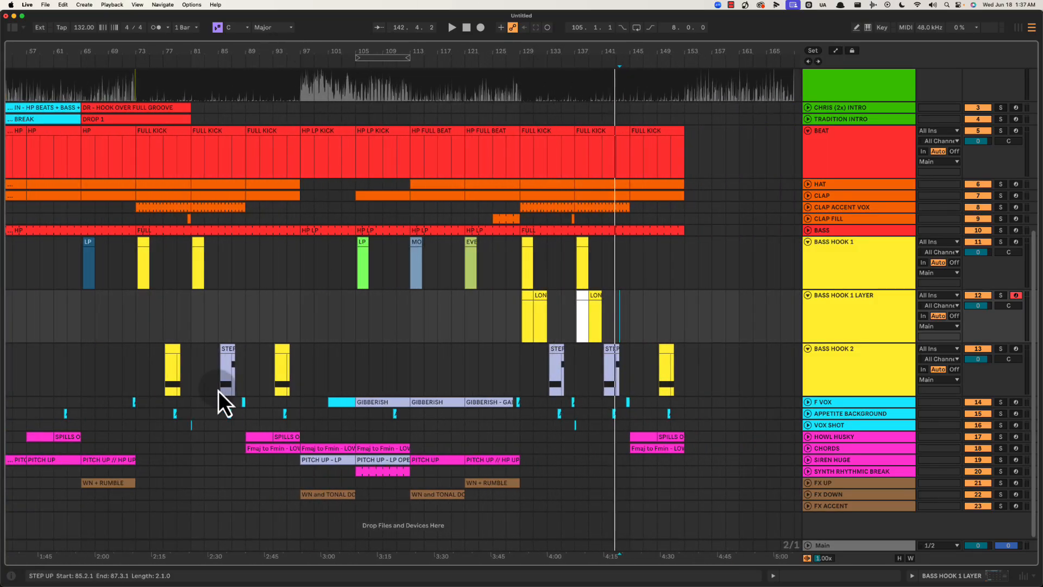
{"action": "left_click_drag", "start_coordinate": [158, 370], "coordinate": [246, 364]}
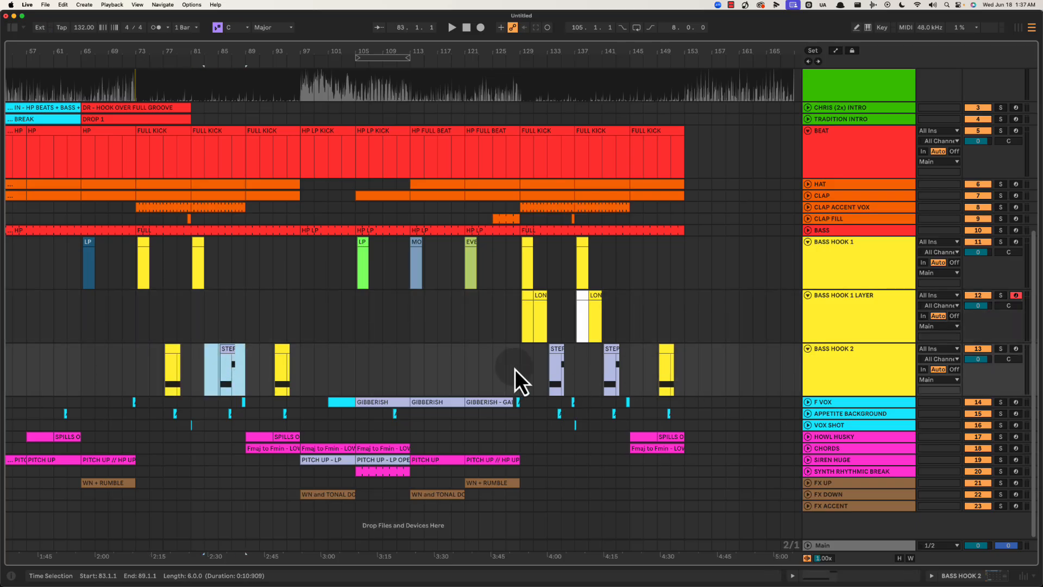
{"action": "left_click_drag", "start_coordinate": [517, 369], "coordinate": [633, 383]}
{"action": "left_click_drag", "start_coordinate": [533, 369], "coordinate": [643, 367]}
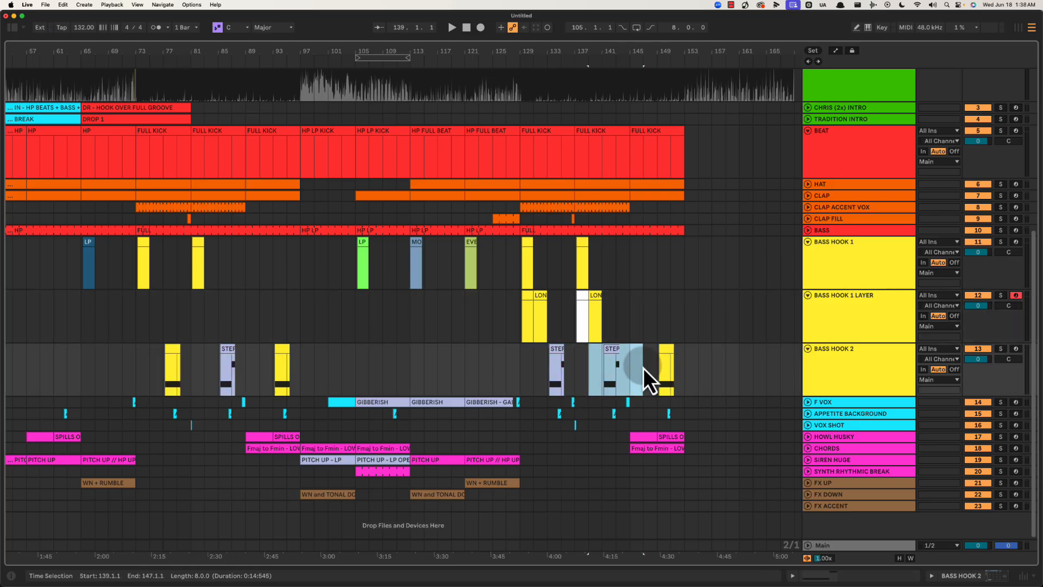
{"action": "left_click", "coordinate": [635, 368]}
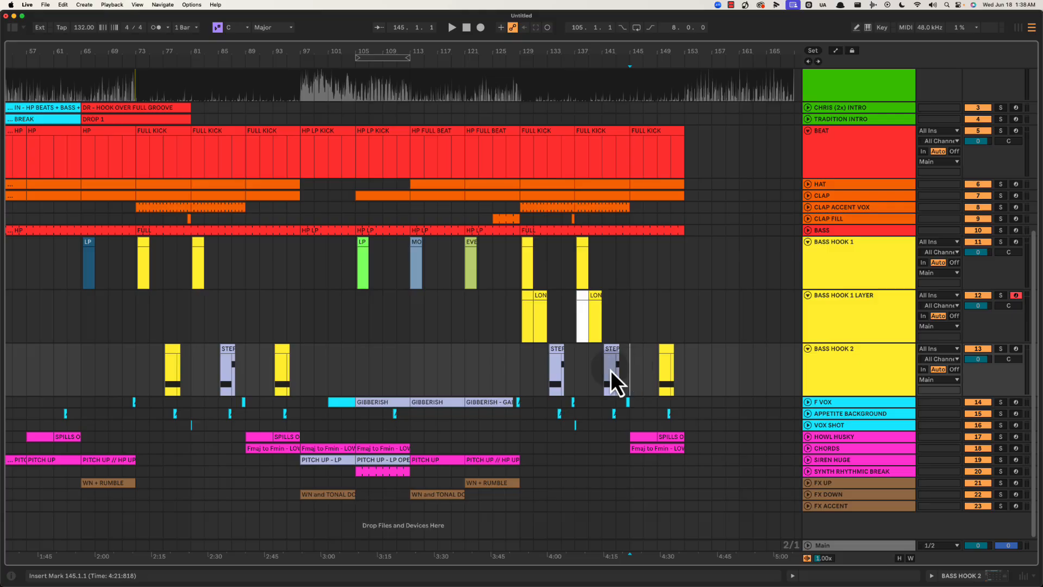
{"action": "left_click_drag", "start_coordinate": [164, 370], "coordinate": [204, 372]}
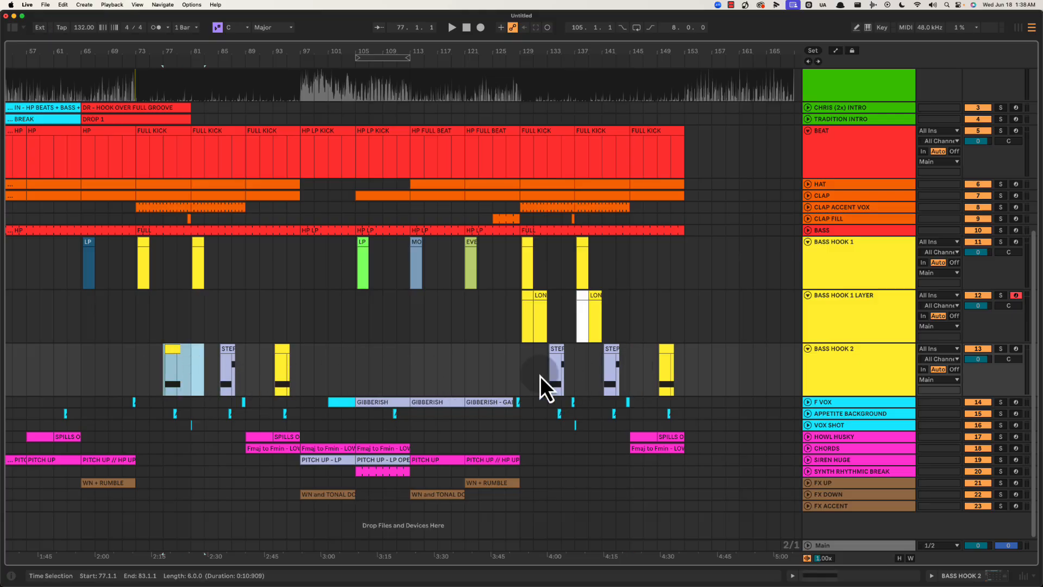
{"action": "left_click_drag", "start_coordinate": [570, 373], "coordinate": [549, 373]}
{"action": "left_click", "coordinate": [546, 375]}
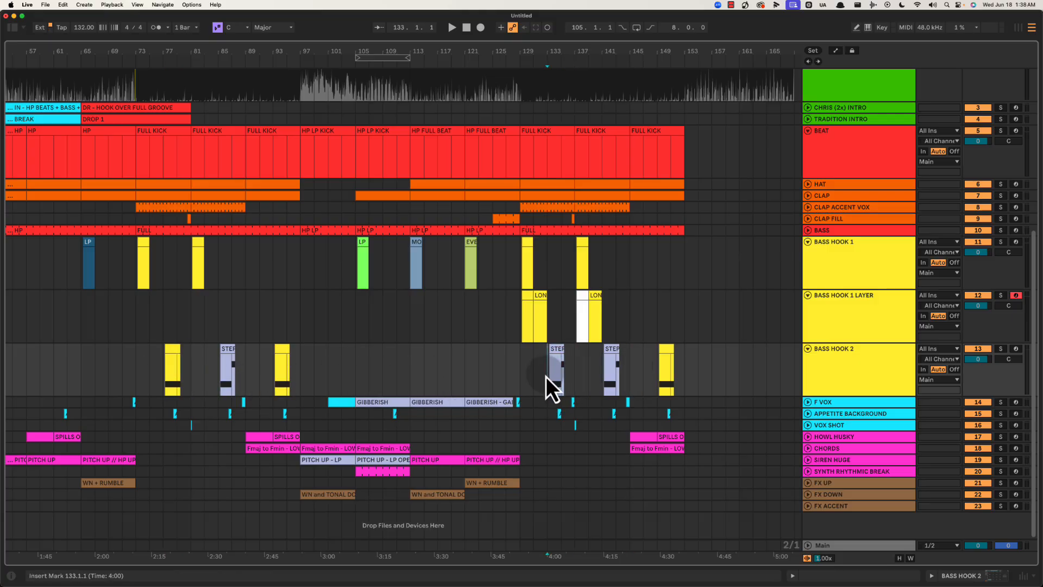
Examine how the bass hook clips alternate with gaps across the three hook tracks from bar 73 to 91 in the first drop.
{"action": "mouse_move", "coordinate": [615, 54]}
{"action": "left_mouse_down"}
{"action": "mouse_move", "coordinate": [615, 65]}
{"action": "mouse_move", "coordinate": [617, 51]}
{"action": "left_mouse_up"}
{"action": "left_click_drag", "start_coordinate": [112, 270], "coordinate": [251, 368]}
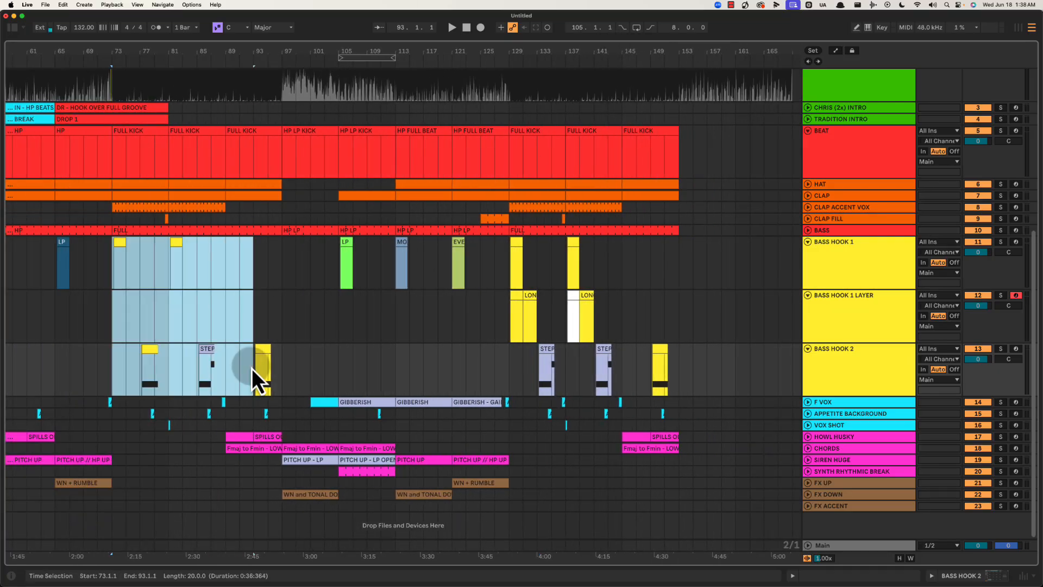
{"action": "left_click", "coordinate": [113, 253]}
{"action": "left_click_drag", "start_coordinate": [106, 253], "coordinate": [244, 370]}
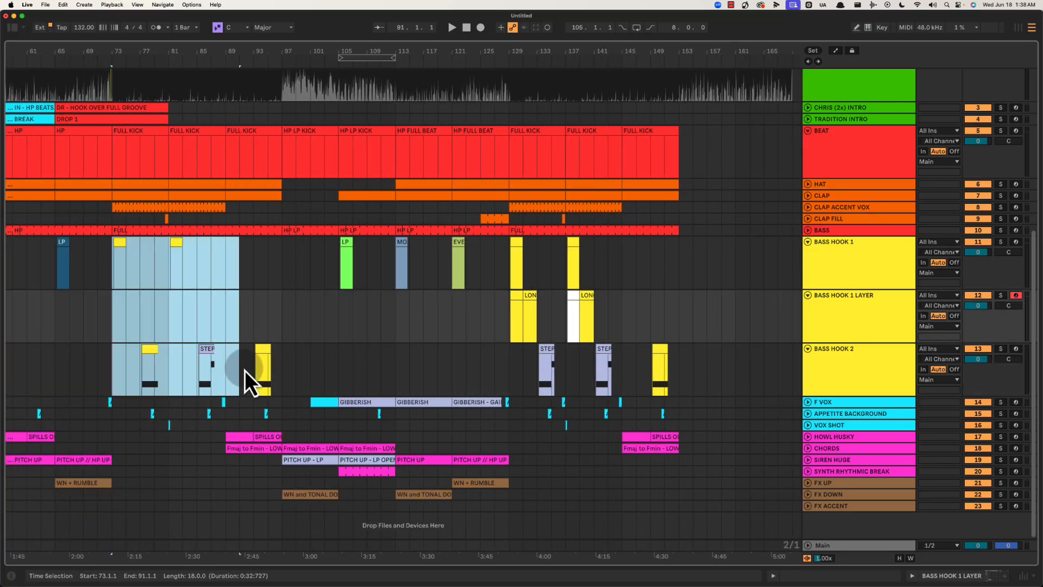
{"action": "left_click_drag", "start_coordinate": [108, 261], "coordinate": [144, 291]}
{"action": "left_click", "coordinate": [154, 337]}
{"action": "left_click_drag", "start_coordinate": [154, 337], "coordinate": [169, 376]}
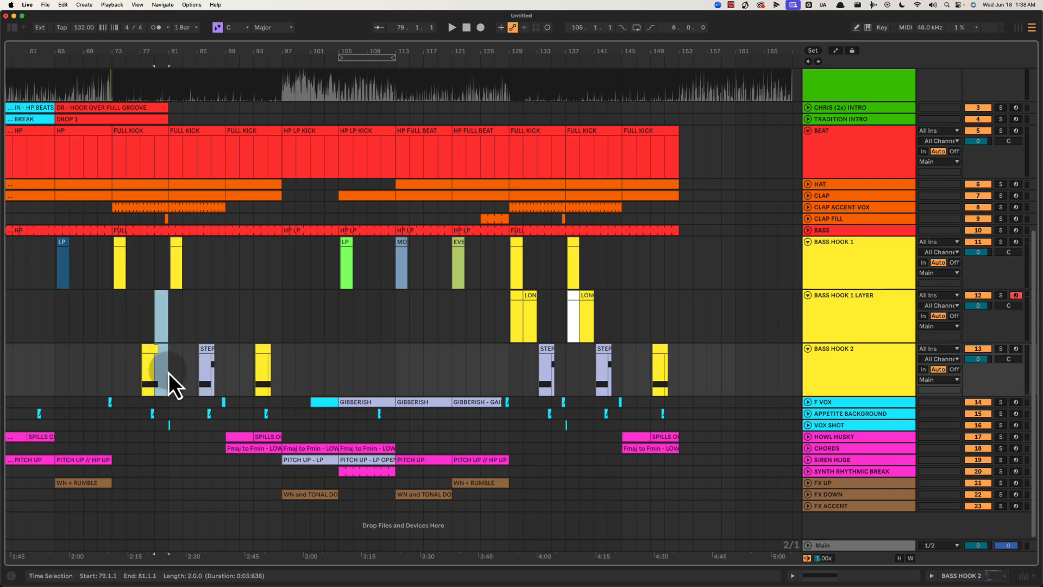
{"action": "left_click", "coordinate": [169, 367]}
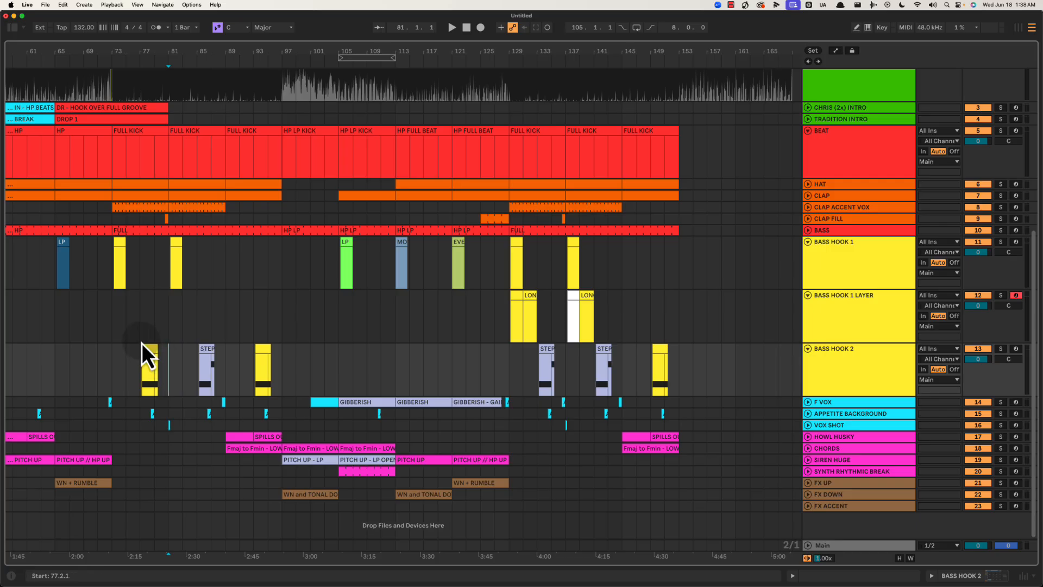
{"action": "left_click_drag", "start_coordinate": [182, 338], "coordinate": [238, 380]}
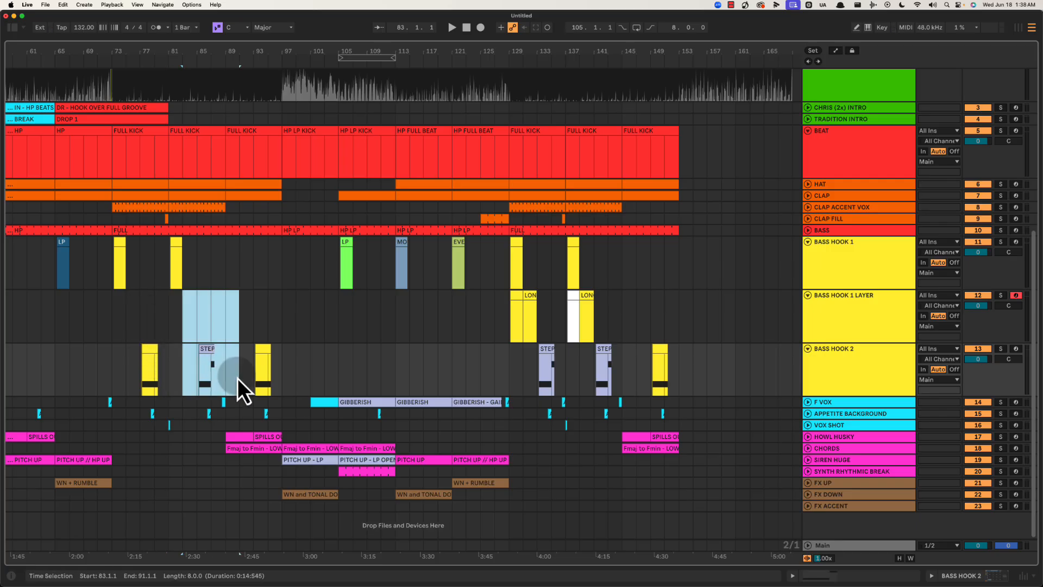
{"action": "left_click_drag", "start_coordinate": [110, 271], "coordinate": [239, 366]}
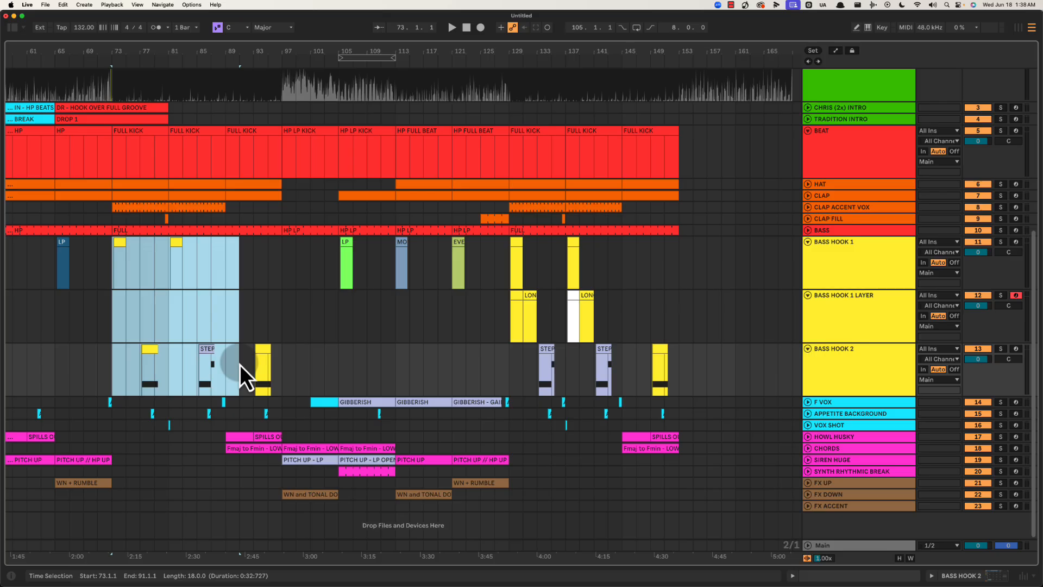
{"action": "left_click", "coordinate": [227, 278]}
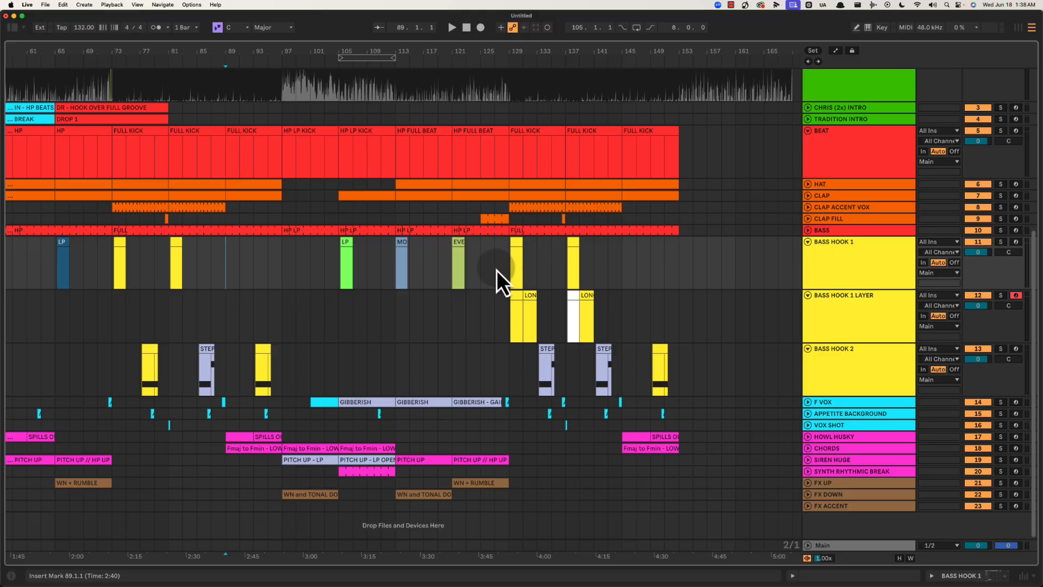
Examine the layered bass hook clips across the three hook tracks from bar 129 to 147 in the second drop.
{"action": "left_click_drag", "start_coordinate": [507, 264], "coordinate": [618, 391]}
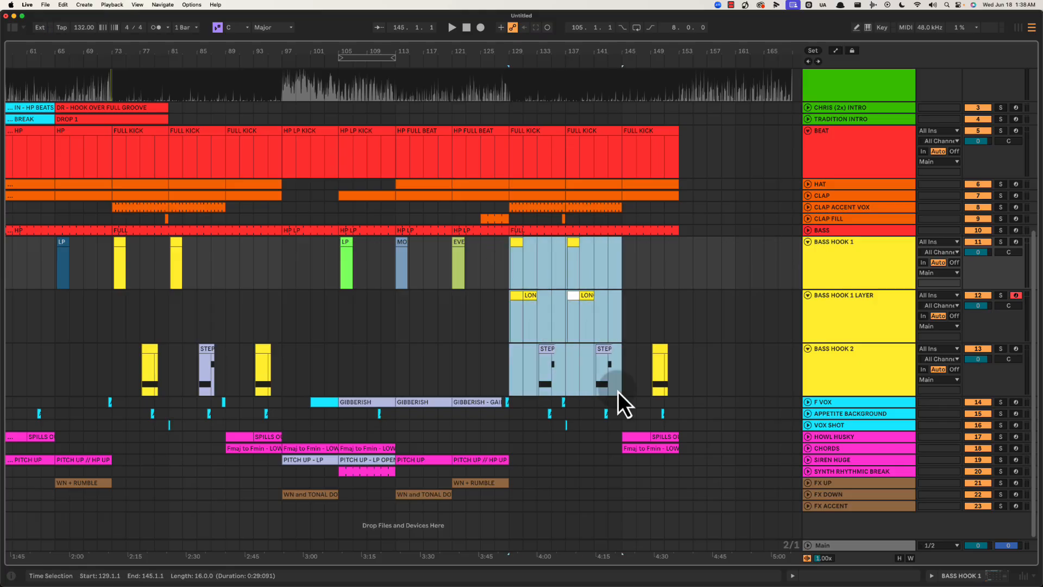
{"action": "left_click_drag", "start_coordinate": [500, 149], "coordinate": [625, 369]}
{"action": "left_click", "coordinate": [623, 369]}
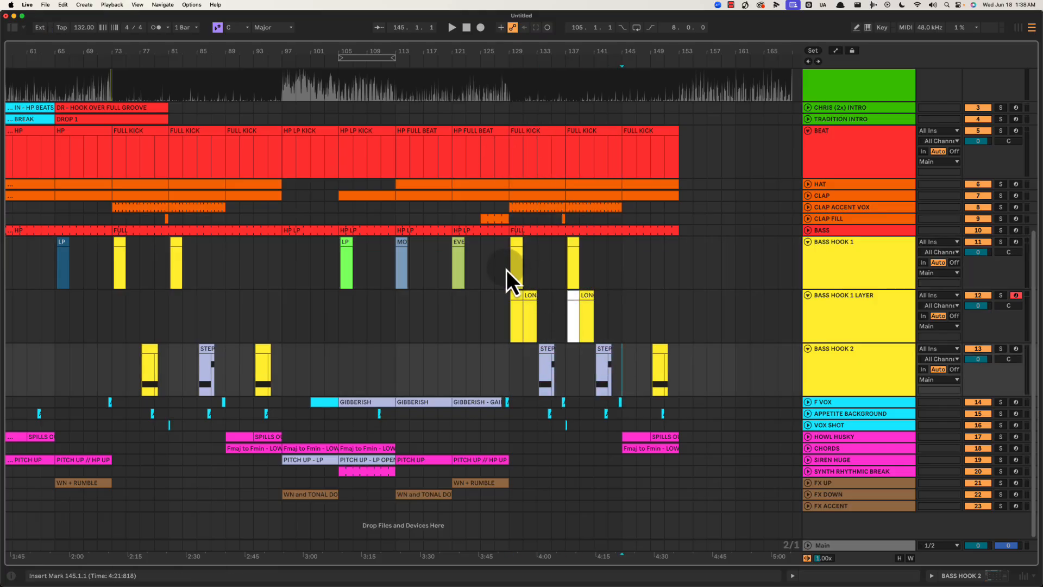
{"action": "left_click_drag", "start_coordinate": [507, 270], "coordinate": [637, 386]}
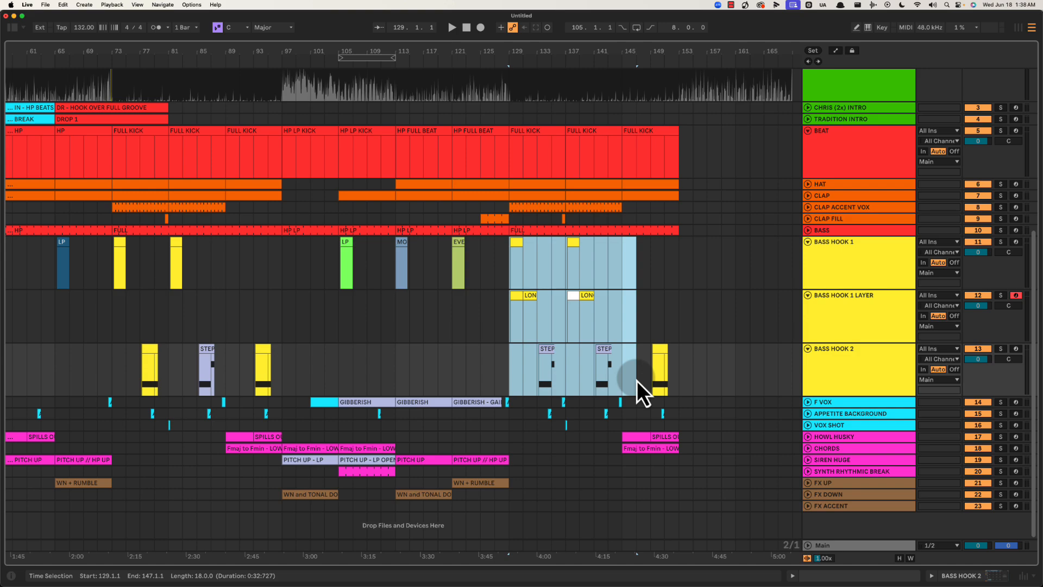
{"action": "left_click", "coordinate": [504, 265]}
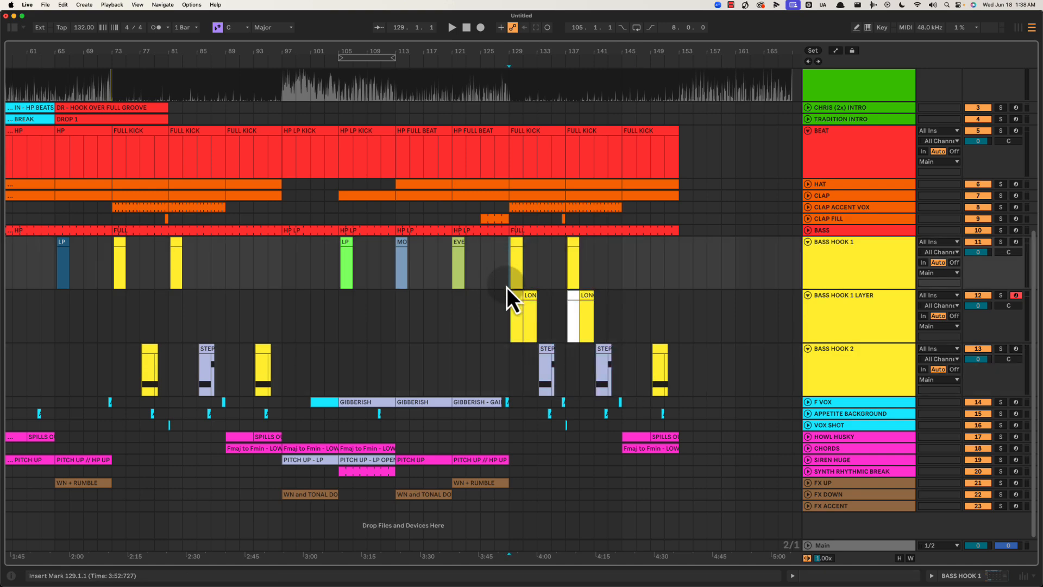
Examine how the BASS HOOK 1 and BASS HOOK 1 LAYER clips stack and leave gaps between bars 129 and 145.
{"action": "left_click_drag", "start_coordinate": [509, 318], "coordinate": [596, 321]}
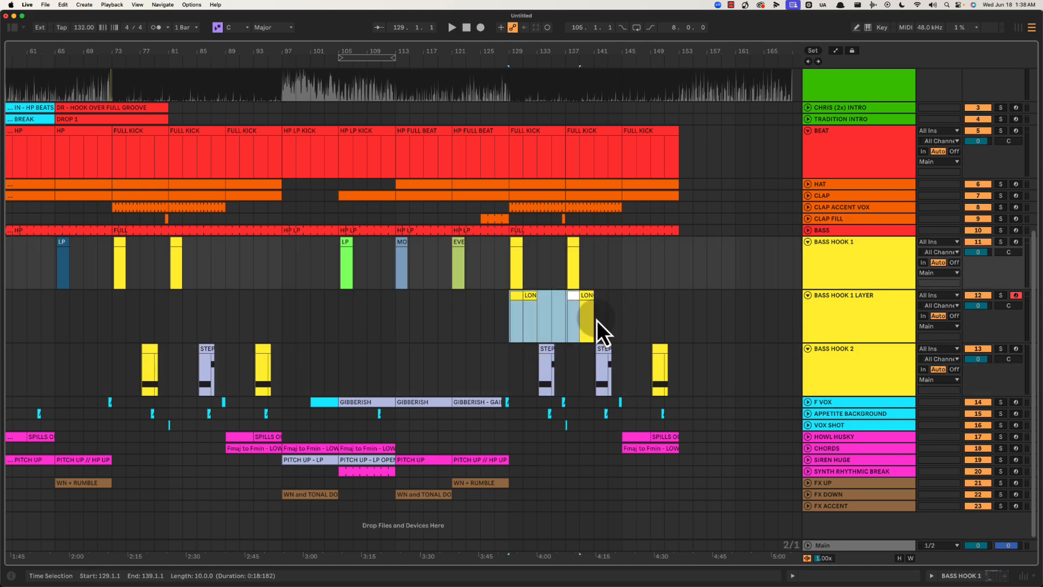
{"action": "left_click", "coordinate": [624, 319]}
{"action": "left_click_drag", "start_coordinate": [507, 318], "coordinate": [621, 320]}
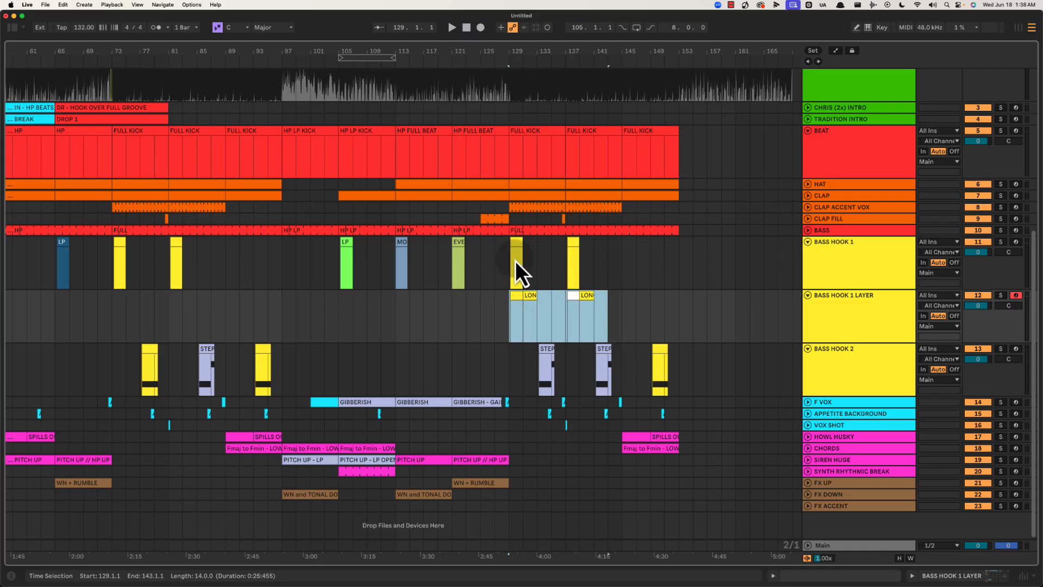
{"action": "left_click_drag", "start_coordinate": [514, 261], "coordinate": [601, 266]}
{"action": "left_click", "coordinate": [602, 266]}
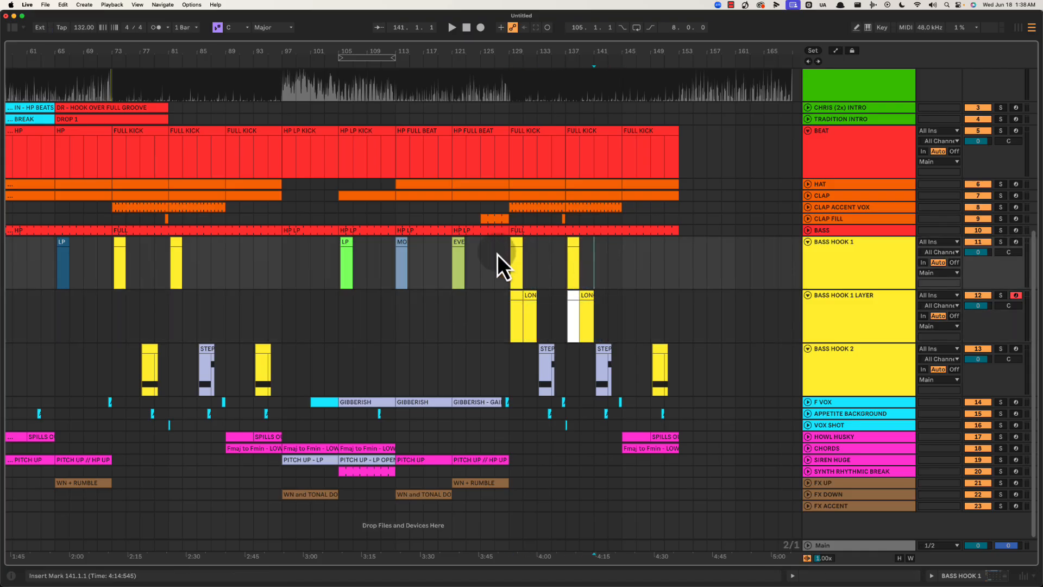
{"action": "left_click_drag", "start_coordinate": [497, 256], "coordinate": [654, 266]}
{"action": "left_click", "coordinate": [605, 265]}
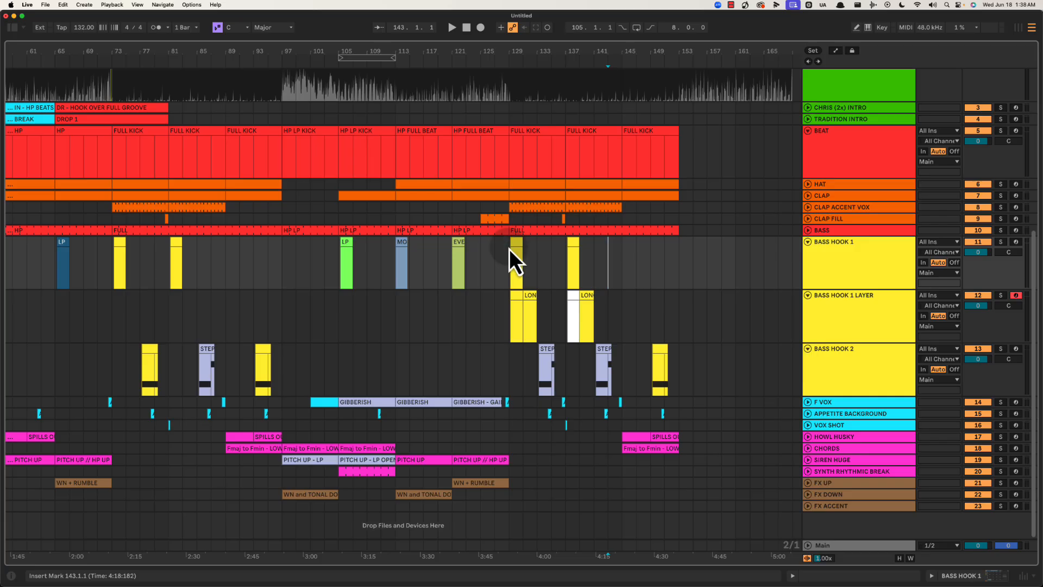
{"action": "left_click_drag", "start_coordinate": [509, 252], "coordinate": [548, 340]}
{"action": "left_click_drag", "start_coordinate": [569, 262], "coordinate": [620, 328]}
{"action": "left_click", "coordinate": [620, 328]}
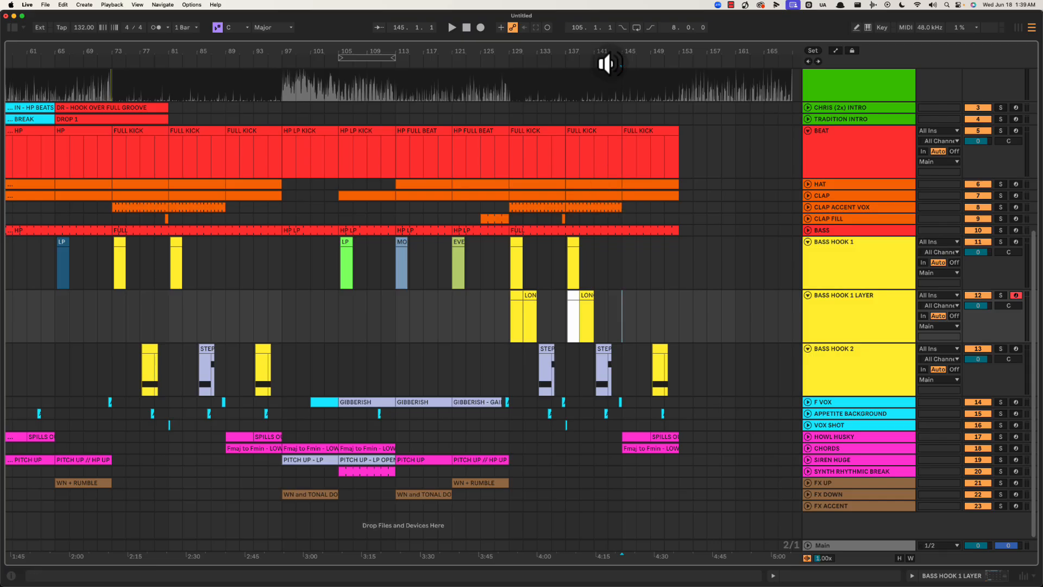
Examine the first STEP UP clip on BASS HOOK 2 and the vocal clips following it up to bar 138.
{"action": "left_click_drag", "start_coordinate": [613, 50], "coordinate": [560, 54]}
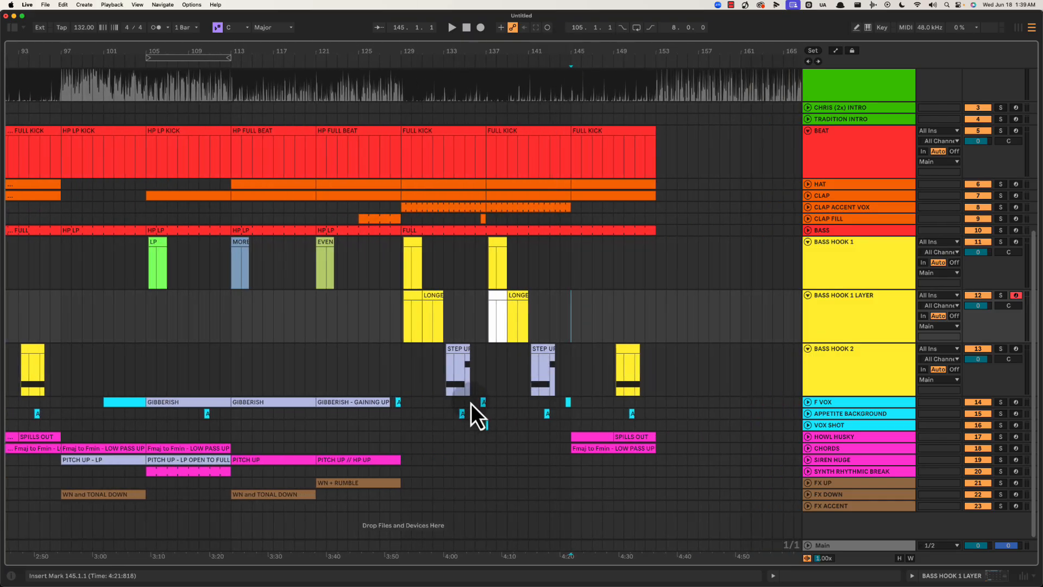
{"action": "left_click_drag", "start_coordinate": [474, 402], "coordinate": [495, 400]}
{"action": "left_click", "coordinate": [492, 384]}
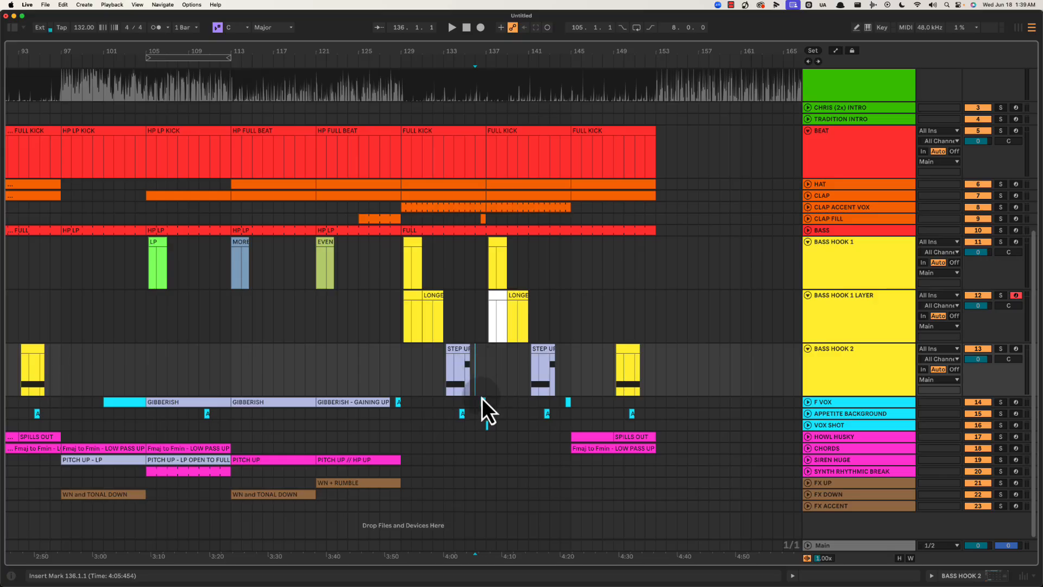
{"action": "left_click_drag", "start_coordinate": [482, 398], "coordinate": [510, 426]}
{"action": "left_click", "coordinate": [493, 376]}
{"action": "left_click_drag", "start_coordinate": [433, 378], "coordinate": [478, 370]}
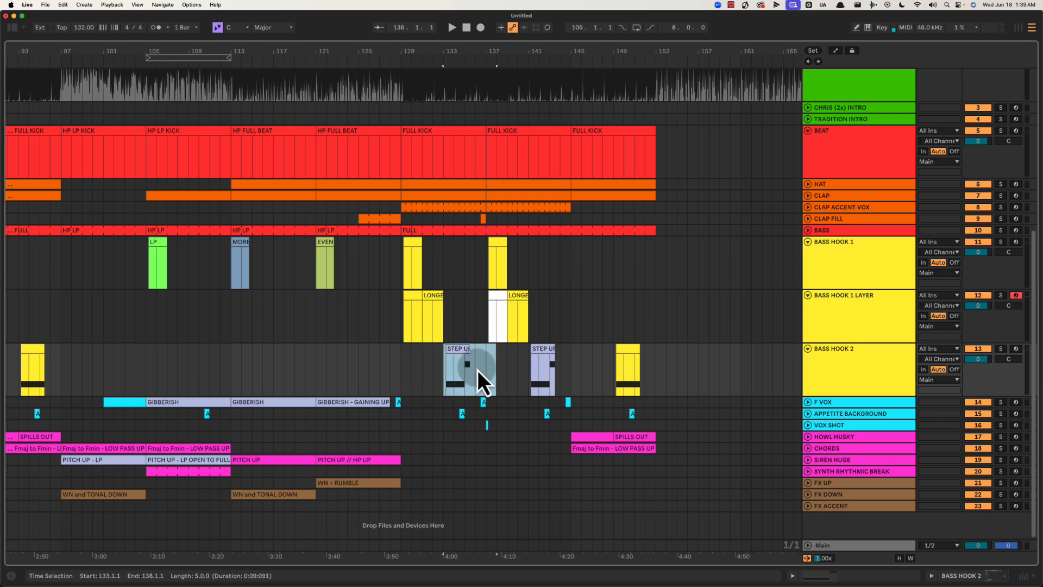
{"action": "left_click", "coordinate": [455, 349]}
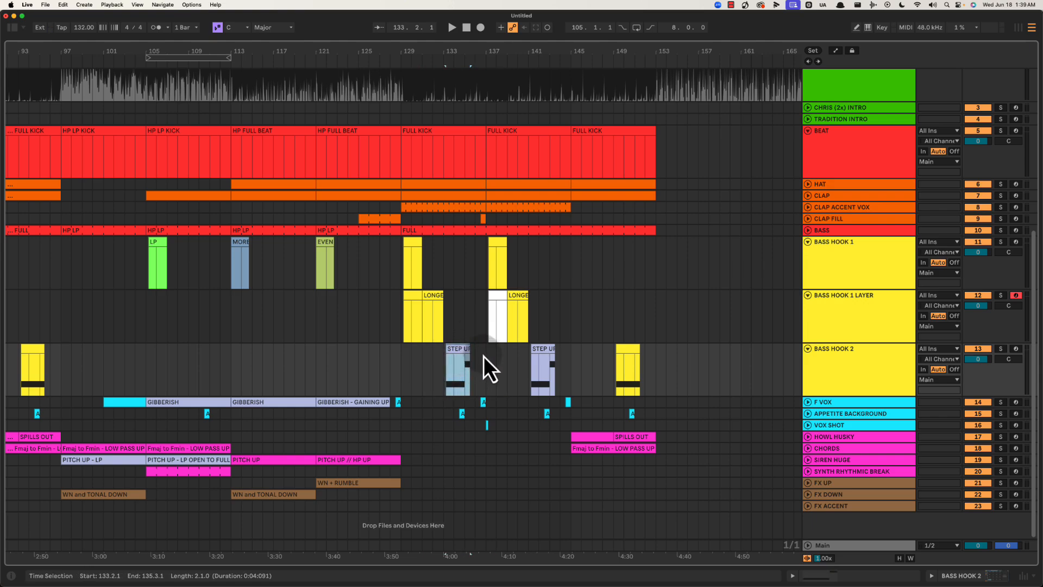
Compare the placement of the BASS HOOK 1 LAYER clips with the BASS HOOK 2 clips across bars 127 to 147.
{"action": "left_click_drag", "start_coordinate": [544, 51], "coordinate": [542, 48]}
{"action": "left_click_drag", "start_coordinate": [516, 383], "coordinate": [552, 370]}
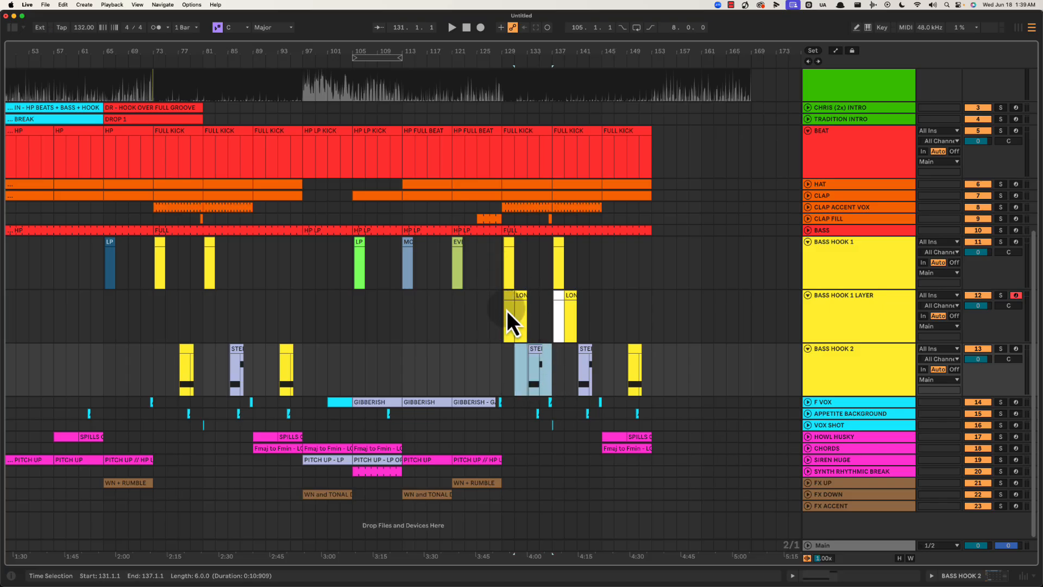
{"action": "left_click_drag", "start_coordinate": [506, 310], "coordinate": [618, 309]}
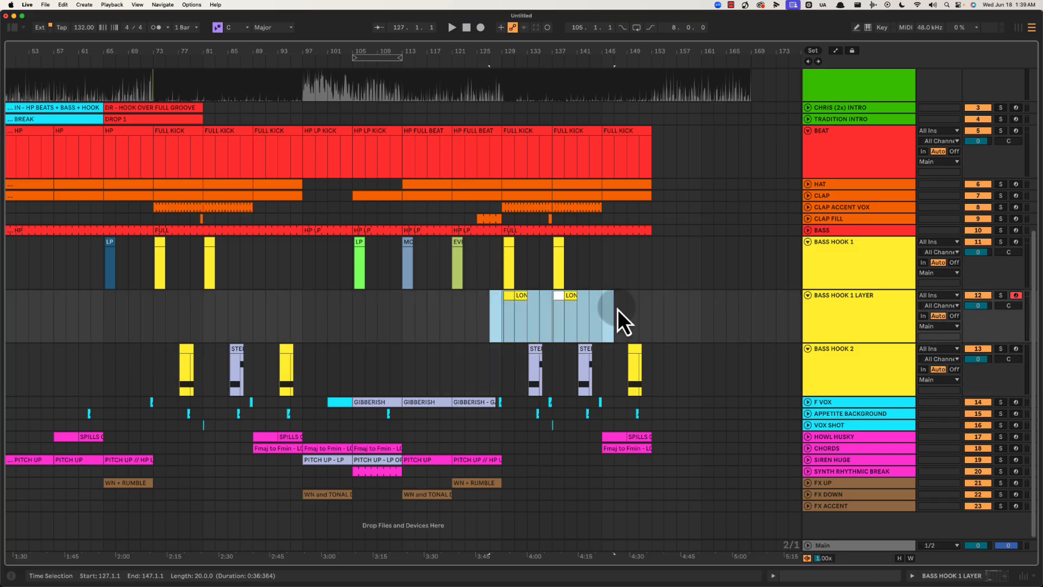
{"action": "left_click", "coordinate": [502, 364]}
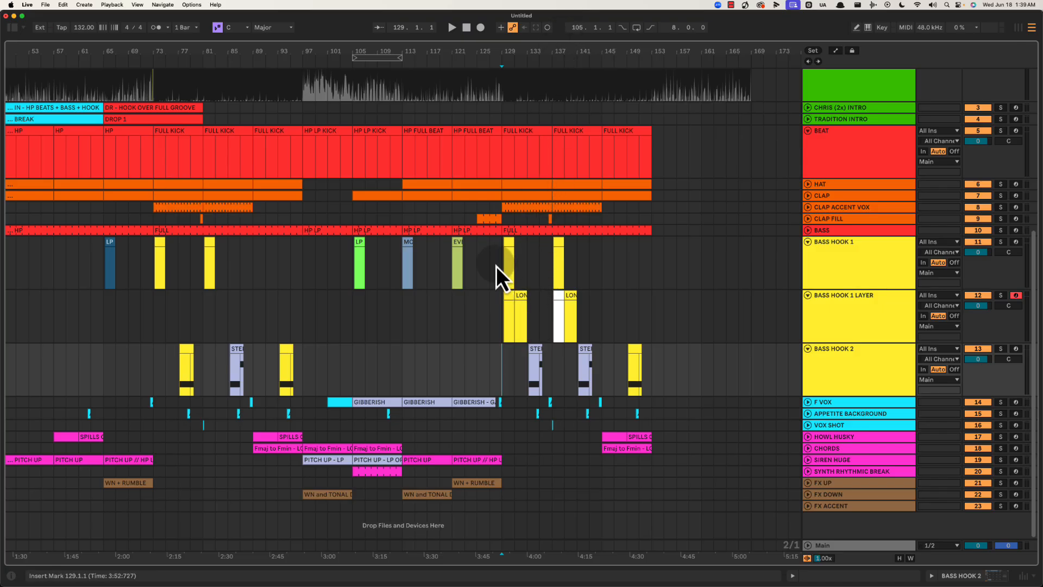
{"action": "left_click_drag", "start_coordinate": [497, 265], "coordinate": [533, 321]}
{"action": "left_click_drag", "start_coordinate": [516, 361], "coordinate": [572, 369]}
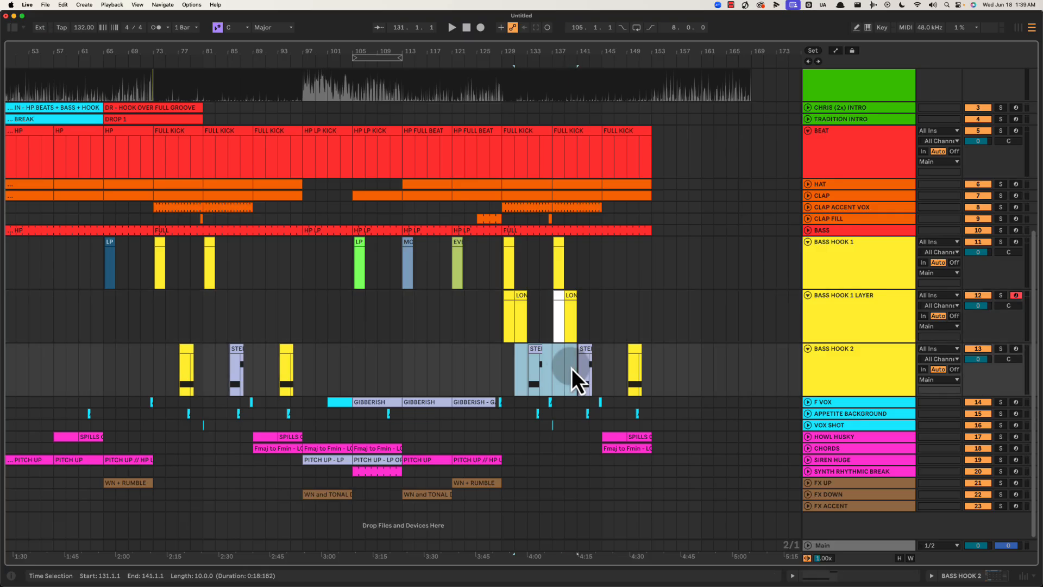
{"action": "left_click", "coordinate": [558, 370]}
{"action": "left_click", "coordinate": [550, 372]}
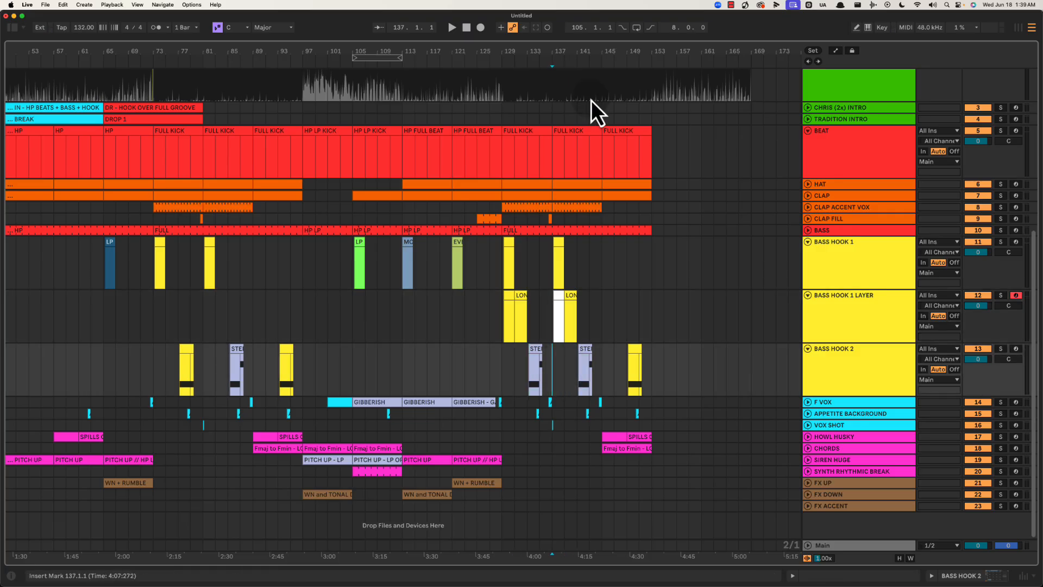
Play back from bar 135 through the second hook pass up to bar 145.
{"action": "left_click_drag", "start_coordinate": [581, 56], "coordinate": [575, 87]}
{"action": "left_click", "coordinate": [478, 274]}
{"action": "key", "text": "space"}
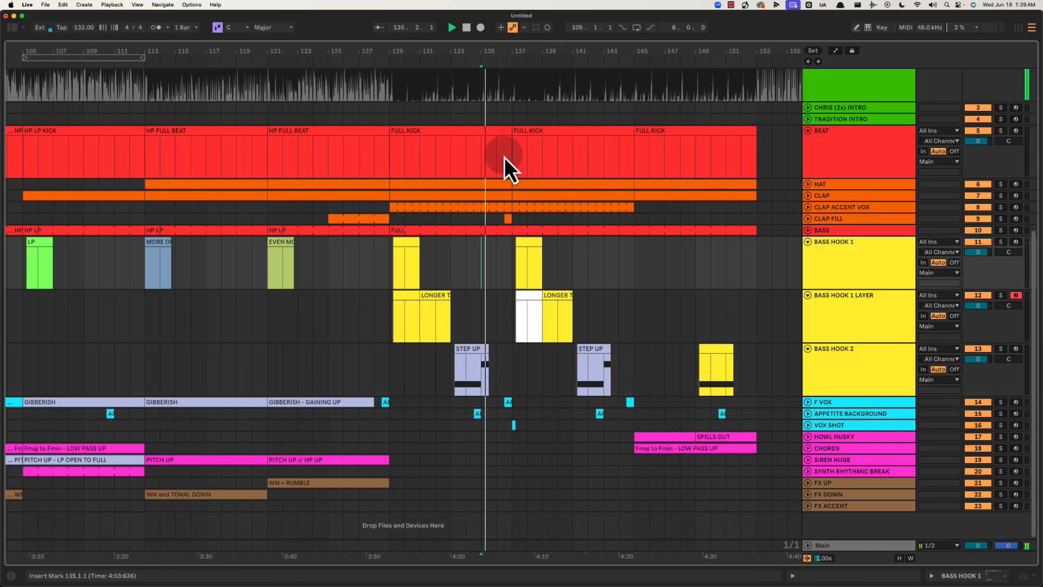
{"action": "left_click_drag", "start_coordinate": [523, 57], "coordinate": [504, 53]}
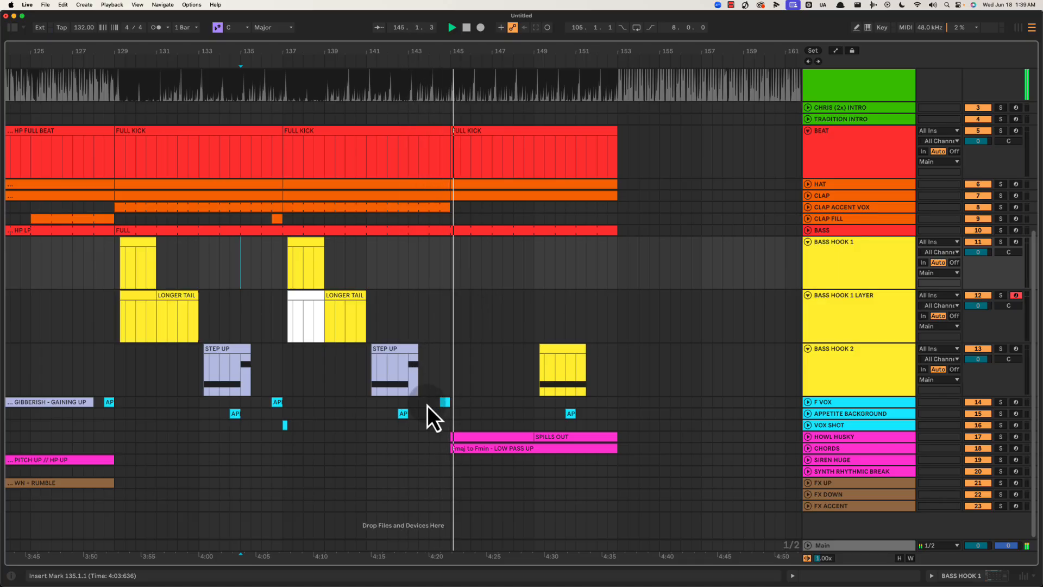
{"action": "key", "text": "space"}
Replay the second STEP UP clip on BASS HOOK 2 from bar 142 and the vocal fill at bar 144.
{"action": "left_click_drag", "start_coordinate": [428, 403], "coordinate": [466, 399]}
{"action": "left_click", "coordinate": [436, 375]}
{"action": "key", "text": "space"}
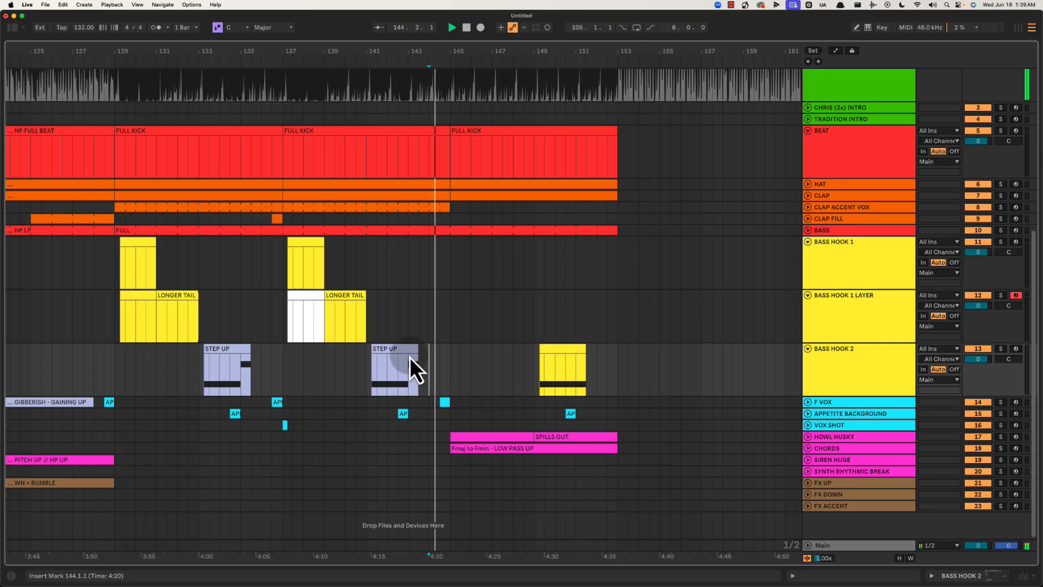
{"action": "left_click", "coordinate": [399, 359]}
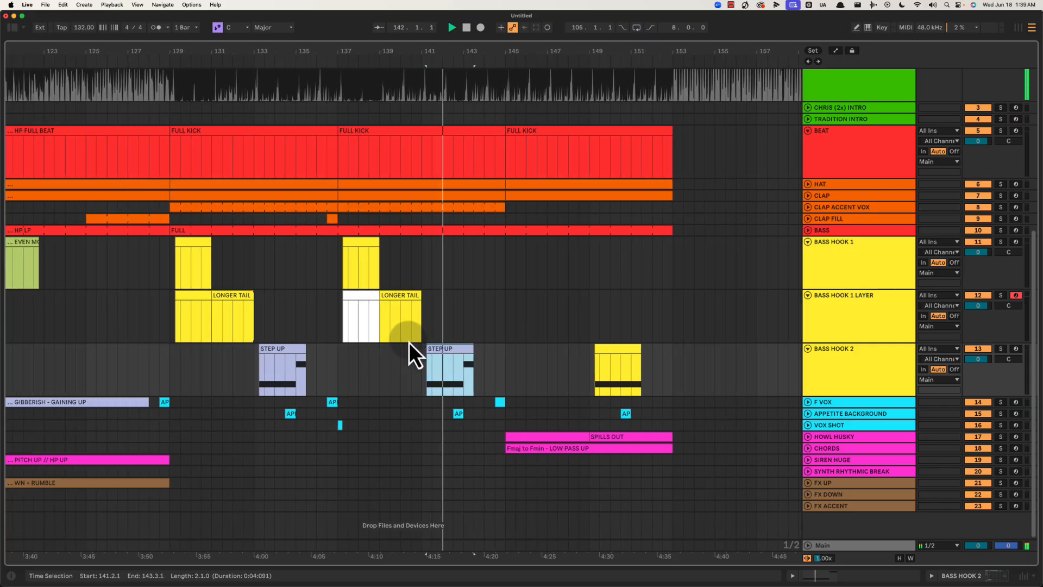
{"action": "scroll", "coordinate": [409, 342], "scroll_direction": "left", "scroll_amount": 2}
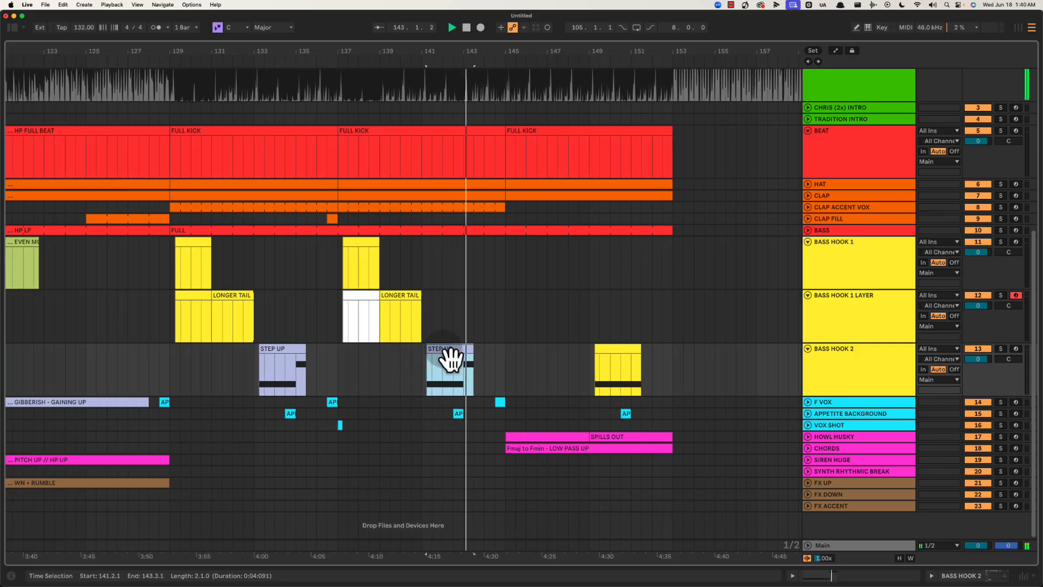
{"action": "left_click_drag", "start_coordinate": [454, 375], "coordinate": [478, 373]}
{"action": "left_click", "coordinate": [483, 372]}
{"action": "scroll", "coordinate": [493, 367], "scroll_direction": "right", "scroll_amount": 3}
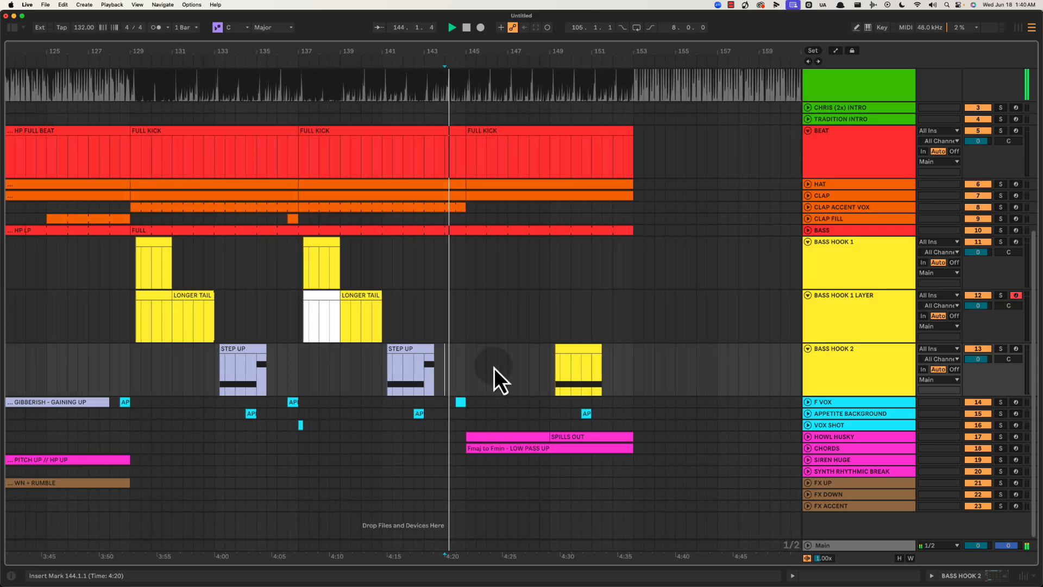
Listen to the opening of the last FULL KICK section and set the playback start to bar 145.
{"action": "scroll", "coordinate": [467, 370], "scroll_direction": "up", "scroll_amount": 2}
{"action": "scroll", "coordinate": [457, 376], "scroll_direction": "up", "scroll_amount": 1}
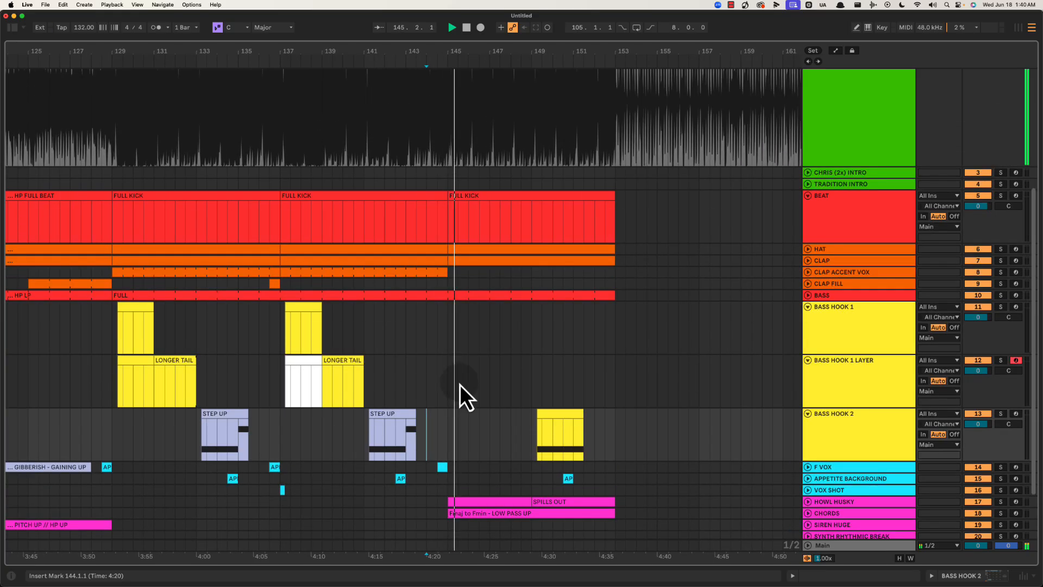
{"action": "left_click", "coordinate": [448, 331]}
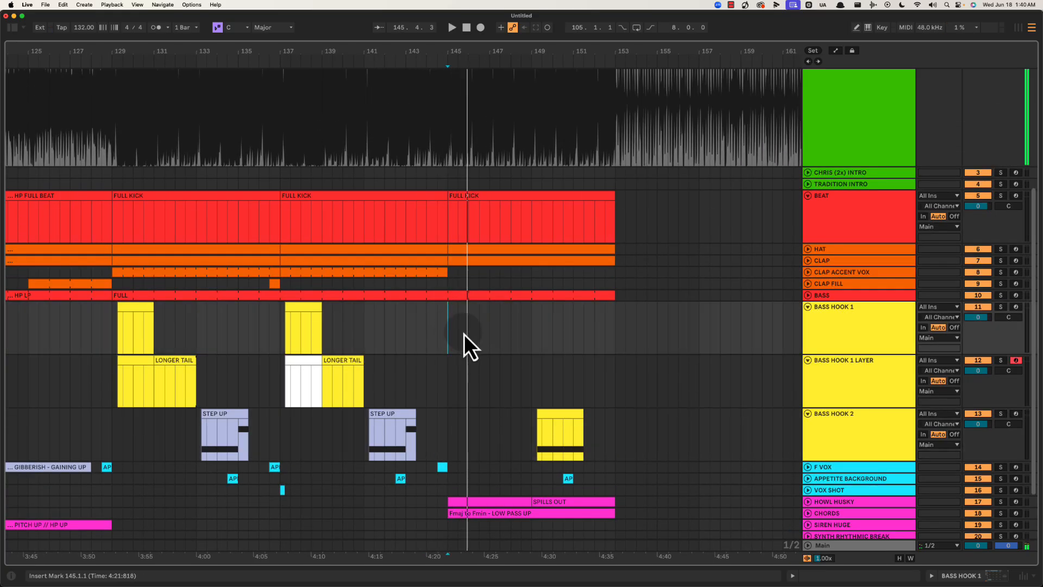
{"action": "key", "text": "space"}
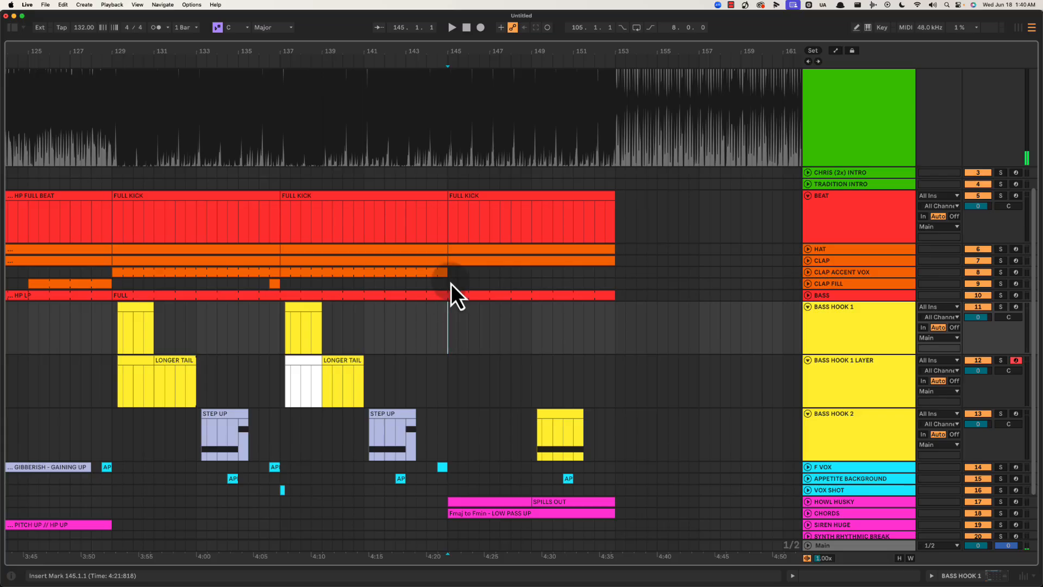
Delete the HOWL HUSKY and CHORDS clips between bars 144 and 154.
{"action": "scroll", "coordinate": [451, 392], "scroll_direction": "down", "scroll_amount": 1}
{"action": "left_click_drag", "start_coordinate": [425, 493], "coordinate": [641, 509]}
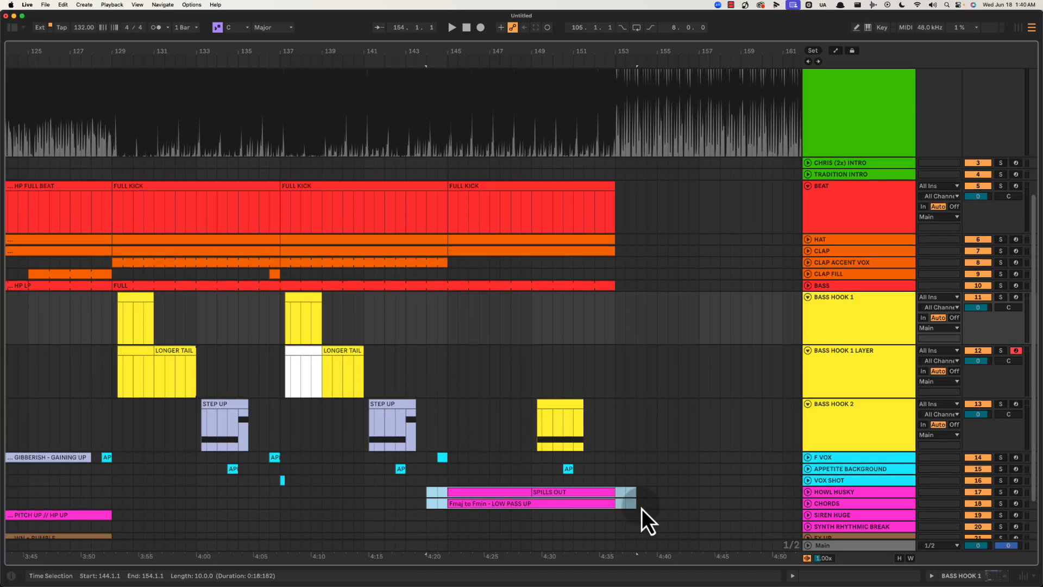
{"action": "key", "text": "Delete"}
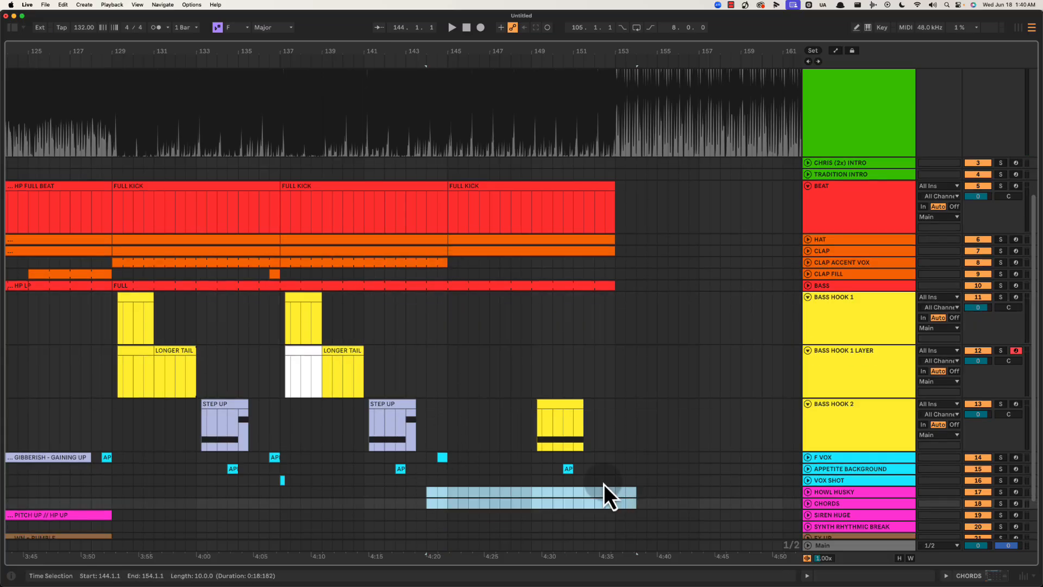
{"action": "left_click", "coordinate": [837, 492]}
Play back the last FULL KICK section from bar 145 to check which percussion elements continue.
{"action": "left_click", "coordinate": [447, 380]}
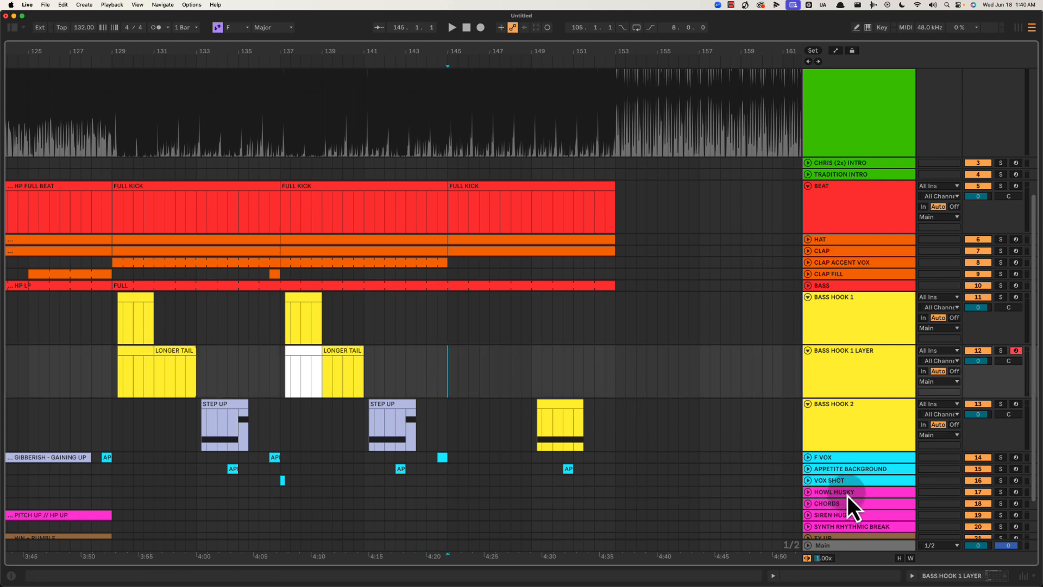
{"action": "left_click", "coordinate": [445, 385]}
{"action": "key", "text": "space"}
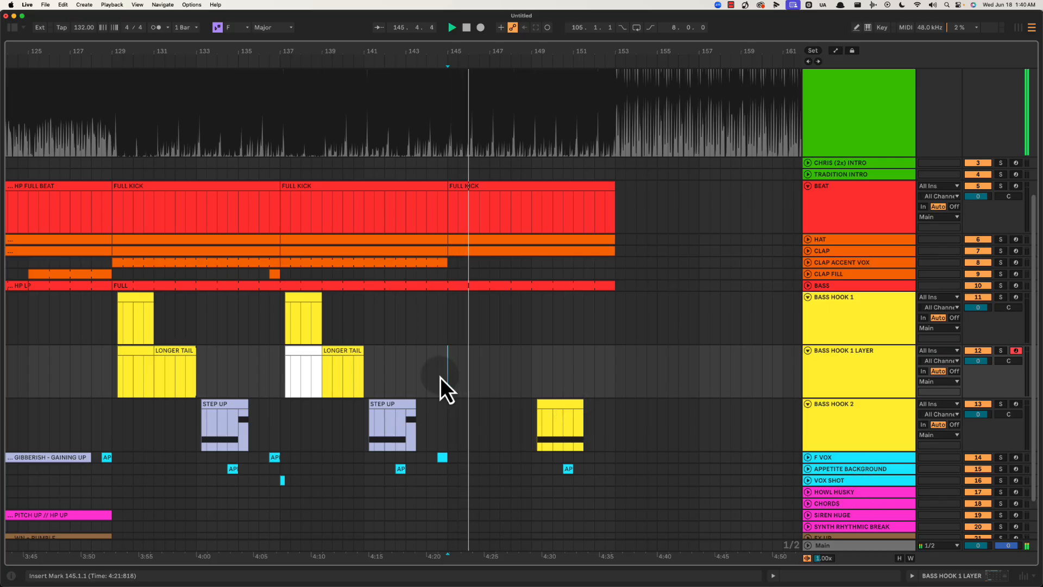
{"action": "scroll", "coordinate": [380, 375], "scroll_direction": "right", "scroll_amount": 3}
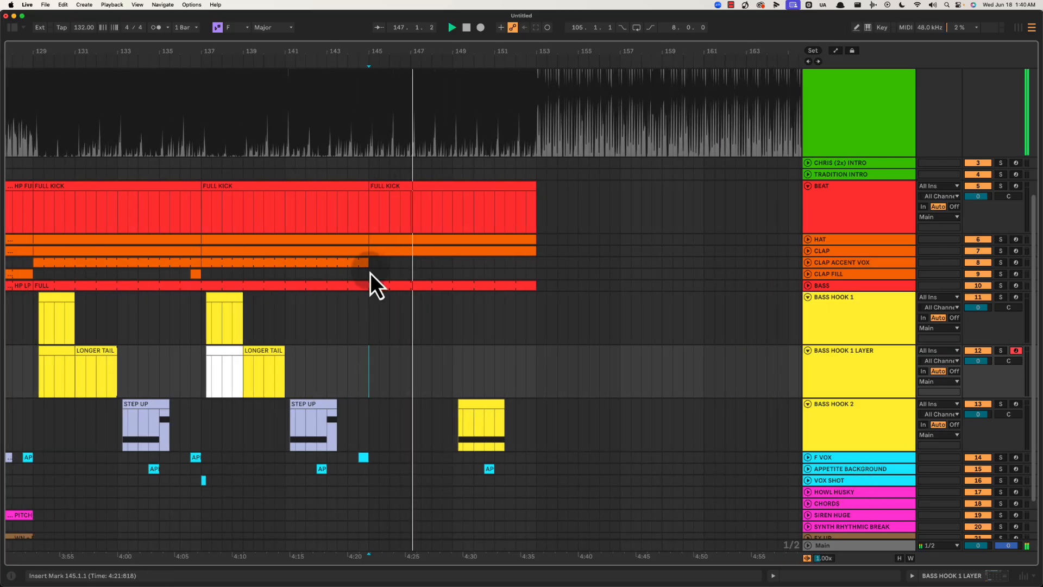
{"action": "key", "text": "space"}
Unfold the CLAP ACCENT VOX track and duplicate its clip at bar 137 to cover bars 145 to 153.
{"action": "left_click", "coordinate": [827, 275]}
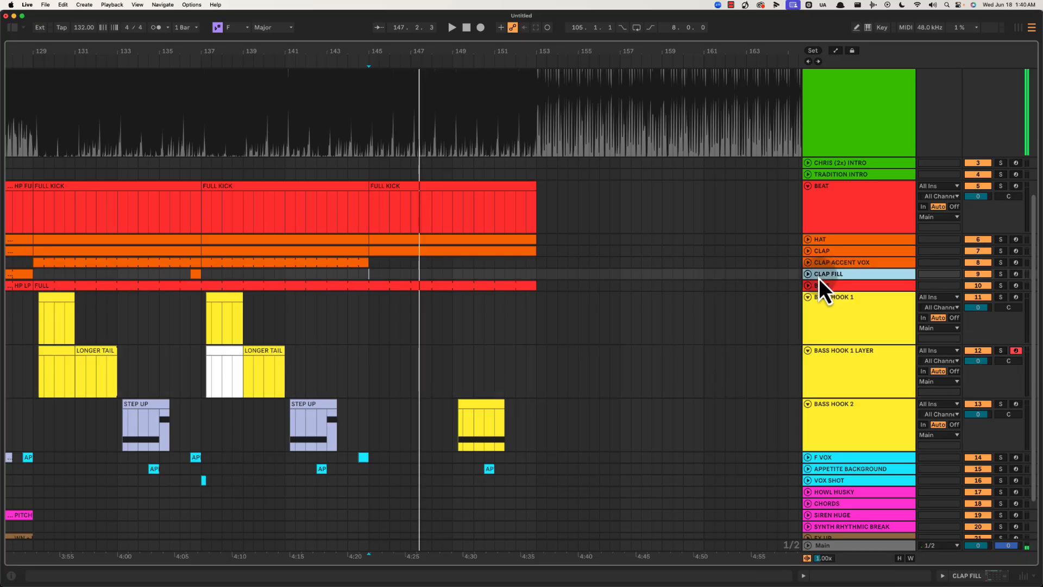
{"action": "left_click", "coordinate": [821, 264]}
{"action": "key", "text": "u"}
{"action": "left_click", "coordinate": [323, 263]}
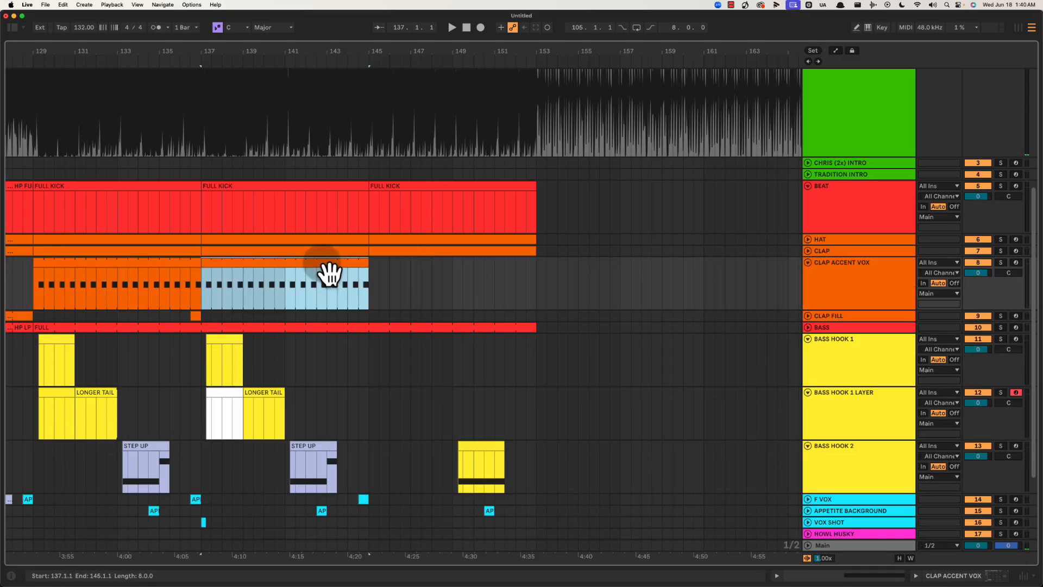
{"action": "key", "text": "super+d"}
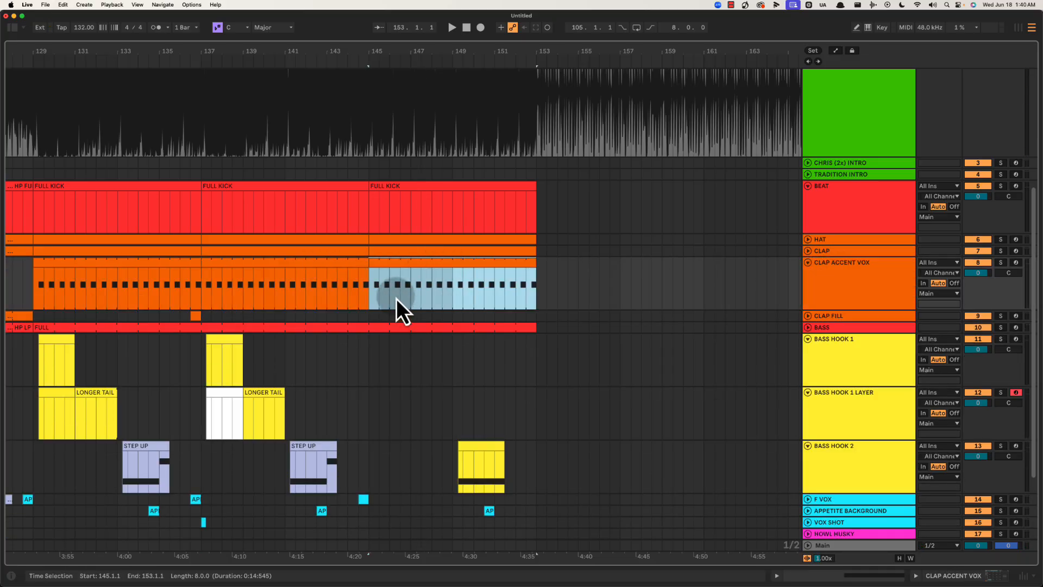
Play back the last FULL KICK section from bar 145 to check for clap fills and hook layers.
{"action": "left_click_drag", "start_coordinate": [370, 320], "coordinate": [546, 339]}
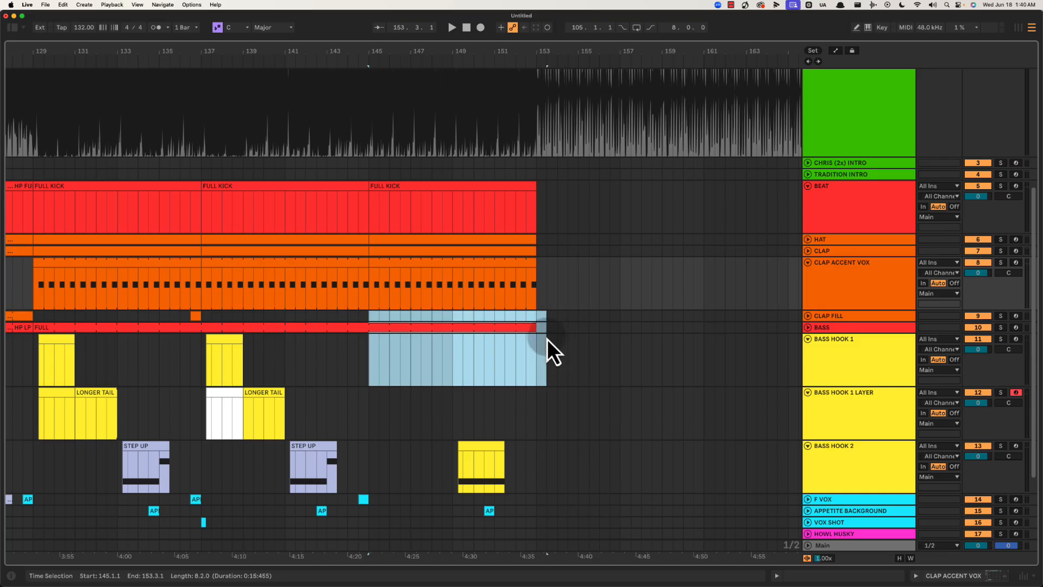
{"action": "left_click", "coordinate": [380, 317]}
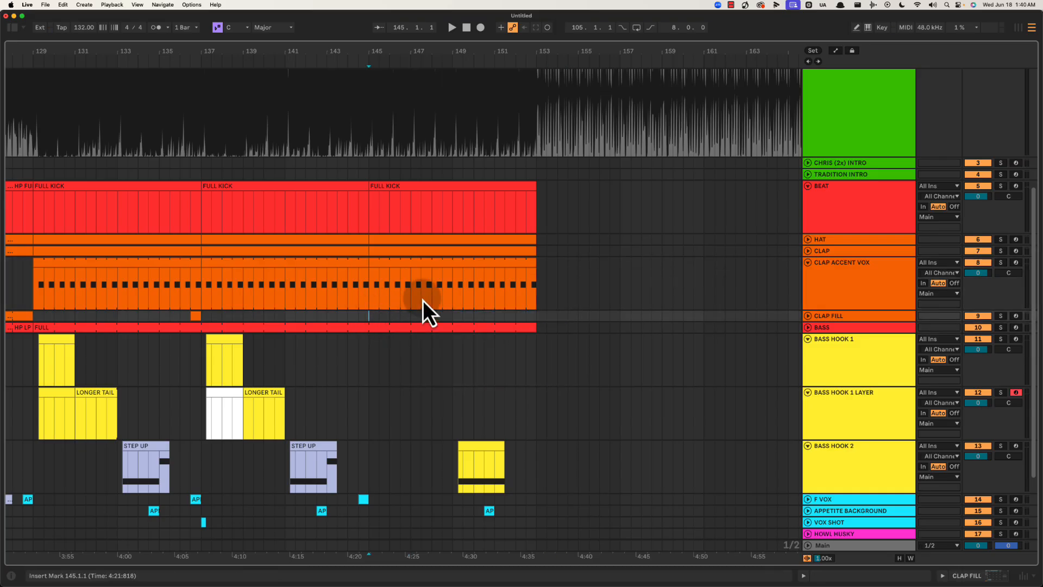
{"action": "key", "text": "space"}
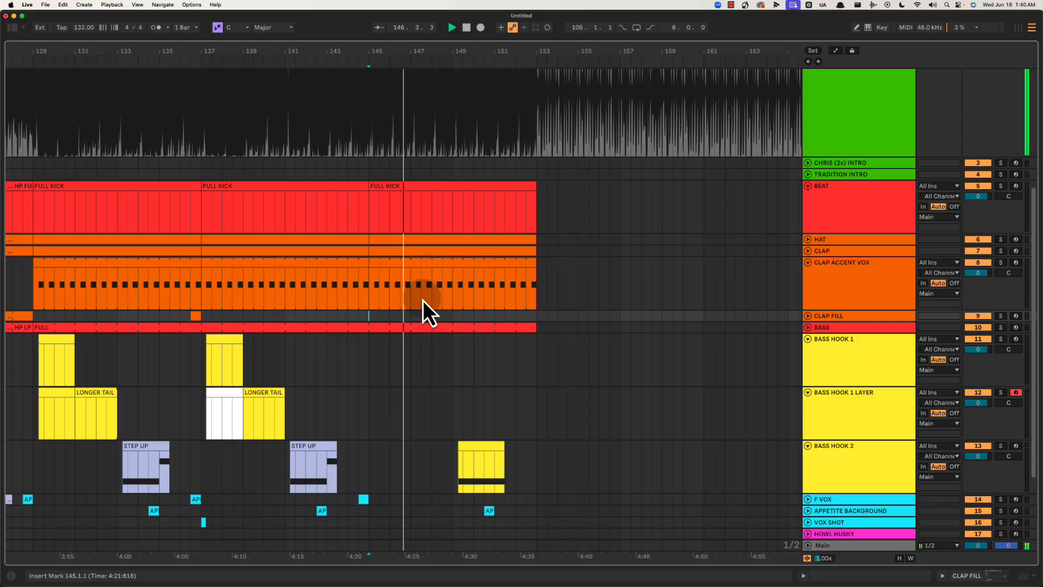
{"action": "left_click", "coordinate": [399, 319]}
{"action": "scroll", "coordinate": [399, 320], "scroll_direction": "right", "scroll_amount": 1}
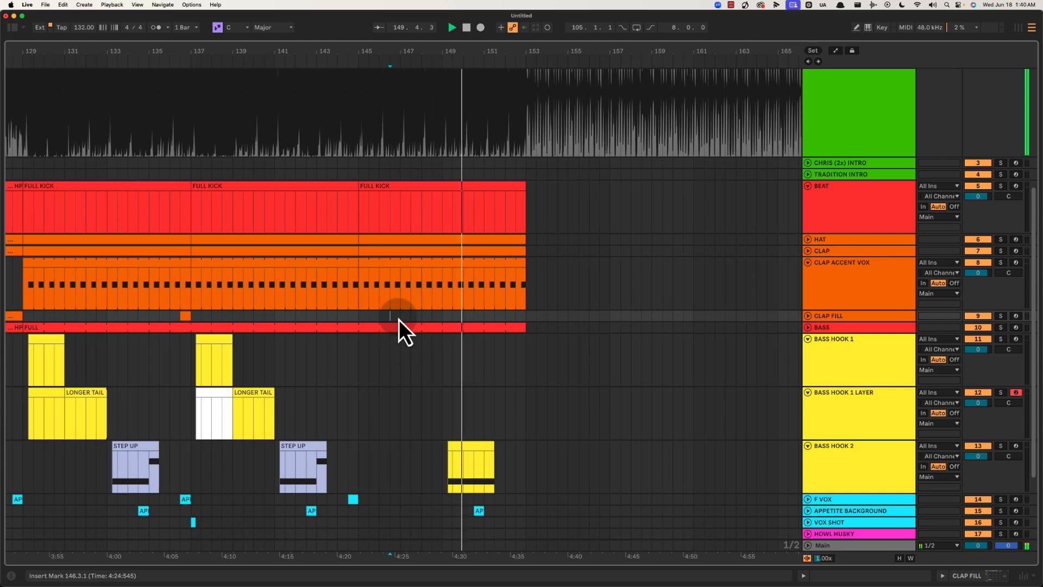
{"action": "key", "text": "space"}
Examine the first drop's CLAP ACCENT VOX and hook clips from bar 73 against the last FULL KICK section of the second drop.
{"action": "left_click_drag", "start_coordinate": [402, 332], "coordinate": [408, 356]}
{"action": "left_click_drag", "start_coordinate": [375, 56], "coordinate": [375, 41]}
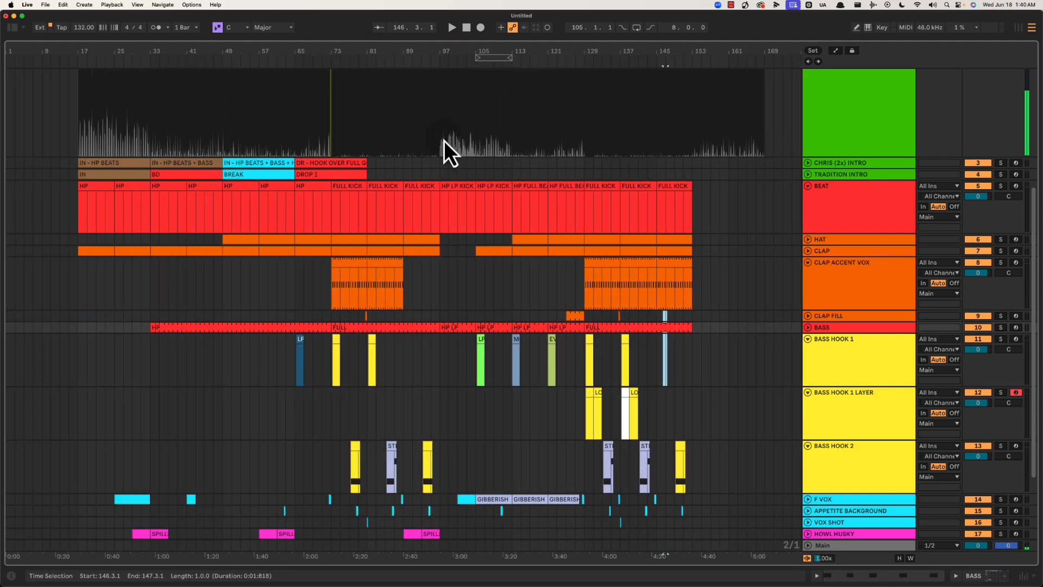
{"action": "left_click", "coordinate": [93, 272]}
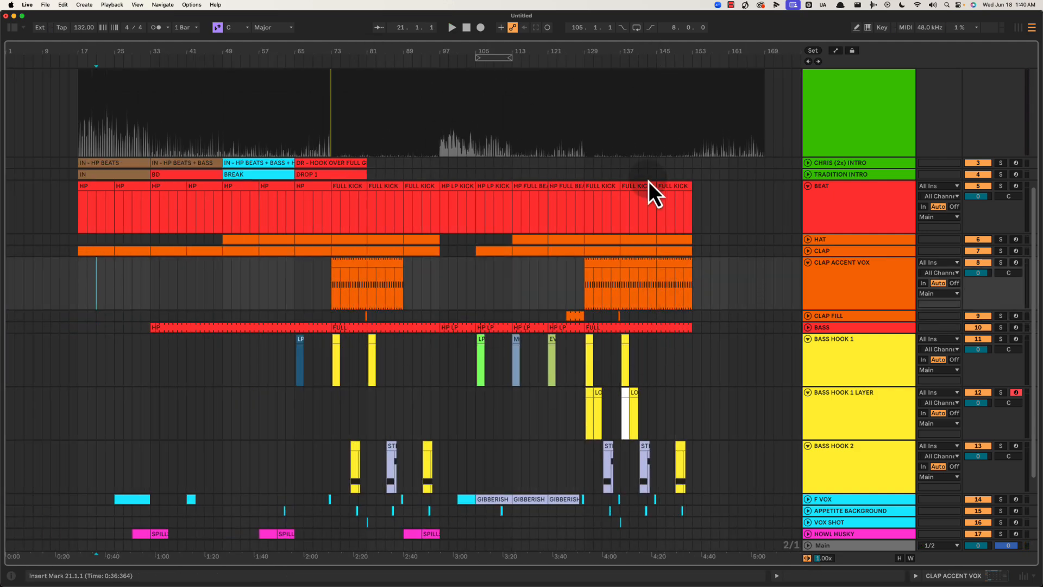
{"action": "mouse_move", "coordinate": [373, 58]}
{"action": "left_mouse_down"}
{"action": "mouse_move", "coordinate": [342, 51]}
{"action": "mouse_move", "coordinate": [419, 54]}
{"action": "left_mouse_up"}
{"action": "left_click", "coordinate": [354, 294]}
{"action": "scroll", "coordinate": [354, 294], "scroll_direction": "left", "scroll_amount": 3}
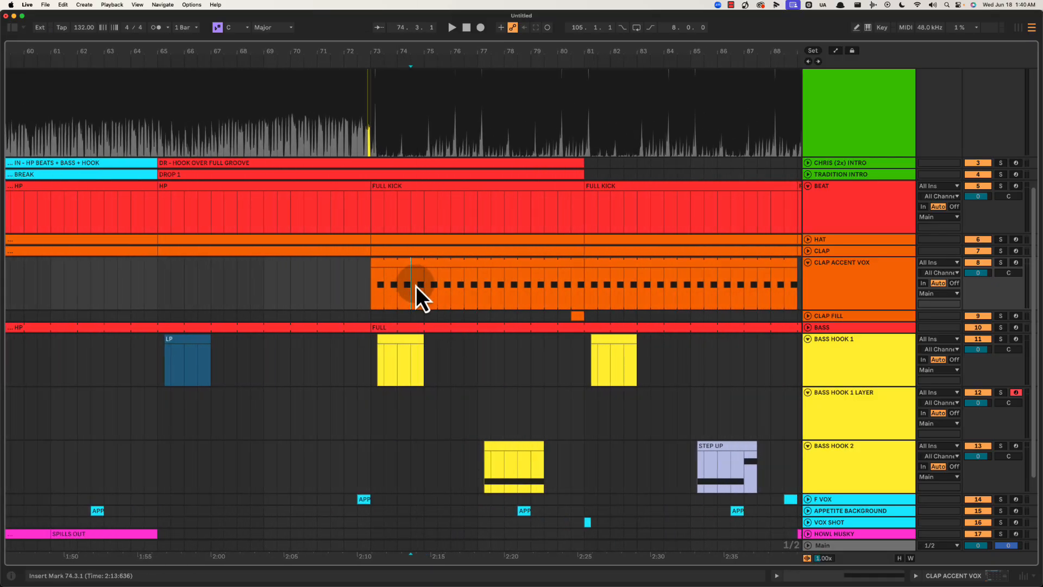
{"action": "left_click", "coordinate": [457, 289]}
{"action": "left_click_drag", "start_coordinate": [429, 52], "coordinate": [429, 50]}
Inspect the reference audio's waveform between bars 17 and 31 and play a short stretch of the intro from bar 20.
{"action": "left_click_drag", "start_coordinate": [84, 120], "coordinate": [151, 123]}
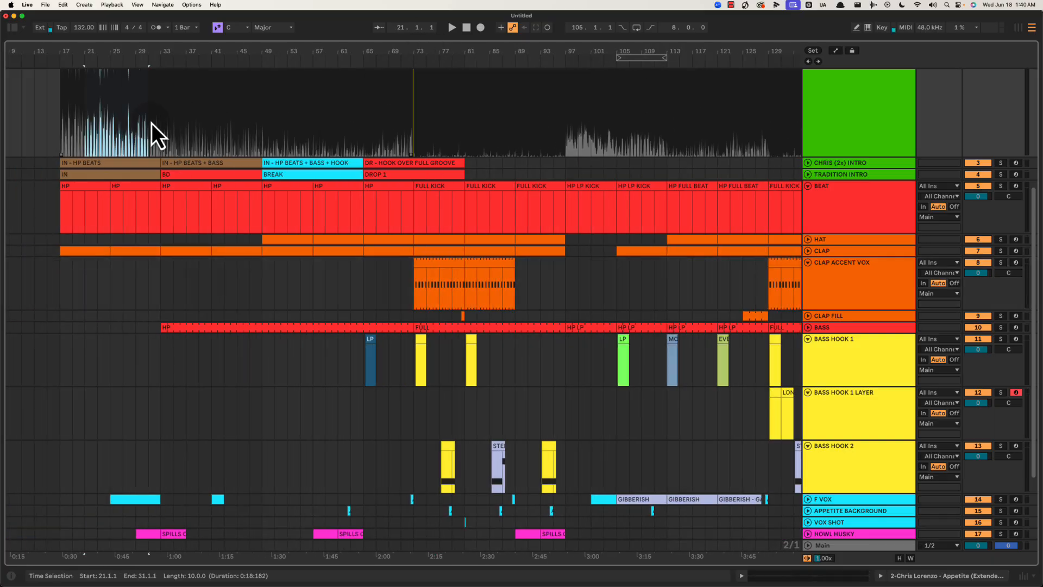
{"action": "key", "text": "z"}
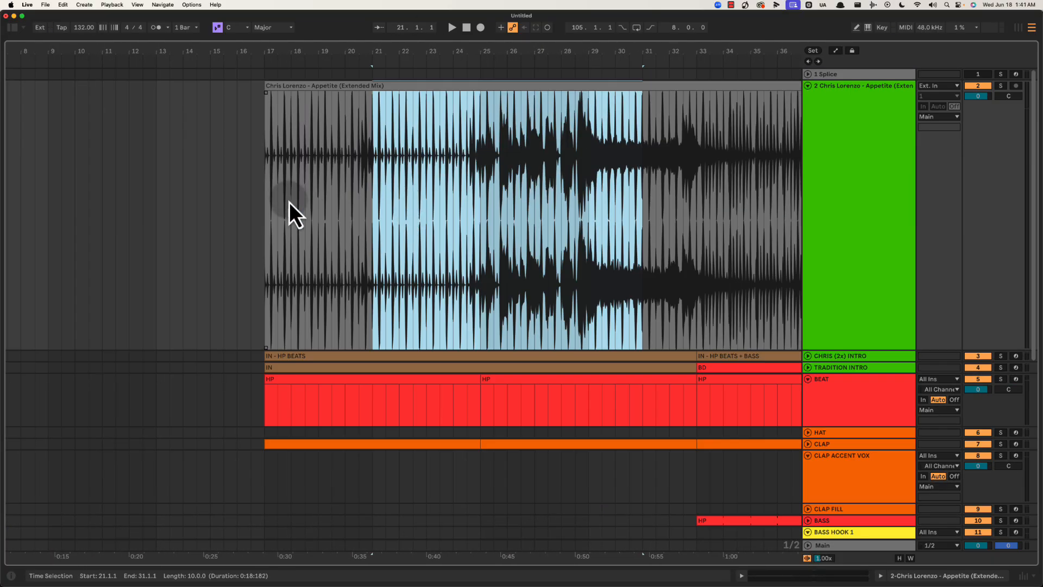
{"action": "left_click", "coordinate": [289, 202]}
{"action": "left_click_drag", "start_coordinate": [278, 143], "coordinate": [372, 160]}
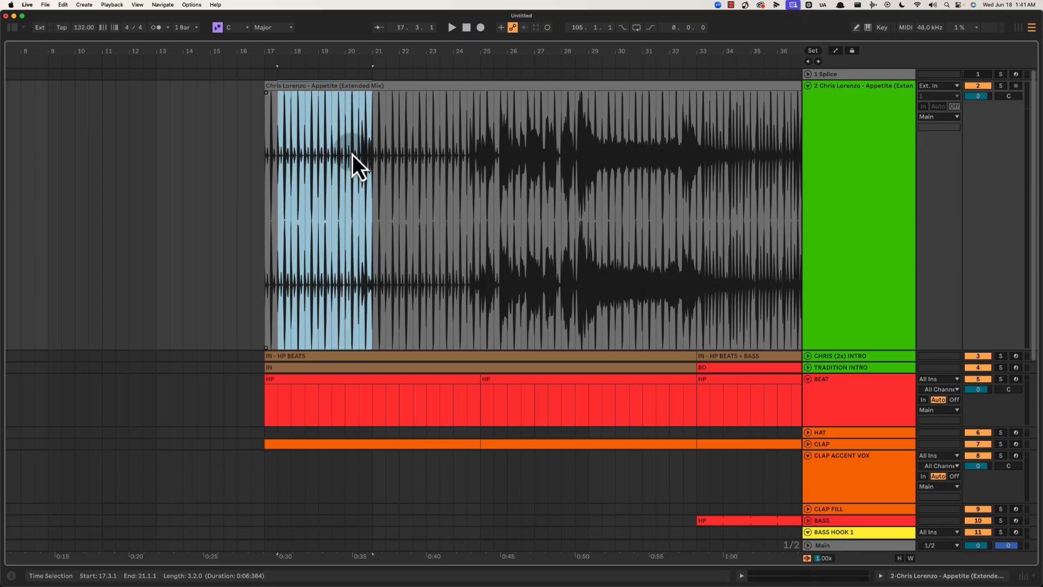
{"action": "left_click", "coordinate": [352, 154]}
{"action": "key", "text": "space"}
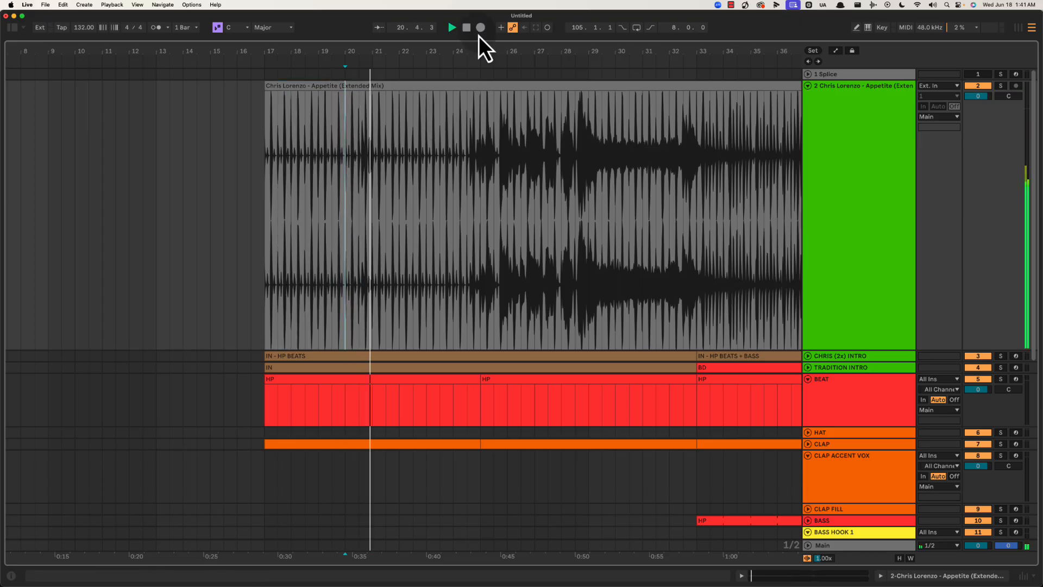
{"action": "key", "text": "space"}
Play the first drop's reference audio from bar 74 and mark the half bar before bar 75 for a closer look at the waveform.
{"action": "left_click_drag", "start_coordinate": [483, 50], "coordinate": [472, 54]}
{"action": "left_click", "coordinate": [467, 157]}
{"action": "left_click", "coordinate": [389, 135]}
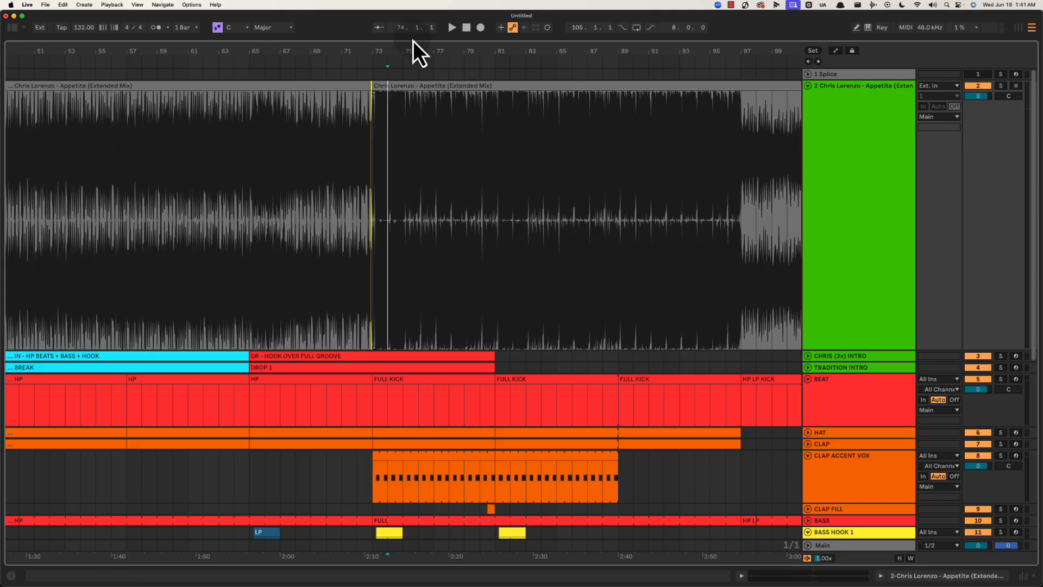
{"action": "key", "text": "space"}
{"action": "left_click_drag", "start_coordinate": [410, 52], "coordinate": [409, 61]}
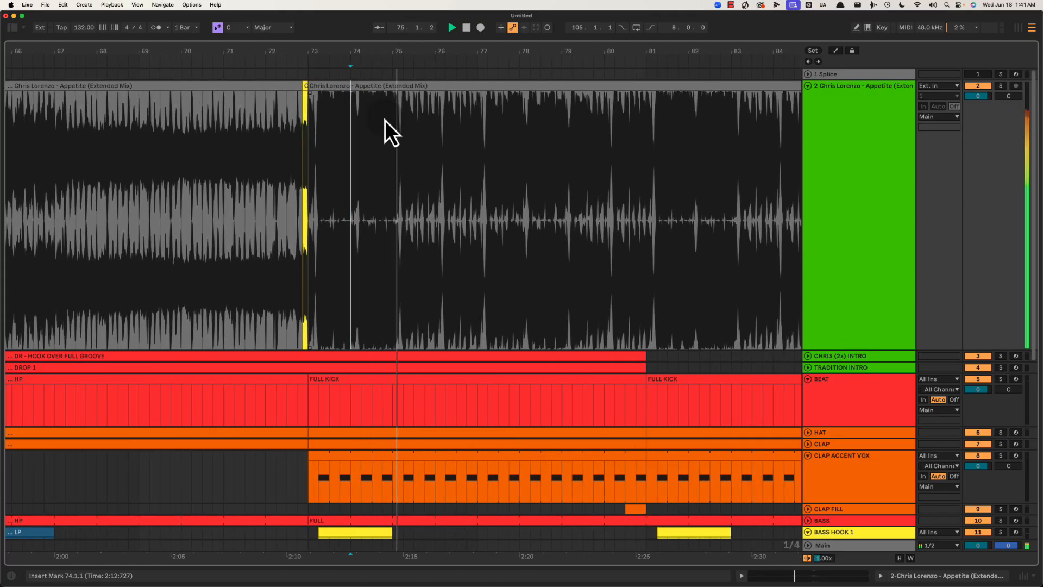
{"action": "left_click_drag", "start_coordinate": [384, 120], "coordinate": [398, 111]}
{"action": "key", "text": "space"}
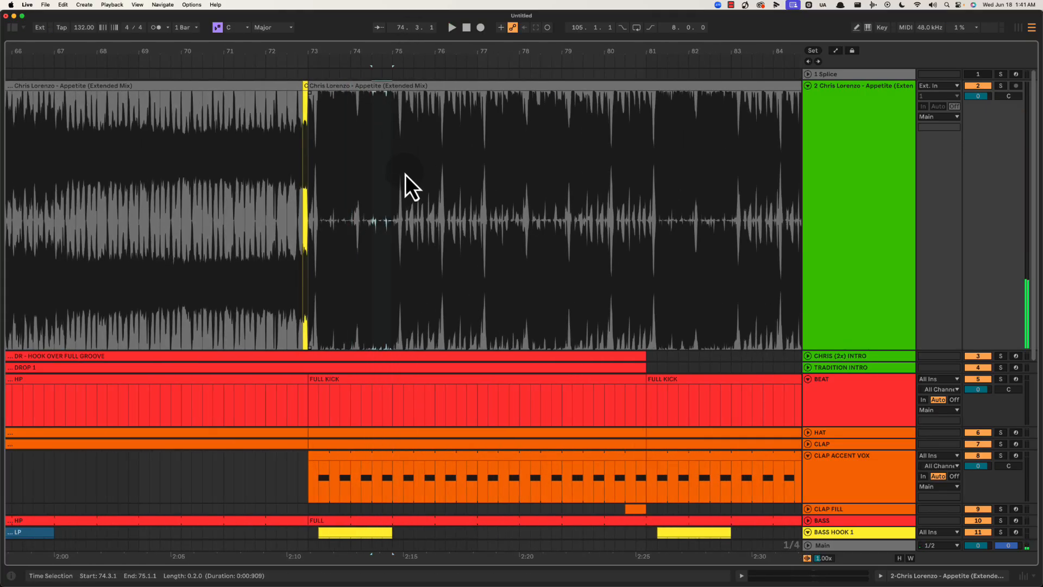
{"action": "scroll", "coordinate": [405, 173], "scroll_direction": "down", "scroll_amount": 5}
{"action": "scroll", "coordinate": [406, 171], "scroll_direction": "up", "scroll_amount": 5}
{"action": "left_click_drag", "start_coordinate": [382, 147], "coordinate": [394, 145]}
Play the reference audio from bar 145 and mark the half bar before bar 147 for comparison with the first drop.
{"action": "left_click_drag", "start_coordinate": [426, 48], "coordinate": [483, 52]}
{"action": "left_click", "coordinate": [655, 111]}
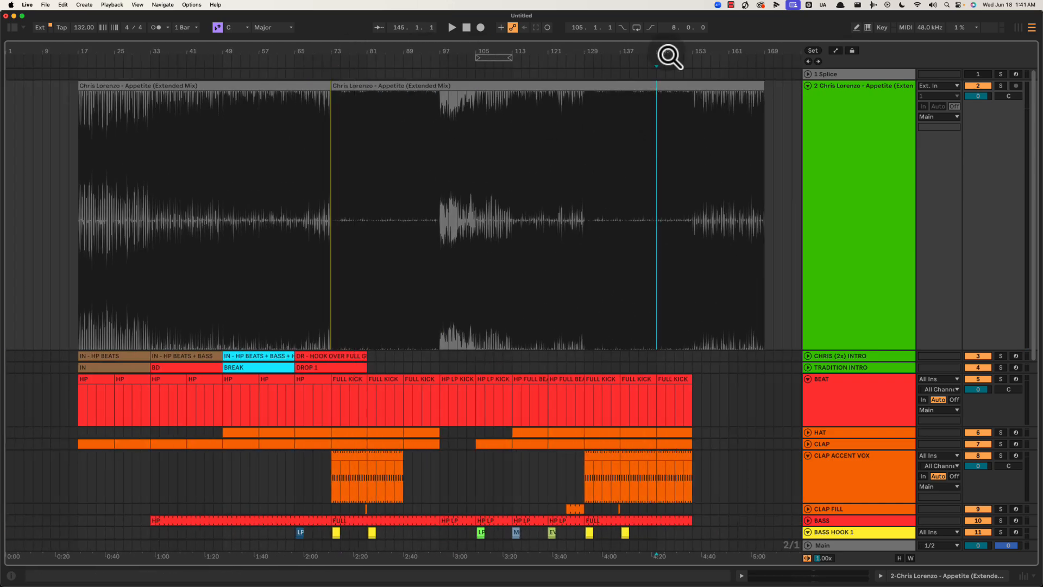
{"action": "mouse_move", "coordinate": [670, 56]}
{"action": "left_mouse_down"}
{"action": "mouse_move", "coordinate": [482, 174]}
{"action": "mouse_move", "coordinate": [419, 296]}
{"action": "left_mouse_up"}
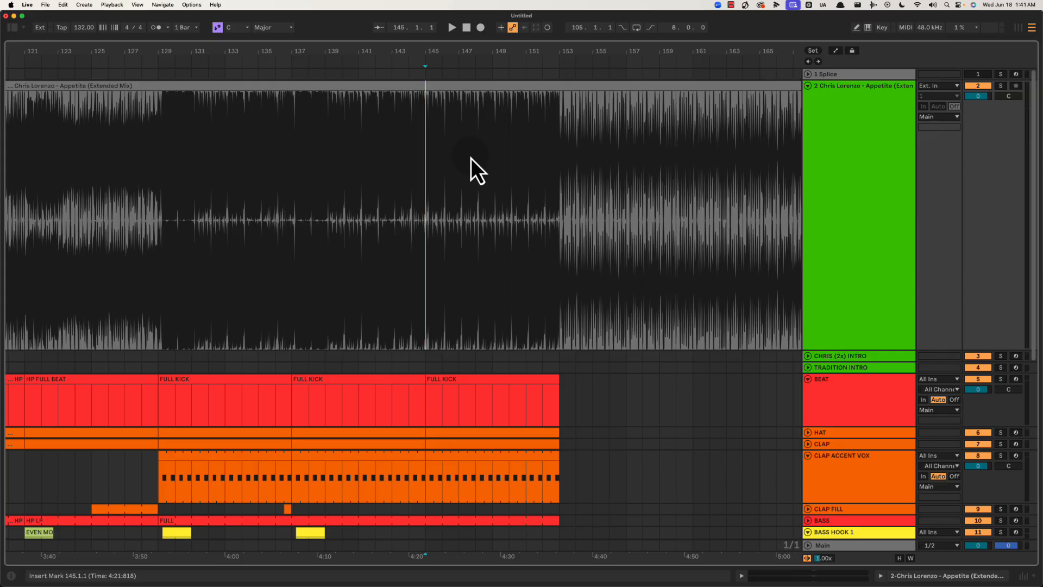
{"action": "left_click_drag", "start_coordinate": [487, 47], "coordinate": [487, 51]}
{"action": "key", "text": "space"}
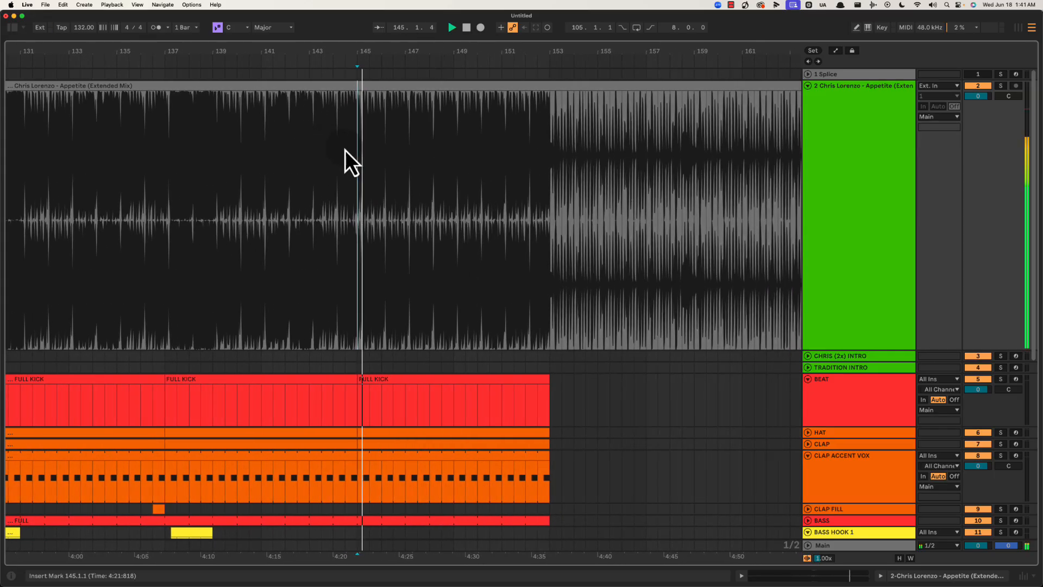
{"action": "scroll", "coordinate": [383, 201], "scroll_direction": "down", "scroll_amount": 5}
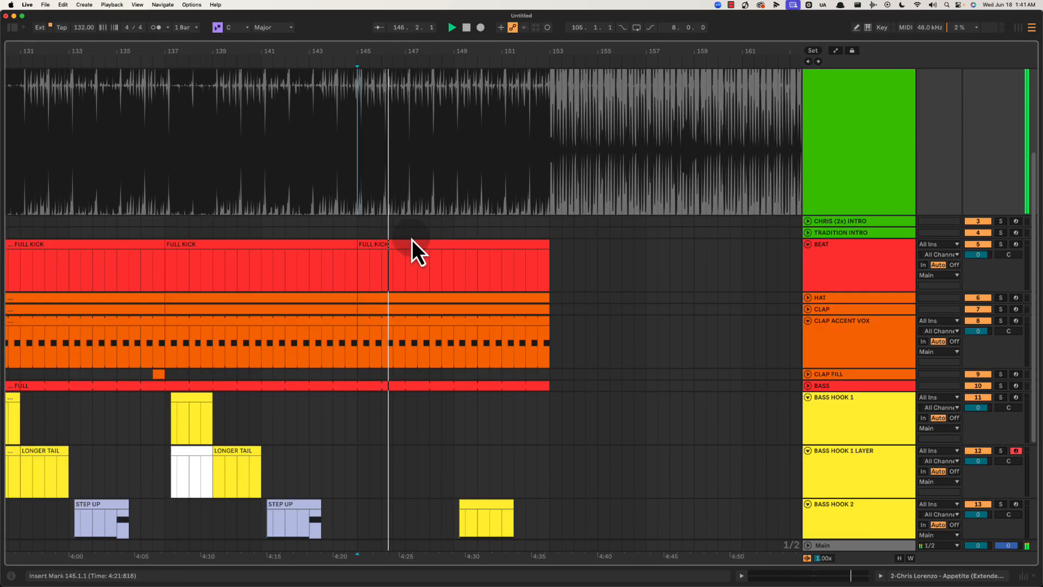
{"action": "left_click_drag", "start_coordinate": [463, 51], "coordinate": [460, 54]}
{"action": "left_click_drag", "start_coordinate": [379, 101], "coordinate": [396, 96]}
{"action": "key", "text": "space"}
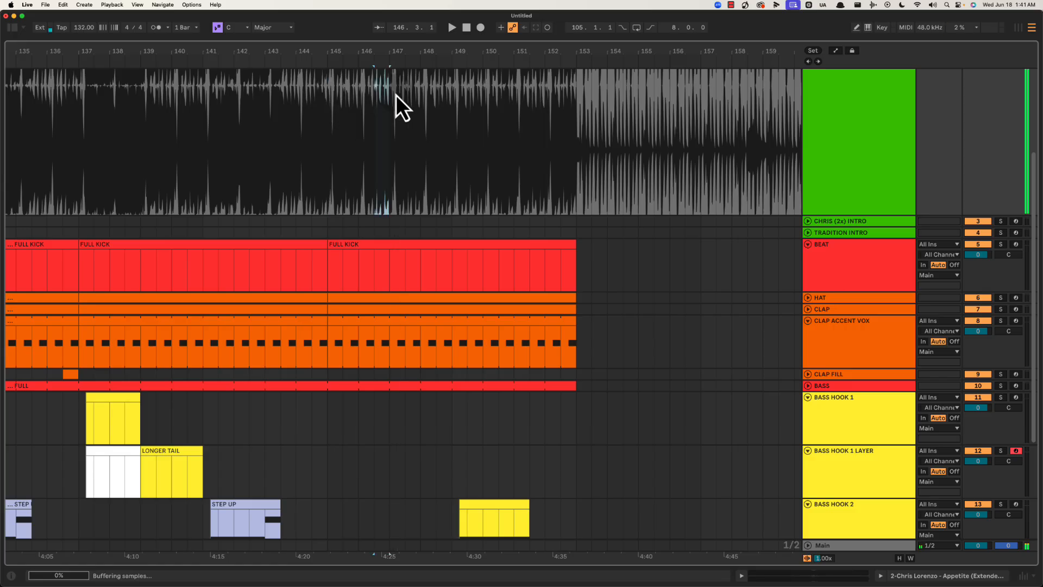
Select the audio from bar 145 to 147 and play on from bar 147 to check the bass hook layers.
{"action": "left_click_drag", "start_coordinate": [326, 99], "coordinate": [390, 99]}
{"action": "left_click", "coordinate": [389, 98]}
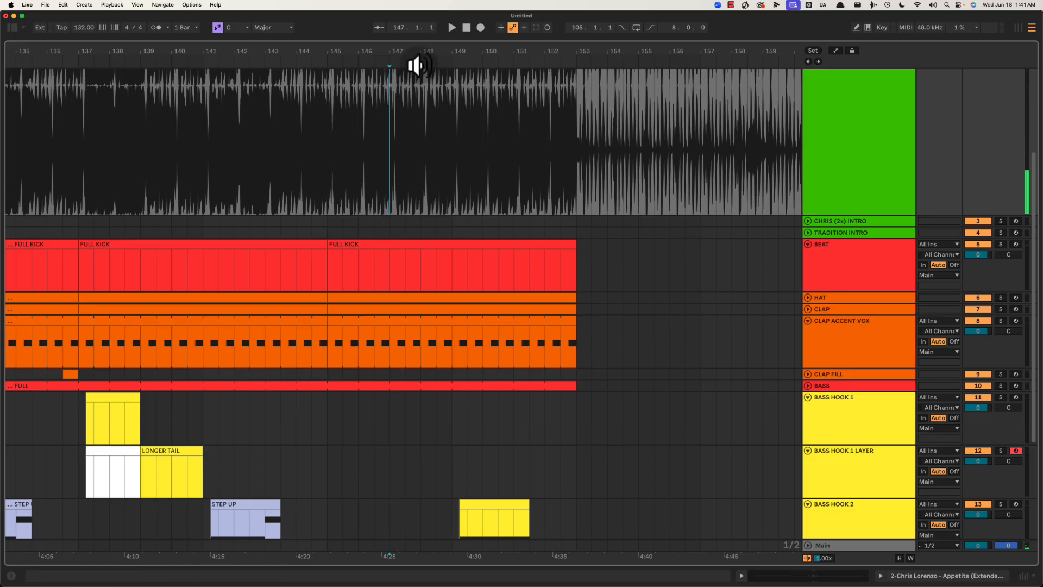
{"action": "key", "text": "space"}
{"action": "left_click_drag", "start_coordinate": [430, 57], "coordinate": [431, 54]}
{"action": "scroll", "coordinate": [396, 194], "scroll_direction": "down", "scroll_amount": 3}
{"action": "scroll", "coordinate": [395, 194], "scroll_direction": "right", "scroll_amount": 1}
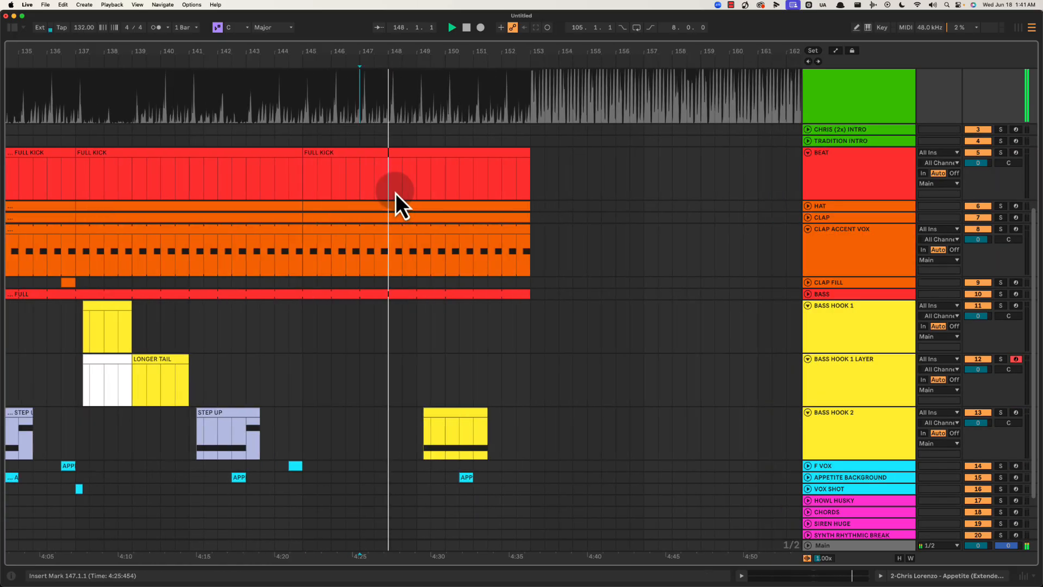
Delete the yellow BASS HOOK 2 clip between bars 149 and 153.
{"action": "scroll", "coordinate": [396, 194], "scroll_direction": "up", "scroll_amount": 1}
{"action": "left_click_drag", "start_coordinate": [393, 440], "coordinate": [507, 438]}
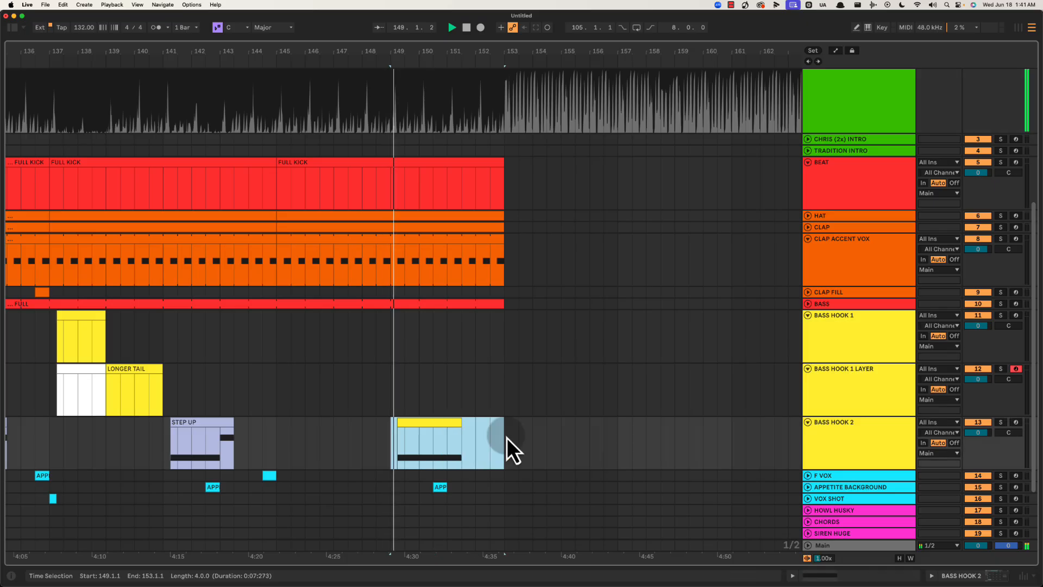
{"action": "left_click_drag", "start_coordinate": [415, 486], "coordinate": [371, 485]}
{"action": "left_click", "coordinate": [426, 473]}
{"action": "left_click", "coordinate": [418, 449]}
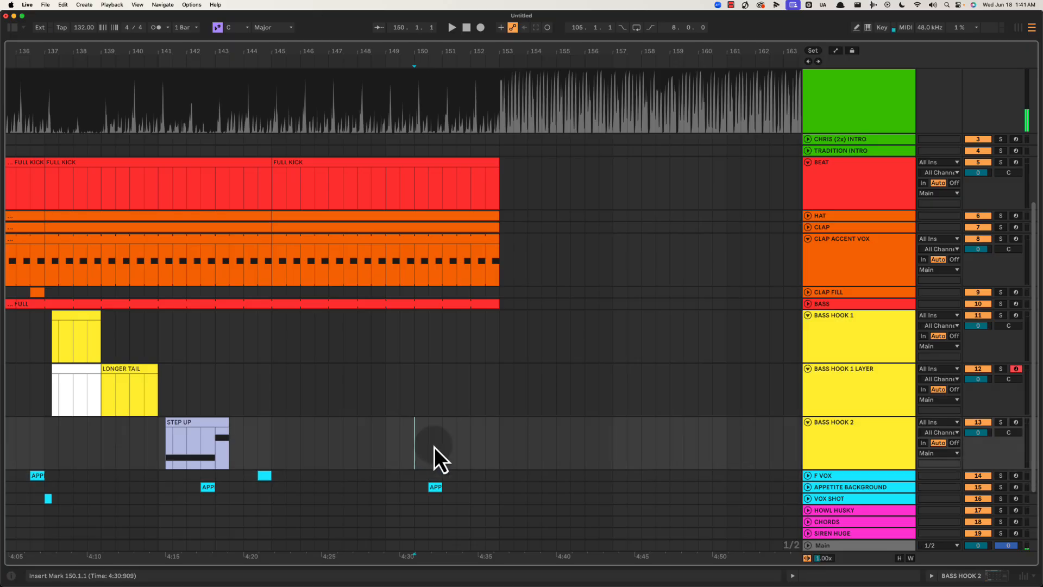
Play back from 150.3 to check the background vocal in the last FULL KICK section.
{"action": "left_click", "coordinate": [427, 444]}
{"action": "key", "text": "space"}
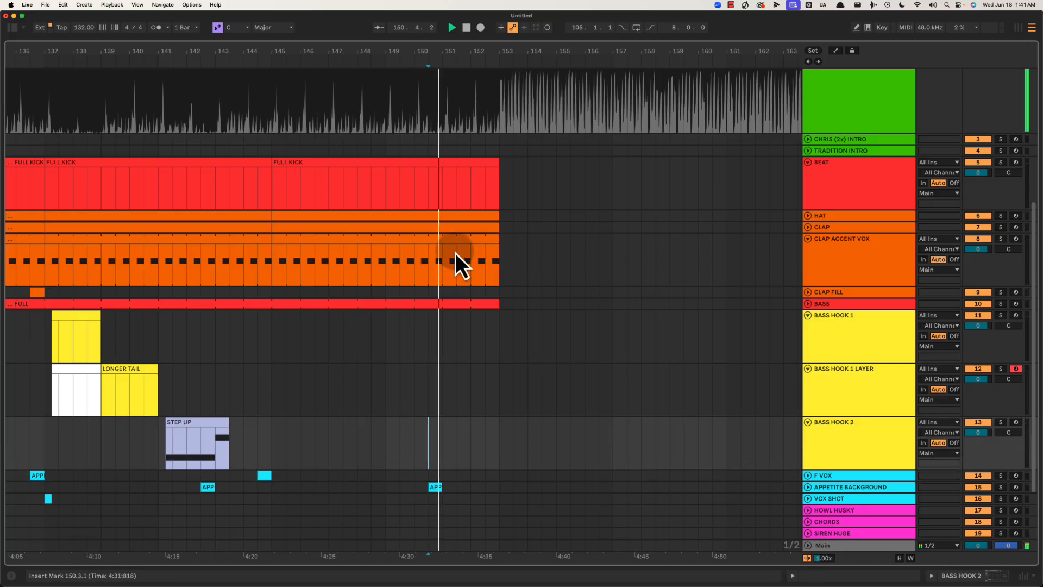
{"action": "key", "text": "space"}
Unfold the APPETITE BACKGROUND track and play its clip at 142.3.
{"action": "left_click", "coordinate": [808, 491]}
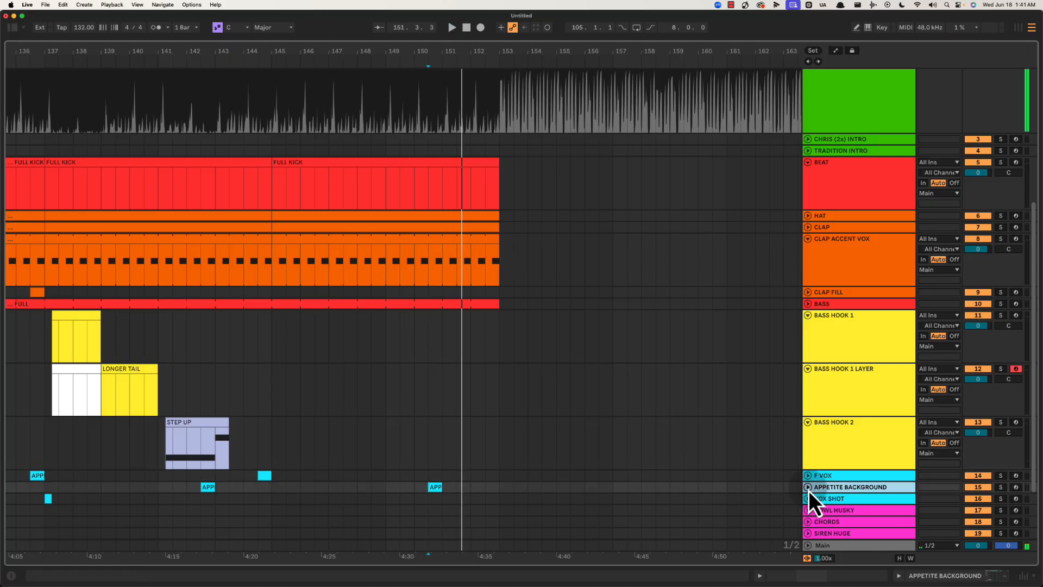
{"action": "left_click", "coordinate": [809, 489]}
{"action": "left_click", "coordinate": [209, 430]}
{"action": "key", "text": "space"}
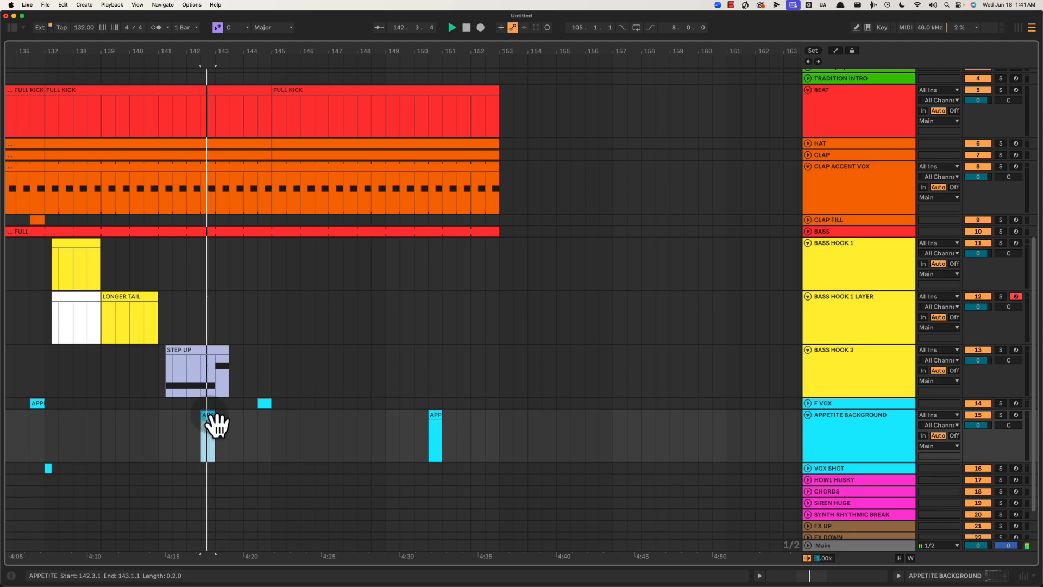
{"action": "key", "text": "space"}
Compare the APPETITE BACKGROUND clips at 142.3 and 150.3 and start playback from the one at 150.3.
{"action": "left_click_drag", "start_coordinate": [215, 429], "coordinate": [285, 429]}
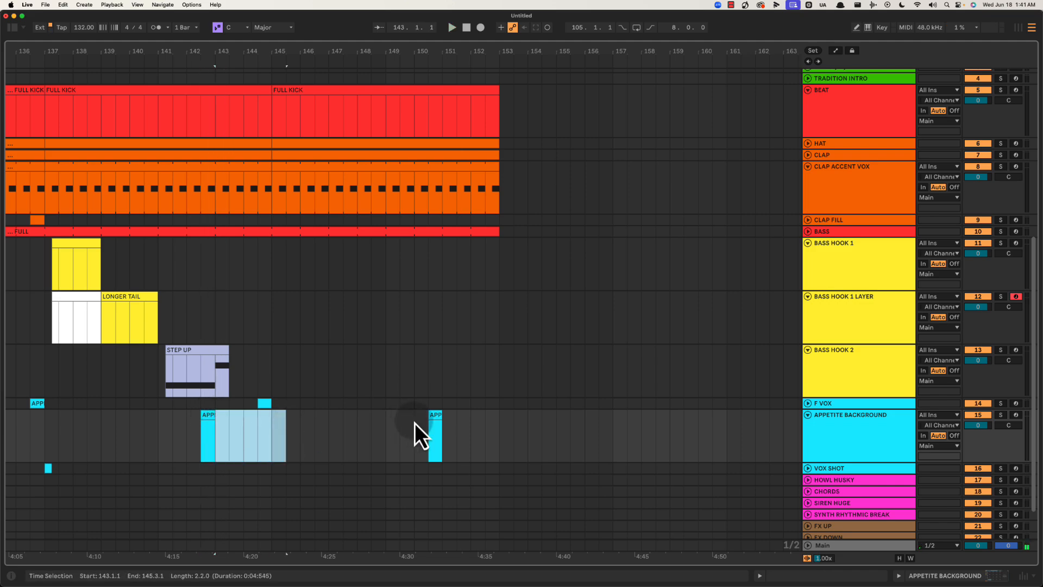
{"action": "left_click", "coordinate": [448, 421]}
{"action": "left_click", "coordinate": [212, 421]}
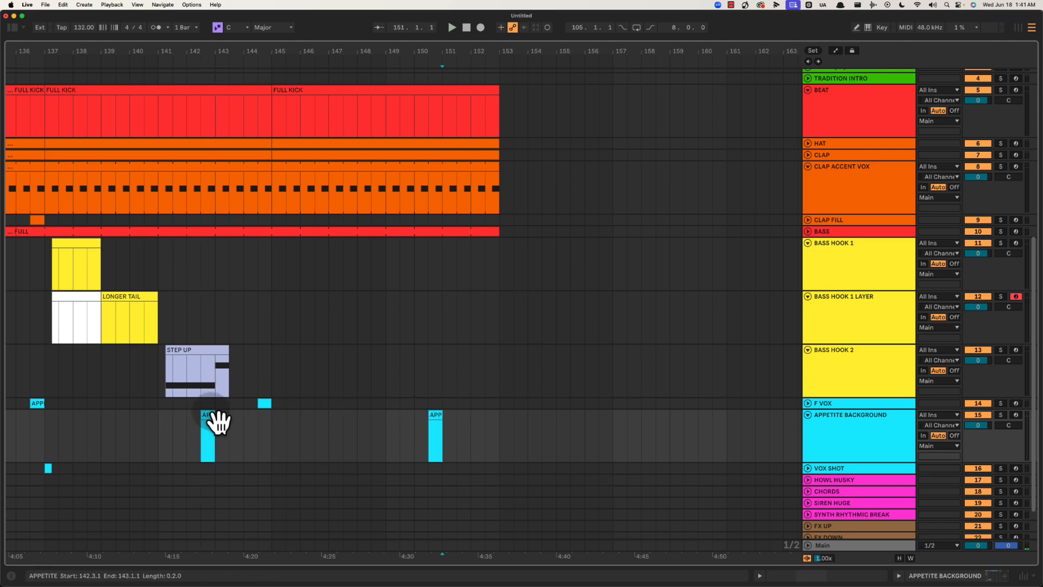
{"action": "left_click", "coordinate": [441, 417]}
{"action": "left_click", "coordinate": [436, 439]}
{"action": "left_click", "coordinate": [428, 436]}
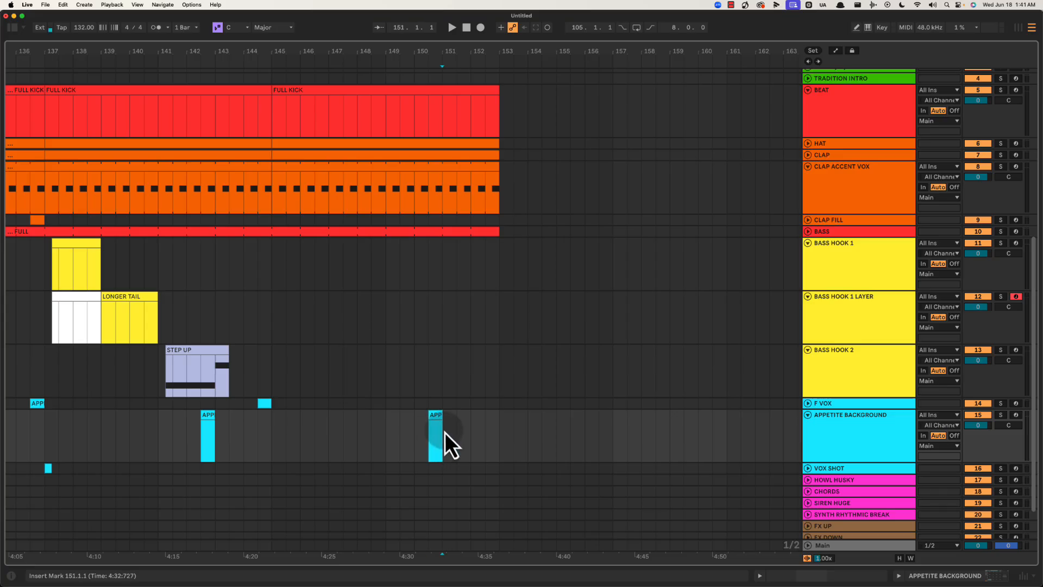
{"action": "left_click", "coordinate": [443, 429]}
{"action": "key", "text": "space"}
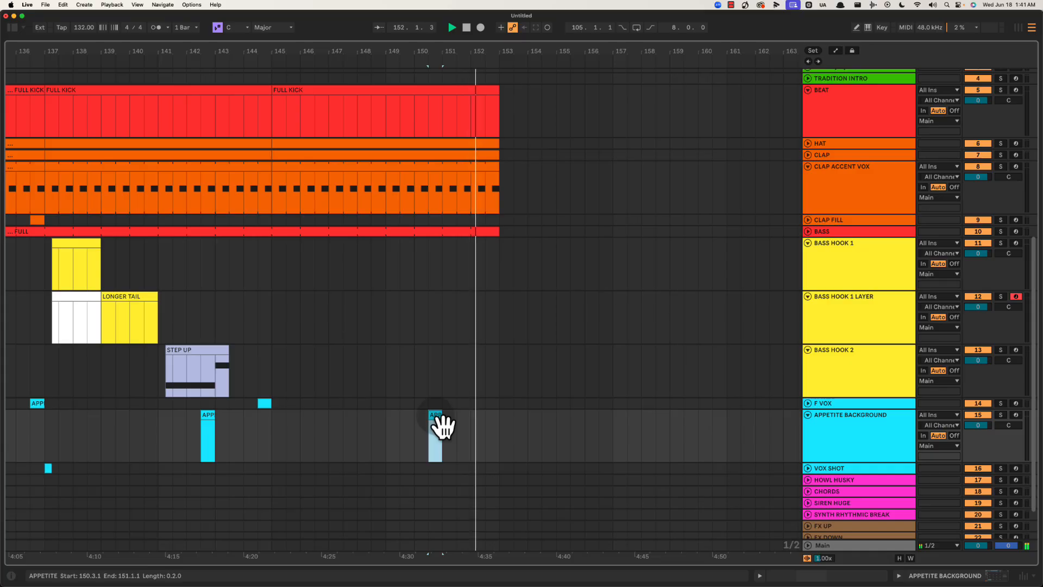
Listen to the reference audio past bar 153 to identify the elements of the following section.
{"action": "scroll", "coordinate": [474, 403], "scroll_direction": "up", "scroll_amount": 3}
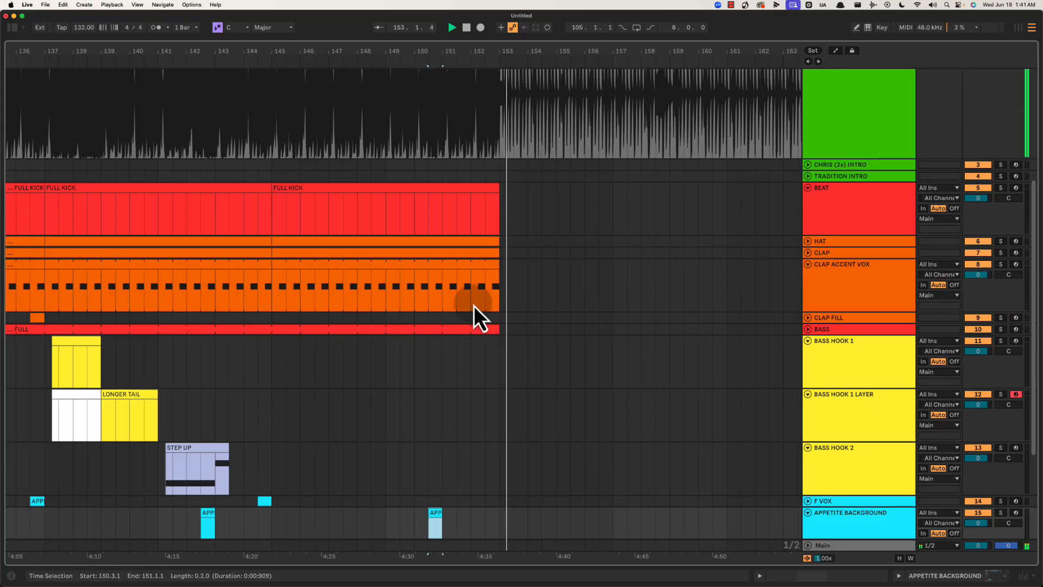
{"action": "scroll", "coordinate": [540, 213], "scroll_direction": "up", "scroll_amount": 5}
{"action": "left_click_drag", "start_coordinate": [559, 53], "coordinate": [520, 33]}
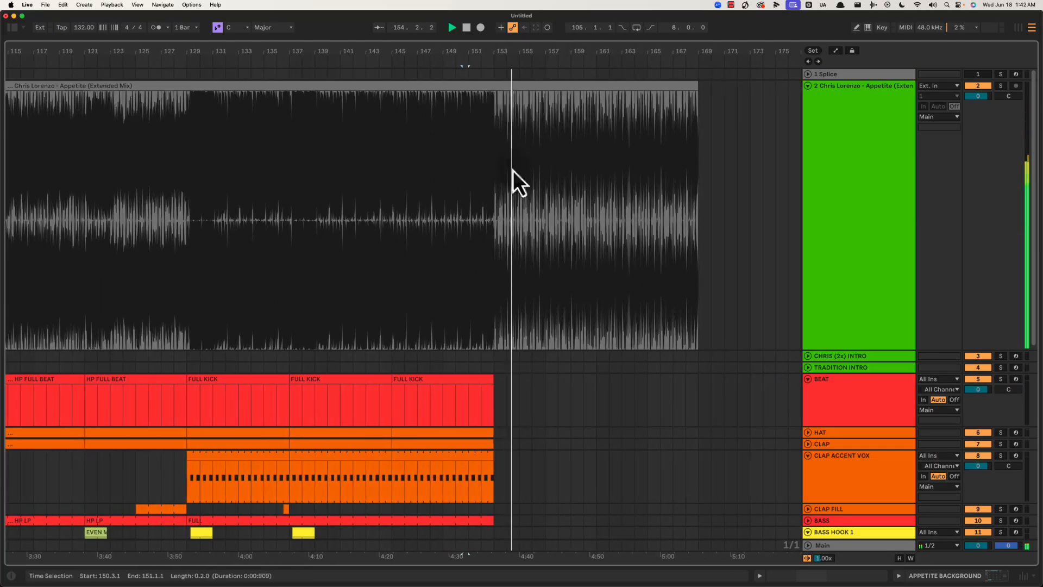
{"action": "scroll", "coordinate": [489, 285], "scroll_direction": "down", "scroll_amount": 3}
{"action": "key", "text": "space"}
Duplicate the last FULL KICK clip on the BEAT track to bars 153 to 161 and rename the copy HP.
{"action": "left_click", "coordinate": [465, 274]}
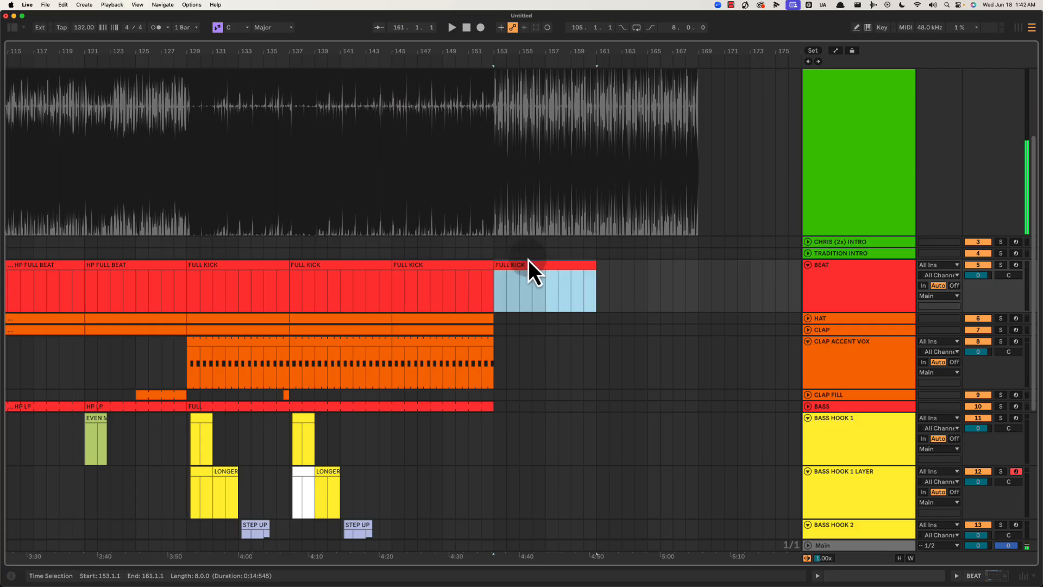
{"action": "key", "text": "super+d"}
{"action": "key", "text": "super+r"}
{"action": "type", "text": "HP"}
{"action": "key", "text": "Return"}
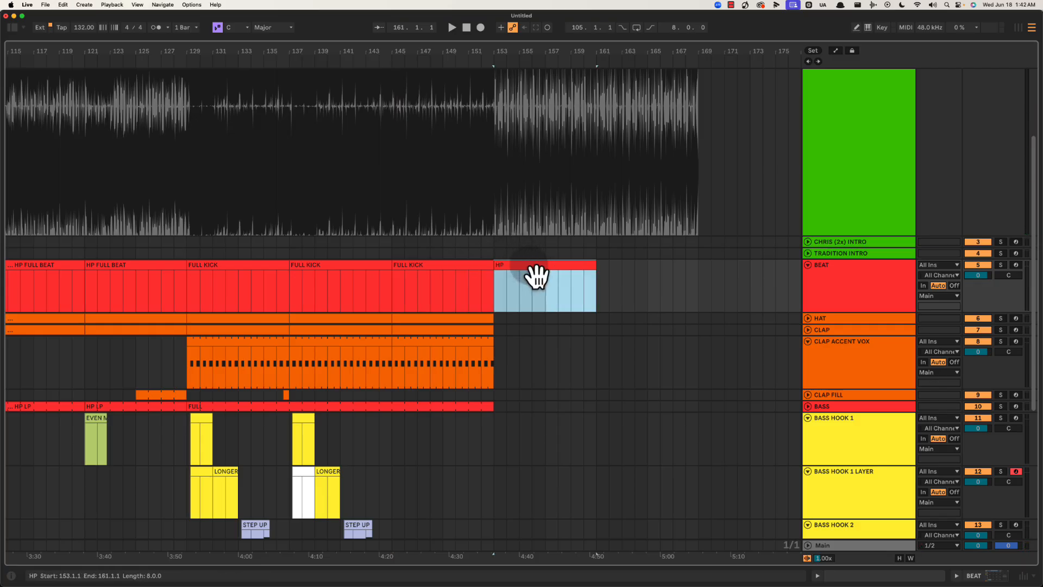
Rename the BEAT clip at bar 129 to FULL BEAT and duplicate it twice over the FULL KICK clips up to bar 153.
{"action": "left_click", "coordinate": [242, 275]}
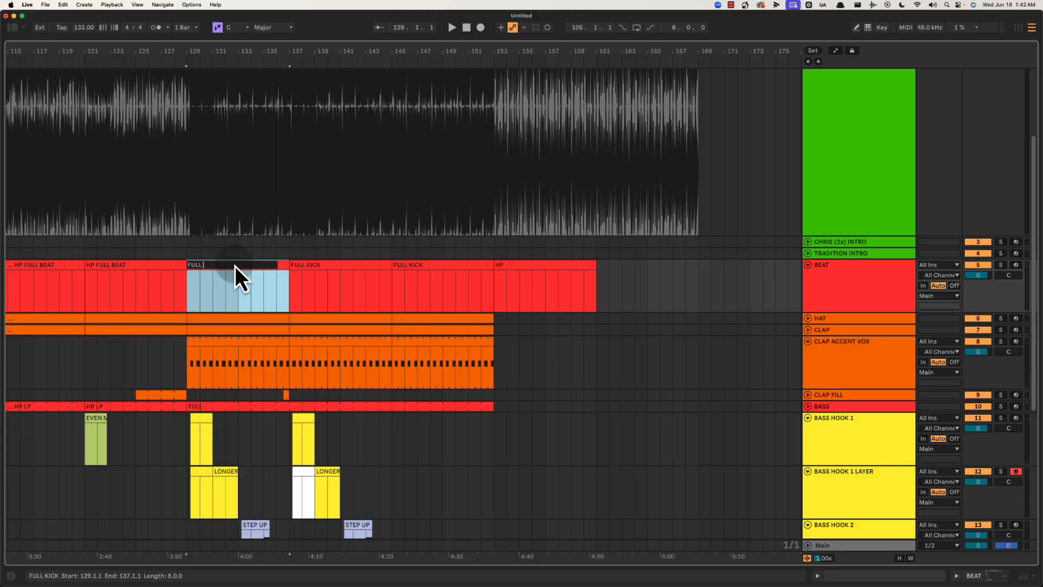
{"action": "type", "text": "FULL BEAT"}
{"action": "key", "text": "Return"}
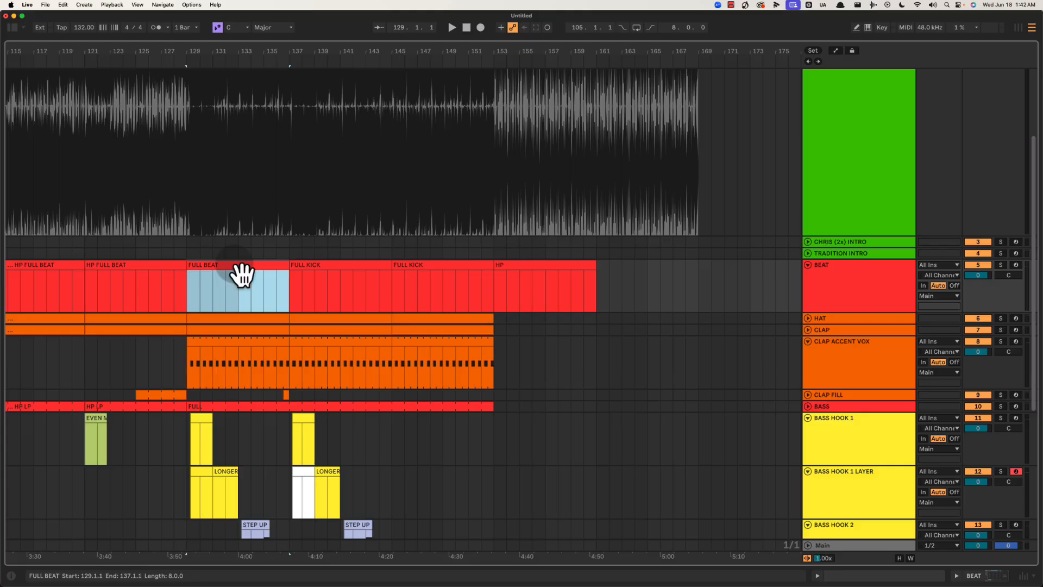
{"action": "key", "text": "ctrl+d"}
{"action": "key", "text": "ctrl+d"}
{"action": "left_click_drag", "start_coordinate": [310, 64], "coordinate": [316, 59]}
Copy the FULL BEAT clip to bar 73 on the BEAT track and duplicate it twice, replacing the FULL KICK clips up to bar 97.
{"action": "left_click", "coordinate": [597, 274]}
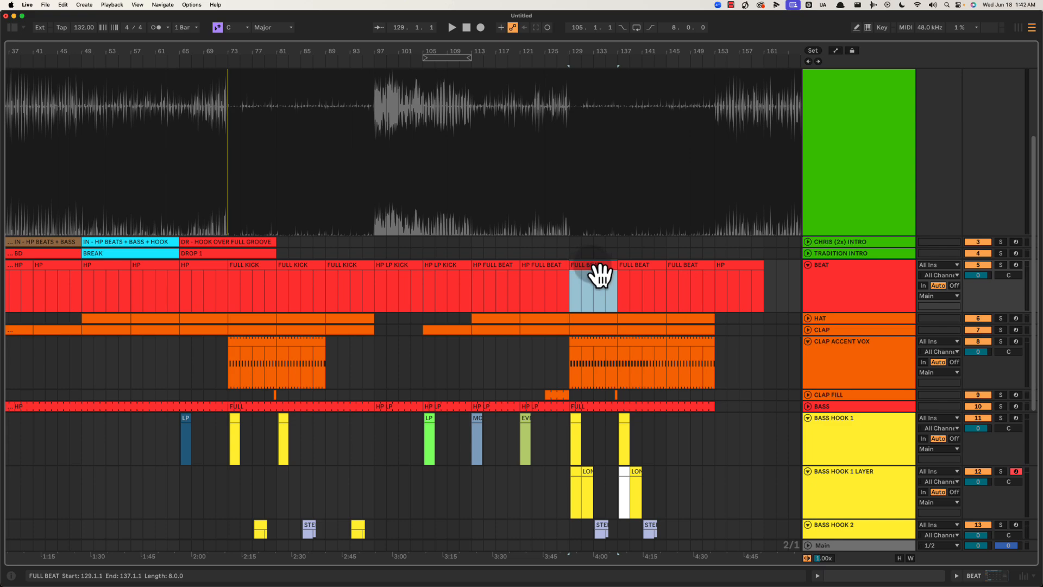
{"action": "left_click_drag", "start_coordinate": [599, 275], "coordinate": [266, 272]}
{"action": "key", "text": "ctrl+d"}
{"action": "key", "text": "ctrl+d"}
{"action": "left_click", "coordinate": [387, 284]}
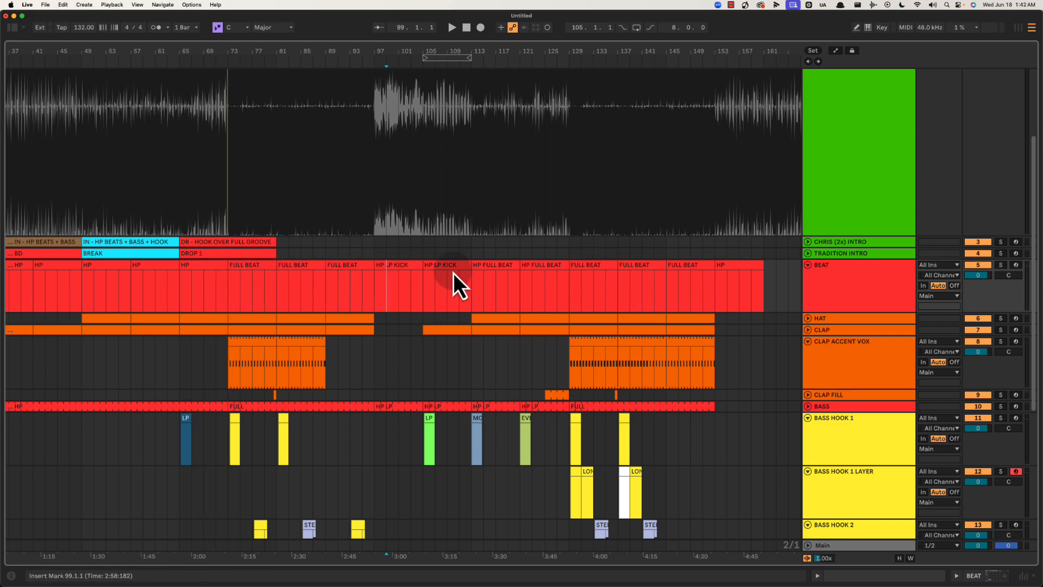
{"action": "left_click", "coordinate": [693, 288]}
{"action": "left_click", "coordinate": [729, 277]}
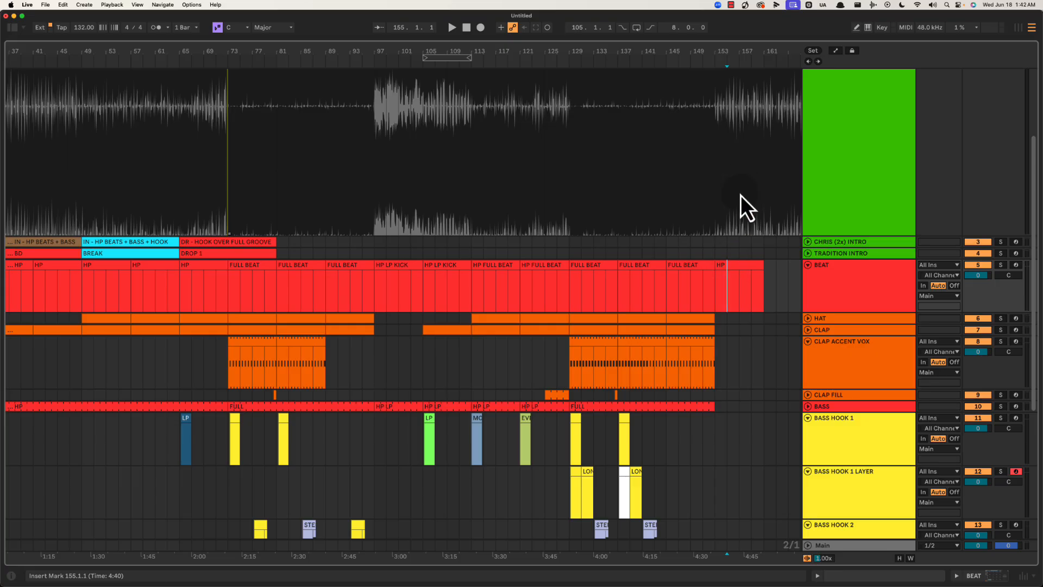
Play from the HP clip at bar 153, unfold the HAT track, and duplicate the last HAT and CLAP clips to bars 153 to 161.
{"action": "left_click", "coordinate": [746, 277]}
{"action": "key", "text": "space"}
{"action": "left_click_drag", "start_coordinate": [752, 51], "coordinate": [531, 51]}
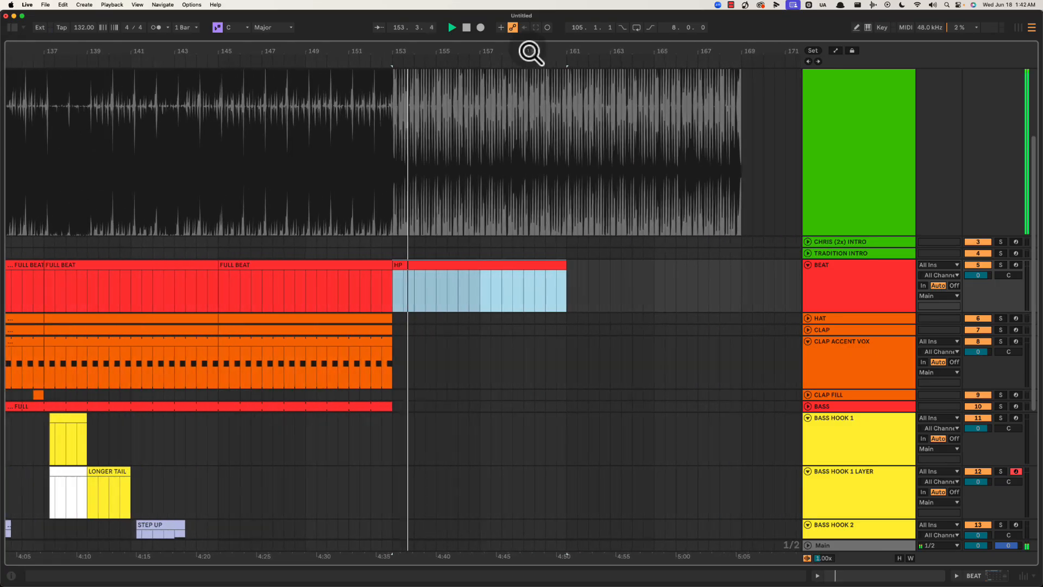
{"action": "scroll", "coordinate": [409, 311], "scroll_direction": "down", "scroll_amount": 1}
{"action": "left_click", "coordinate": [359, 345]}
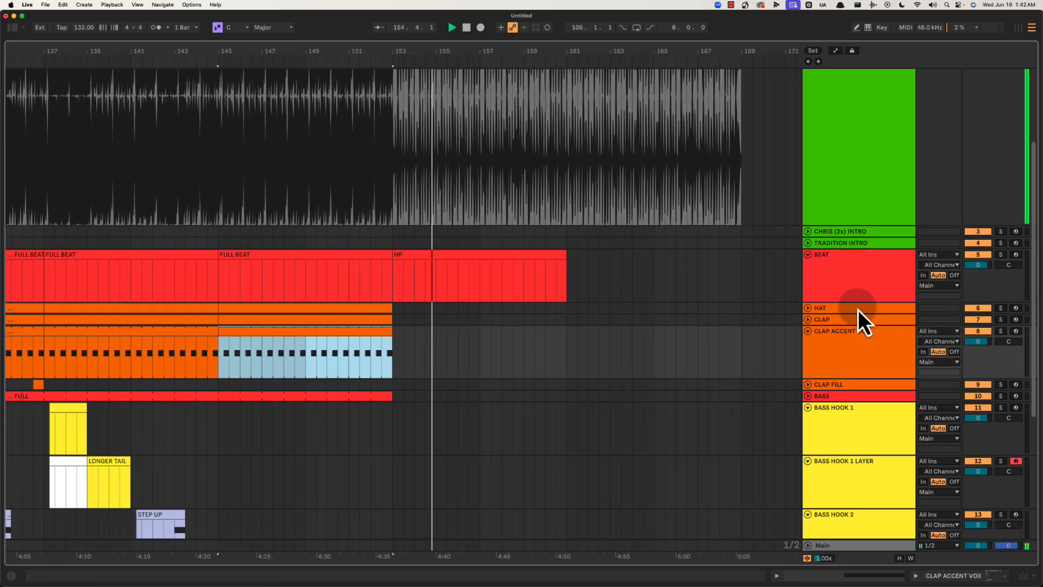
{"action": "left_click", "coordinate": [810, 308]}
{"action": "left_click", "coordinate": [373, 314]}
{"action": "key", "text": "super+d"}
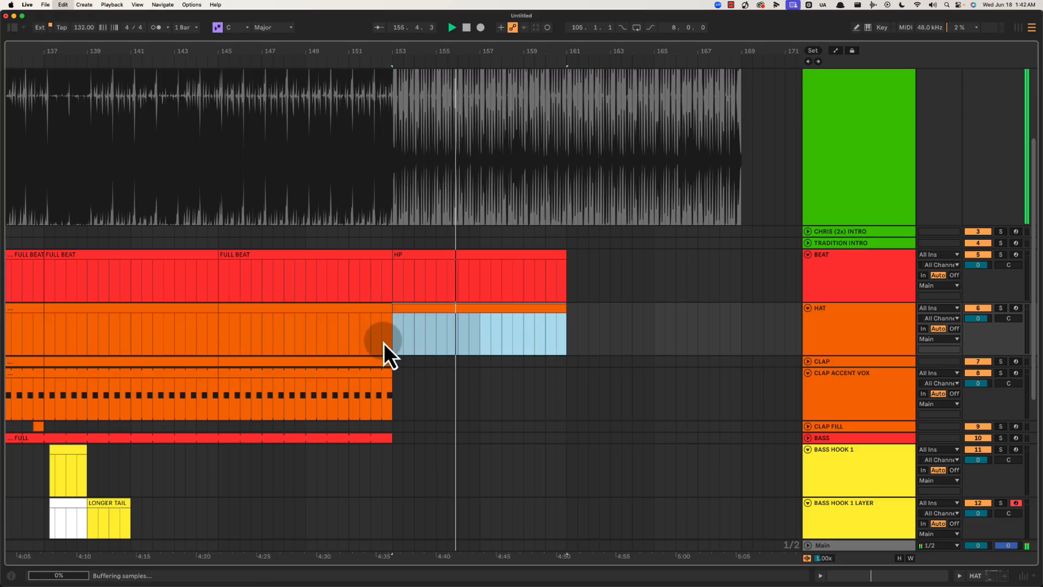
{"action": "left_click", "coordinate": [379, 363]}
{"action": "key", "text": "super+d"}
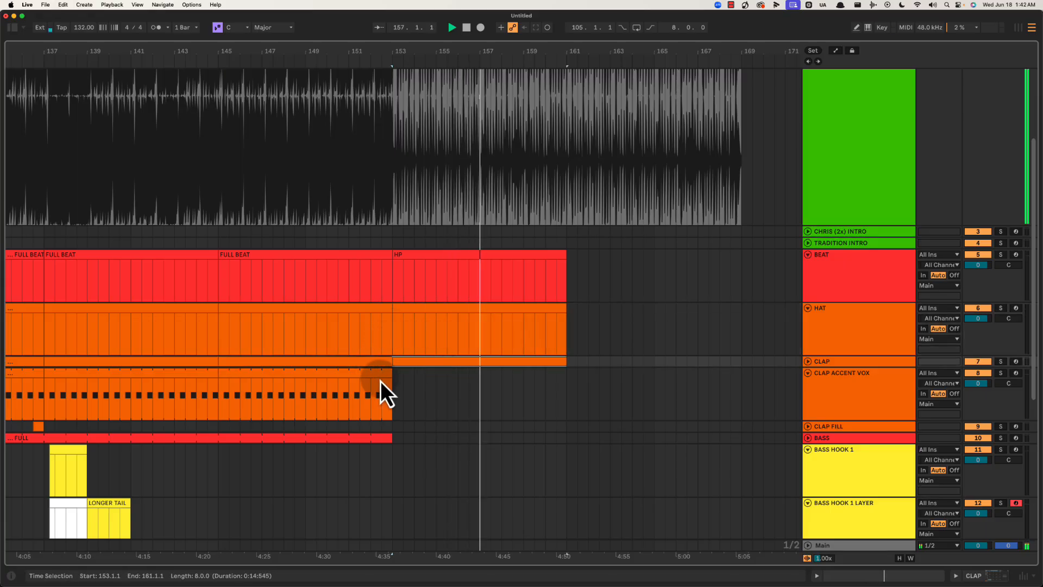
Duplicate the last CLAP ACCENT VOX clip to bars 153 to 161 and play from bar 153.
{"action": "left_click", "coordinate": [354, 376]}
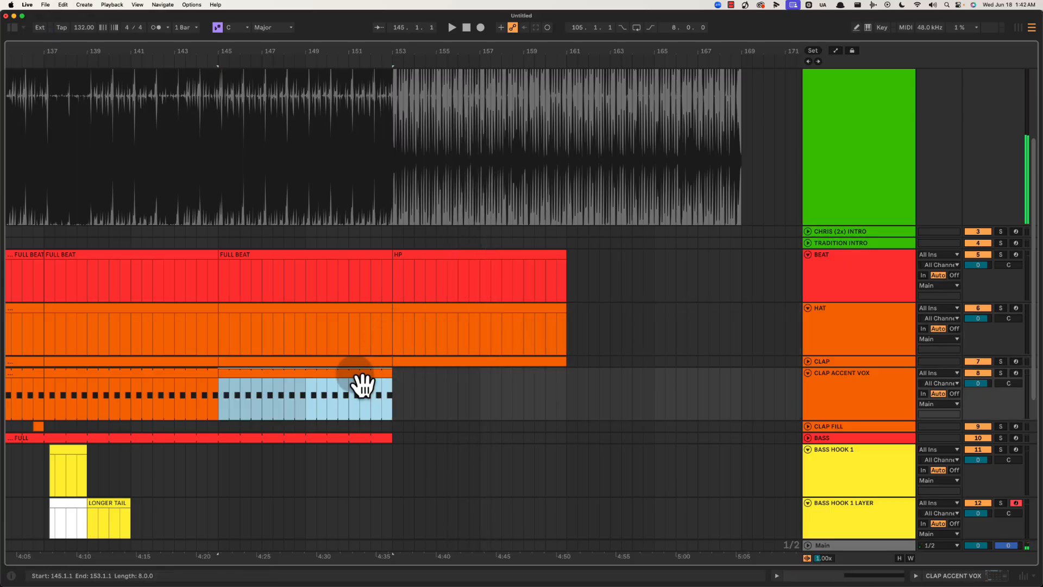
{"action": "key", "text": "super+d"}
{"action": "key", "text": "space"}
Unfold the BASS track, duplicate its last eight bars to bars 153 to 161, and rename the copy BASS HP.
{"action": "scroll", "coordinate": [543, 386], "scroll_direction": "down", "scroll_amount": 3}
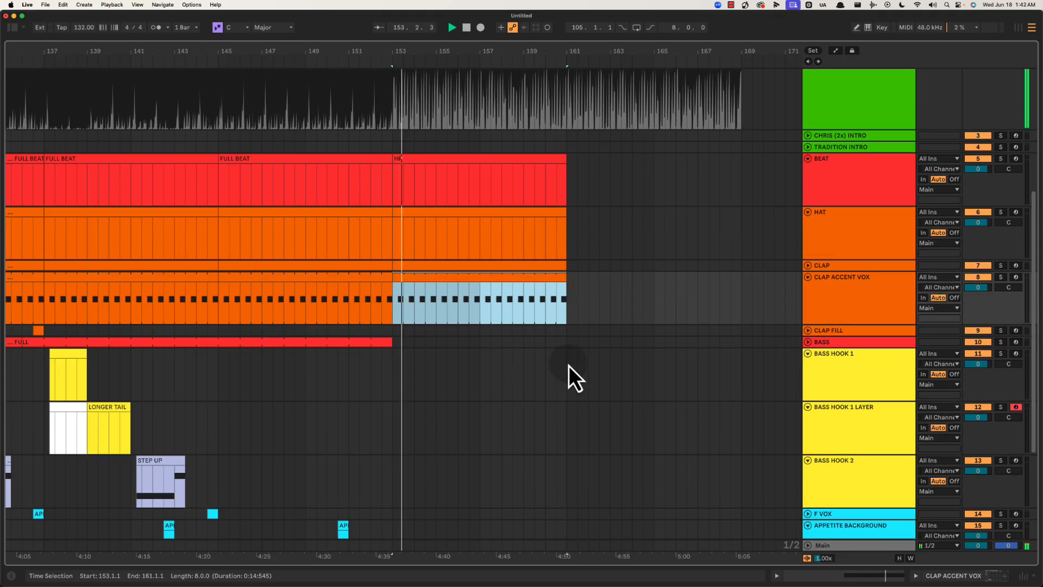
{"action": "left_click", "coordinate": [819, 342]}
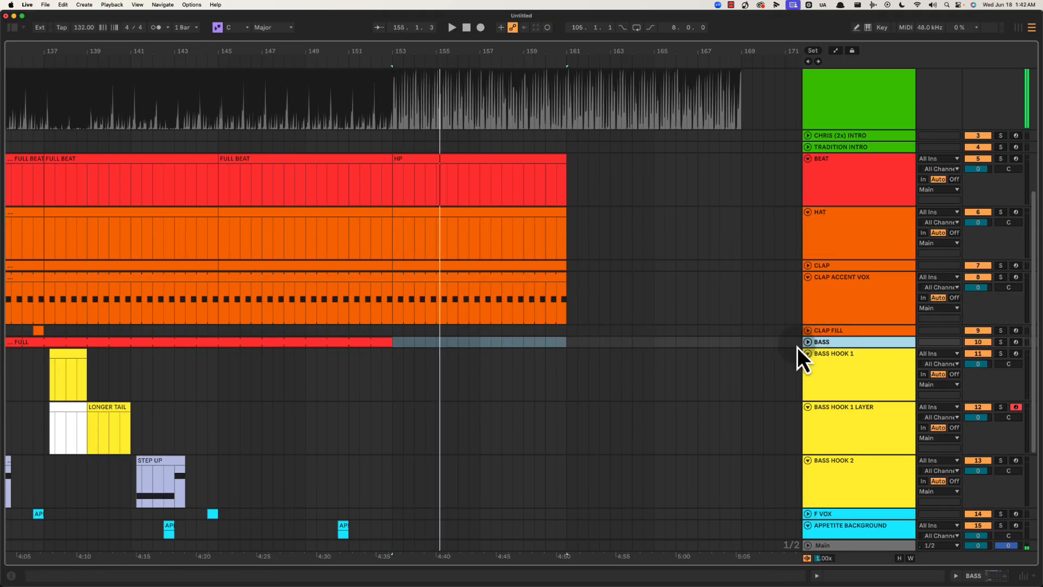
{"action": "left_click", "coordinate": [807, 342]}
{"action": "left_click", "coordinate": [304, 360]}
{"action": "left_click_drag", "start_coordinate": [220, 367], "coordinate": [400, 357]}
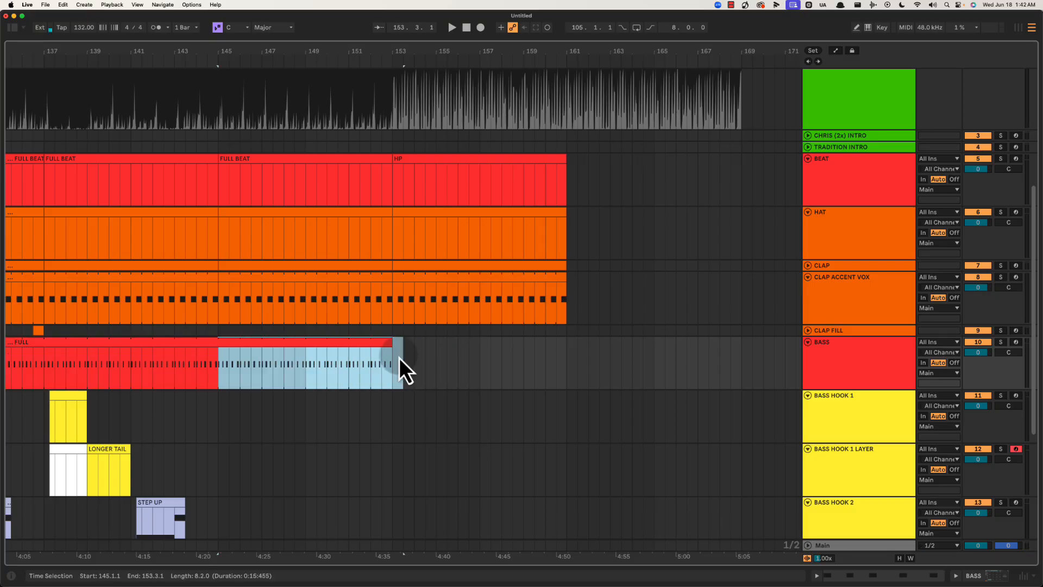
{"action": "key", "text": "super+d"}
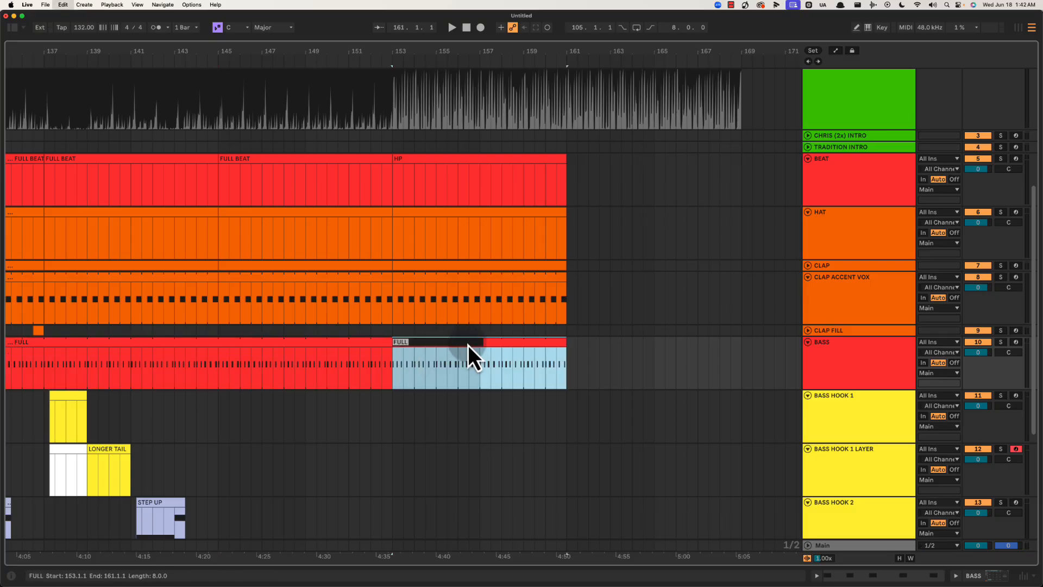
{"action": "type", "text": "BASS HP"}
{"action": "key", "text": "Return"}
Play the arrangement from bar 153 and fold the BASS track.
{"action": "key", "text": "space"}
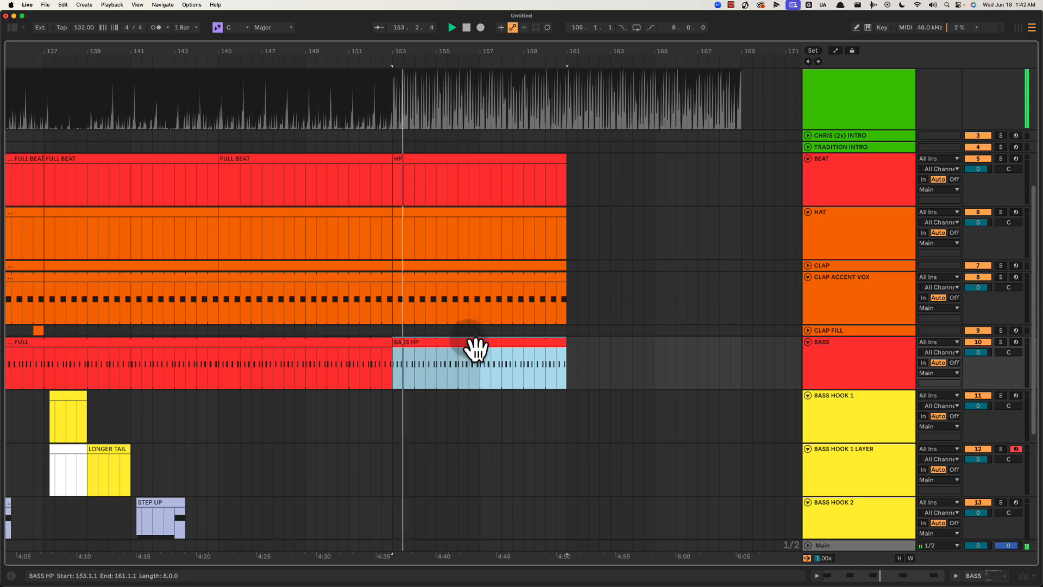
{"action": "left_click", "coordinate": [480, 335]}
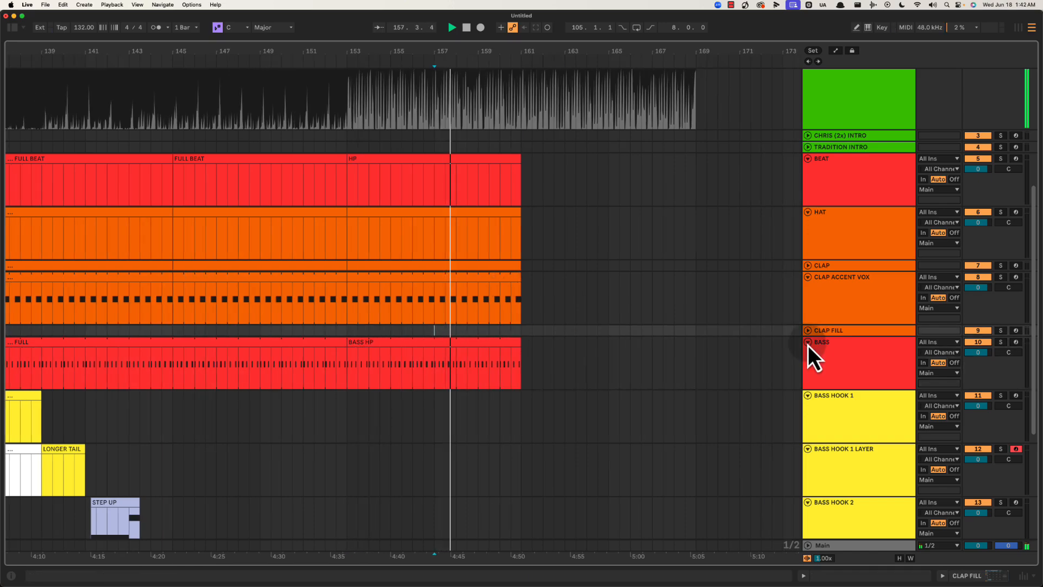
{"action": "left_click", "coordinate": [809, 343]}
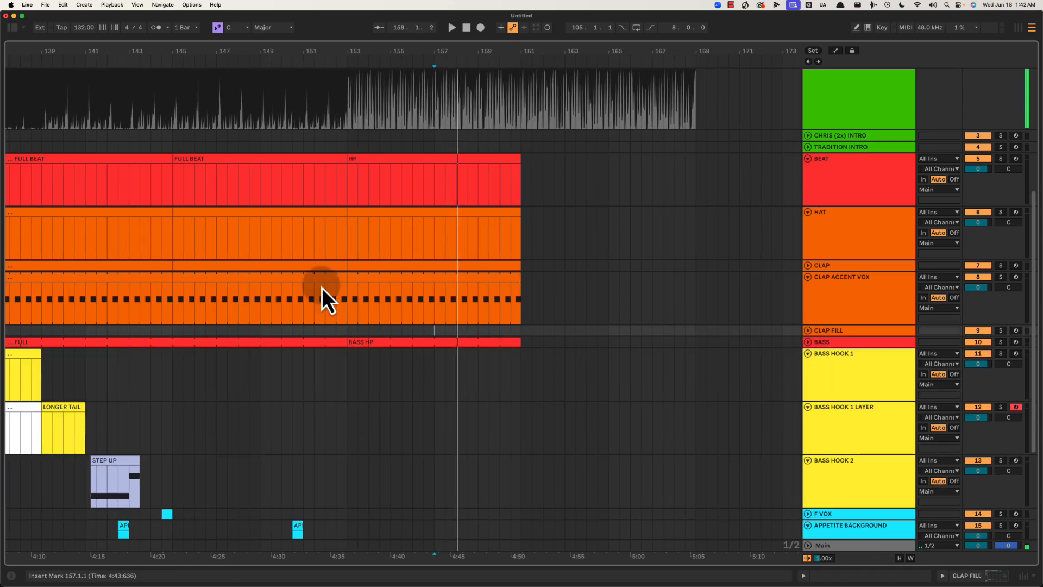
Examine the reference waveform around bar 153 and listen to the transition into the outro.
{"action": "left_click", "coordinate": [345, 331]}
{"action": "left_click_drag", "start_coordinate": [345, 53], "coordinate": [383, 103]}
{"action": "scroll", "coordinate": [373, 194], "scroll_direction": "up", "scroll_amount": 5}
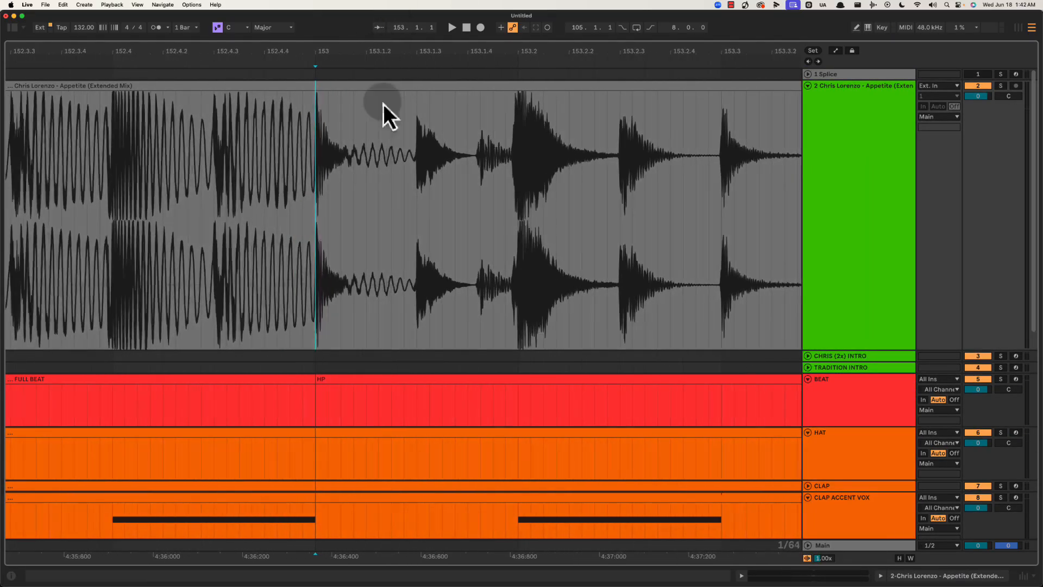
{"action": "left_click_drag", "start_coordinate": [328, 152], "coordinate": [443, 154]}
{"action": "left_click", "coordinate": [238, 146]}
{"action": "key", "text": "space"}
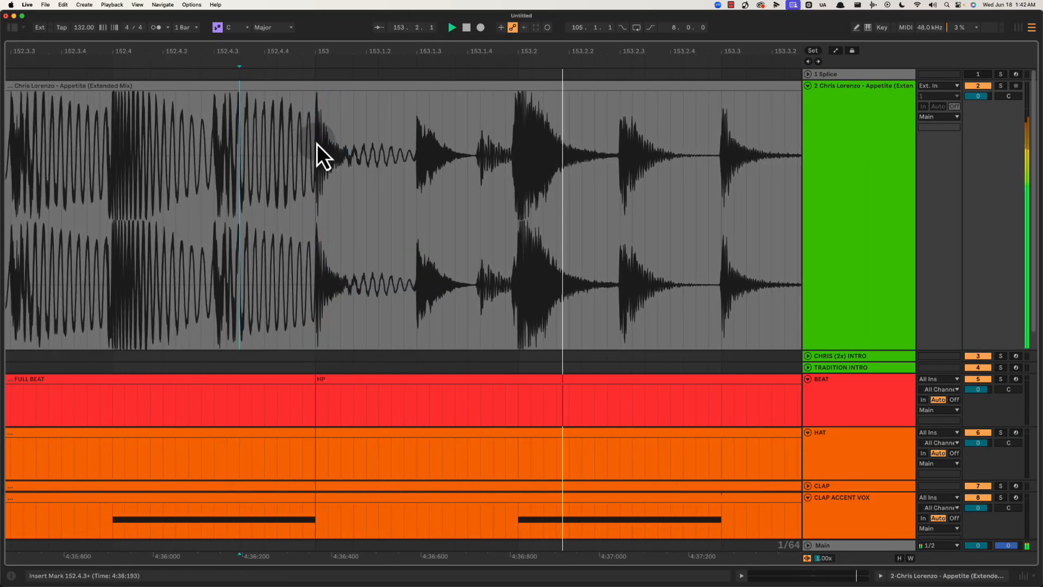
{"action": "mouse_move", "coordinate": [400, 49]}
{"action": "left_mouse_down"}
{"action": "mouse_move", "coordinate": [401, 34]}
{"action": "mouse_move", "coordinate": [398, 47]}
{"action": "left_mouse_up"}
{"action": "scroll", "coordinate": [491, 291], "scroll_direction": "down", "scroll_amount": 5}
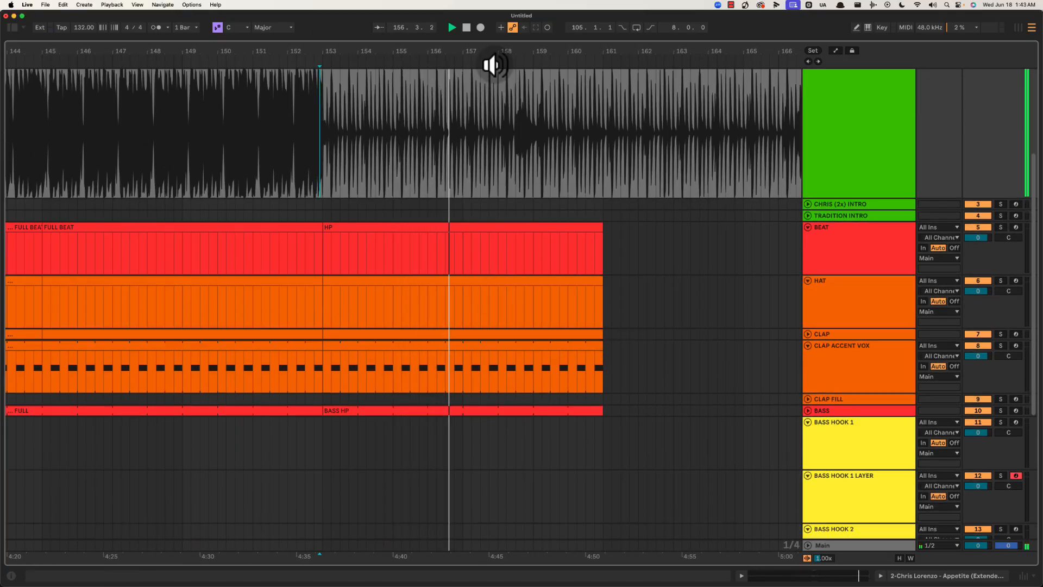
{"action": "left_click_drag", "start_coordinate": [499, 51], "coordinate": [433, 53]}
{"action": "key", "text": "space"}
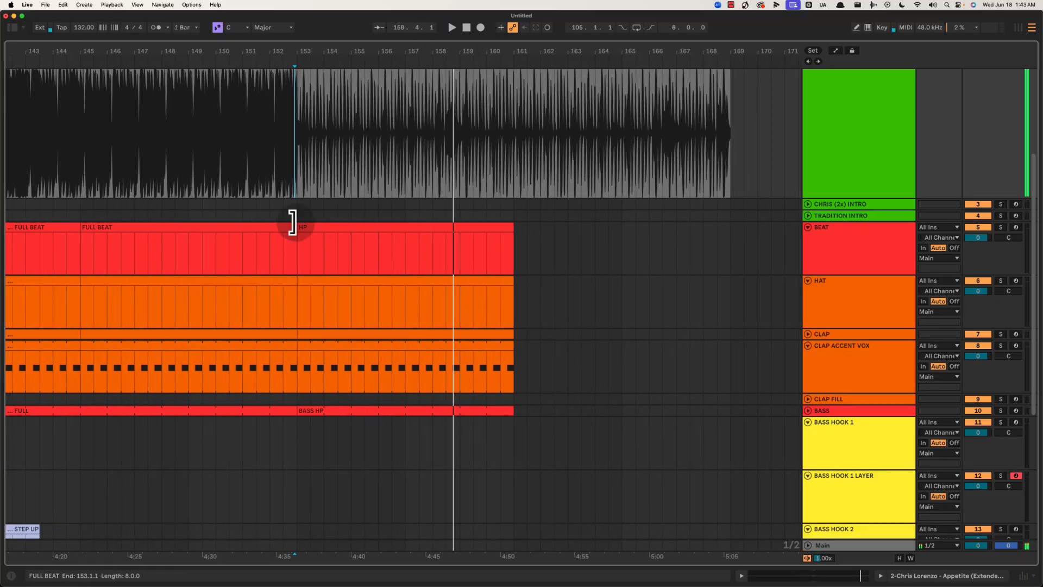
Replay the reference audio from just before bar 153 and inspect the first hit of the outro up close.
{"action": "left_click_drag", "start_coordinate": [270, 215], "coordinate": [296, 216]}
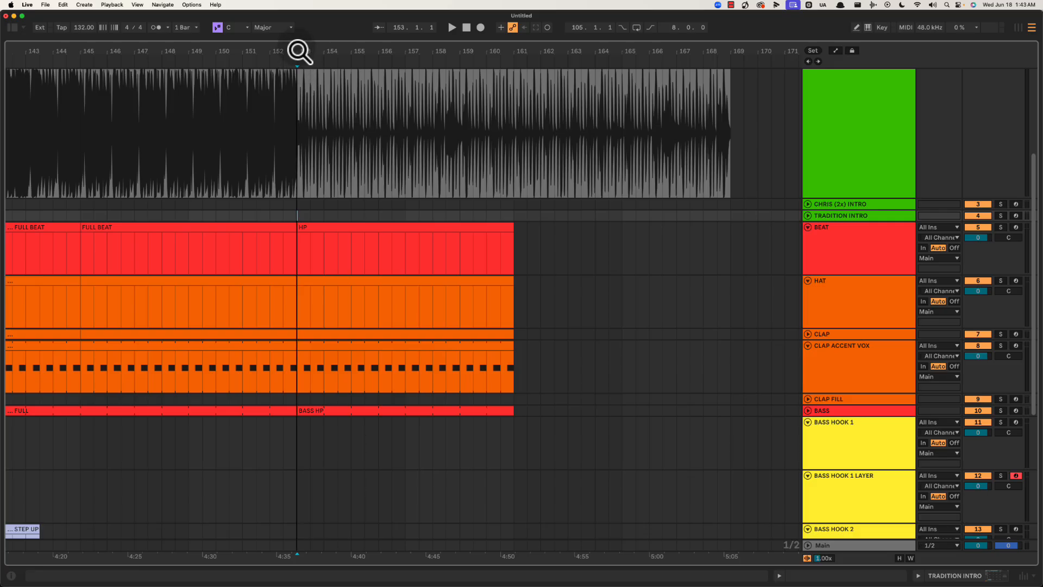
{"action": "left_click_drag", "start_coordinate": [298, 51], "coordinate": [299, 51]}
{"action": "scroll", "coordinate": [500, 225], "scroll_direction": "up", "scroll_amount": 2}
{"action": "left_click", "coordinate": [477, 207]}
{"action": "key", "text": "space"}
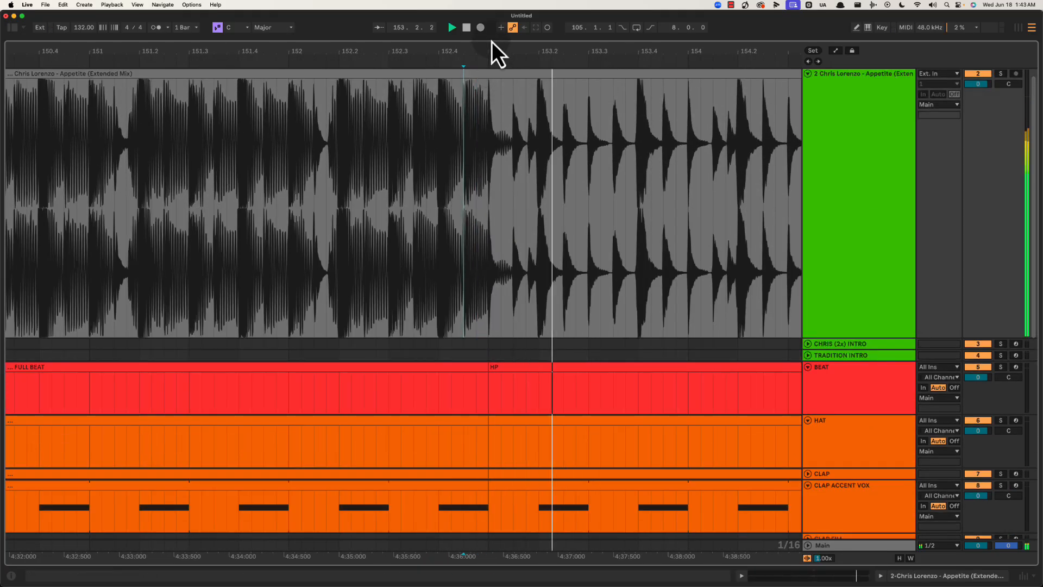
{"action": "left_click_drag", "start_coordinate": [491, 43], "coordinate": [491, 55]}
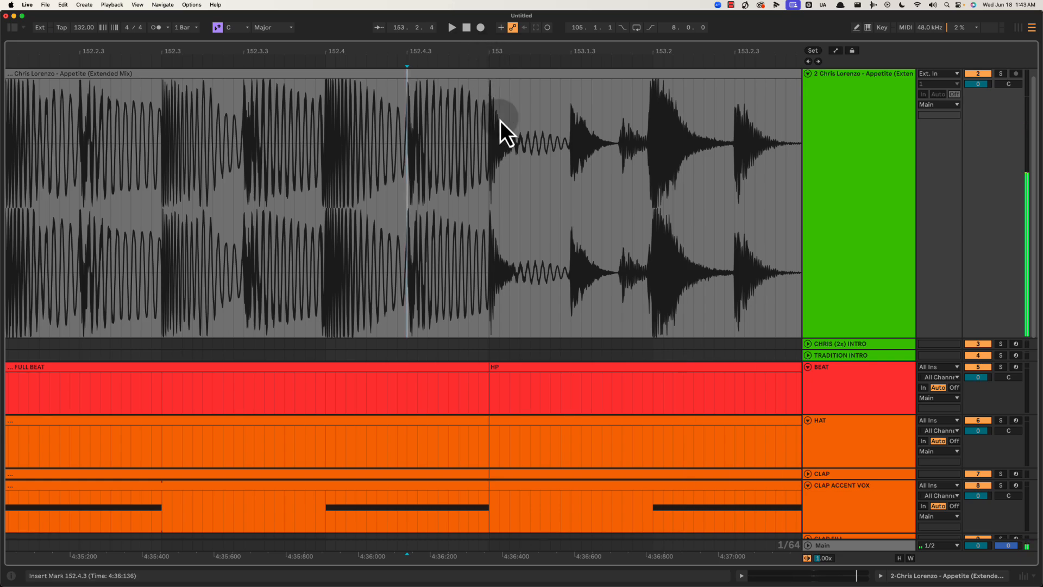
{"action": "key", "text": "space"}
{"action": "left_click_drag", "start_coordinate": [520, 129], "coordinate": [580, 128]}
{"action": "left_click", "coordinate": [547, 107]}
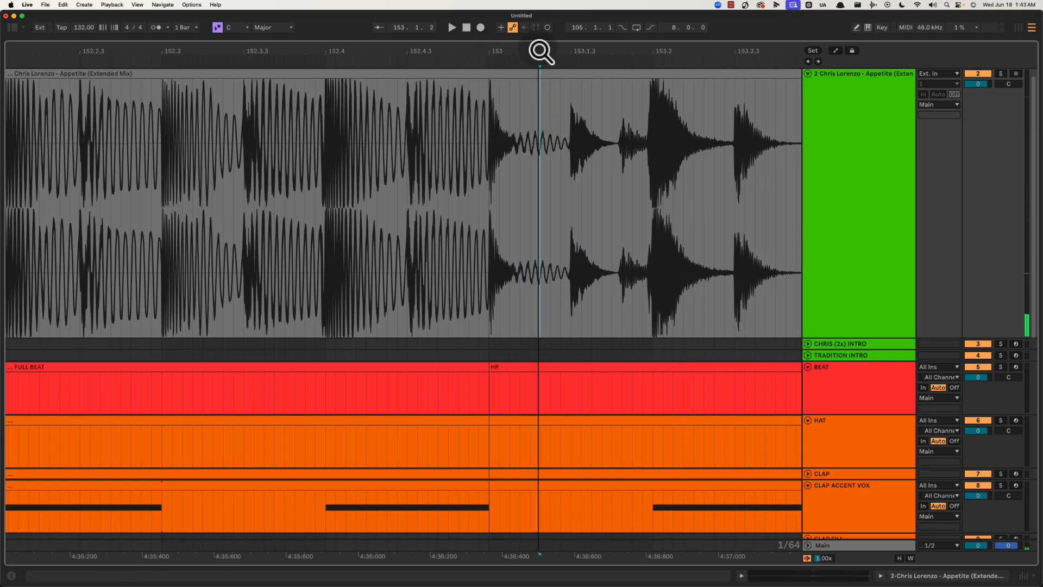
Mark the short stretch of reference audio from 153.1.1 to 153.1.3 and compare it with the surrounding waveform.
{"action": "left_click_drag", "start_coordinate": [539, 50], "coordinate": [538, 53]}
{"action": "mouse_move", "coordinate": [507, 115]}
{"action": "left_mouse_down"}
{"action": "mouse_move", "coordinate": [562, 116]}
{"action": "mouse_move", "coordinate": [492, 120]}
{"action": "left_mouse_up"}
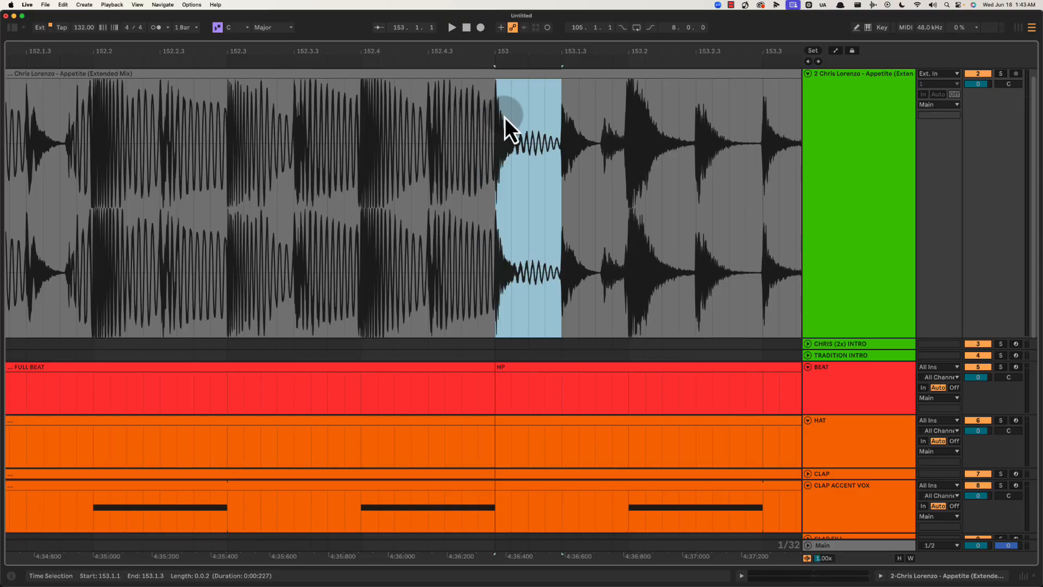
{"action": "left_click", "coordinate": [521, 163]}
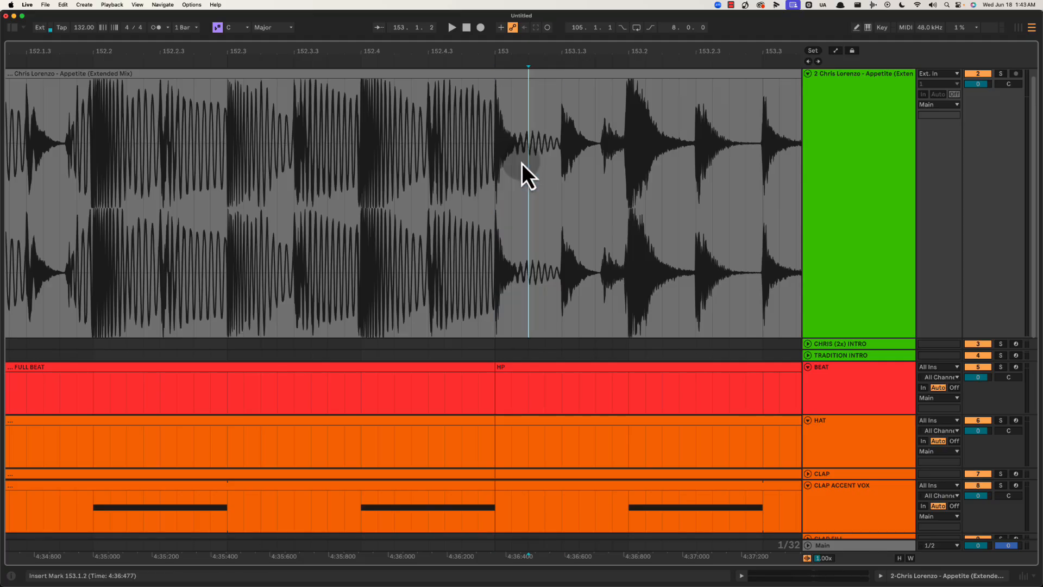
{"action": "left_click_drag", "start_coordinate": [552, 55], "coordinate": [336, 53]}
{"action": "mouse_move", "coordinate": [312, 116]}
{"action": "left_mouse_down"}
{"action": "mouse_move", "coordinate": [356, 126]}
{"action": "mouse_move", "coordinate": [327, 122]}
{"action": "left_mouse_up"}
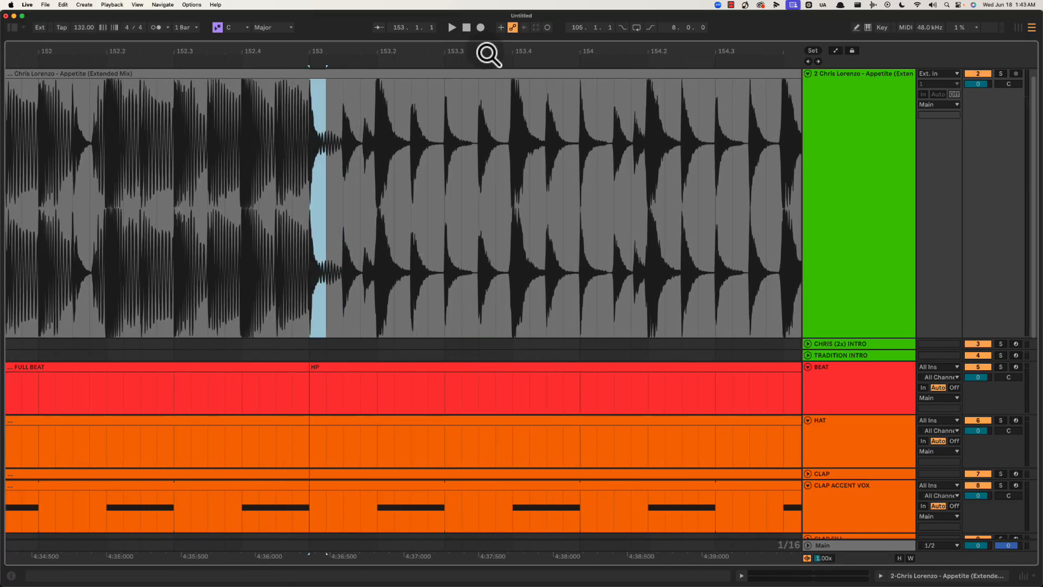
Listen from bar 157, then duplicate bars 145 to 153 of the APPETITE BACKGROUND track to bars 153 to 161.
{"action": "mouse_move", "coordinate": [487, 52]}
{"action": "left_mouse_down"}
{"action": "mouse_move", "coordinate": [433, 52]}
{"action": "mouse_move", "coordinate": [511, 51]}
{"action": "left_mouse_up"}
{"action": "scroll", "coordinate": [383, 233], "scroll_direction": "down", "scroll_amount": 5}
{"action": "left_click", "coordinate": [401, 340]}
{"action": "key", "text": "space"}
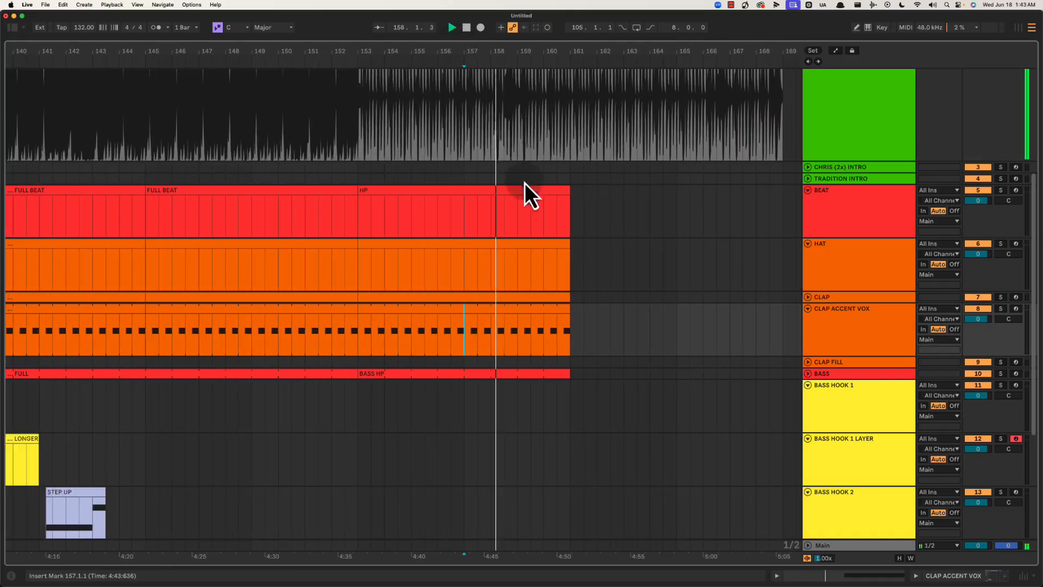
{"action": "scroll", "coordinate": [525, 185], "scroll_direction": "up", "scroll_amount": 5}
{"action": "scroll", "coordinate": [525, 189], "scroll_direction": "down", "scroll_amount": 1}
{"action": "scroll", "coordinate": [526, 190], "scroll_direction": "down", "scroll_amount": 5}
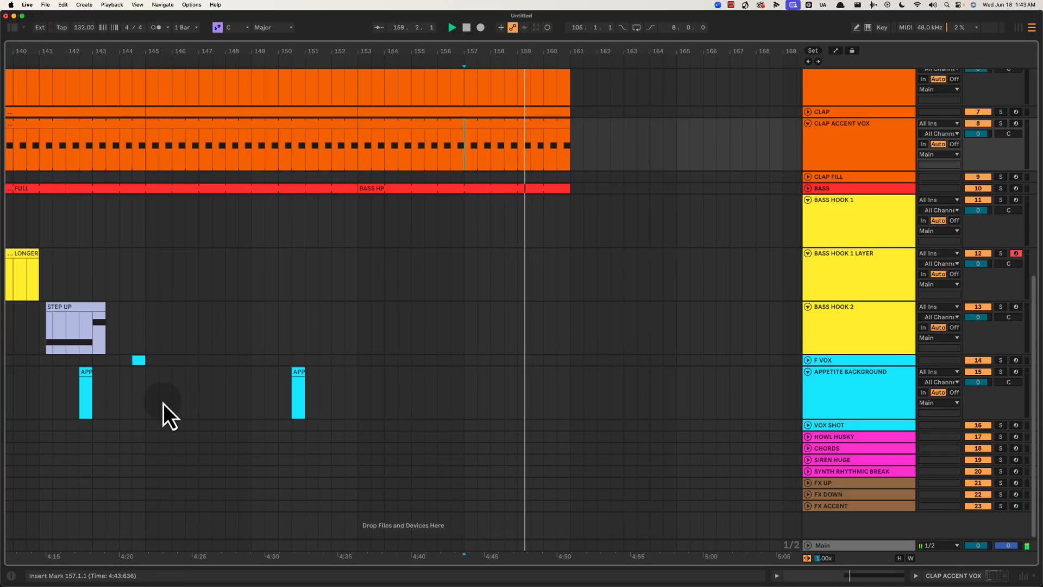
{"action": "key", "text": "space"}
{"action": "left_click_drag", "start_coordinate": [152, 384], "coordinate": [356, 386]}
{"action": "key", "text": "super+d"}
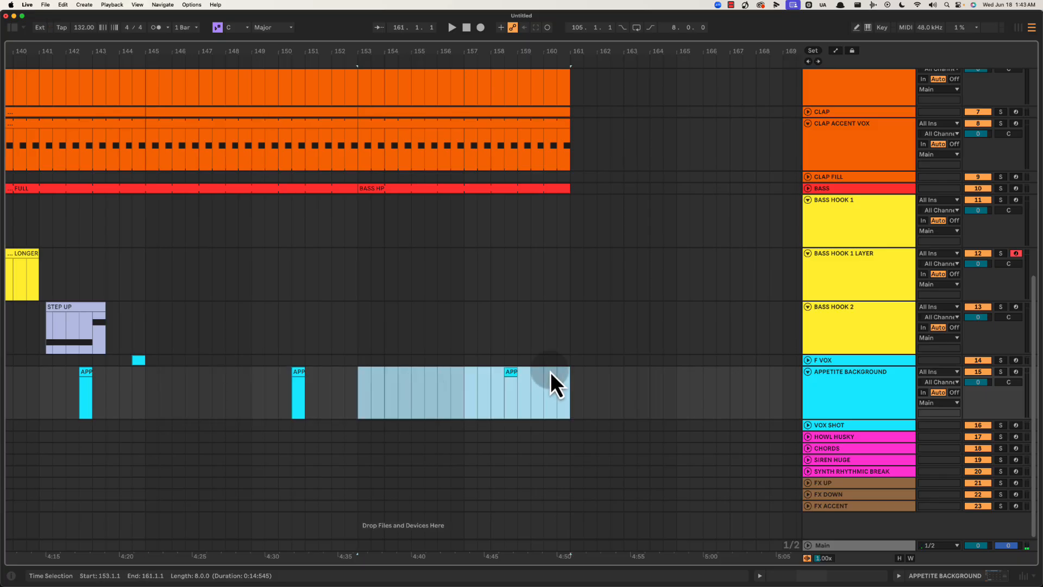
Play from the APPETITE BACKGROUND clip at 158.3 and duplicate that track's bars 153 to 161 to bars 161 to 169.
{"action": "left_click", "coordinate": [507, 379]}
{"action": "key", "text": "space"}
{"action": "scroll", "coordinate": [511, 373], "scroll_direction": "up", "scroll_amount": 3}
{"action": "scroll", "coordinate": [489, 380], "scroll_direction": "right", "scroll_amount": 5}
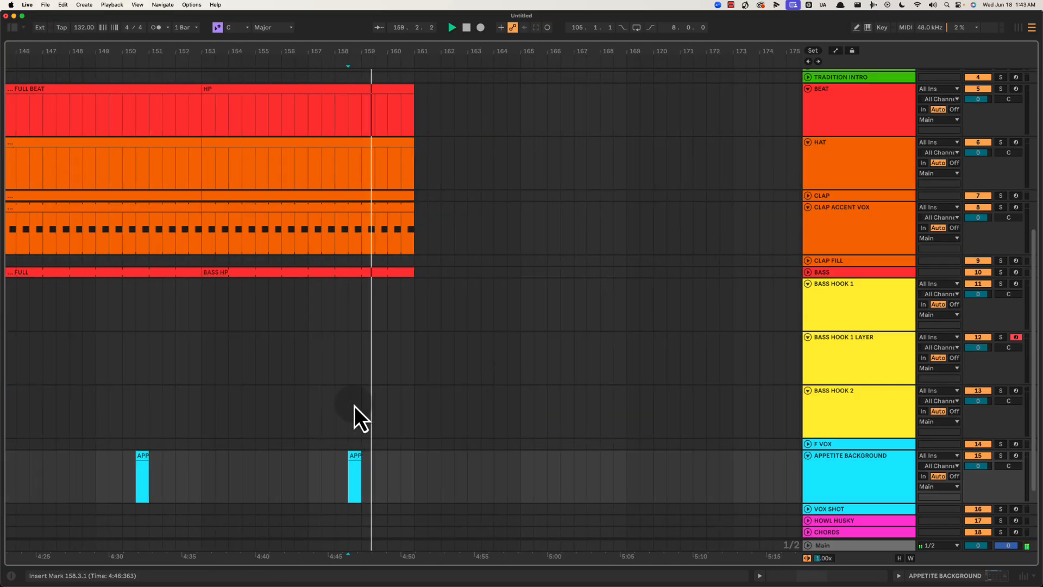
{"action": "left_click_drag", "start_coordinate": [205, 465], "coordinate": [412, 475]}
{"action": "key", "text": "super+d"}
Duplicate the BEAT through BASS clips at bars 153 to 161 to bars 161 to 169 and play from 156.3.
{"action": "scroll", "coordinate": [359, 376], "scroll_direction": "up", "scroll_amount": 5}
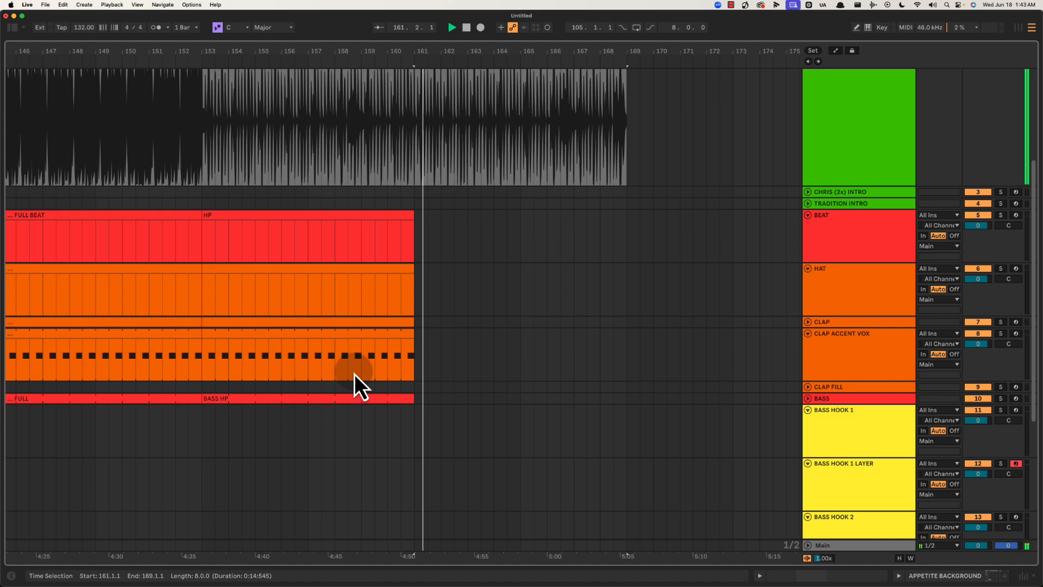
{"action": "left_click", "coordinate": [318, 400]}
{"action": "left_click", "coordinate": [320, 224], "text": "shift"}
{"action": "key", "text": "super+d"}
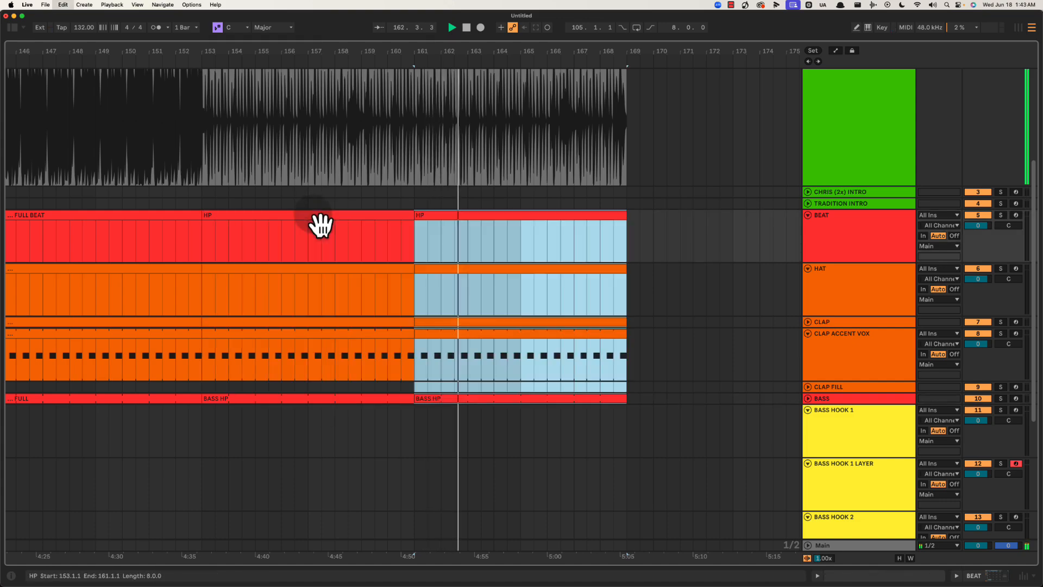
{"action": "key", "text": "space"}
{"action": "left_click", "coordinate": [386, 389]}
{"action": "key", "text": "space"}
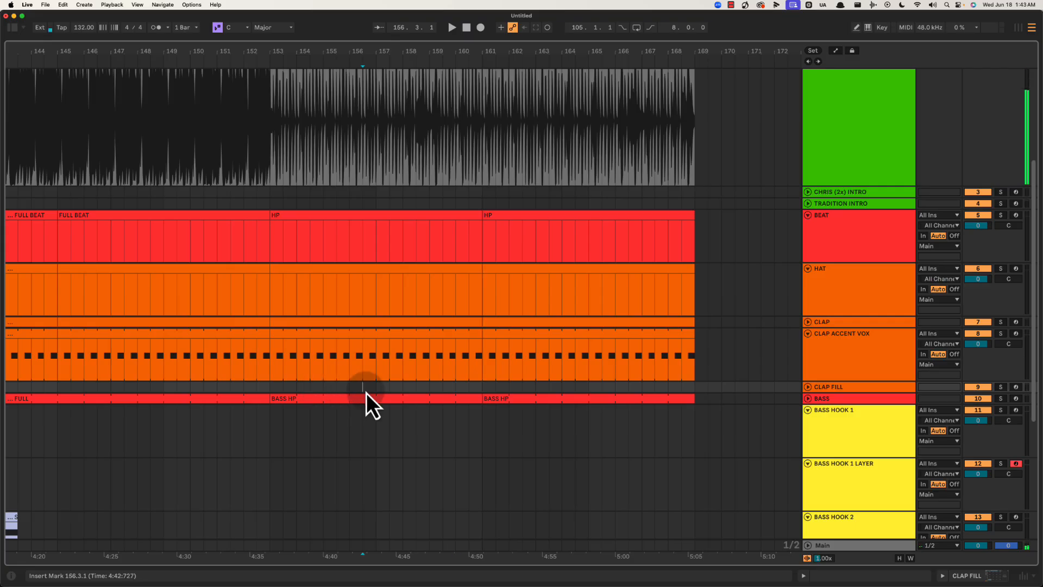
Play the outro from 156.1.1 to hear the bass line.
{"action": "left_click", "coordinate": [348, 390]}
{"action": "key", "text": "space"}
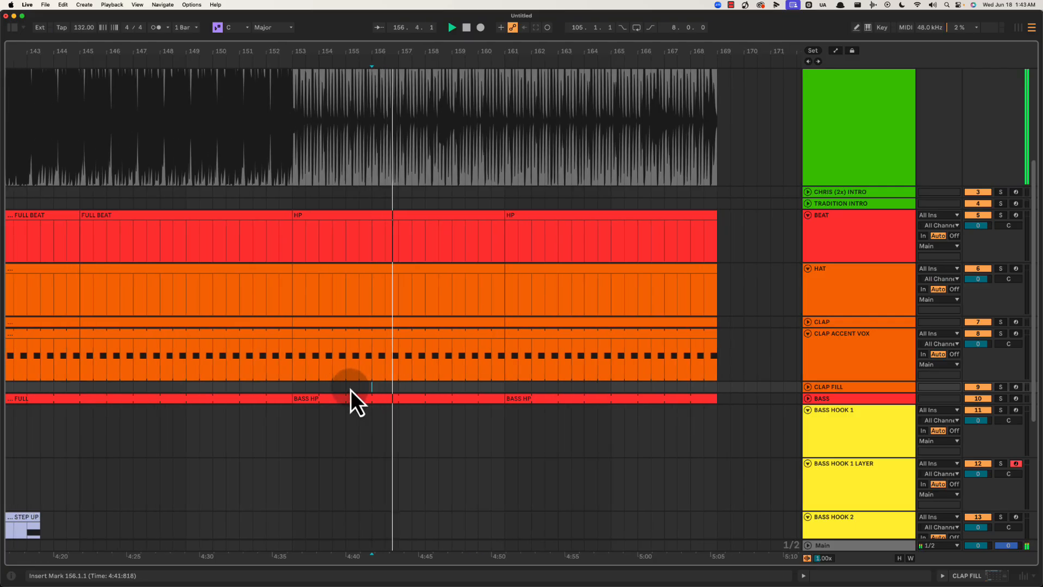
{"action": "left_click", "coordinate": [400, 401]}
{"action": "key", "text": "space"}
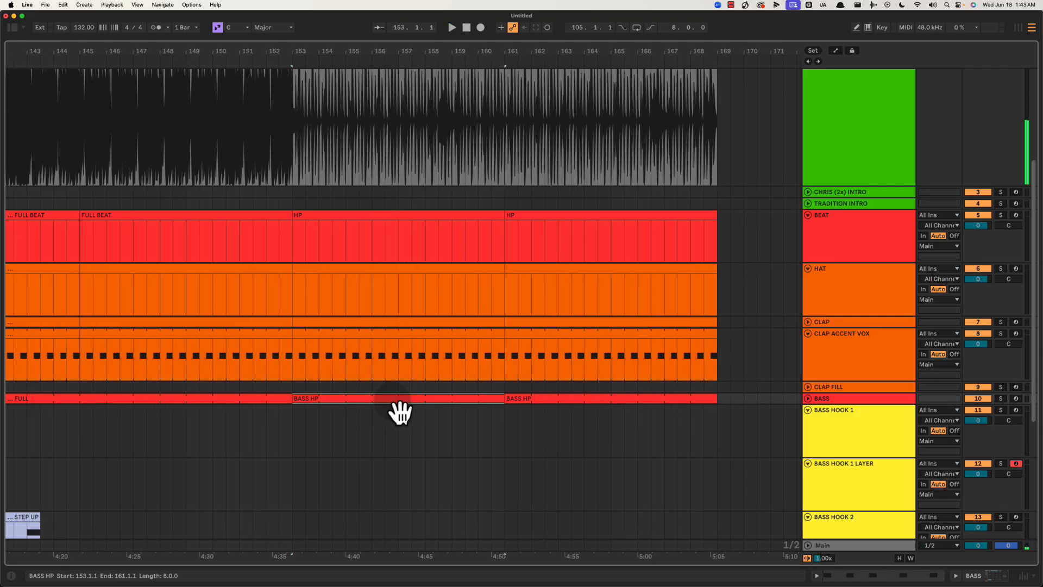
Open the BASS HP clip at bars 153 to 161 and duplicate its loop twice to a length of four bars.
{"action": "double_click", "coordinate": [401, 401]}
{"action": "left_click", "coordinate": [494, 233]}
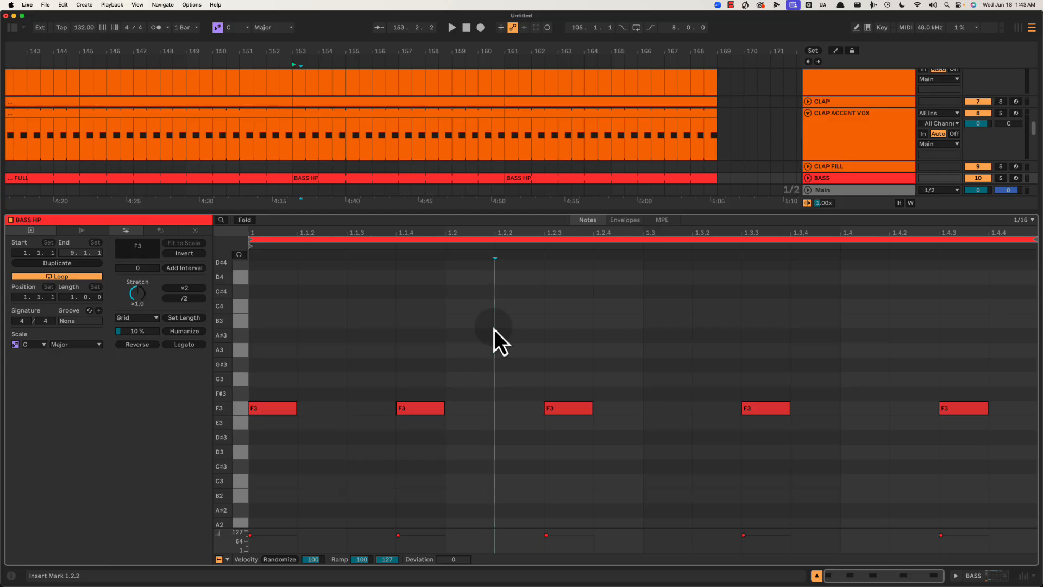
{"action": "key", "text": "shift+Tab"}
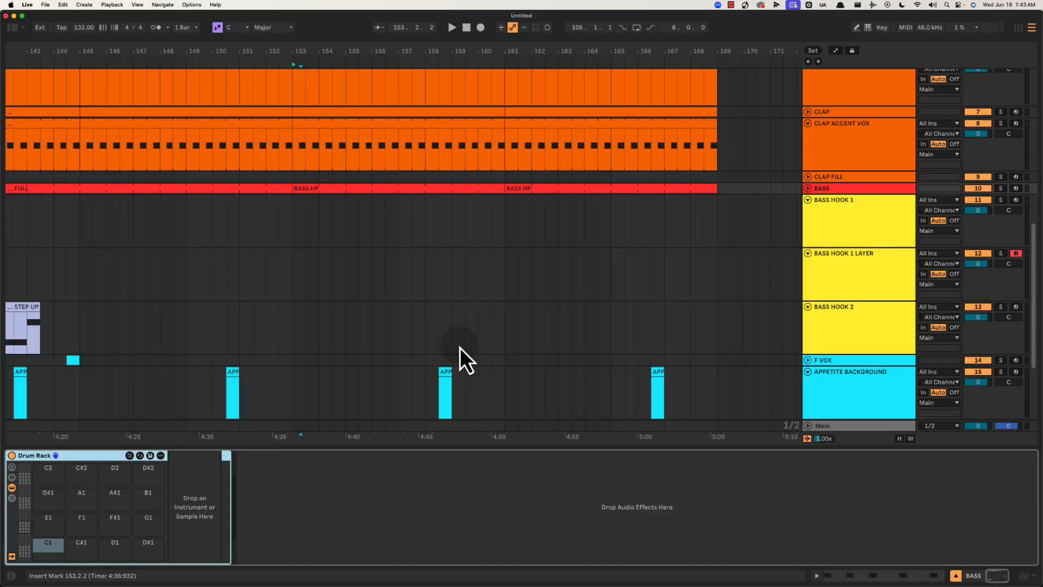
{"action": "double_click", "coordinate": [455, 187]}
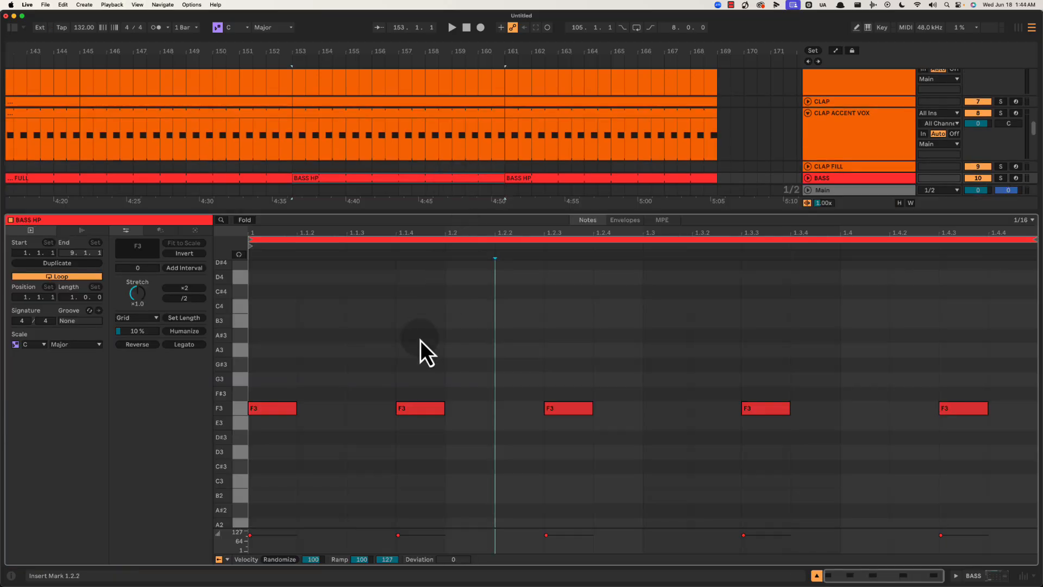
{"action": "key", "text": "space"}
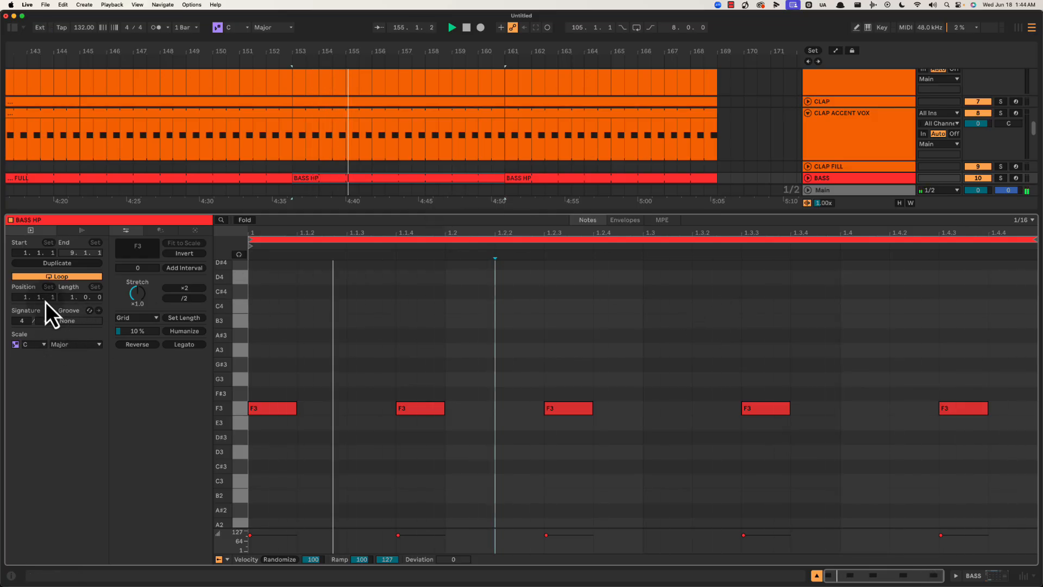
{"action": "left_click", "coordinate": [67, 264]}
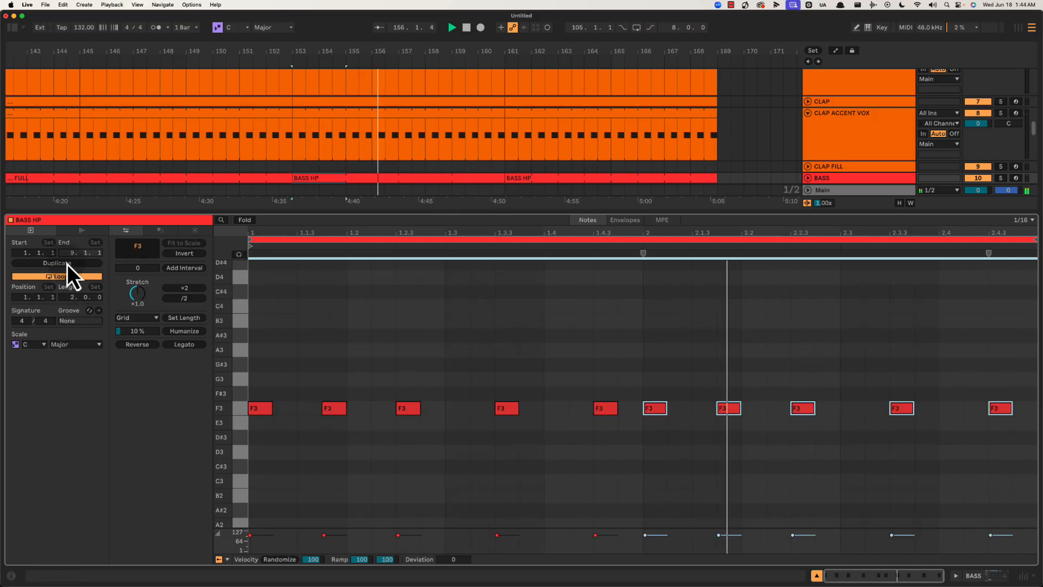
{"action": "left_click", "coordinate": [67, 264]}
Raise the last two F3 notes in bar 4 of the BASS HP clip to G#3.
{"action": "left_click", "coordinate": [964, 397]}
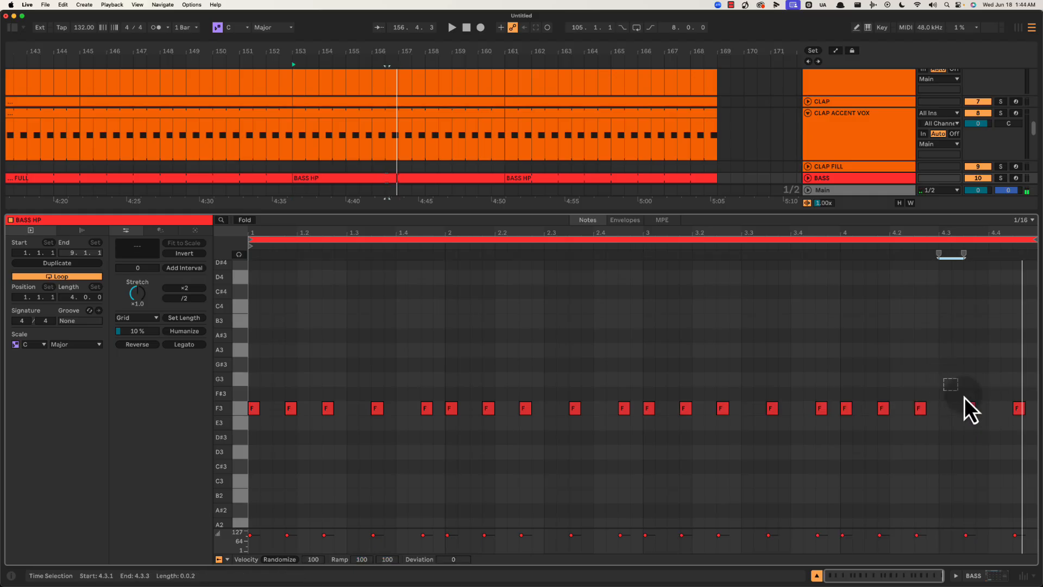
{"action": "left_click", "coordinate": [969, 408]}
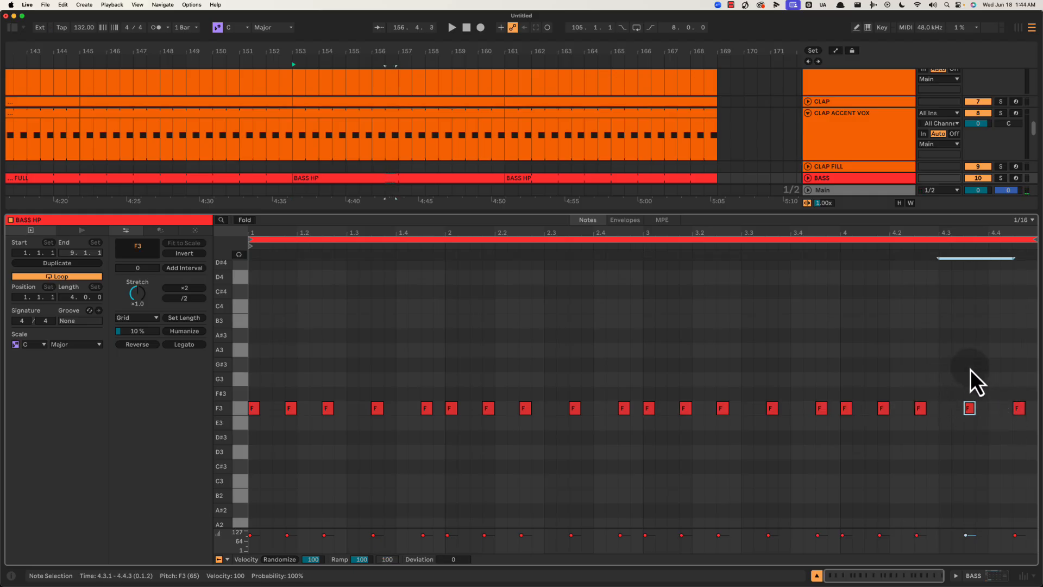
{"action": "left_click_drag", "start_coordinate": [962, 376], "coordinate": [1036, 441]}
{"action": "key", "text": "Up"}
{"action": "key", "text": "Up"}
{"action": "key", "text": "Up"}
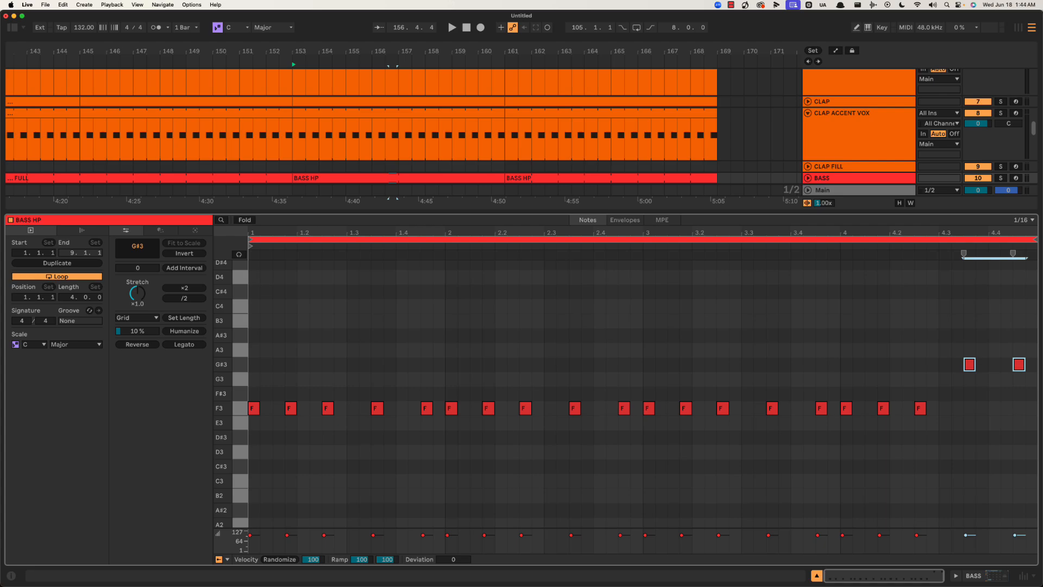
{"action": "left_click", "coordinate": [575, 357]}
{"action": "key", "text": "super+alt+4"}
{"action": "key", "text": "super+alt+3"}
{"action": "key", "text": "super+alt+3"}
{"action": "key", "text": "super+alt+3"}
{"action": "key", "text": "super+alt+4"}
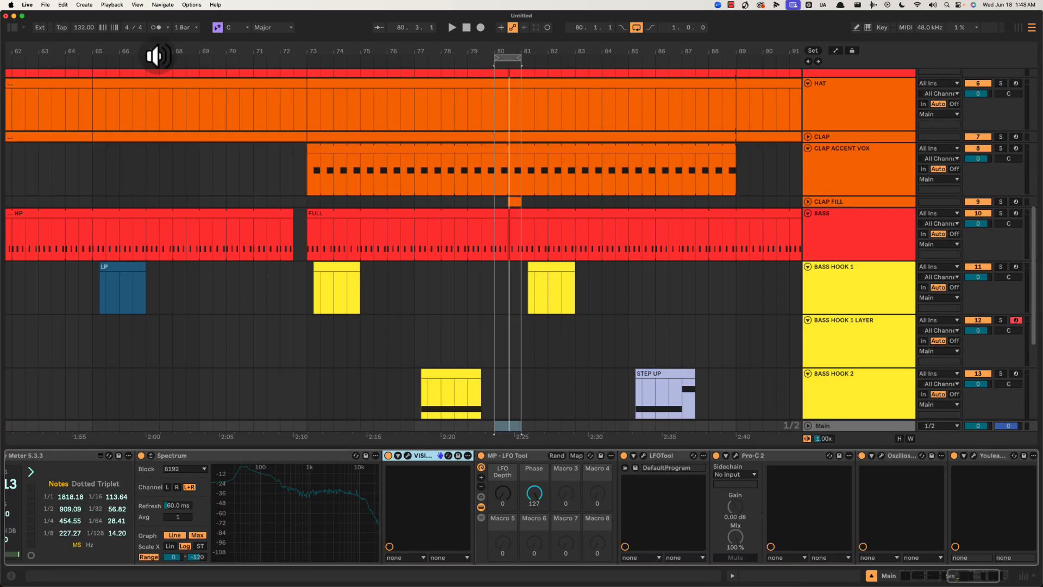
Mark bar 80 to 81 on the BASS track and play from 80.1.1 to hear the bass notes.
{"action": "left_click_drag", "start_coordinate": [525, 52], "coordinate": [525, 60]}
{"action": "left_click_drag", "start_coordinate": [99, 244], "coordinate": [510, 235]}
{"action": "left_click", "coordinate": [509, 234]}
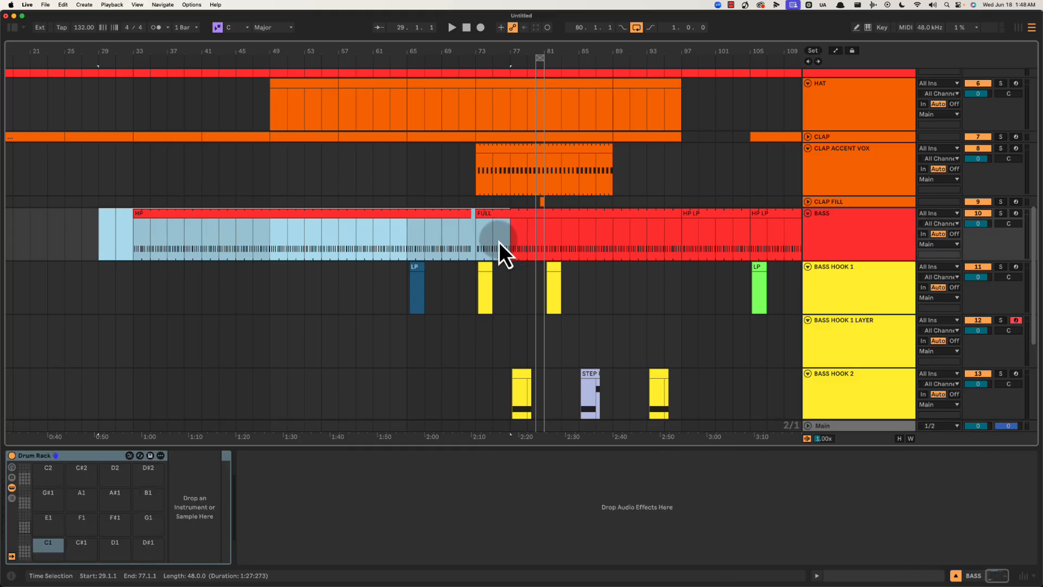
{"action": "left_click_drag", "start_coordinate": [559, 47], "coordinate": [550, 46]}
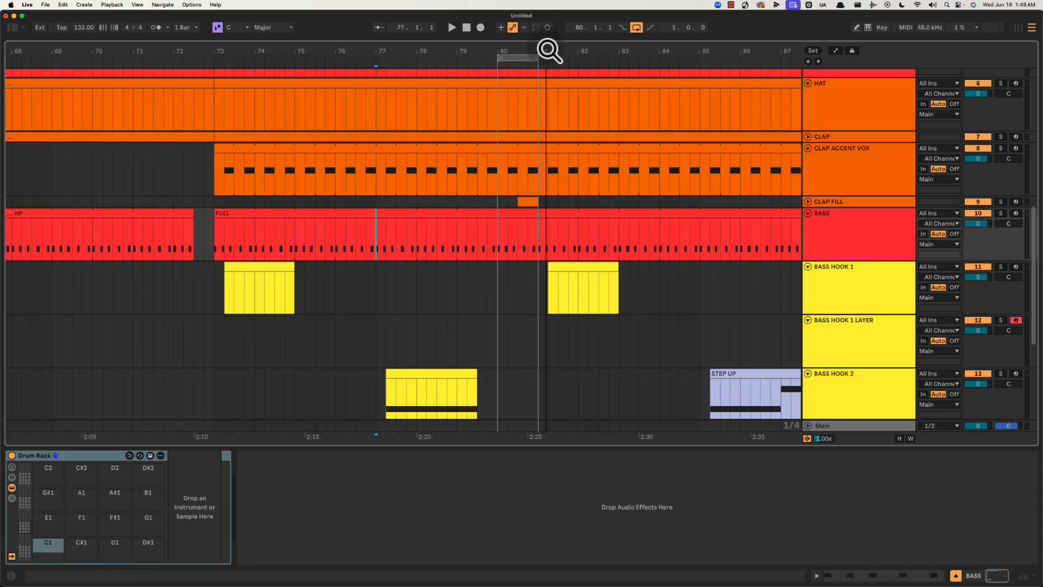
{"action": "left_click_drag", "start_coordinate": [499, 237], "coordinate": [533, 240]}
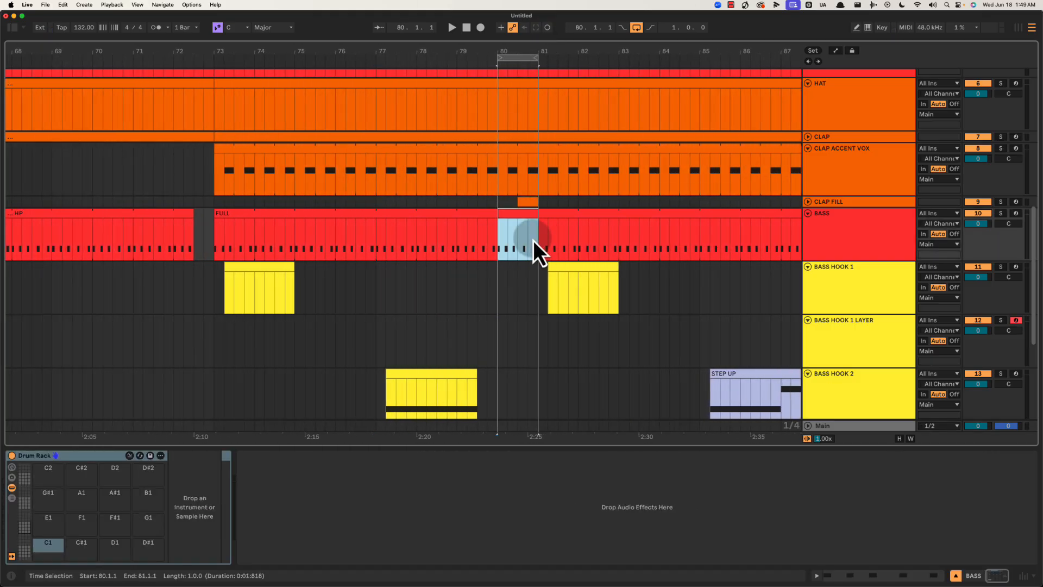
{"action": "left_click", "coordinate": [498, 233]}
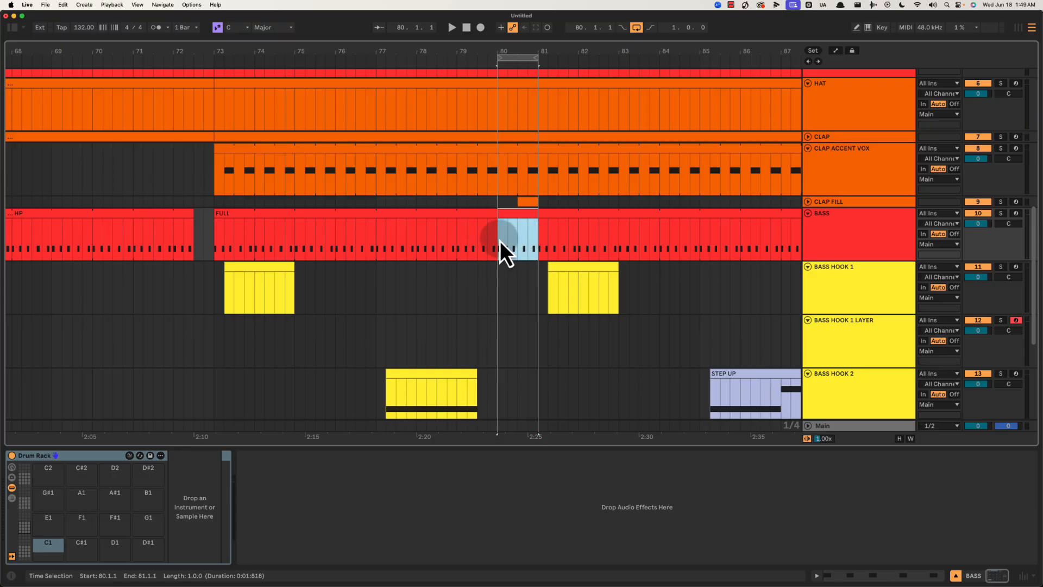
{"action": "key", "text": "space"}
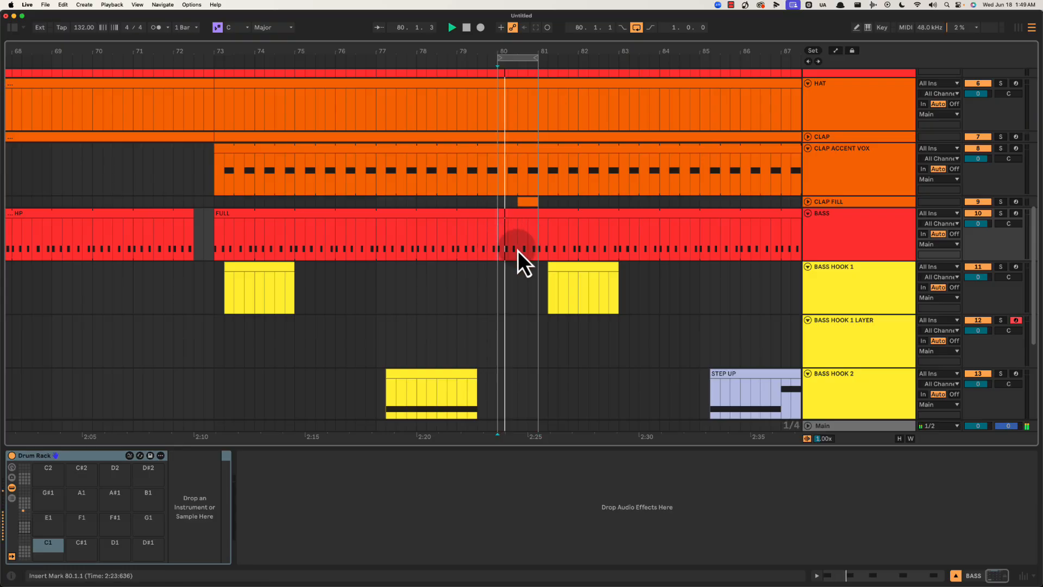
{"action": "key", "text": "space"}
Split the FULL bass clip at bar 81 and raise the last two notes of its bars 73 to 81 section to G#3.
{"action": "left_click_drag", "start_coordinate": [524, 251], "coordinate": [246, 246]}
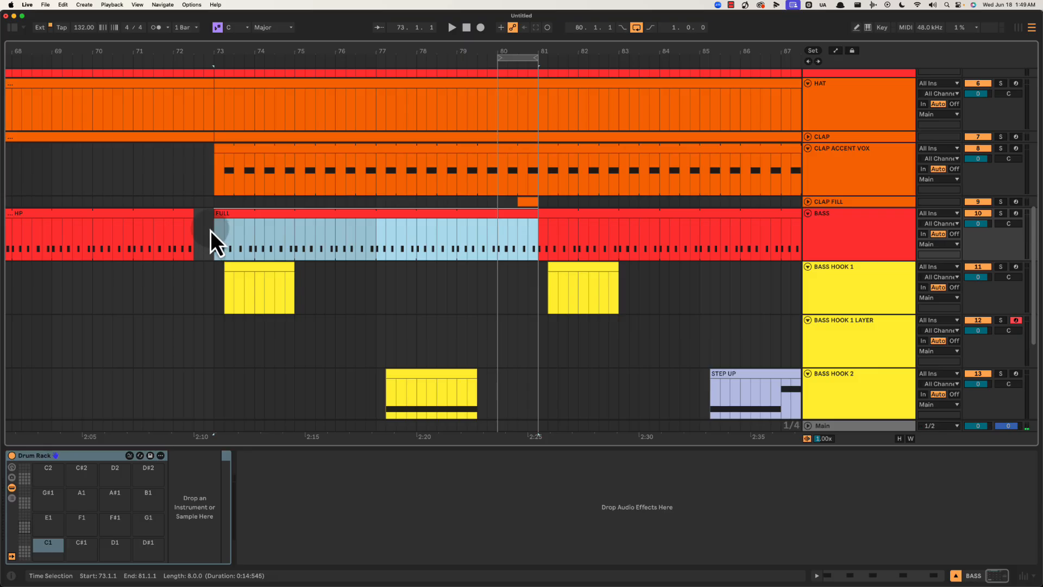
{"action": "key", "text": "super+e"}
{"action": "double_click", "coordinate": [275, 223]}
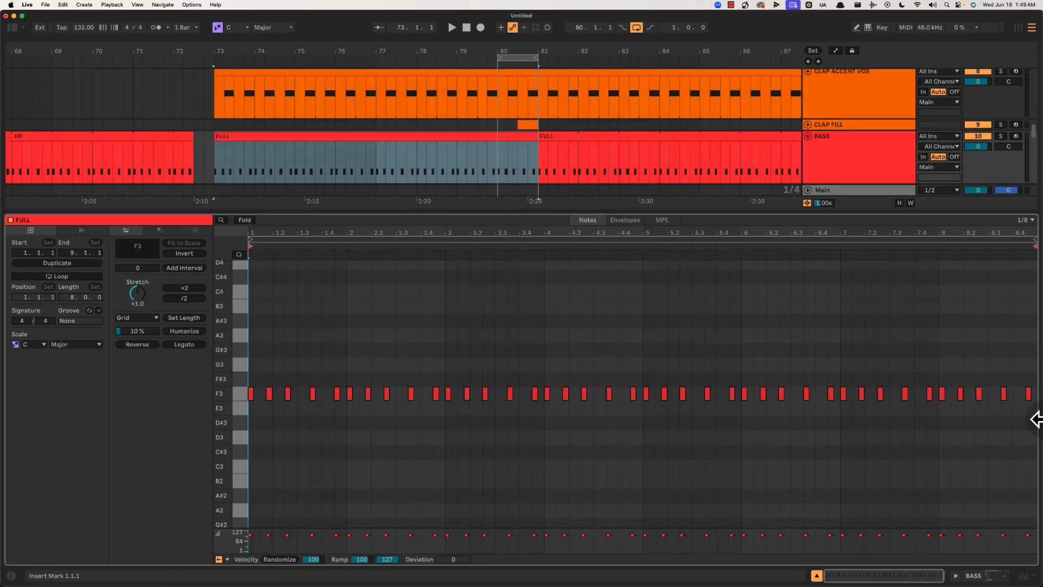
{"action": "left_click_drag", "start_coordinate": [998, 373], "coordinate": [1038, 415]}
{"action": "key", "text": "Up"}
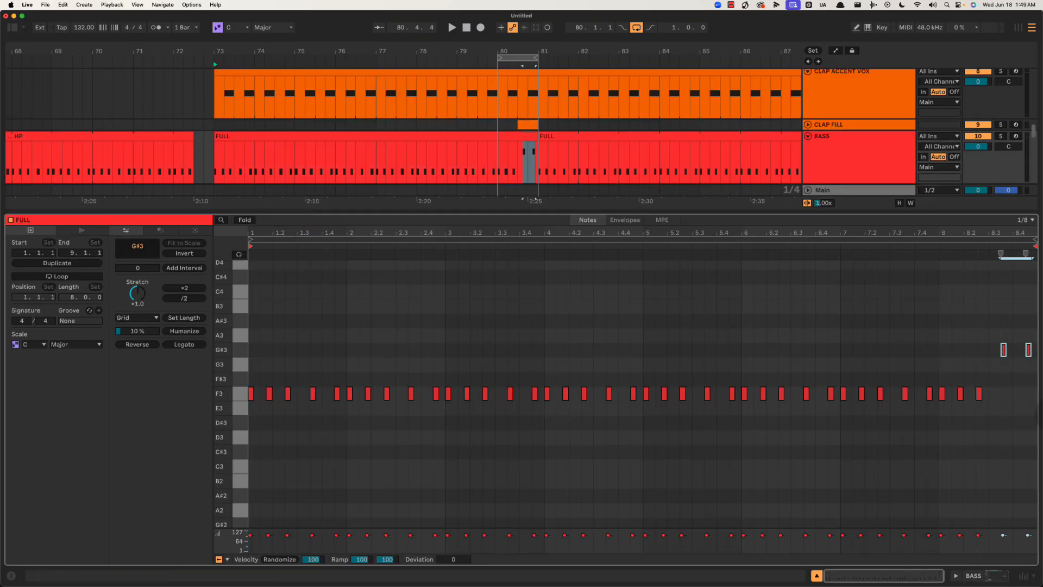
Return to the arrangement and duplicate the BASS clip at bars 73 to 81 to bars 81 to 89.
{"action": "left_click", "coordinate": [468, 154]}
{"action": "scroll", "coordinate": [468, 152], "scroll_direction": "down", "scroll_amount": 3}
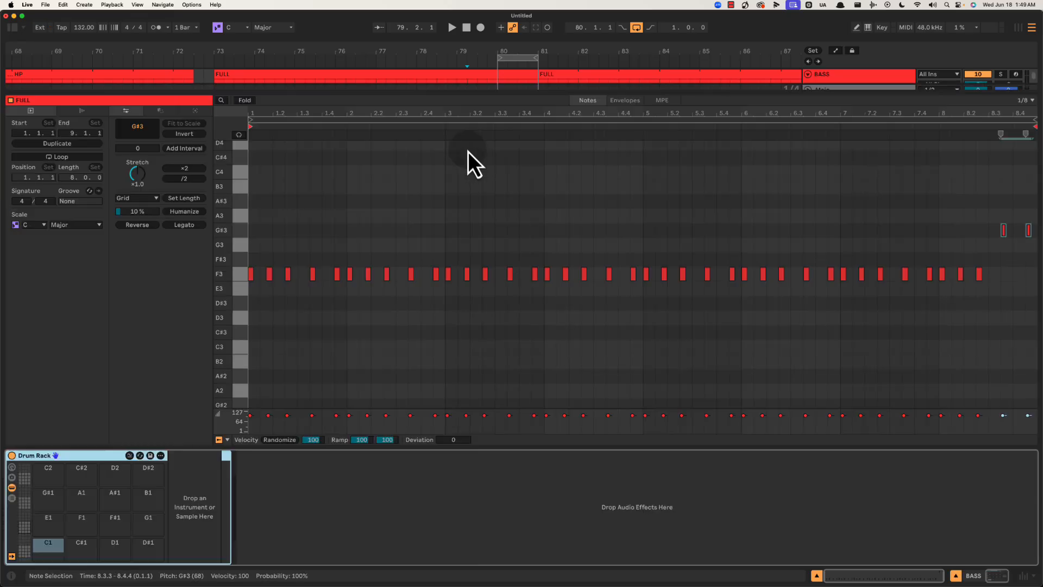
{"action": "key", "text": "super+alt+l"}
{"action": "left_click_drag", "start_coordinate": [638, 49], "coordinate": [448, 39]}
{"action": "left_click", "coordinate": [378, 148]}
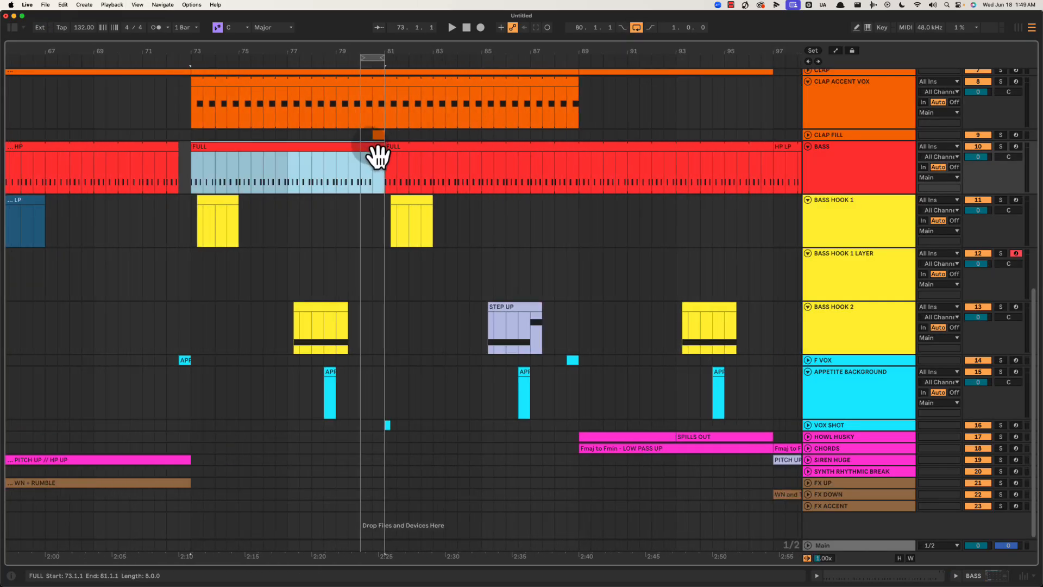
{"action": "key", "text": "super+d"}
Play from 84.1.1 and 88.1.1 to check the bass ending before bar 89, marking 88.3.1 to 89.3.1.
{"action": "left_click", "coordinate": [470, 168]}
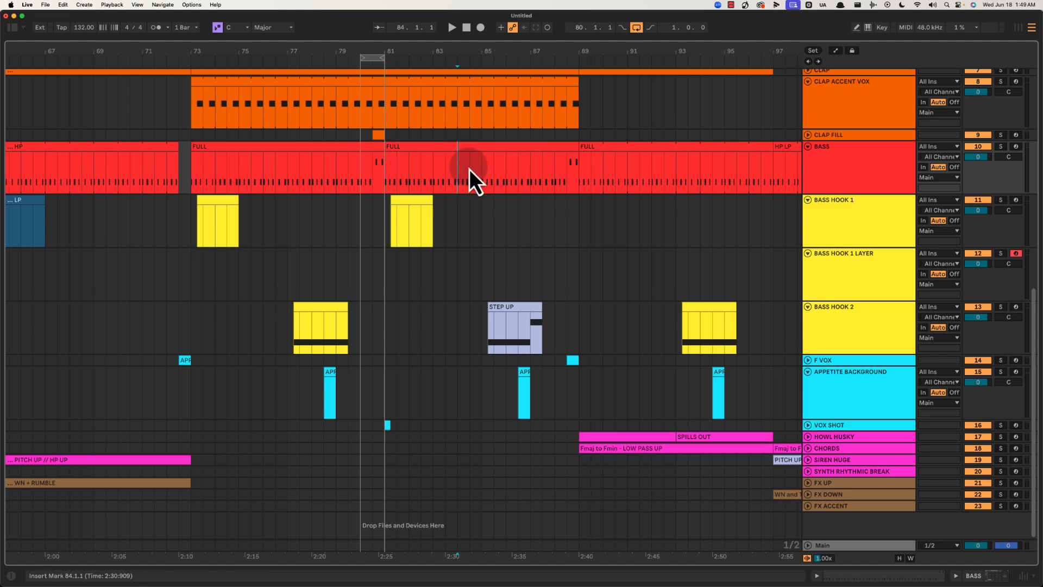
{"action": "key", "text": "space"}
{"action": "left_click", "coordinate": [558, 171]}
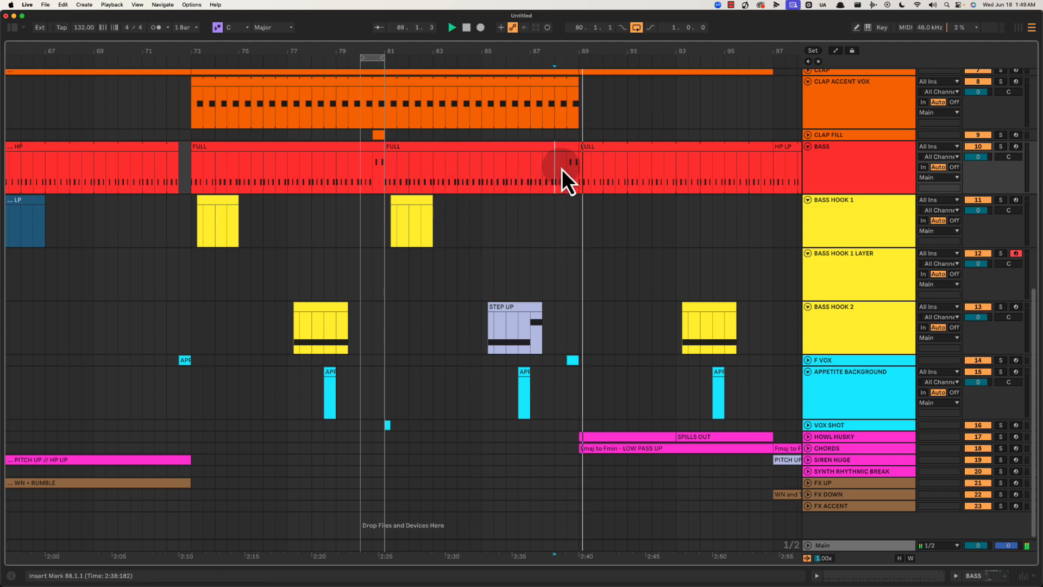
{"action": "key", "text": "space"}
{"action": "left_click_drag", "start_coordinate": [564, 169], "coordinate": [587, 168]}
{"action": "left_click_drag", "start_coordinate": [562, 53], "coordinate": [553, 54]}
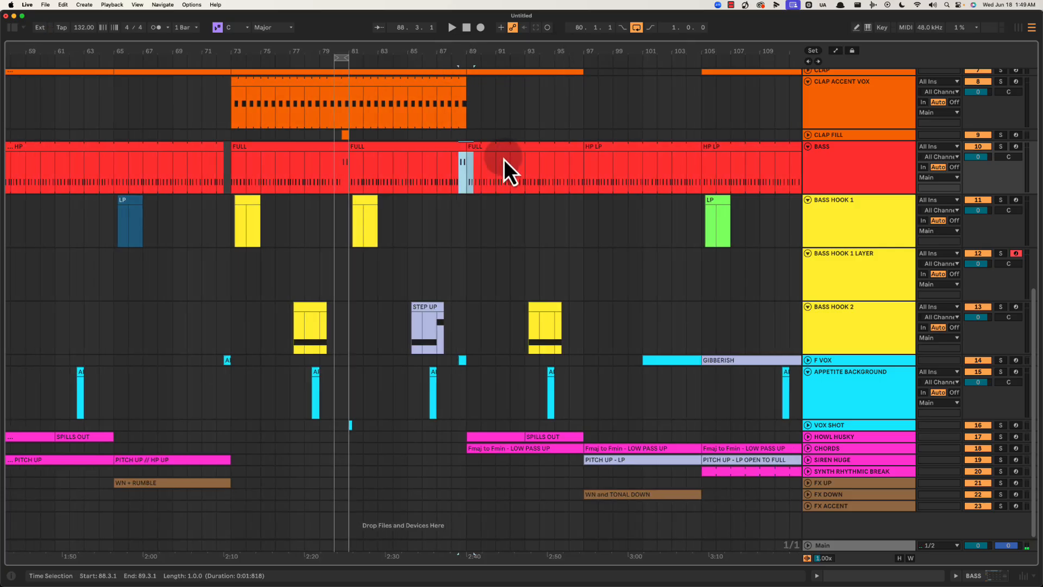
Play from 89.1.1 with the arrangement loop switched off and mark 92.3.1 to 93.1.1 on the BASS track.
{"action": "left_click", "coordinate": [469, 162]}
{"action": "key", "text": "space"}
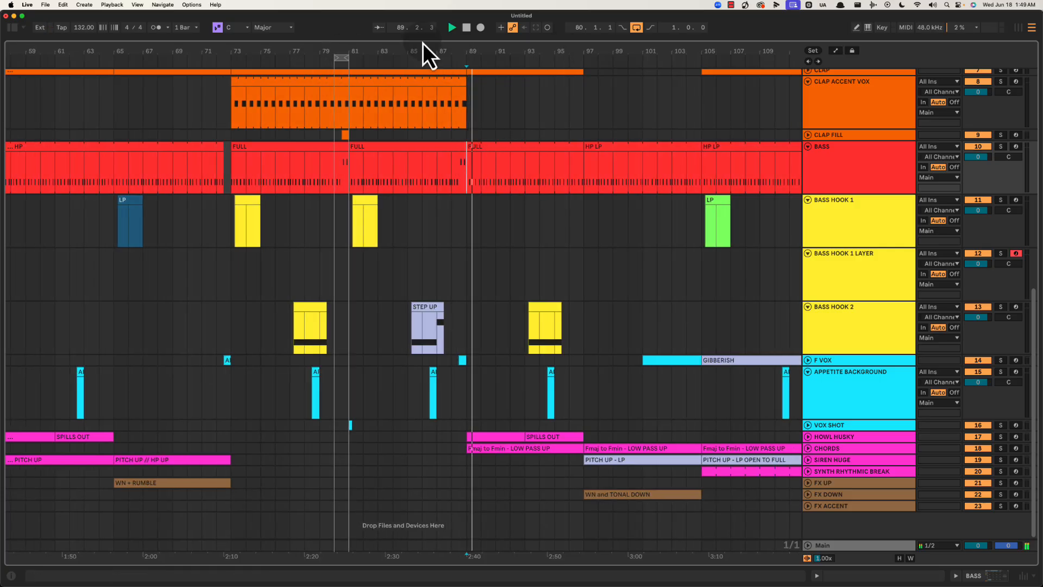
{"action": "left_click", "coordinate": [637, 28]}
{"action": "left_click_drag", "start_coordinate": [527, 93], "coordinate": [431, 58]}
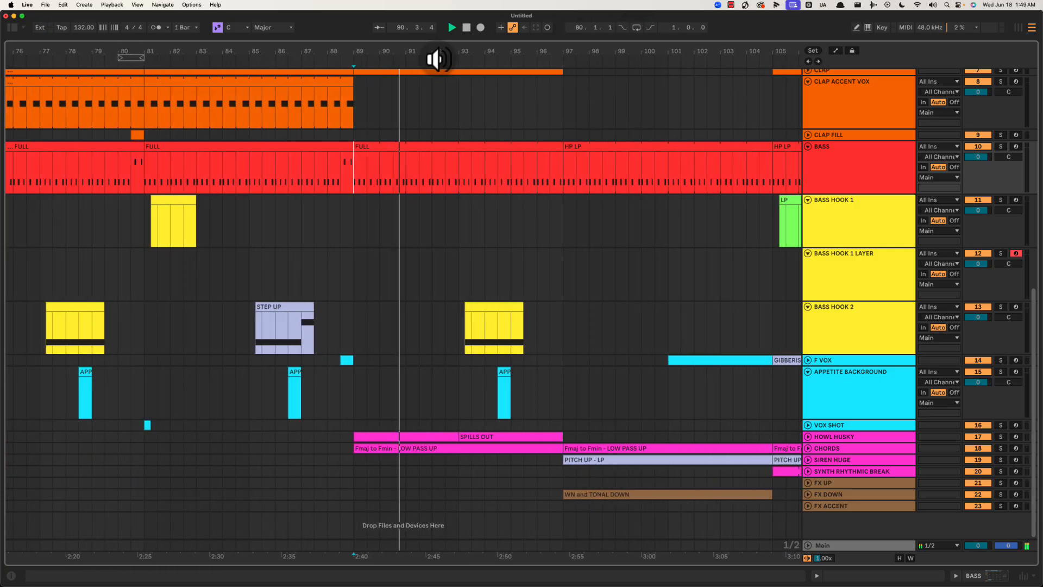
{"action": "left_click", "coordinate": [444, 178]}
{"action": "left_click_drag", "start_coordinate": [439, 180], "coordinate": [448, 176]}
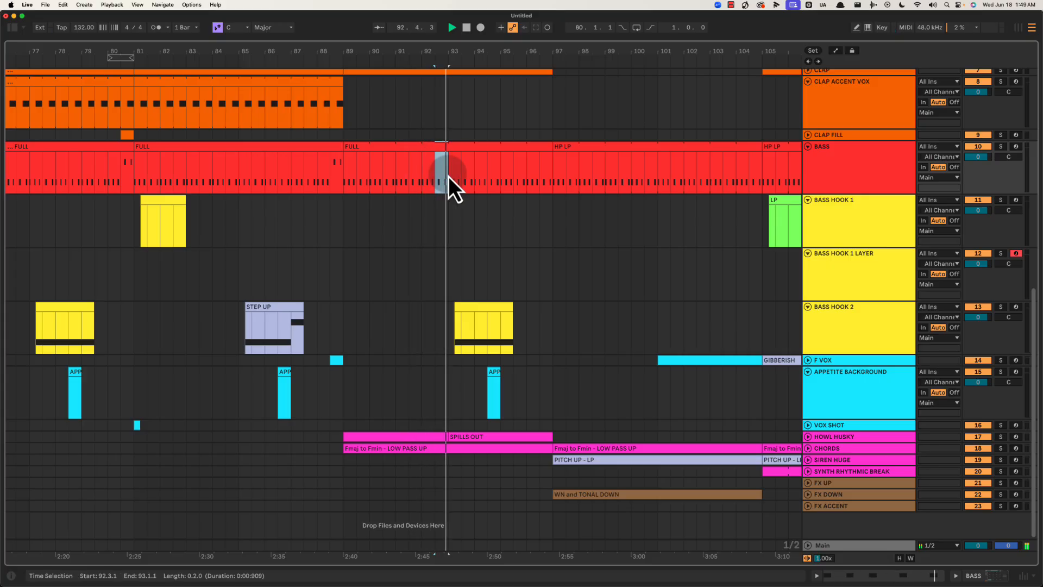
{"action": "key", "text": "space"}
Listen from 96.1.1 and mark 96.3.1 to 97.1.1 on the BASS track.
{"action": "left_click_drag", "start_coordinate": [548, 180], "coordinate": [541, 179]}
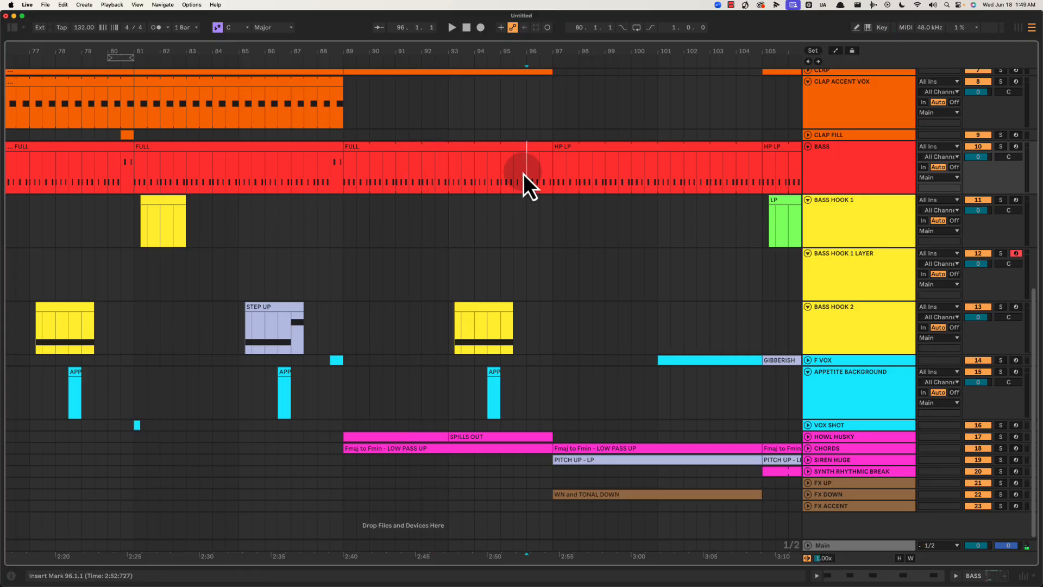
{"action": "key", "text": "space"}
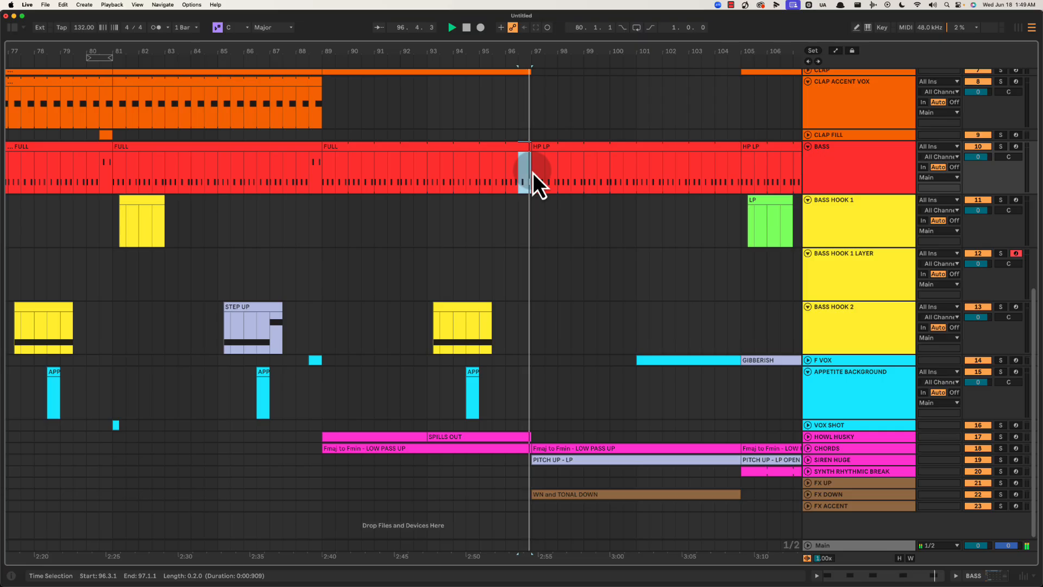
{"action": "key", "text": "space"}
Replace the FULL bass clip at bars 89 to 97 with a duplicate of the BASS clip at bars 81 to 89.
{"action": "left_click", "coordinate": [518, 152]}
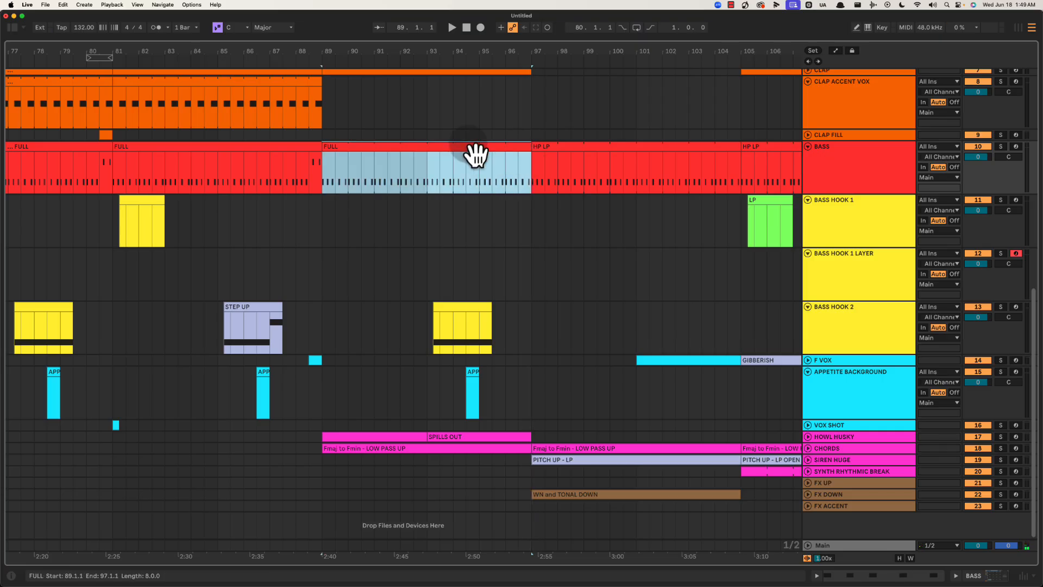
{"action": "left_click", "coordinate": [283, 148]}
{"action": "left_click", "coordinate": [381, 155]}
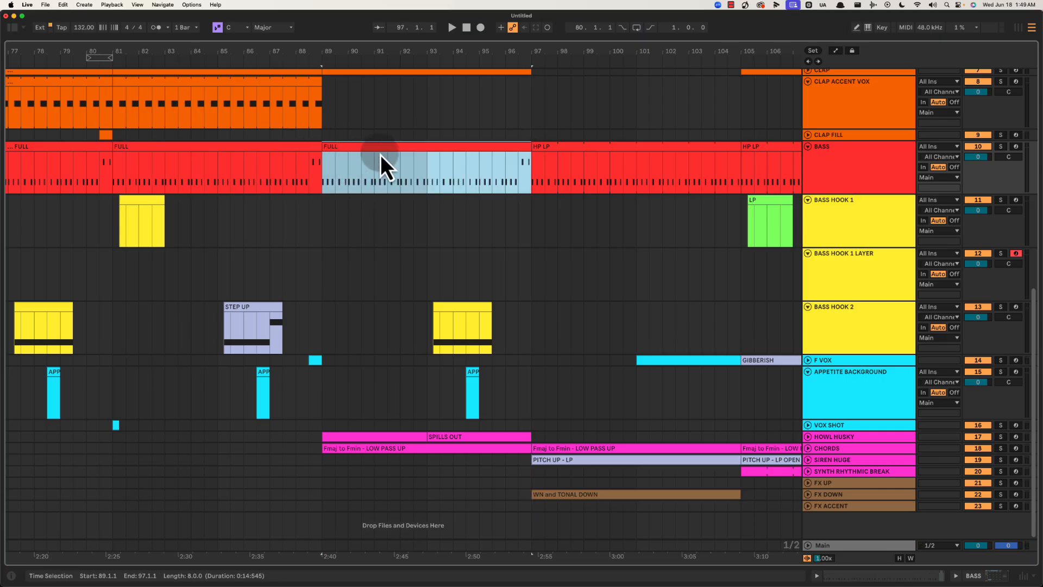
Listen to the bass from bar 89, then from 100.1.1 and 104.1.1, to check the HP LP sections.
{"action": "key", "text": "space"}
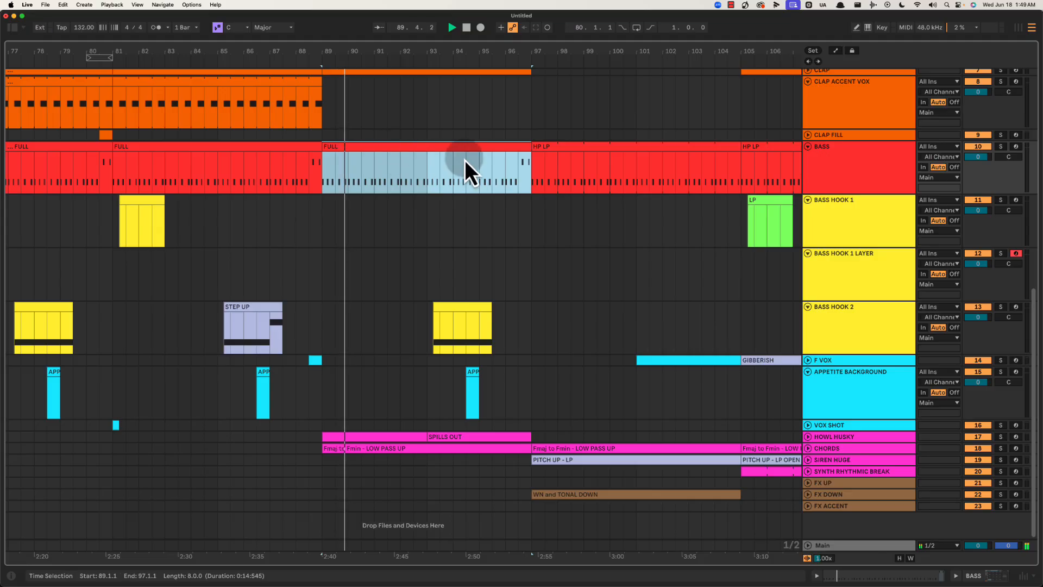
{"action": "scroll", "coordinate": [465, 163], "scroll_direction": "right", "scroll_amount": 5}
{"action": "key", "text": "space"}
{"action": "left_click", "coordinate": [444, 173]}
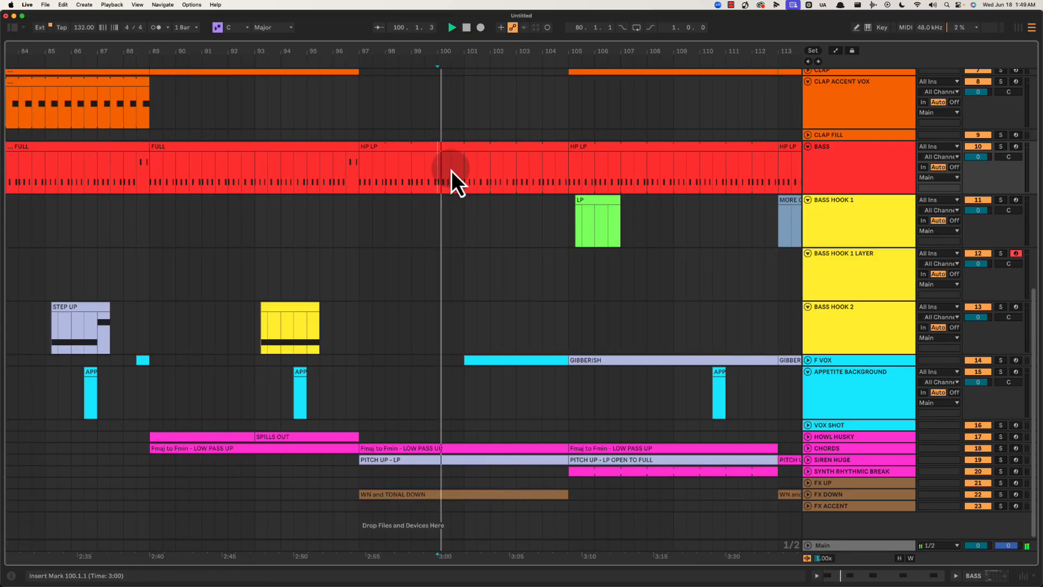
{"action": "key", "text": "space"}
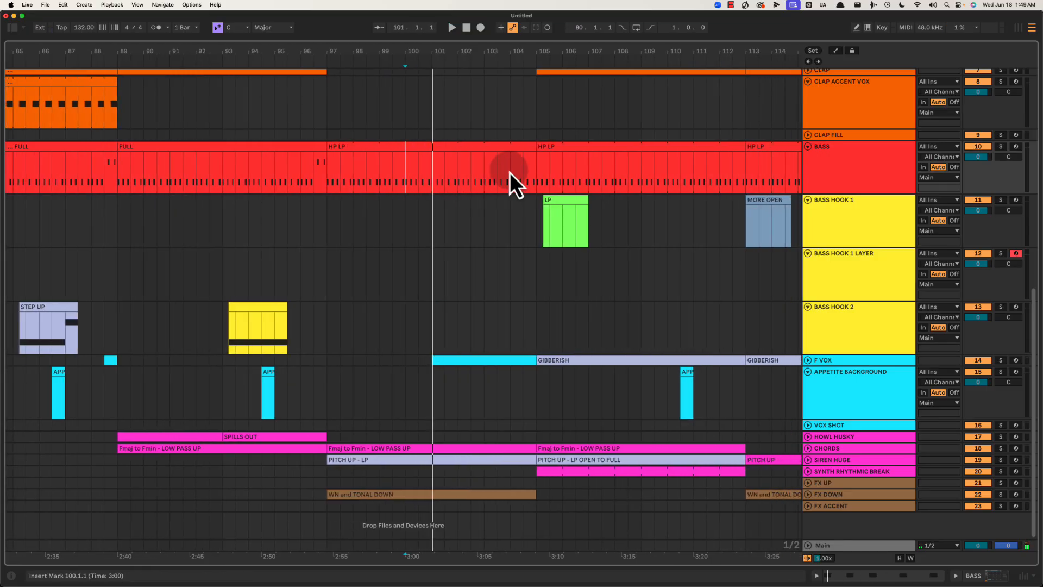
{"action": "left_click", "coordinate": [511, 180]}
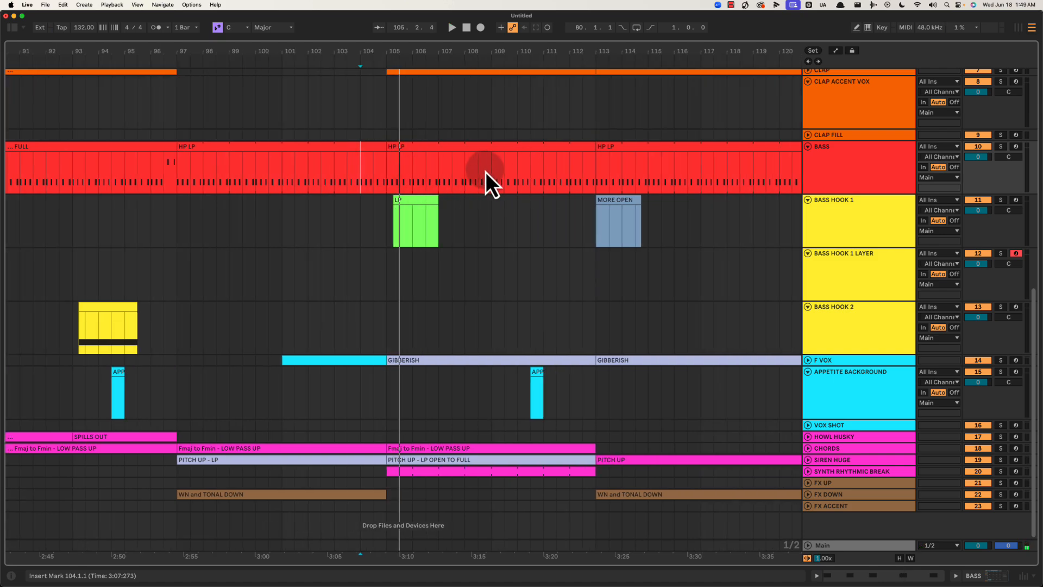
Listen to the HP LP bass sections from 108.3.1, 112.1.1 and 120.1.1.
{"action": "left_click", "coordinate": [485, 172]}
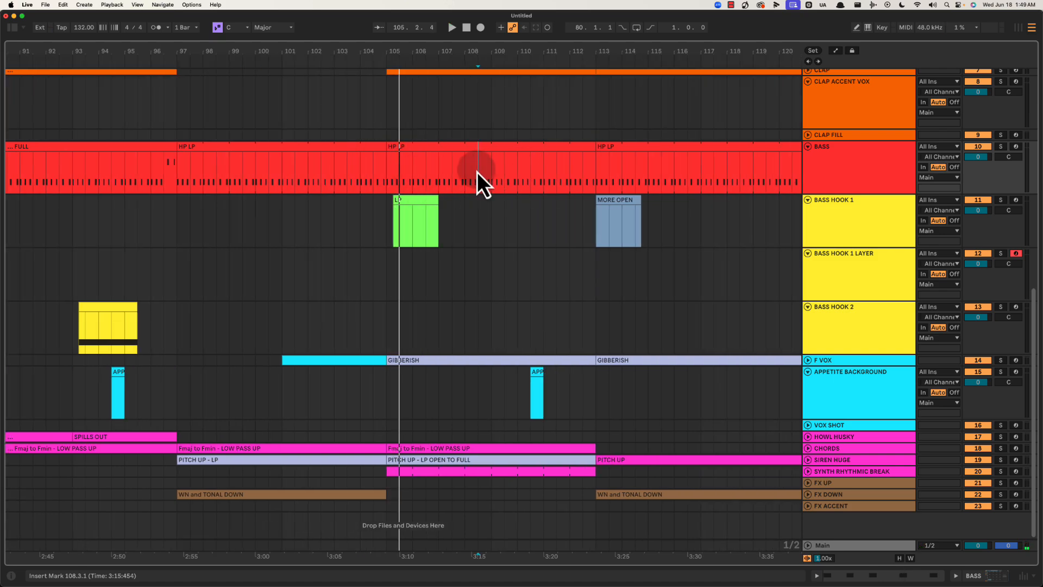
{"action": "left_click", "coordinate": [528, 175]}
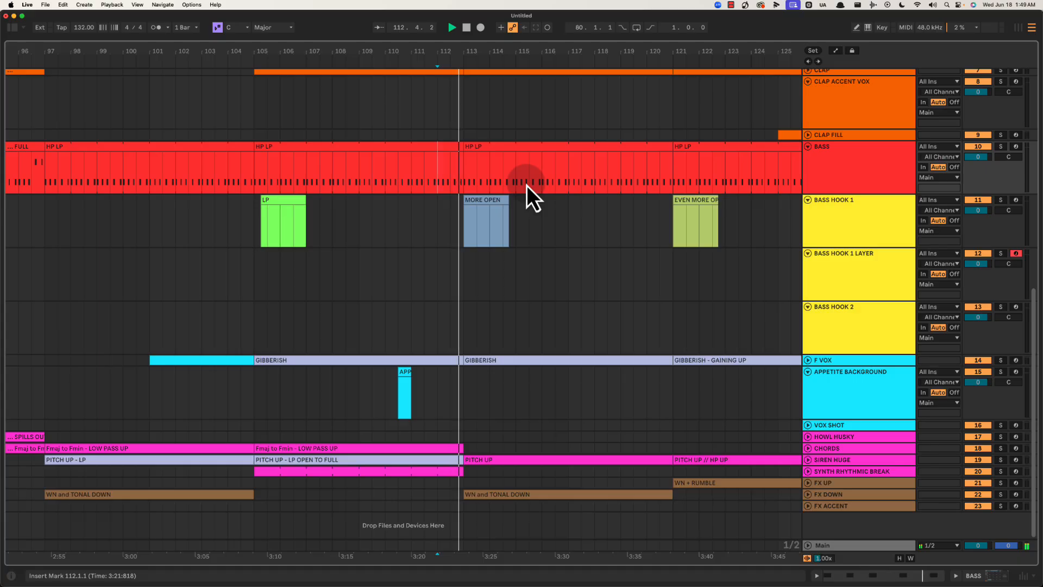
{"action": "key", "text": "space"}
{"action": "left_click_drag", "start_coordinate": [445, 56], "coordinate": [447, 48]}
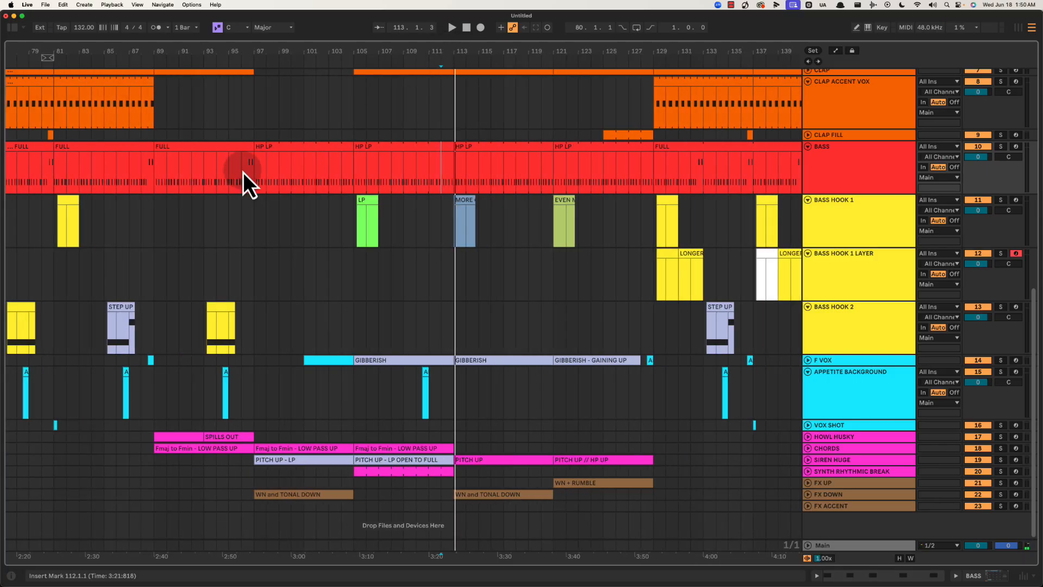
{"action": "left_click_drag", "start_coordinate": [243, 172], "coordinate": [605, 174]}
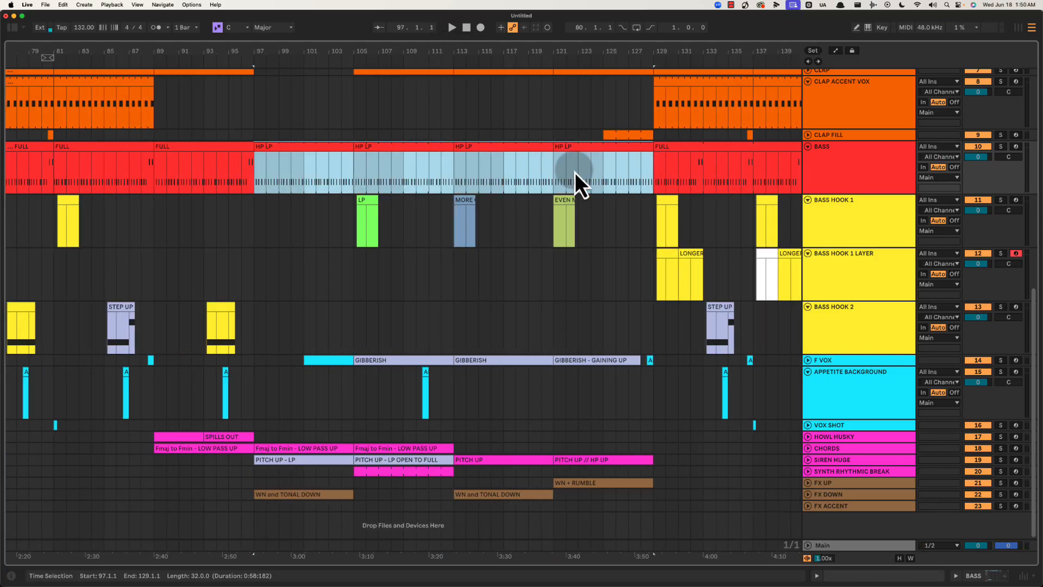
{"action": "left_click", "coordinate": [529, 172]}
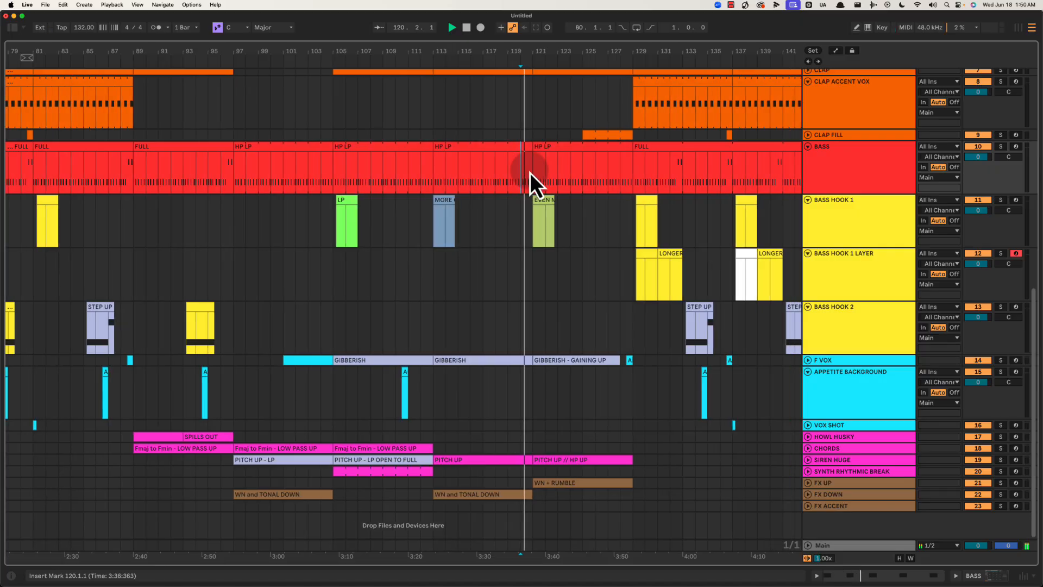
{"action": "left_click", "coordinate": [408, 178]}
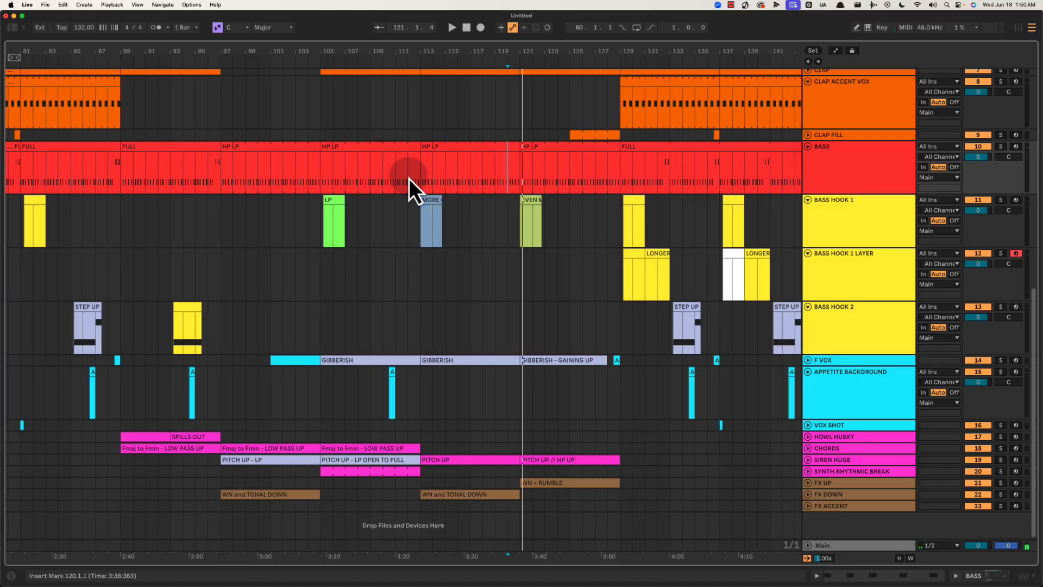
Shorten the last HP LP bass clip to end at 128.3.1 and play the gap from 128.1.1.
{"action": "left_click", "coordinate": [604, 176]}
{"action": "left_click_drag", "start_coordinate": [601, 67], "coordinate": [605, 58]}
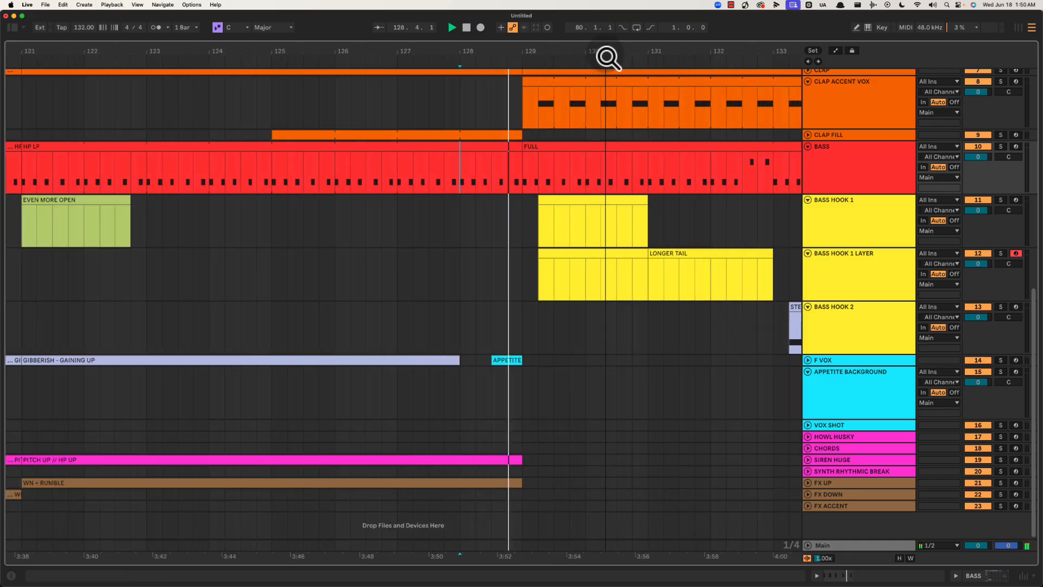
{"action": "left_click_drag", "start_coordinate": [506, 145], "coordinate": [467, 145]}
{"action": "key", "text": "super+z"}
{"action": "left_click", "coordinate": [503, 147]}
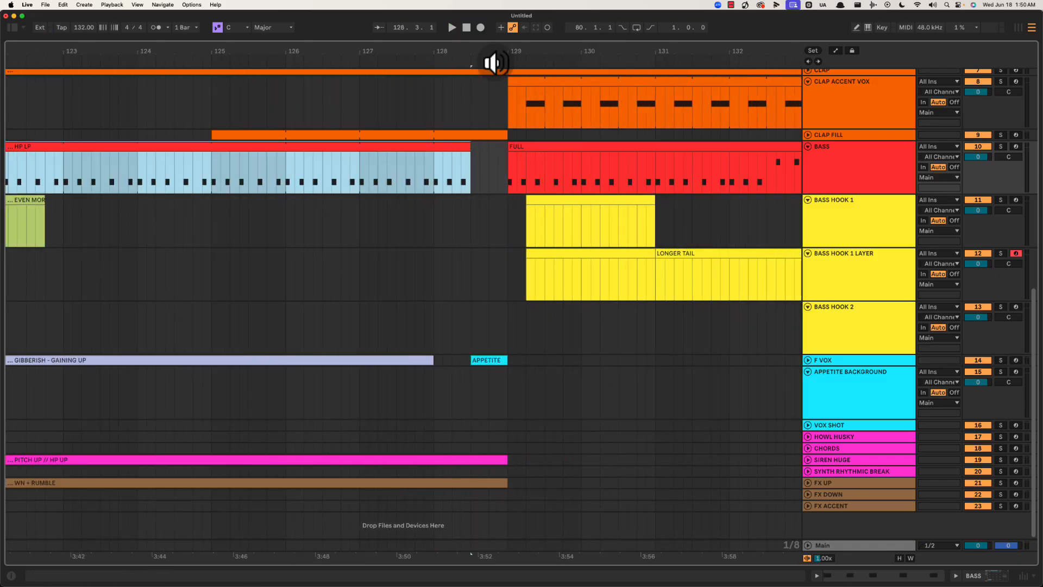
{"action": "left_click", "coordinate": [433, 188]}
{"action": "key", "text": "space"}
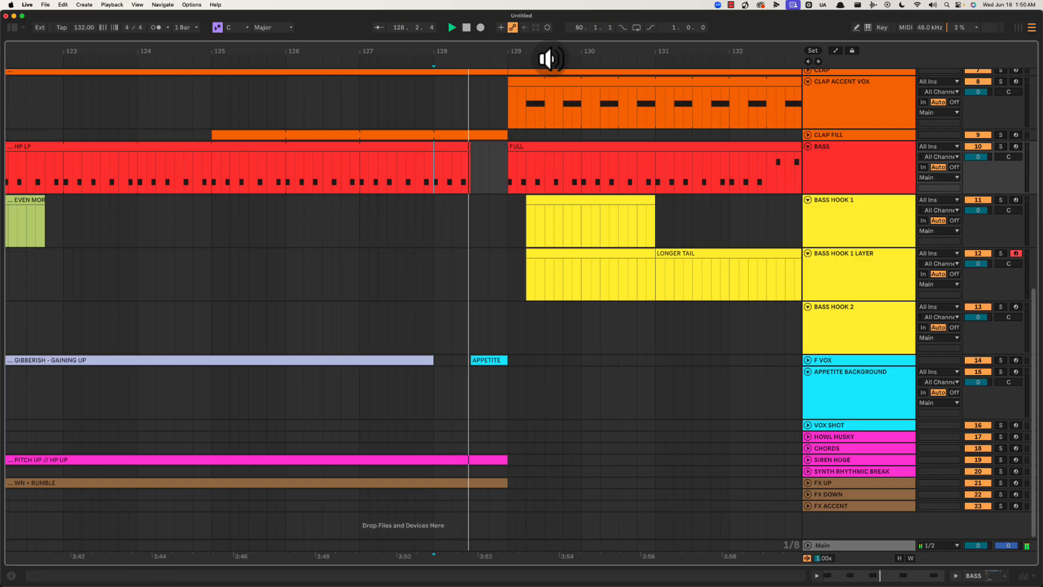
Replace the FULL bass clips from bar 129 to 153 with three consecutive copies of the bar 81 to 89 clip.
{"action": "left_click_drag", "start_coordinate": [535, 47], "coordinate": [503, 51]}
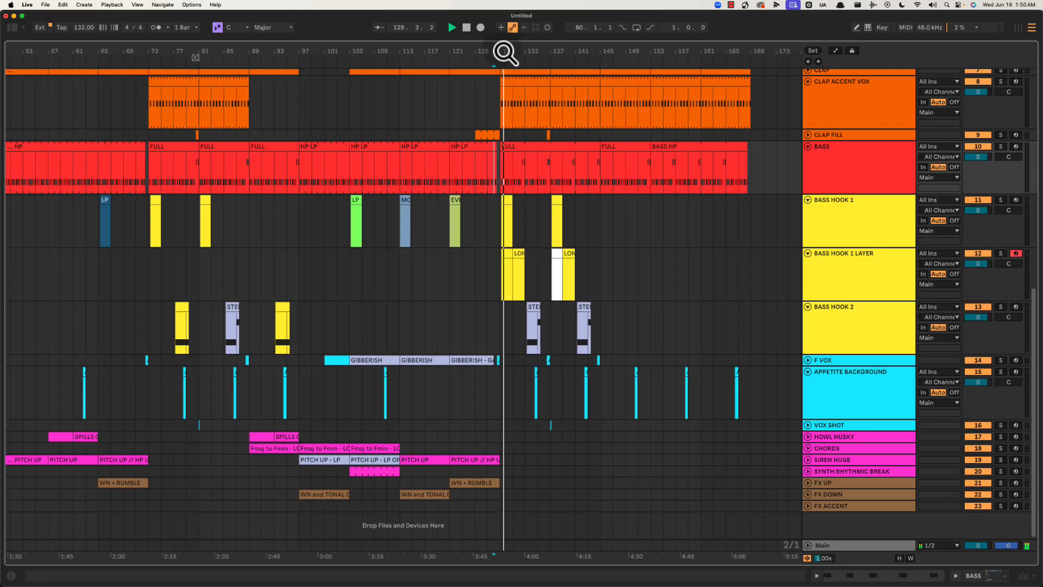
{"action": "left_click_drag", "start_coordinate": [197, 146], "coordinate": [532, 160]}
{"action": "key", "text": "Right"}
{"action": "key", "text": "Right"}
{"action": "key", "text": "Right"}
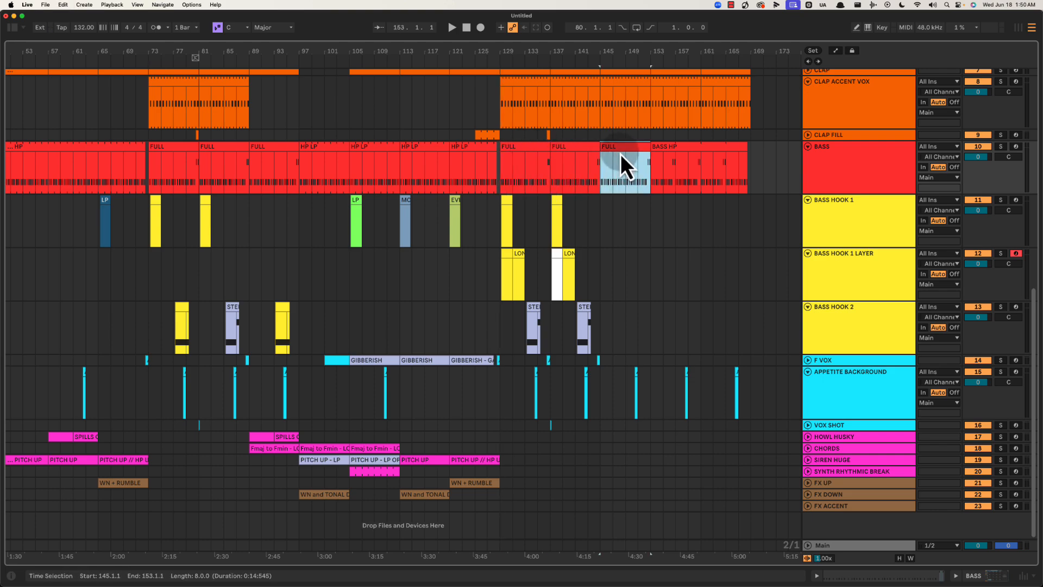
Listen to the BASS HP clip at several points, including from 156.1.1 and 164.3.1, to check its phrase endings.
{"action": "left_click_drag", "start_coordinate": [701, 52], "coordinate": [700, 54]}
{"action": "left_click_drag", "start_coordinate": [482, 174], "coordinate": [434, 174]}
{"action": "left_click_drag", "start_coordinate": [530, 169], "coordinate": [542, 168]}
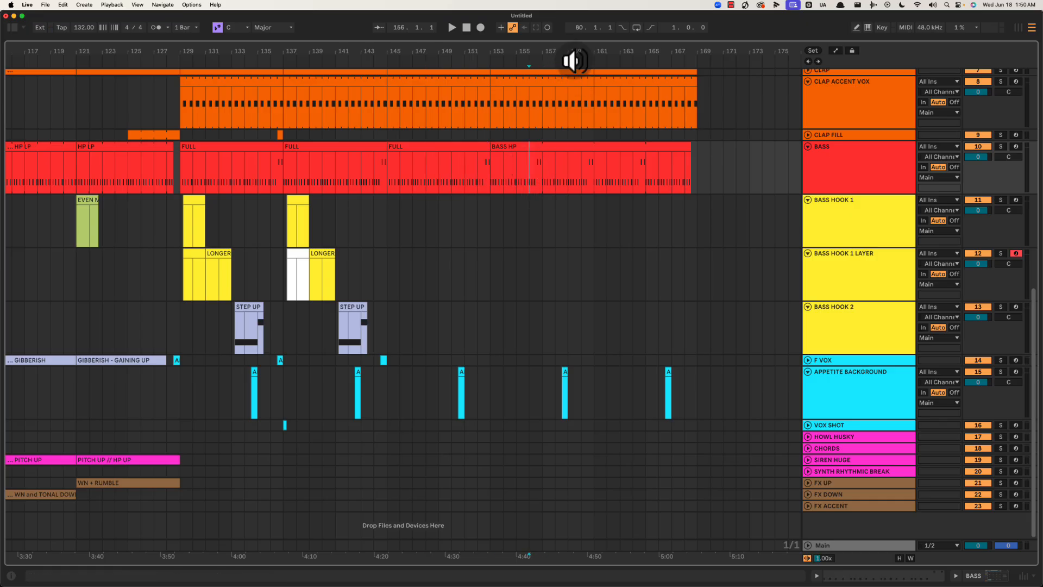
{"action": "left_click_drag", "start_coordinate": [589, 53], "coordinate": [549, 52]}
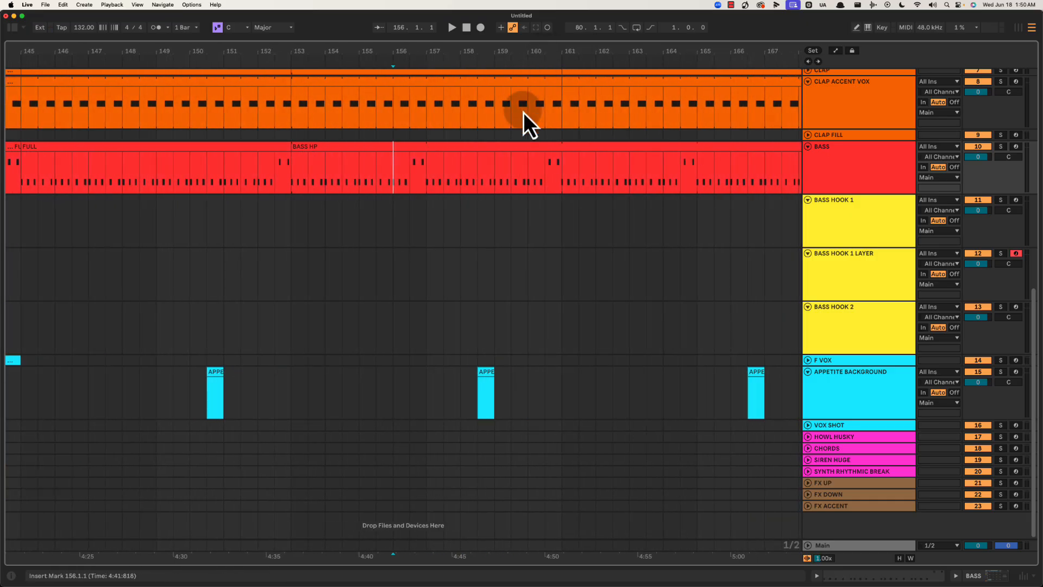
{"action": "left_click", "coordinate": [394, 163]}
{"action": "left_click", "coordinate": [411, 164]}
{"action": "key", "text": "space"}
{"action": "left_click_drag", "start_coordinate": [496, 47], "coordinate": [607, 56]}
{"action": "key", "text": "space"}
{"action": "left_click", "coordinate": [507, 177]}
{"action": "scroll", "coordinate": [604, 142], "scroll_direction": "left", "scroll_amount": 3}
{"action": "key", "text": "space"}
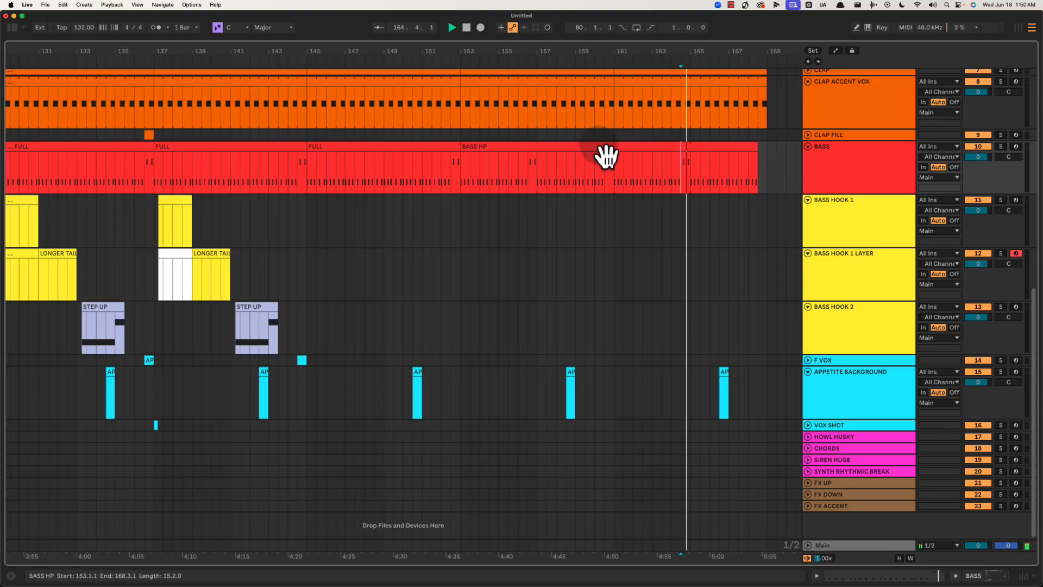
Extend the end of the BASS HP clip to 169.1.1.
{"action": "scroll", "coordinate": [598, 150], "scroll_direction": "right", "scroll_amount": 4}
{"action": "left_click_drag", "start_coordinate": [668, 52], "coordinate": [646, 60]}
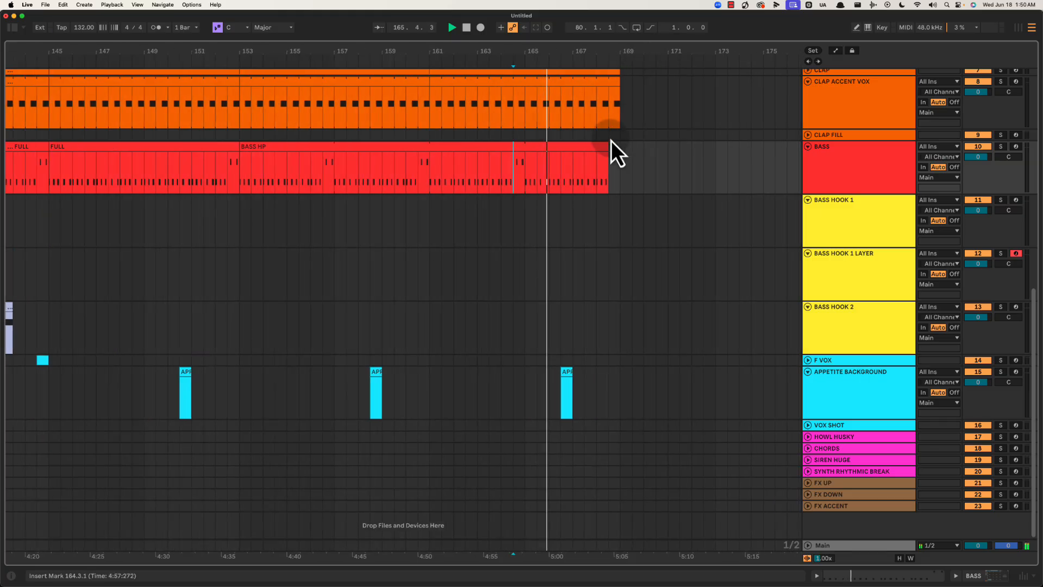
{"action": "left_click_drag", "start_coordinate": [601, 148], "coordinate": [620, 146]}
Extend the end of the reference audio clip past bar 169 to just after 170.1.1.
{"action": "scroll", "coordinate": [621, 149], "scroll_direction": "up", "scroll_amount": 10}
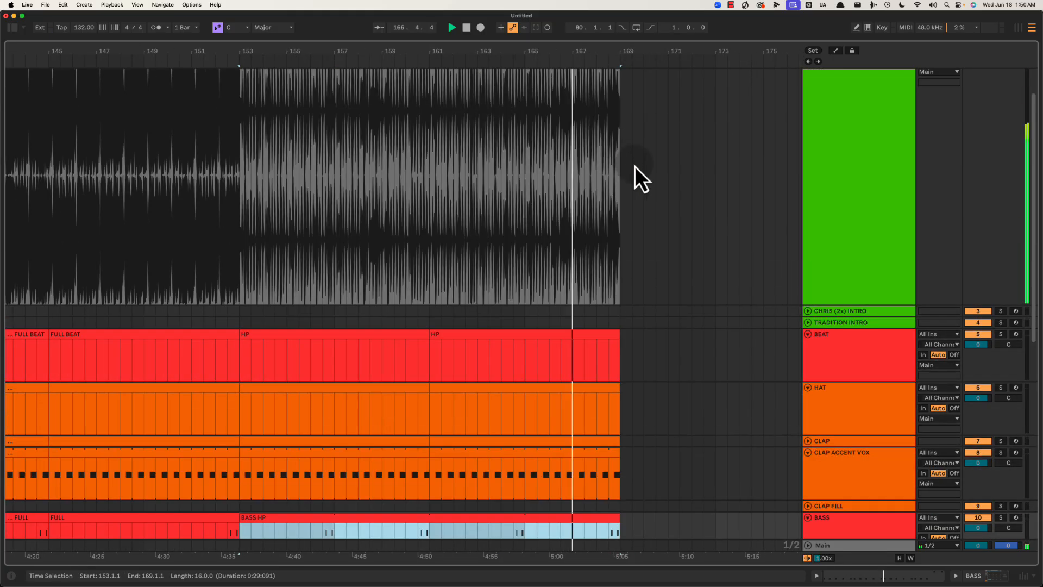
{"action": "scroll", "coordinate": [635, 165], "scroll_direction": "down", "scroll_amount": 8}
{"action": "scroll", "coordinate": [636, 165], "scroll_direction": "up", "scroll_amount": 8}
{"action": "left_click_drag", "start_coordinate": [620, 85], "coordinate": [760, 97]}
{"action": "scroll", "coordinate": [708, 130], "scroll_direction": "down", "scroll_amount": 15}
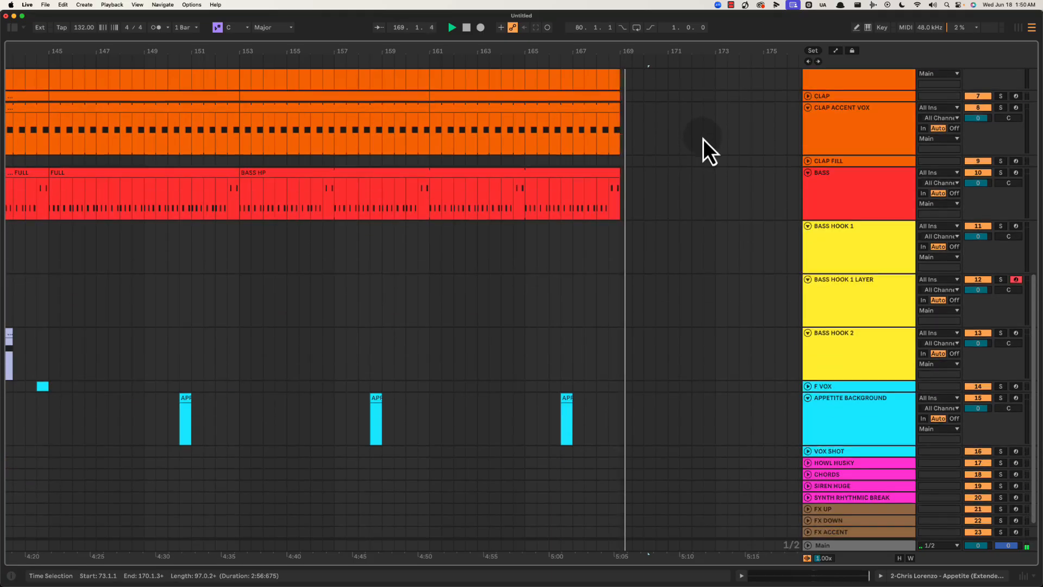
Copy the last APPETITE BACKGROUND clip to the unfolded F VOX track at 168.3.1 and play from 167.1.1.
{"action": "left_click", "coordinate": [562, 302]}
{"action": "left_click_drag", "start_coordinate": [565, 427], "coordinate": [615, 387]}
{"action": "left_click", "coordinate": [808, 386]}
{"action": "scroll", "coordinate": [677, 321], "scroll_direction": "right", "scroll_amount": 1}
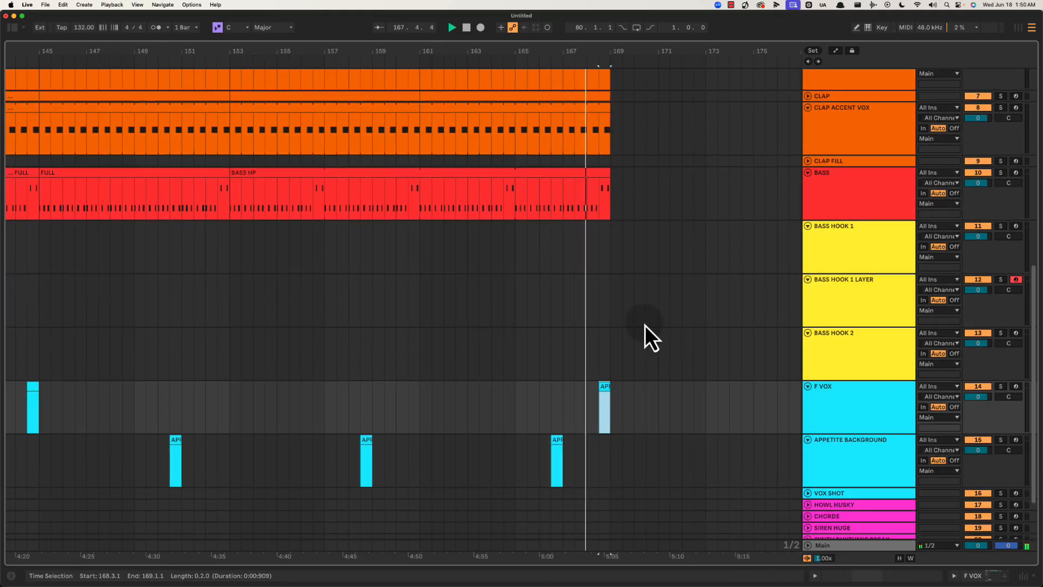
{"action": "left_click", "coordinate": [564, 305]}
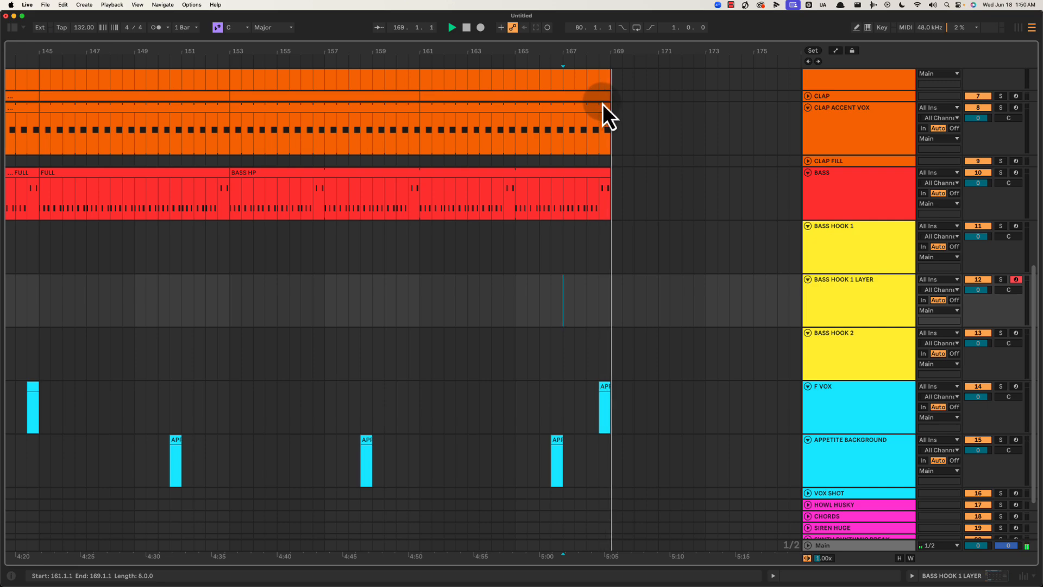
Listen from 168.1.1 and delete the bass from 168.3.1 to the end.
{"action": "left_click", "coordinate": [587, 198]}
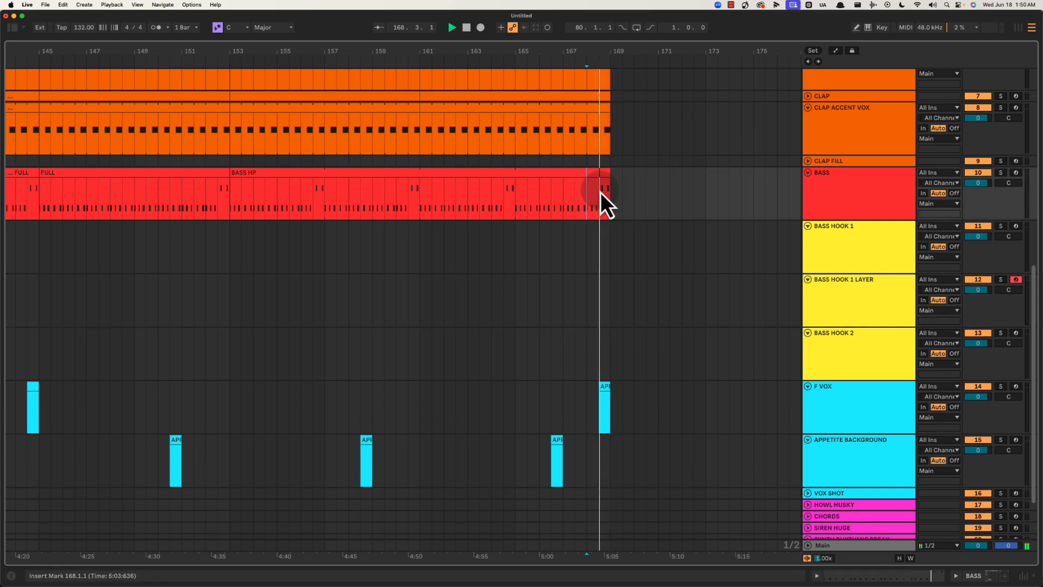
{"action": "key", "text": "space"}
{"action": "left_click_drag", "start_coordinate": [601, 192], "coordinate": [677, 188]}
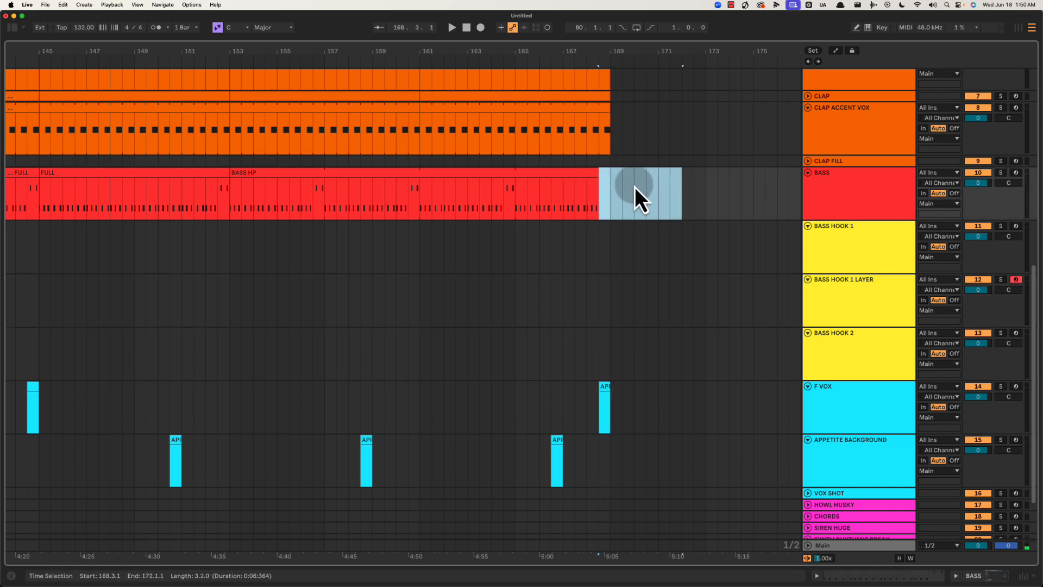
{"action": "key", "text": "Delete"}
{"action": "left_click", "coordinate": [566, 196]}
Collapse all tracks except the reference song and reduce its waveform height with the whole arrangement in view.
{"action": "left_click", "coordinate": [808, 173]}
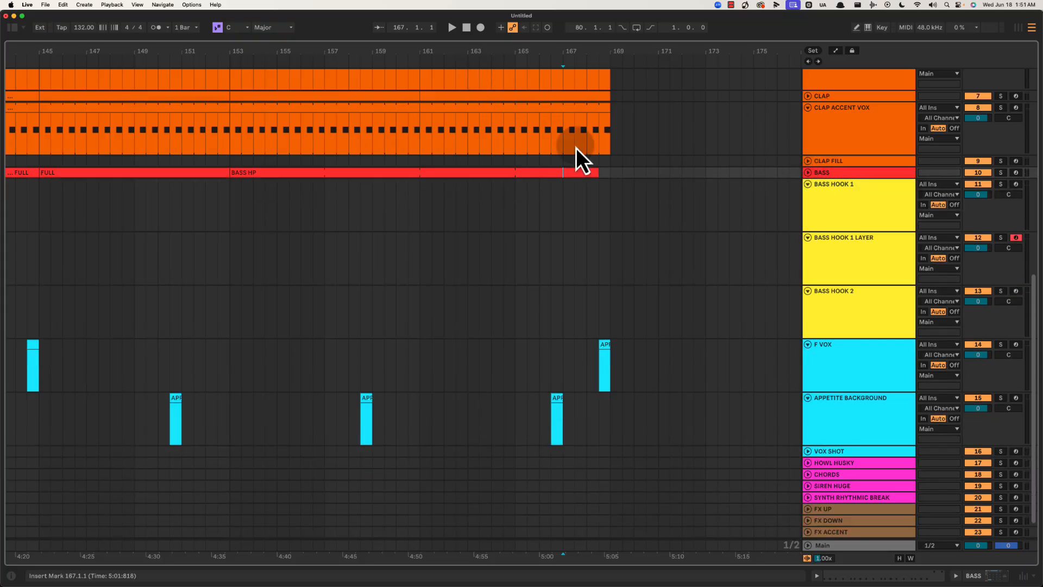
{"action": "left_click", "coordinate": [809, 184], "text": "alt"}
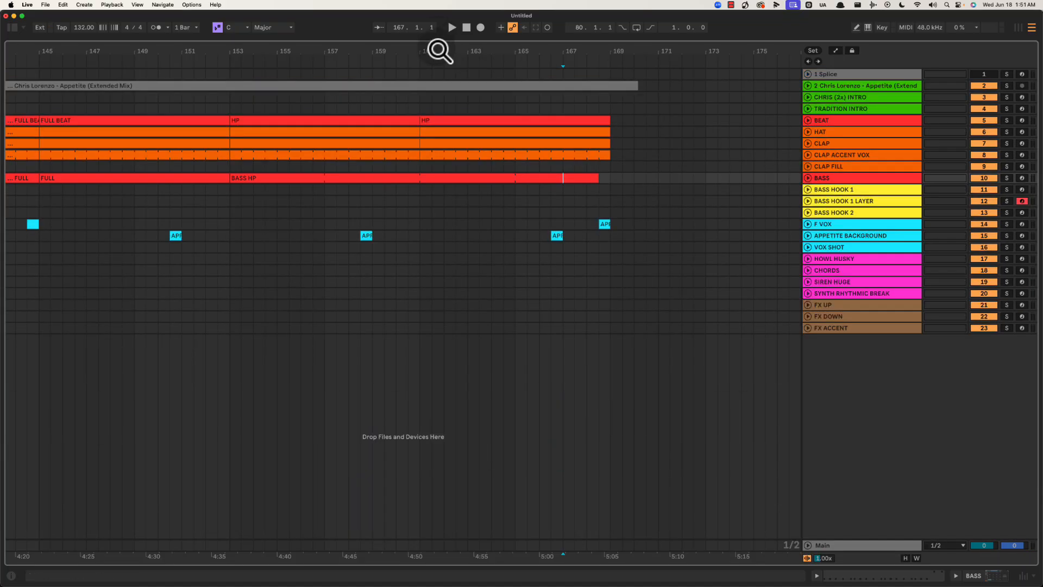
{"action": "double_click", "coordinate": [439, 50]}
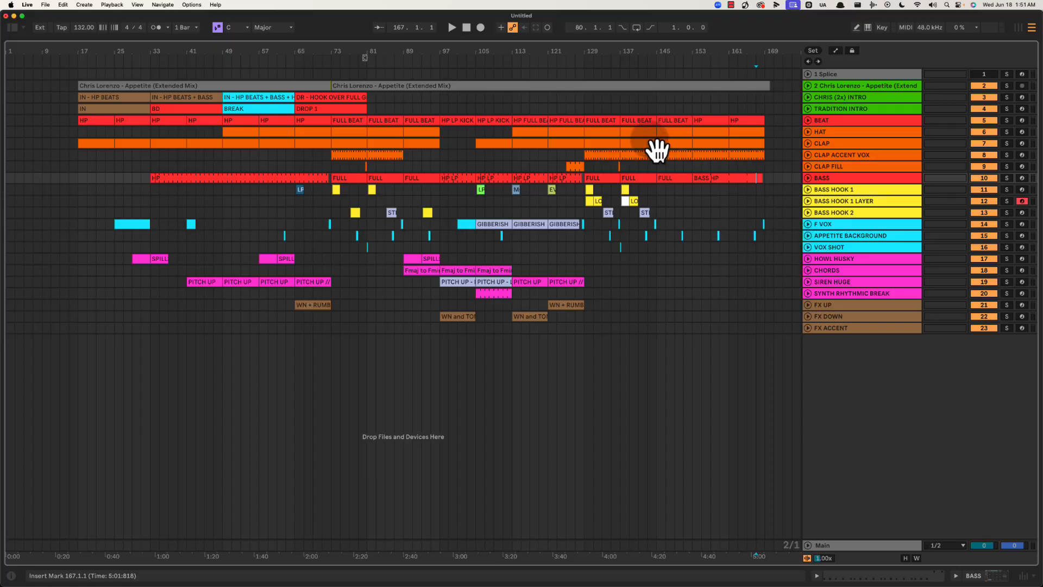
{"action": "left_click", "coordinate": [827, 87]}
{"action": "left_click", "coordinate": [808, 87]}
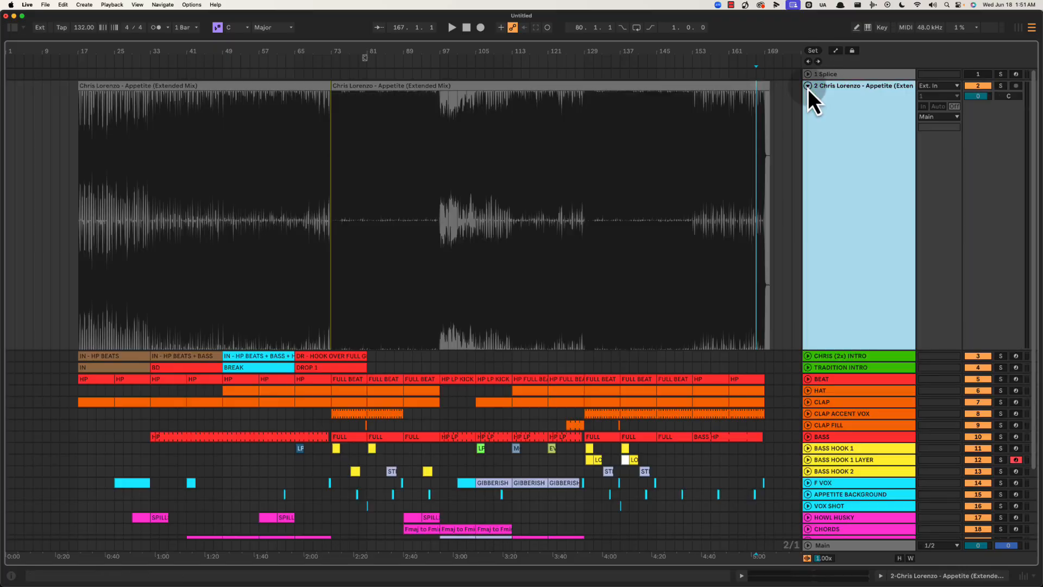
{"action": "left_click_drag", "start_coordinate": [993, 286], "coordinate": [990, 140]}
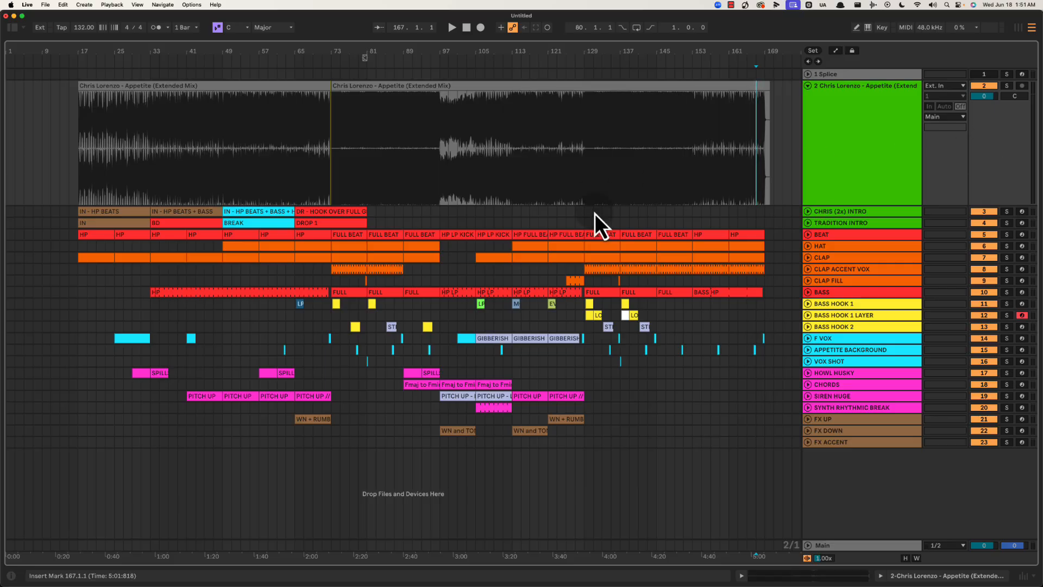
Examine the reference audio's clip boundary just before bar 73 at high magnification.
{"action": "left_click_drag", "start_coordinate": [325, 130], "coordinate": [329, 125]}
{"action": "left_click_drag", "start_coordinate": [337, 50], "coordinate": [340, 52]}
{"action": "left_click_drag", "start_coordinate": [306, 146], "coordinate": [373, 114]}
{"action": "left_click_drag", "start_coordinate": [364, 46], "coordinate": [360, 49]}
{"action": "left_click", "coordinate": [325, 107]}
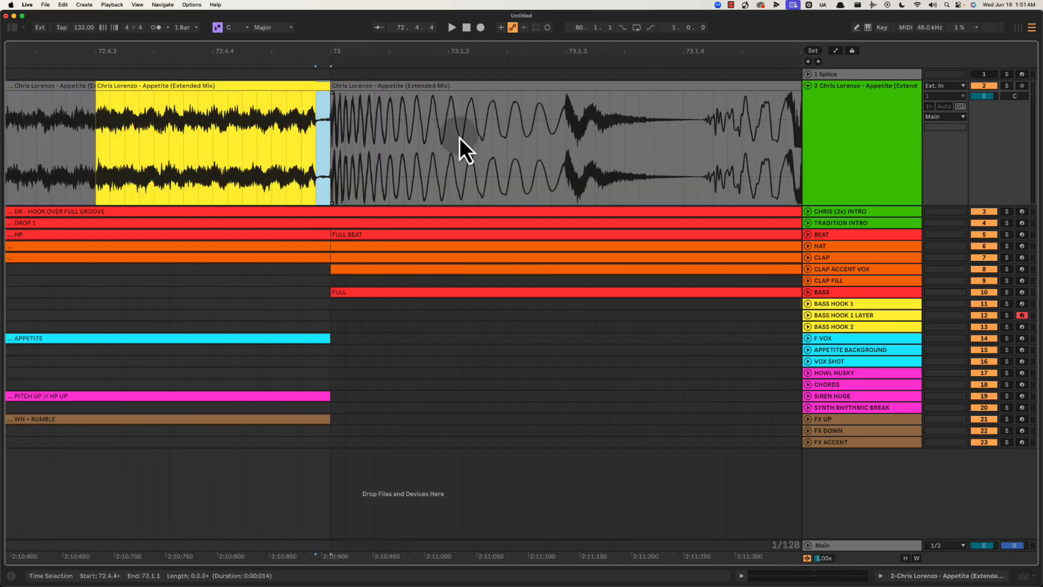
{"action": "left_click_drag", "start_coordinate": [489, 44], "coordinate": [488, 49]}
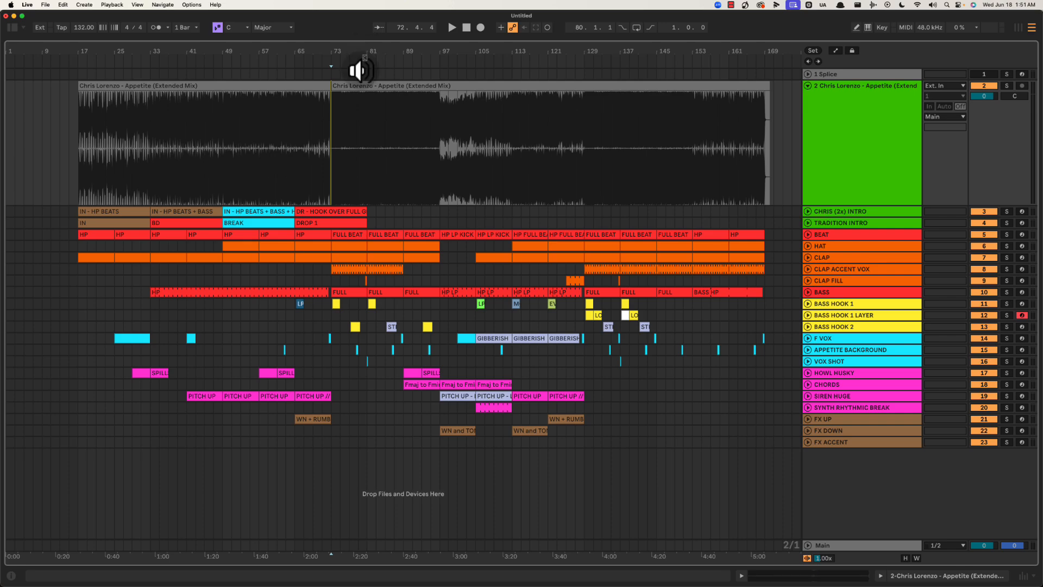
Compare the two intro tracks' section clips with the reference waveform, highlighting bars 15 to 33, 33 to 49 and 73 to 97.
{"action": "left_click_drag", "start_coordinate": [67, 214], "coordinate": [384, 220]}
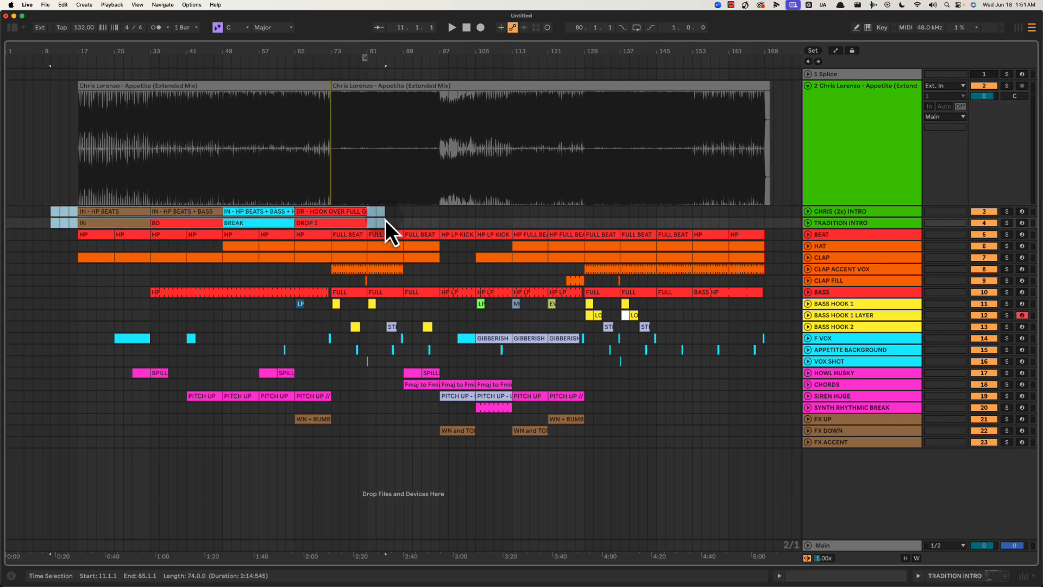
{"action": "left_click", "coordinate": [59, 211]}
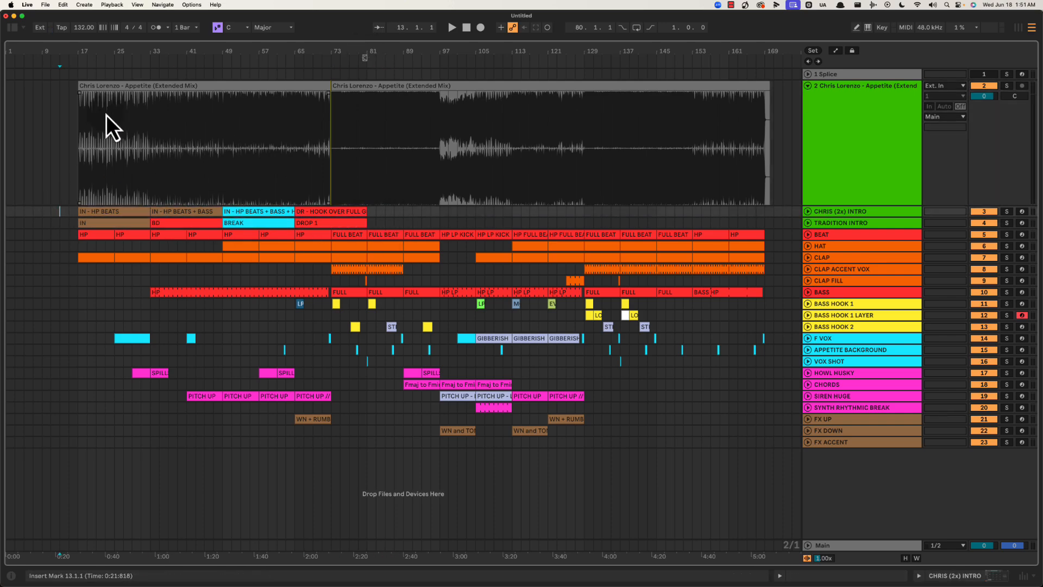
{"action": "left_click_drag", "start_coordinate": [83, 134], "coordinate": [149, 133]}
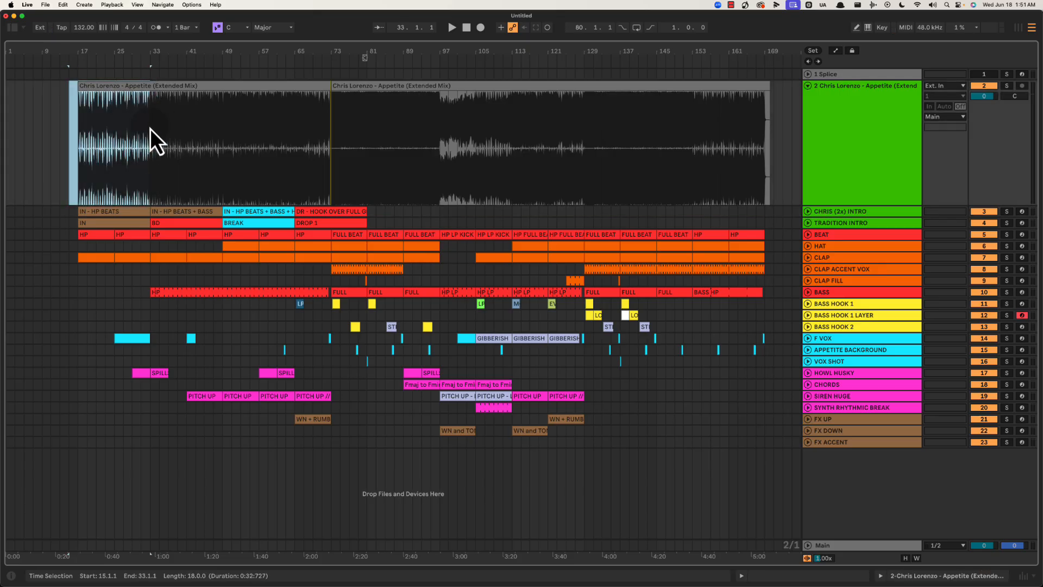
{"action": "left_click", "coordinate": [150, 143]}
{"action": "left_click", "coordinate": [223, 126], "text": "shift"}
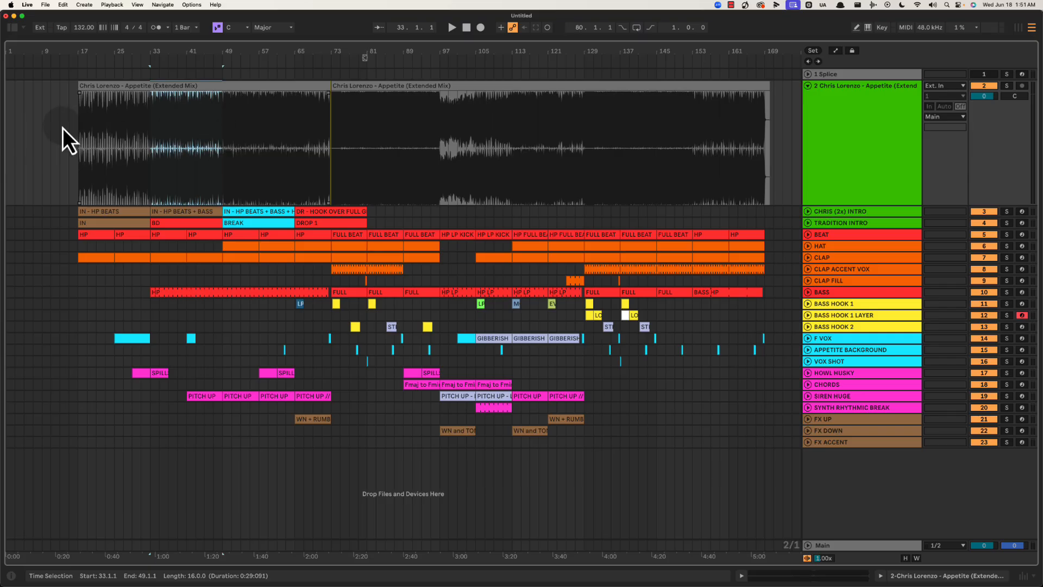
{"action": "left_click_drag", "start_coordinate": [75, 134], "coordinate": [220, 121]}
{"action": "left_click_drag", "start_coordinate": [331, 119], "coordinate": [443, 124]}
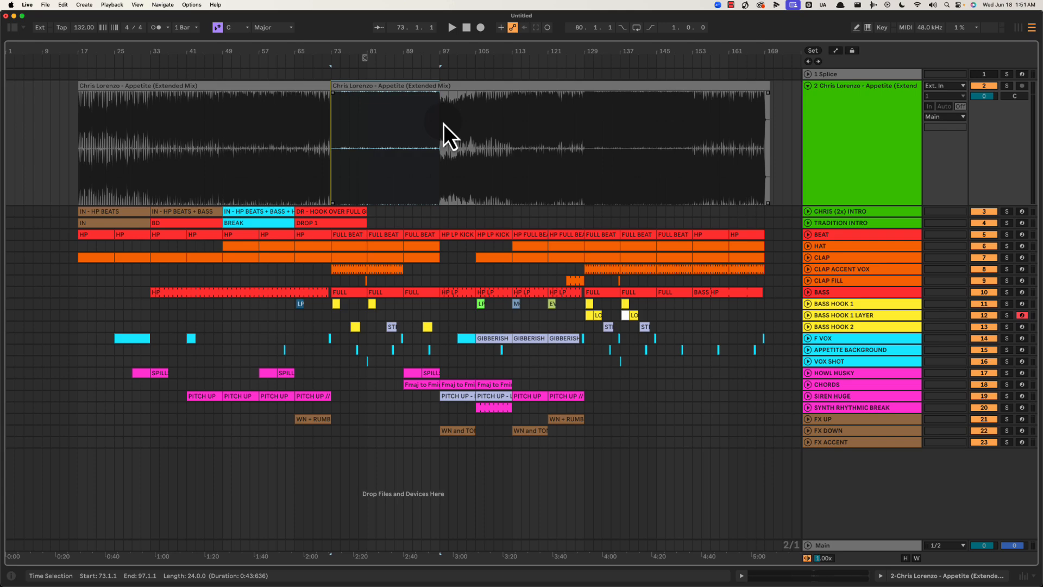
{"action": "left_click", "coordinate": [206, 223]}
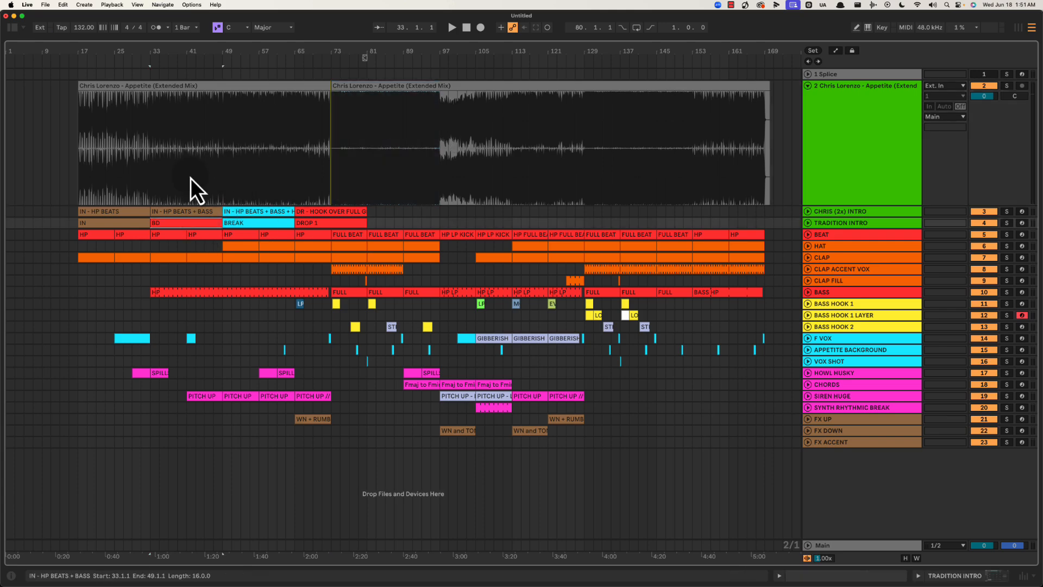
{"action": "left_click_drag", "start_coordinate": [181, 135], "coordinate": [230, 133]}
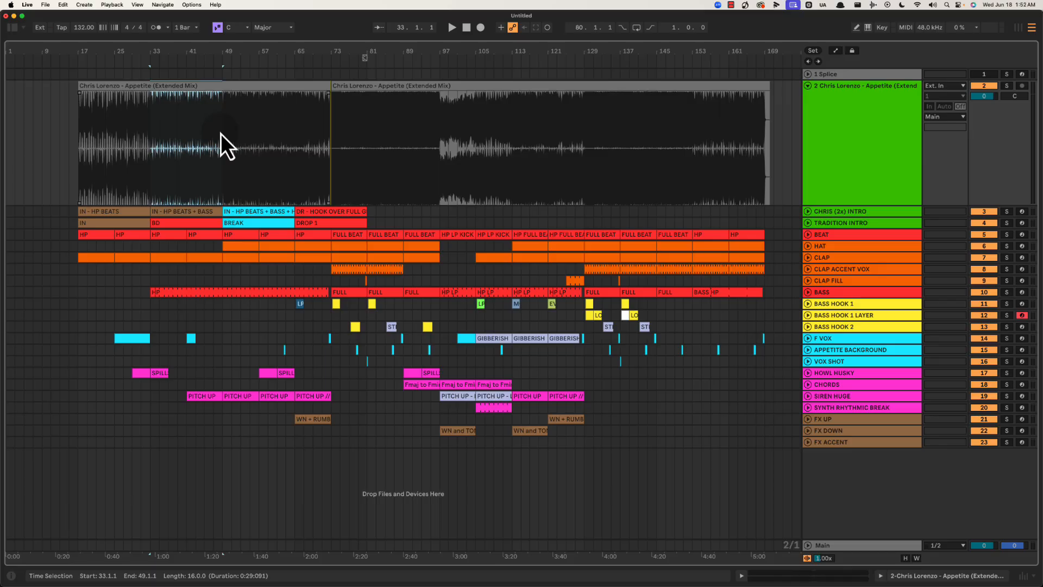
Review the build-up to bar 73, highlighting the SIREN HUGE clips from bar 41 onward.
{"action": "left_click_drag", "start_coordinate": [64, 152], "coordinate": [425, 219]}
{"action": "left_click", "coordinate": [340, 138]}
{"action": "left_click_drag", "start_coordinate": [177, 386], "coordinate": [333, 398]}
{"action": "left_click", "coordinate": [187, 387]}
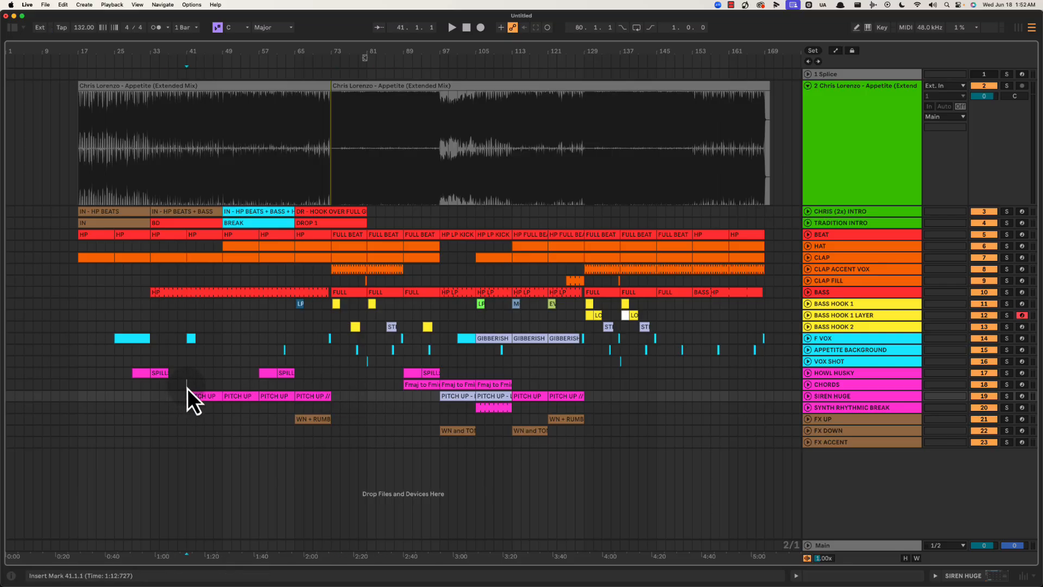
Examine the reference waveform around the bar 73 boundary at high magnification, highlighting the audio on both sides of the drop.
{"action": "left_click_drag", "start_coordinate": [335, 52], "coordinate": [390, 42]}
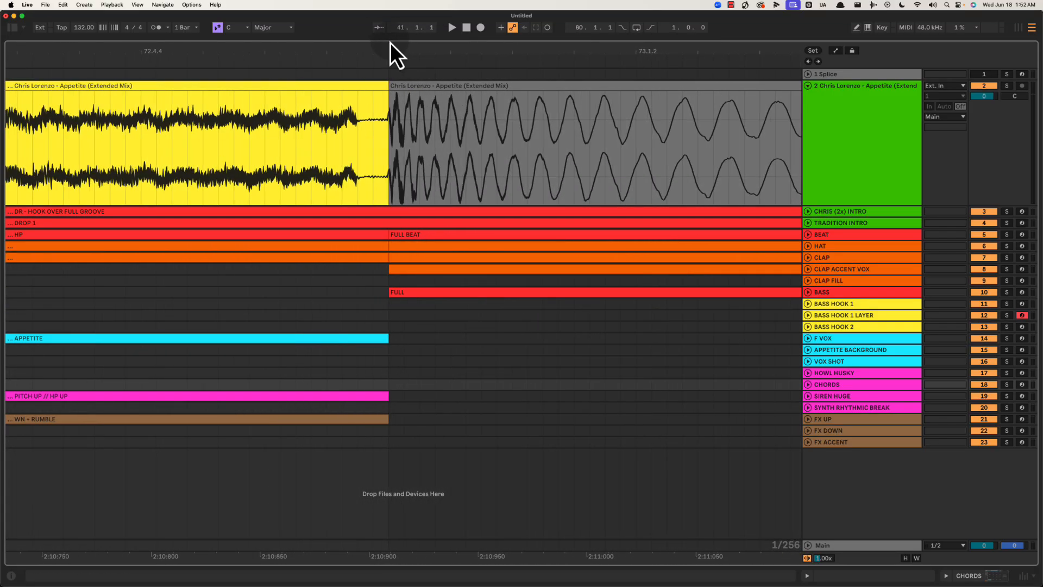
{"action": "left_click_drag", "start_coordinate": [358, 135], "coordinate": [489, 141]}
{"action": "left_click_drag", "start_coordinate": [460, 51], "coordinate": [473, 47]}
{"action": "left_click", "coordinate": [441, 153]}
{"action": "left_click_drag", "start_coordinate": [468, 135], "coordinate": [526, 125]}
{"action": "left_click_drag", "start_coordinate": [545, 60], "coordinate": [549, 51]}
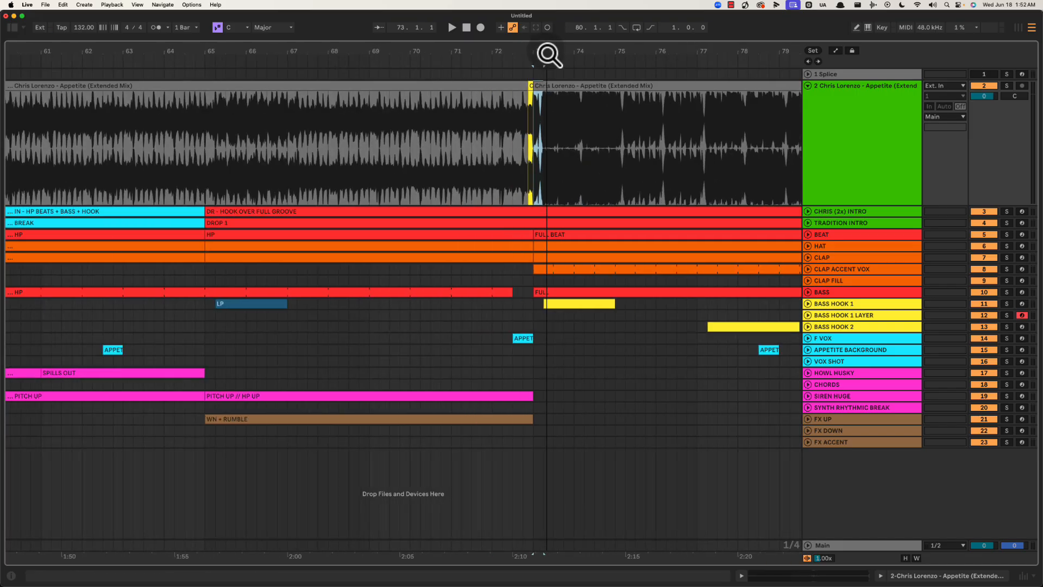
Highlight the reference waveform after bar 73 and the BASS HOOK 1 range from bar 73 to 75.
{"action": "left_click_drag", "start_coordinate": [545, 150], "coordinate": [760, 143]}
{"action": "left_click_drag", "start_coordinate": [607, 57], "coordinate": [610, 47]}
{"action": "left_click_drag", "start_coordinate": [615, 307], "coordinate": [612, 307]}
{"action": "scroll", "coordinate": [647, 303], "scroll_direction": "right", "scroll_amount": 5}
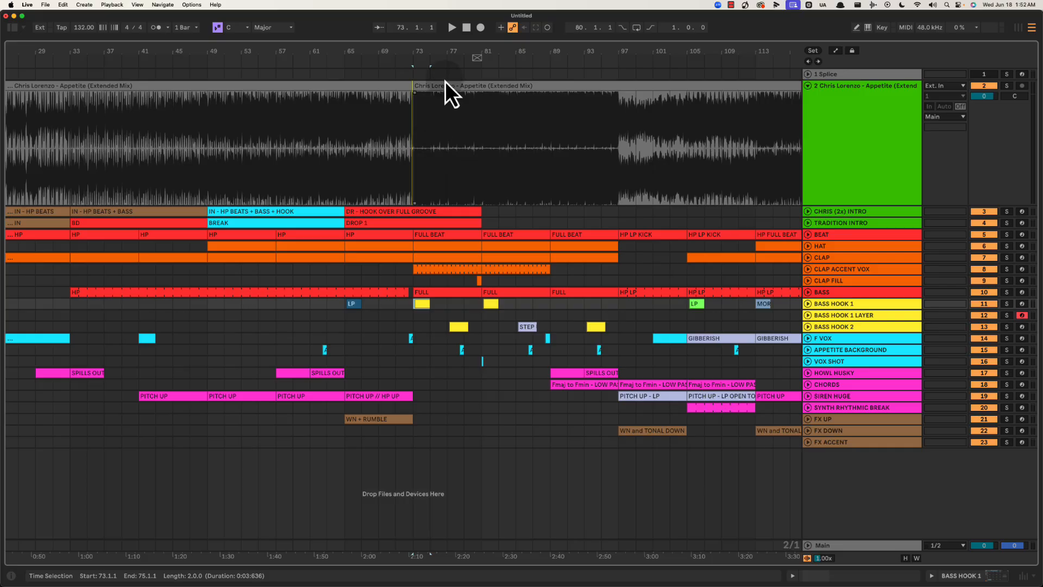
Inspect the short gap in the reference audio between 72.4.4 and 73.1.1 up close.
{"action": "left_click_drag", "start_coordinate": [414, 47], "coordinate": [400, 51]}
{"action": "left_click", "coordinate": [358, 122]}
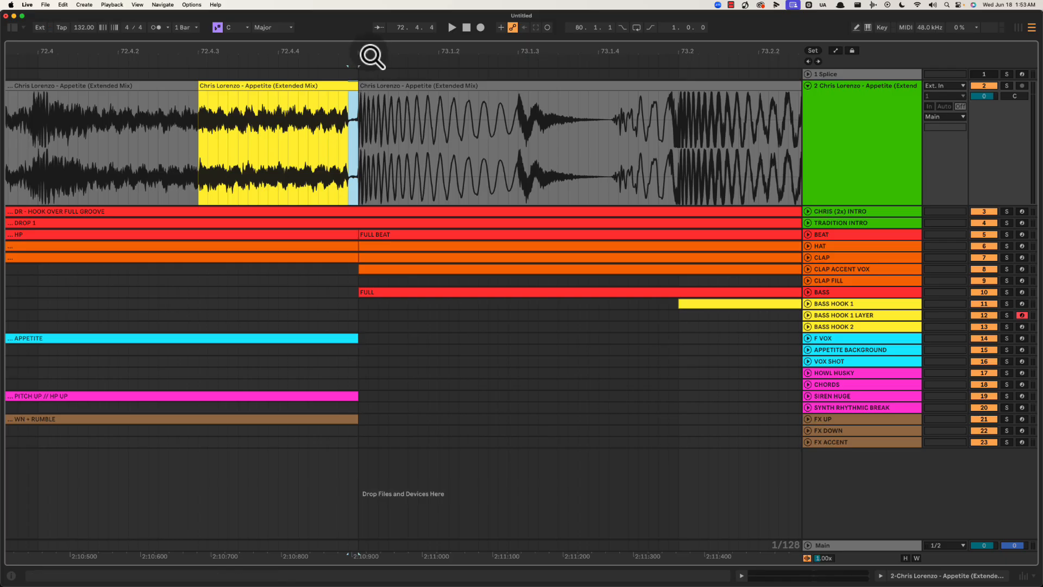
{"action": "left_click_drag", "start_coordinate": [373, 56], "coordinate": [373, 51]}
{"action": "left_click", "coordinate": [364, 129]}
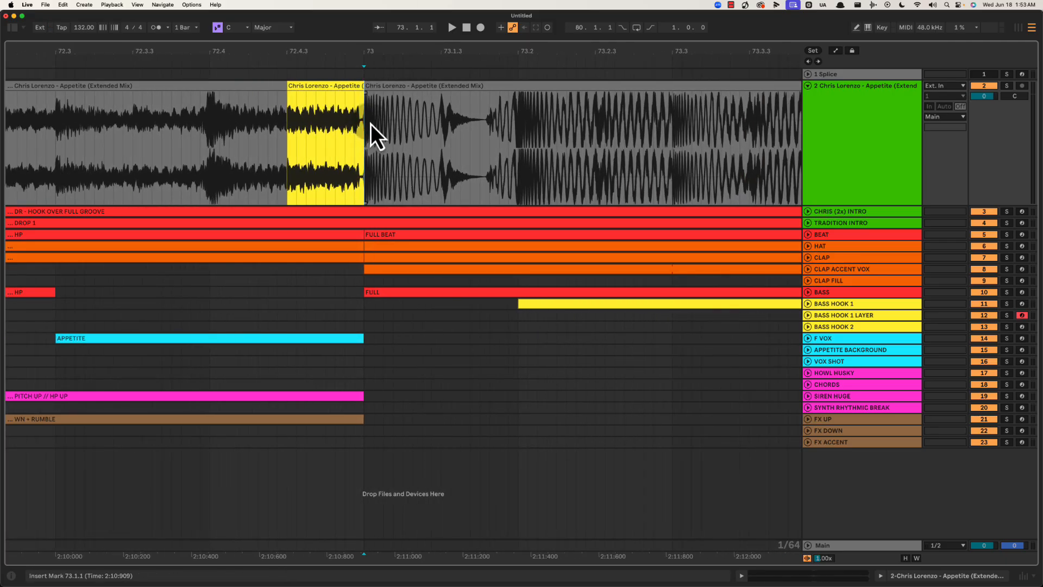
Study the drop's opening beat from 73.1.1 to 73.2.1, and highlight the reference audio from 73.2.1 to 76.3.1.
{"action": "left_click_drag", "start_coordinate": [370, 125], "coordinate": [438, 122]}
{"action": "left_click_drag", "start_coordinate": [449, 55], "coordinate": [450, 50]}
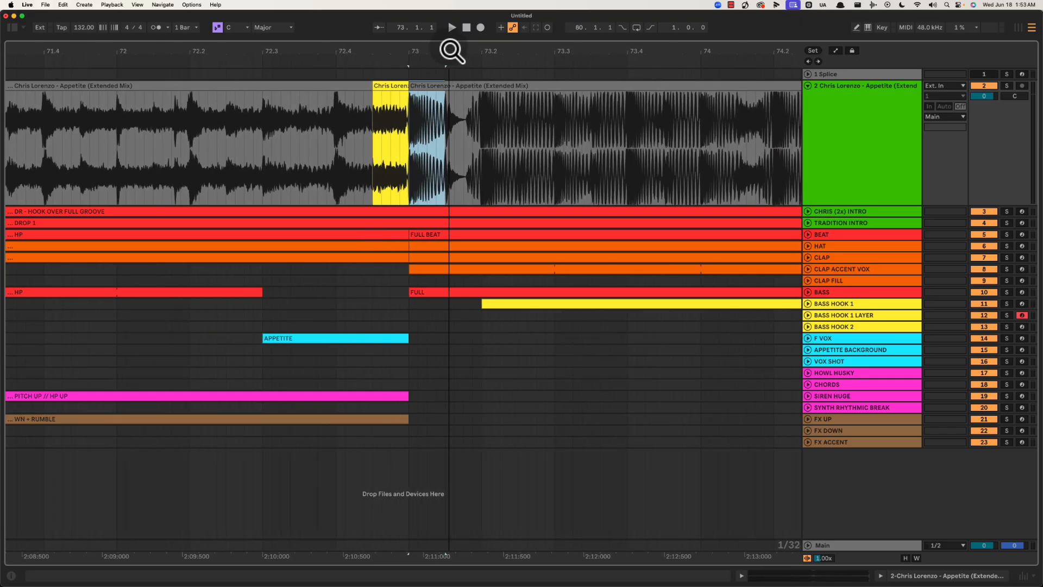
{"action": "left_click_drag", "start_coordinate": [446, 120], "coordinate": [469, 119]}
{"action": "left_click", "coordinate": [470, 120]}
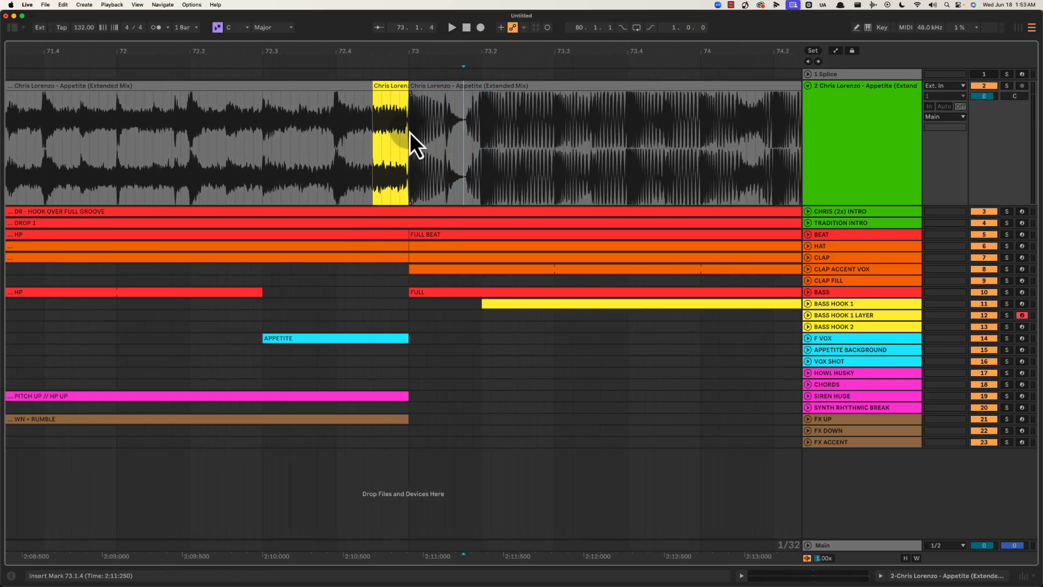
{"action": "left_click_drag", "start_coordinate": [410, 144], "coordinate": [482, 126]}
{"action": "left_click_drag", "start_coordinate": [477, 47], "coordinate": [477, 38]}
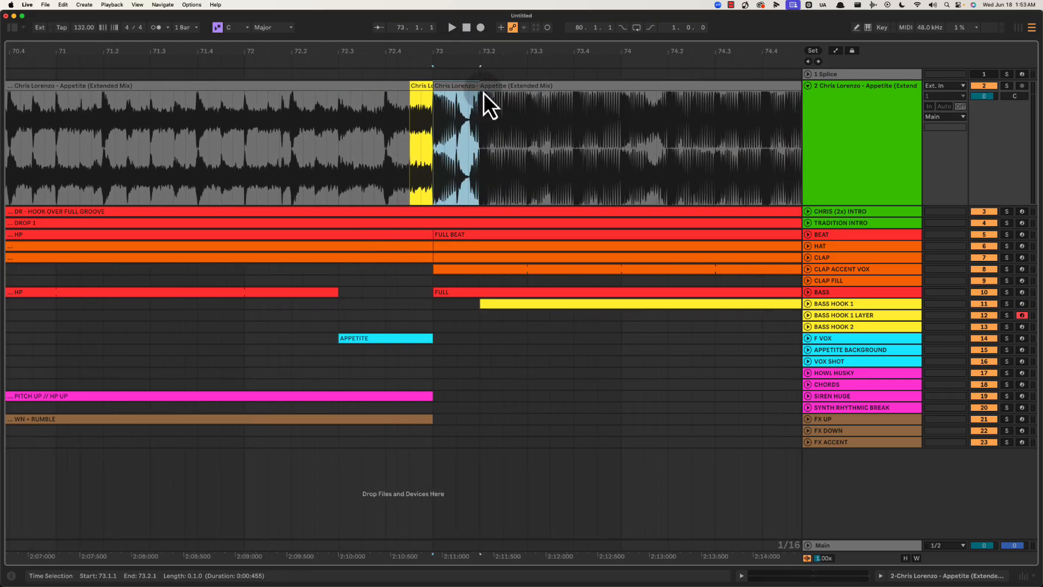
{"action": "left_click_drag", "start_coordinate": [479, 136], "coordinate": [771, 146]}
{"action": "left_click_drag", "start_coordinate": [546, 59], "coordinate": [506, 50]}
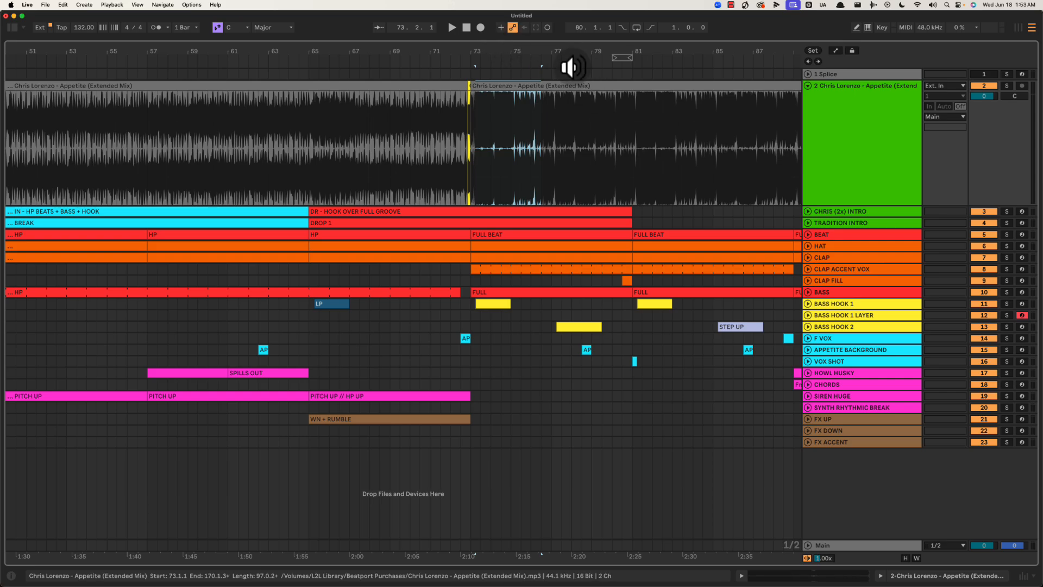
Highlight the clips of the full-beat section from bar 73 to 89, from TRADITION INTRO down to VOX SHOT.
{"action": "left_click_drag", "start_coordinate": [573, 50], "coordinate": [575, 48]}
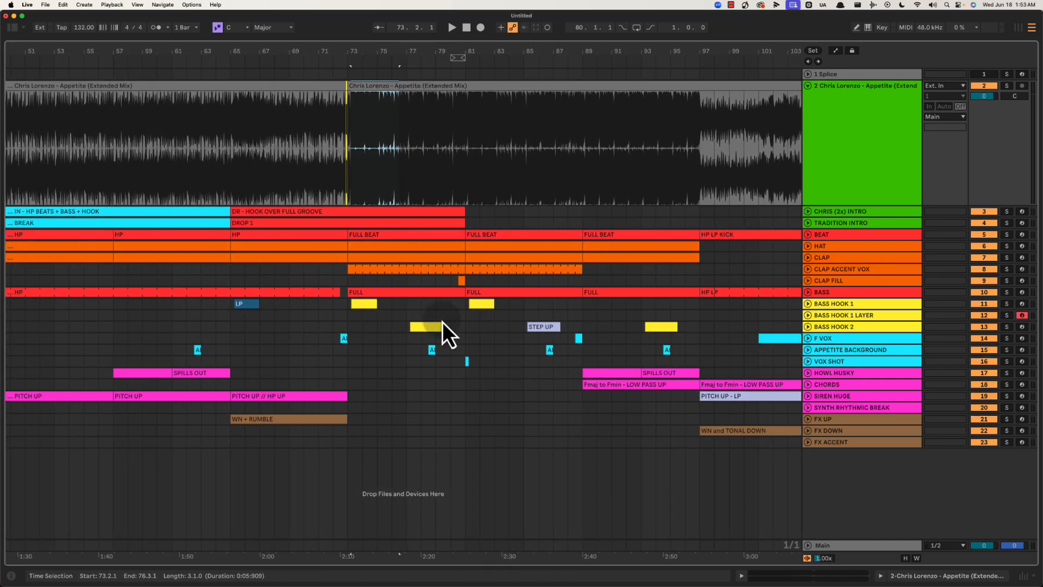
{"action": "left_click_drag", "start_coordinate": [359, 364], "coordinate": [585, 220]}
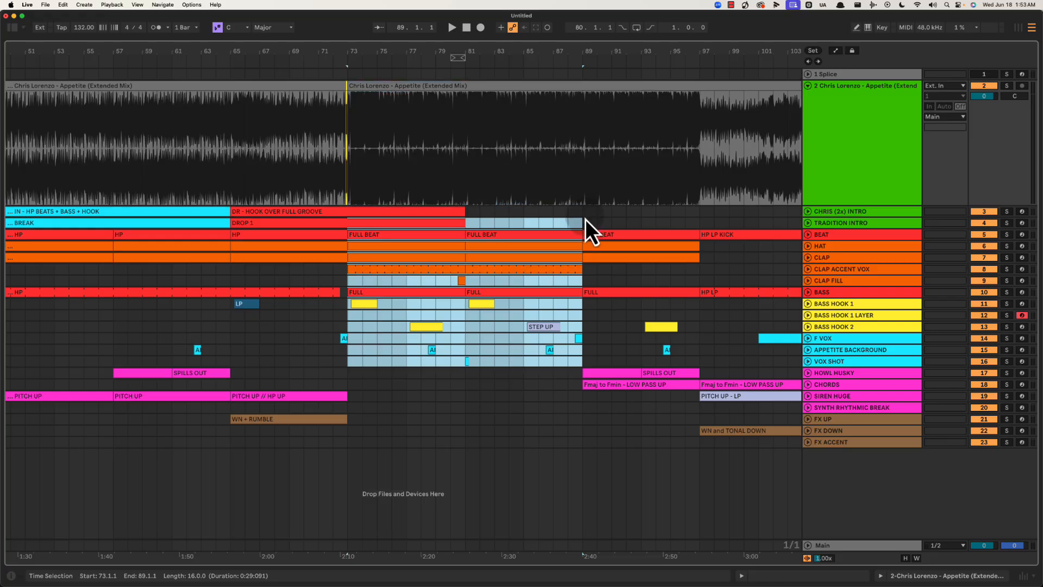
{"action": "left_click", "coordinate": [348, 283]}
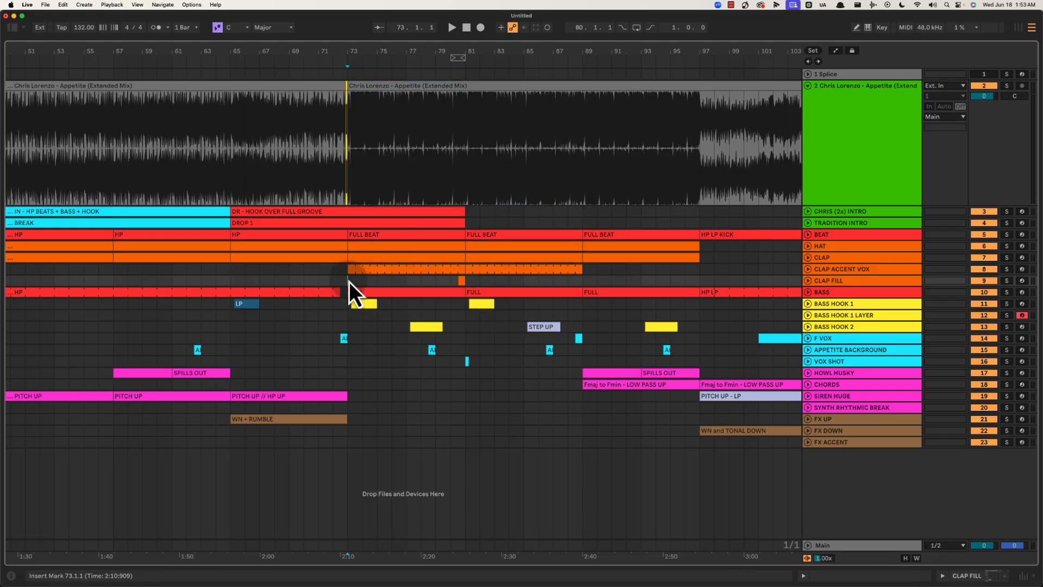
Compare the alternating four-bar BASS HOOK 1 and BASS HOOK 2 phrases between bars 73 and 89, highlighting each range.
{"action": "left_click_drag", "start_coordinate": [407, 328], "coordinate": [463, 328]}
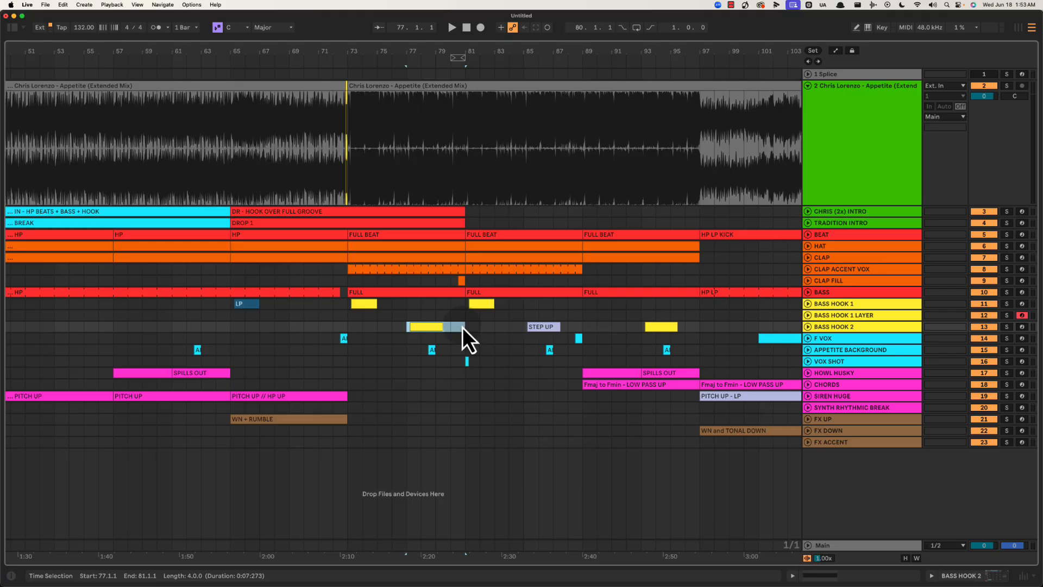
{"action": "scroll", "coordinate": [426, 296], "scroll_direction": "right", "scroll_amount": 5}
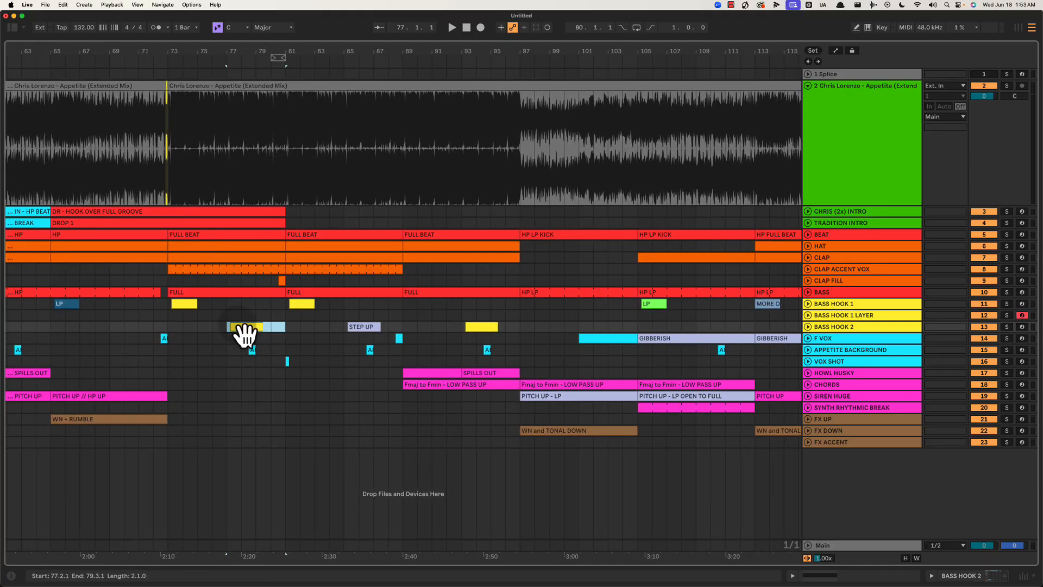
{"action": "left_click_drag", "start_coordinate": [198, 304], "coordinate": [168, 304]}
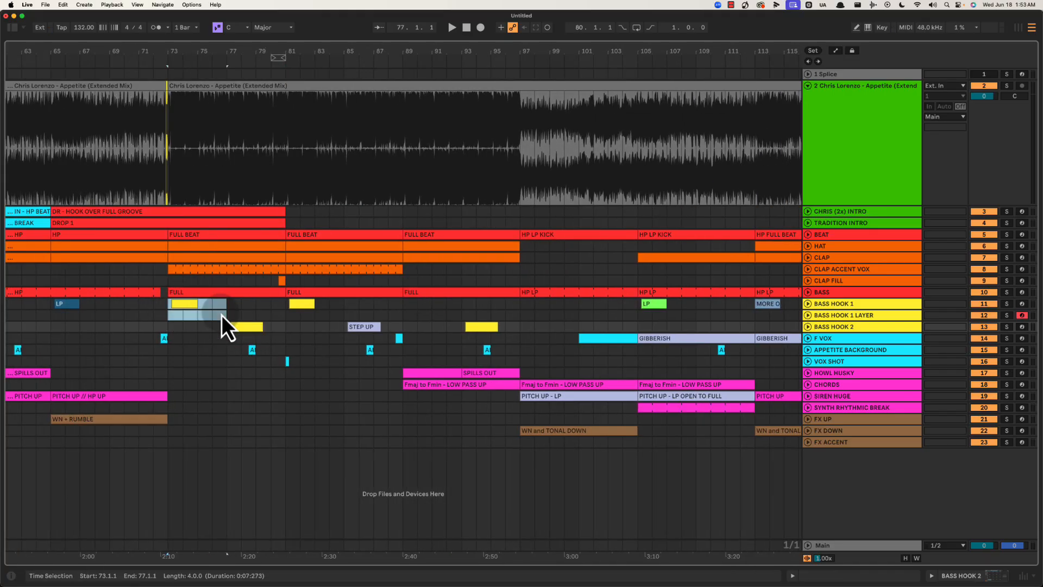
{"action": "left_click_drag", "start_coordinate": [227, 328], "coordinate": [347, 311]}
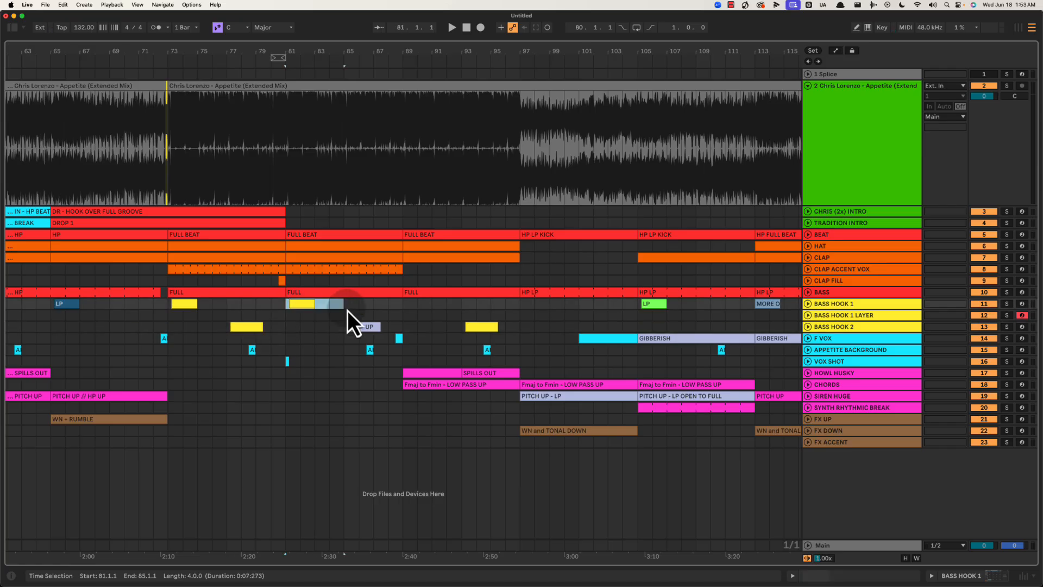
{"action": "left_click_drag", "start_coordinate": [292, 282], "coordinate": [454, 351]}
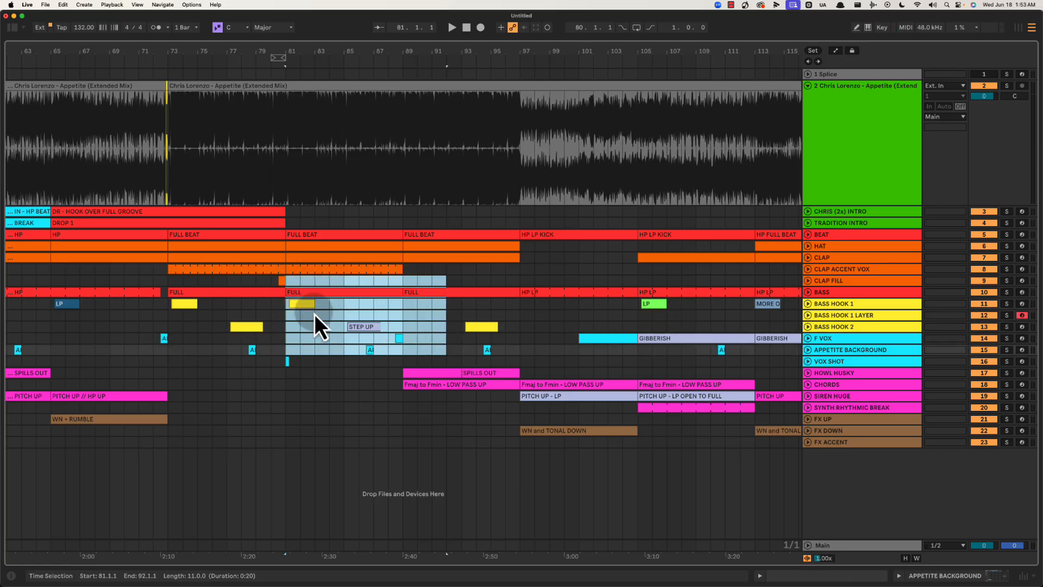
{"action": "left_click_drag", "start_coordinate": [349, 327], "coordinate": [400, 330]}
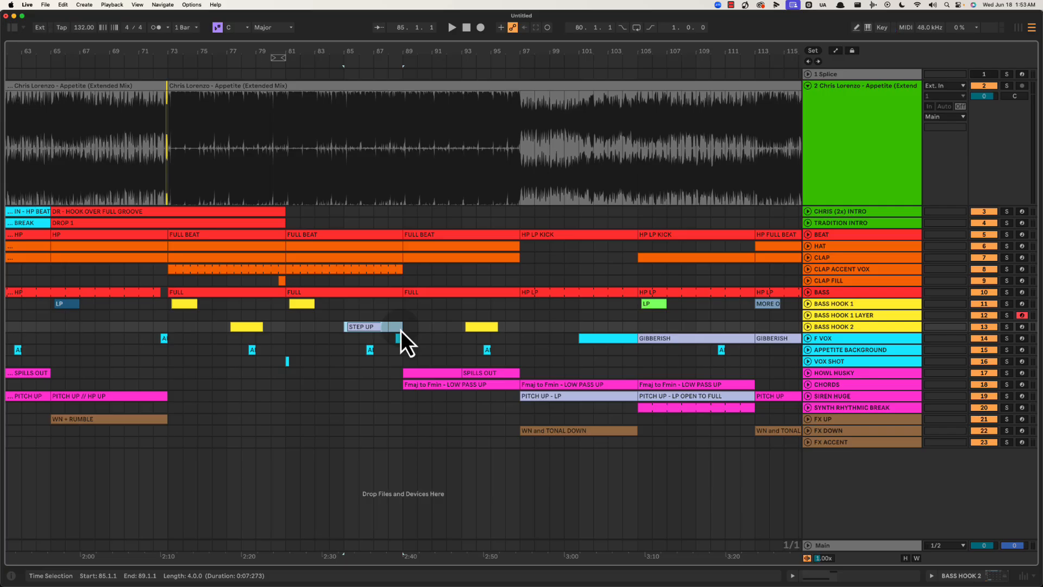
Highlight bar 73 on the tracks from BASS HOOK 1 LAYER to F VOX, and listen briefly to the song from 81.1.1.
{"action": "left_click_drag", "start_coordinate": [166, 315], "coordinate": [179, 343]}
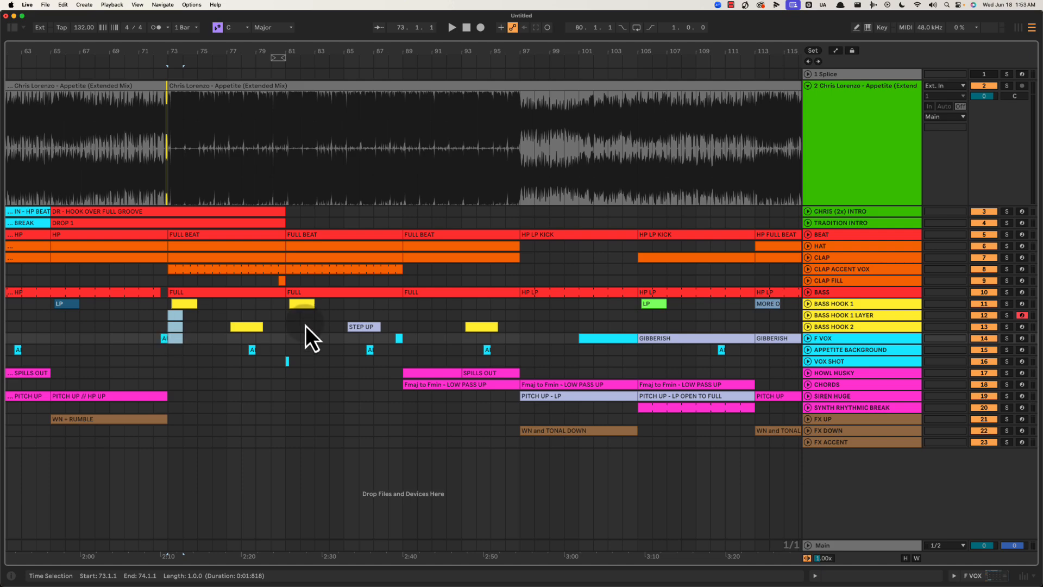
{"action": "left_click", "coordinate": [285, 349]}
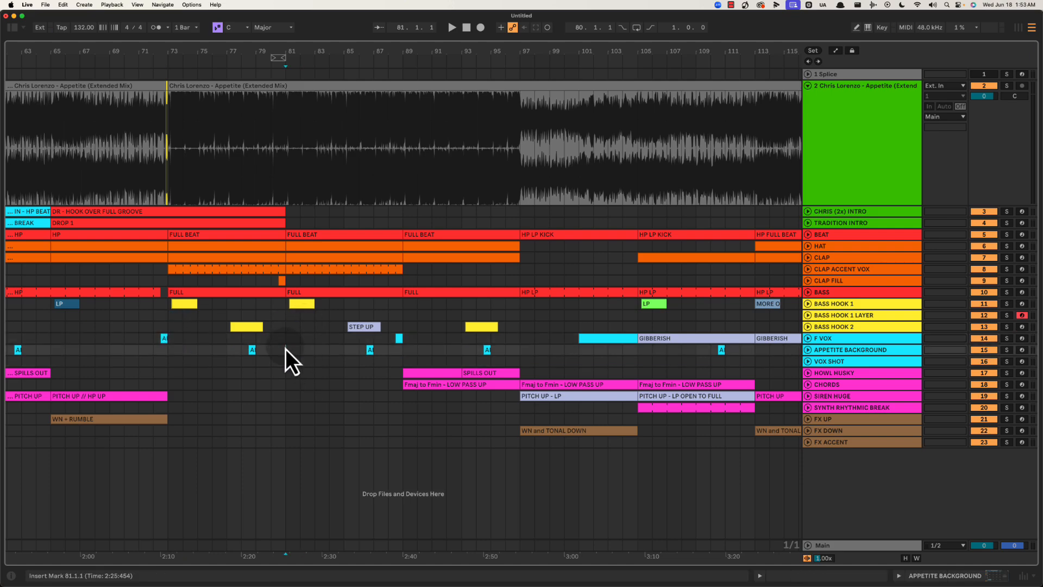
{"action": "key", "text": "space"}
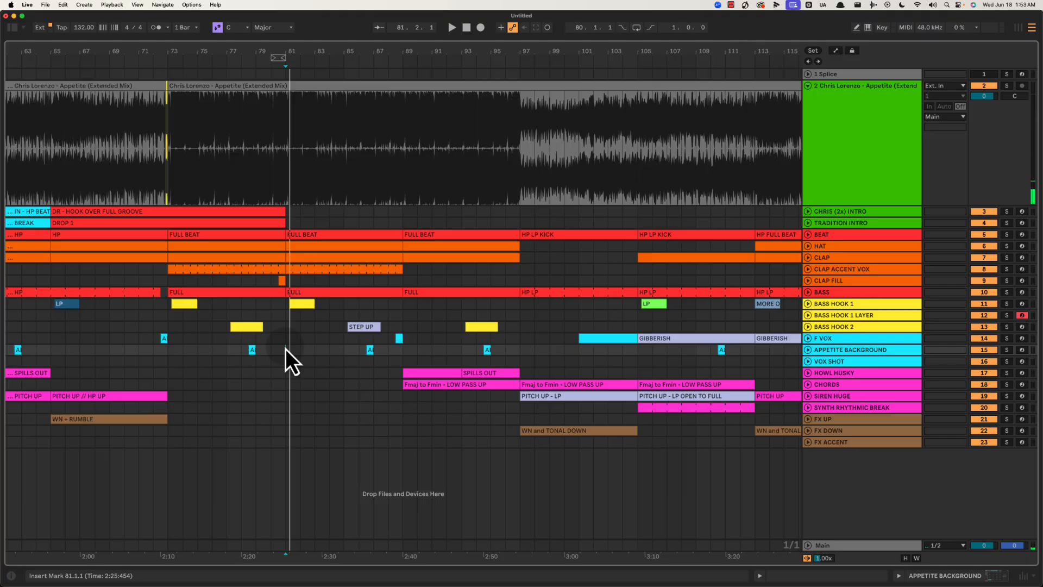
{"action": "scroll", "coordinate": [285, 348], "scroll_direction": "right", "scroll_amount": 3}
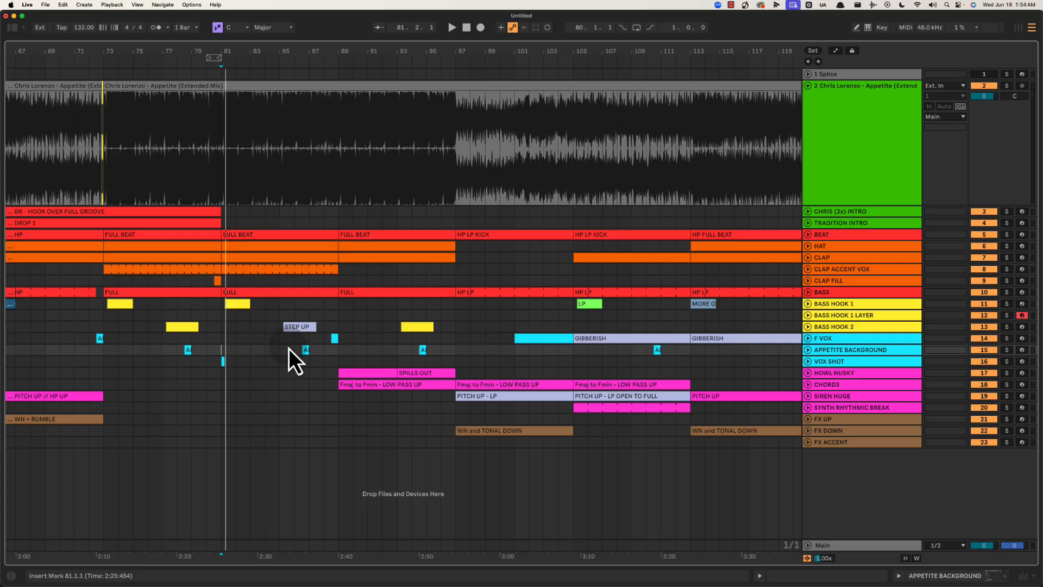
Review the melodic, vocal and fill clips of bars 73 to 89 by highlighting the range below the clap accents.
{"action": "left_click", "coordinate": [309, 315]}
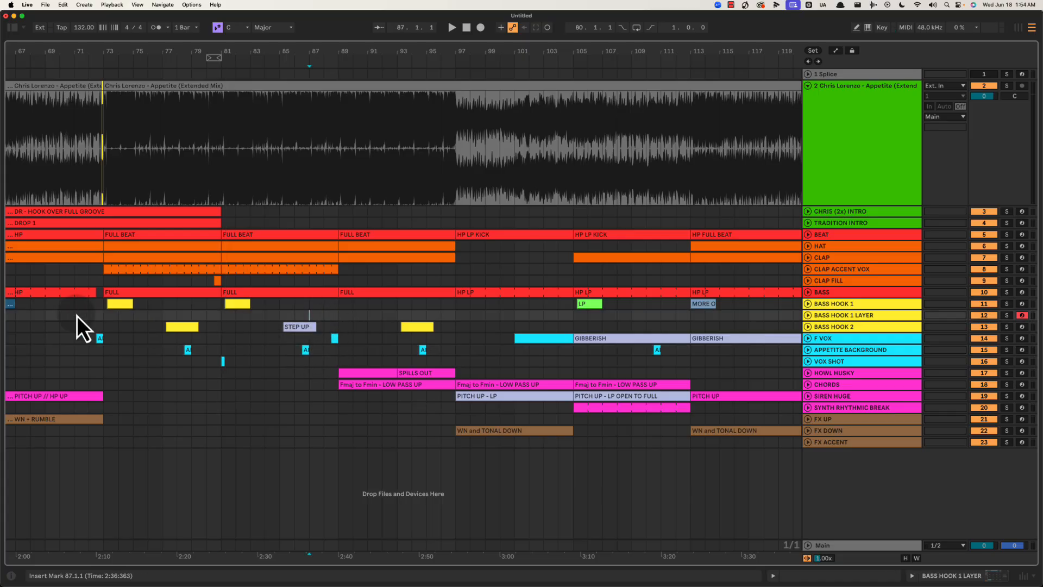
{"action": "mouse_move", "coordinate": [104, 281]}
{"action": "left_mouse_down"}
{"action": "mouse_move", "coordinate": [290, 351]}
{"action": "mouse_move", "coordinate": [337, 391]}
{"action": "mouse_move", "coordinate": [180, 340]}
{"action": "mouse_move", "coordinate": [104, 282]}
{"action": "left_mouse_up"}
{"action": "left_click", "coordinate": [339, 393]}
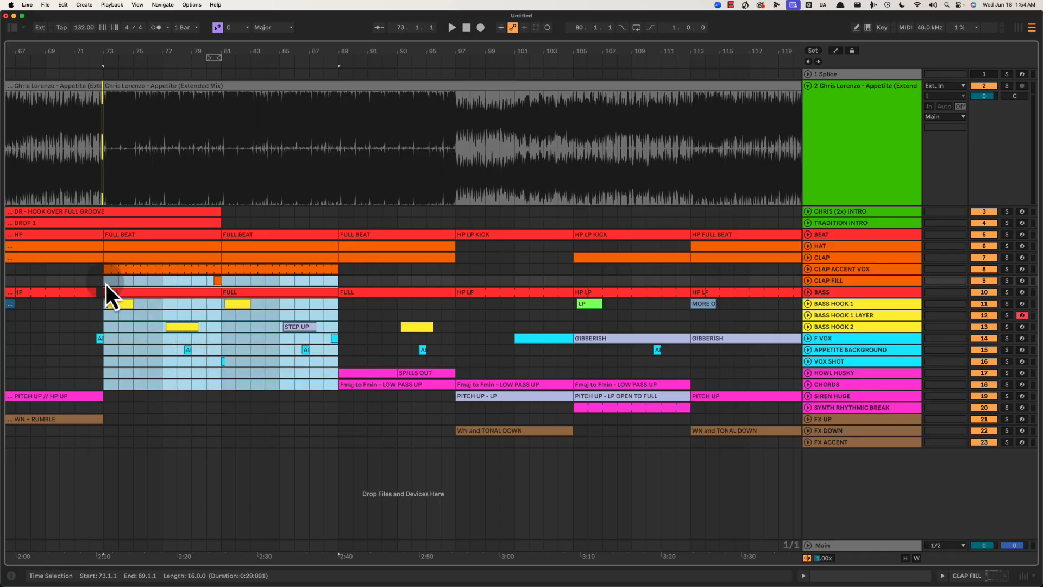
{"action": "left_click", "coordinate": [105, 283]}
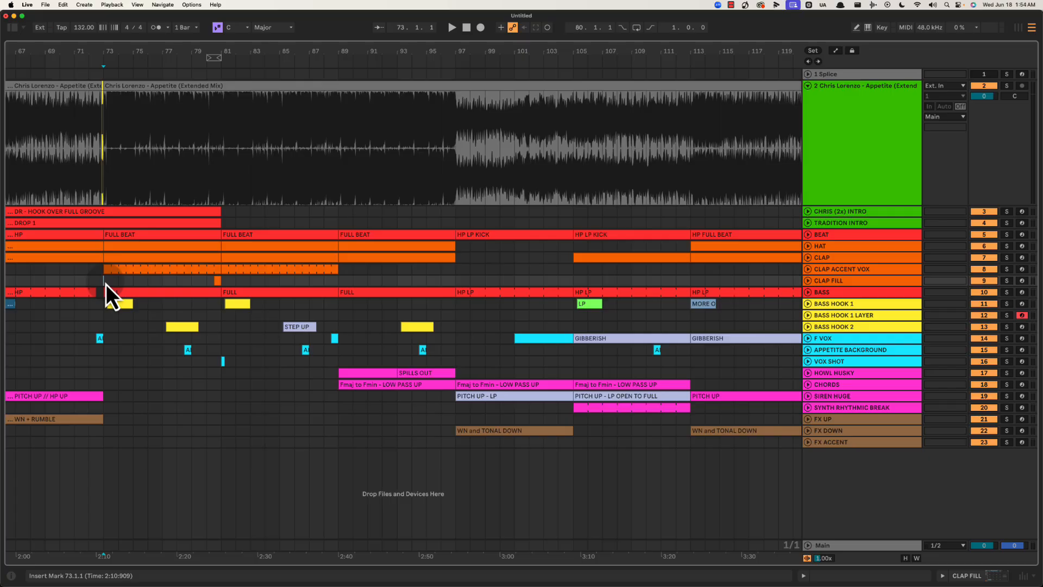
{"action": "left_click_drag", "start_coordinate": [106, 285], "coordinate": [337, 396]}
{"action": "left_click", "coordinate": [338, 395]}
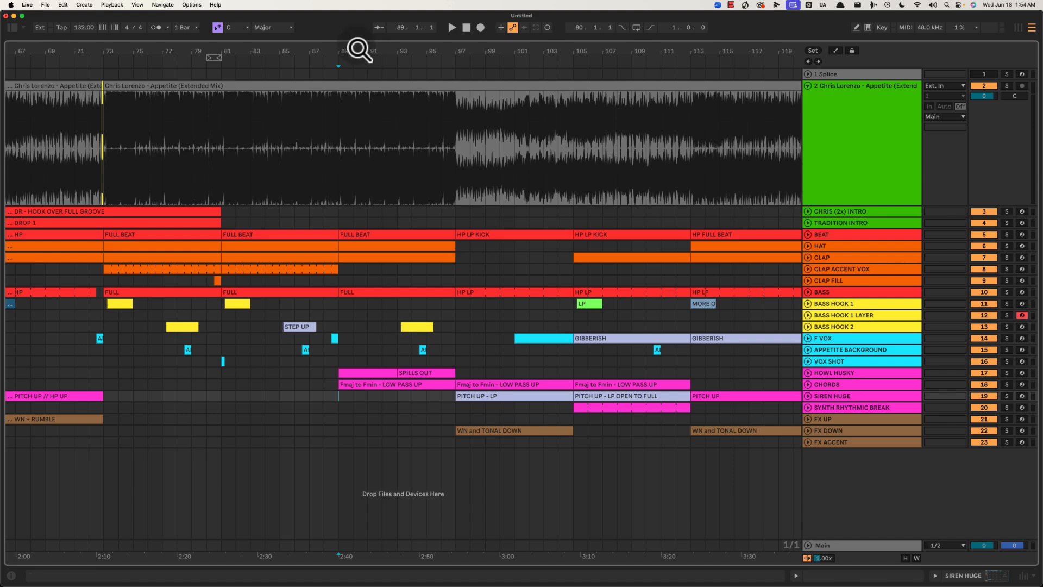
Examine the layers of bars 89 to 97, including HOWL HUSKY and CHORDS, and highlight the reference waveform from bar 97 to 113.
{"action": "left_click_drag", "start_coordinate": [359, 49], "coordinate": [274, 52]}
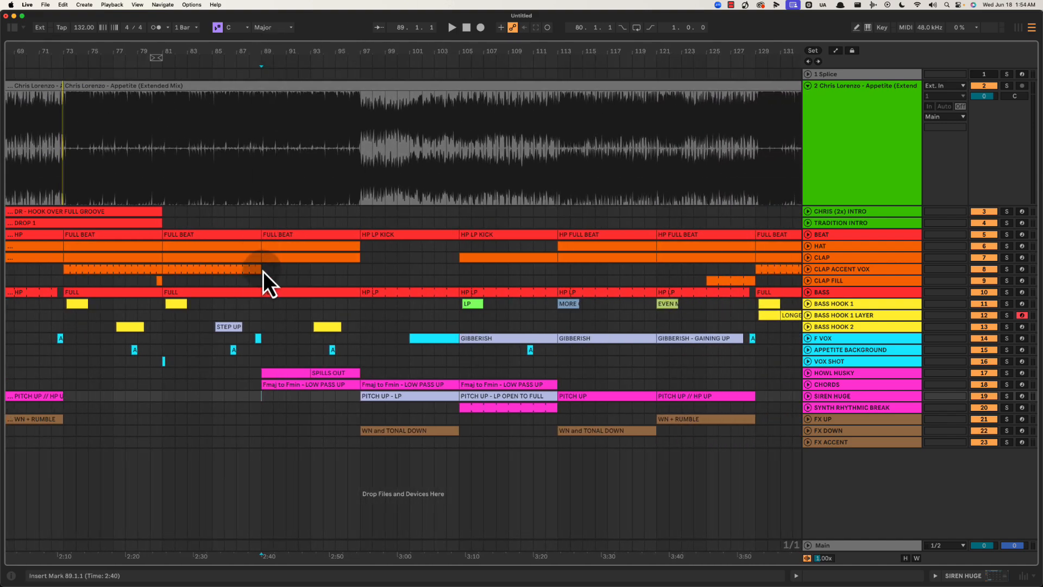
{"action": "left_click_drag", "start_coordinate": [263, 271], "coordinate": [359, 375]}
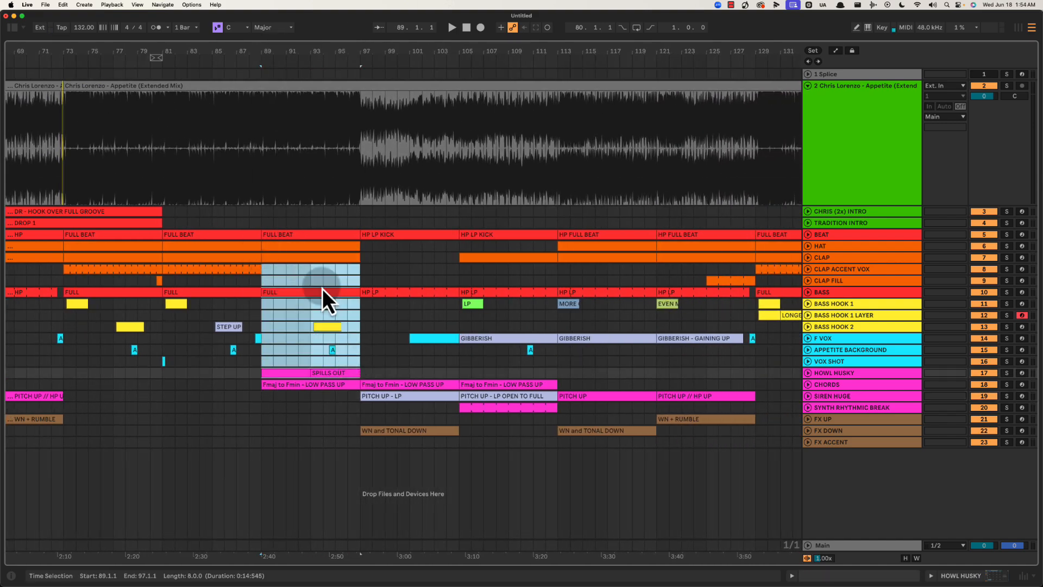
{"action": "left_click_drag", "start_coordinate": [261, 217], "coordinate": [355, 308]}
{"action": "left_click_drag", "start_coordinate": [273, 364], "coordinate": [363, 393]}
{"action": "left_click_drag", "start_coordinate": [356, 148], "coordinate": [559, 150]}
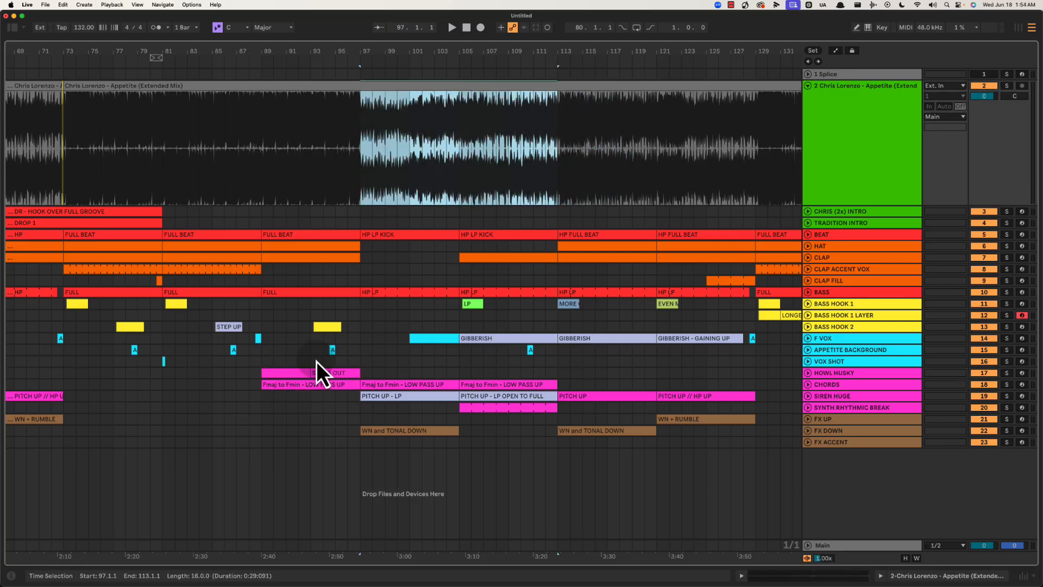
{"action": "left_click_drag", "start_coordinate": [258, 359], "coordinate": [361, 387]}
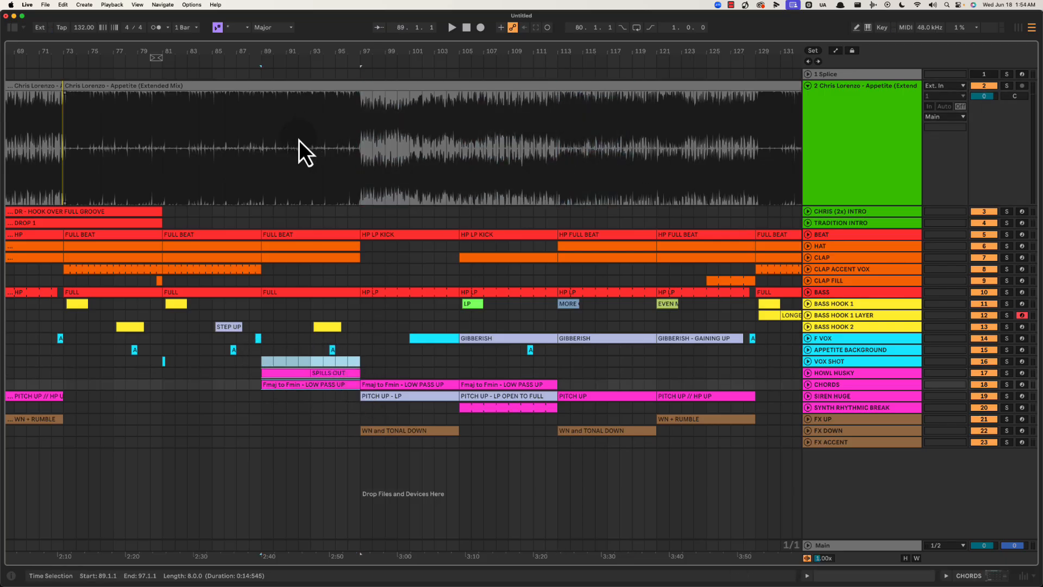
Compare the reference waveform of bars 89 to 97 with the preceding drop, highlighting bars 81 to 89.
{"action": "left_click_drag", "start_coordinate": [264, 158], "coordinate": [559, 147]}
{"action": "left_click_drag", "start_coordinate": [272, 132], "coordinate": [357, 131]}
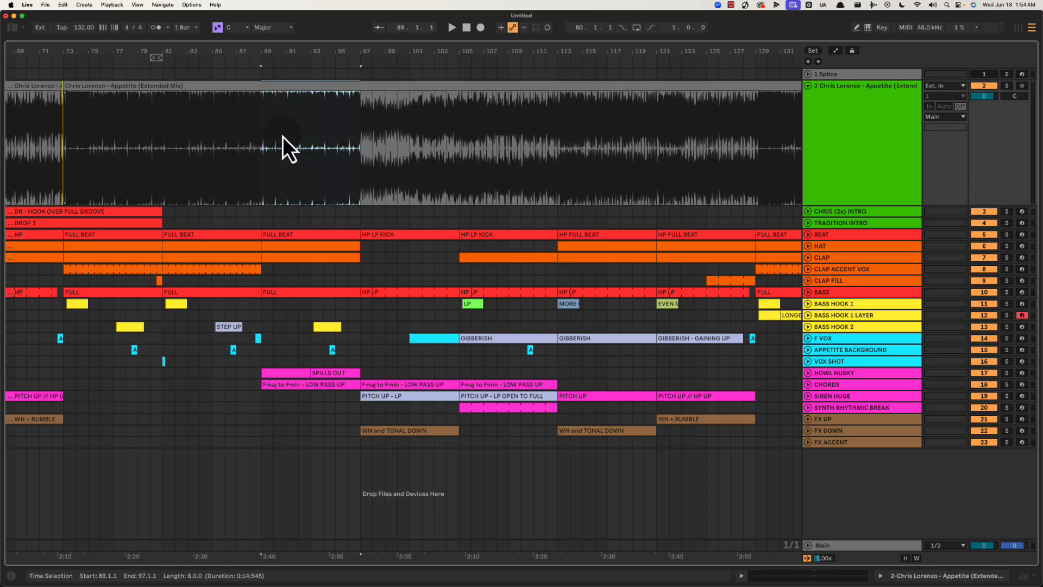
{"action": "scroll", "coordinate": [271, 195], "scroll_direction": "right", "scroll_amount": 2}
{"action": "left_click_drag", "start_coordinate": [27, 151], "coordinate": [209, 152]}
{"action": "scroll", "coordinate": [207, 152], "scroll_direction": "left", "scroll_amount": 2}
{"action": "left_click", "coordinate": [146, 143]}
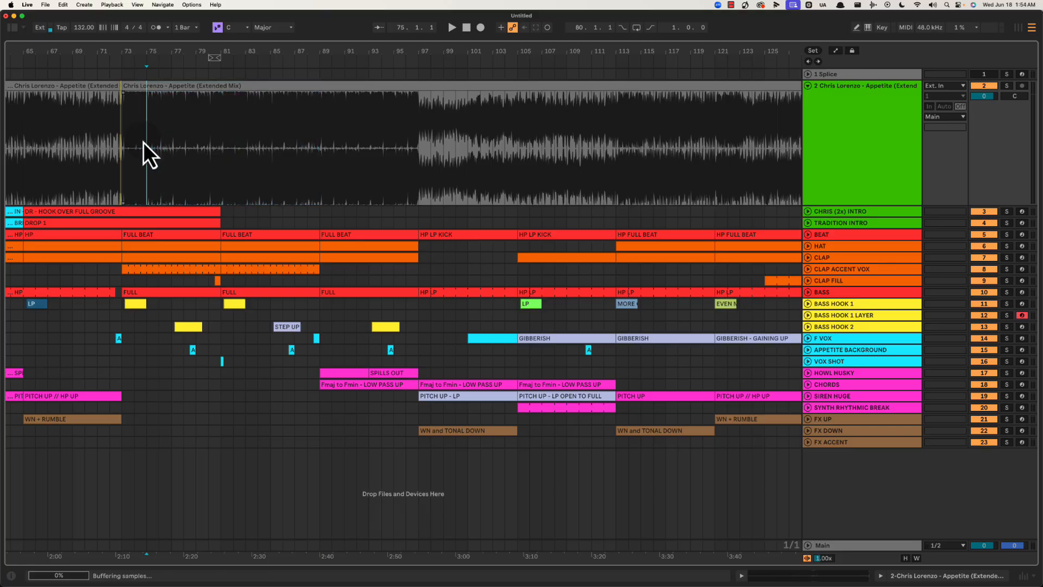
{"action": "left_click_drag", "start_coordinate": [125, 133], "coordinate": [318, 136]}
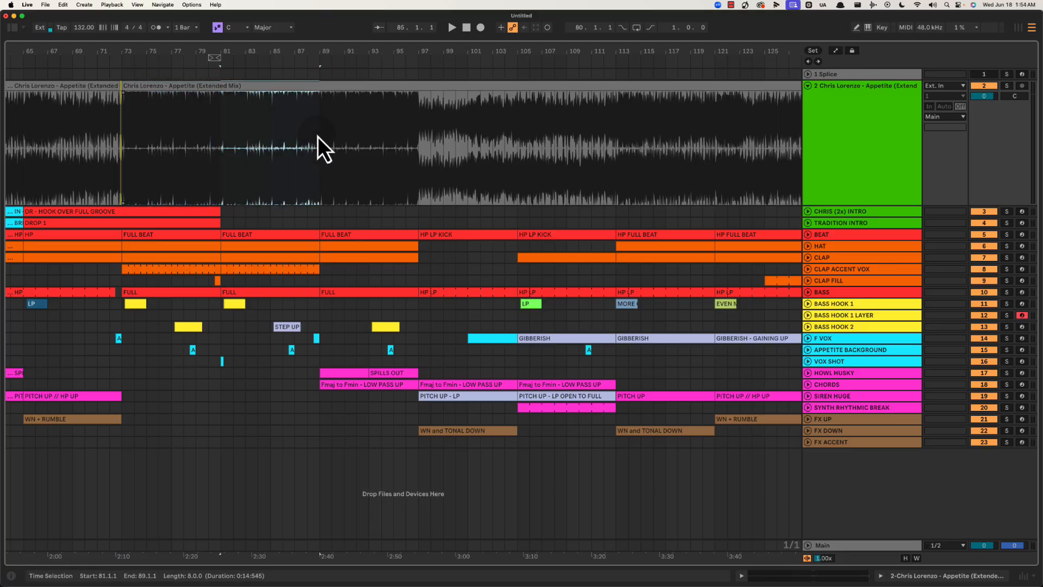
{"action": "scroll", "coordinate": [318, 136], "scroll_direction": "right", "scroll_amount": 1}
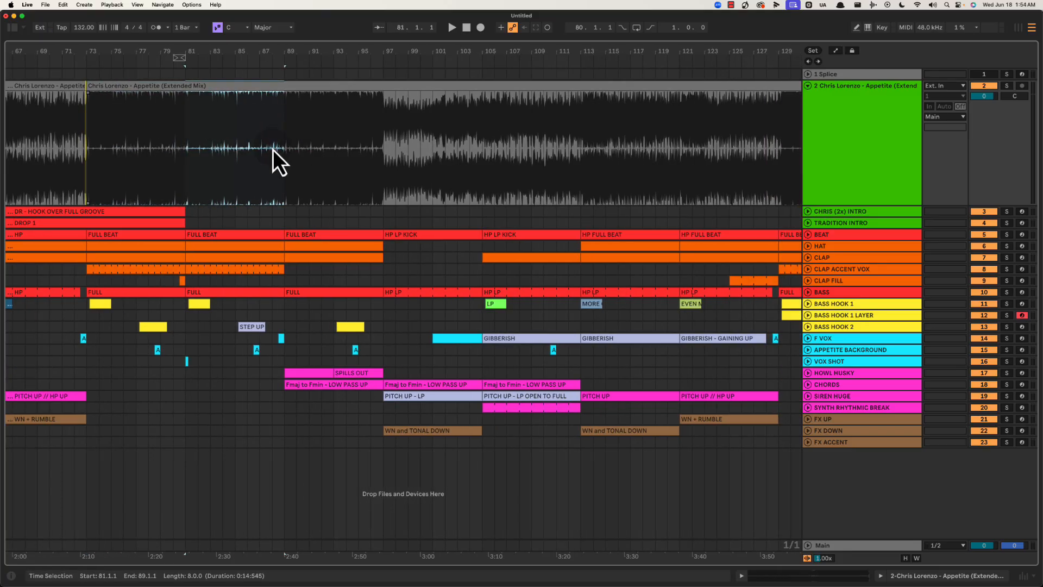
Review bars 89 to 97 by highlighting the reference waveform and the tracks from VOX SHOT to SIREN HUGE.
{"action": "left_click_drag", "start_coordinate": [297, 137], "coordinate": [376, 134]}
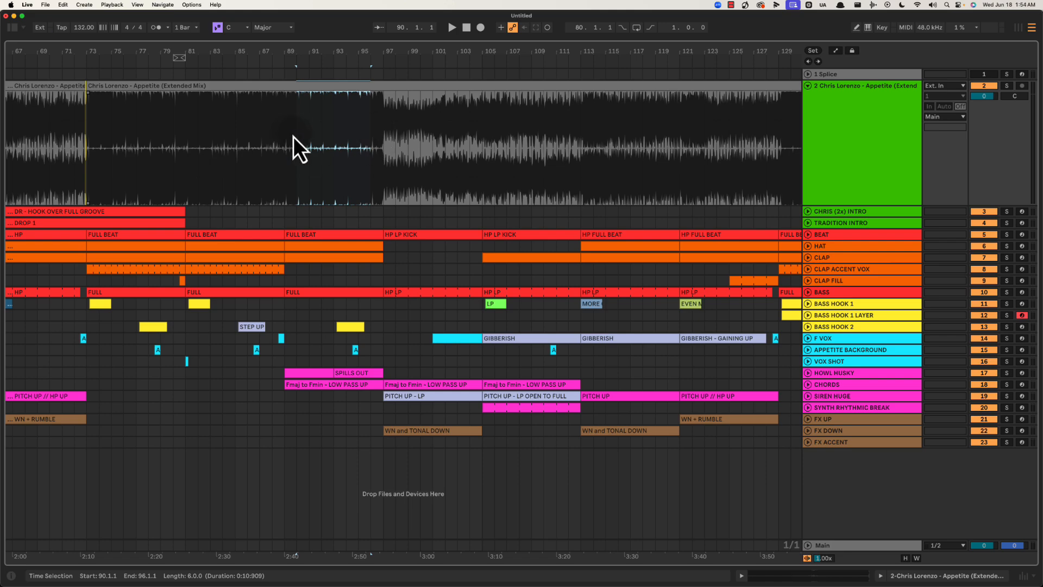
{"action": "left_click_drag", "start_coordinate": [288, 136], "coordinate": [581, 165]}
{"action": "left_click_drag", "start_coordinate": [288, 362], "coordinate": [376, 396]}
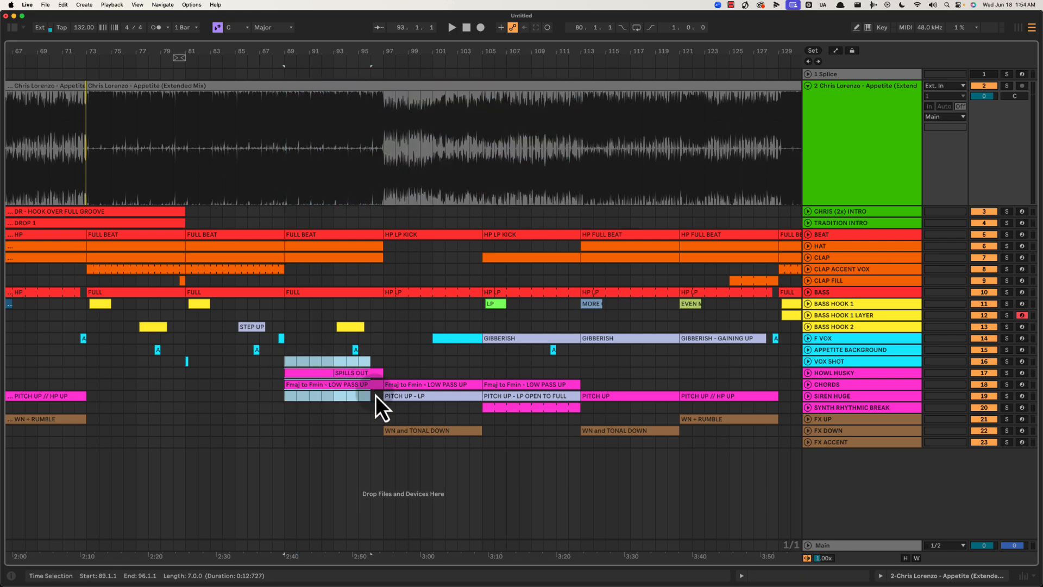
{"action": "scroll", "coordinate": [313, 364], "scroll_direction": "right", "scroll_amount": 4}
{"action": "left_click", "coordinate": [184, 361]}
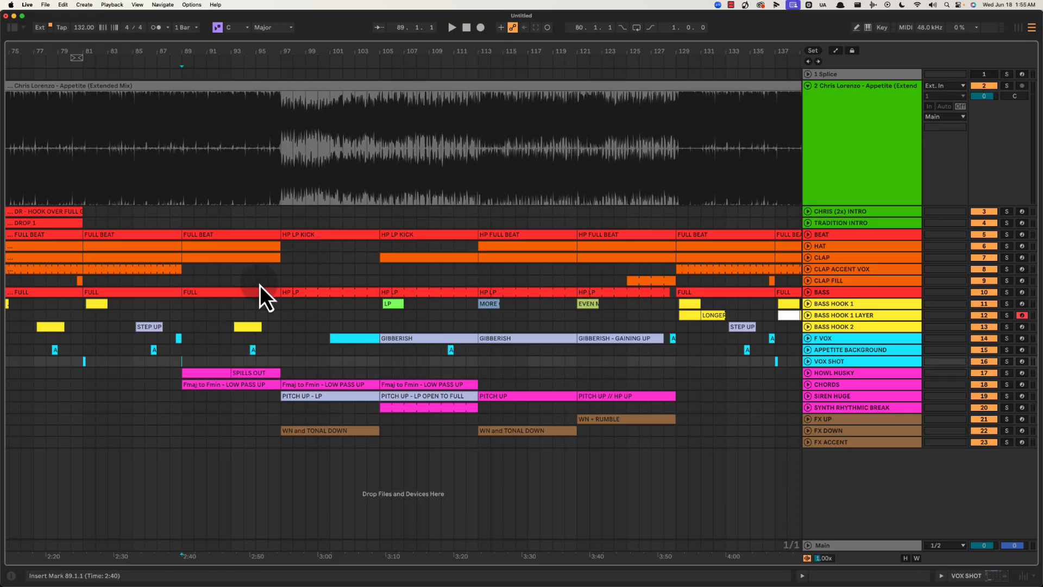
Examine the reference waveform of the second break by highlighting bars 97 to 129, including its second half from bar 113.
{"action": "scroll", "coordinate": [268, 284], "scroll_direction": "right", "scroll_amount": 8}
{"action": "left_click_drag", "start_coordinate": [92, 142], "coordinate": [483, 145]}
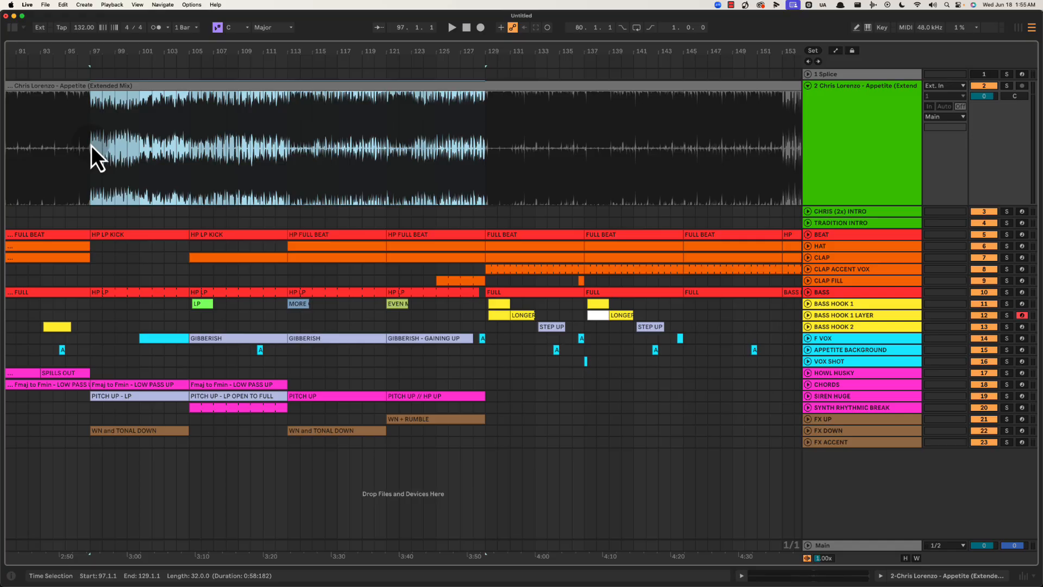
{"action": "left_click_drag", "start_coordinate": [89, 136], "coordinate": [497, 123]}
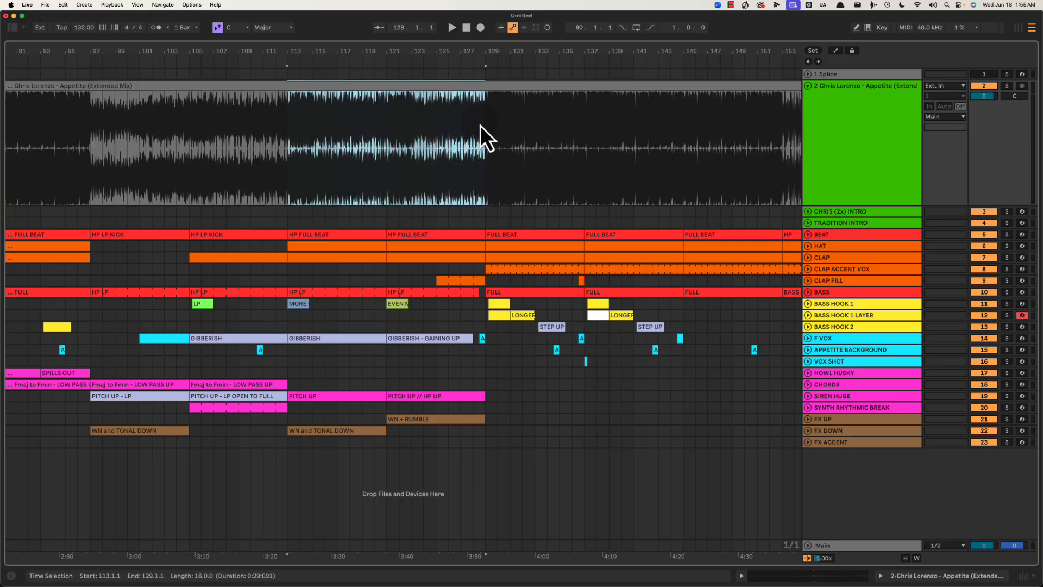
{"action": "left_click", "coordinate": [282, 164]}
{"action": "scroll", "coordinate": [473, 51], "scroll_direction": "down", "scroll_amount": 3}
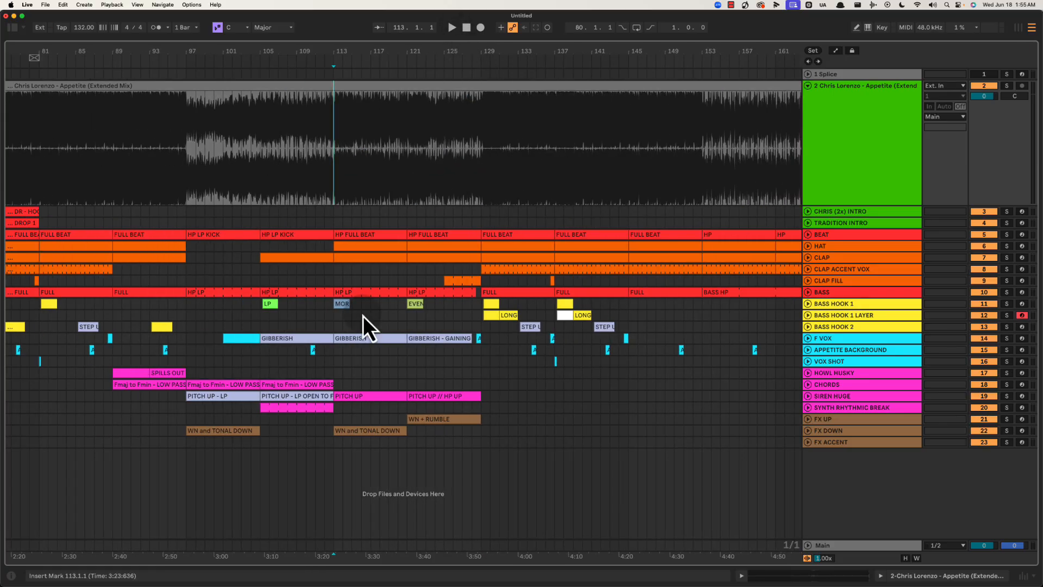
Compare the SIREN HUGE clips after bar 97 with the earlier ones by highlighting that track from bar 37 to 81.
{"action": "left_click_drag", "start_coordinate": [188, 358], "coordinate": [497, 402]}
{"action": "scroll", "coordinate": [354, 49], "scroll_direction": "down", "scroll_amount": 3}
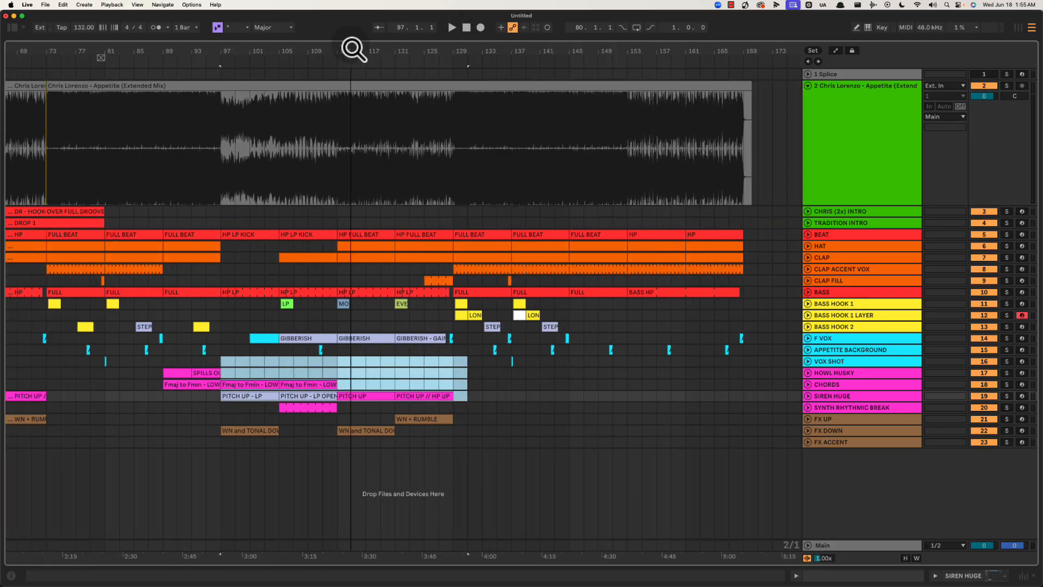
{"action": "left_click_drag", "start_coordinate": [355, 49], "coordinate": [521, 48]}
{"action": "left_click_drag", "start_coordinate": [153, 400], "coordinate": [364, 400]}
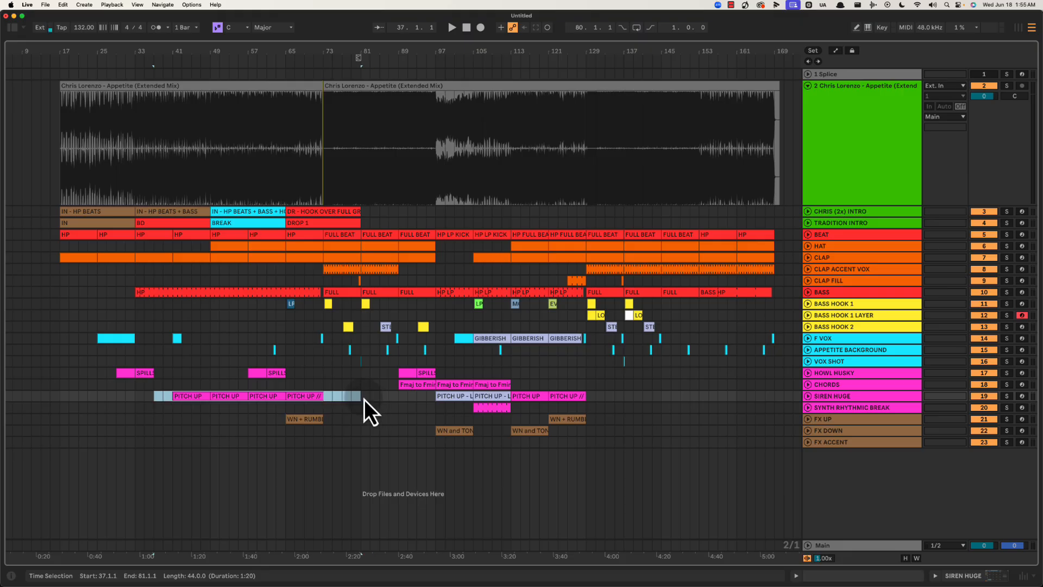
{"action": "left_click", "coordinate": [364, 400]}
{"action": "left_click_drag", "start_coordinate": [535, 51], "coordinate": [439, 54]}
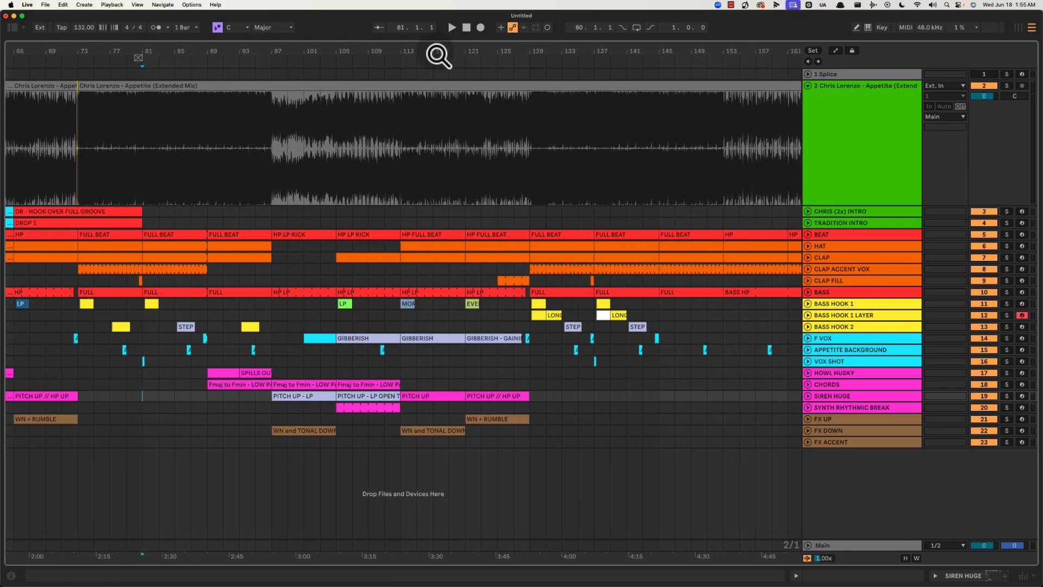
Highlight bars 97 to 113 on the tracks from CLAP ACCENT VOX to FX ACCENT to review the break's layers.
{"action": "left_click_drag", "start_coordinate": [272, 337], "coordinate": [396, 428]}
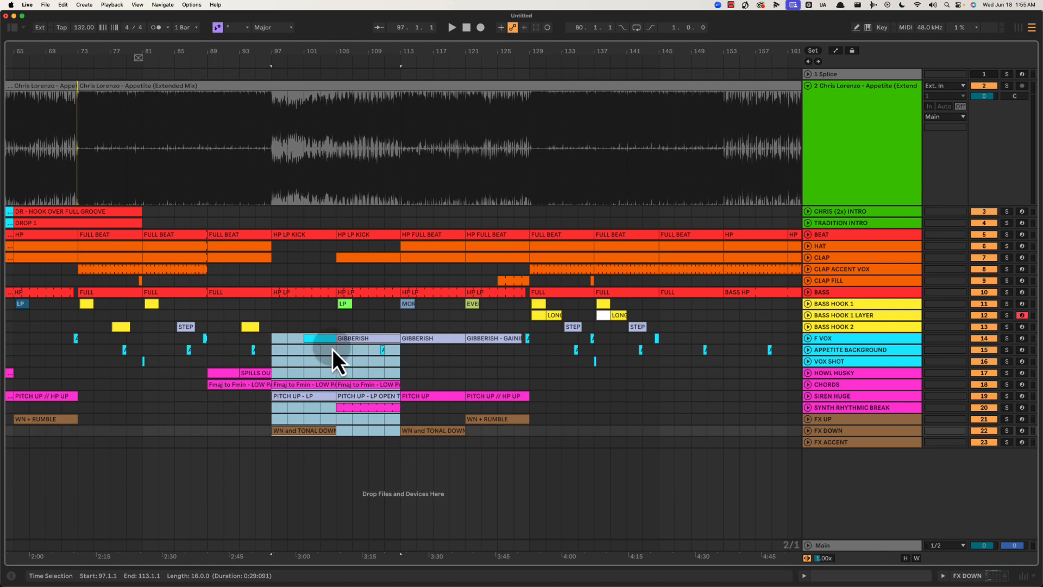
{"action": "left_click_drag", "start_coordinate": [271, 270], "coordinate": [396, 442]}
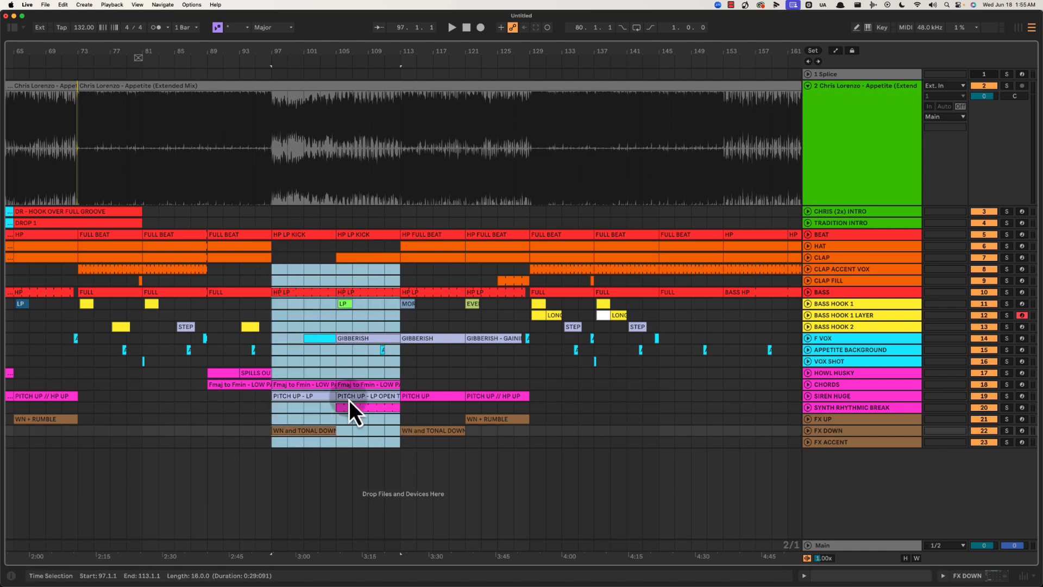
{"action": "left_click", "coordinate": [320, 373]}
Unfold the SIREN HUGE track, listen briefly to the break from about bar 99, and fold the track again.
{"action": "left_click", "coordinate": [816, 385]}
{"action": "left_click", "coordinate": [808, 397]}
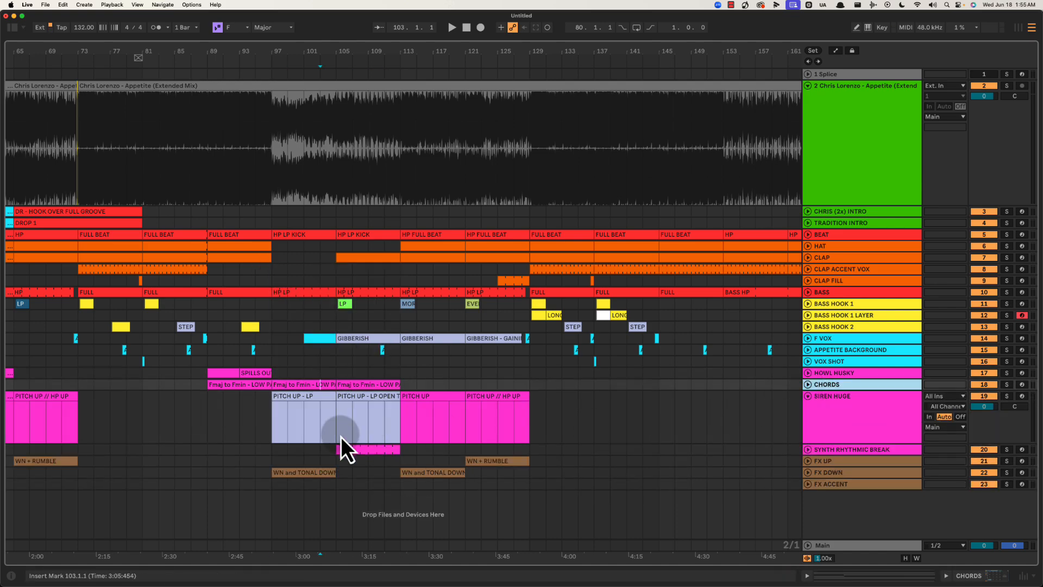
{"action": "left_click", "coordinate": [341, 422]}
{"action": "left_click", "coordinate": [285, 364]}
{"action": "key", "text": "space"}
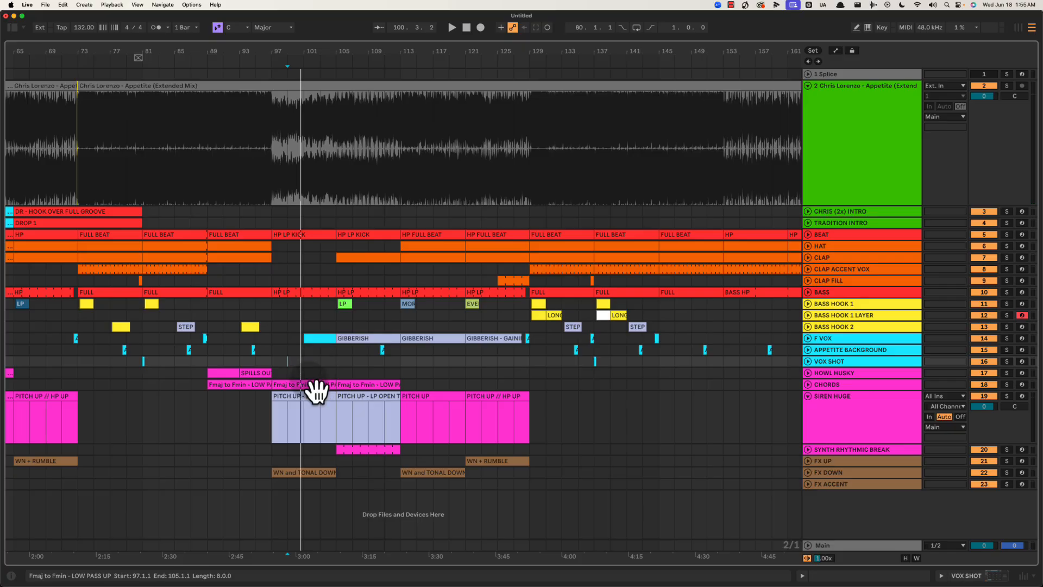
{"action": "left_click", "coordinate": [311, 360]}
{"action": "left_click", "coordinate": [807, 396]}
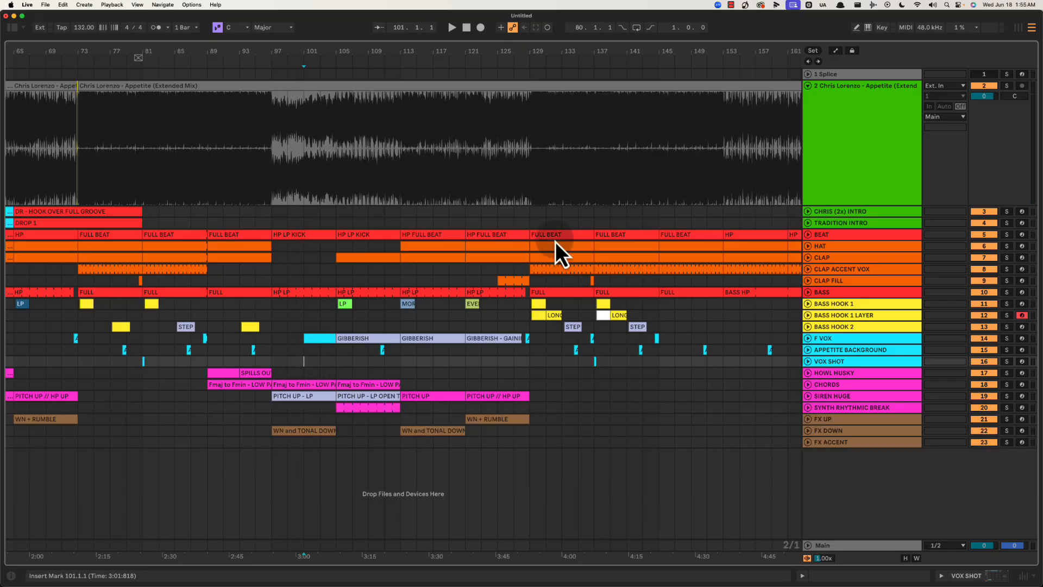
Compare the melodic and FX layers of the break's two halves, highlighting bars 117 to 123 and bars 99 to 110.
{"action": "left_click_drag", "start_coordinate": [454, 50], "coordinate": [454, 54]}
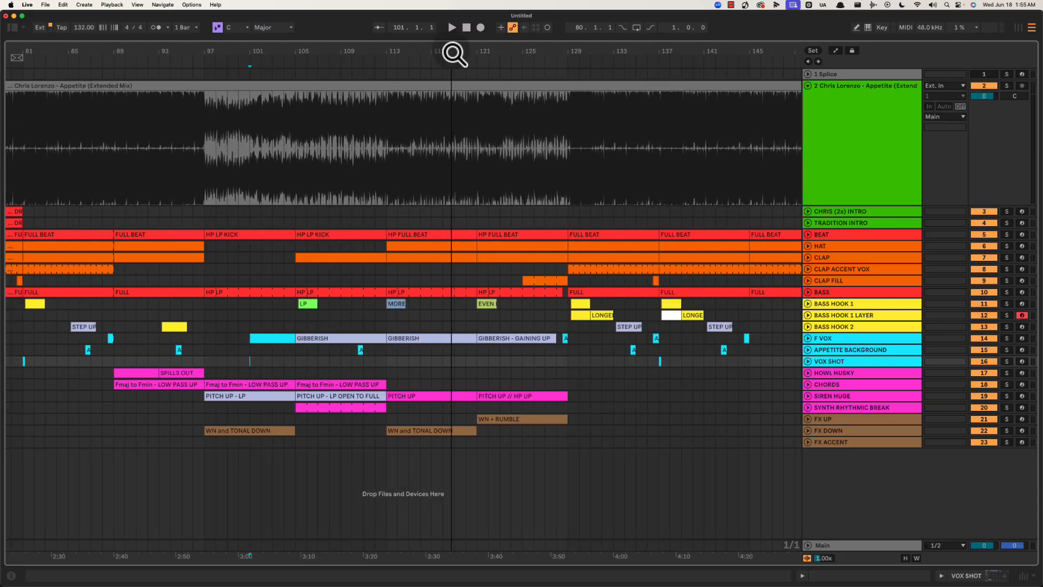
{"action": "mouse_move", "coordinate": [435, 363]}
{"action": "left_mouse_down"}
{"action": "mouse_move", "coordinate": [553, 386]}
{"action": "mouse_move", "coordinate": [504, 402]}
{"action": "left_mouse_up"}
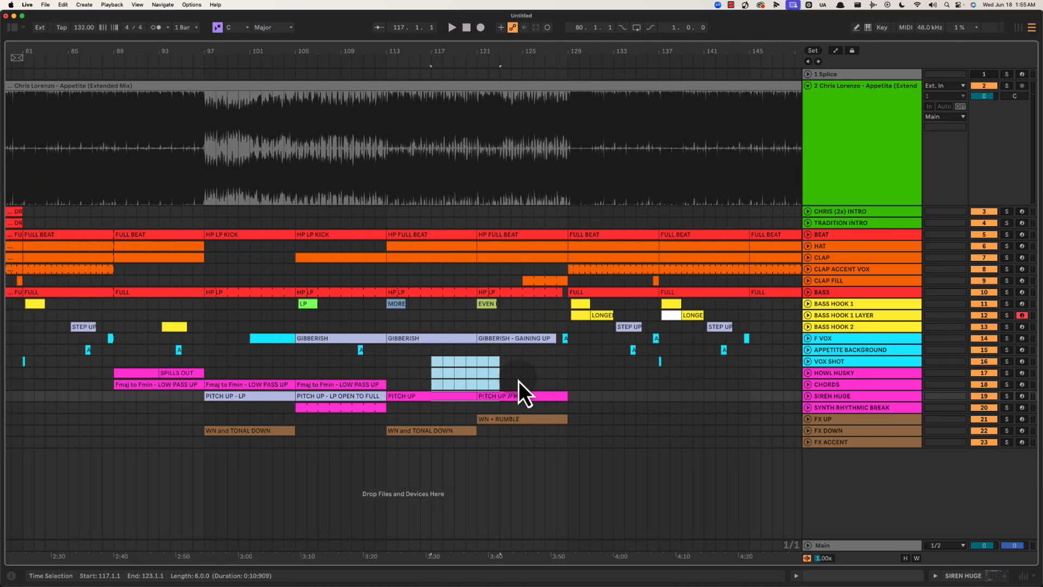
{"action": "left_click", "coordinate": [519, 382]}
{"action": "left_click_drag", "start_coordinate": [233, 366], "coordinate": [351, 429]}
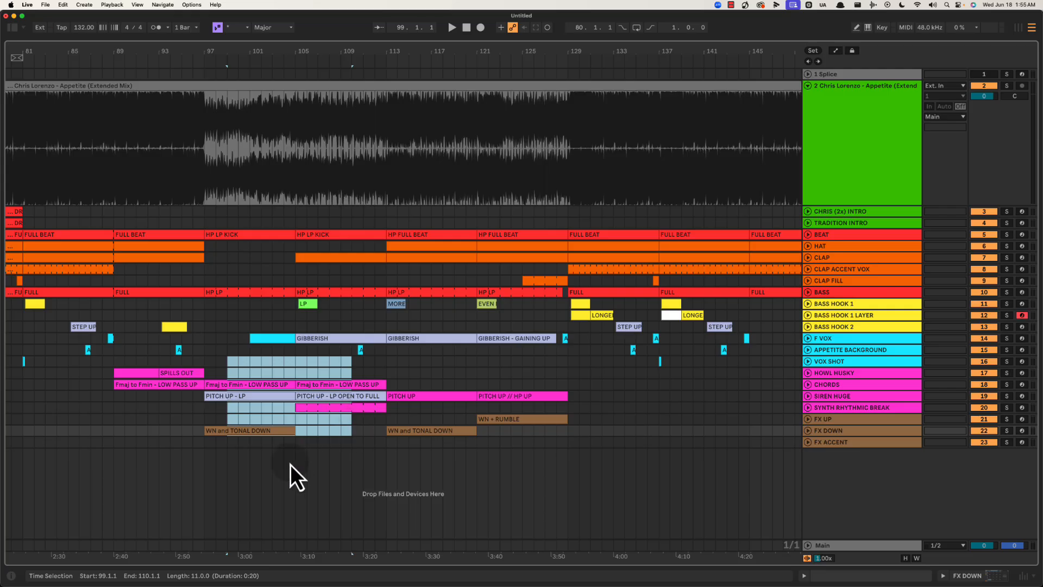
{"action": "left_click_drag", "start_coordinate": [222, 375], "coordinate": [357, 437]}
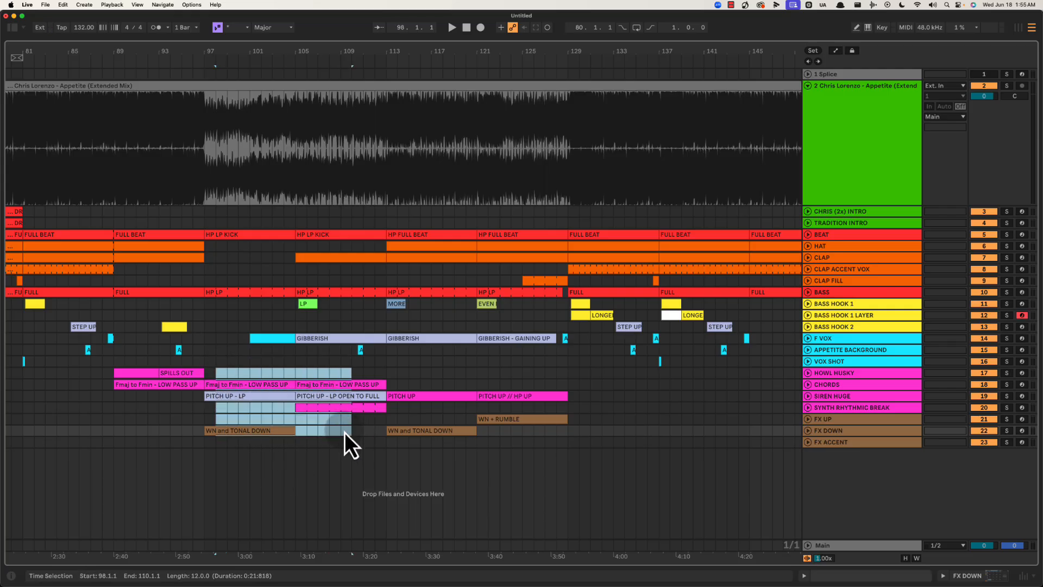
{"action": "left_click", "coordinate": [272, 353]}
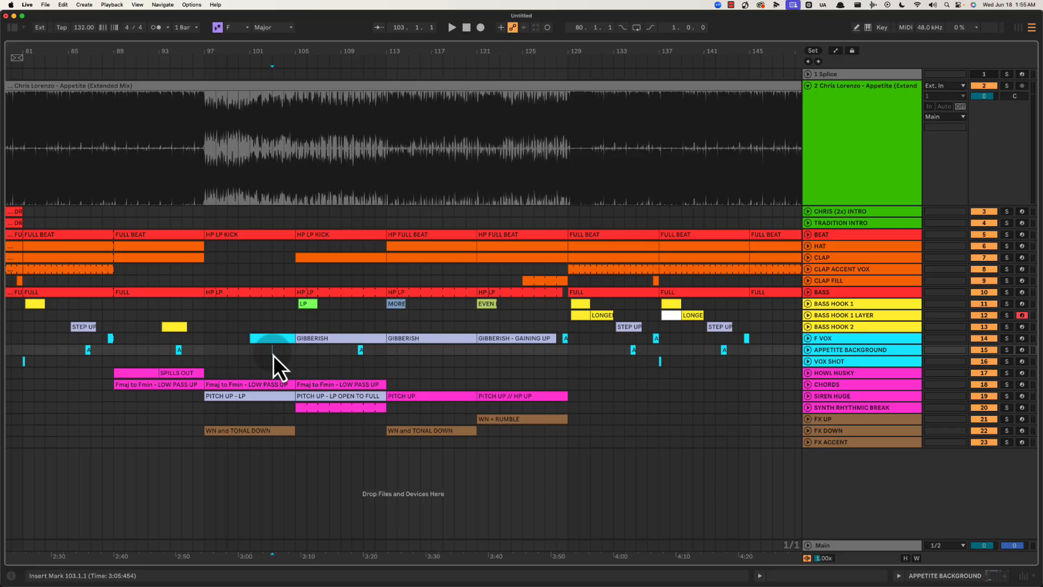
Examine the layers of the break's second half by highlighting bars 115 to 125 from VOX SHOT to FX ACCENT.
{"action": "scroll", "coordinate": [350, 366], "scroll_direction": "right", "scroll_amount": 5}
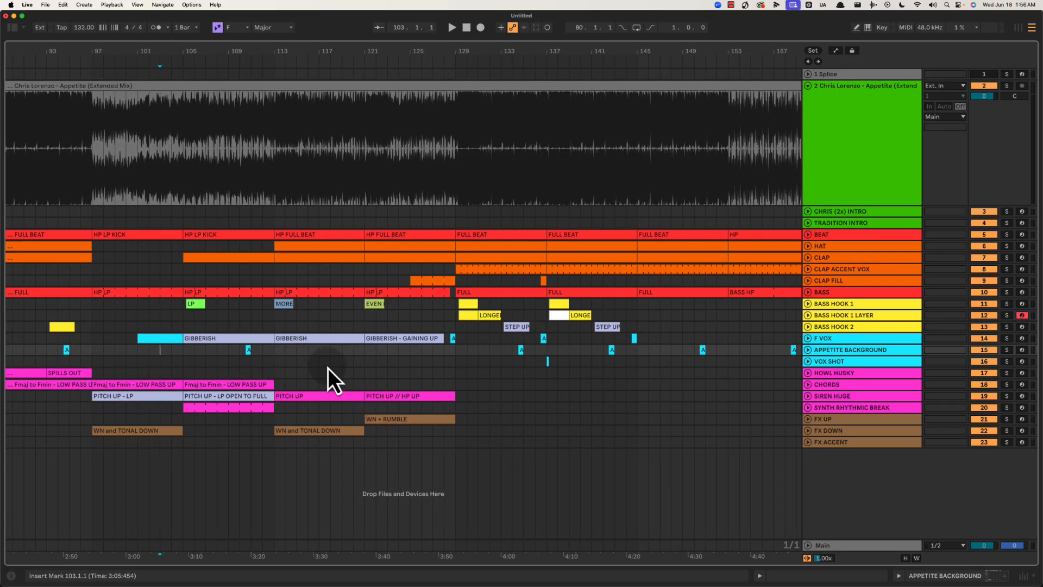
{"action": "left_click_drag", "start_coordinate": [328, 367], "coordinate": [419, 424]}
{"action": "left_click", "coordinate": [305, 364]}
{"action": "left_click_drag", "start_coordinate": [325, 376], "coordinate": [433, 429]}
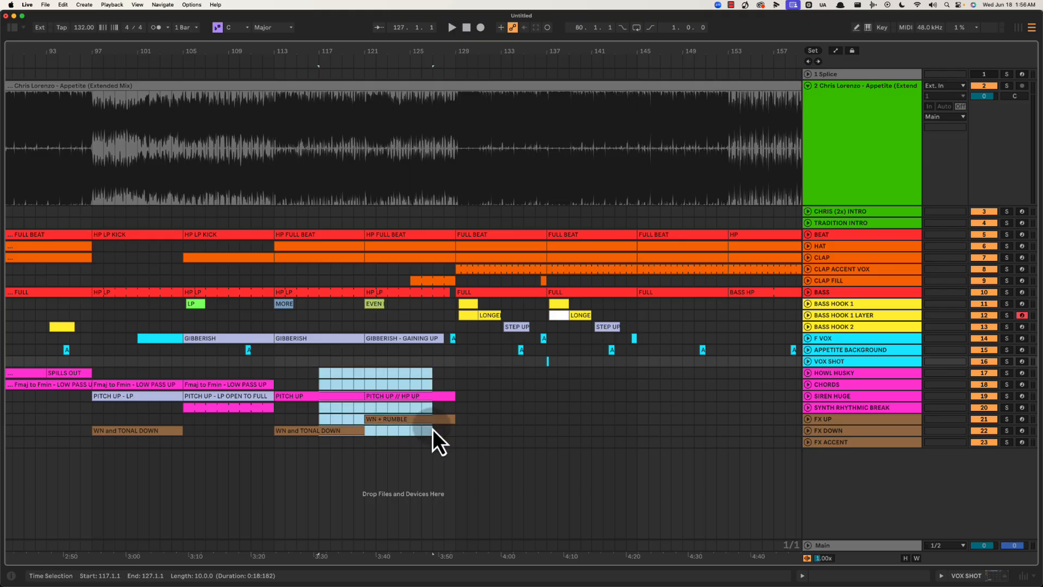
{"action": "left_click", "coordinate": [341, 377]}
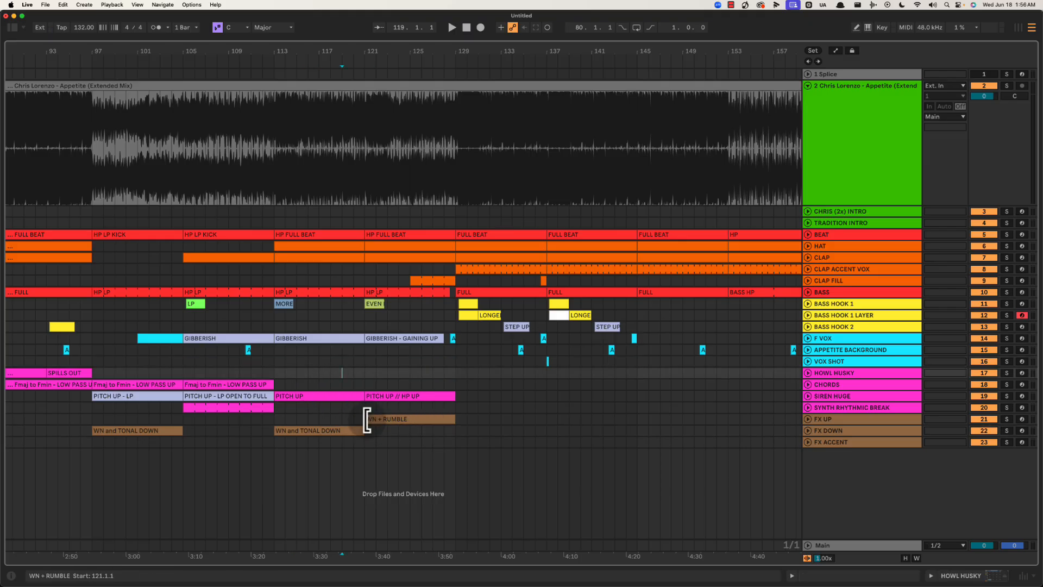
{"action": "left_click_drag", "start_coordinate": [296, 361], "coordinate": [410, 445]}
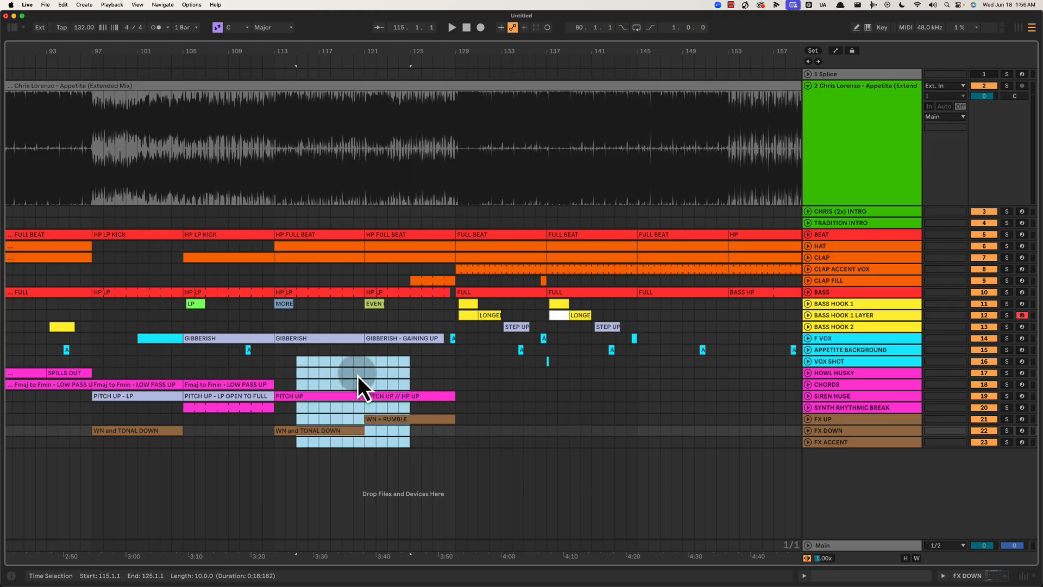
Listen briefly to the song from 119.1.1 into the last eight bars before the second drop.
{"action": "left_click", "coordinate": [337, 279]}
{"action": "left_click", "coordinate": [340, 274]}
{"action": "key", "text": "space"}
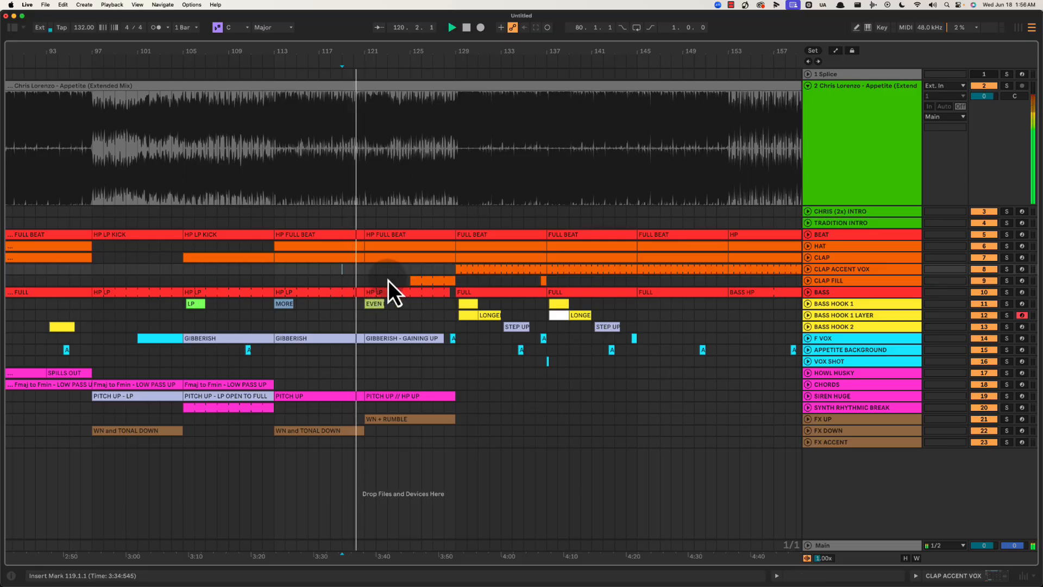
{"action": "scroll", "coordinate": [388, 280], "scroll_direction": "right", "scroll_amount": 1}
{"action": "scroll", "coordinate": [395, 288], "scroll_direction": "right", "scroll_amount": 2}
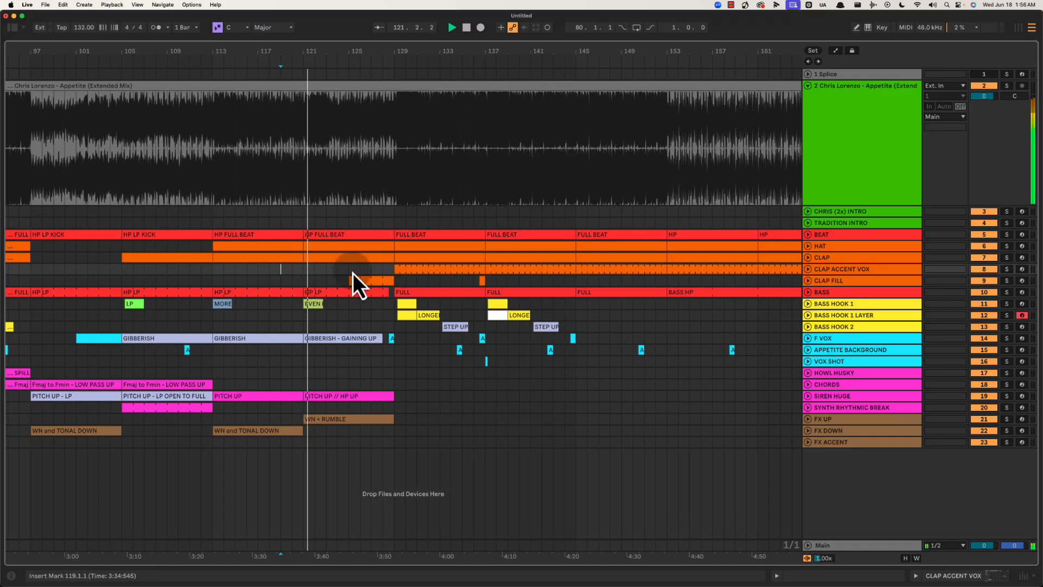
{"action": "key", "text": "space"}
Highlight bars 128 to 142 from BASS HOOK 1 to HOWL HUSKY to review the second drop's hooks and vocals.
{"action": "left_click_drag", "start_coordinate": [205, 305], "coordinate": [330, 308]}
{"action": "left_click_drag", "start_coordinate": [201, 315], "coordinate": [540, 375]}
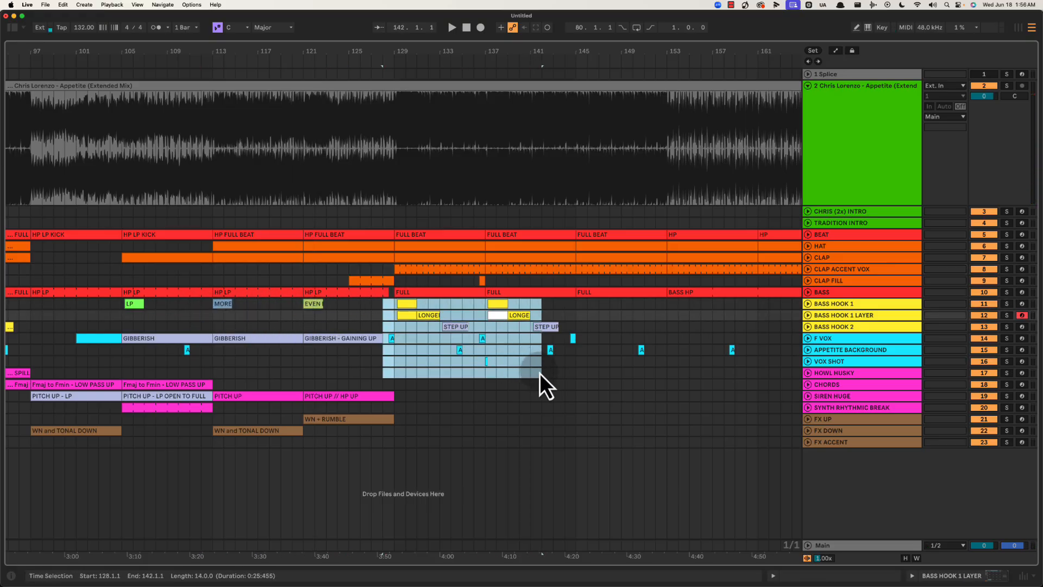
{"action": "left_click", "coordinate": [405, 352]}
Trace the bass hook into the second drop, highlighting BASS HOOK 1 at bars 121 and 129 and BASS HOOK 1 LAYER from bar 129.
{"action": "left_click_drag", "start_coordinate": [435, 42], "coordinate": [437, 47]}
{"action": "mouse_move", "coordinate": [311, 303]}
{"action": "left_mouse_down"}
{"action": "mouse_move", "coordinate": [376, 311]}
{"action": "mouse_move", "coordinate": [316, 311]}
{"action": "left_mouse_up"}
{"action": "left_click", "coordinate": [341, 305]}
{"action": "left_click", "coordinate": [339, 305]}
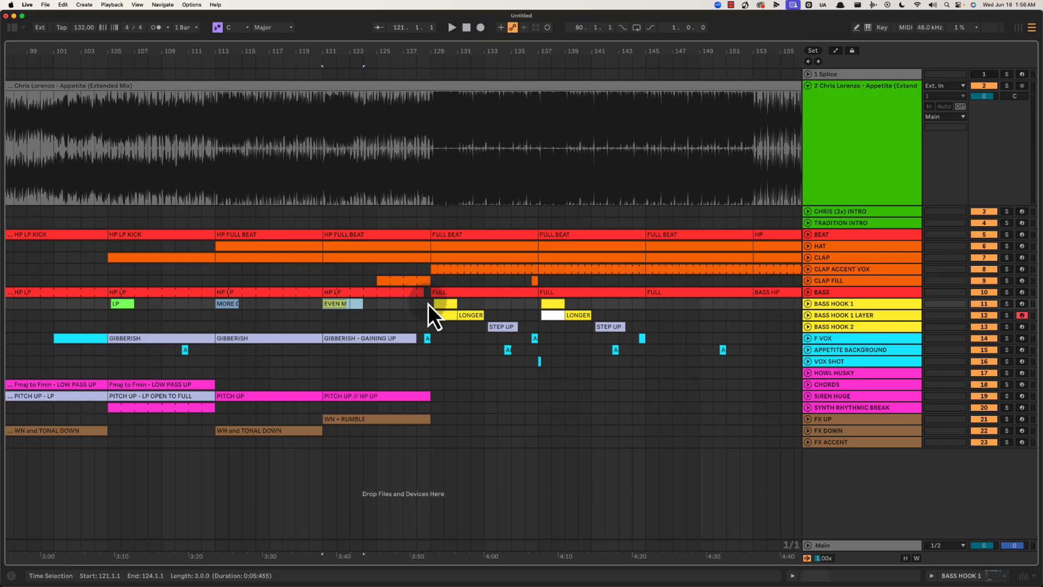
{"action": "left_click_drag", "start_coordinate": [428, 305], "coordinate": [480, 308]}
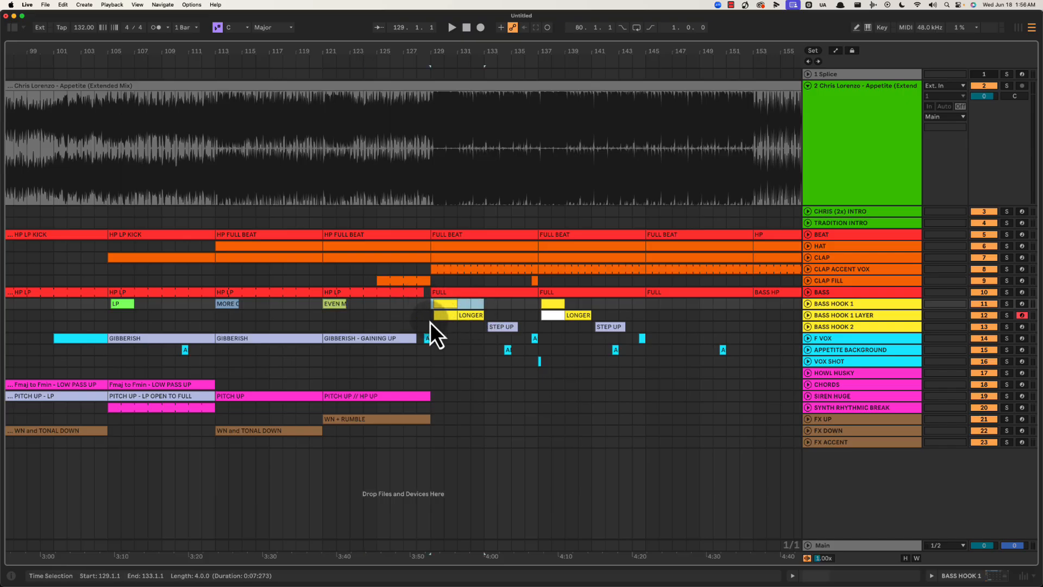
{"action": "mouse_move", "coordinate": [414, 319]}
{"action": "left_mouse_down"}
{"action": "mouse_move", "coordinate": [538, 321]}
{"action": "mouse_move", "coordinate": [426, 321]}
{"action": "left_mouse_up"}
{"action": "left_click", "coordinate": [499, 318]}
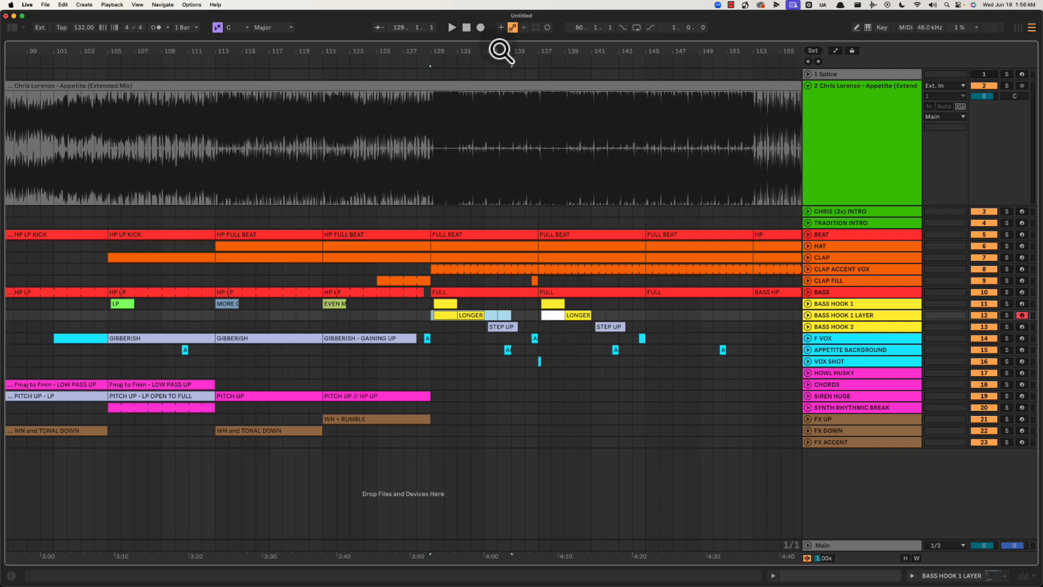
Review the second drop by highlighting the reference waveform from bar 129 to 147 and the track clips from bar 129 to 145.
{"action": "left_click_drag", "start_coordinate": [500, 50], "coordinate": [608, 50]}
{"action": "left_click_drag", "start_coordinate": [586, 155], "coordinate": [664, 104]}
{"action": "left_click_drag", "start_coordinate": [664, 51], "coordinate": [645, 50]}
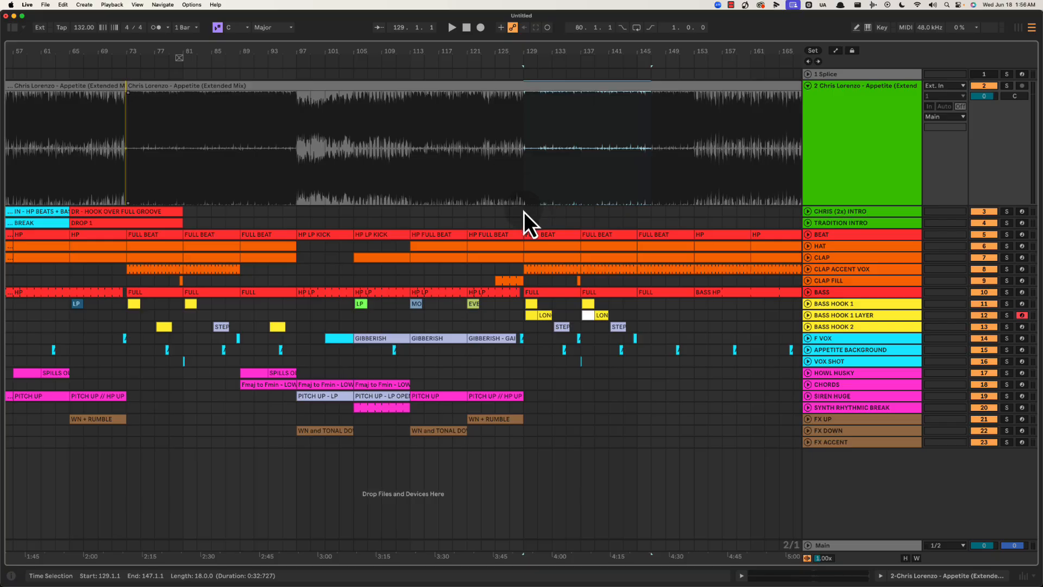
{"action": "left_click_drag", "start_coordinate": [524, 212], "coordinate": [639, 319]}
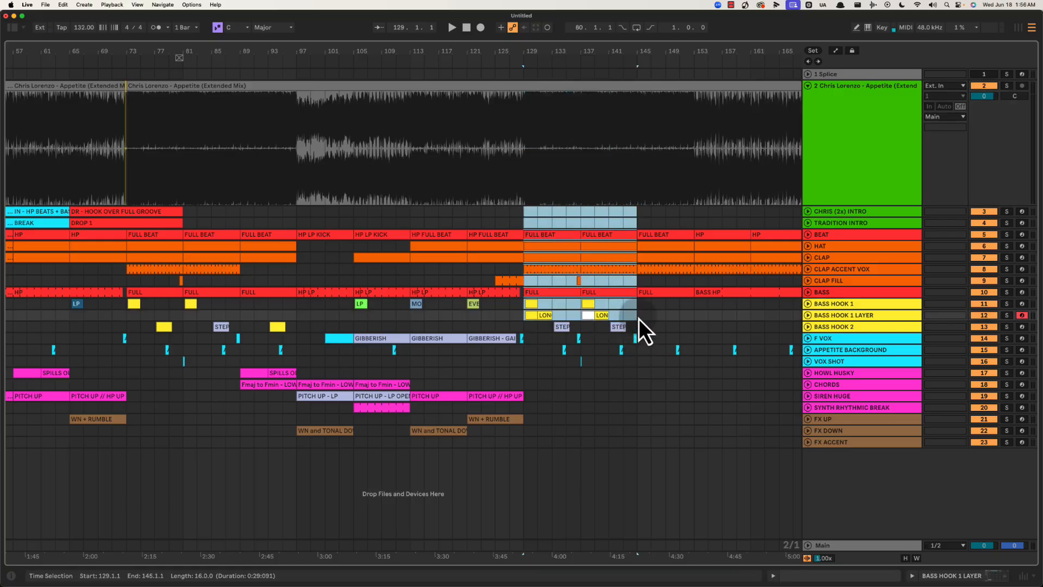
{"action": "left_click", "coordinate": [639, 318]}
{"action": "left_click_drag", "start_coordinate": [532, 225], "coordinate": [636, 354]}
Compare the bass hooks of both drops by listening from the BASS HOOK 1 clips at 73.2.1 and 129.2.1.
{"action": "left_click_drag", "start_coordinate": [517, 318], "coordinate": [588, 319]}
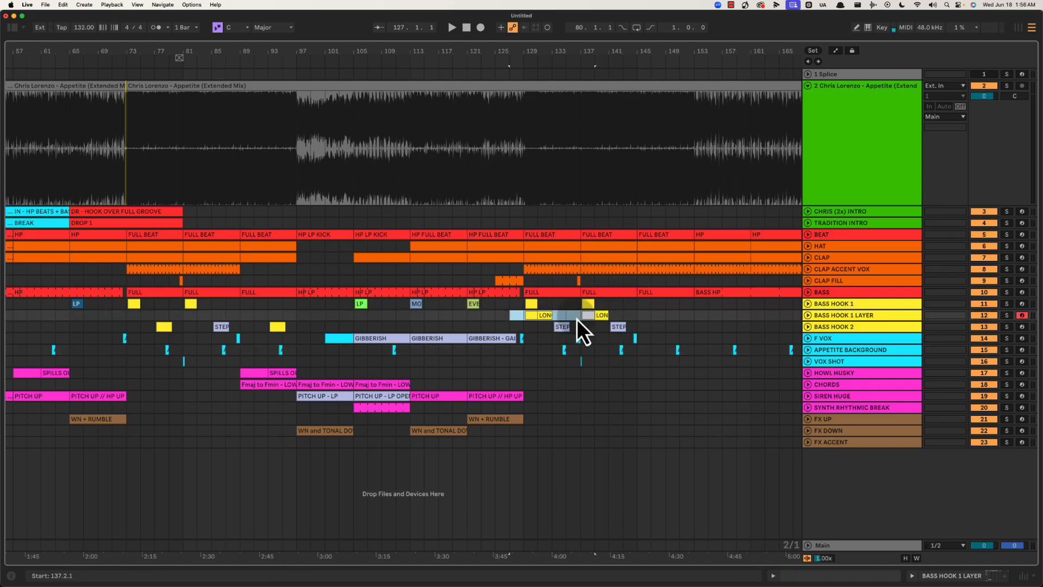
{"action": "left_click", "coordinate": [134, 303]}
{"action": "key", "text": "space"}
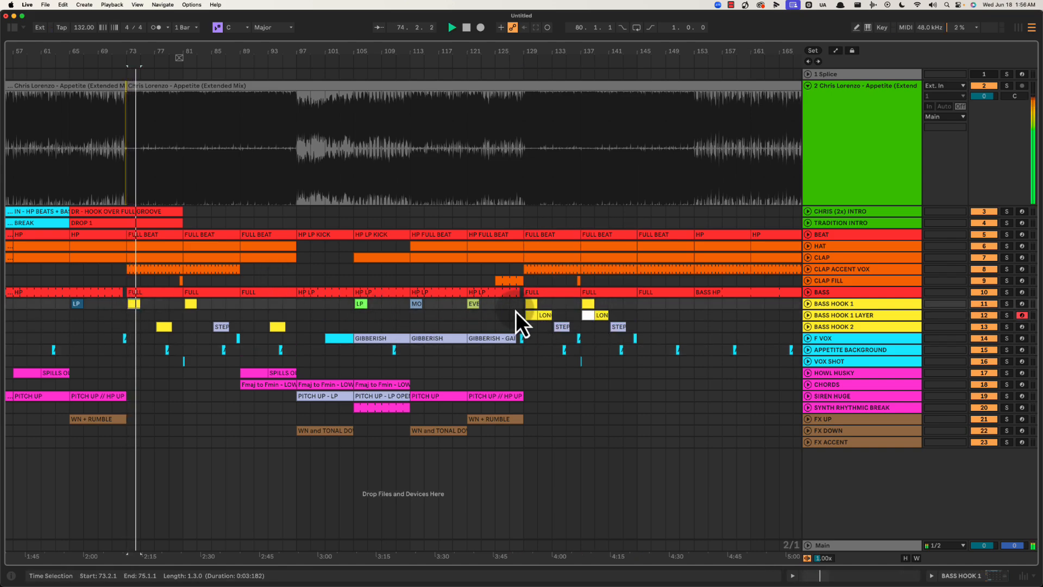
{"action": "left_click", "coordinate": [533, 310]}
{"action": "key", "text": "space"}
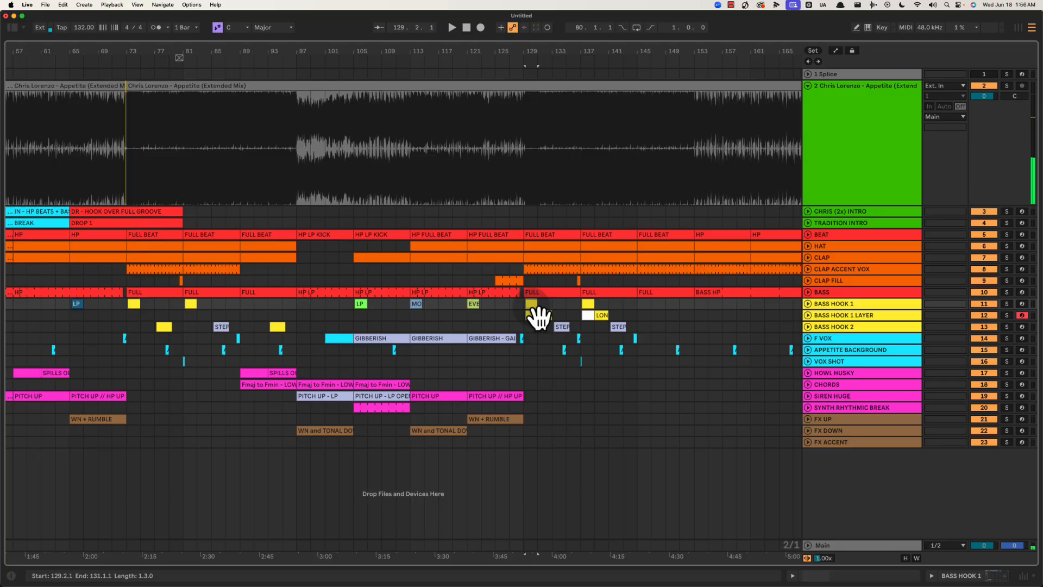
{"action": "key", "text": "space"}
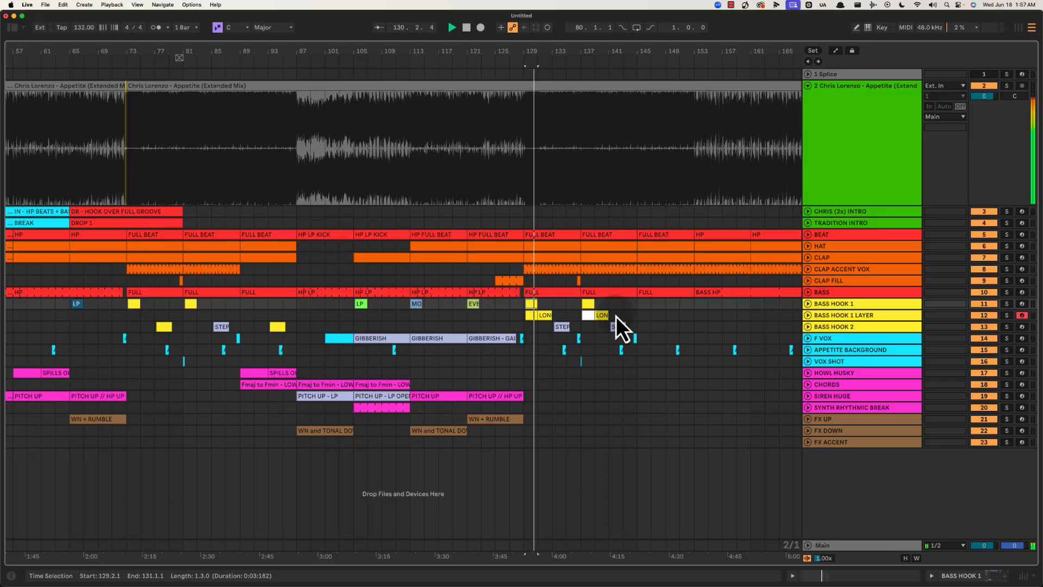
Listen to the second drop from the BASS HOOK 1 and BASS HOOK 1 LAYER clips at 137.2.1.
{"action": "left_click", "coordinate": [589, 306]}
{"action": "key", "text": "space"}
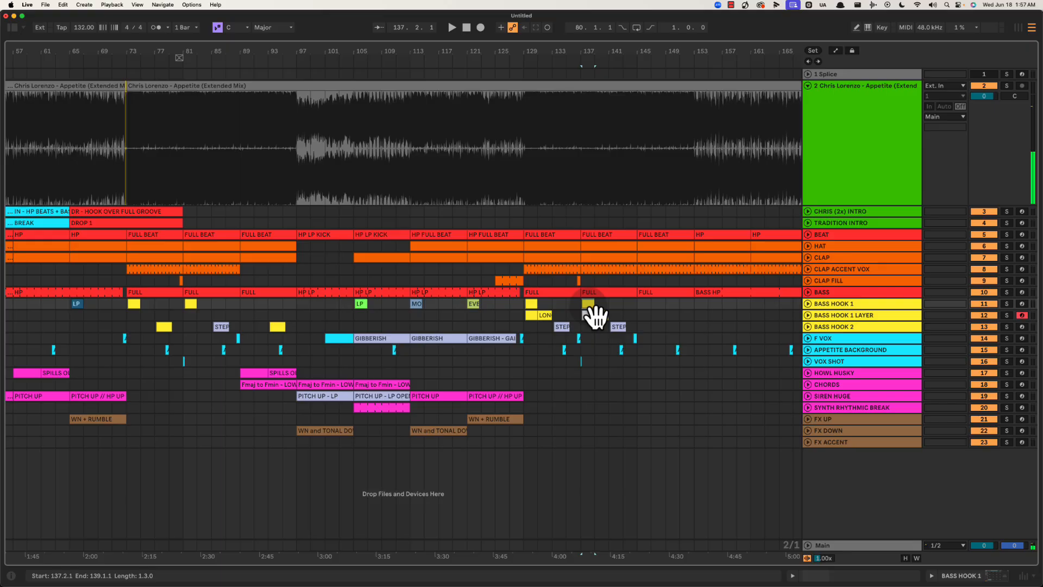
{"action": "left_click", "coordinate": [593, 315]}
{"action": "key", "text": "space"}
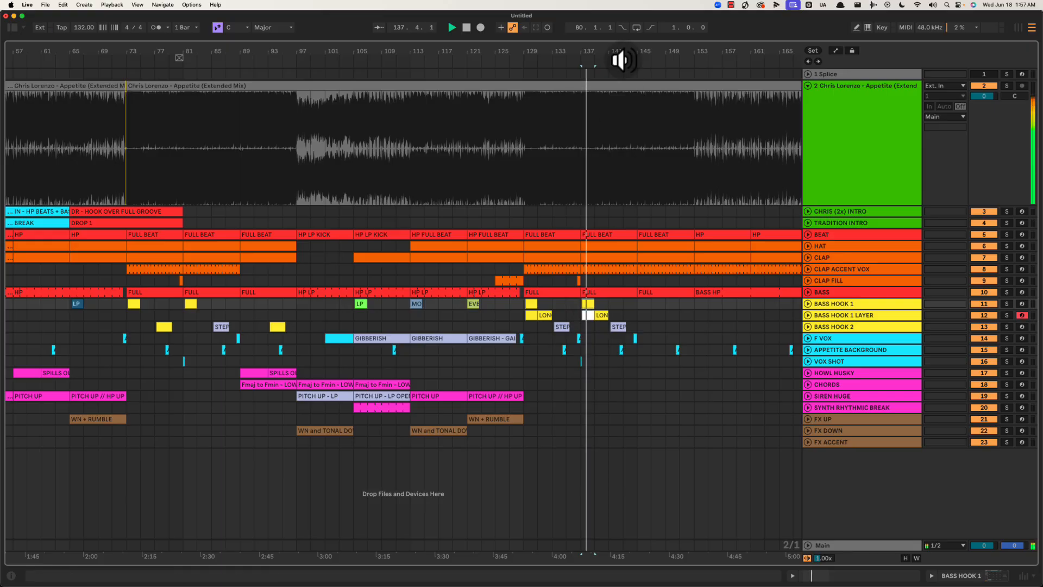
{"action": "left_click_drag", "start_coordinate": [621, 59], "coordinate": [528, 53]}
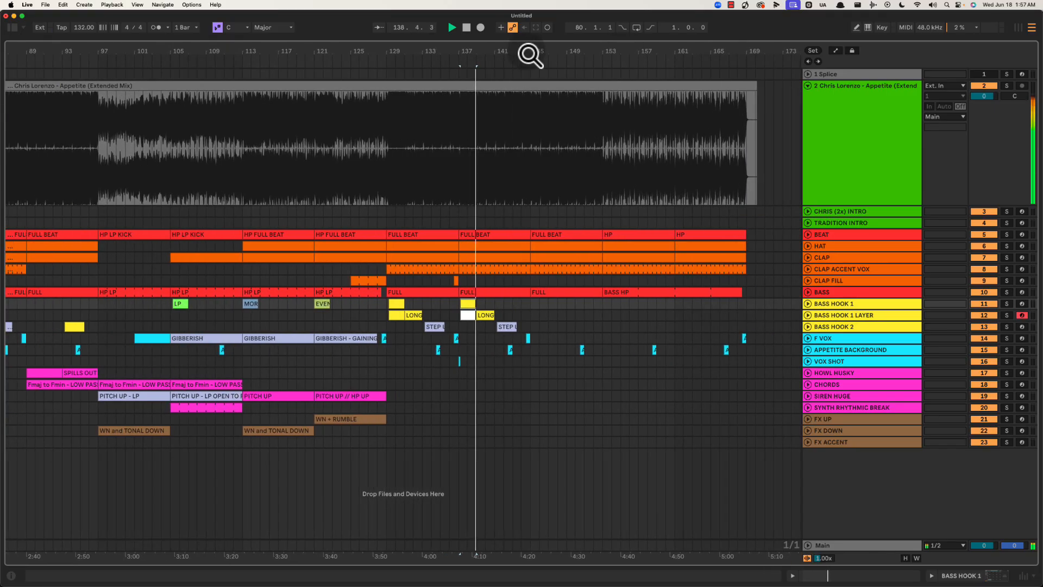
{"action": "key", "text": "space"}
{"action": "left_click", "coordinate": [503, 307]}
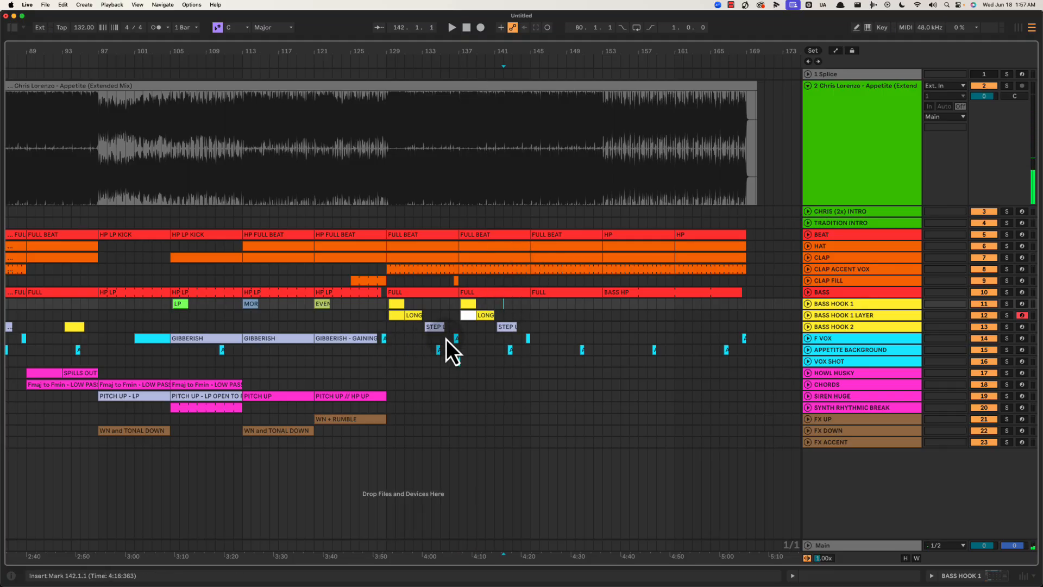
Highlight bar 136 from BASS HOOK 2 to APPETITE BACKGROUND, and bars 129 to 145 from CHRIS (2x) INTRO to F VOX for review.
{"action": "left_click_drag", "start_coordinate": [465, 347], "coordinate": [449, 329]}
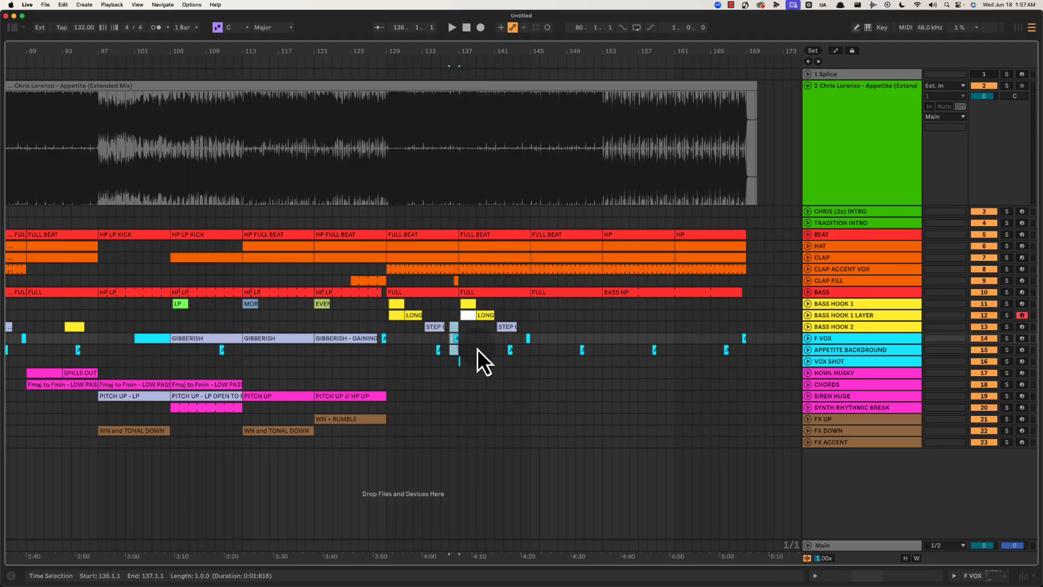
{"action": "left_click", "coordinate": [459, 327]}
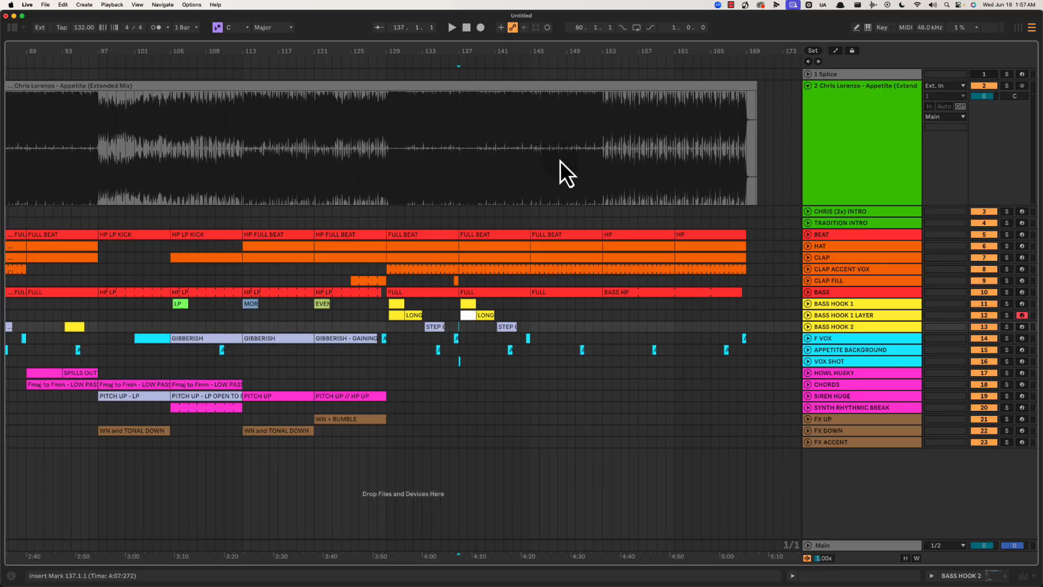
{"action": "double_click", "coordinate": [552, 50]}
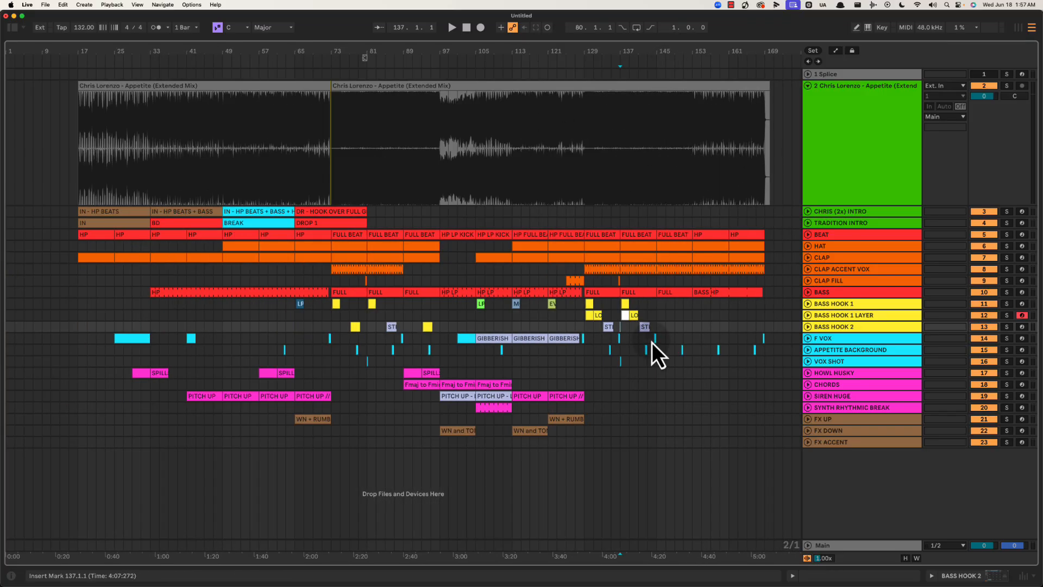
{"action": "left_click_drag", "start_coordinate": [588, 226], "coordinate": [659, 350]}
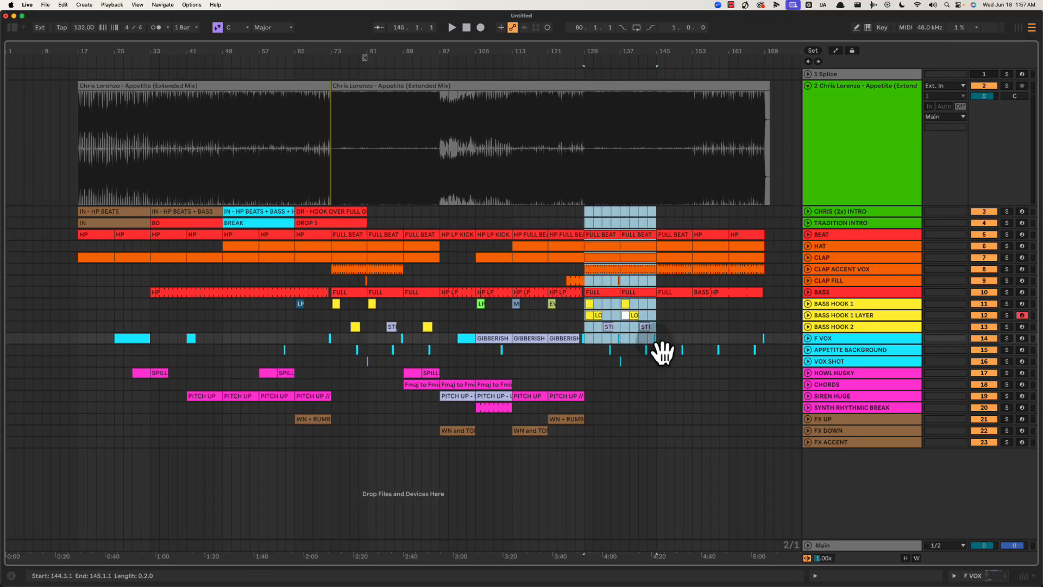
{"action": "left_click", "coordinate": [655, 313]}
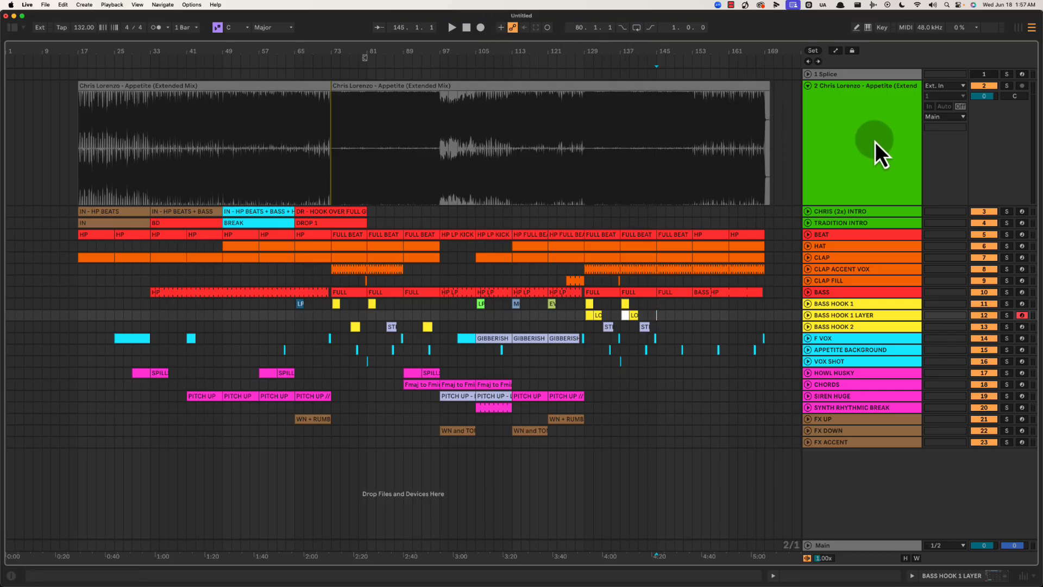
Collapse the Chris Lorenzo - Appetite reference track so the whole labelled arrangement sits compactly together.
{"action": "left_click", "coordinate": [854, 137]}
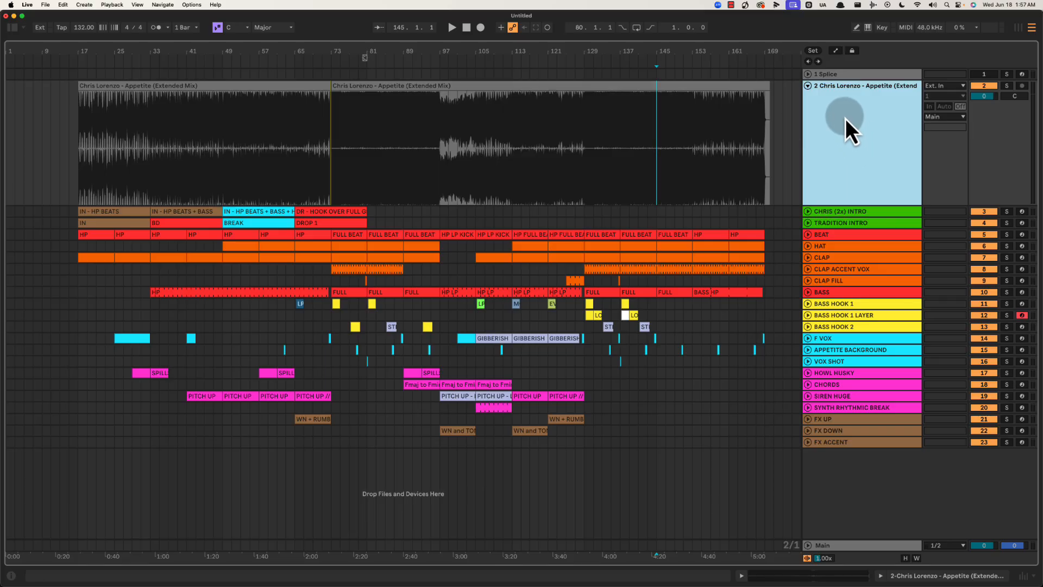
{"action": "left_click", "coordinate": [808, 86]}
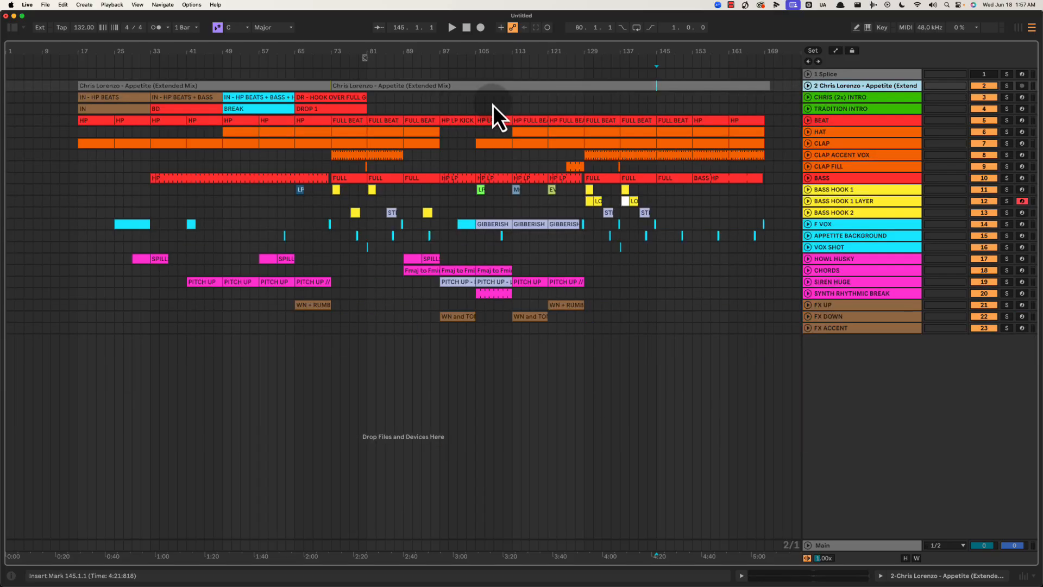
{"action": "left_click", "coordinate": [514, 100]}
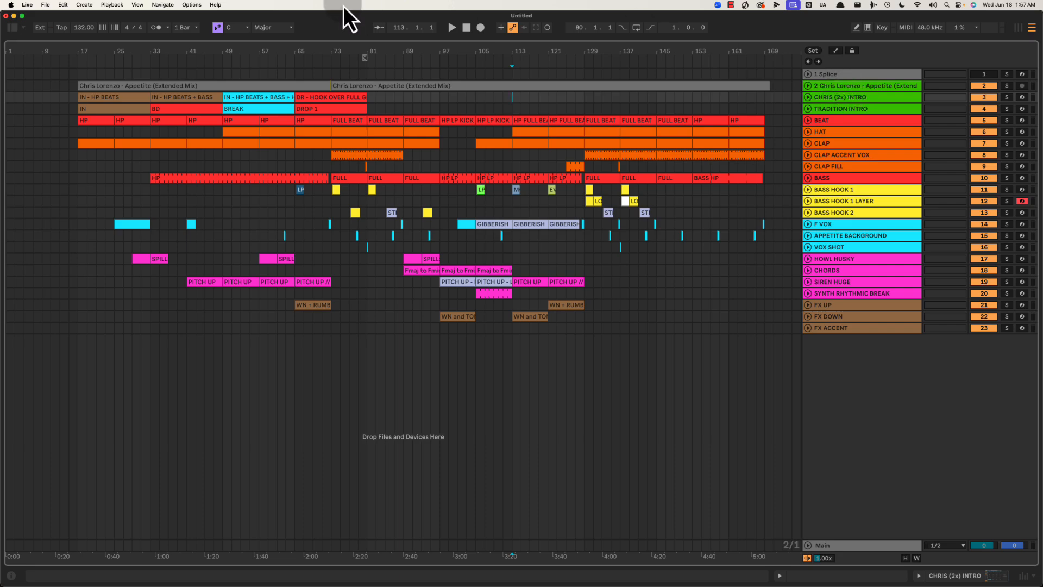
{"action": "left_click", "coordinate": [731, 5]}
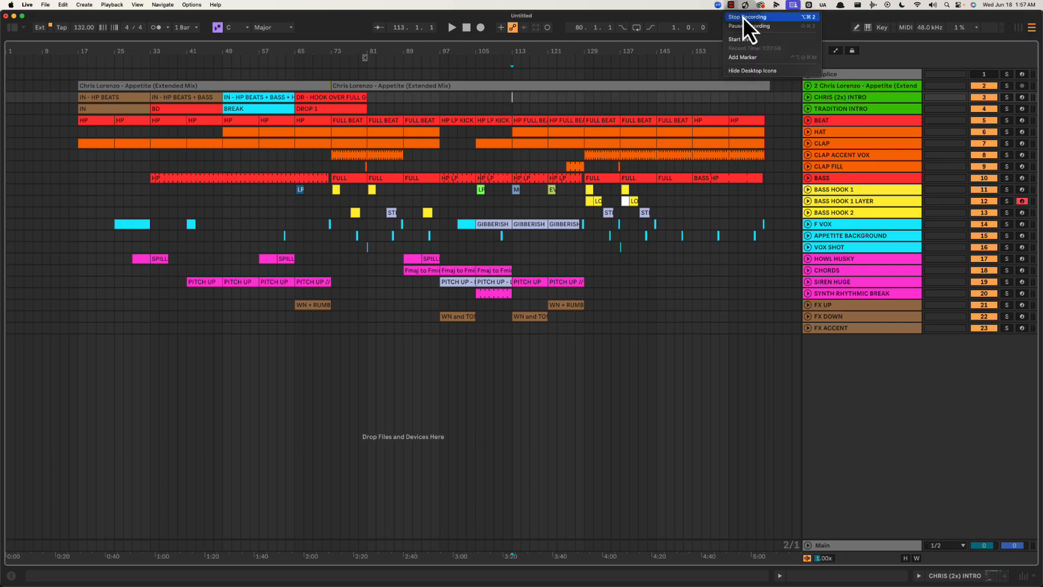